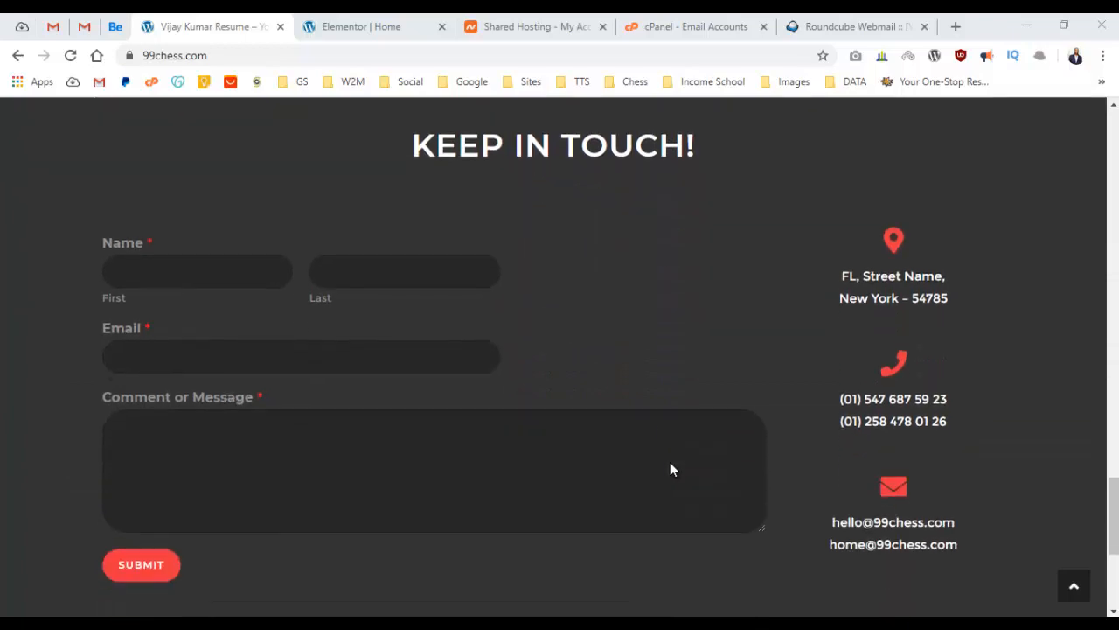
Visit the My Skills, Experience and Portfolio sections from the header links, returning to the top each time.
{"action": "key", "text": "Home"}
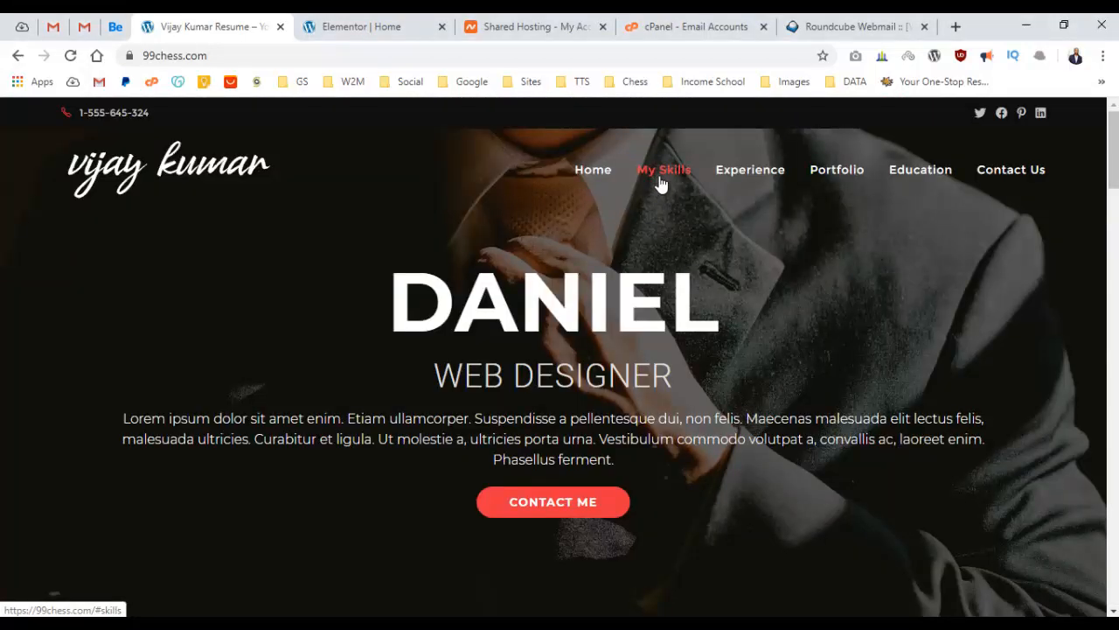
{"action": "left_click", "coordinate": [660, 175]}
{"action": "key", "text": "Home"}
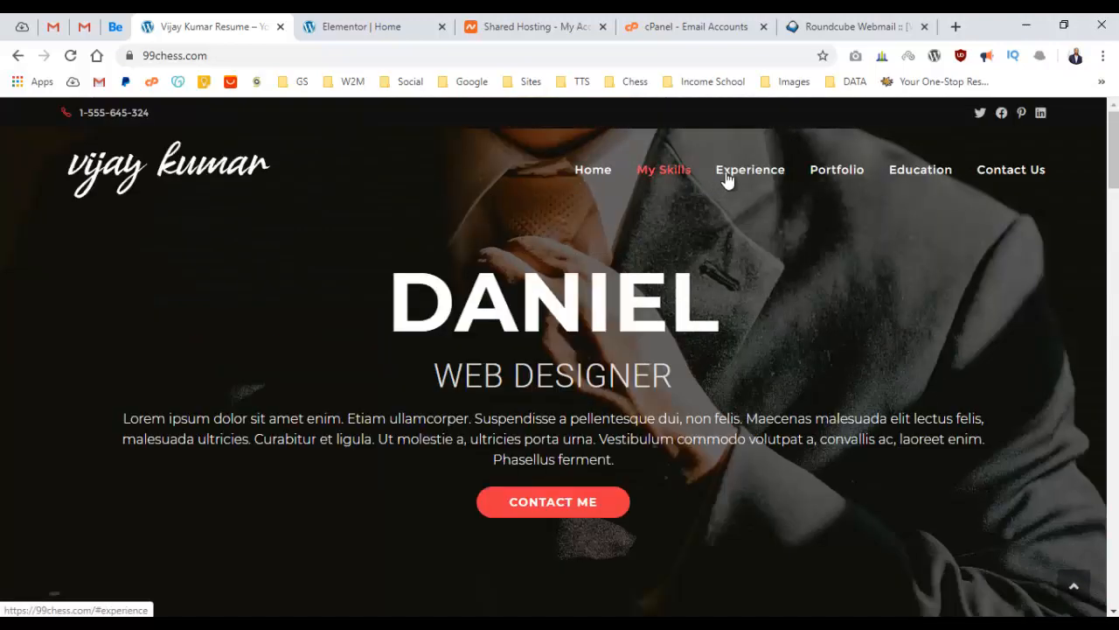
{"action": "left_click", "coordinate": [749, 170]}
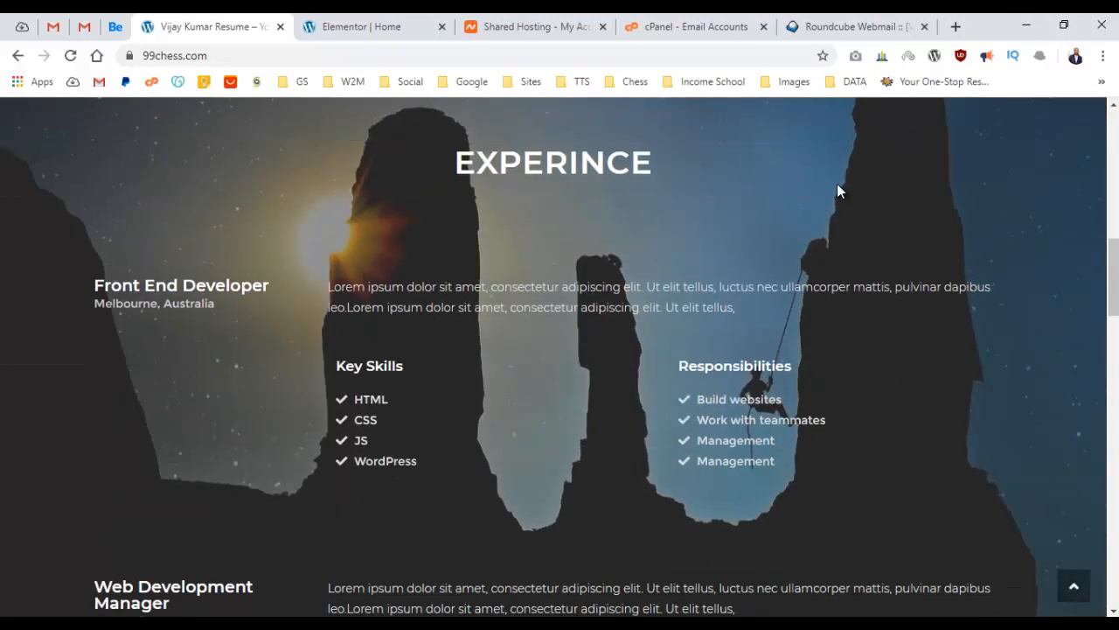
{"action": "key", "text": "Home"}
{"action": "left_click", "coordinate": [840, 178]}
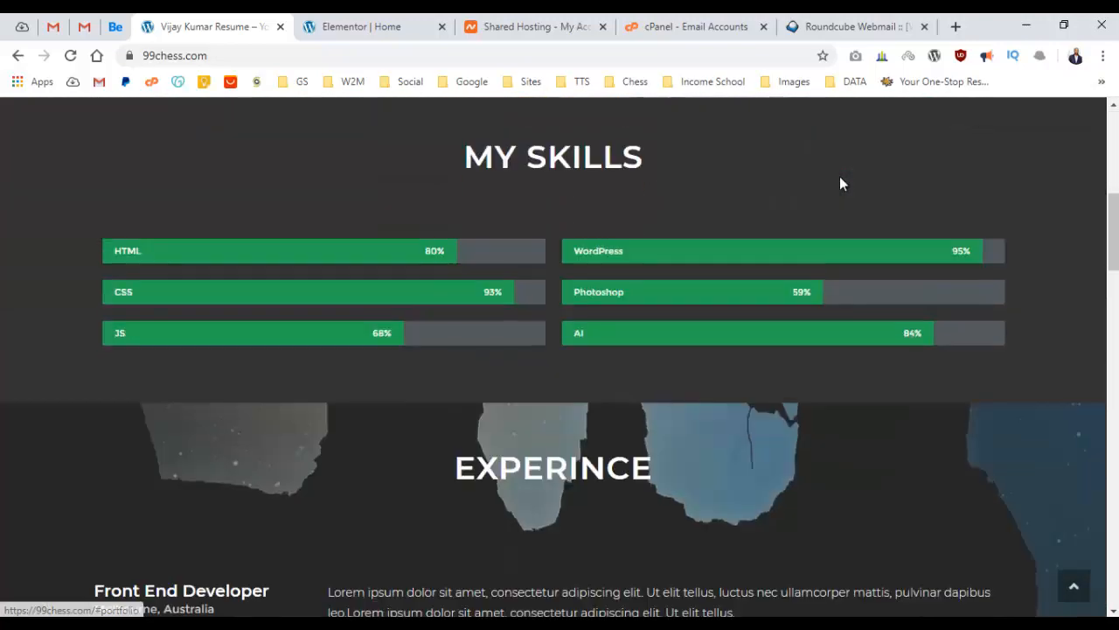
Visit the Education and Keep In Touch sections, then scroll back to the Portfolio grid.
{"action": "key", "text": "Home"}
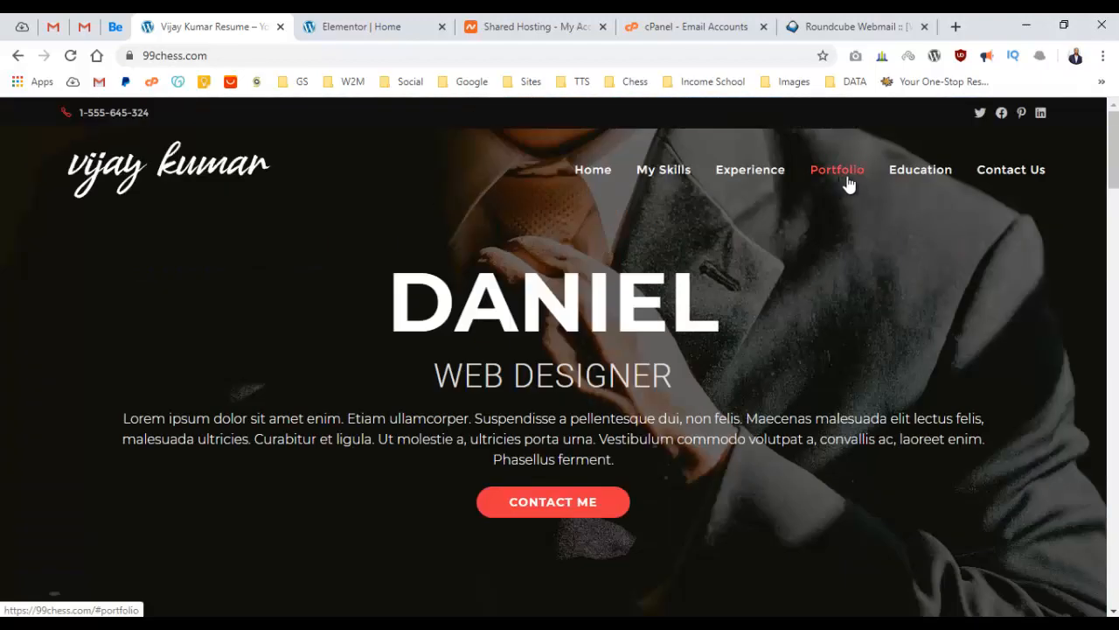
{"action": "left_click", "coordinate": [888, 174]}
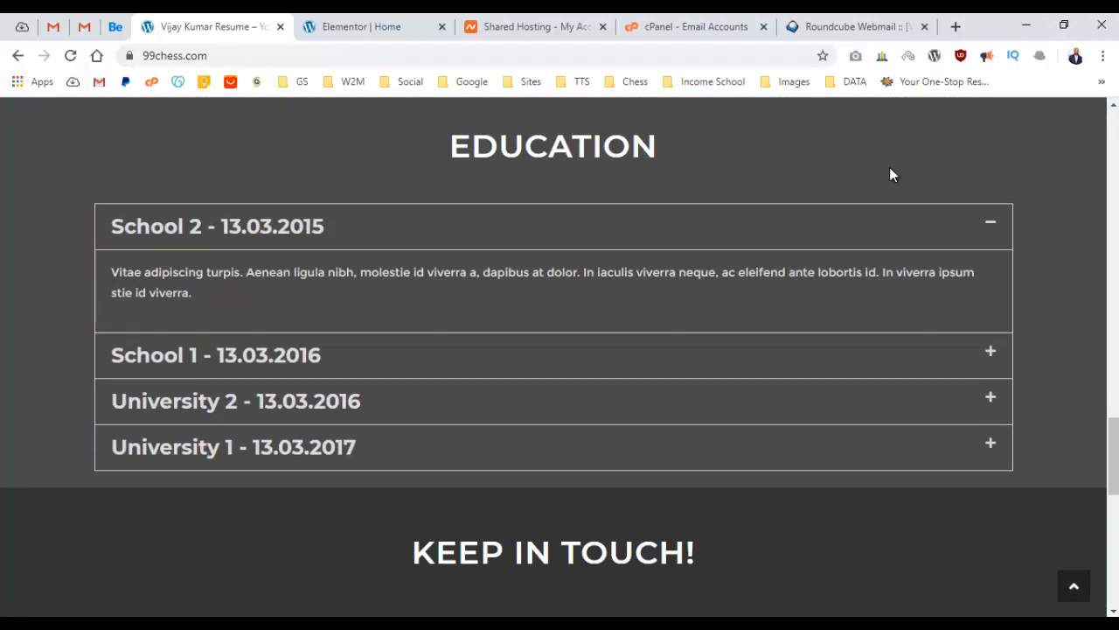
{"action": "scroll", "coordinate": [890, 167], "scroll_direction": "up", "scroll_amount": 14}
{"action": "key", "text": "Home"}
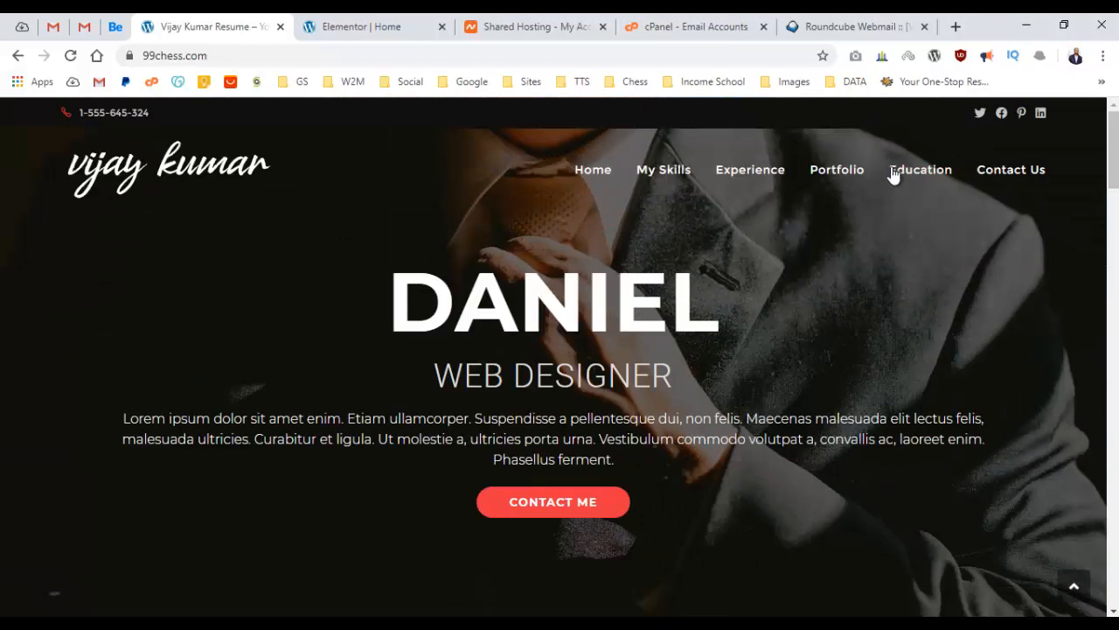
{"action": "left_click", "coordinate": [1001, 175]}
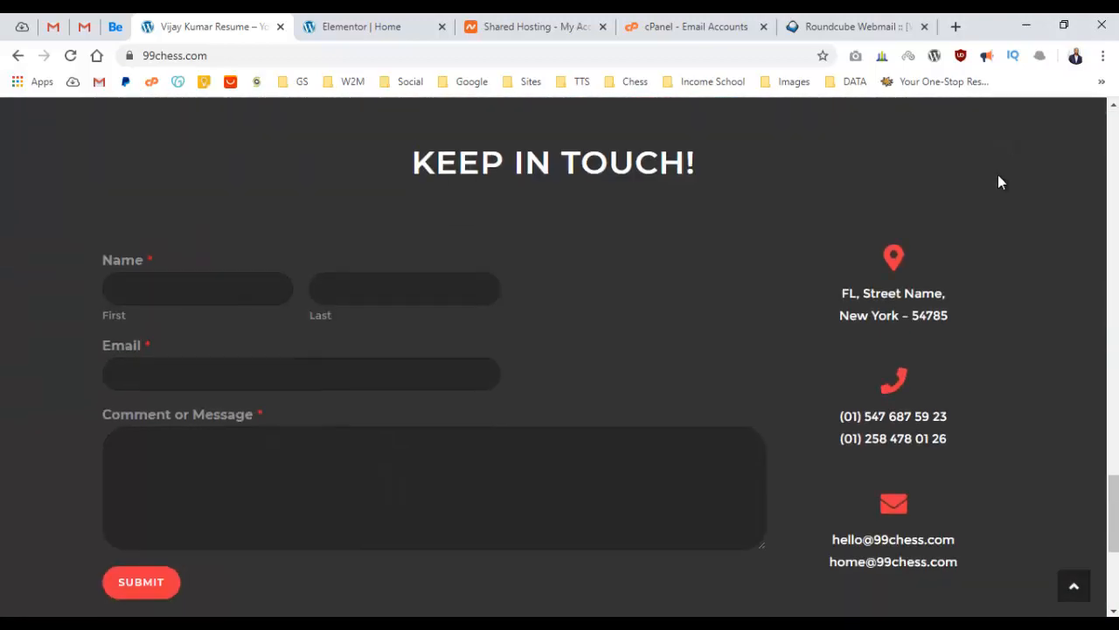
{"action": "scroll", "coordinate": [953, 185], "scroll_direction": "up", "scroll_amount": 6}
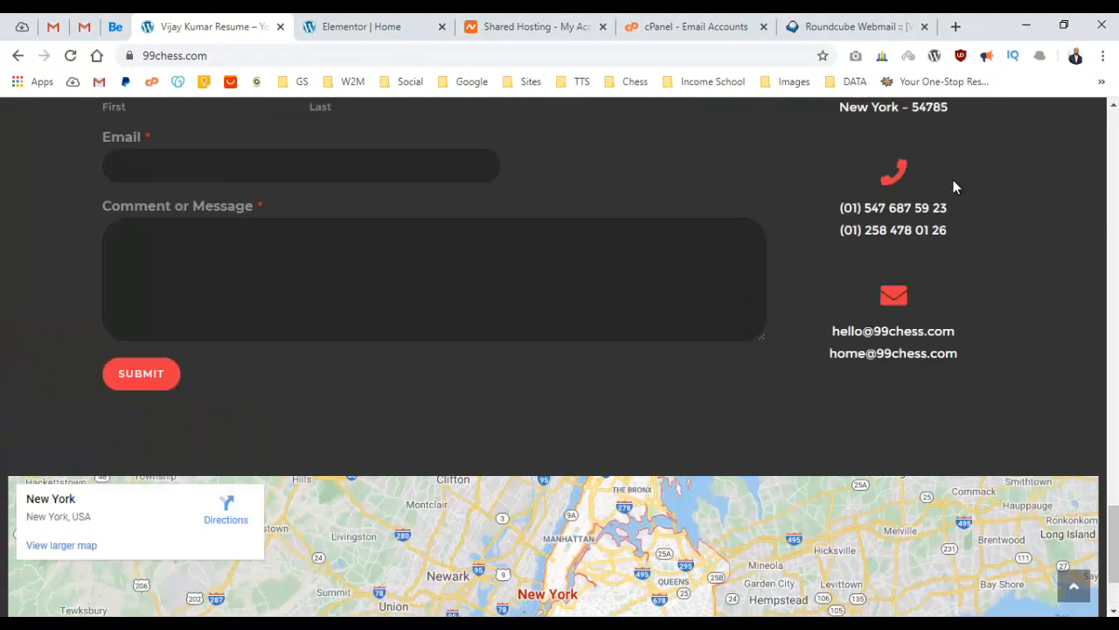
{"action": "scroll", "coordinate": [956, 187], "scroll_direction": "up", "scroll_amount": 10}
{"action": "scroll", "coordinate": [525, 236], "scroll_direction": "down", "scroll_amount": 1}
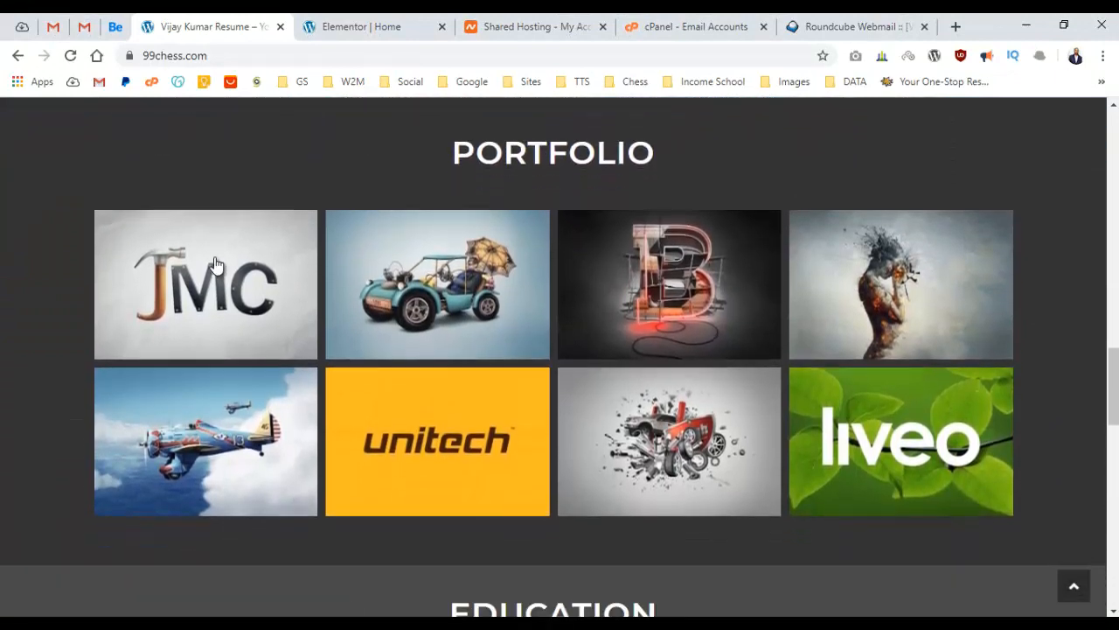
{"action": "left_click", "coordinate": [213, 264]}
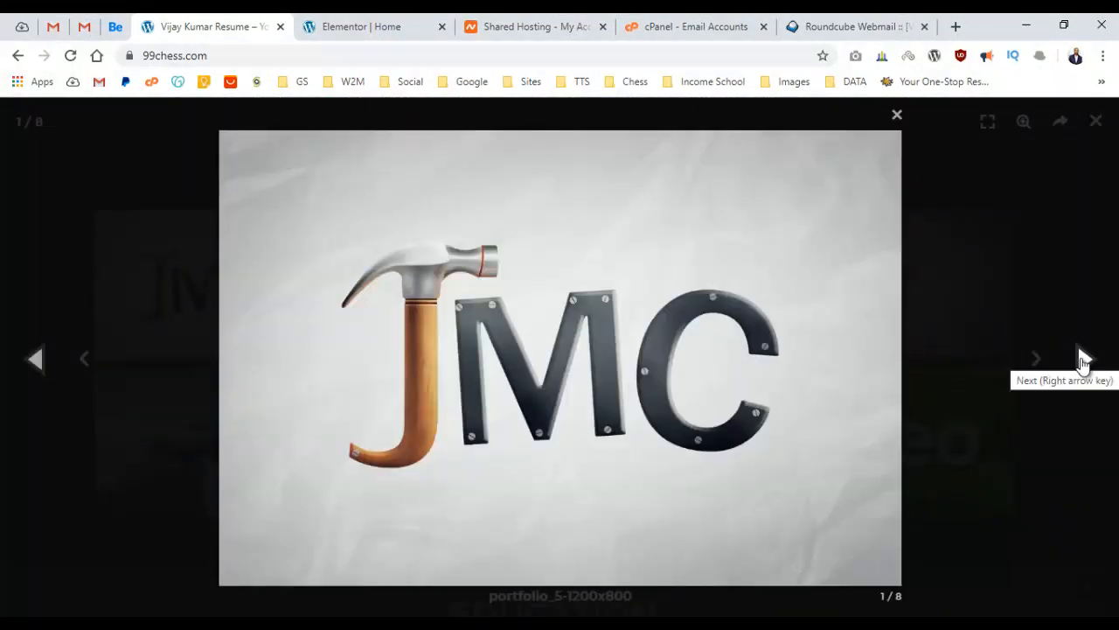
{"action": "left_click", "coordinate": [1082, 360]}
{"action": "left_click", "coordinate": [1082, 361]}
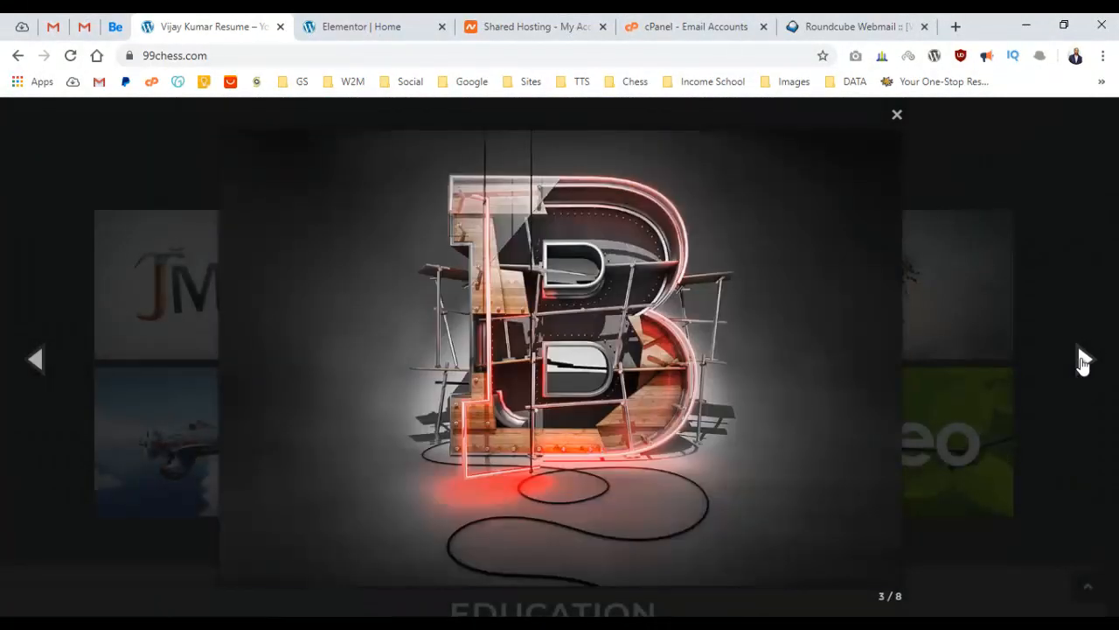
{"action": "left_click", "coordinate": [1082, 360]}
{"action": "left_click", "coordinate": [1083, 360]}
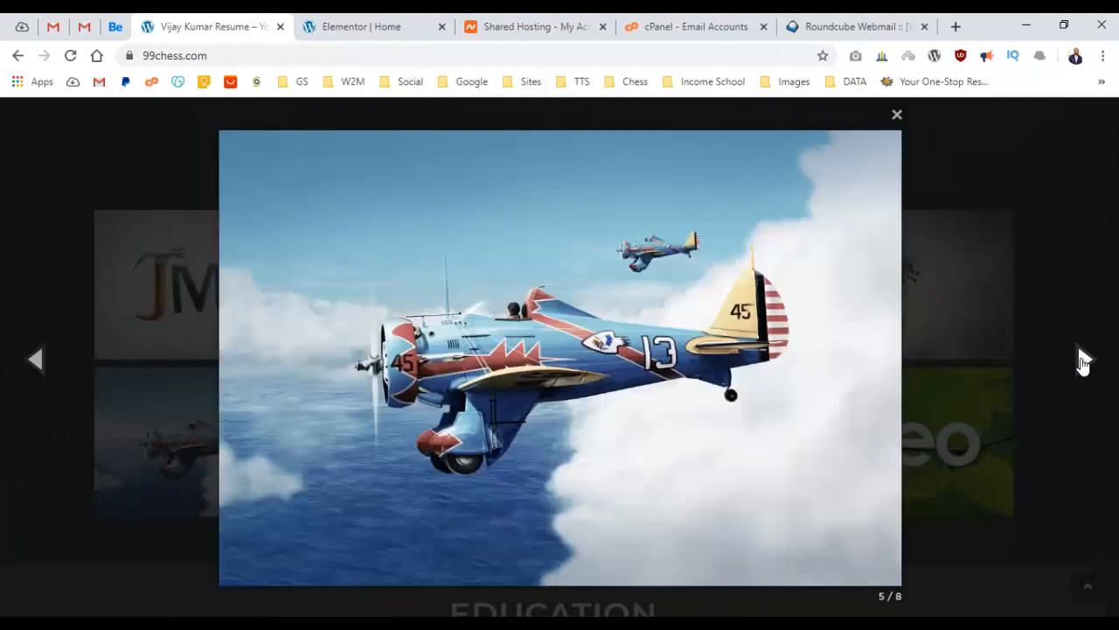
{"action": "left_click", "coordinate": [1082, 360]}
{"action": "left_click", "coordinate": [1082, 360]}
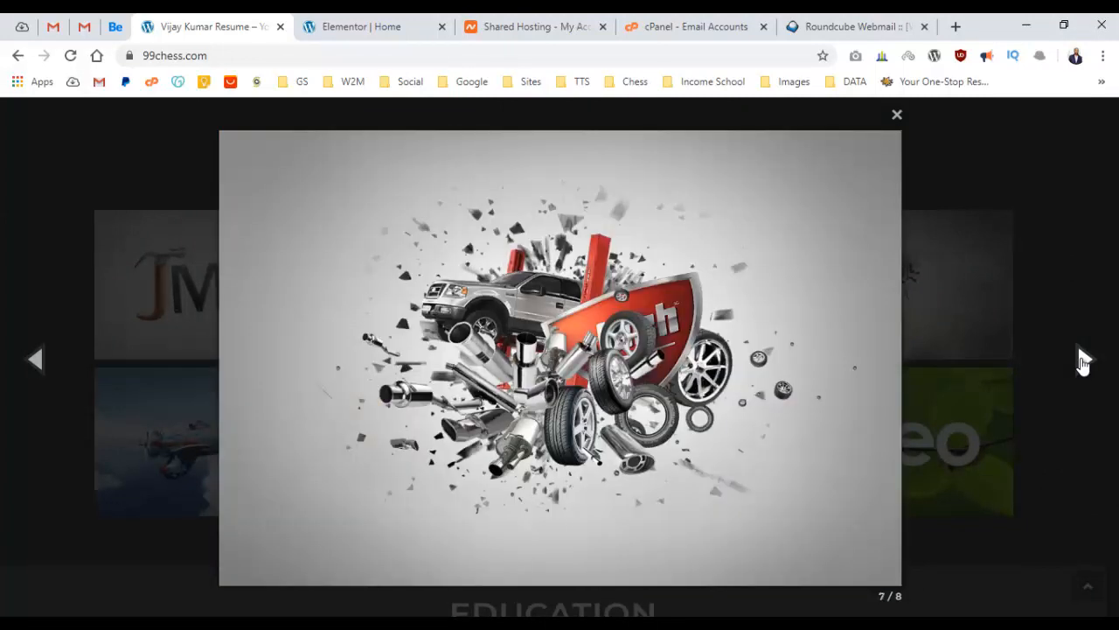
{"action": "left_click", "coordinate": [1082, 360]}
{"action": "left_click", "coordinate": [986, 324]}
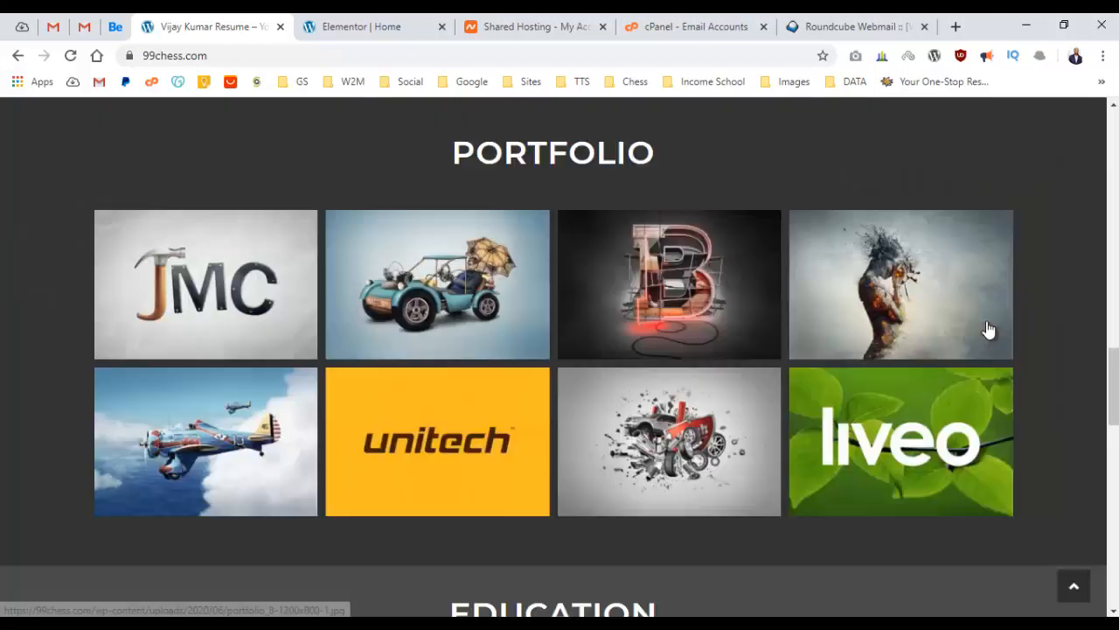
Scroll from the top of the resume page down through every section to the New York map and footer.
{"action": "scroll", "coordinate": [739, 296], "scroll_direction": "up", "scroll_amount": 15}
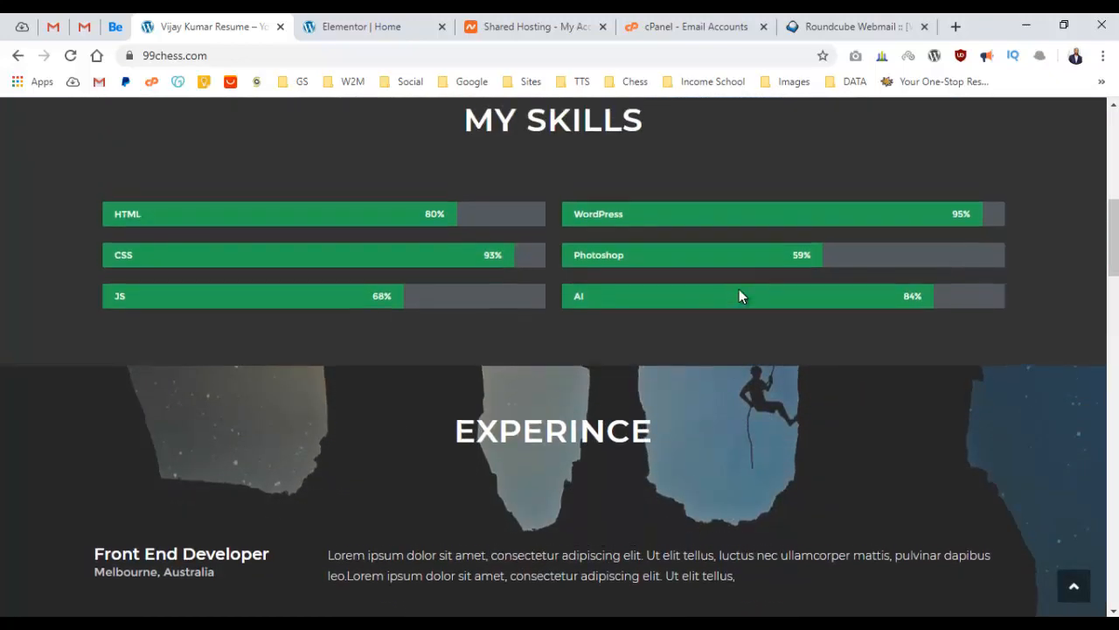
{"action": "scroll", "coordinate": [739, 296], "scroll_direction": "up", "scroll_amount": 3}
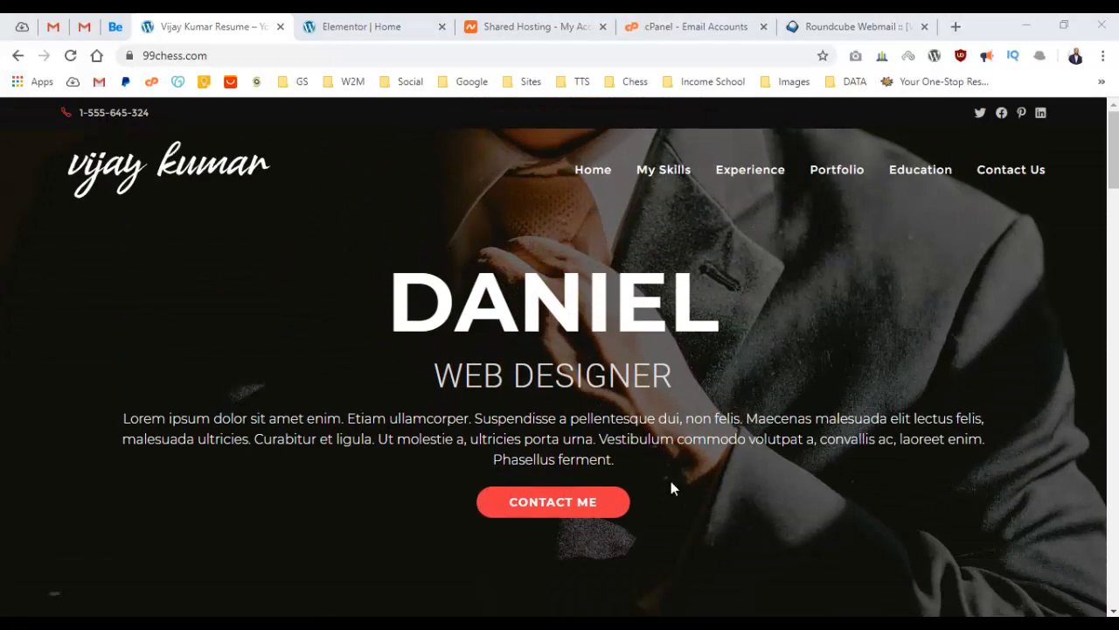
{"action": "scroll", "coordinate": [671, 463], "scroll_direction": "down", "scroll_amount": 5}
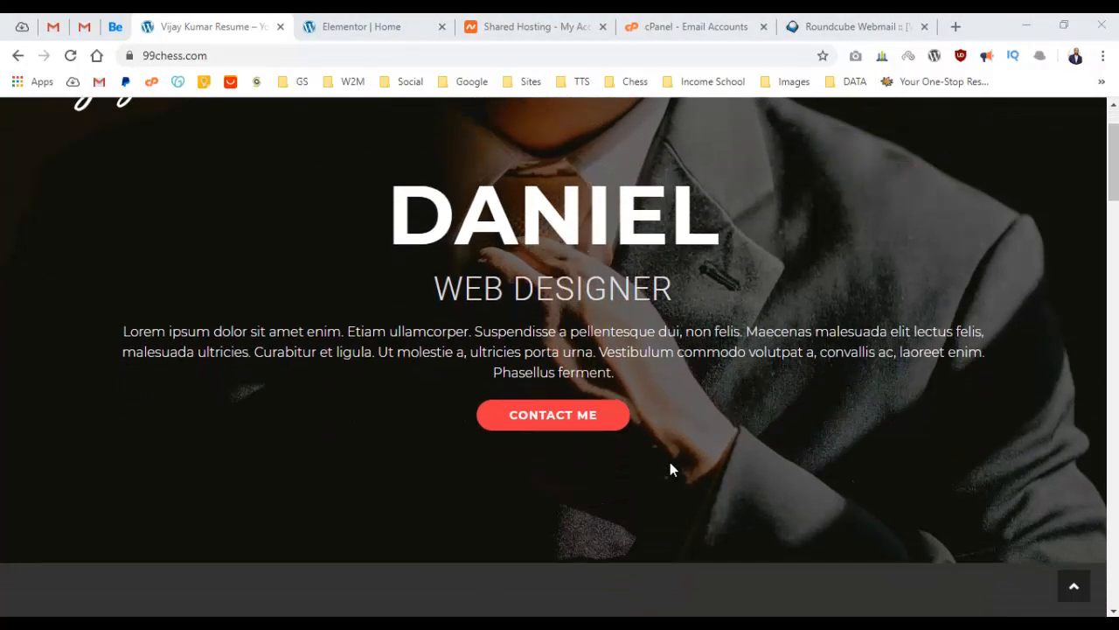
{"action": "scroll", "coordinate": [670, 461], "scroll_direction": "down", "scroll_amount": 5}
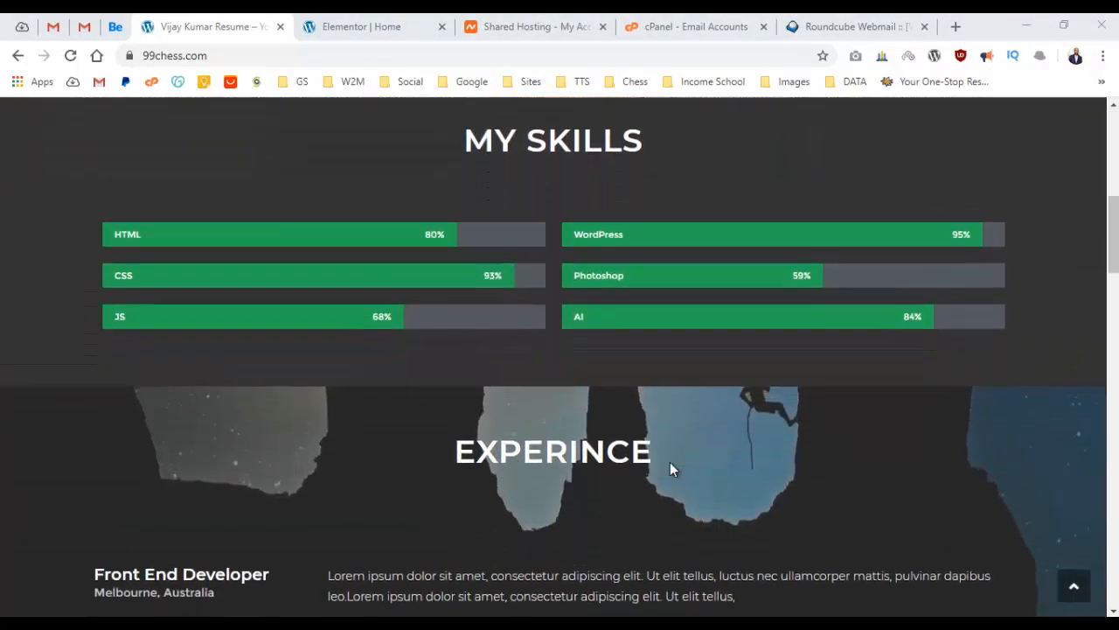
{"action": "scroll", "coordinate": [670, 461], "scroll_direction": "down", "scroll_amount": 6}
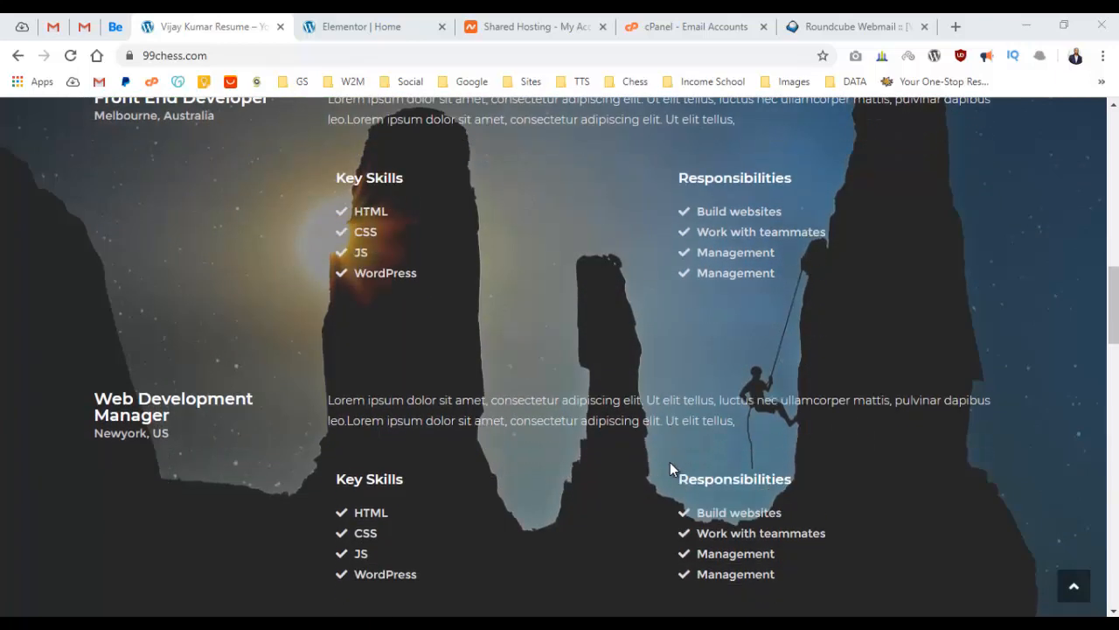
{"action": "scroll", "coordinate": [670, 462], "scroll_direction": "down", "scroll_amount": 6}
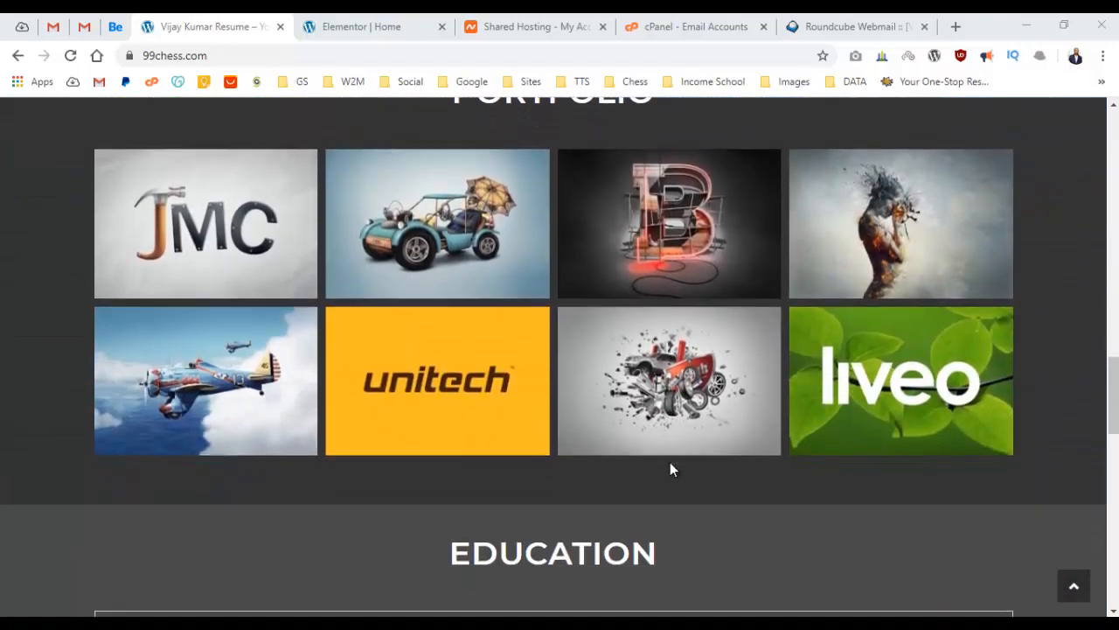
{"action": "scroll", "coordinate": [669, 469], "scroll_direction": "down", "scroll_amount": 6}
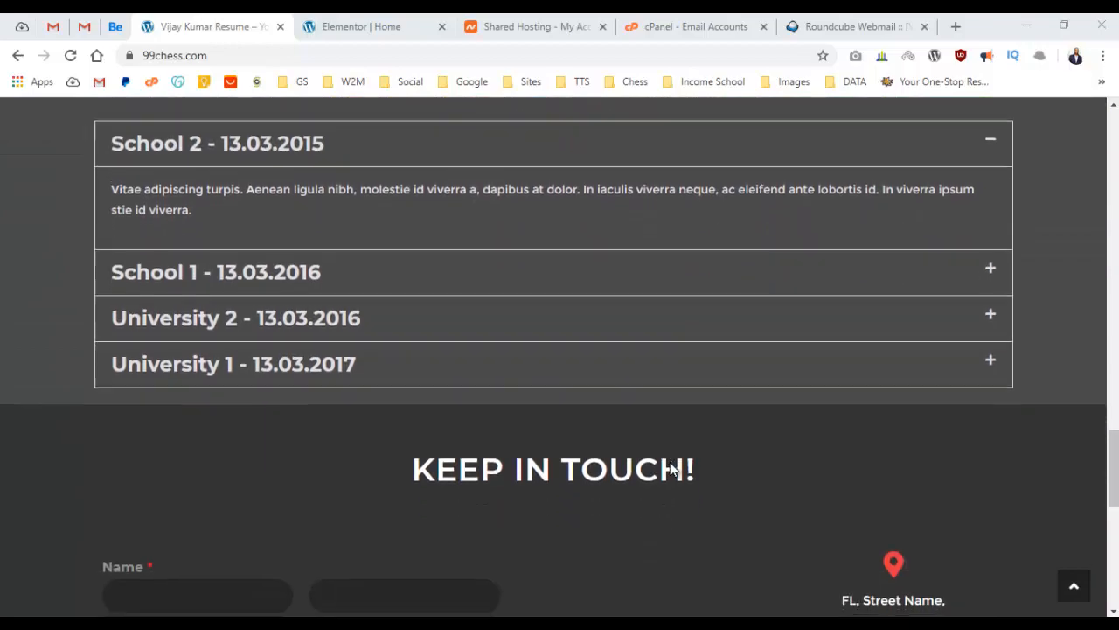
{"action": "scroll", "coordinate": [670, 468], "scroll_direction": "down", "scroll_amount": 4}
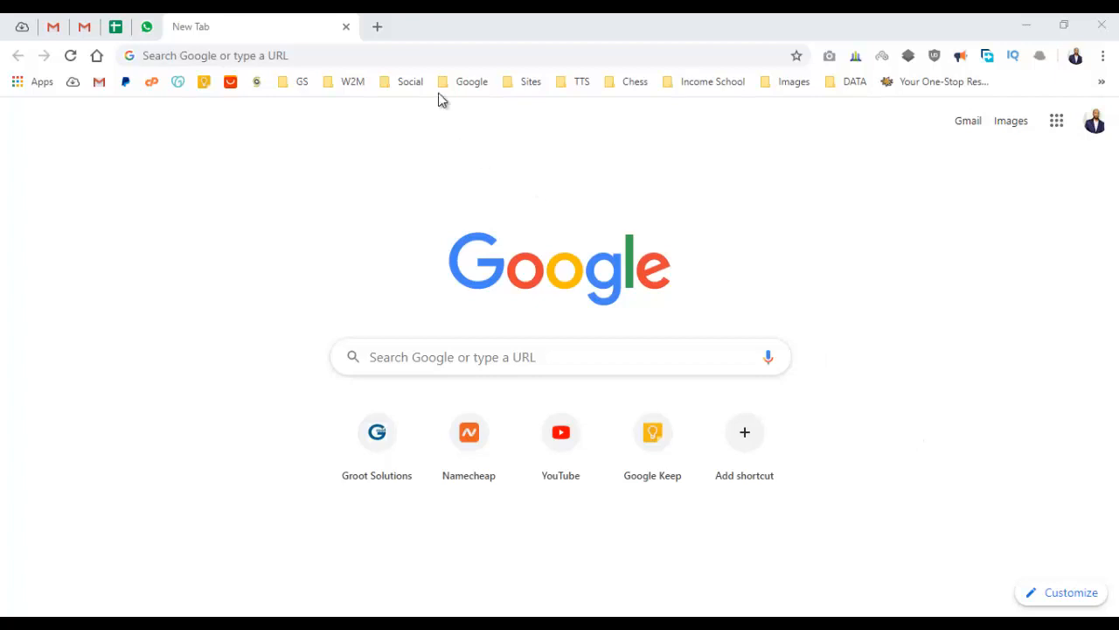
{"action": "left_click", "coordinate": [428, 61]}
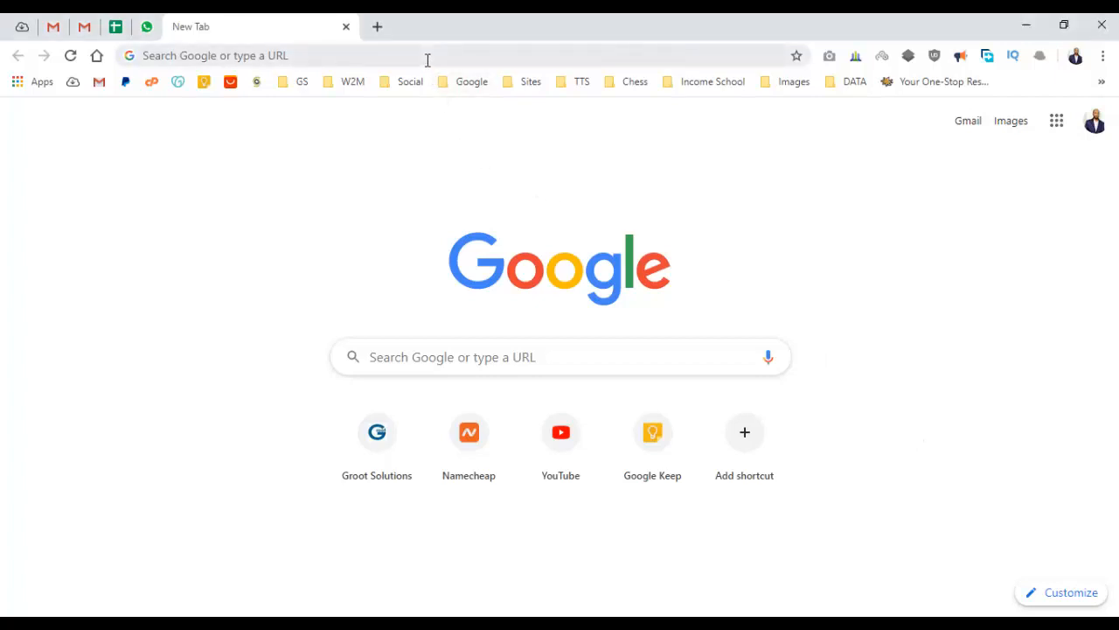
{"action": "left_click", "coordinate": [428, 60]}
{"action": "type", "text": "www."}
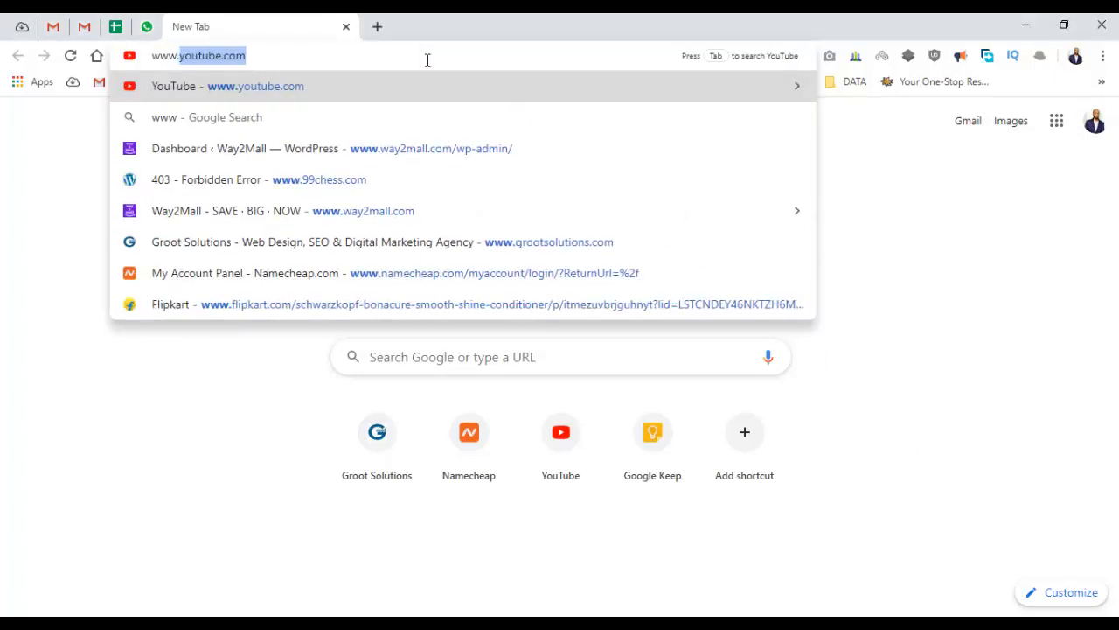
{"action": "type", "text": "namec"}
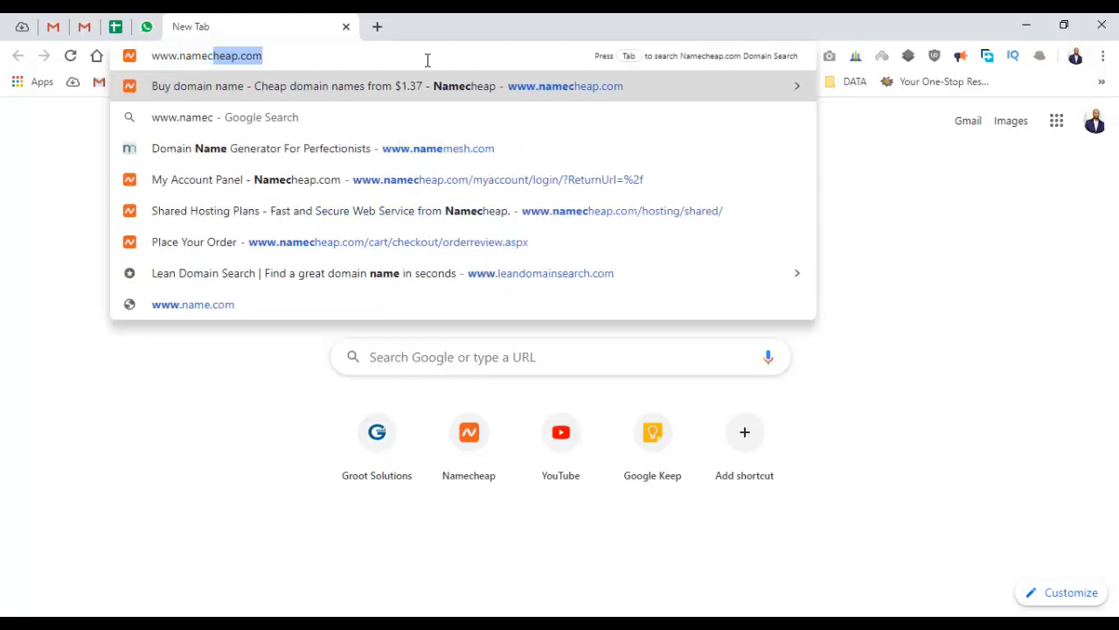
{"action": "type", "text": "heap.com"}
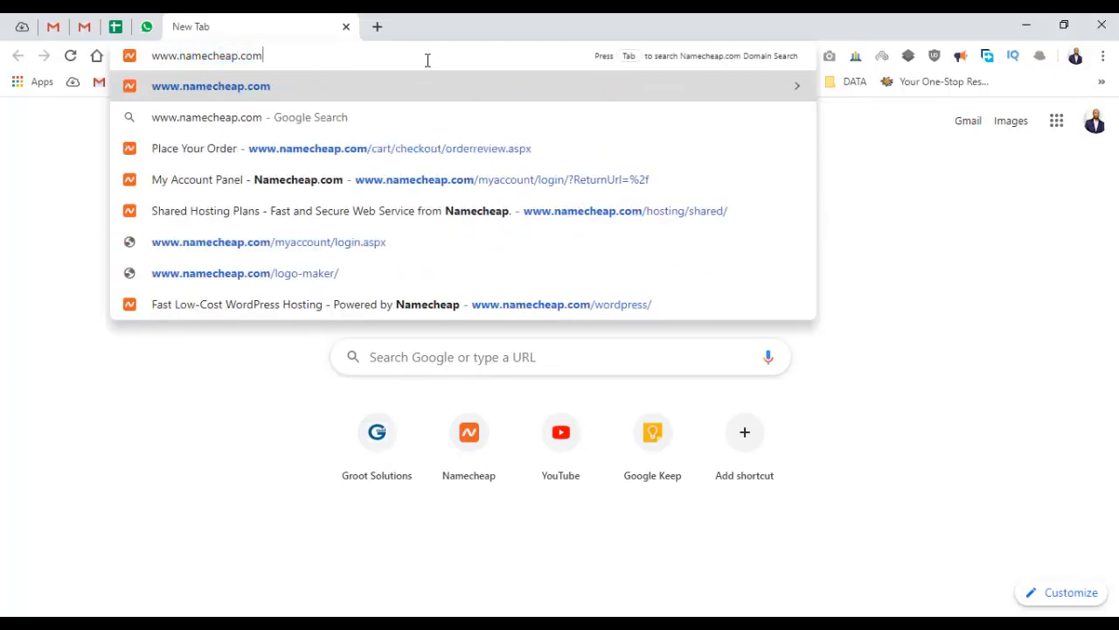
{"action": "key", "text": "Return"}
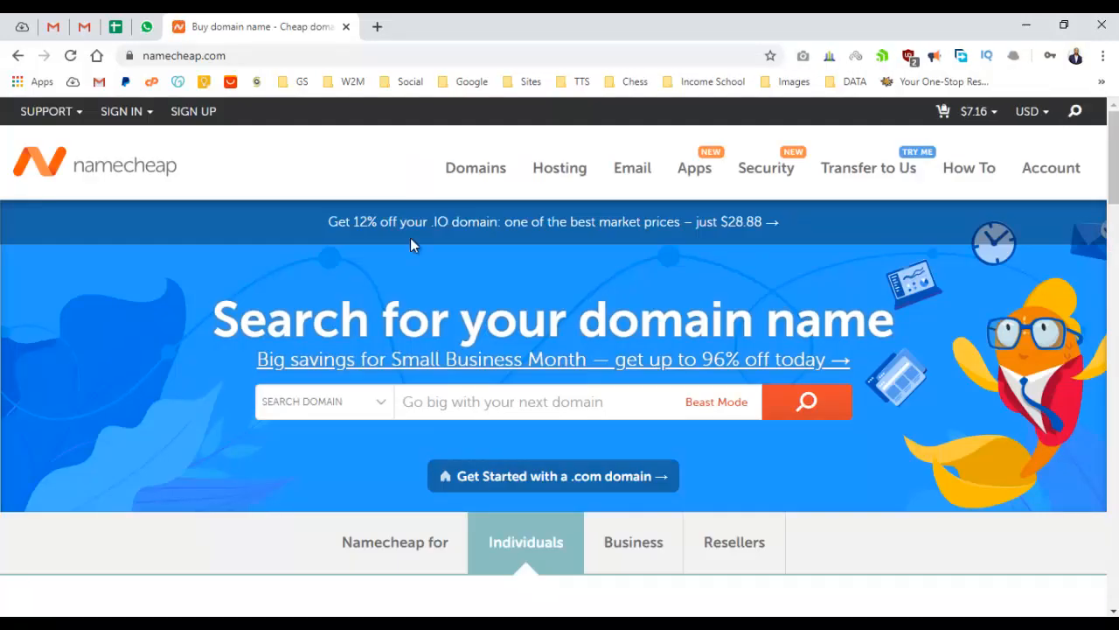
Search Namecheap for the name-based .com domain, finding it already registered since 1989.
{"action": "left_click", "coordinate": [450, 405]}
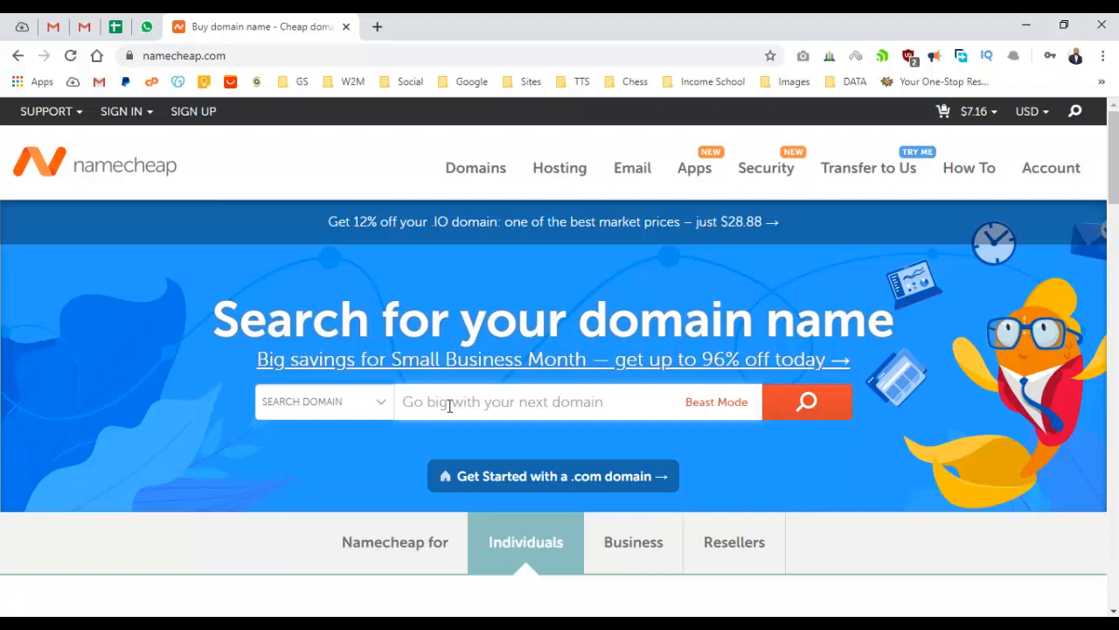
{"action": "left_click", "coordinate": [449, 405]}
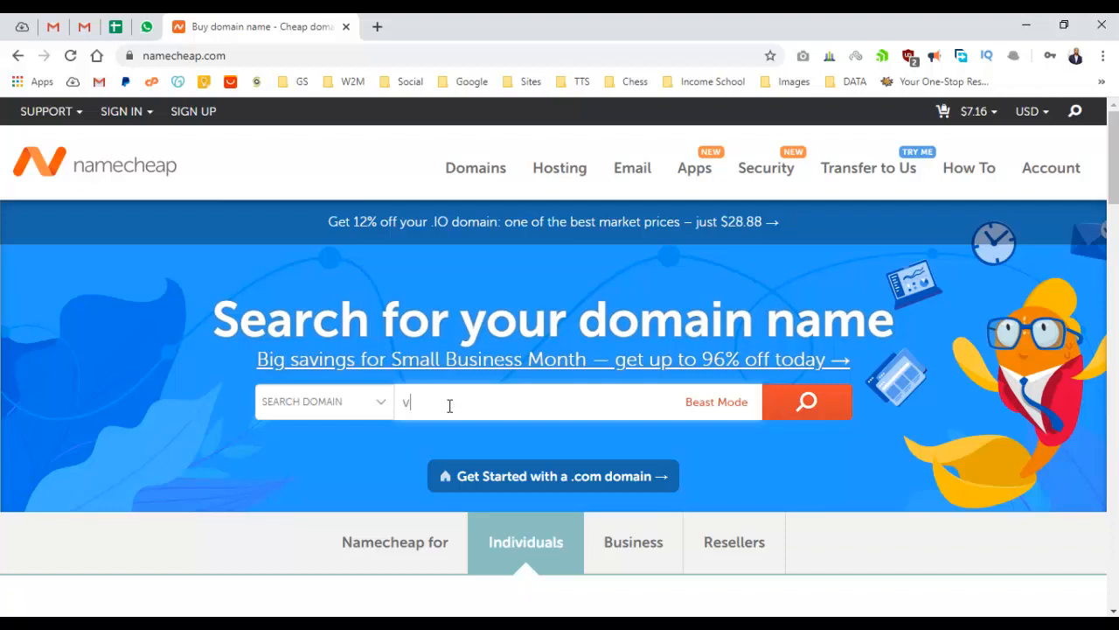
{"action": "key", "text": "Return"}
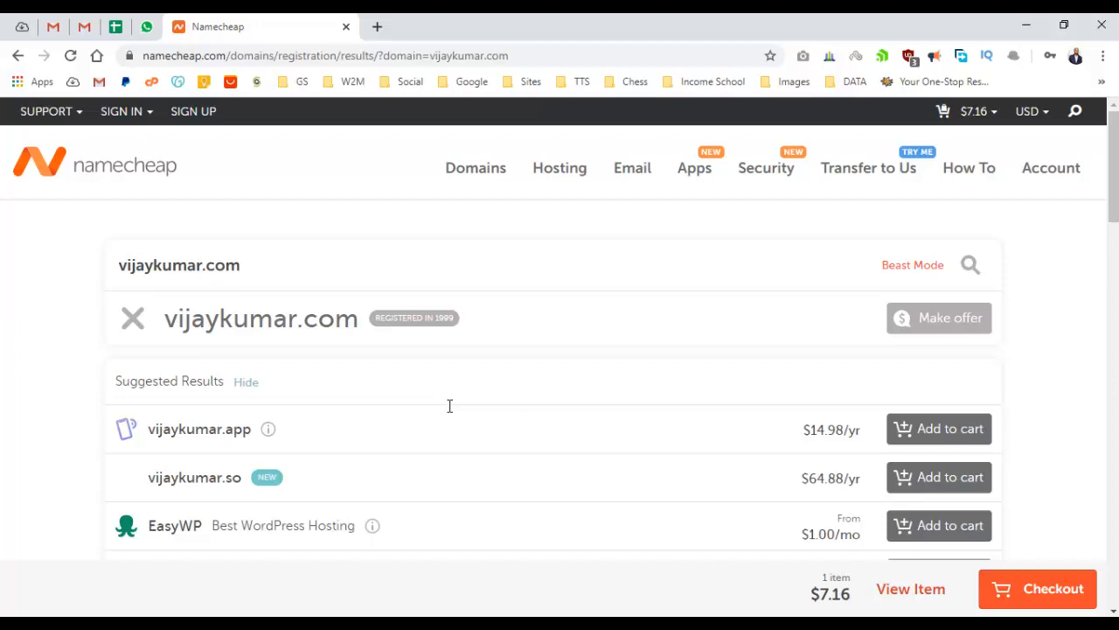
Search the name plus 'resume' .com domain and add it to the cart at $6.98/yr.
{"action": "double_click", "coordinate": [160, 265]}
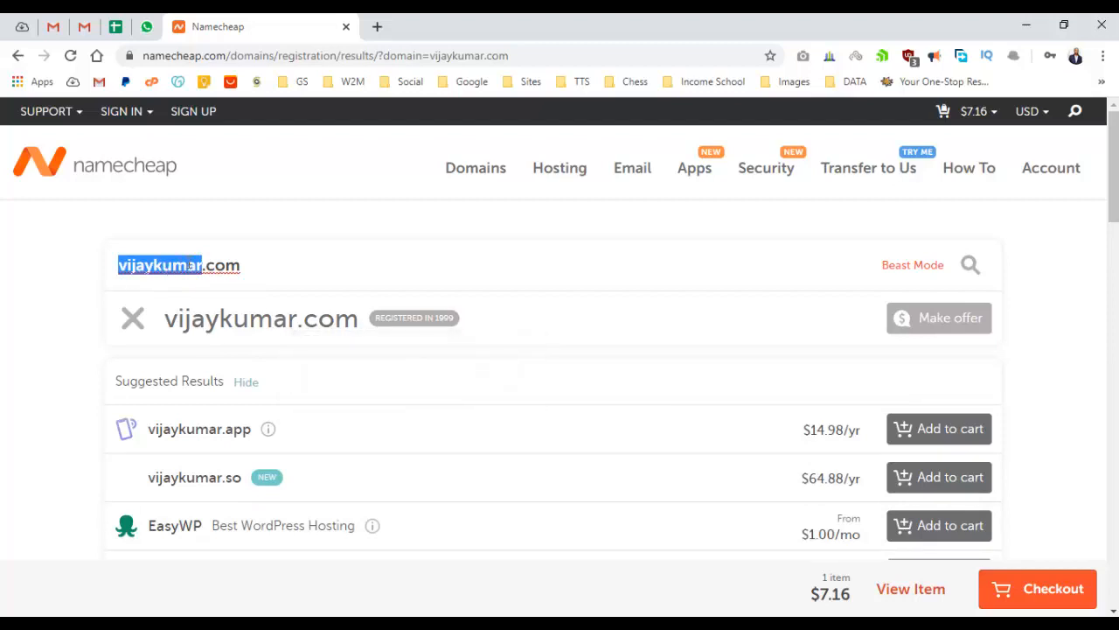
{"action": "left_click", "coordinate": [202, 270]}
{"action": "type", "text": "resume"}
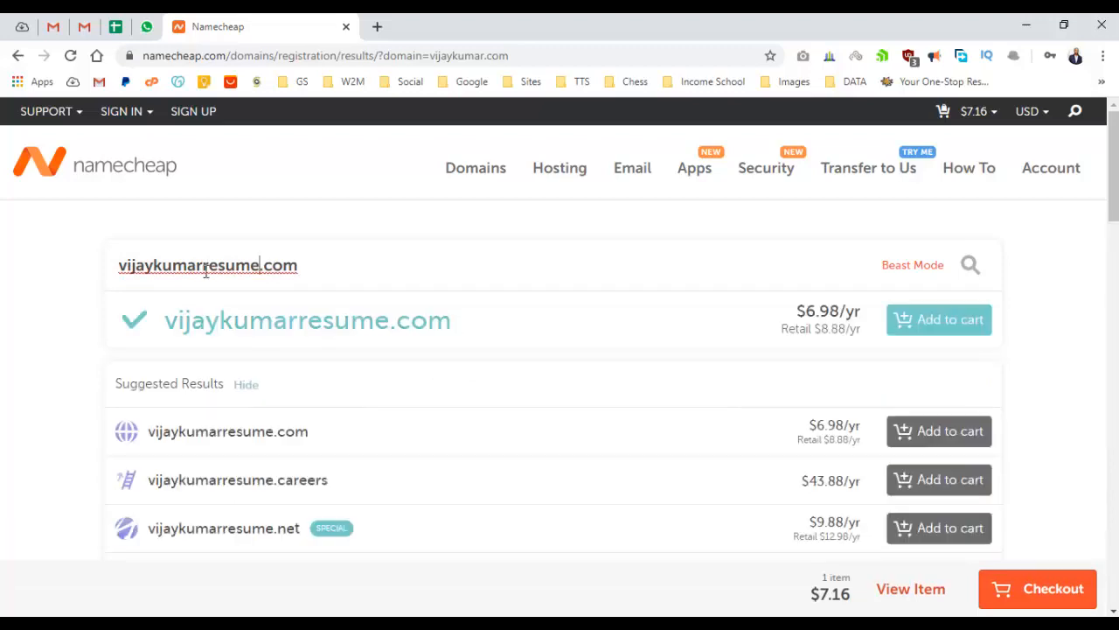
{"action": "left_click", "coordinate": [932, 320]}
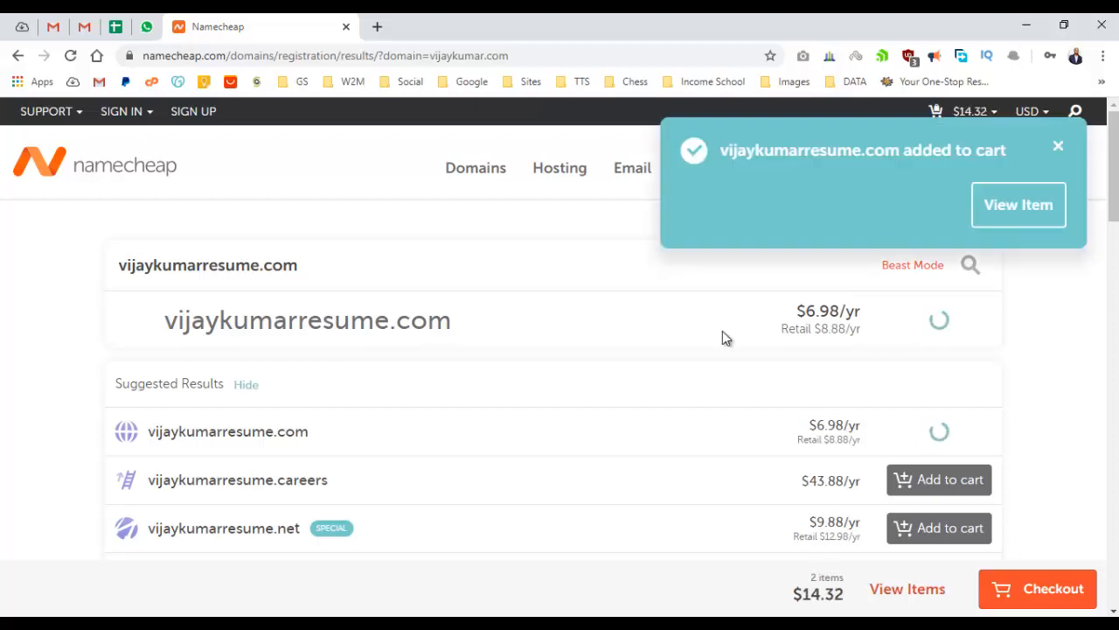
{"action": "left_click", "coordinate": [1053, 149]}
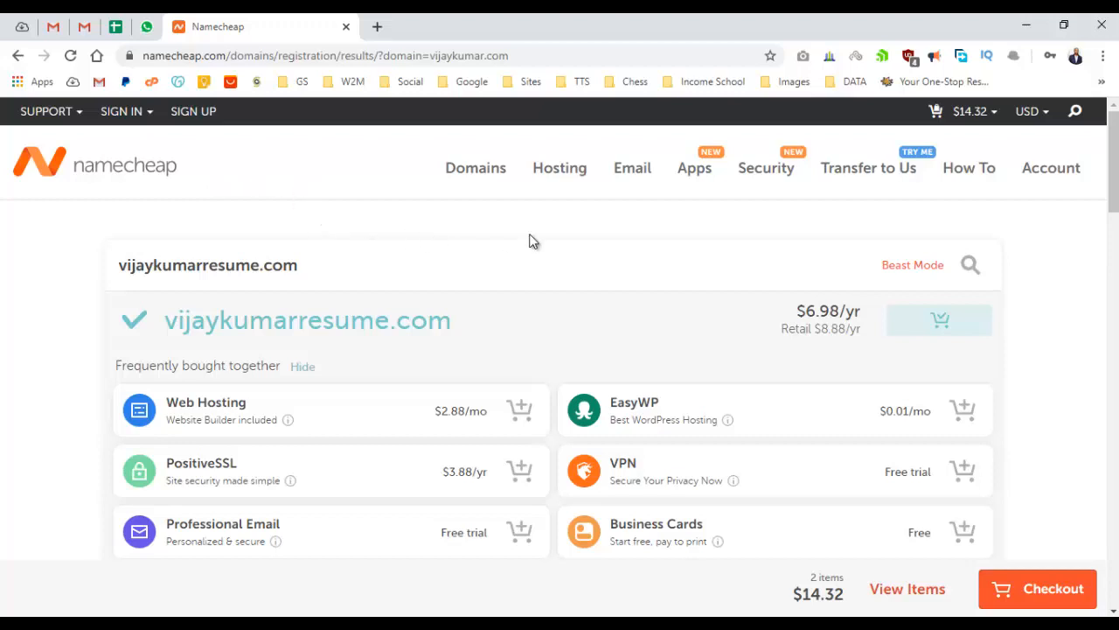
Open Namecheap's Shared Hosting page from the Hosting menu and scroll to the plan cards.
{"action": "mouse_move", "coordinate": [564, 183]}
{"action": "left_click", "coordinate": [564, 210]}
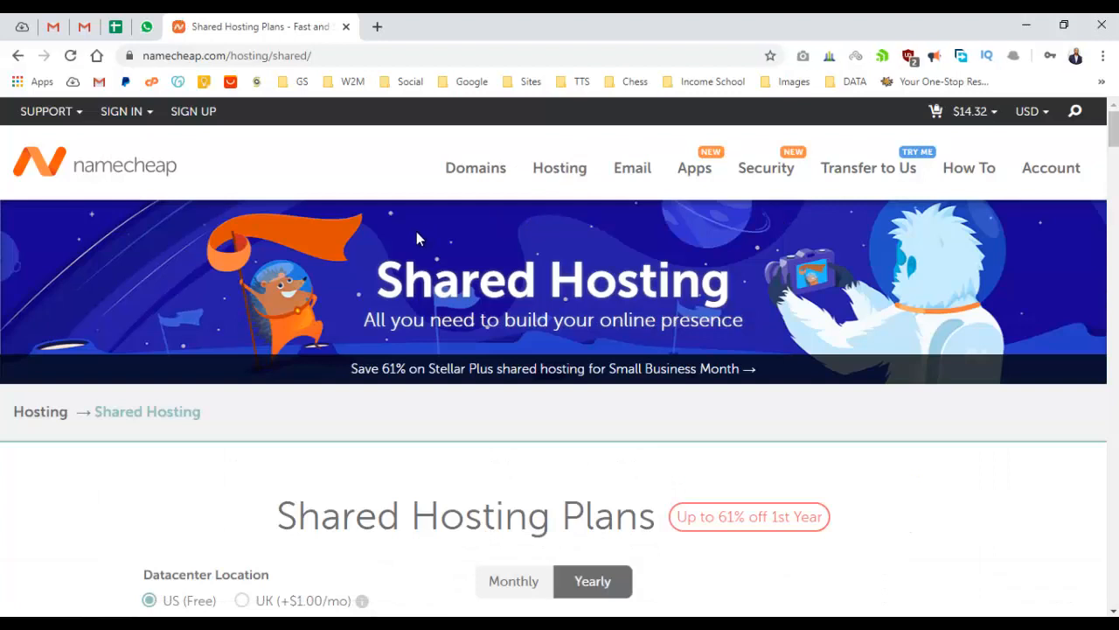
{"action": "scroll", "coordinate": [414, 236], "scroll_direction": "down", "scroll_amount": 3}
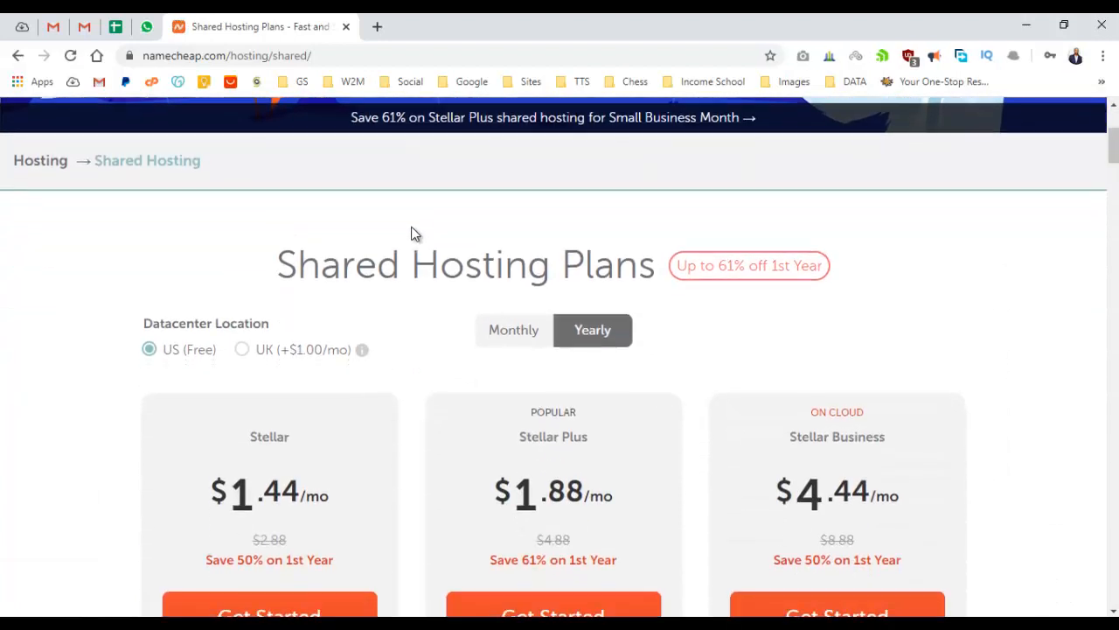
{"action": "scroll", "coordinate": [412, 232], "scroll_direction": "down", "scroll_amount": 2}
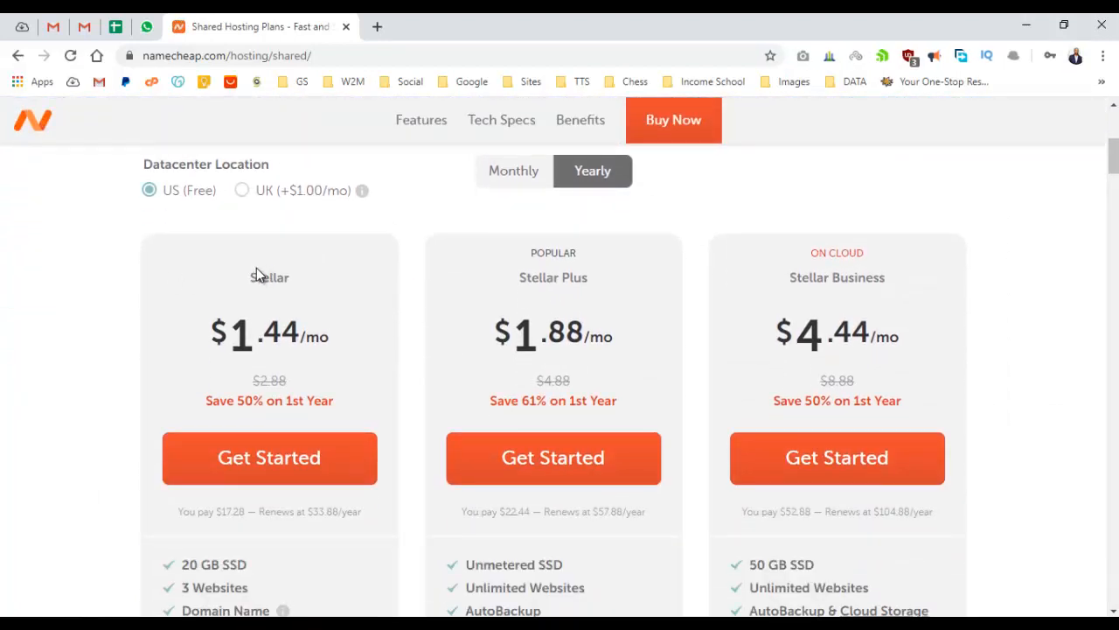
Highlight the Stellar plan's name, $1.44/mo price and 20 GB SSD feature.
{"action": "left_click_drag", "start_coordinate": [245, 277], "coordinate": [297, 278]}
{"action": "scroll", "coordinate": [300, 276], "scroll_direction": "down", "scroll_amount": 2}
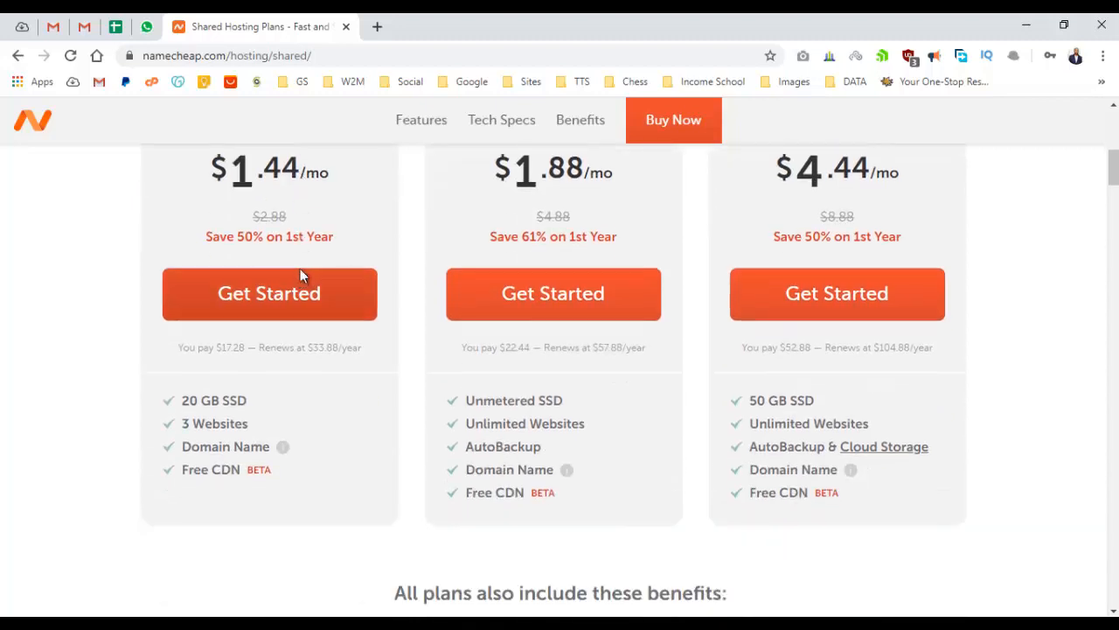
{"action": "scroll", "coordinate": [208, 199], "scroll_direction": "up", "scroll_amount": 1}
{"action": "left_click_drag", "start_coordinate": [199, 254], "coordinate": [328, 257]}
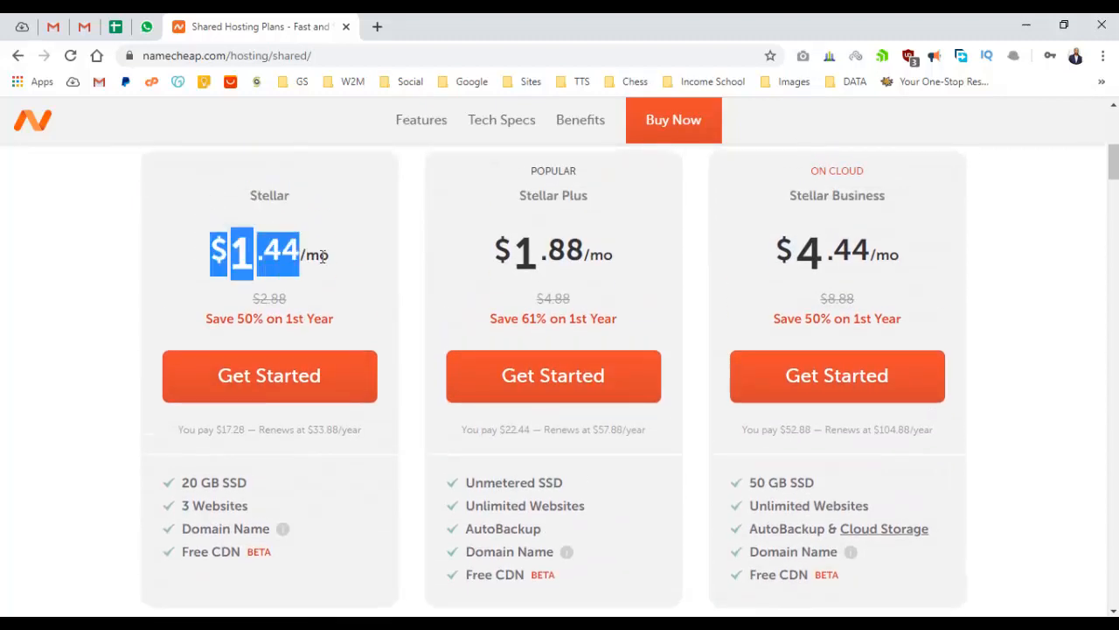
{"action": "left_click", "coordinate": [332, 260]}
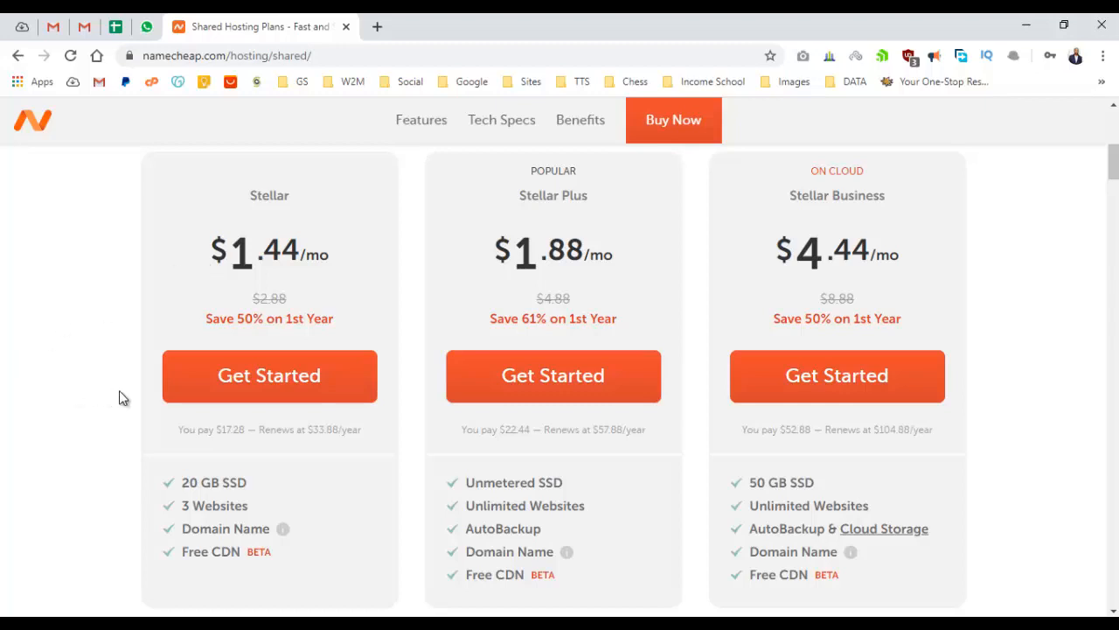
{"action": "scroll", "coordinate": [220, 472], "scroll_direction": "down", "scroll_amount": 2}
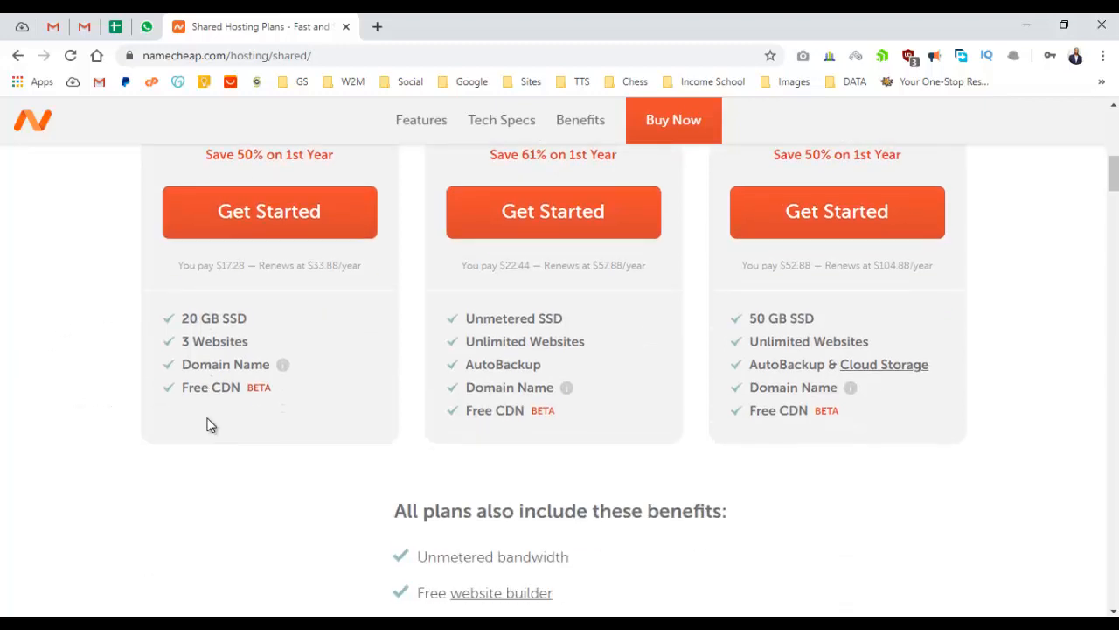
{"action": "left_click_drag", "start_coordinate": [182, 321], "coordinate": [255, 331]}
{"action": "left_click", "coordinate": [191, 349]}
Start ordering the Stellar plan with its Get Started button.
{"action": "left_click_drag", "start_coordinate": [184, 367], "coordinate": [213, 399]}
{"action": "scroll", "coordinate": [266, 367], "scroll_direction": "up", "scroll_amount": 1}
{"action": "scroll", "coordinate": [267, 368], "scroll_direction": "up", "scroll_amount": 1}
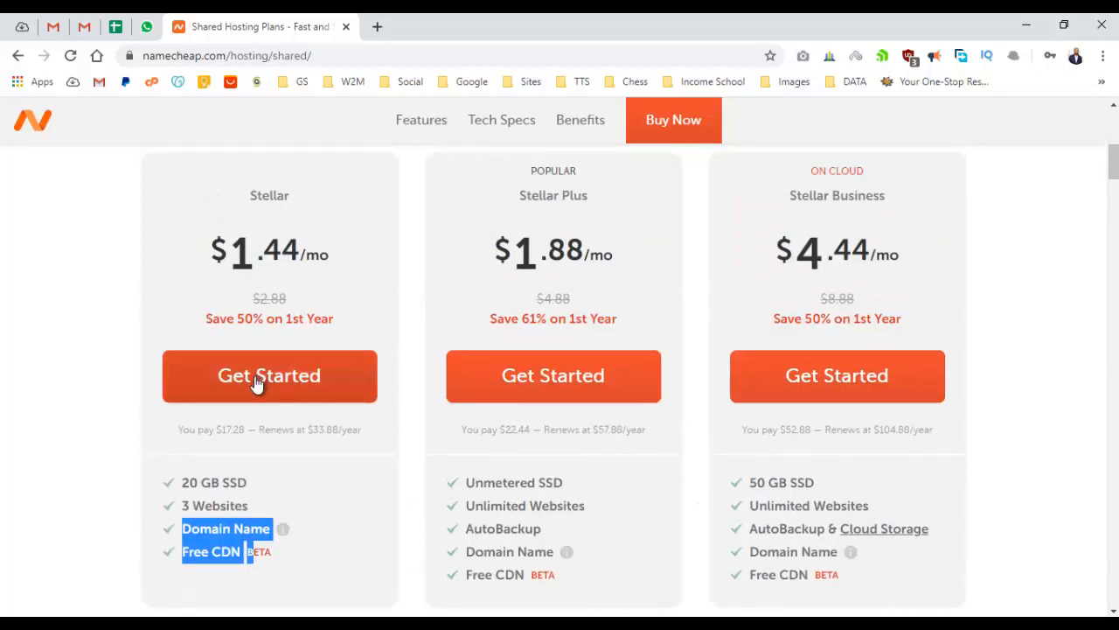
{"action": "left_click", "coordinate": [257, 374]}
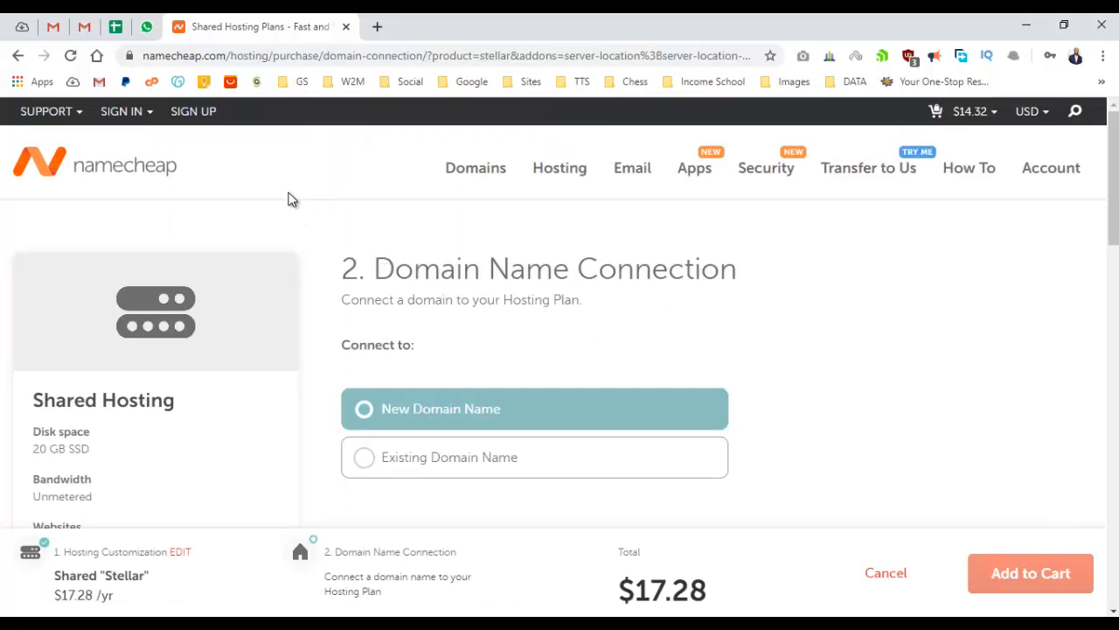
Choose Already in Cart and connect the resume .com domain to the Stellar plan.
{"action": "scroll", "coordinate": [481, 321], "scroll_direction": "down", "scroll_amount": 2}
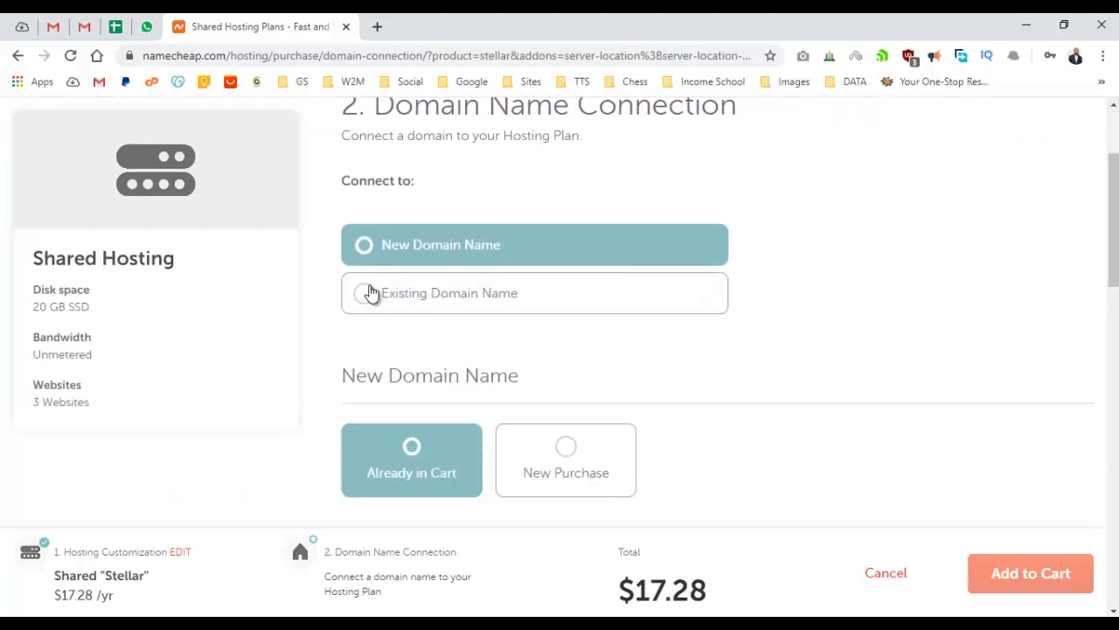
{"action": "scroll", "coordinate": [472, 324], "scroll_direction": "down", "scroll_amount": 2}
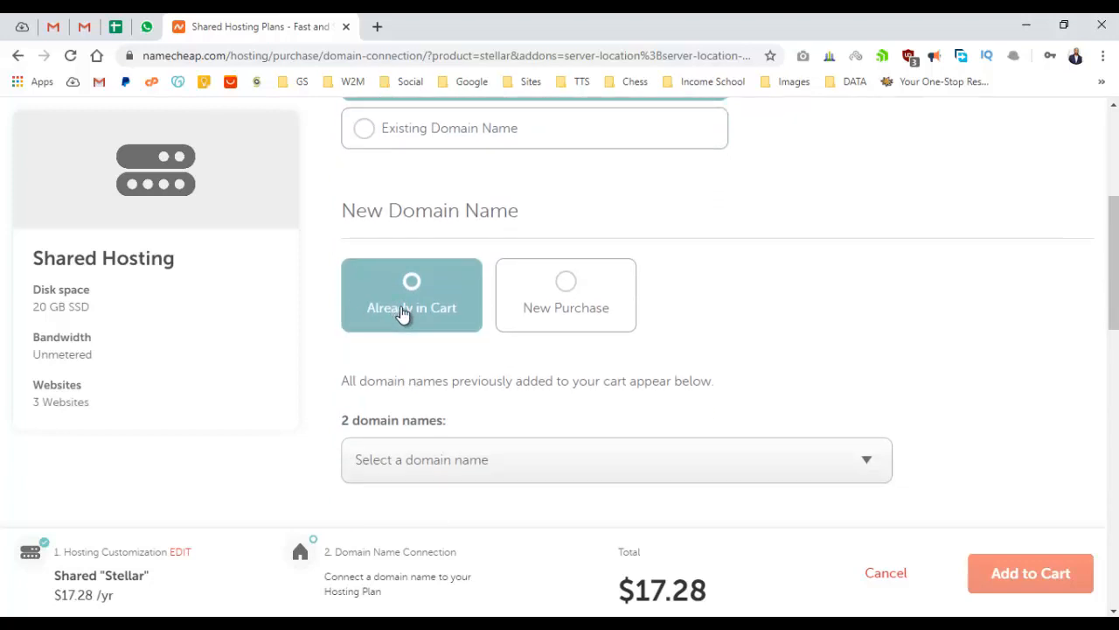
{"action": "scroll", "coordinate": [402, 315], "scroll_direction": "down", "scroll_amount": 2}
{"action": "left_click", "coordinate": [448, 309]}
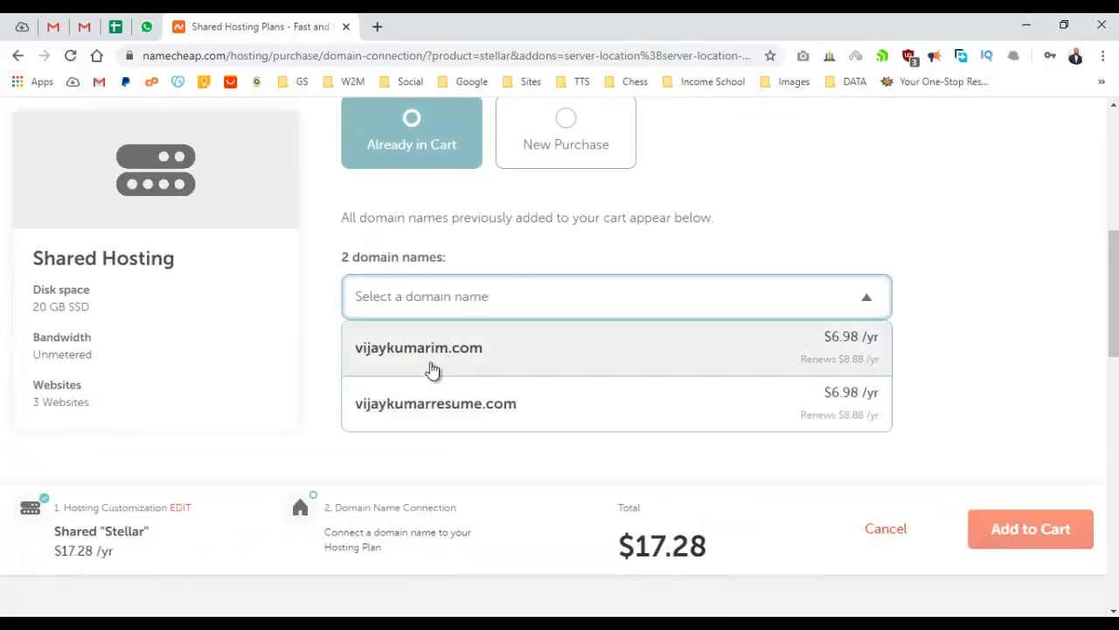
{"action": "left_click", "coordinate": [633, 412]}
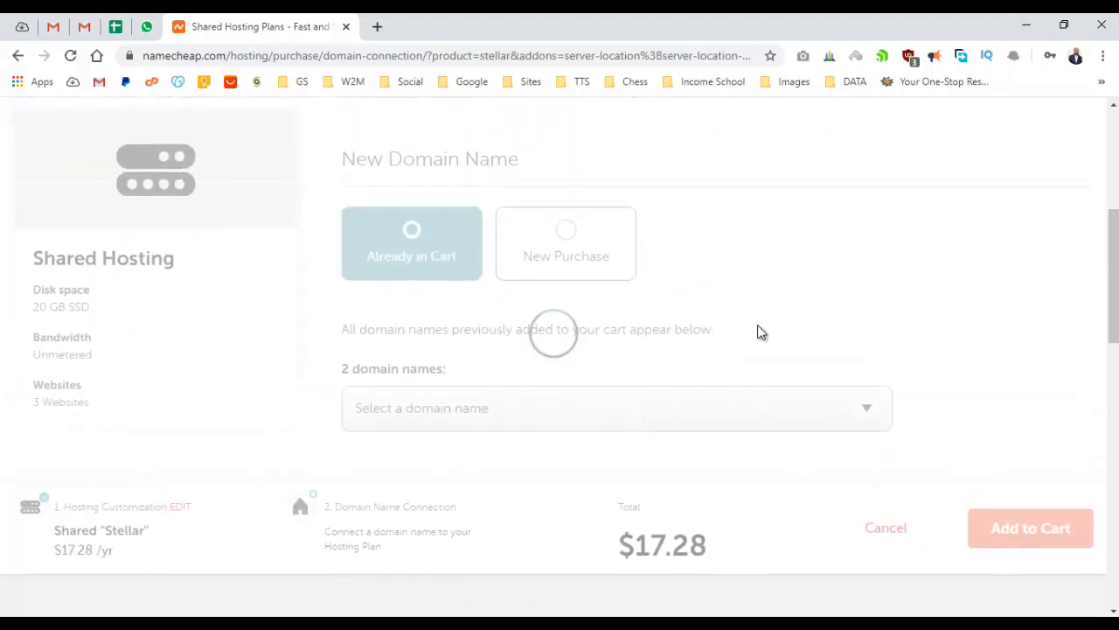
Review the Stellar price and $24.44 order summary, then add the plan and domain to the cart.
{"action": "scroll", "coordinate": [757, 324], "scroll_direction": "down", "scroll_amount": 3}
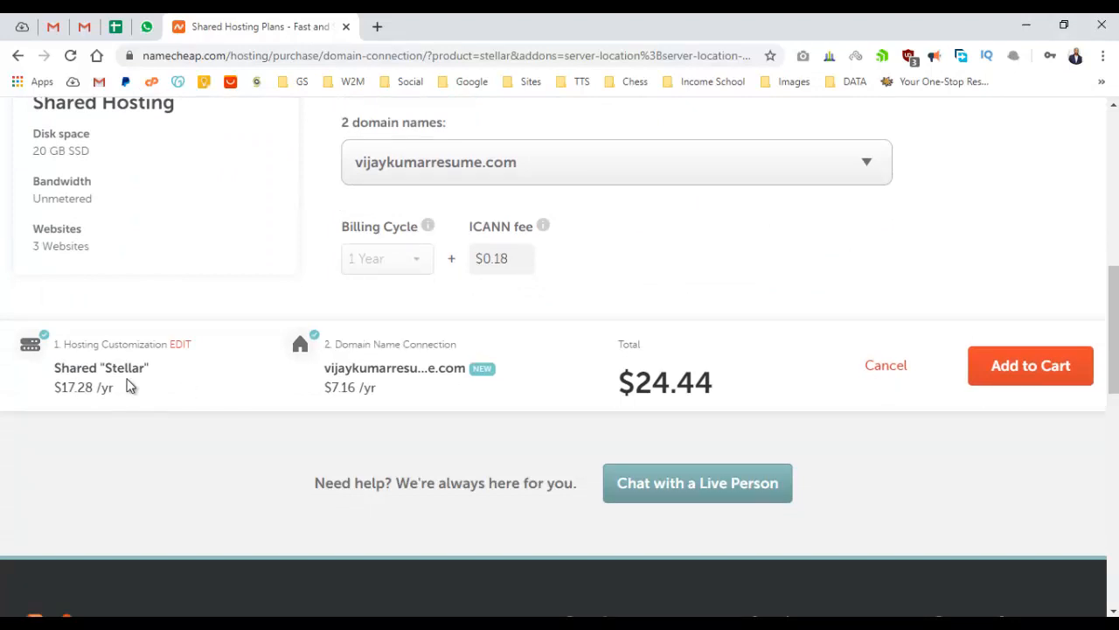
{"action": "left_click_drag", "start_coordinate": [43, 367], "coordinate": [157, 400]}
{"action": "left_click", "coordinate": [160, 397]}
{"action": "left_click_drag", "start_coordinate": [325, 368], "coordinate": [423, 411]}
{"action": "left_click", "coordinate": [875, 367]}
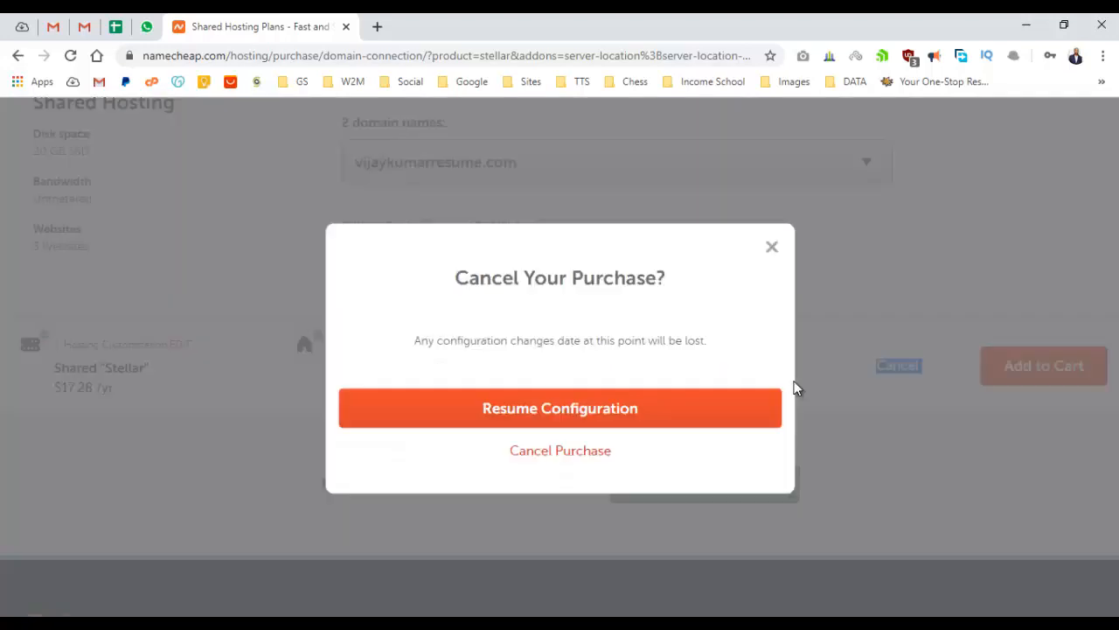
{"action": "left_click", "coordinate": [771, 246]}
{"action": "left_click", "coordinate": [643, 395]}
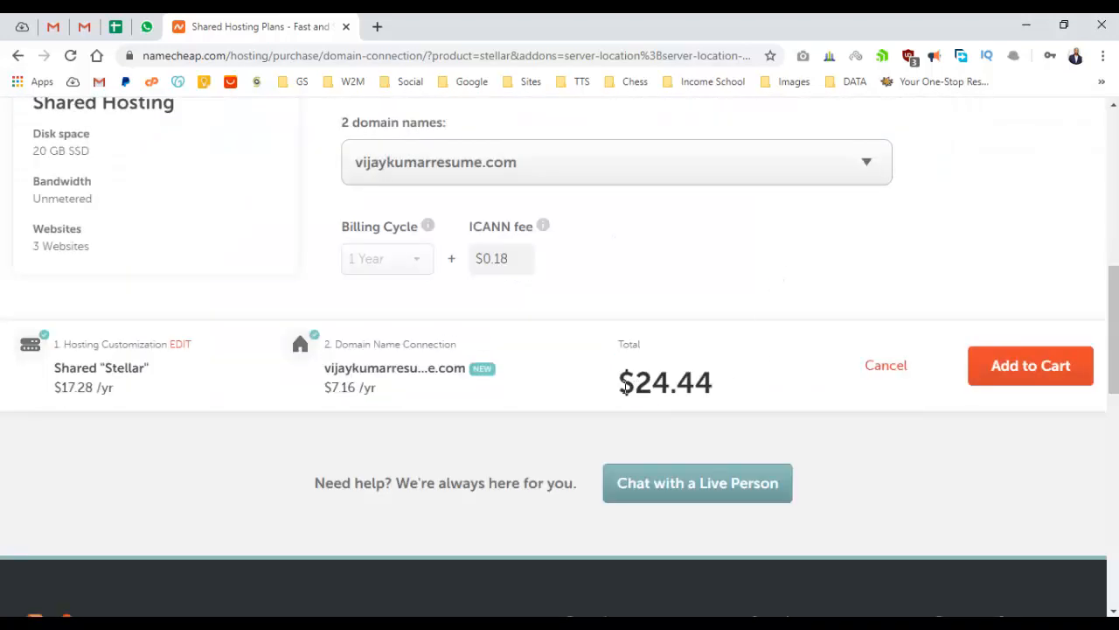
{"action": "left_click_drag", "start_coordinate": [619, 385], "coordinate": [723, 393]}
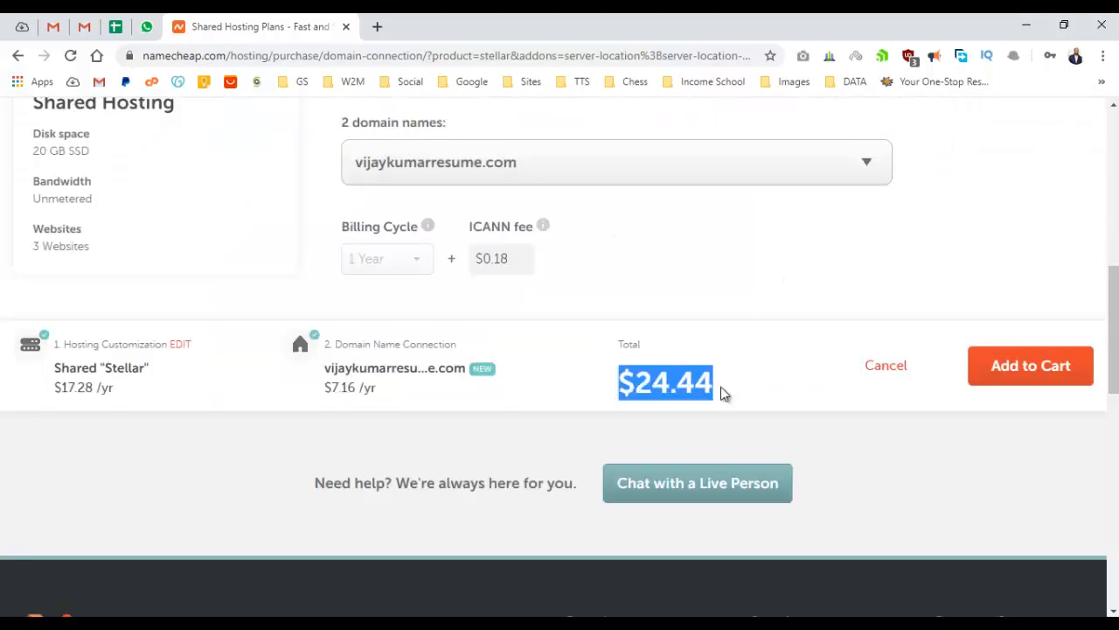
{"action": "left_click", "coordinate": [1019, 353]}
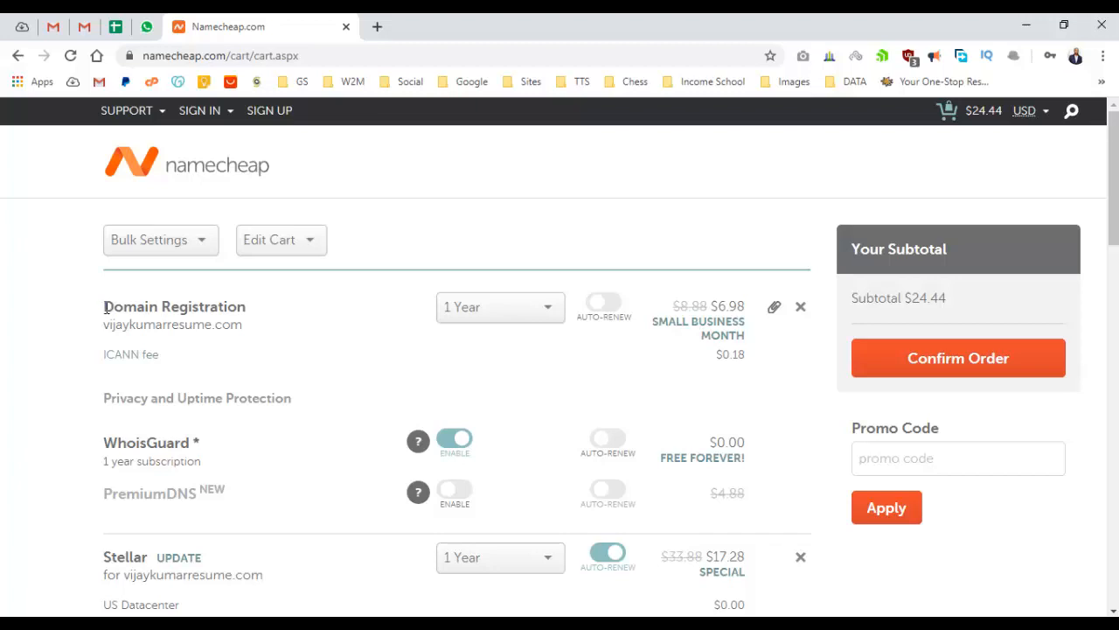
Review the domain and Stellar hosting cart entries and confirm the $24.44 order.
{"action": "left_click_drag", "start_coordinate": [104, 307], "coordinate": [242, 326]}
{"action": "left_click", "coordinate": [237, 325]}
{"action": "scroll", "coordinate": [656, 359], "scroll_direction": "down", "scroll_amount": 2}
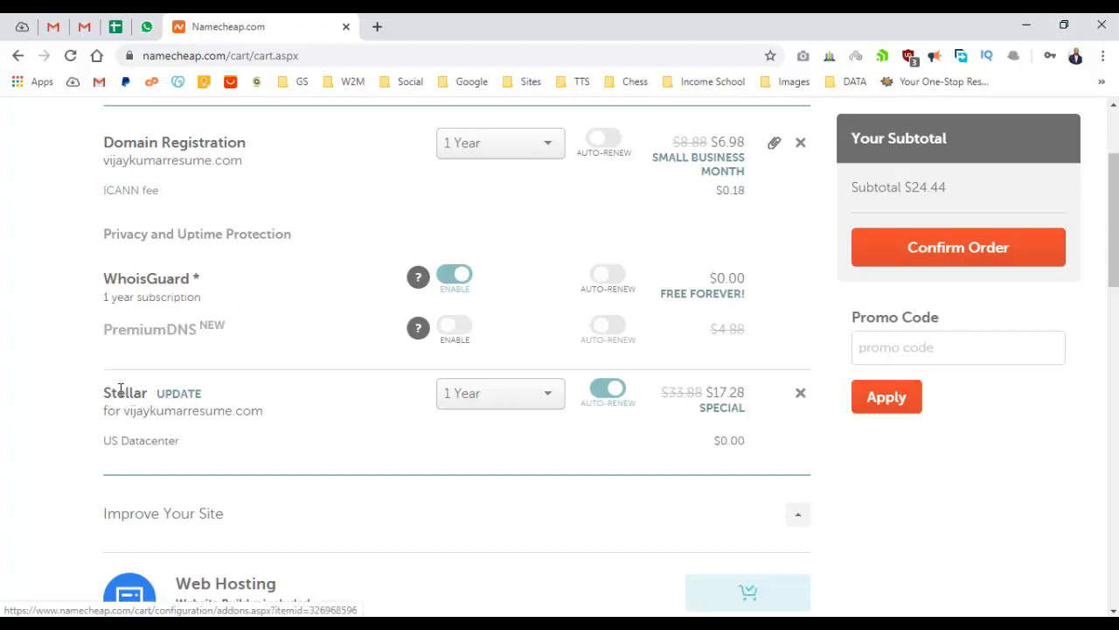
{"action": "left_click_drag", "start_coordinate": [103, 390], "coordinate": [163, 411]}
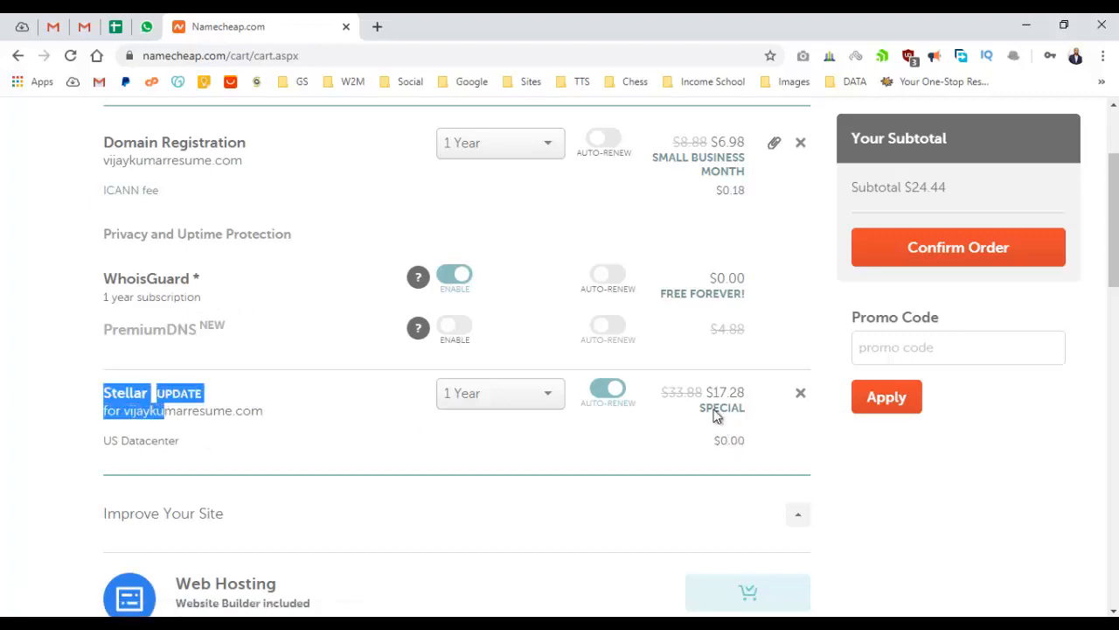
{"action": "scroll", "coordinate": [691, 384], "scroll_direction": "up", "scroll_amount": 2}
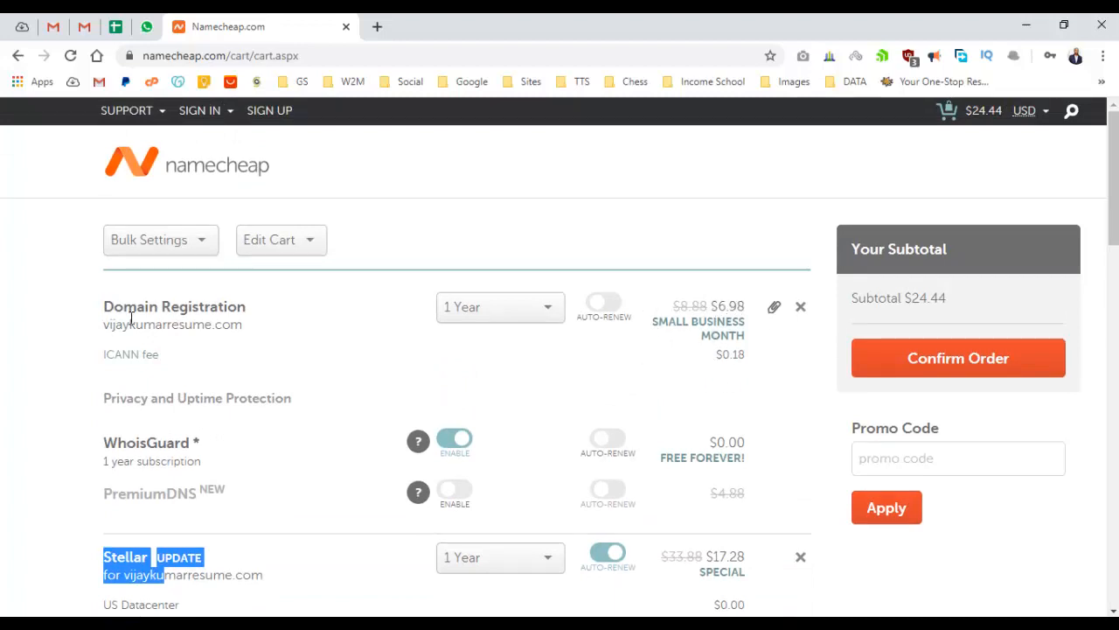
{"action": "scroll", "coordinate": [131, 321], "scroll_direction": "down", "scroll_amount": 4}
{"action": "left_click", "coordinate": [47, 303]}
{"action": "scroll", "coordinate": [589, 350], "scroll_direction": "up", "scroll_amount": 2}
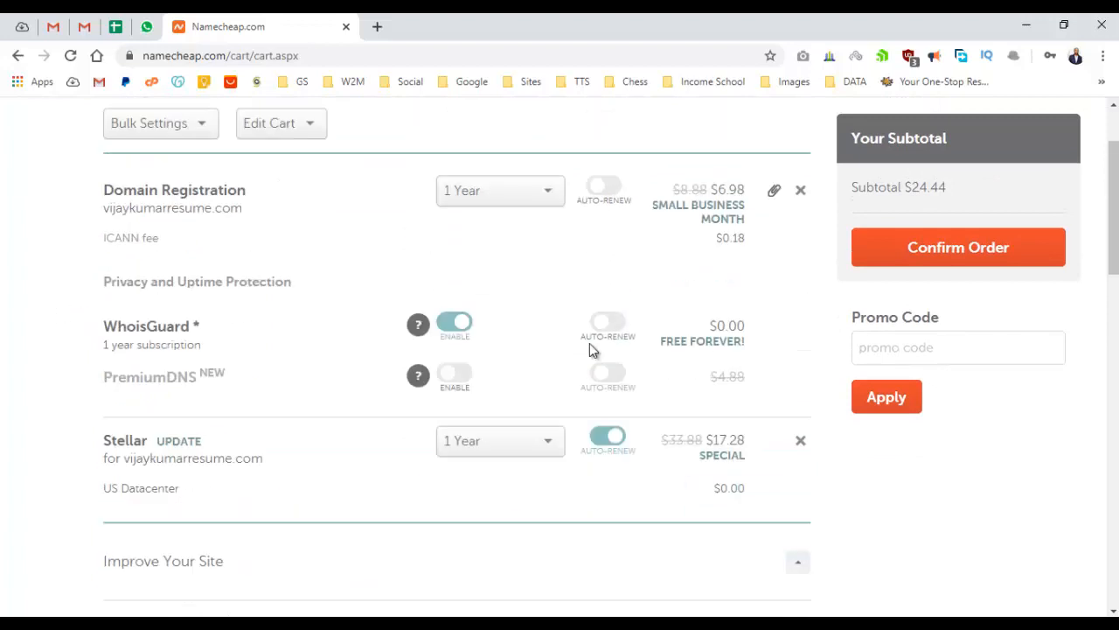
{"action": "scroll", "coordinate": [590, 349], "scroll_direction": "up", "scroll_amount": 1}
{"action": "left_click", "coordinate": [999, 291]}
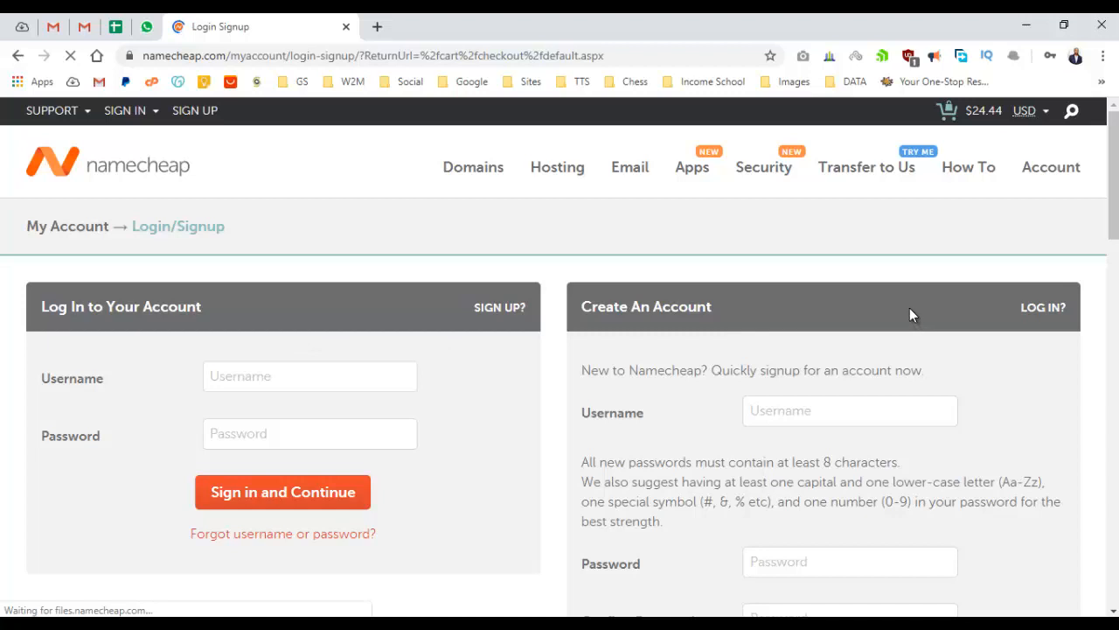
Enter a name-based username for the new Namecheap account.
{"action": "scroll", "coordinate": [352, 302], "scroll_direction": "down", "scroll_amount": 1}
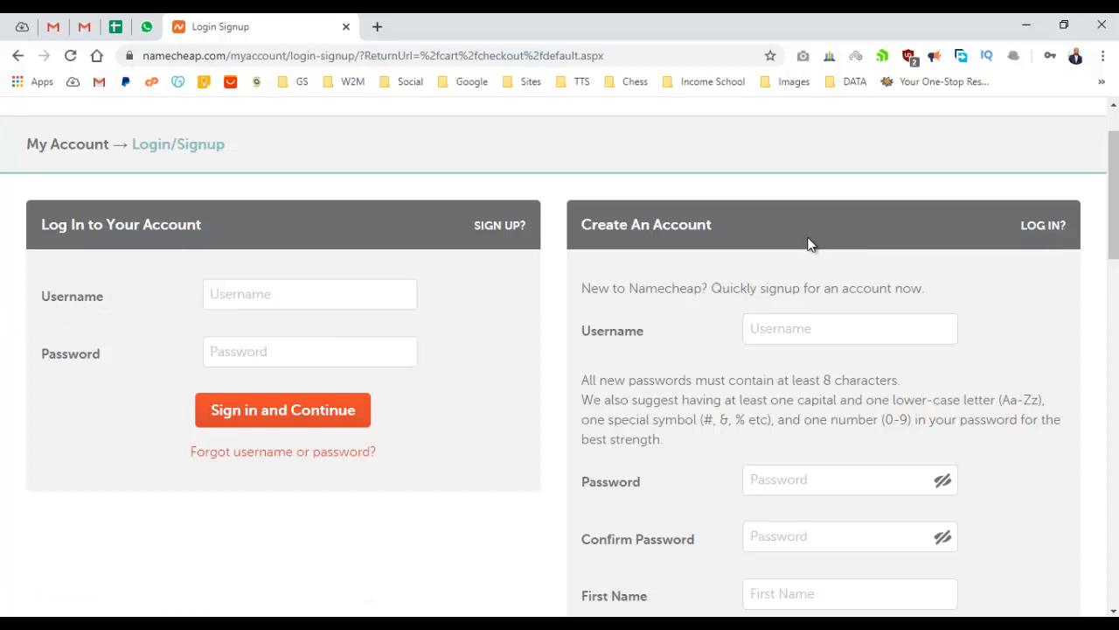
{"action": "scroll", "coordinate": [802, 248], "scroll_direction": "down", "scroll_amount": 1}
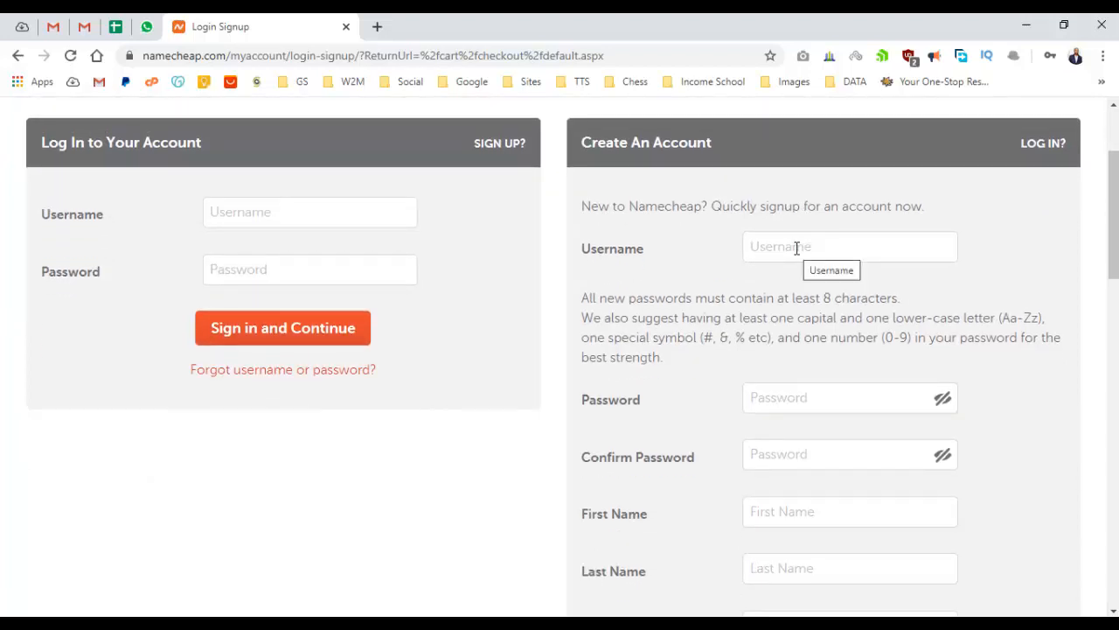
{"action": "left_click", "coordinate": [796, 247]}
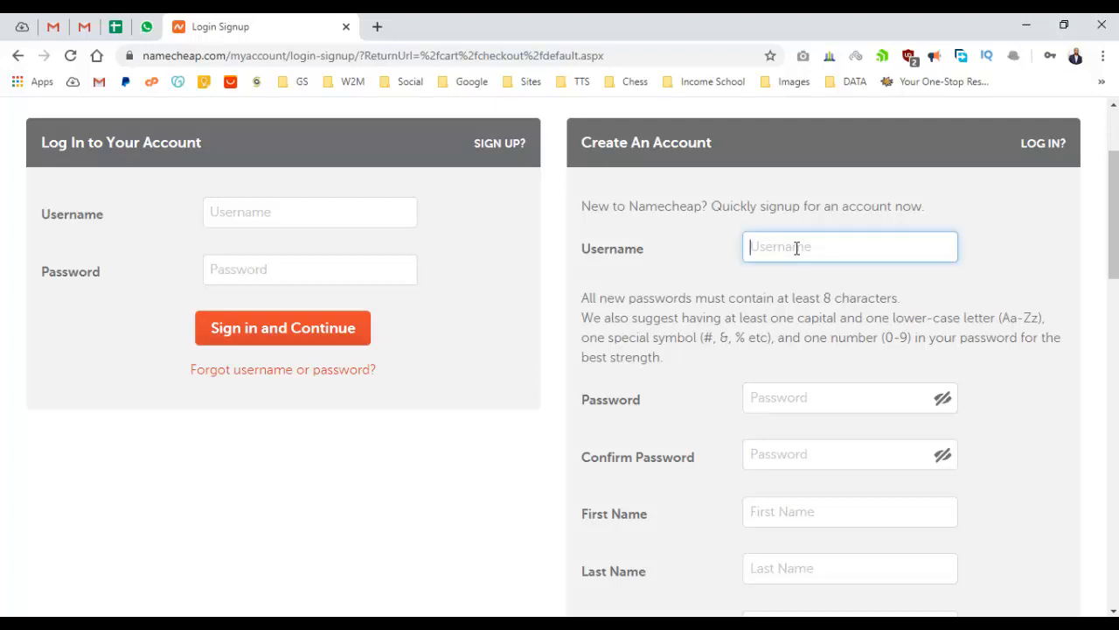
Fill the password fields with Chrome's suggested strong password.
{"action": "scroll", "coordinate": [864, 312], "scroll_direction": "down", "scroll_amount": 2}
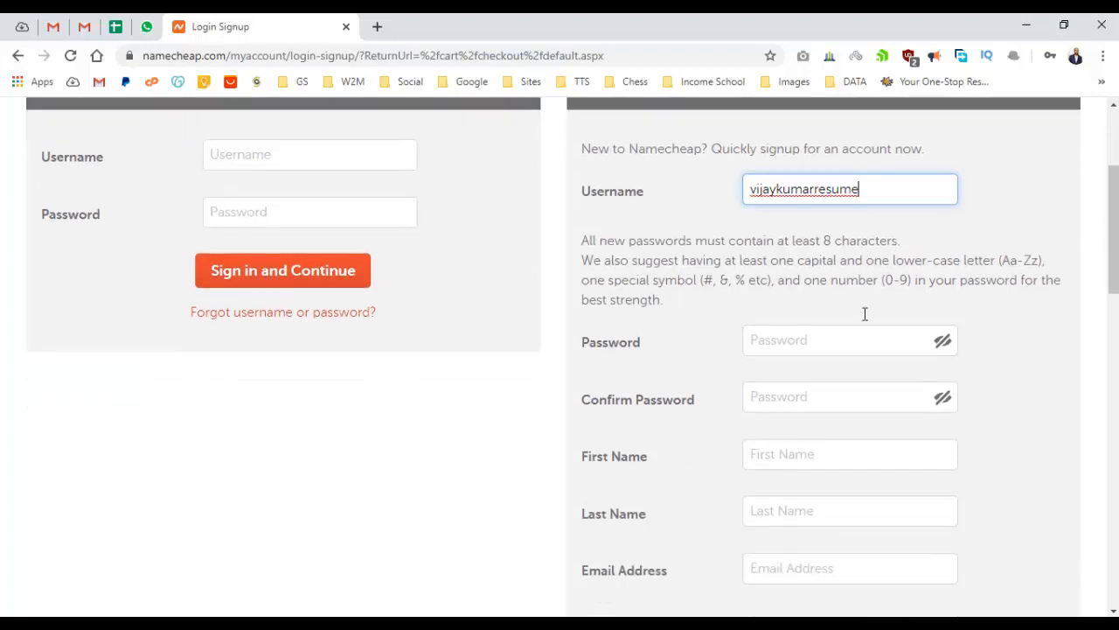
{"action": "left_click", "coordinate": [775, 229]}
{"action": "left_click", "coordinate": [695, 281]}
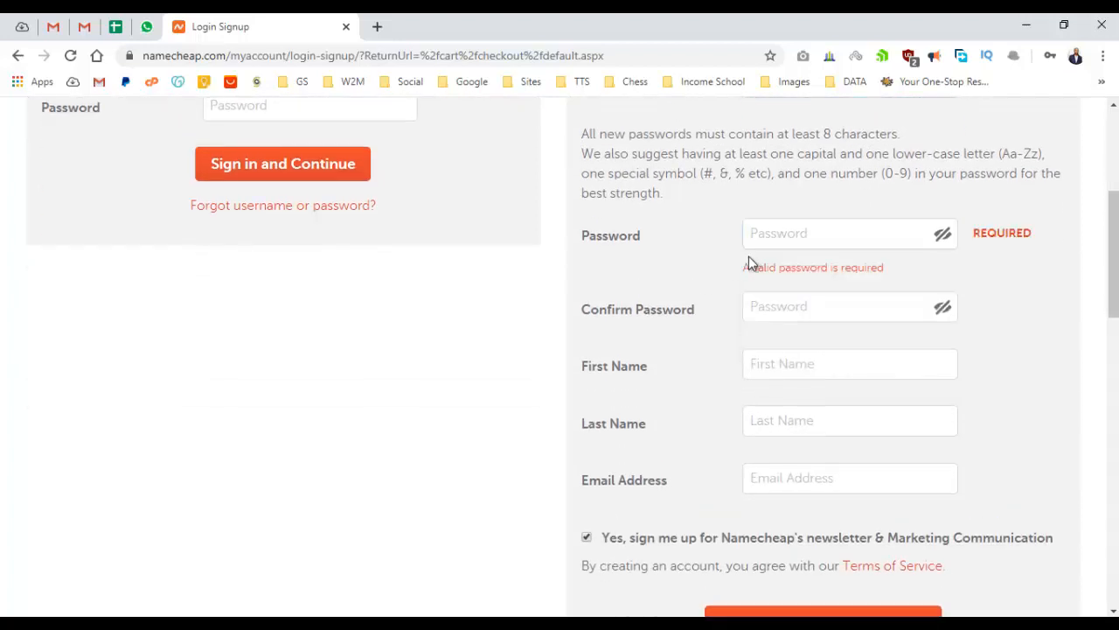
{"action": "left_click", "coordinate": [774, 240]}
{"action": "left_click", "coordinate": [788, 322]}
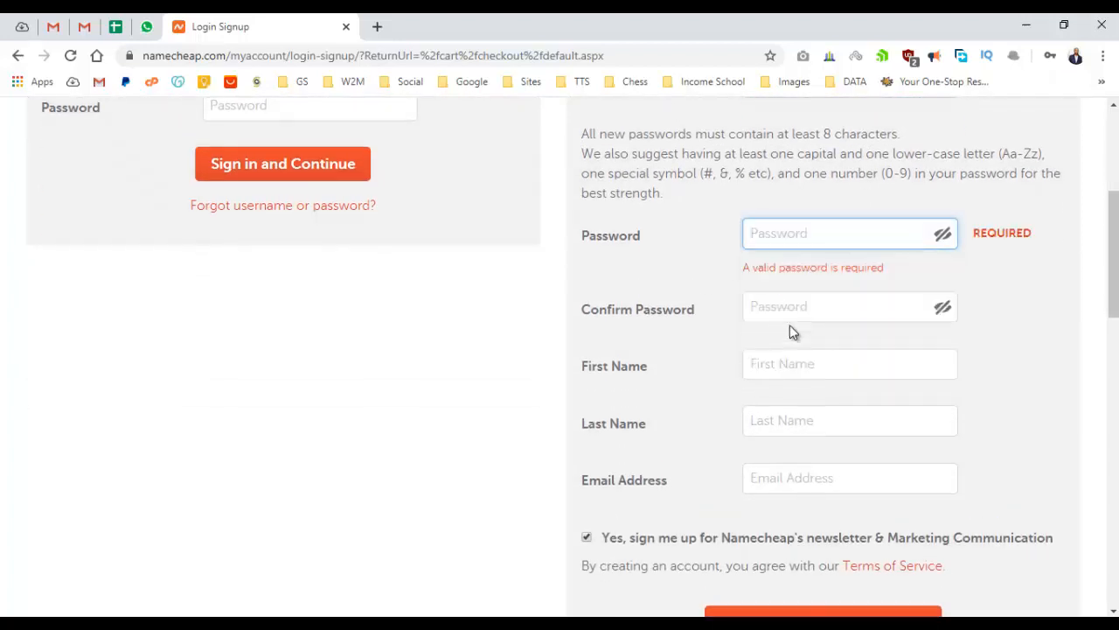
{"action": "left_click", "coordinate": [783, 276]}
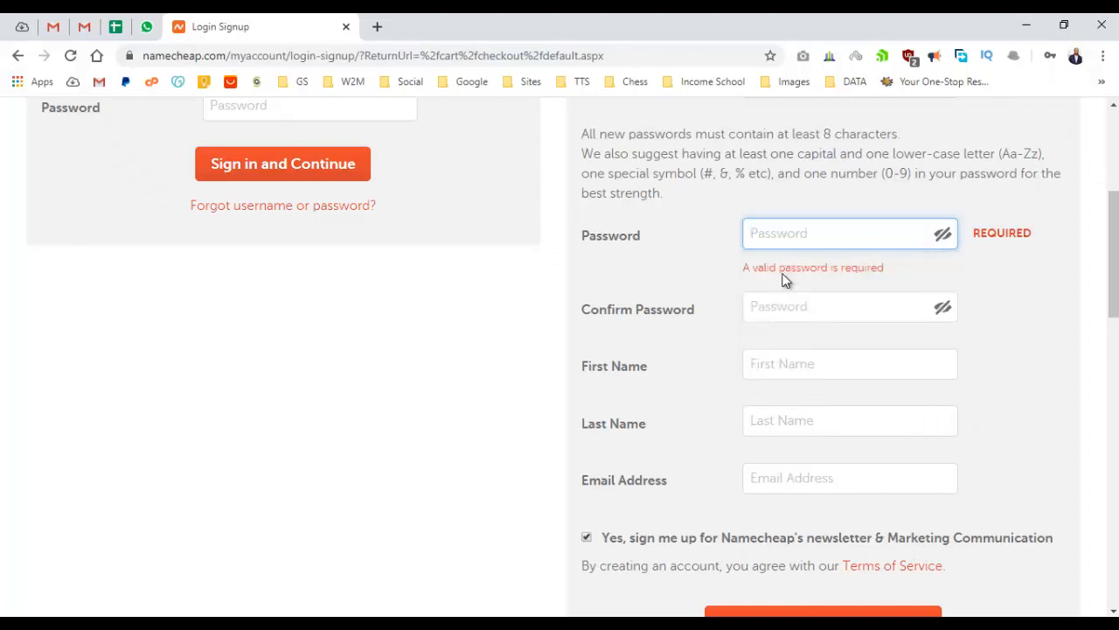
{"action": "left_click", "coordinate": [705, 317]}
Enter the account holder's first name, last name and e-mail address.
{"action": "scroll", "coordinate": [706, 317], "scroll_direction": "down", "scroll_amount": 2}
{"action": "left_click", "coordinate": [814, 194]}
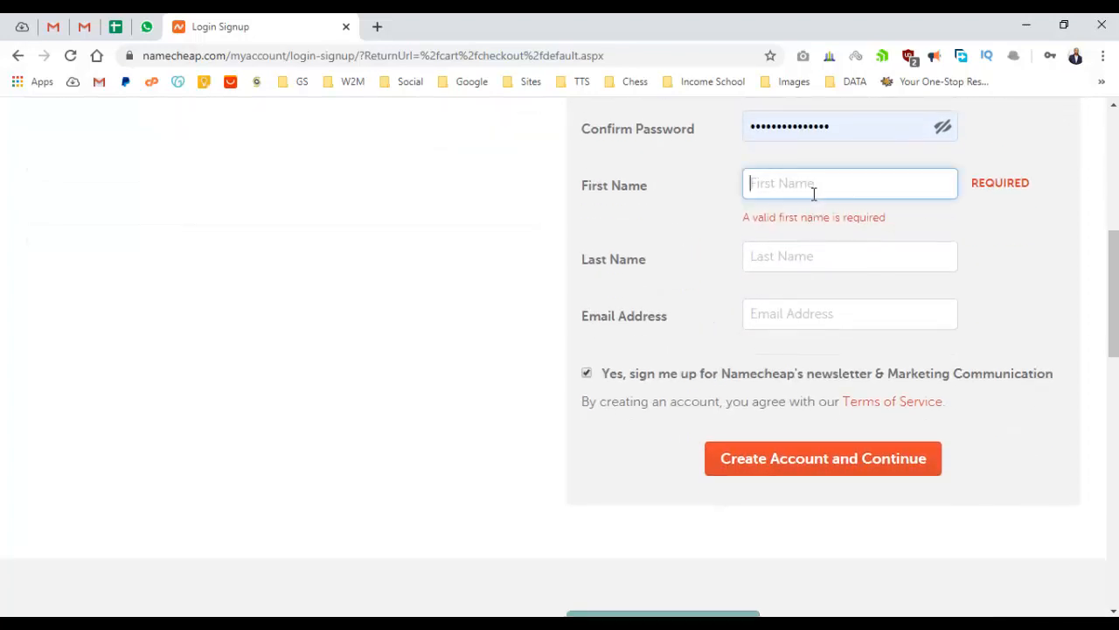
{"action": "key", "text": "Tab"}
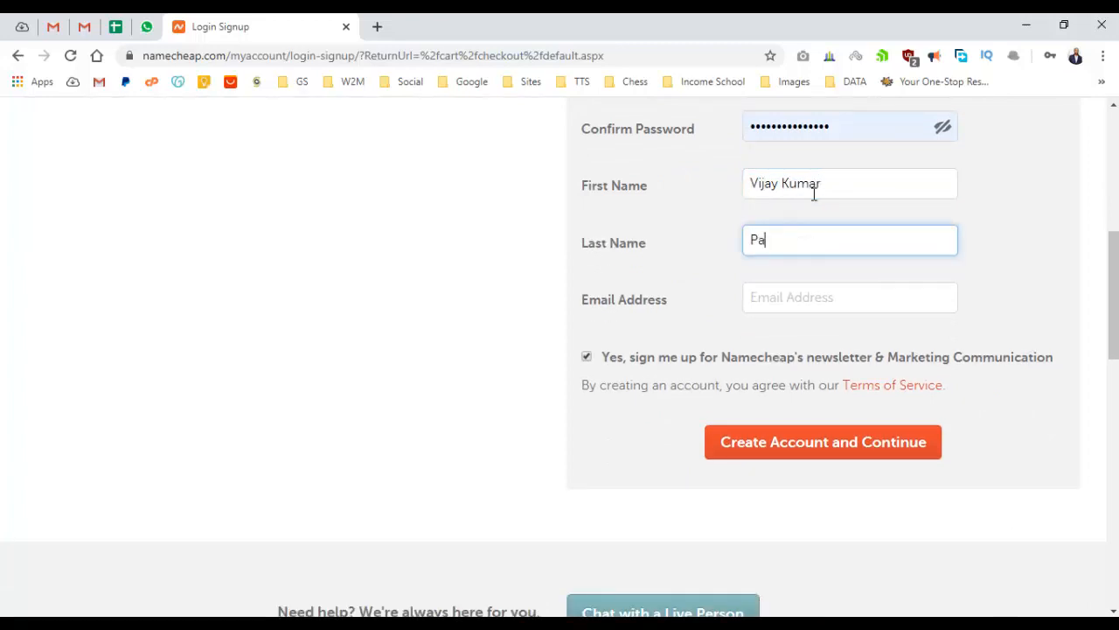
{"action": "key", "text": "Tab"}
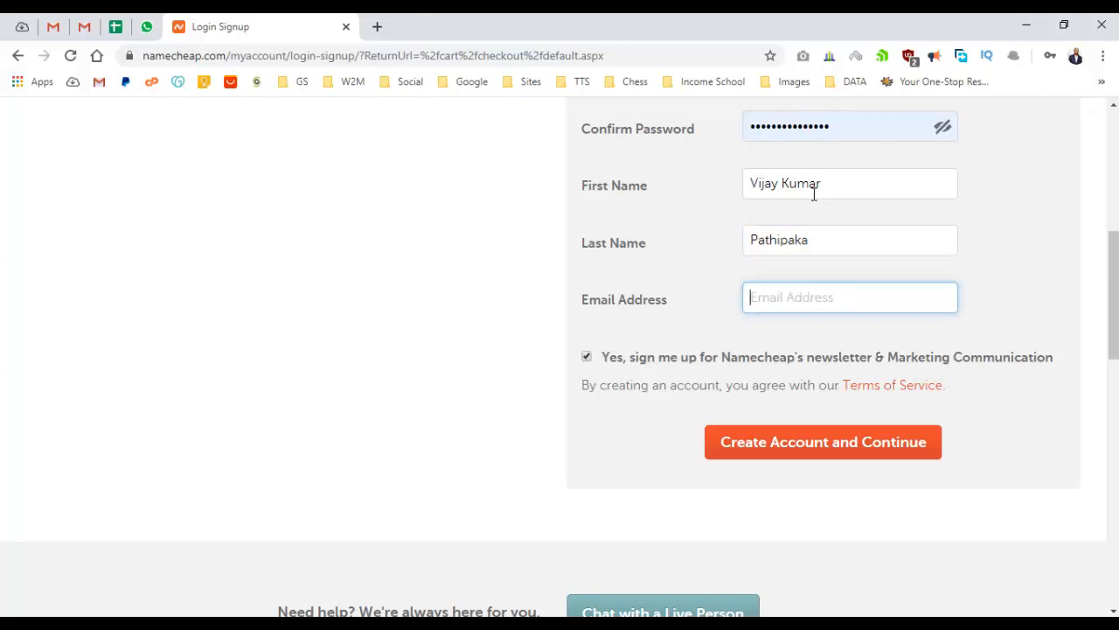
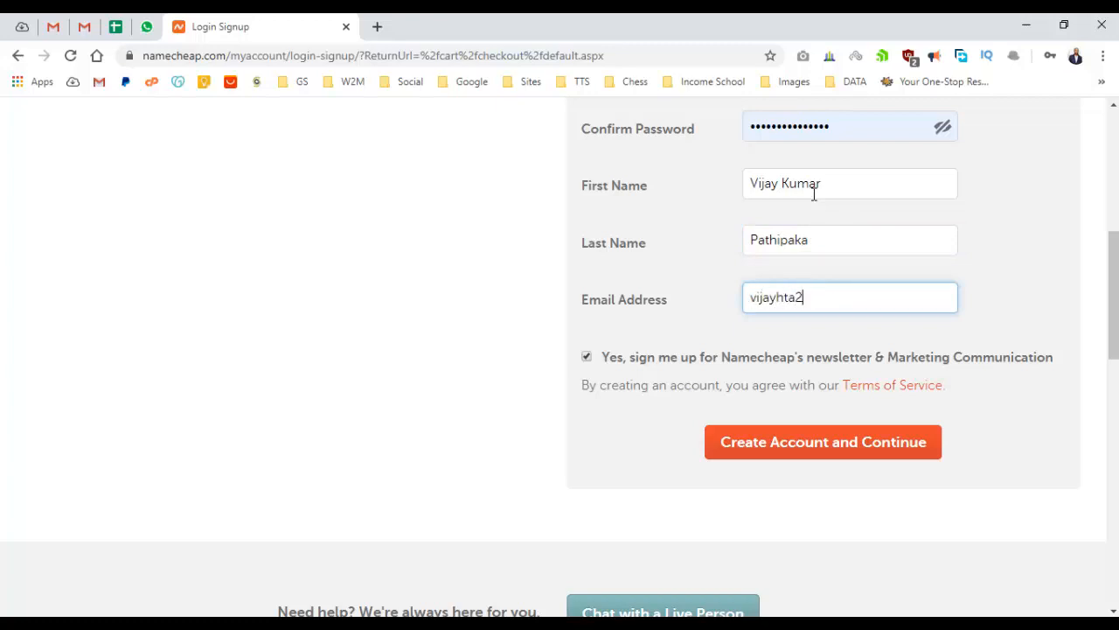
Sign in with the saved Namecheap account login to reach the Billing payment page.
{"action": "scroll", "coordinate": [649, 449], "scroll_direction": "up", "scroll_amount": 5}
{"action": "left_click", "coordinate": [272, 359]}
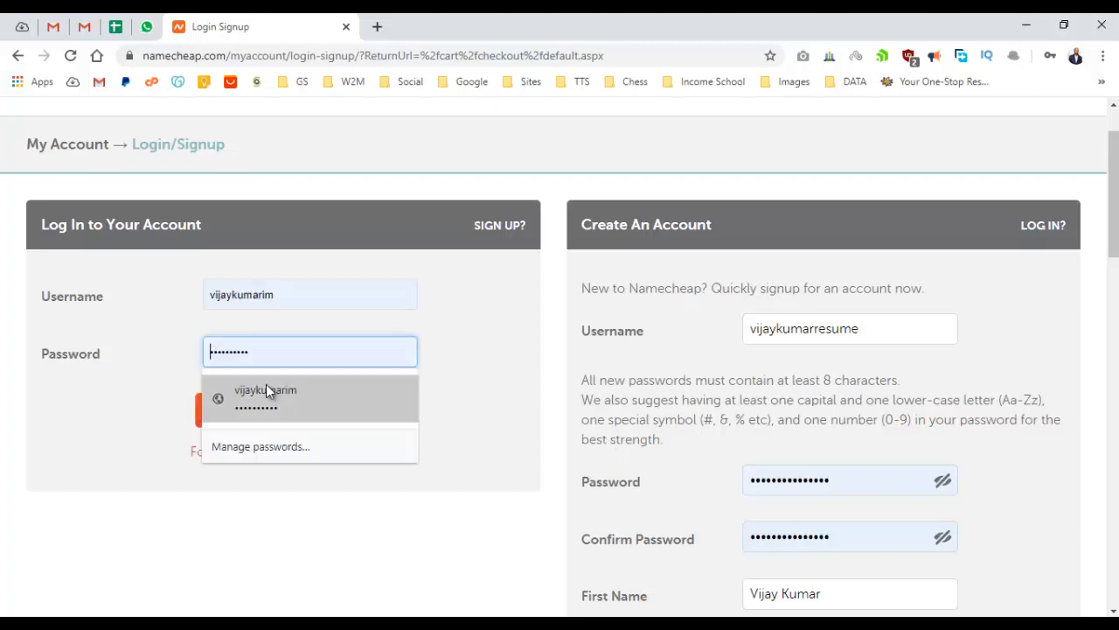
{"action": "left_click", "coordinate": [266, 384]}
{"action": "left_click", "coordinate": [288, 416]}
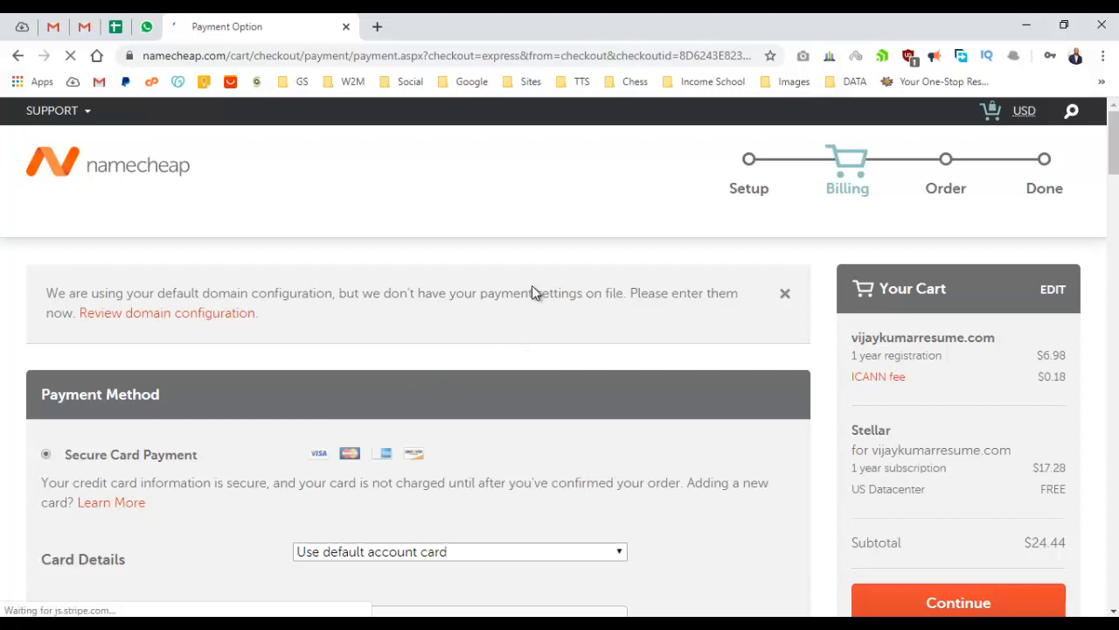
Decline Chrome's password update and look over the Payment Option billing page.
{"action": "scroll", "coordinate": [534, 291], "scroll_direction": "down", "scroll_amount": 1}
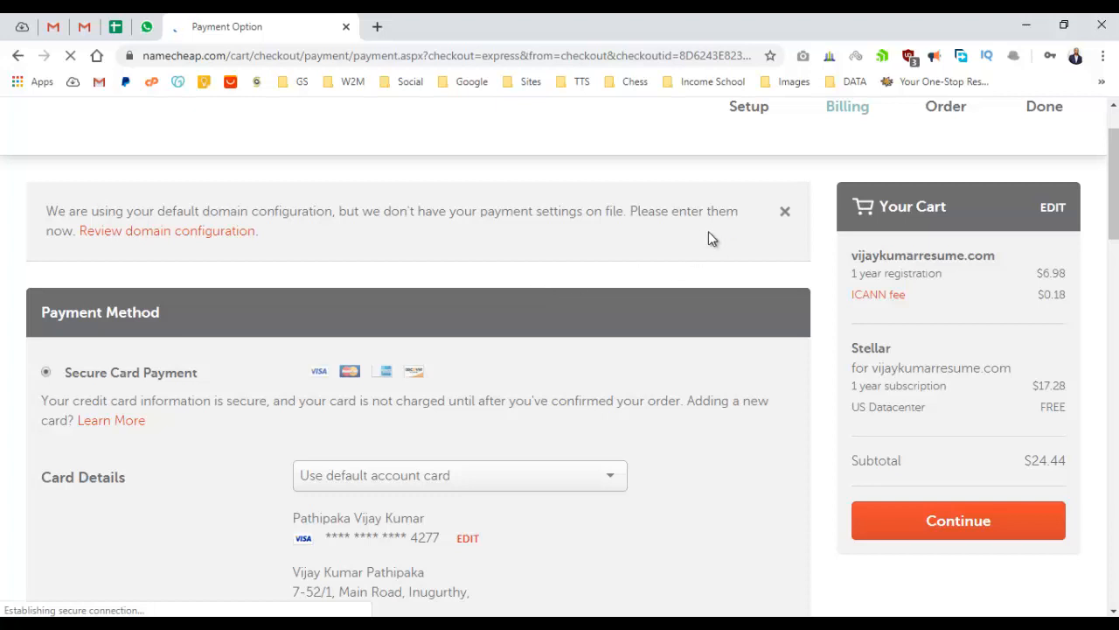
{"action": "scroll", "coordinate": [393, 258], "scroll_direction": "down", "scroll_amount": 1}
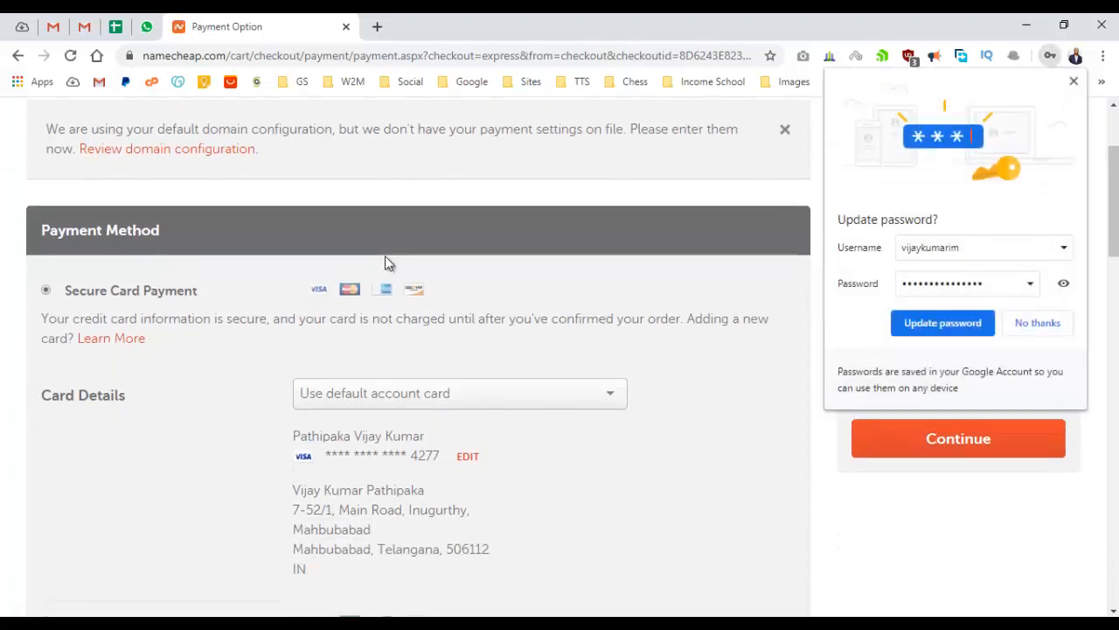
{"action": "left_click", "coordinate": [1040, 323]}
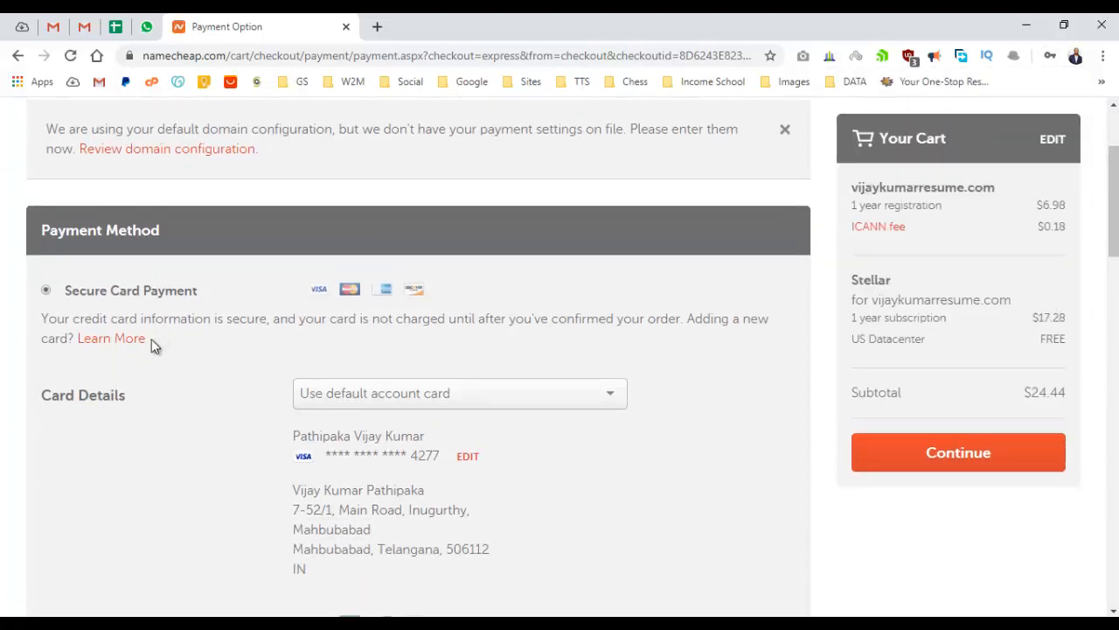
{"action": "scroll", "coordinate": [197, 337], "scroll_direction": "down", "scroll_amount": 3}
{"action": "scroll", "coordinate": [201, 340], "scroll_direction": "up", "scroll_amount": 1}
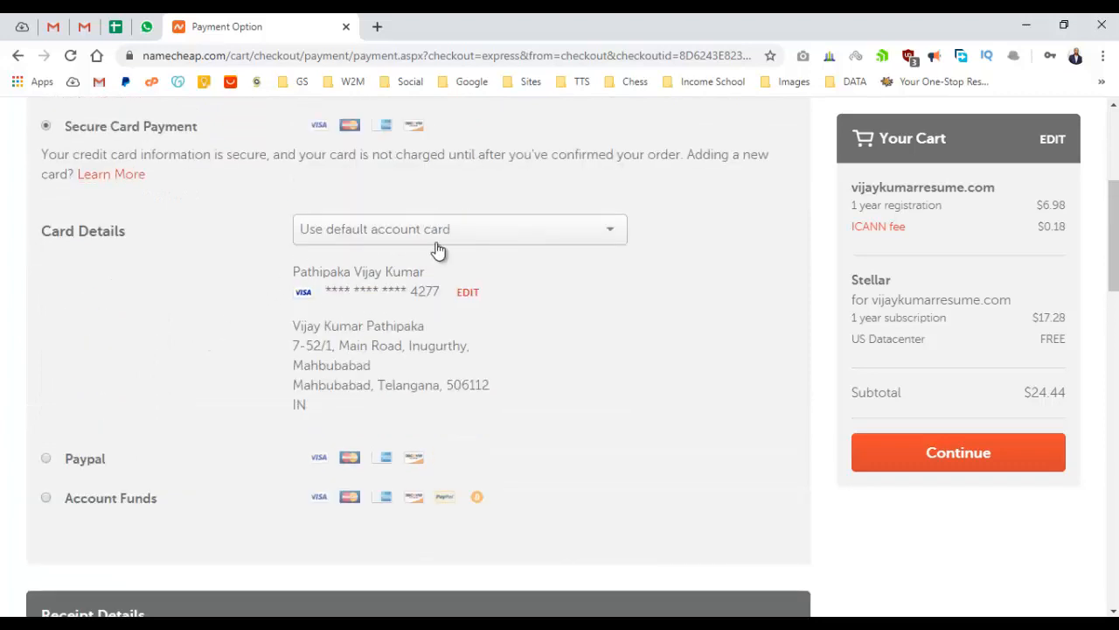
{"action": "scroll", "coordinate": [691, 335], "scroll_direction": "down", "scroll_amount": 5}
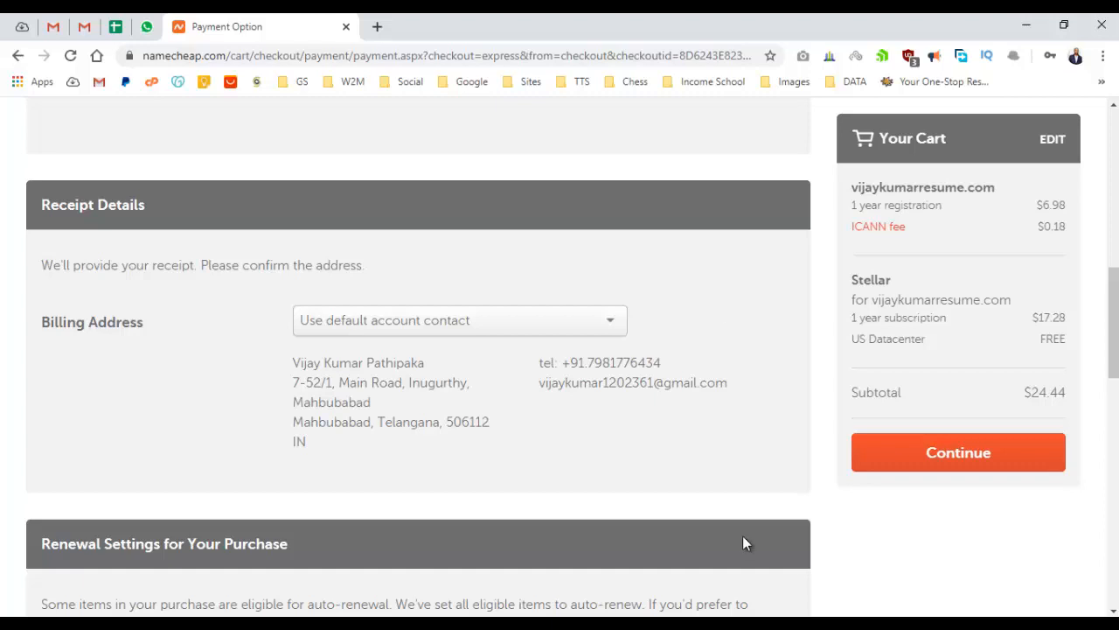
{"action": "scroll", "coordinate": [709, 464], "scroll_direction": "up", "scroll_amount": 10}
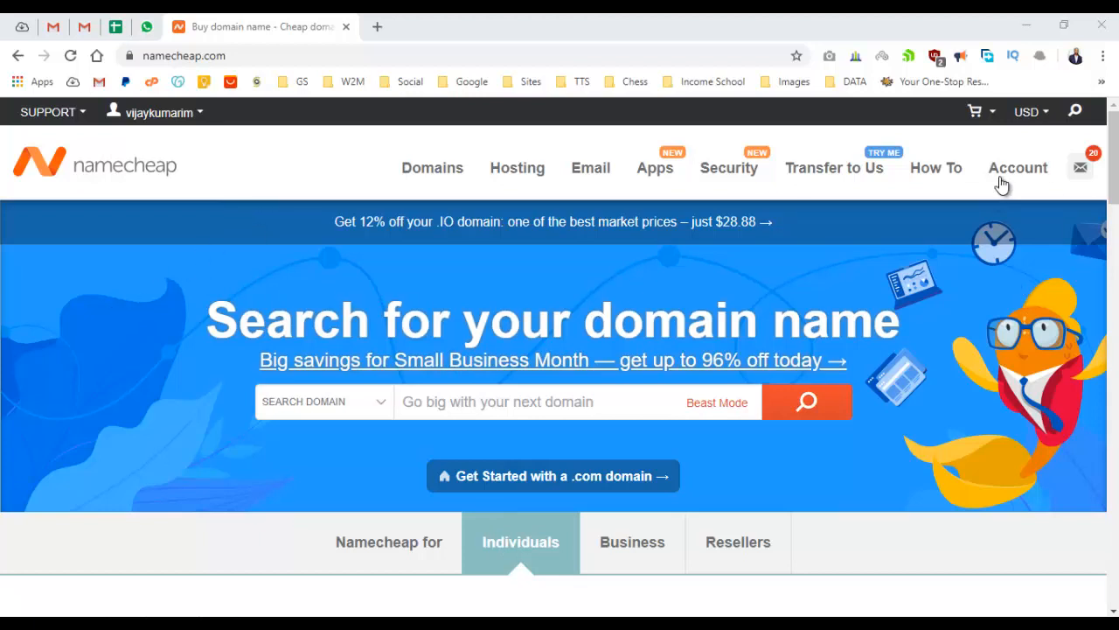
Open the Namecheap account Dashboard from the Account menu and scan its listings.
{"action": "mouse_move", "coordinate": [1002, 181]}
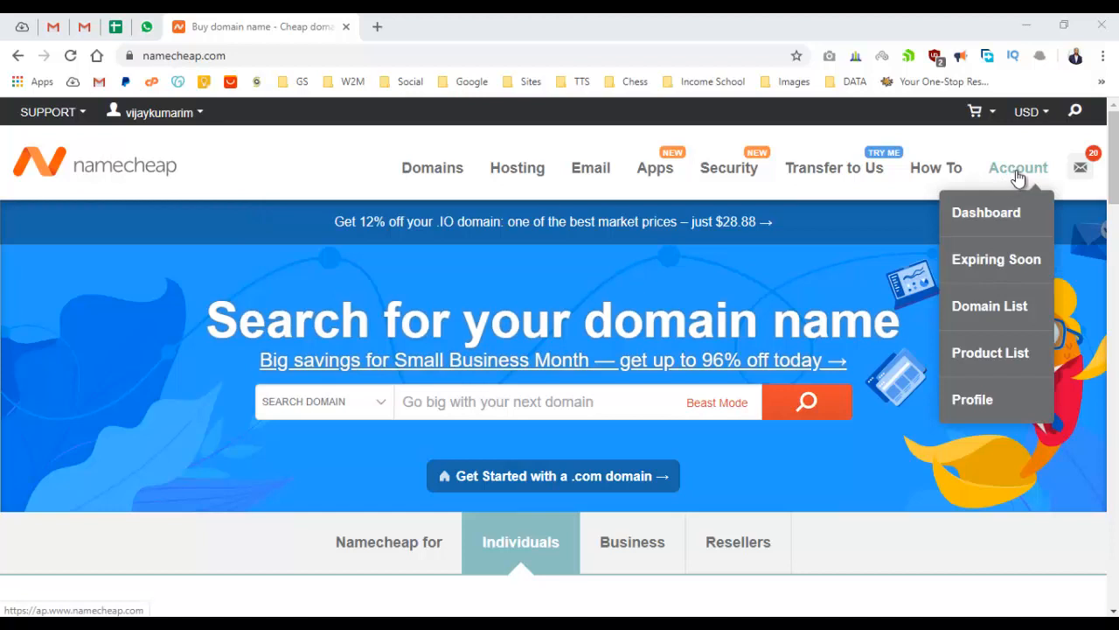
{"action": "left_click", "coordinate": [1005, 214]}
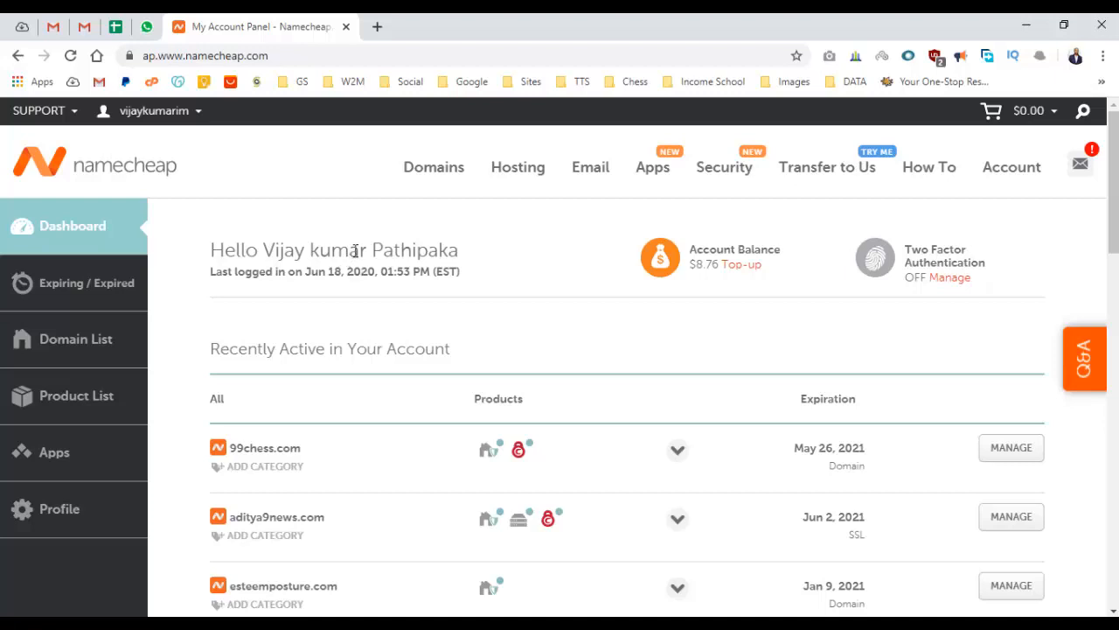
{"action": "scroll", "coordinate": [357, 245], "scroll_direction": "down", "scroll_amount": 4}
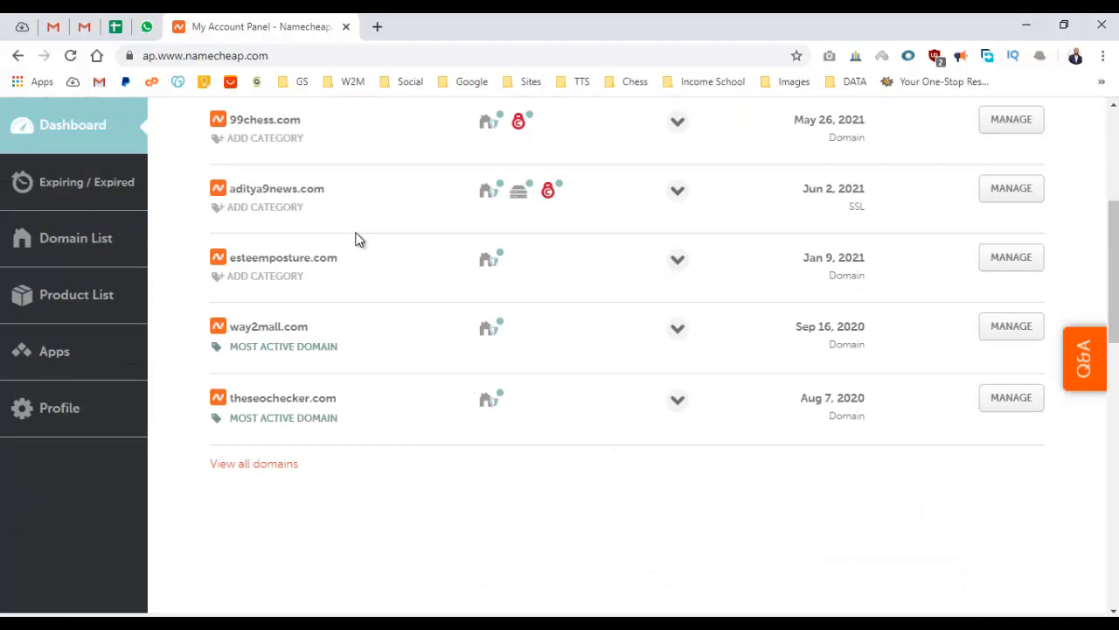
{"action": "scroll", "coordinate": [356, 238], "scroll_direction": "up", "scroll_amount": 2}
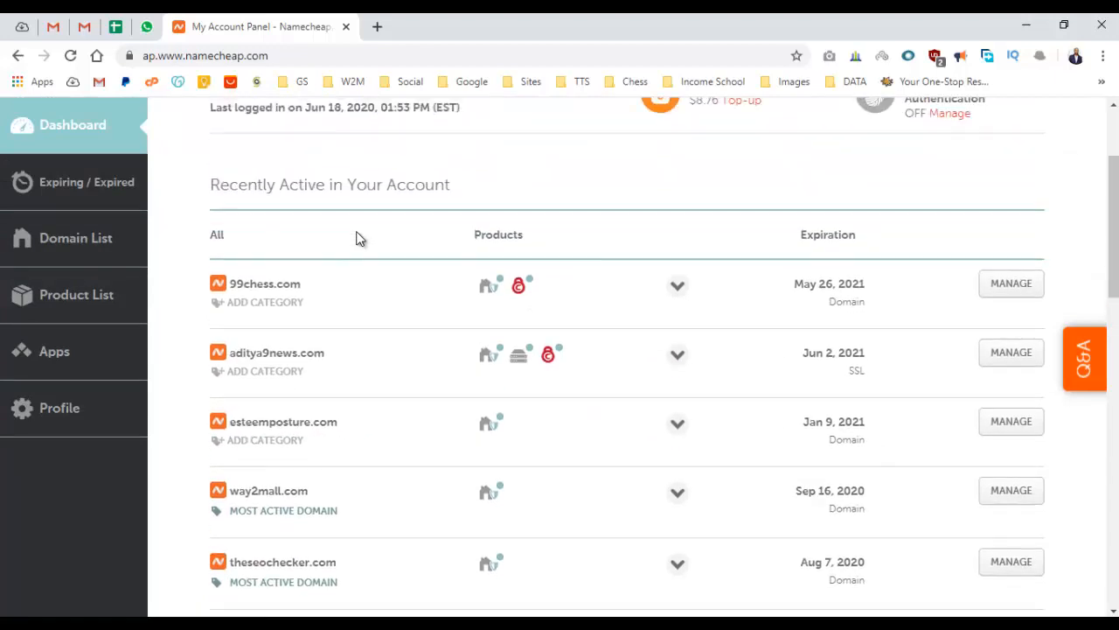
{"action": "scroll", "coordinate": [357, 238], "scroll_direction": "down", "scroll_amount": 2}
{"action": "scroll", "coordinate": [357, 238], "scroll_direction": "up", "scroll_amount": 1}
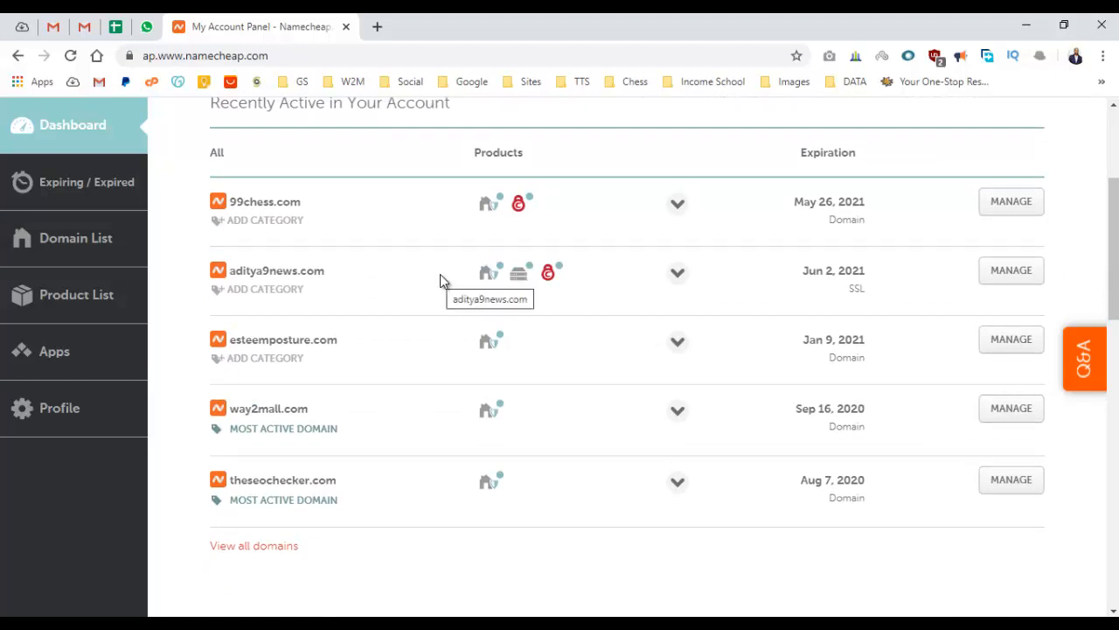
Expand the aditya9news.com row to show its domain, Stellar hosting and PositiveSSL products.
{"action": "left_click_drag", "start_coordinate": [320, 267], "coordinate": [797, 287]}
{"action": "left_click", "coordinate": [724, 285]}
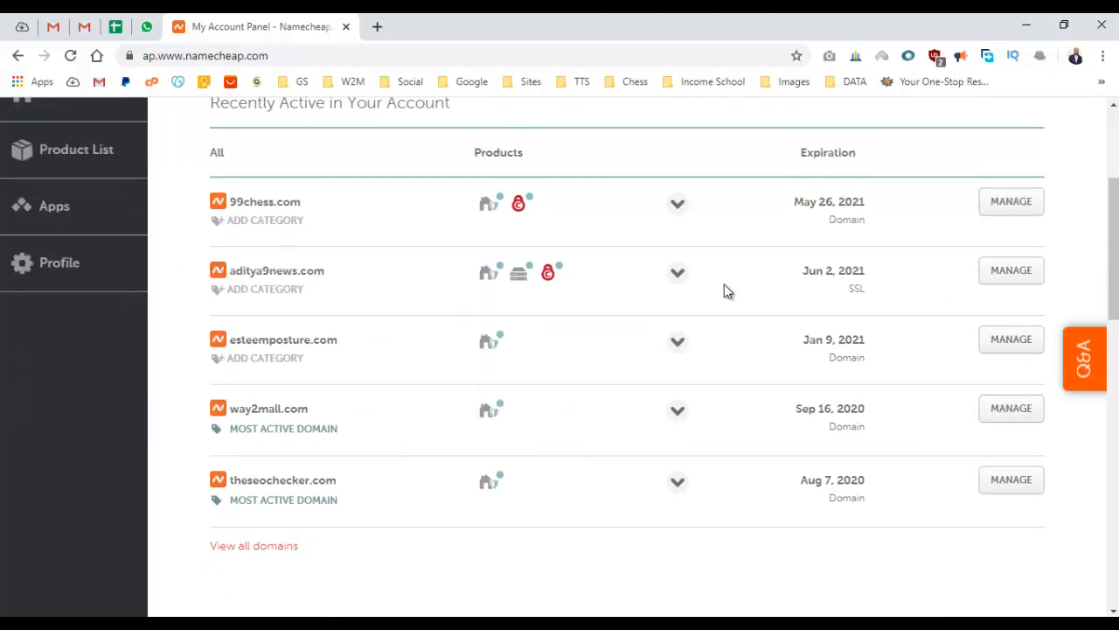
{"action": "left_click", "coordinate": [680, 283]}
{"action": "scroll", "coordinate": [677, 278], "scroll_direction": "down", "scroll_amount": 1}
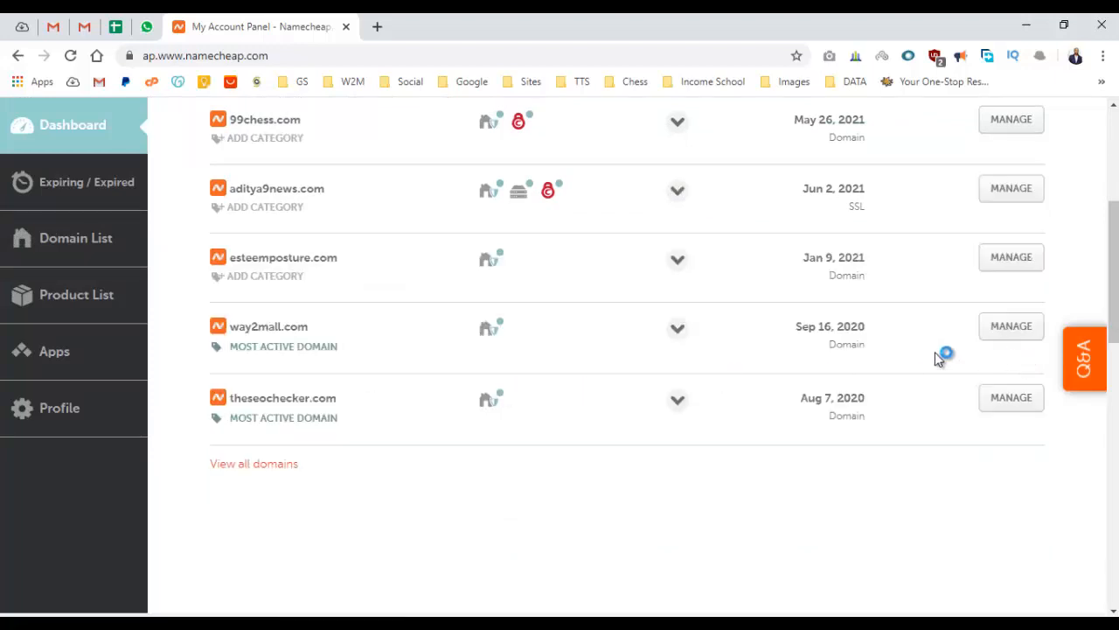
{"action": "scroll", "coordinate": [597, 358], "scroll_direction": "down", "scroll_amount": 1}
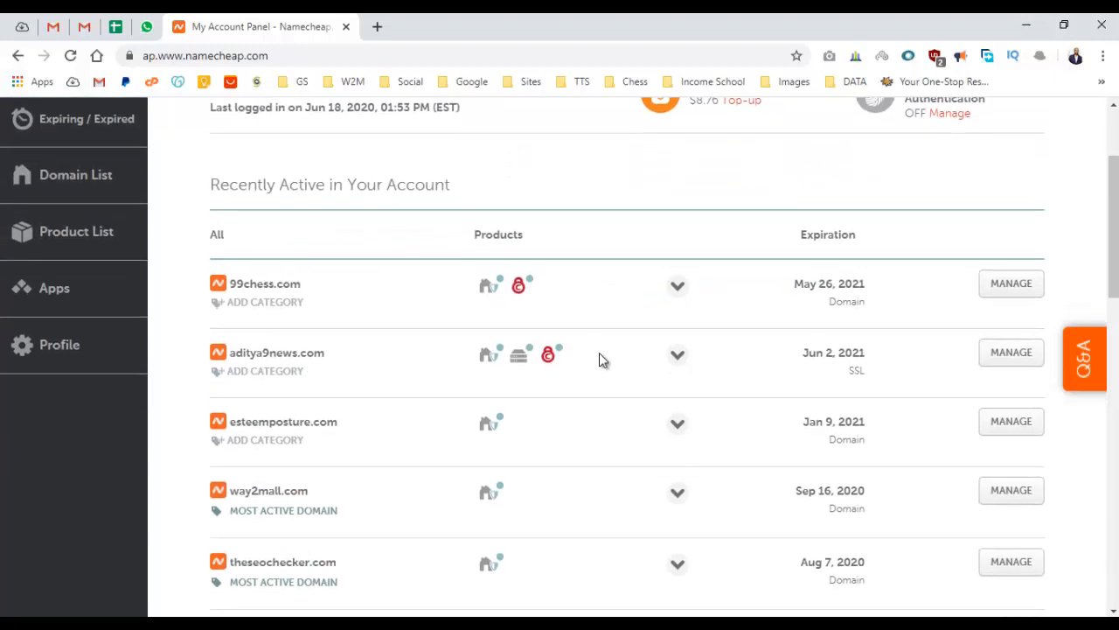
{"action": "left_click", "coordinate": [676, 354]}
{"action": "scroll", "coordinate": [647, 336], "scroll_direction": "down", "scroll_amount": 2}
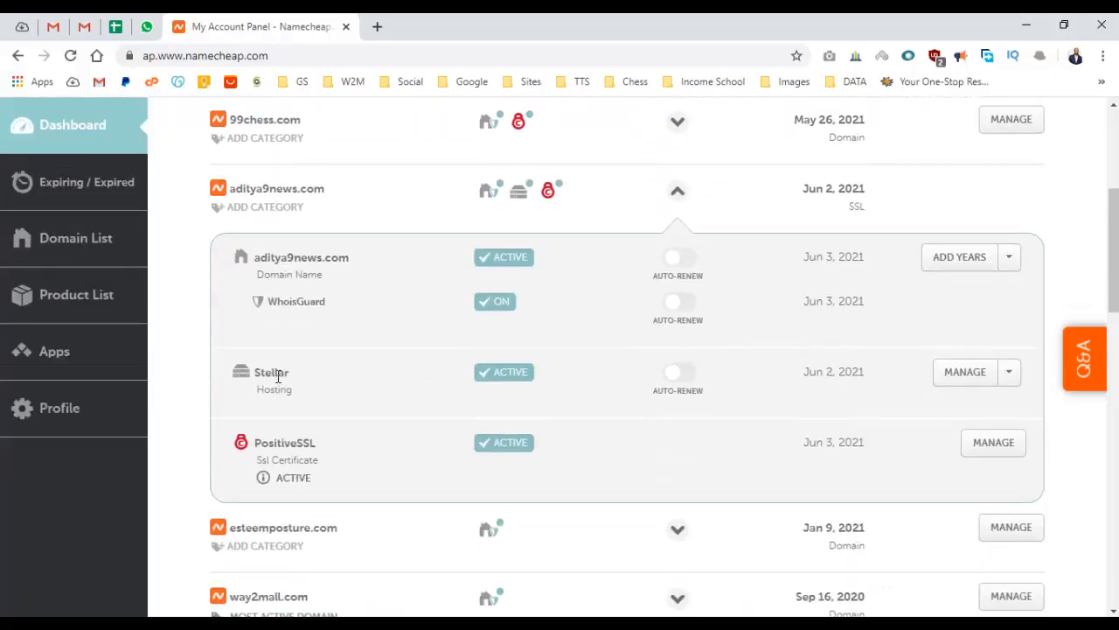
Open MANAGE for the aditya9news.com Stellar hosting plan and review the Shared Hosting page.
{"action": "left_click", "coordinate": [960, 374]}
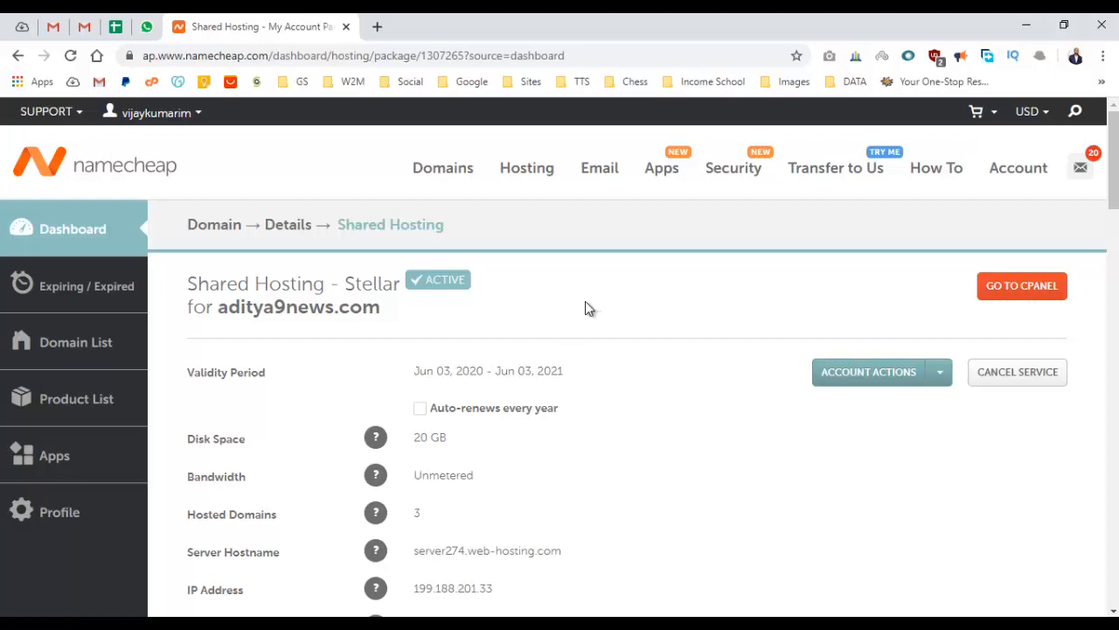
{"action": "scroll", "coordinate": [604, 260], "scroll_direction": "down", "scroll_amount": 2}
{"action": "scroll", "coordinate": [604, 261], "scroll_direction": "down", "scroll_amount": 1}
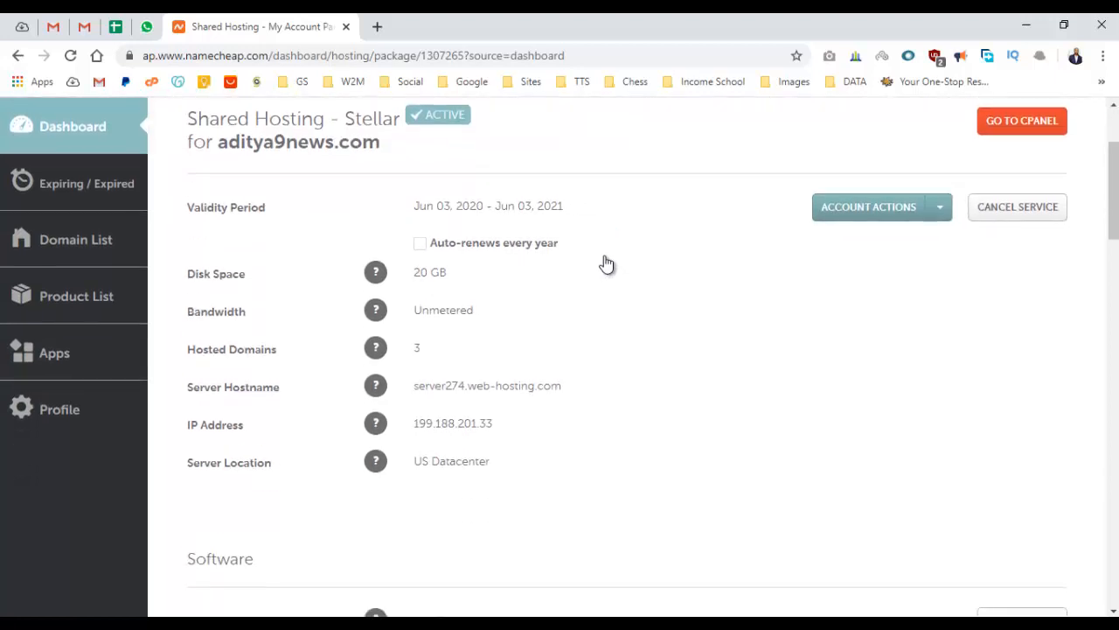
{"action": "scroll", "coordinate": [604, 254], "scroll_direction": "up", "scroll_amount": 1}
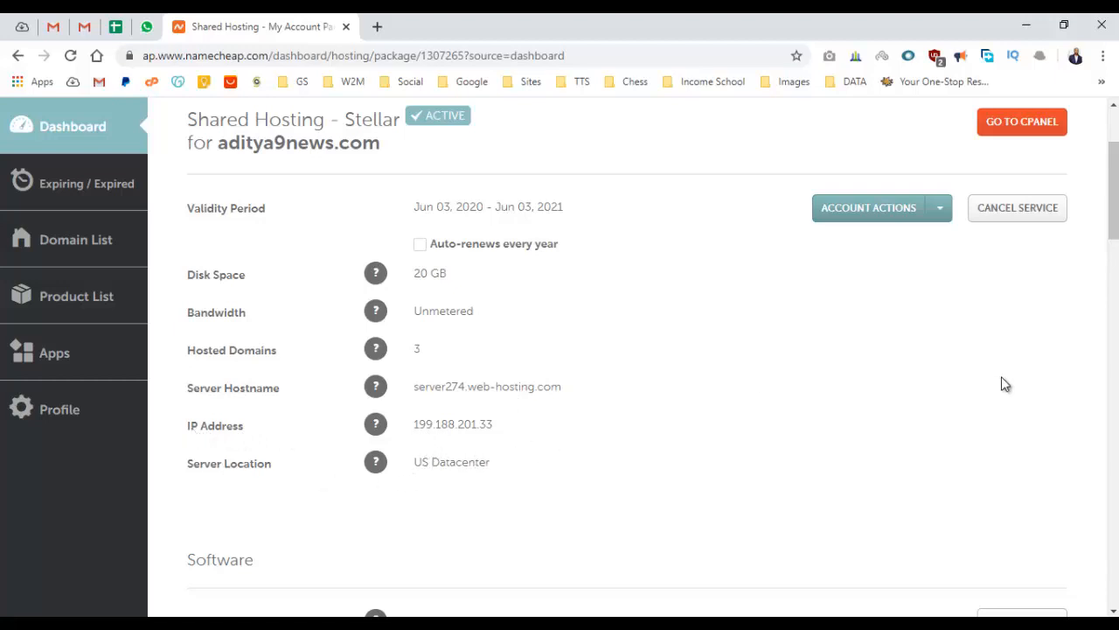
{"action": "scroll", "coordinate": [1005, 377], "scroll_direction": "down", "scroll_amount": 7}
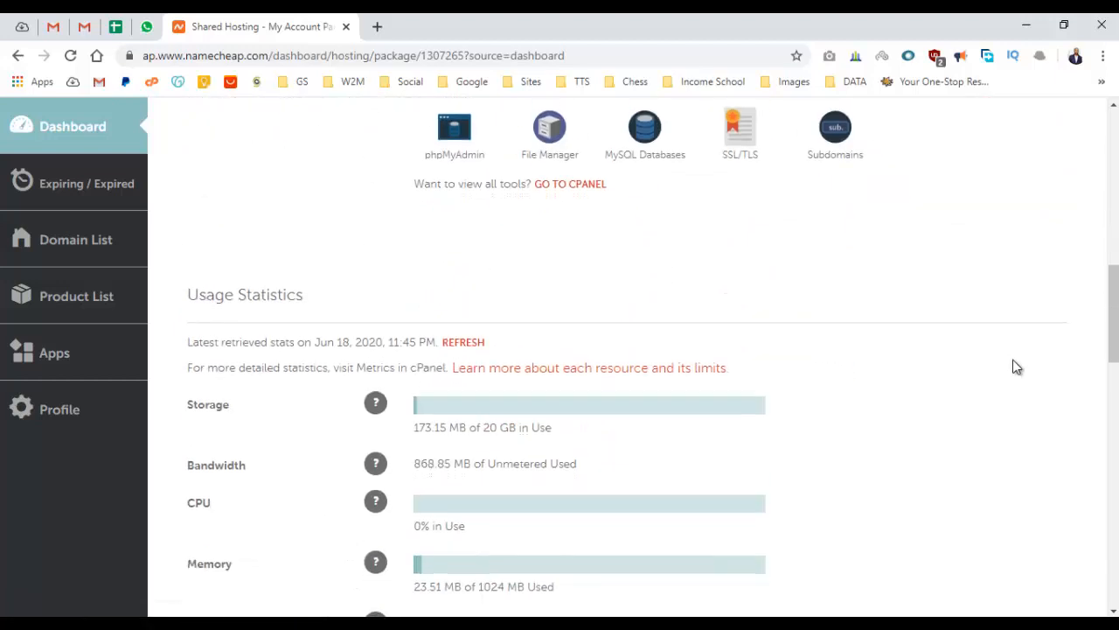
{"action": "scroll", "coordinate": [1017, 366], "scroll_direction": "down", "scroll_amount": 4}
{"action": "scroll", "coordinate": [1016, 358], "scroll_direction": "up", "scroll_amount": 15}
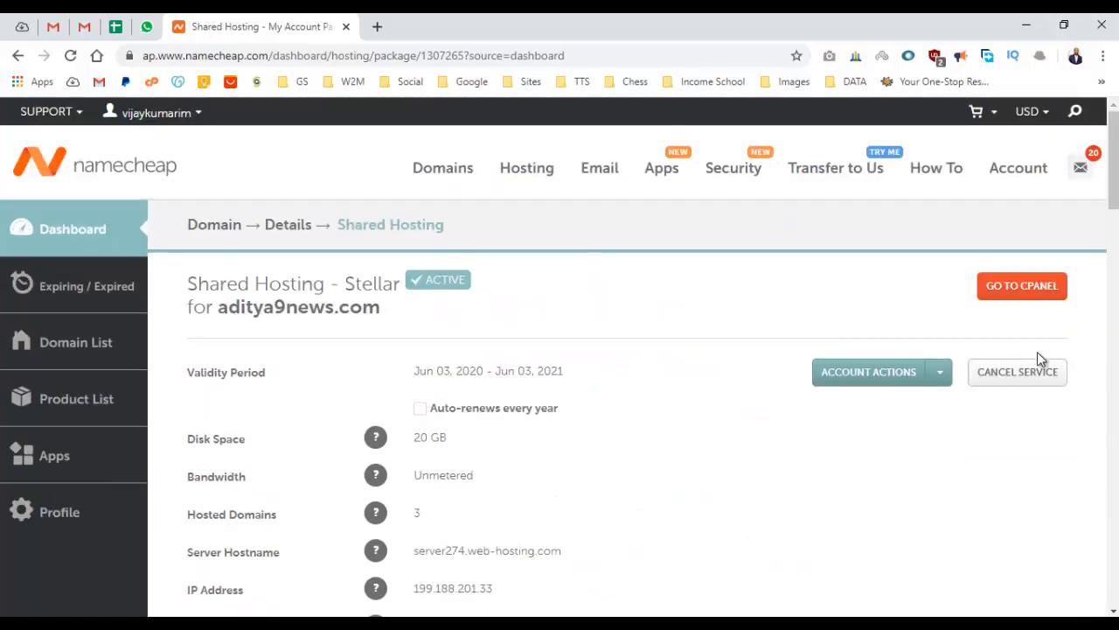
{"action": "scroll", "coordinate": [593, 372], "scroll_direction": "down", "scroll_amount": 1}
{"action": "scroll", "coordinate": [598, 351], "scroll_direction": "up", "scroll_amount": 1}
Open cPanel for aditya9news.com and scroll to the Softaculous Apps Installer's WordPress script.
{"action": "left_click", "coordinate": [1016, 294]}
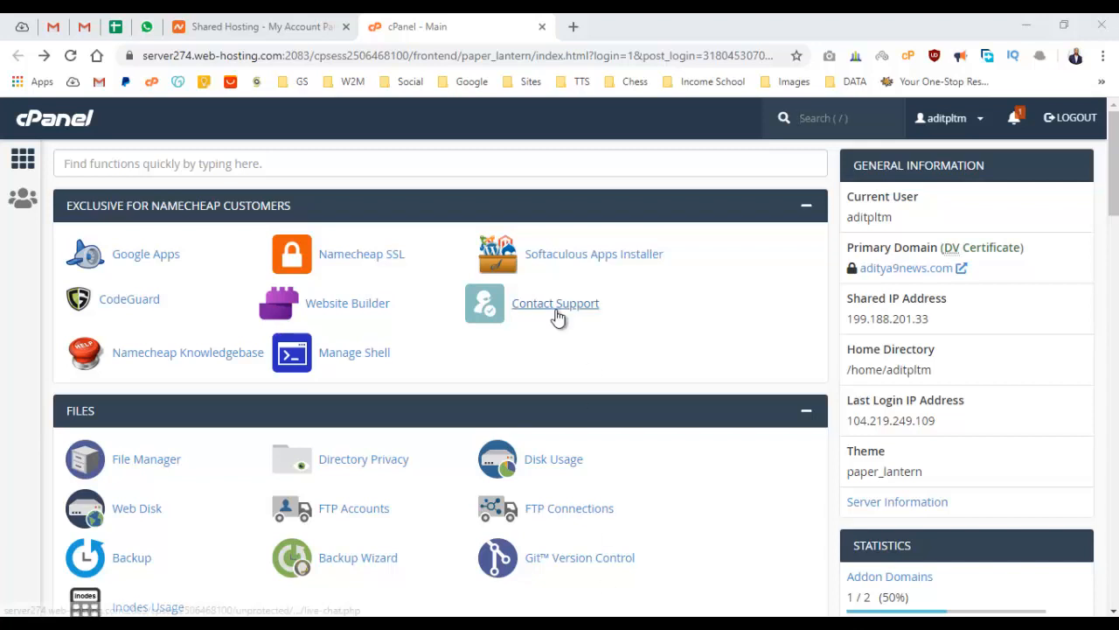
{"action": "scroll", "coordinate": [601, 326], "scroll_direction": "down", "scroll_amount": 5}
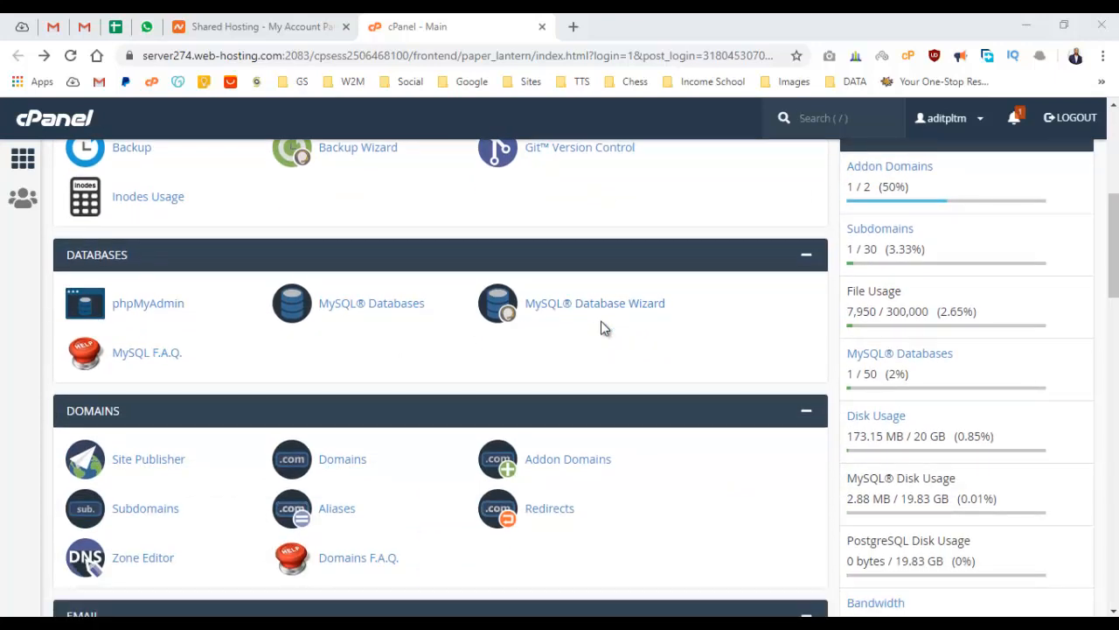
{"action": "scroll", "coordinate": [600, 328], "scroll_direction": "down", "scroll_amount": 4}
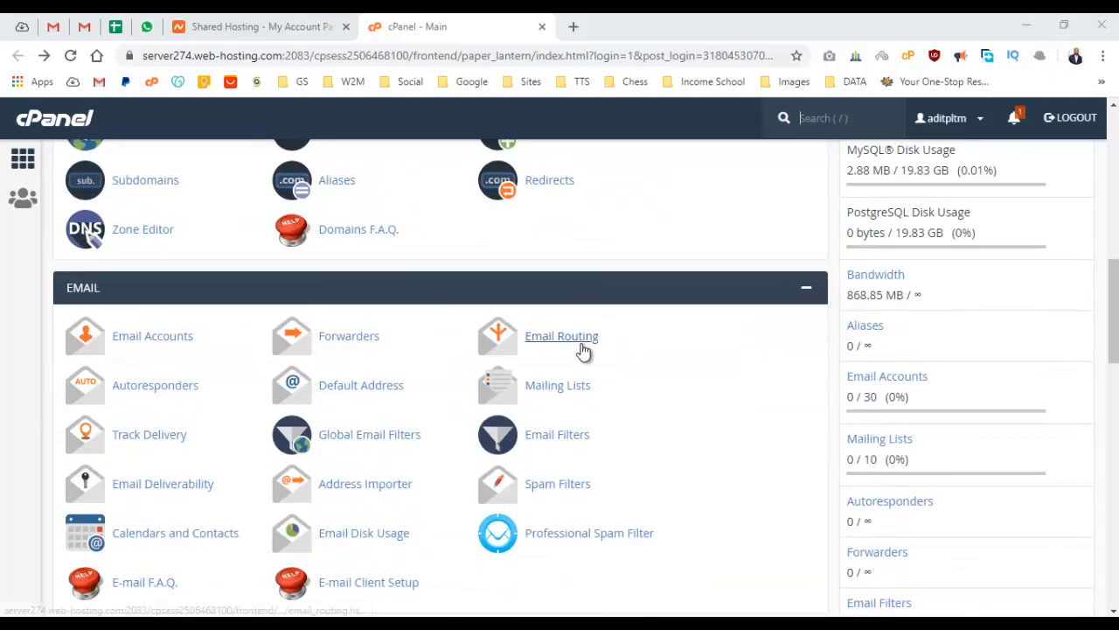
{"action": "scroll", "coordinate": [583, 350], "scroll_direction": "up", "scroll_amount": 2}
{"action": "scroll", "coordinate": [642, 385], "scroll_direction": "down", "scroll_amount": 7}
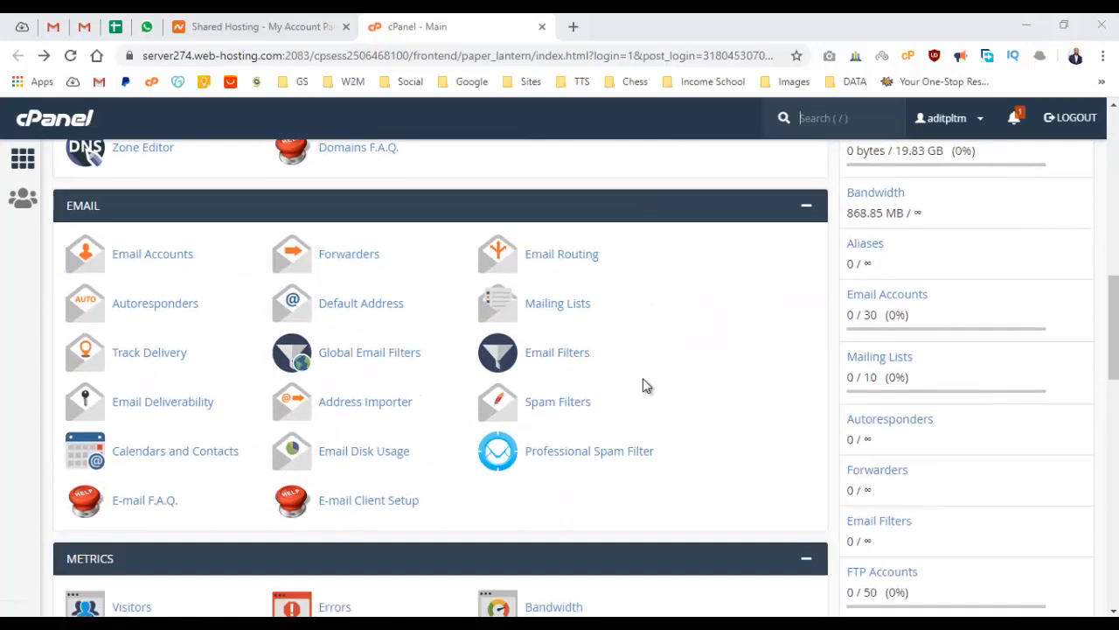
{"action": "scroll", "coordinate": [645, 384], "scroll_direction": "down", "scroll_amount": 9}
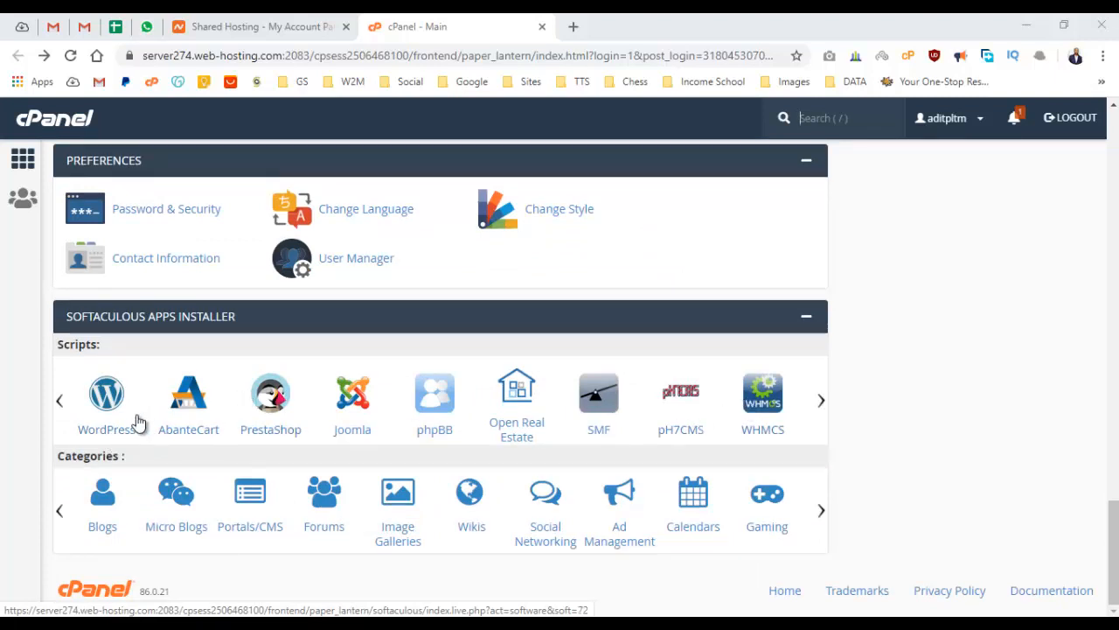
Open WordPress in Softaculous and its Install form, version 5.4.2 on aditya9news.com.
{"action": "left_click", "coordinate": [97, 435]}
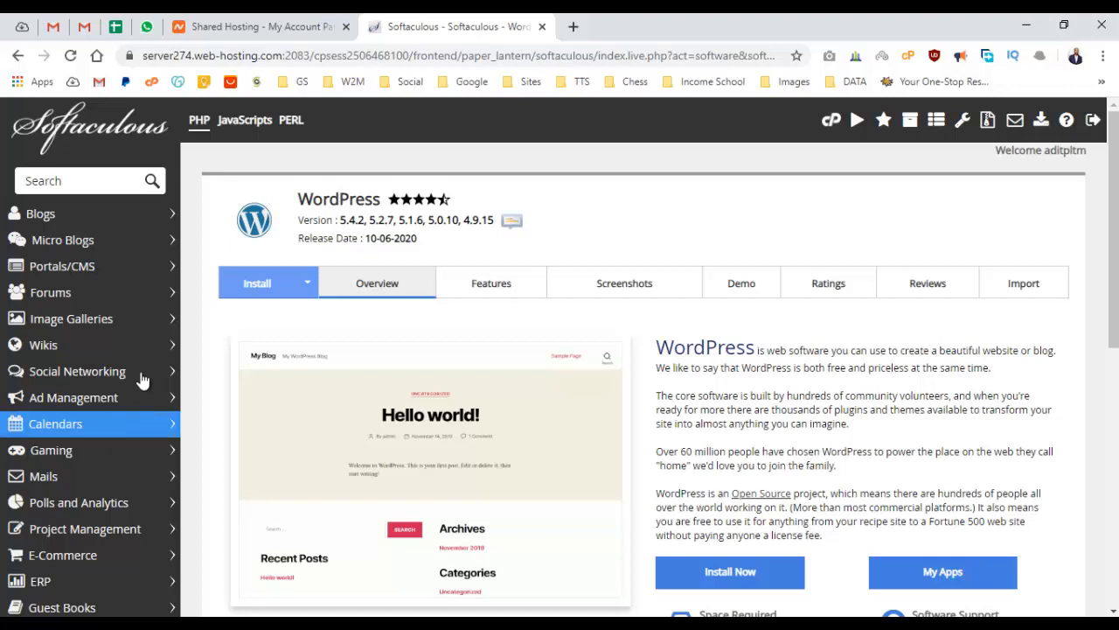
{"action": "left_click", "coordinate": [229, 291]}
{"action": "scroll", "coordinate": [354, 346], "scroll_direction": "down", "scroll_amount": 1}
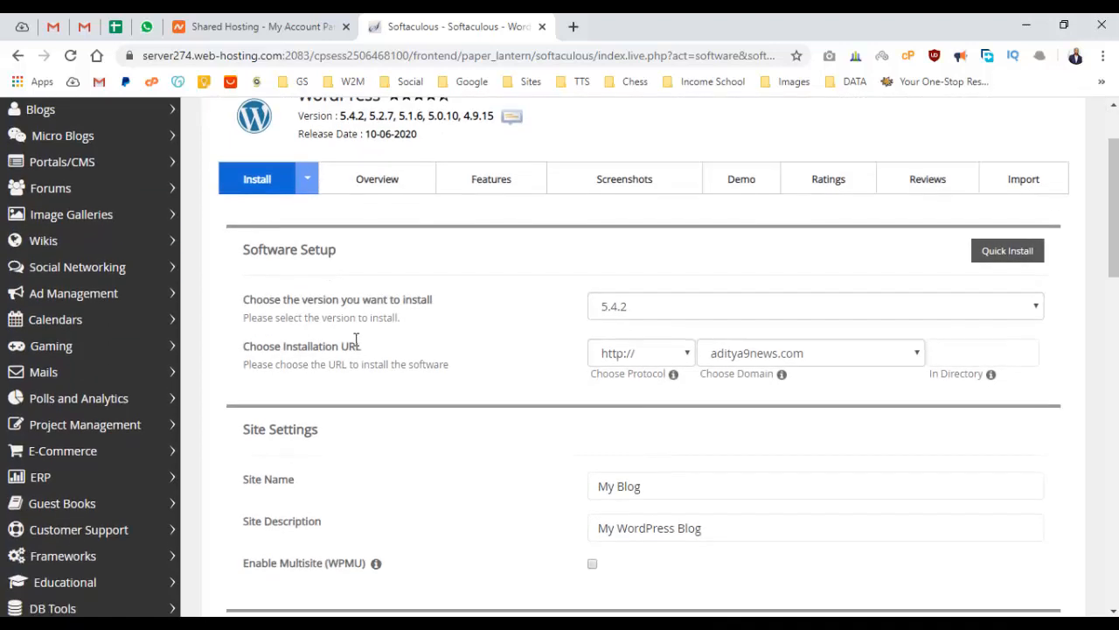
{"action": "scroll", "coordinate": [356, 341], "scroll_direction": "down", "scroll_amount": 1}
{"action": "left_click", "coordinate": [856, 293]}
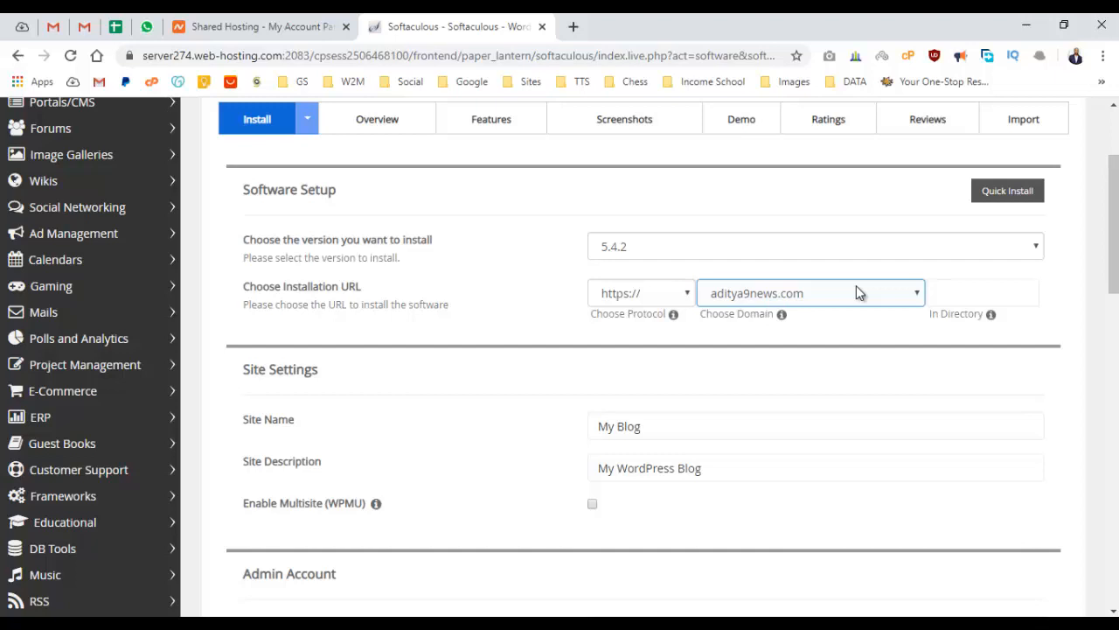
{"action": "left_click", "coordinate": [856, 293]}
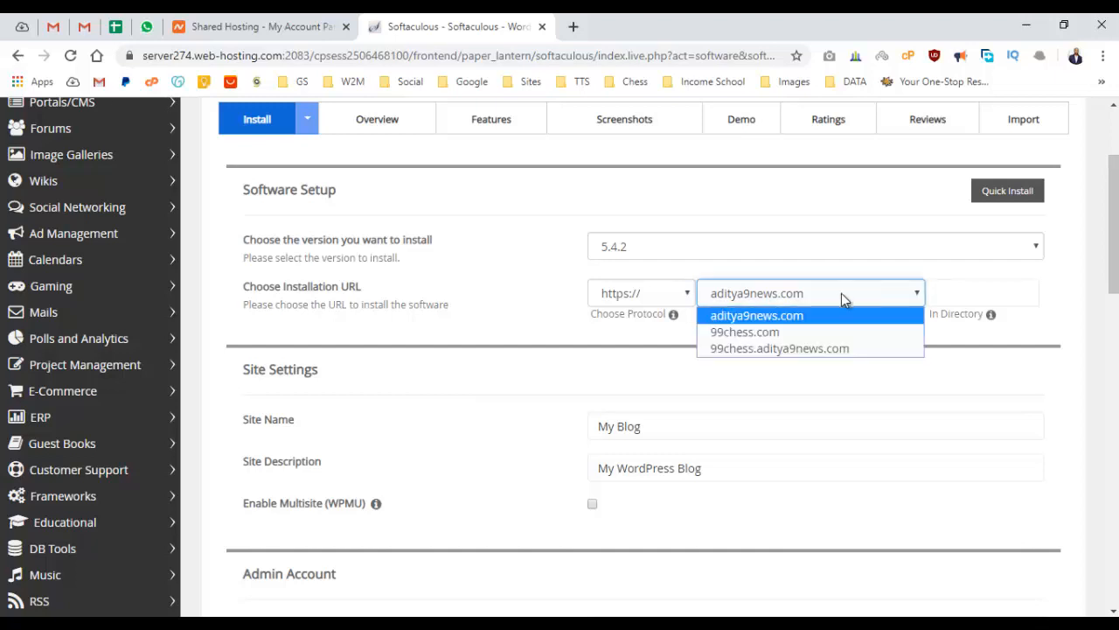
{"action": "left_click", "coordinate": [787, 332]}
Name the site 'Portfolio Website' and set the owner's resume title as the site description.
{"action": "triple_click", "coordinate": [686, 428]}
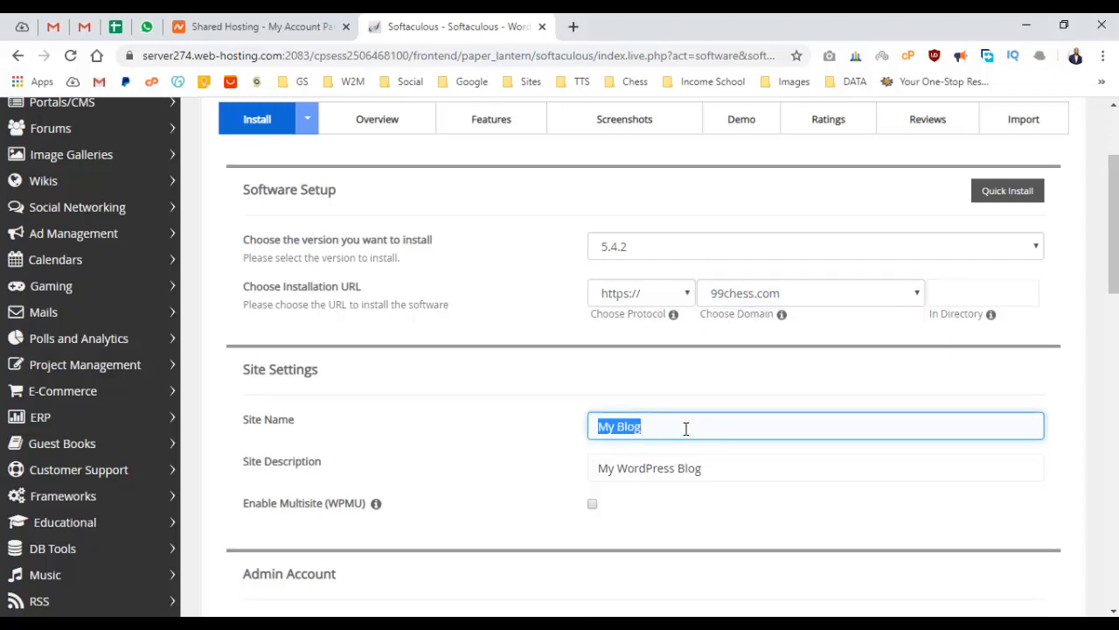
{"action": "type", "text": "Portfolio Website"}
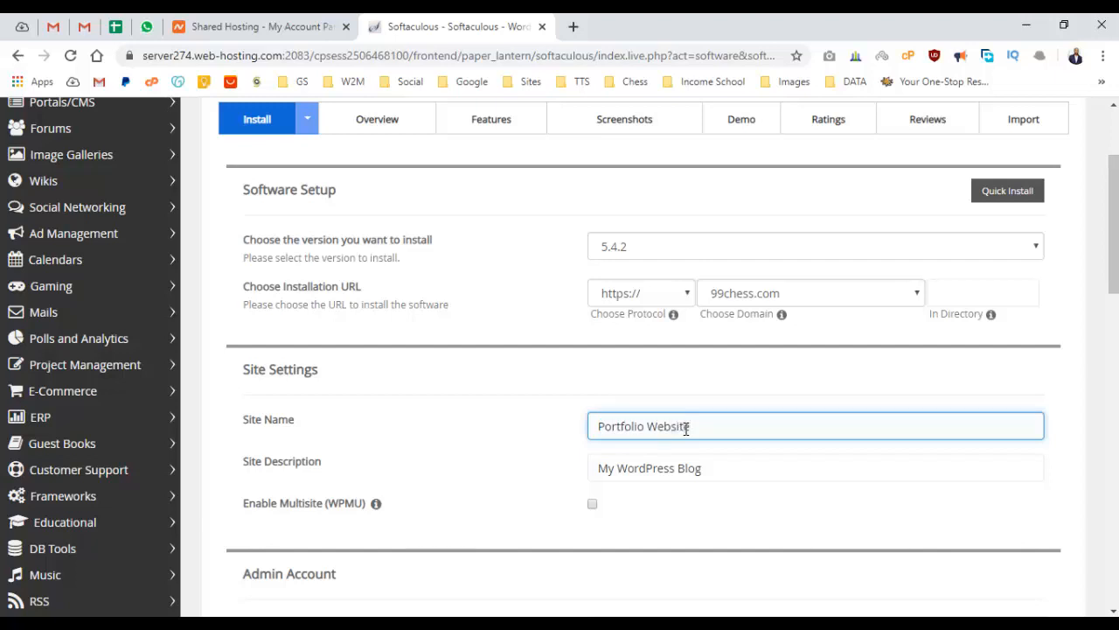
{"action": "triple_click", "coordinate": [650, 466]}
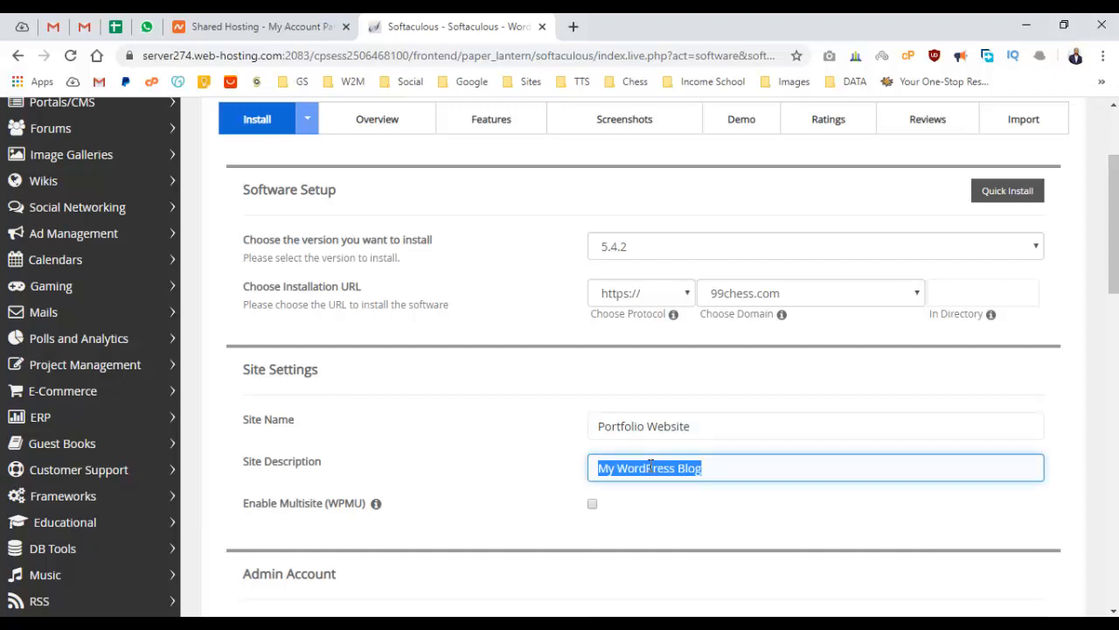
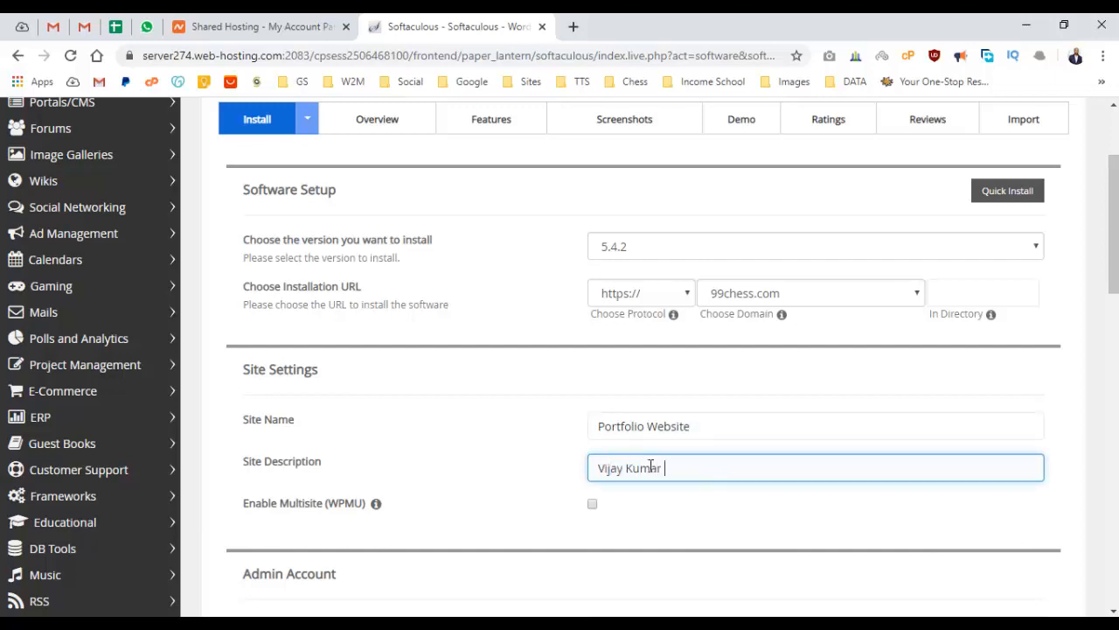
{"action": "type", "text": "Resume"}
{"action": "scroll", "coordinate": [651, 459], "scroll_direction": "down", "scroll_amount": 3}
{"action": "double_click", "coordinate": [672, 388]}
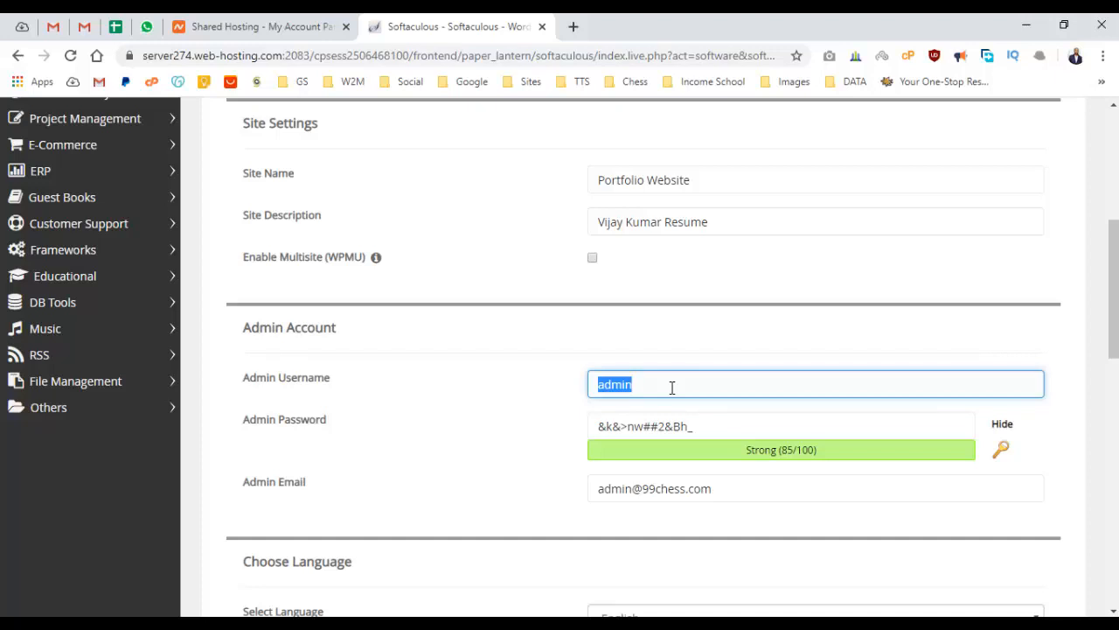
Replace the generated admin password with a simpler one rated Good (54/100), then review plugins and themes.
{"action": "key", "text": "Tab"}
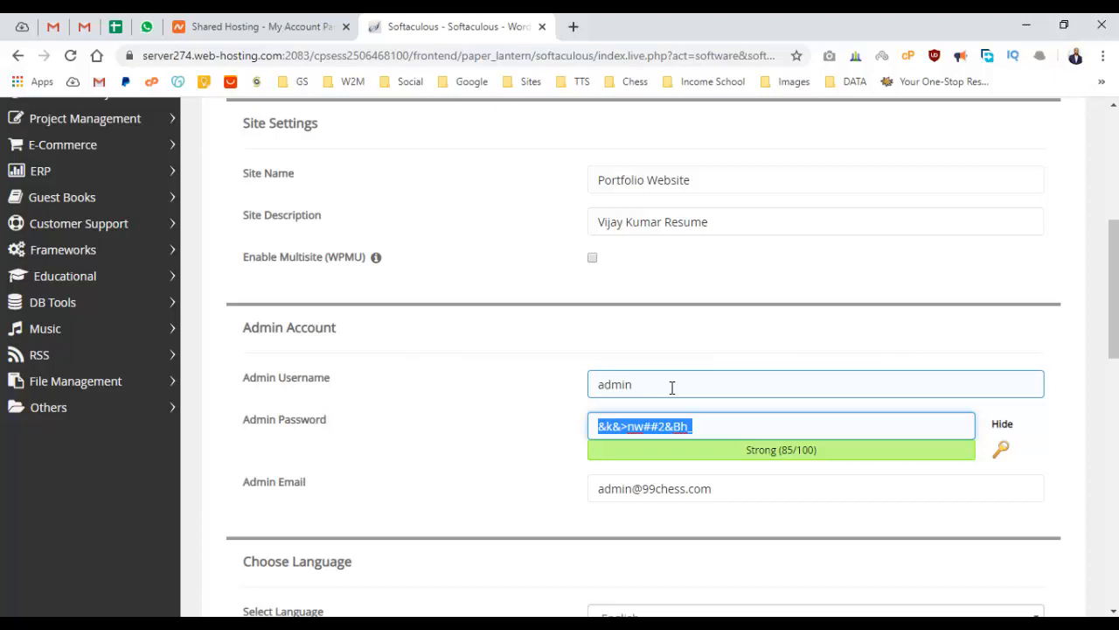
{"action": "type", "text": "admi"}
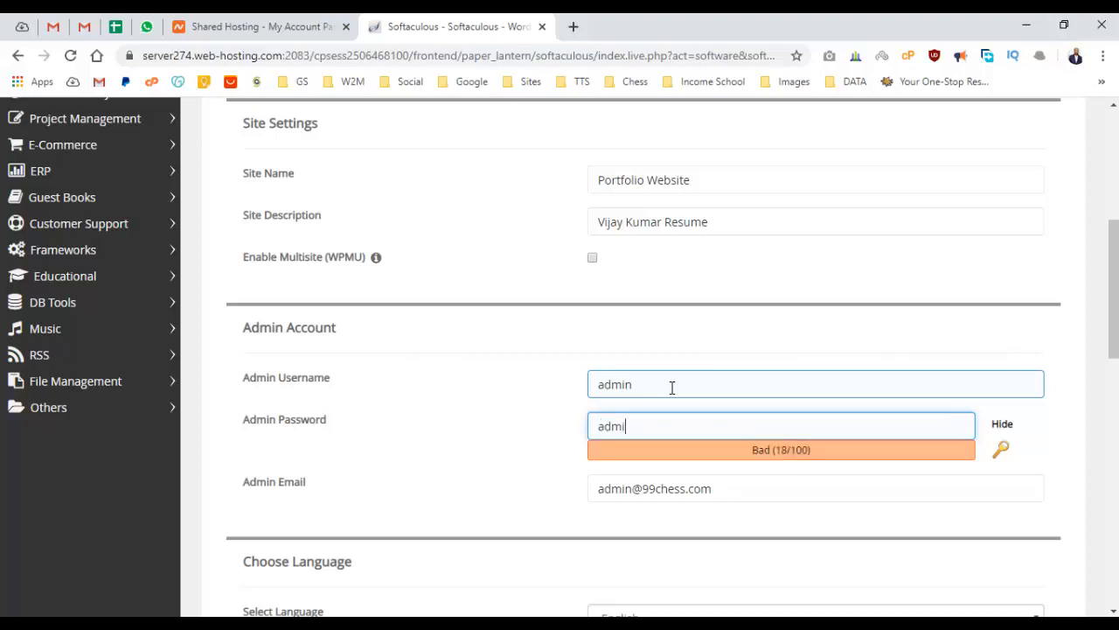
{"action": "type", "text": "n@123"}
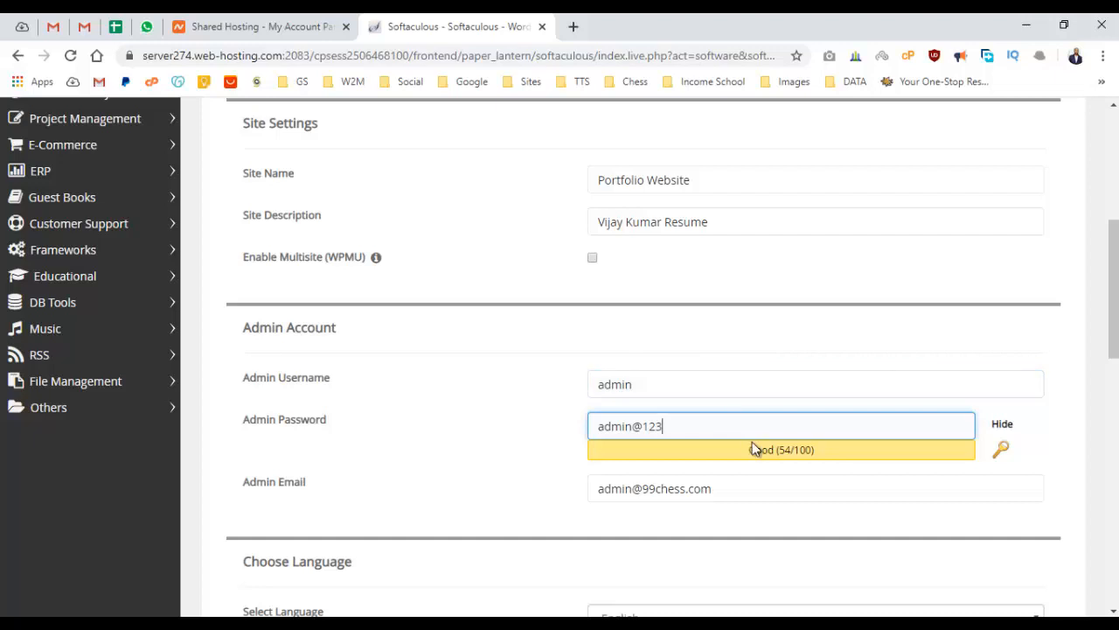
{"action": "left_click_drag", "start_coordinate": [751, 449], "coordinate": [784, 466]}
{"action": "left_click", "coordinate": [778, 464]}
{"action": "scroll", "coordinate": [498, 454], "scroll_direction": "down", "scroll_amount": 3}
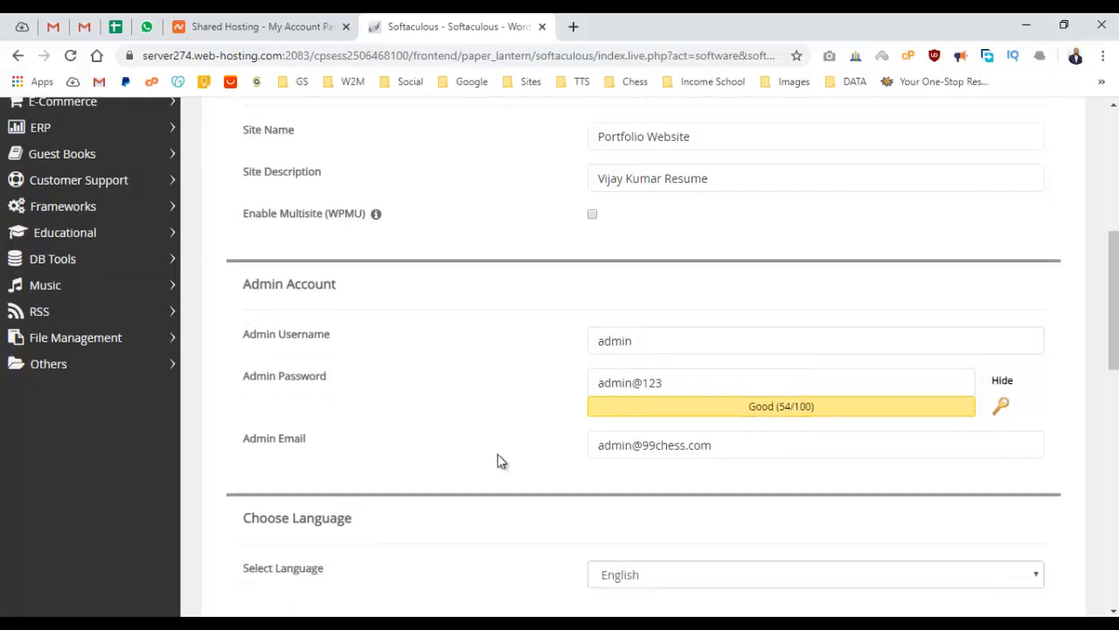
{"action": "scroll", "coordinate": [487, 330], "scroll_direction": "down", "scroll_amount": 2}
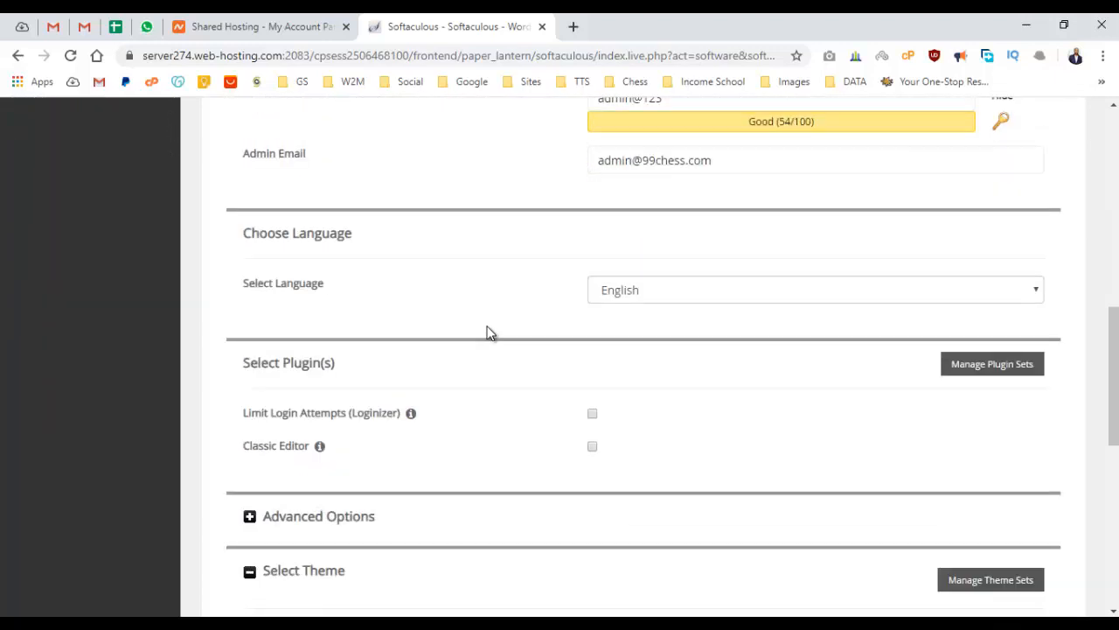
{"action": "scroll", "coordinate": [487, 331], "scroll_direction": "down", "scroll_amount": 3}
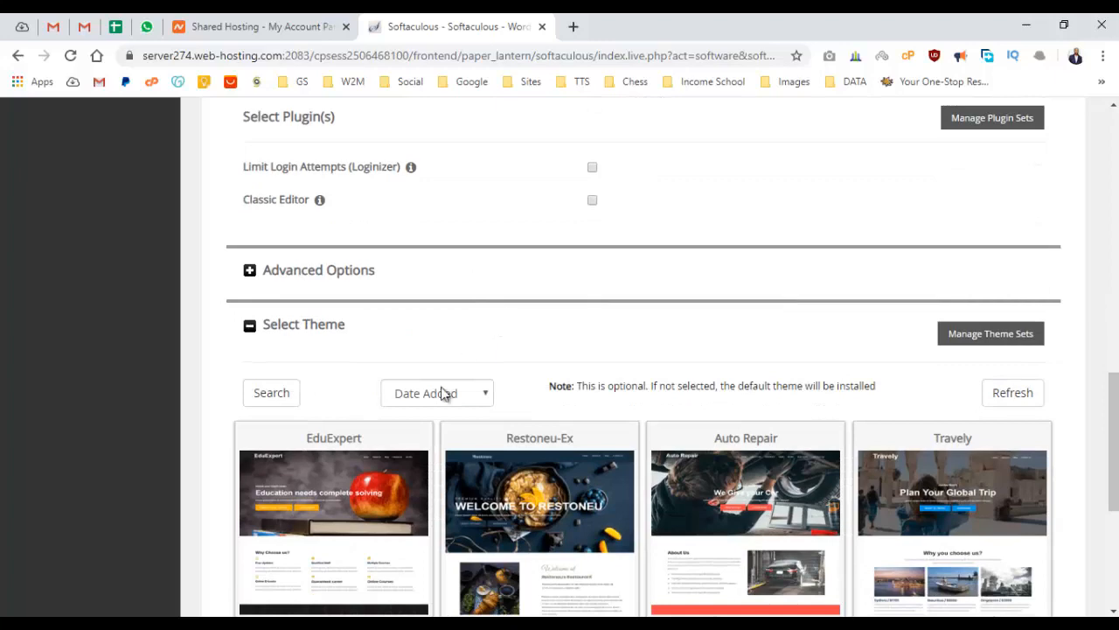
{"action": "scroll", "coordinate": [490, 397], "scroll_direction": "down", "scroll_amount": 4}
{"action": "scroll", "coordinate": [520, 402], "scroll_direction": "up", "scroll_amount": 7}
{"action": "scroll", "coordinate": [524, 389], "scroll_direction": "down", "scroll_amount": 3}
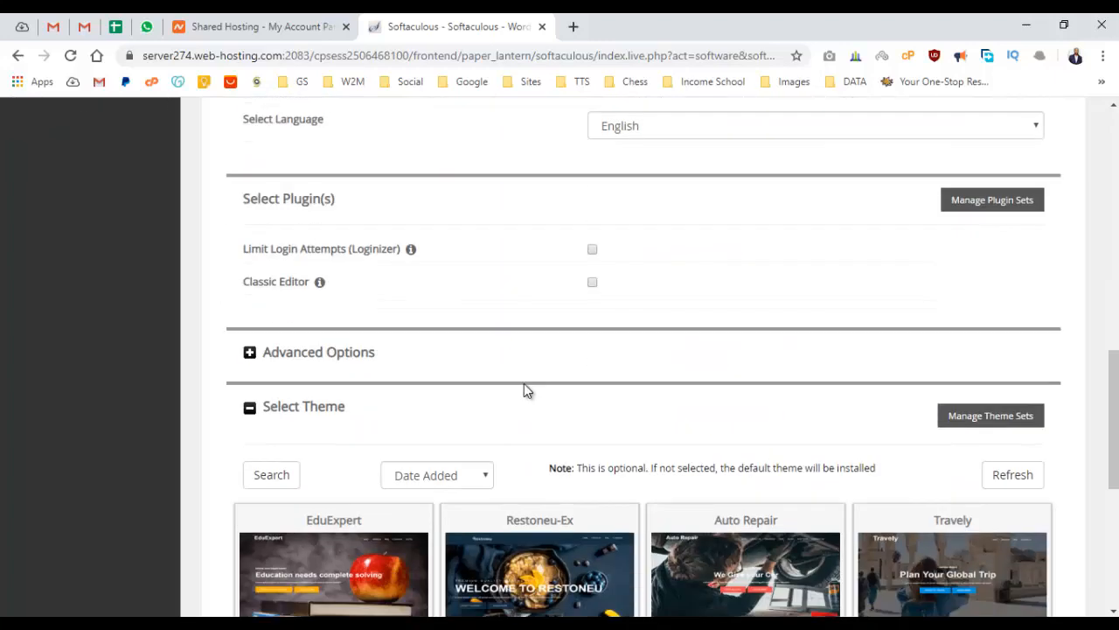
{"action": "scroll", "coordinate": [536, 392], "scroll_direction": "down", "scroll_amount": 5}
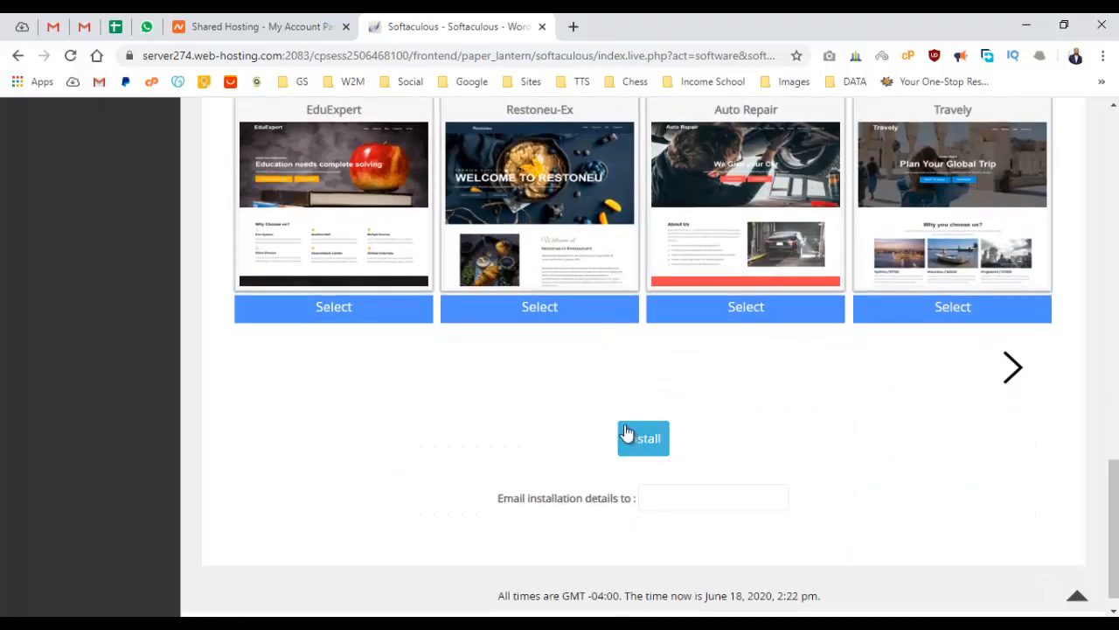
Try installing WordPress and dismiss the weak-password refusal alert.
{"action": "left_click", "coordinate": [621, 435]}
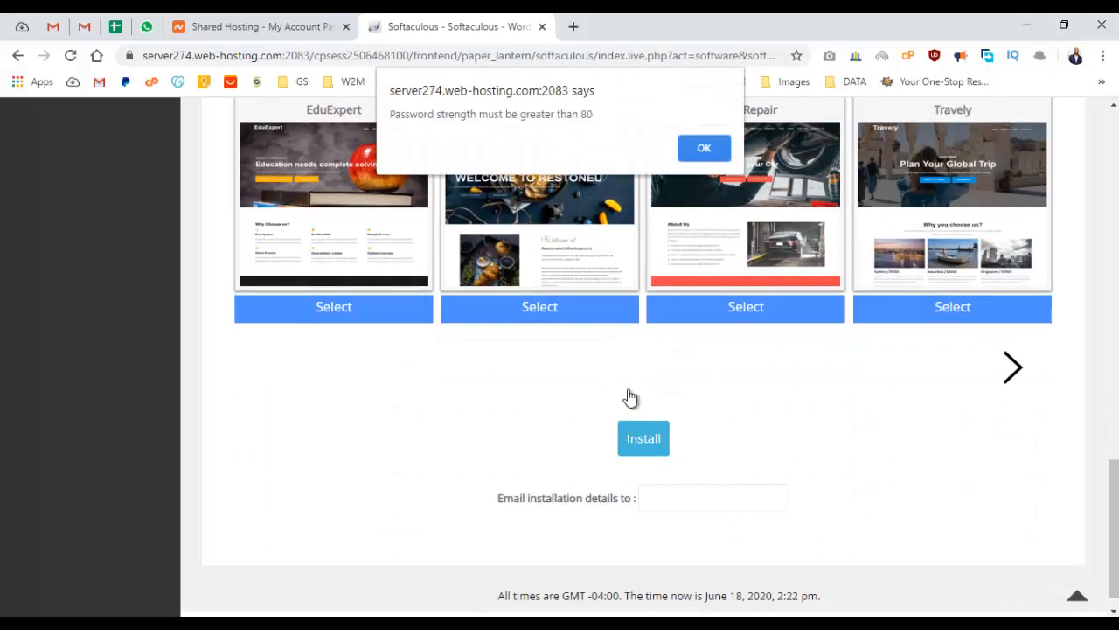
{"action": "left_click", "coordinate": [703, 146]}
{"action": "scroll", "coordinate": [607, 350], "scroll_direction": "up", "scroll_amount": 6}
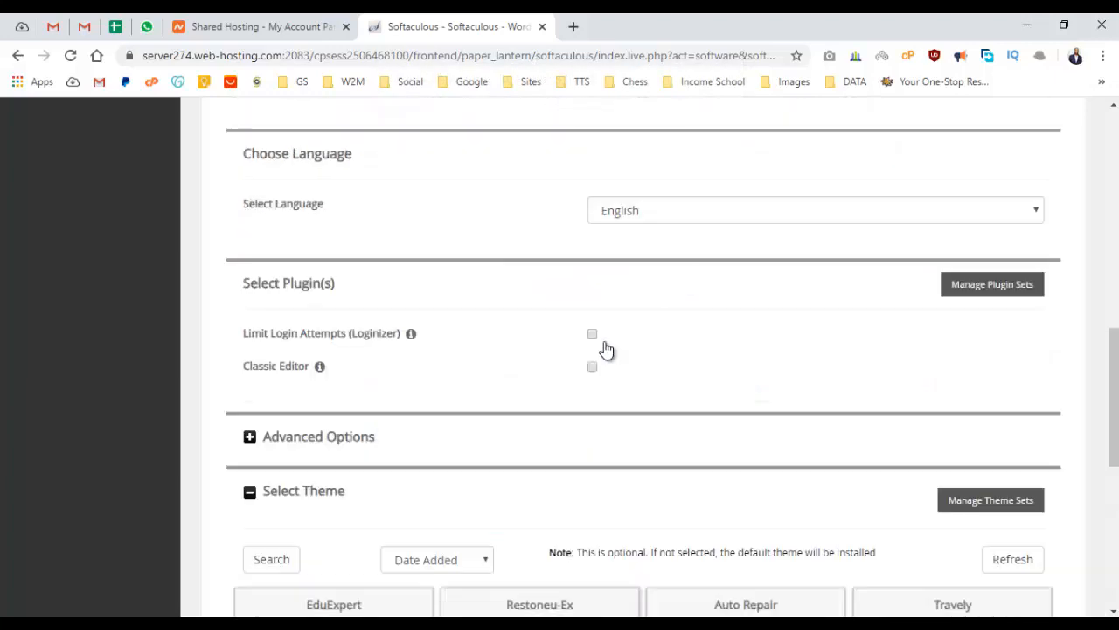
{"action": "scroll", "coordinate": [605, 341], "scroll_direction": "up", "scroll_amount": 5}
{"action": "scroll", "coordinate": [629, 324], "scroll_direction": "down", "scroll_amount": 2}
Rework the admin password's word part so it rates Strong (85/100).
{"action": "left_click", "coordinate": [674, 264]}
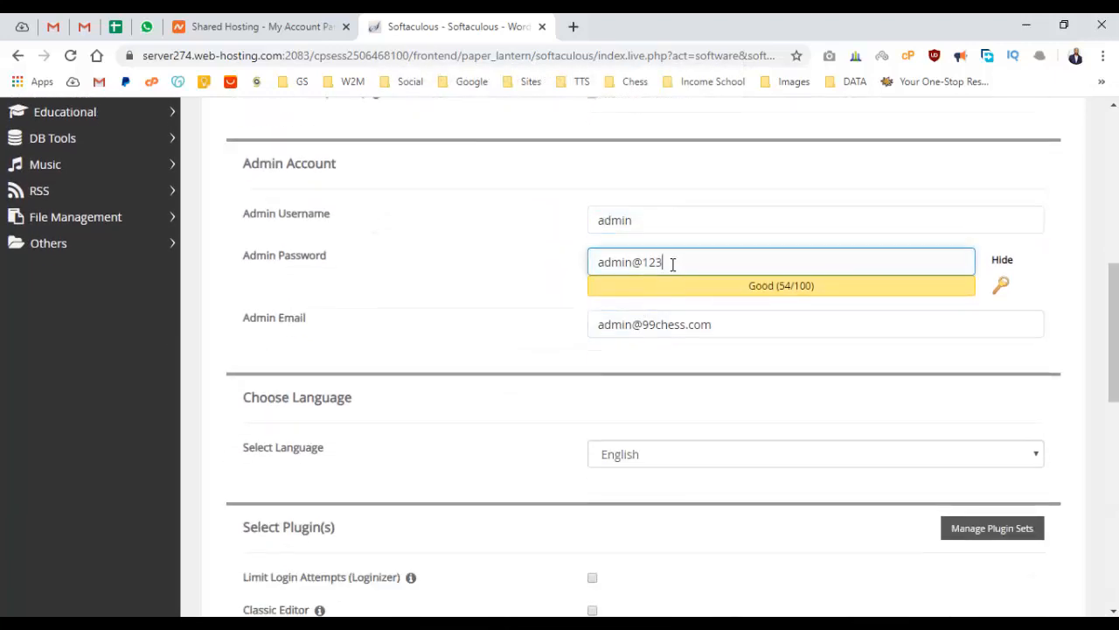
{"action": "key", "text": "Left"}
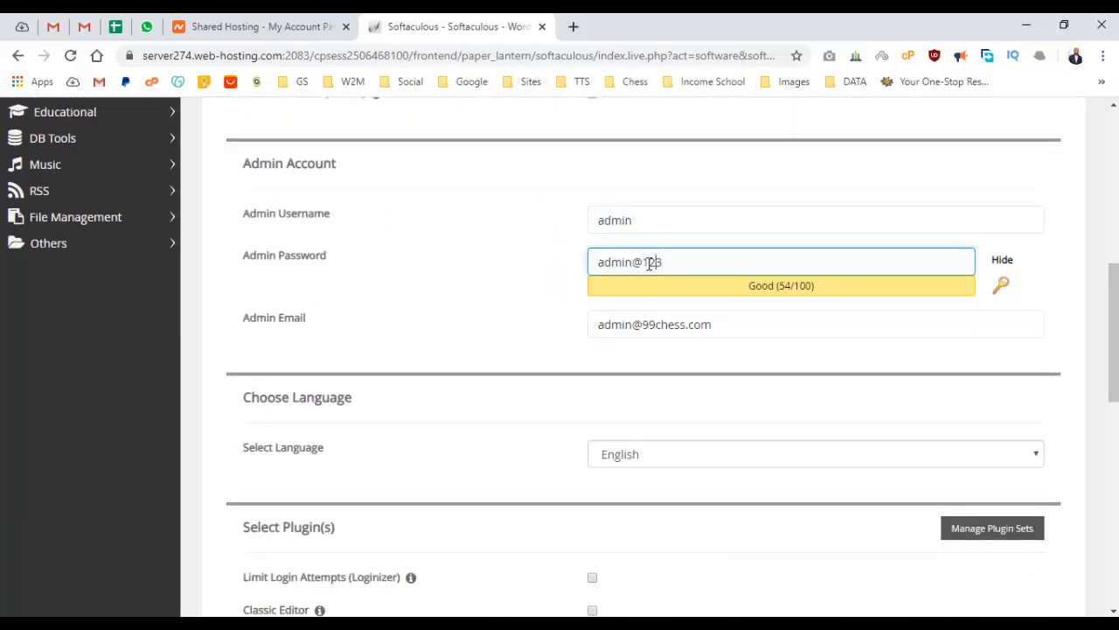
{"action": "key", "text": "Left"}
{"action": "key", "text": "Left"}
{"action": "key", "text": "Left"}
{"action": "key", "text": "Left"}
{"action": "key", "text": "Left"}
{"action": "key", "text": "Left"}
{"action": "key", "text": "BackSpace"}
{"action": "key", "text": "BackSpace"}
{"action": "key", "text": "BackSpace"}
{"action": "key", "text": "BackSpace"}
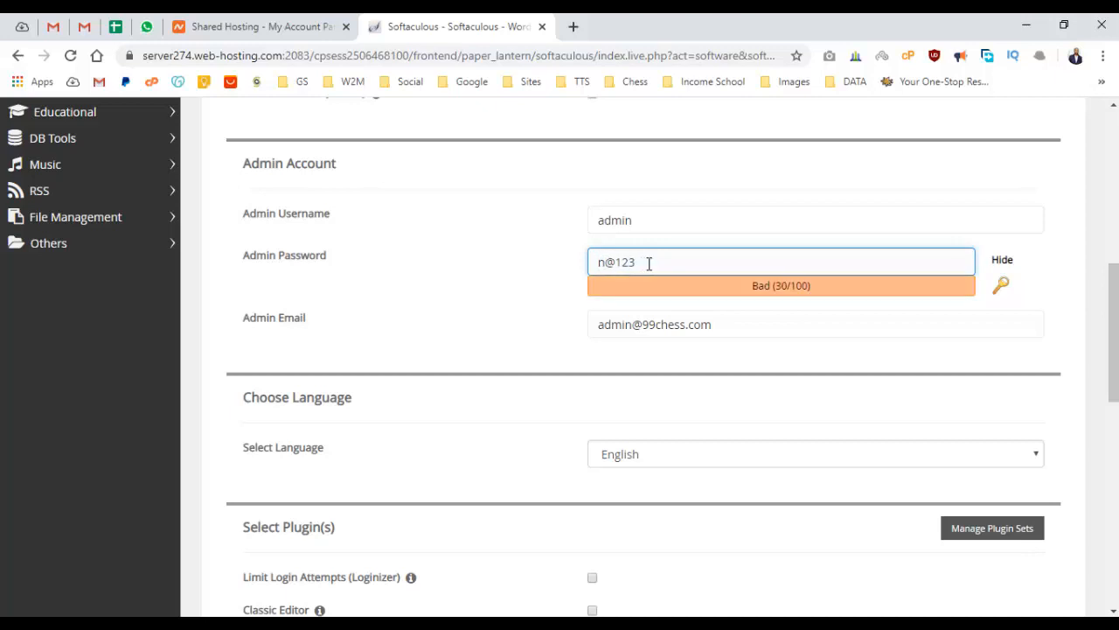
{"action": "key", "text": "BackSpace"}
{"action": "type", "text": "Portfolio"}
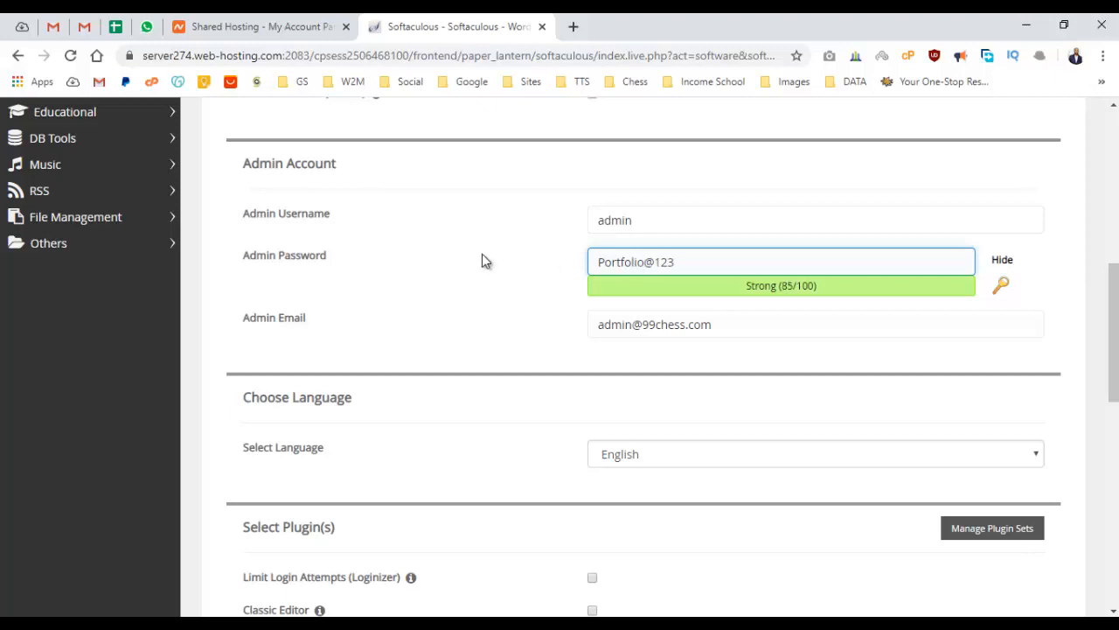
{"action": "scroll", "coordinate": [464, 308], "scroll_direction": "down", "scroll_amount": 9}
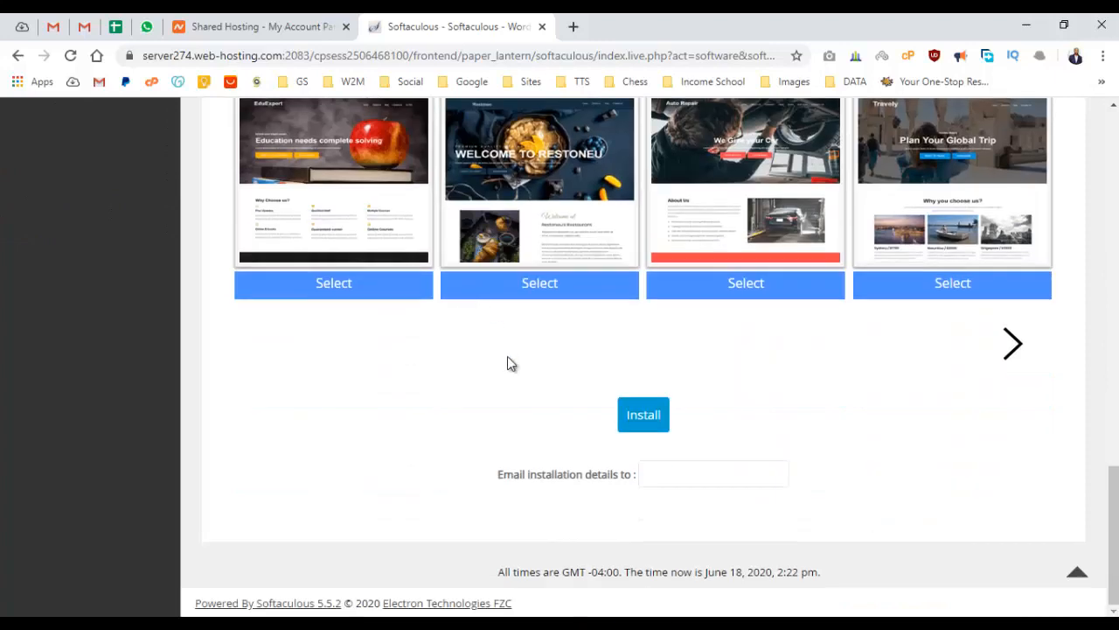
{"action": "left_click", "coordinate": [645, 418]}
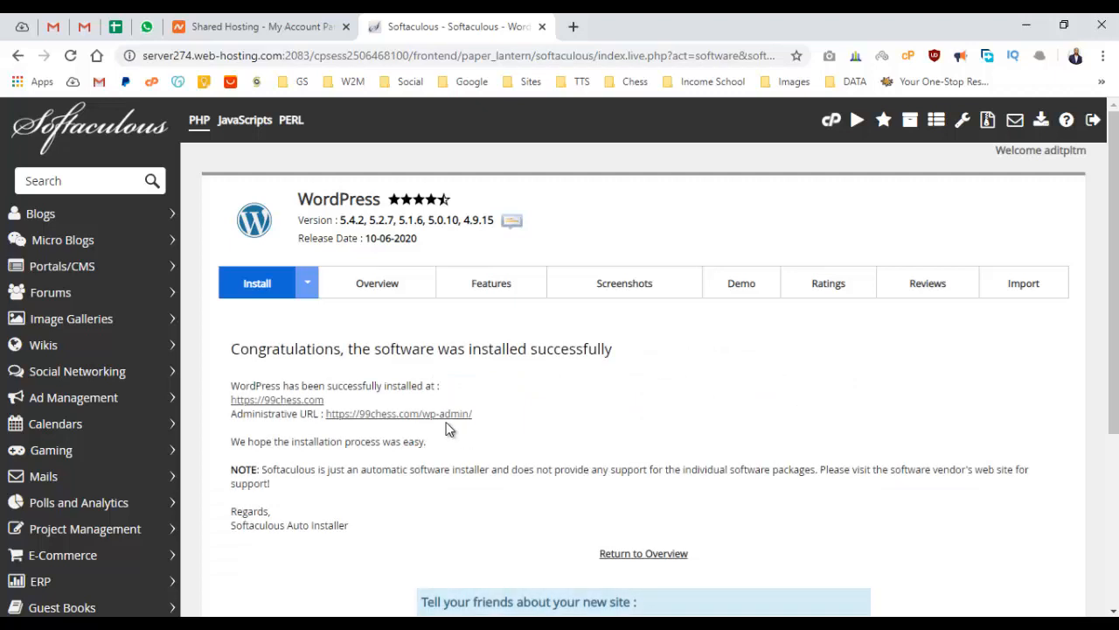
{"action": "left_click_drag", "start_coordinate": [231, 349], "coordinate": [495, 349]}
{"action": "left_click", "coordinate": [495, 349]}
{"action": "left_click_drag", "start_coordinate": [481, 418], "coordinate": [231, 402]}
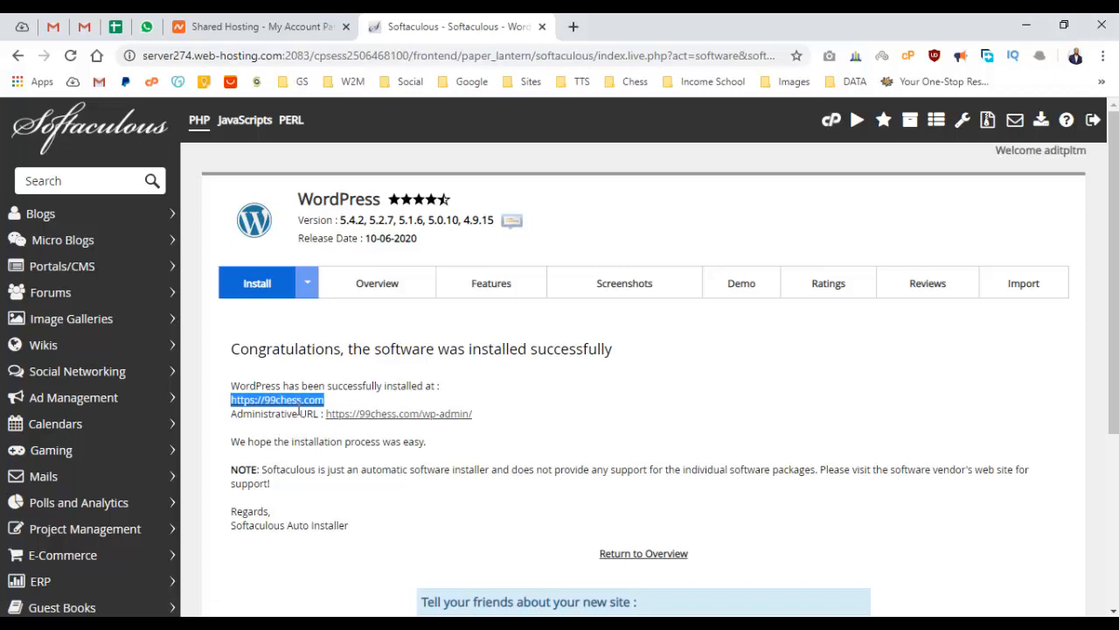
{"action": "middle_click", "coordinate": [302, 409]}
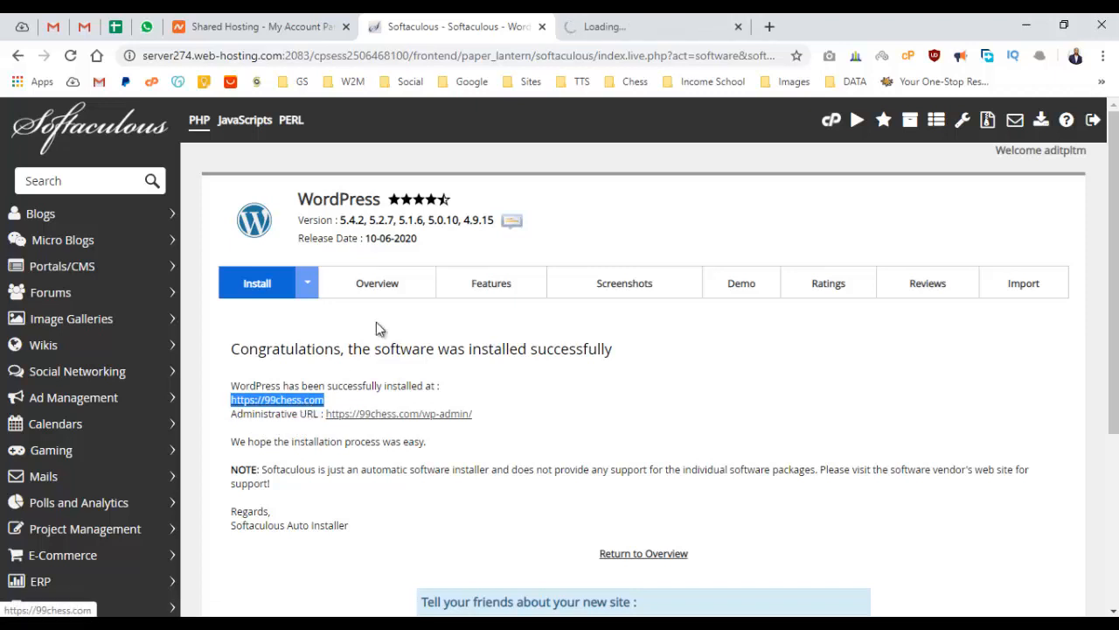
Open the newly installed site in a new tab and close the duplicate tab.
{"action": "right_click", "coordinate": [296, 402]}
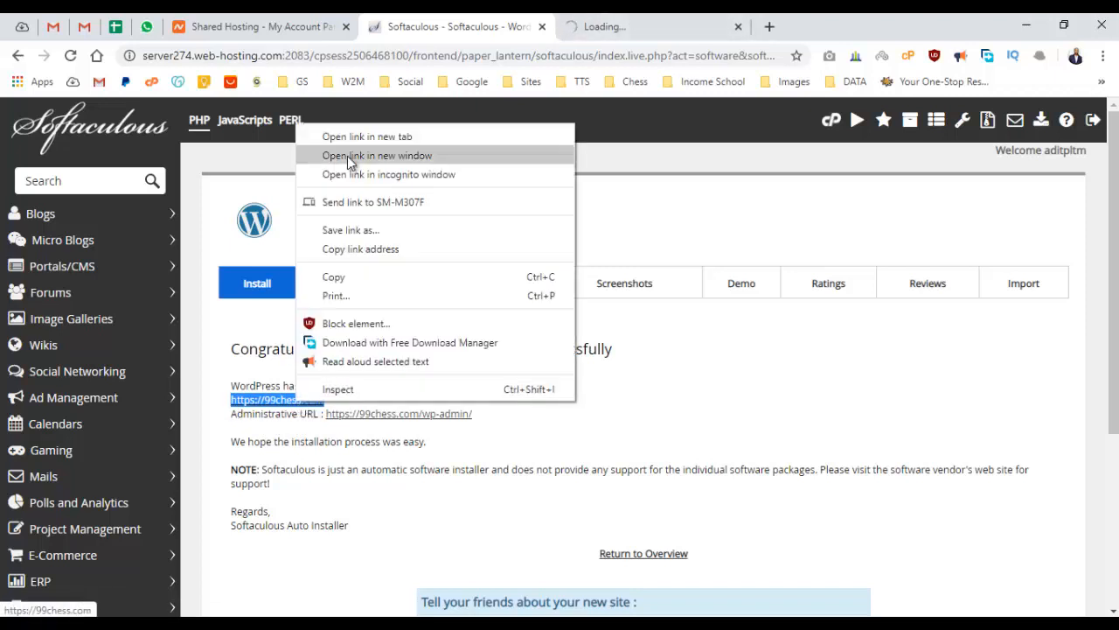
{"action": "left_click", "coordinate": [353, 138]}
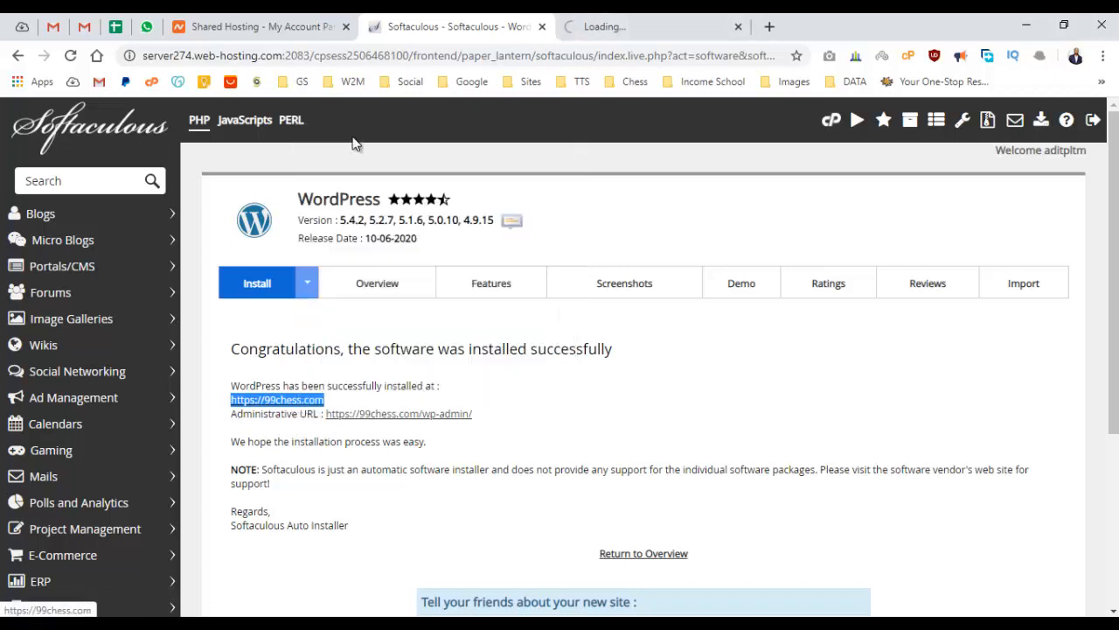
{"action": "left_click", "coordinate": [730, 27]}
{"action": "left_click", "coordinate": [647, 27]}
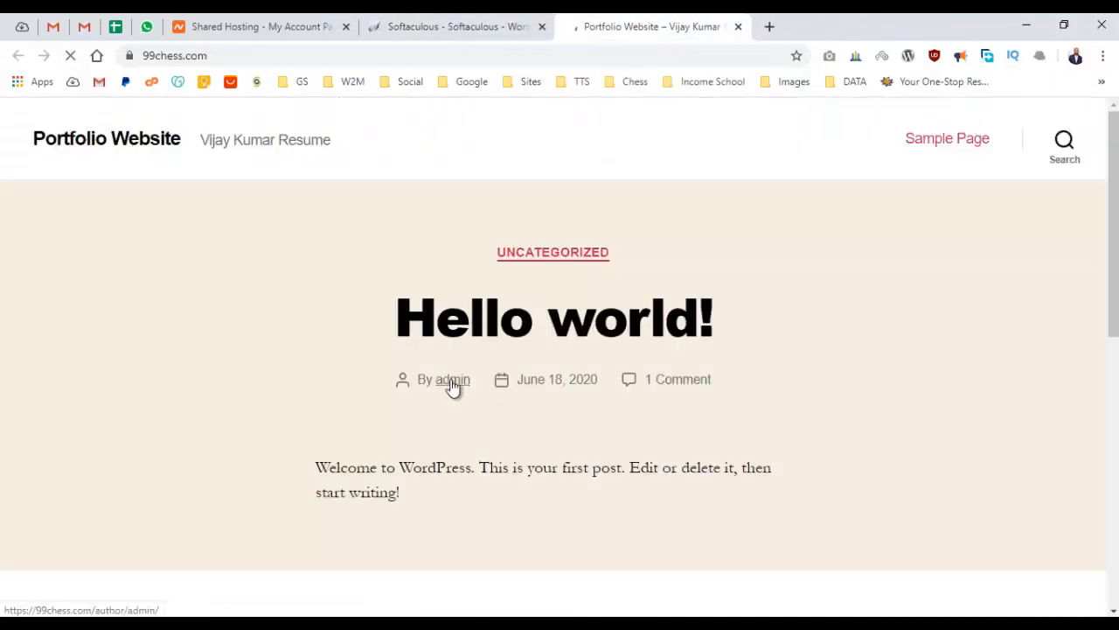
Look over the Portfolio Website front page and its Hello world! post, then close the Softaculous tab.
{"action": "left_click_drag", "start_coordinate": [11, 126], "coordinate": [960, 389]}
{"action": "left_click", "coordinate": [923, 386]}
{"action": "scroll", "coordinate": [923, 385], "scroll_direction": "down", "scroll_amount": 10}
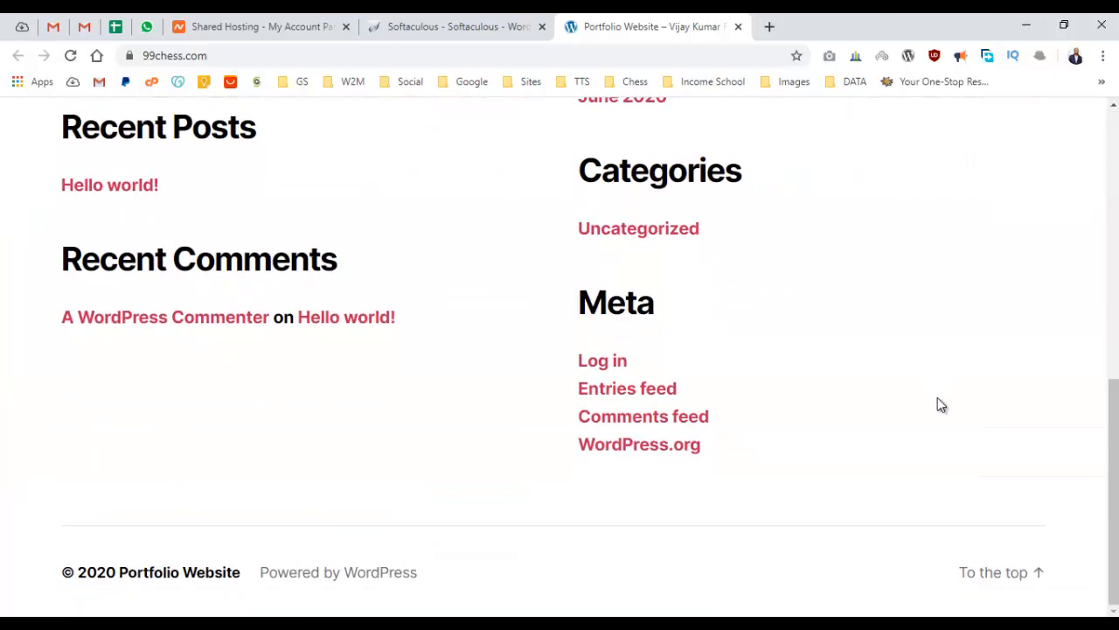
{"action": "scroll", "coordinate": [936, 402], "scroll_direction": "up", "scroll_amount": 2}
{"action": "scroll", "coordinate": [927, 409], "scroll_direction": "up", "scroll_amount": 5}
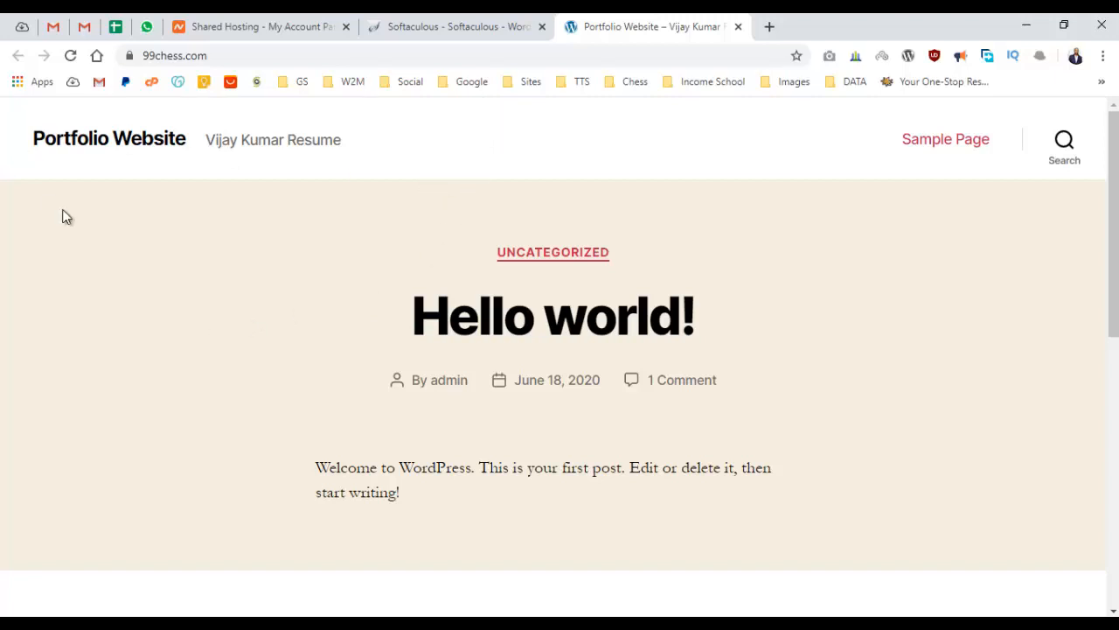
{"action": "left_click_drag", "start_coordinate": [390, 204], "coordinate": [450, 378]}
{"action": "left_click", "coordinate": [843, 403]}
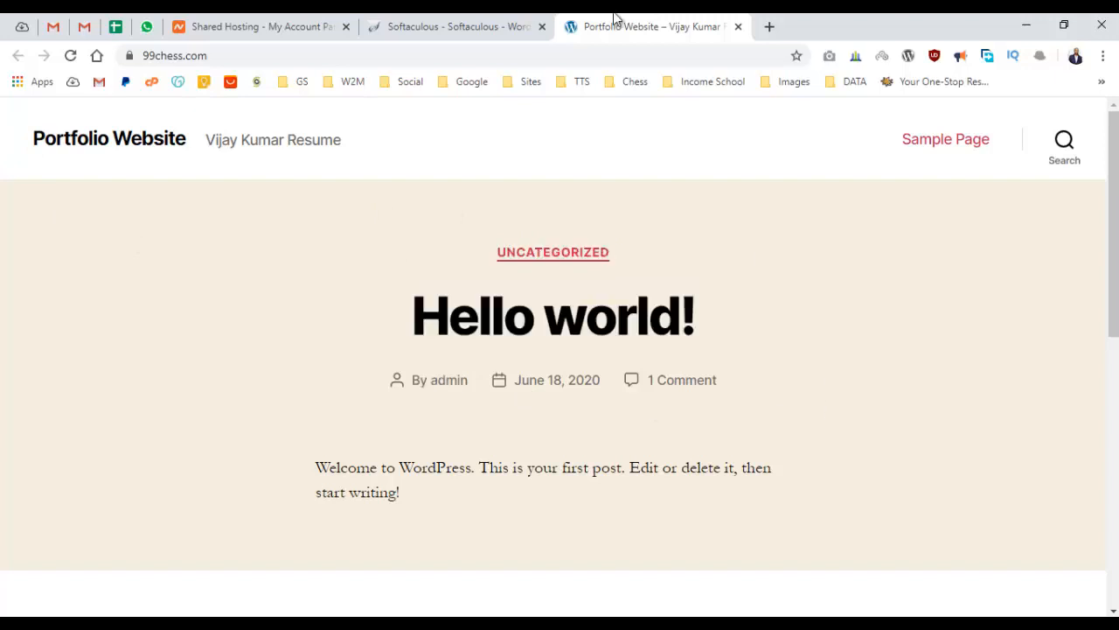
{"action": "left_click", "coordinate": [738, 27]}
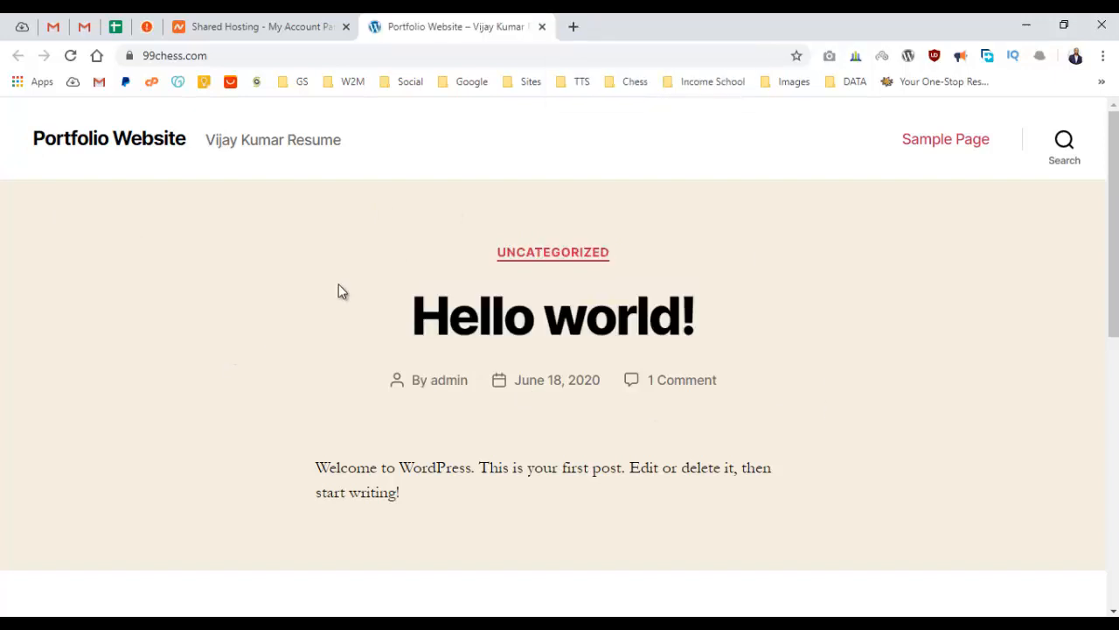
Append /wp-admin to the 99chess.com site address to reach the login page.
{"action": "double_click", "coordinate": [397, 51]}
{"action": "left_click", "coordinate": [426, 51]}
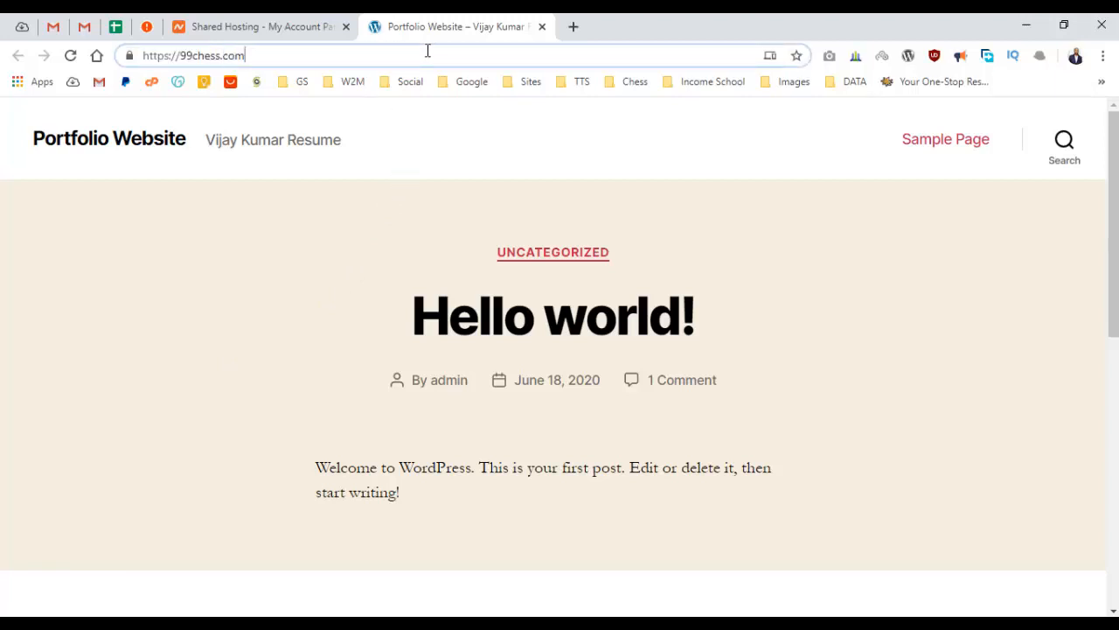
{"action": "type", "text": "/"}
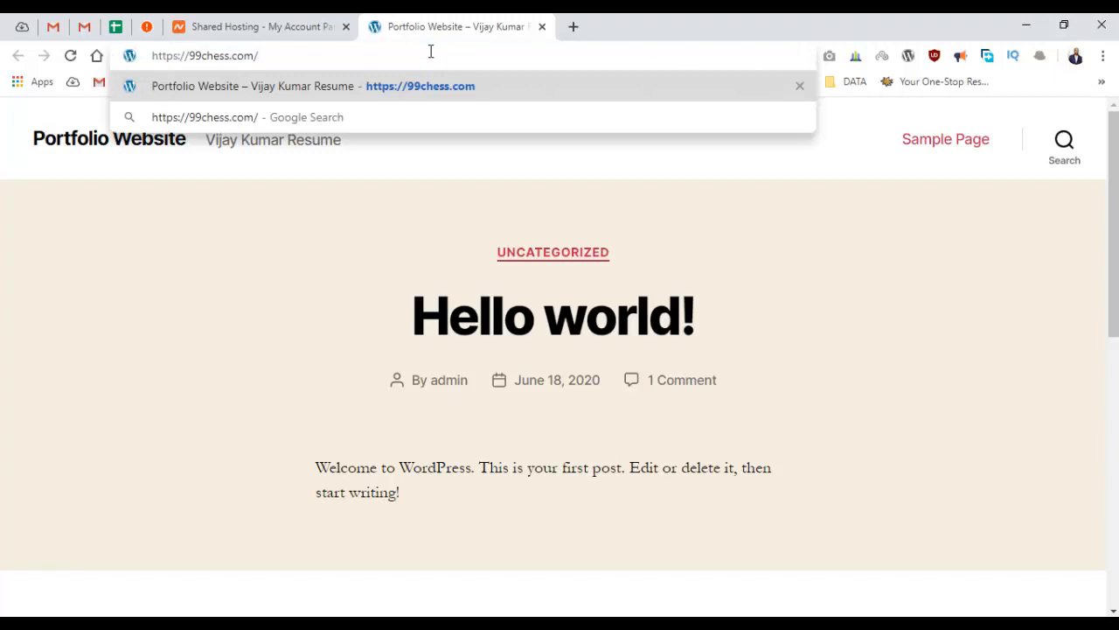
{"action": "type", "text": "wp-"}
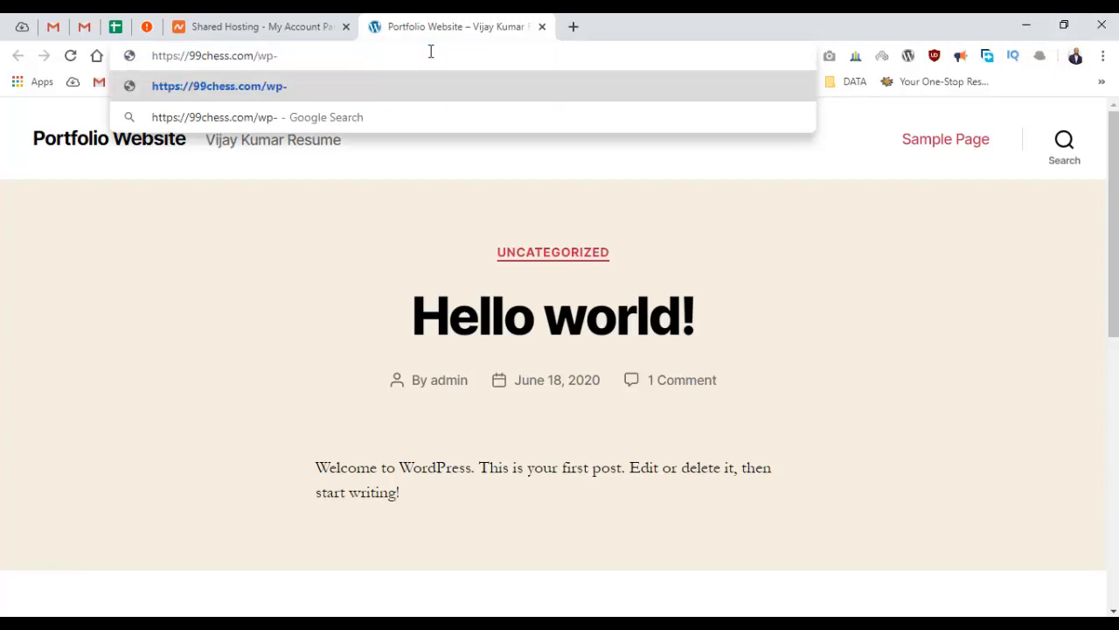
{"action": "type", "text": "admin"}
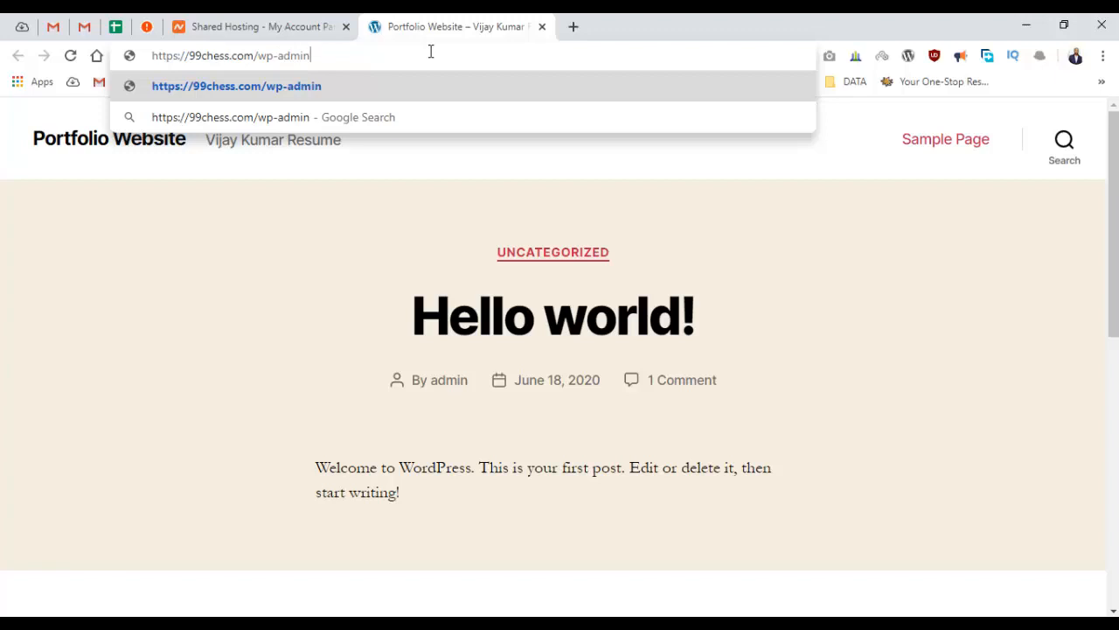
{"action": "key", "text": "Return"}
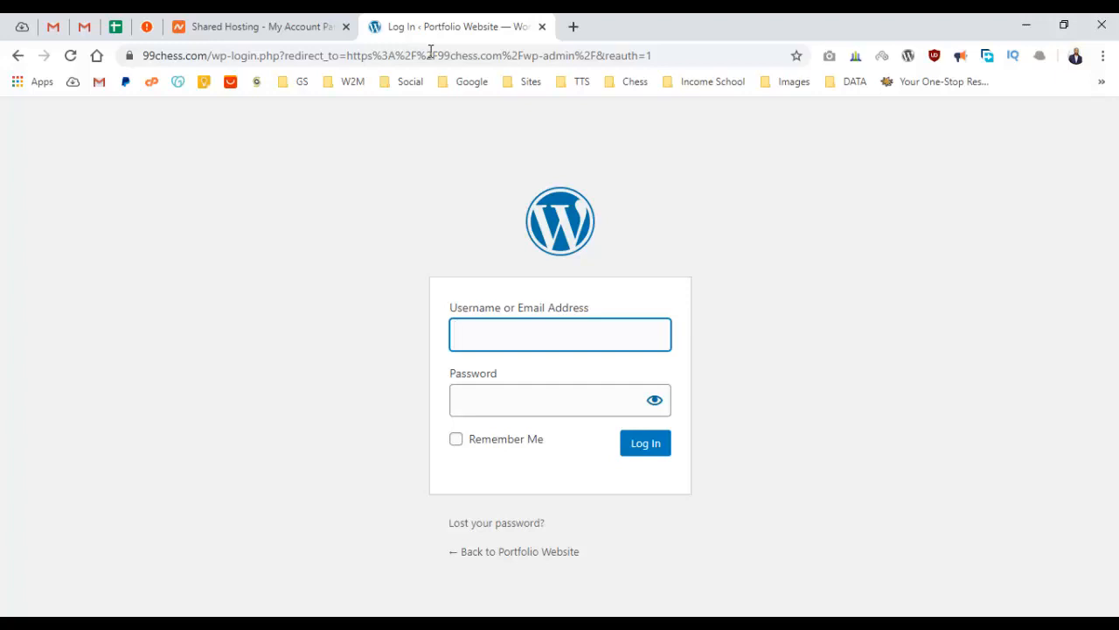
Copy the admin username from Gmail's 'New Installation of WordPress' email, then return to the login tab.
{"action": "left_click", "coordinate": [51, 23]}
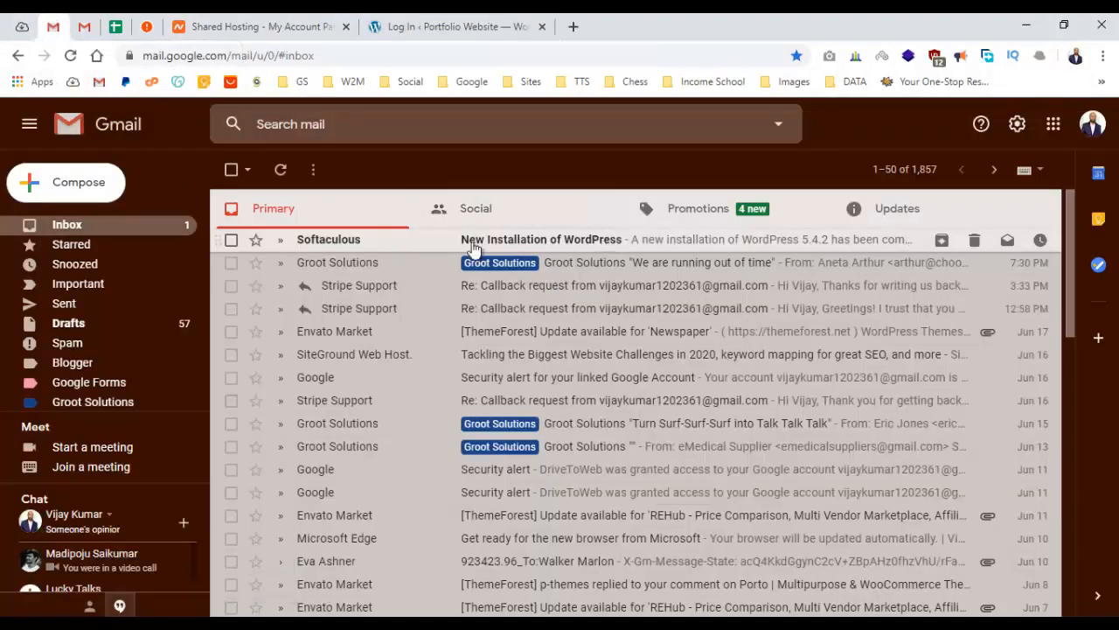
{"action": "left_click", "coordinate": [415, 247]}
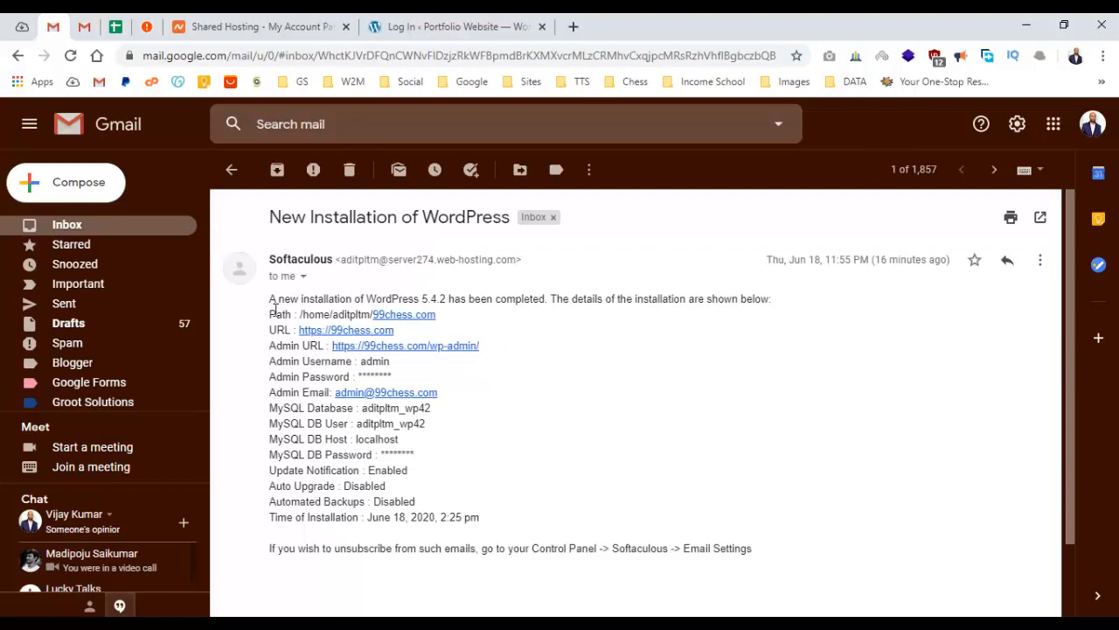
{"action": "left_click_drag", "start_coordinate": [272, 301], "coordinate": [535, 523]}
{"action": "left_click", "coordinate": [507, 476]}
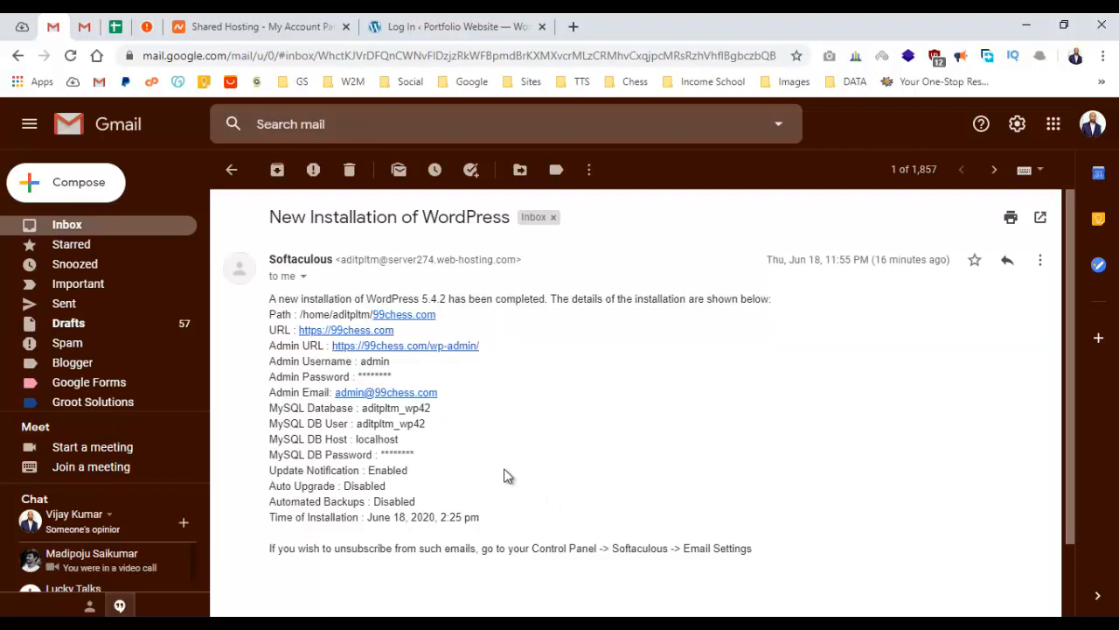
{"action": "double_click", "coordinate": [378, 362]}
{"action": "key", "text": "ctrl+c"}
{"action": "left_click", "coordinate": [426, 25]}
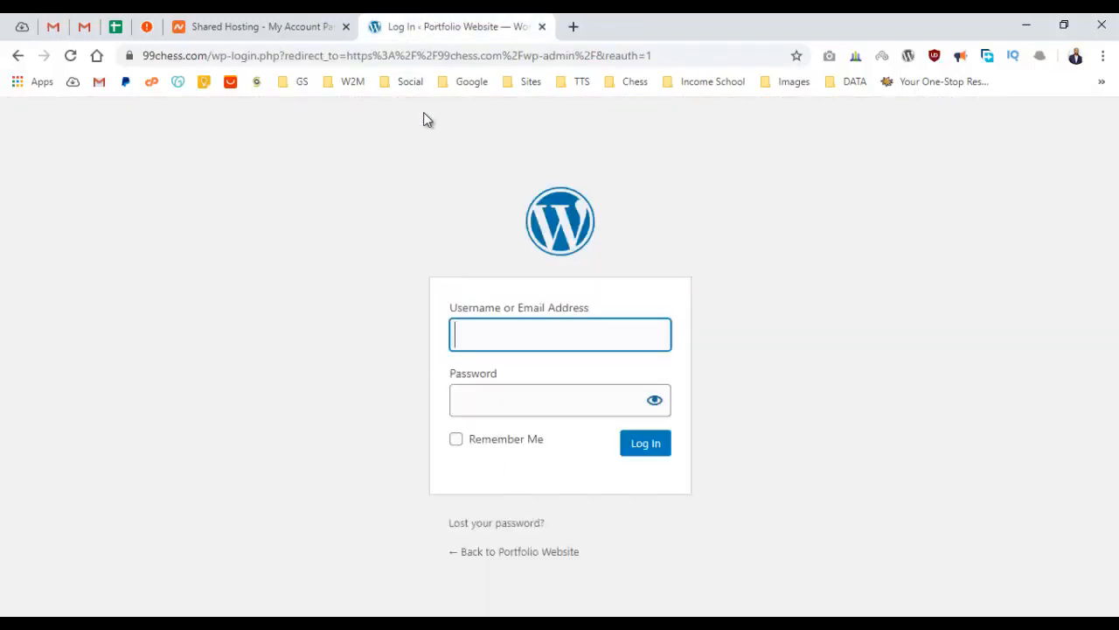
Log in with the pasted admin username and the account password.
{"action": "key", "text": "ctrl+v"}
{"action": "left_click", "coordinate": [503, 403]}
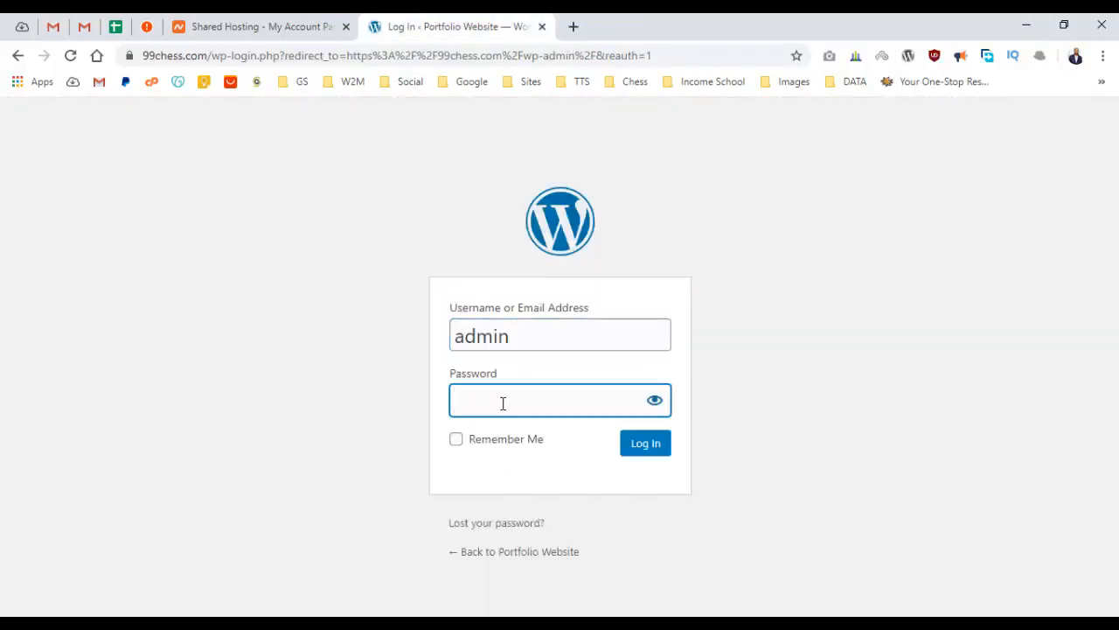
{"action": "type", "text": "••••••"}
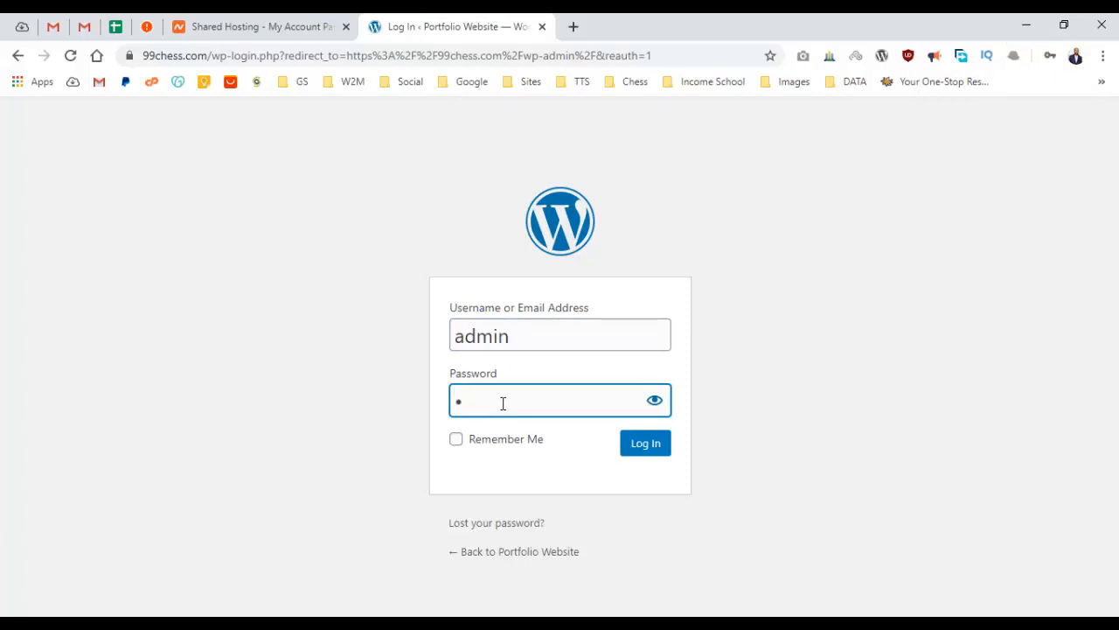
{"action": "type", "text": "•••••••"}
{"action": "key", "text": "Return"}
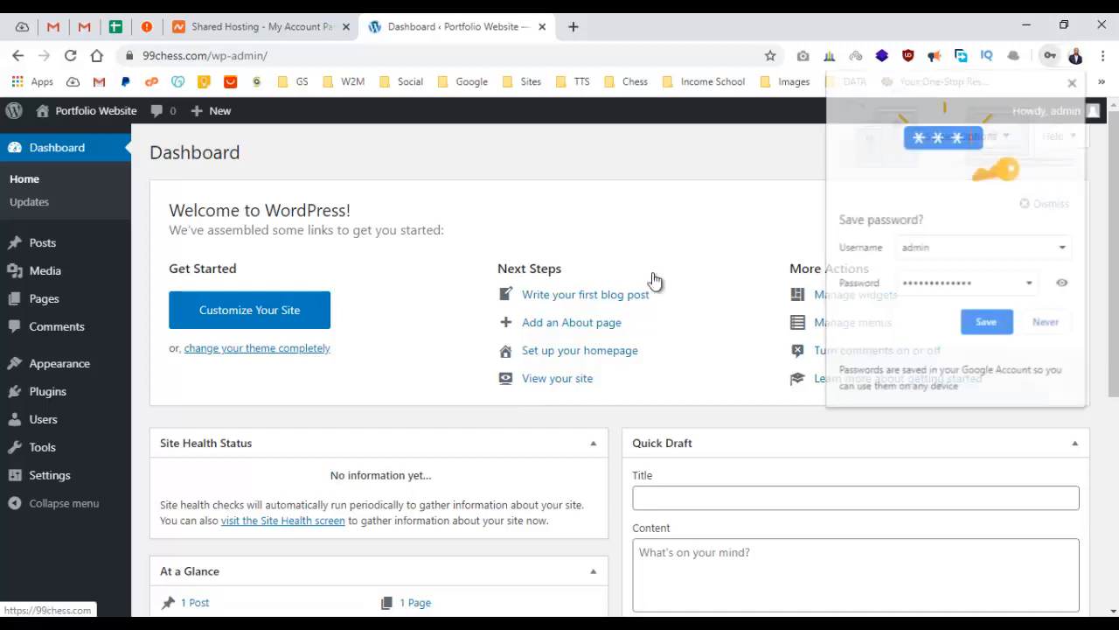
Close Chrome's Save password bubble over the Dashboard.
{"action": "left_click", "coordinate": [1073, 81]}
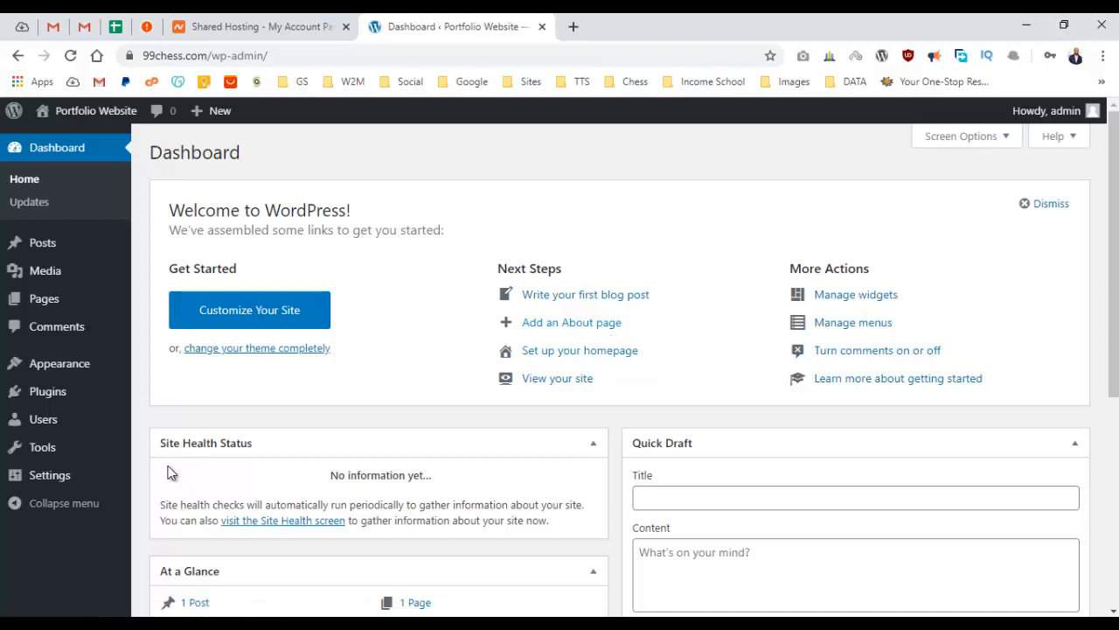
In General Settings, change the Site Title to the owner's name followed by 'Resume'.
{"action": "left_click", "coordinate": [77, 486]}
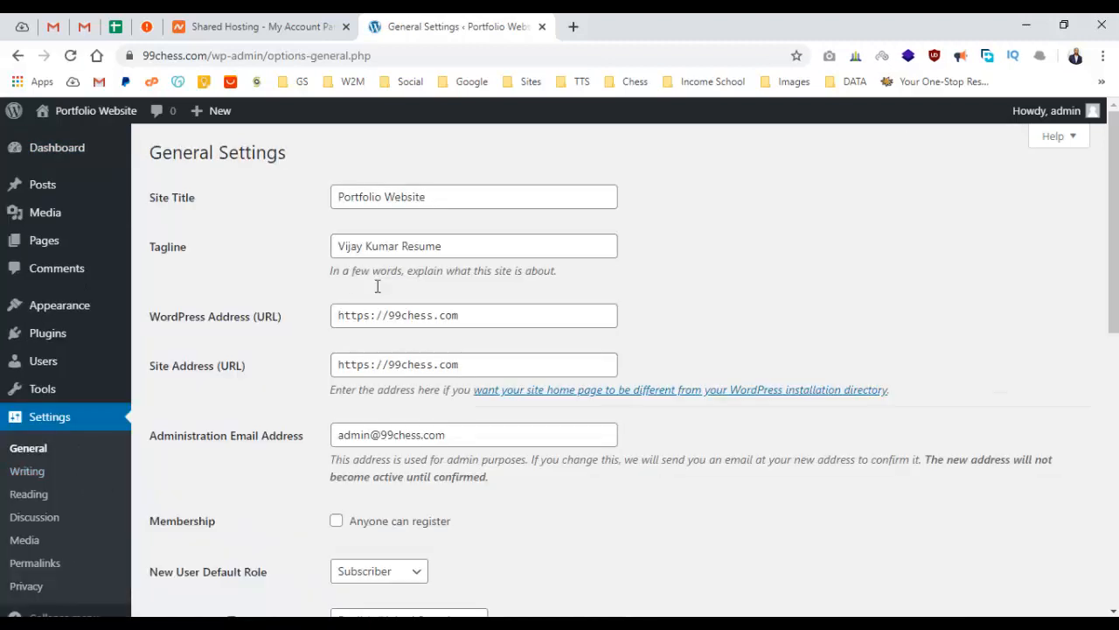
{"action": "triple_click", "coordinate": [459, 202]}
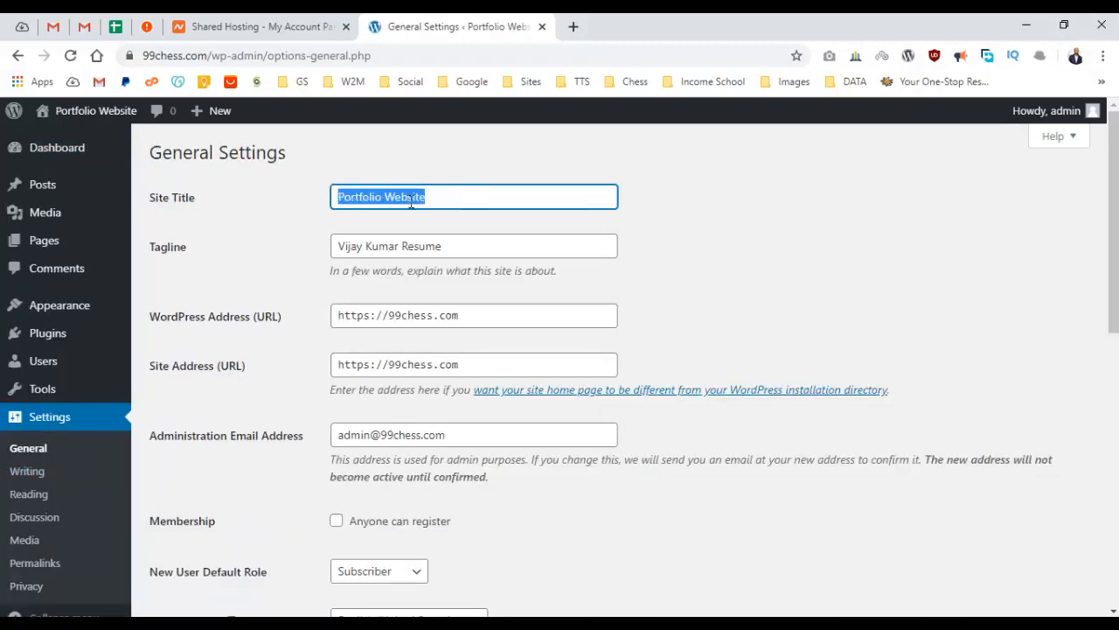
{"action": "left_click_drag", "start_coordinate": [146, 194], "coordinate": [197, 198]}
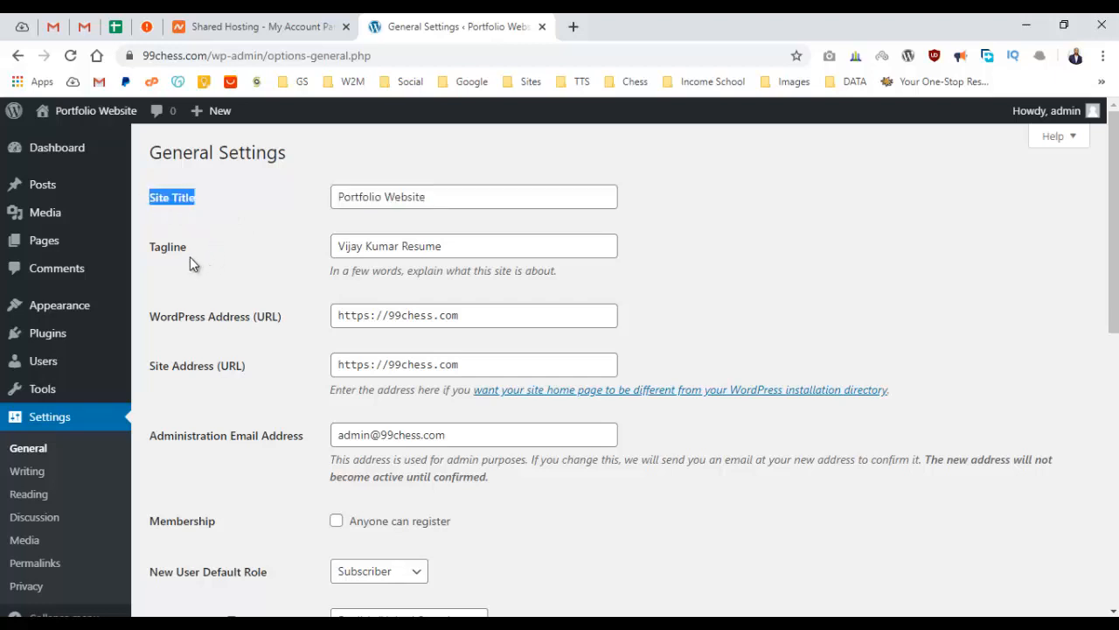
{"action": "triple_click", "coordinate": [494, 194]}
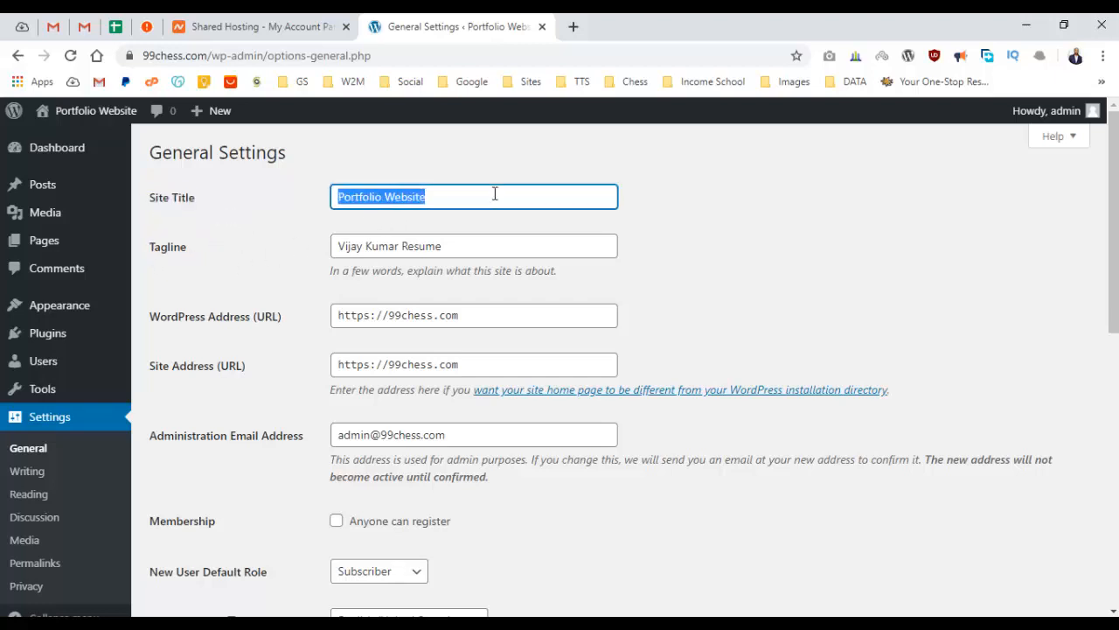
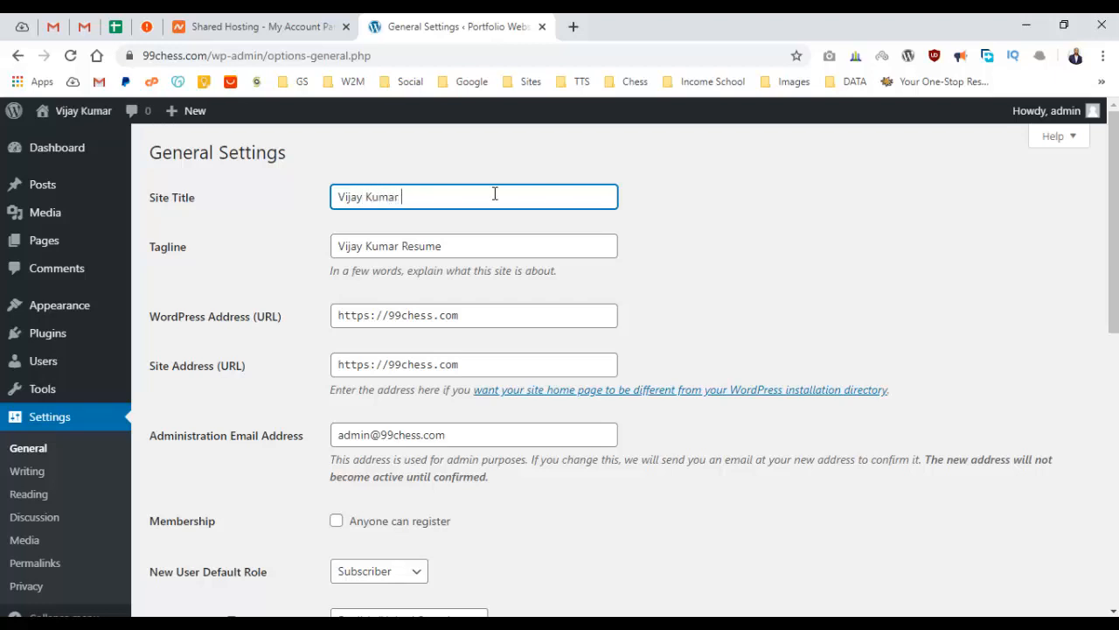
{"action": "type", "text": "Resume"}
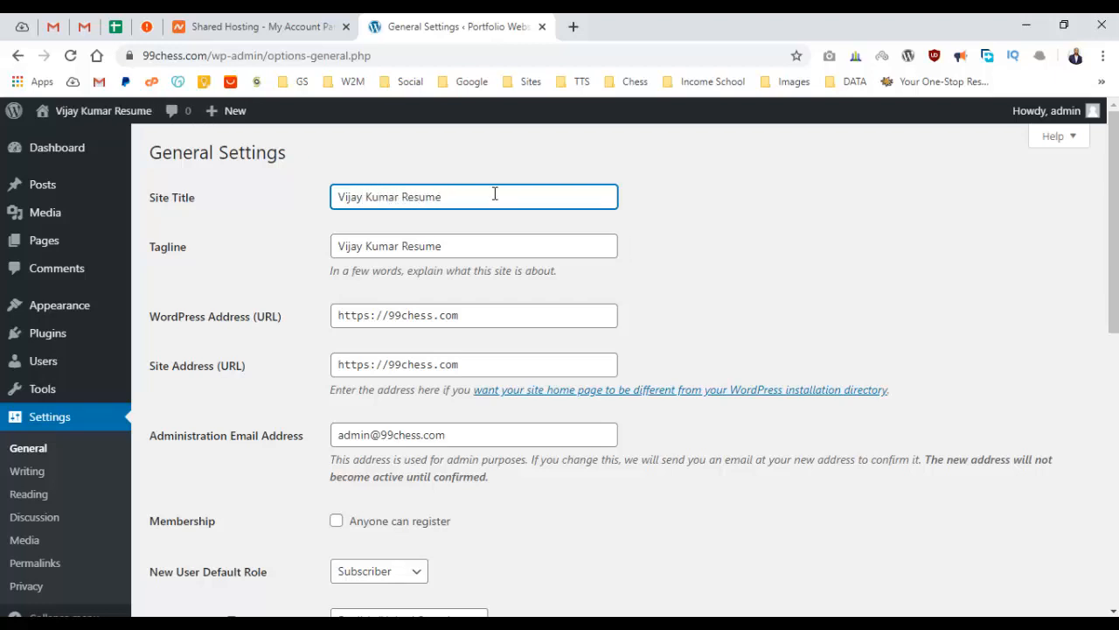
Set the tagline to 'YouTuber', save the settings, and open the live site in a new tab.
{"action": "key", "text": "Tab"}
{"action": "key", "text": "BackSpace"}
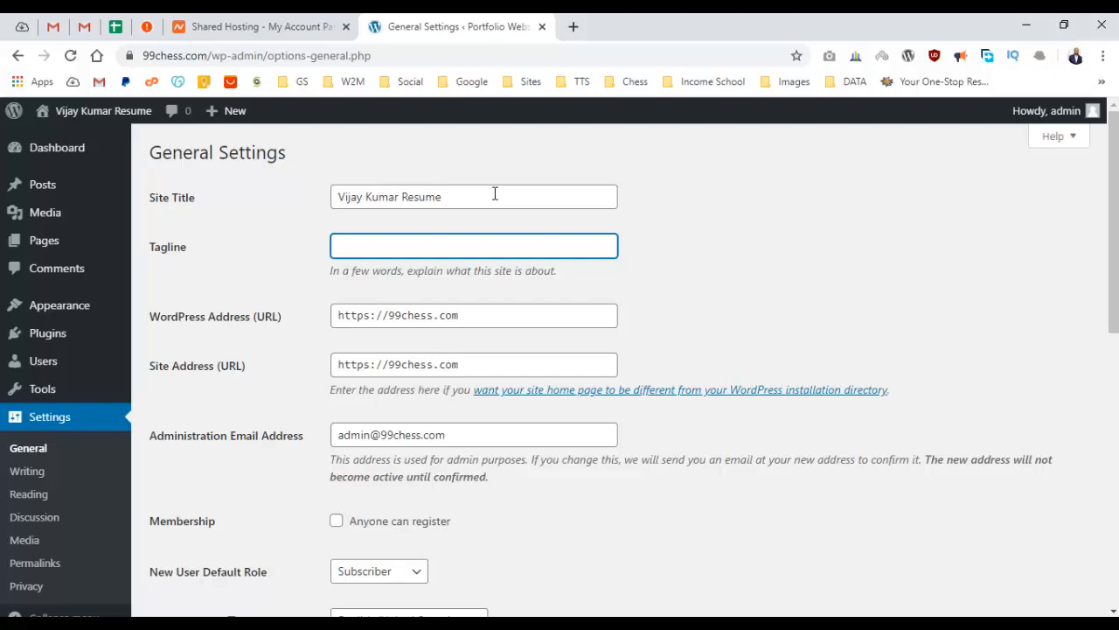
{"action": "type", "text": "YouTuber"}
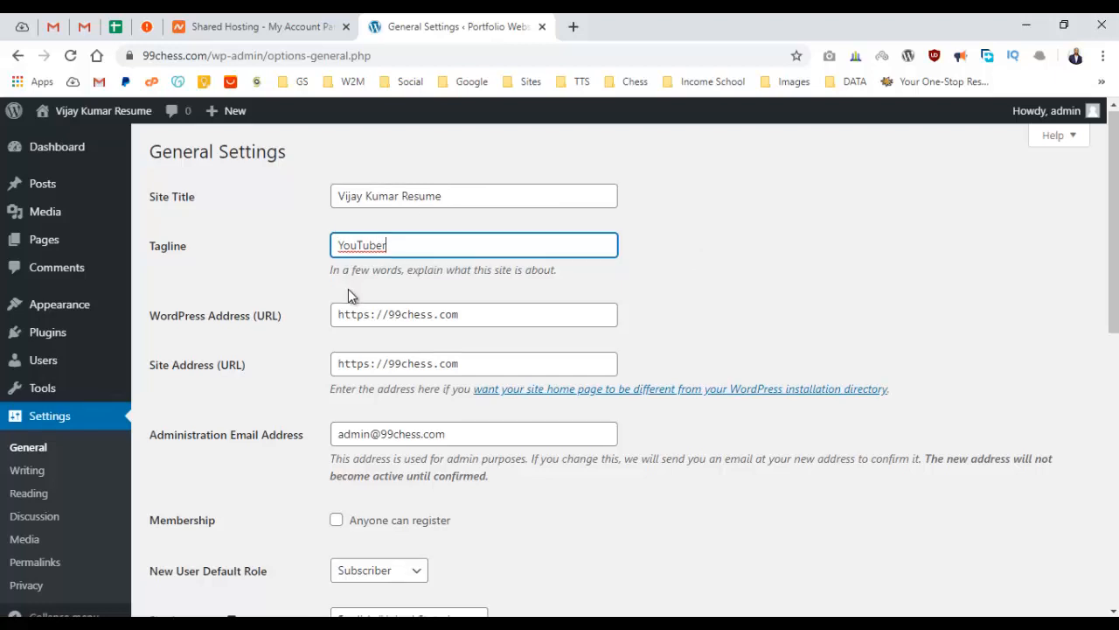
{"action": "scroll", "coordinate": [348, 289], "scroll_direction": "down", "scroll_amount": 7}
{"action": "left_click", "coordinate": [187, 538]}
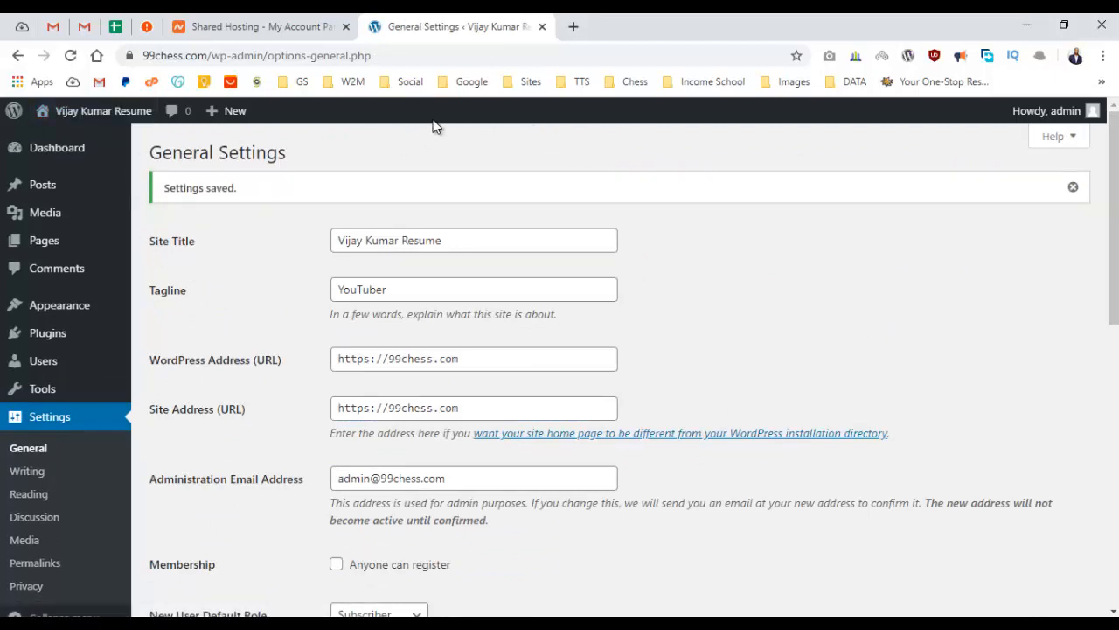
{"action": "right_click", "coordinate": [91, 115]}
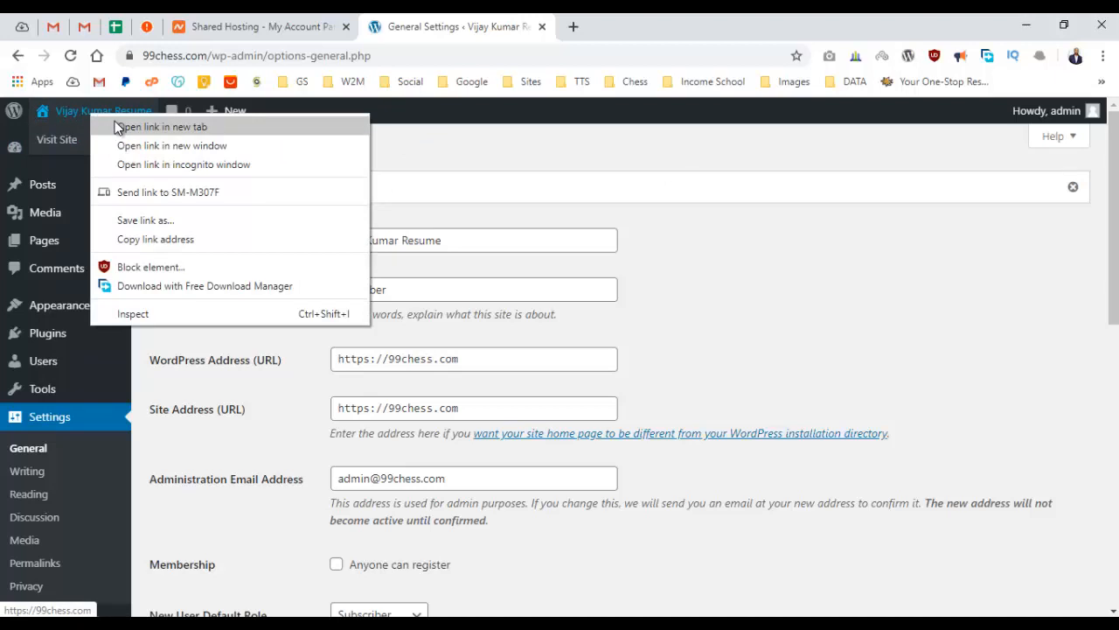
{"action": "left_click", "coordinate": [123, 127]}
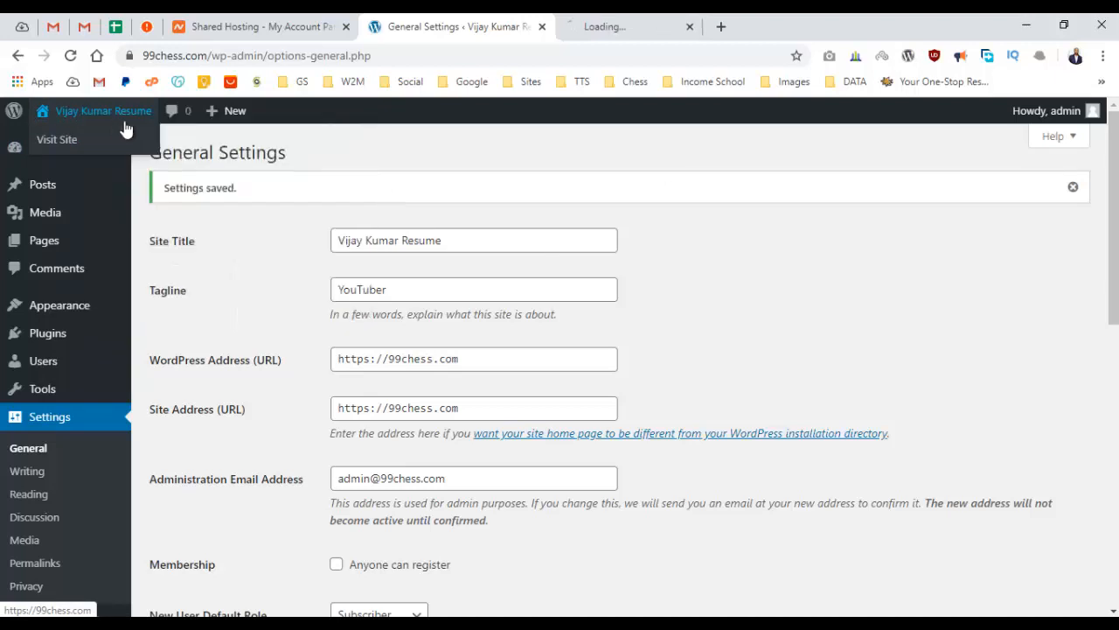
Confirm the live site shows the new name-plus-Resume title and 'YouTuber' tagline, then return to General Settings.
{"action": "left_click", "coordinate": [659, 24]}
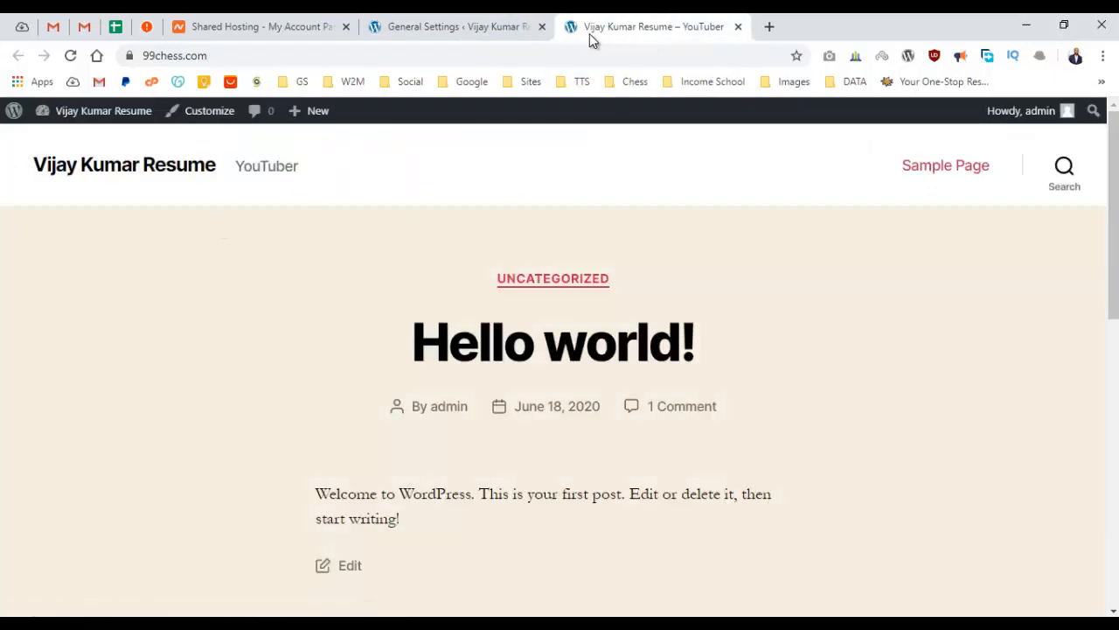
{"action": "left_click_drag", "start_coordinate": [27, 166], "coordinate": [188, 171]}
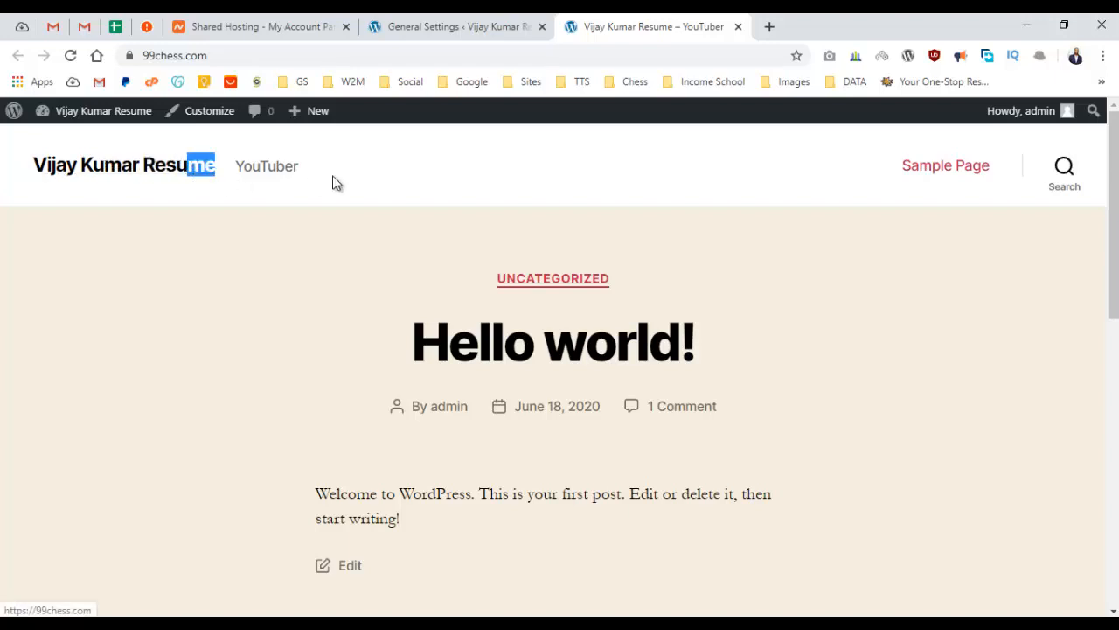
{"action": "left_click", "coordinate": [333, 176]}
{"action": "left_click_drag", "start_coordinate": [302, 168], "coordinate": [234, 166]}
{"action": "left_click", "coordinate": [332, 172]}
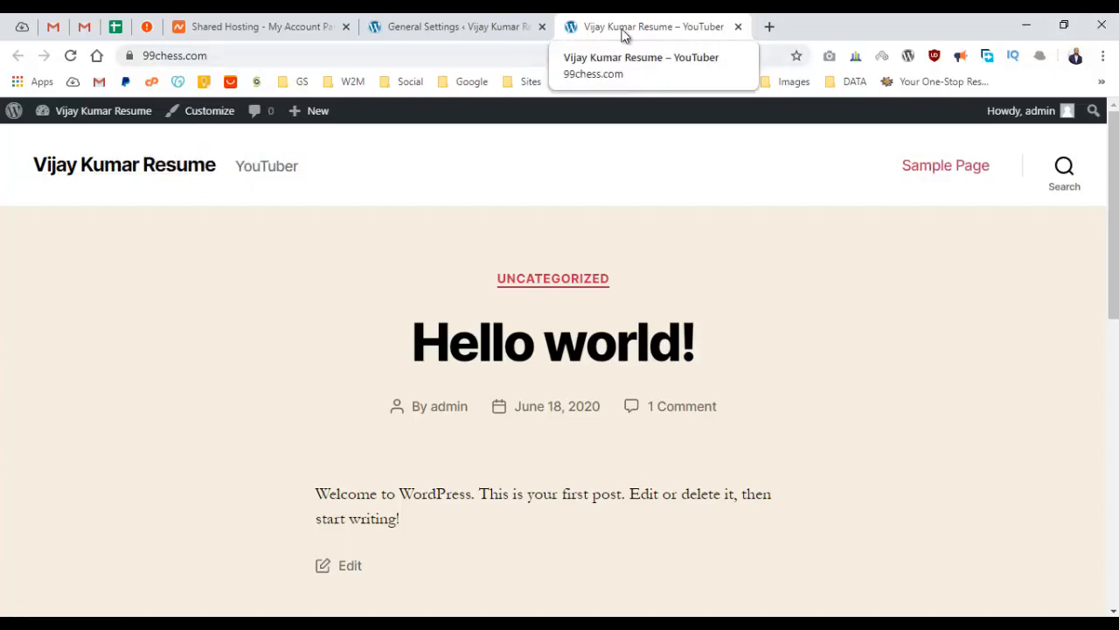
{"action": "left_click", "coordinate": [479, 21]}
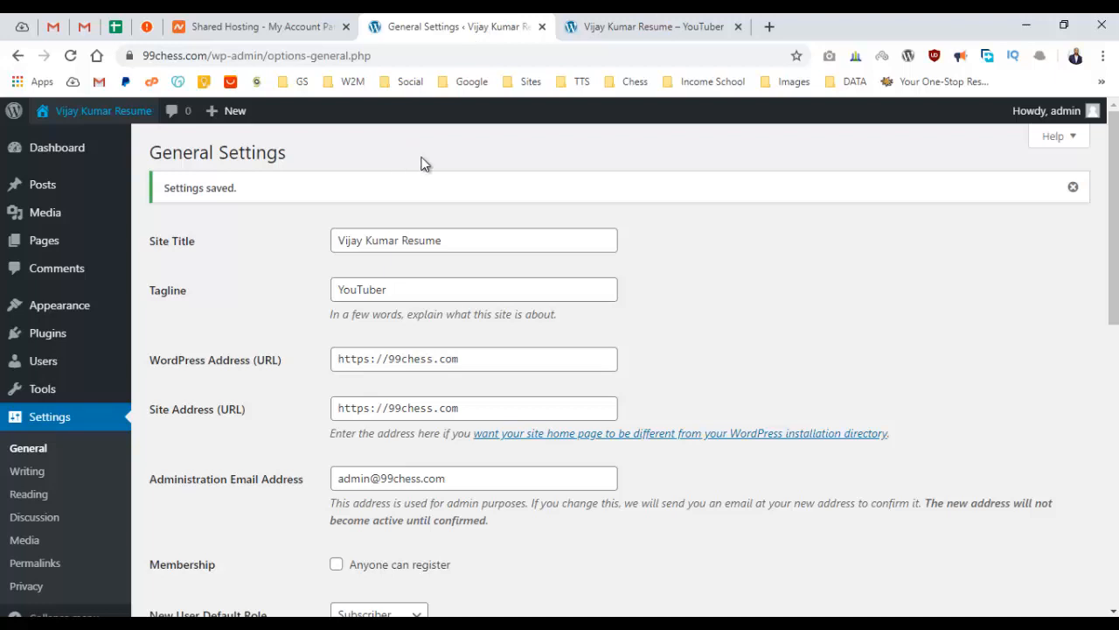
{"action": "left_click", "coordinate": [608, 19]}
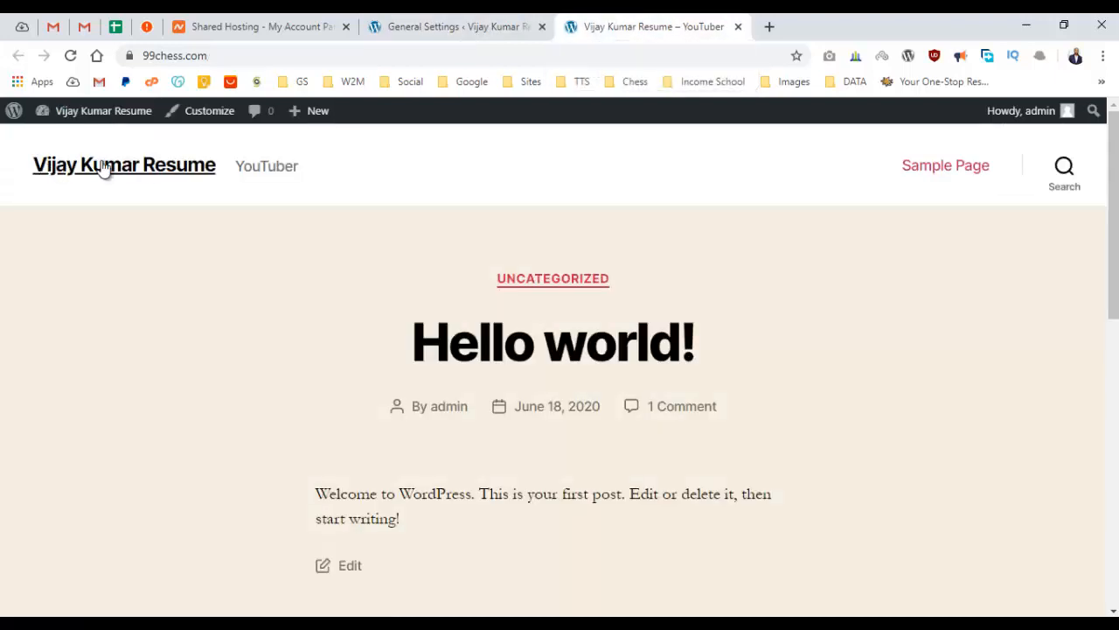
{"action": "scroll", "coordinate": [787, 414], "scroll_direction": "down", "scroll_amount": 1}
{"action": "scroll", "coordinate": [777, 399], "scroll_direction": "down", "scroll_amount": 15}
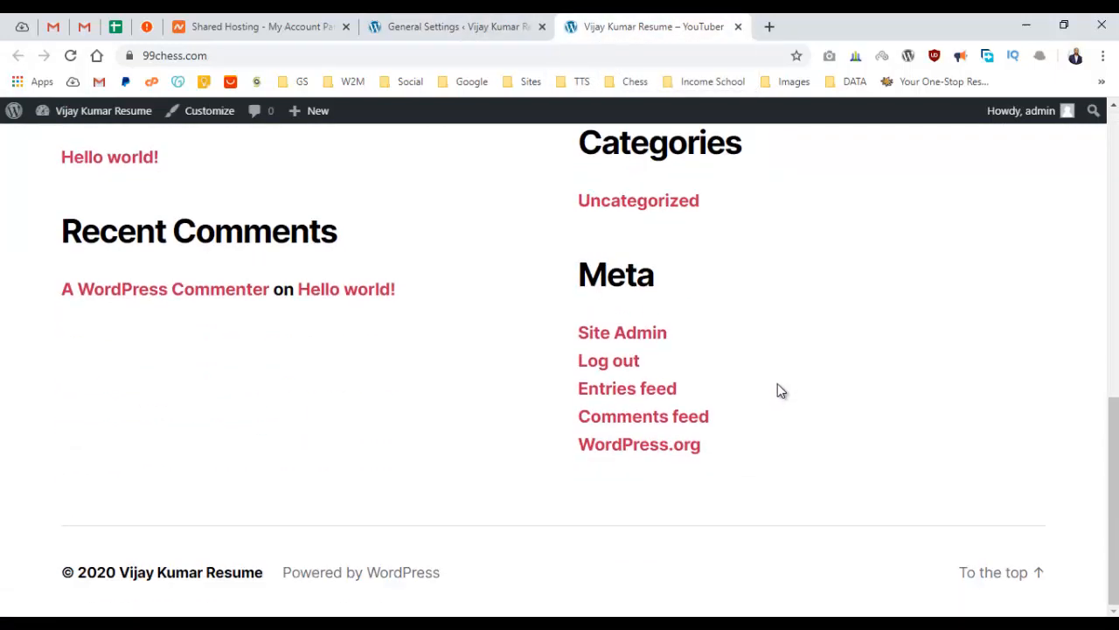
{"action": "scroll", "coordinate": [778, 383], "scroll_direction": "up", "scroll_amount": 20}
{"action": "left_click", "coordinate": [459, 28]}
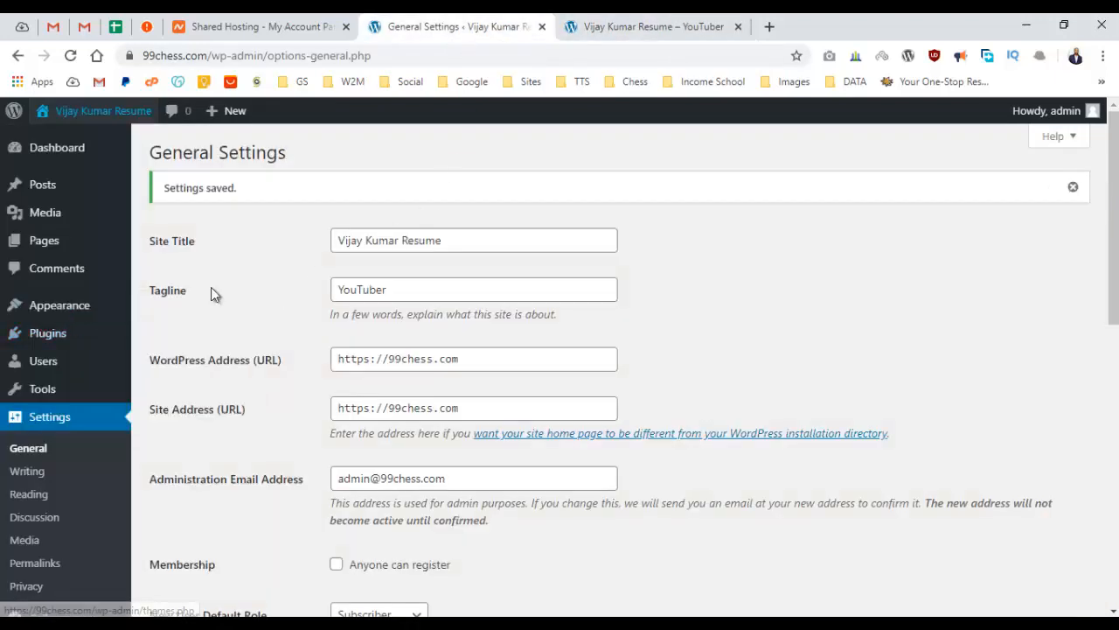
Search Add Themes for 'oceanwp' and install the OceanWP theme.
{"action": "left_click", "coordinate": [92, 313]}
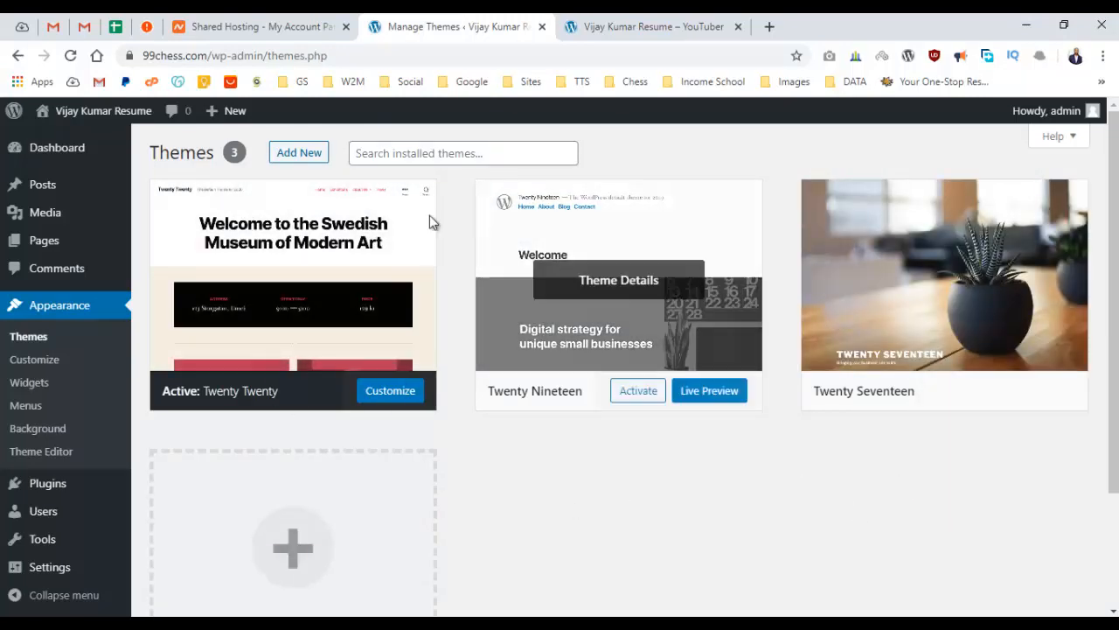
{"action": "left_click", "coordinate": [298, 162]}
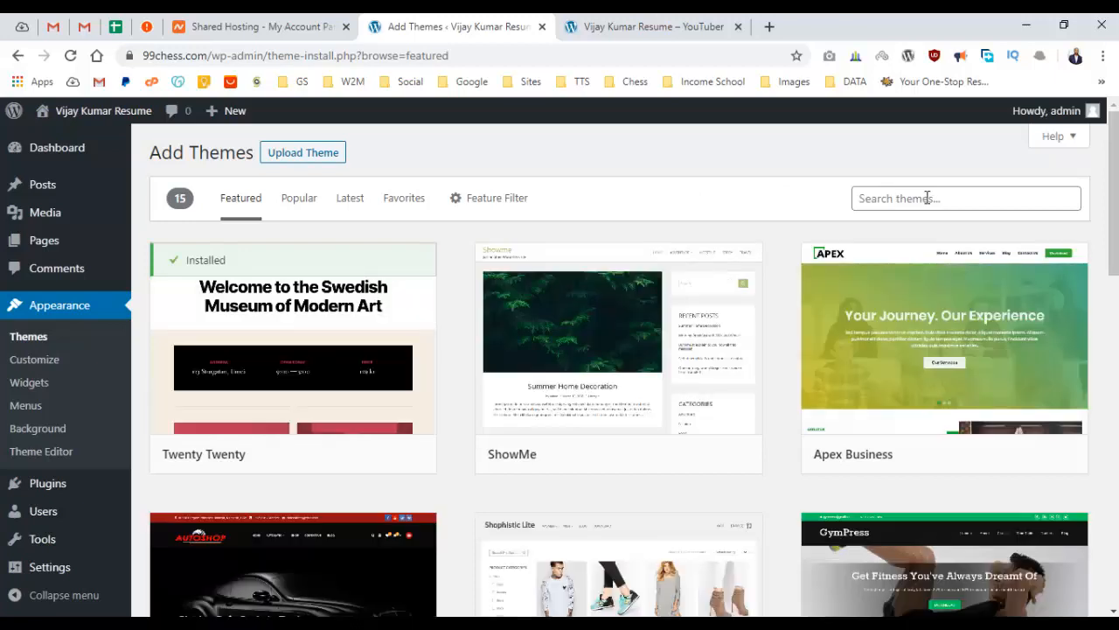
{"action": "left_click", "coordinate": [927, 198]}
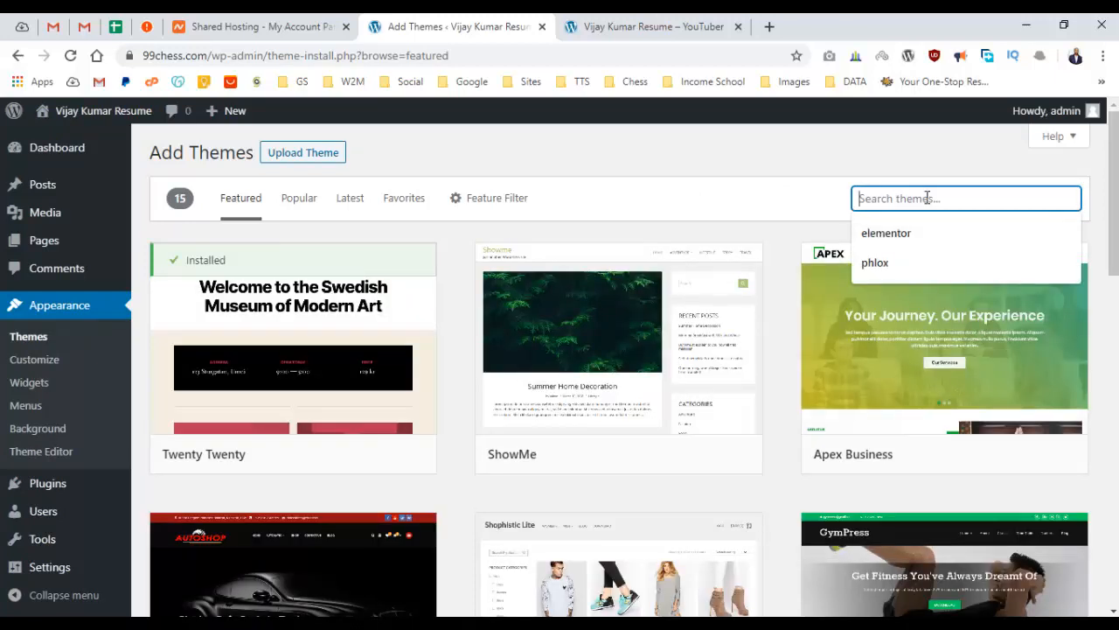
{"action": "type", "text": "oceanwp"}
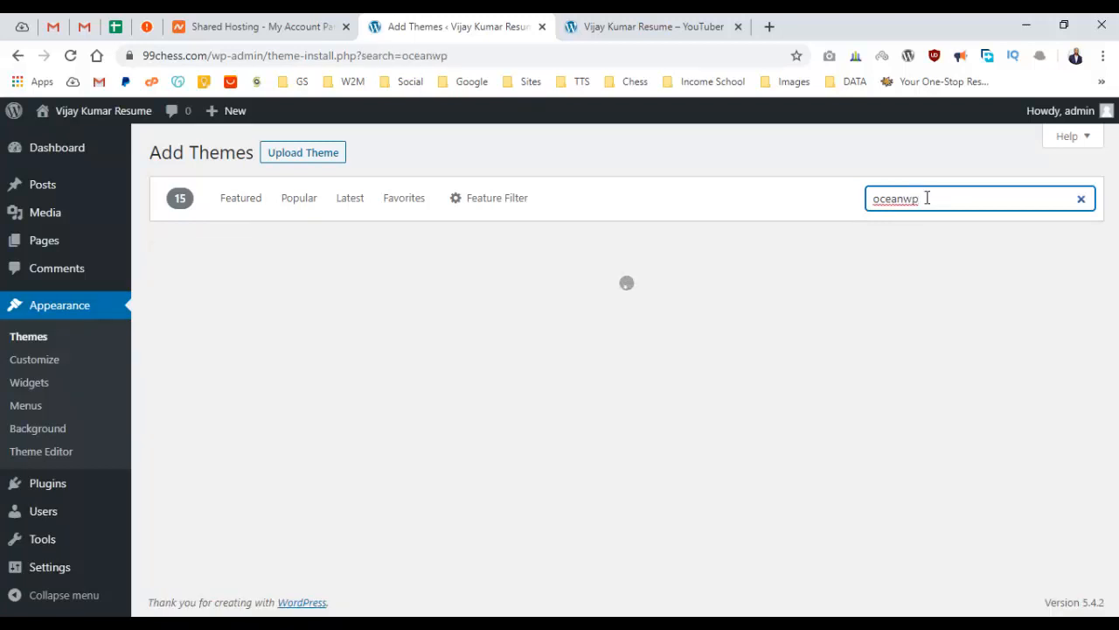
{"action": "mouse_move", "coordinate": [307, 348]}
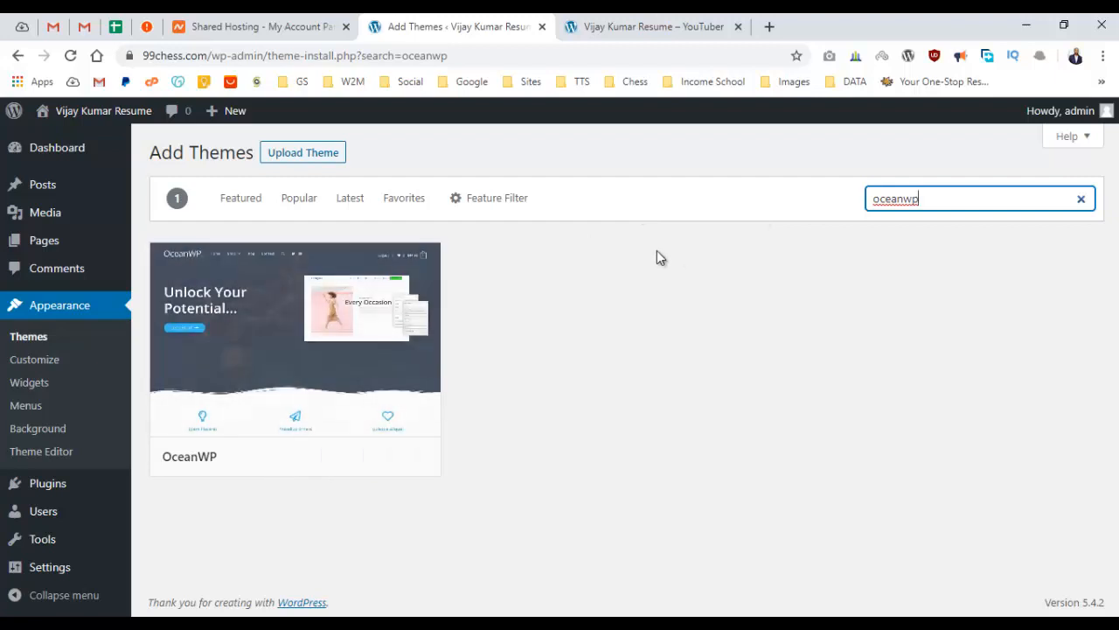
{"action": "left_click_drag", "start_coordinate": [917, 200], "coordinate": [867, 206]}
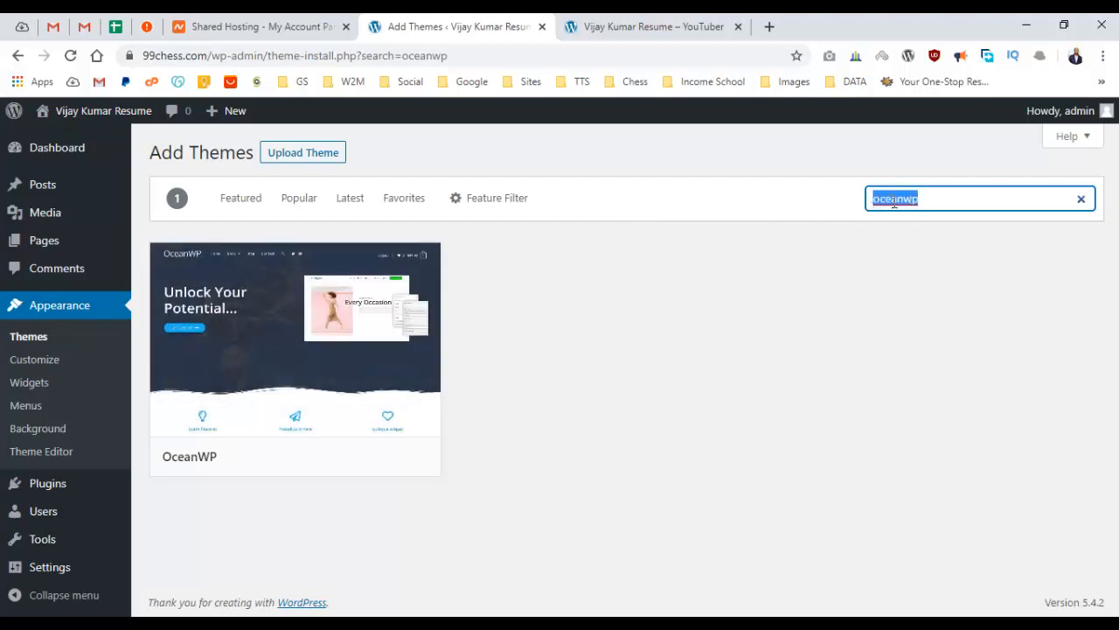
{"action": "left_click", "coordinate": [641, 207]}
{"action": "mouse_move", "coordinate": [230, 349]}
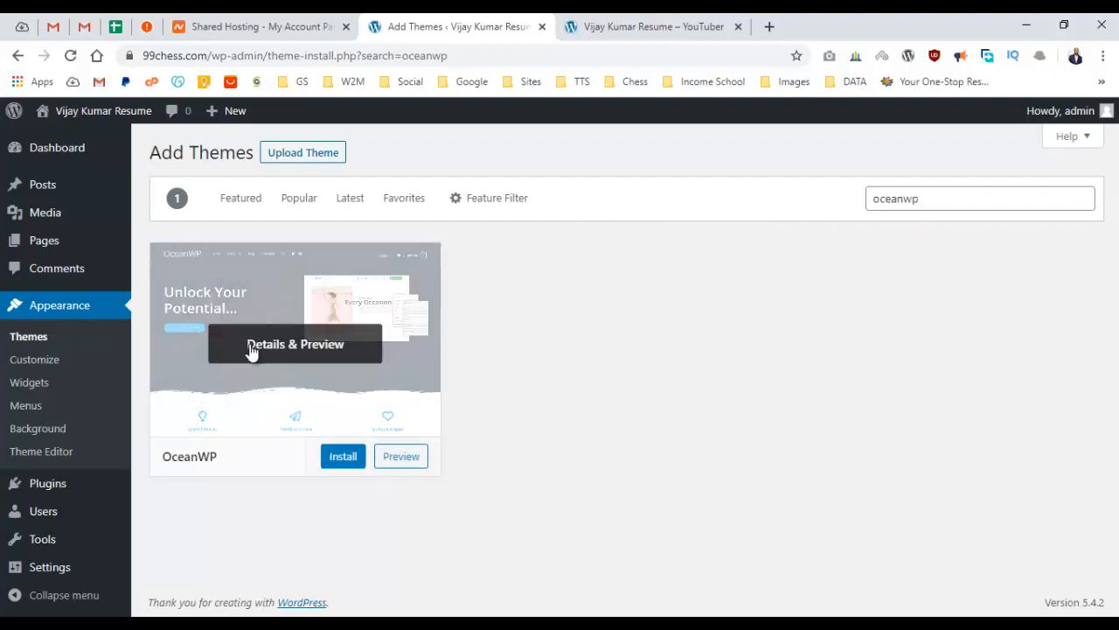
{"action": "left_click", "coordinate": [341, 460]}
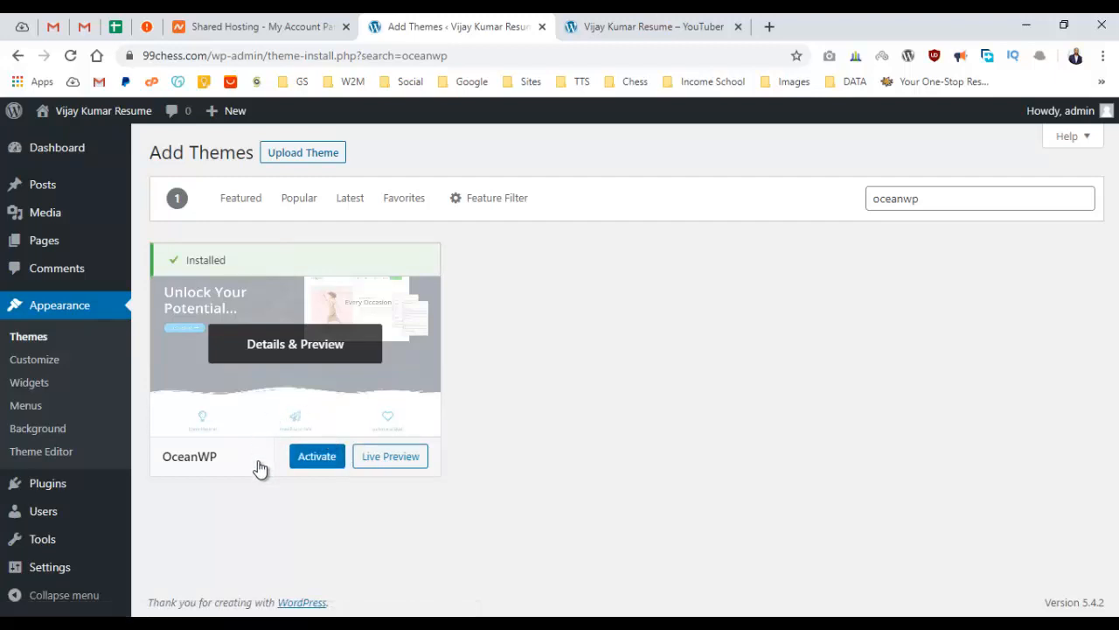
Activate OceanWP and reload the live site to see its sidebar layout, then return to Themes.
{"action": "left_click", "coordinate": [316, 468]}
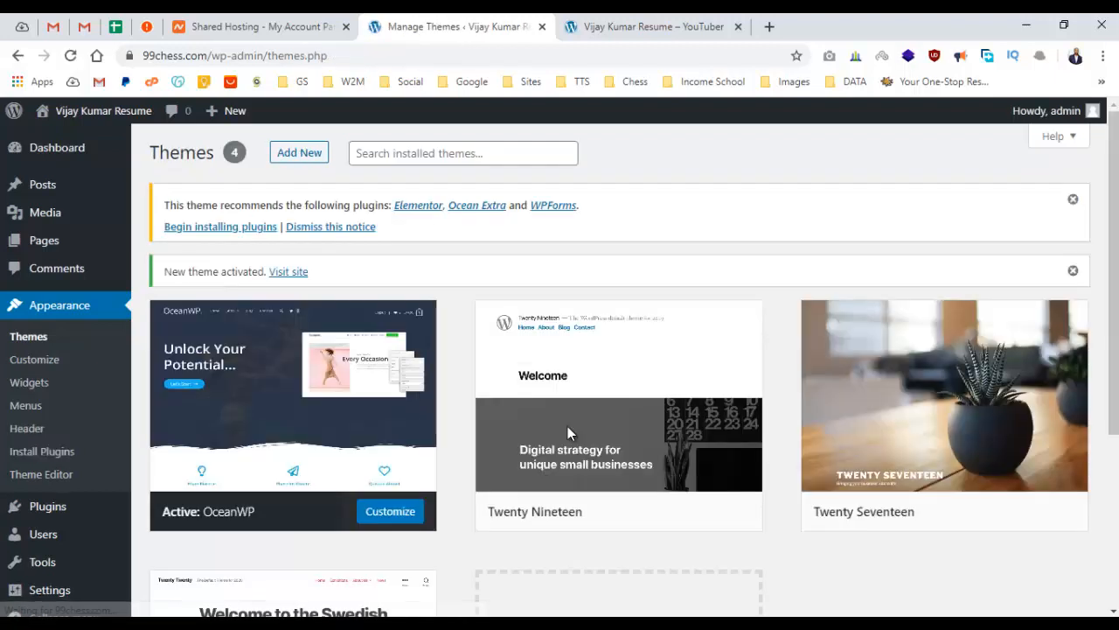
{"action": "left_click", "coordinate": [638, 24]}
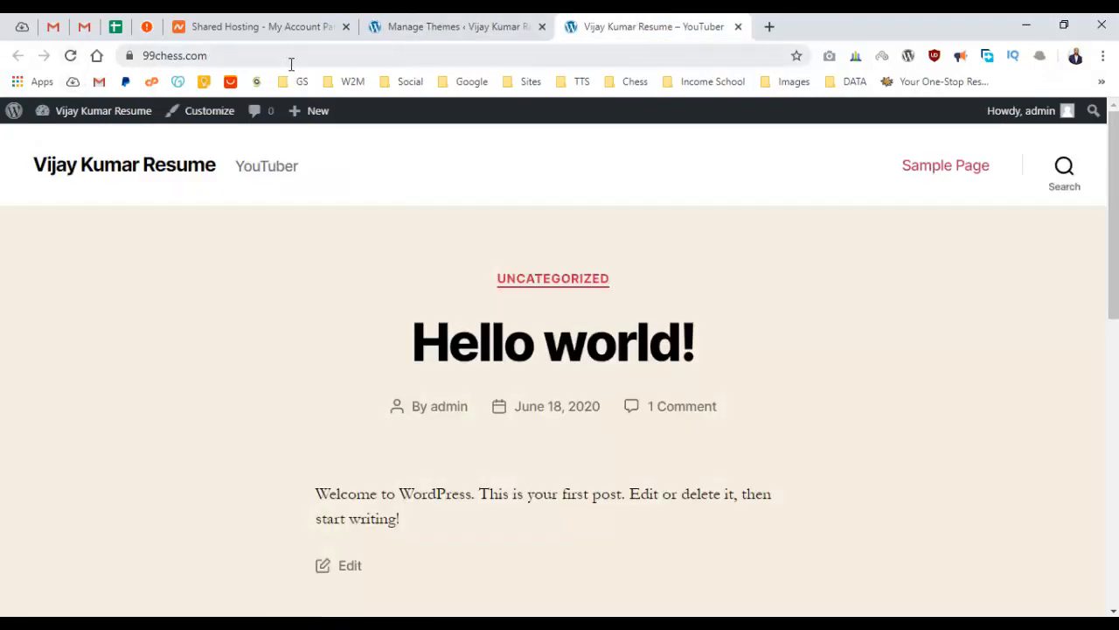
{"action": "left_click", "coordinate": [70, 55]}
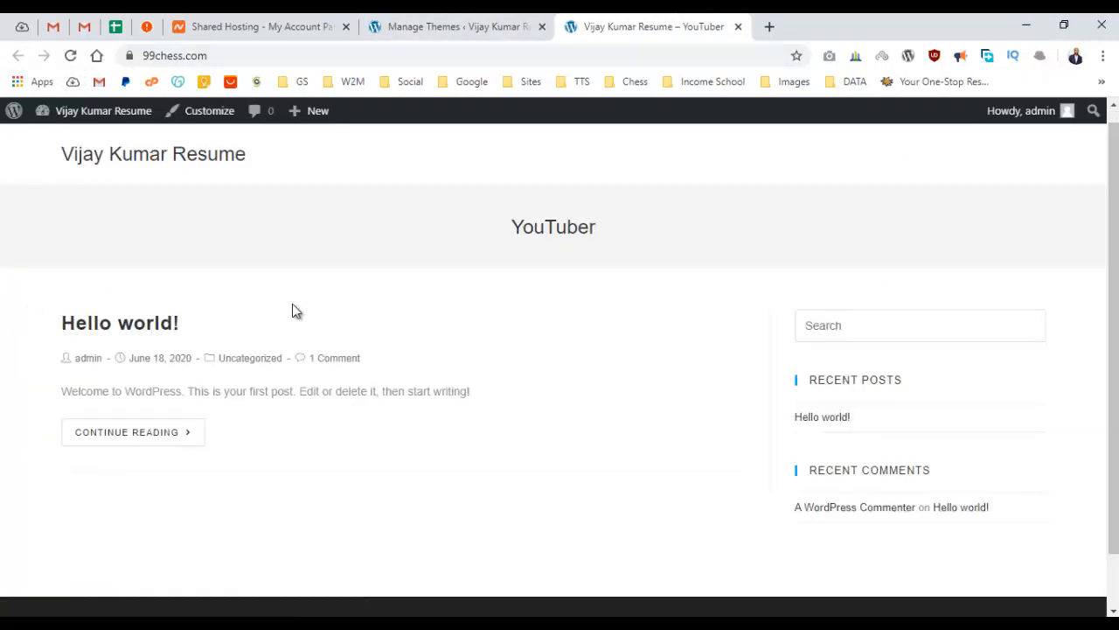
{"action": "scroll", "coordinate": [381, 236], "scroll_direction": "up", "scroll_amount": 1}
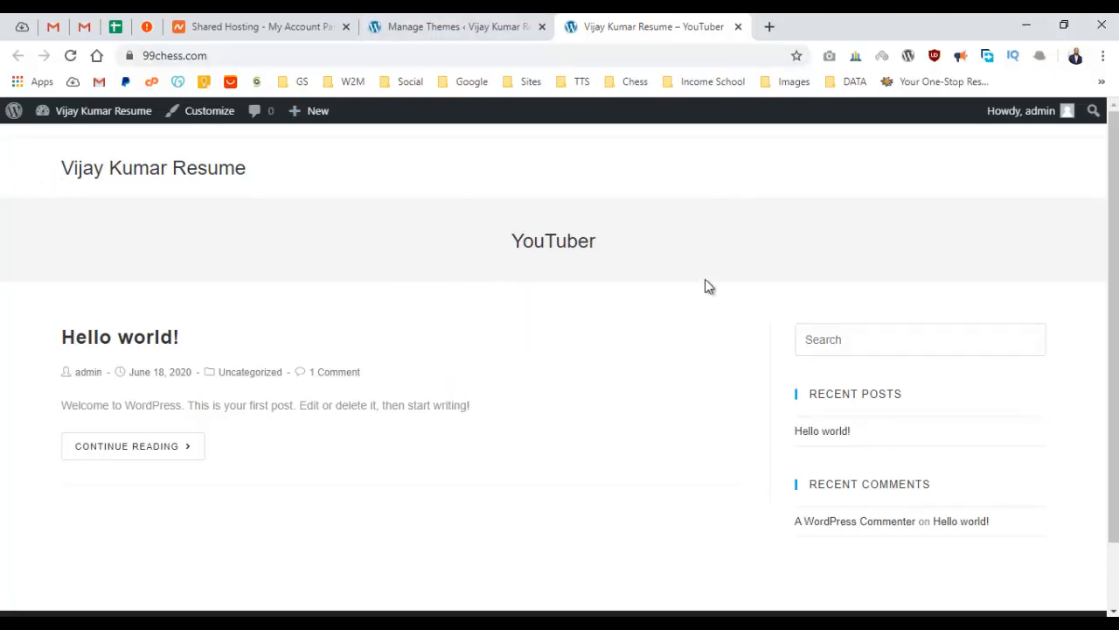
{"action": "left_click", "coordinate": [488, 19]}
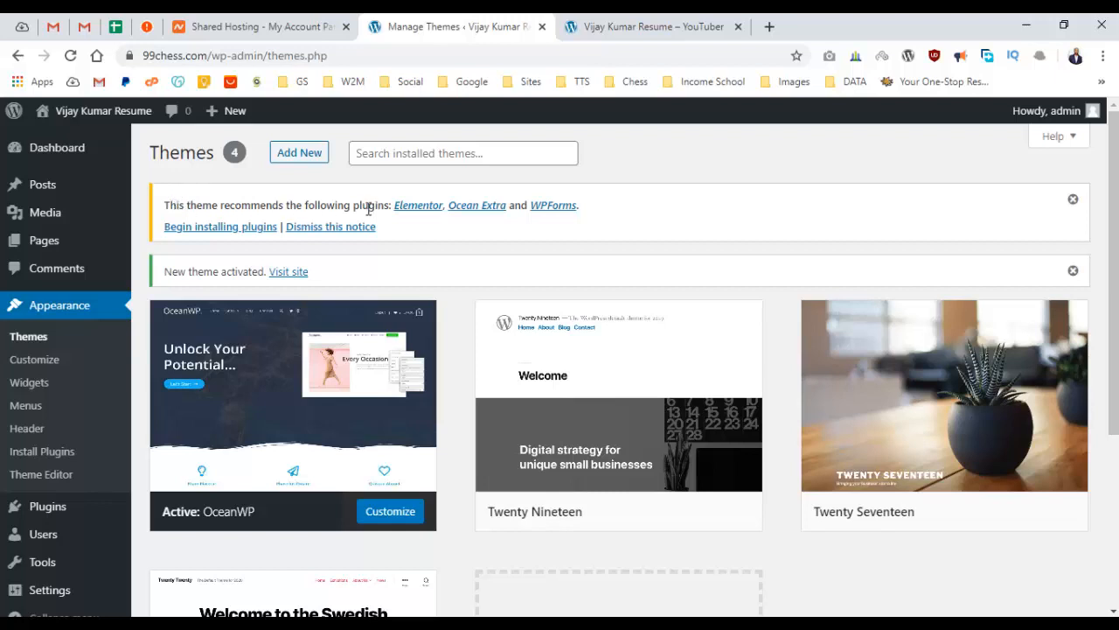
Bulk-install and activate the recommended Elementor, Ocean Extra and WPForms plugins.
{"action": "left_click", "coordinate": [230, 230]}
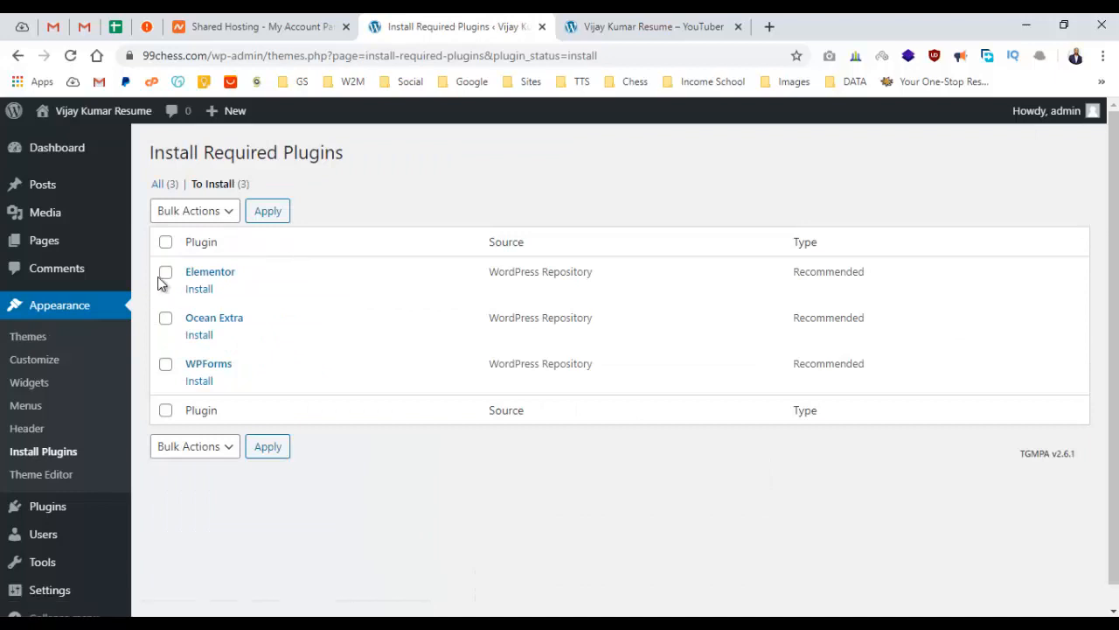
{"action": "left_click", "coordinate": [164, 243]}
{"action": "left_click", "coordinate": [222, 216]}
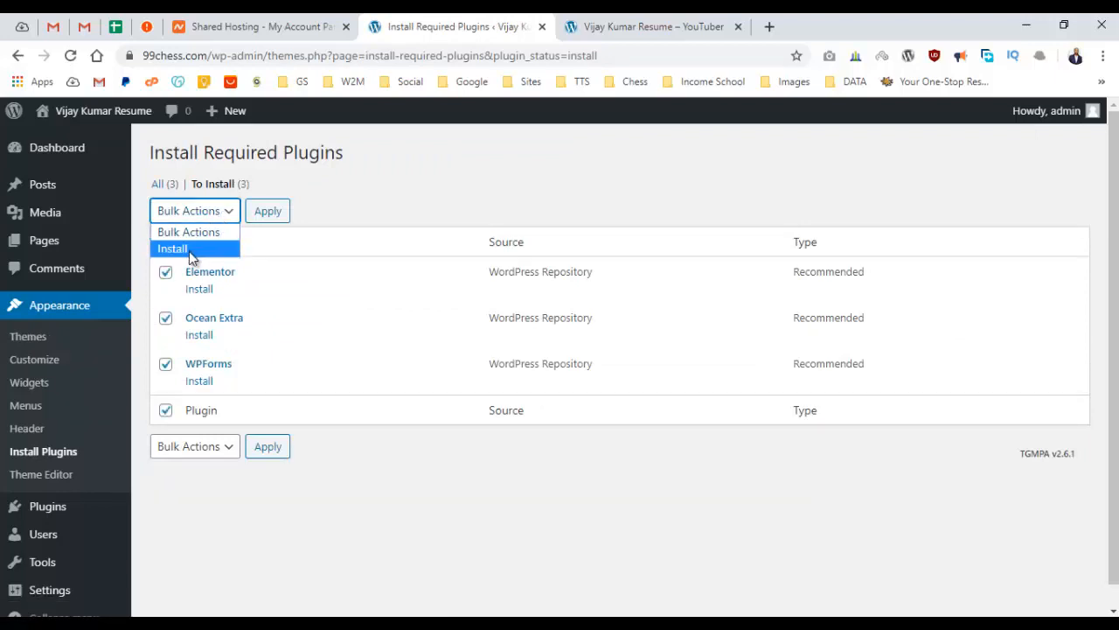
{"action": "left_click", "coordinate": [192, 250]}
{"action": "left_click", "coordinate": [268, 214]}
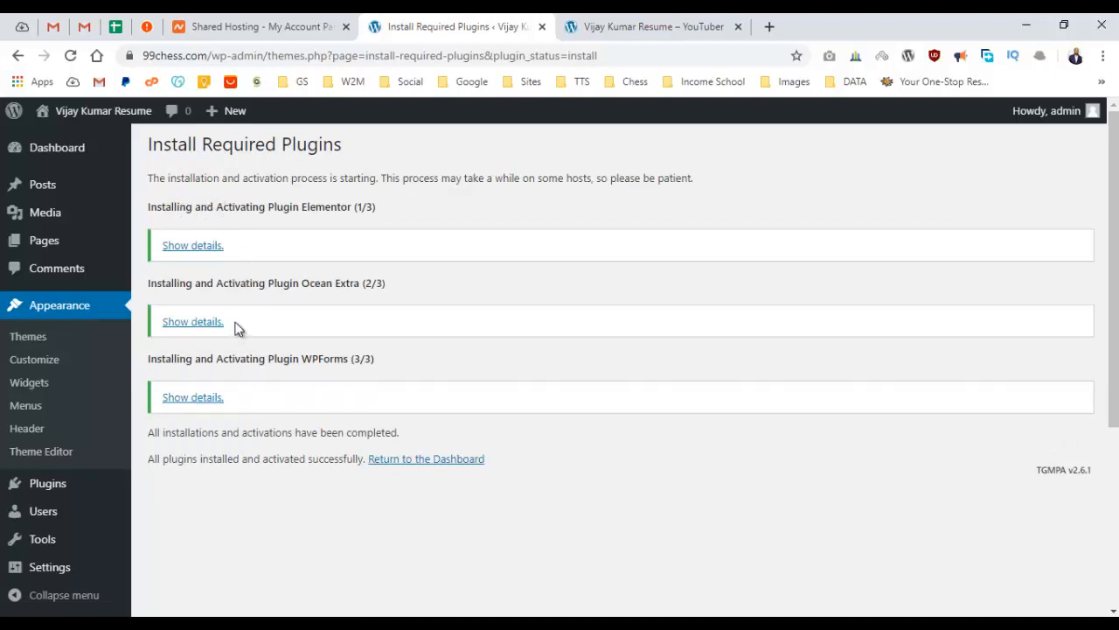
{"action": "left_click", "coordinate": [52, 155]}
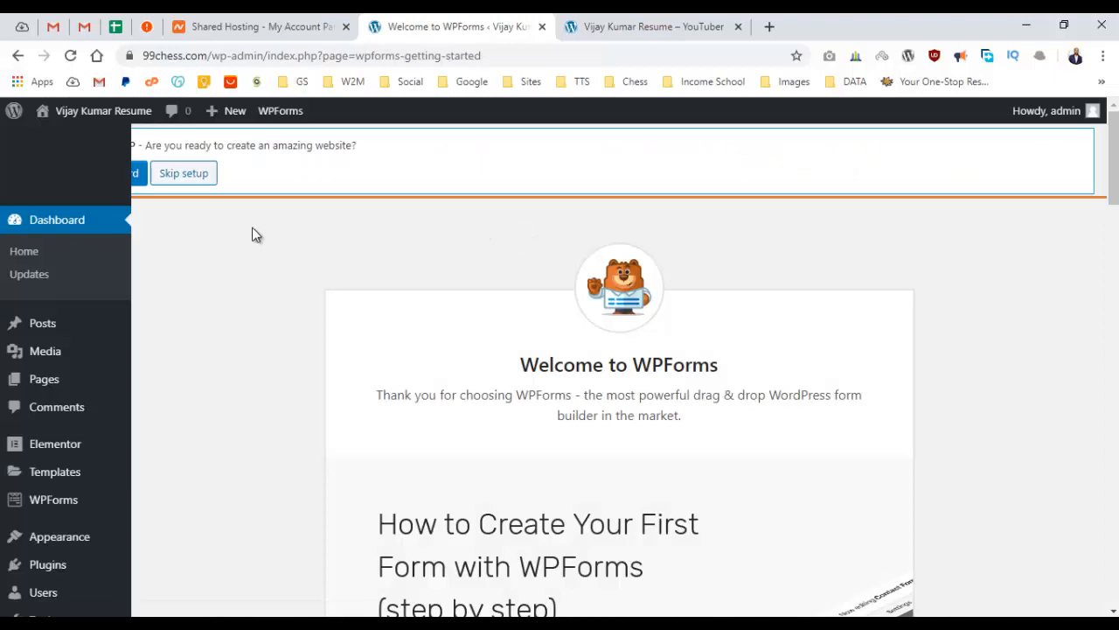
Scroll through the WPForms welcome page, then go to the Installed Plugins list.
{"action": "scroll", "coordinate": [254, 229], "scroll_direction": "down", "scroll_amount": 3}
{"action": "scroll", "coordinate": [269, 222], "scroll_direction": "up", "scroll_amount": 2}
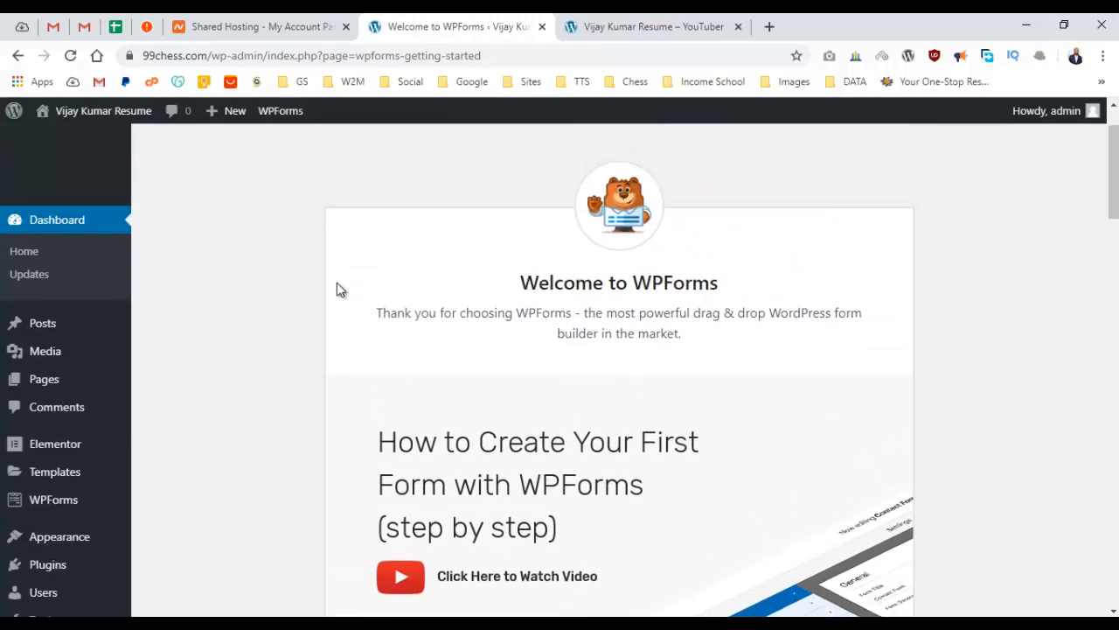
{"action": "scroll", "coordinate": [292, 270], "scroll_direction": "down", "scroll_amount": 3}
{"action": "scroll", "coordinate": [277, 275], "scroll_direction": "up", "scroll_amount": 4}
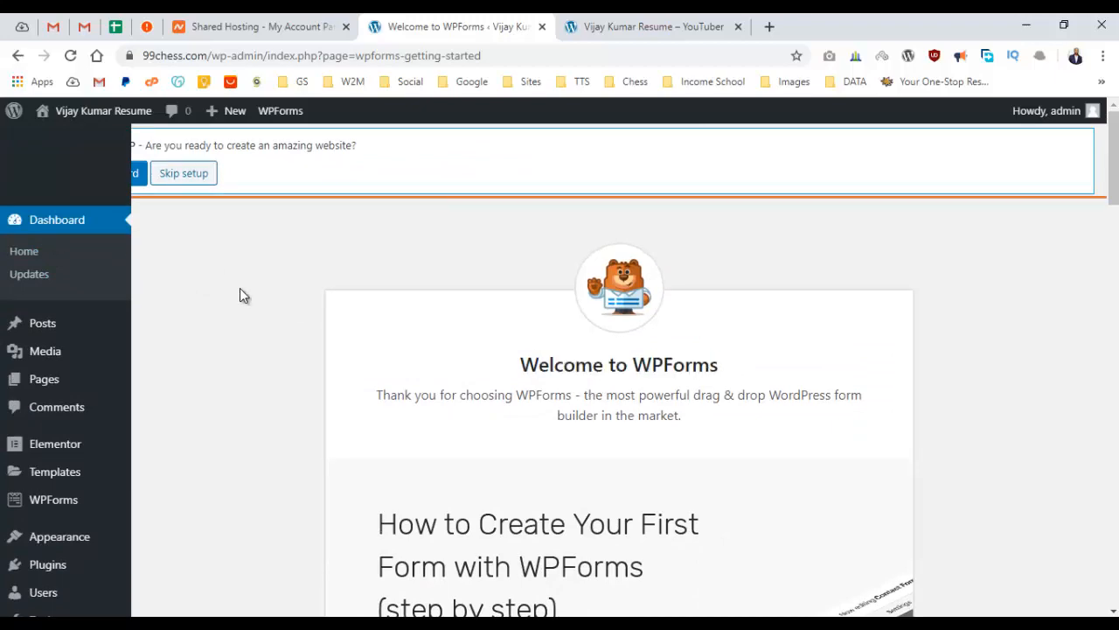
{"action": "scroll", "coordinate": [242, 287], "scroll_direction": "down", "scroll_amount": 6}
{"action": "scroll", "coordinate": [249, 291], "scroll_direction": "up", "scroll_amount": 2}
{"action": "scroll", "coordinate": [236, 295], "scroll_direction": "down", "scroll_amount": 6}
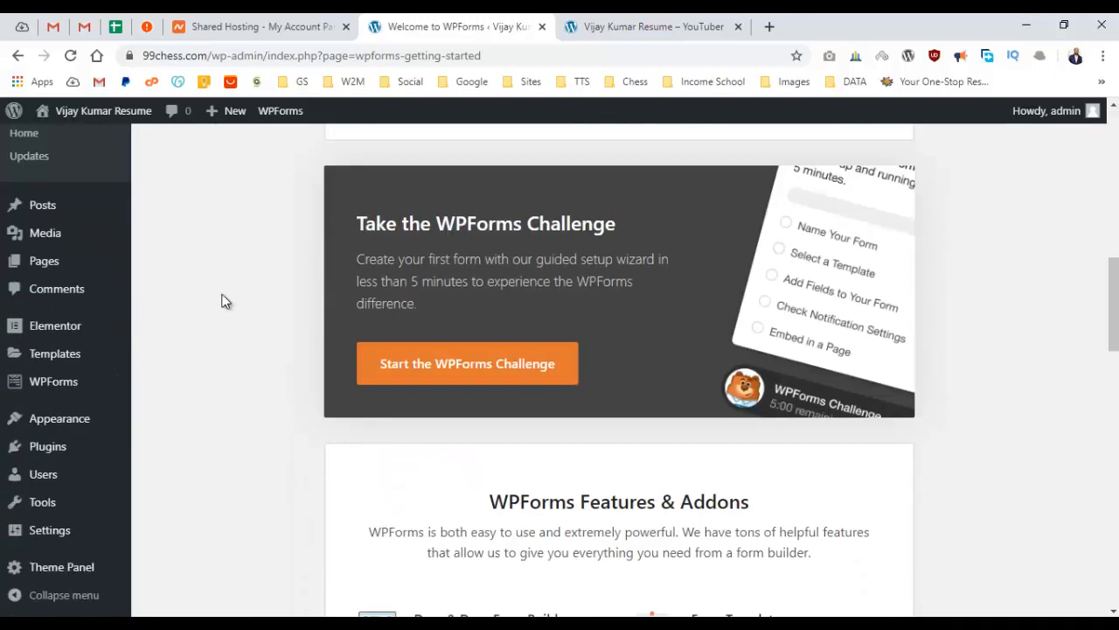
{"action": "scroll", "coordinate": [45, 357], "scroll_direction": "up", "scroll_amount": 2}
{"action": "scroll", "coordinate": [50, 384], "scroll_direction": "up", "scroll_amount": 3}
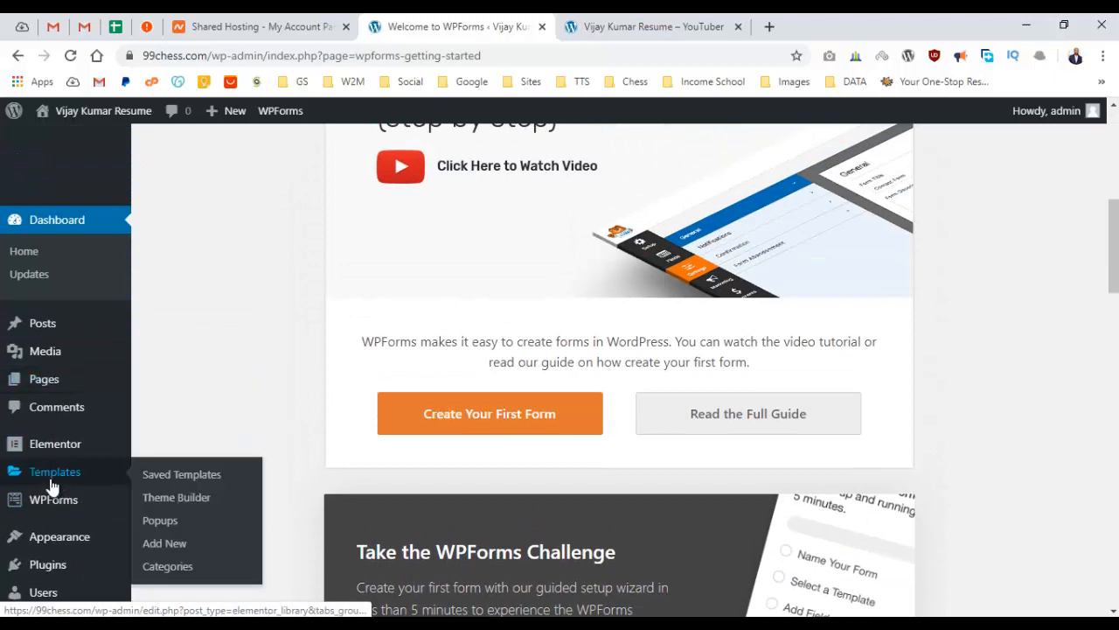
{"action": "mouse_move", "coordinate": [54, 455]}
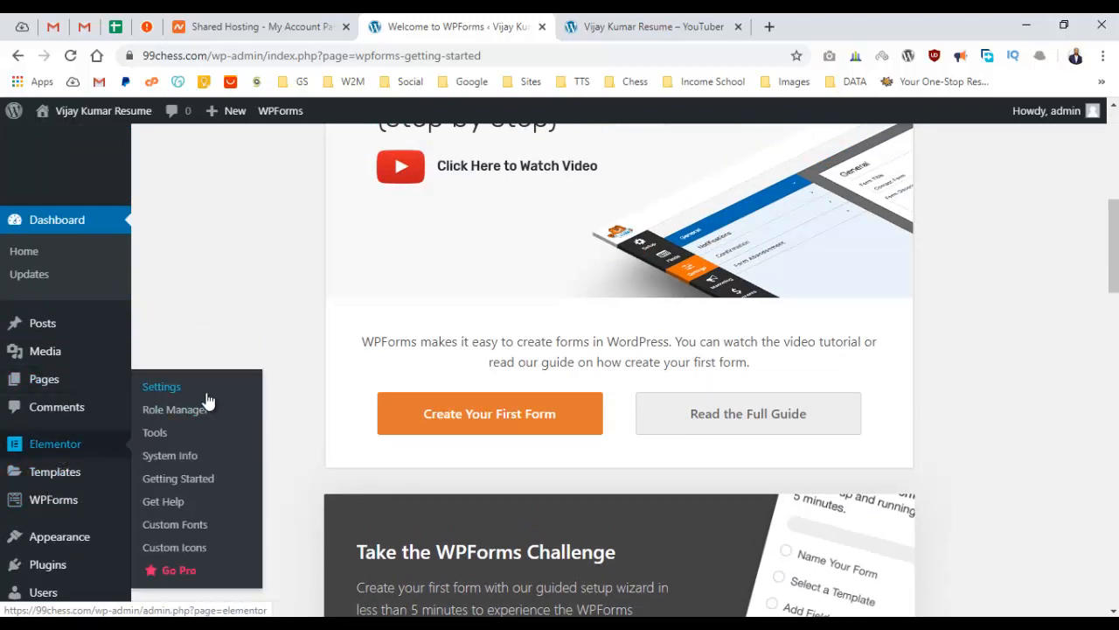
{"action": "scroll", "coordinate": [166, 421], "scroll_direction": "down", "scroll_amount": 2}
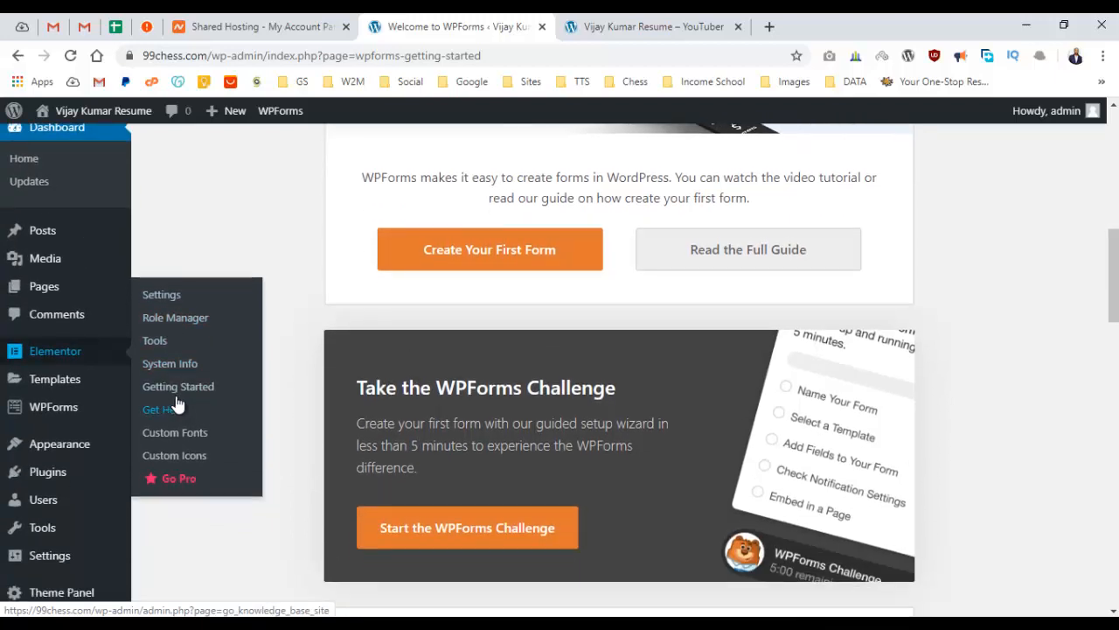
{"action": "scroll", "coordinate": [175, 404], "scroll_direction": "down", "scroll_amount": 2}
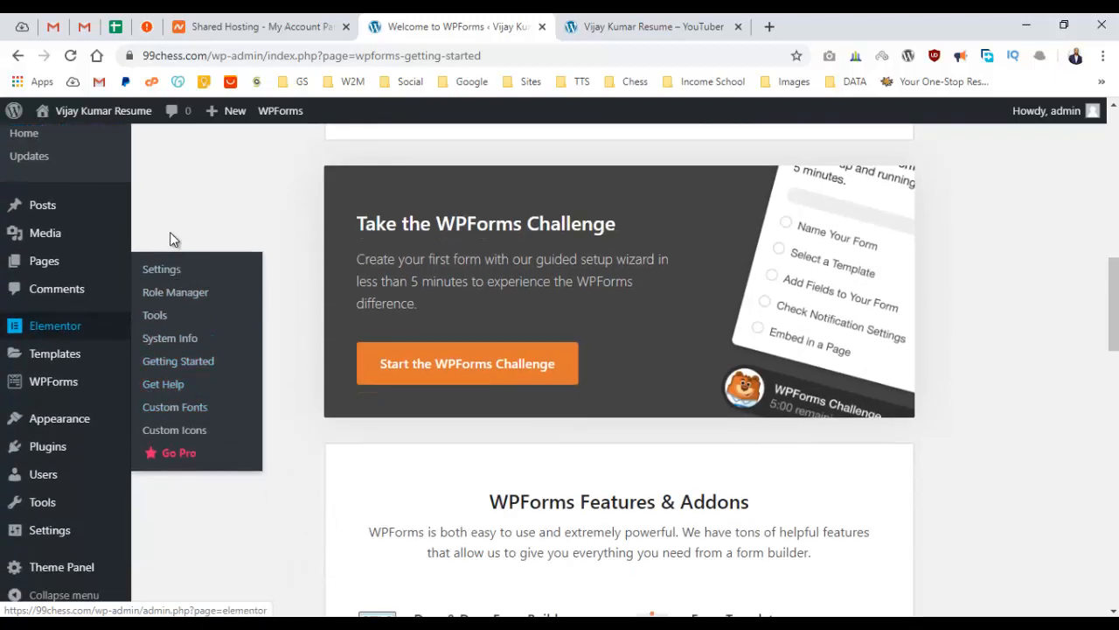
{"action": "left_click", "coordinate": [65, 451]}
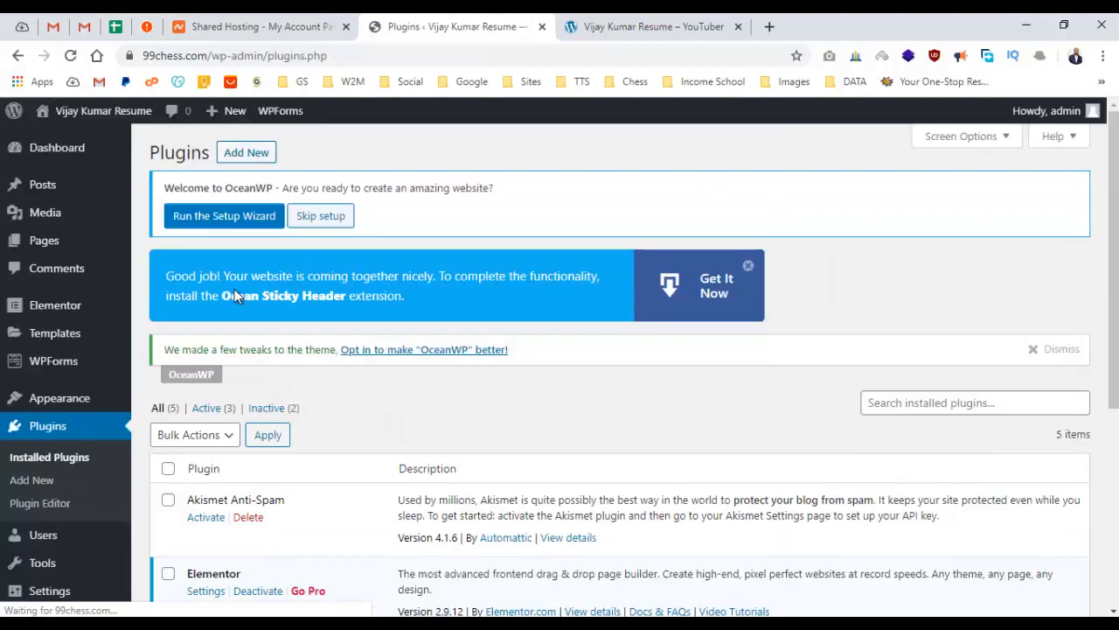
Review the plugins, highlighting Elementor, Ocean Extra, WPForms Lite and Akismet Anti-Spam.
{"action": "scroll", "coordinate": [289, 328], "scroll_direction": "down", "scroll_amount": 1}
{"action": "scroll", "coordinate": [296, 329], "scroll_direction": "down", "scroll_amount": 3}
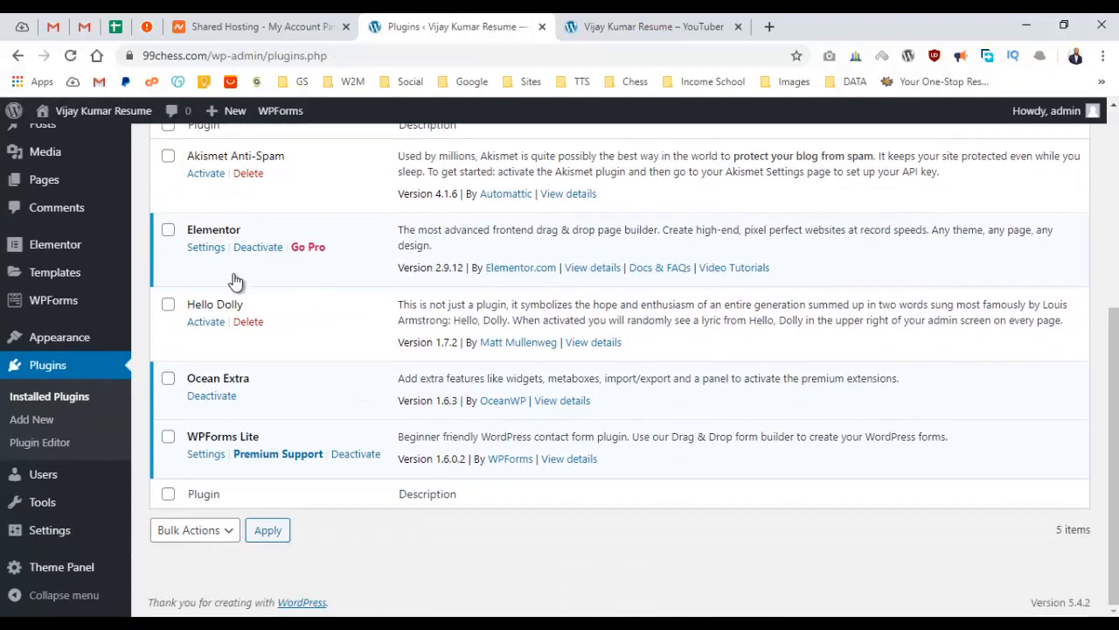
{"action": "scroll", "coordinate": [402, 439], "scroll_direction": "up", "scroll_amount": 2}
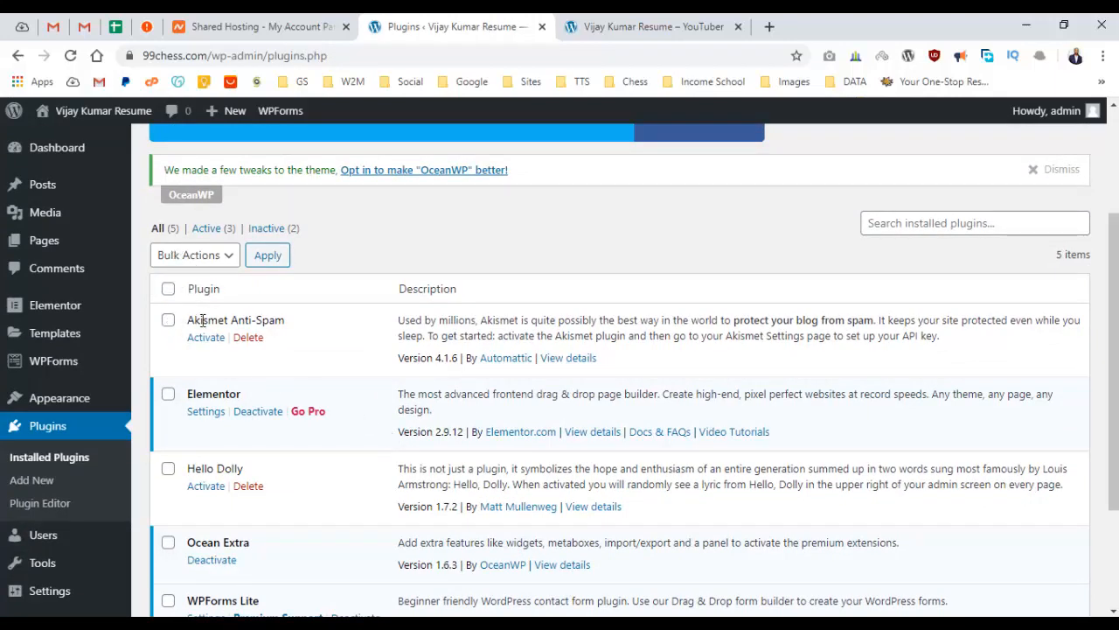
{"action": "scroll", "coordinate": [200, 315], "scroll_direction": "down", "scroll_amount": 2}
{"action": "left_click_drag", "start_coordinate": [191, 232], "coordinate": [247, 238]}
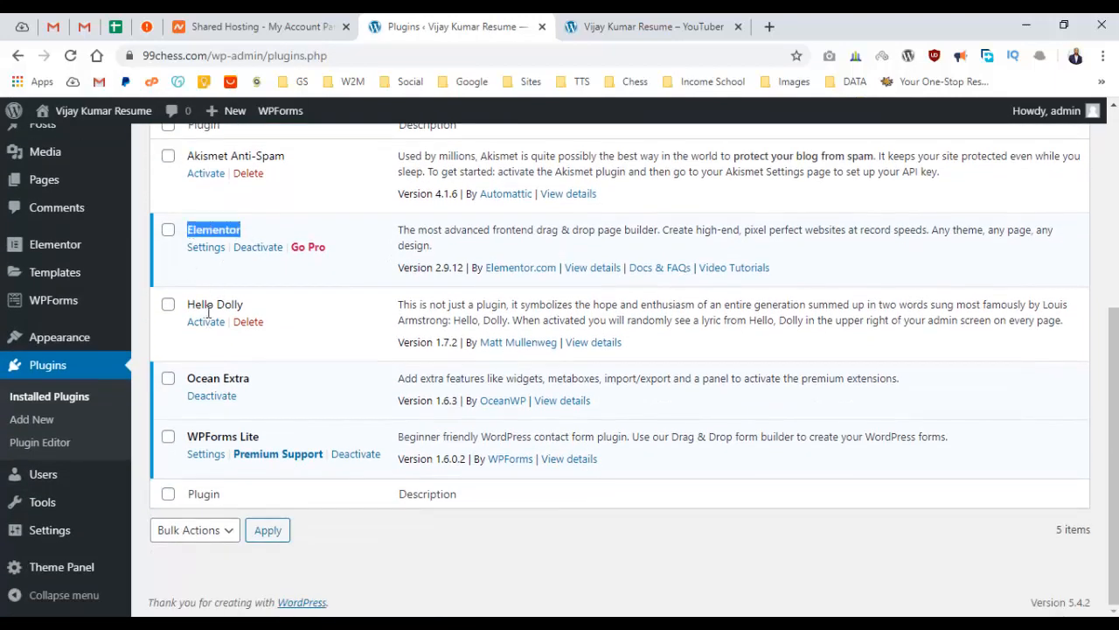
{"action": "left_click_drag", "start_coordinate": [193, 377], "coordinate": [287, 379]}
{"action": "left_click_drag", "start_coordinate": [191, 429], "coordinate": [284, 440]}
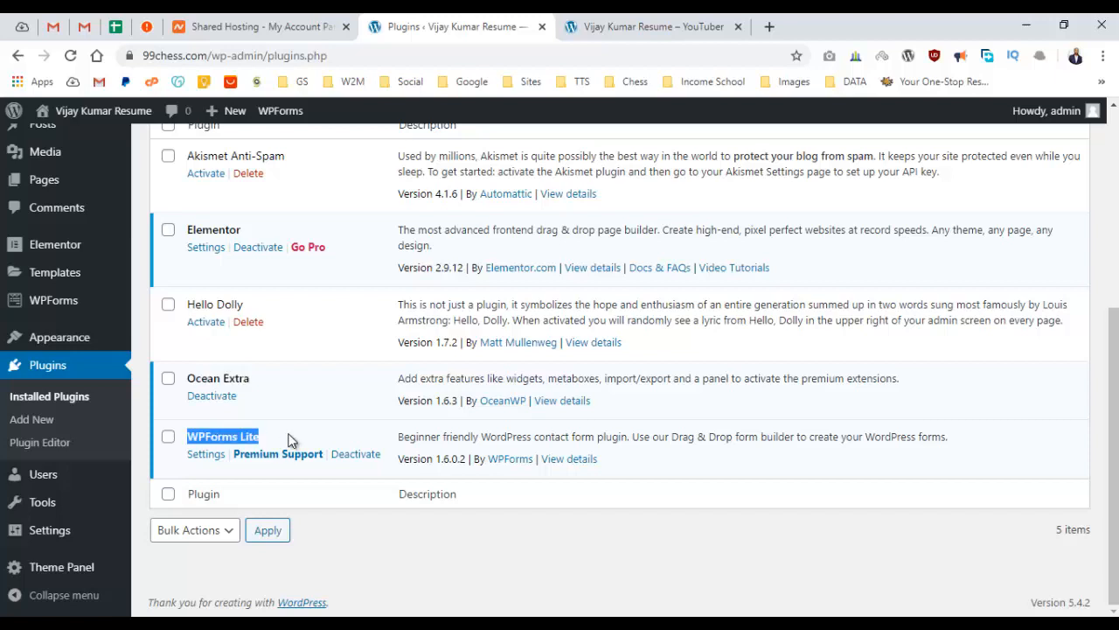
{"action": "left_click", "coordinate": [291, 440]}
{"action": "scroll", "coordinate": [278, 422], "scroll_direction": "up", "scroll_amount": 2}
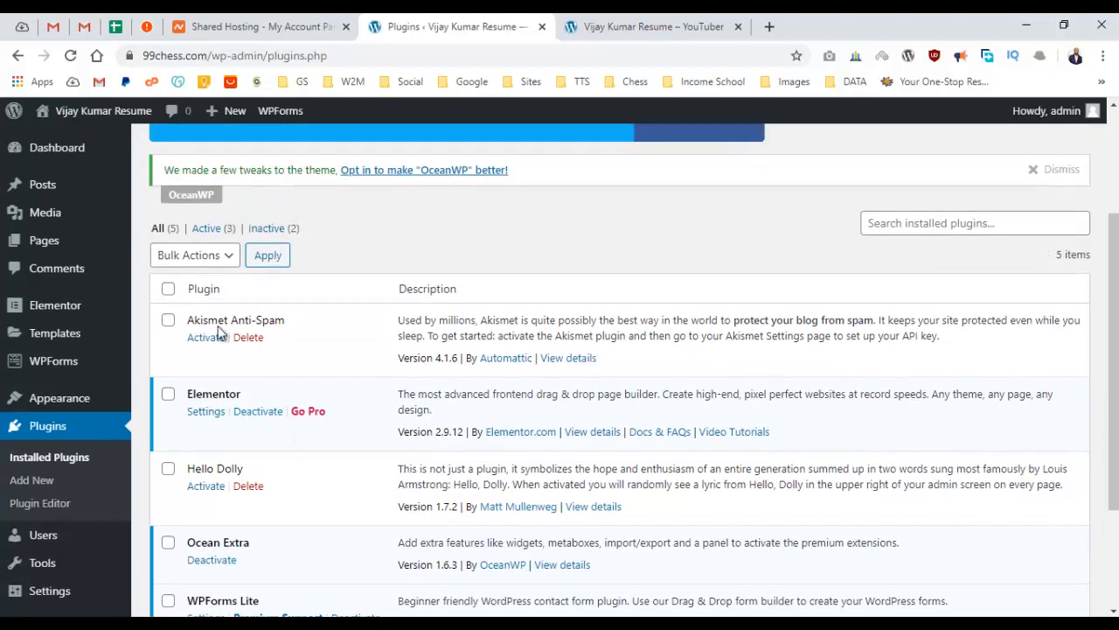
{"action": "left_click_drag", "start_coordinate": [193, 322], "coordinate": [284, 322]}
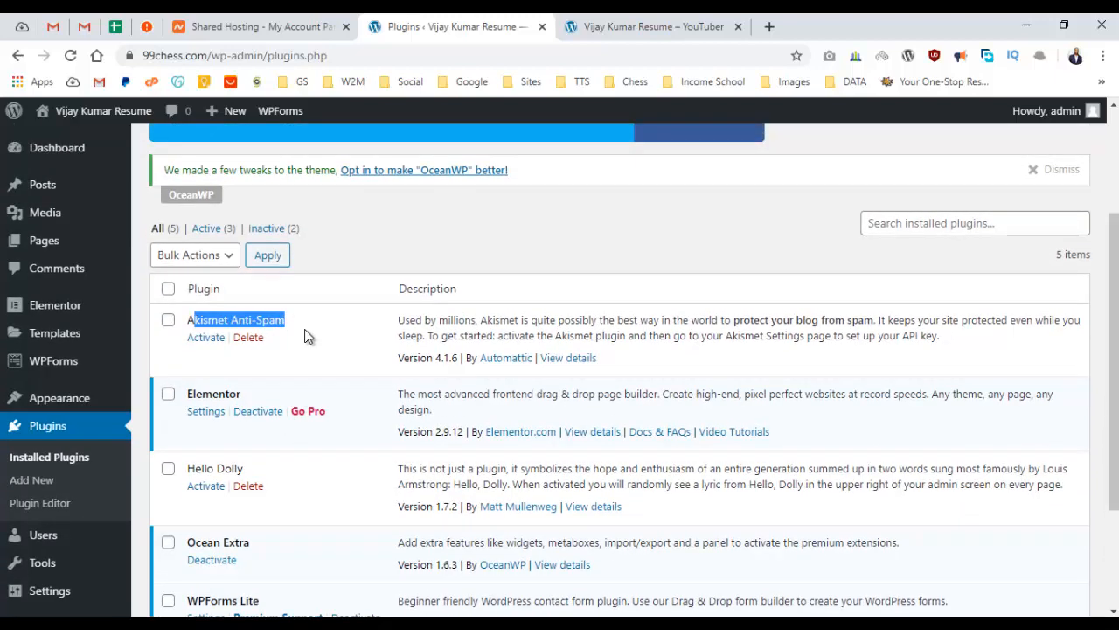
{"action": "scroll", "coordinate": [298, 375], "scroll_direction": "down", "scroll_amount": 1}
Delete Hello Dolly, then Akismet Anti-Spam, confirming each deletion.
{"action": "left_click", "coordinate": [249, 403]}
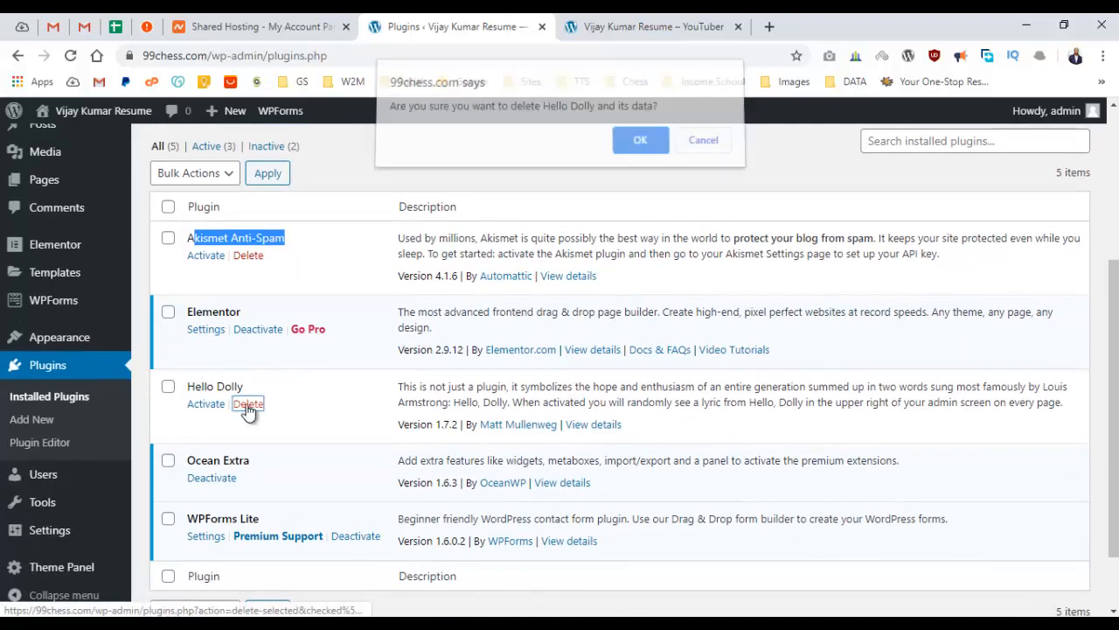
{"action": "left_click", "coordinate": [624, 149]}
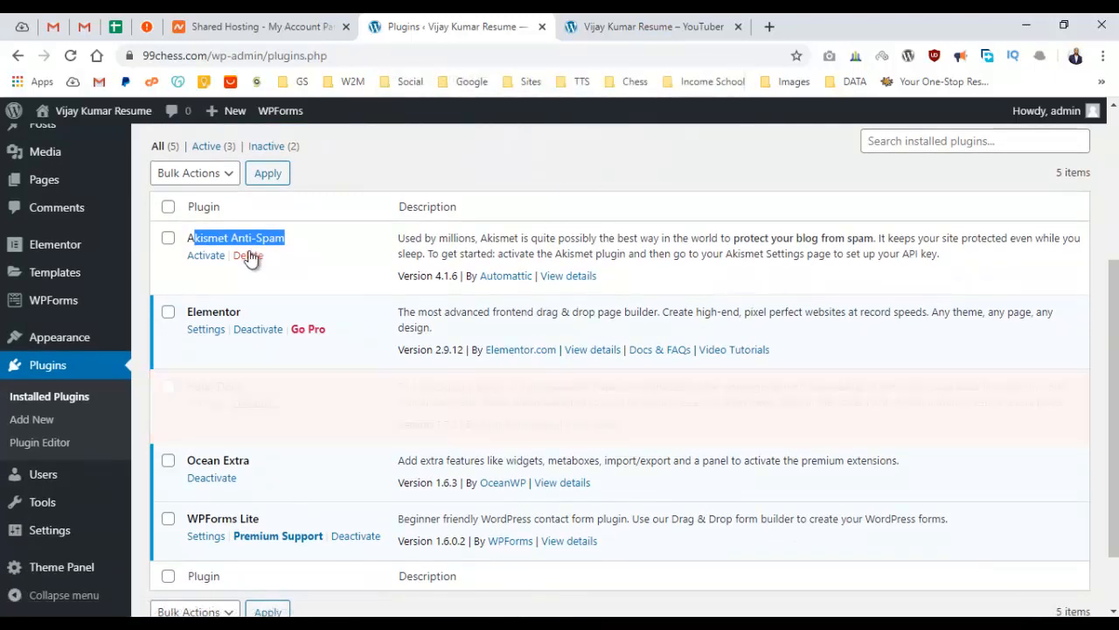
{"action": "left_click", "coordinate": [248, 255]}
{"action": "left_click", "coordinate": [637, 167]}
Read the OceanWP welcome notice at the top of the Plugins page.
{"action": "scroll", "coordinate": [399, 380], "scroll_direction": "up", "scroll_amount": 3}
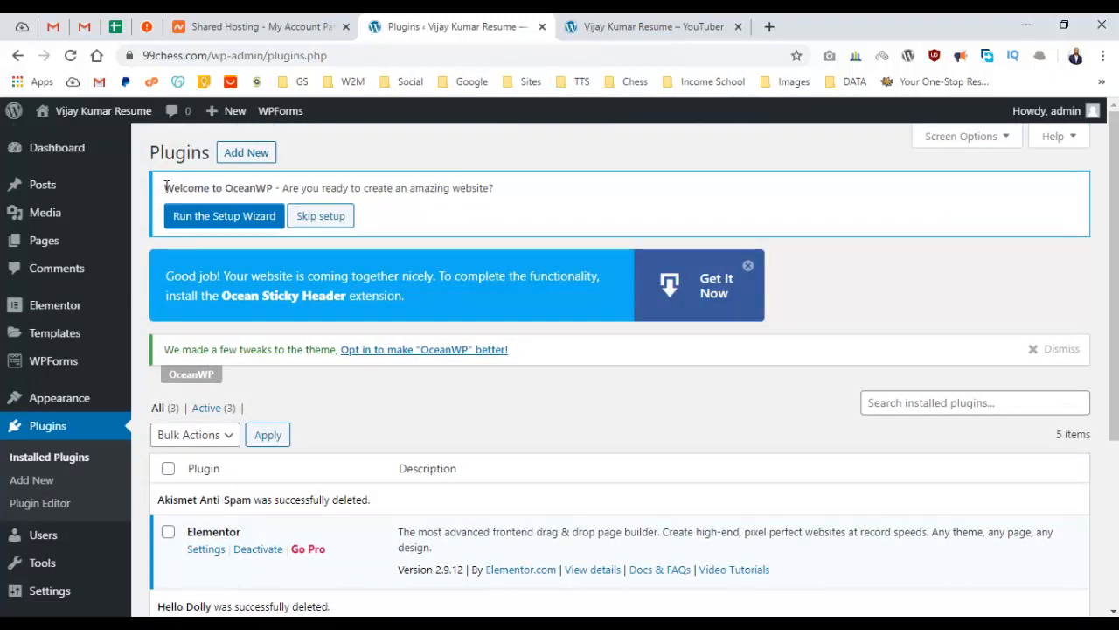
{"action": "left_click_drag", "start_coordinate": [165, 187], "coordinate": [450, 188]}
{"action": "double_click", "coordinate": [449, 188]}
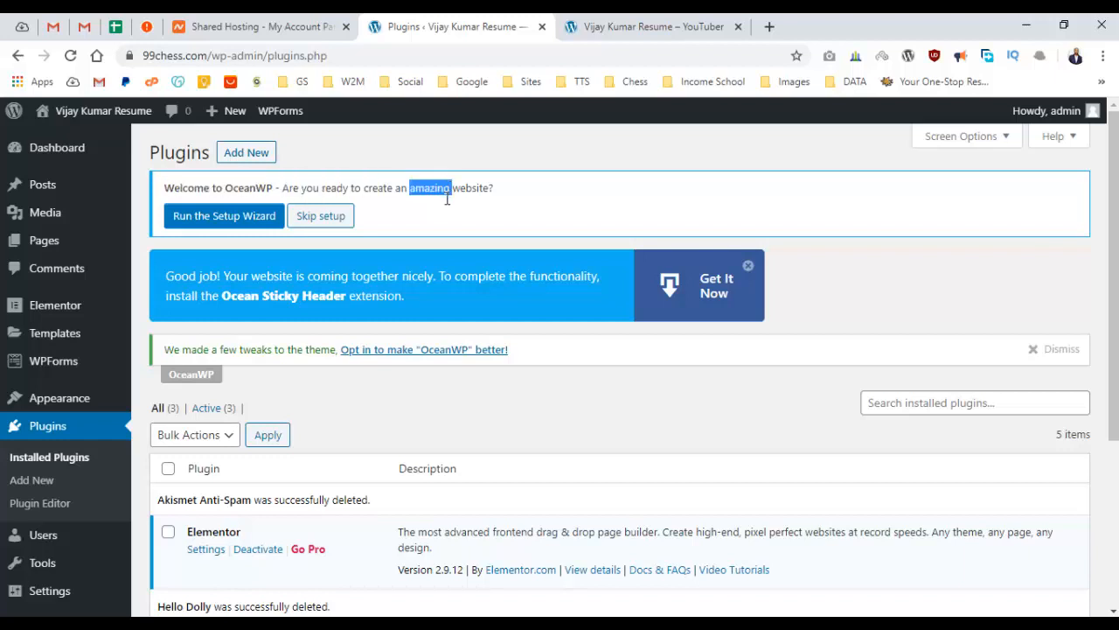
{"action": "left_click", "coordinate": [443, 219]}
Launch the OceanWP setup wizard and proceed past the intro to demo selection.
{"action": "left_click", "coordinate": [221, 221]}
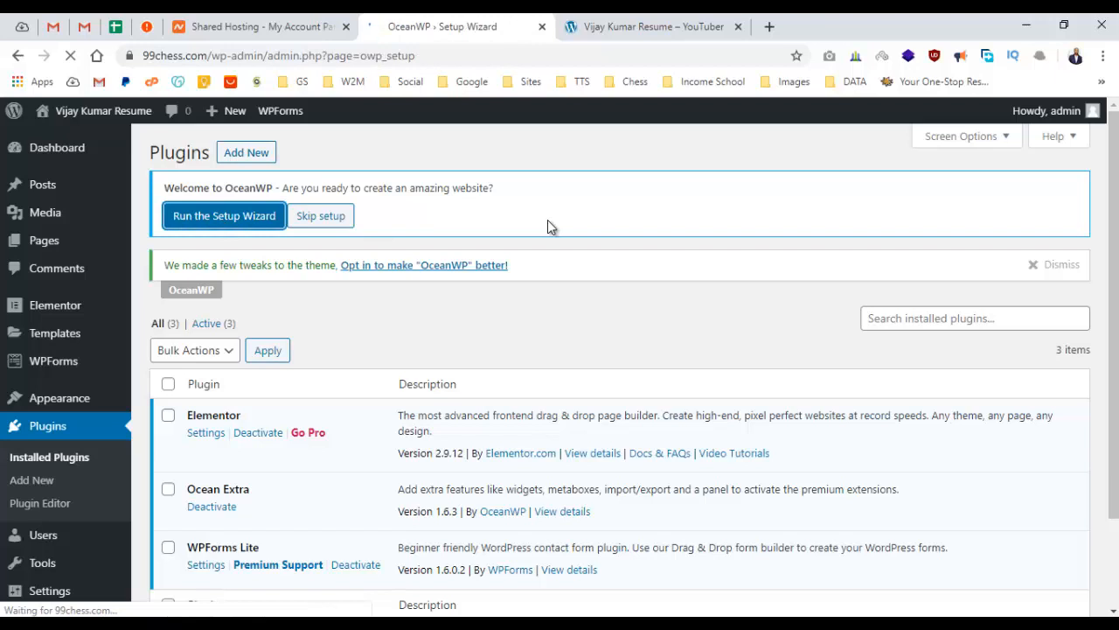
{"action": "scroll", "coordinate": [551, 224], "scroll_direction": "down", "scroll_amount": 2}
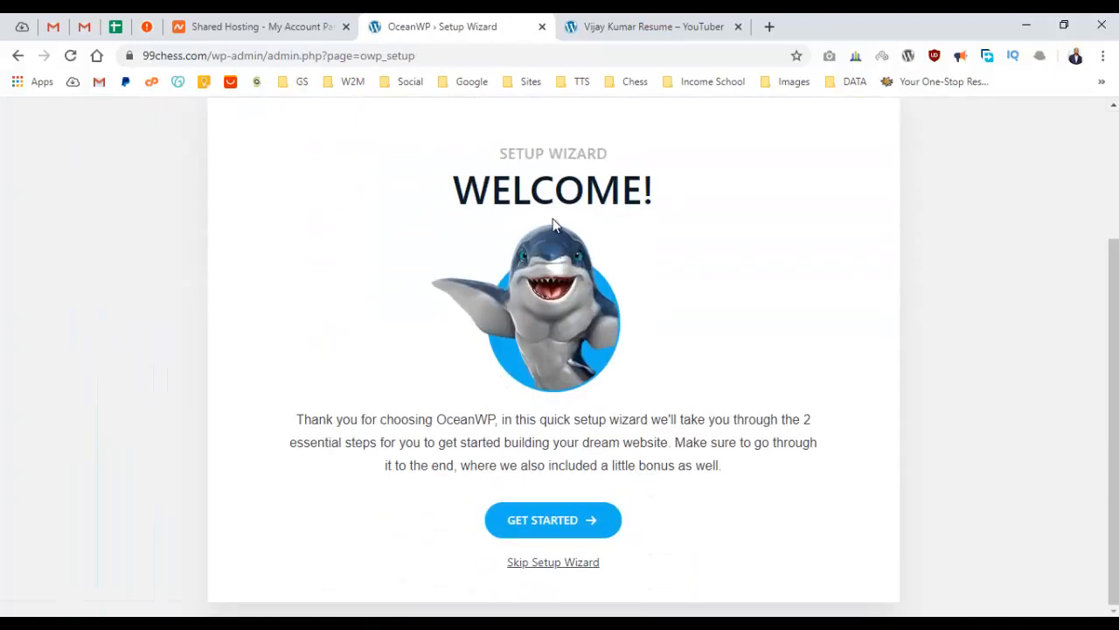
{"action": "left_click", "coordinate": [547, 519]}
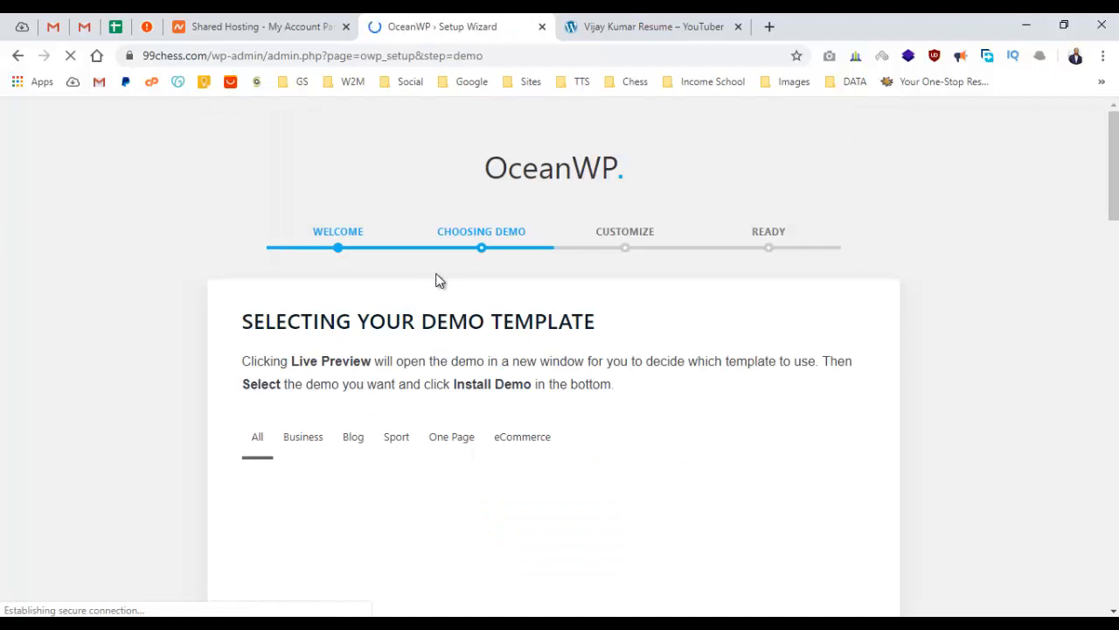
Filter the demo templates to One Page, leaving Coach and Megagym.
{"action": "scroll", "coordinate": [440, 276], "scroll_direction": "down", "scroll_amount": 1}
{"action": "scroll", "coordinate": [442, 267], "scroll_direction": "down", "scroll_amount": 3}
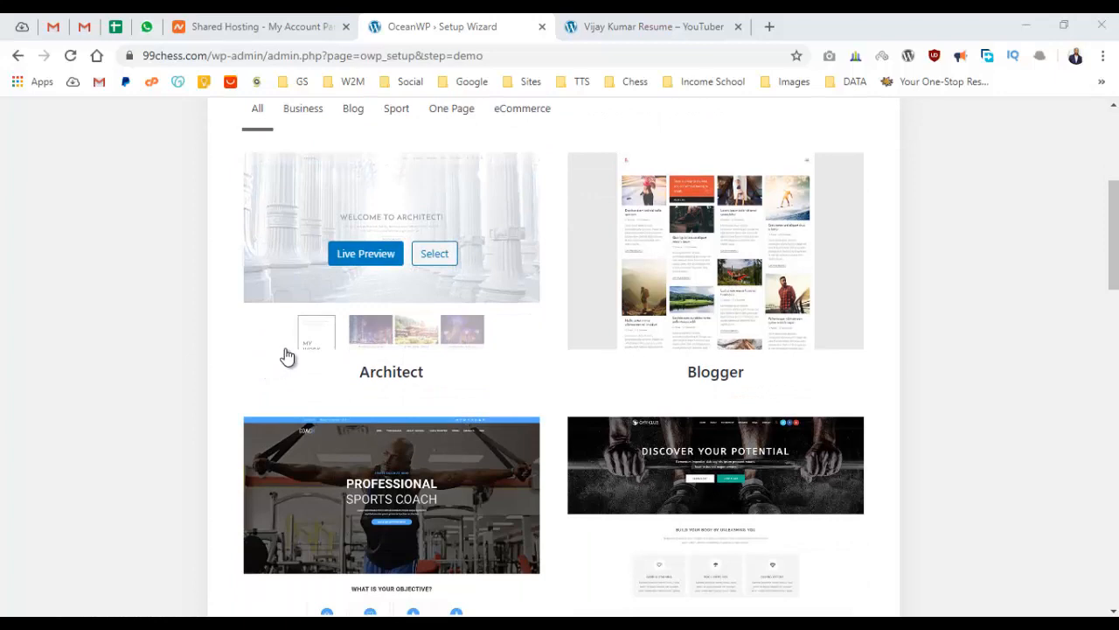
{"action": "scroll", "coordinate": [306, 355], "scroll_direction": "down", "scroll_amount": 1}
{"action": "scroll", "coordinate": [386, 354], "scroll_direction": "up", "scroll_amount": 1}
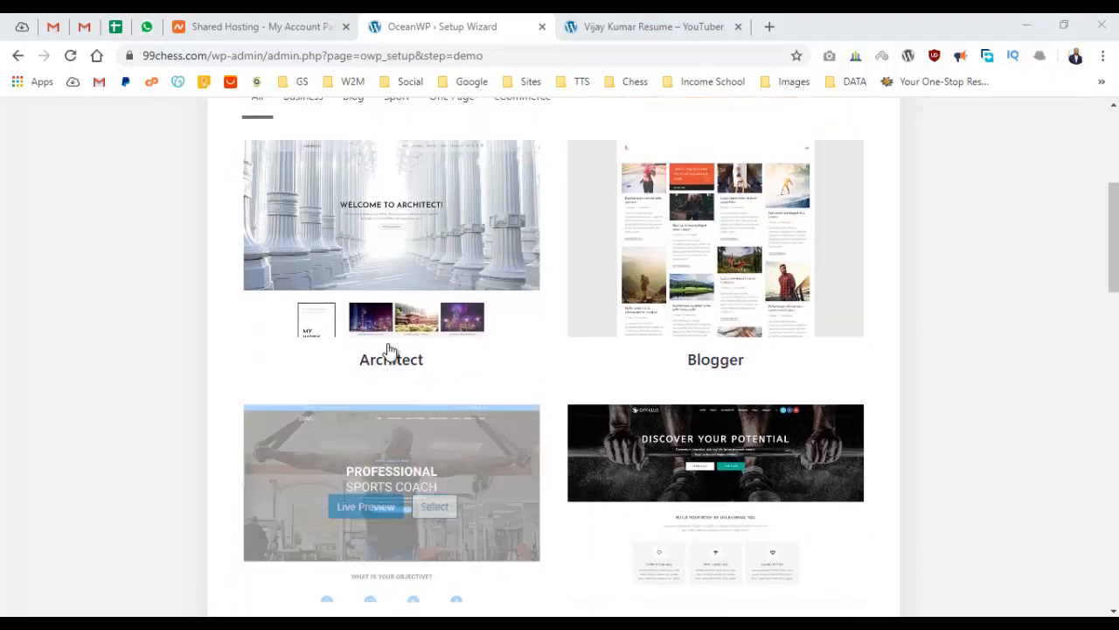
{"action": "scroll", "coordinate": [390, 349], "scroll_direction": "up", "scroll_amount": 4}
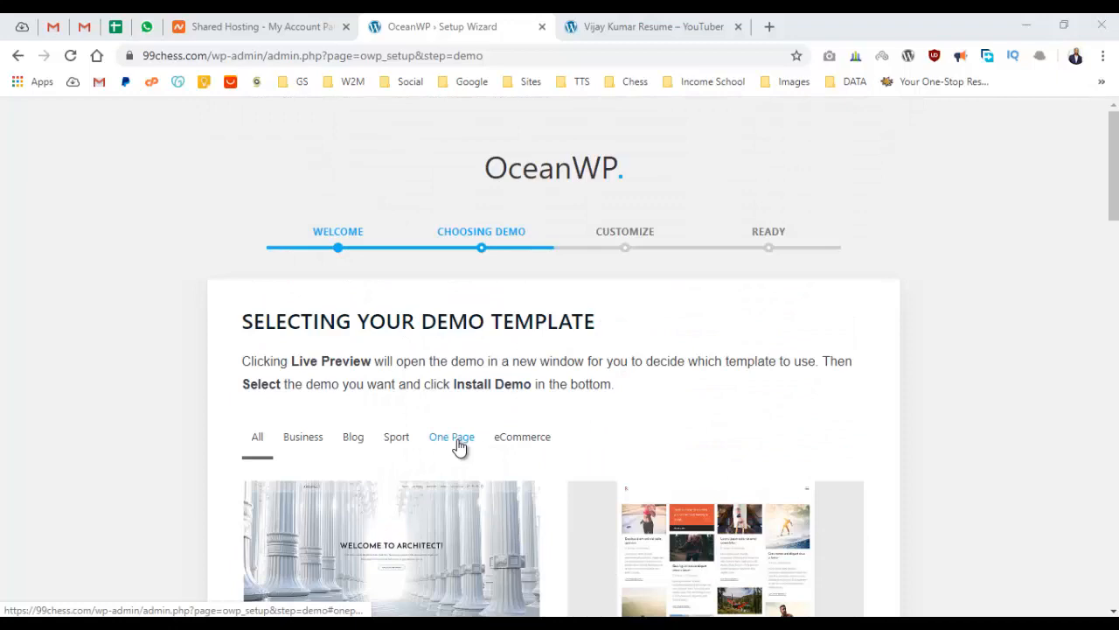
{"action": "left_click", "coordinate": [457, 441]}
{"action": "scroll", "coordinate": [532, 342], "scroll_direction": "down", "scroll_amount": 2}
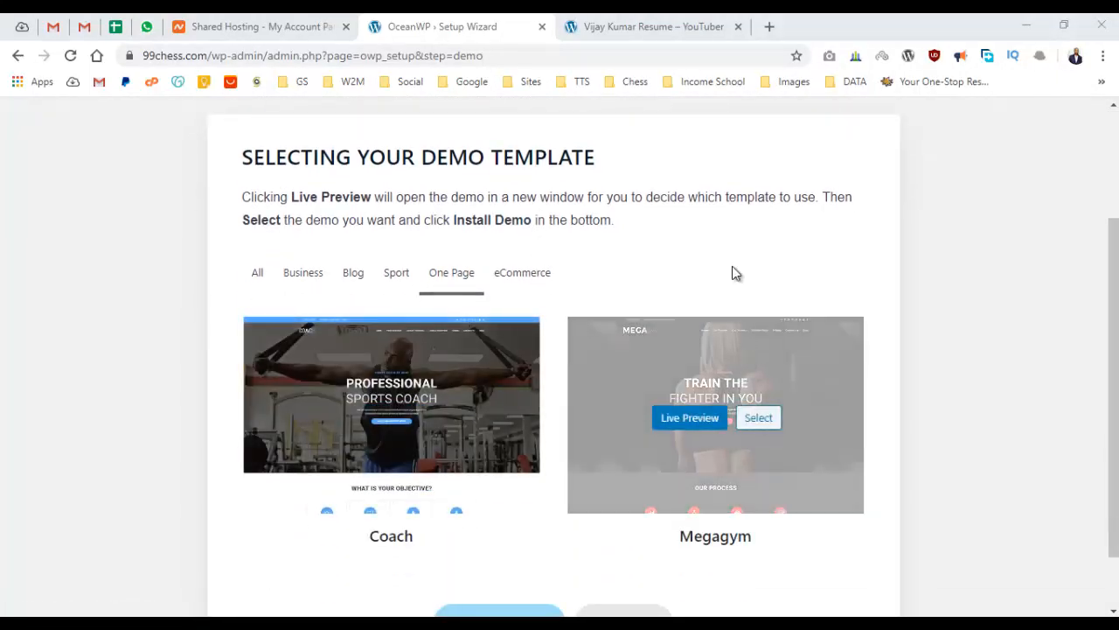
{"action": "mouse_move", "coordinate": [692, 560]}
{"action": "left_click", "coordinate": [689, 417]}
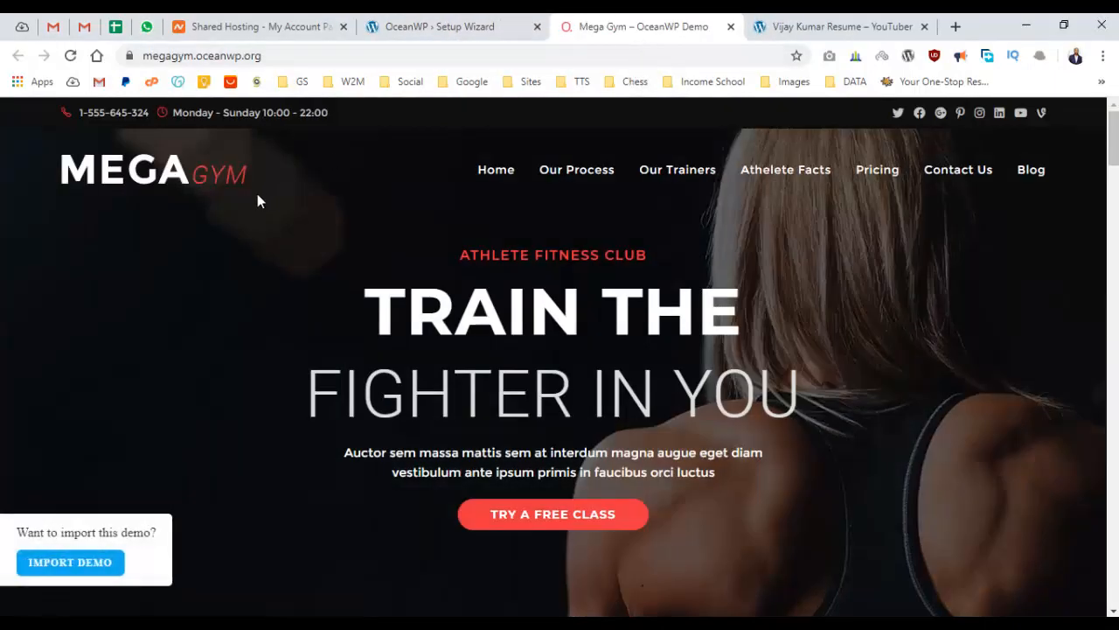
{"action": "scroll", "coordinate": [362, 179], "scroll_direction": "down", "scroll_amount": 10}
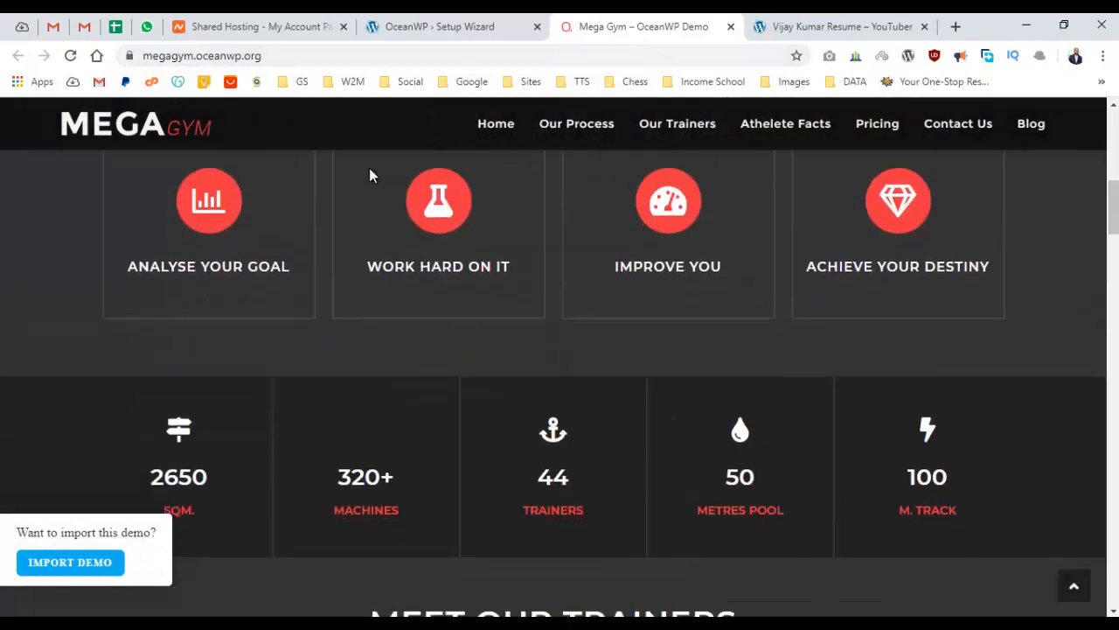
{"action": "scroll", "coordinate": [372, 193], "scroll_direction": "down", "scroll_amount": 15}
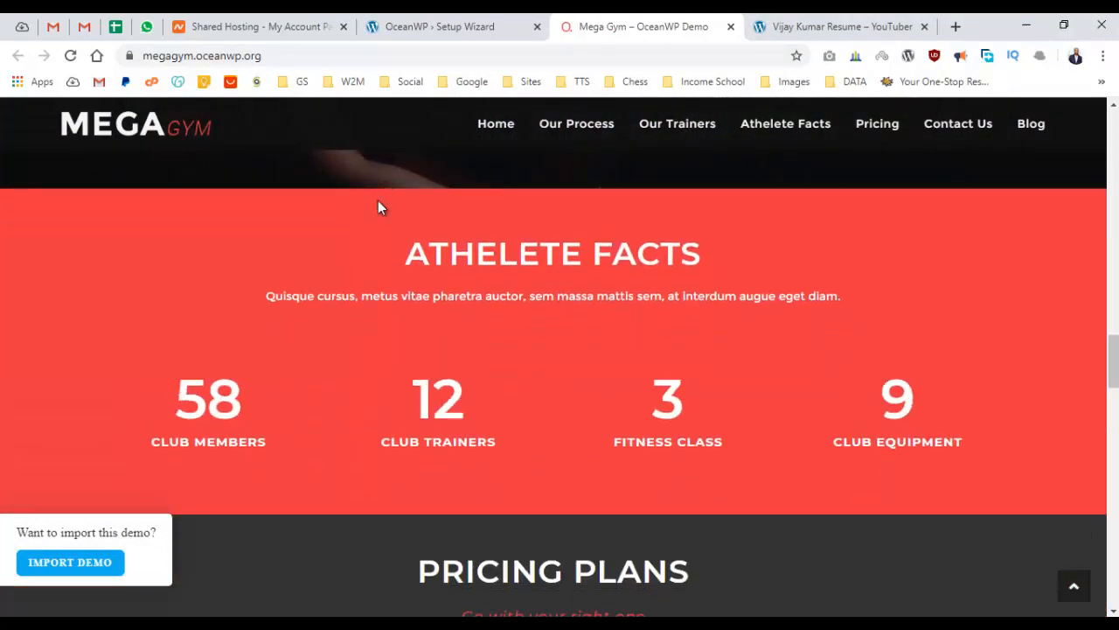
{"action": "scroll", "coordinate": [379, 207], "scroll_direction": "down", "scroll_amount": 12}
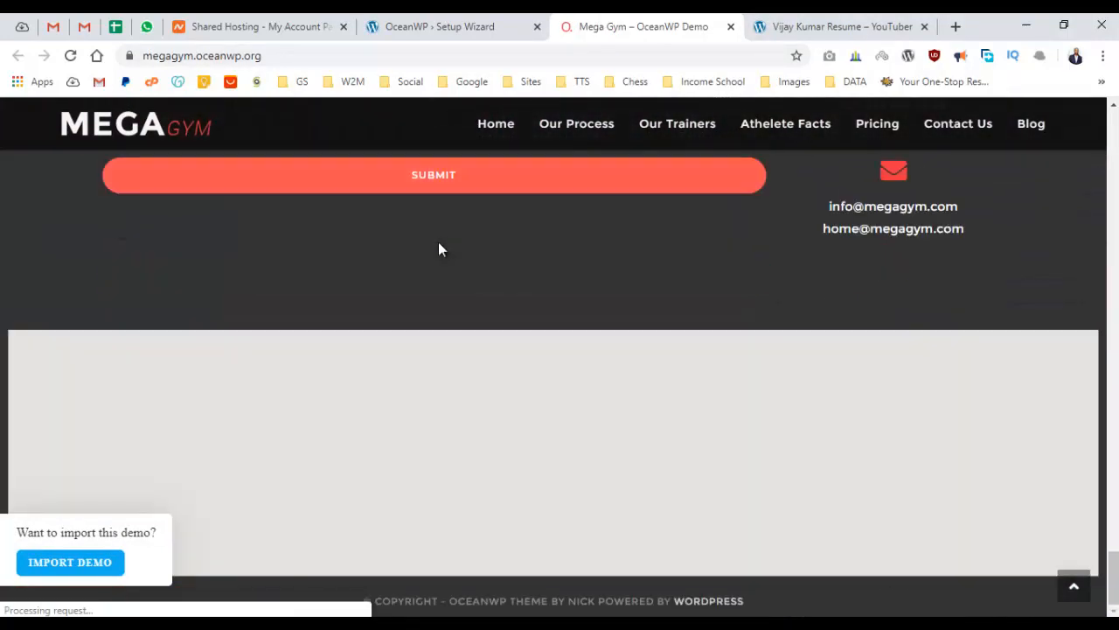
{"action": "scroll", "coordinate": [446, 240], "scroll_direction": "up", "scroll_amount": 15}
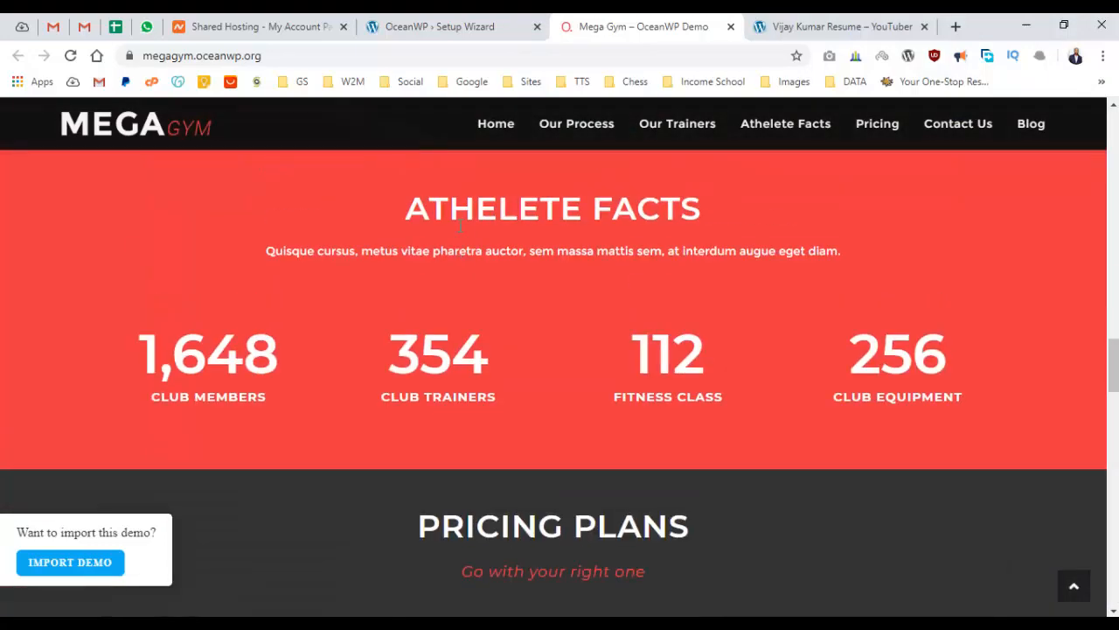
{"action": "scroll", "coordinate": [464, 229], "scroll_direction": "up", "scroll_amount": 10}
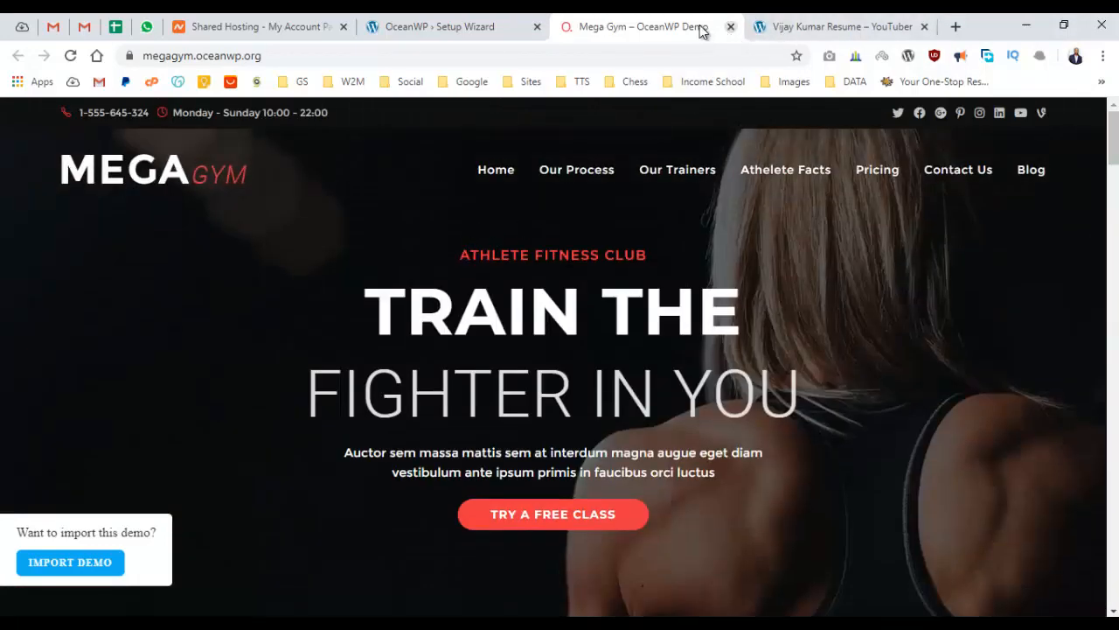
{"action": "left_click", "coordinate": [731, 26]}
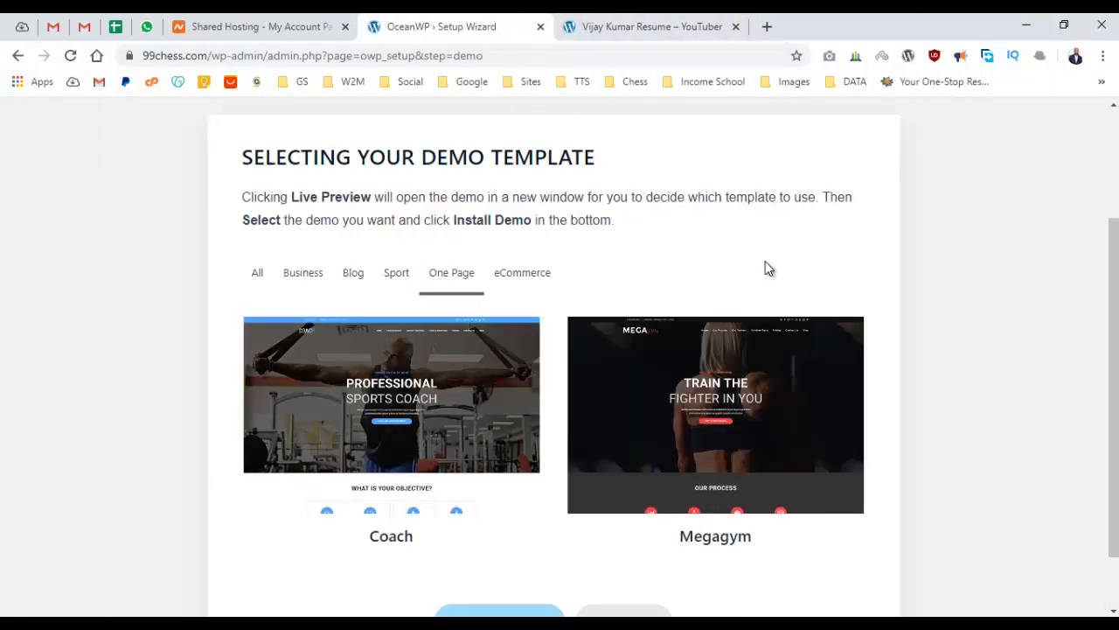
Pick the Megagym demo and import it with all three import options kept checked.
{"action": "mouse_move", "coordinate": [689, 358]}
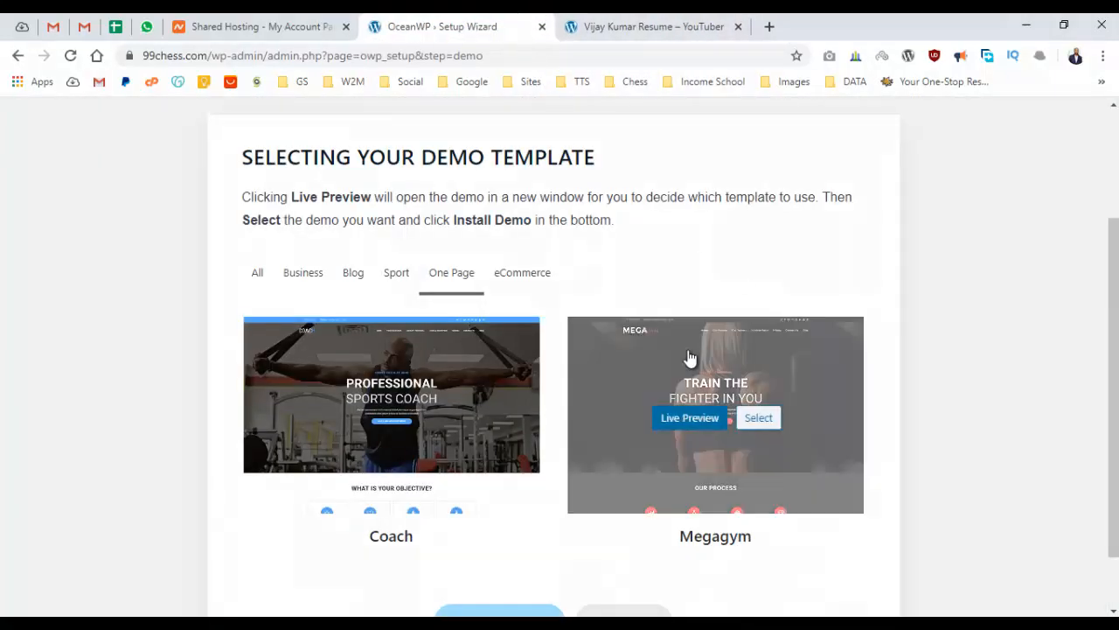
{"action": "left_click", "coordinate": [759, 420]}
{"action": "scroll", "coordinate": [762, 385], "scroll_direction": "down", "scroll_amount": 1}
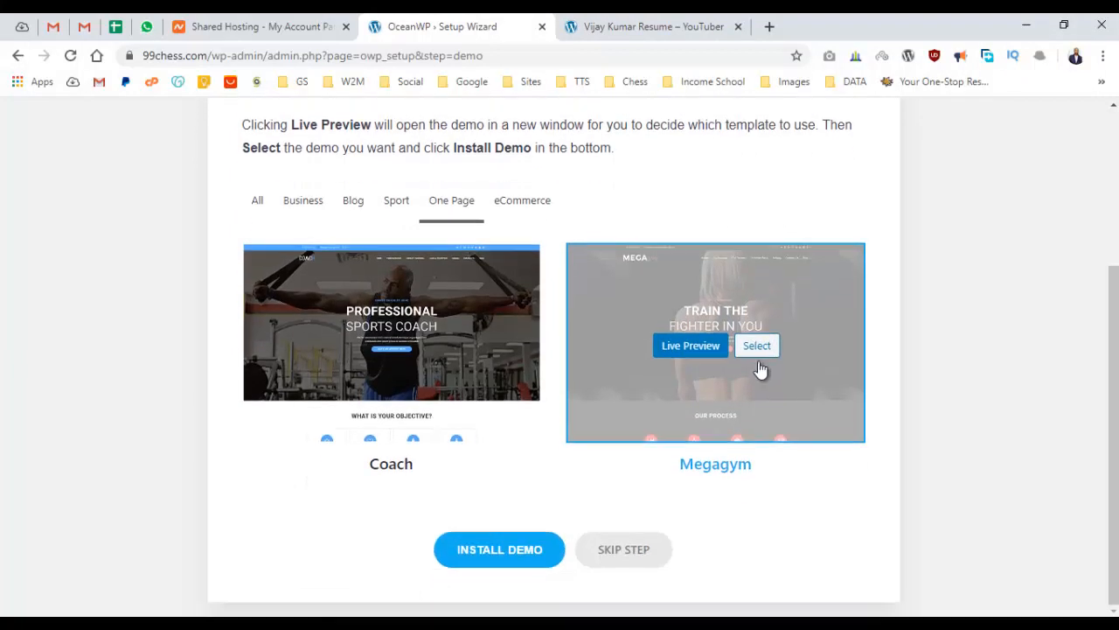
{"action": "left_click", "coordinate": [494, 551]}
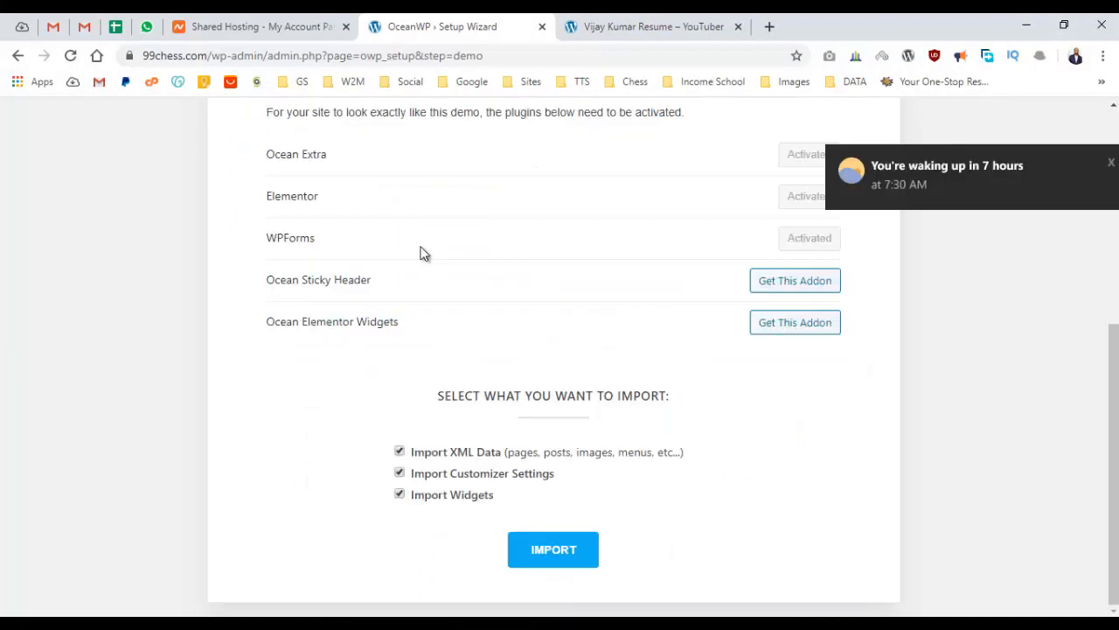
{"action": "scroll", "coordinate": [368, 212], "scroll_direction": "up", "scroll_amount": 2}
{"action": "scroll", "coordinate": [367, 223], "scroll_direction": "down", "scroll_amount": 2}
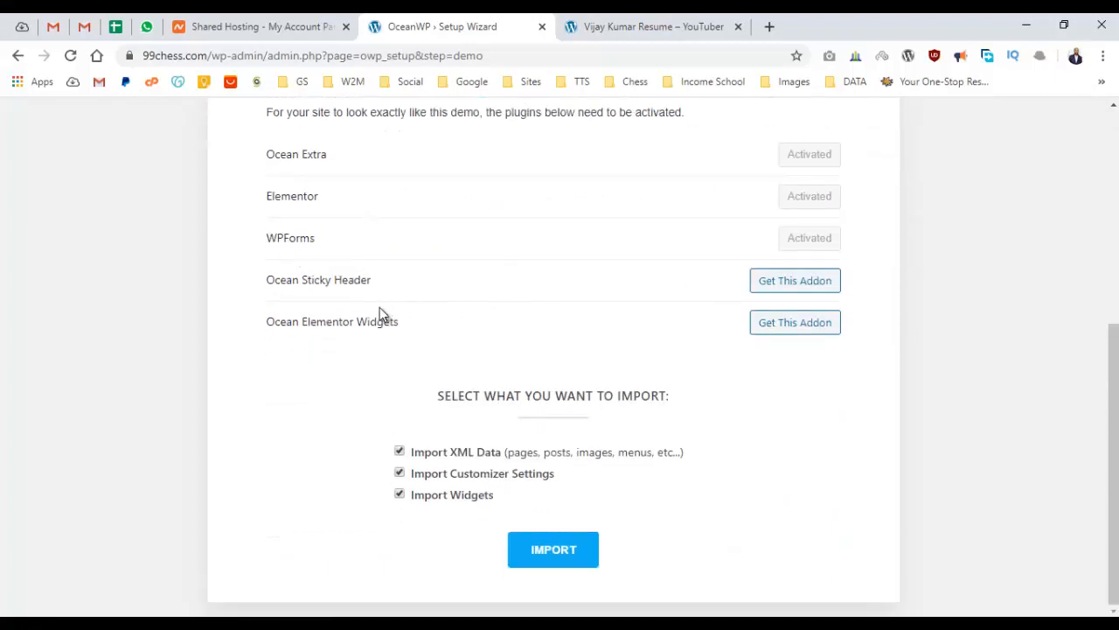
{"action": "left_click", "coordinate": [549, 558]}
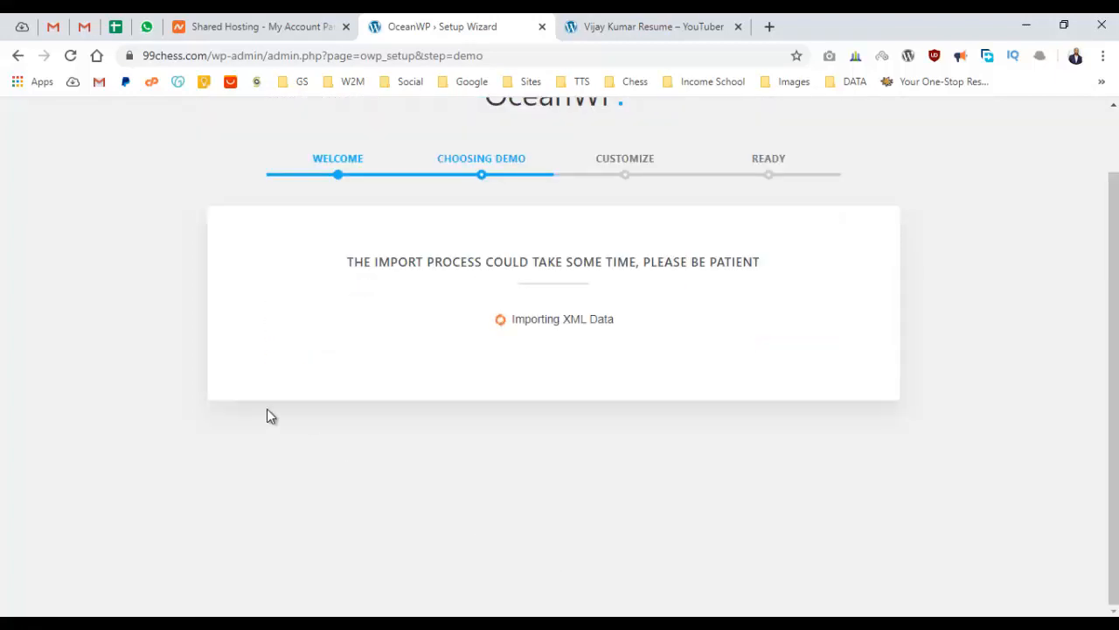
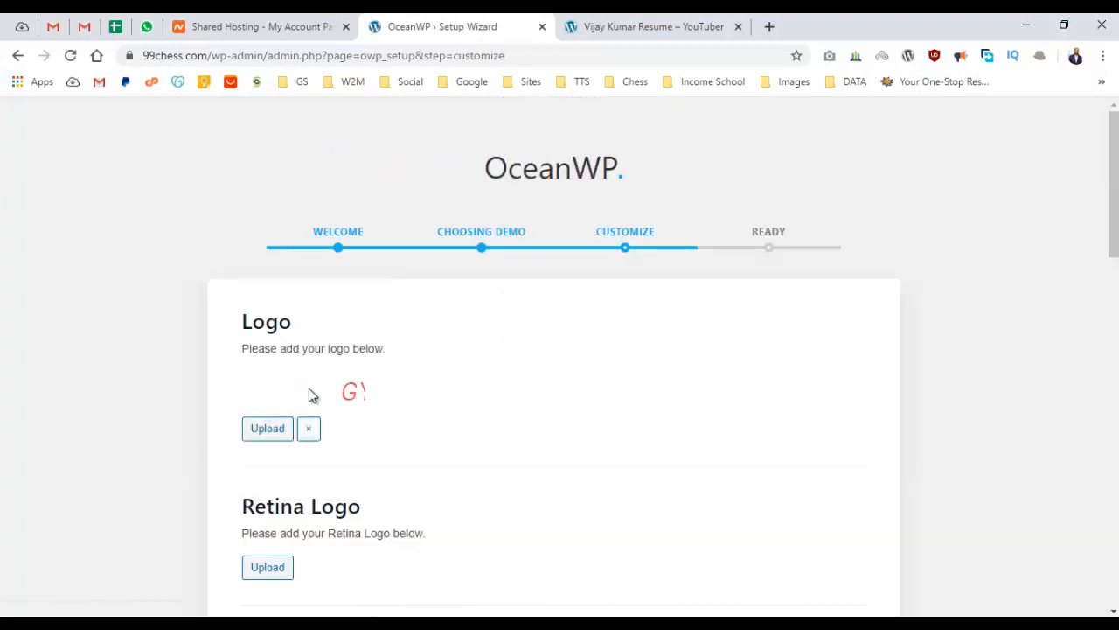
Accept the Customize step's logo, title, tagline and colour defaults and continue to Ready.
{"action": "scroll", "coordinate": [254, 324], "scroll_direction": "down", "scroll_amount": 6}
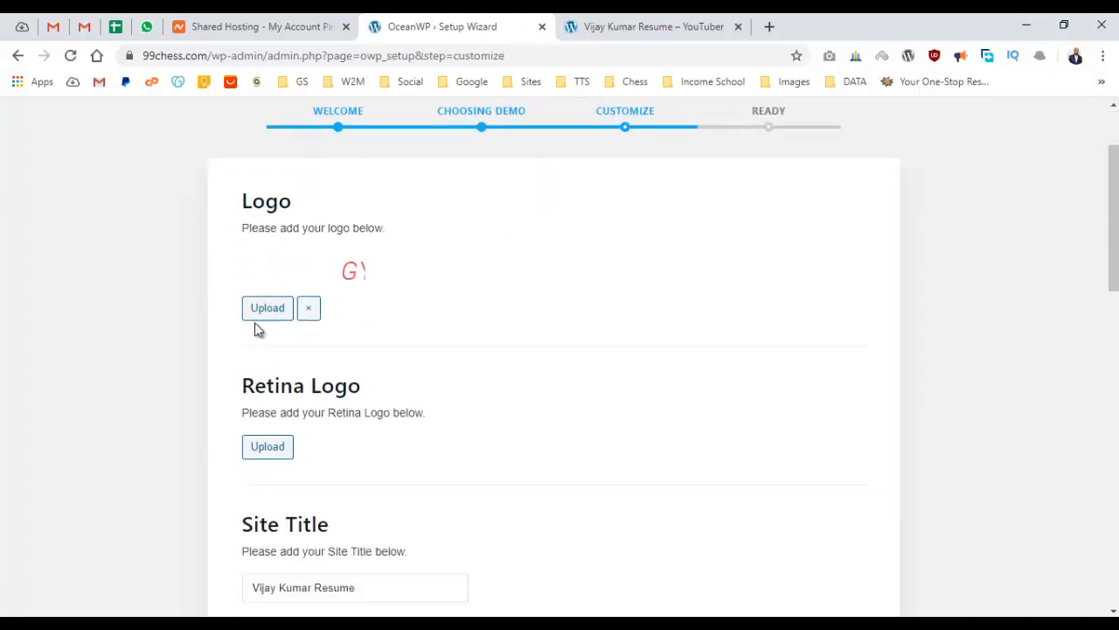
{"action": "scroll", "coordinate": [255, 321], "scroll_direction": "down", "scroll_amount": 3}
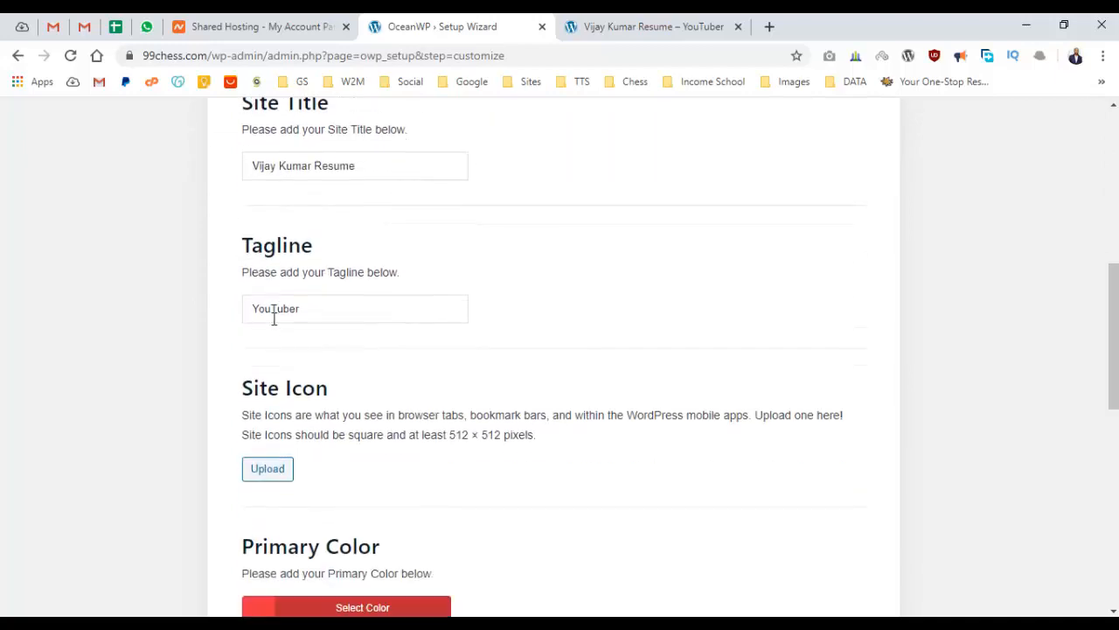
{"action": "scroll", "coordinate": [337, 312], "scroll_direction": "down", "scroll_amount": 5}
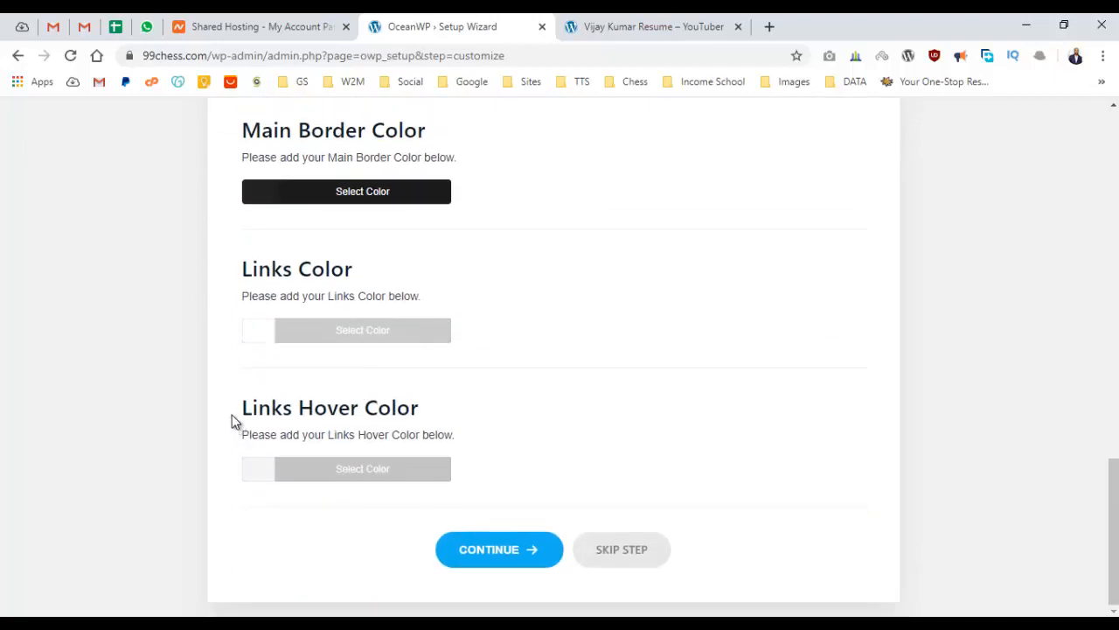
{"action": "scroll", "coordinate": [233, 416], "scroll_direction": "up", "scroll_amount": 14}
{"action": "scroll", "coordinate": [253, 407], "scroll_direction": "down", "scroll_amount": 6}
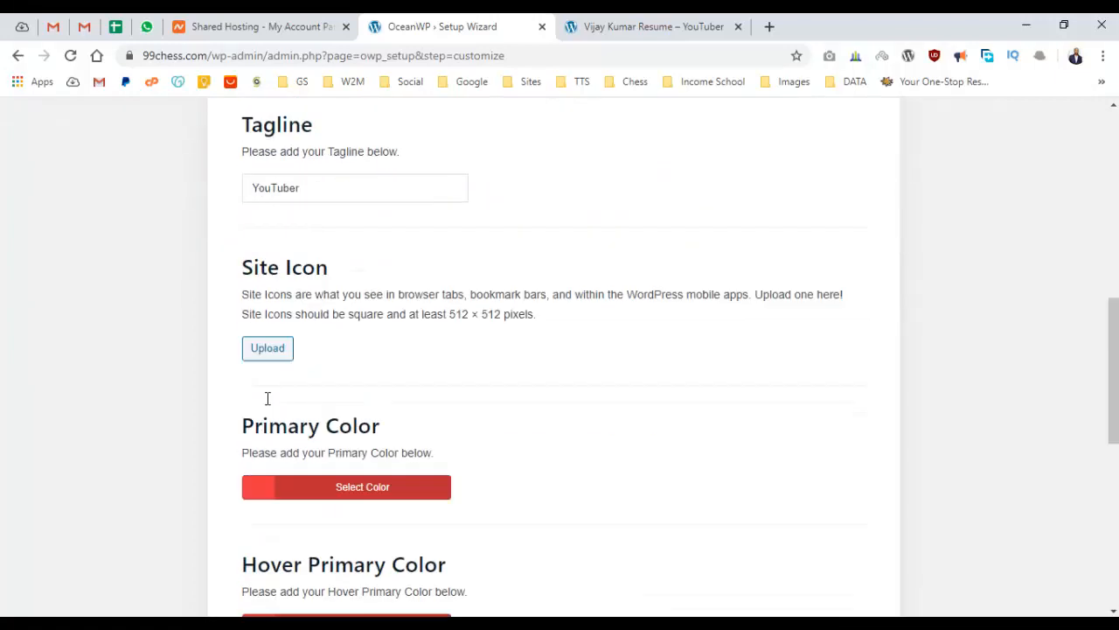
{"action": "scroll", "coordinate": [267, 398], "scroll_direction": "down", "scroll_amount": 6}
{"action": "left_click", "coordinate": [497, 564]}
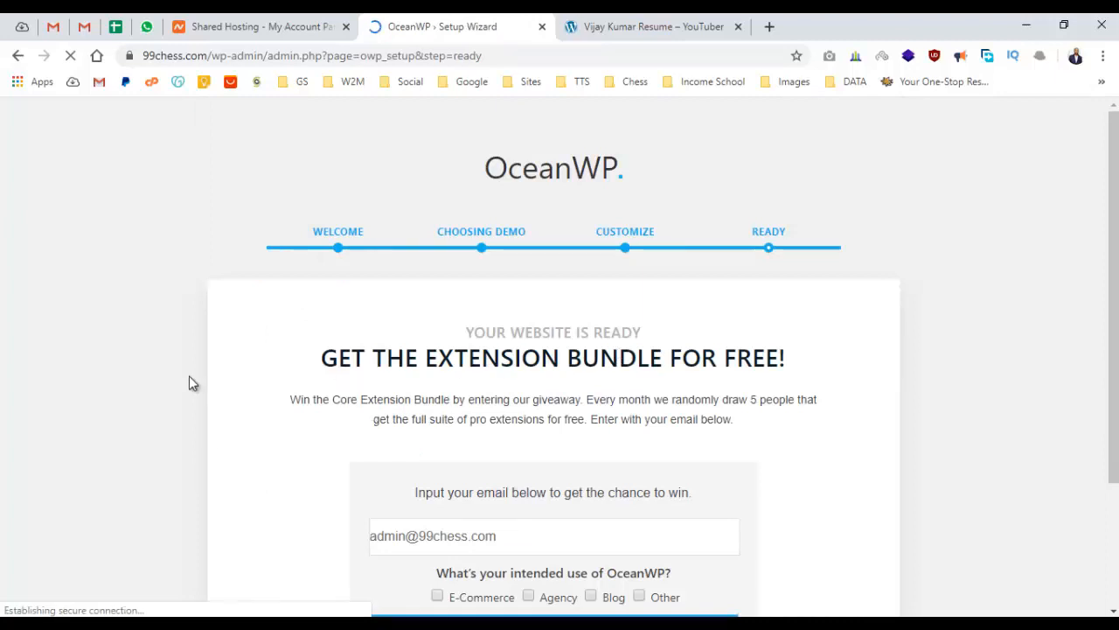
Leave the finished wizard with View Your Website, landing on the WordPress Dashboard.
{"action": "scroll", "coordinate": [639, 317], "scroll_direction": "down", "scroll_amount": 2}
{"action": "scroll", "coordinate": [440, 319], "scroll_direction": "down", "scroll_amount": 1}
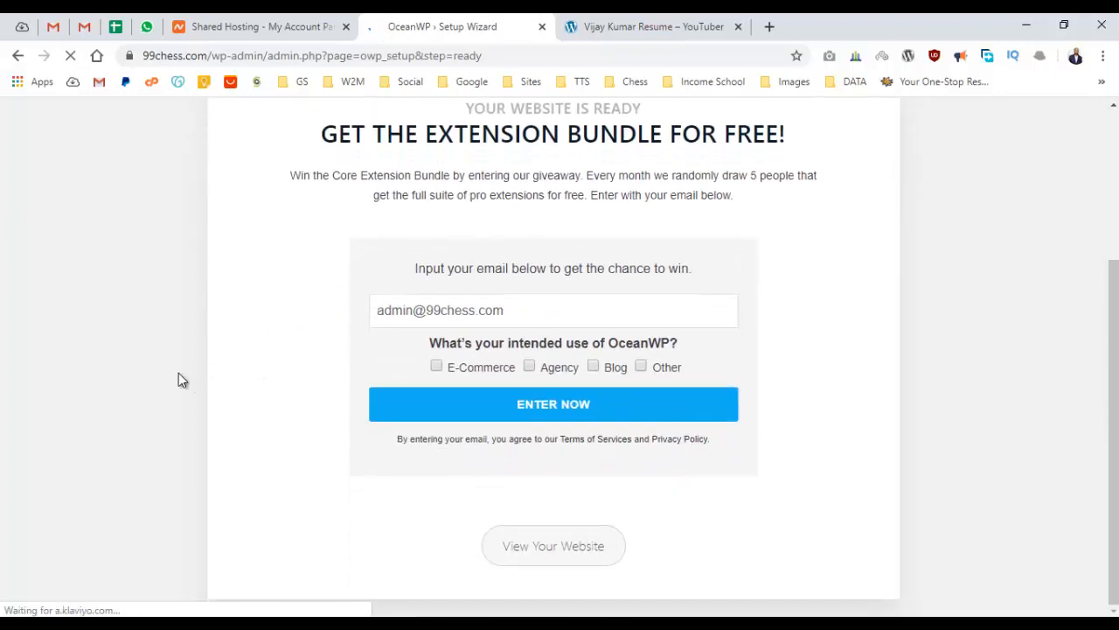
{"action": "left_click", "coordinate": [579, 551]}
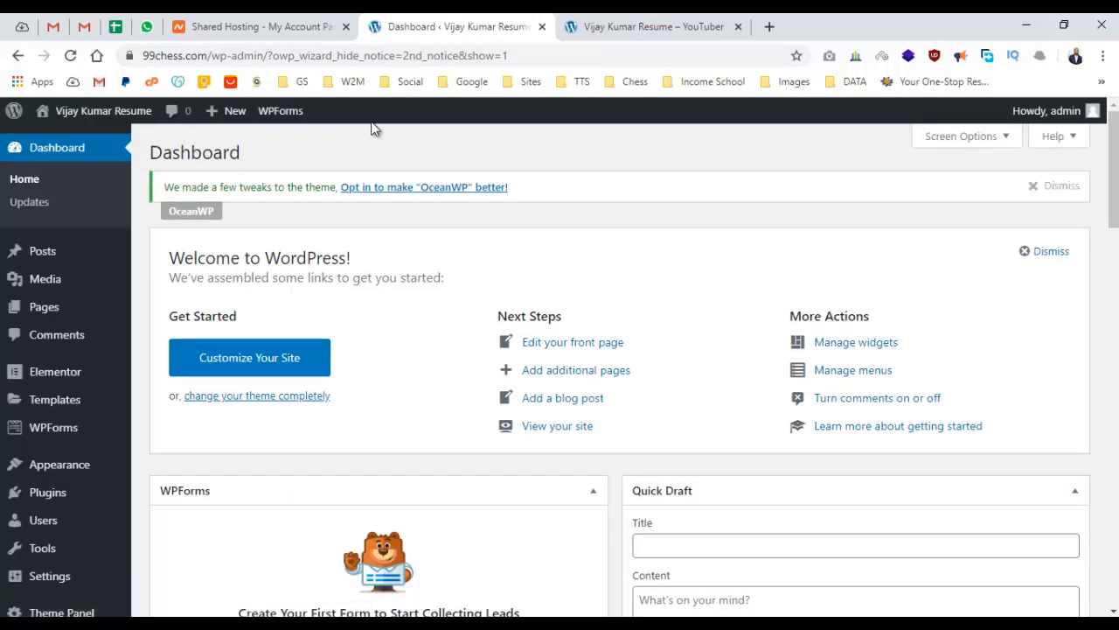
{"action": "scroll", "coordinate": [373, 307], "scroll_direction": "down", "scroll_amount": 4}
{"action": "left_click", "coordinate": [626, 26]}
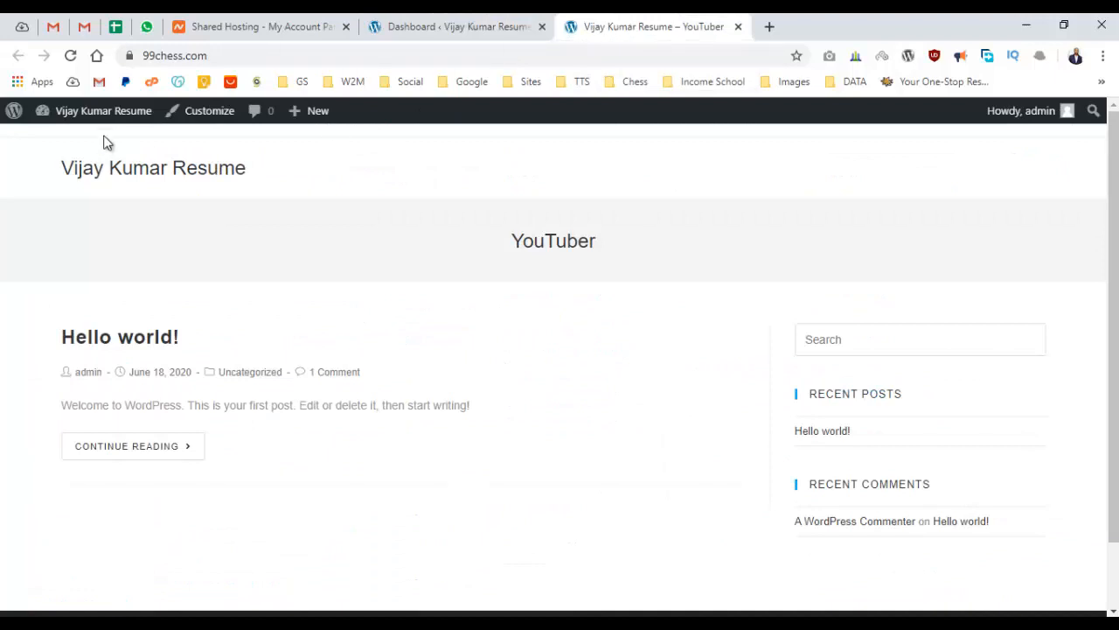
{"action": "left_click", "coordinate": [105, 165]}
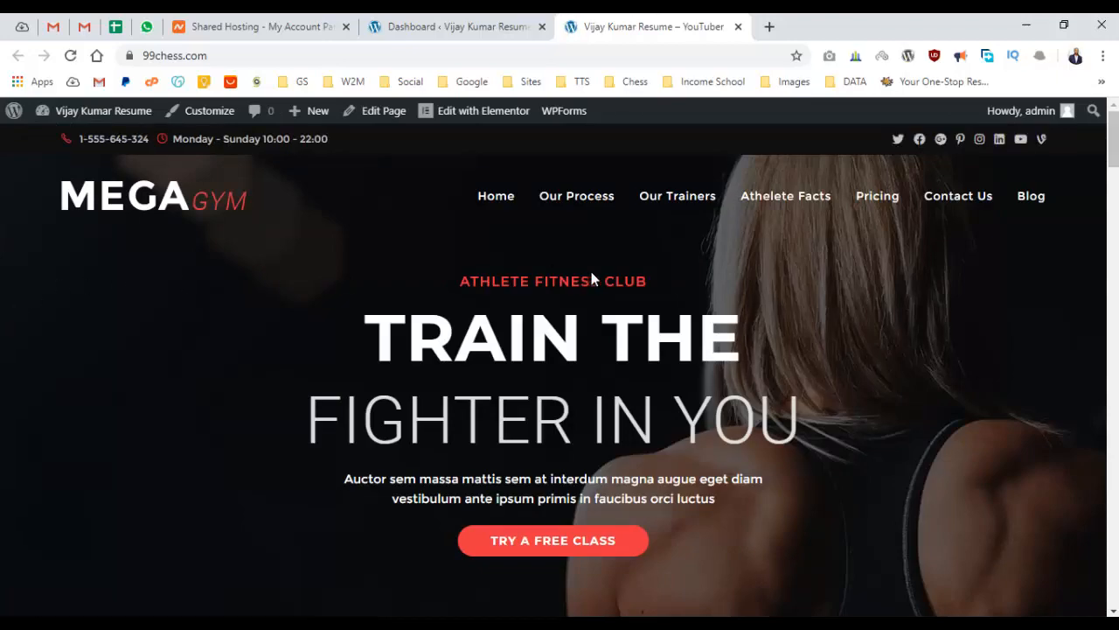
{"action": "scroll", "coordinate": [589, 268], "scroll_direction": "down", "scroll_amount": 5}
{"action": "scroll", "coordinate": [581, 273], "scroll_direction": "down", "scroll_amount": 20}
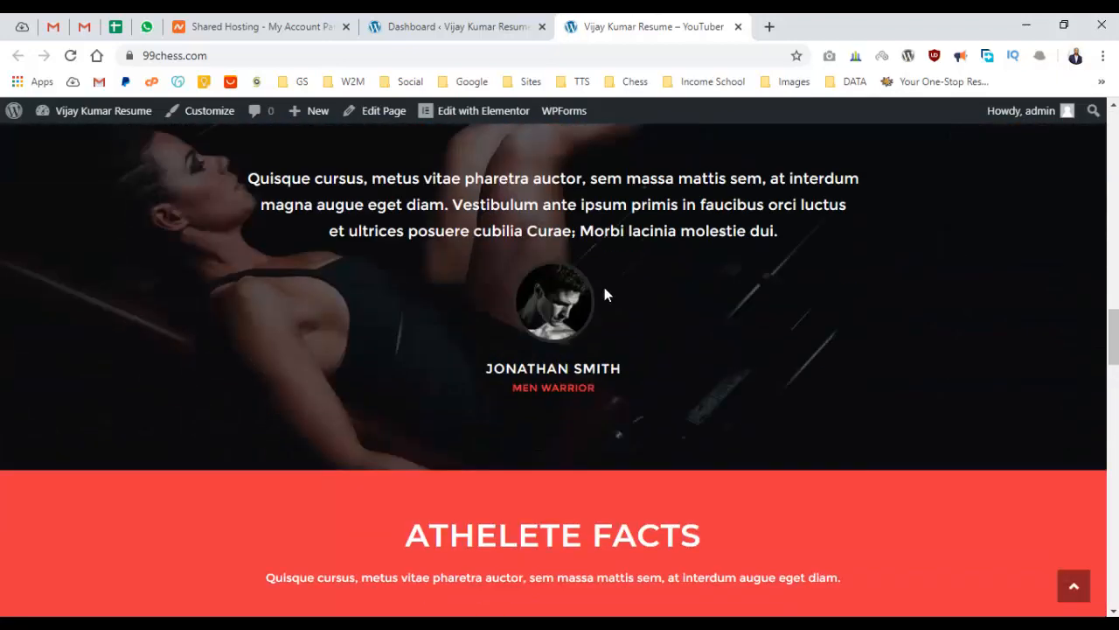
{"action": "scroll", "coordinate": [606, 296], "scroll_direction": "down", "scroll_amount": 5}
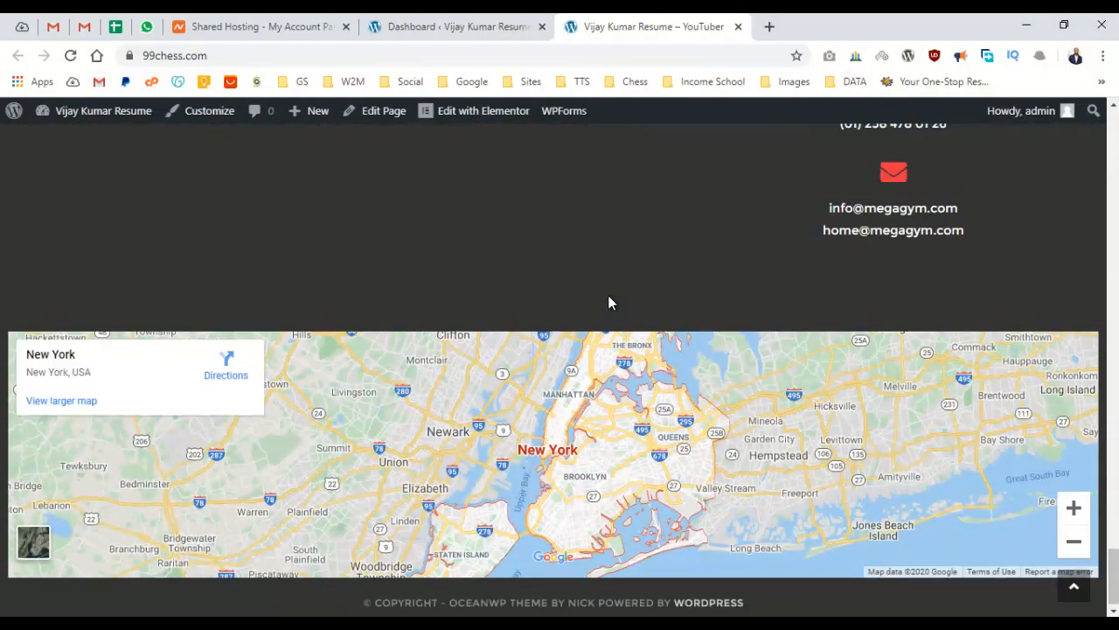
{"action": "scroll", "coordinate": [611, 297], "scroll_direction": "up", "scroll_amount": 20}
{"action": "scroll", "coordinate": [616, 294], "scroll_direction": "up", "scroll_amount": 15}
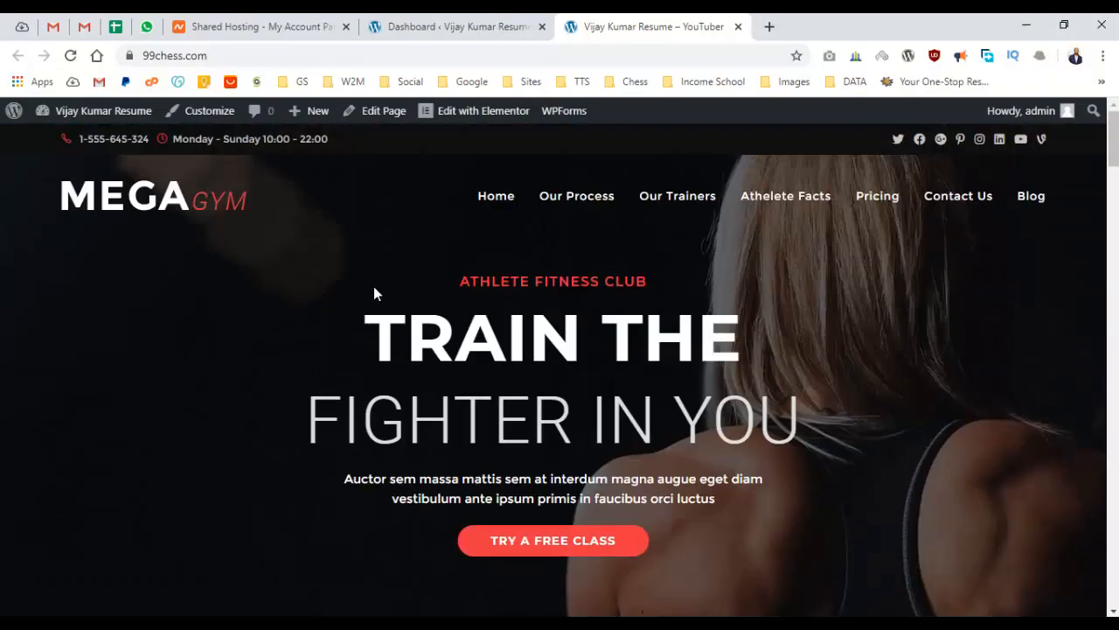
{"action": "left_click", "coordinate": [444, 28]}
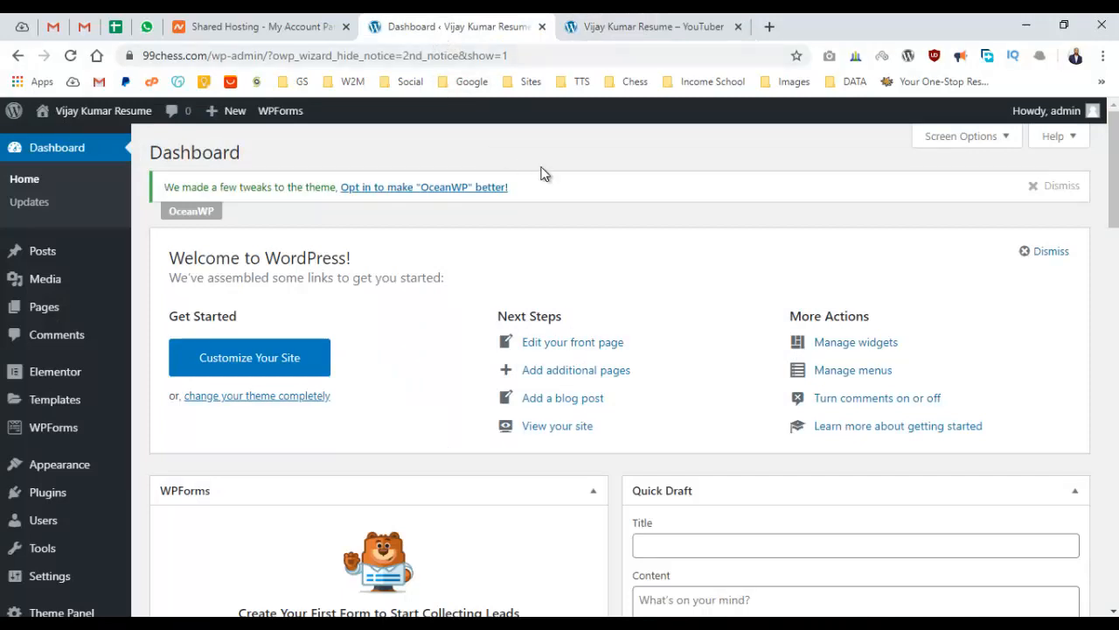
Dismiss the OceanWP tweaks notice and open the live site from its name in new tabs.
{"action": "left_click", "coordinate": [1041, 186]}
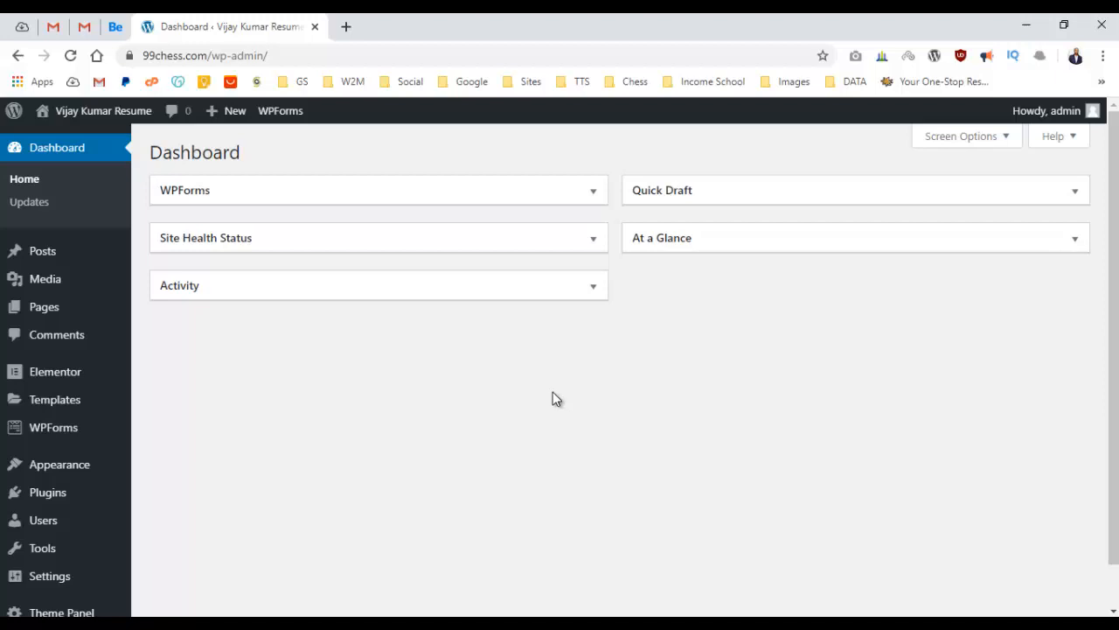
{"action": "middle_click", "coordinate": [101, 113]}
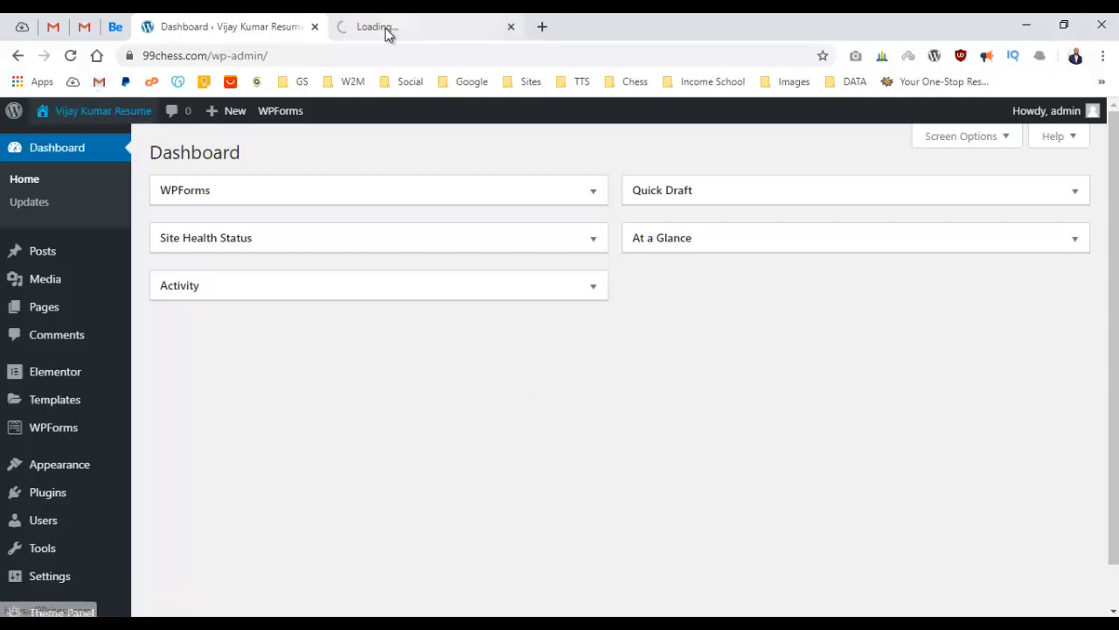
{"action": "right_click", "coordinate": [101, 107]}
{"action": "left_click", "coordinate": [175, 112]}
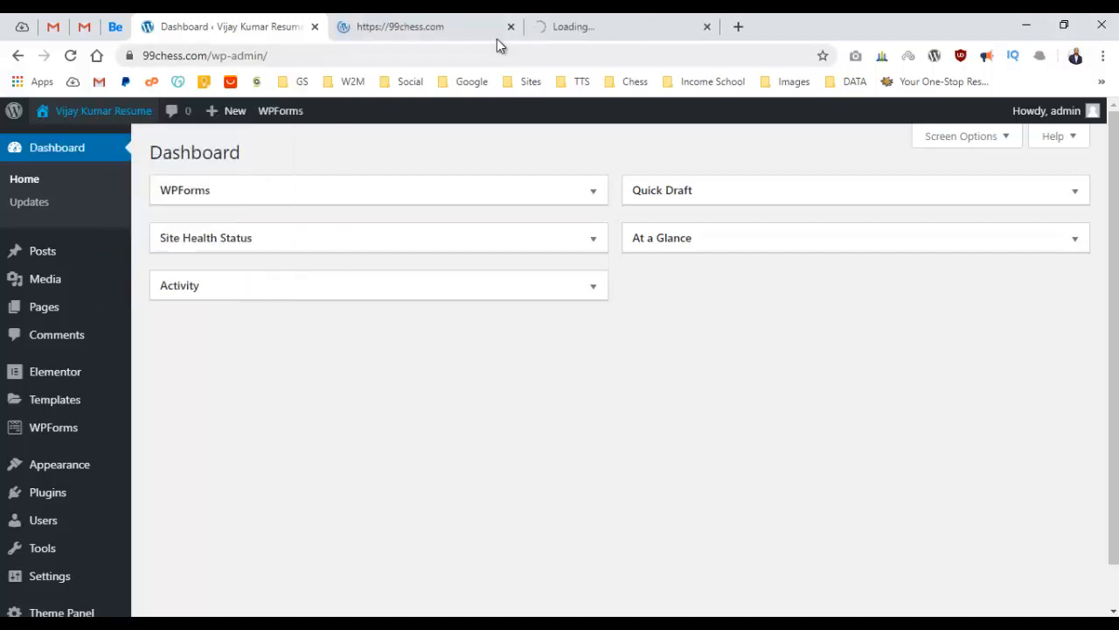
Keep one live-site tab, close the duplicate, and browse the MEGA GYM homepage.
{"action": "left_click", "coordinate": [550, 28]}
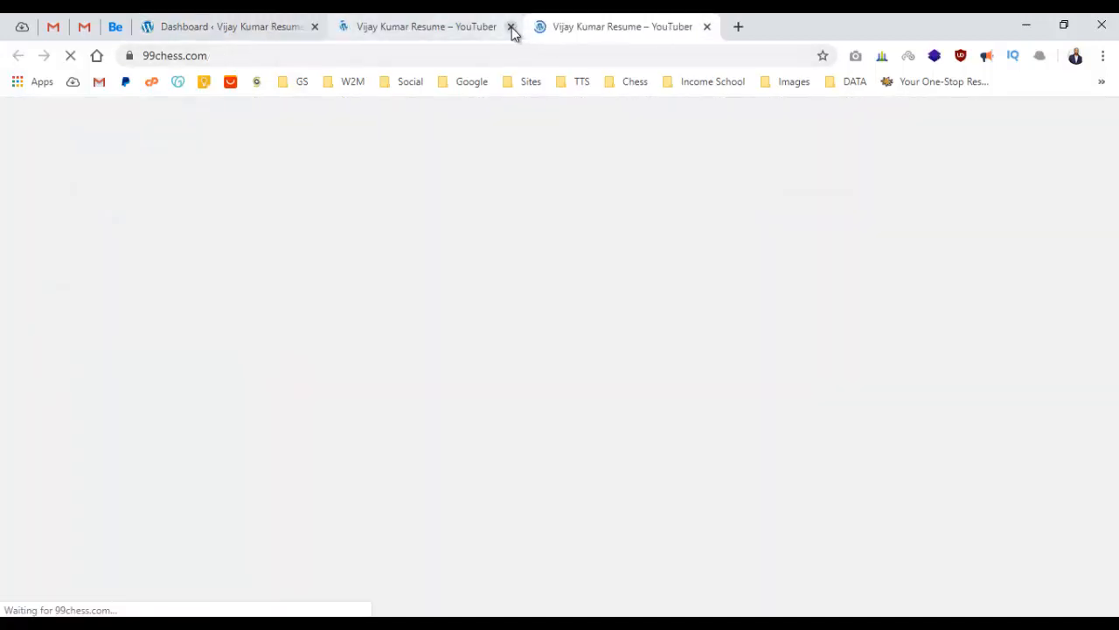
{"action": "left_click", "coordinate": [510, 28]}
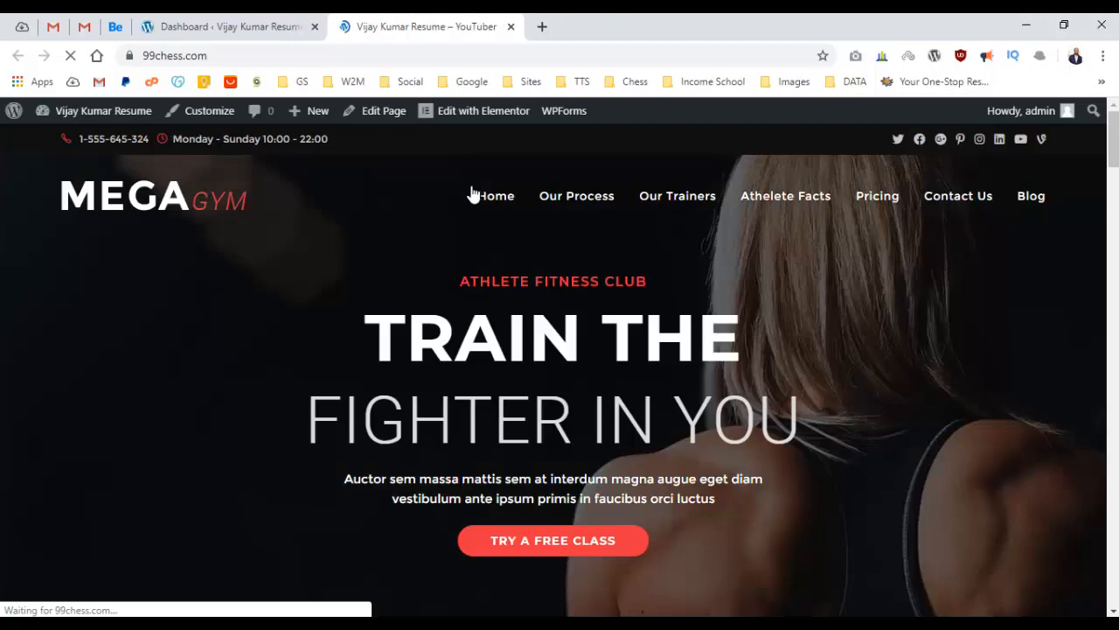
{"action": "scroll", "coordinate": [331, 283], "scroll_direction": "down", "scroll_amount": 10}
{"action": "scroll", "coordinate": [338, 287], "scroll_direction": "down", "scroll_amount": 12}
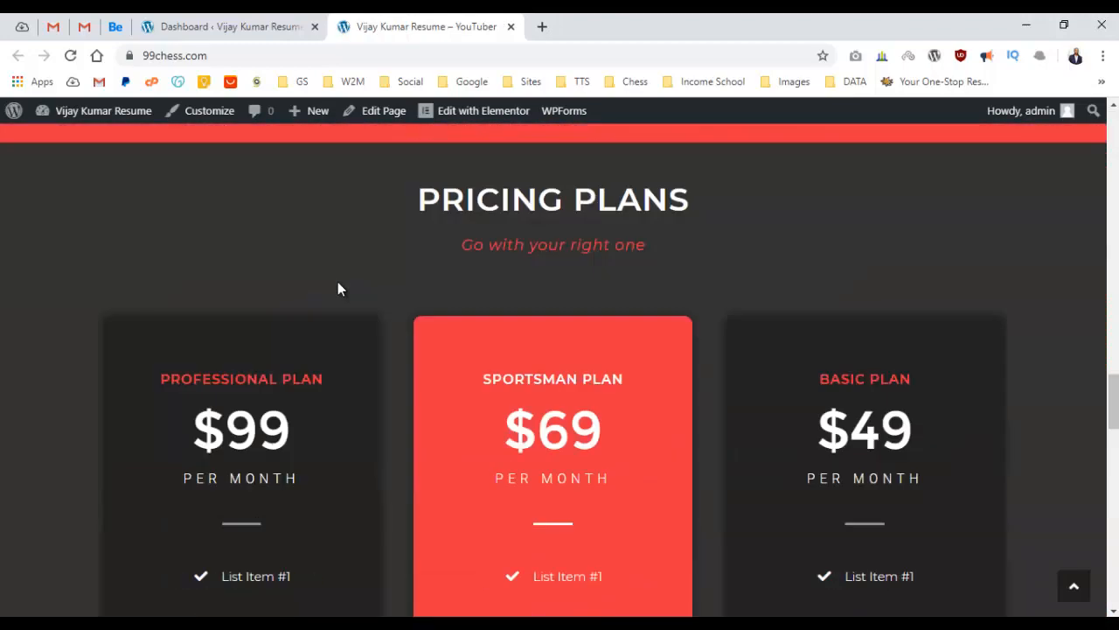
{"action": "scroll", "coordinate": [352, 283], "scroll_direction": "up", "scroll_amount": 11}
{"action": "scroll", "coordinate": [446, 226], "scroll_direction": "up", "scroll_amount": 10}
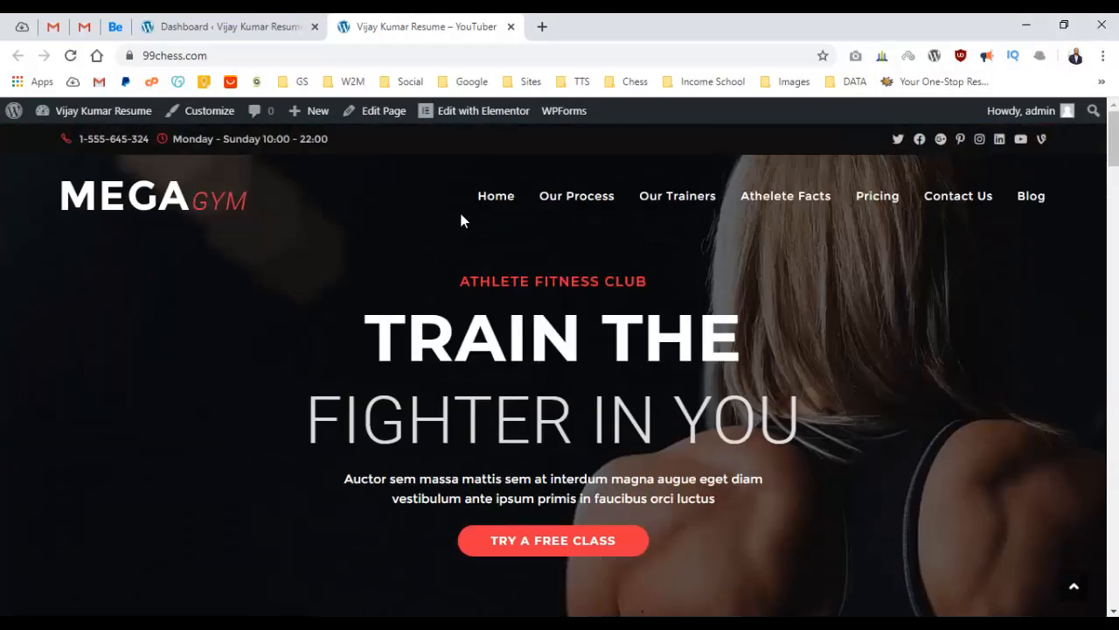
Open the MegaGym homepage in the Elementor editor and look over the page.
{"action": "left_click", "coordinate": [475, 127]}
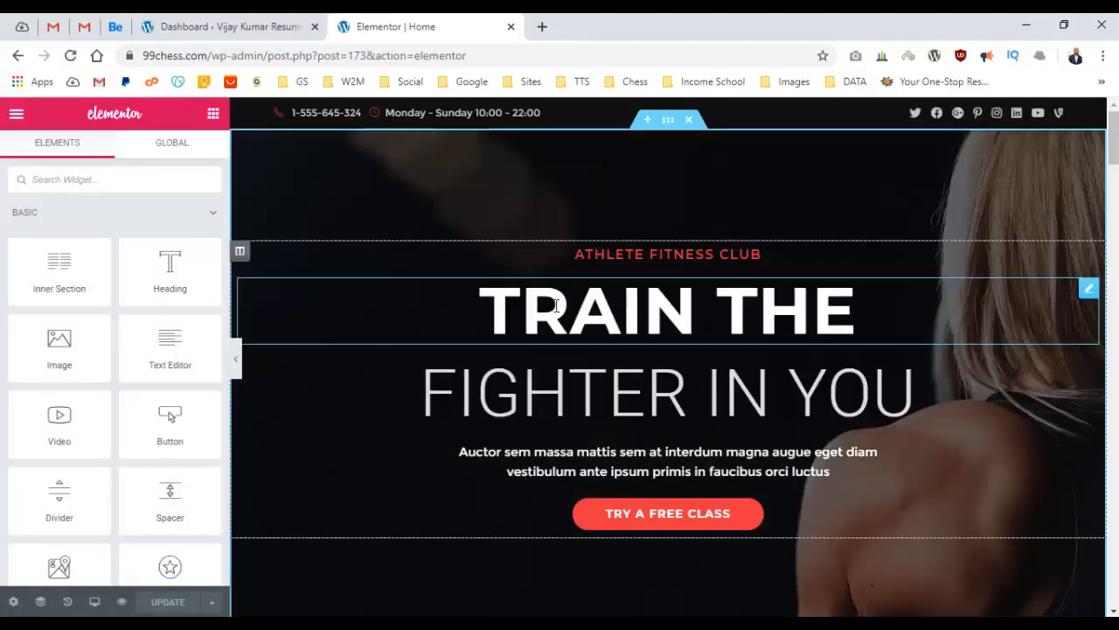
{"action": "scroll", "coordinate": [564, 441], "scroll_direction": "down", "scroll_amount": 5}
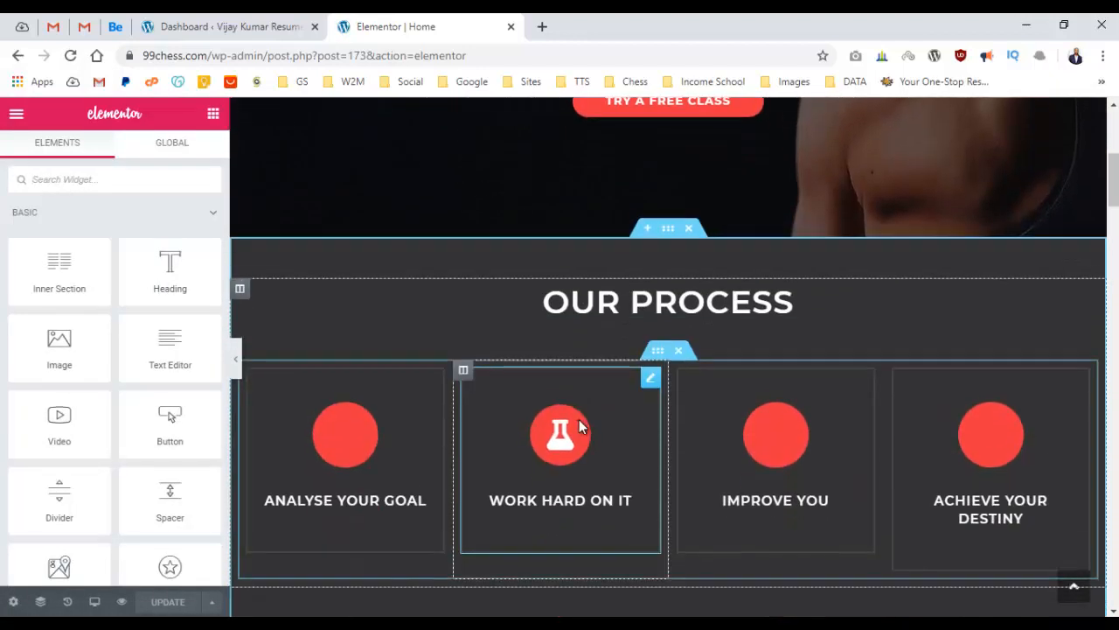
{"action": "scroll", "coordinate": [579, 417], "scroll_direction": "down", "scroll_amount": 15}
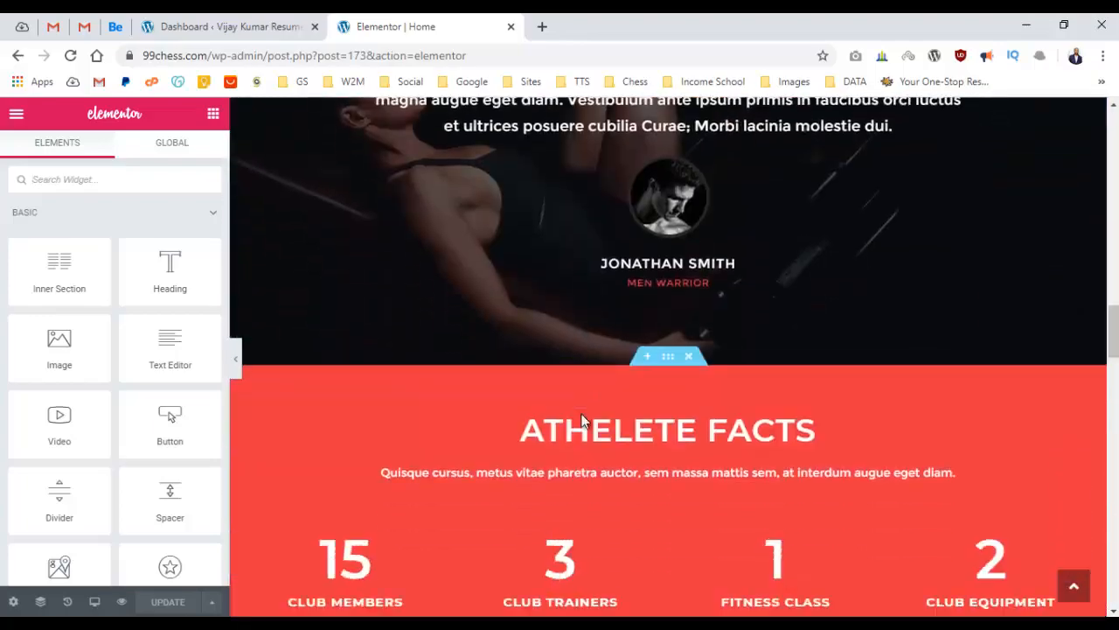
{"action": "scroll", "coordinate": [583, 420], "scroll_direction": "down", "scroll_amount": 20}
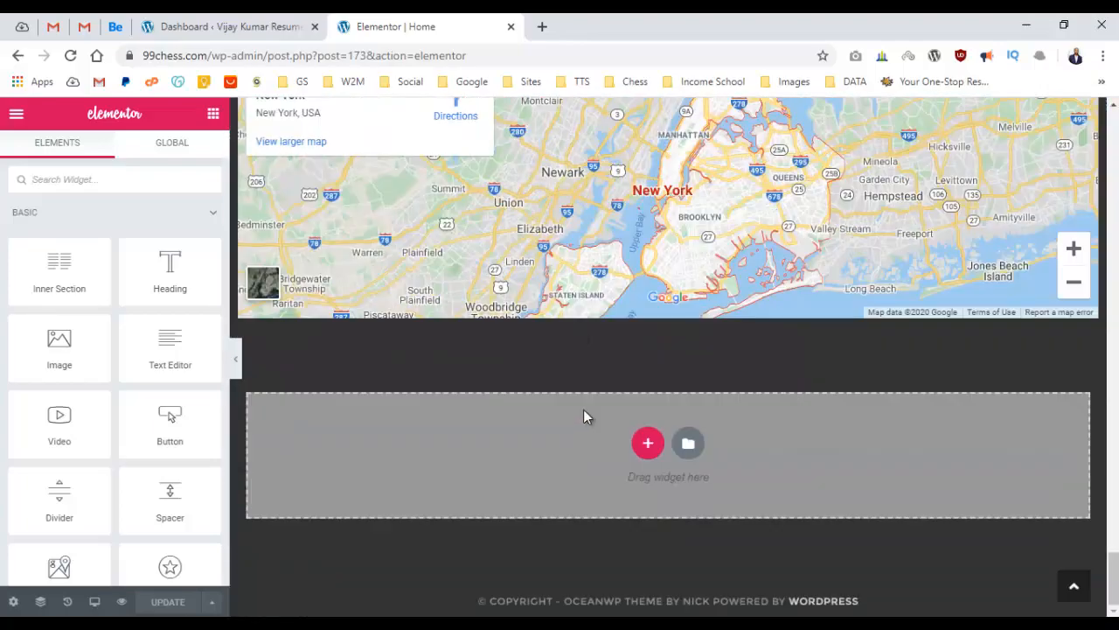
{"action": "scroll", "coordinate": [583, 409], "scroll_direction": "up", "scroll_amount": 20}
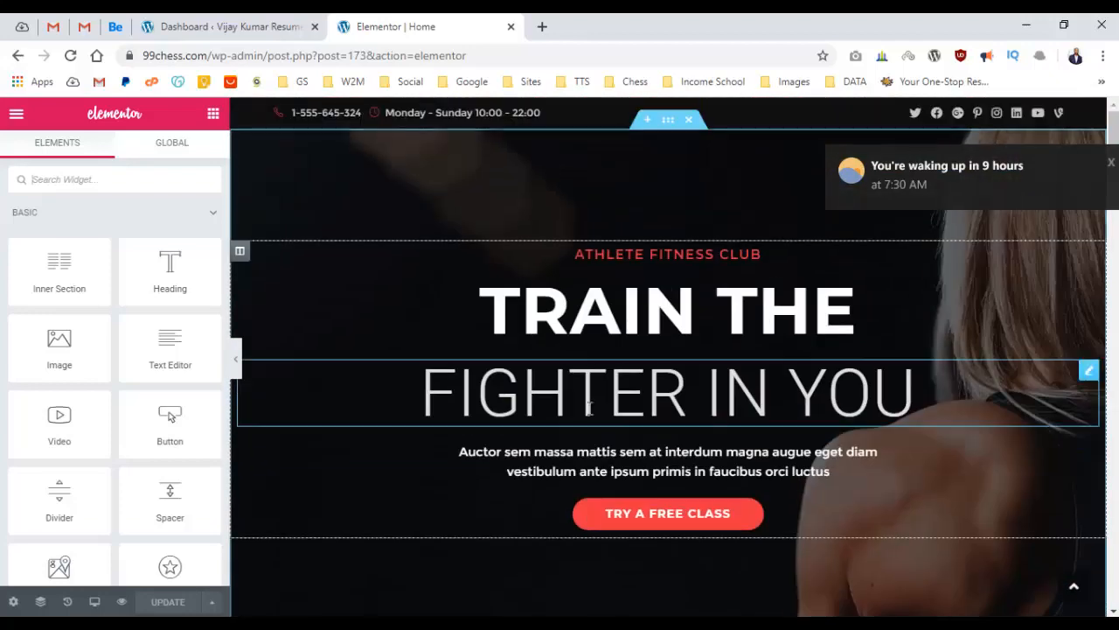
{"action": "left_click", "coordinate": [1110, 164]}
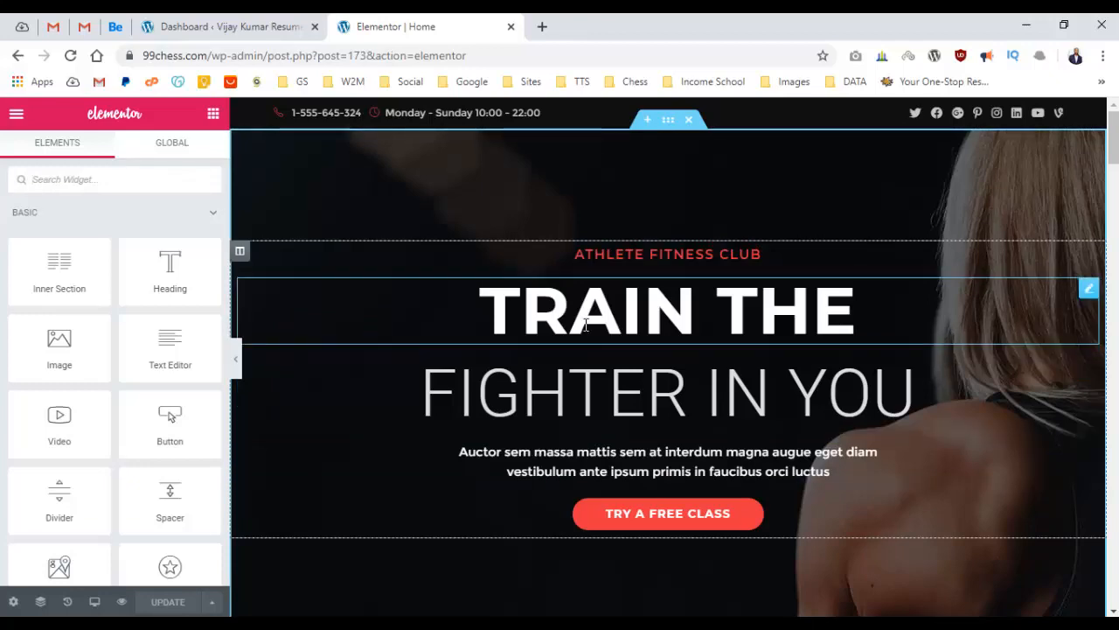
{"action": "scroll", "coordinate": [586, 345], "scroll_direction": "down", "scroll_amount": 6}
{"action": "scroll", "coordinate": [573, 350], "scroll_direction": "up", "scroll_amount": 6}
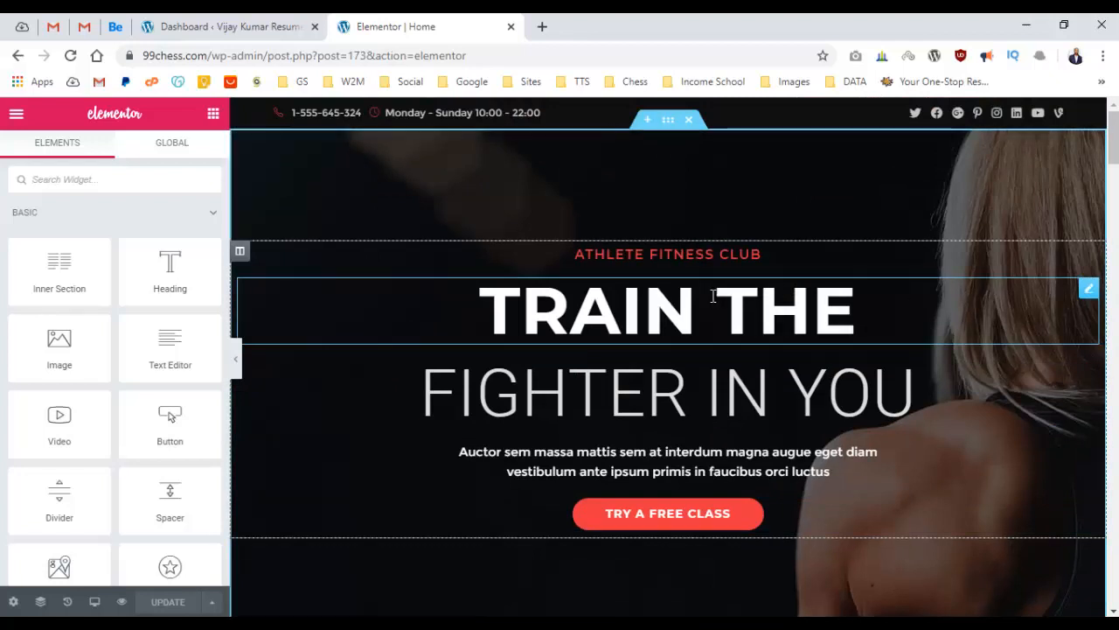
Keep the TRAIN THE heading and browse the Basic, Pro and General widgets for Heading.
{"action": "right_click", "coordinate": [714, 296]}
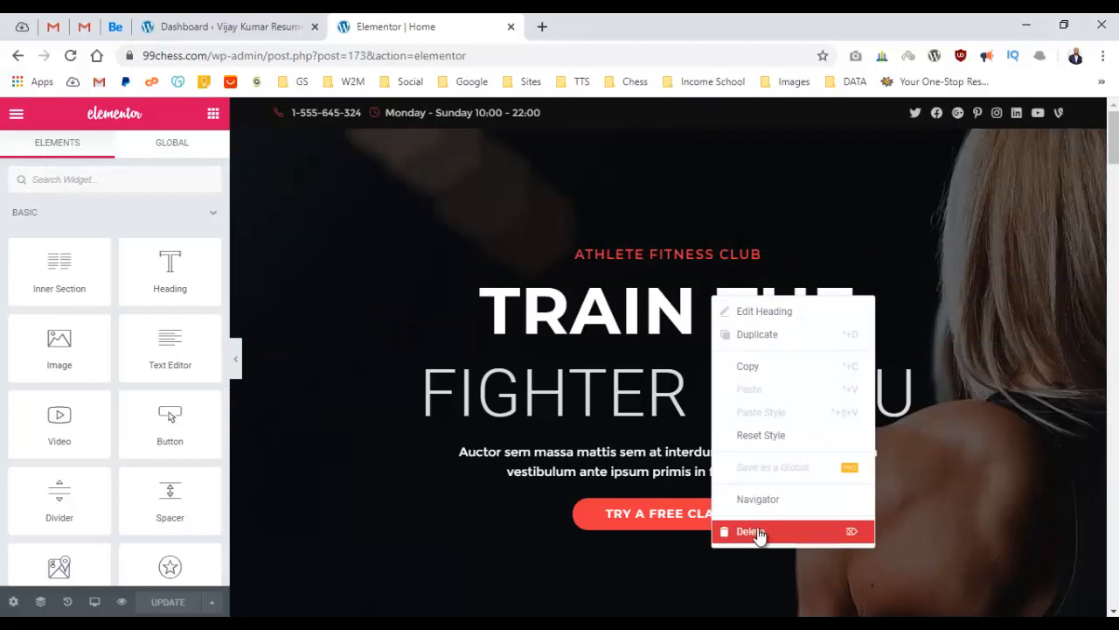
{"action": "left_click", "coordinate": [524, 203]}
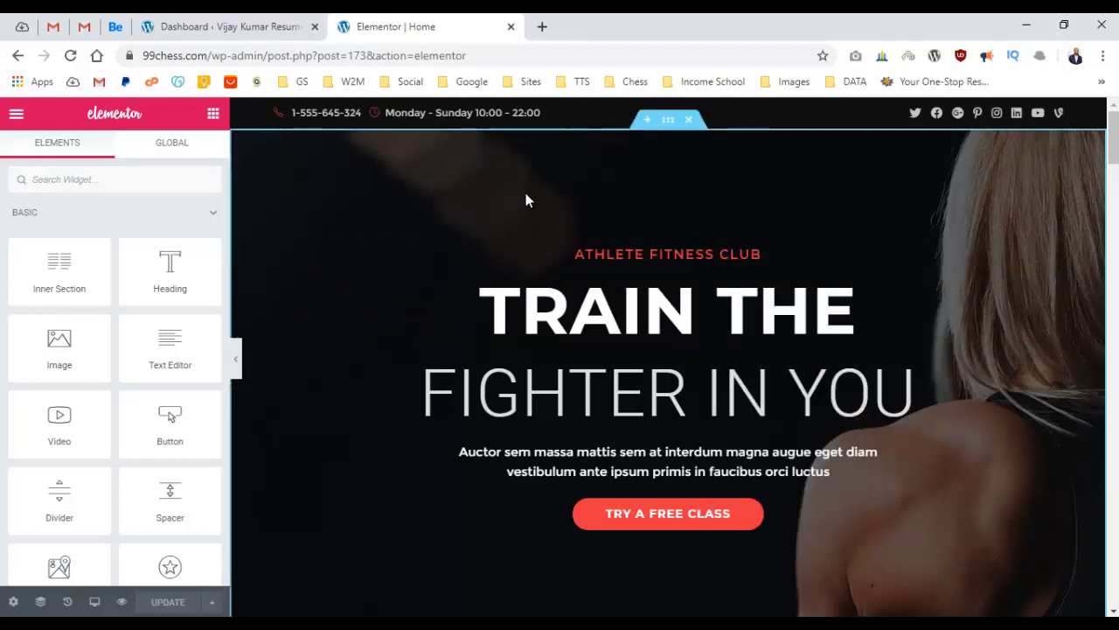
{"action": "scroll", "coordinate": [167, 242], "scroll_direction": "down", "scroll_amount": 4}
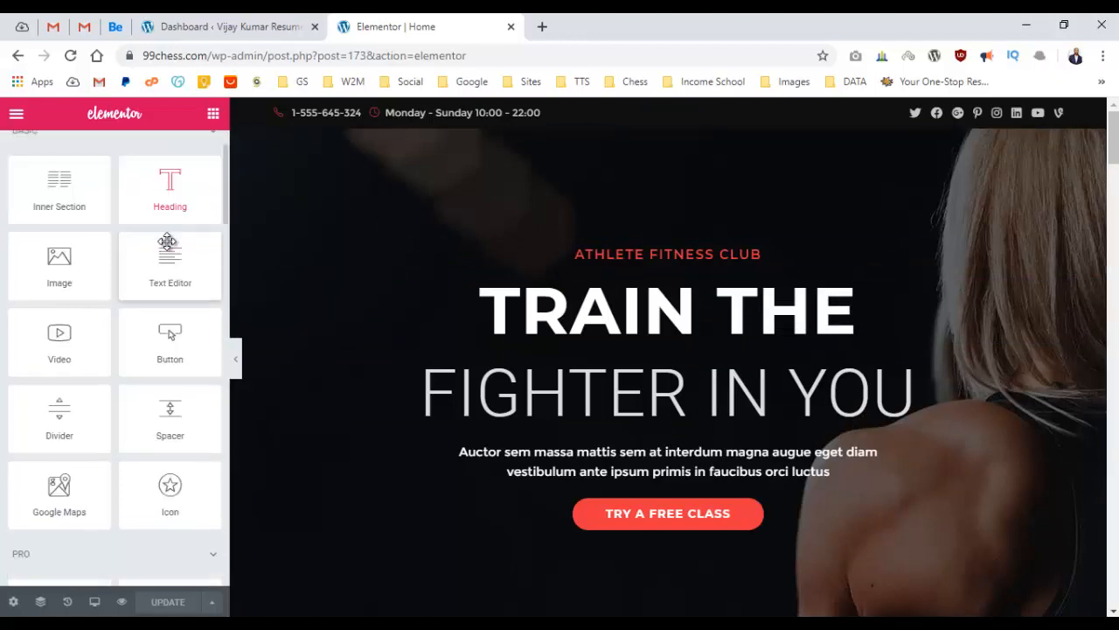
{"action": "scroll", "coordinate": [167, 242], "scroll_direction": "up", "scroll_amount": 4}
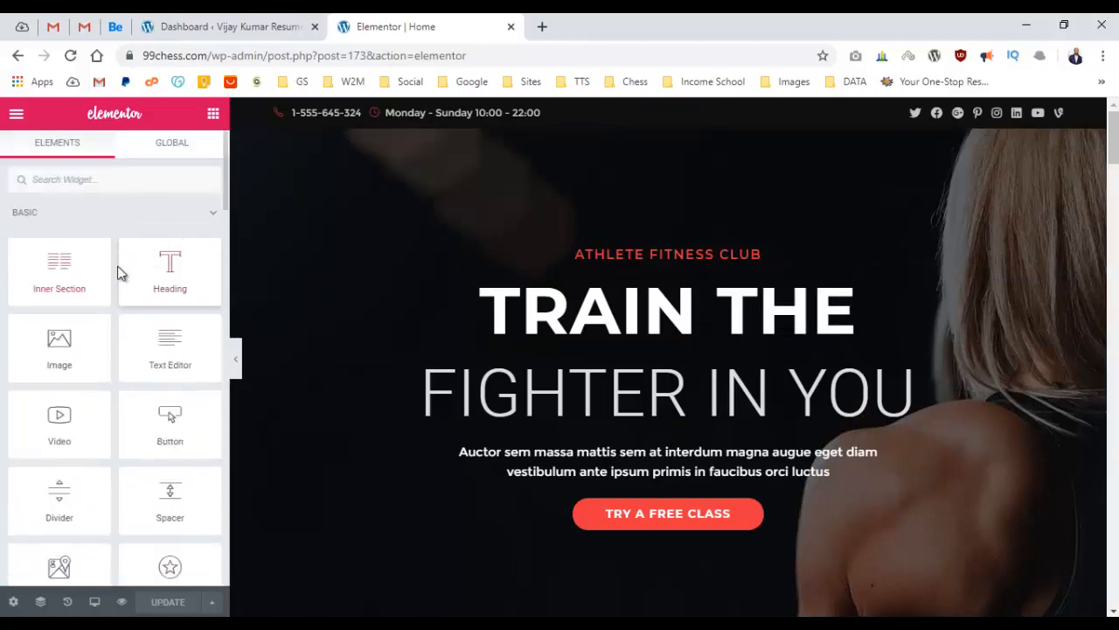
{"action": "scroll", "coordinate": [107, 303], "scroll_direction": "down", "scroll_amount": 12}
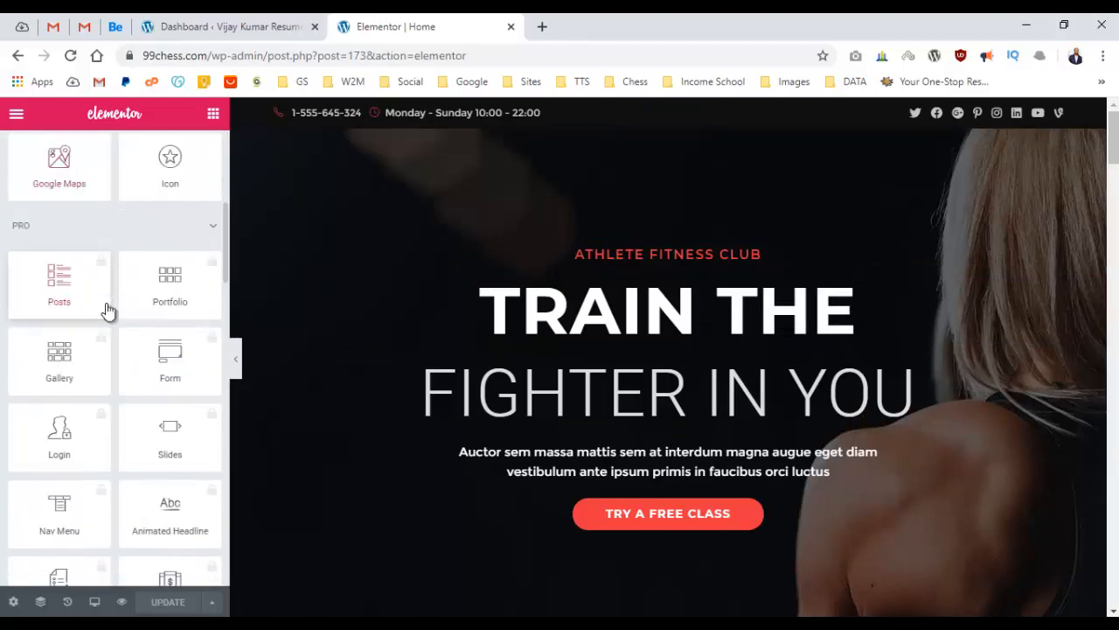
{"action": "scroll", "coordinate": [115, 309], "scroll_direction": "down", "scroll_amount": 12}
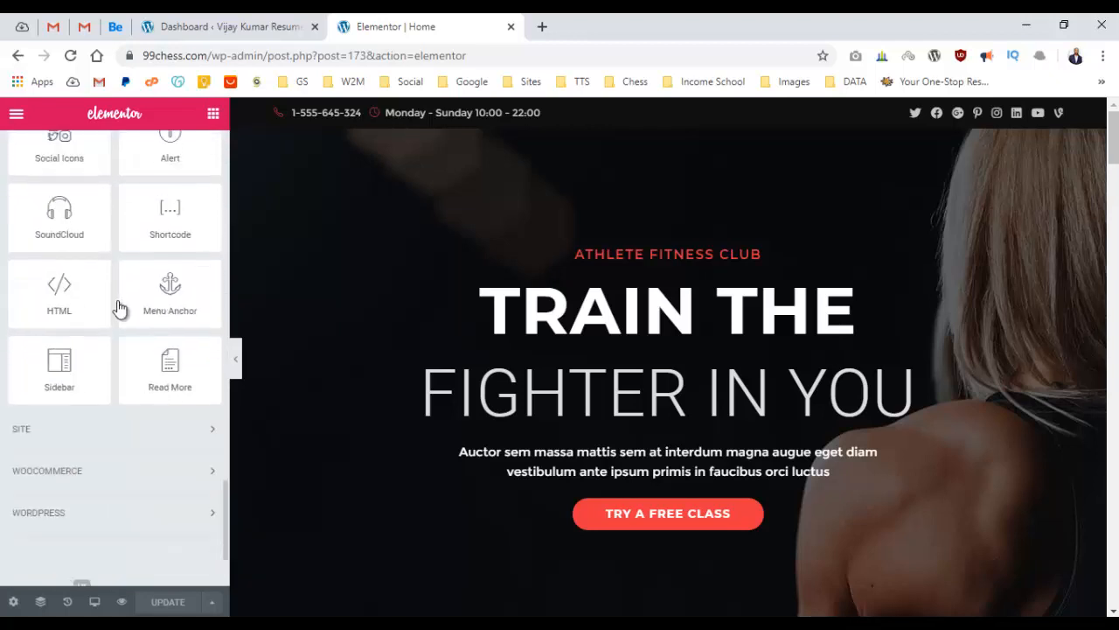
{"action": "scroll", "coordinate": [122, 302], "scroll_direction": "up", "scroll_amount": 12}
{"action": "scroll", "coordinate": [131, 297], "scroll_direction": "up", "scroll_amount": 10}
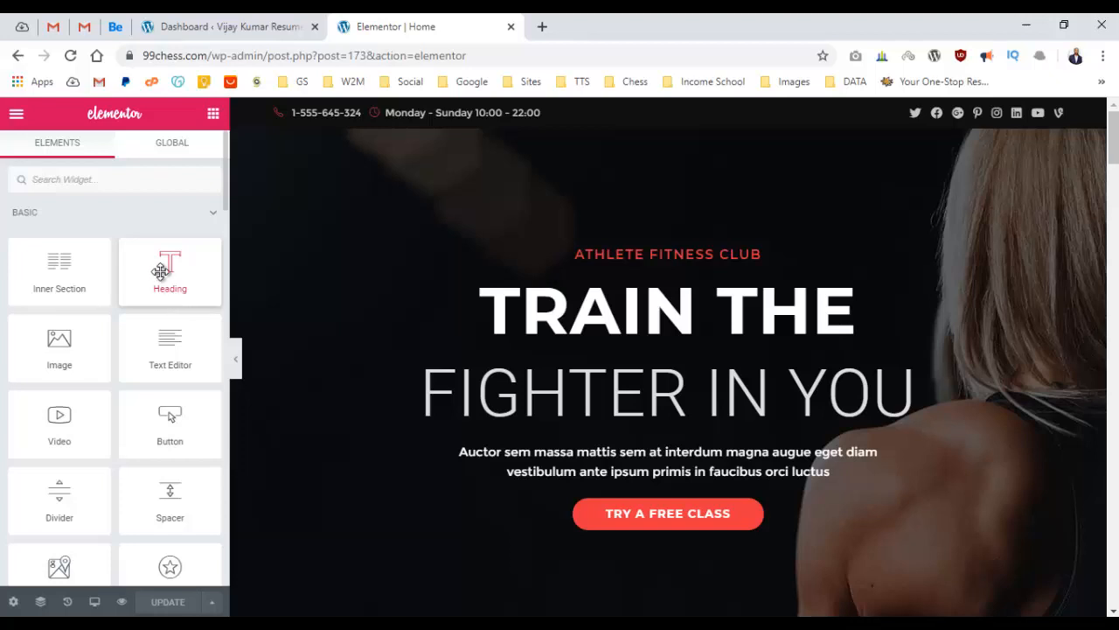
Insert a centred XXL Heading widget between TRAIN THE and FIGHTER IN YOU.
{"action": "left_click_drag", "start_coordinate": [160, 271], "coordinate": [612, 337]}
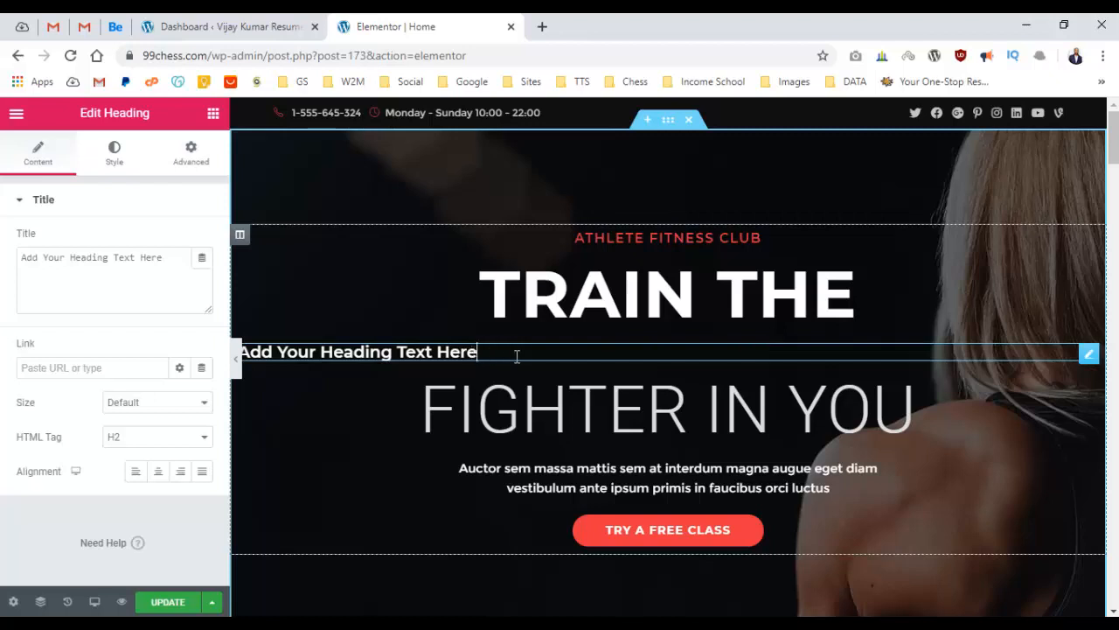
{"action": "left_click_drag", "start_coordinate": [517, 357], "coordinate": [409, 356]}
{"action": "double_click", "coordinate": [408, 356]}
{"action": "left_click", "coordinate": [408, 355]}
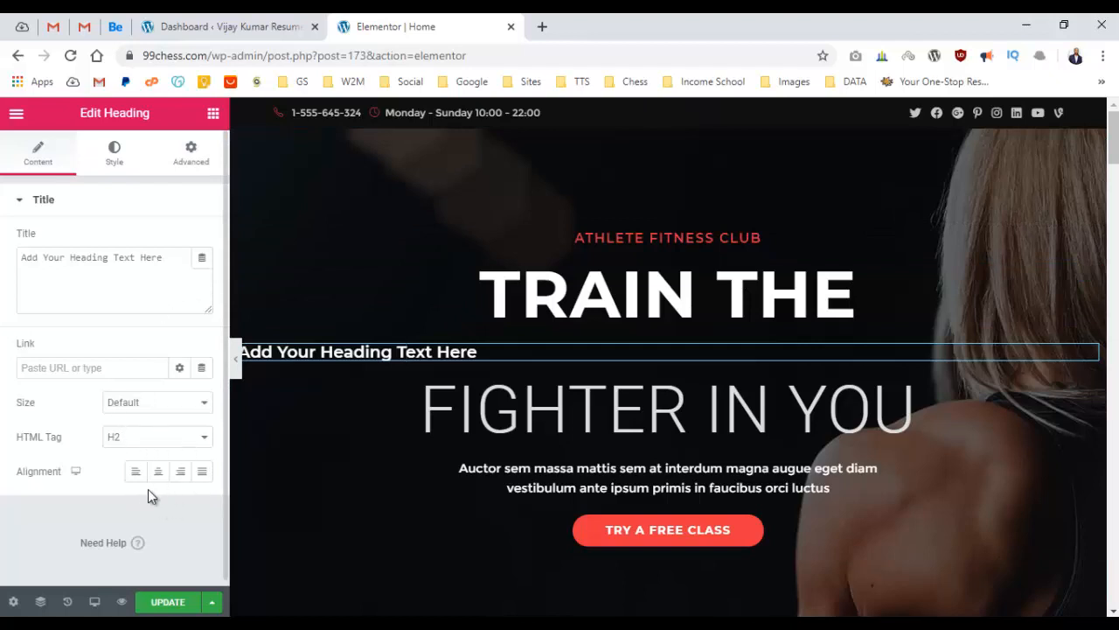
{"action": "left_click", "coordinate": [359, 350]}
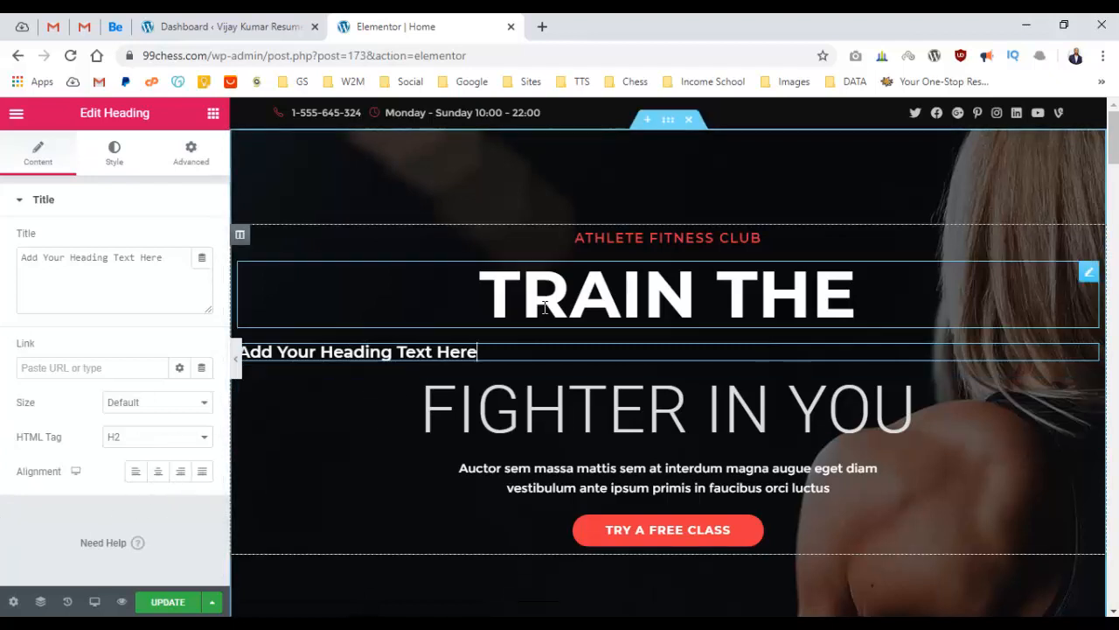
{"action": "left_click", "coordinate": [157, 481]}
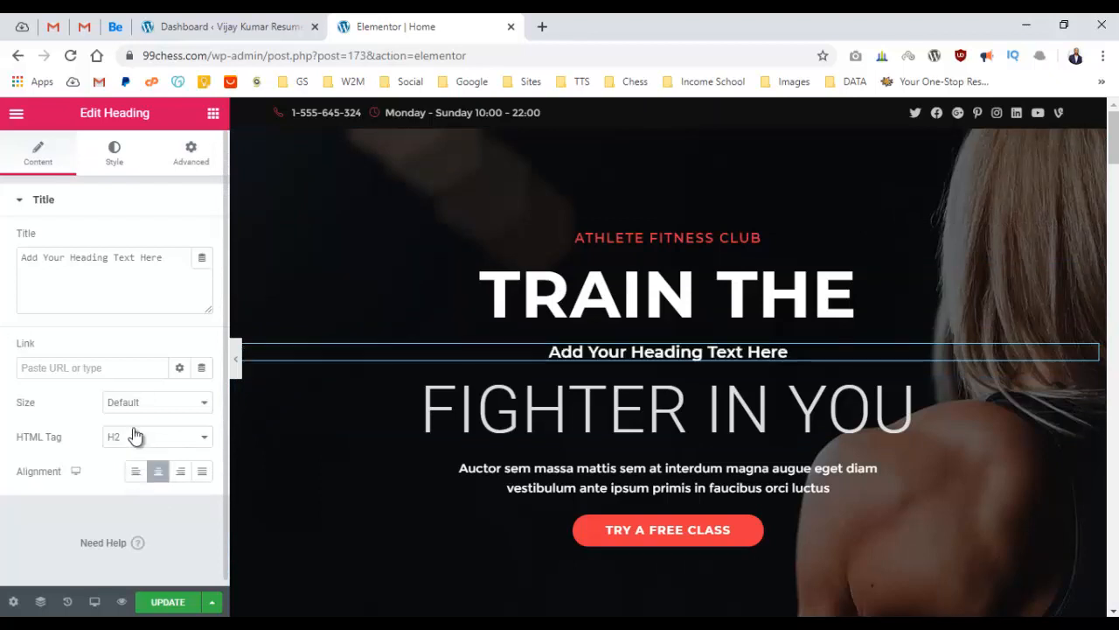
{"action": "left_click", "coordinate": [149, 402]}
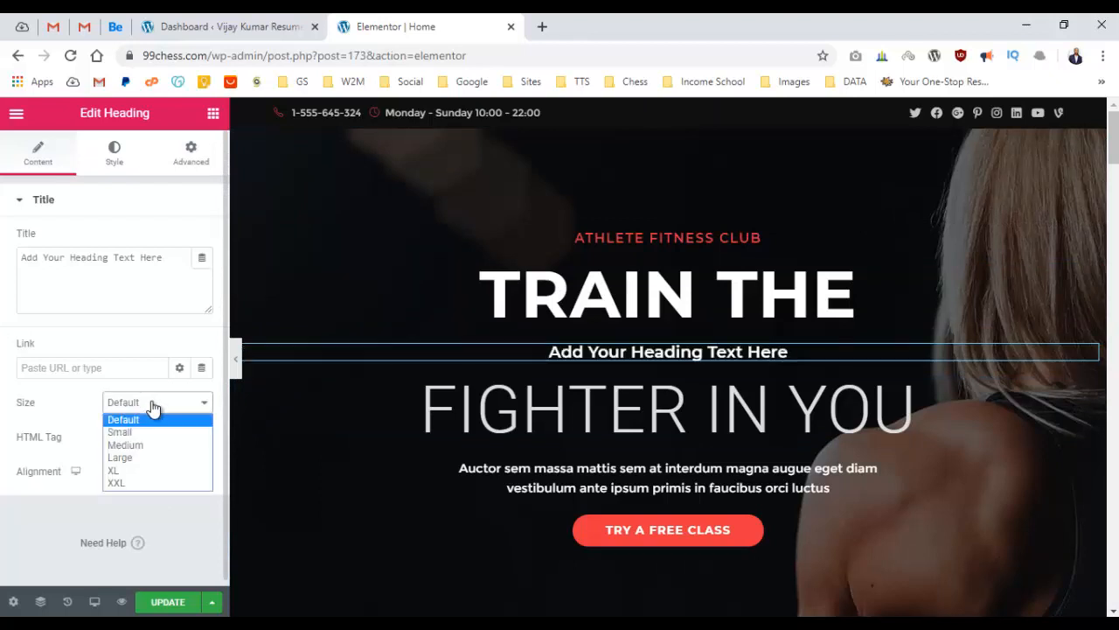
{"action": "left_click", "coordinate": [154, 484]}
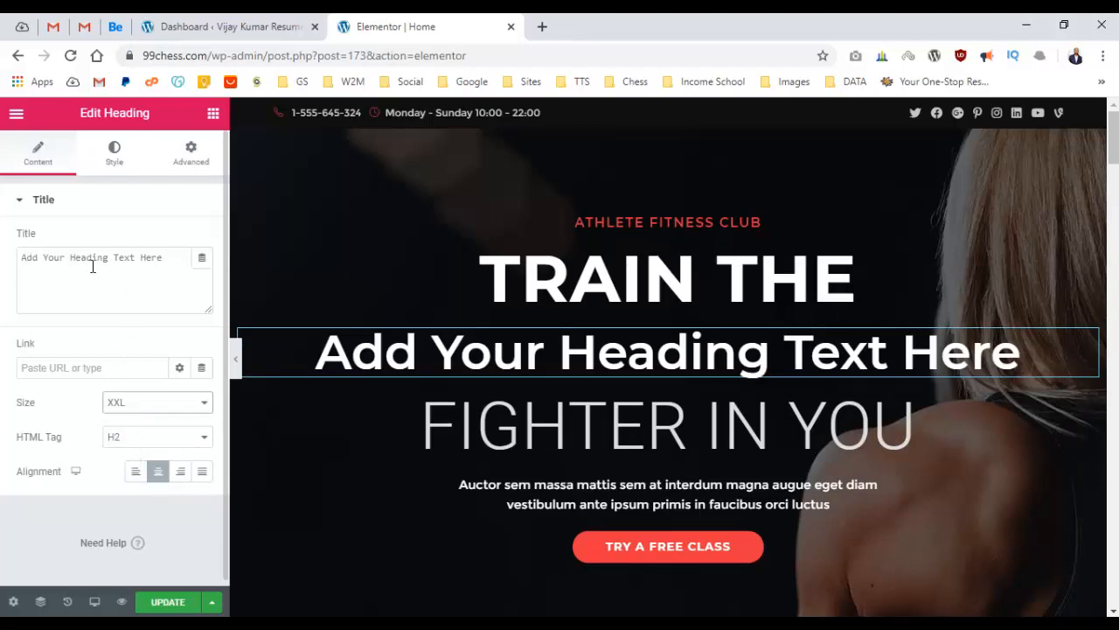
Trim the new heading's title to 'Add Your Heading'.
{"action": "left_click_drag", "start_coordinate": [111, 258], "coordinate": [178, 269]}
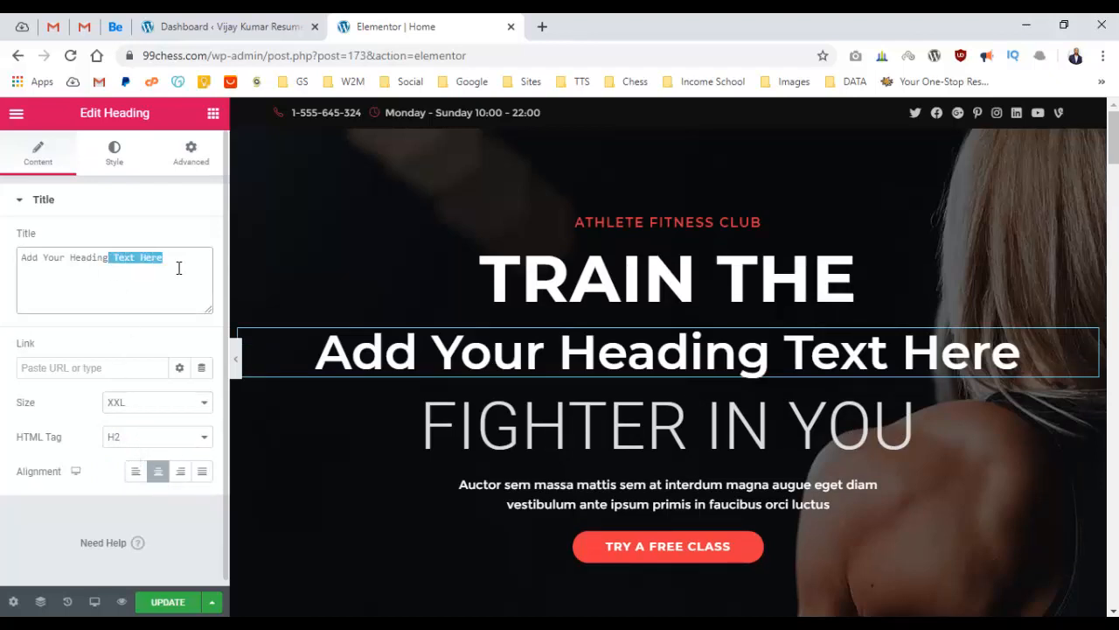
{"action": "key", "text": "BackSpace"}
{"action": "left_click", "coordinate": [41, 534]}
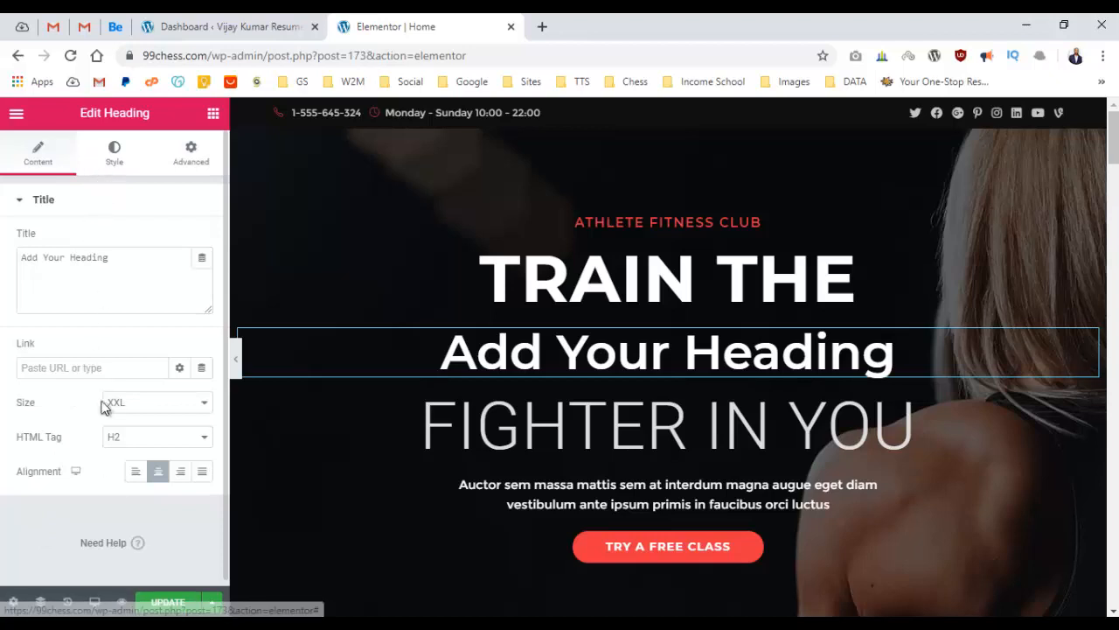
{"action": "double_click", "coordinate": [146, 259]}
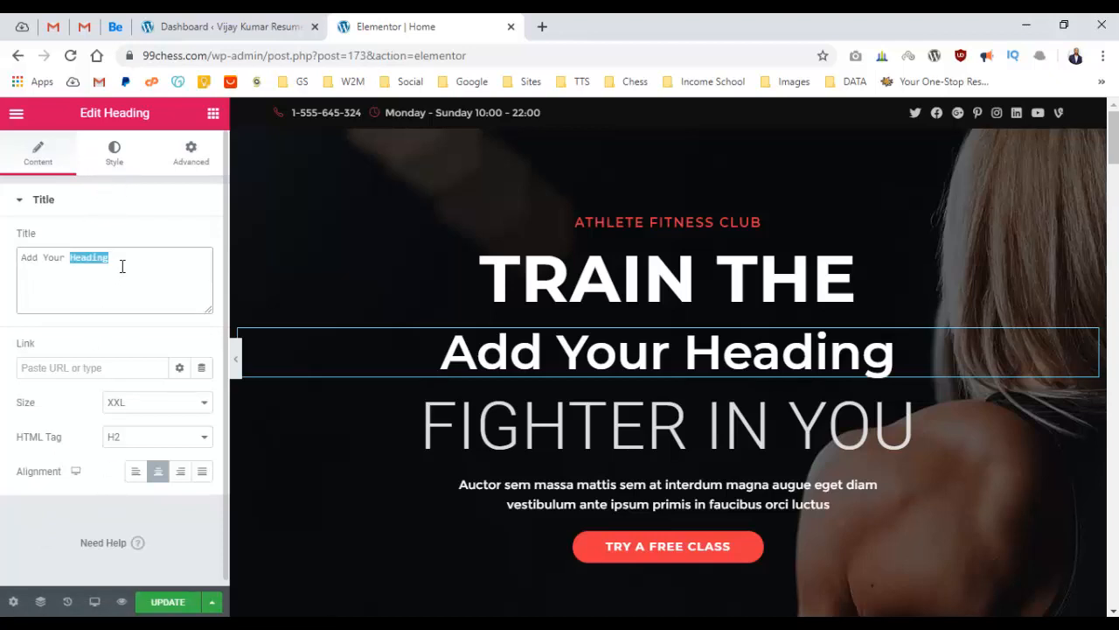
{"action": "triple_click", "coordinate": [123, 267]}
{"action": "triple_click", "coordinate": [125, 272]}
Give the Add Your Heading title a white text colour.
{"action": "left_click", "coordinate": [103, 174]}
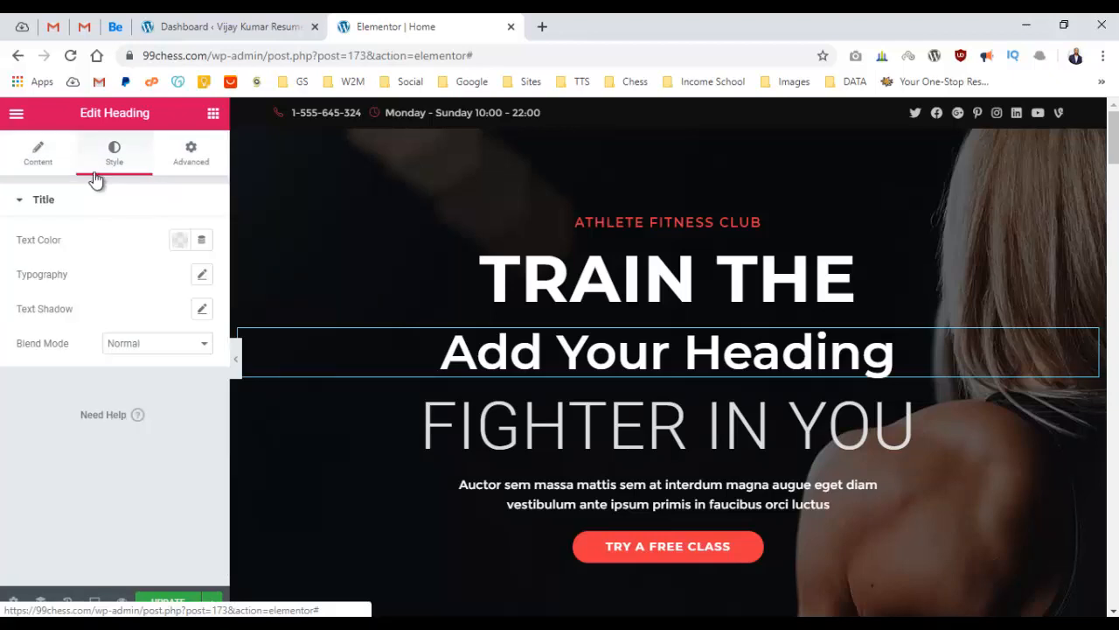
{"action": "left_click", "coordinate": [39, 170]}
{"action": "left_click", "coordinate": [113, 158]}
{"action": "left_click", "coordinate": [183, 157]}
{"action": "left_click", "coordinate": [50, 160]}
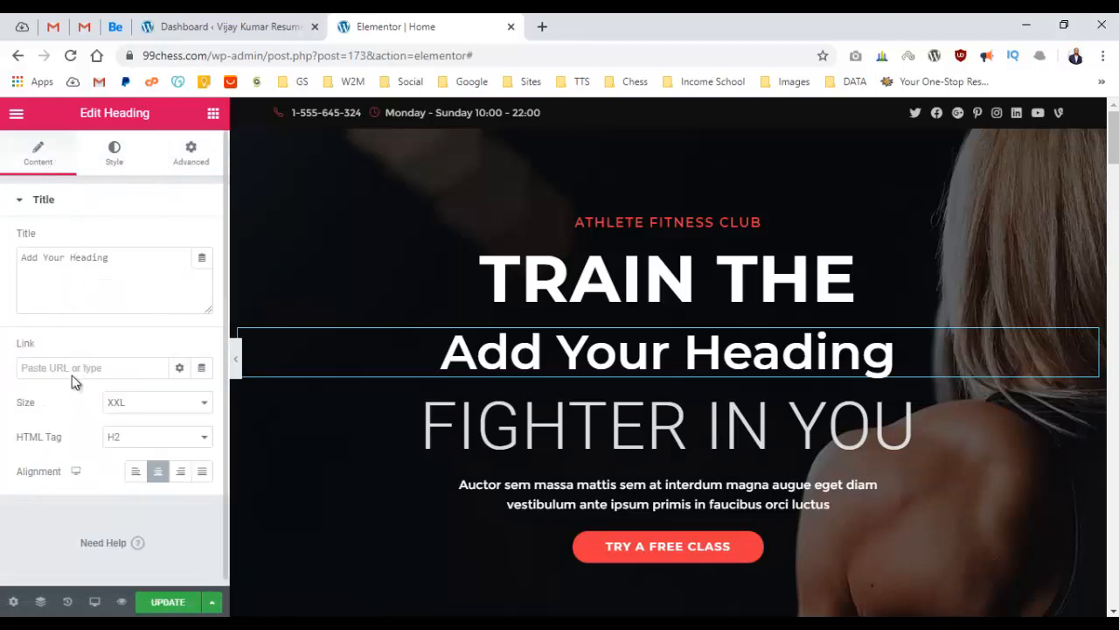
{"action": "left_click", "coordinate": [100, 166]}
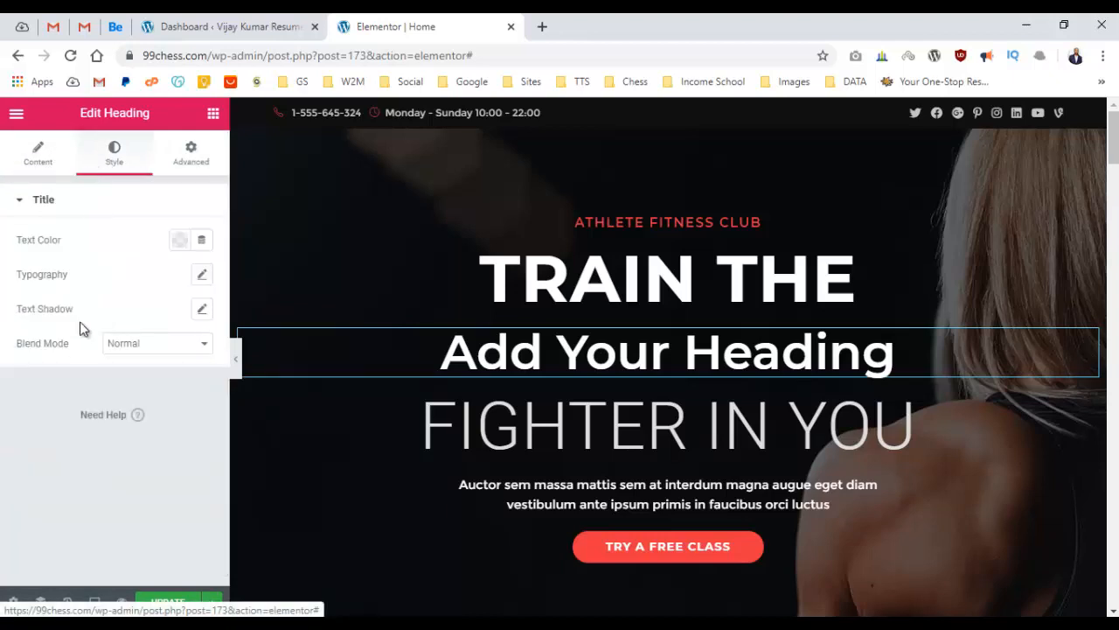
{"action": "left_click", "coordinate": [179, 239]}
{"action": "left_click", "coordinate": [252, 280]}
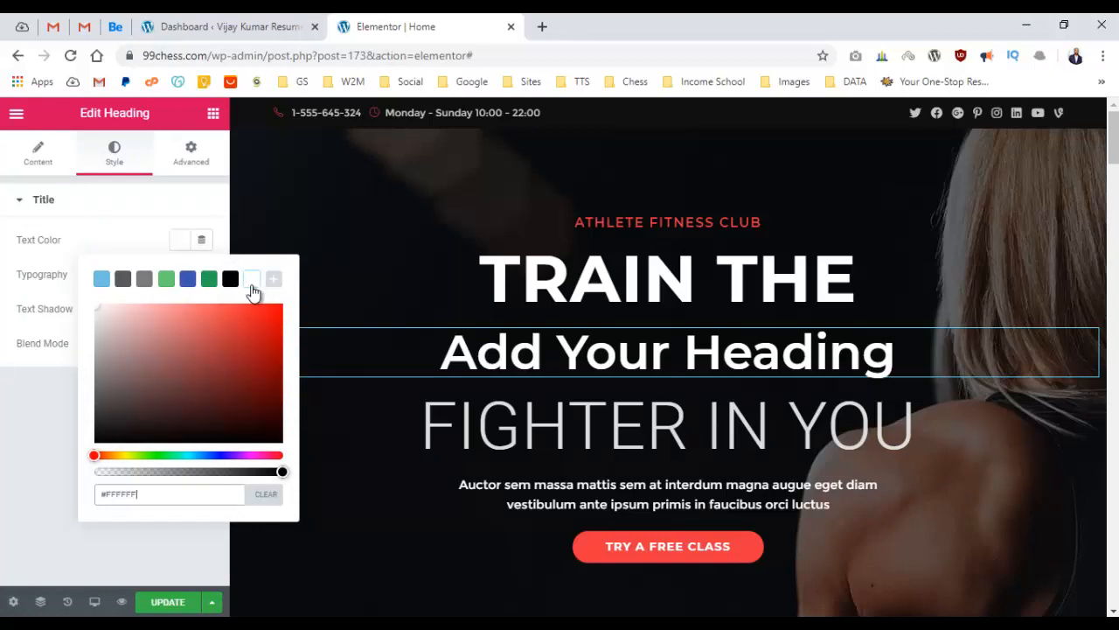
{"action": "left_click", "coordinate": [16, 403]}
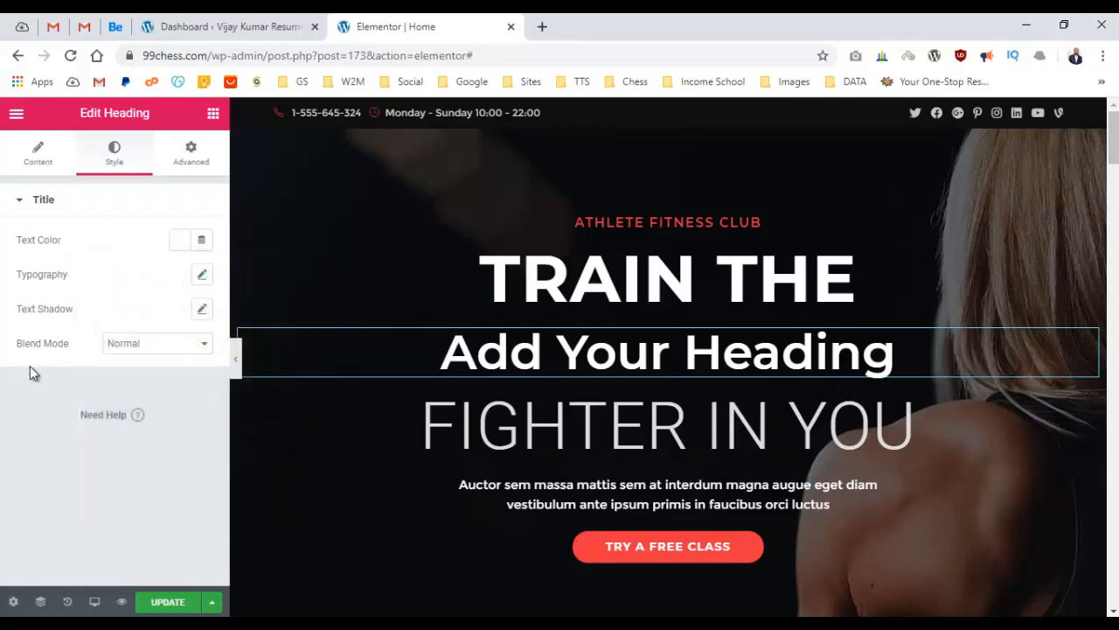
Set the heading's custom typography size to 60 px, keeping the XXL preset.
{"action": "left_click", "coordinate": [202, 277]}
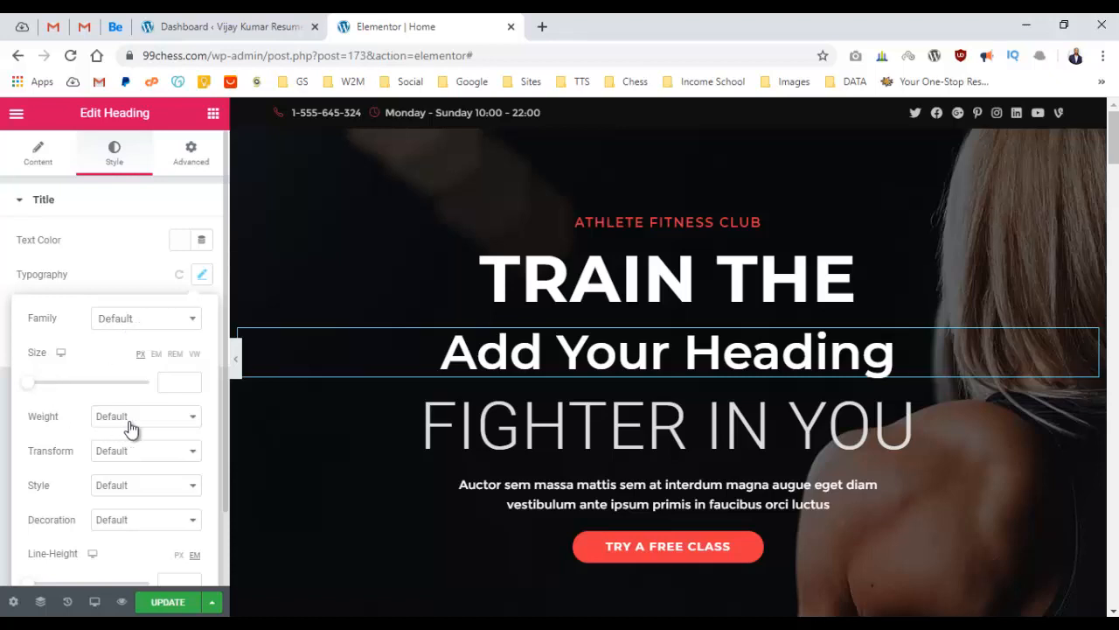
{"action": "scroll", "coordinate": [149, 427], "scroll_direction": "down", "scroll_amount": 1}
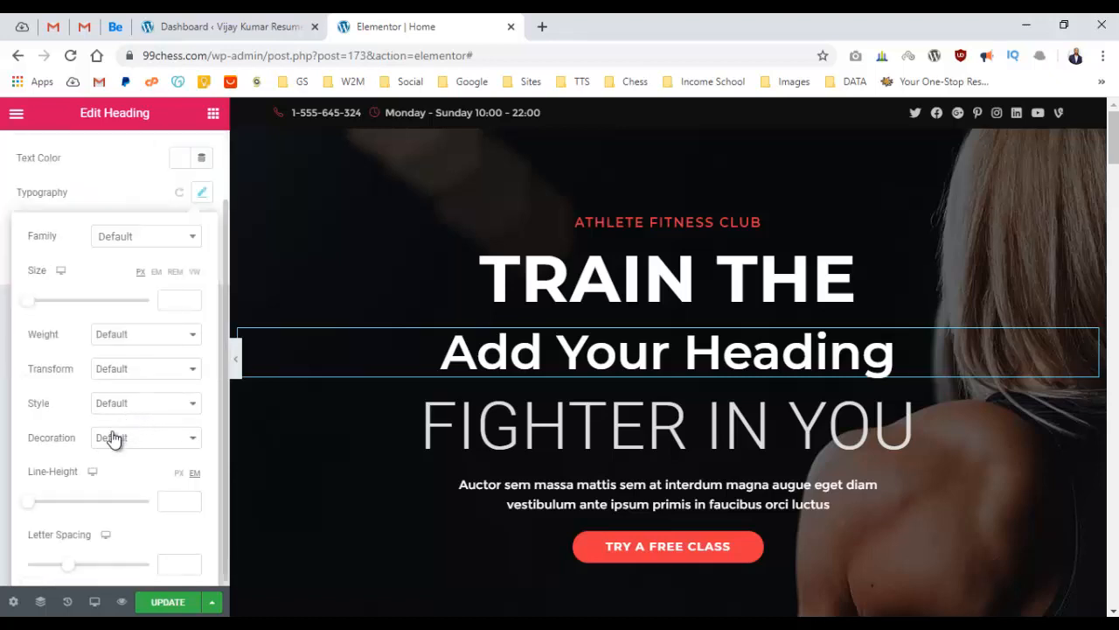
{"action": "scroll", "coordinate": [99, 481], "scroll_direction": "up", "scroll_amount": 1}
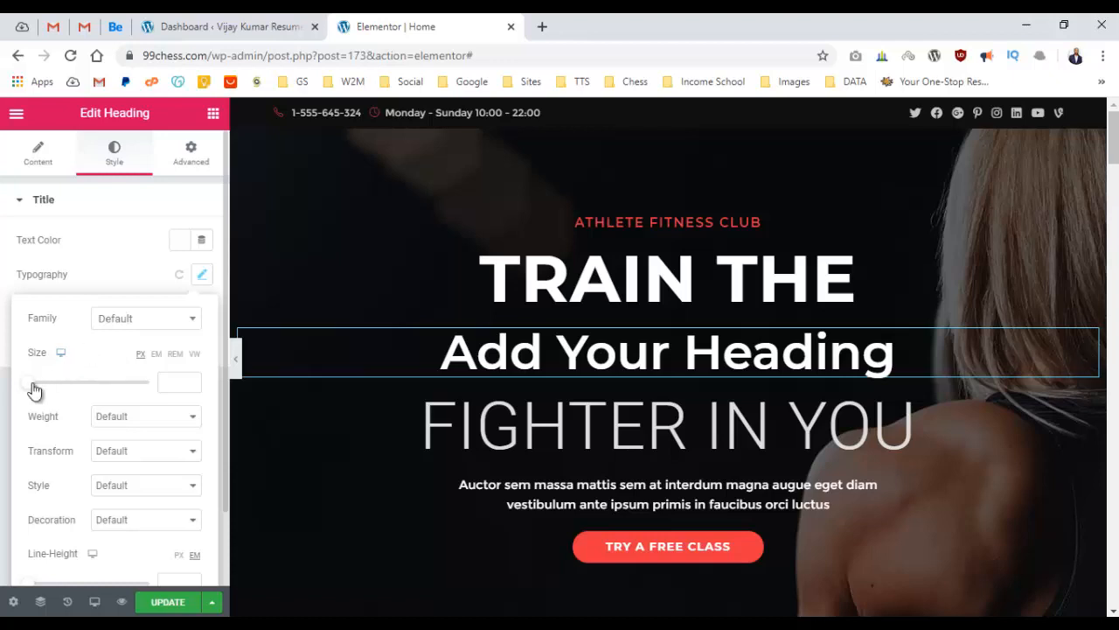
{"action": "left_click_drag", "start_coordinate": [30, 384], "coordinate": [67, 389]}
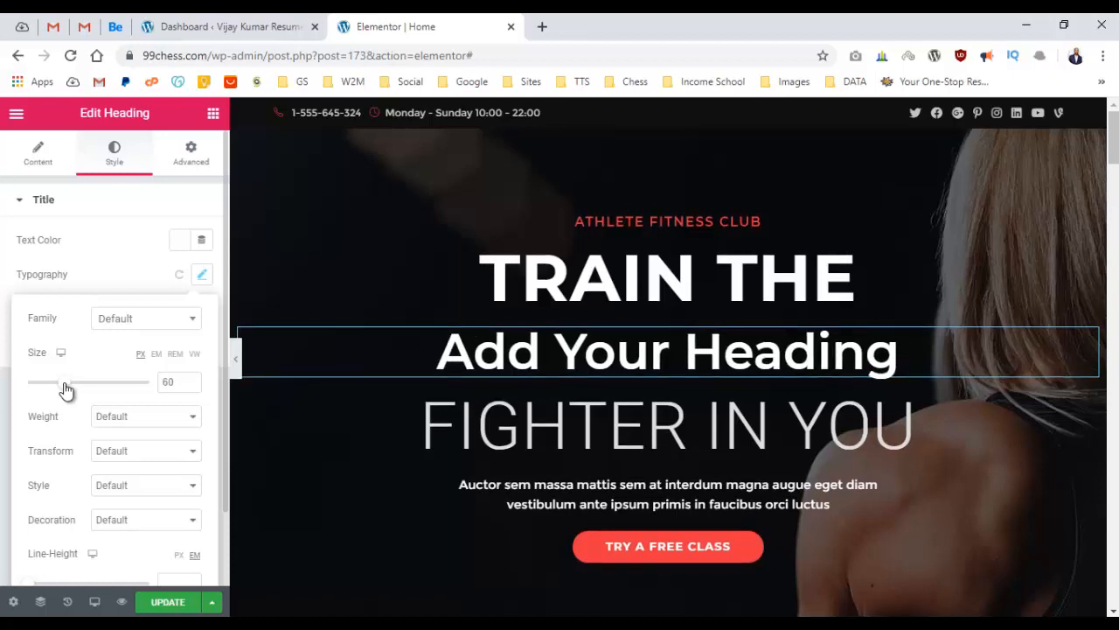
{"action": "left_click", "coordinate": [51, 166]}
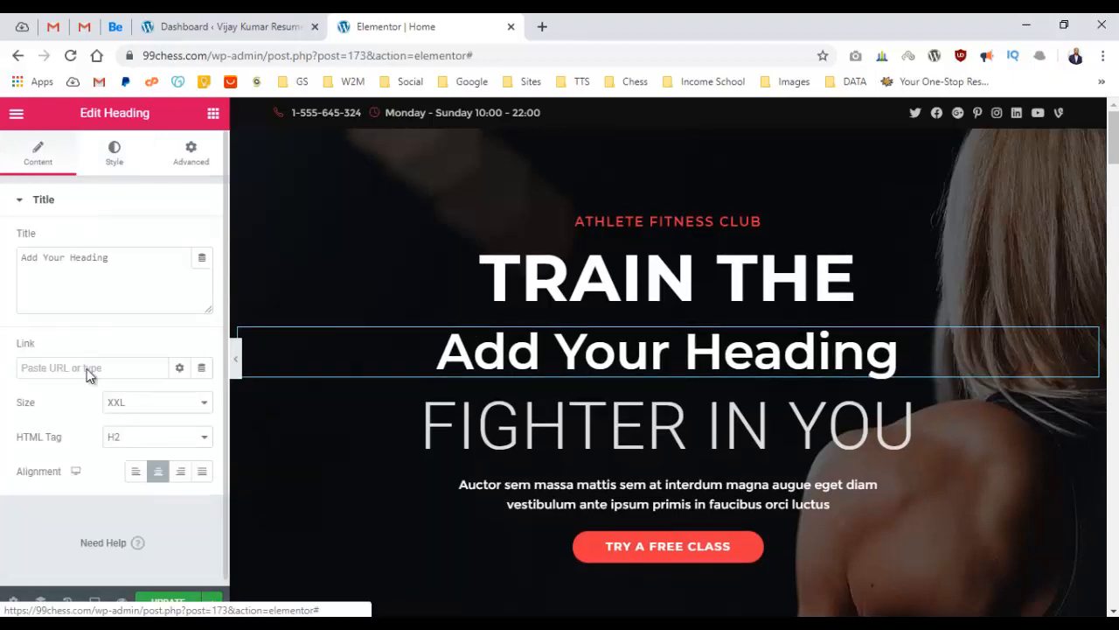
{"action": "left_click", "coordinate": [141, 402]}
{"action": "left_click", "coordinate": [99, 137]}
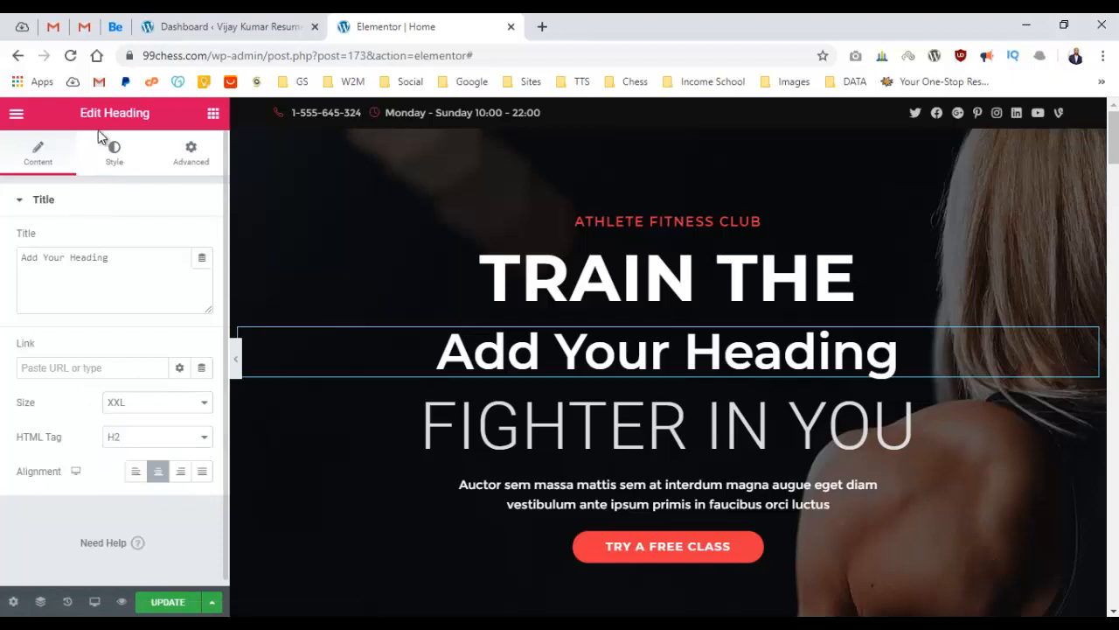
Set the heading's font weight to Bold.
{"action": "left_click", "coordinate": [114, 157]}
{"action": "left_click", "coordinate": [201, 274]}
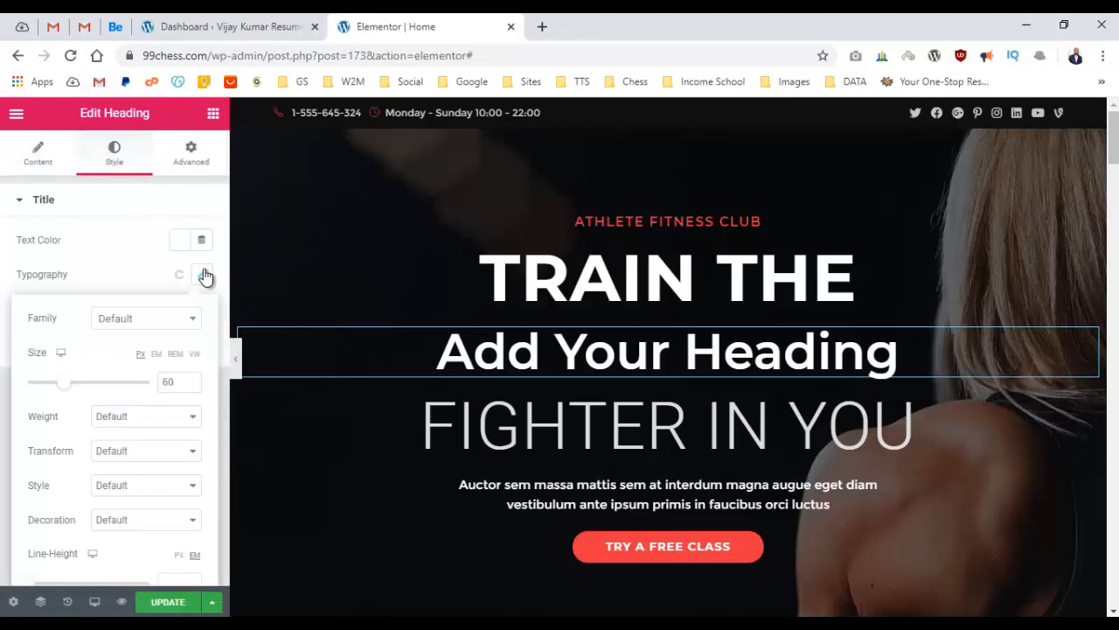
{"action": "left_click", "coordinate": [142, 418]}
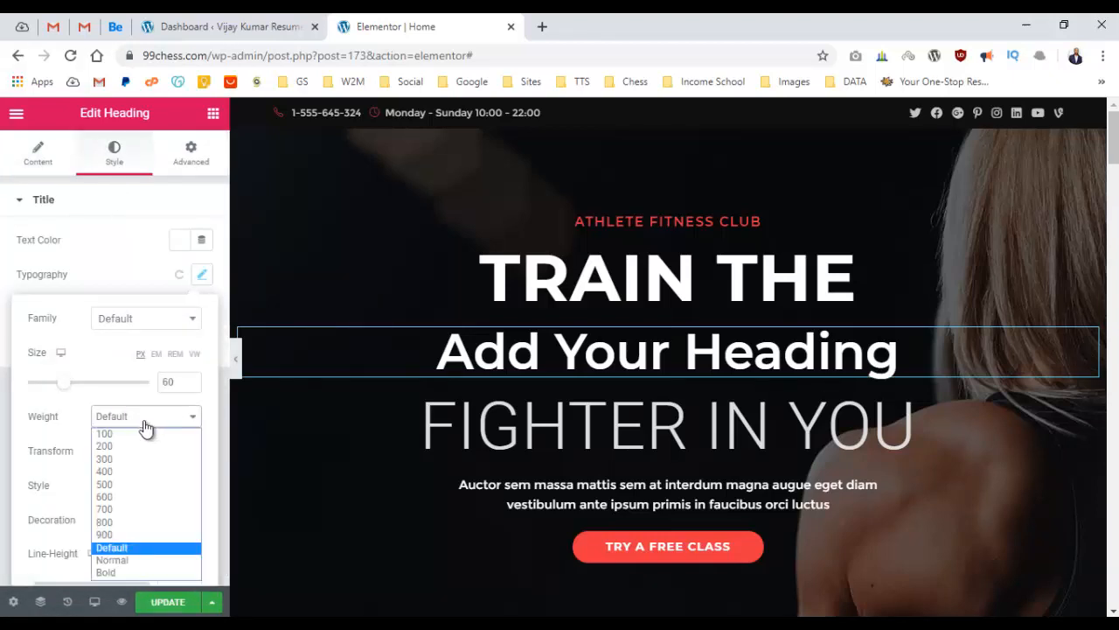
{"action": "left_click", "coordinate": [142, 572]}
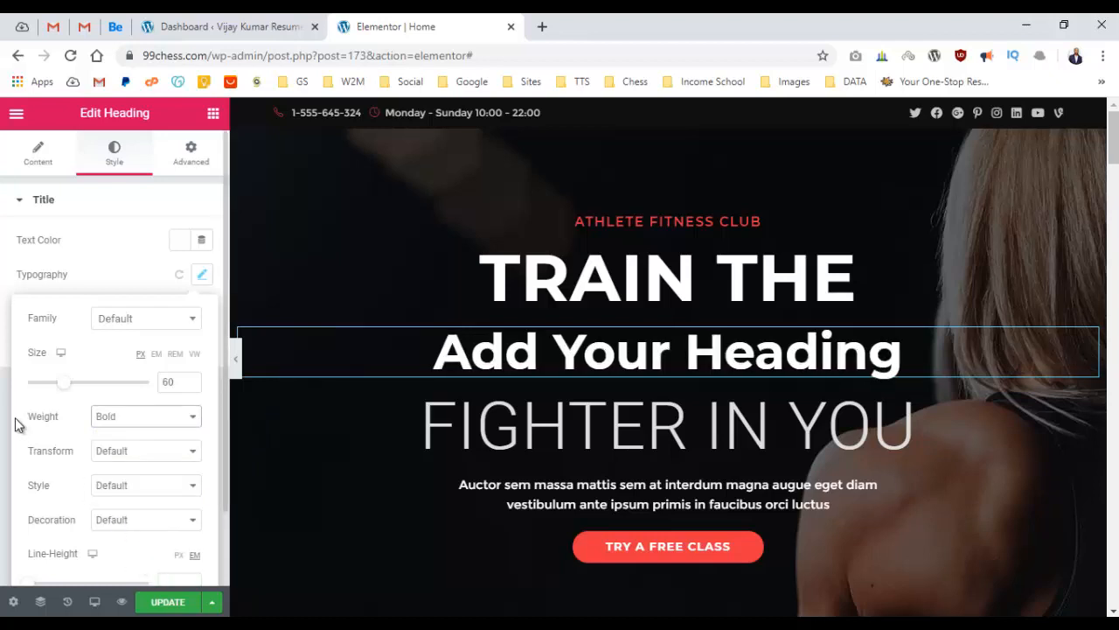
{"action": "left_click", "coordinate": [114, 451]}
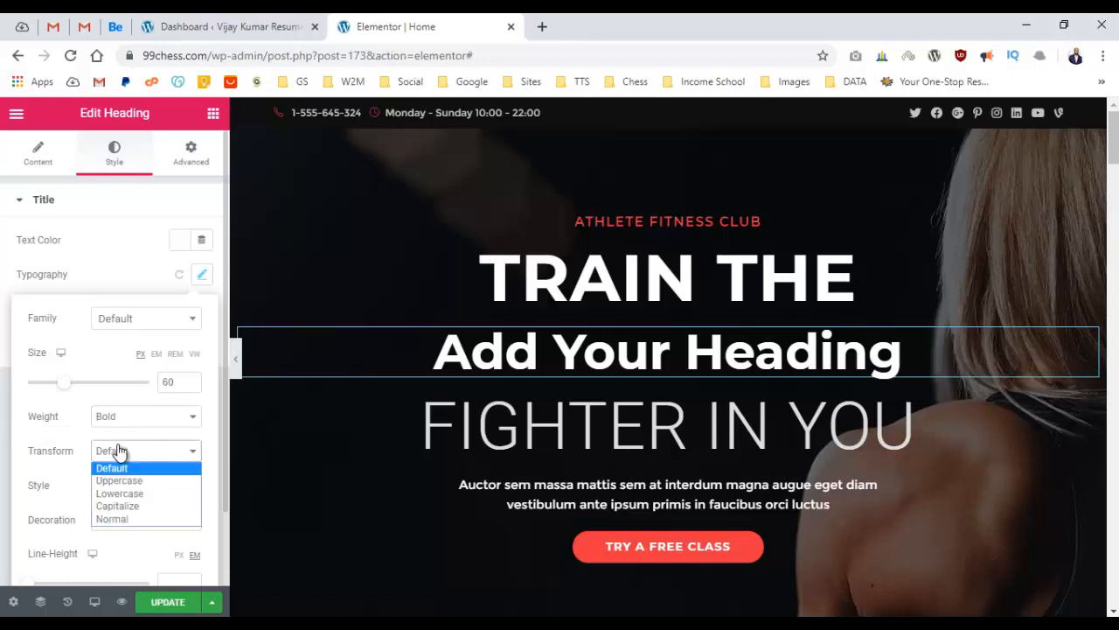
{"action": "left_click", "coordinate": [115, 451]}
Set the heading's font style to Italic, leaving case and decoration unchanged.
{"action": "left_click", "coordinate": [122, 495]}
{"action": "left_click", "coordinate": [123, 499]}
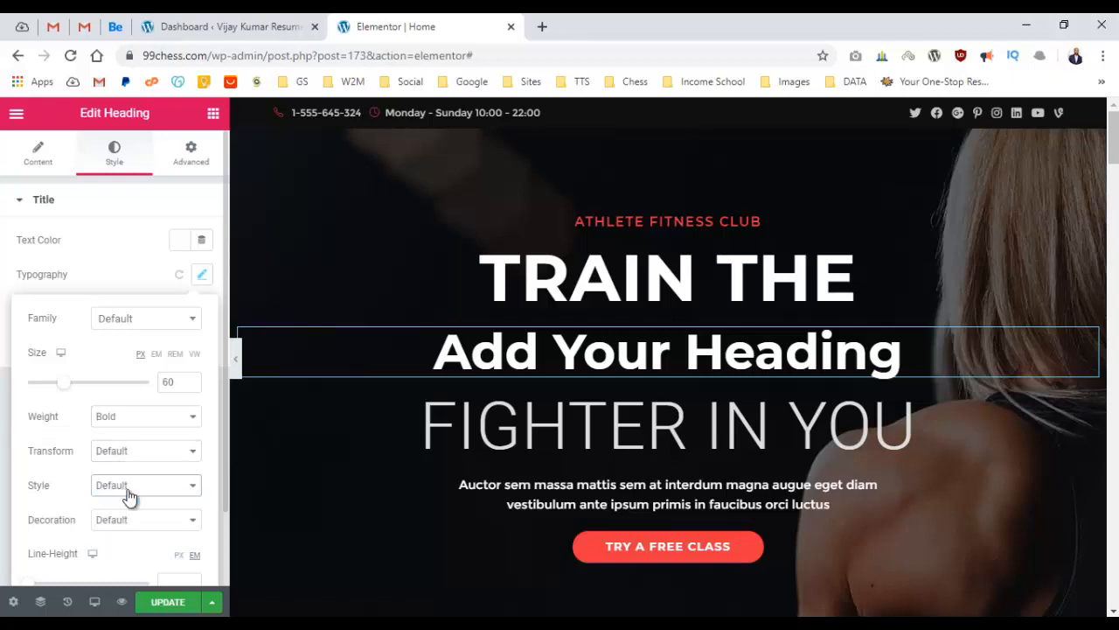
{"action": "left_click", "coordinate": [127, 525]}
{"action": "left_click", "coordinate": [147, 526]}
{"action": "left_click", "coordinate": [138, 490]}
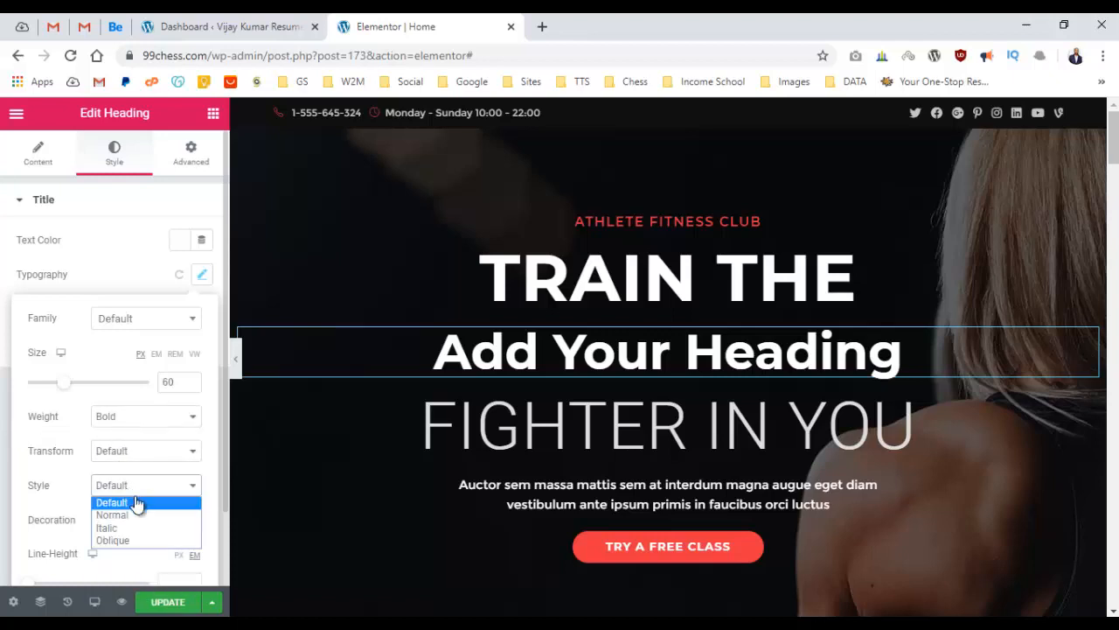
{"action": "left_click", "coordinate": [122, 527]}
{"action": "left_click", "coordinate": [3, 401]}
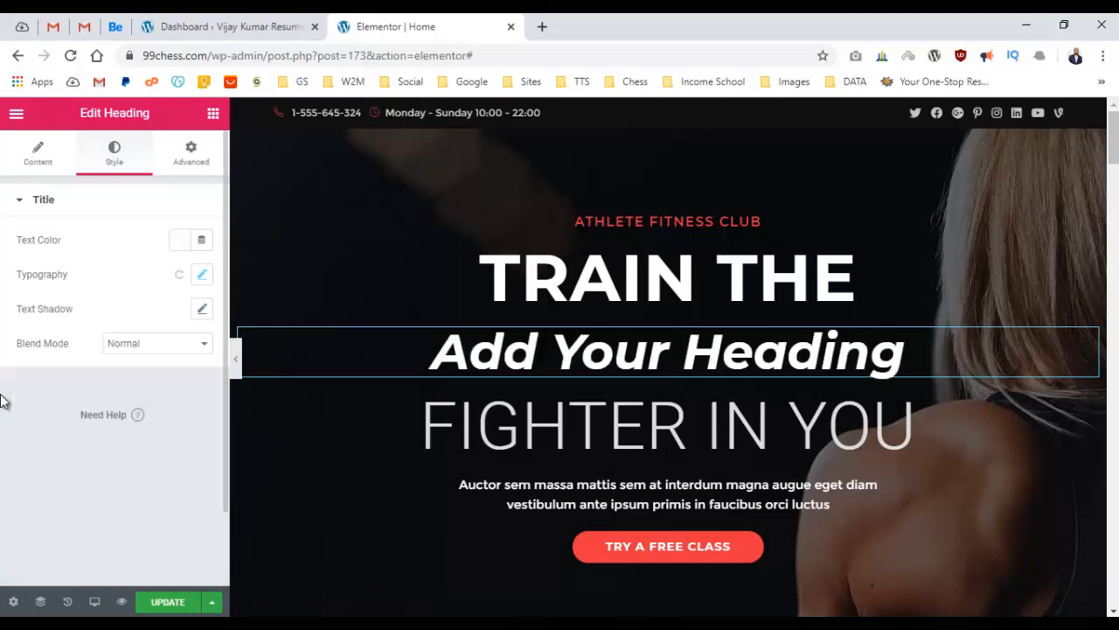
{"action": "left_click", "coordinate": [203, 277]}
{"action": "left_click", "coordinate": [207, 278]}
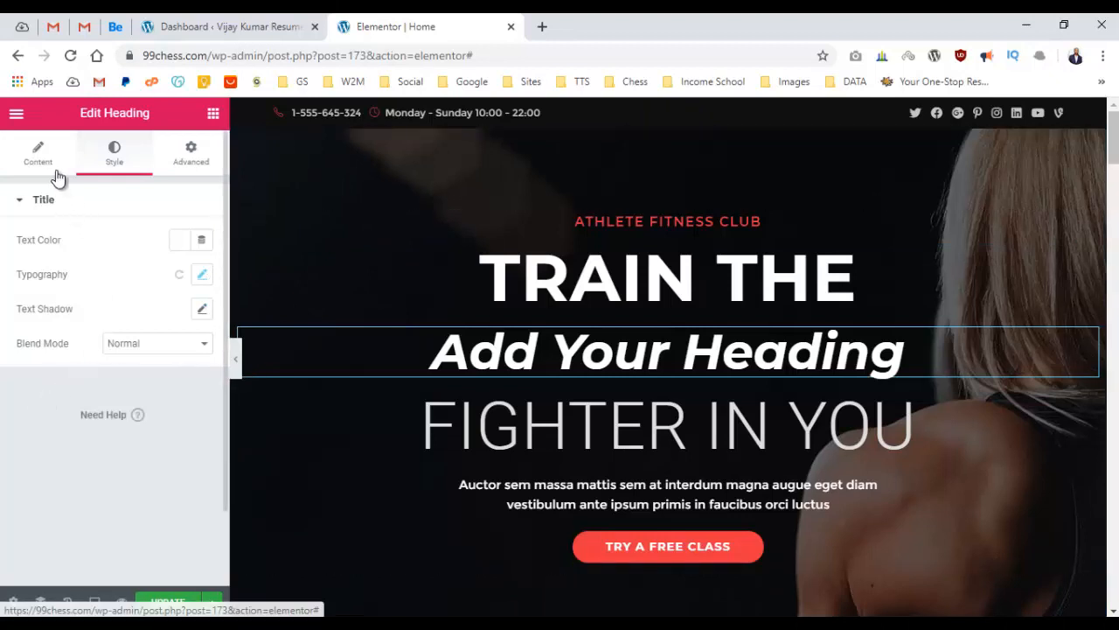
{"action": "left_click", "coordinate": [175, 171]}
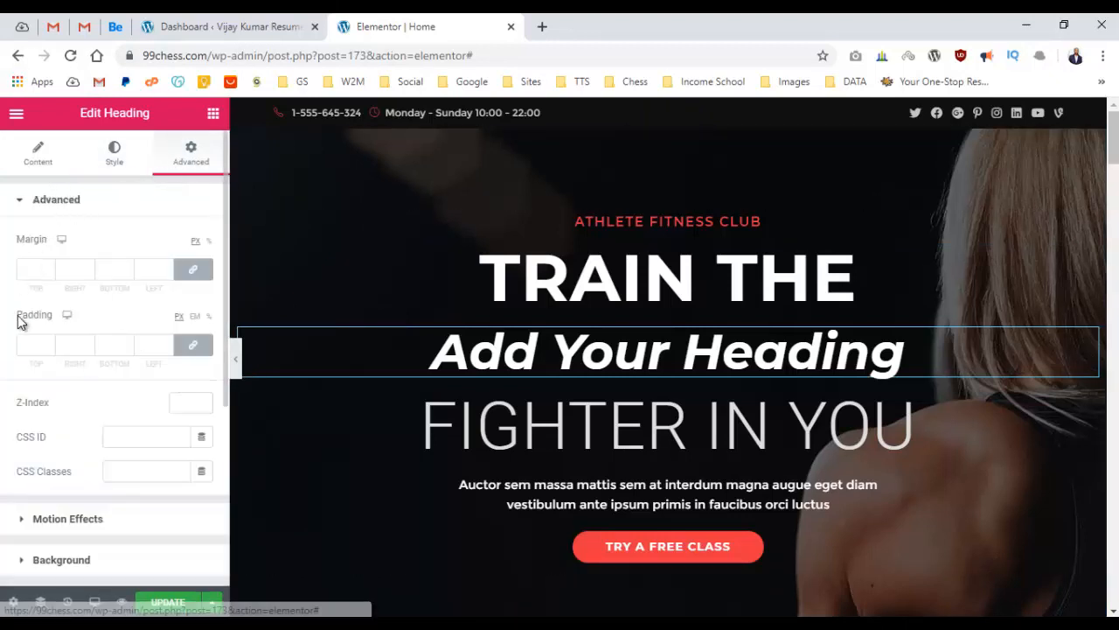
Set the heading's linked margin to 50 px, then unlink the margin values.
{"action": "left_click_drag", "start_coordinate": [16, 239], "coordinate": [45, 241]}
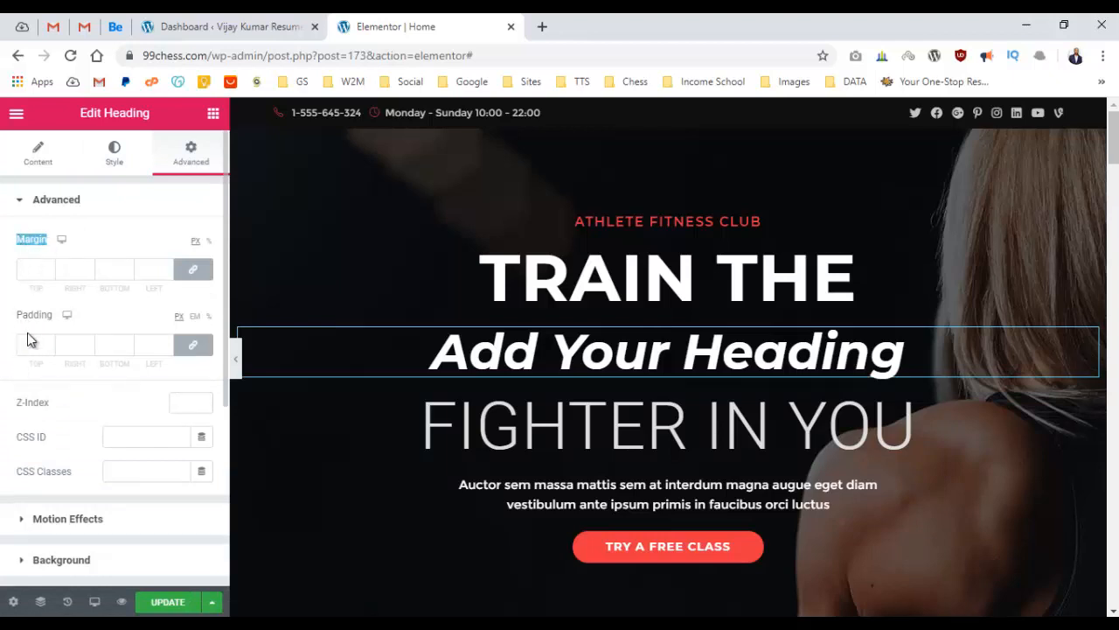
{"action": "left_click_drag", "start_coordinate": [17, 317], "coordinate": [46, 319]}
{"action": "left_click", "coordinate": [45, 317]}
{"action": "left_click", "coordinate": [32, 273]}
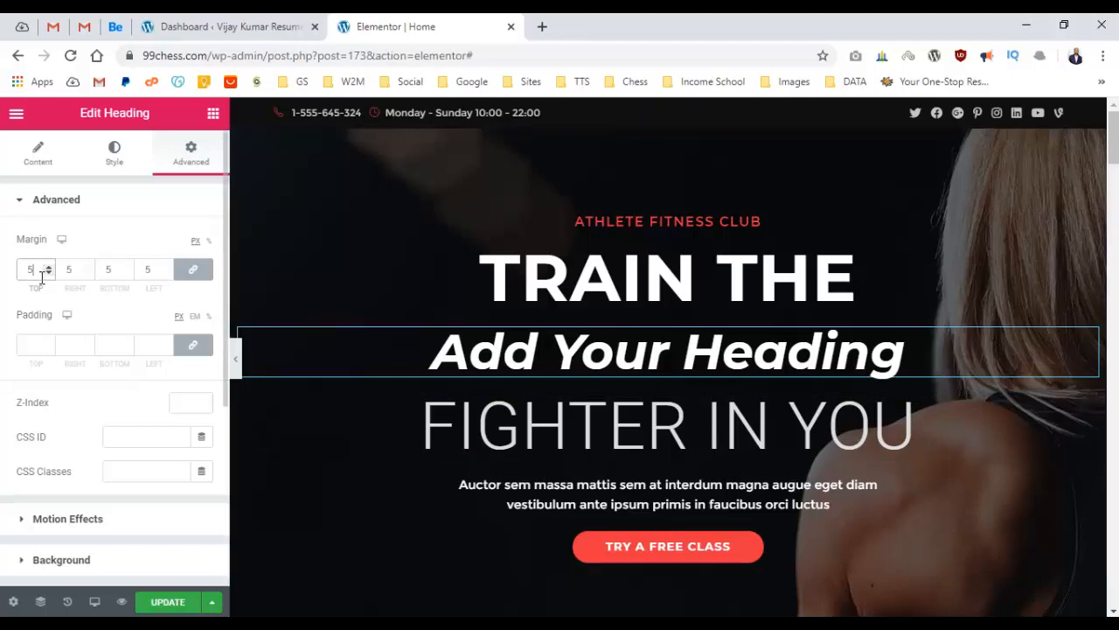
{"action": "type", "text": "0"}
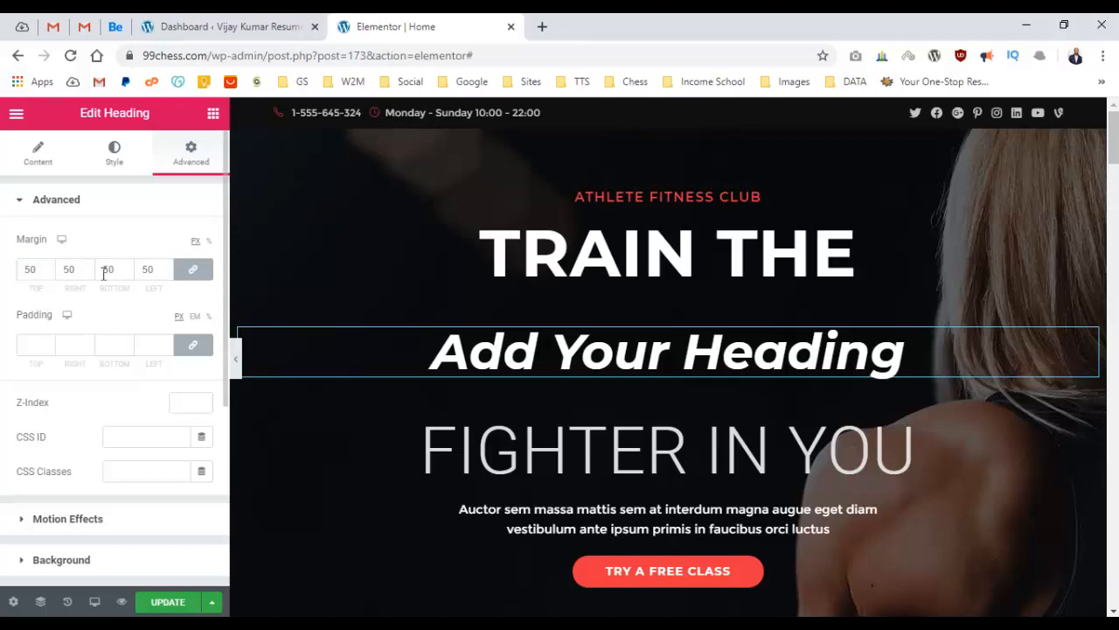
{"action": "left_click", "coordinate": [193, 273]}
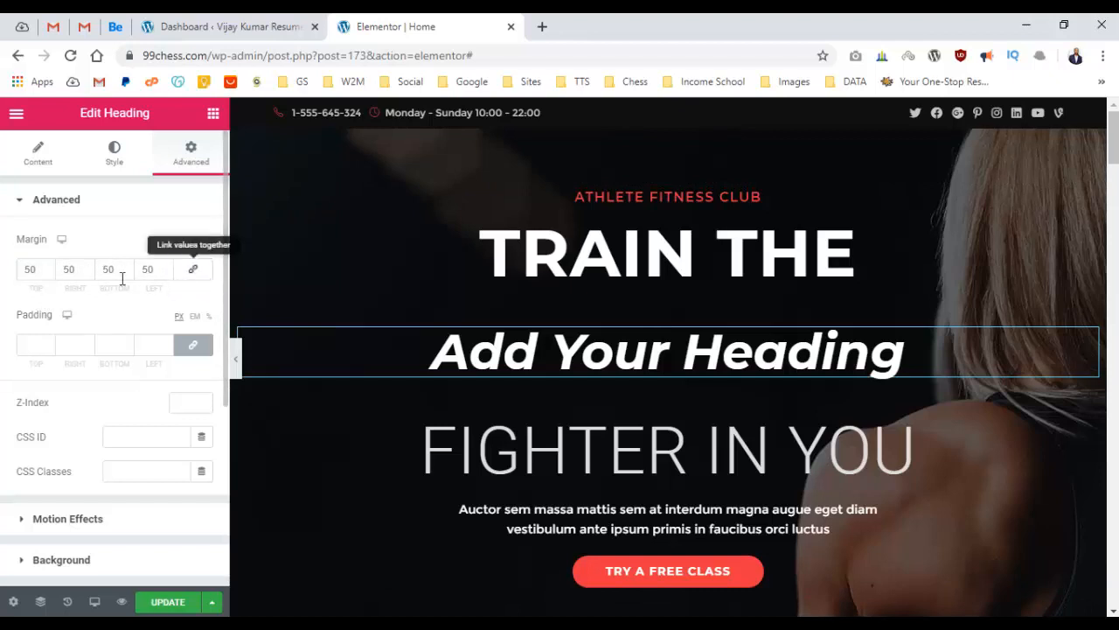
Set the right, bottom and left margins to 0, leaving the top at 50 px.
{"action": "double_click", "coordinate": [74, 269]}
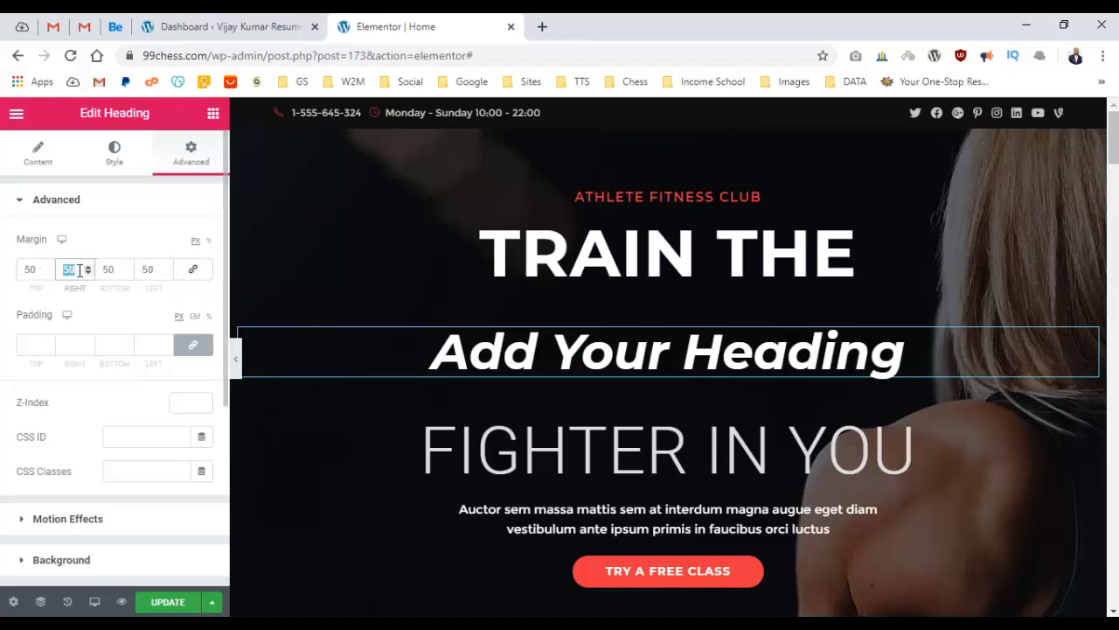
{"action": "type", "text": "0"}
{"action": "double_click", "coordinate": [107, 269]}
{"action": "type", "text": "0"}
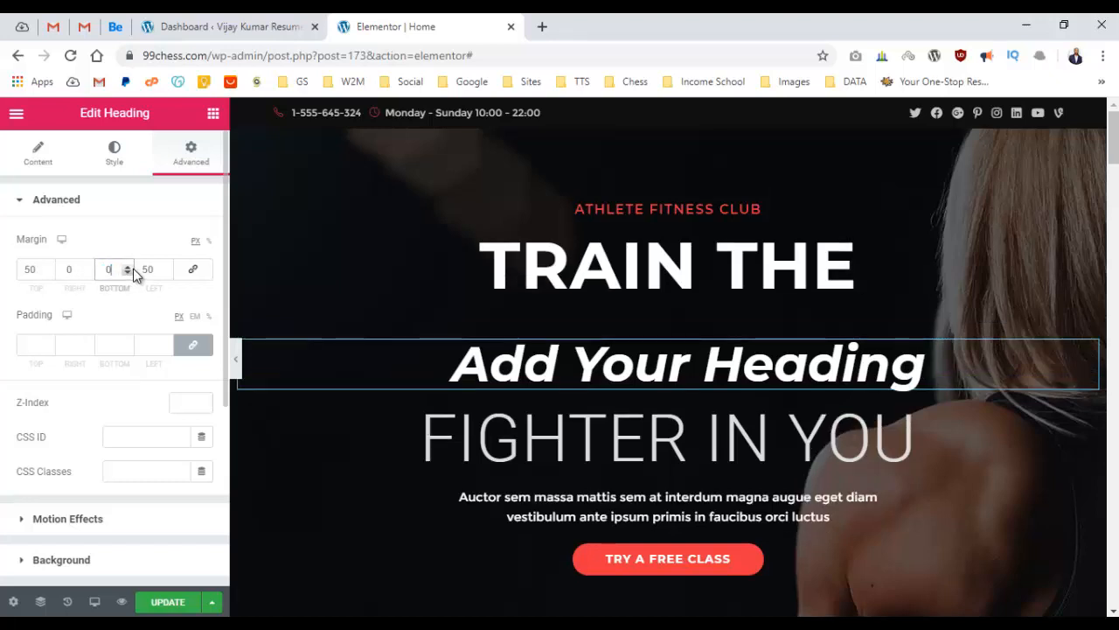
{"action": "double_click", "coordinate": [153, 268]}
{"action": "type", "text": "5"}
{"action": "key", "text": "BackSpace"}
{"action": "type", "text": "0"}
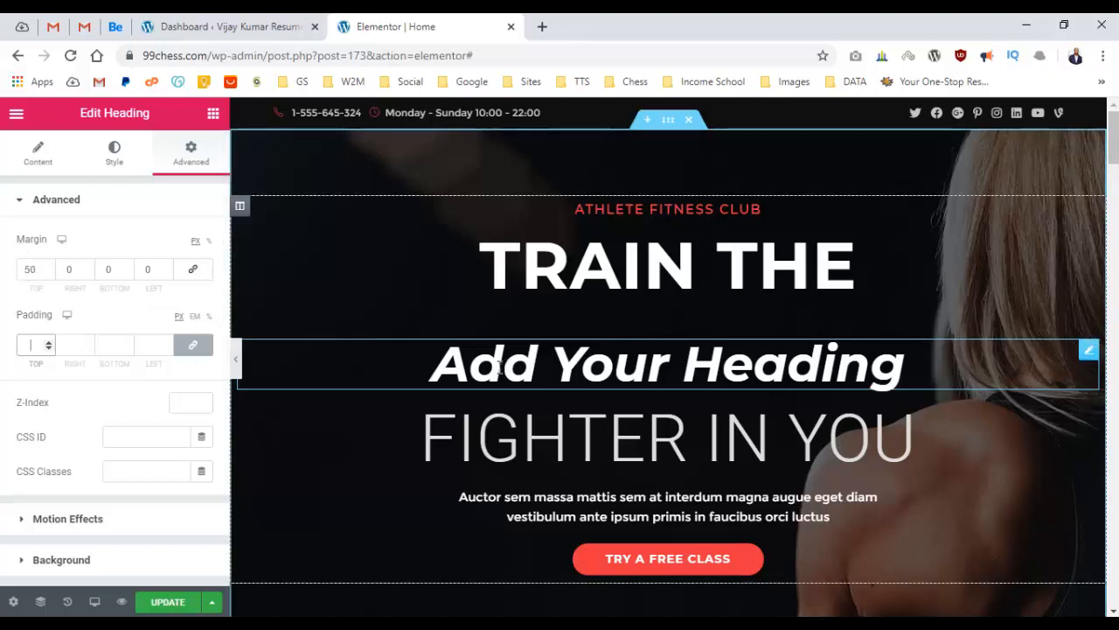
Set the heading's padding to 50 px on all sides.
{"action": "type", "text": "5"}
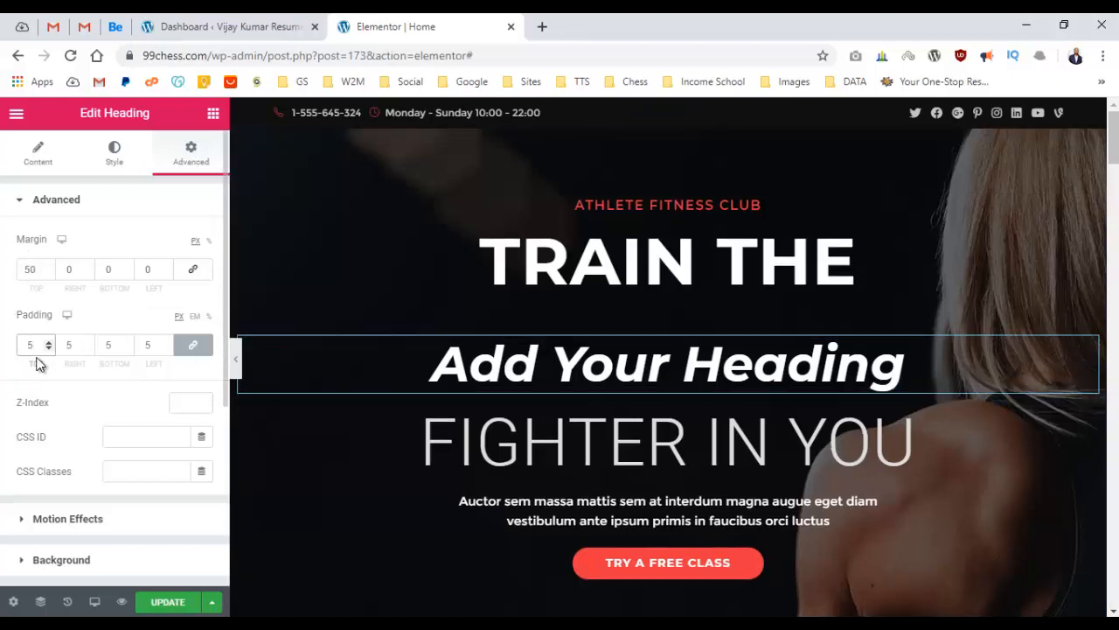
{"action": "type", "text": "0"}
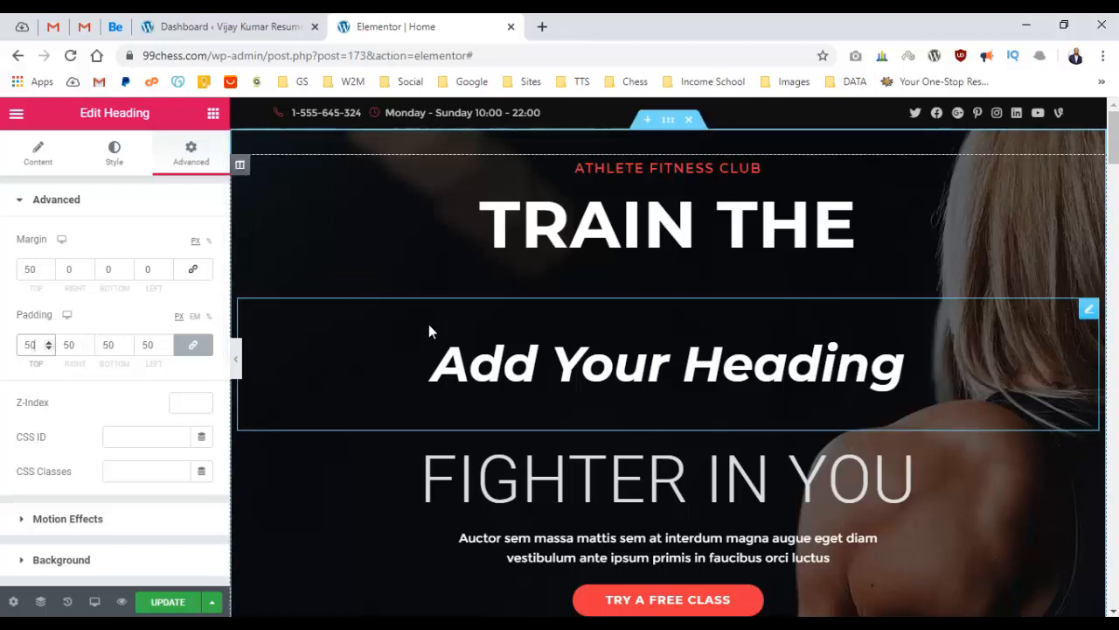
{"action": "double_click", "coordinate": [35, 269]}
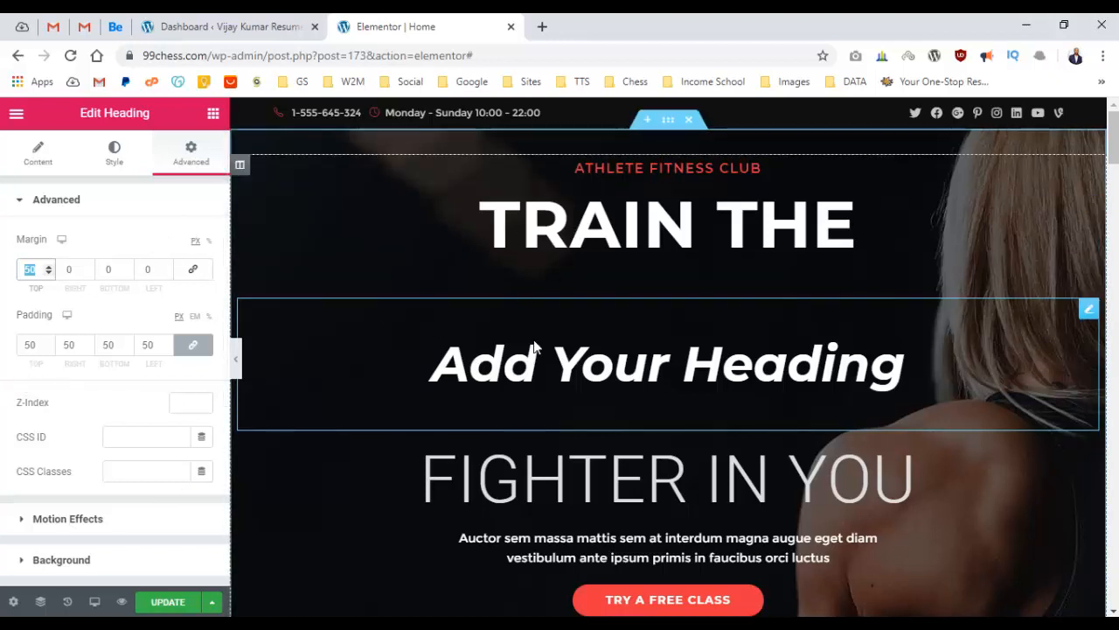
{"action": "right_click", "coordinate": [574, 350]}
Delete the Add Your Heading widget from the hero.
{"action": "left_click", "coordinate": [619, 584]}
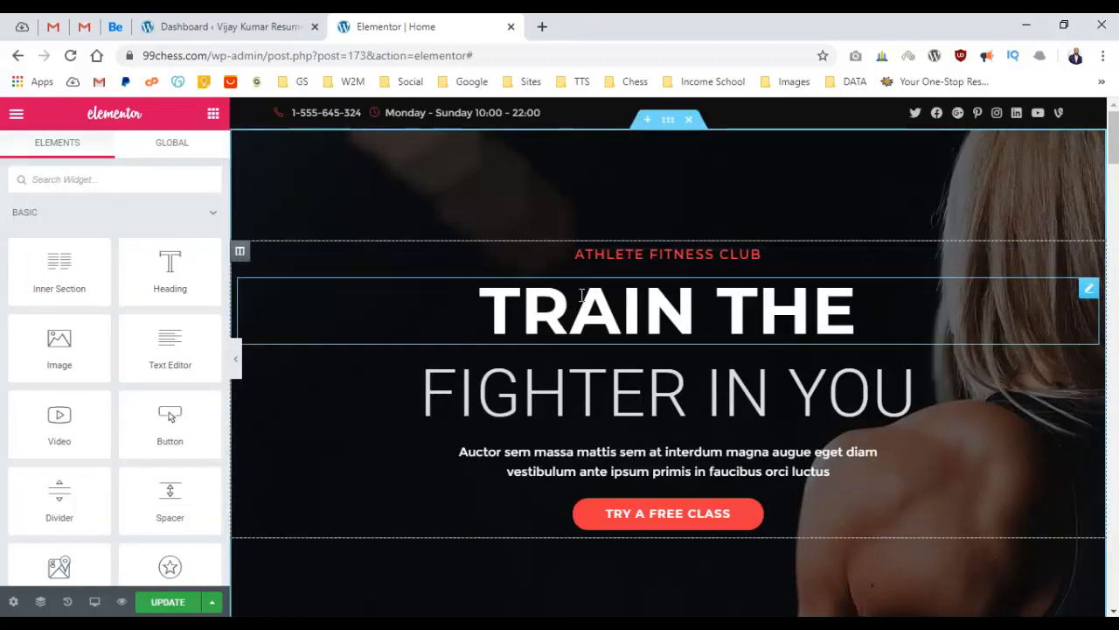
{"action": "scroll", "coordinate": [564, 297], "scroll_direction": "down", "scroll_amount": 5}
{"action": "scroll", "coordinate": [589, 295], "scroll_direction": "down", "scroll_amount": 1}
{"action": "scroll", "coordinate": [593, 295], "scroll_direction": "down", "scroll_amount": 15}
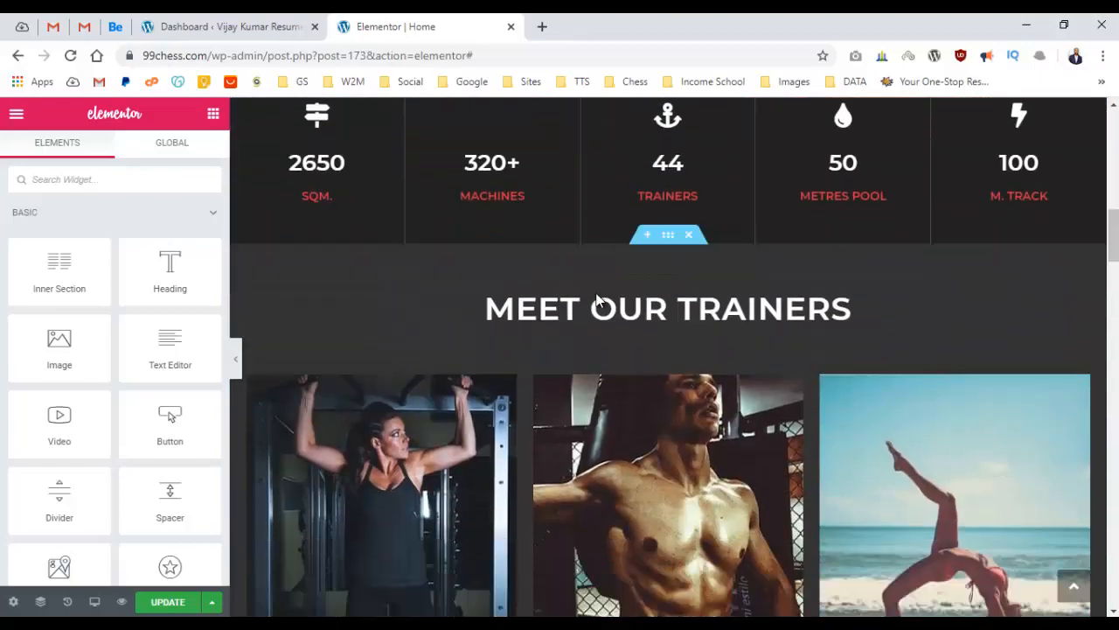
{"action": "scroll", "coordinate": [598, 292], "scroll_direction": "down", "scroll_amount": 8}
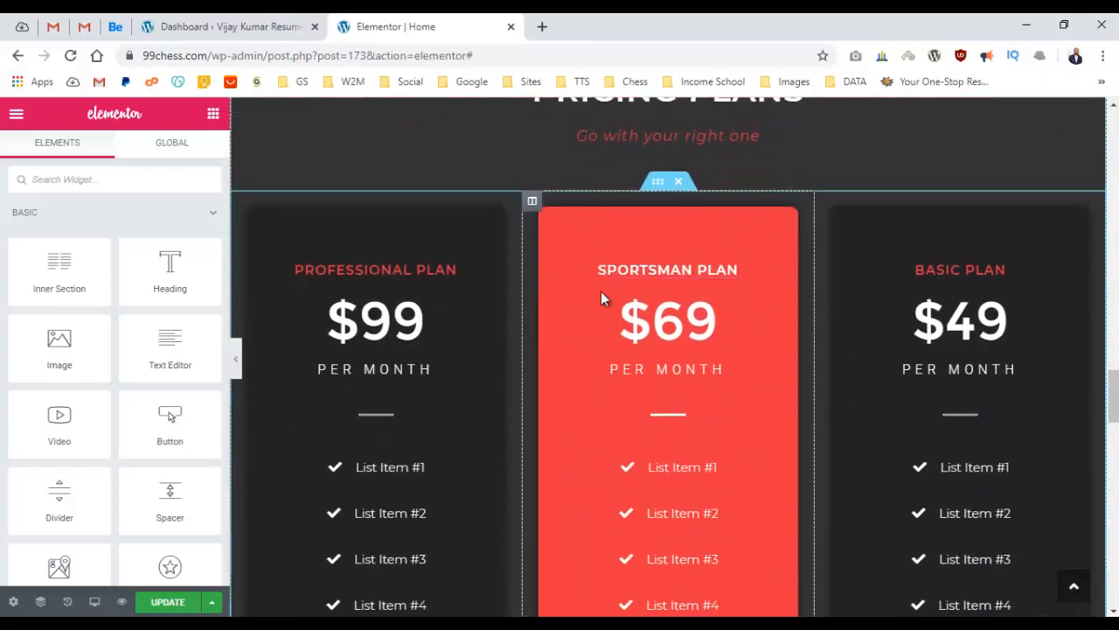
{"action": "scroll", "coordinate": [603, 296], "scroll_direction": "up", "scroll_amount": 5}
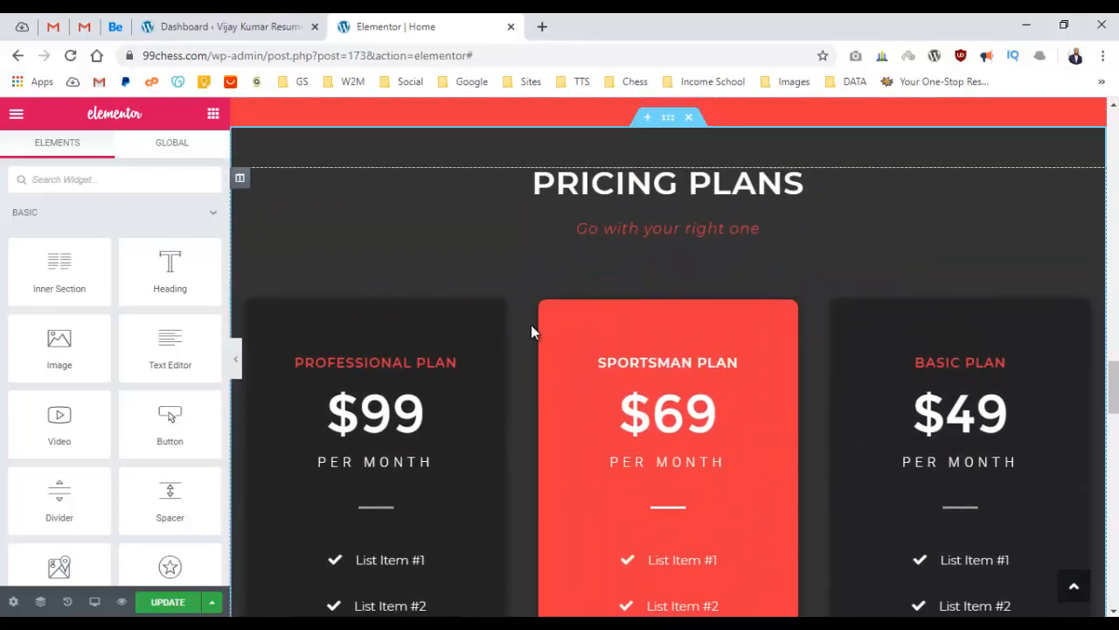
{"action": "scroll", "coordinate": [533, 327], "scroll_direction": "down", "scroll_amount": 1}
{"action": "scroll", "coordinate": [534, 327], "scroll_direction": "up", "scroll_amount": 1}
Remove the pricing-plan cards section and return to the top of the page.
{"action": "left_click", "coordinate": [679, 278]}
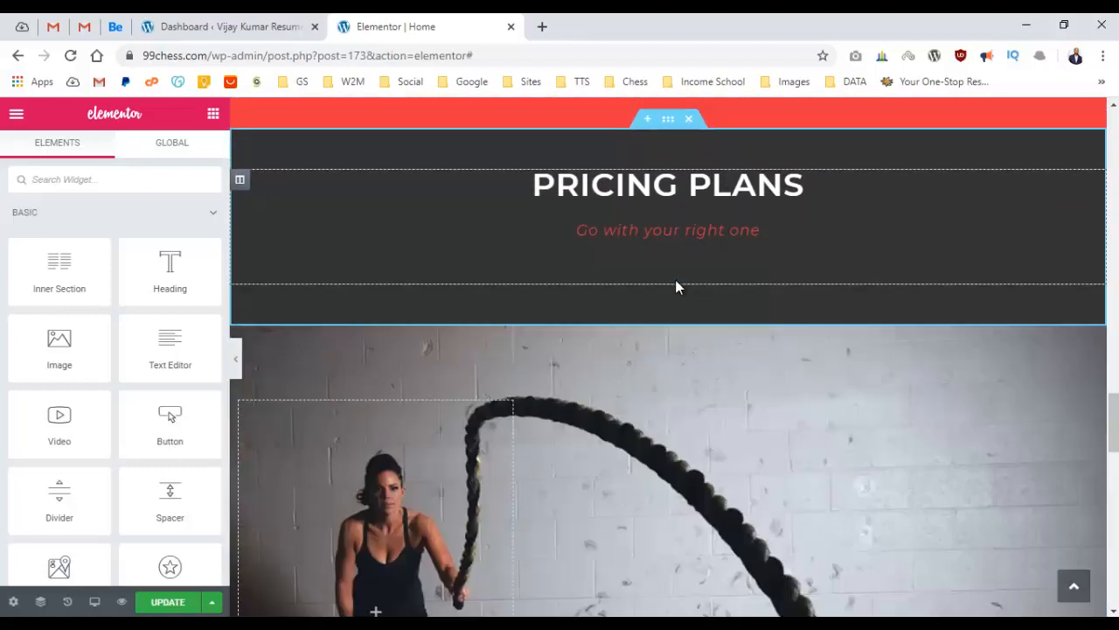
{"action": "scroll", "coordinate": [564, 262], "scroll_direction": "up", "scroll_amount": 1}
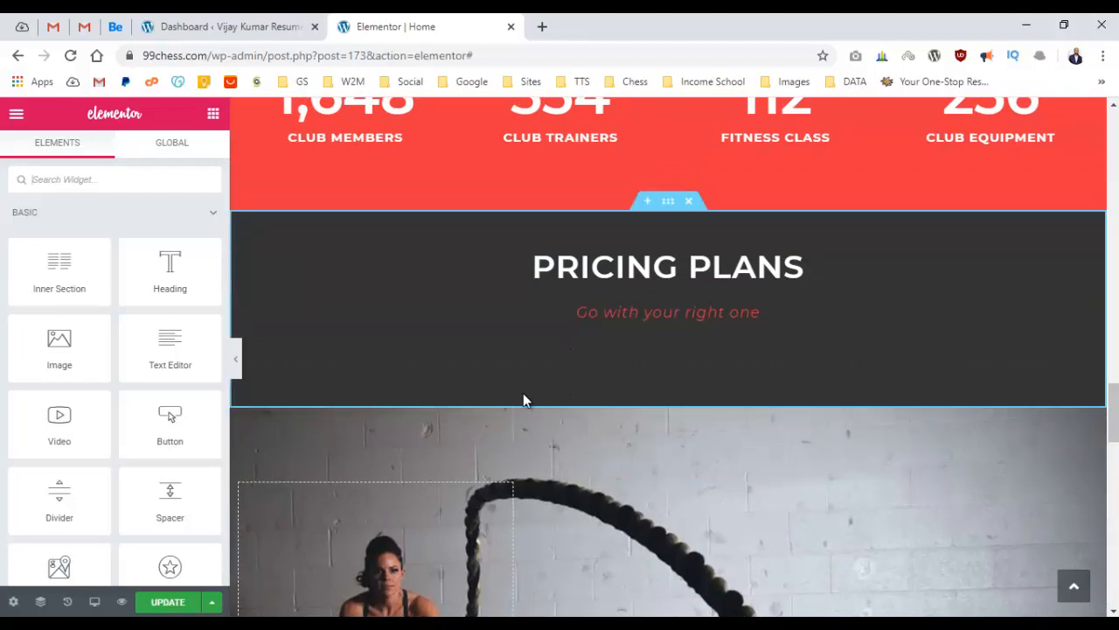
{"action": "scroll", "coordinate": [545, 365], "scroll_direction": "down", "scroll_amount": 3}
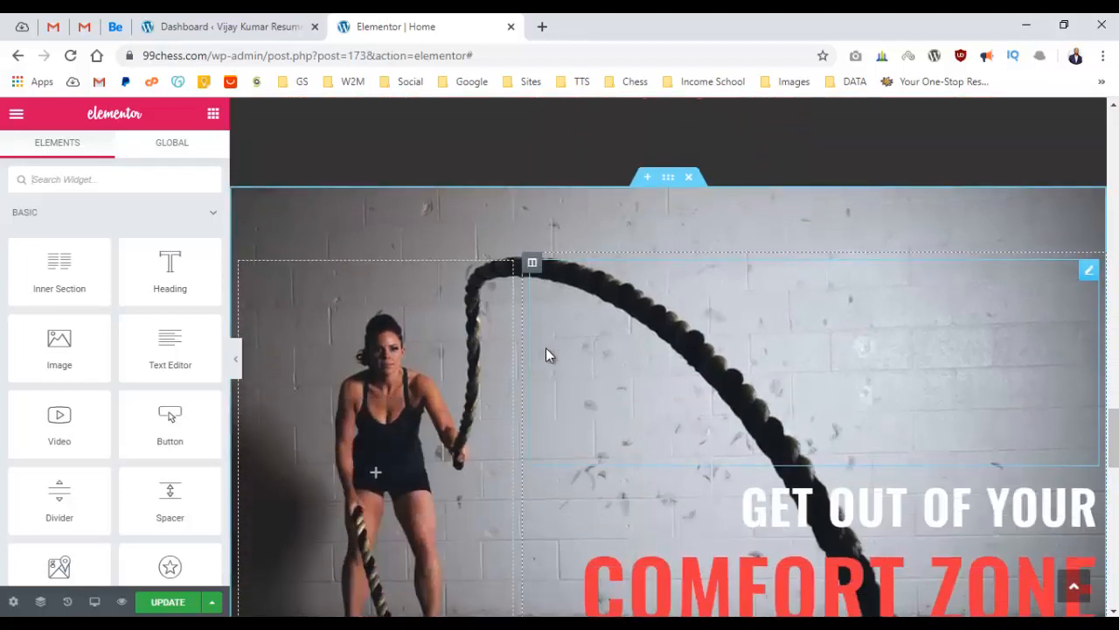
{"action": "scroll", "coordinate": [666, 416], "scroll_direction": "down", "scroll_amount": 8}
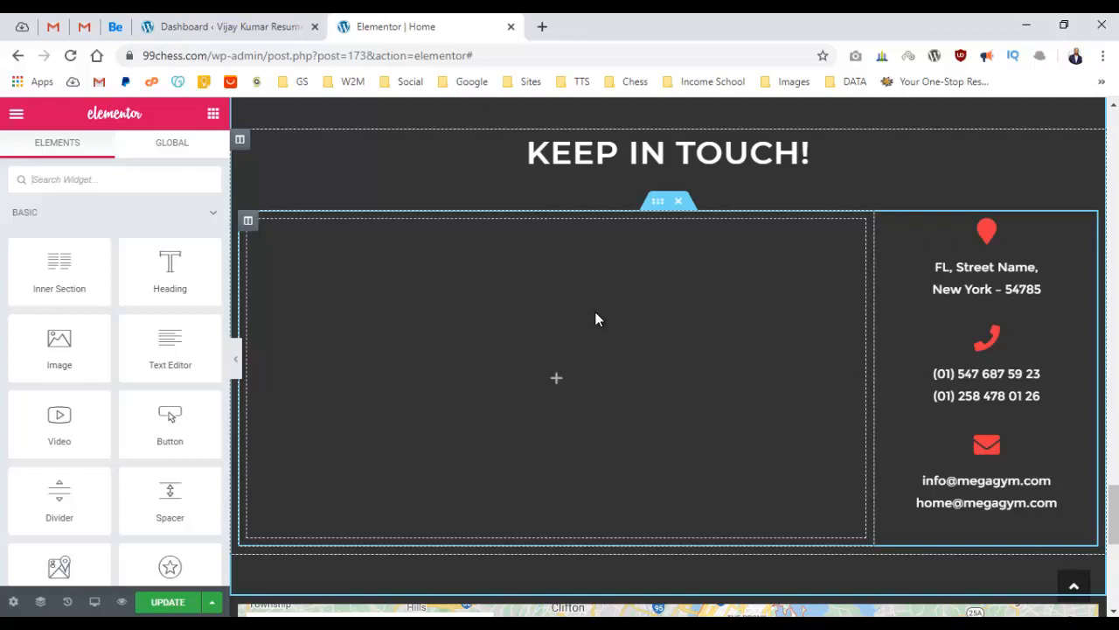
{"action": "scroll", "coordinate": [594, 319], "scroll_direction": "down", "scroll_amount": 5}
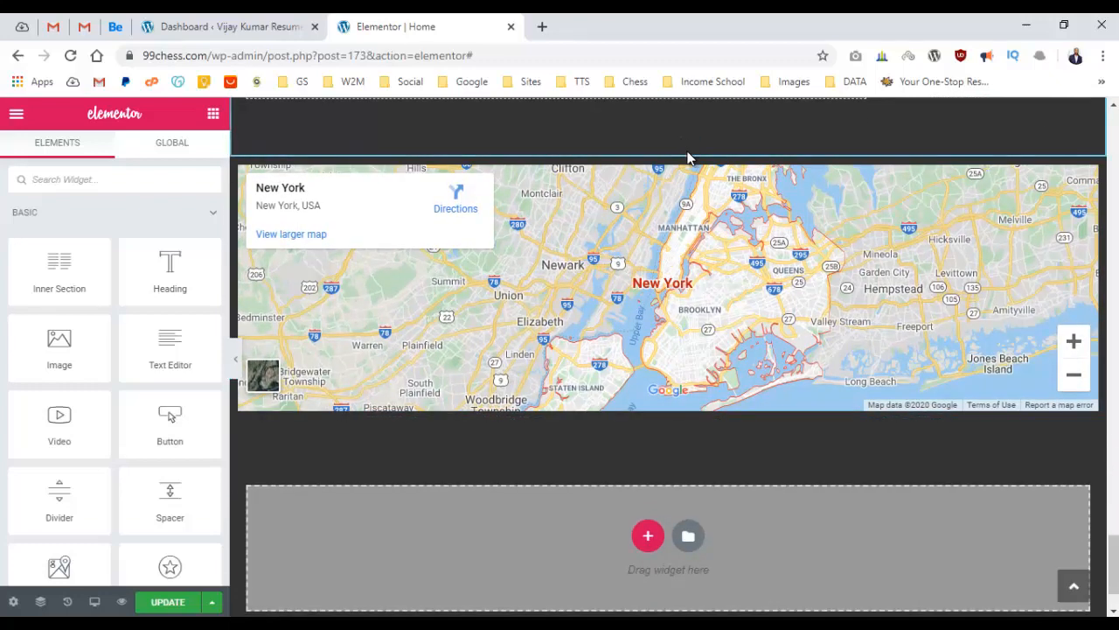
{"action": "scroll", "coordinate": [637, 306], "scroll_direction": "down", "scroll_amount": 2}
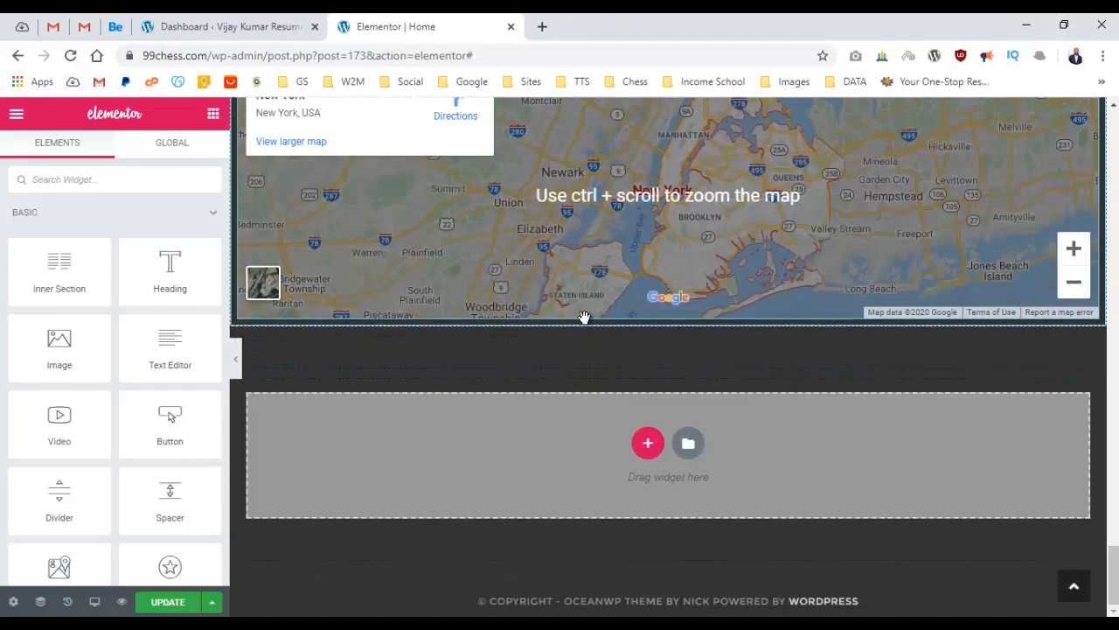
{"action": "scroll", "coordinate": [584, 312], "scroll_direction": "up", "scroll_amount": 15}
{"action": "scroll", "coordinate": [595, 310], "scroll_direction": "up", "scroll_amount": 15}
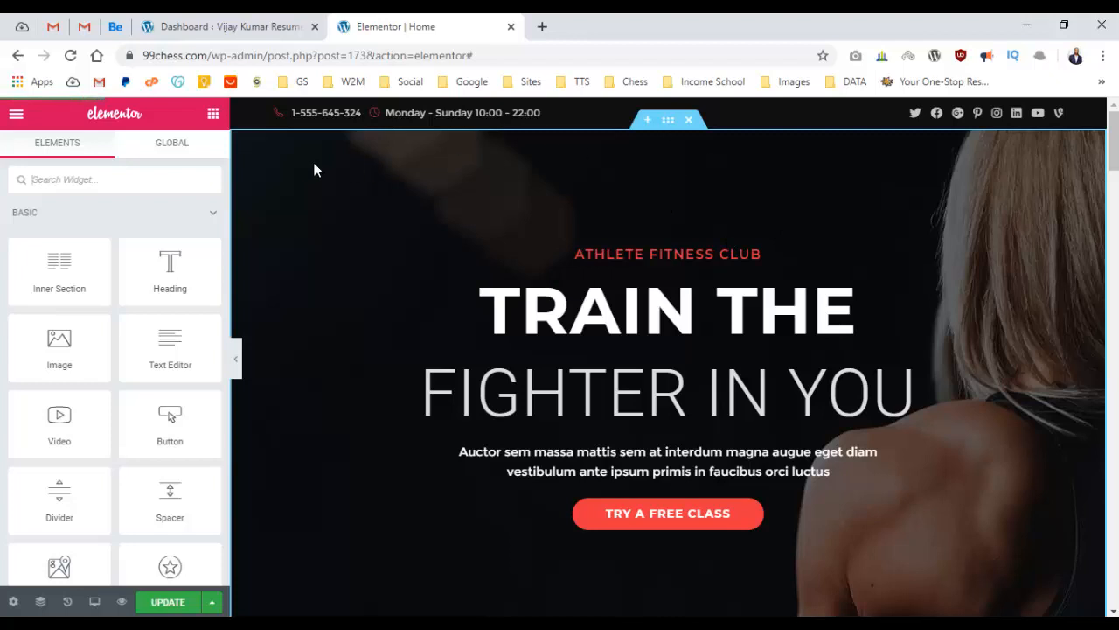
Open the hero section's settings and review its Layout, Style and Advanced tabs.
{"action": "left_click", "coordinate": [668, 122]}
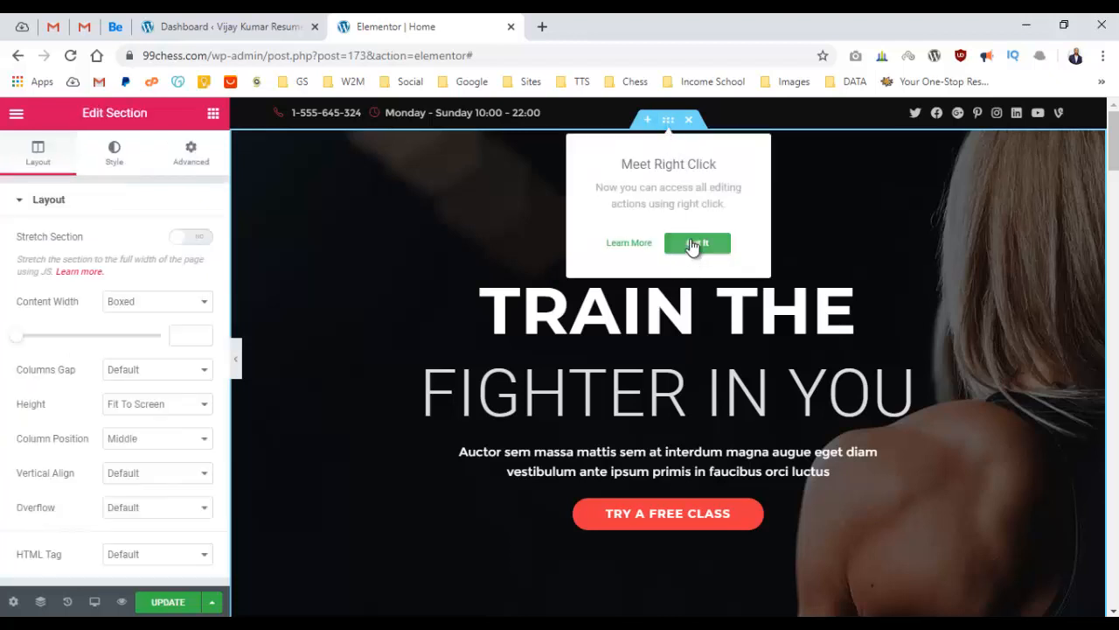
{"action": "left_click", "coordinate": [687, 248]}
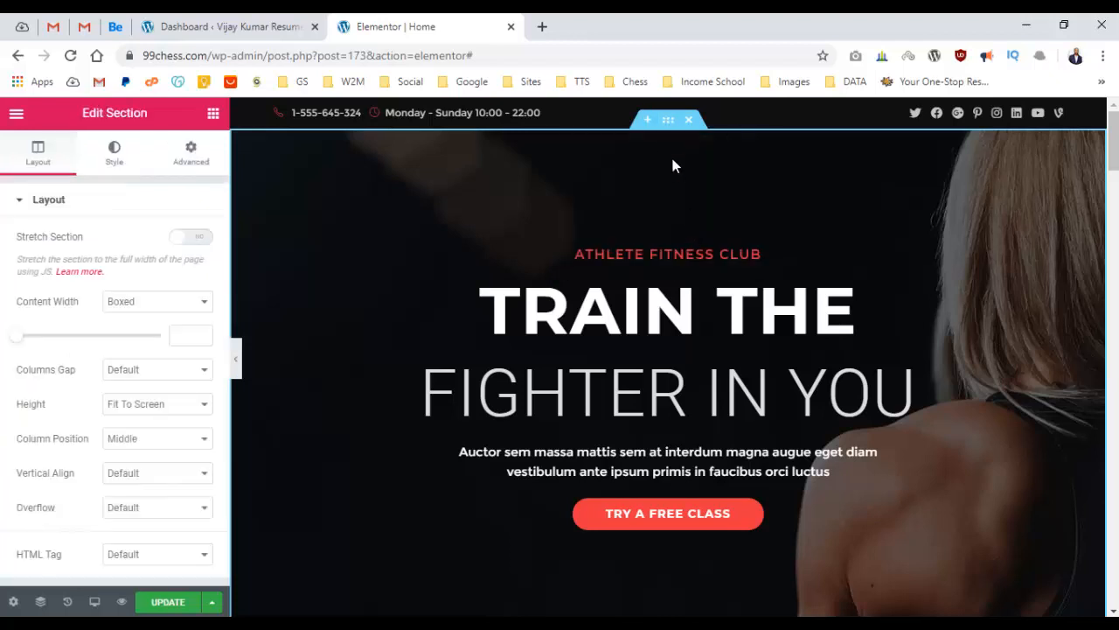
{"action": "left_click", "coordinate": [115, 166]}
{"action": "mouse_move", "coordinate": [64, 418]}
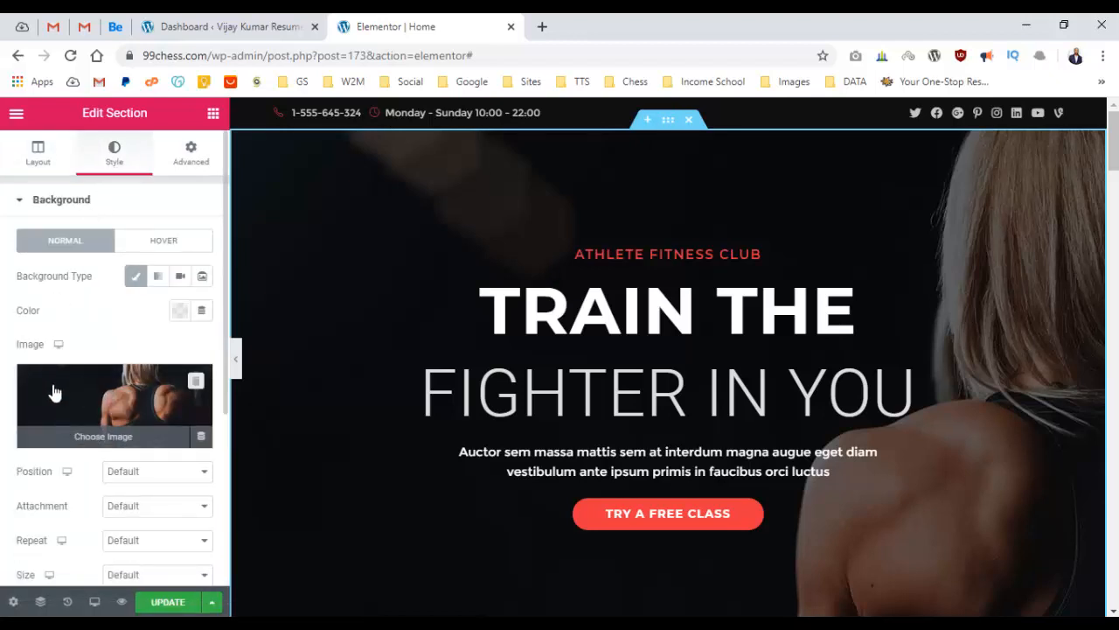
{"action": "left_click", "coordinate": [41, 168]}
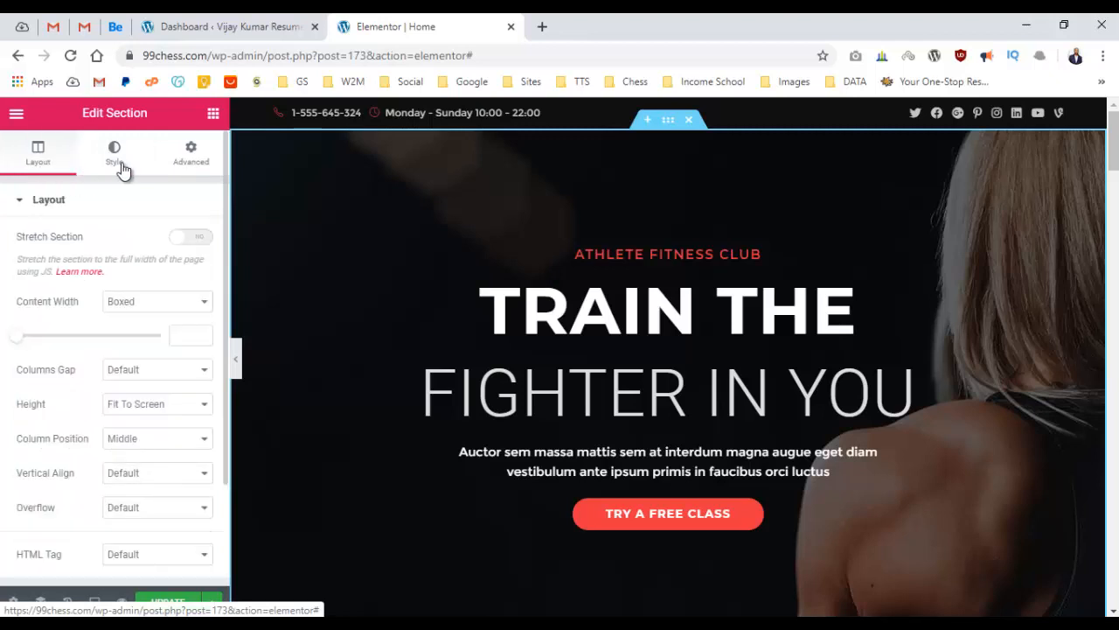
{"action": "left_click", "coordinate": [180, 168]}
{"action": "left_click", "coordinate": [36, 166]}
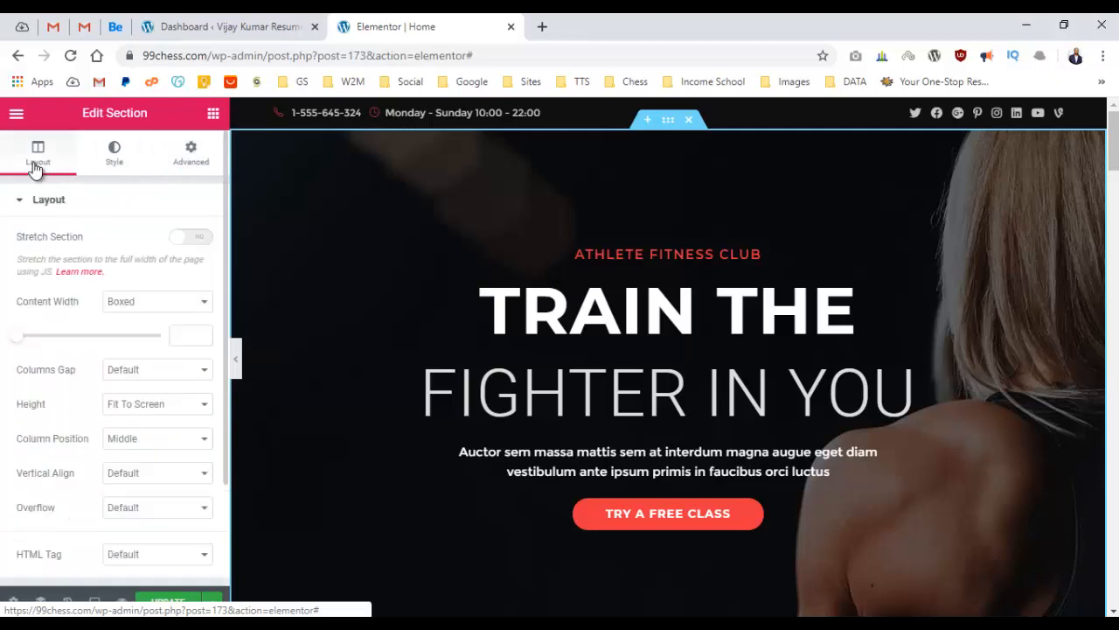
{"action": "scroll", "coordinate": [26, 306], "scroll_direction": "down", "scroll_amount": 2}
{"action": "scroll", "coordinate": [33, 324], "scroll_direction": "up", "scroll_amount": 2}
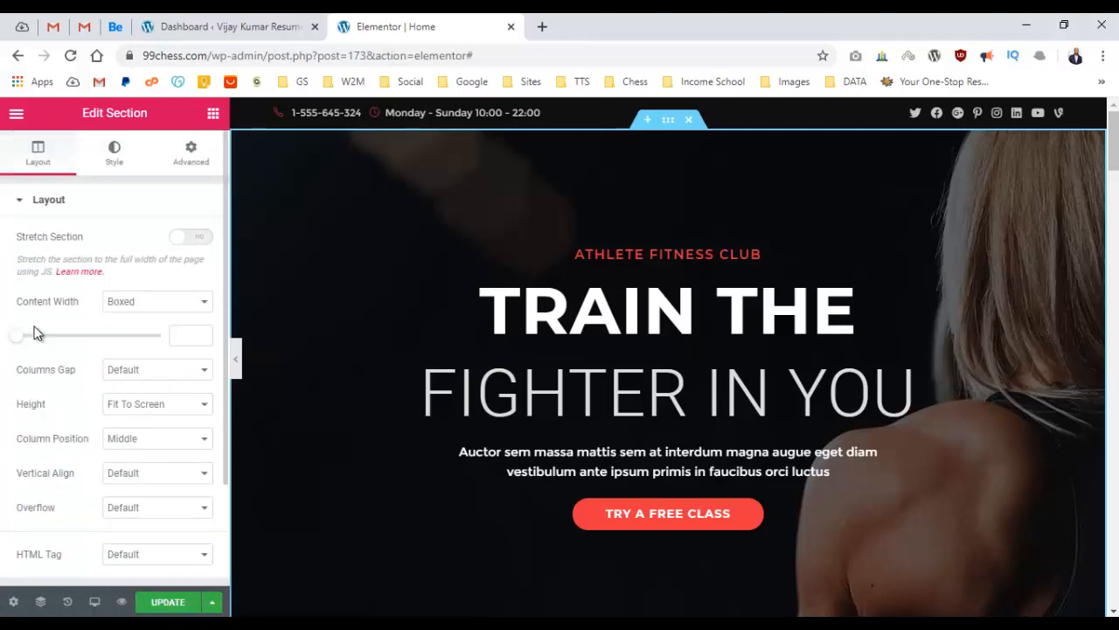
Start replacing the hero background image from Style > Background.
{"action": "left_click", "coordinate": [112, 160]}
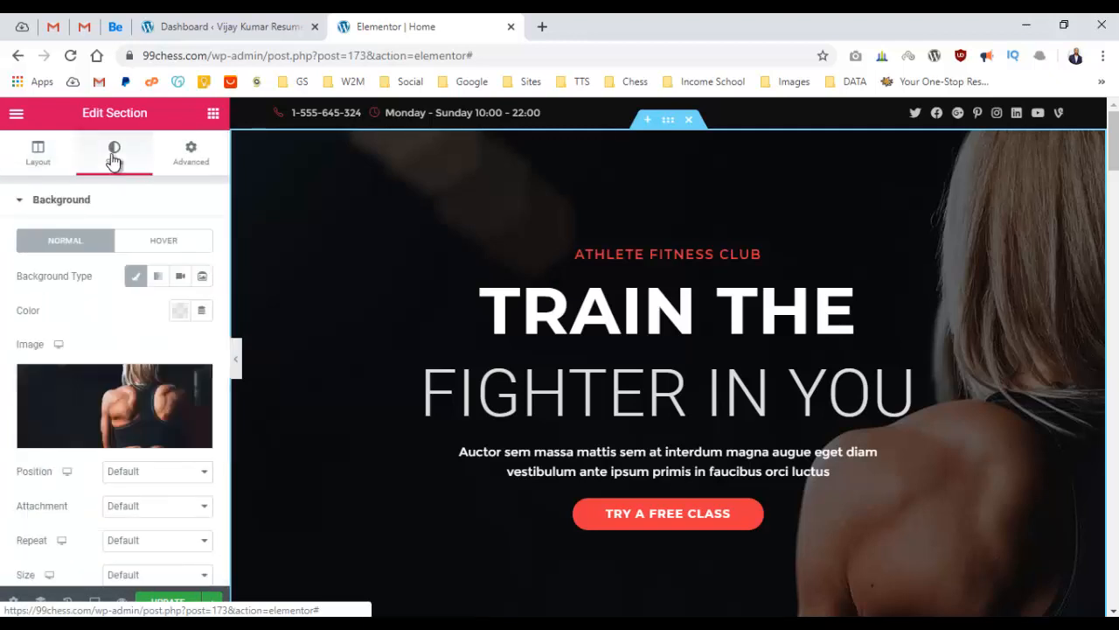
{"action": "left_click", "coordinate": [183, 162]}
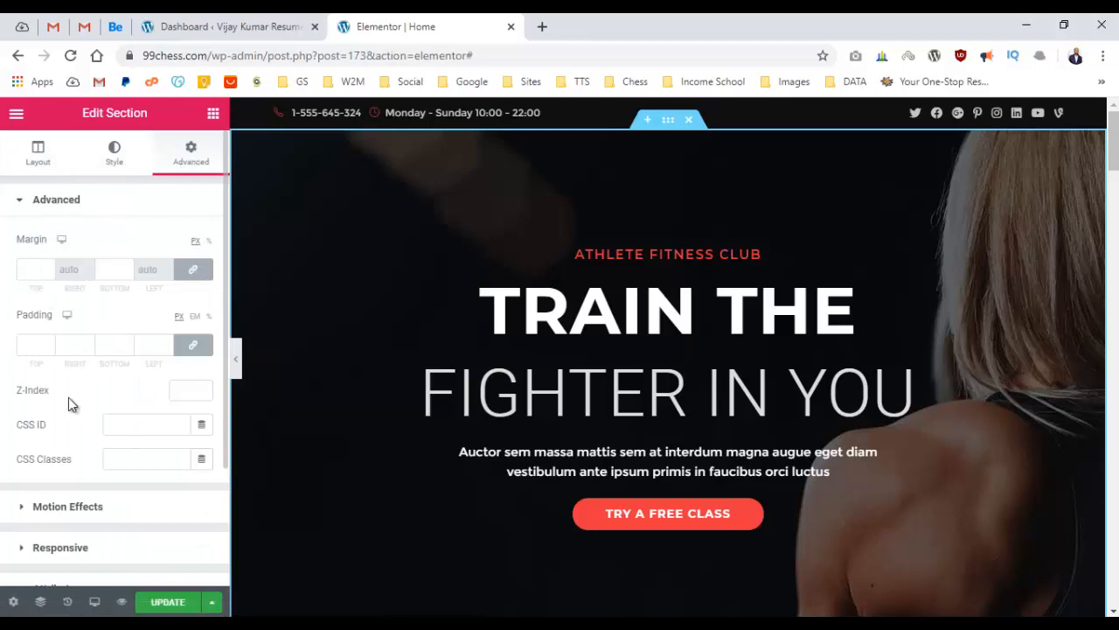
{"action": "left_click", "coordinate": [114, 158]}
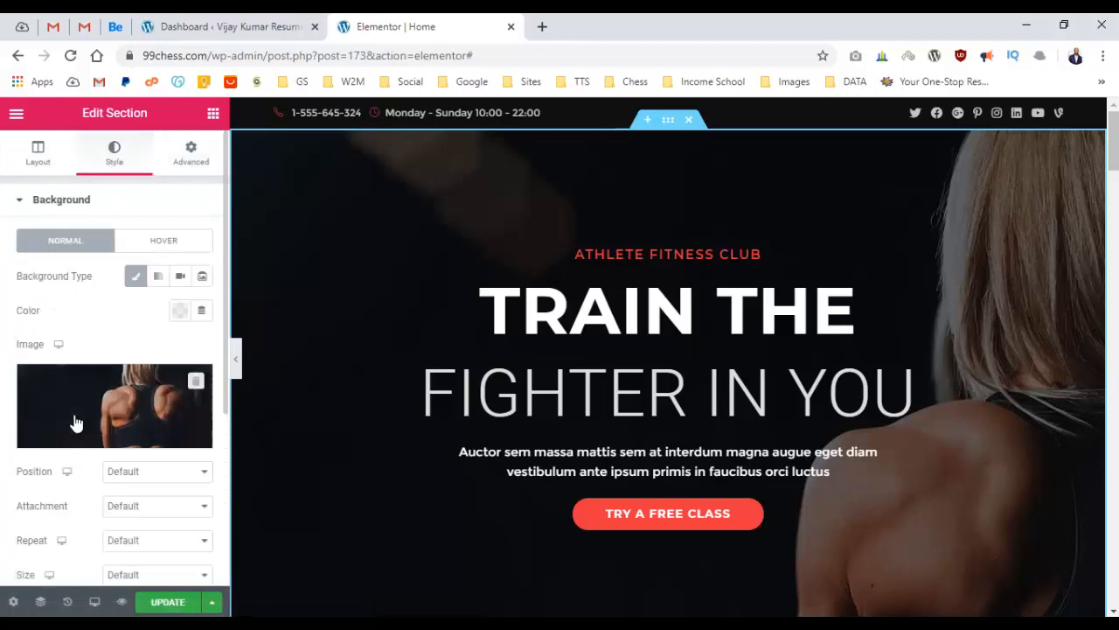
{"action": "left_click", "coordinate": [123, 401]}
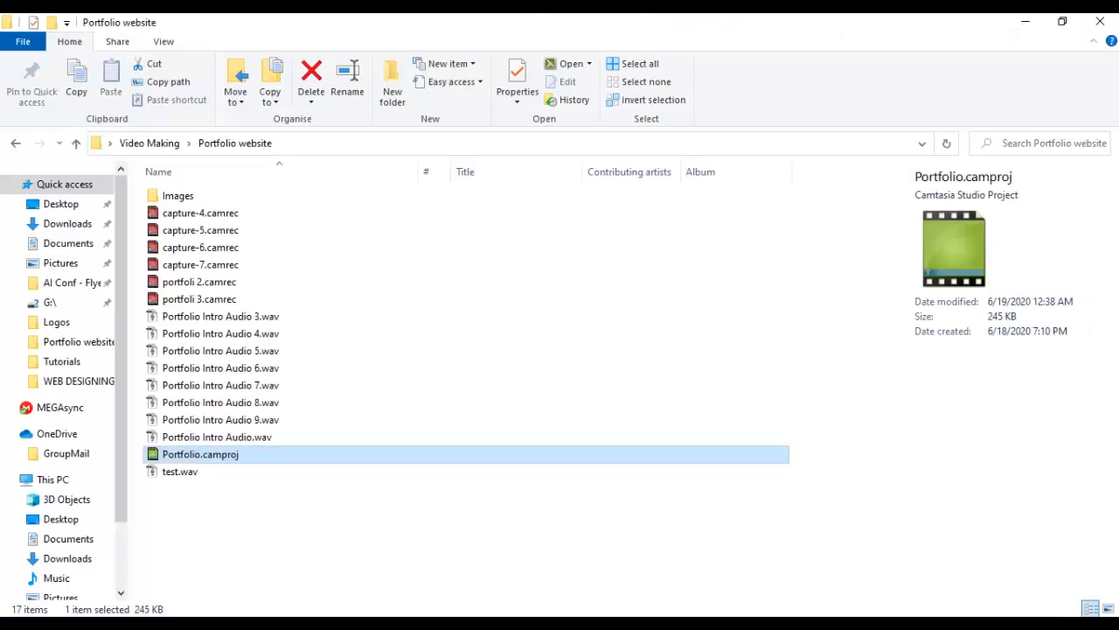
Rename the suit photo in Images to 'Bg image' and drop it into Insert Media.
{"action": "double_click", "coordinate": [196, 195]}
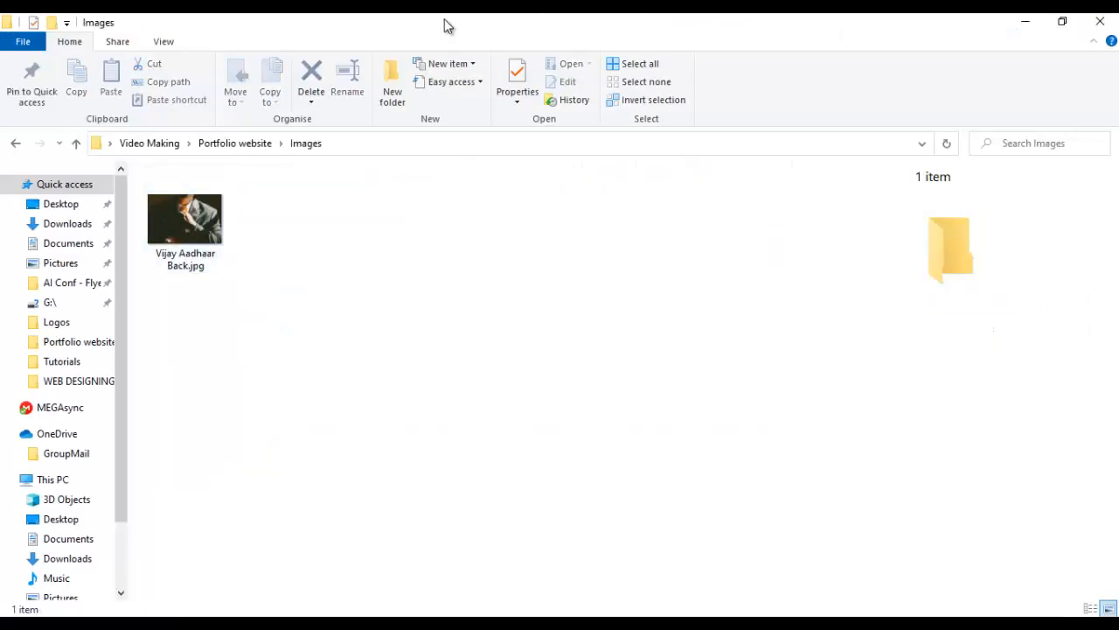
{"action": "double_click", "coordinate": [443, 22]}
{"action": "left_click", "coordinate": [355, 278]}
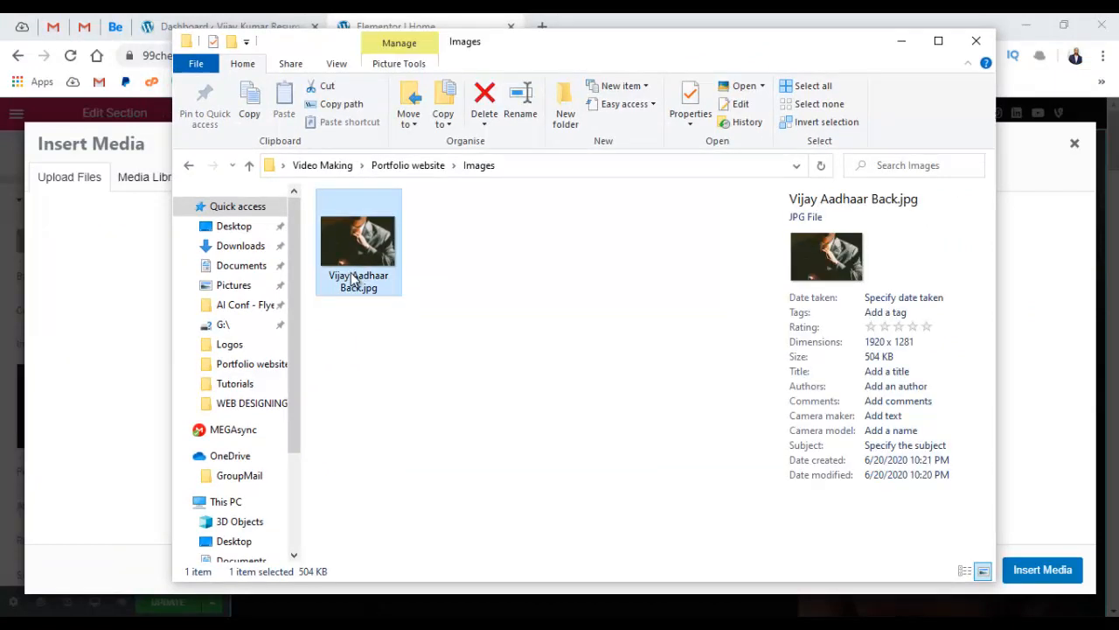
{"action": "left_click", "coordinate": [358, 278]}
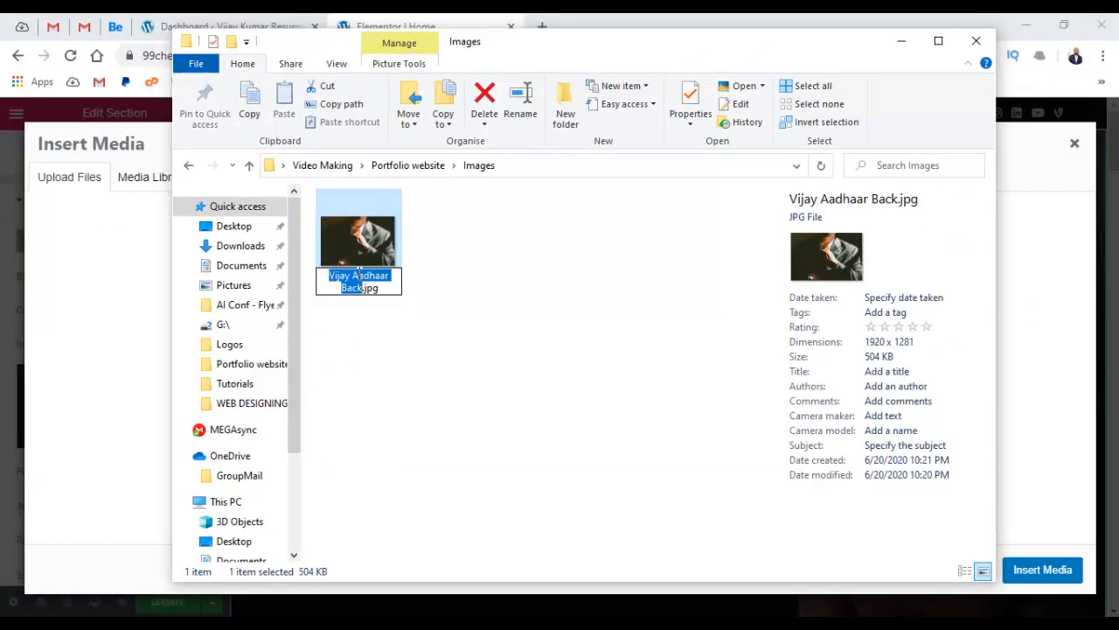
{"action": "type", "text": "Bg"}
{"action": "type", "text": " image"}
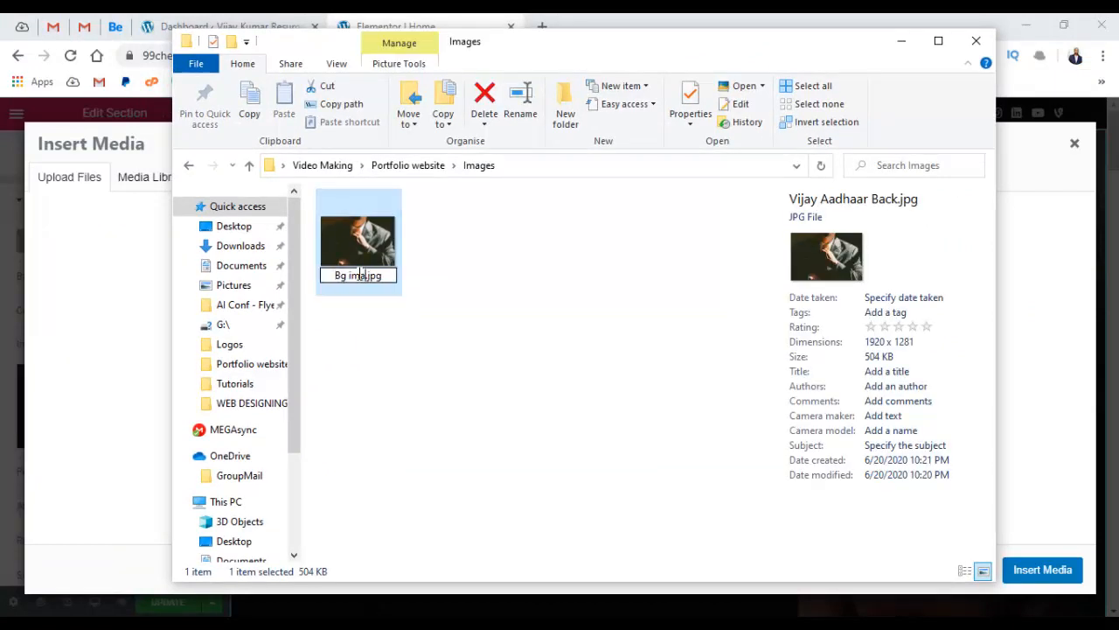
{"action": "key", "text": "Return"}
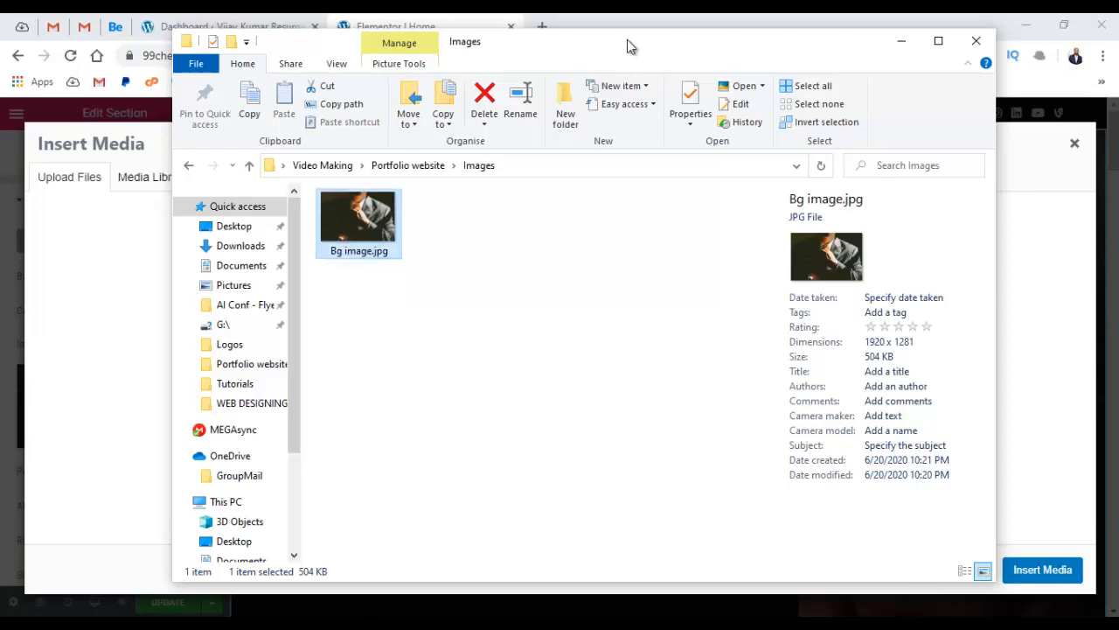
{"action": "left_click_drag", "start_coordinate": [627, 40], "coordinate": [890, 118]}
{"action": "left_click_drag", "start_coordinate": [625, 319], "coordinate": [272, 332]}
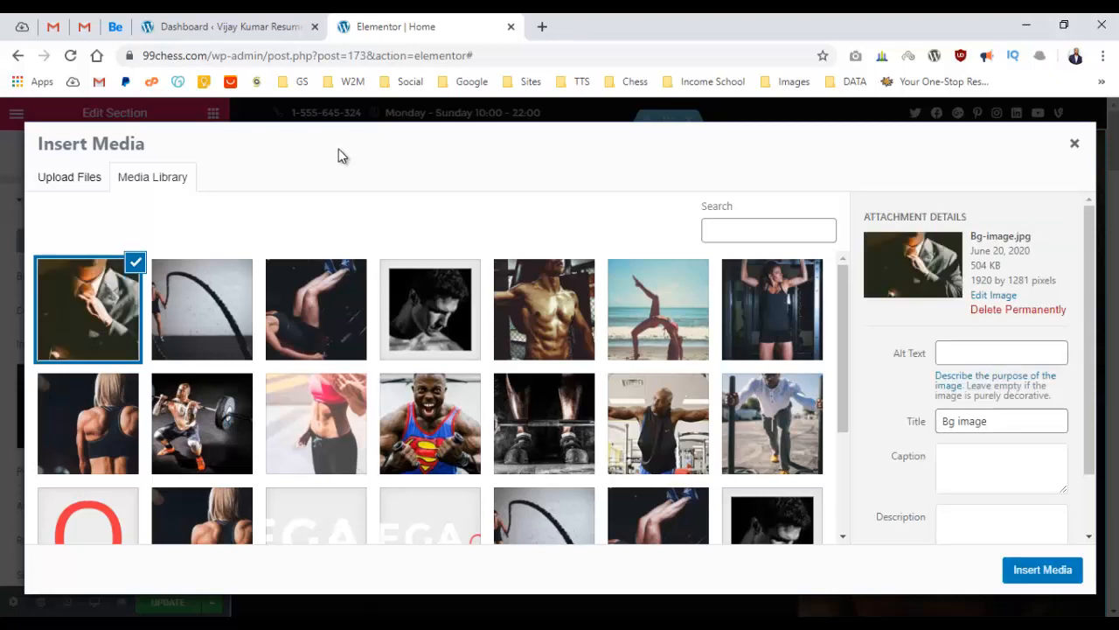
Apply the uploaded suit photo as the hero background and preview it full width.
{"action": "left_click", "coordinate": [1027, 573]}
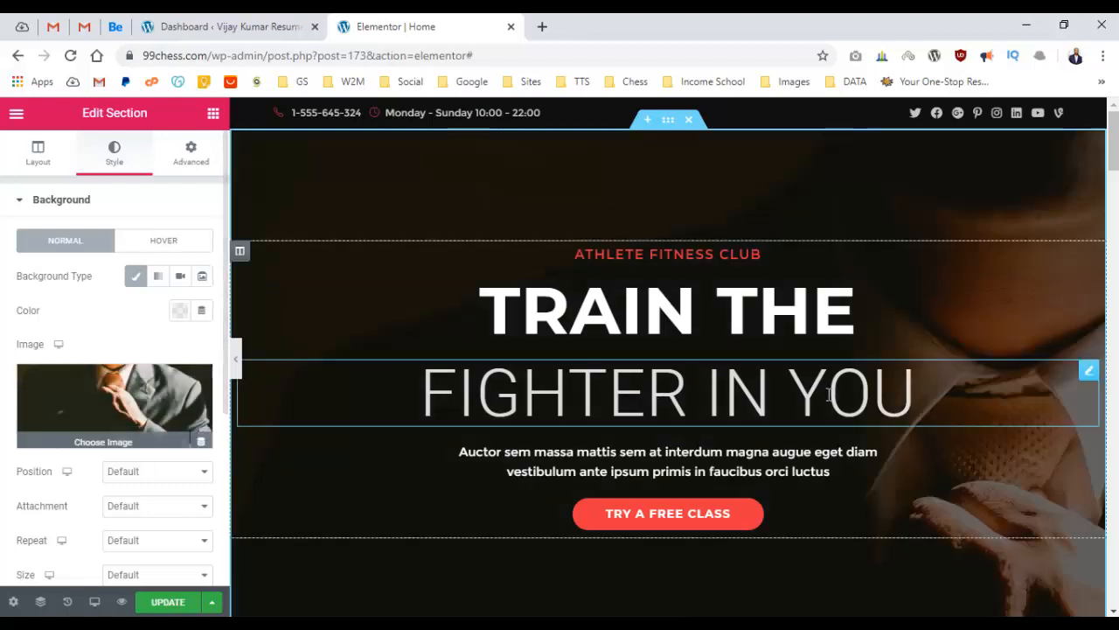
{"action": "left_click", "coordinate": [236, 359]}
{"action": "scroll", "coordinate": [730, 274], "scroll_direction": "down", "scroll_amount": 6}
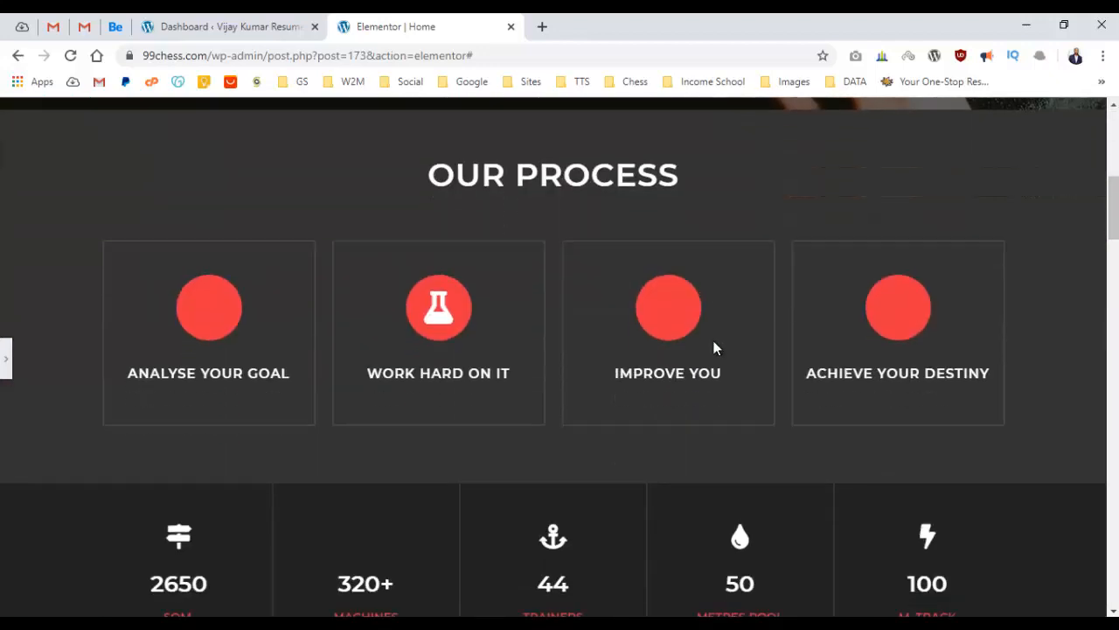
{"action": "scroll", "coordinate": [711, 347], "scroll_direction": "up", "scroll_amount": 6}
{"action": "scroll", "coordinate": [271, 312], "scroll_direction": "down", "scroll_amount": 3}
{"action": "scroll", "coordinate": [271, 312], "scroll_direction": "up", "scroll_amount": 3}
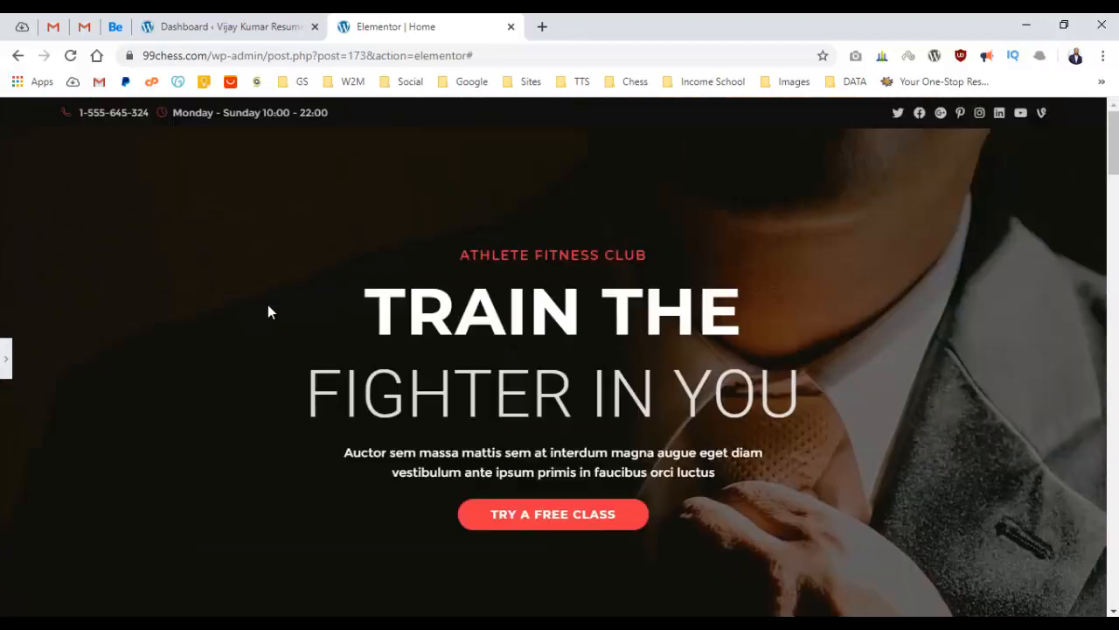
{"action": "left_click", "coordinate": [6, 350]}
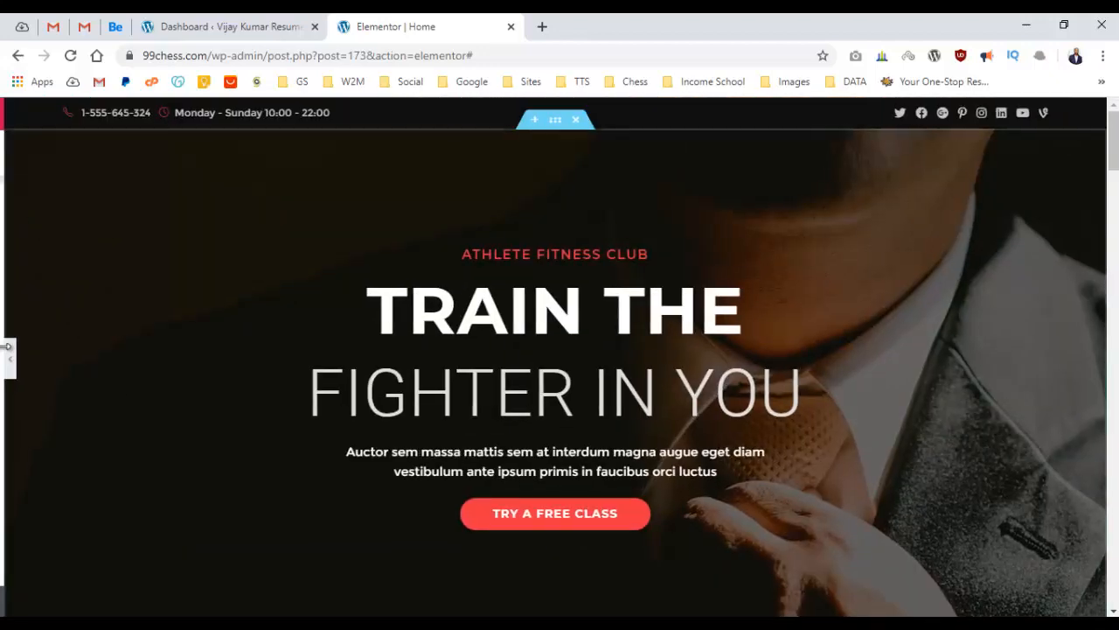
{"action": "scroll", "coordinate": [105, 341], "scroll_direction": "down", "scroll_amount": 3}
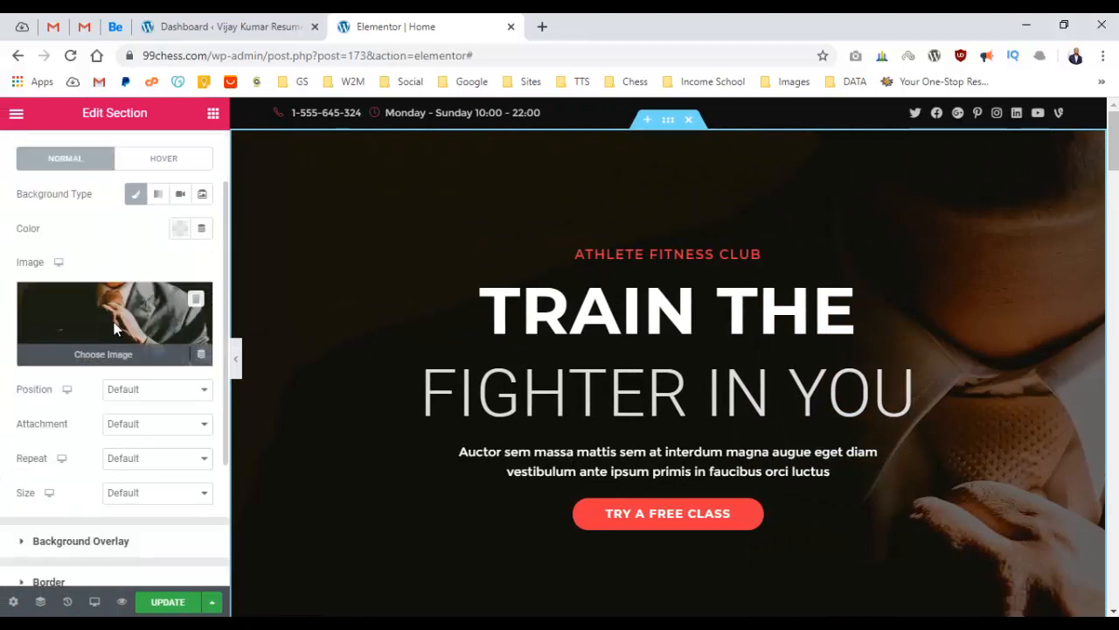
{"action": "scroll", "coordinate": [63, 280], "scroll_direction": "up", "scroll_amount": 2}
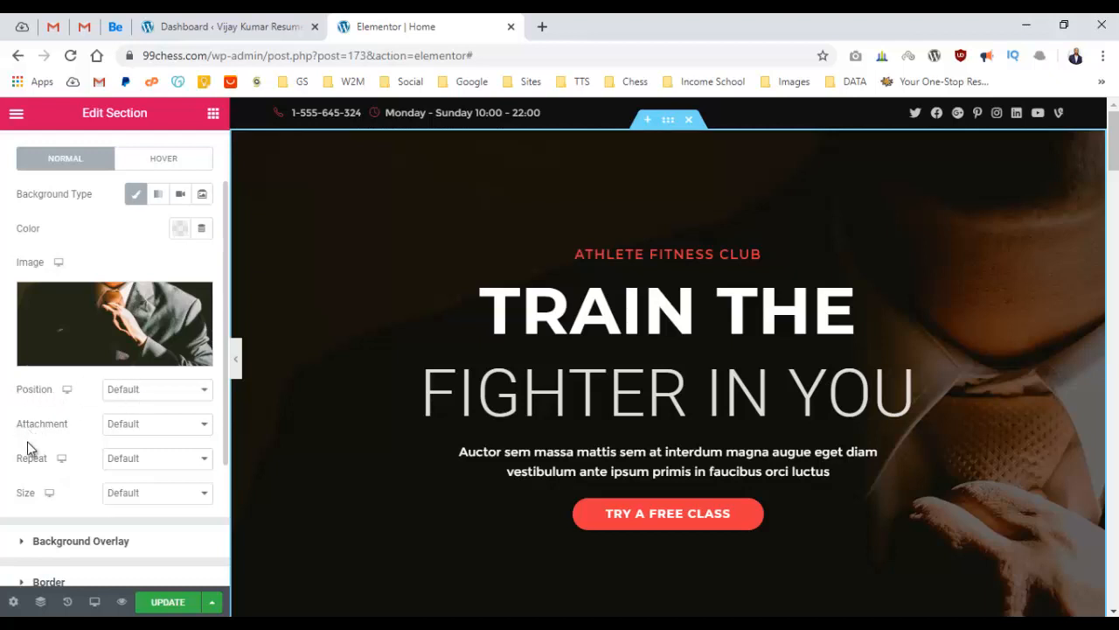
Set the hero background position to Center Center and attachment to Fixed.
{"action": "left_click", "coordinate": [147, 396]}
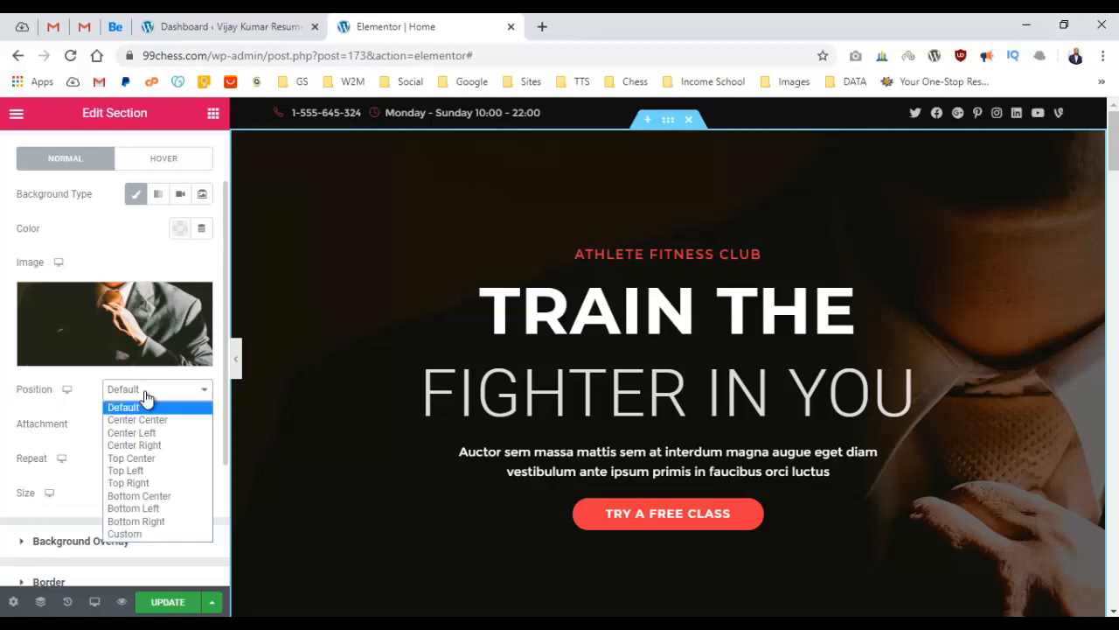
{"action": "left_click", "coordinate": [152, 421]}
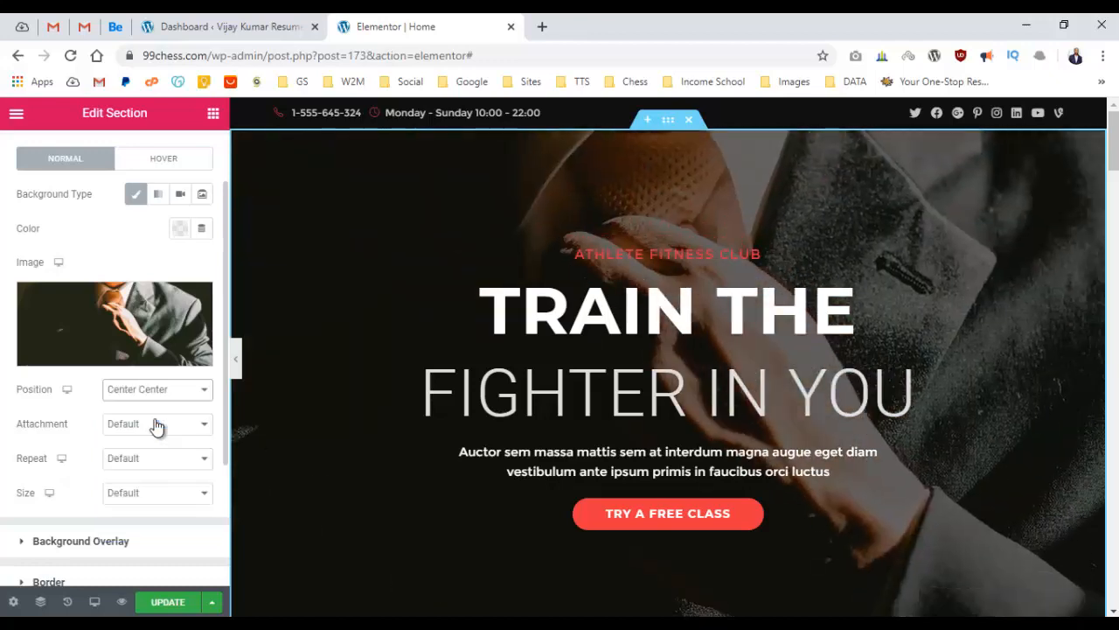
{"action": "scroll", "coordinate": [589, 350], "scroll_direction": "down", "scroll_amount": 4}
{"action": "scroll", "coordinate": [590, 349], "scroll_direction": "up", "scroll_amount": 5}
{"action": "left_click", "coordinate": [156, 430]}
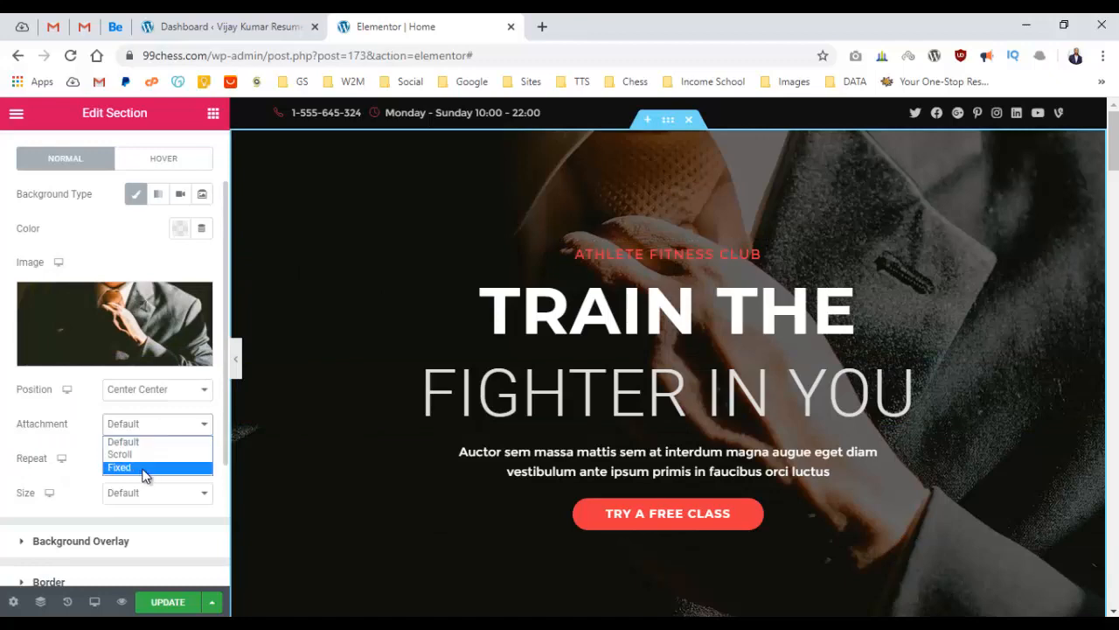
{"action": "left_click", "coordinate": [140, 467]}
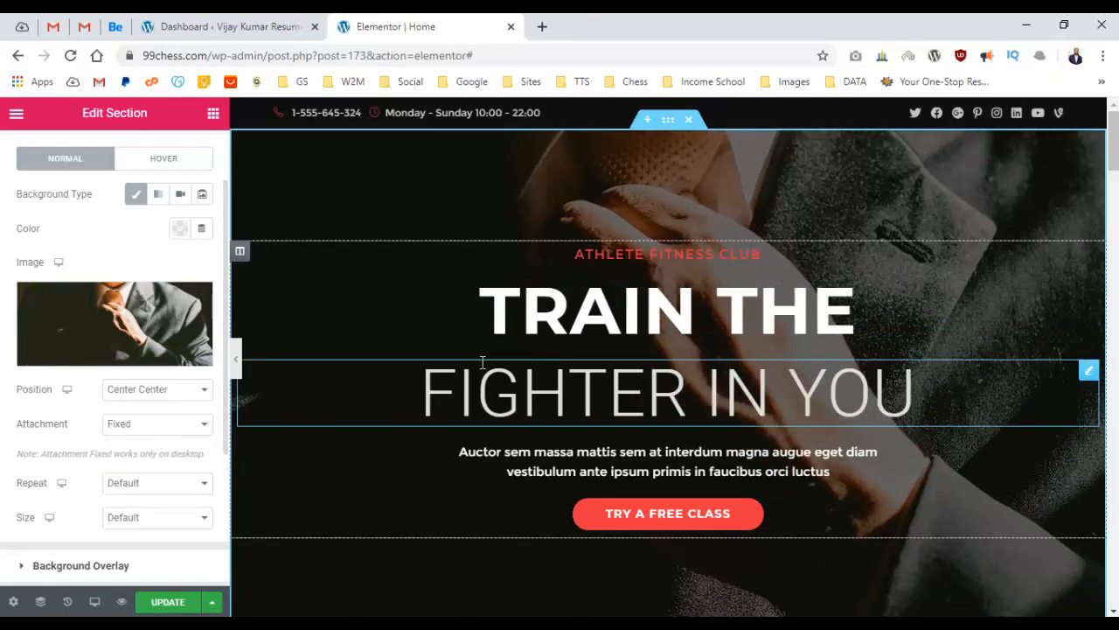
Set the hero background repeat to No-repeat.
{"action": "scroll", "coordinate": [489, 359], "scroll_direction": "down", "scroll_amount": 3}
{"action": "scroll", "coordinate": [494, 360], "scroll_direction": "up", "scroll_amount": 3}
{"action": "scroll", "coordinate": [494, 354], "scroll_direction": "down", "scroll_amount": 6}
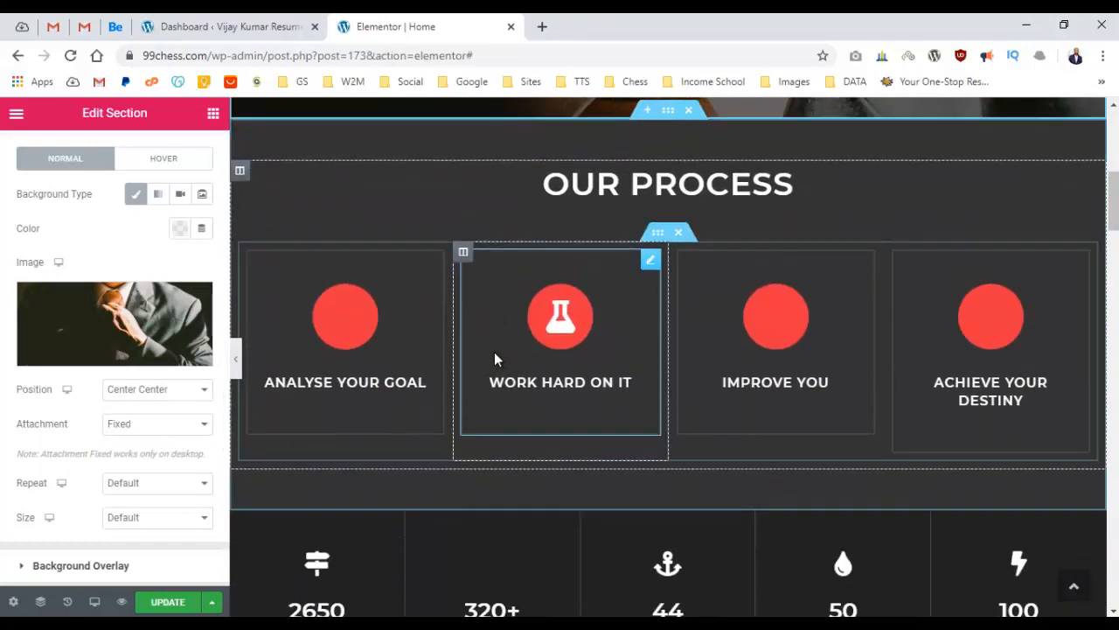
{"action": "scroll", "coordinate": [494, 351], "scroll_direction": "up", "scroll_amount": 6}
{"action": "scroll", "coordinate": [497, 353], "scroll_direction": "down", "scroll_amount": 4}
{"action": "scroll", "coordinate": [500, 349], "scroll_direction": "up", "scroll_amount": 4}
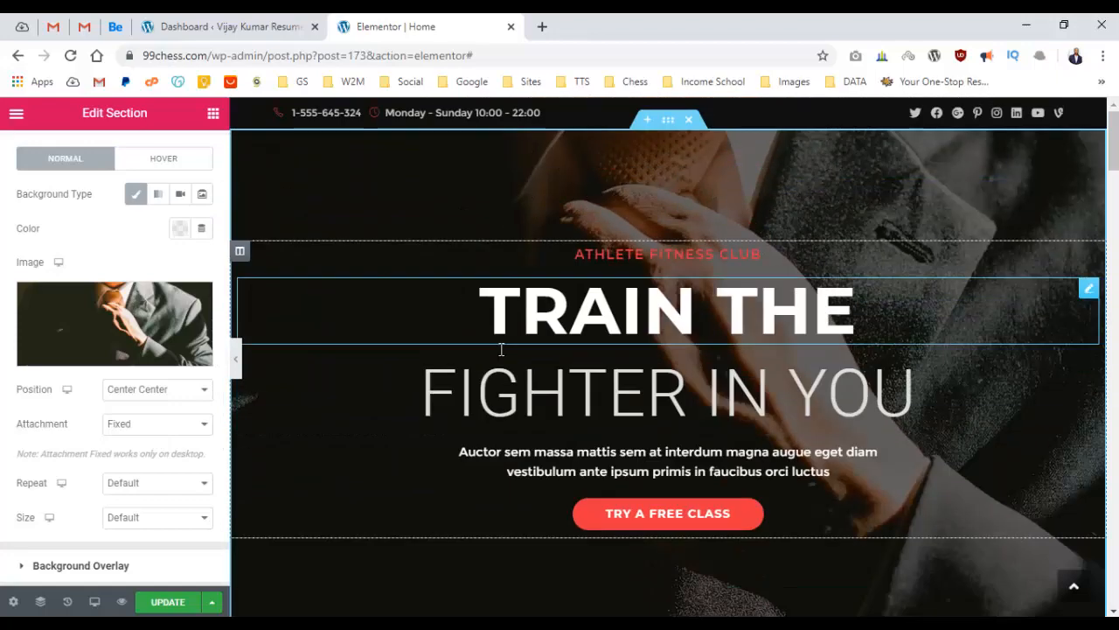
{"action": "scroll", "coordinate": [500, 349], "scroll_direction": "down", "scroll_amount": 6}
{"action": "scroll", "coordinate": [501, 347], "scroll_direction": "up", "scroll_amount": 6}
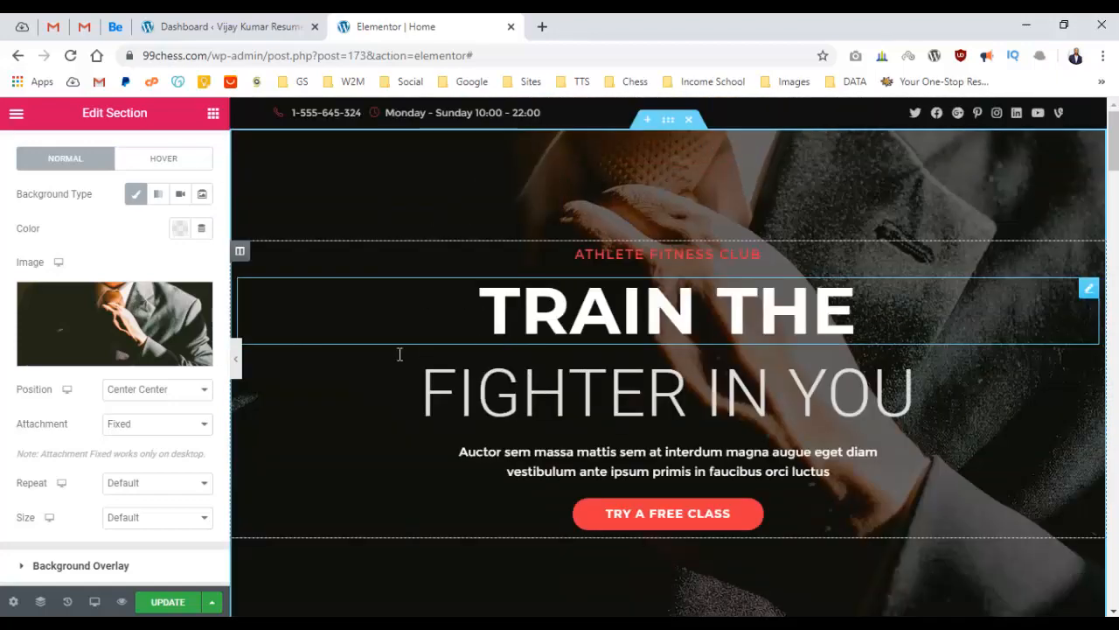
{"action": "scroll", "coordinate": [509, 378], "scroll_direction": "down", "scroll_amount": 1}
{"action": "scroll", "coordinate": [510, 377], "scroll_direction": "down", "scroll_amount": 1}
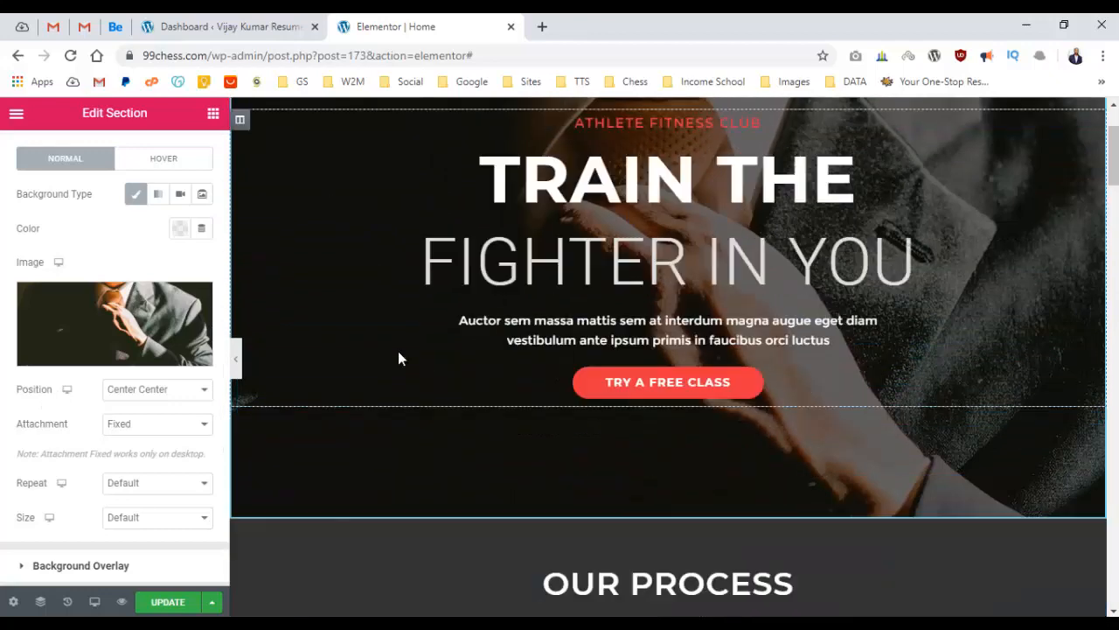
{"action": "scroll", "coordinate": [400, 354], "scroll_direction": "up", "scroll_amount": 2}
{"action": "scroll", "coordinate": [172, 379], "scroll_direction": "down", "scroll_amount": 2}
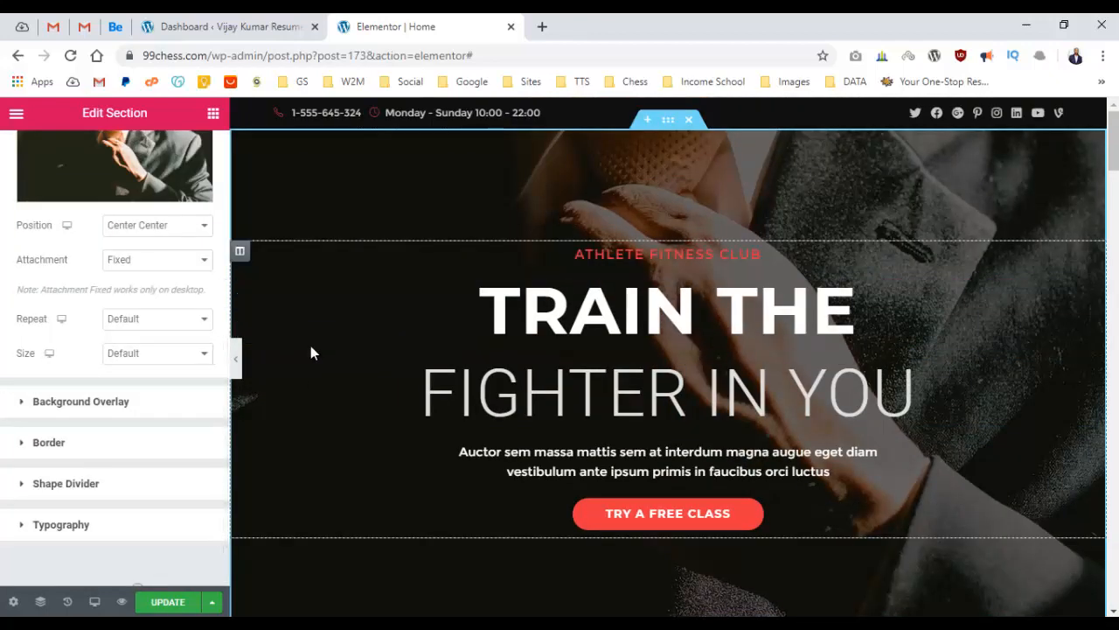
{"action": "left_click", "coordinate": [145, 323]}
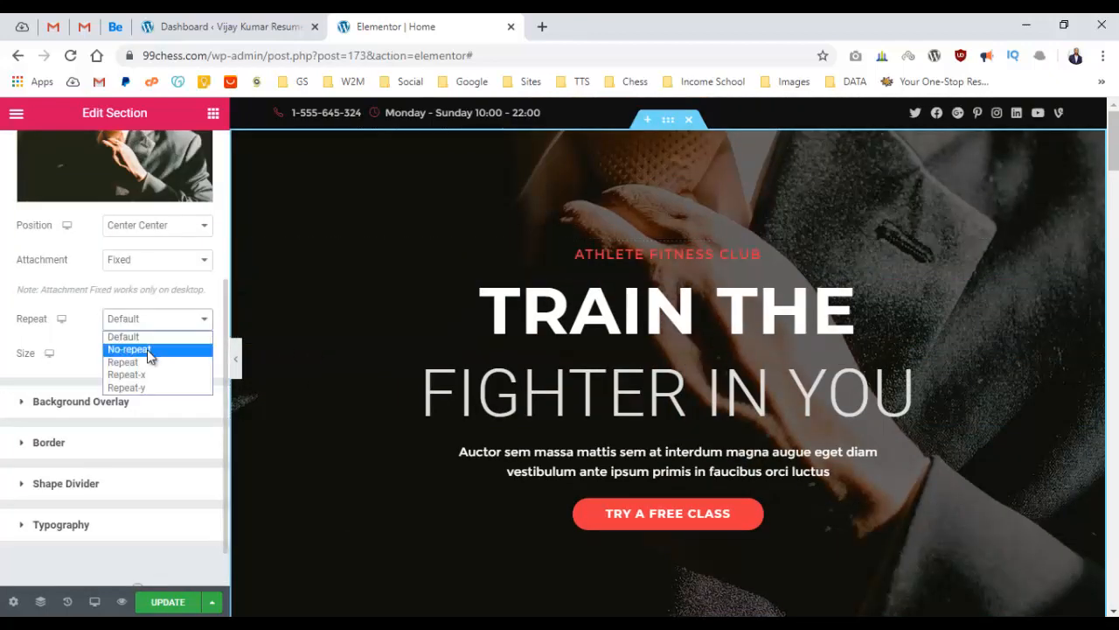
{"action": "left_click", "coordinate": [166, 349]}
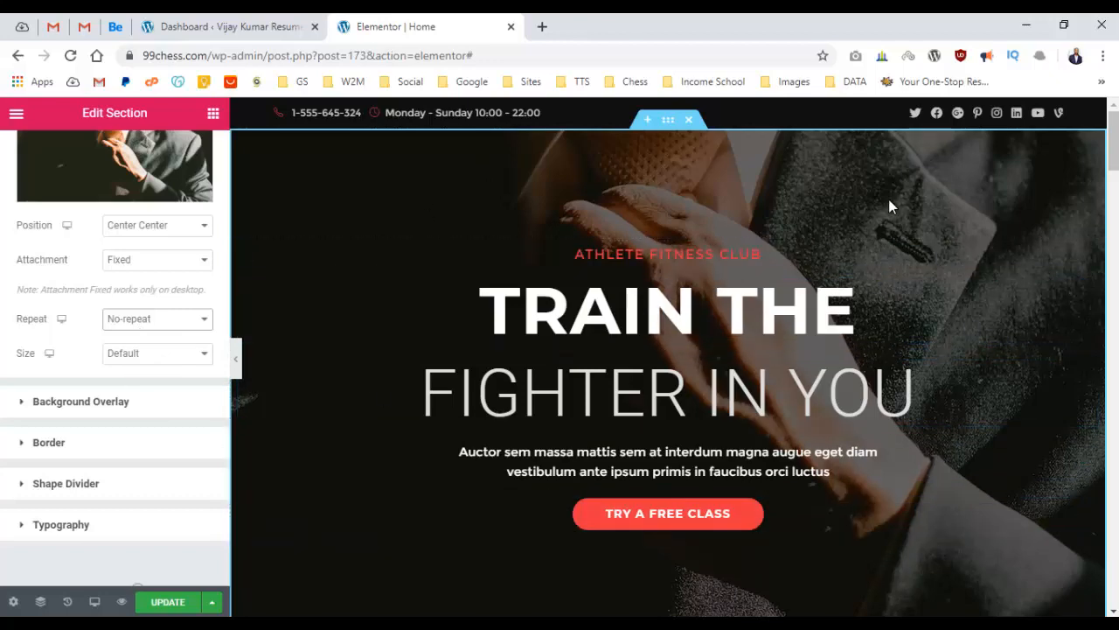
Set the background size to Cover, after briefly trying Auto.
{"action": "left_click", "coordinate": [154, 354]}
{"action": "left_click", "coordinate": [158, 406]}
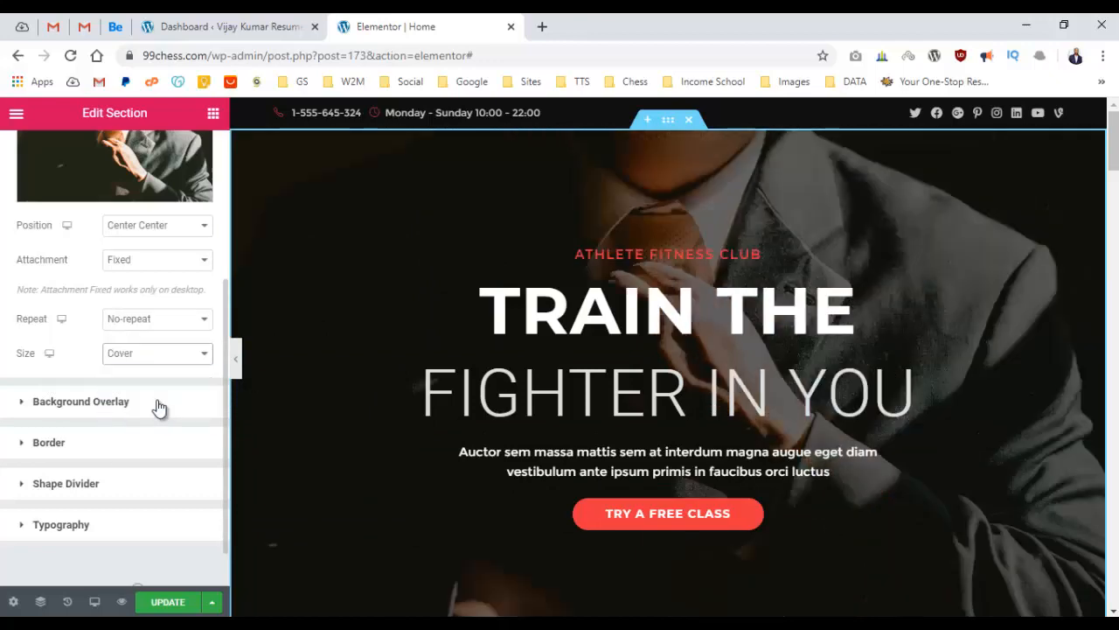
{"action": "scroll", "coordinate": [590, 256], "scroll_direction": "down", "scroll_amount": 5}
{"action": "scroll", "coordinate": [590, 256], "scroll_direction": "up", "scroll_amount": 5}
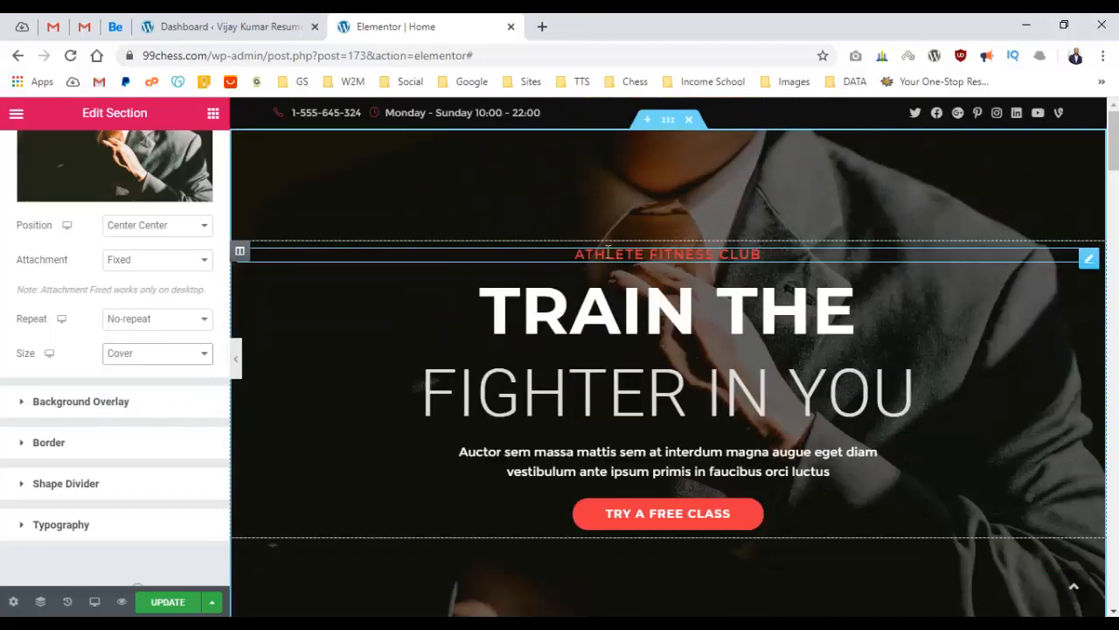
{"action": "left_click", "coordinate": [147, 354]}
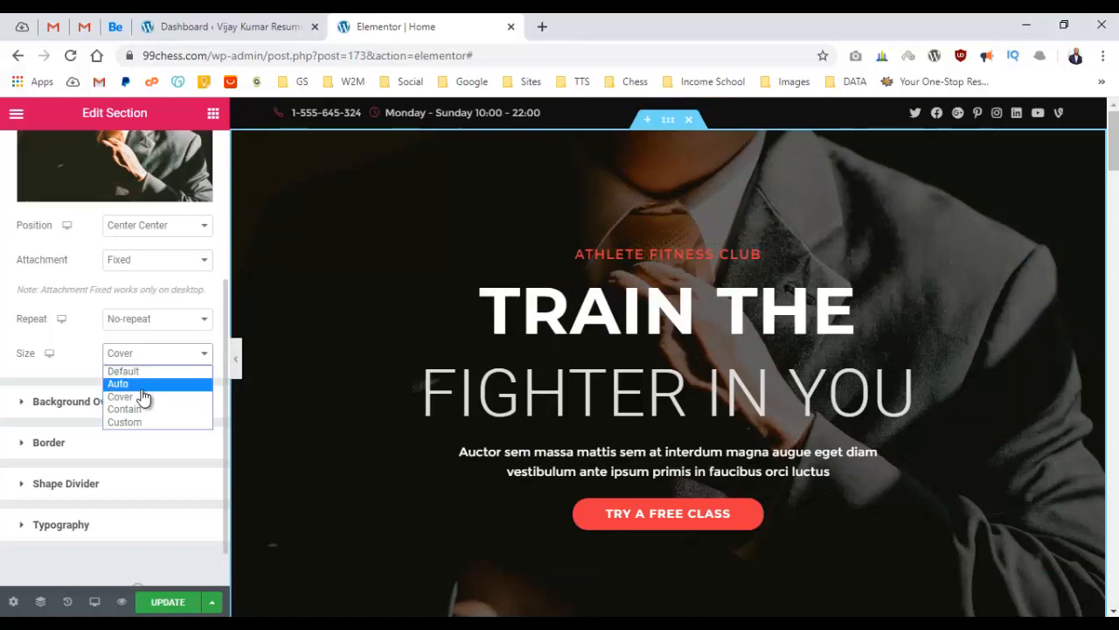
{"action": "left_click", "coordinate": [149, 381]}
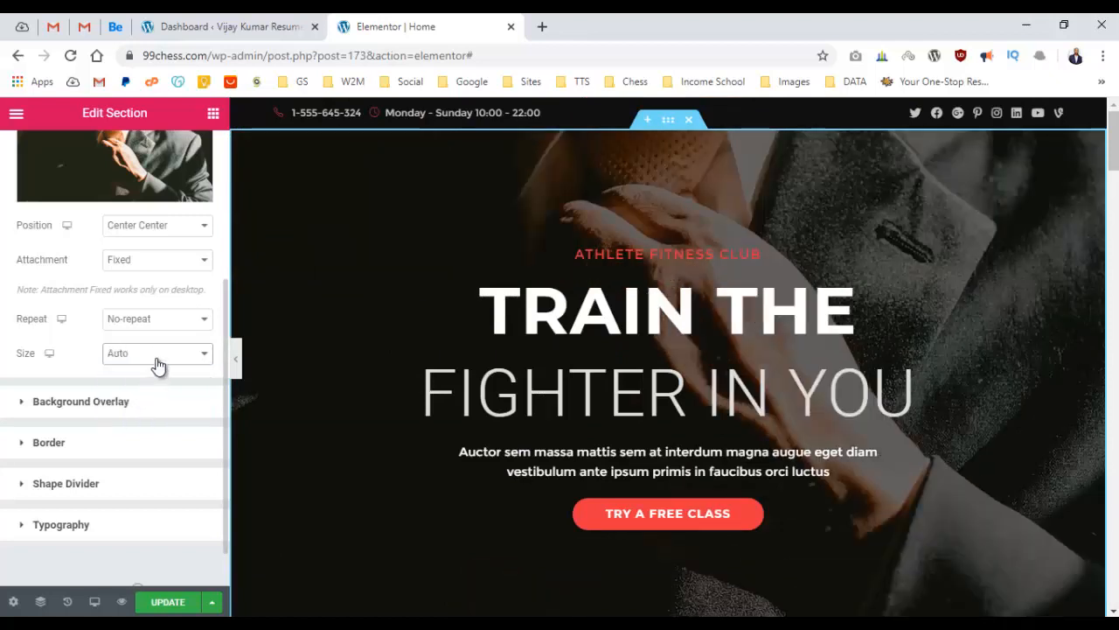
{"action": "left_click", "coordinate": [156, 359]}
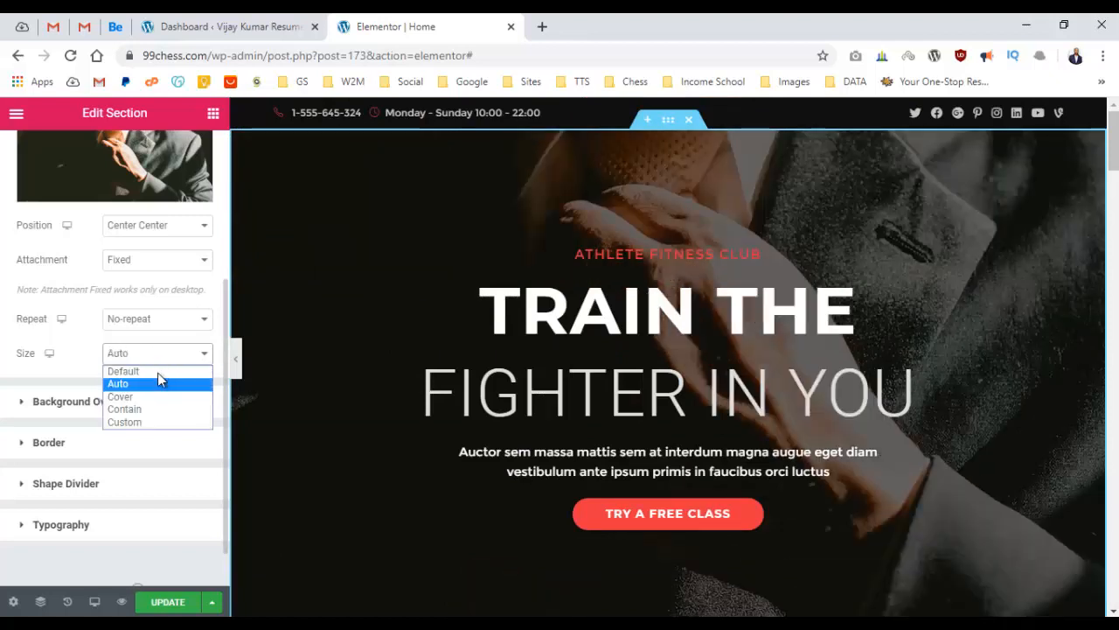
{"action": "left_click", "coordinate": [160, 390]}
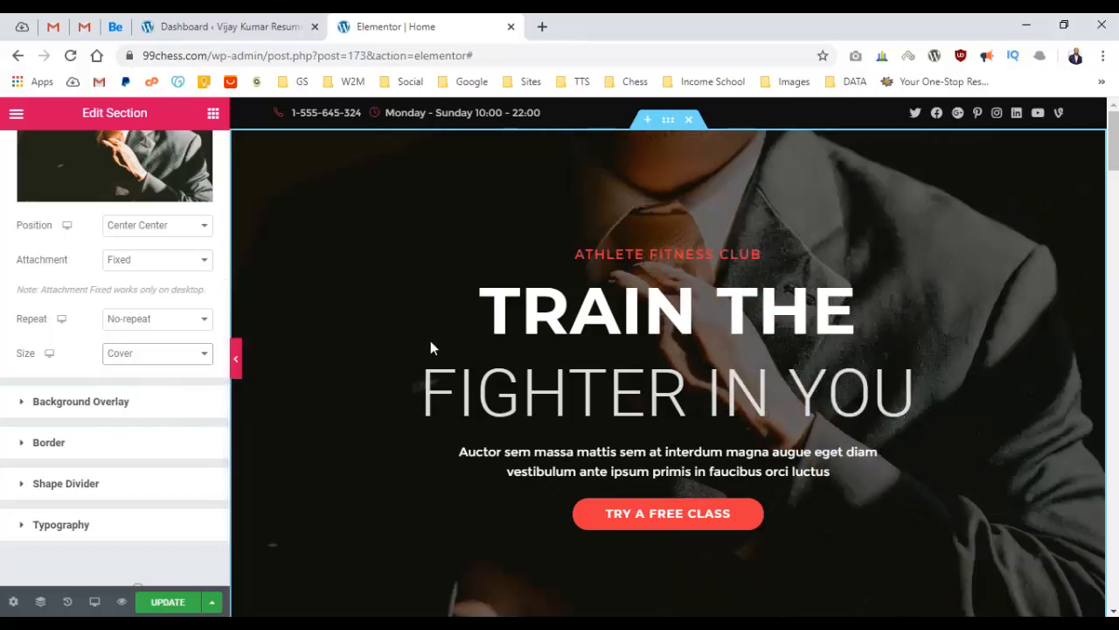
Preview the hero full width, then return to the widget list.
{"action": "left_click", "coordinate": [236, 359]}
{"action": "scroll", "coordinate": [688, 229], "scroll_direction": "down", "scroll_amount": 3}
{"action": "scroll", "coordinate": [693, 210], "scroll_direction": "down", "scroll_amount": 2}
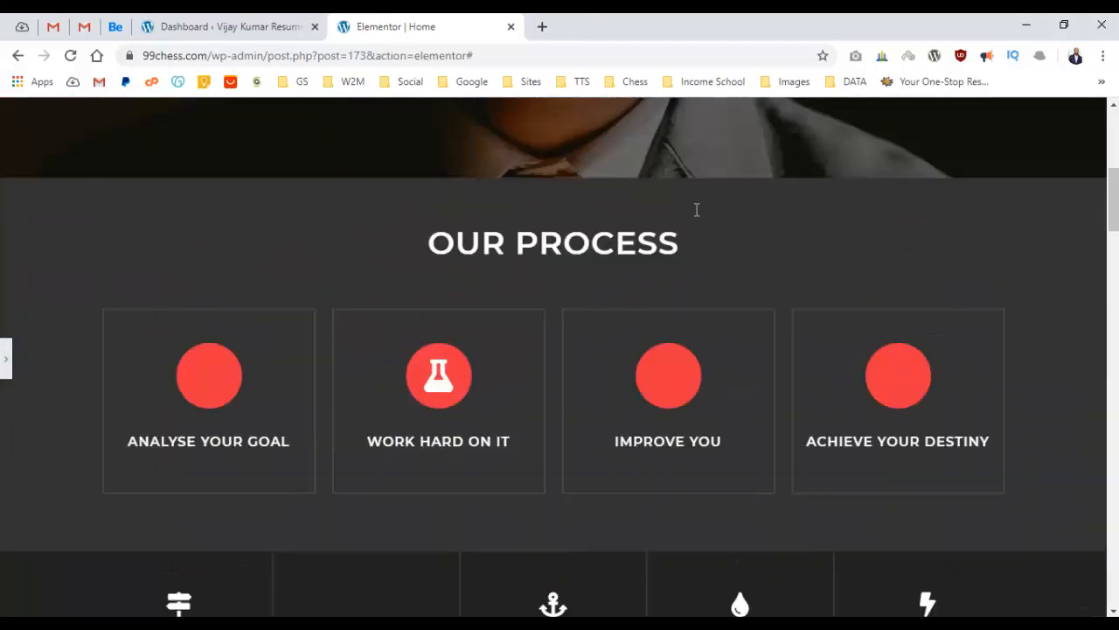
{"action": "scroll", "coordinate": [695, 207], "scroll_direction": "up", "scroll_amount": 6}
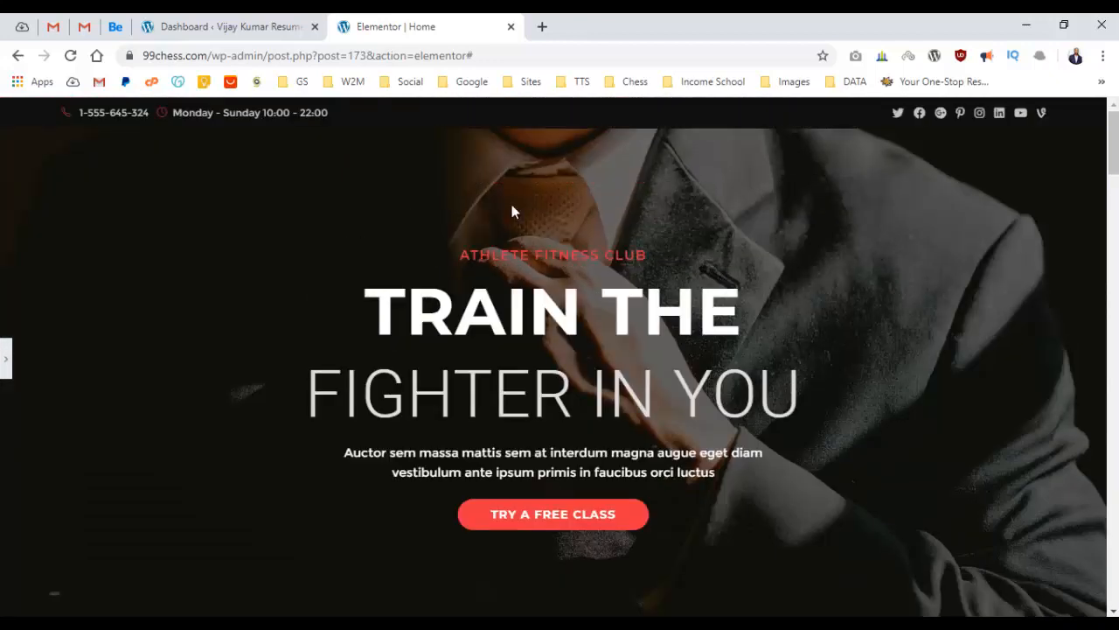
{"action": "left_click", "coordinate": [3, 352]}
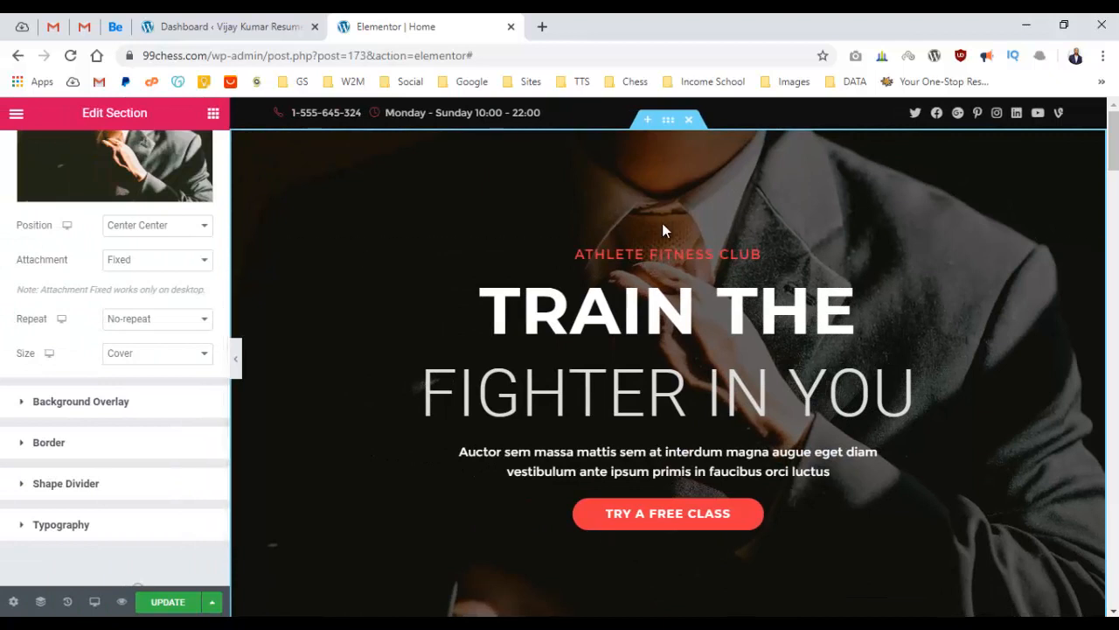
{"action": "scroll", "coordinate": [96, 223], "scroll_direction": "up", "scroll_amount": 3}
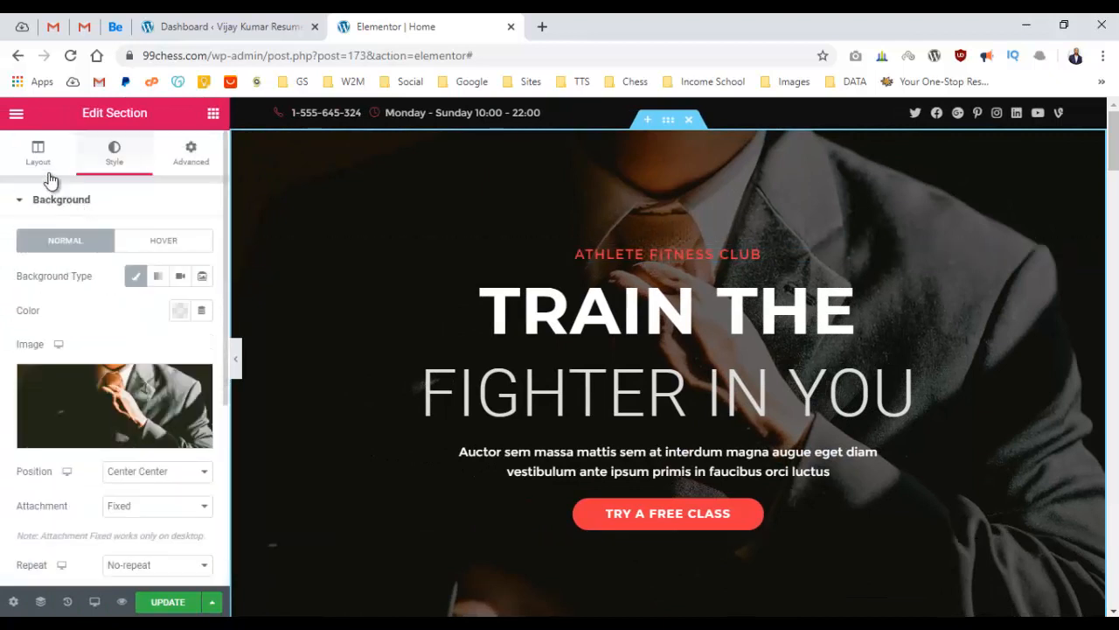
{"action": "left_click", "coordinate": [44, 162]}
{"action": "left_click", "coordinate": [592, 571]}
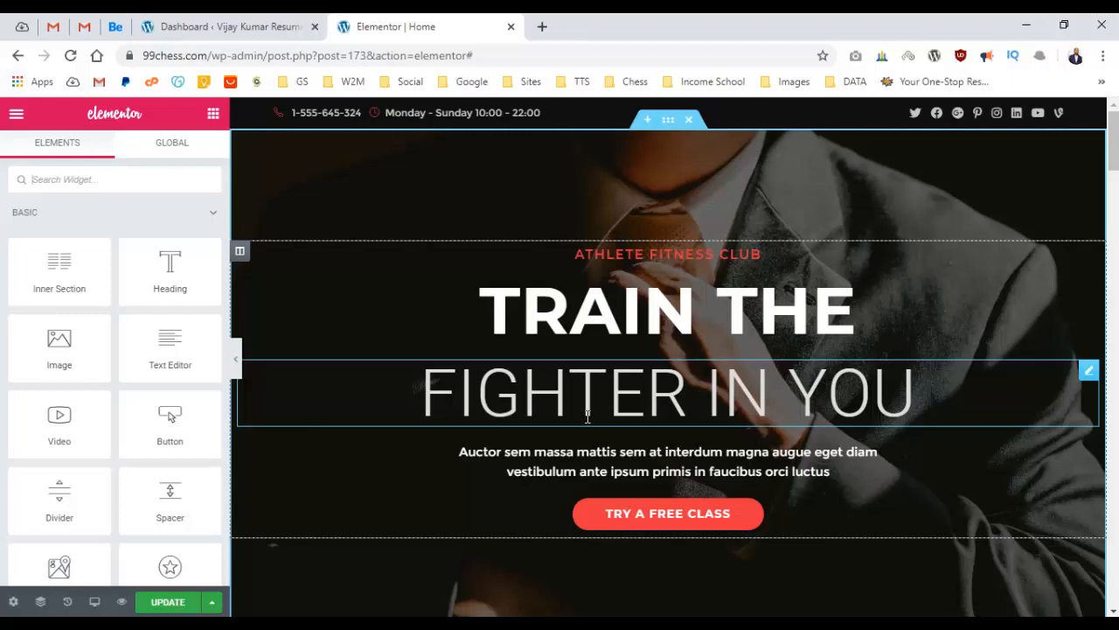
Delete the ATHLETE FITNESS CLUB heading and replace TRAIN THE with the person's first name.
{"action": "right_click", "coordinate": [623, 246]}
{"action": "left_click", "coordinate": [669, 485]}
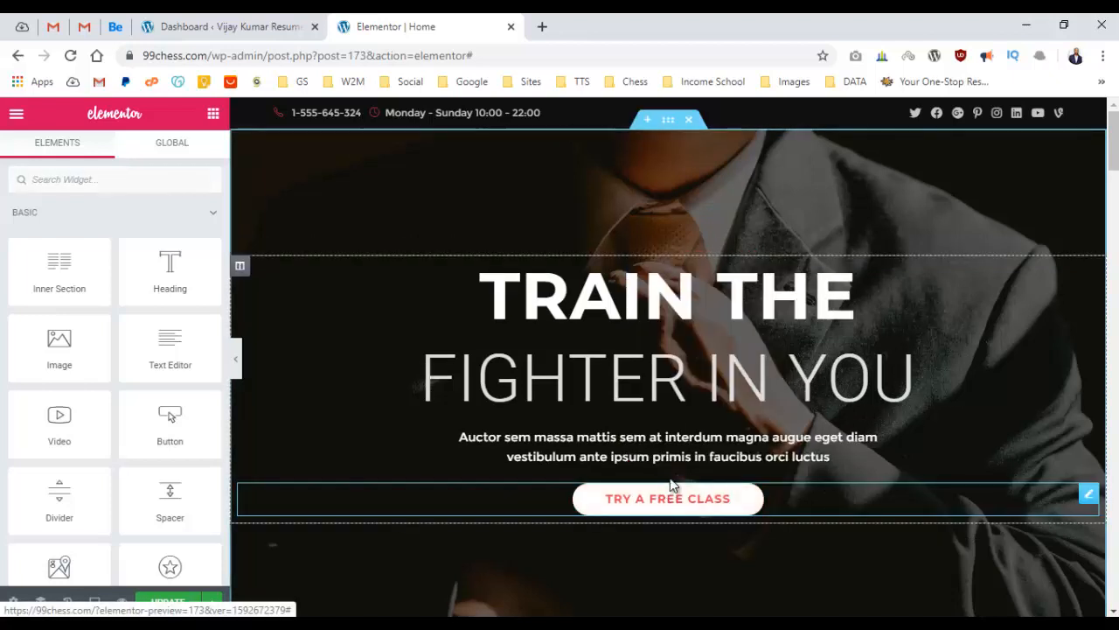
{"action": "left_click", "coordinate": [600, 292]}
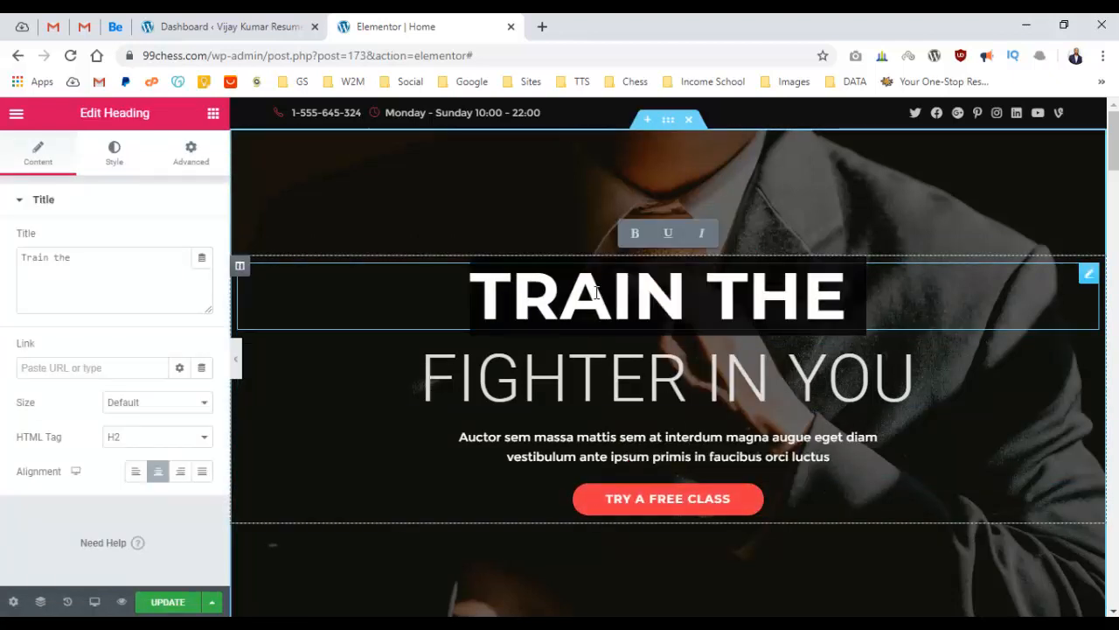
{"action": "triple_click", "coordinate": [188, 274]}
{"action": "type", "text": "Da"}
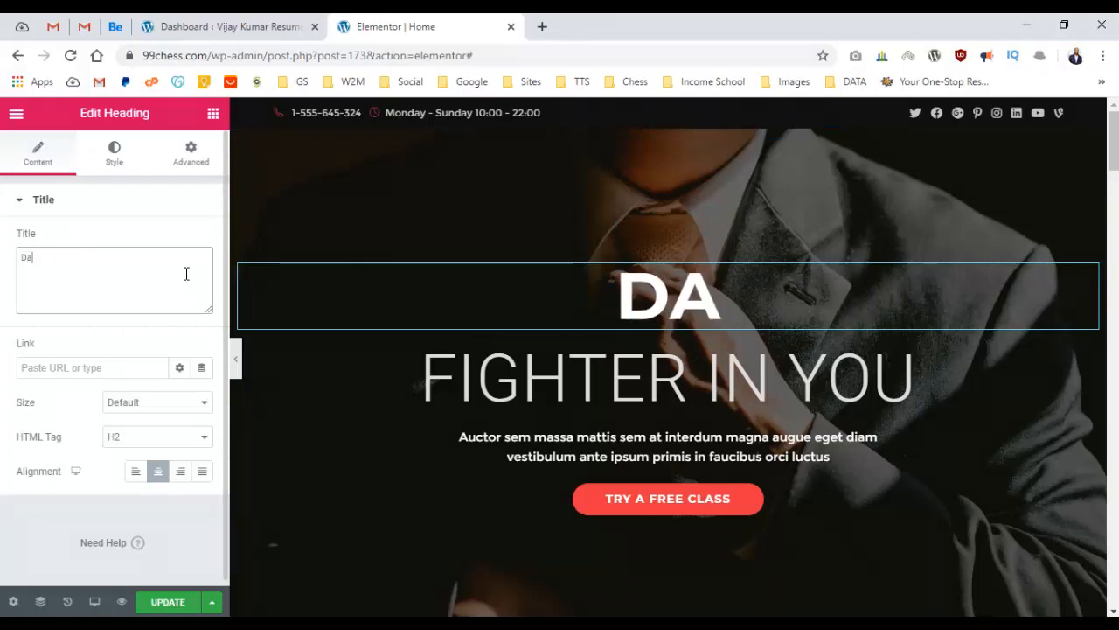
{"action": "type", "text": "niel"}
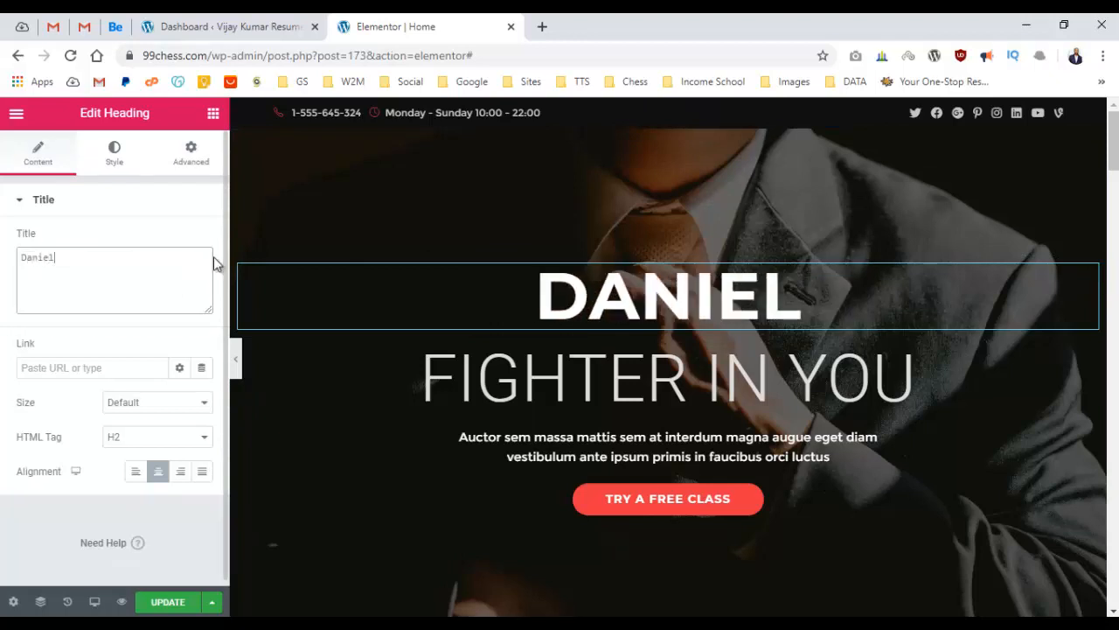
Retitle the FIGHTER IN YOU heading to 'Web Designer'.
{"action": "left_click", "coordinate": [918, 378]}
{"action": "triple_click", "coordinate": [127, 262]}
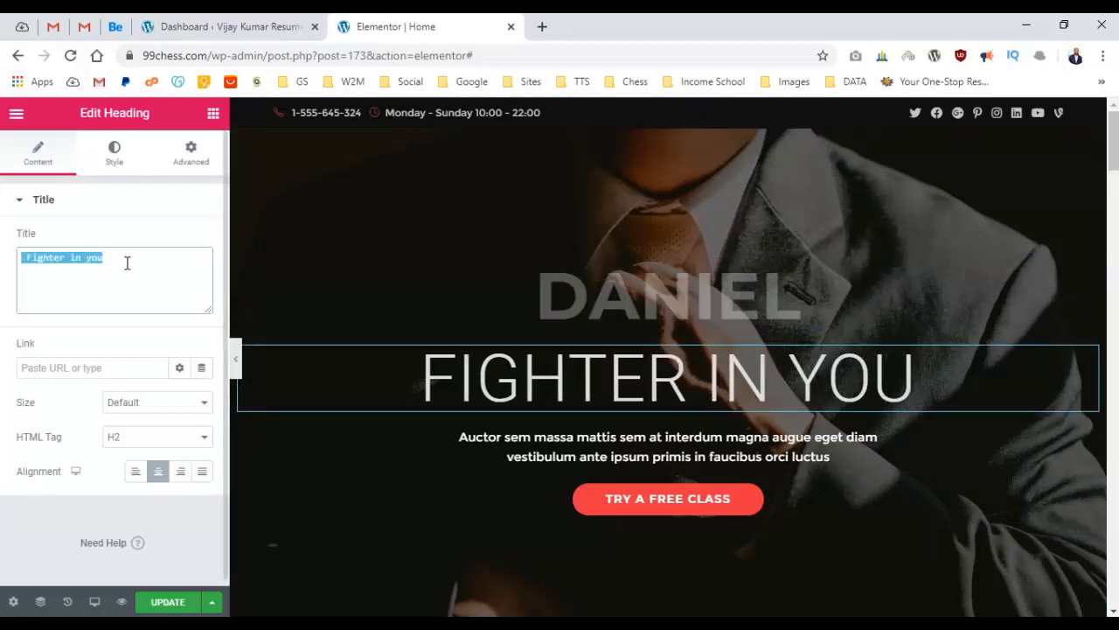
{"action": "type", "text": "Web Desi"}
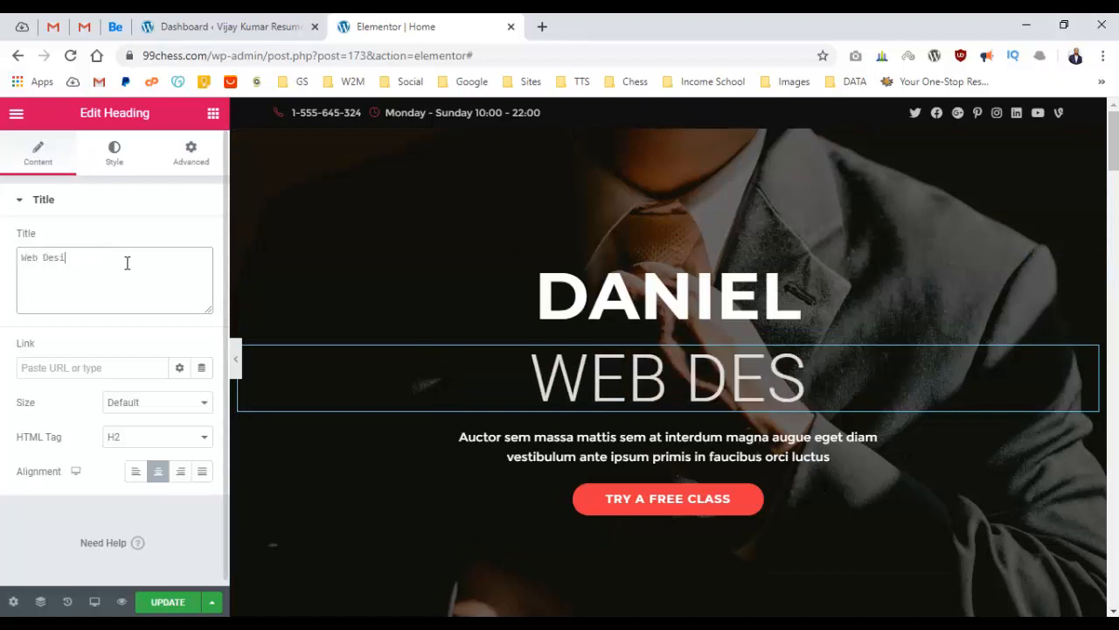
{"action": "type", "text": "gner"}
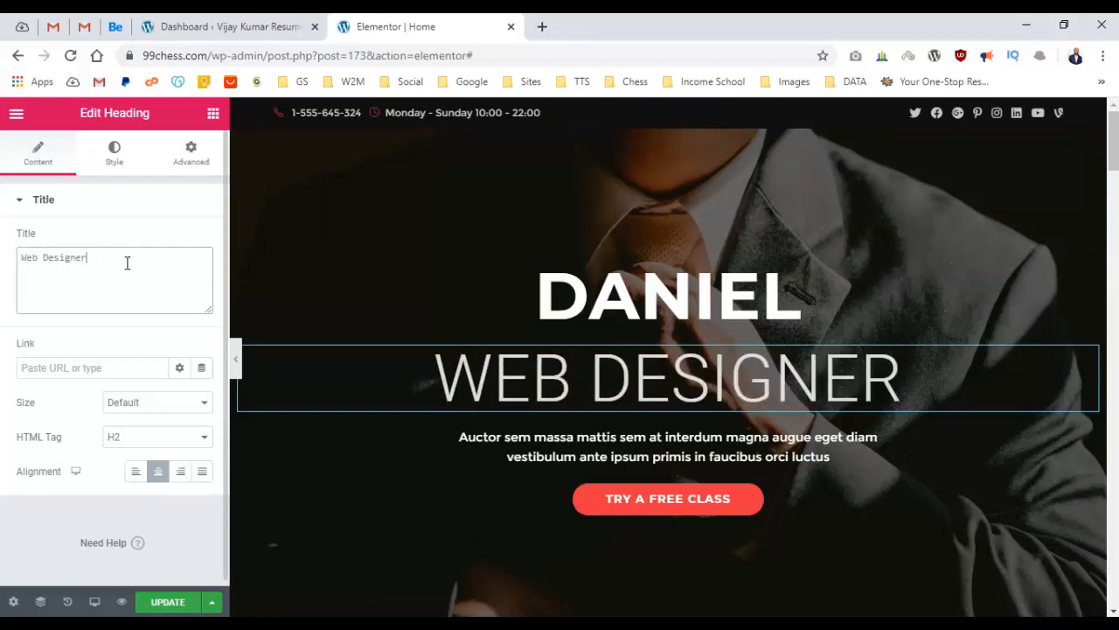
{"action": "triple_click", "coordinate": [127, 262]}
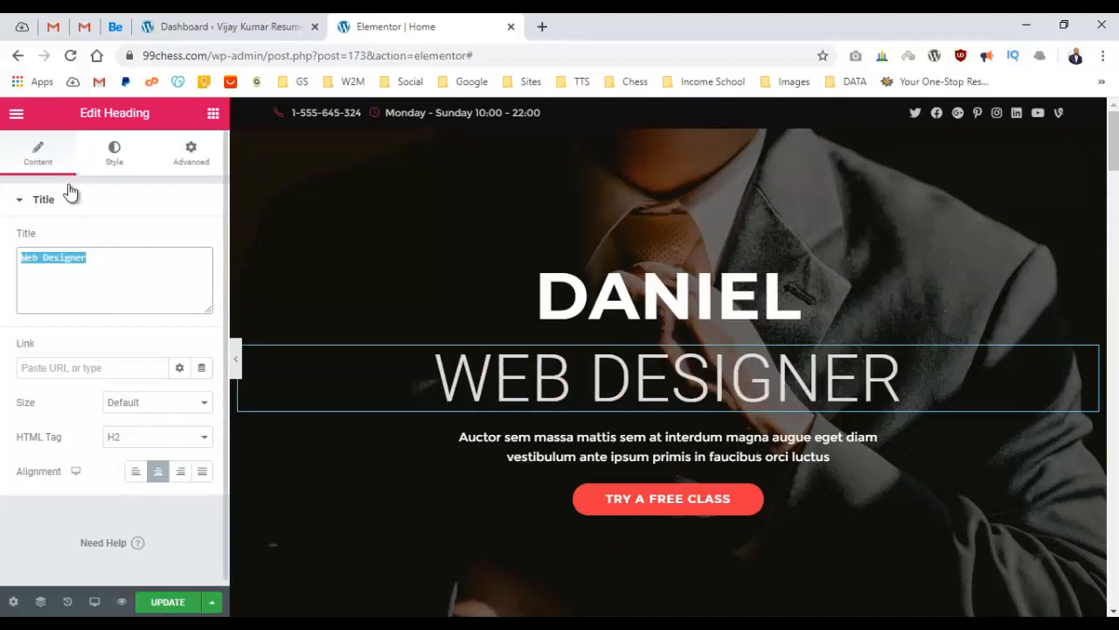
{"action": "left_click", "coordinate": [121, 161]}
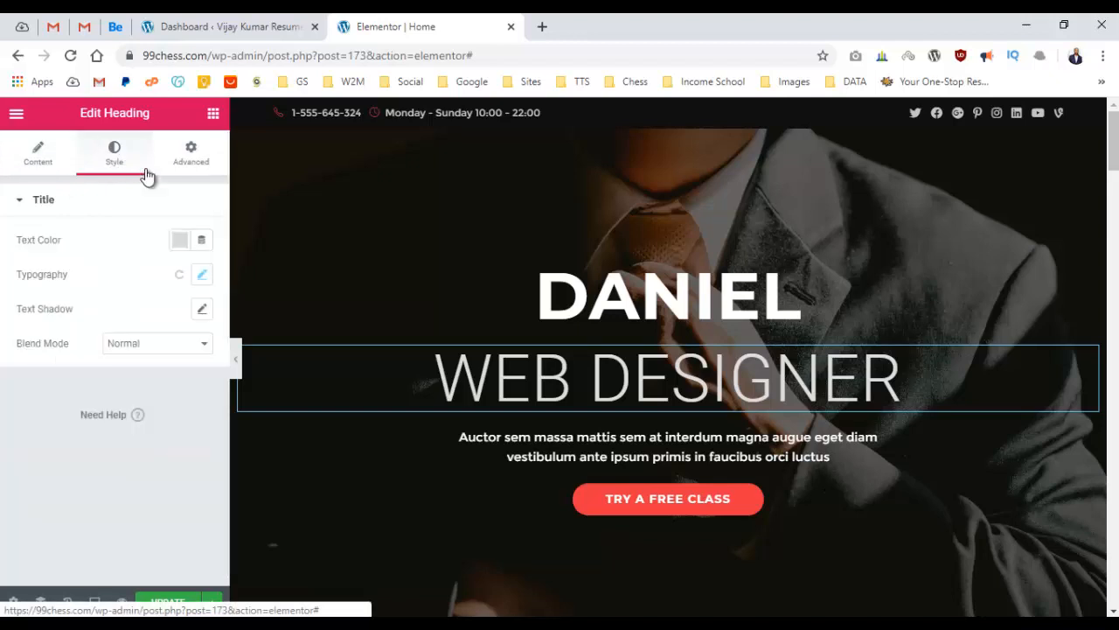
Set the WEB DESIGNER heading's typography size to 40.
{"action": "left_click", "coordinate": [203, 276]}
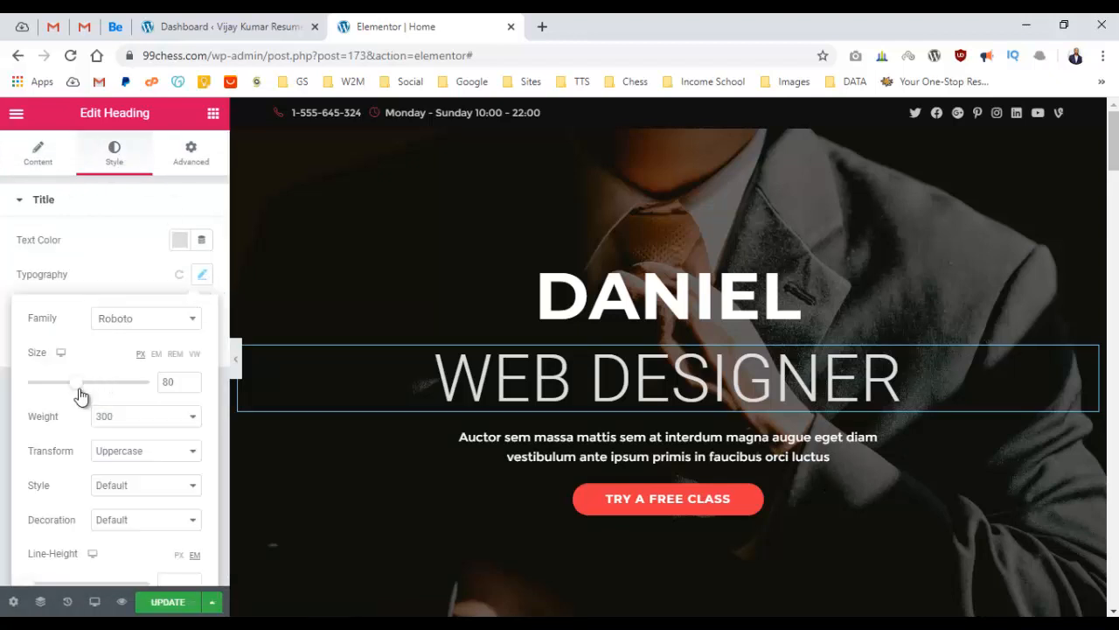
{"action": "left_click_drag", "start_coordinate": [77, 390], "coordinate": [54, 389]}
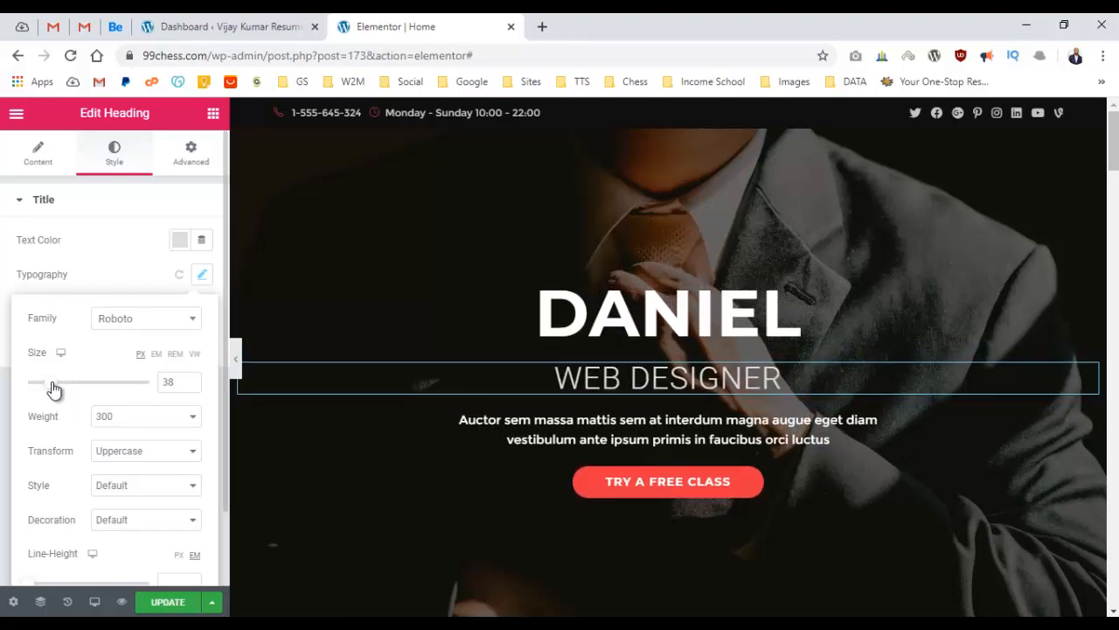
{"action": "left_click", "coordinate": [189, 378]}
{"action": "left_click", "coordinate": [190, 378]}
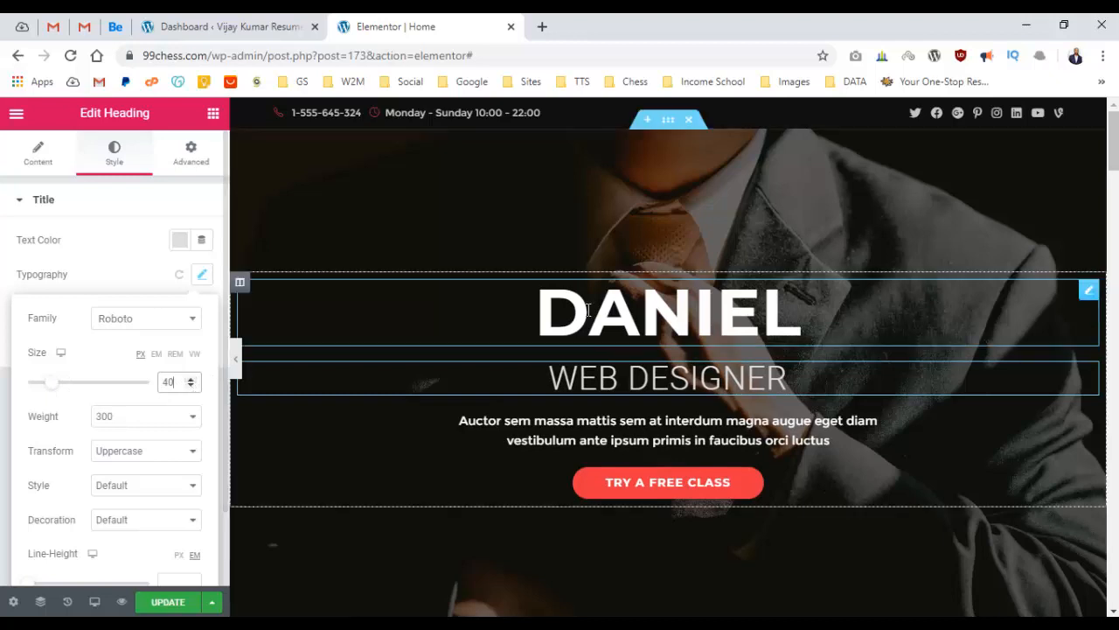
Set the first-name heading's typography size to 100.
{"action": "left_click", "coordinate": [542, 315]}
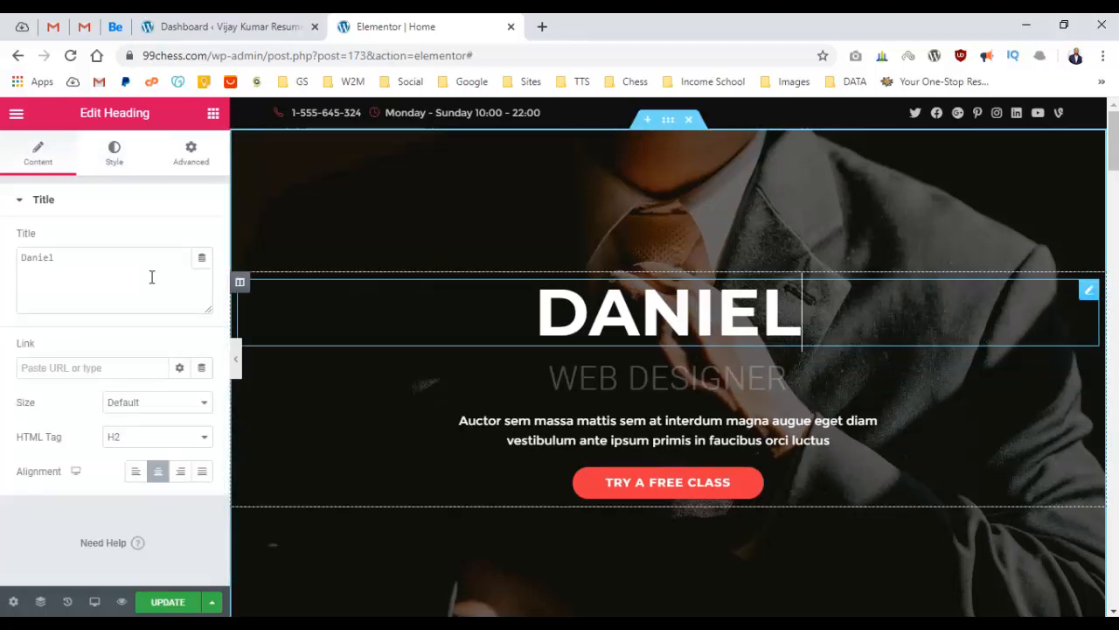
{"action": "left_click", "coordinate": [113, 153]}
{"action": "left_click", "coordinate": [202, 274]}
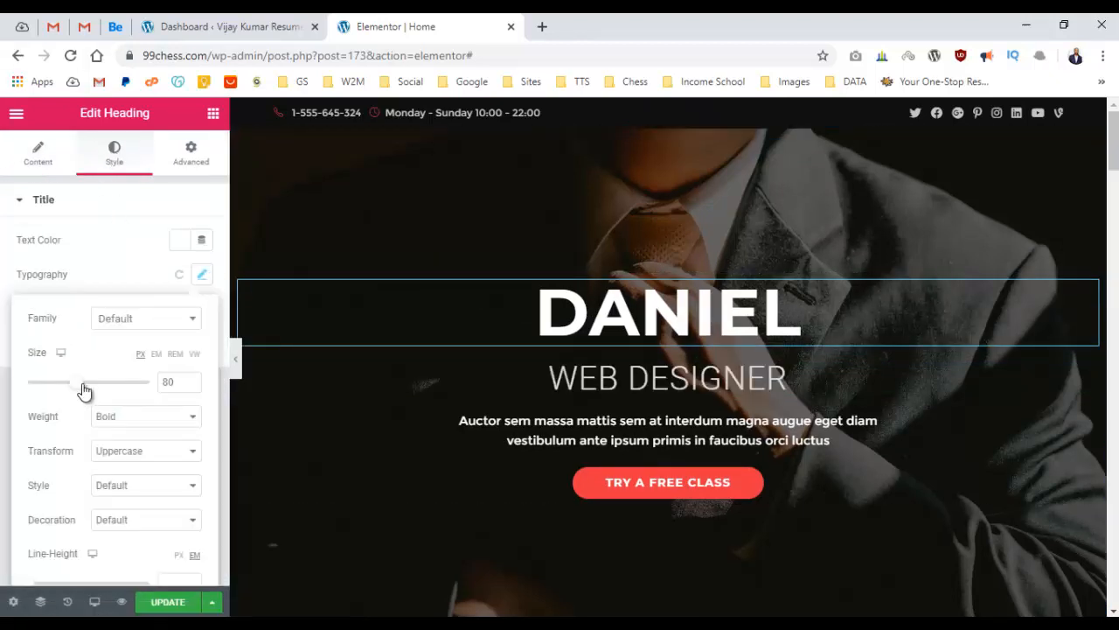
{"action": "left_click_drag", "start_coordinate": [84, 390], "coordinate": [93, 390]}
{"action": "left_click", "coordinate": [191, 379]}
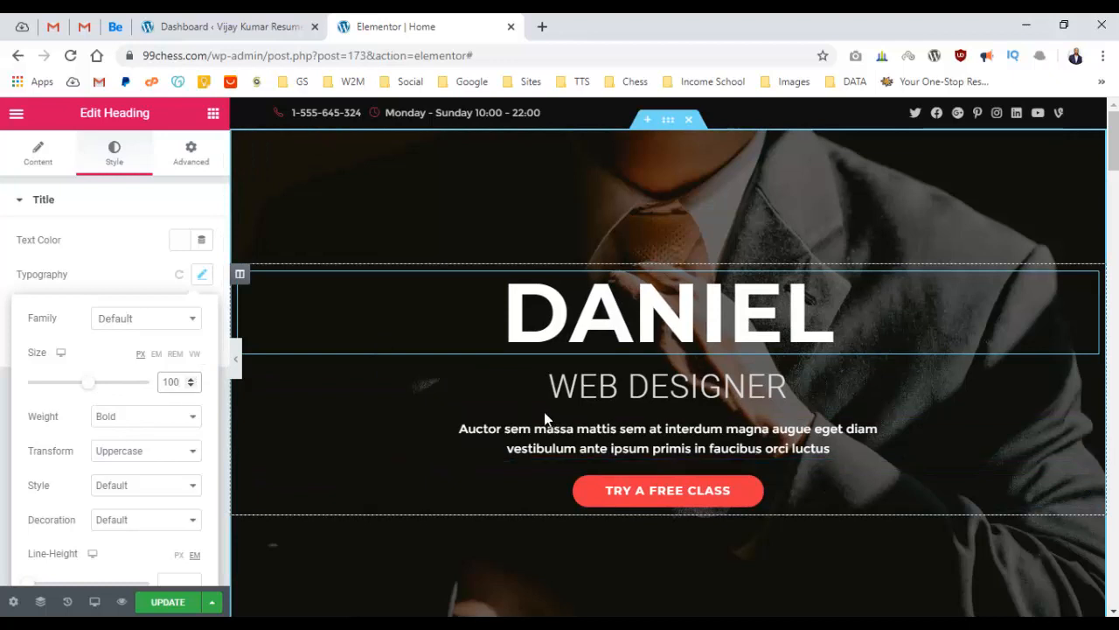
{"action": "left_click", "coordinate": [771, 395]}
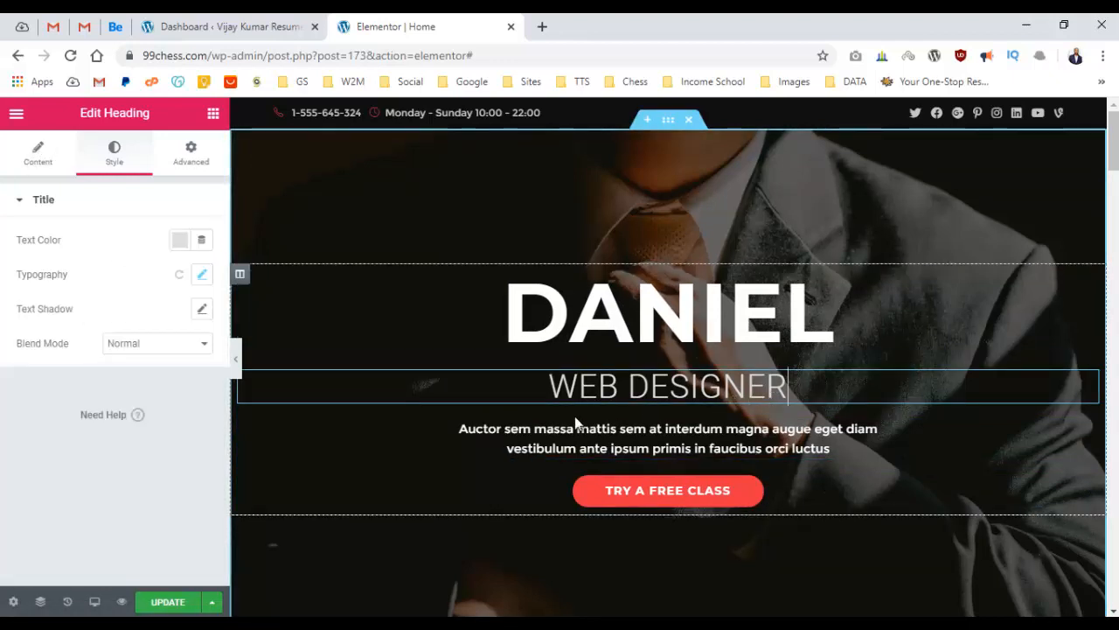
{"action": "left_click", "coordinate": [573, 430]}
Replace the hero paragraph text with the pasted Lorem ipsum text.
{"action": "left_click", "coordinate": [115, 292]}
{"action": "key", "text": "ctrl+a"}
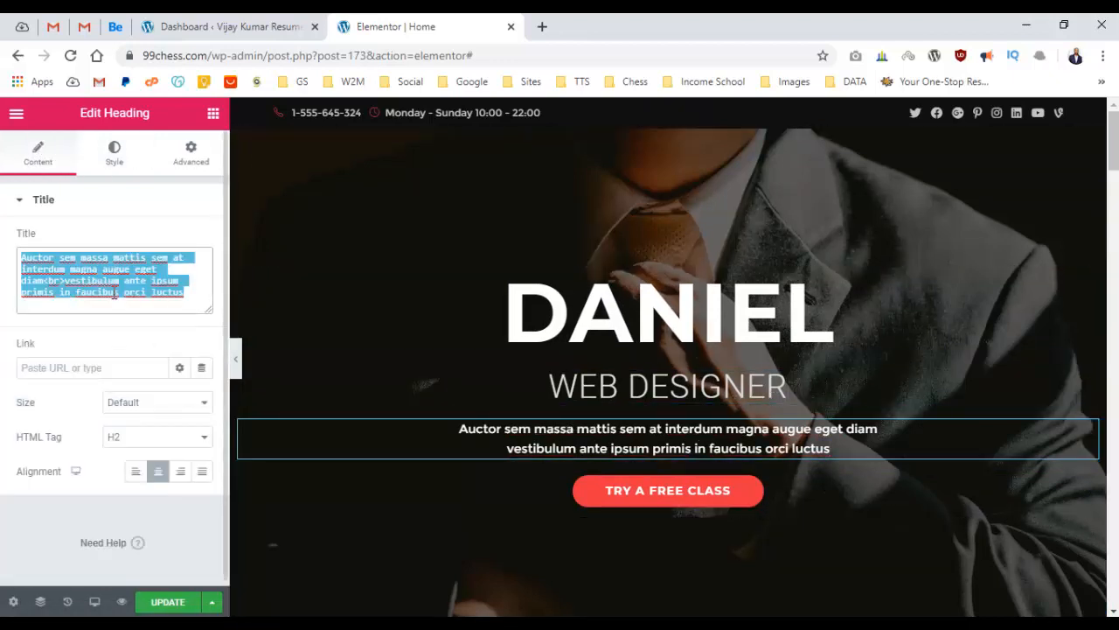
{"action": "type", "text": "Lorem ipsum dolor sit amet enim. Etiam ullamcorper. Suspendisse a pellentesque dui, non felis. Maecenas malesuada elit lectus felis, malesuada ultricies. Curabitur et ligula. Ut molestie a, ultricies porta urna. Vestibulum commodo volutpat a, convallis ac, laoreet enim. Phasellus ferment."}
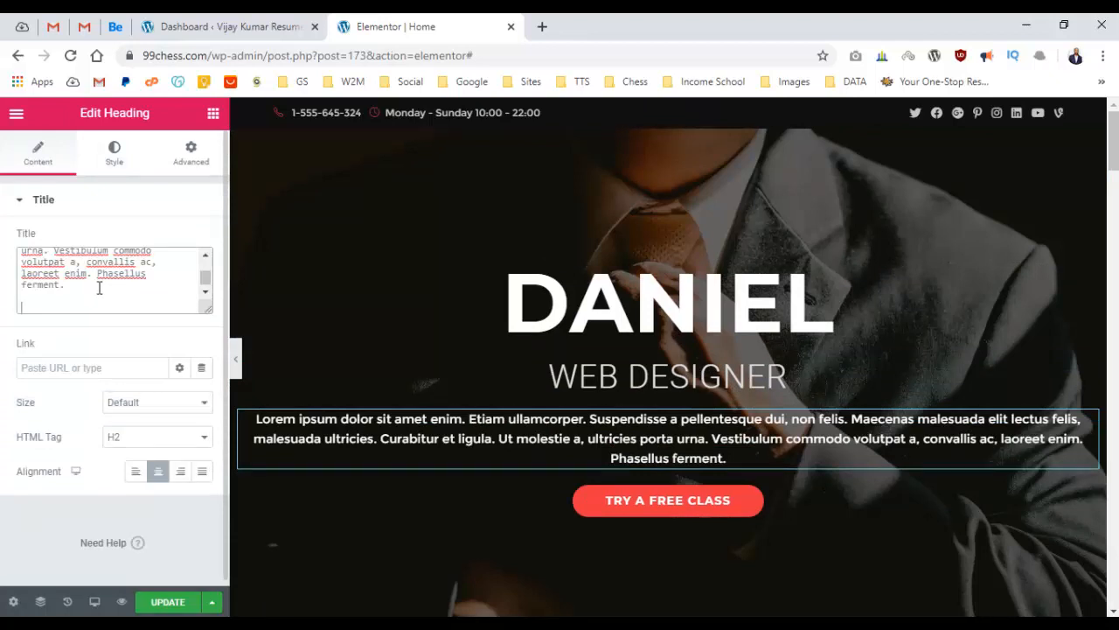
Give the paragraph font weight 300 and size 16, then preview full width.
{"action": "left_click", "coordinate": [115, 153]}
{"action": "left_click", "coordinate": [202, 274]}
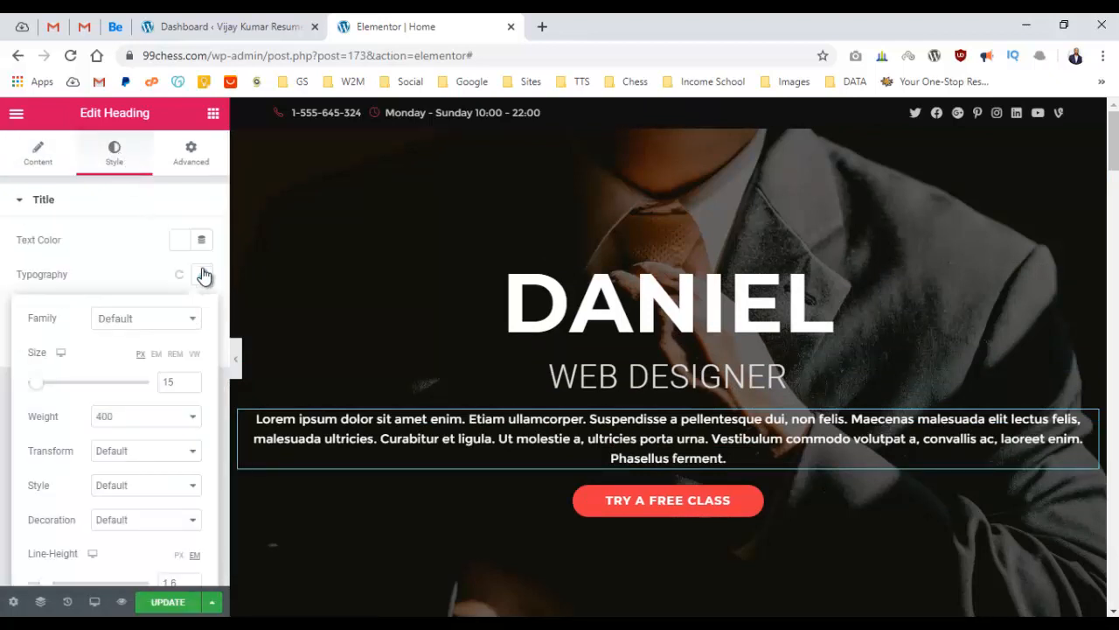
{"action": "left_click", "coordinate": [135, 420]}
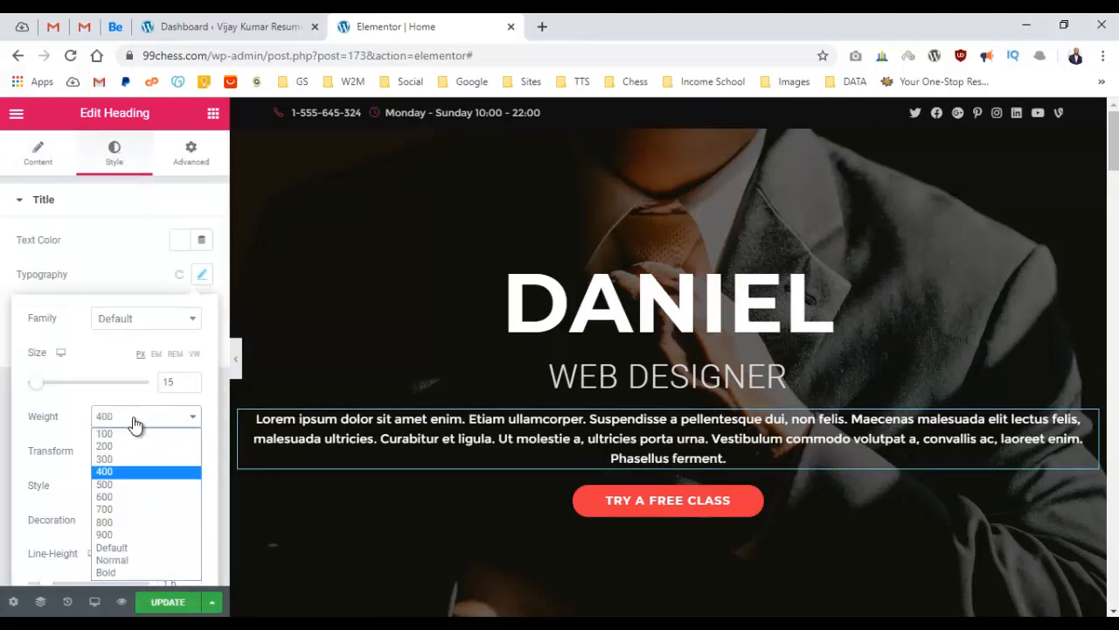
{"action": "left_click", "coordinate": [131, 560]}
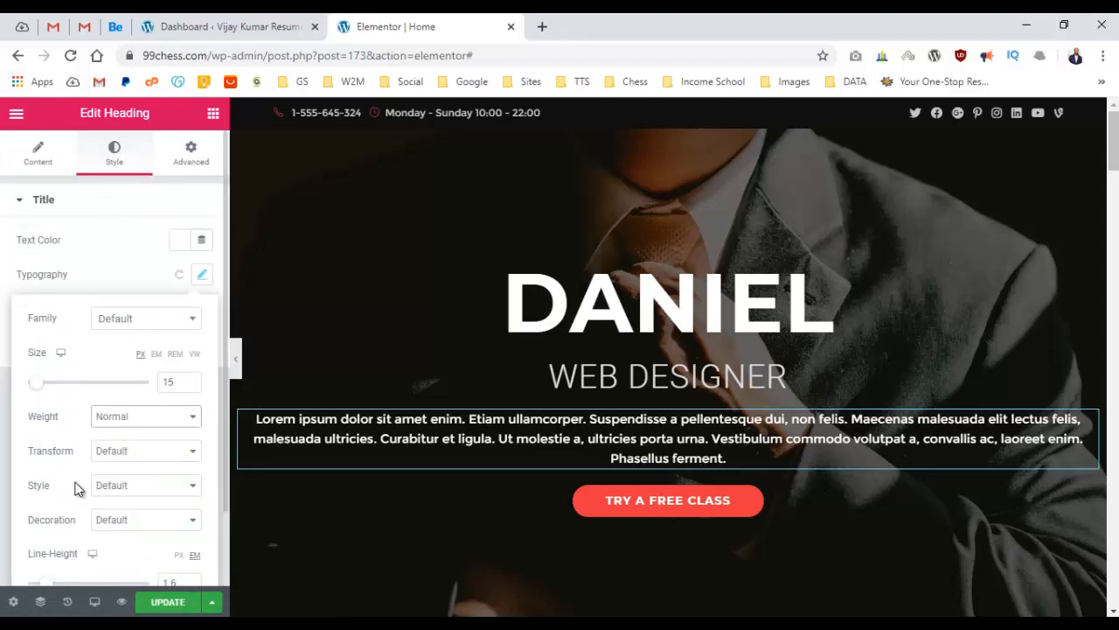
{"action": "left_click", "coordinate": [3, 395]}
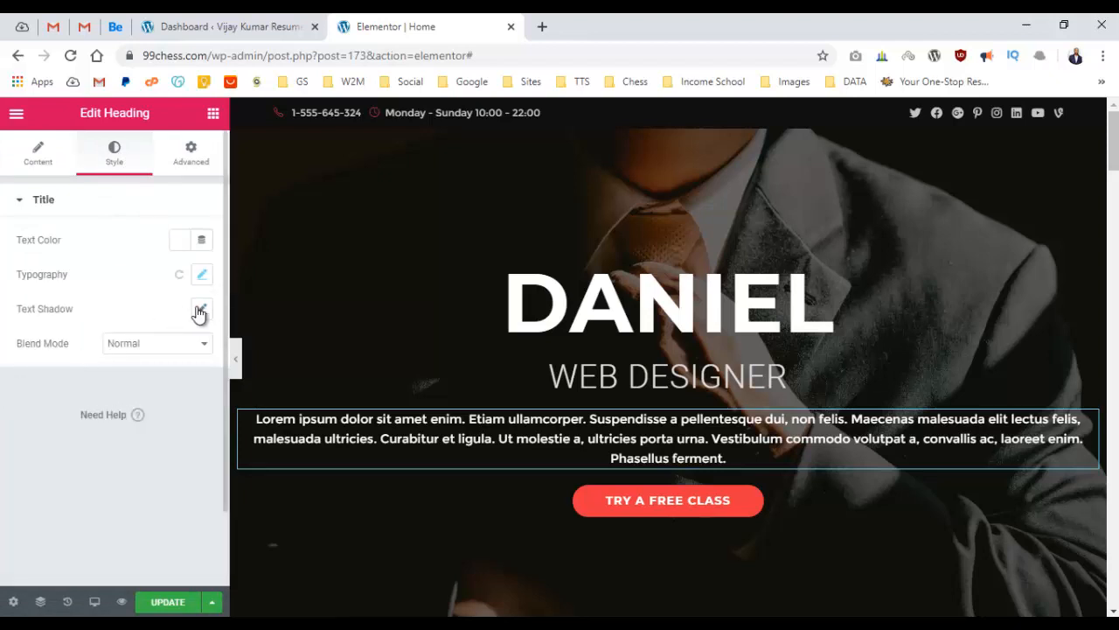
{"action": "left_click", "coordinate": [201, 274]}
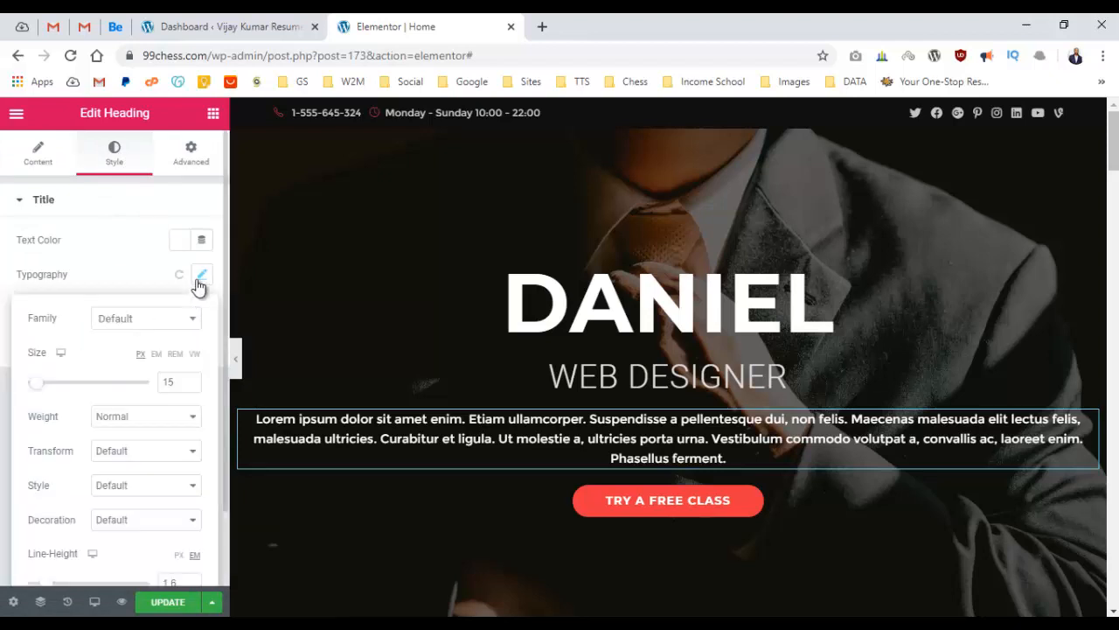
{"action": "left_click", "coordinate": [159, 419]}
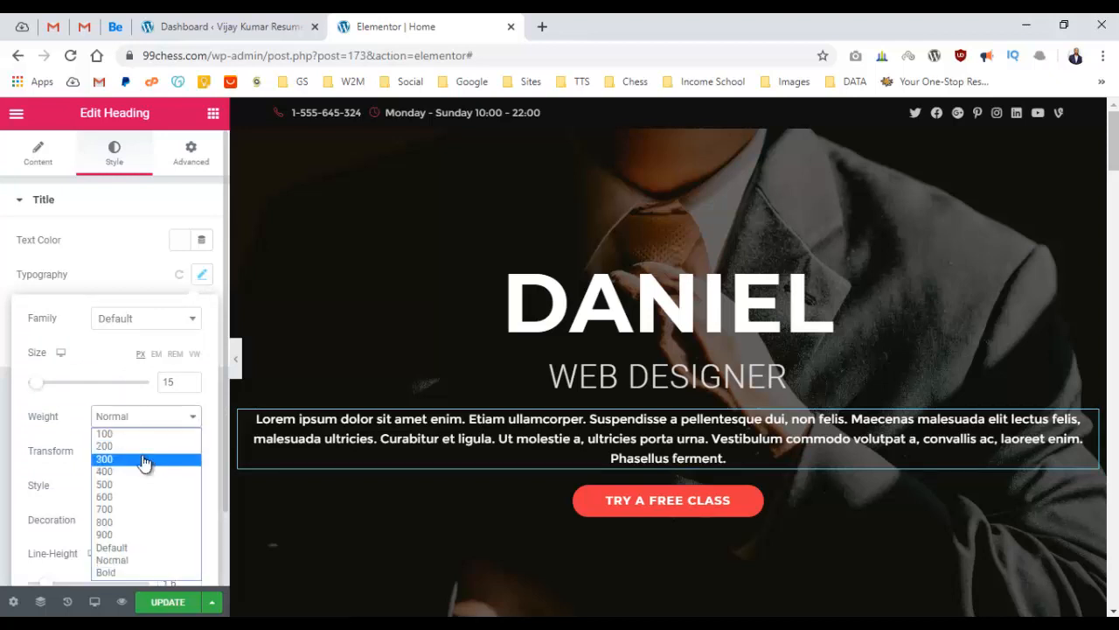
{"action": "left_click", "coordinate": [145, 460]}
{"action": "left_click", "coordinate": [10, 384]}
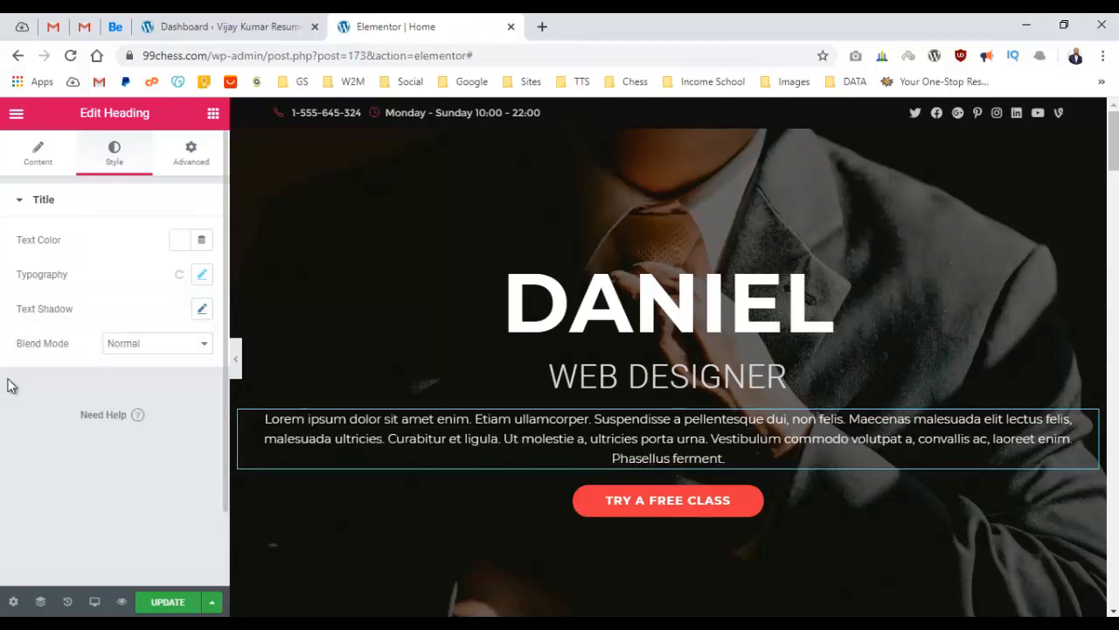
{"action": "left_click", "coordinate": [203, 276]}
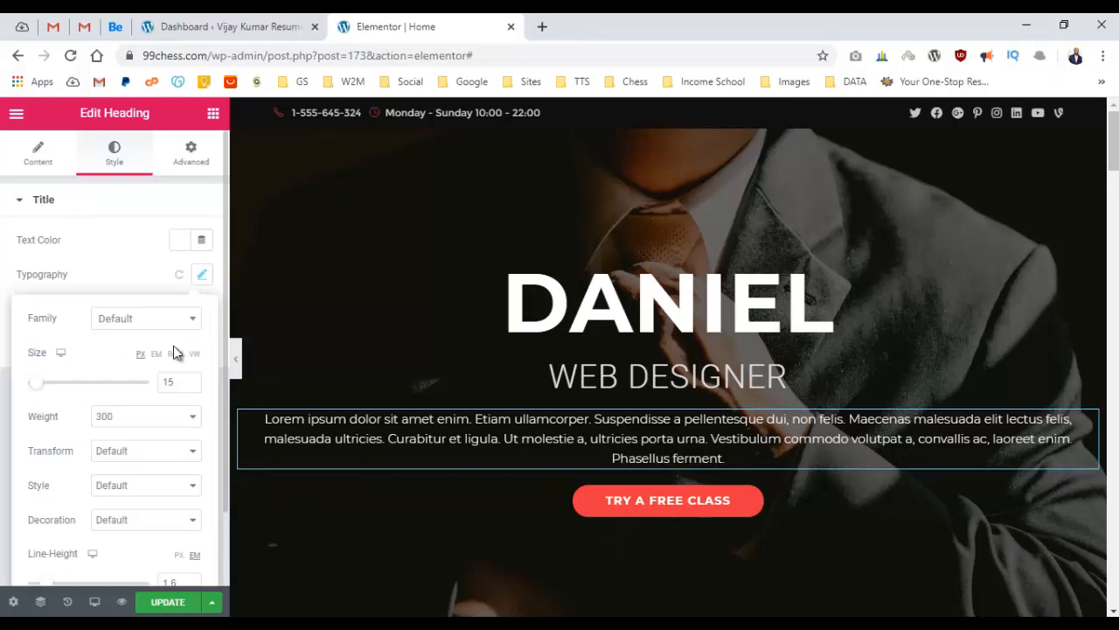
{"action": "left_click", "coordinate": [192, 379]}
{"action": "left_click", "coordinate": [236, 358]}
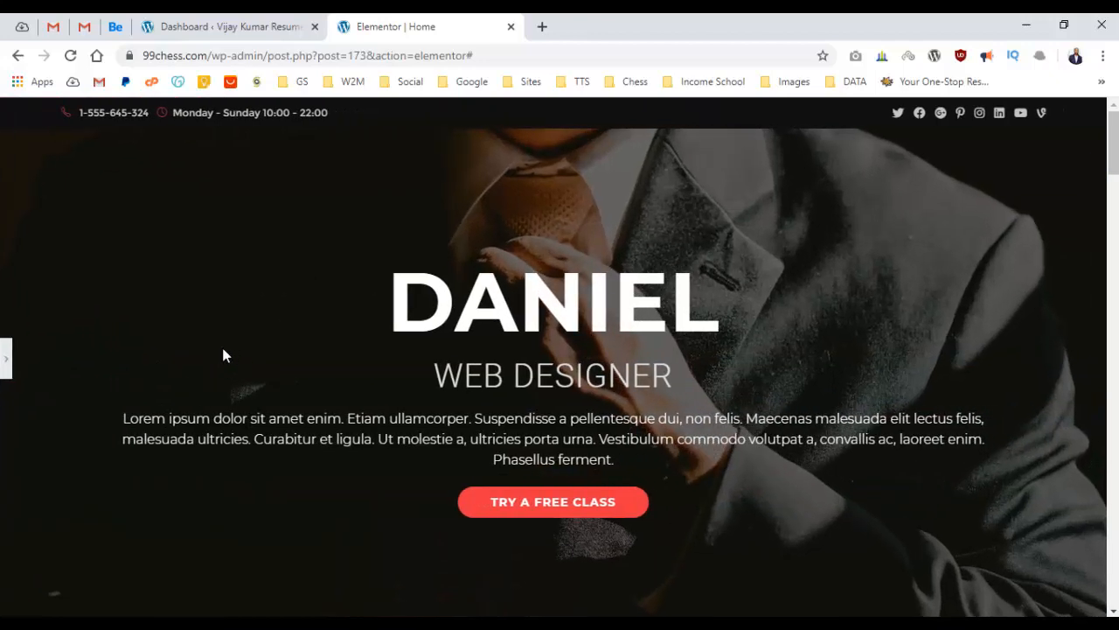
Bring back the editor panel and save the page with Update.
{"action": "scroll", "coordinate": [149, 298], "scroll_direction": "down", "scroll_amount": 1}
{"action": "scroll", "coordinate": [156, 291], "scroll_direction": "up", "scroll_amount": 1}
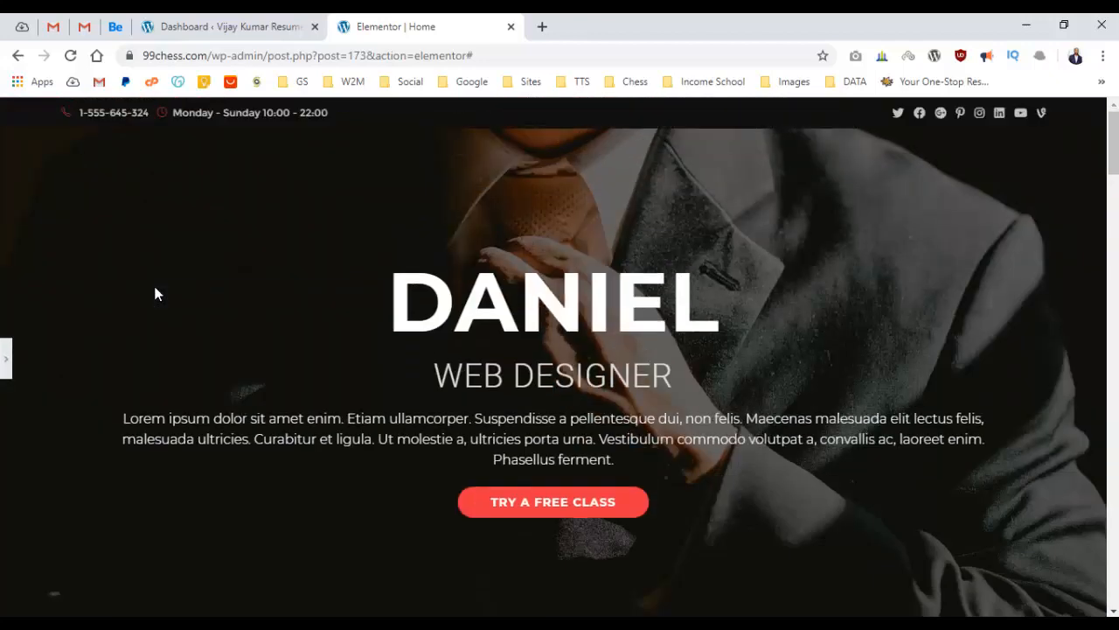
{"action": "left_click", "coordinate": [6, 357]}
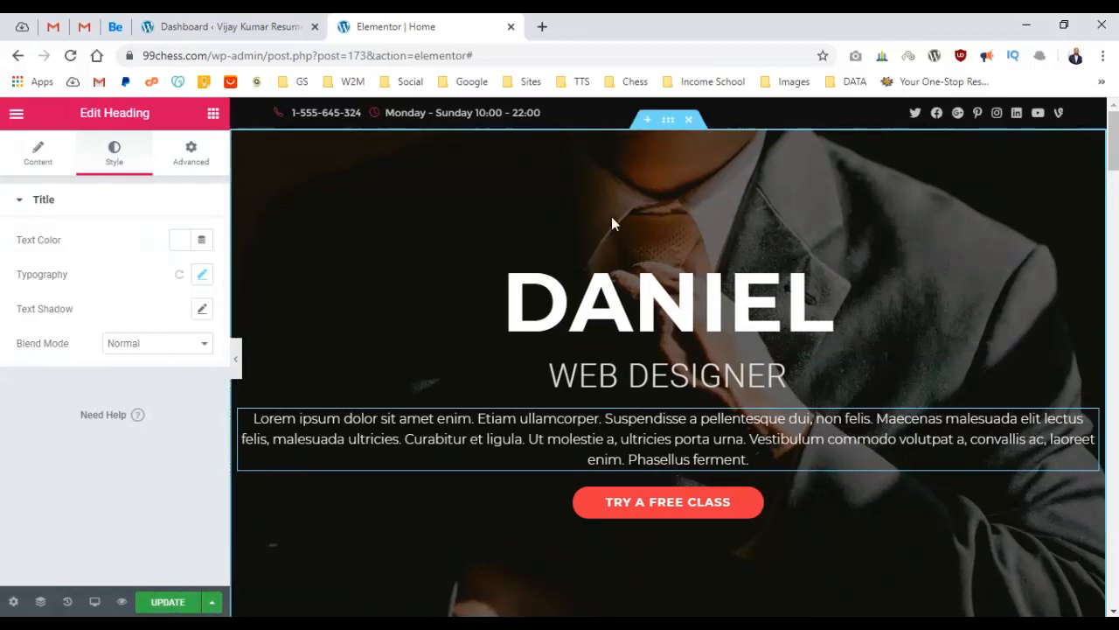
{"action": "left_click", "coordinate": [170, 602]}
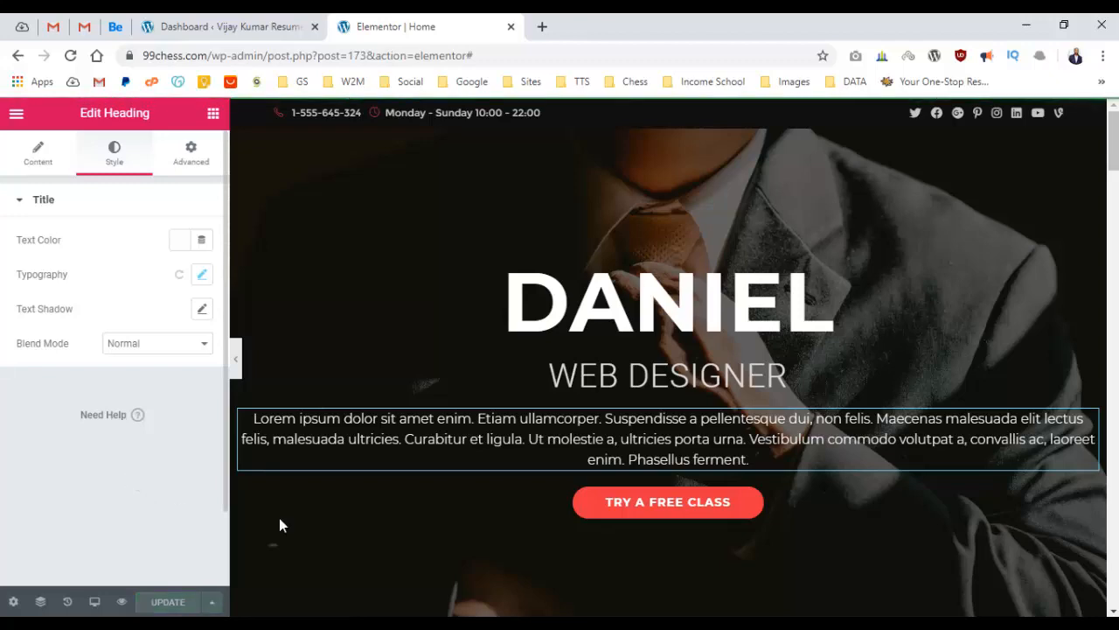
{"action": "scroll", "coordinate": [813, 247], "scroll_direction": "down", "scroll_amount": 10}
{"action": "scroll", "coordinate": [812, 242], "scroll_direction": "up", "scroll_amount": 10}
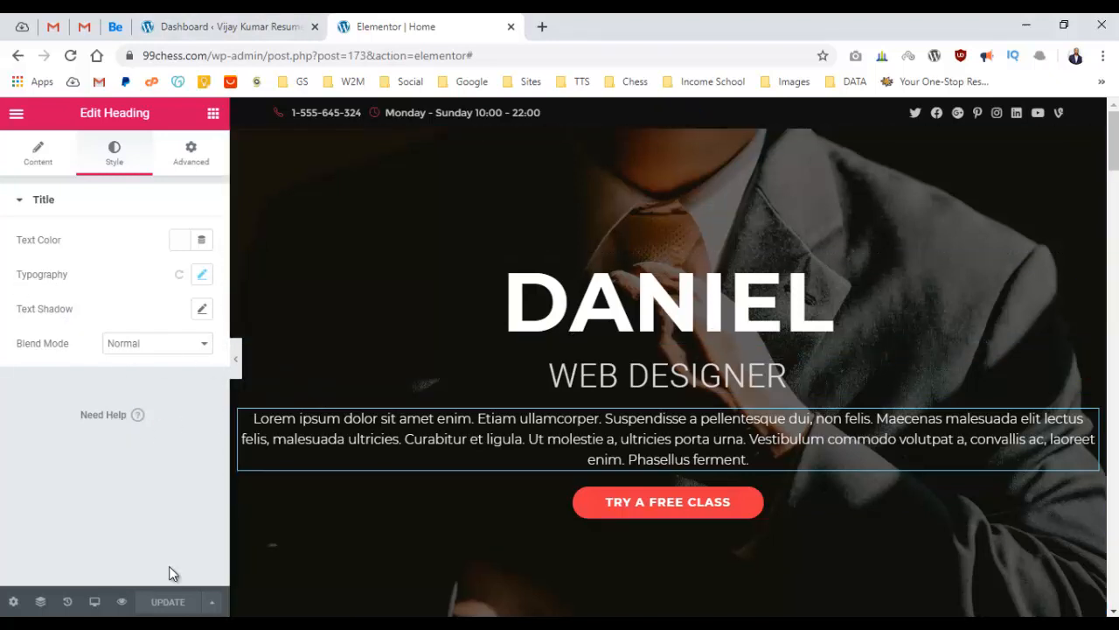
{"action": "scroll", "coordinate": [672, 303], "scroll_direction": "down", "scroll_amount": 2}
{"action": "scroll", "coordinate": [672, 304], "scroll_direction": "up", "scroll_amount": 2}
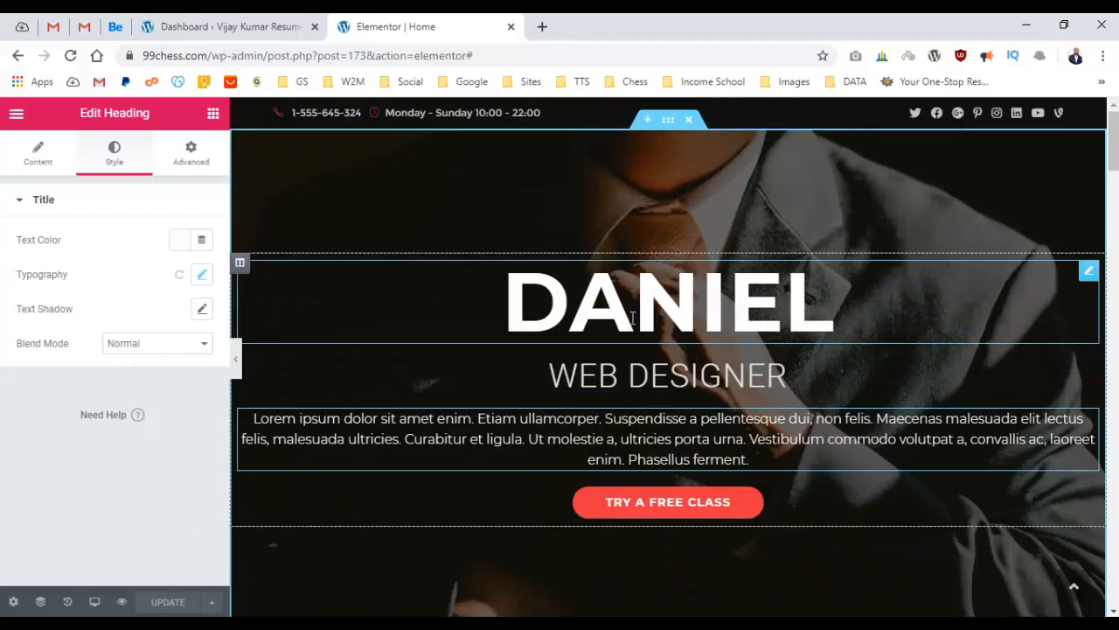
{"action": "scroll", "coordinate": [633, 315], "scroll_direction": "down", "scroll_amount": 3}
{"action": "scroll", "coordinate": [637, 320], "scroll_direction": "up", "scroll_amount": 3}
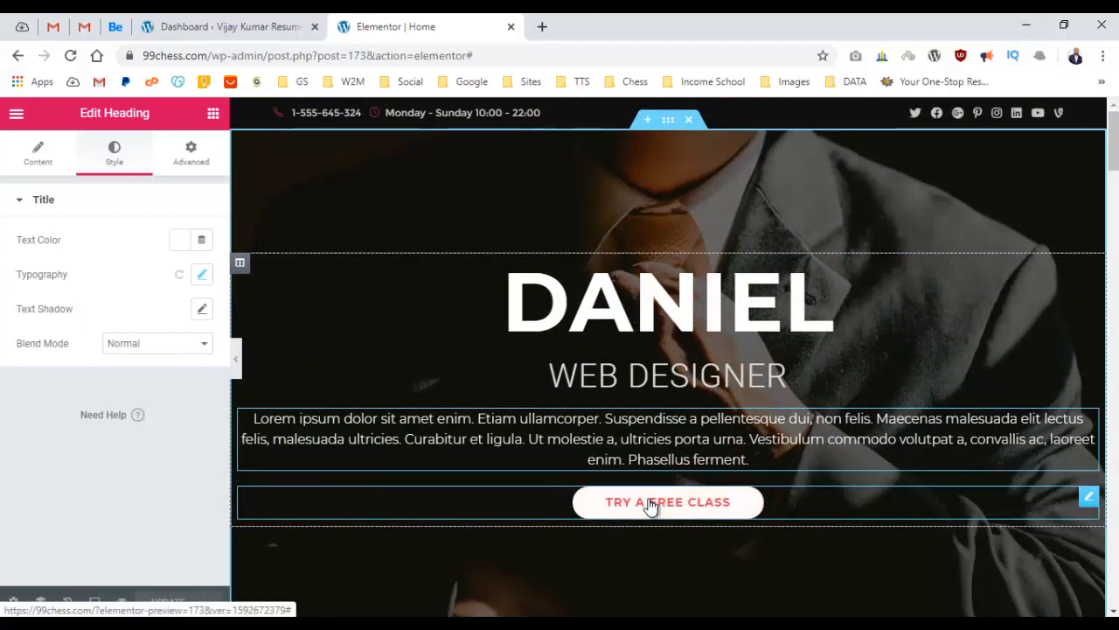
Change the hero button label from 'Try a free class' to 'Contact Me'.
{"action": "left_click", "coordinate": [647, 505]}
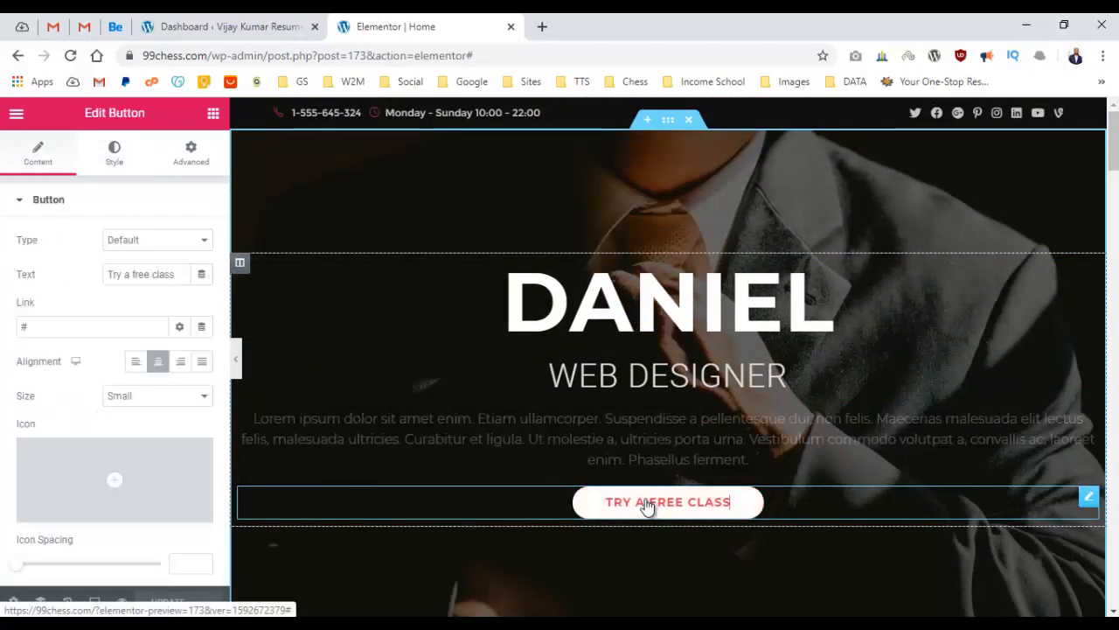
{"action": "left_click", "coordinate": [160, 272]}
{"action": "key", "text": "ctrl+a"}
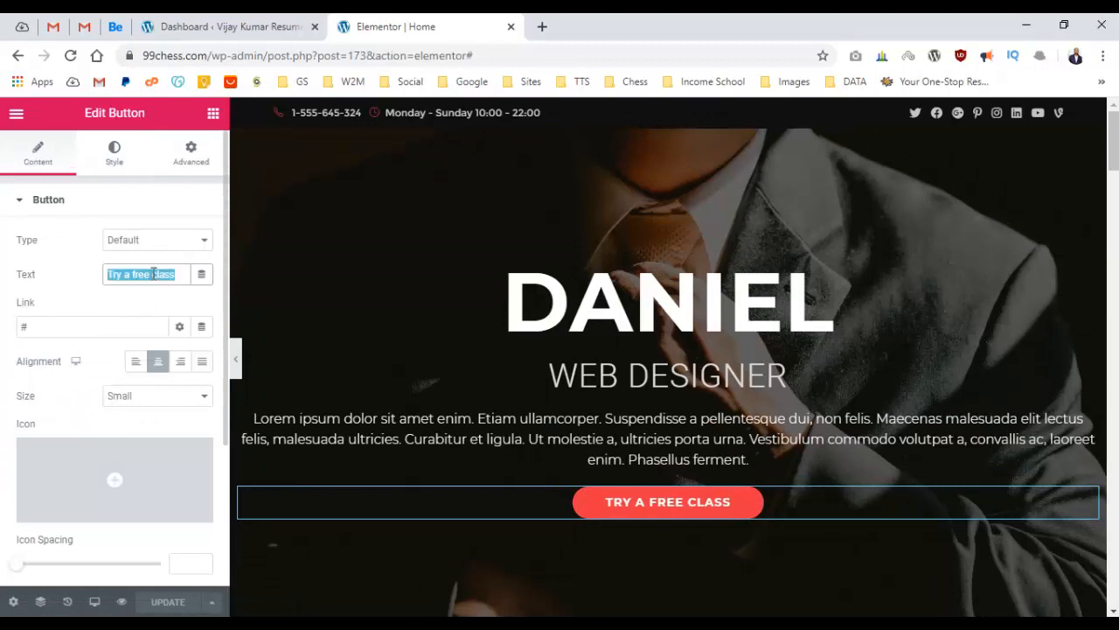
{"action": "key", "text": "BackSpace"}
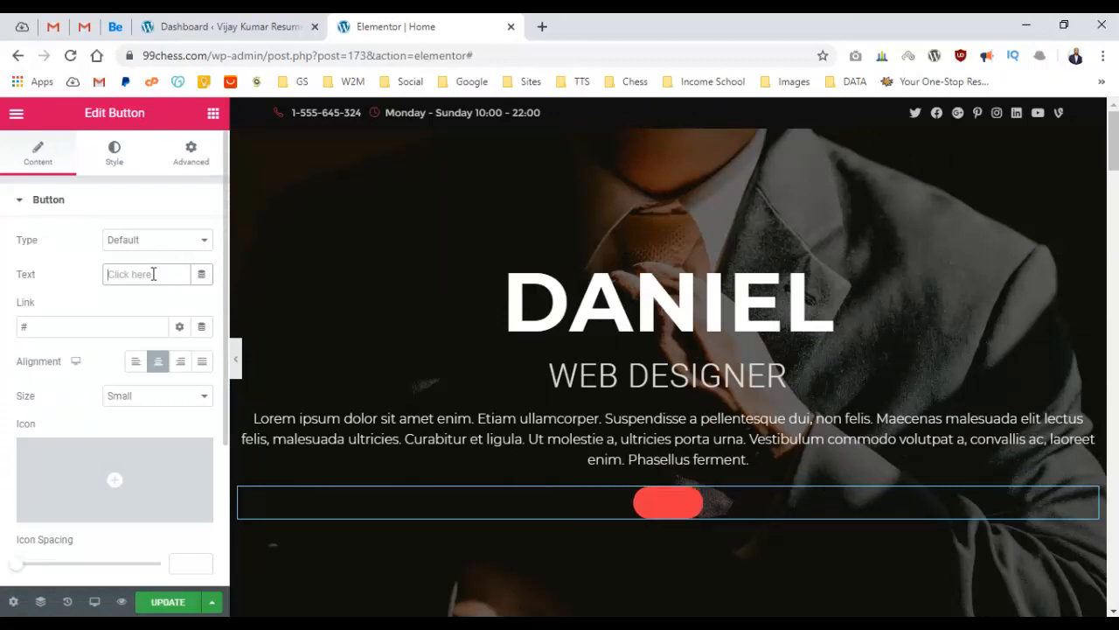
{"action": "type", "text": "Contact"}
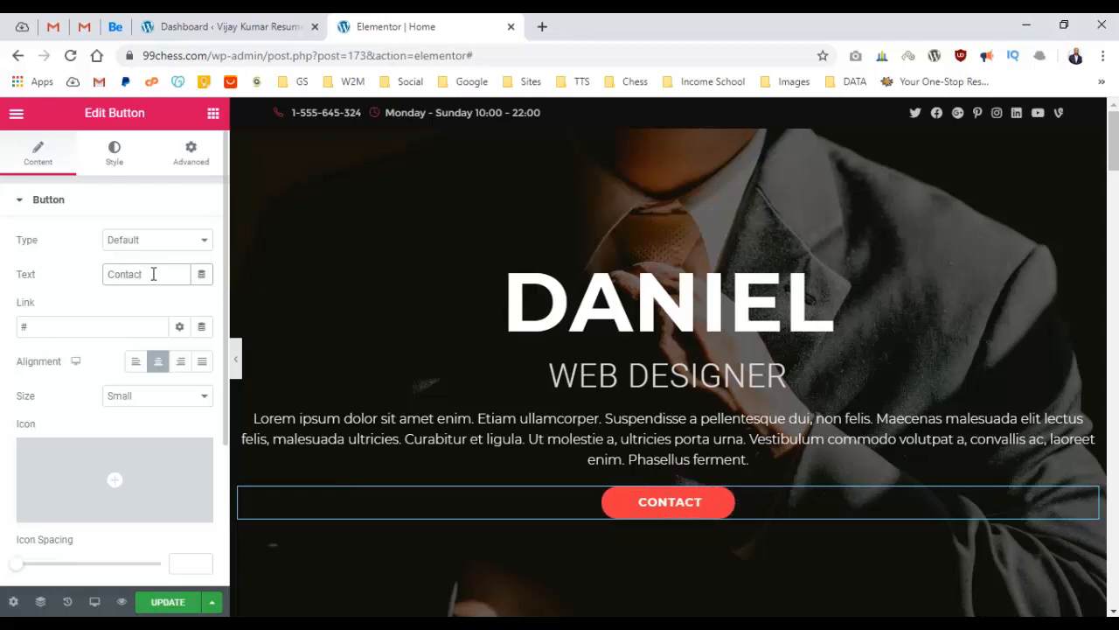
{"action": "type", "text": " Me"}
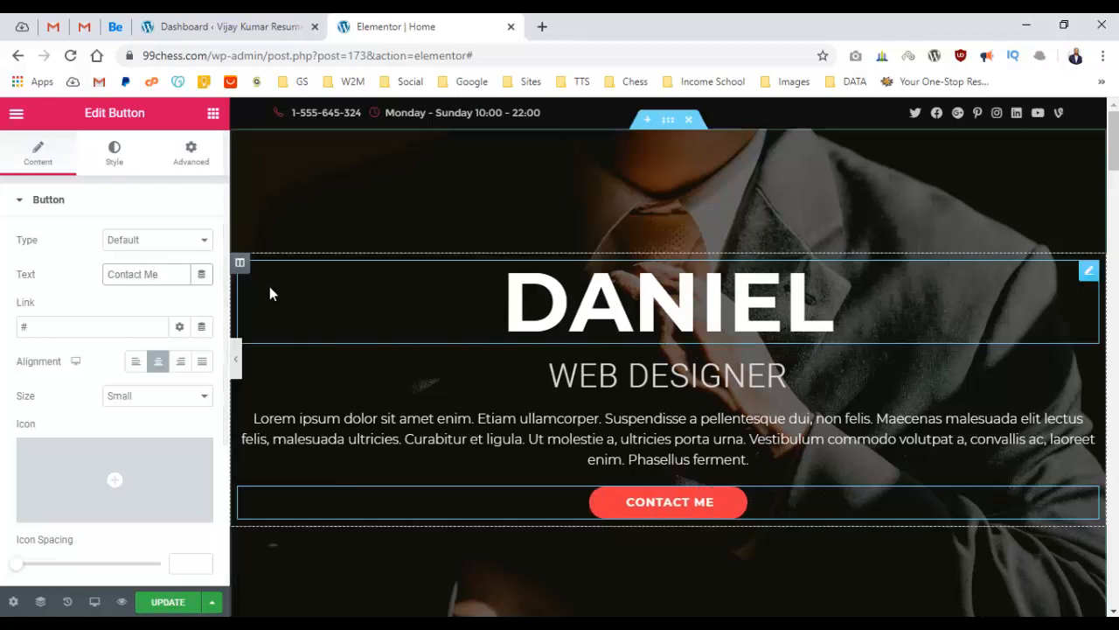
{"action": "double_click", "coordinate": [88, 328]}
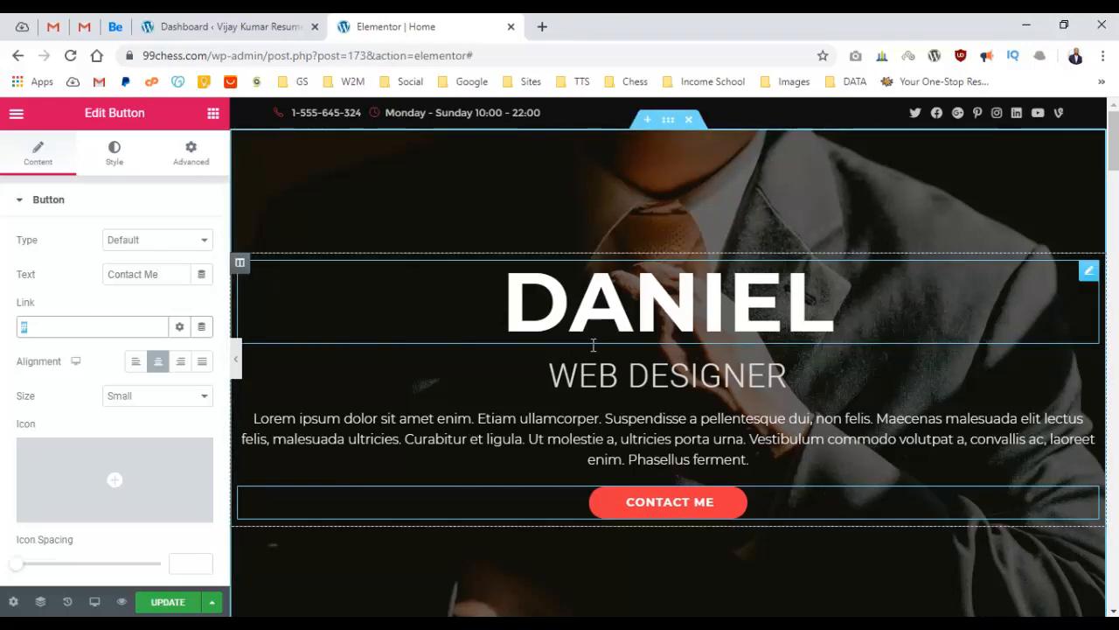
Look over the button settings and open a preview of the saved page.
{"action": "scroll", "coordinate": [694, 510], "scroll_direction": "down", "scroll_amount": 15}
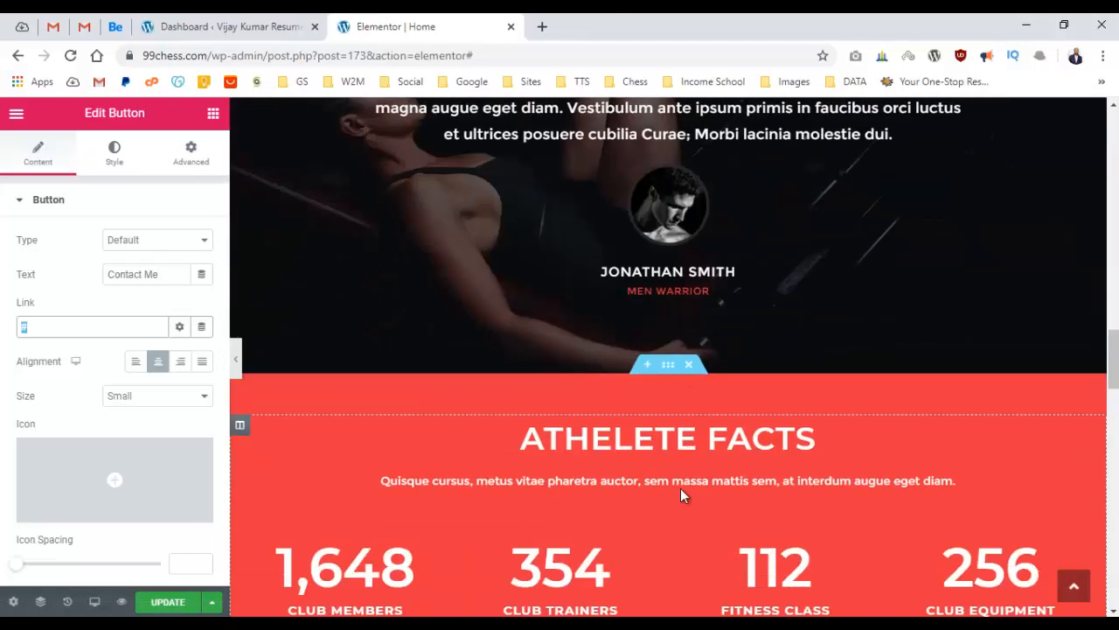
{"action": "scroll", "coordinate": [680, 495], "scroll_direction": "down", "scroll_amount": 10}
{"action": "scroll", "coordinate": [514, 437], "scroll_direction": "down", "scroll_amount": 6}
{"action": "scroll", "coordinate": [554, 423], "scroll_direction": "up", "scroll_amount": 12}
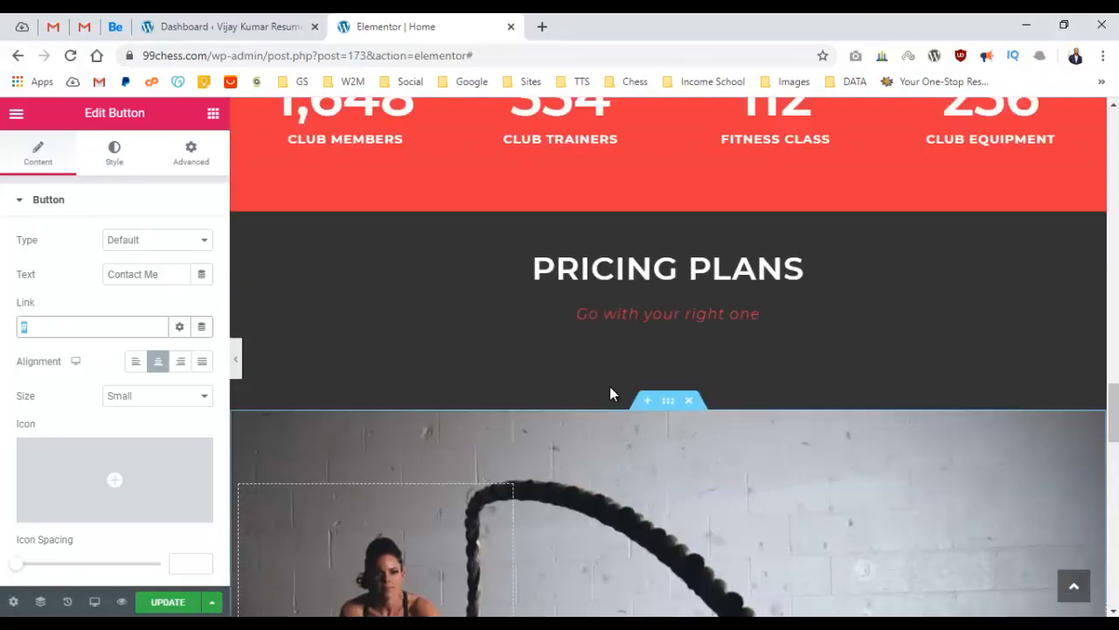
{"action": "scroll", "coordinate": [625, 376], "scroll_direction": "up", "scroll_amount": 15}
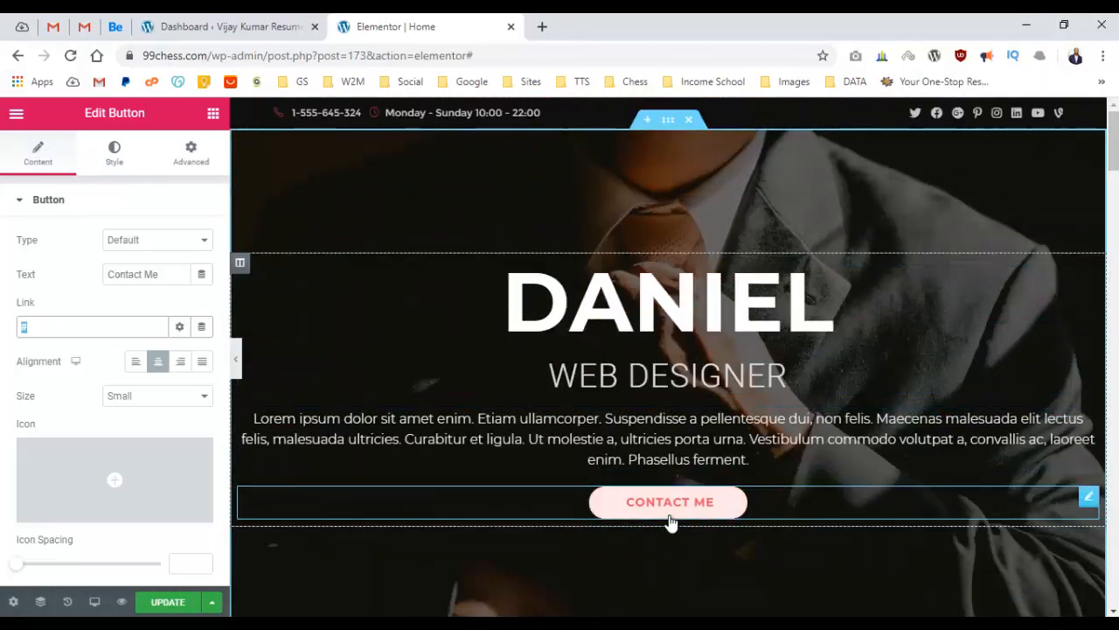
{"action": "scroll", "coordinate": [690, 490], "scroll_direction": "down", "scroll_amount": 20}
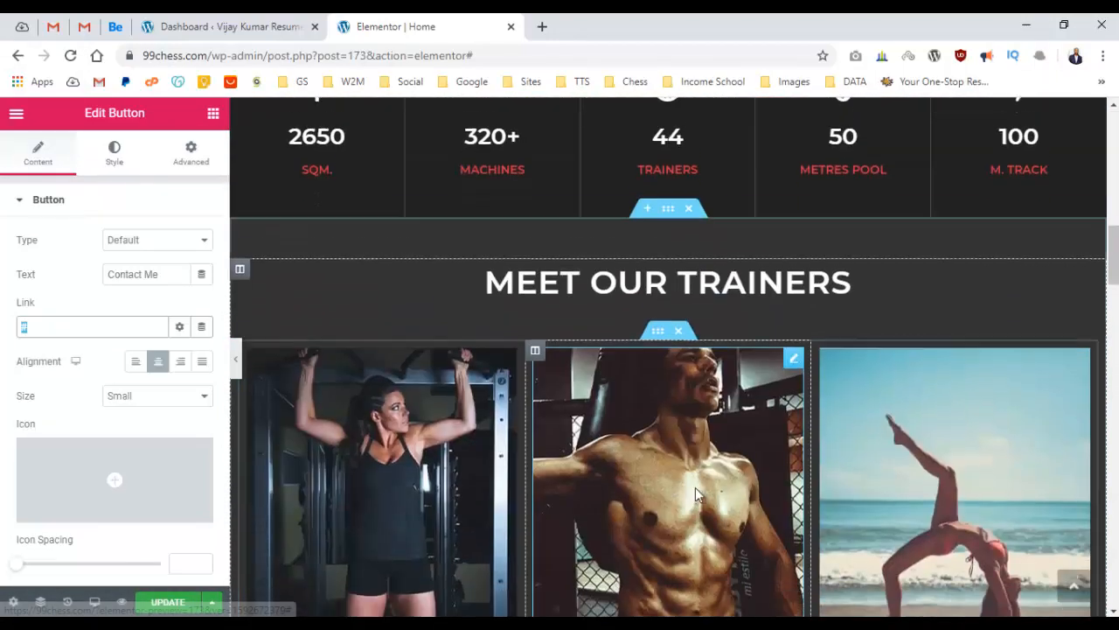
{"action": "scroll", "coordinate": [698, 488], "scroll_direction": "down", "scroll_amount": 6}
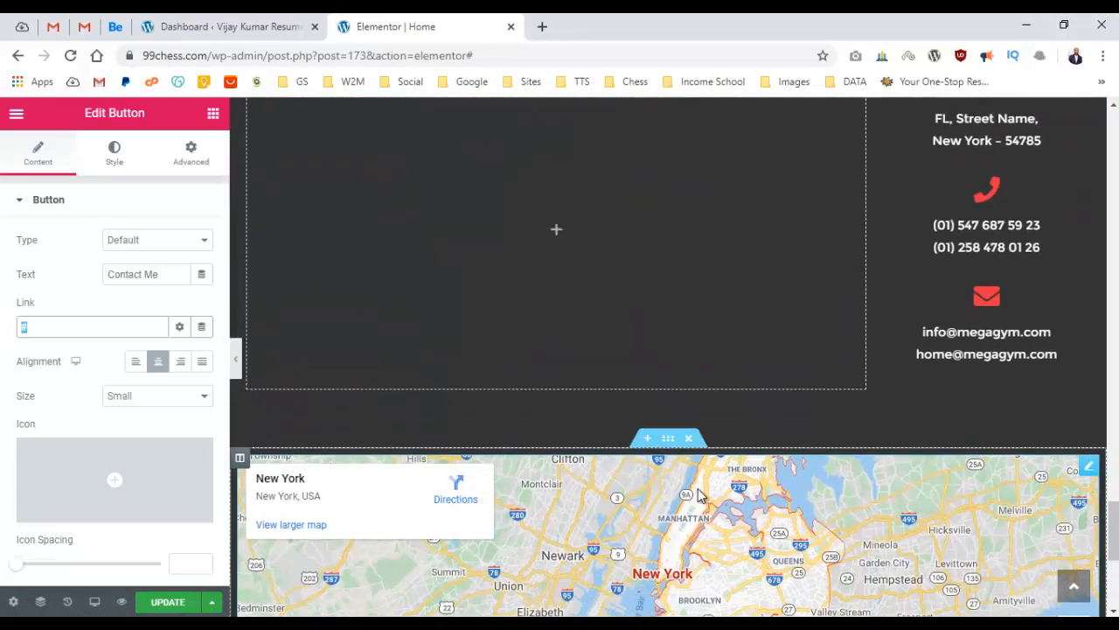
{"action": "scroll", "coordinate": [700, 493], "scroll_direction": "up", "scroll_amount": 3}
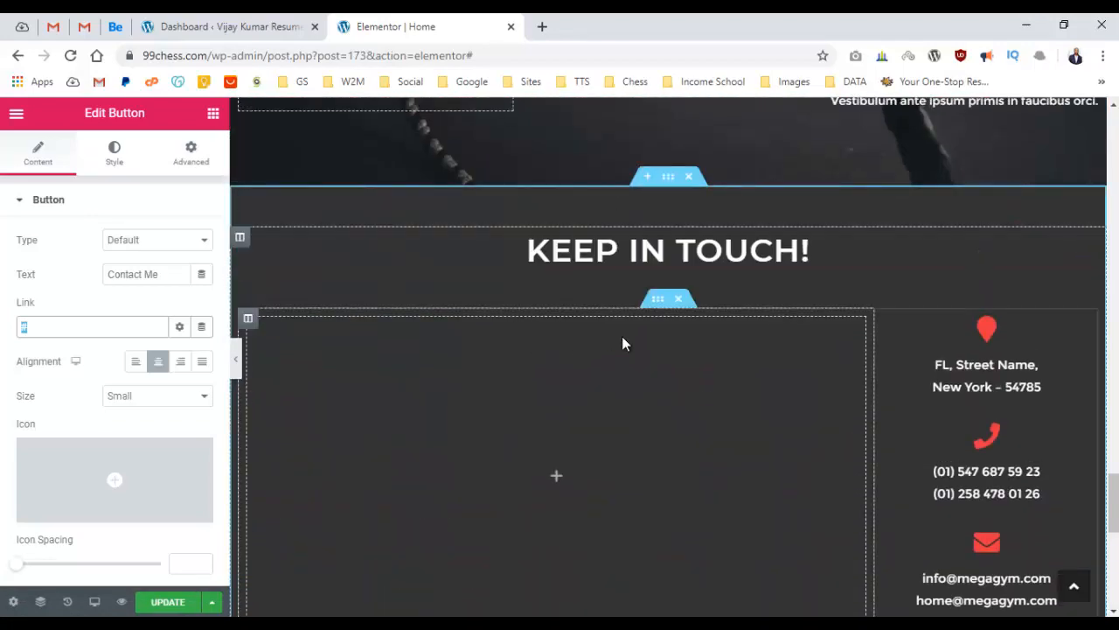
{"action": "scroll", "coordinate": [577, 402], "scroll_direction": "down", "scroll_amount": 1}
{"action": "scroll", "coordinate": [538, 376], "scroll_direction": "up", "scroll_amount": 1}
{"action": "scroll", "coordinate": [534, 376], "scroll_direction": "up", "scroll_amount": 20}
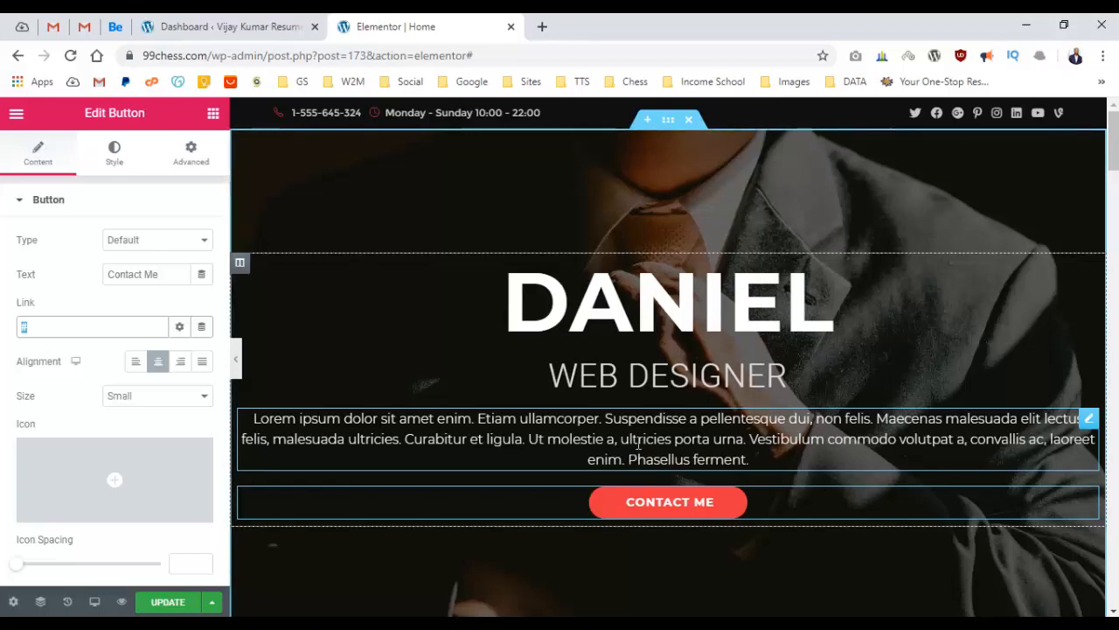
{"action": "scroll", "coordinate": [595, 363], "scroll_direction": "down", "scroll_amount": 10}
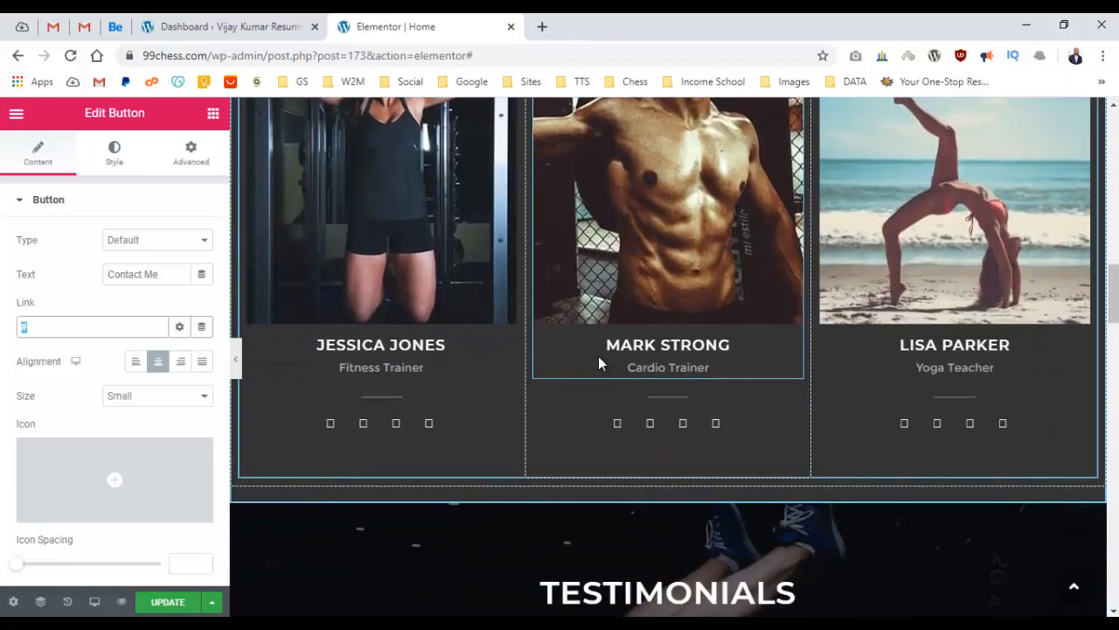
{"action": "scroll", "coordinate": [598, 364], "scroll_direction": "up", "scroll_amount": 6}
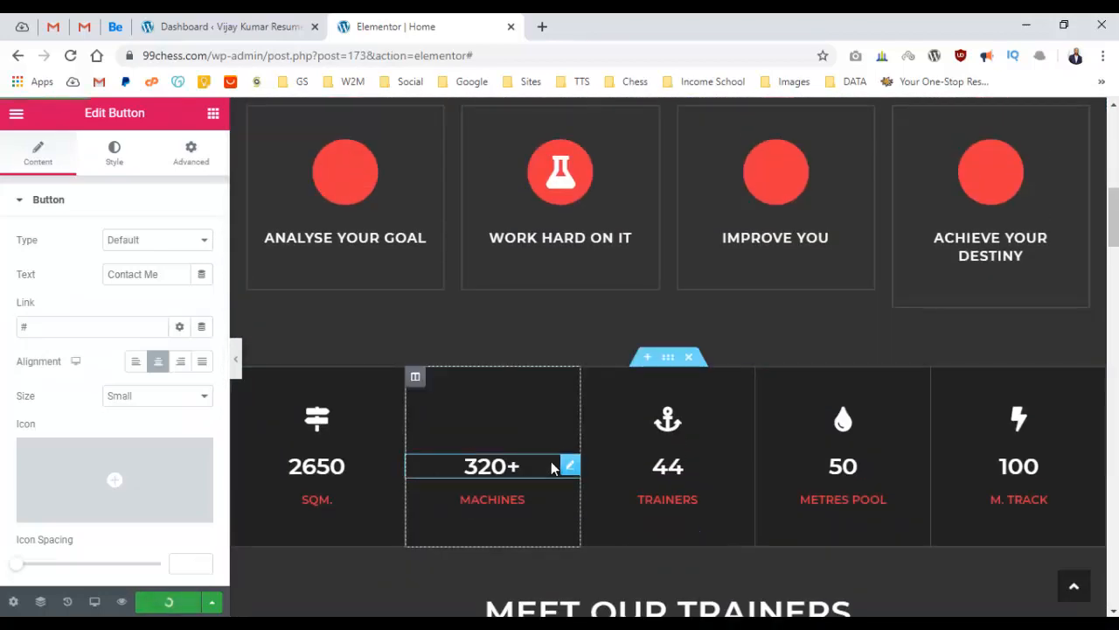
{"action": "scroll", "coordinate": [551, 468], "scroll_direction": "up", "scroll_amount": 10}
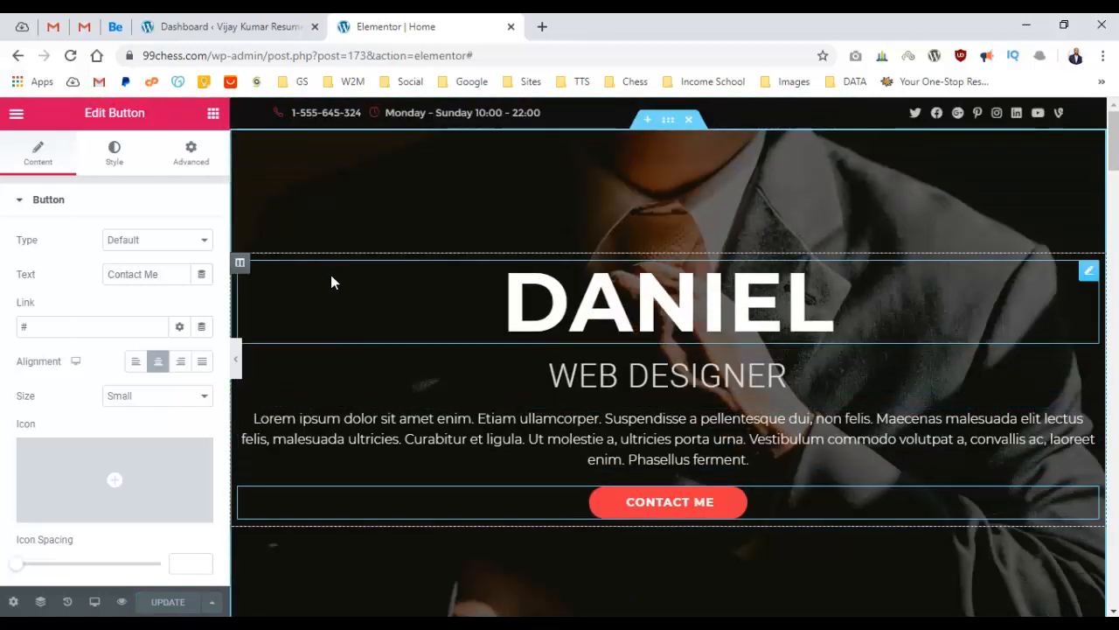
{"action": "left_click", "coordinate": [123, 603]}
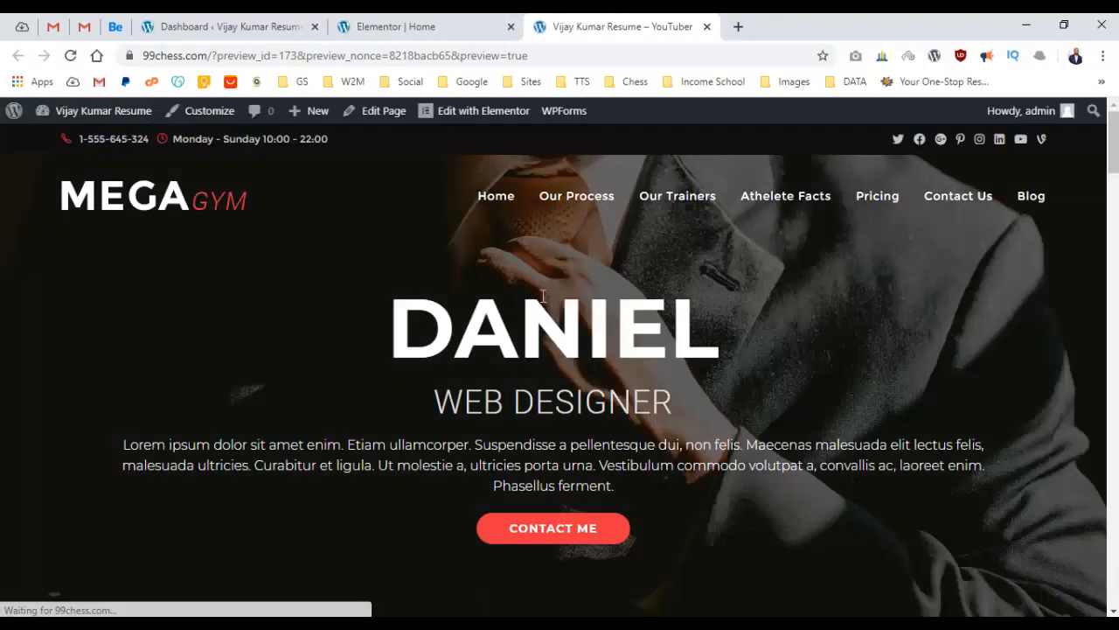
Scroll through the previewed resume homepage, then return to the 'Elementor | Home' editor tab.
{"action": "scroll", "coordinate": [542, 298], "scroll_direction": "down", "scroll_amount": 4}
{"action": "scroll", "coordinate": [549, 285], "scroll_direction": "up", "scroll_amount": 4}
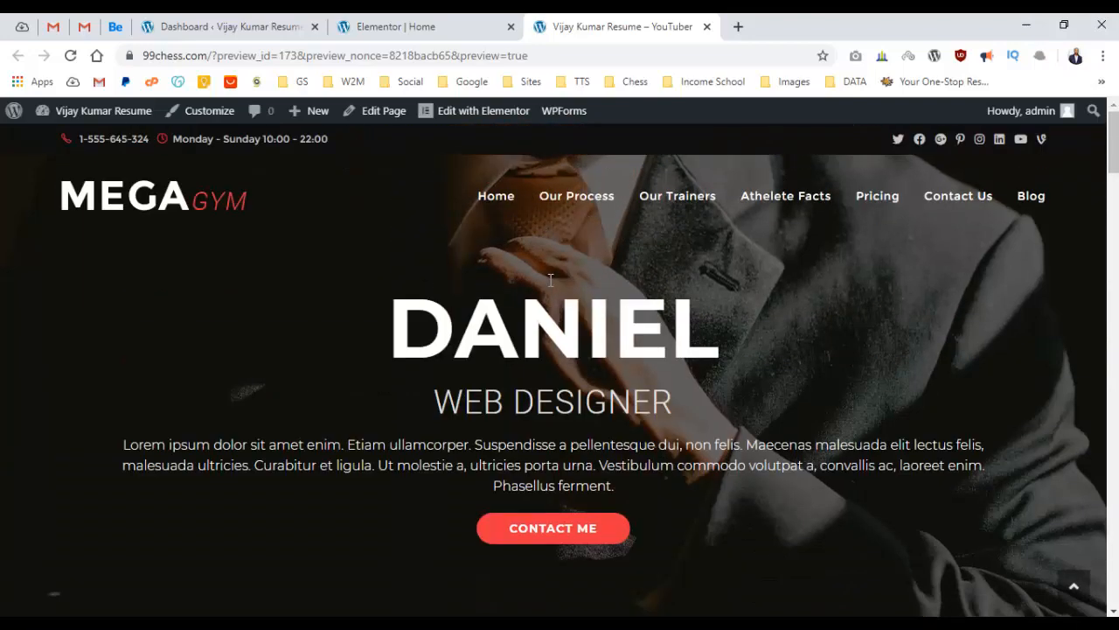
{"action": "scroll", "coordinate": [543, 298], "scroll_direction": "down", "scroll_amount": 15}
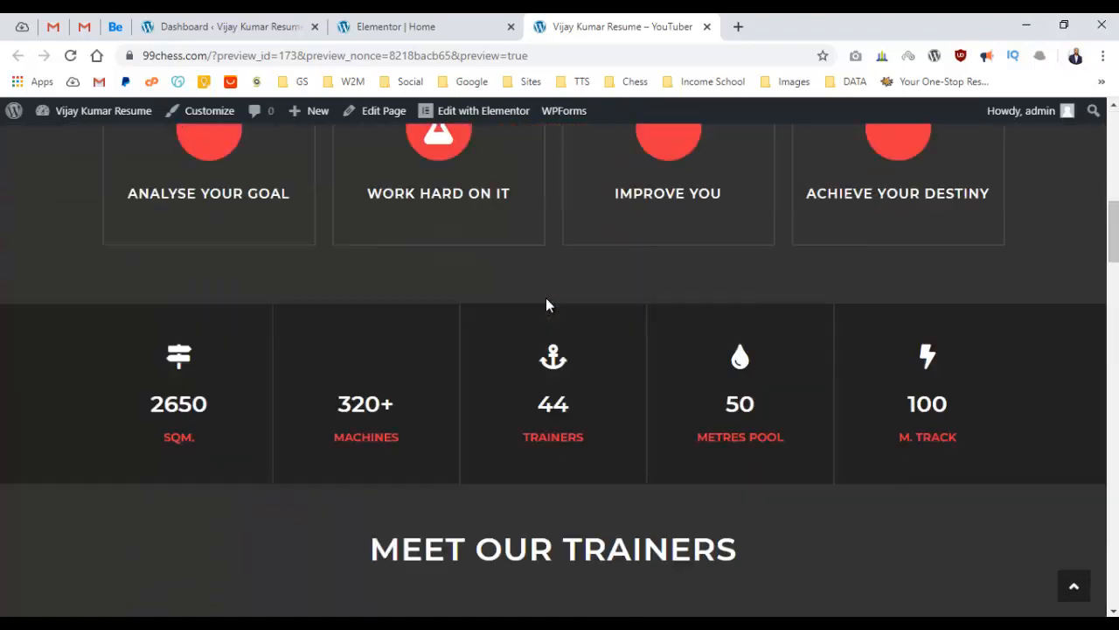
{"action": "scroll", "coordinate": [555, 294], "scroll_direction": "up", "scroll_amount": 13}
{"action": "scroll", "coordinate": [563, 292], "scroll_direction": "up", "scroll_amount": 3}
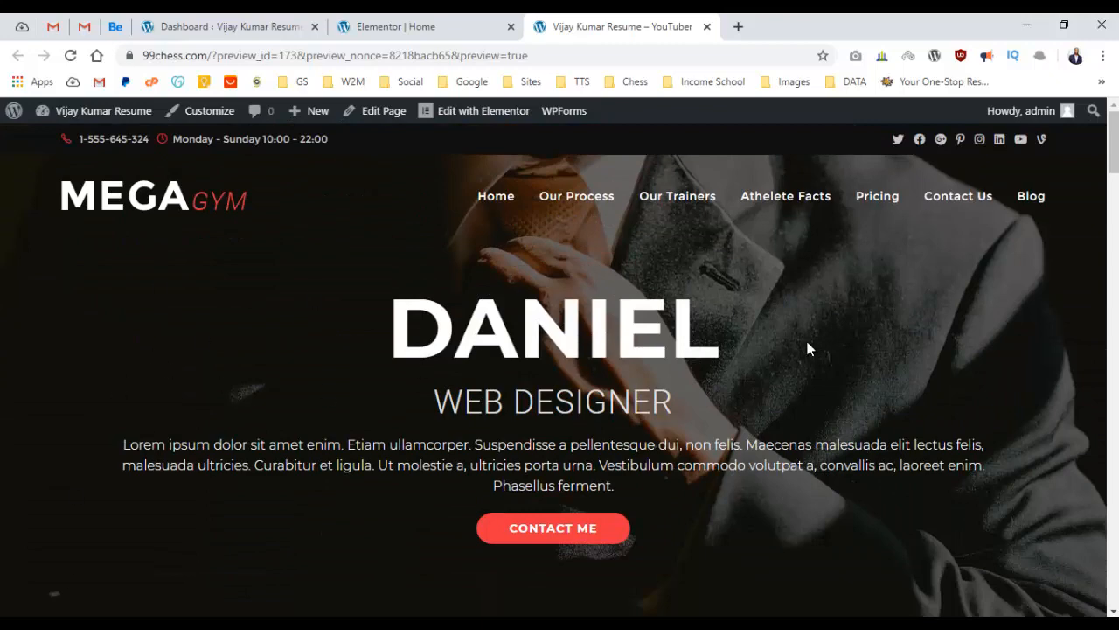
{"action": "scroll", "coordinate": [808, 348], "scroll_direction": "down", "scroll_amount": 4}
{"action": "scroll", "coordinate": [832, 325], "scroll_direction": "down", "scroll_amount": 3}
{"action": "scroll", "coordinate": [832, 313], "scroll_direction": "up", "scroll_amount": 7}
{"action": "left_click", "coordinate": [451, 40]}
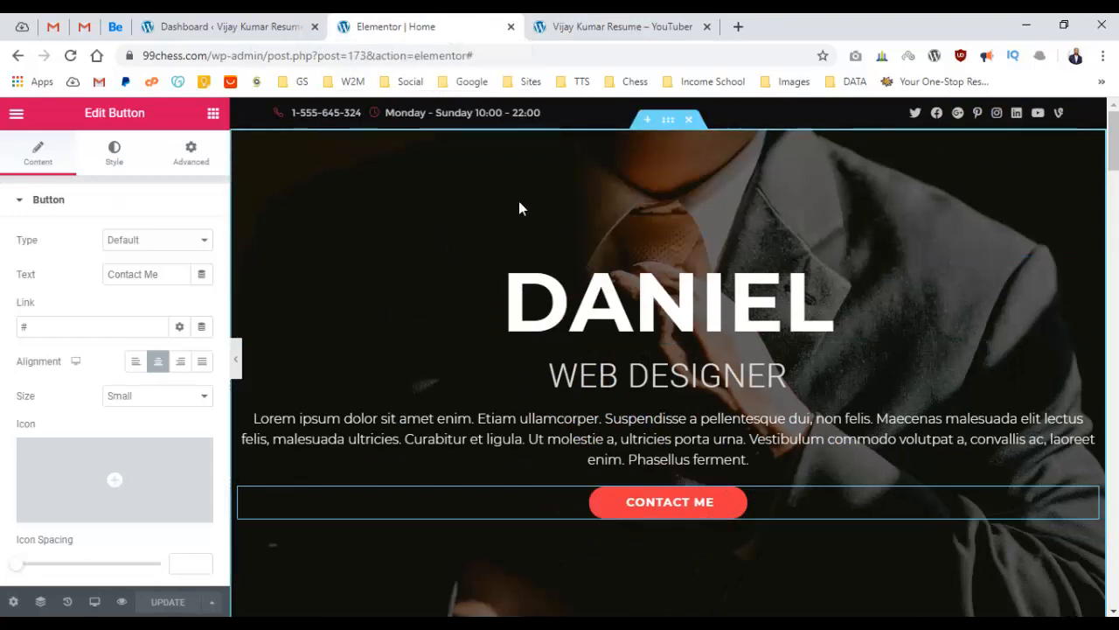
Open the context menu of the OUR PROCESS section's handle.
{"action": "scroll", "coordinate": [612, 282], "scroll_direction": "down", "scroll_amount": 7}
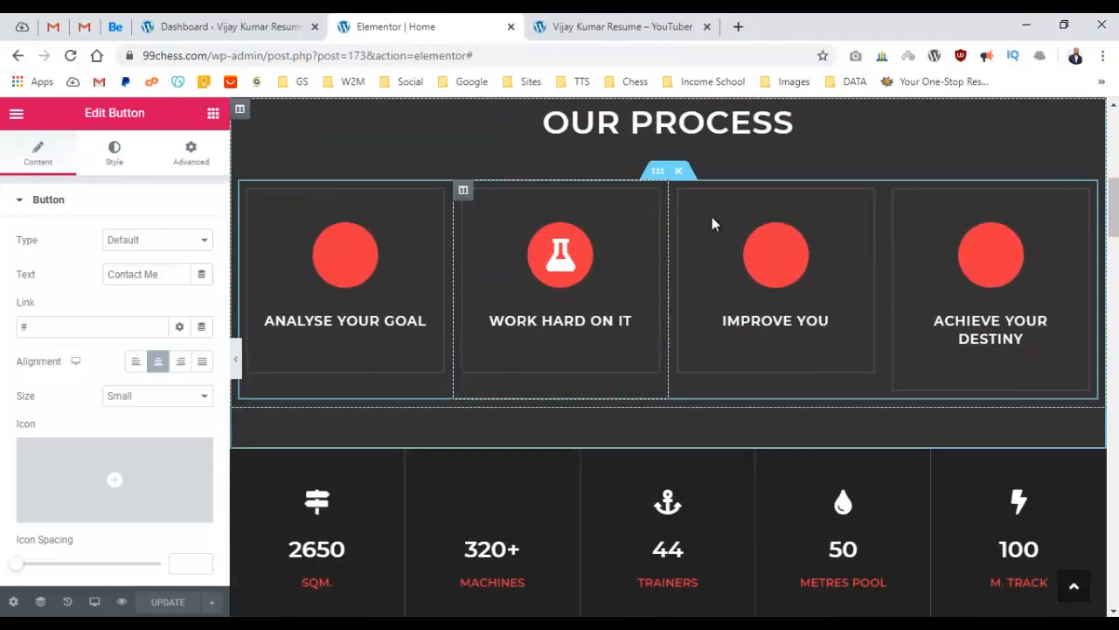
{"action": "scroll", "coordinate": [577, 320], "scroll_direction": "up", "scroll_amount": 2}
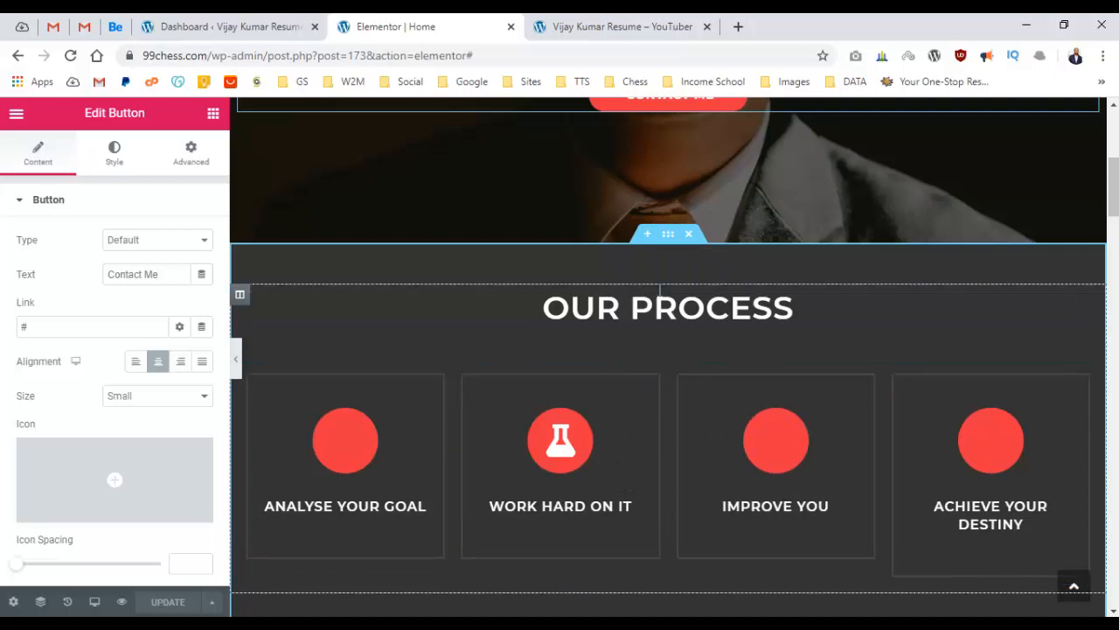
{"action": "right_click", "coordinate": [666, 236]}
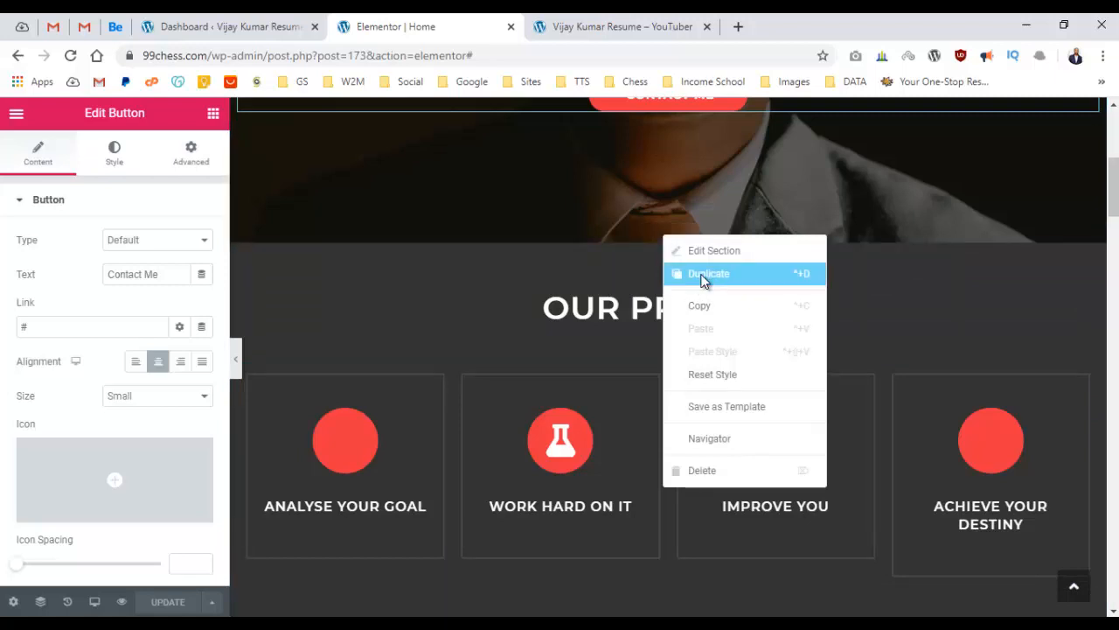
Duplicate the OUR PROCESS section.
{"action": "left_click", "coordinate": [703, 278]}
{"action": "scroll", "coordinate": [705, 275], "scroll_direction": "down", "scroll_amount": 2}
{"action": "scroll", "coordinate": [708, 276], "scroll_direction": "down", "scroll_amount": 2}
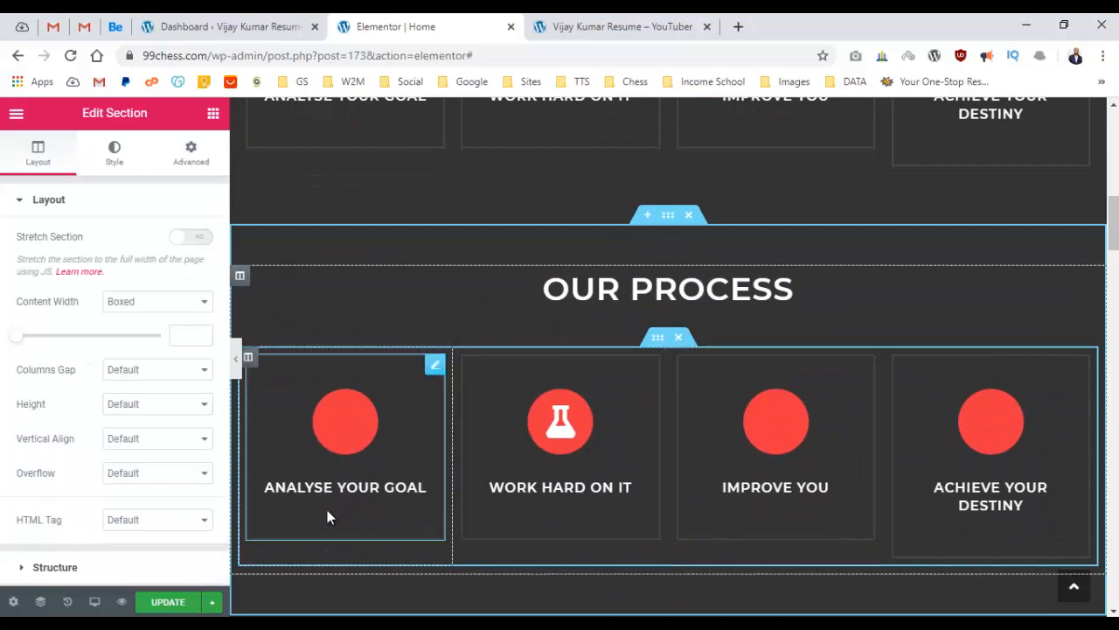
{"action": "scroll", "coordinate": [773, 408], "scroll_direction": "up", "scroll_amount": 5}
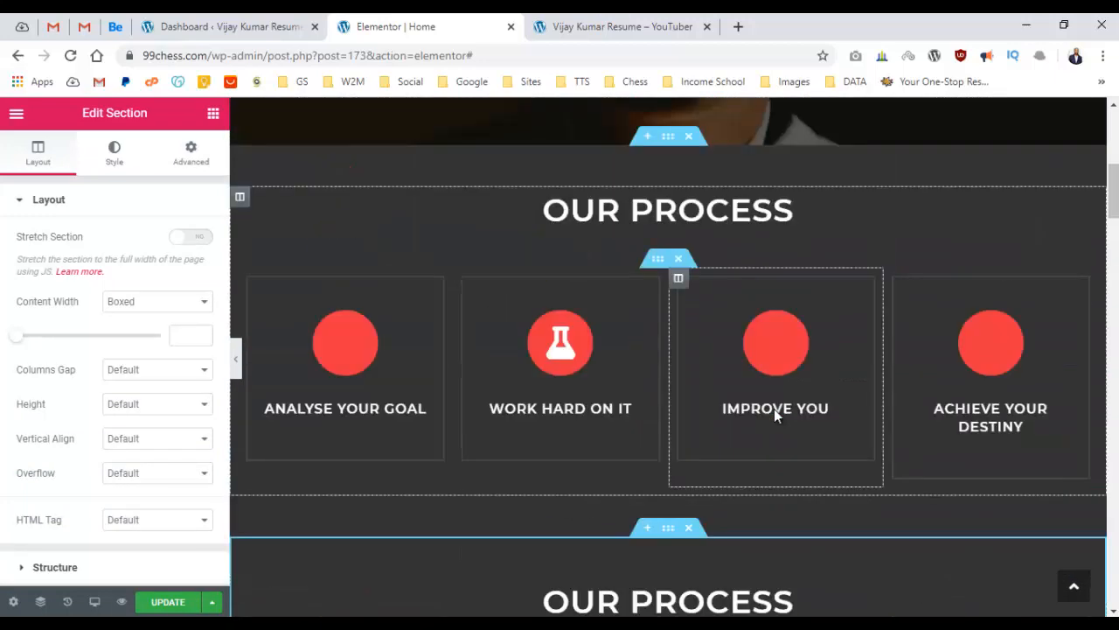
{"action": "scroll", "coordinate": [777, 408], "scroll_direction": "down", "scroll_amount": 3}
{"action": "scroll", "coordinate": [778, 408], "scroll_direction": "up", "scroll_amount": 4}
Delete the four process cards from the copy, keeping only its heading.
{"action": "scroll", "coordinate": [475, 425], "scroll_direction": "up", "scroll_amount": 2}
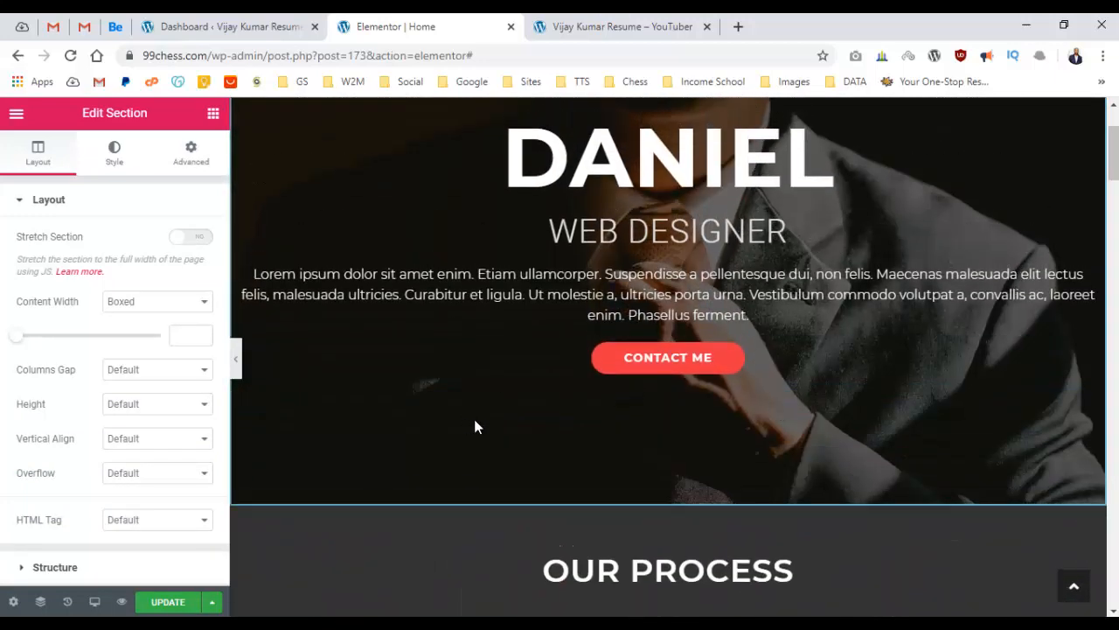
{"action": "scroll", "coordinate": [460, 415], "scroll_direction": "down", "scroll_amount": 6}
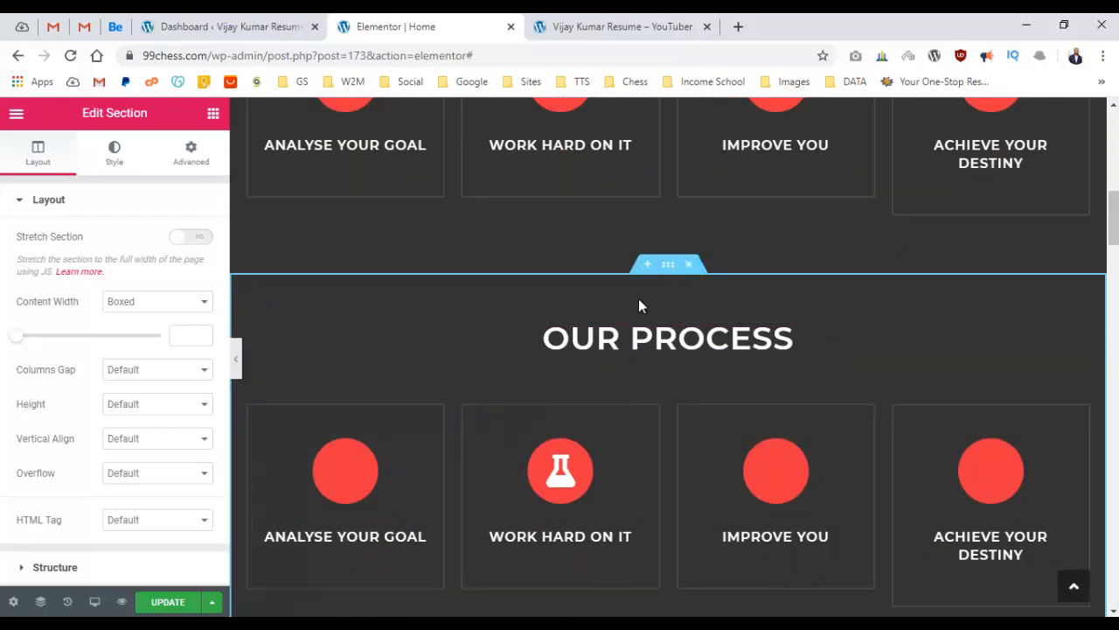
{"action": "scroll", "coordinate": [640, 367], "scroll_direction": "up", "scroll_amount": 9}
{"action": "scroll", "coordinate": [656, 360], "scroll_direction": "down", "scroll_amount": 6}
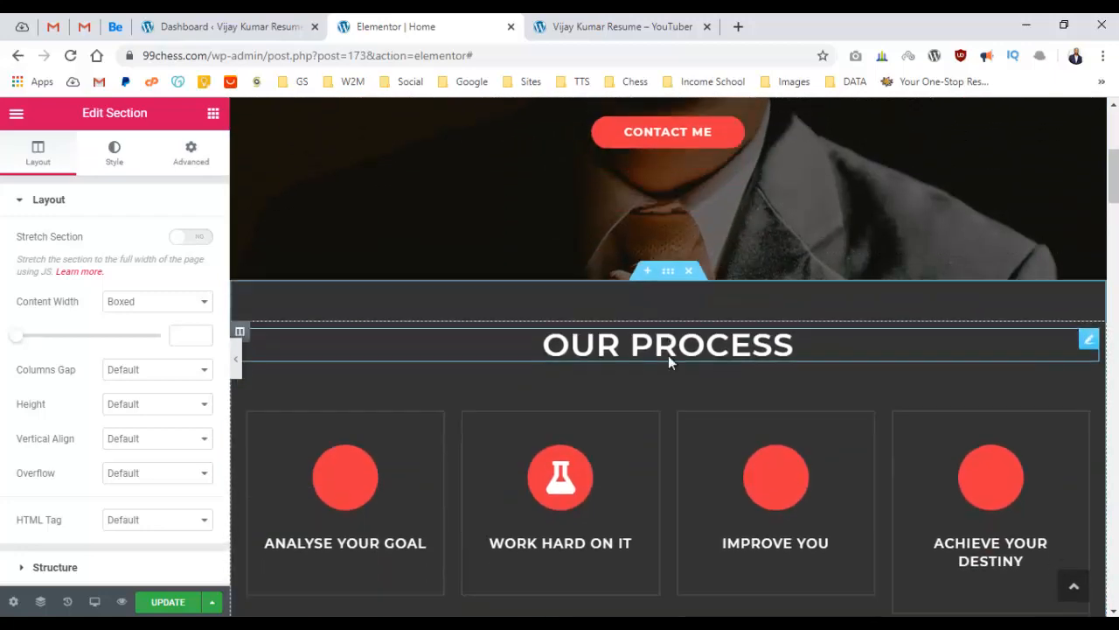
{"action": "scroll", "coordinate": [656, 345], "scroll_direction": "up", "scroll_amount": 1}
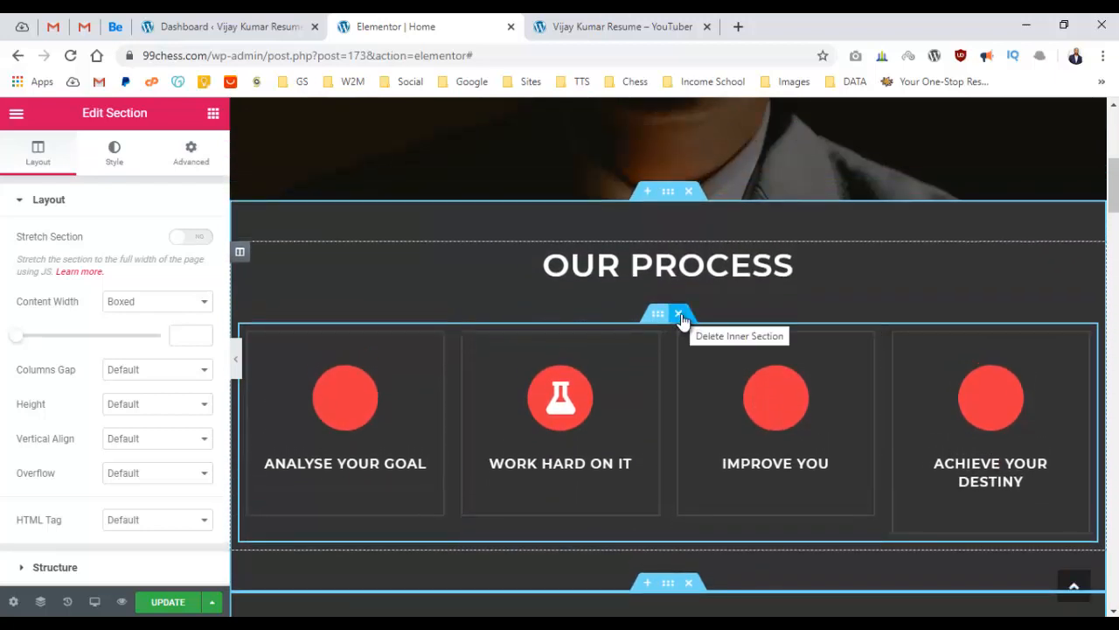
{"action": "left_click", "coordinate": [680, 315]}
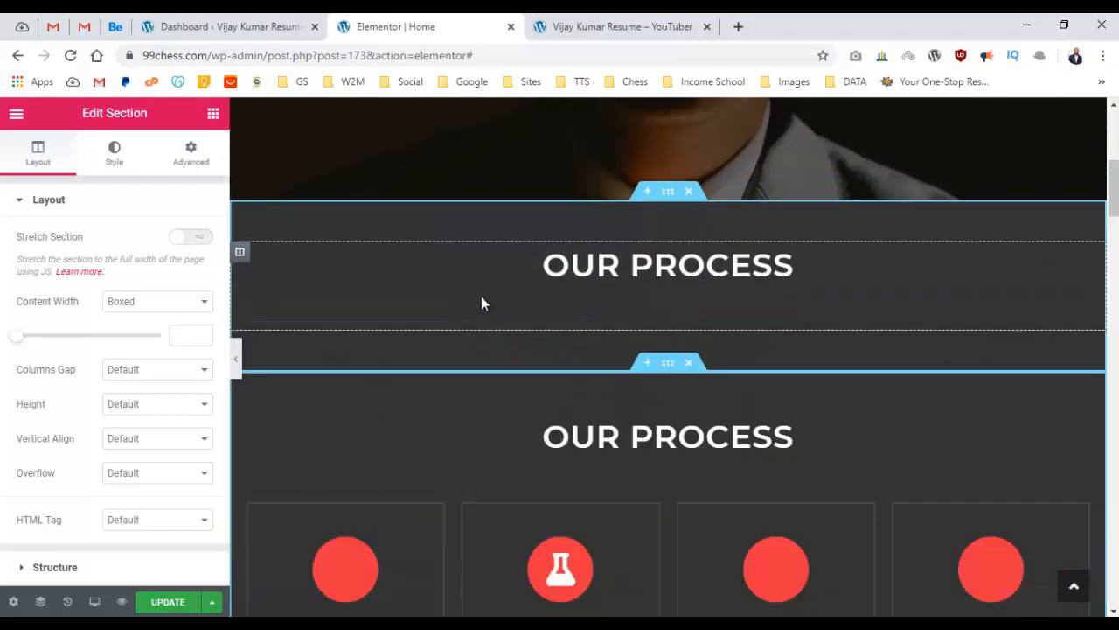
{"action": "left_click", "coordinate": [675, 268]}
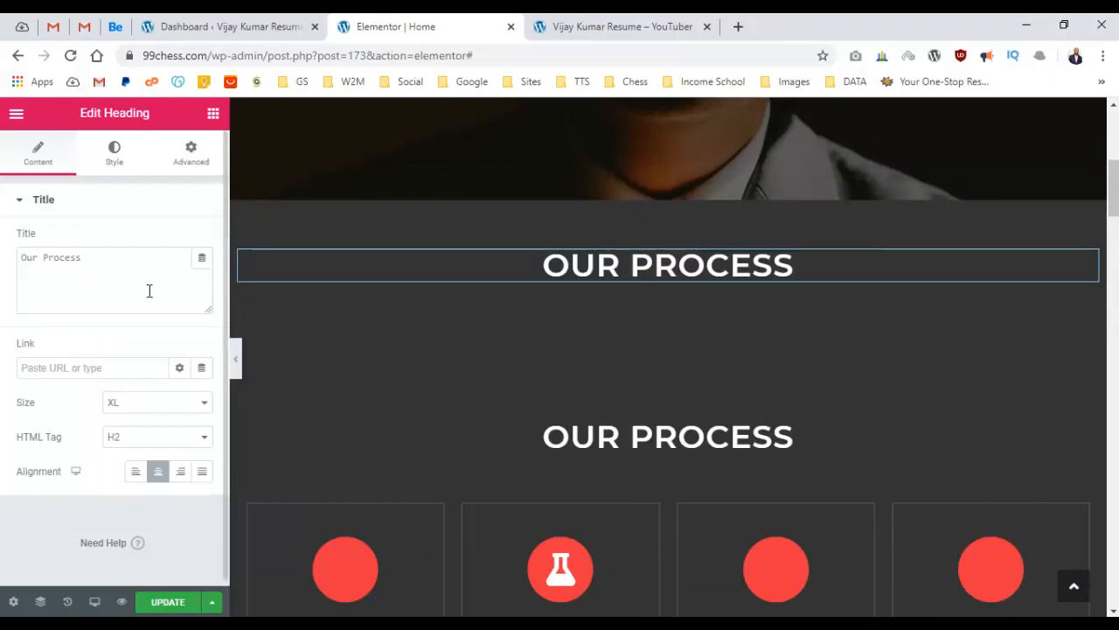
Change the copied section's heading title from OUR PROCESS to 'My Skills'.
{"action": "left_click", "coordinate": [148, 290]}
{"action": "key", "text": "ctrl+a"}
{"action": "type", "text": "My S"}
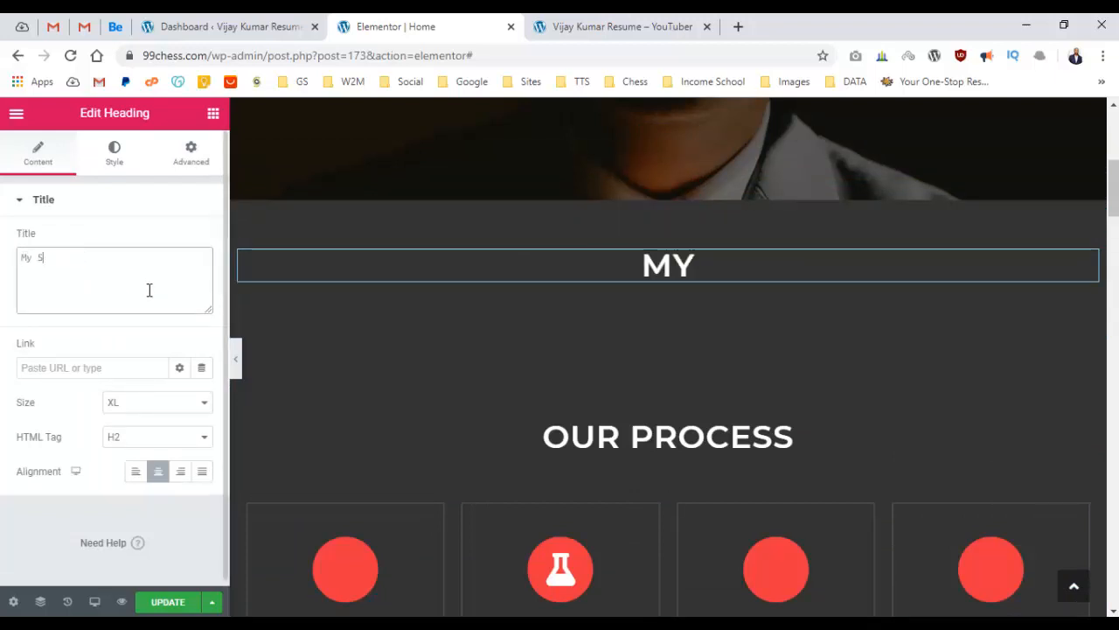
{"action": "type", "text": "kills"}
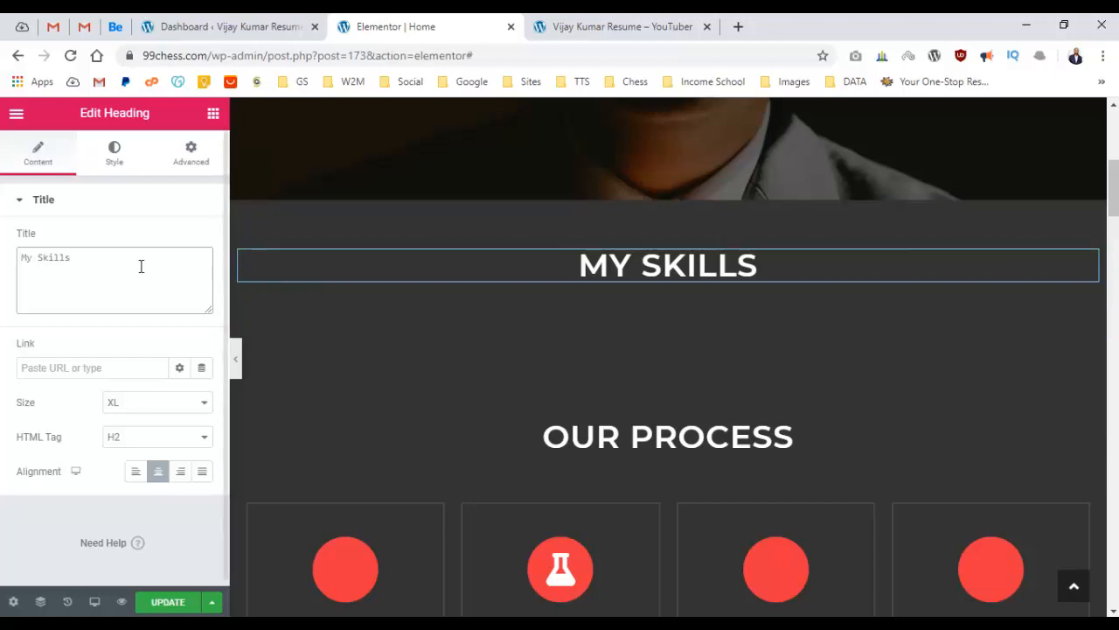
{"action": "left_click", "coordinate": [125, 206]}
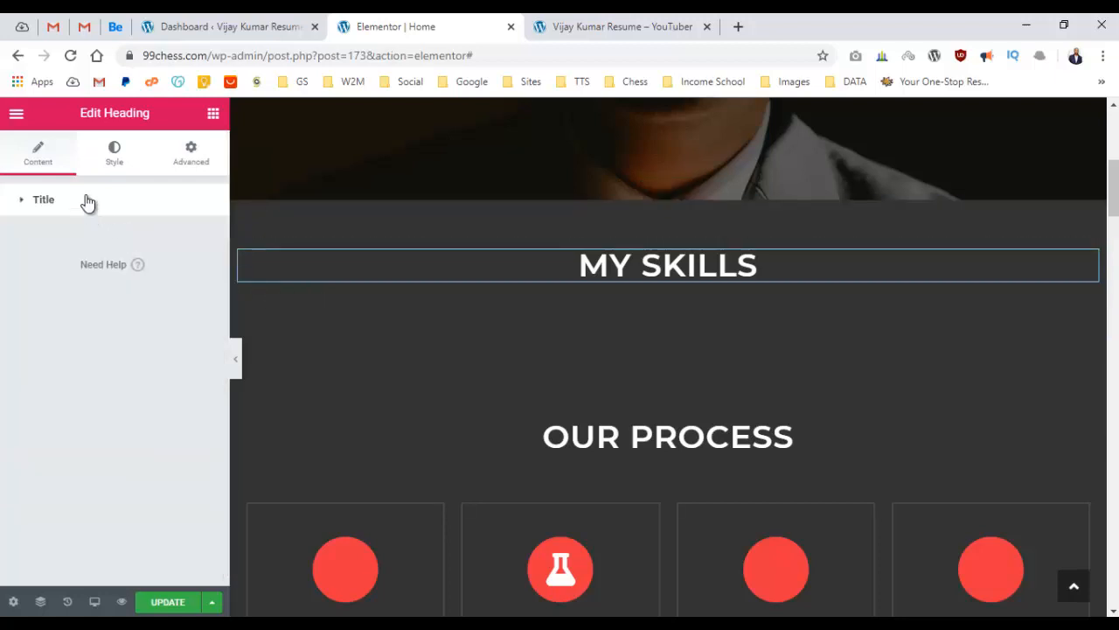
{"action": "left_click", "coordinate": [88, 202]}
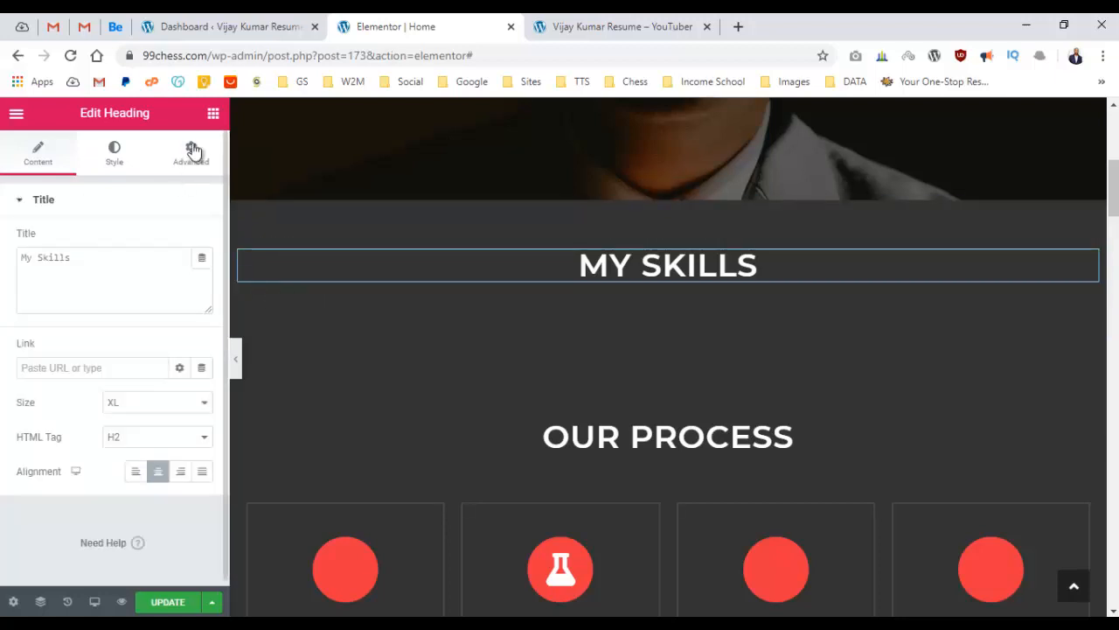
{"action": "left_click", "coordinate": [211, 117]}
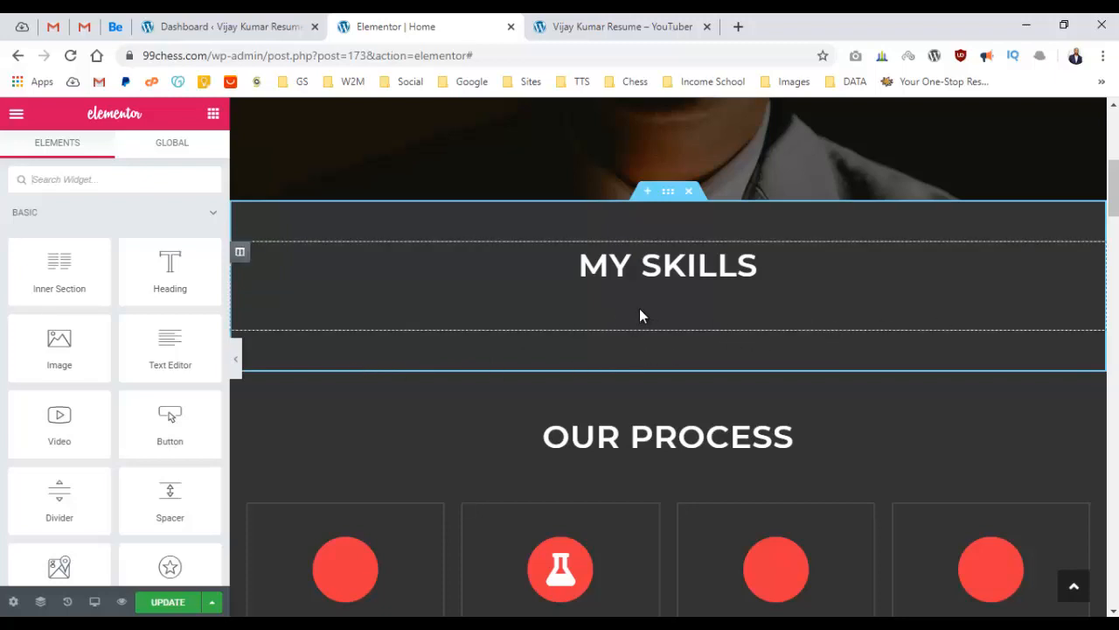
Drop a two-column Inner Section into MY SKILLS and move the heading above its columns.
{"action": "left_click_drag", "start_coordinate": [114, 303], "coordinate": [649, 311]}
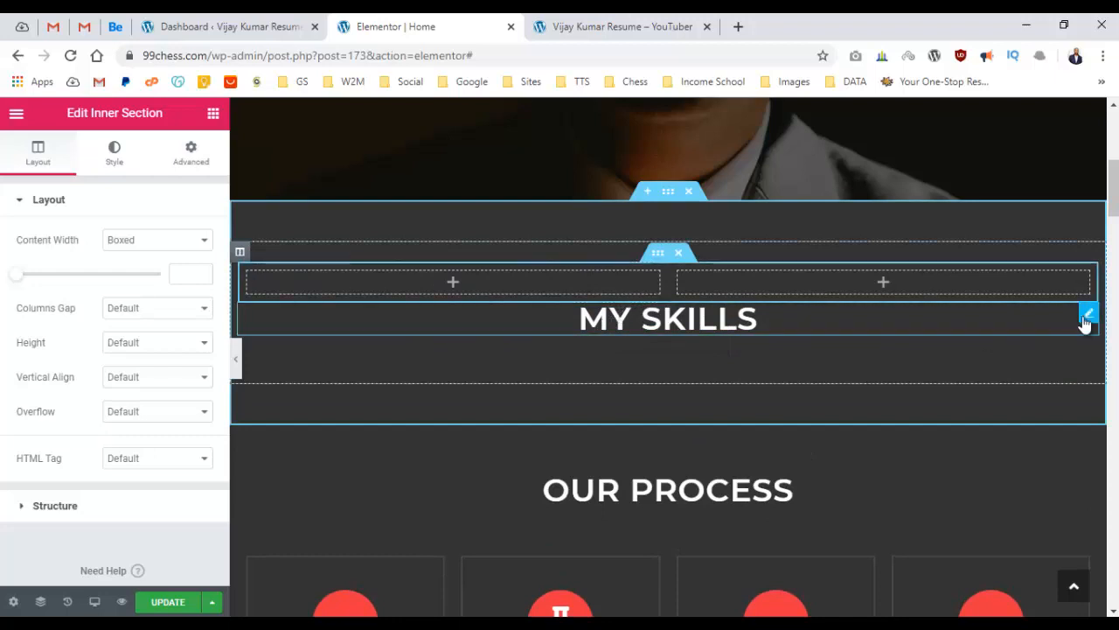
{"action": "left_click_drag", "start_coordinate": [1087, 317], "coordinate": [671, 236]}
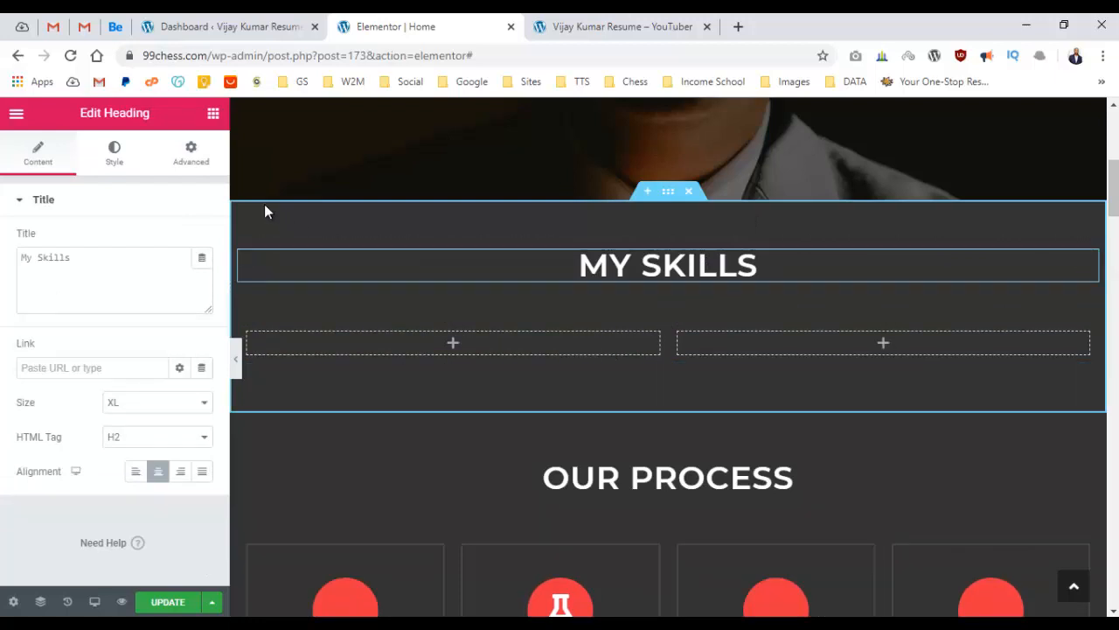
Drag a Progress Bar widget from the General widgets into the left MY SKILLS column.
{"action": "left_click", "coordinate": [213, 115]}
{"action": "scroll", "coordinate": [161, 204], "scroll_direction": "down", "scroll_amount": 2}
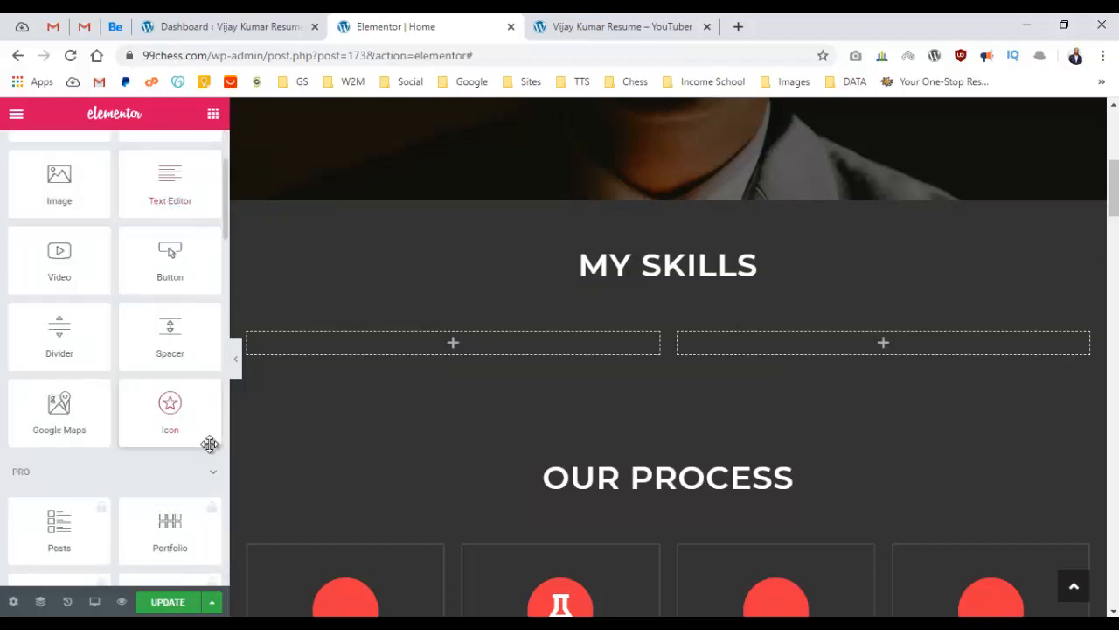
{"action": "scroll", "coordinate": [179, 333], "scroll_direction": "down", "scroll_amount": 2}
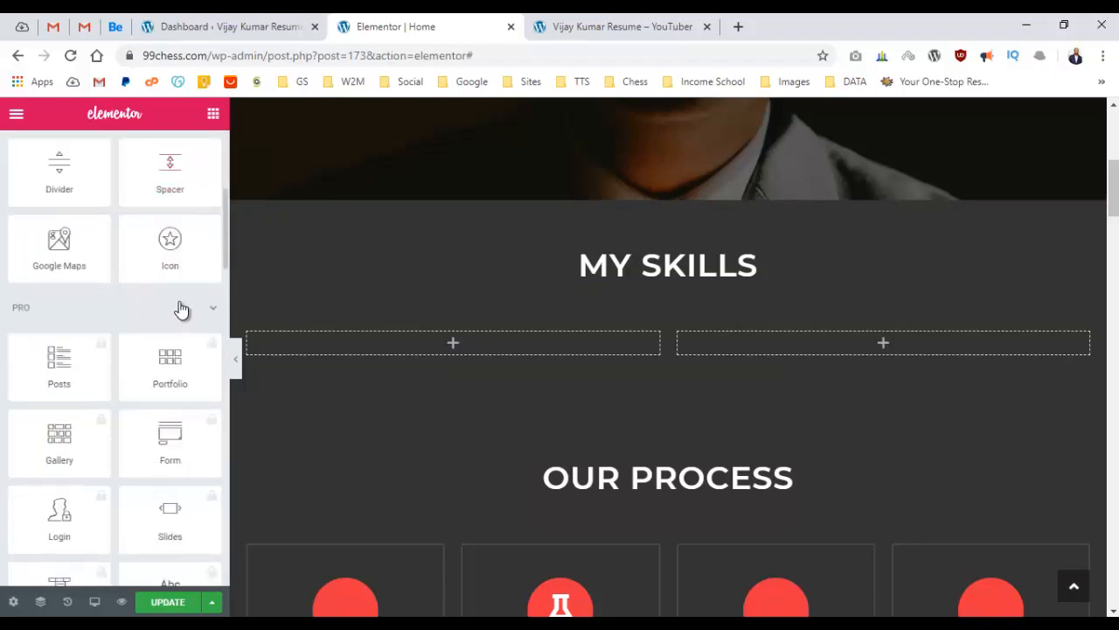
{"action": "scroll", "coordinate": [182, 308], "scroll_direction": "down", "scroll_amount": 7}
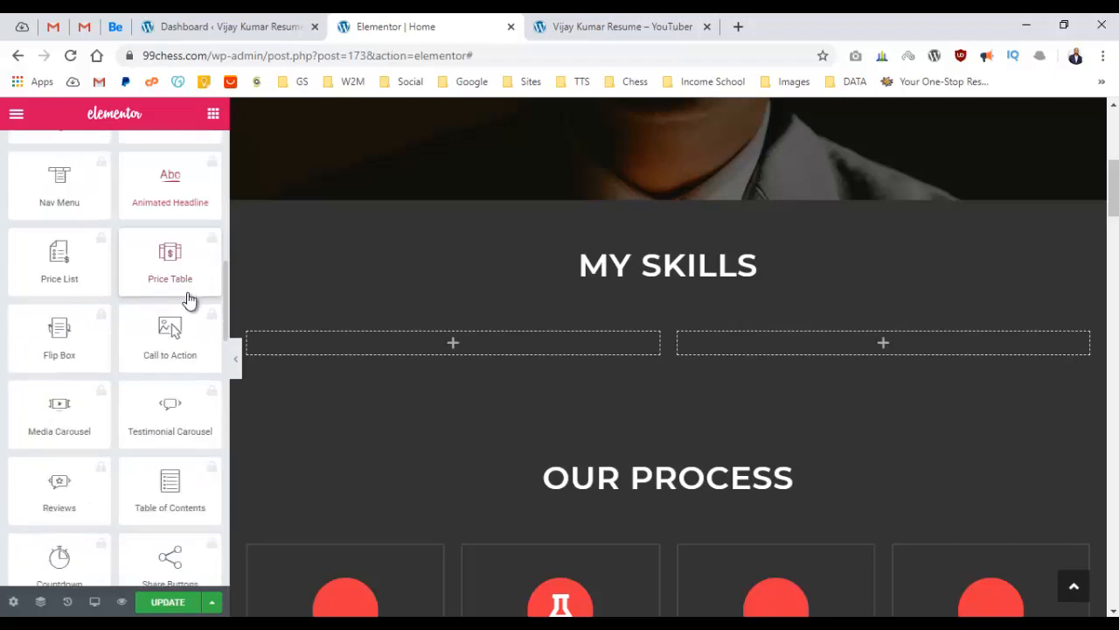
{"action": "scroll", "coordinate": [190, 300], "scroll_direction": "down", "scroll_amount": 5}
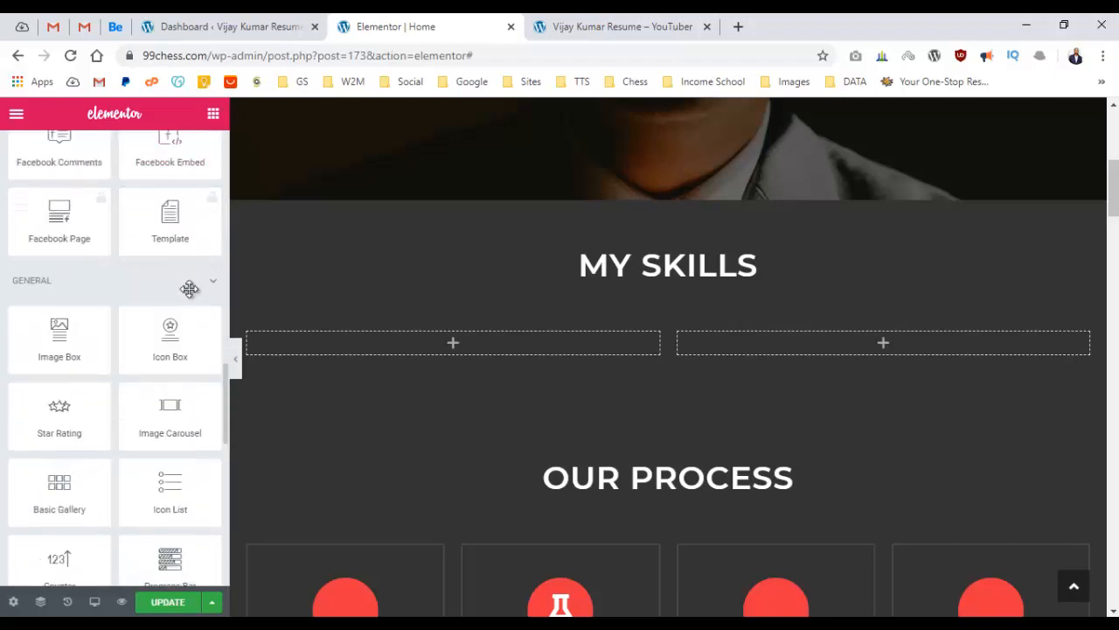
{"action": "scroll", "coordinate": [192, 296], "scroll_direction": "down", "scroll_amount": 1}
{"action": "scroll", "coordinate": [192, 288], "scroll_direction": "down", "scroll_amount": 1}
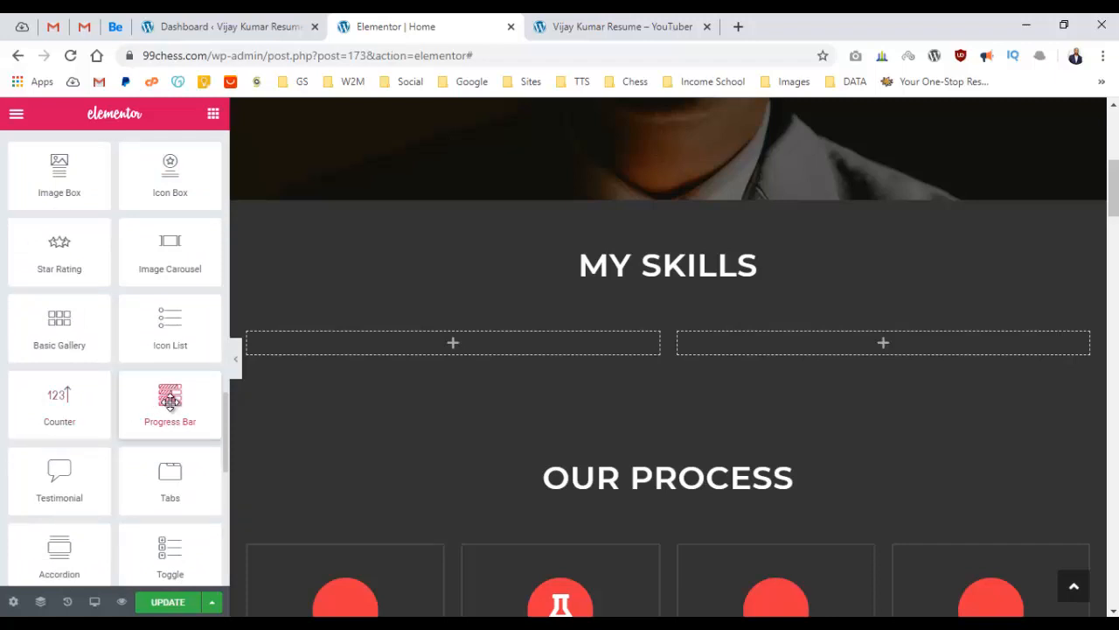
{"action": "left_click_drag", "start_coordinate": [132, 423], "coordinate": [451, 352]}
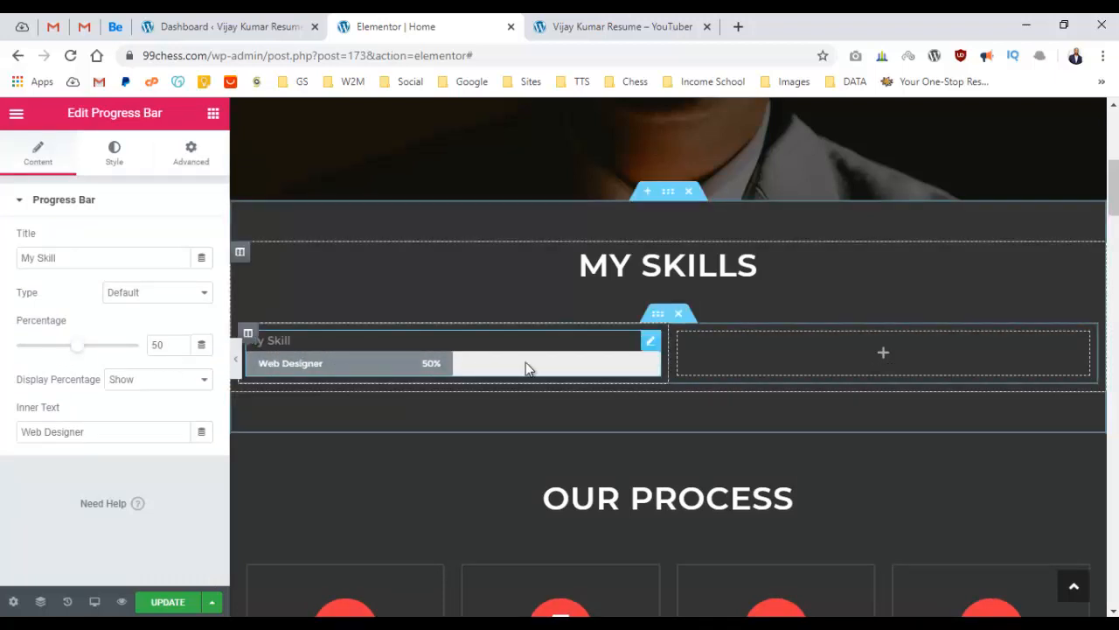
Set the progress bar to 80% with inner text HTML and an empty title.
{"action": "left_click", "coordinate": [81, 261]}
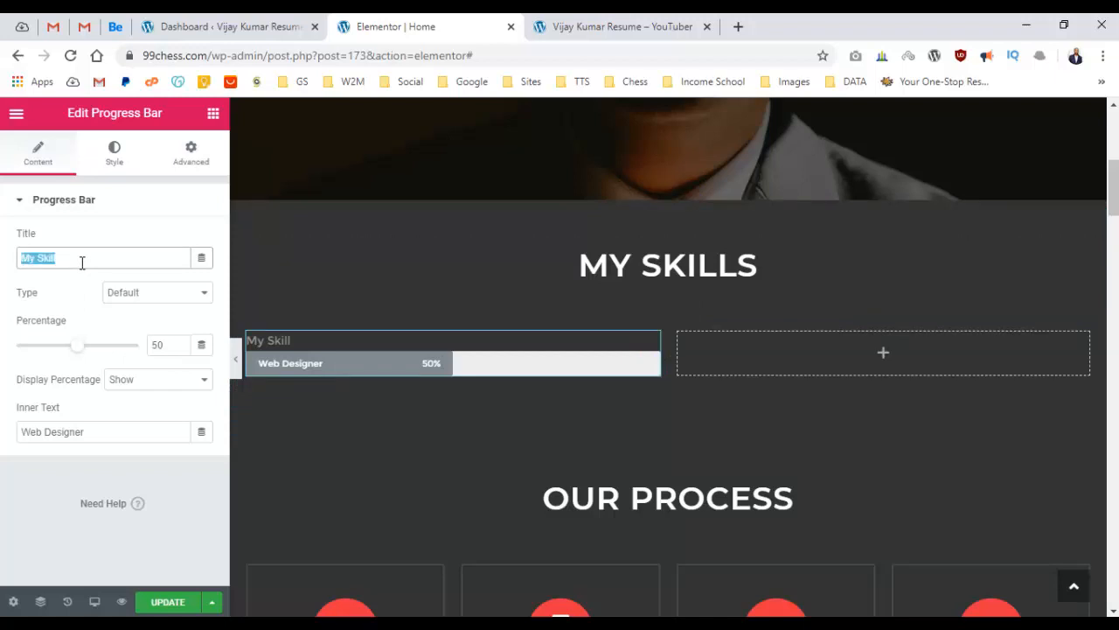
{"action": "type", "text": "HTML"}
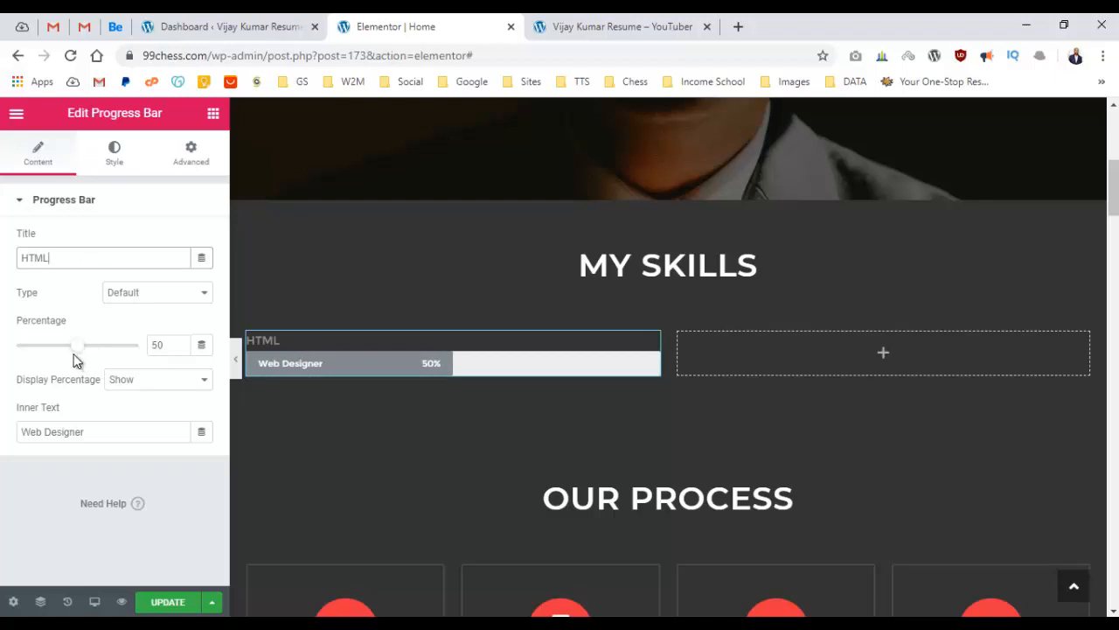
{"action": "left_click_drag", "start_coordinate": [80, 350], "coordinate": [119, 354]}
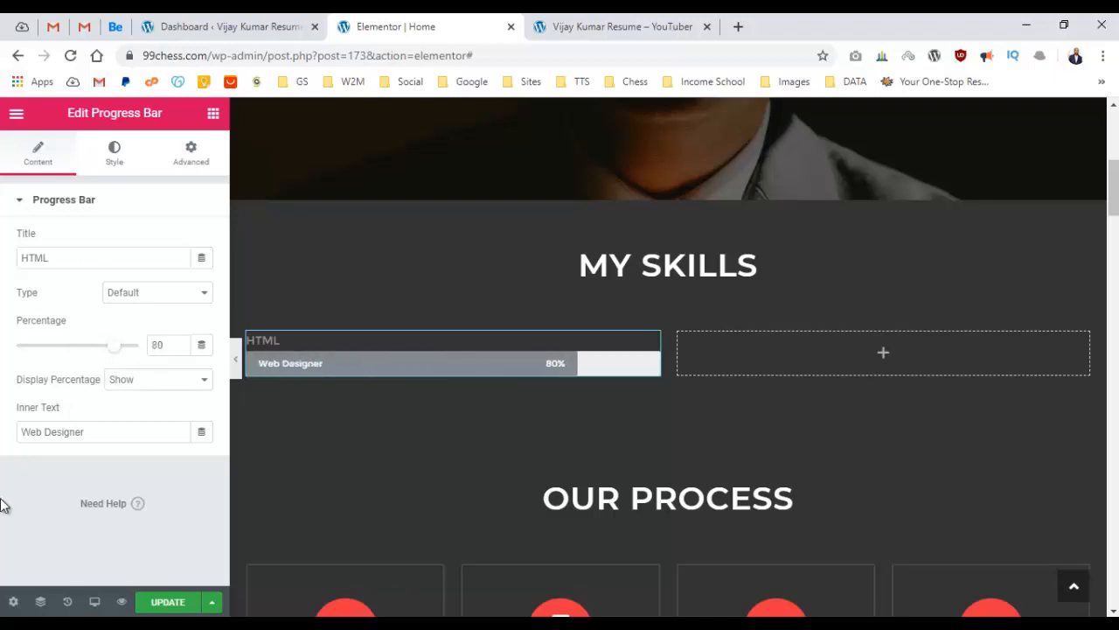
{"action": "left_click", "coordinate": [140, 382]}
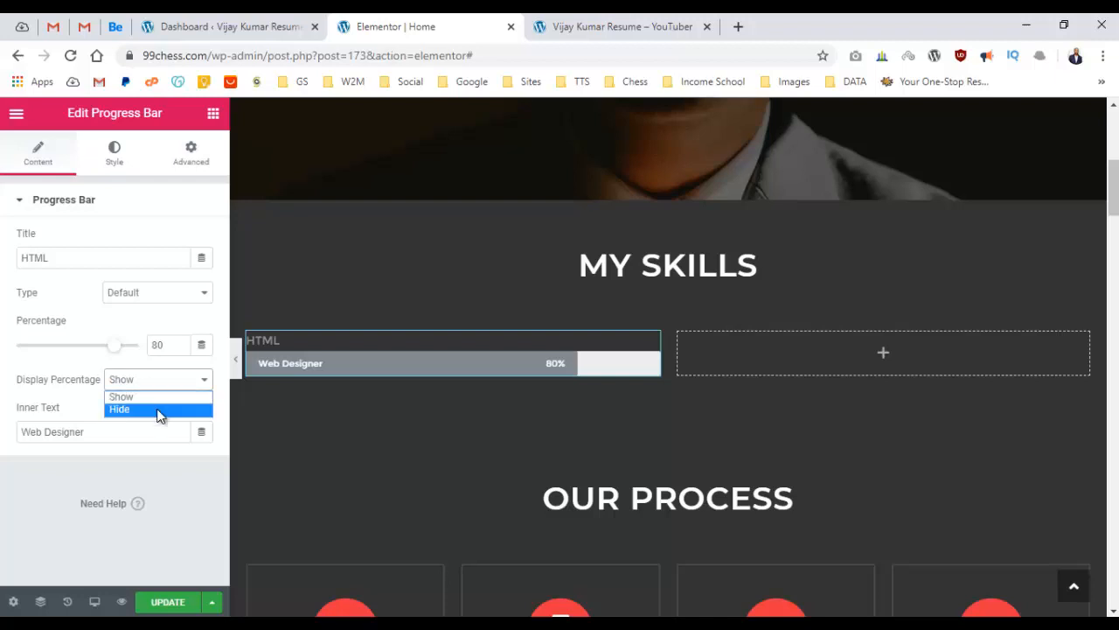
{"action": "left_click", "coordinate": [4, 513]}
{"action": "triple_click", "coordinate": [97, 432]}
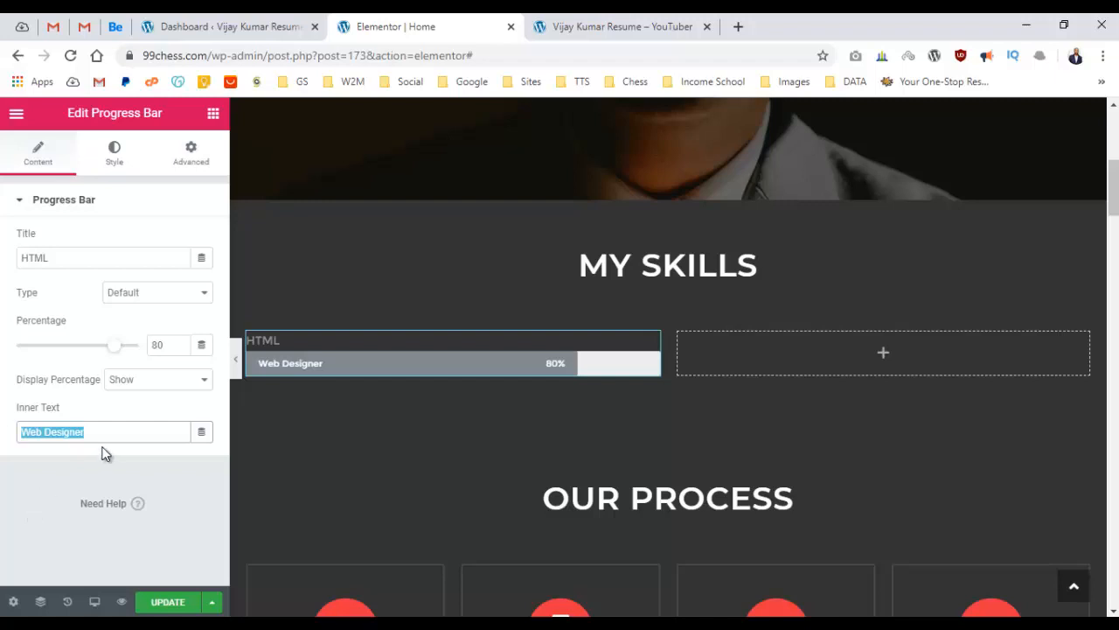
{"action": "type", "text": "HT"}
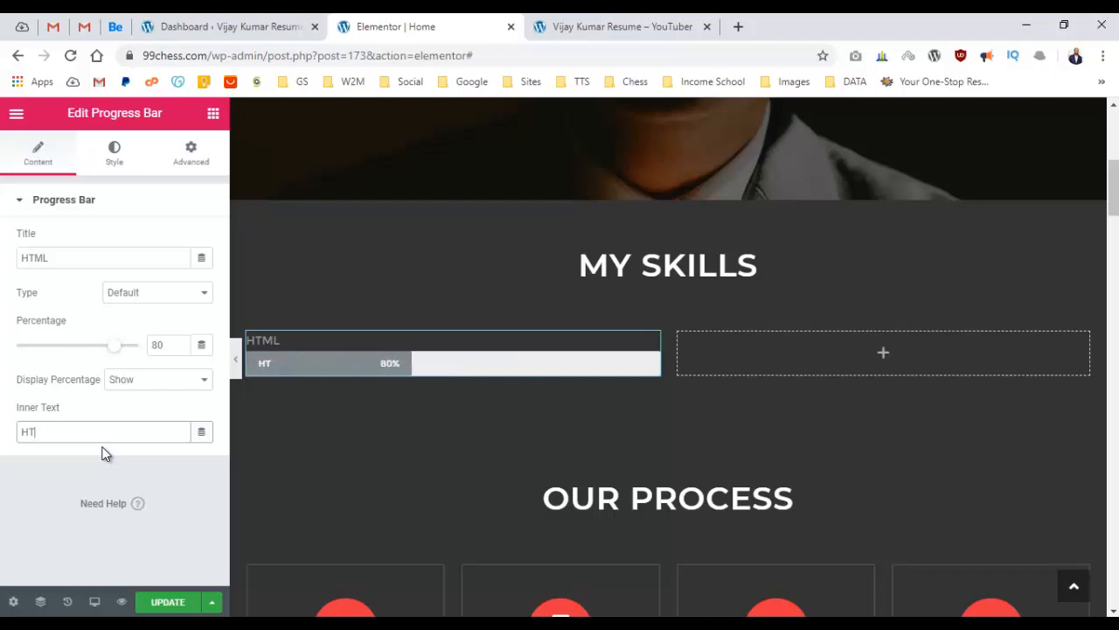
{"action": "type", "text": "ML"}
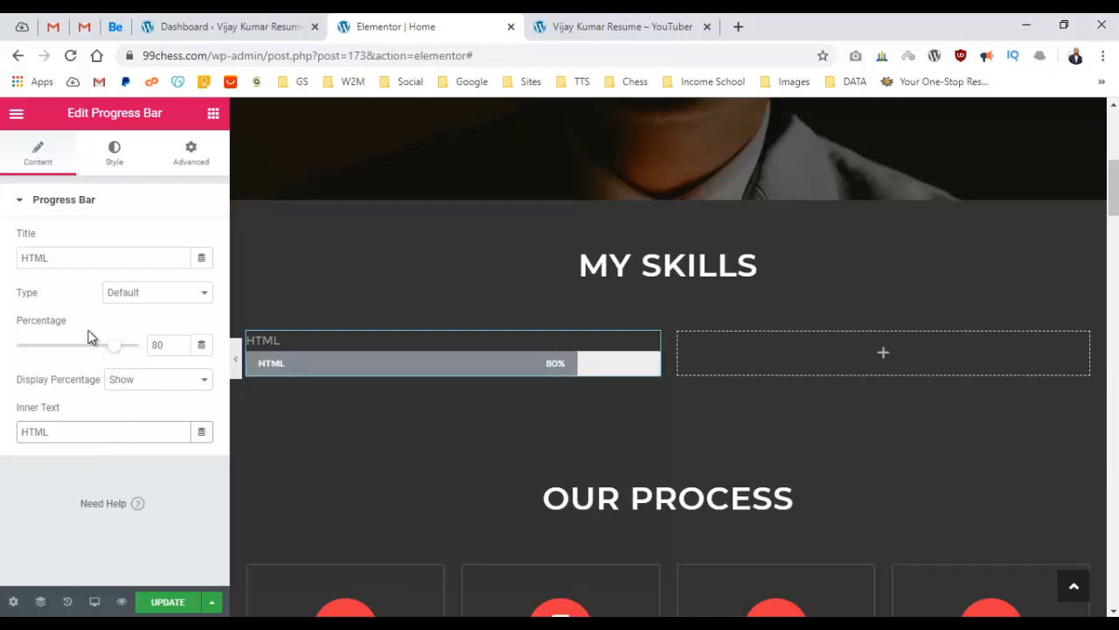
{"action": "double_click", "coordinate": [79, 260]}
{"action": "key", "text": "BackSpace"}
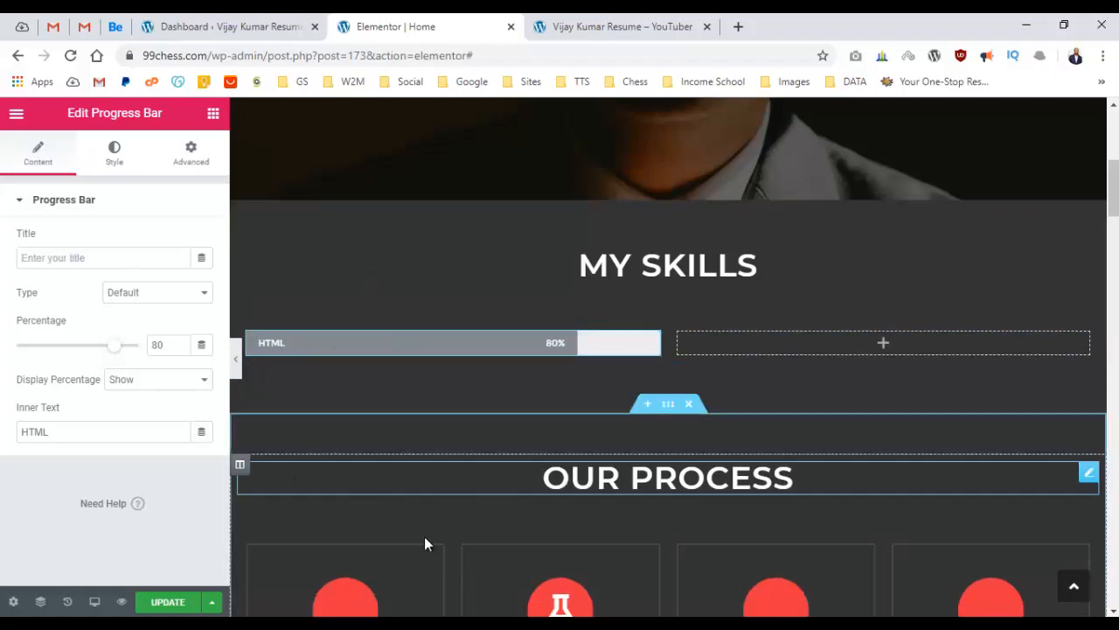
Open the Progress Bar style colour picker and try blue and red shades for the fill.
{"action": "left_click", "coordinate": [112, 163]}
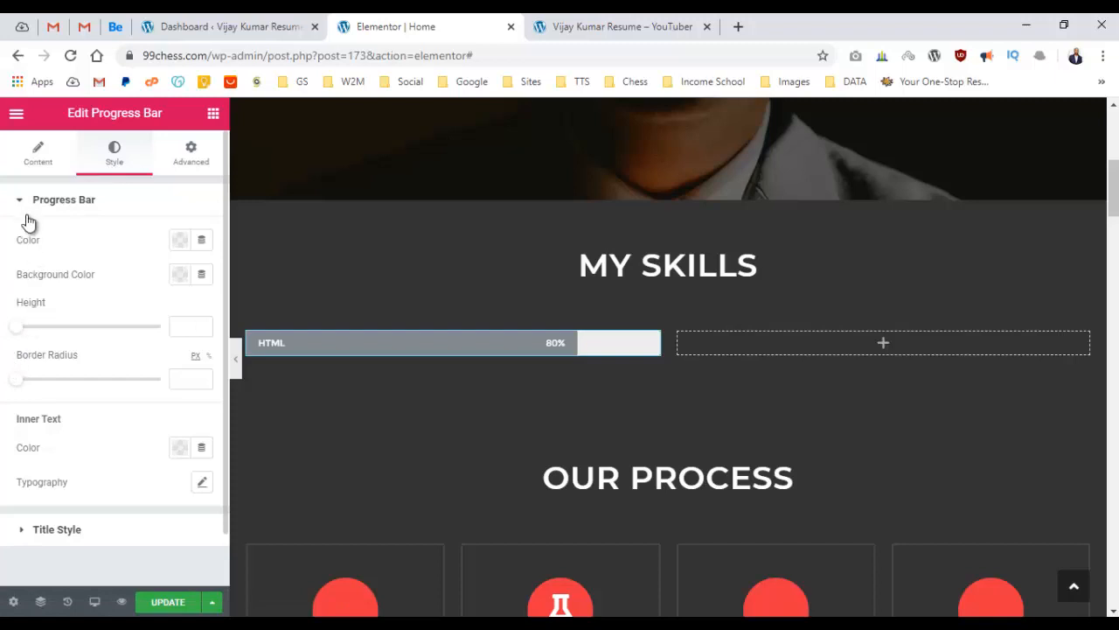
{"action": "left_click", "coordinate": [45, 535]}
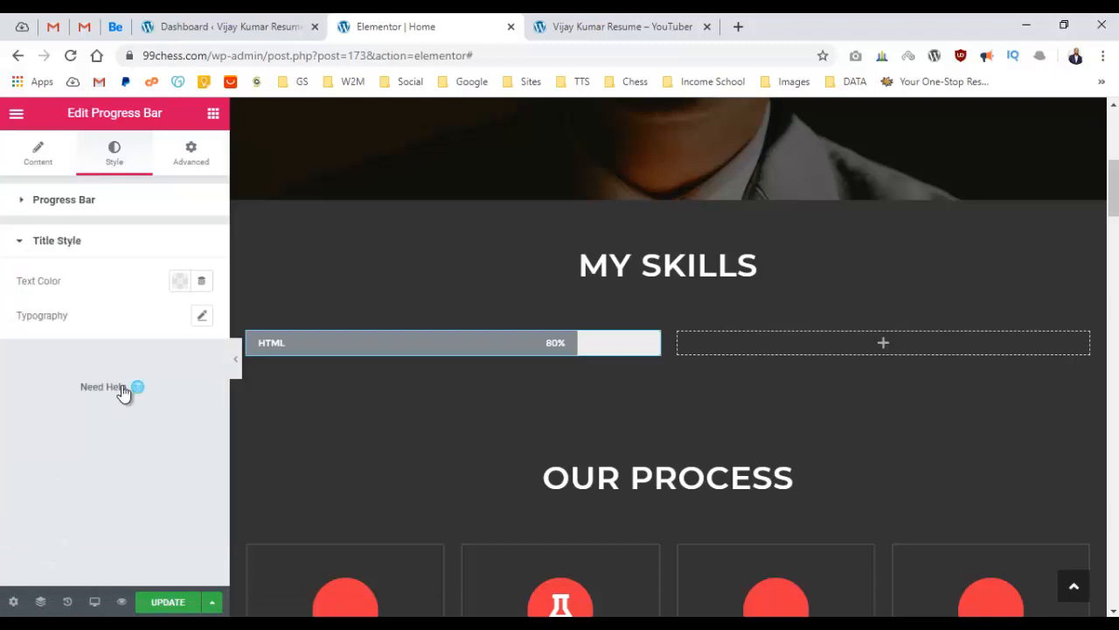
{"action": "left_click", "coordinate": [38, 245]}
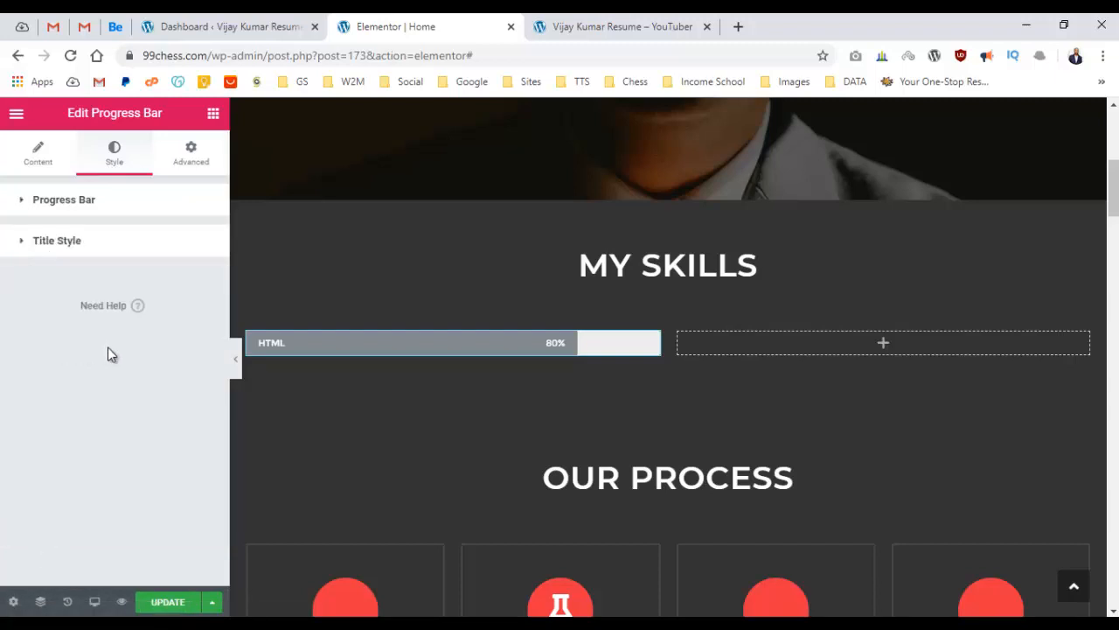
{"action": "left_click", "coordinate": [39, 203]}
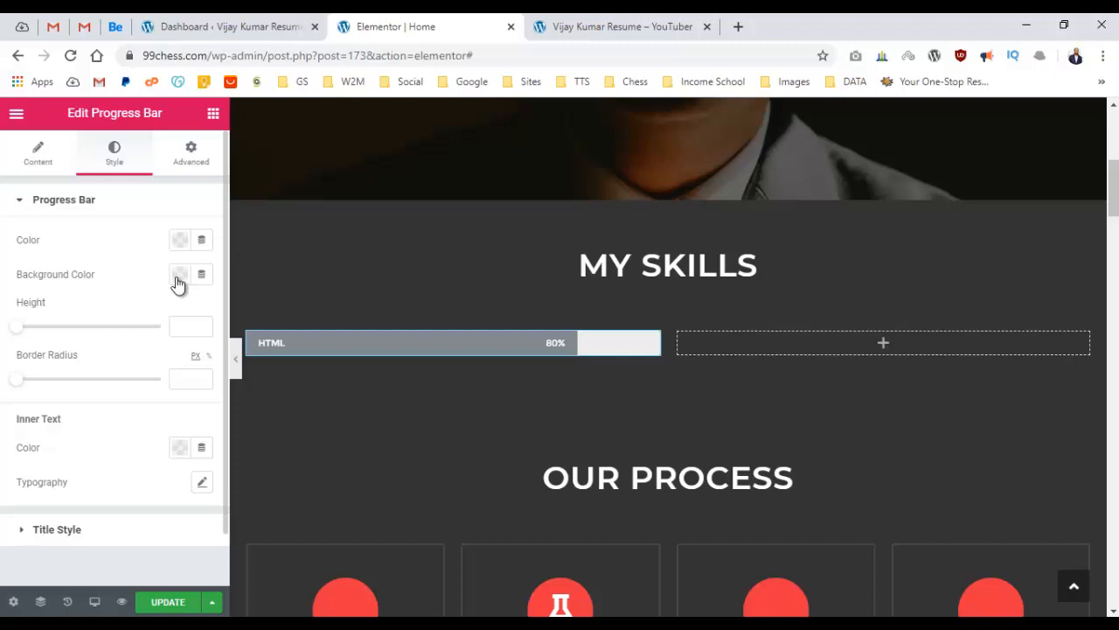
{"action": "left_click", "coordinate": [179, 239]}
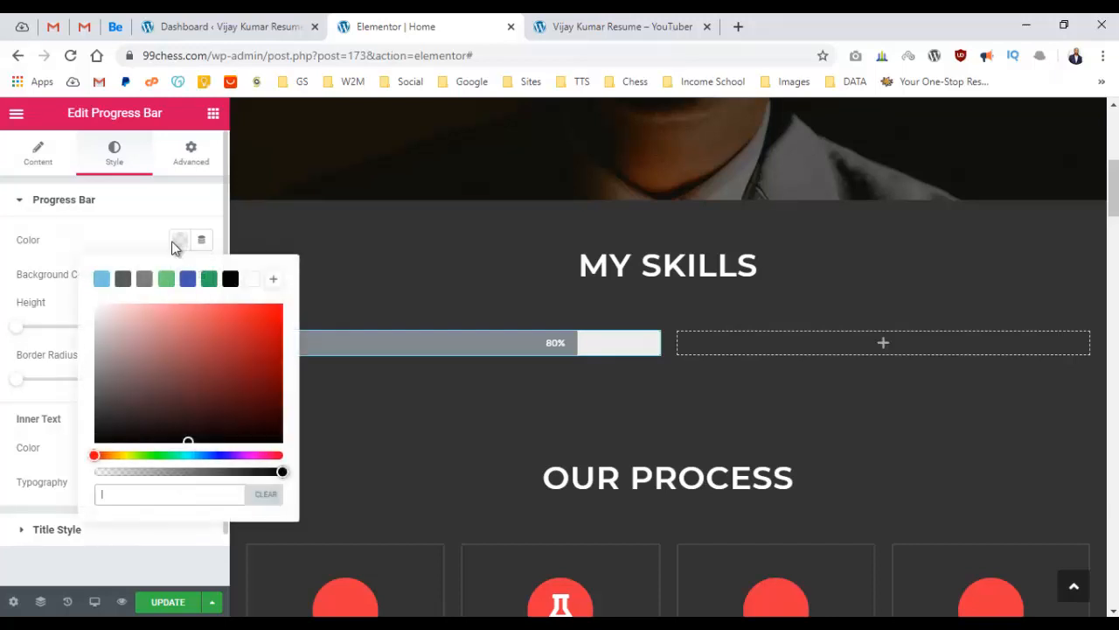
{"action": "left_click", "coordinate": [187, 279]}
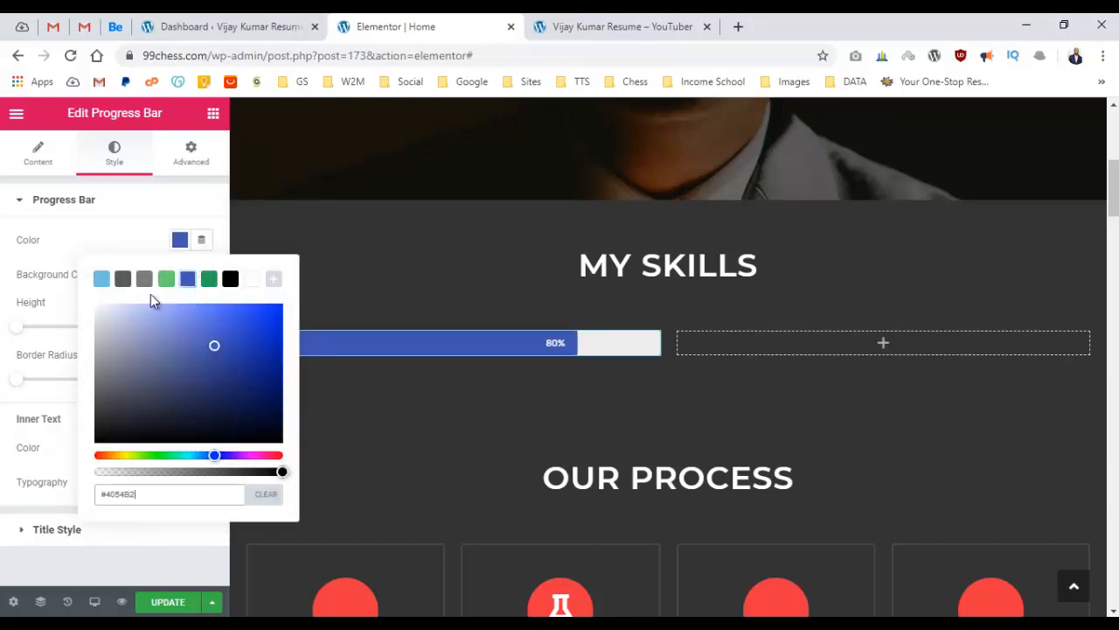
{"action": "left_click", "coordinate": [96, 456]}
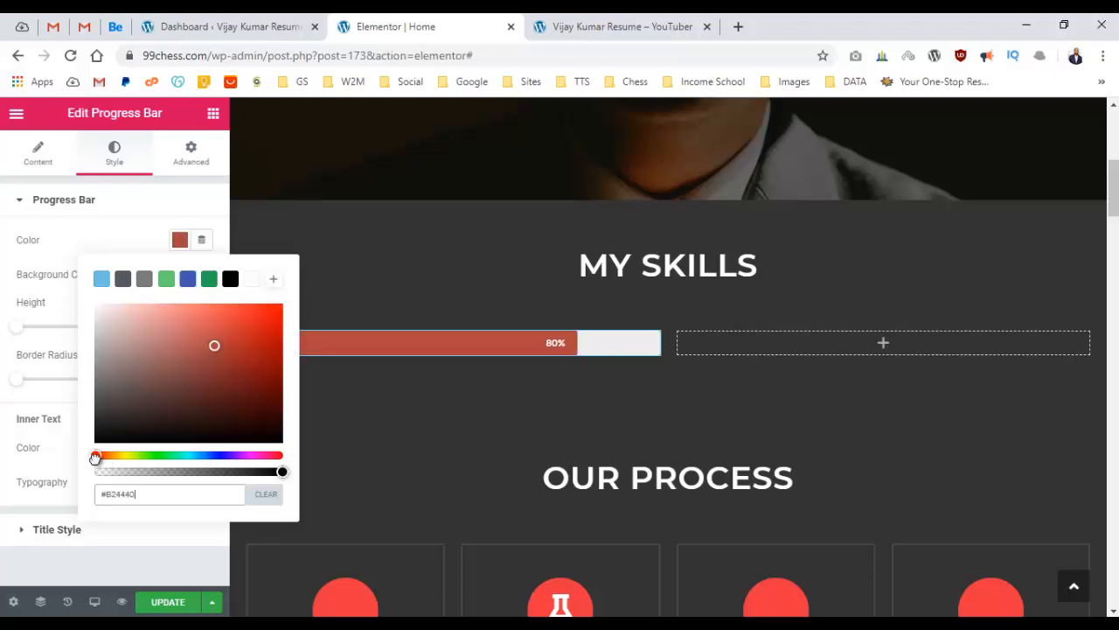
{"action": "left_click_drag", "start_coordinate": [93, 458], "coordinate": [90, 462]}
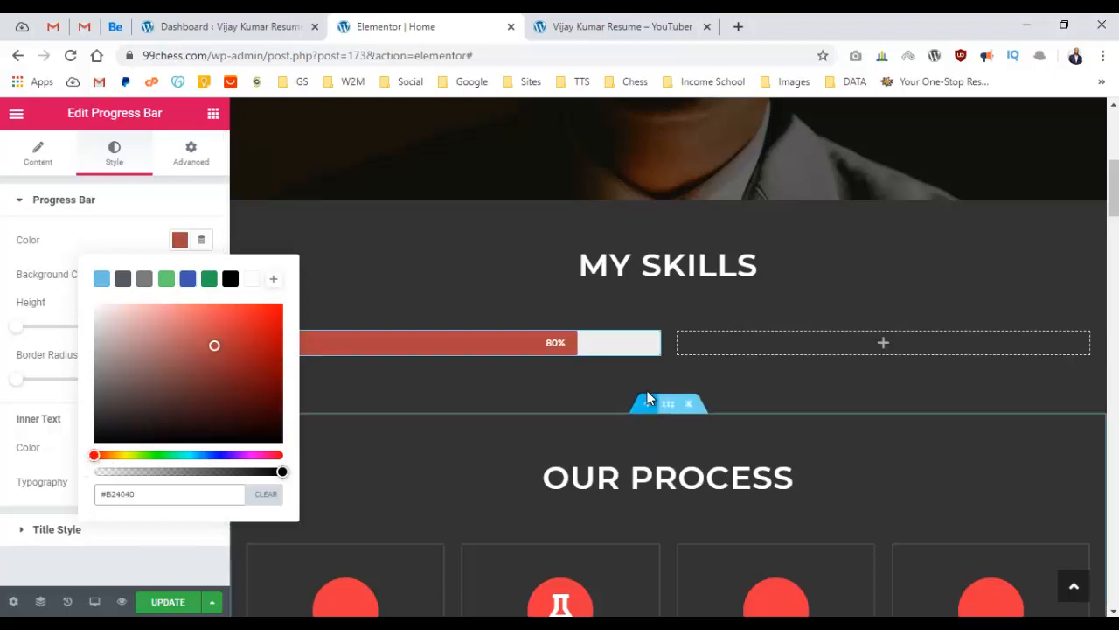
{"action": "scroll", "coordinate": [535, 487], "scroll_direction": "down", "scroll_amount": 1}
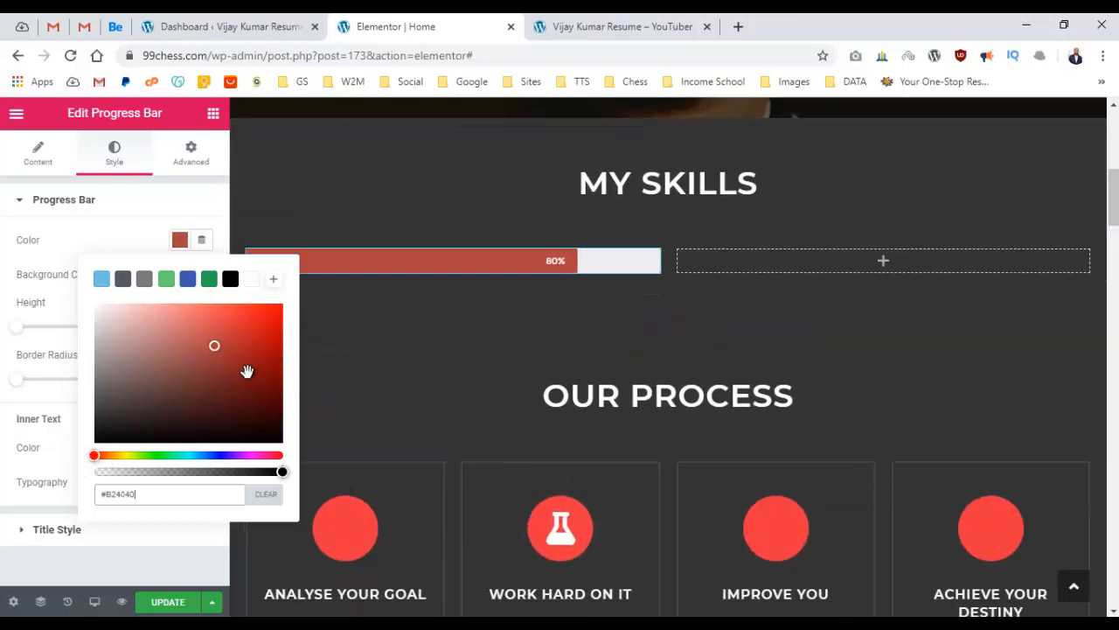
{"action": "left_click_drag", "start_coordinate": [214, 349], "coordinate": [247, 349]}
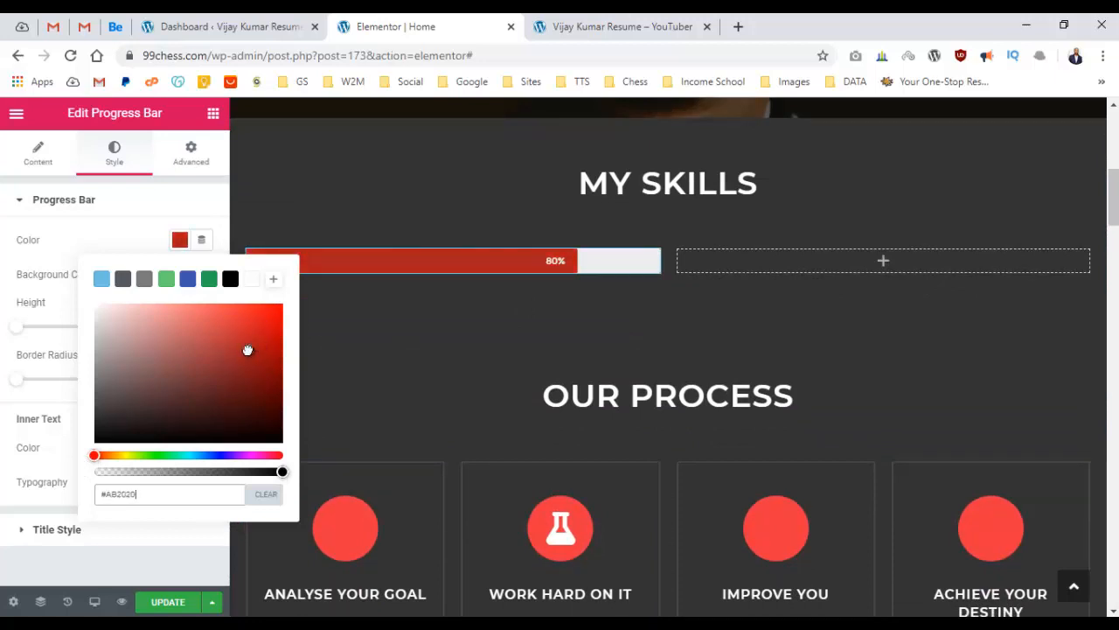
Compare the preset fill colours and settle on dark green #23A455.
{"action": "left_click", "coordinate": [167, 283]}
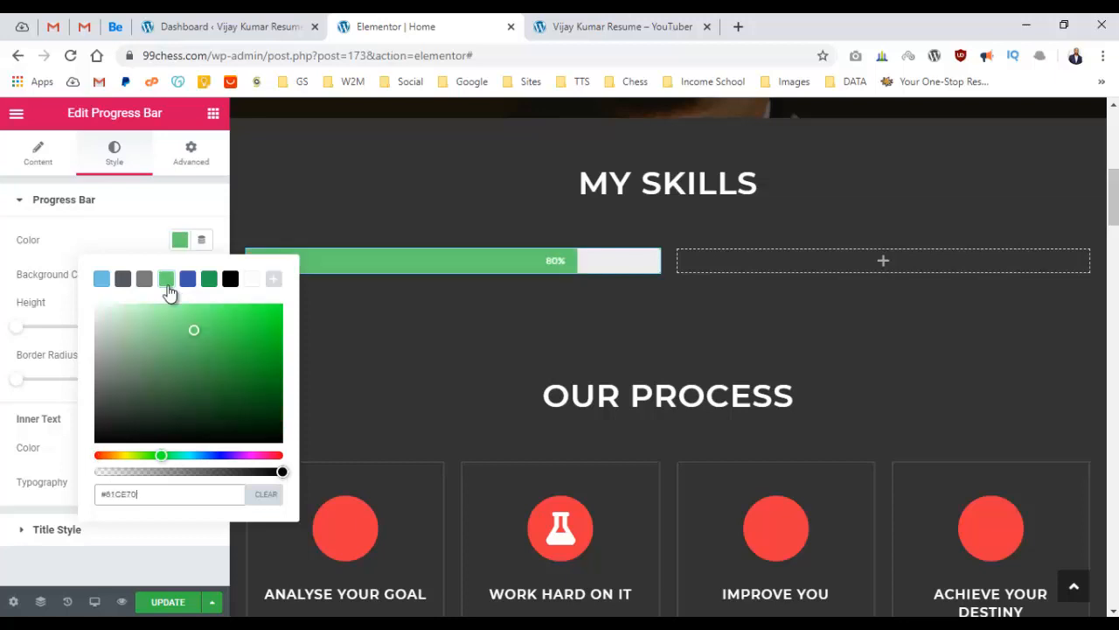
{"action": "left_click", "coordinate": [187, 288]}
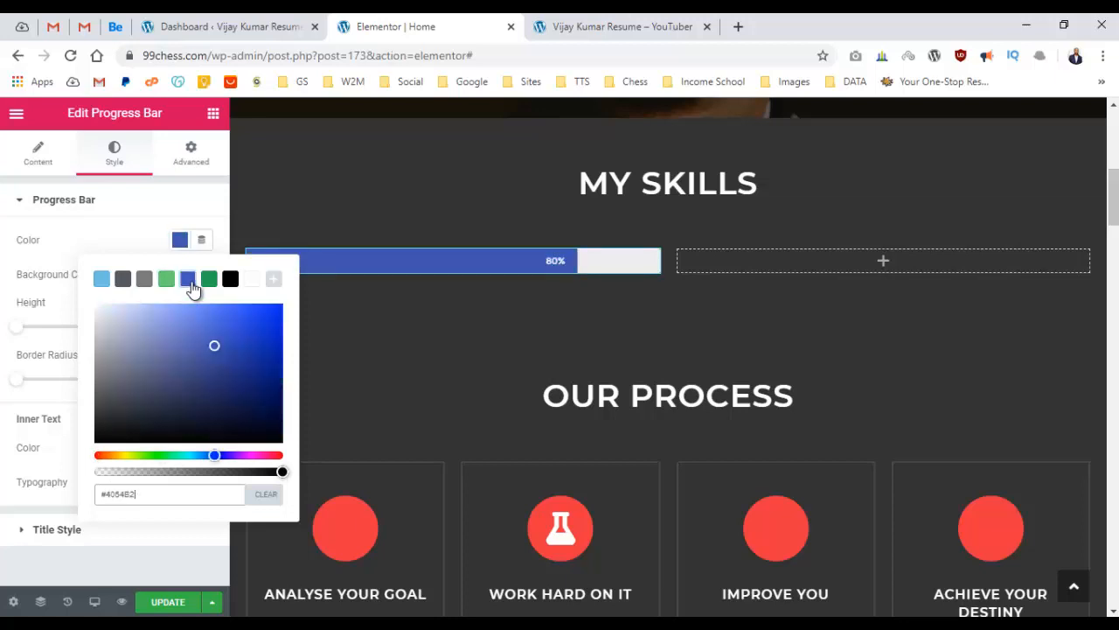
{"action": "left_click", "coordinate": [210, 289]}
{"action": "left_click", "coordinate": [238, 286]}
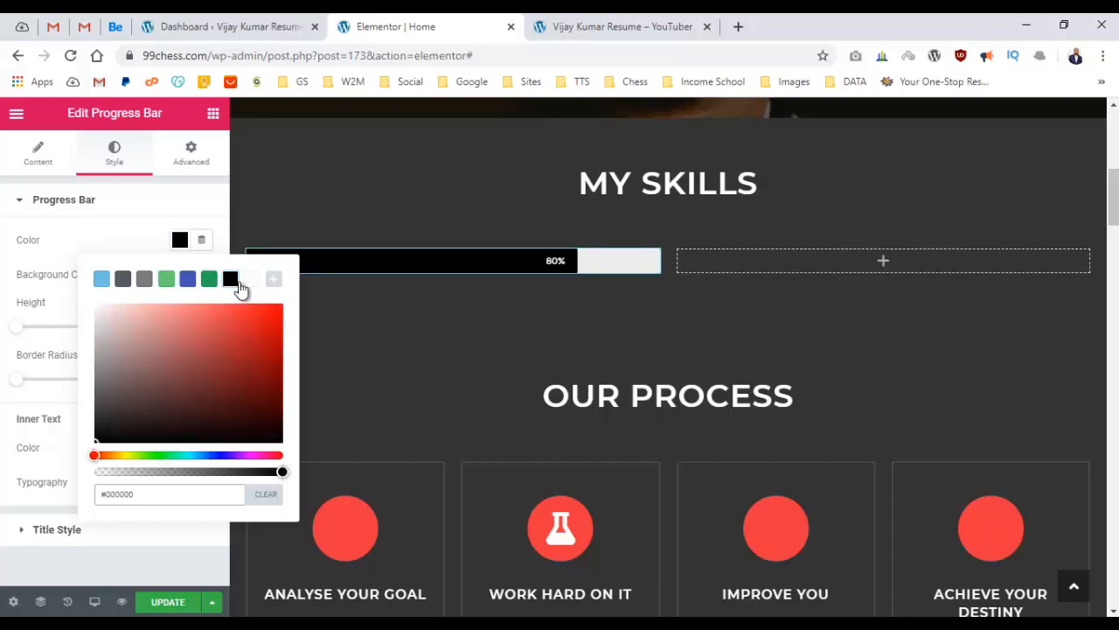
{"action": "left_click", "coordinate": [105, 285]}
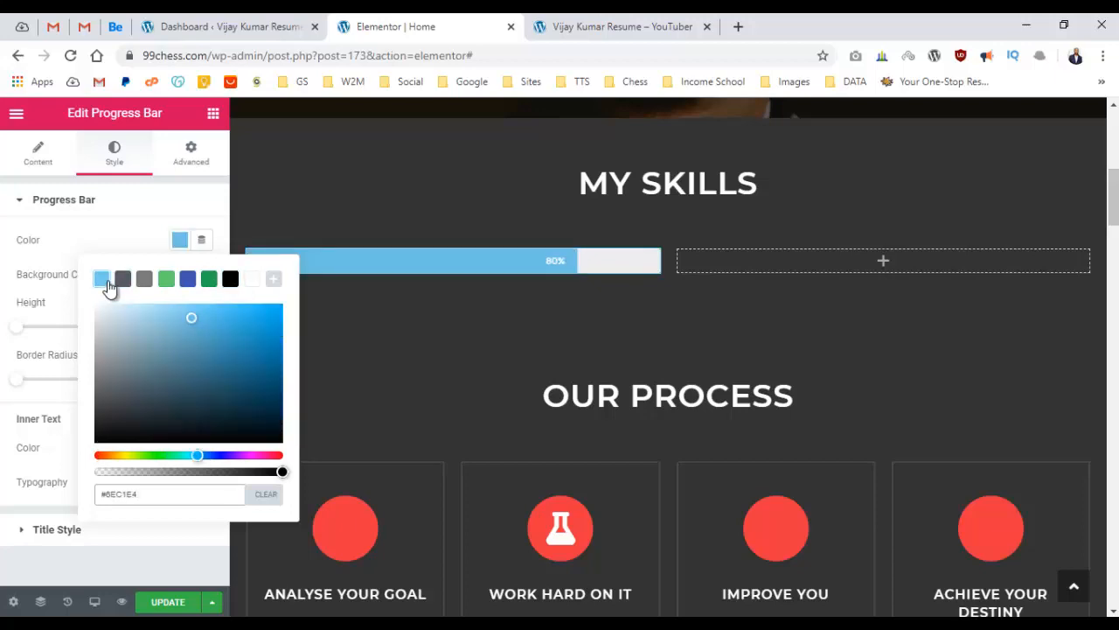
{"action": "scroll", "coordinate": [747, 330], "scroll_direction": "up", "scroll_amount": 5}
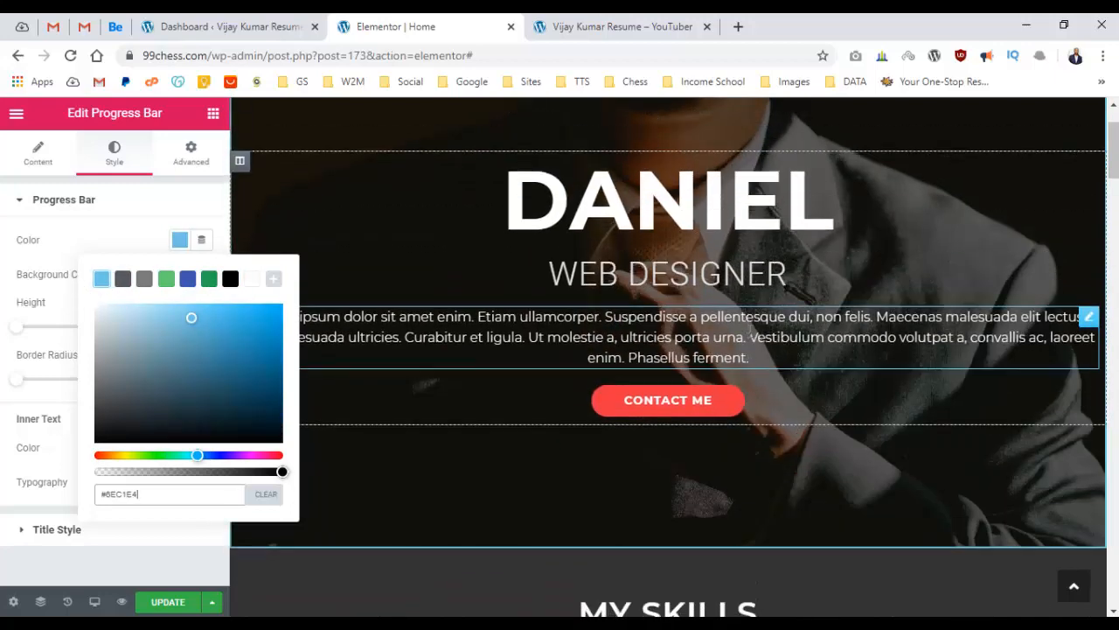
{"action": "scroll", "coordinate": [750, 330], "scroll_direction": "down", "scroll_amount": 3}
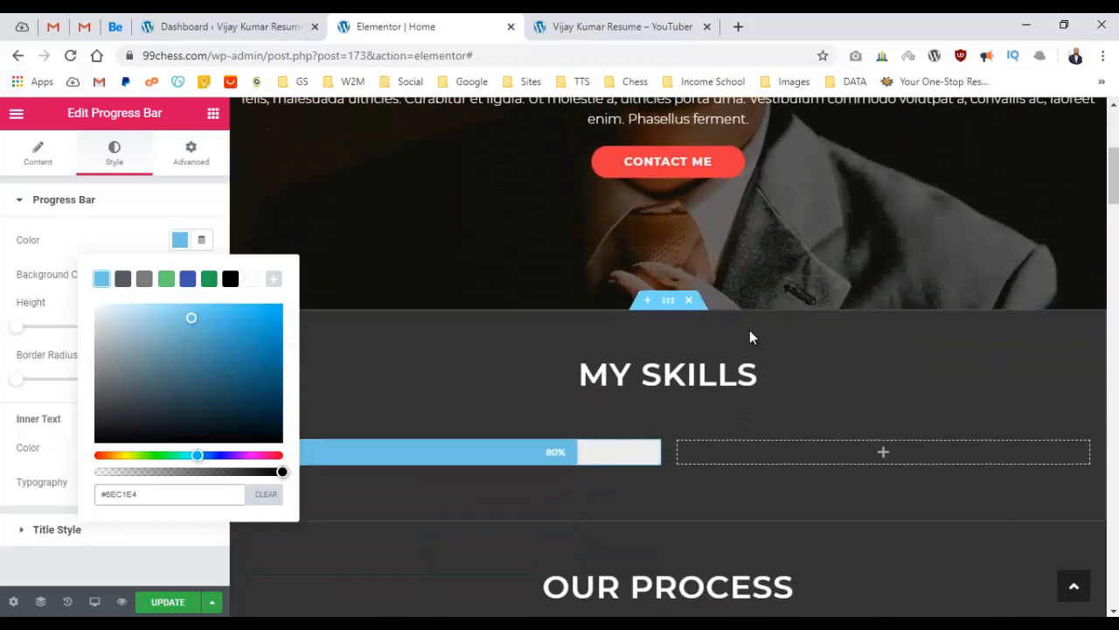
{"action": "left_click", "coordinate": [144, 280]}
{"action": "left_click", "coordinate": [166, 279]}
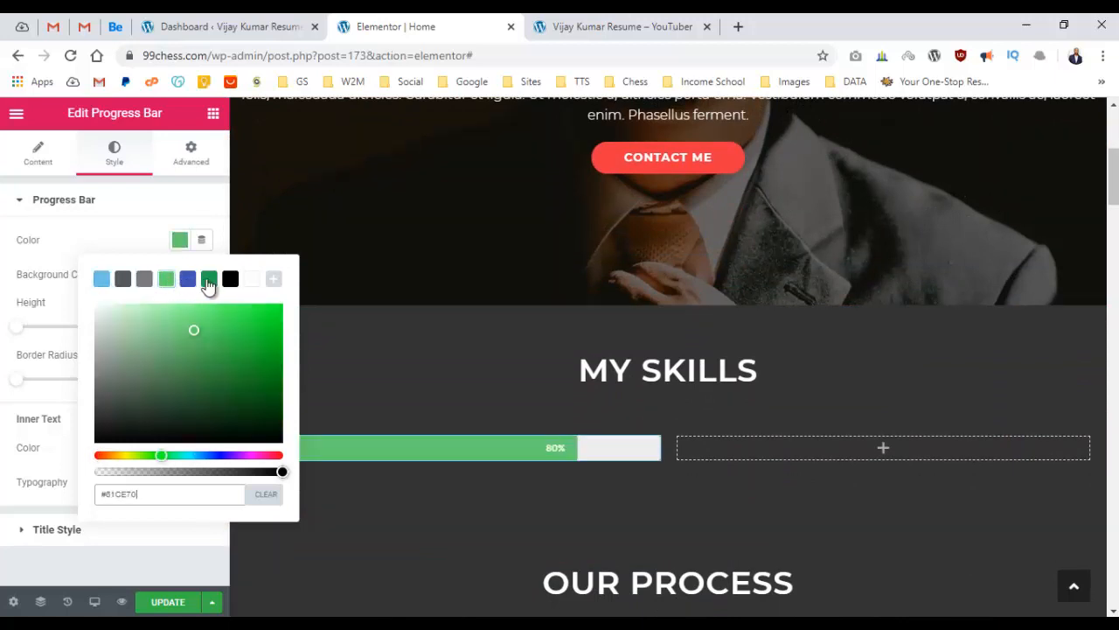
{"action": "left_click", "coordinate": [208, 281]}
{"action": "left_click", "coordinate": [3, 297]}
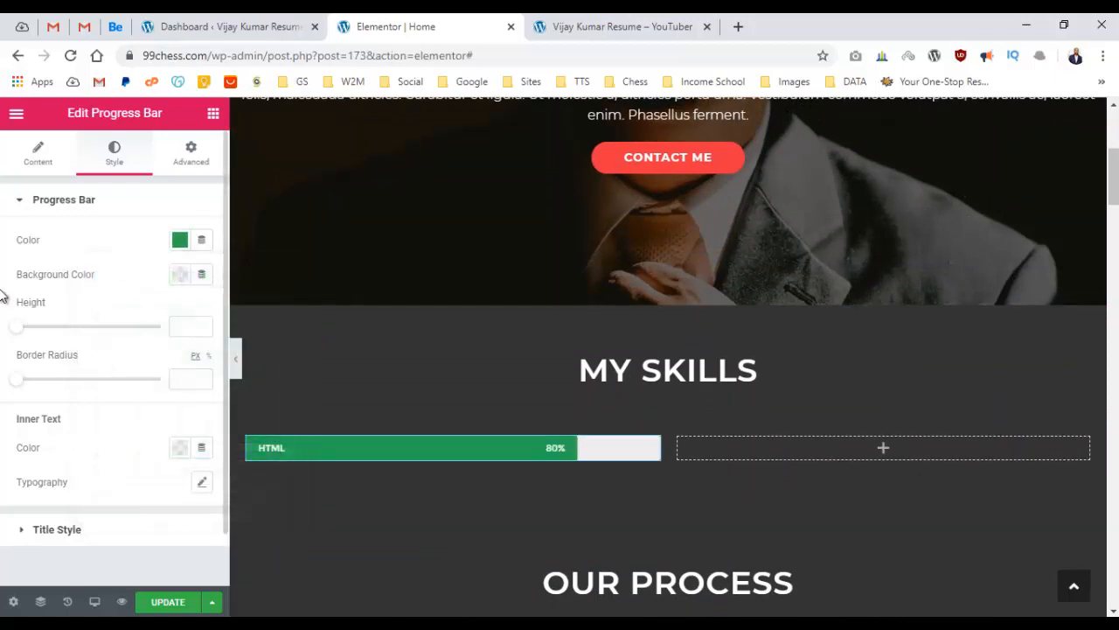
Try green, dark grey and white track backgrounds, then delete the background colour value.
{"action": "scroll", "coordinate": [633, 335], "scroll_direction": "down", "scroll_amount": 2}
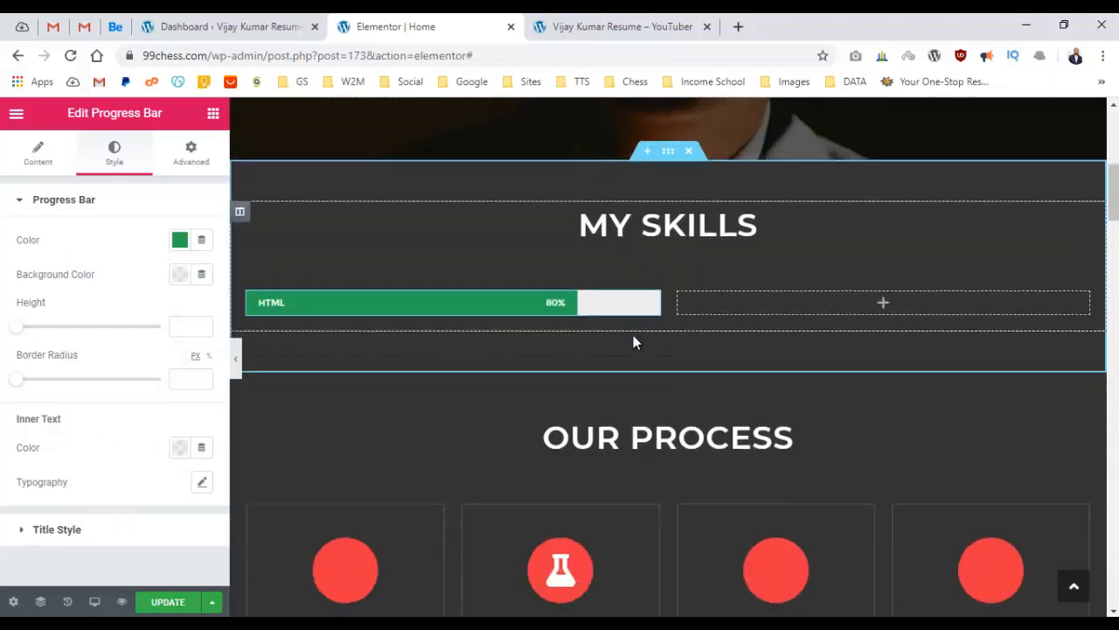
{"action": "scroll", "coordinate": [633, 334], "scroll_direction": "up", "scroll_amount": 2}
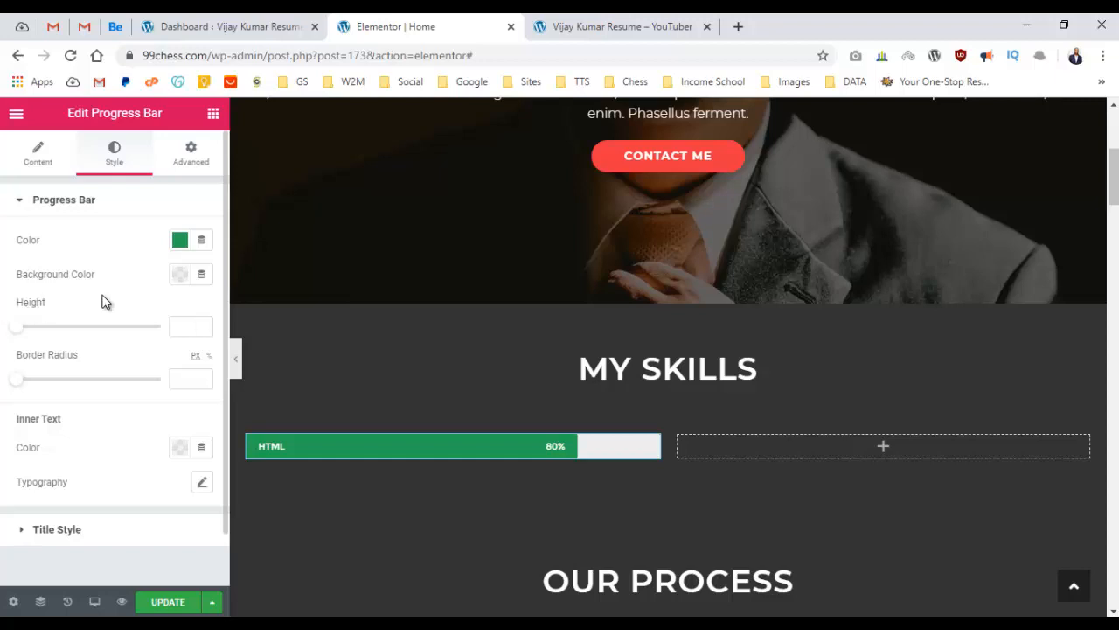
{"action": "left_click", "coordinate": [180, 275]}
{"action": "left_click", "coordinate": [208, 313]}
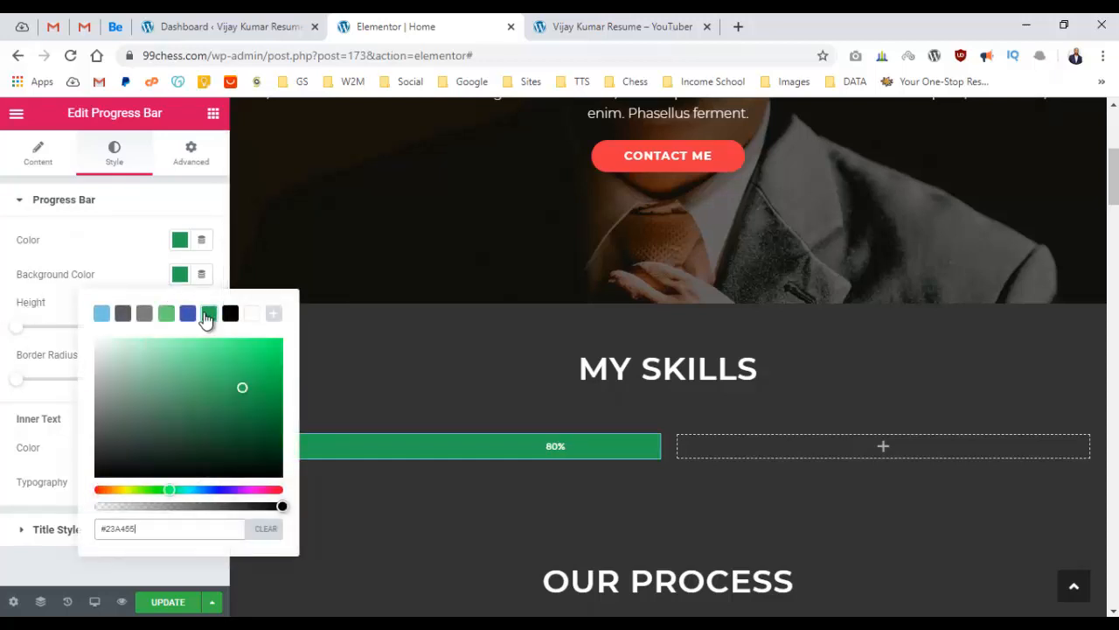
{"action": "left_click", "coordinate": [127, 315]}
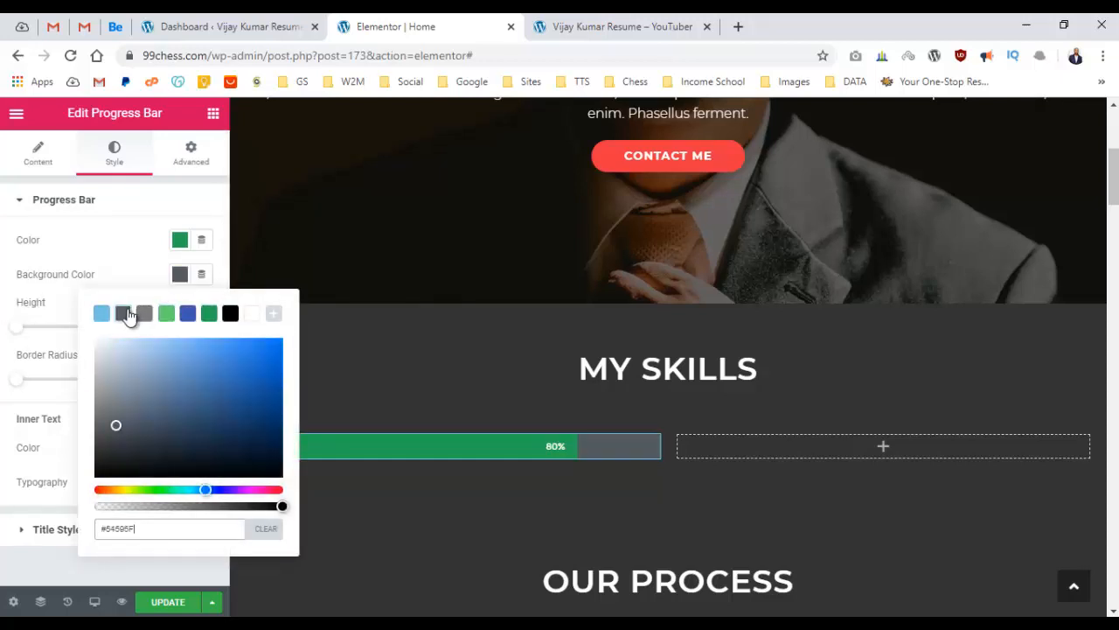
{"action": "left_click", "coordinate": [251, 313]}
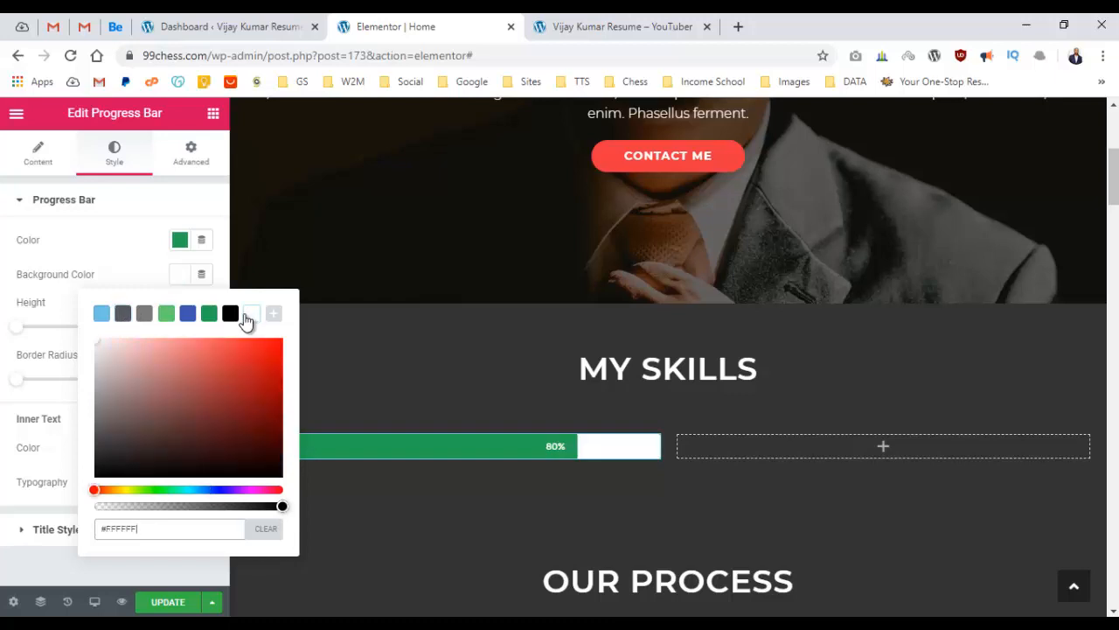
{"action": "triple_click", "coordinate": [161, 529]}
{"action": "key", "text": "BackSpace"}
{"action": "left_click", "coordinate": [0, 472]}
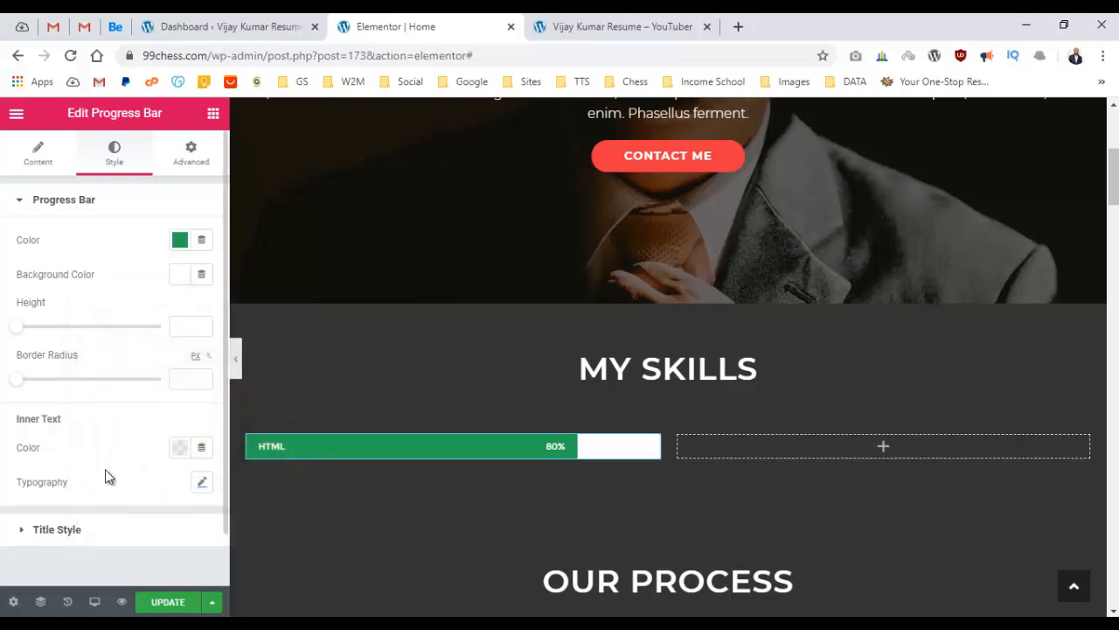
Set the bar's unfilled track background to the dark grey preset.
{"action": "left_click", "coordinate": [188, 274]}
{"action": "left_click", "coordinate": [264, 529]}
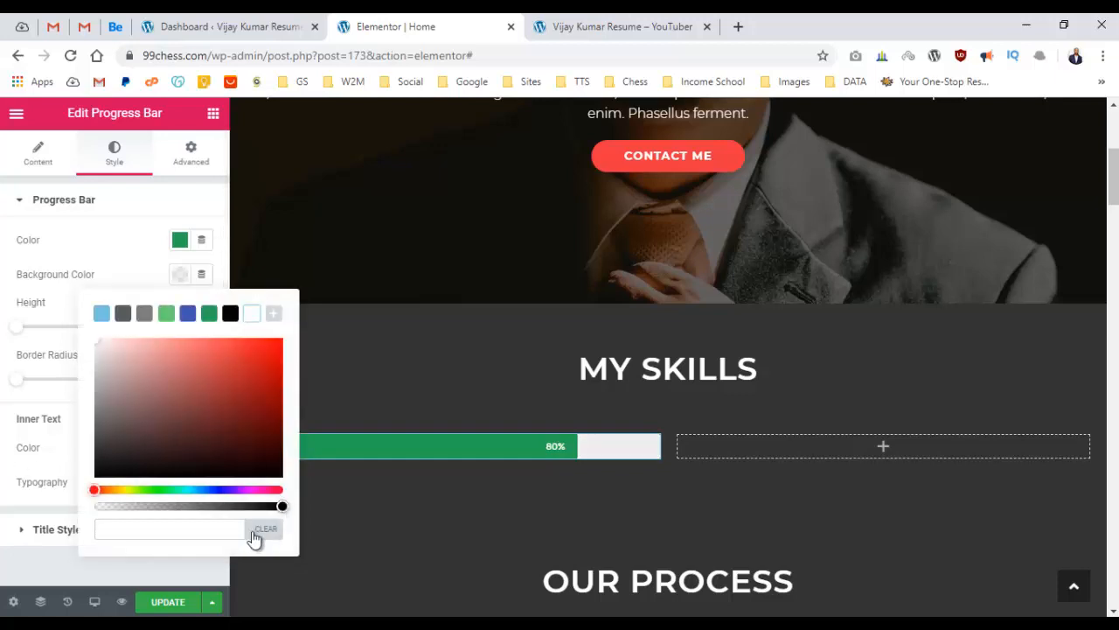
{"action": "left_click", "coordinate": [2, 350]}
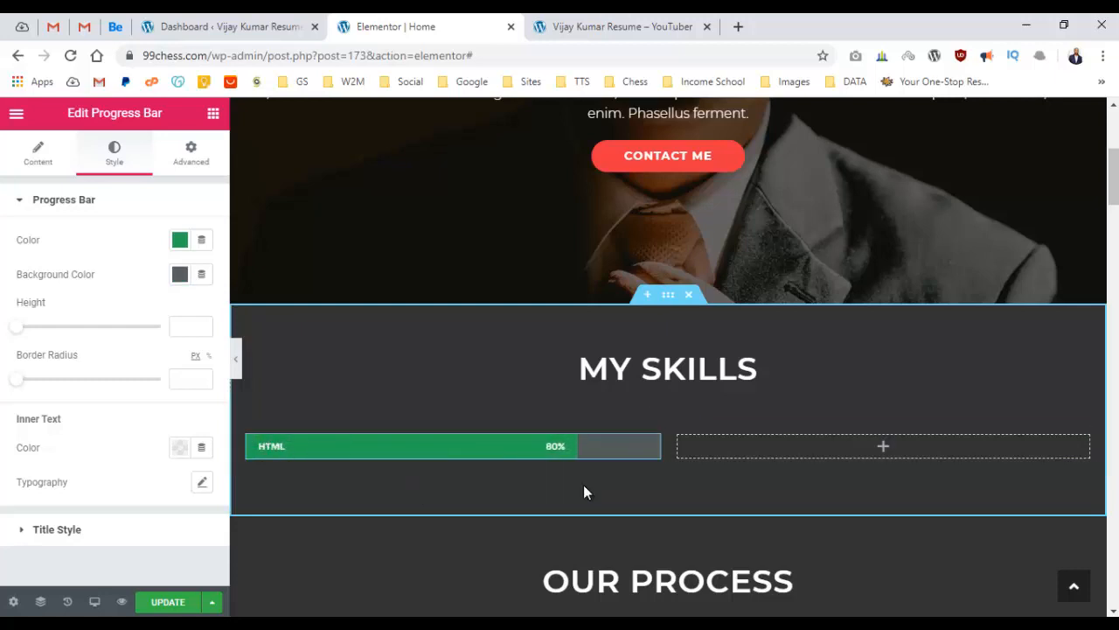
{"action": "left_click", "coordinate": [180, 277]}
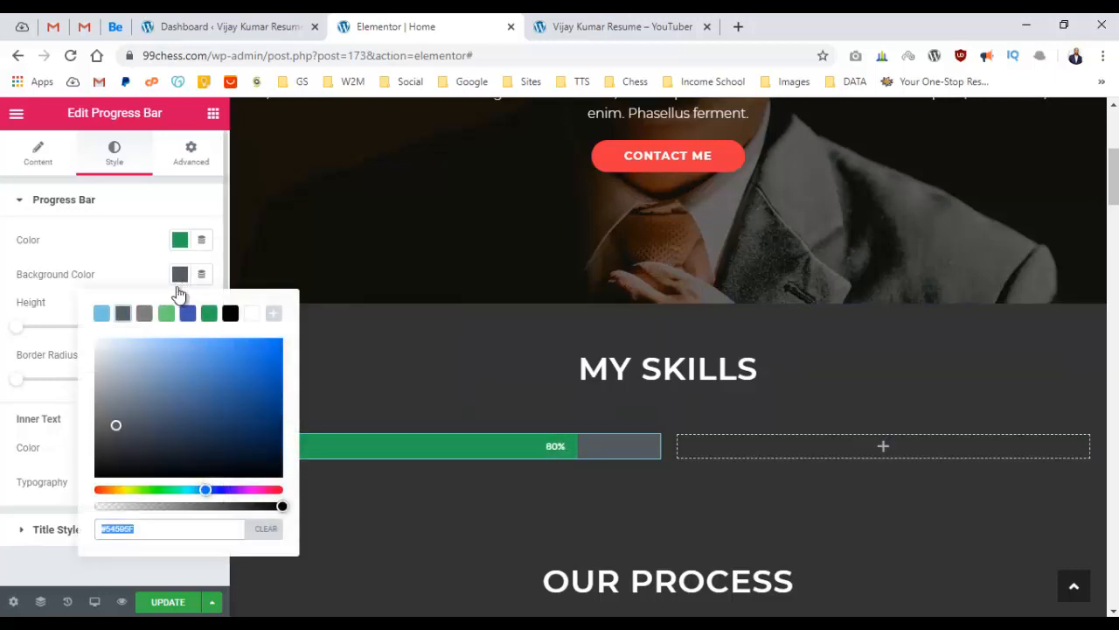
{"action": "left_click", "coordinate": [145, 315]}
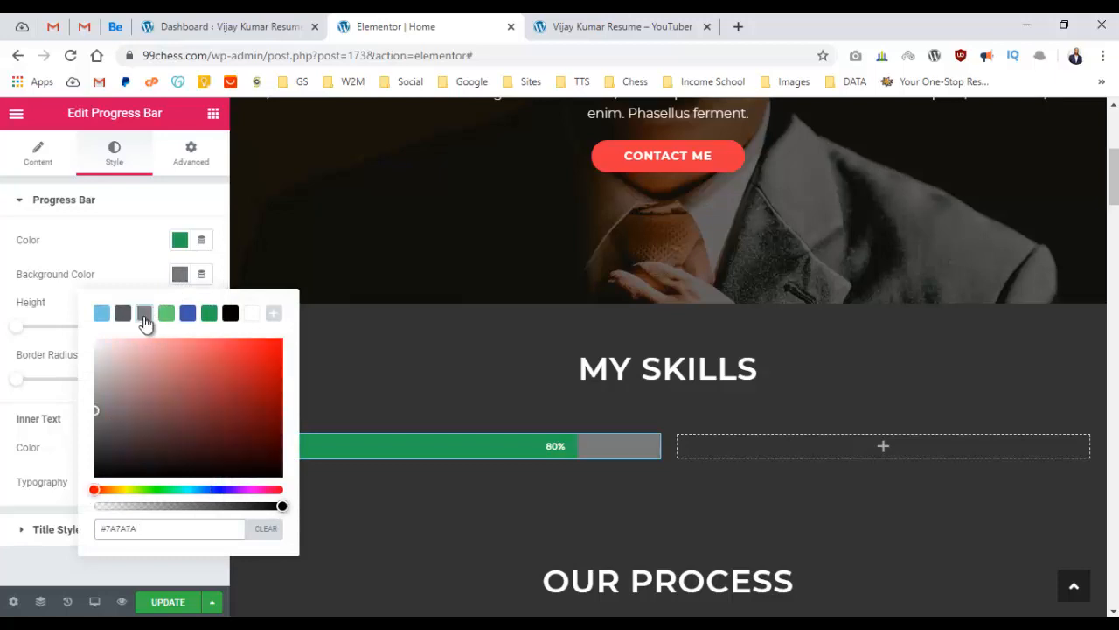
{"action": "left_click", "coordinate": [126, 315]}
{"action": "left_click", "coordinate": [5, 320]}
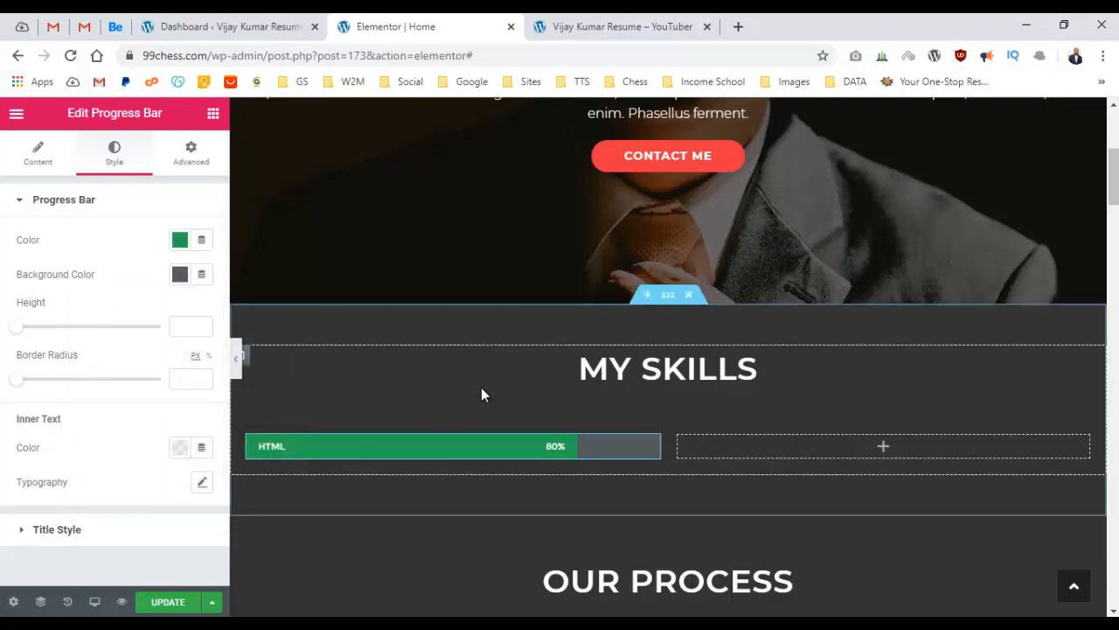
{"action": "scroll", "coordinate": [481, 388], "scroll_direction": "down", "scroll_amount": 2}
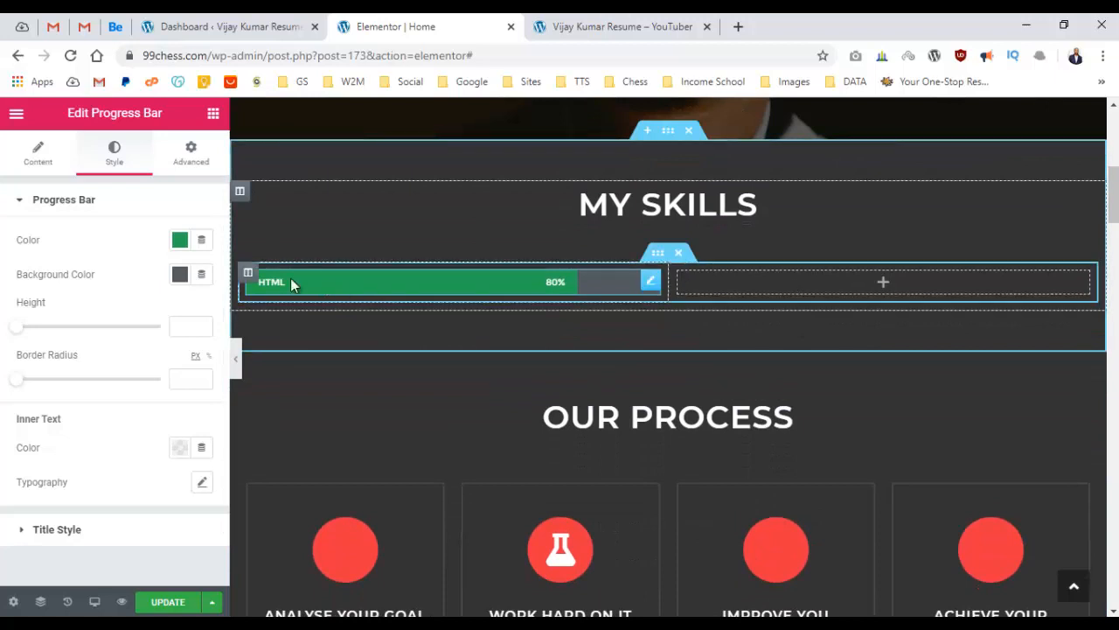
Duplicate the HTML 80% bar four times, making five bars in the left column.
{"action": "left_click", "coordinate": [37, 155]}
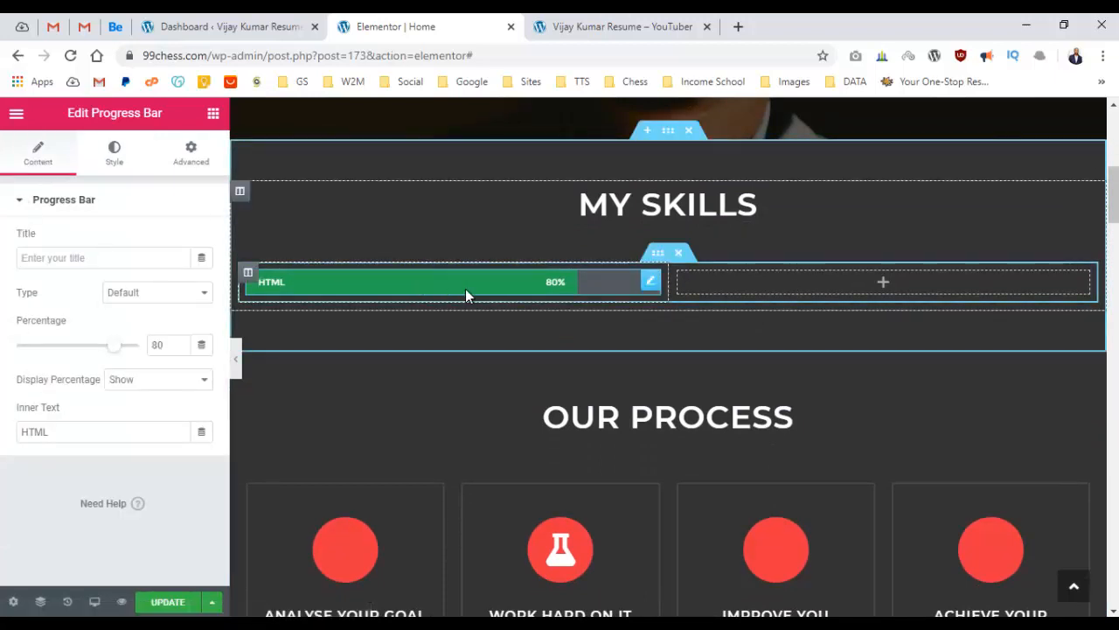
{"action": "right_click", "coordinate": [486, 295]}
{"action": "left_click", "coordinate": [520, 327]}
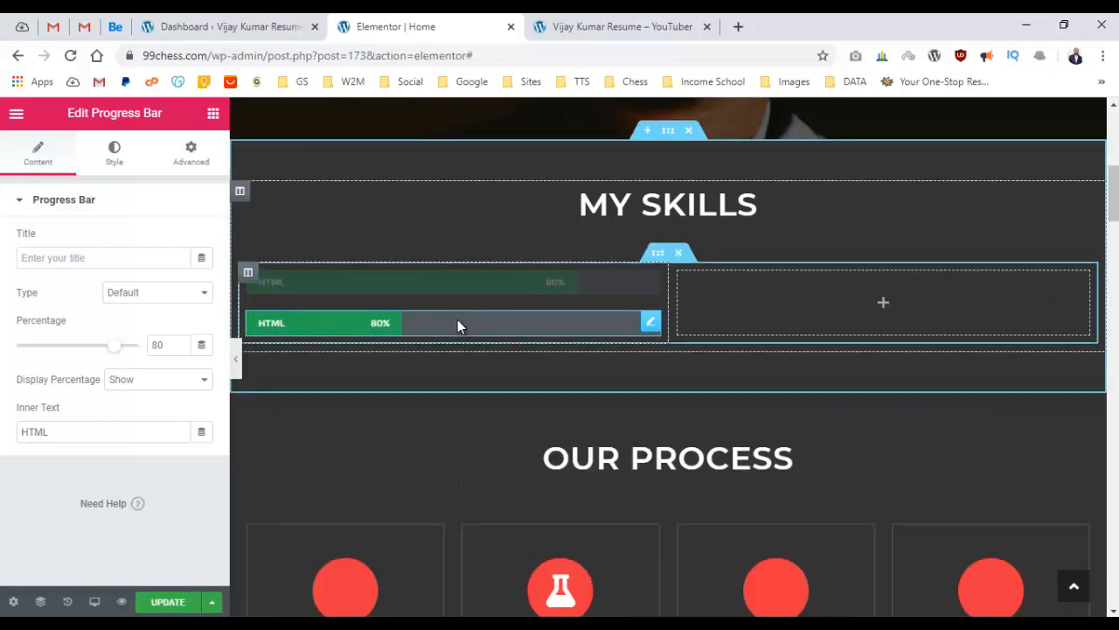
{"action": "right_click", "coordinate": [460, 328]}
{"action": "left_click", "coordinate": [490, 357]}
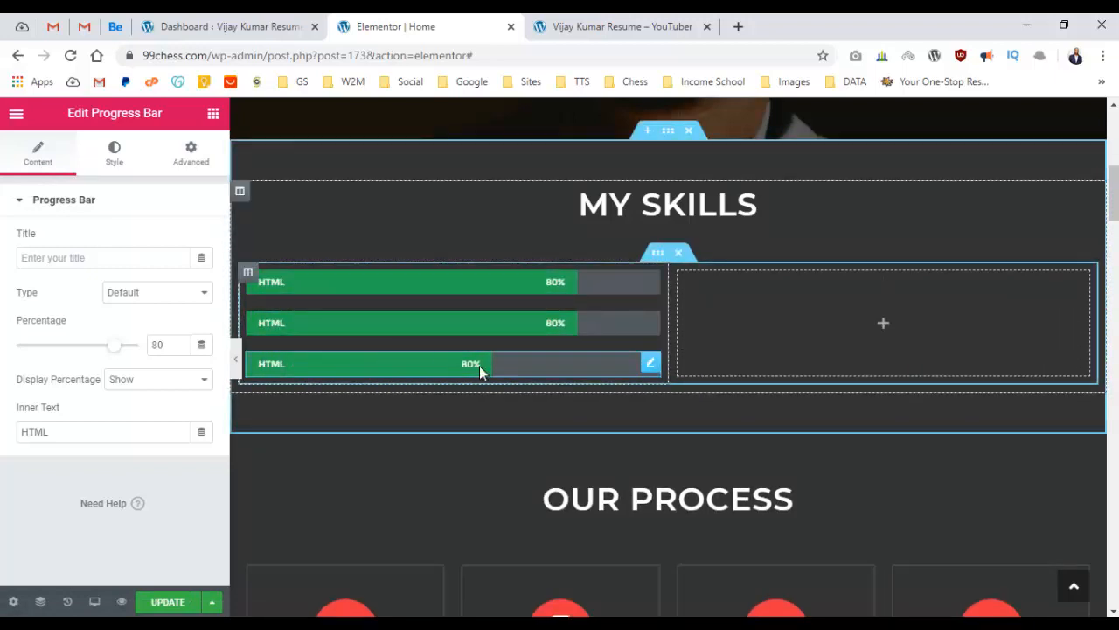
{"action": "right_click", "coordinate": [479, 365]}
{"action": "left_click", "coordinate": [510, 405]}
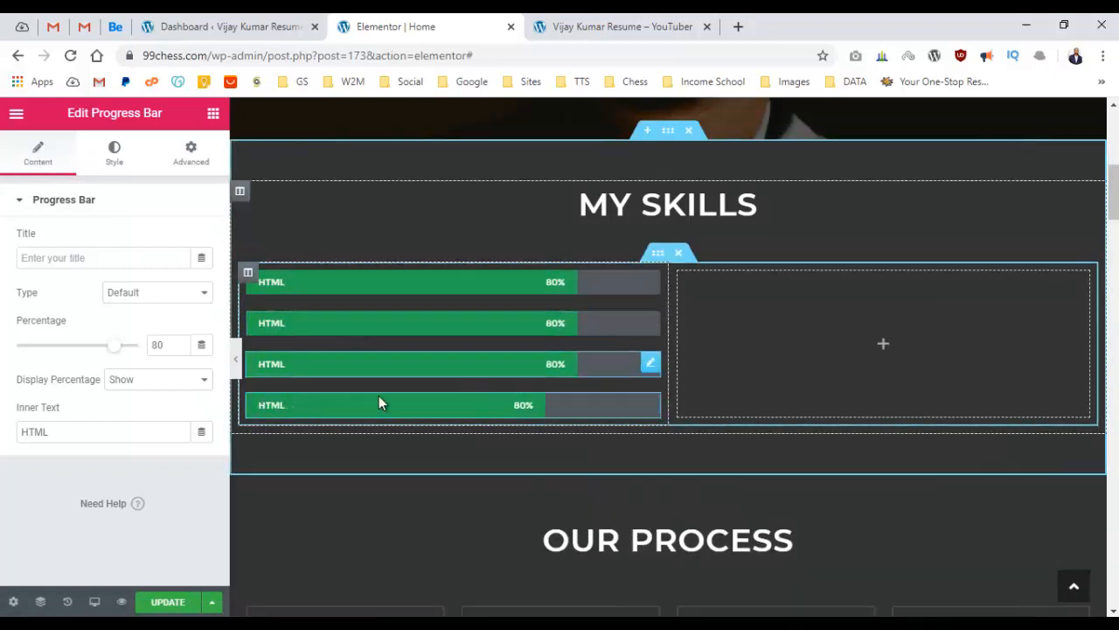
{"action": "right_click", "coordinate": [381, 404]}
{"action": "left_click", "coordinate": [437, 406]}
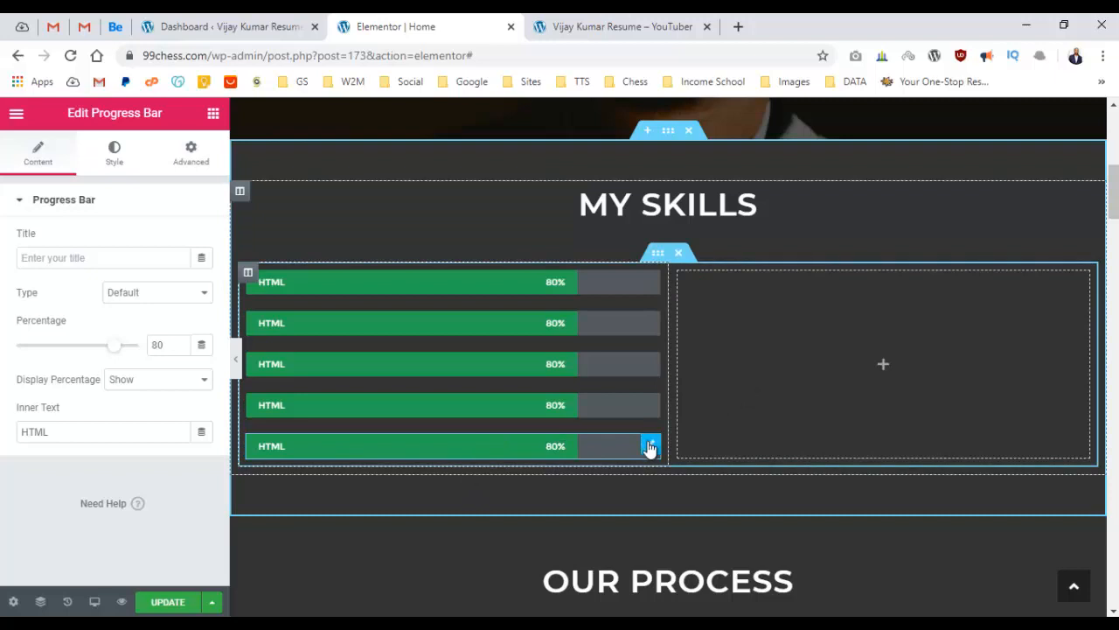
Move two bars into the right column and duplicate one there to make three.
{"action": "left_click_drag", "start_coordinate": [654, 459], "coordinate": [862, 307]}
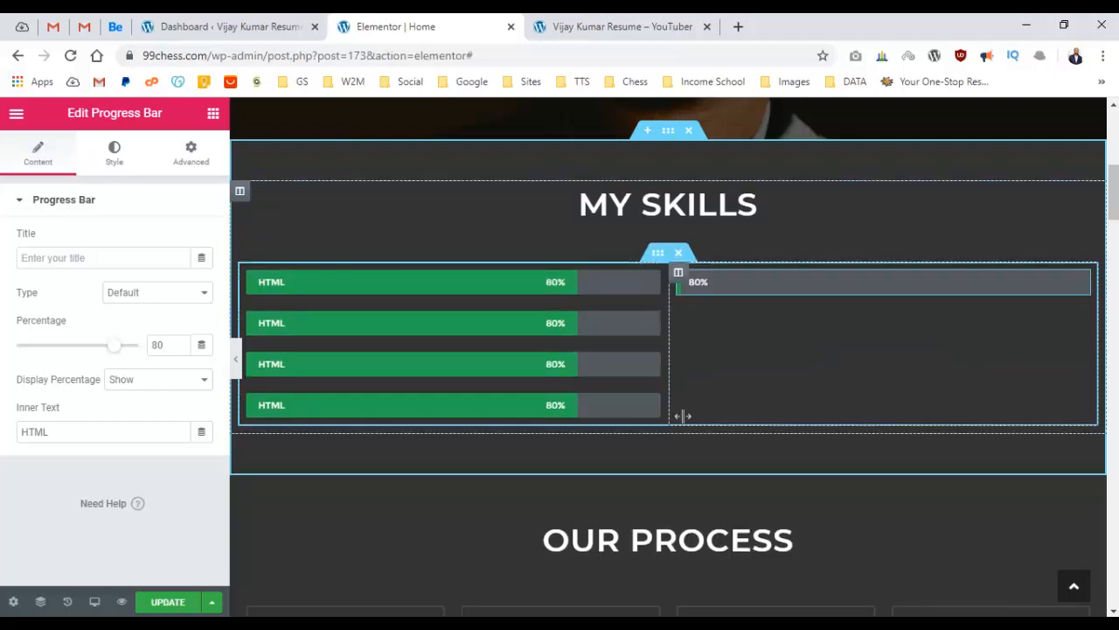
{"action": "left_click_drag", "start_coordinate": [654, 411], "coordinate": [953, 293]}
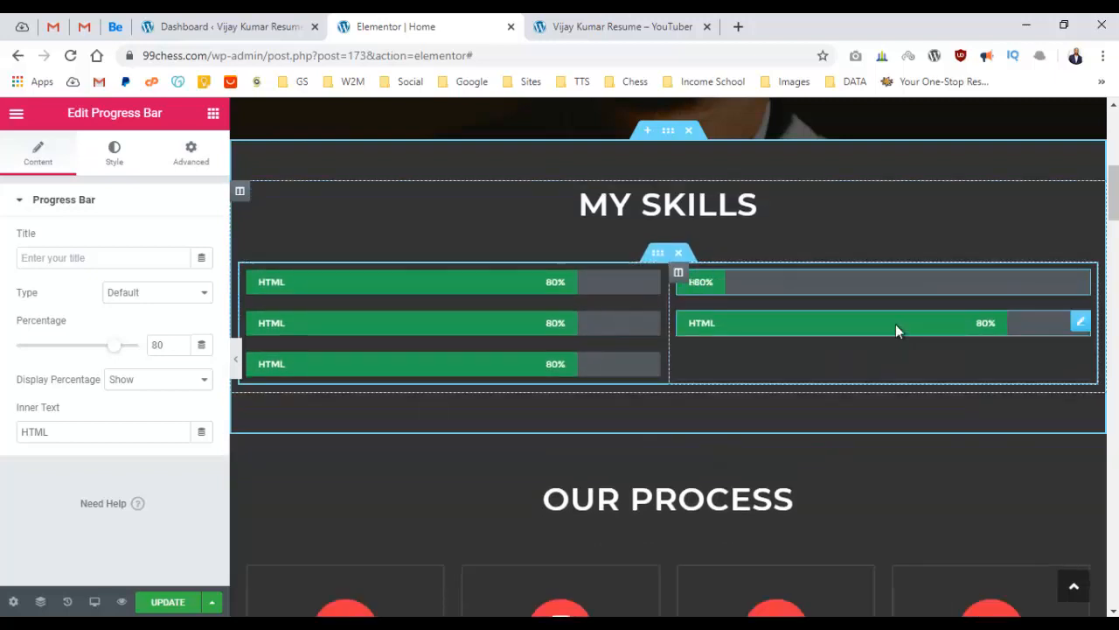
{"action": "right_click", "coordinate": [543, 363]}
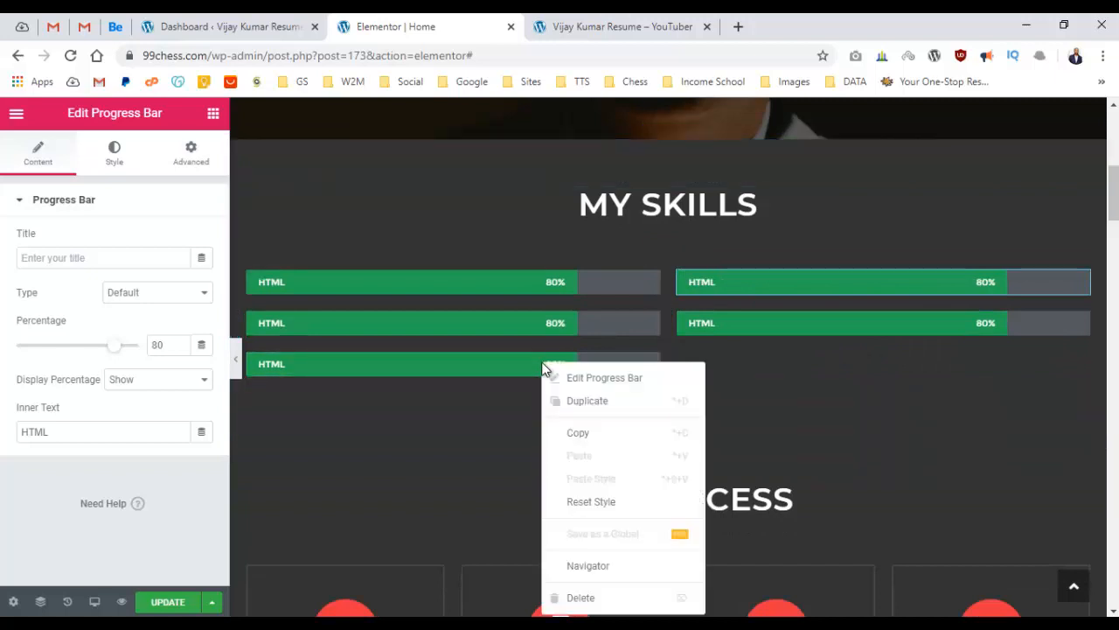
{"action": "right_click", "coordinate": [828, 331]}
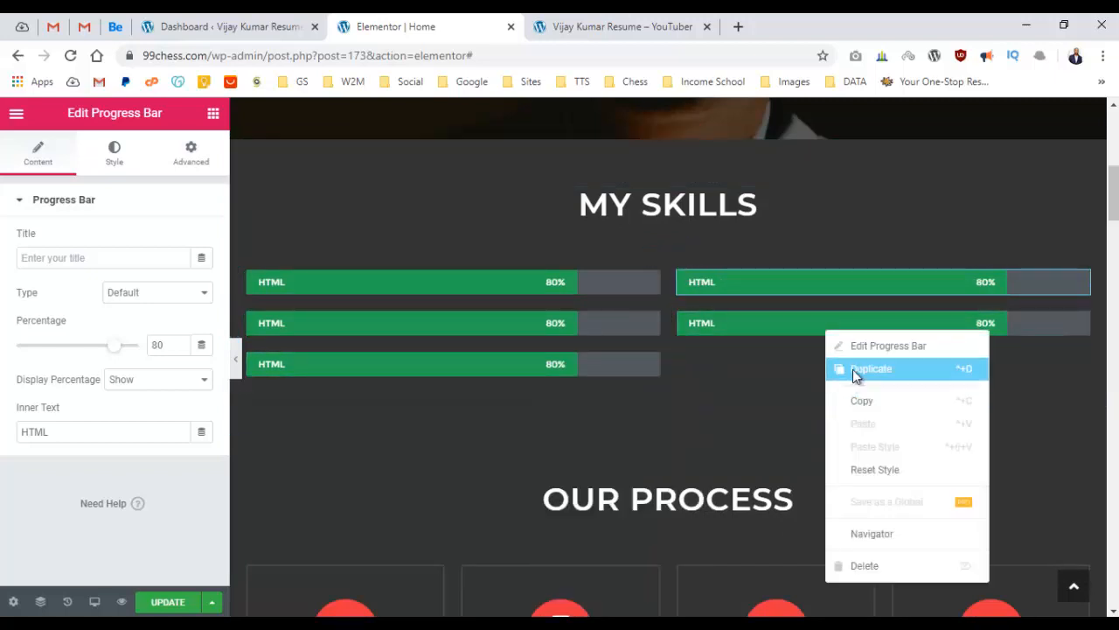
{"action": "left_click", "coordinate": [852, 369]}
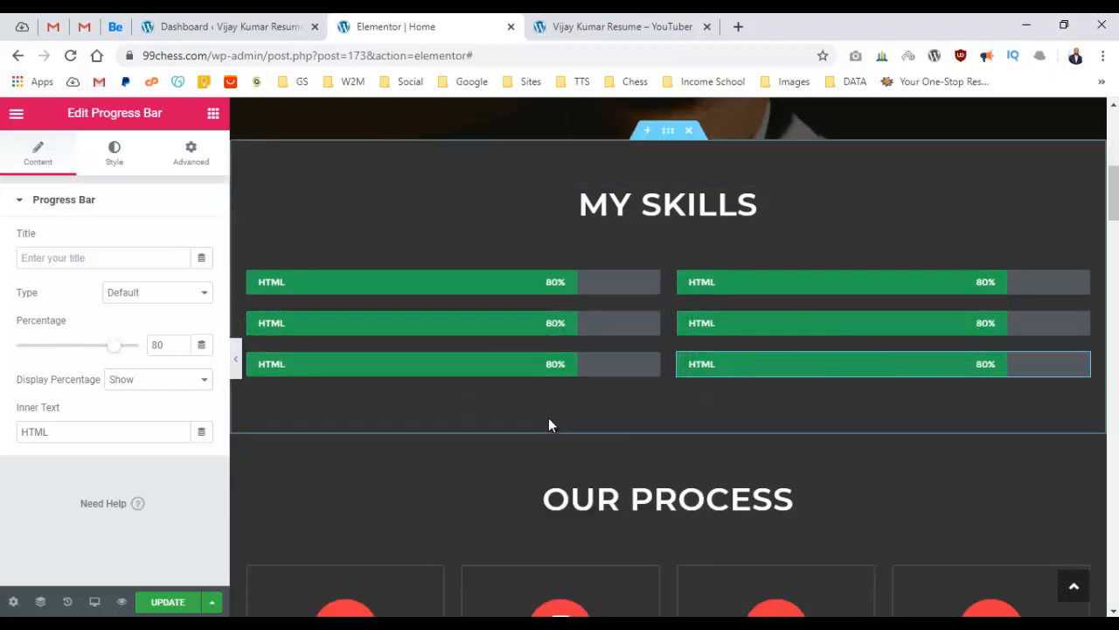
Relabel the bars CSS and JS on the left, WordPress and Photoshop on the right.
{"action": "scroll", "coordinate": [550, 424], "scroll_direction": "up", "scroll_amount": 4}
{"action": "scroll", "coordinate": [551, 429], "scroll_direction": "down", "scroll_amount": 3}
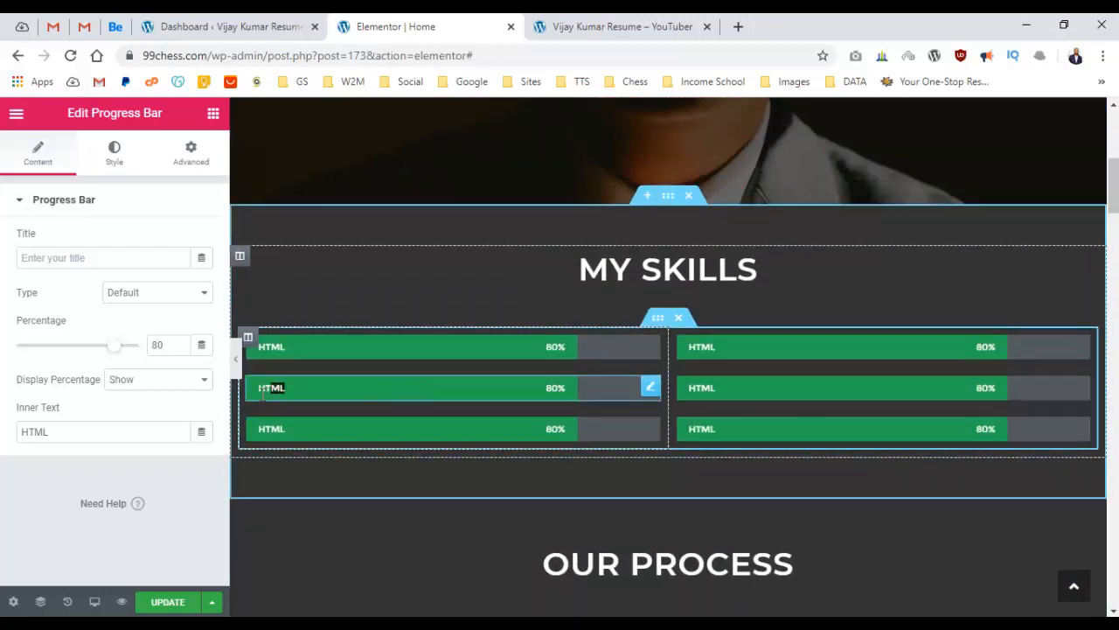
{"action": "type", "text": "CSS"}
{"action": "left_click", "coordinate": [306, 428]}
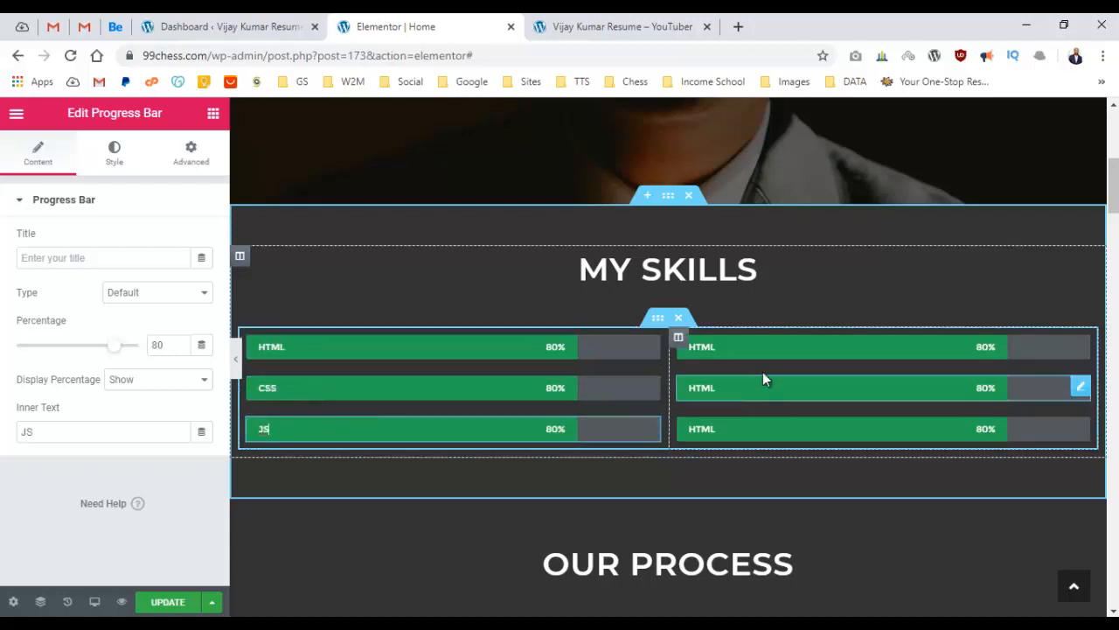
{"action": "left_click", "coordinate": [749, 348]}
{"action": "double_click", "coordinate": [748, 348]}
{"action": "type", "text": "WordPress"}
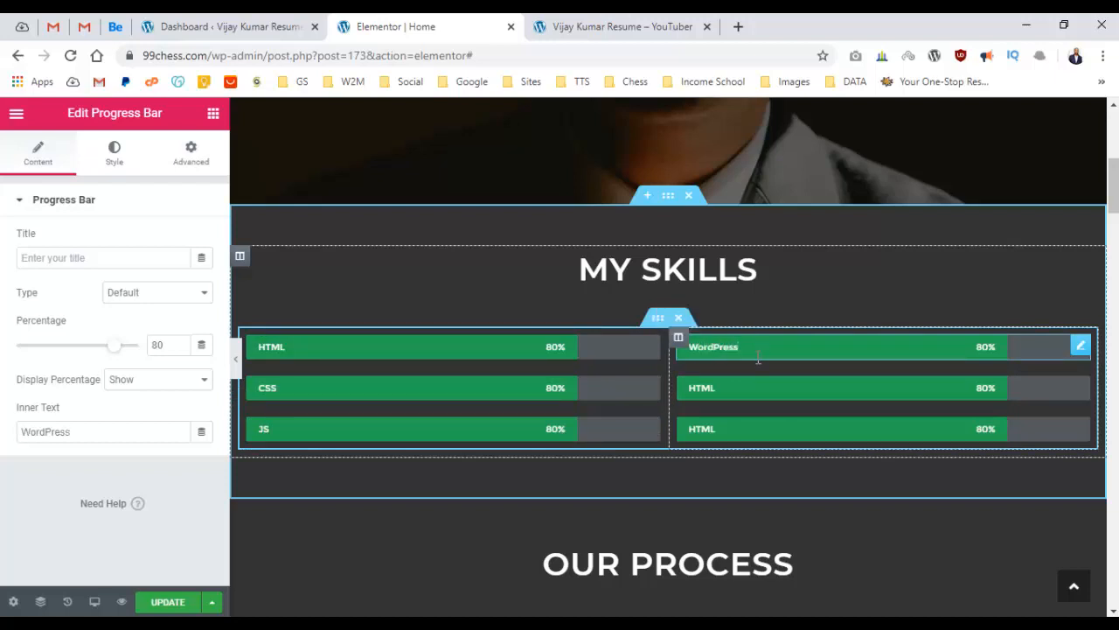
{"action": "left_click", "coordinate": [740, 388]}
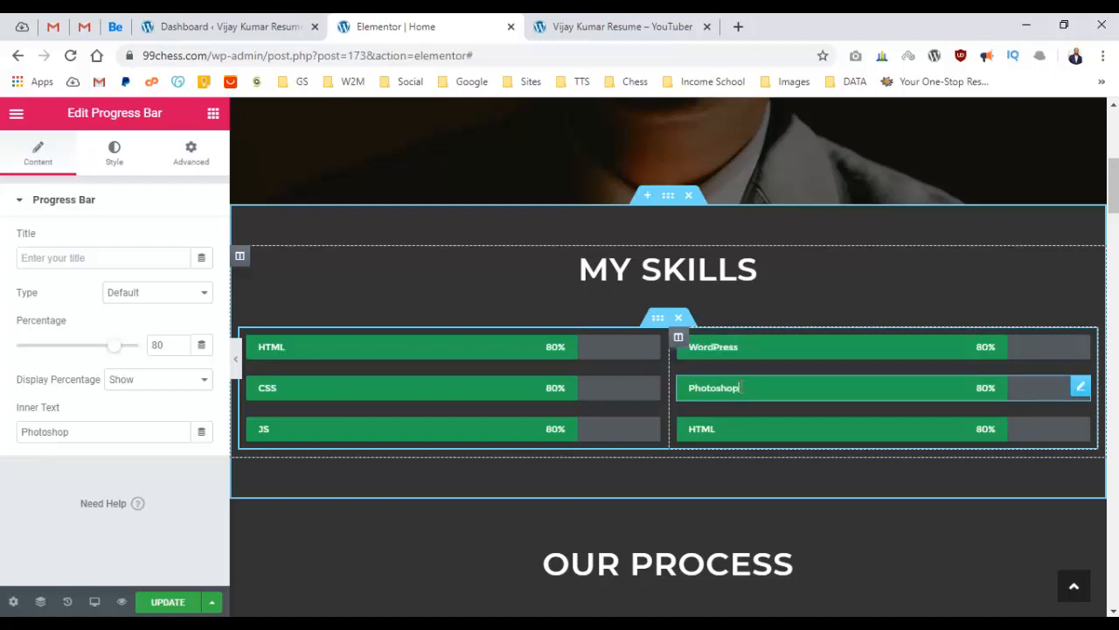
{"action": "double_click", "coordinate": [702, 429]}
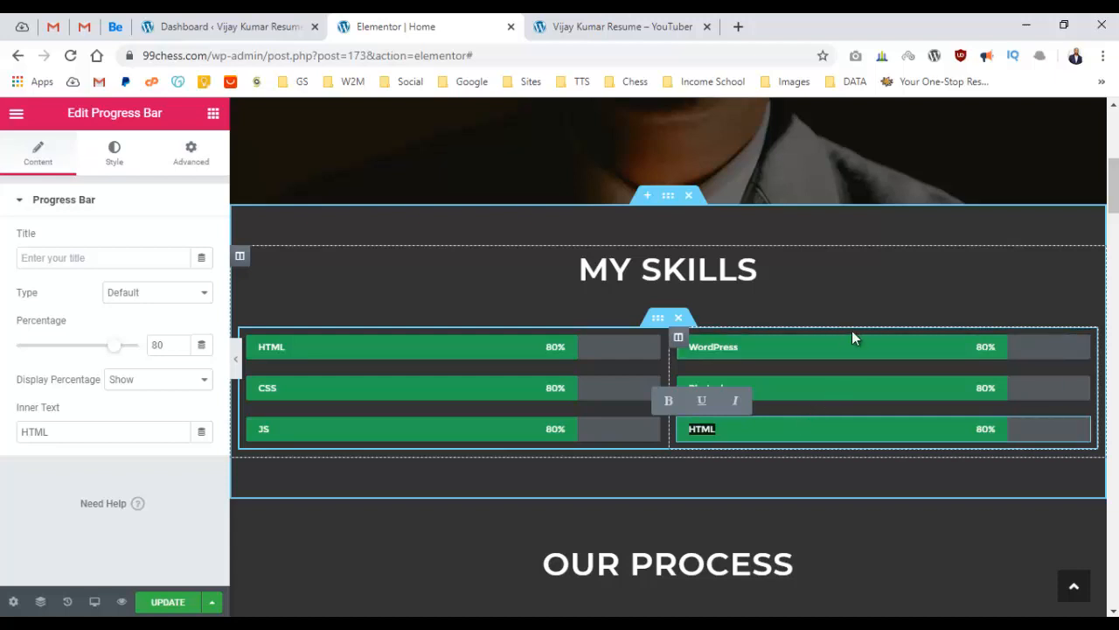
Change the third right-column skill bar's label from HTML to AI.
{"action": "type", "text": "AI"}
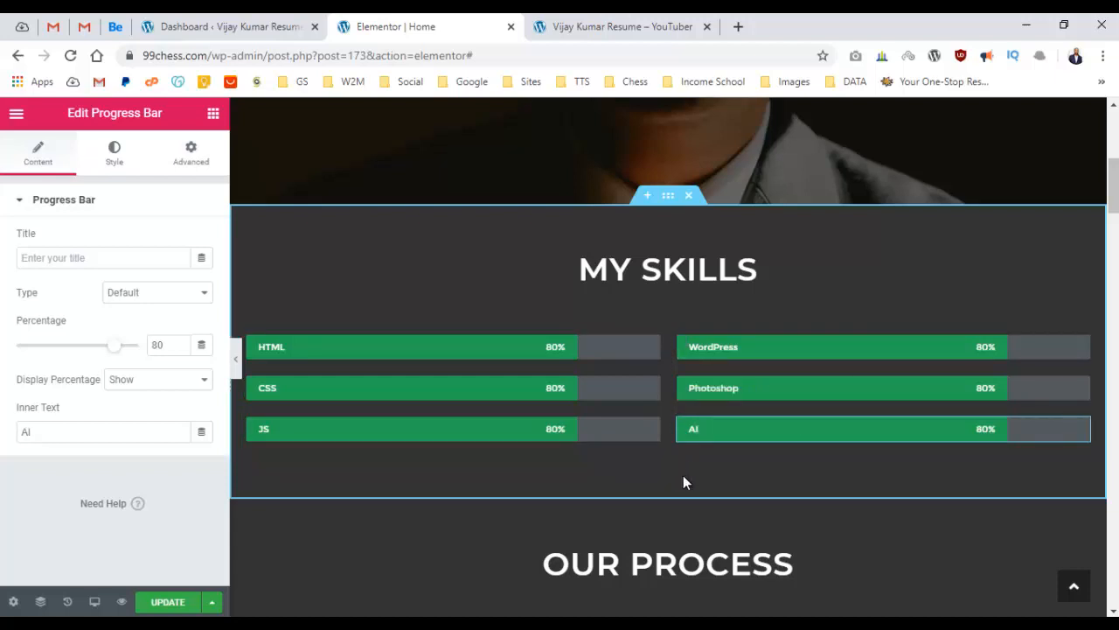
Set the left-column skill bars to CSS 93% and JS 68%.
{"action": "left_click", "coordinate": [392, 387]}
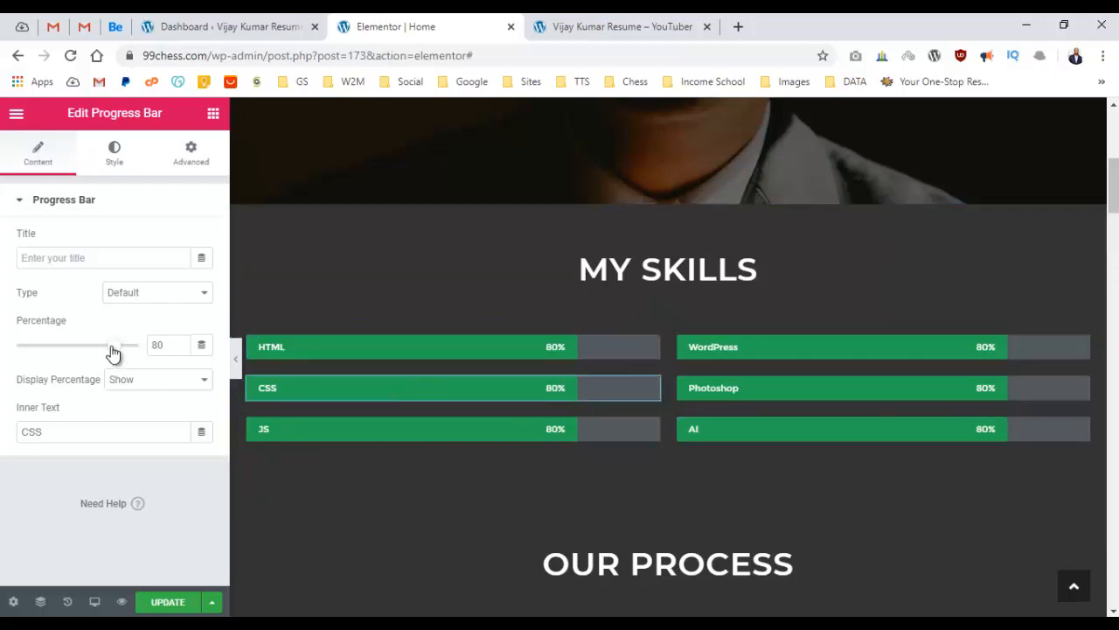
{"action": "left_click_drag", "start_coordinate": [109, 352], "coordinate": [130, 352]}
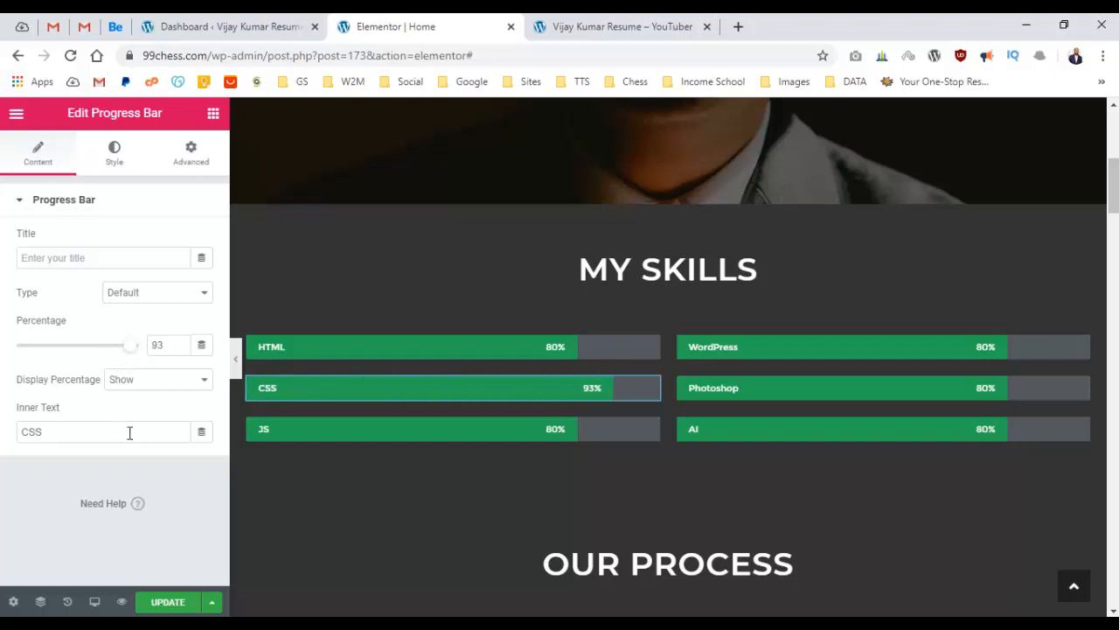
{"action": "left_click", "coordinate": [447, 430]}
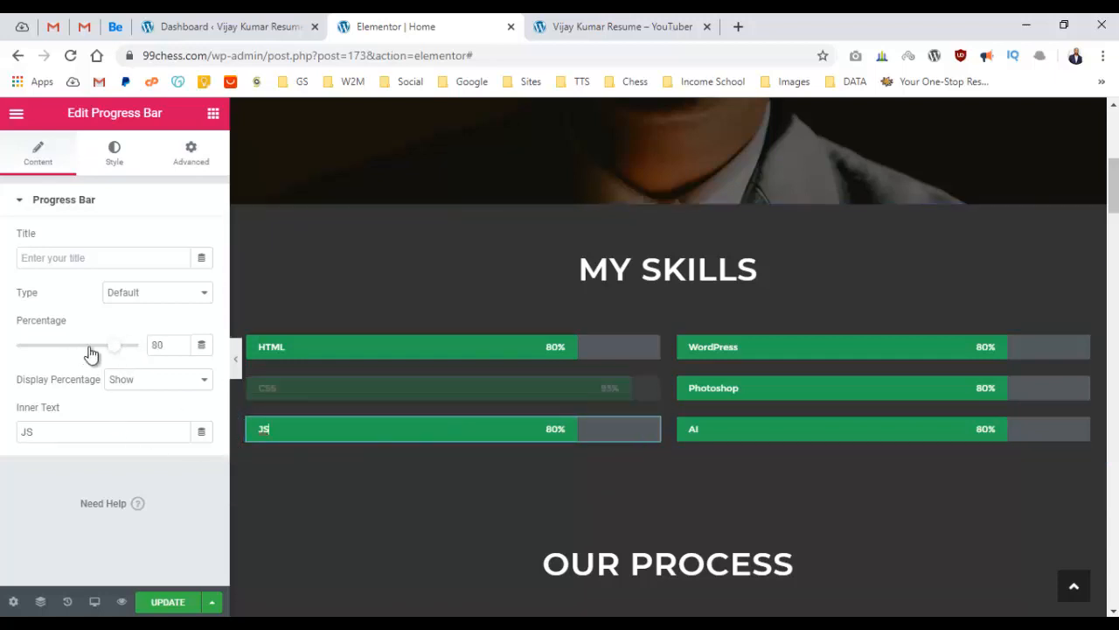
{"action": "mouse_move", "coordinate": [91, 352]}
{"action": "left_mouse_down"}
{"action": "mouse_move", "coordinate": [69, 353]}
{"action": "mouse_move", "coordinate": [103, 357]}
{"action": "left_mouse_up"}
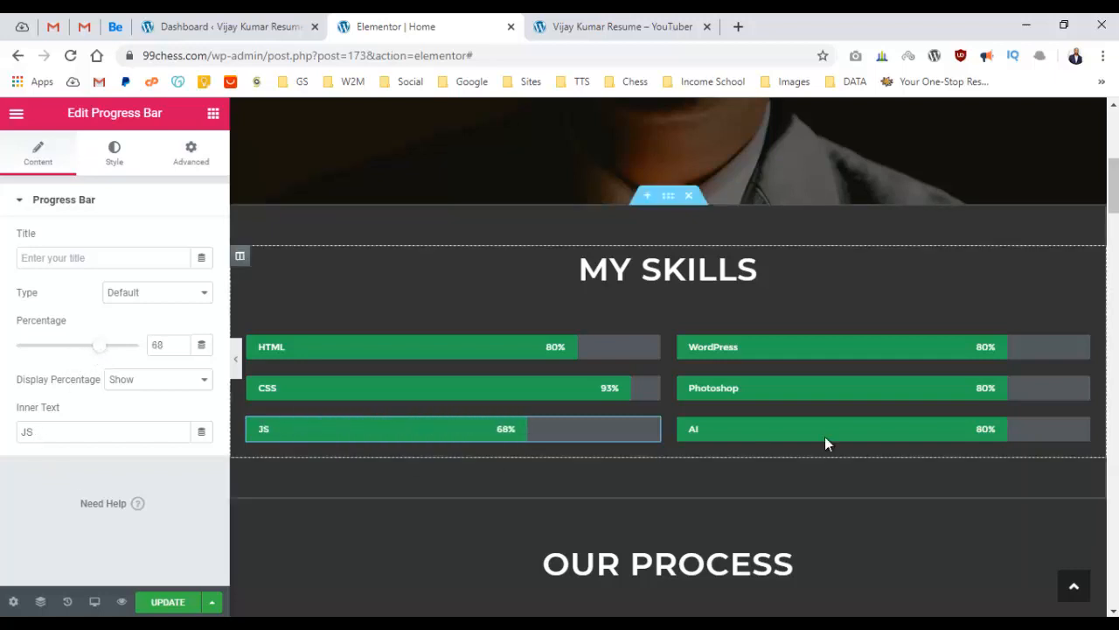
Set the right-column skill bars to WordPress 95%, Photoshop 59% and AI 84%.
{"action": "left_click", "coordinate": [929, 349]}
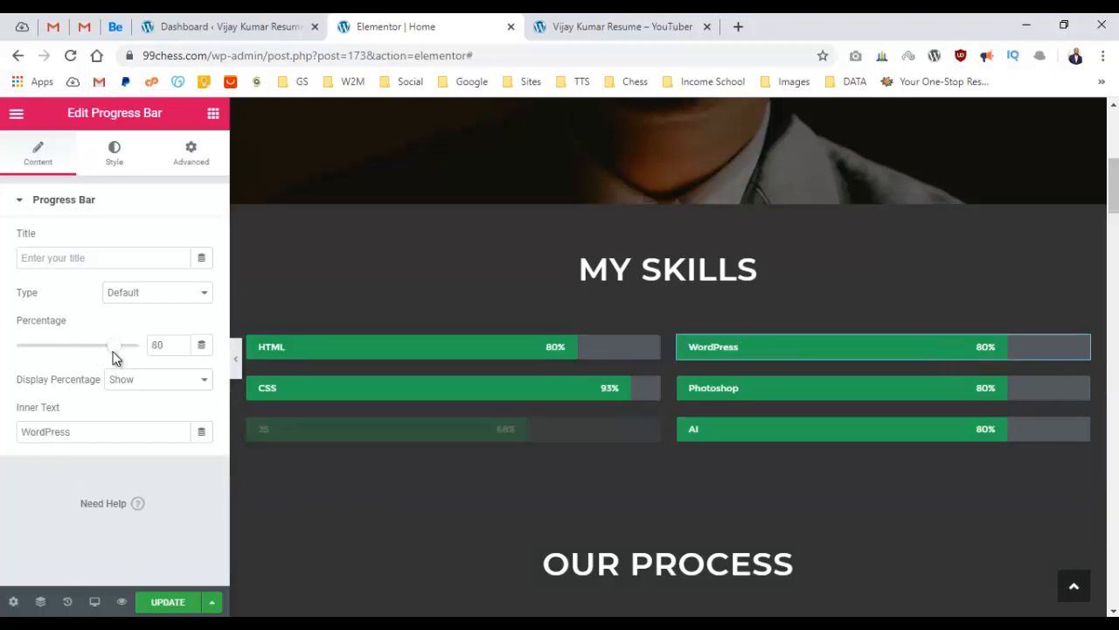
{"action": "left_click_drag", "start_coordinate": [114, 357], "coordinate": [140, 354]}
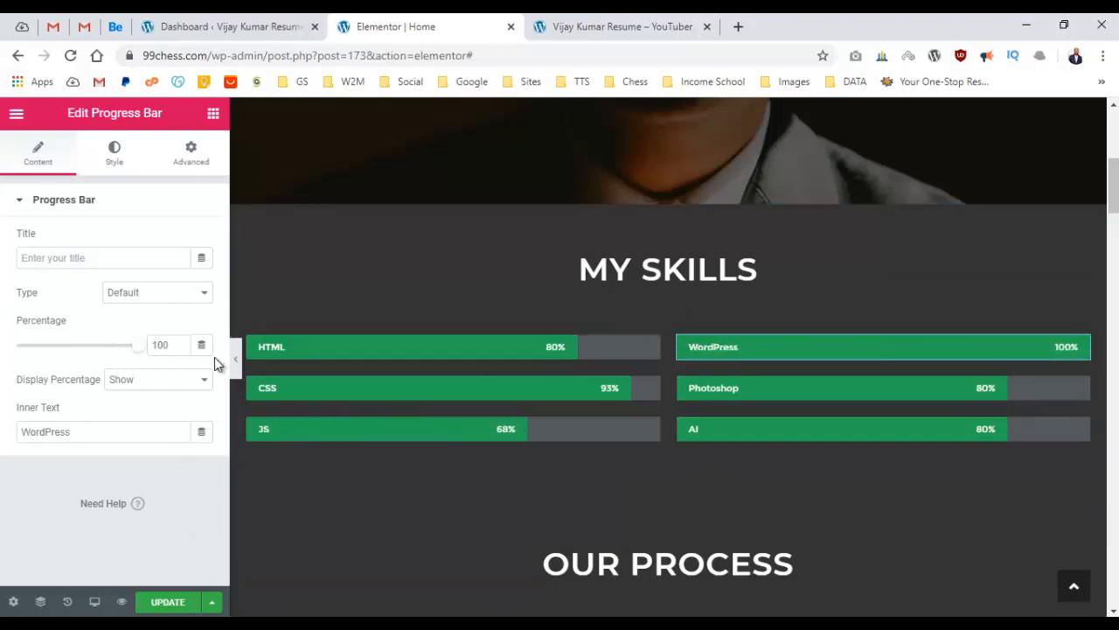
{"action": "left_click_drag", "start_coordinate": [137, 354], "coordinate": [134, 348]}
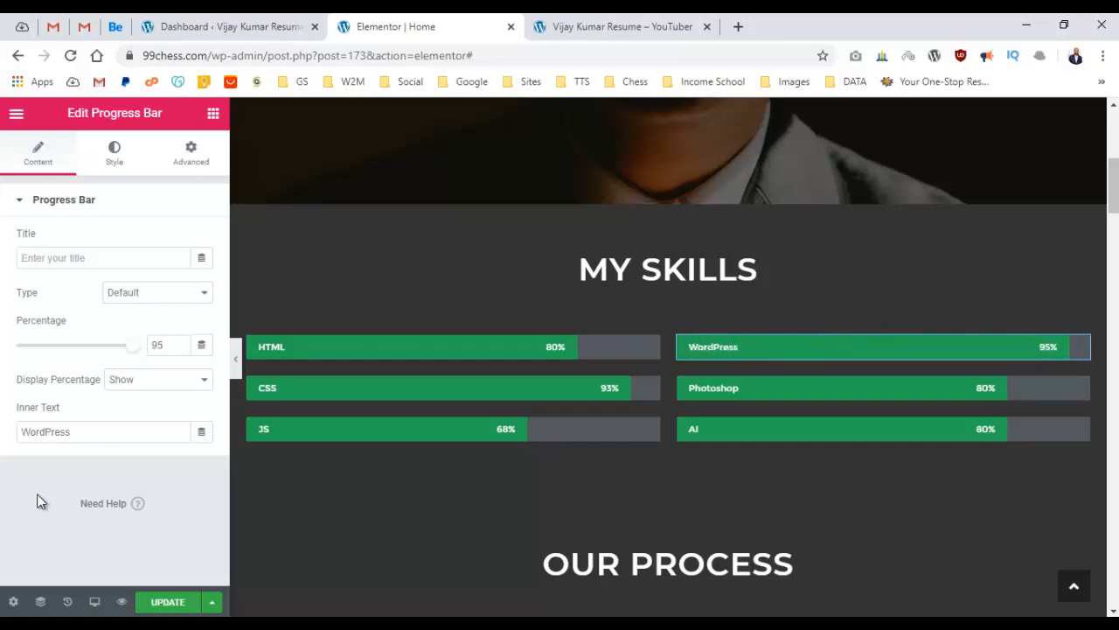
{"action": "left_click", "coordinate": [792, 388]}
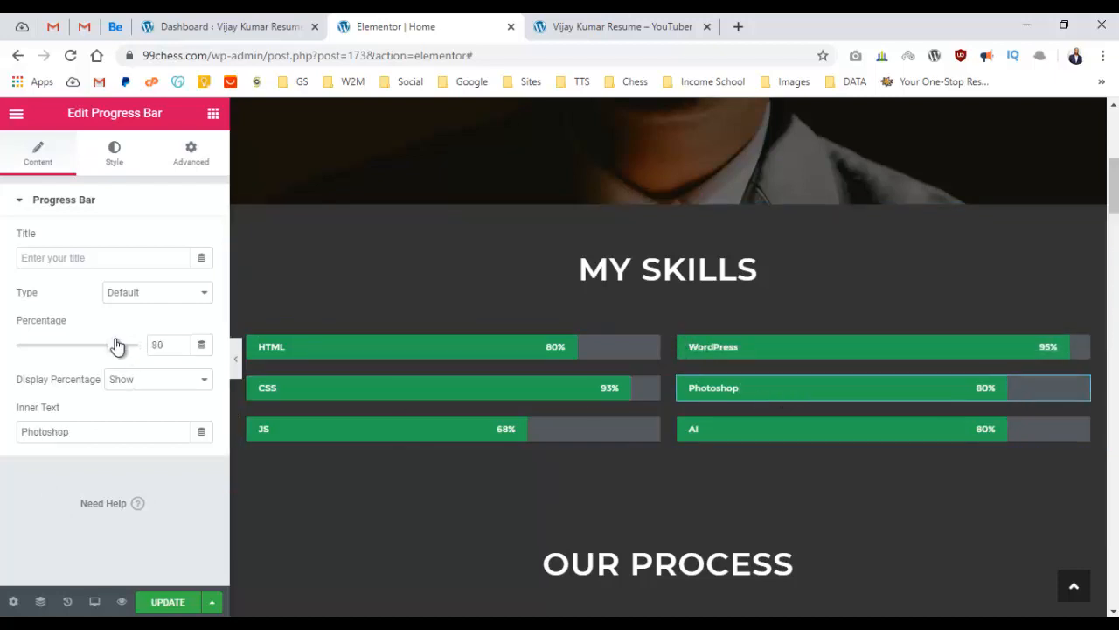
{"action": "left_click_drag", "start_coordinate": [117, 346], "coordinate": [88, 350]}
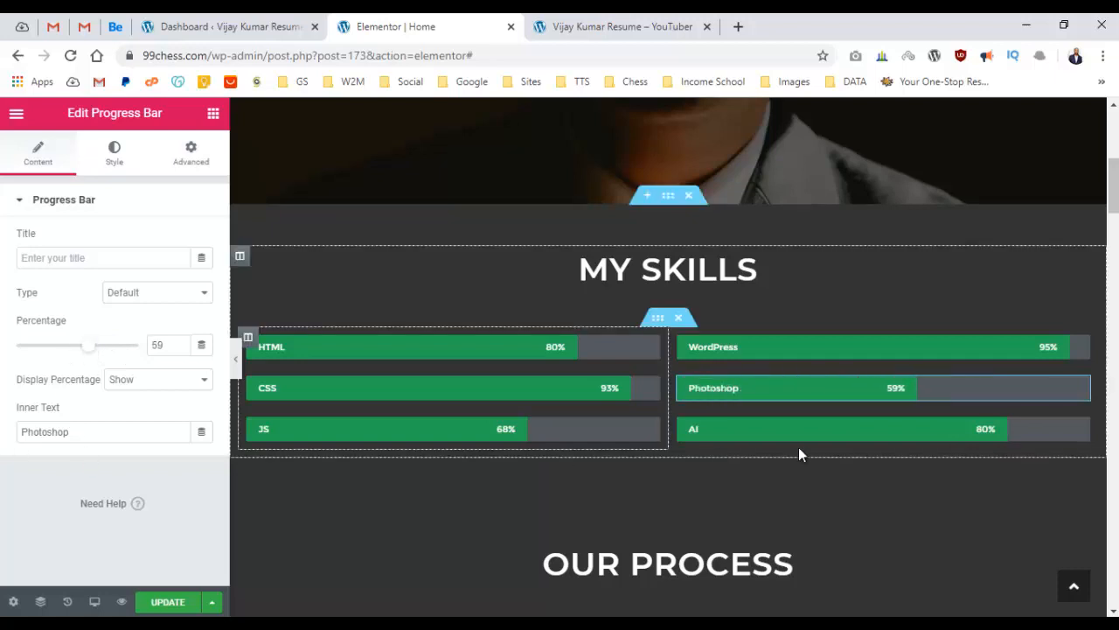
{"action": "left_click", "coordinate": [846, 434]}
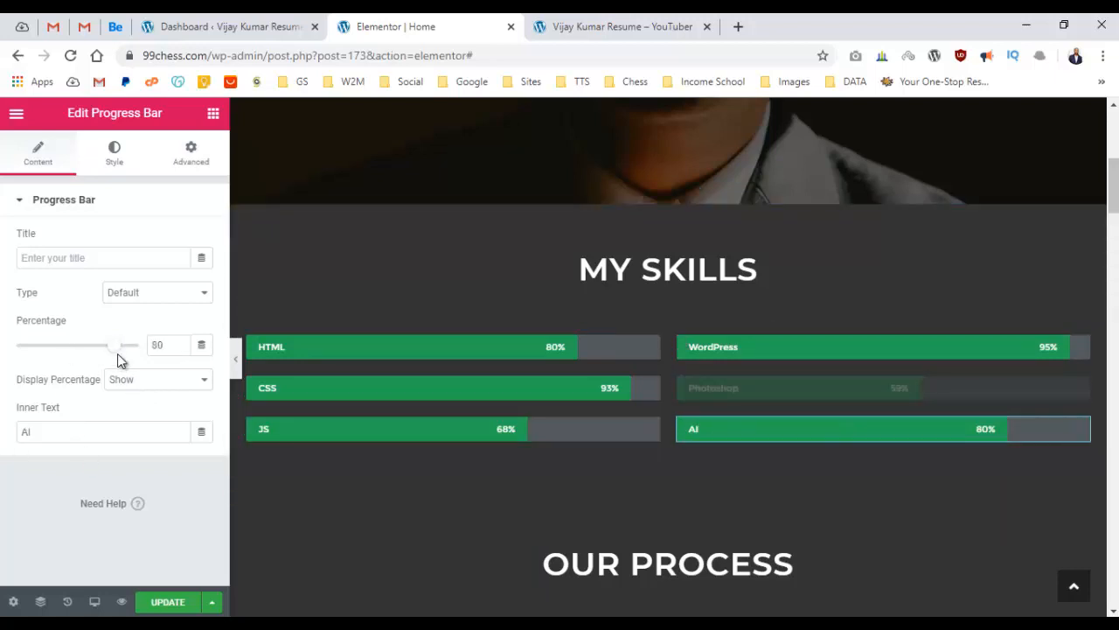
{"action": "left_click_drag", "start_coordinate": [118, 355], "coordinate": [62, 363]}
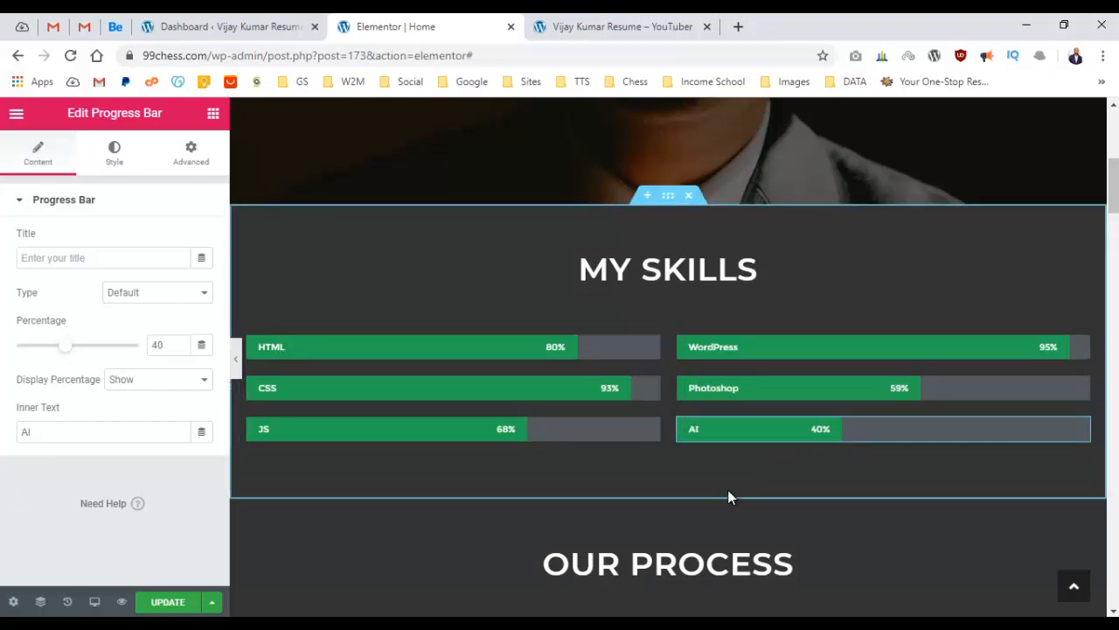
{"action": "left_click_drag", "start_coordinate": [72, 351], "coordinate": [120, 352]}
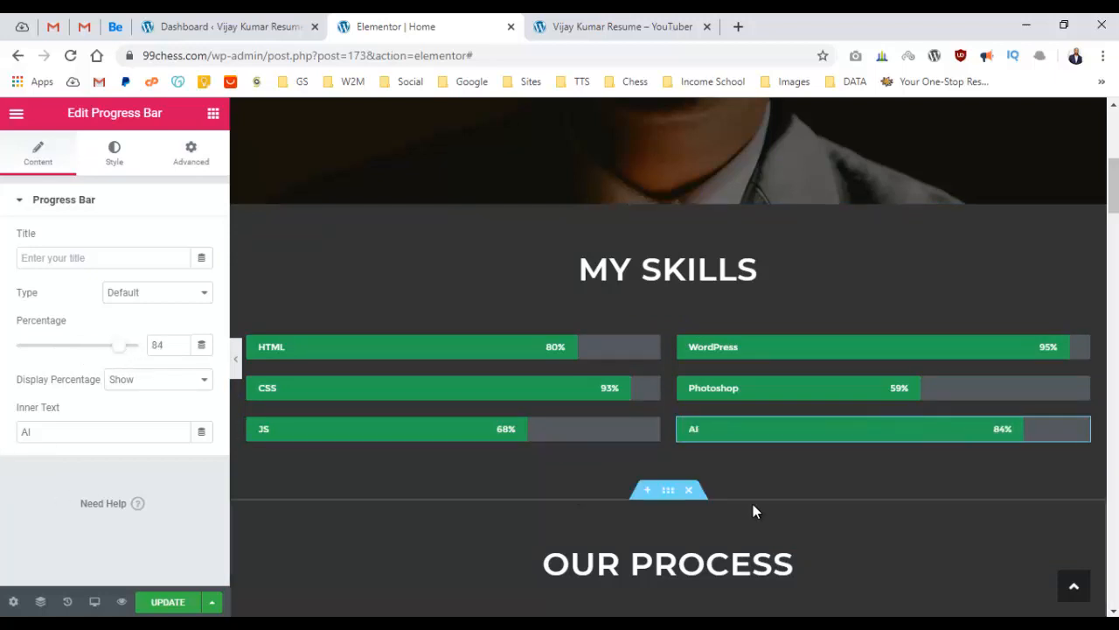
Preview the My Skills section full width with the editing panel hidden, then restore the panel.
{"action": "scroll", "coordinate": [865, 429], "scroll_direction": "down", "scroll_amount": 2}
{"action": "scroll", "coordinate": [867, 426], "scroll_direction": "up", "scroll_amount": 5}
{"action": "scroll", "coordinate": [845, 432], "scroll_direction": "down", "scroll_amount": 9}
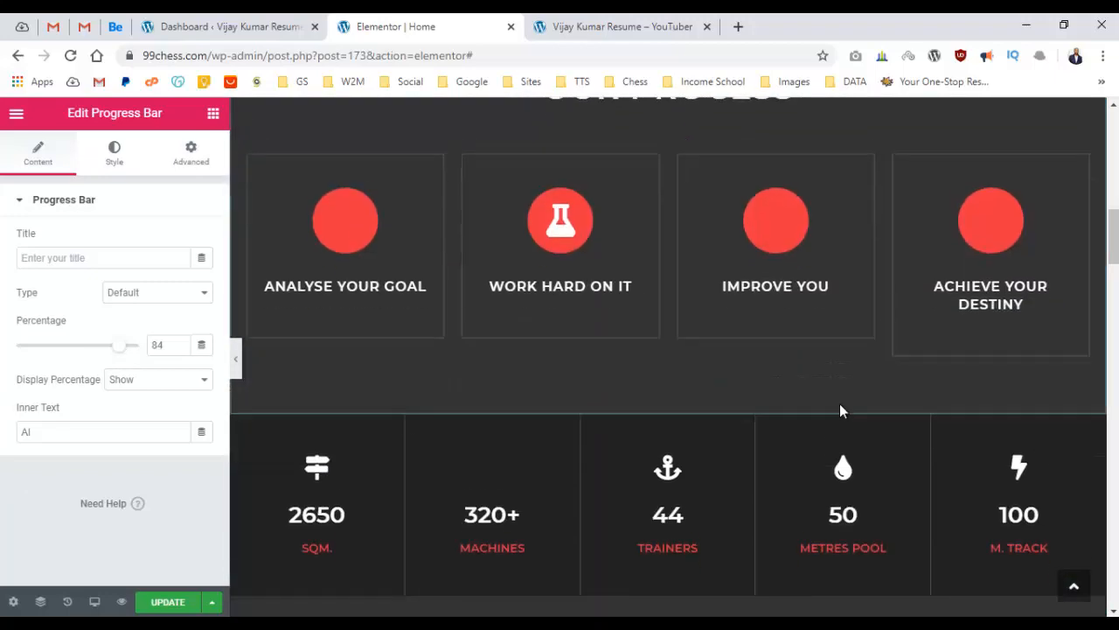
{"action": "scroll", "coordinate": [839, 407], "scroll_direction": "up", "scroll_amount": 6}
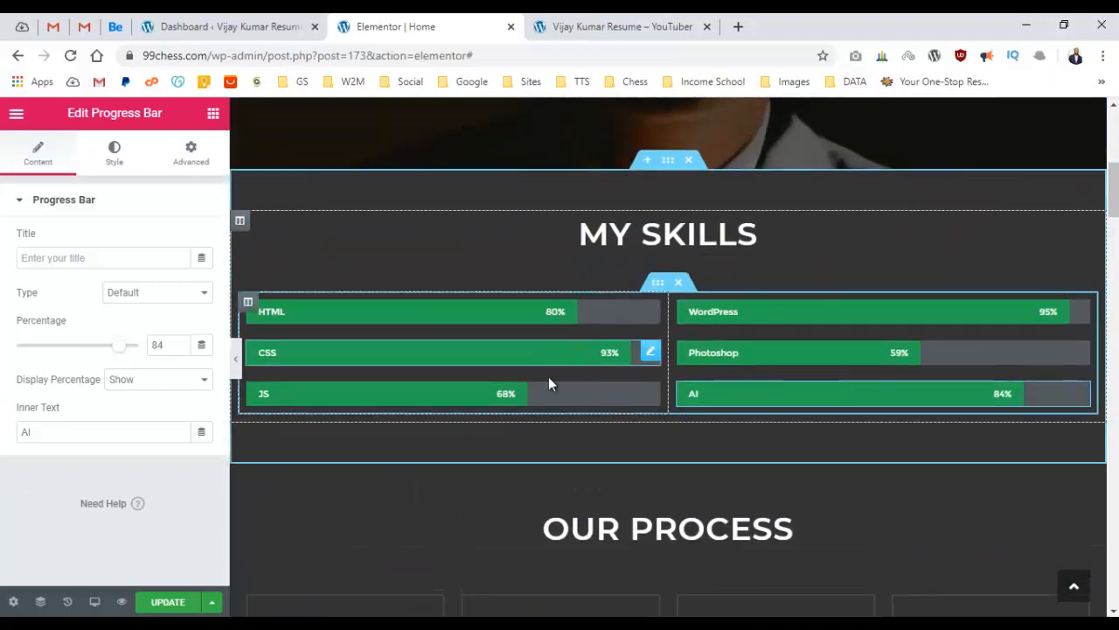
{"action": "left_click", "coordinate": [236, 359]}
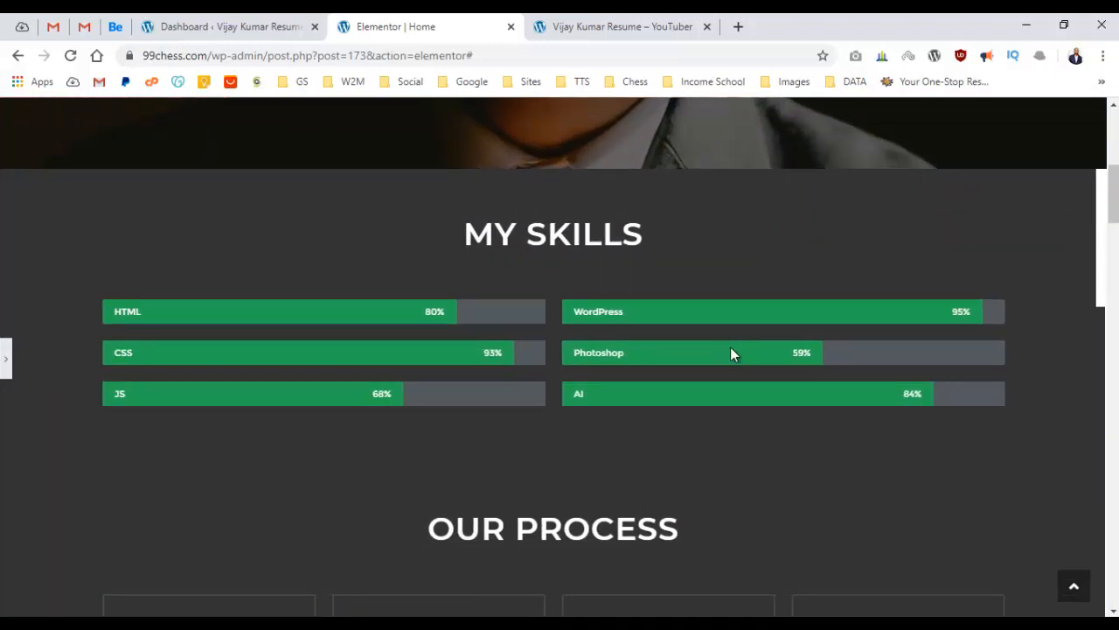
{"action": "left_click", "coordinate": [7, 362]}
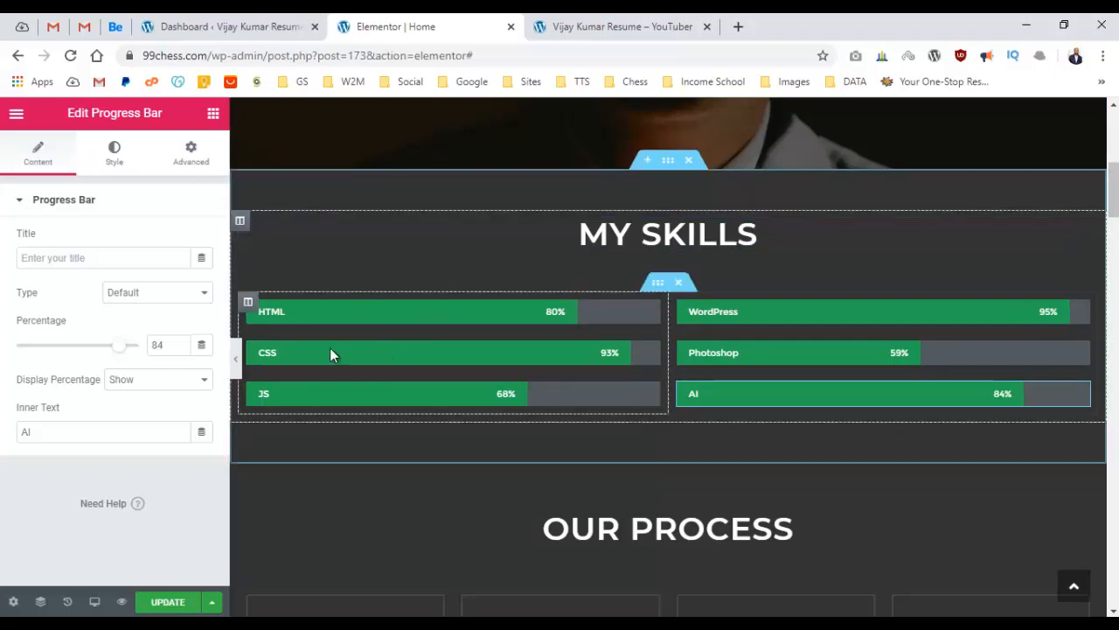
Save the homepage with UPDATE.
{"action": "scroll", "coordinate": [525, 336], "scroll_direction": "down", "scroll_amount": 1}
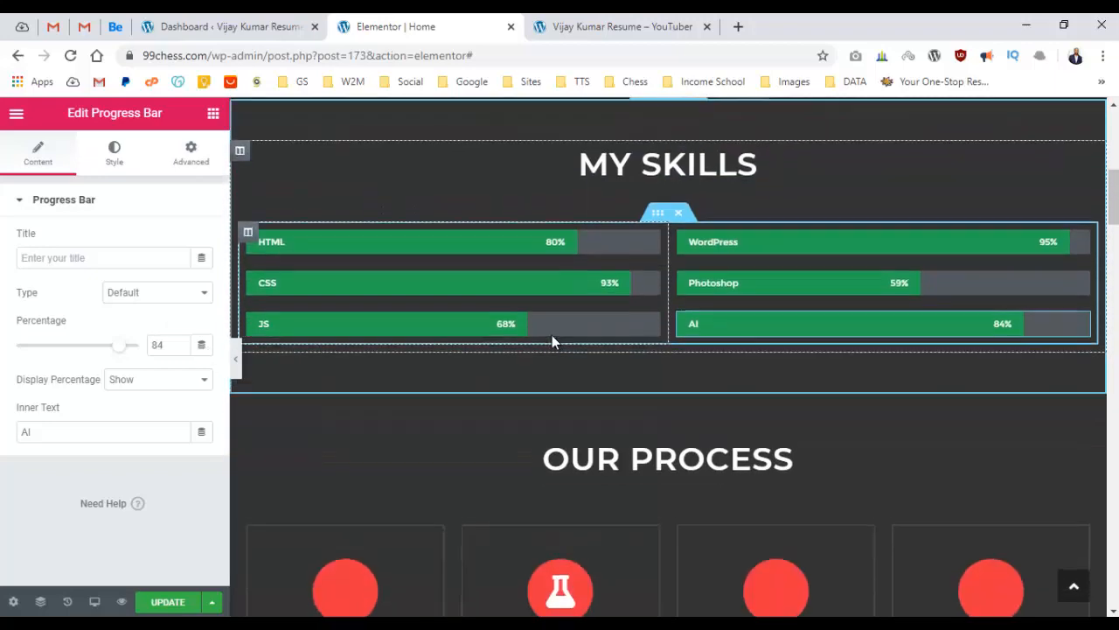
{"action": "scroll", "coordinate": [552, 334], "scroll_direction": "up", "scroll_amount": 8}
{"action": "scroll", "coordinate": [587, 389], "scroll_direction": "down", "scroll_amount": 8}
{"action": "scroll", "coordinate": [592, 383], "scroll_direction": "up", "scroll_amount": 1}
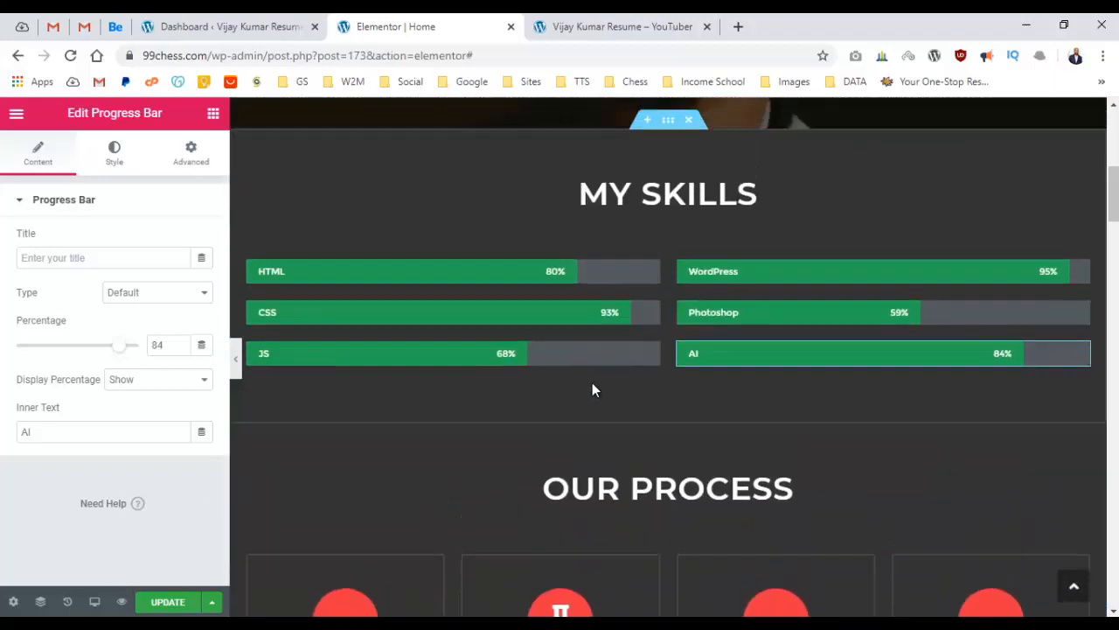
{"action": "left_click", "coordinate": [161, 602]}
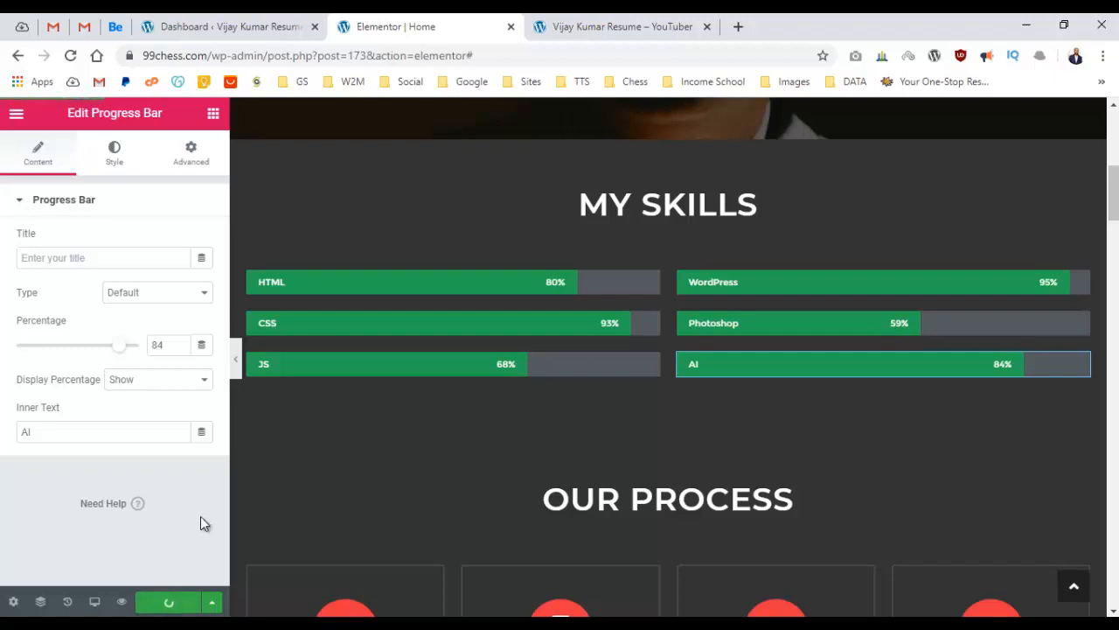
{"action": "left_click", "coordinate": [594, 34]}
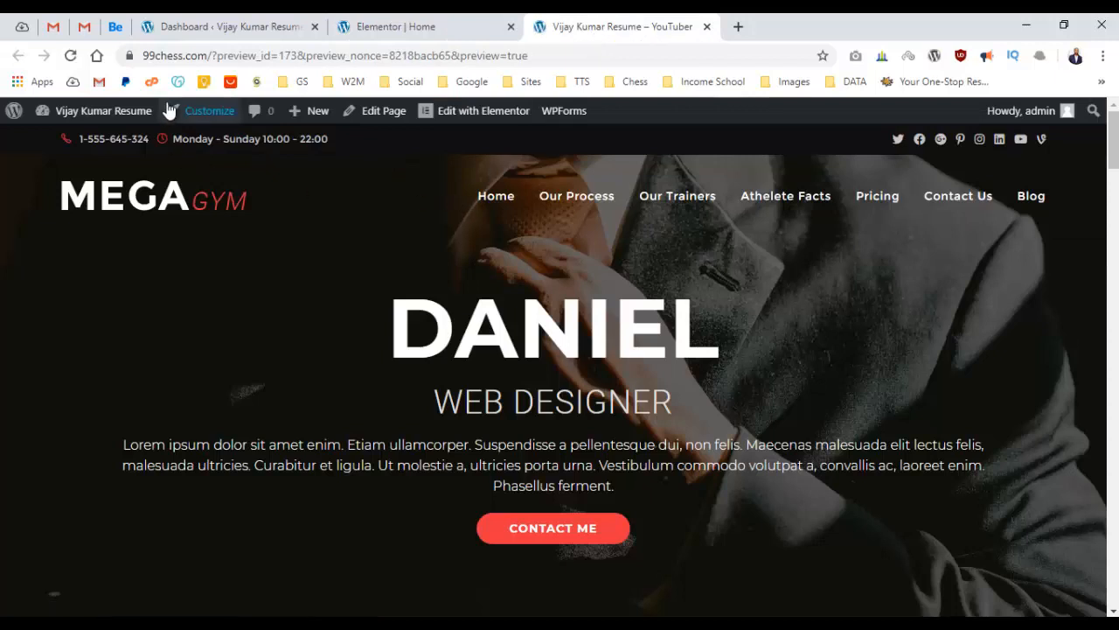
{"action": "left_click", "coordinate": [71, 56]}
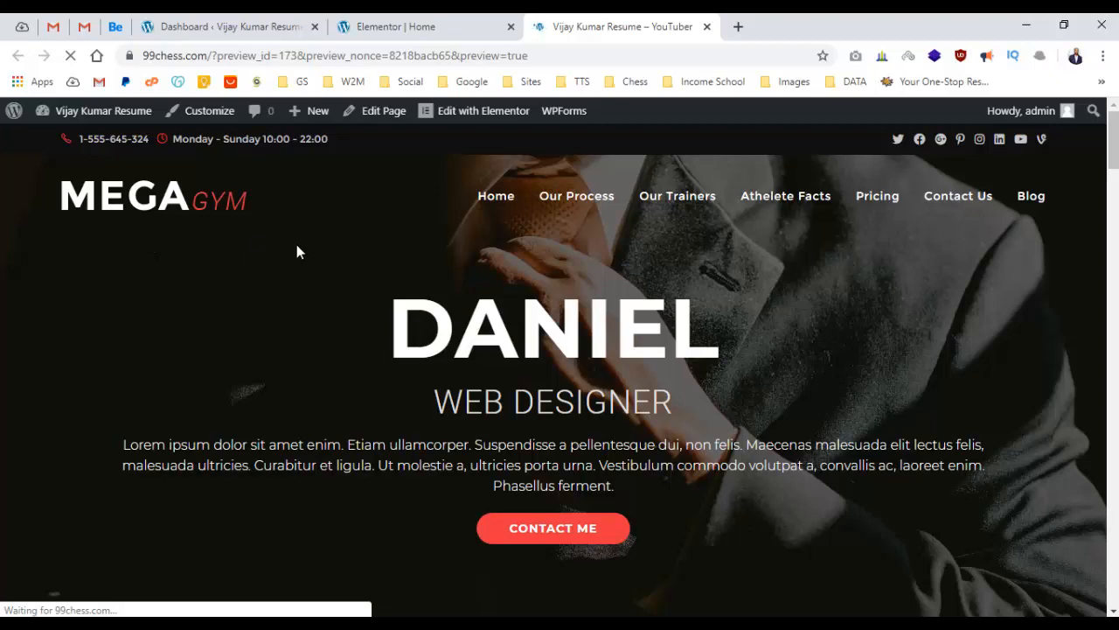
{"action": "scroll", "coordinate": [306, 245], "scroll_direction": "down", "scroll_amount": 5}
{"action": "scroll", "coordinate": [344, 250], "scroll_direction": "down", "scroll_amount": 3}
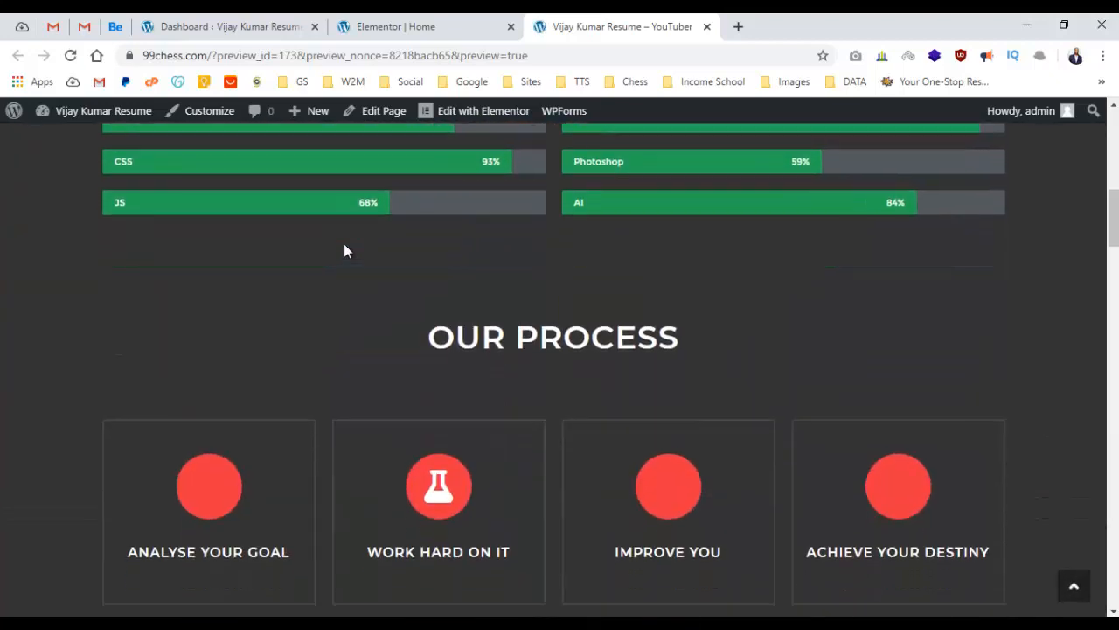
{"action": "scroll", "coordinate": [344, 250], "scroll_direction": "up", "scroll_amount": 3}
{"action": "left_click_drag", "start_coordinate": [181, 388], "coordinate": [620, 467]}
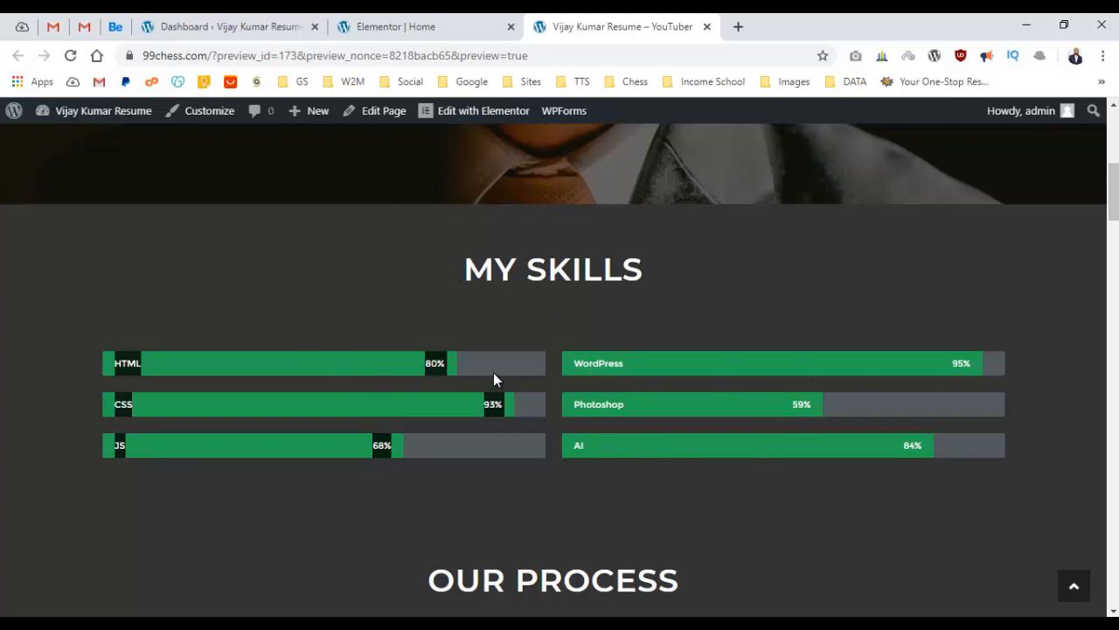
{"action": "left_click", "coordinate": [674, 336]}
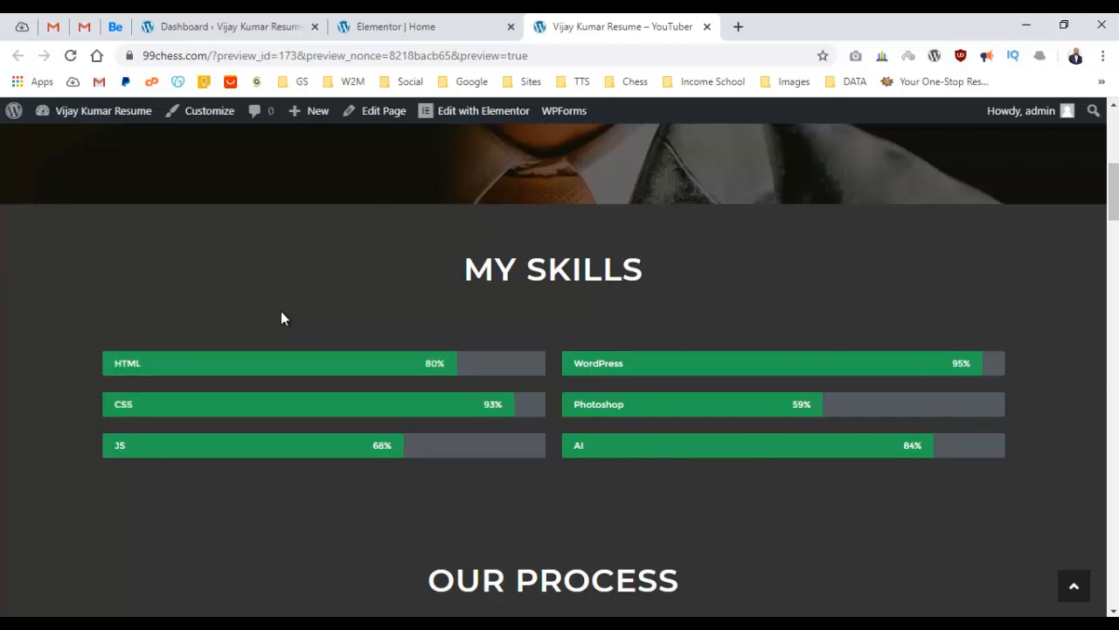
{"action": "scroll", "coordinate": [293, 307], "scroll_direction": "up", "scroll_amount": 6}
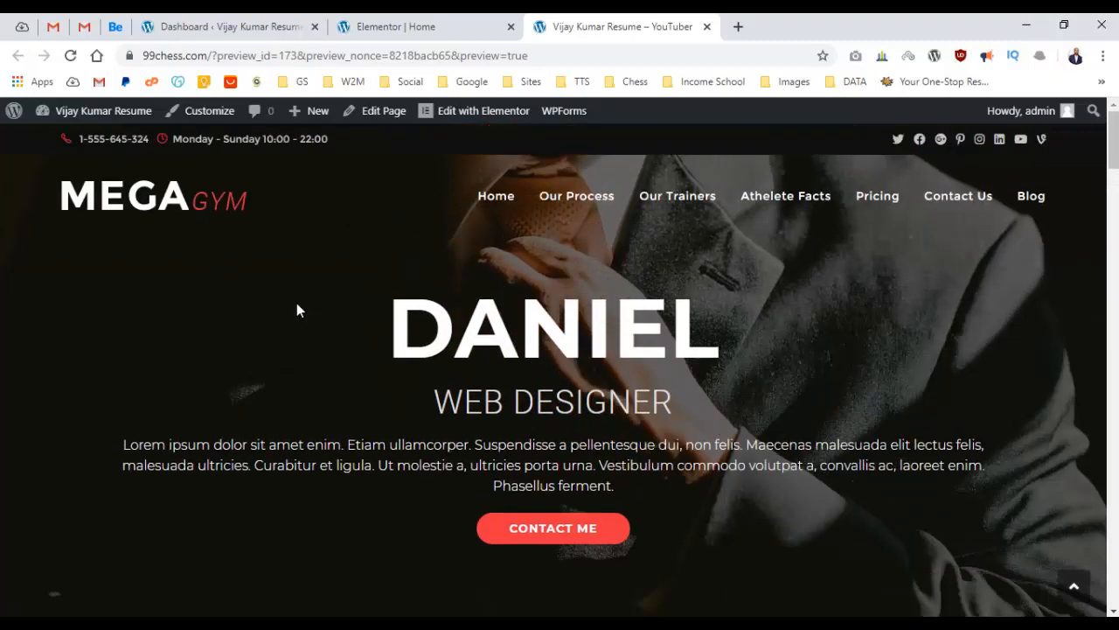
{"action": "key", "text": "ctrl+shift+Tab"}
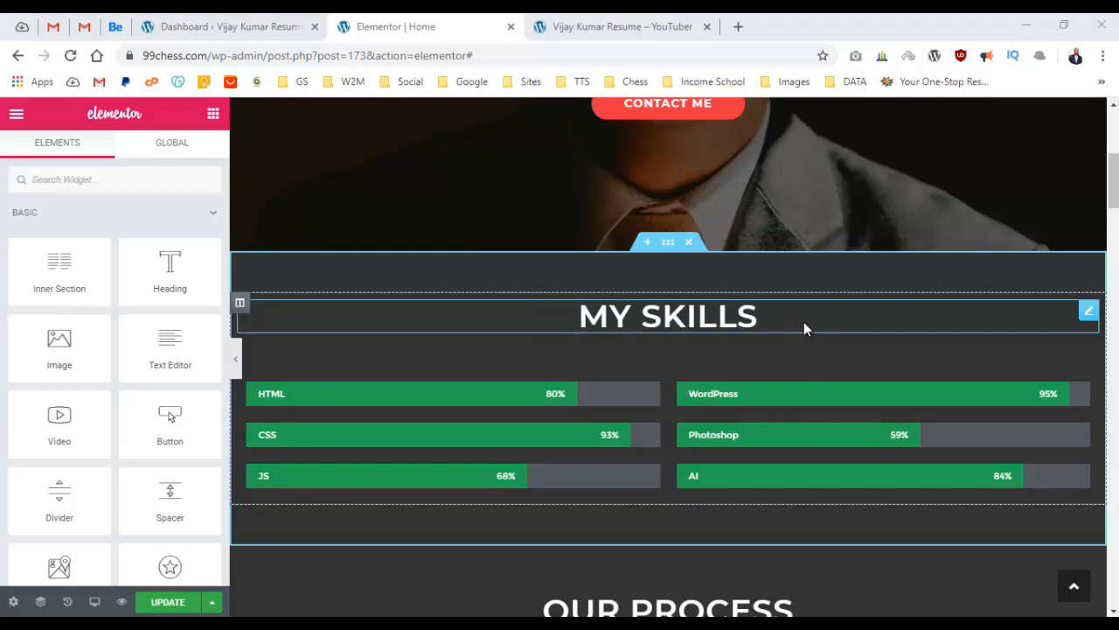
Duplicate the MY SKILLS section twice, stacking two copies below the original.
{"action": "right_click", "coordinate": [679, 260]}
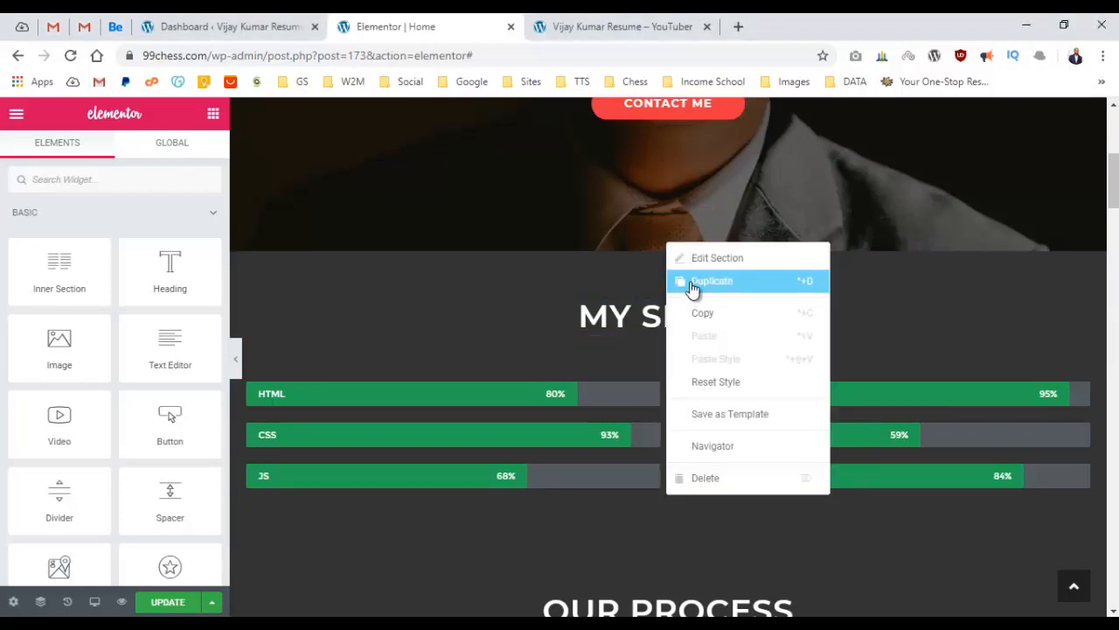
{"action": "left_click", "coordinate": [693, 284]}
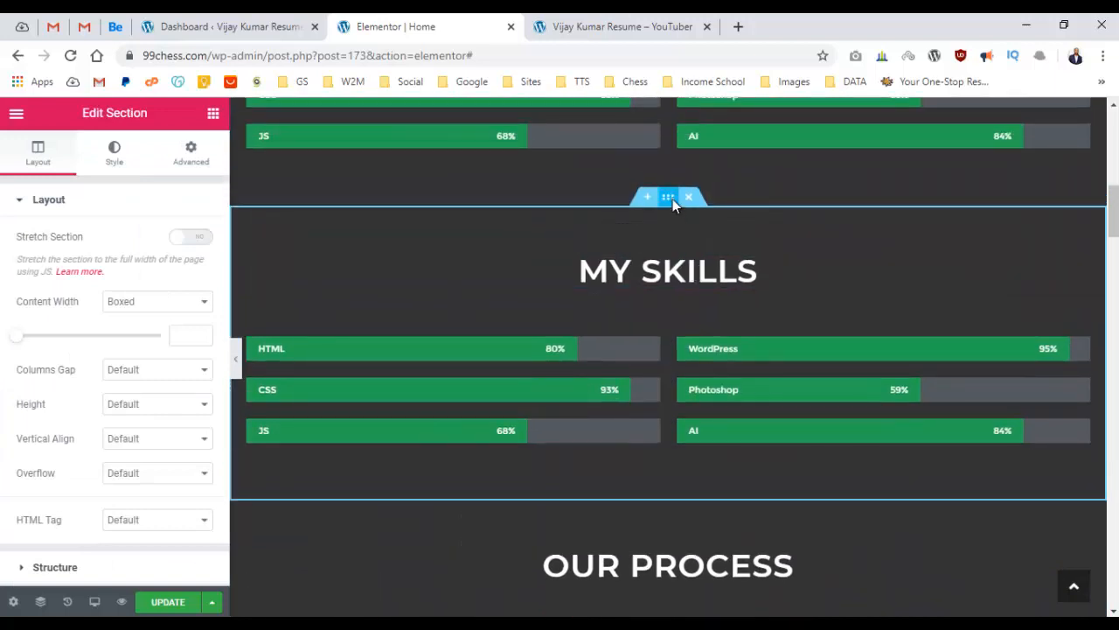
{"action": "right_click", "coordinate": [672, 199]}
{"action": "left_click", "coordinate": [699, 237]}
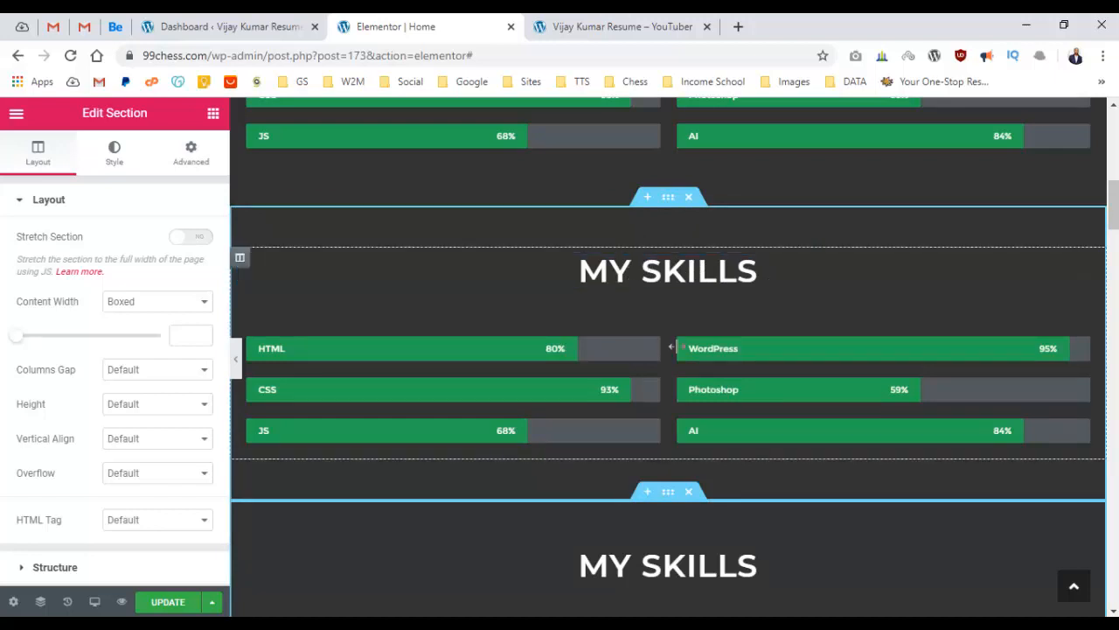
Remove the first copy's skill bars and set its heading's bottom margin to 0.
{"action": "left_click", "coordinate": [681, 321]}
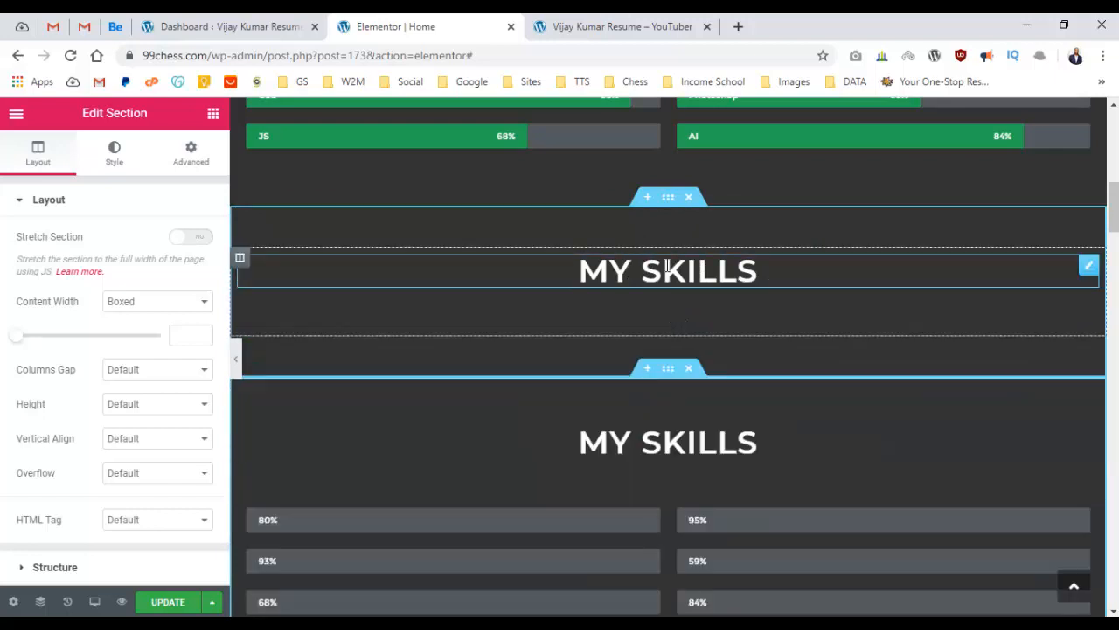
{"action": "left_click", "coordinate": [667, 271]}
{"action": "left_click", "coordinate": [127, 166]}
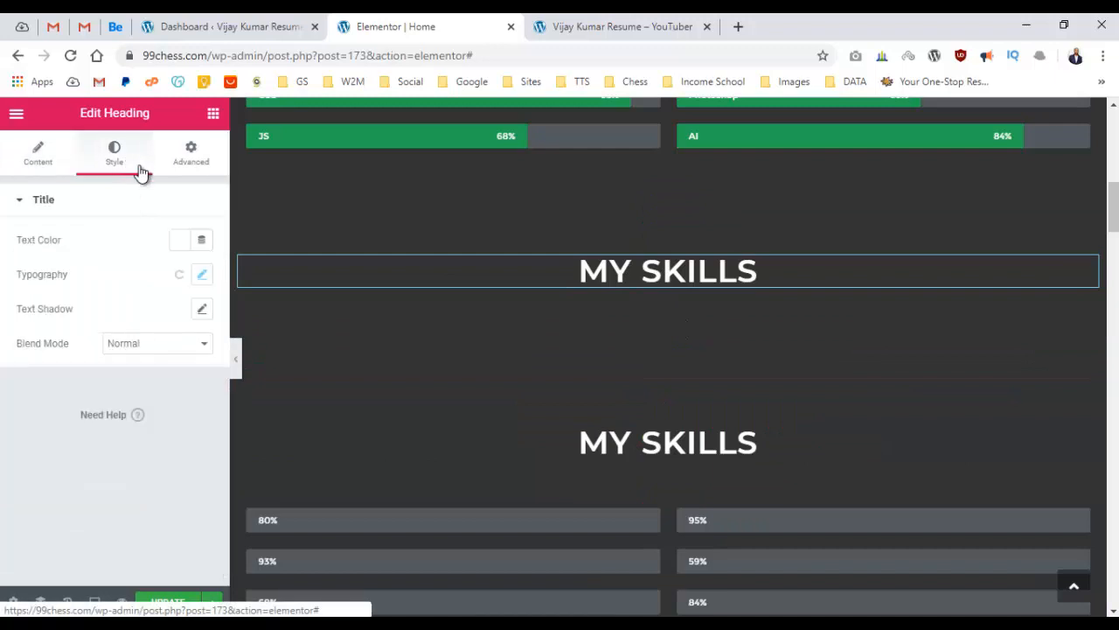
{"action": "left_click", "coordinate": [194, 166]}
{"action": "left_click", "coordinate": [126, 266]}
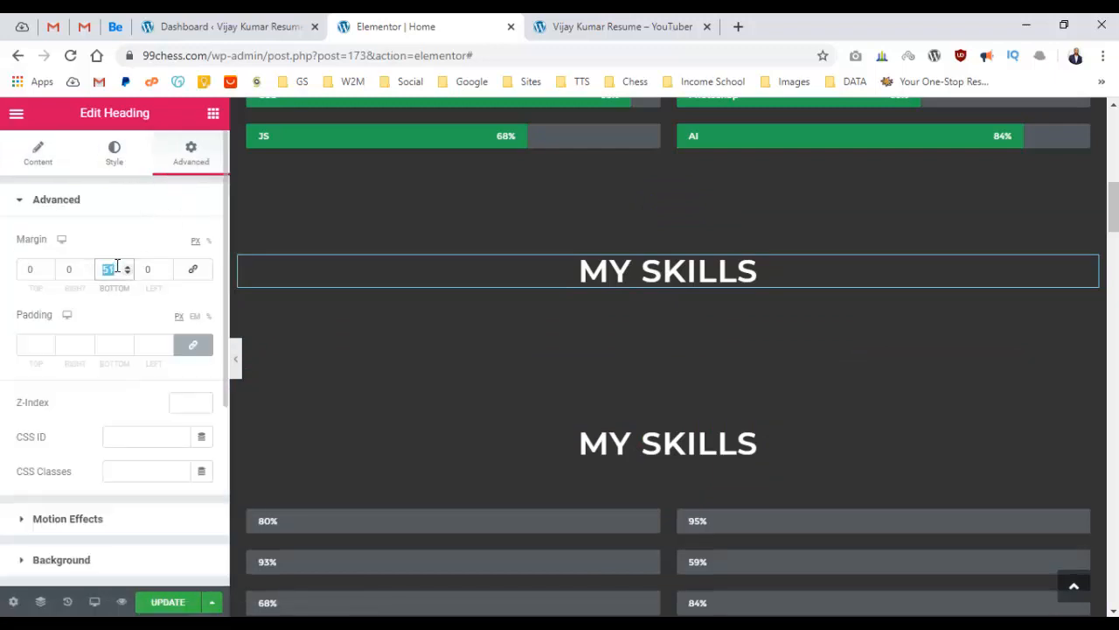
{"action": "type", "text": "0"}
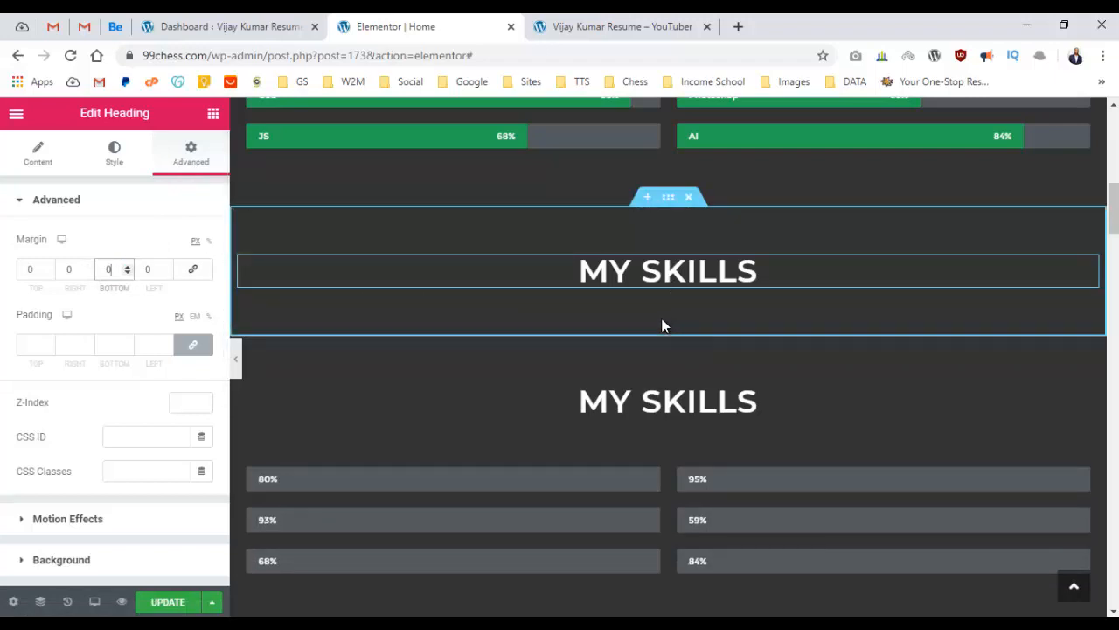
Set the heading section's top and bottom padding to 10 px.
{"action": "left_click", "coordinate": [665, 203]}
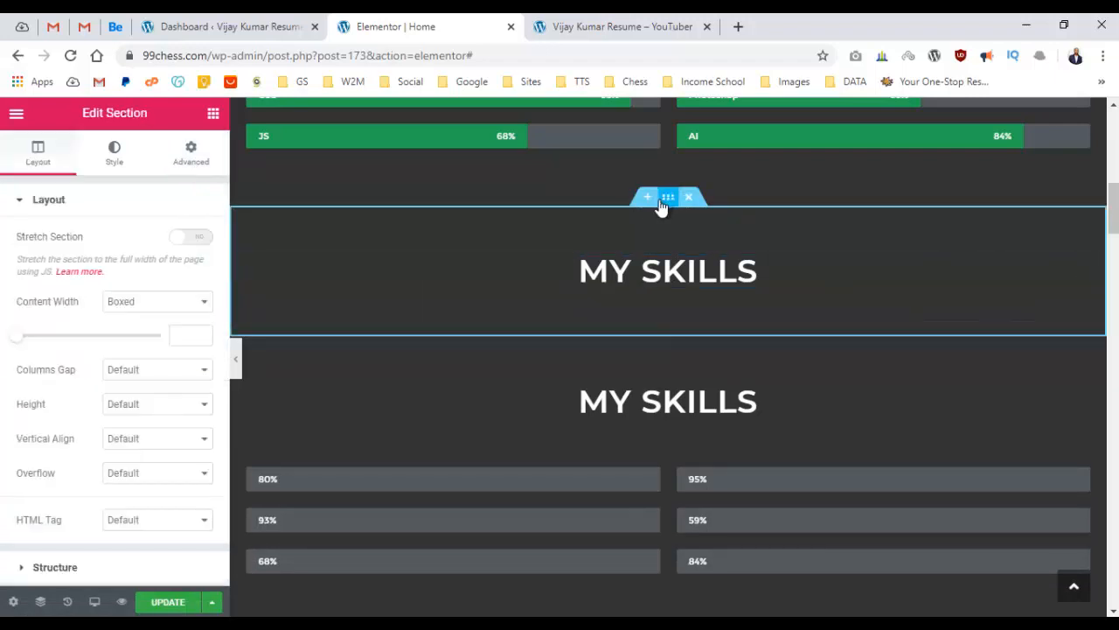
{"action": "left_click", "coordinate": [184, 155]}
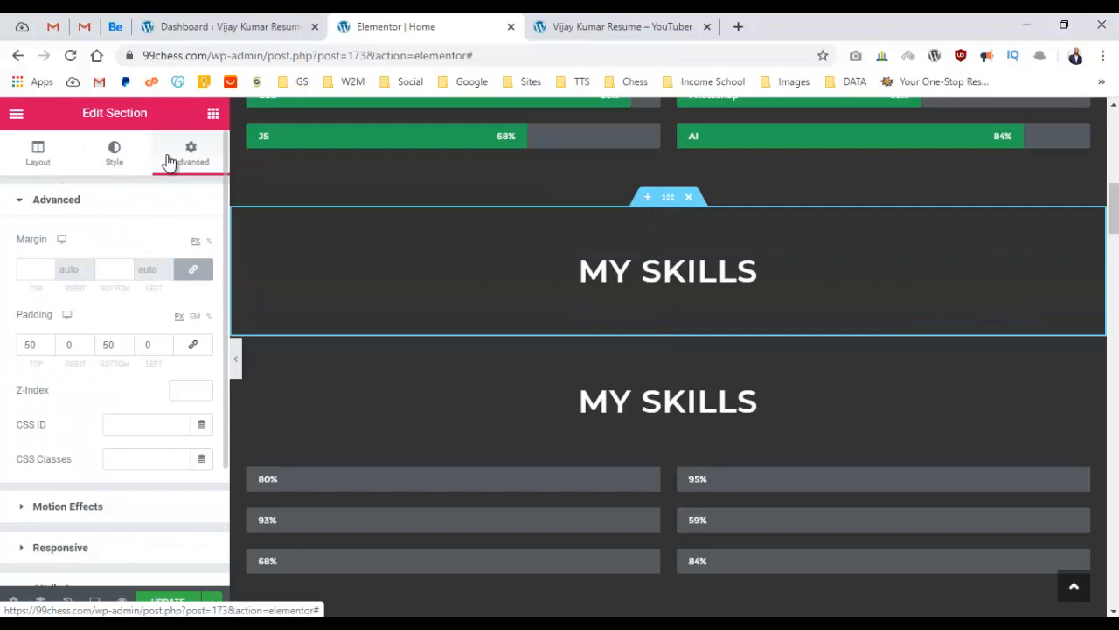
{"action": "left_click_drag", "start_coordinate": [42, 344], "coordinate": [11, 353]}
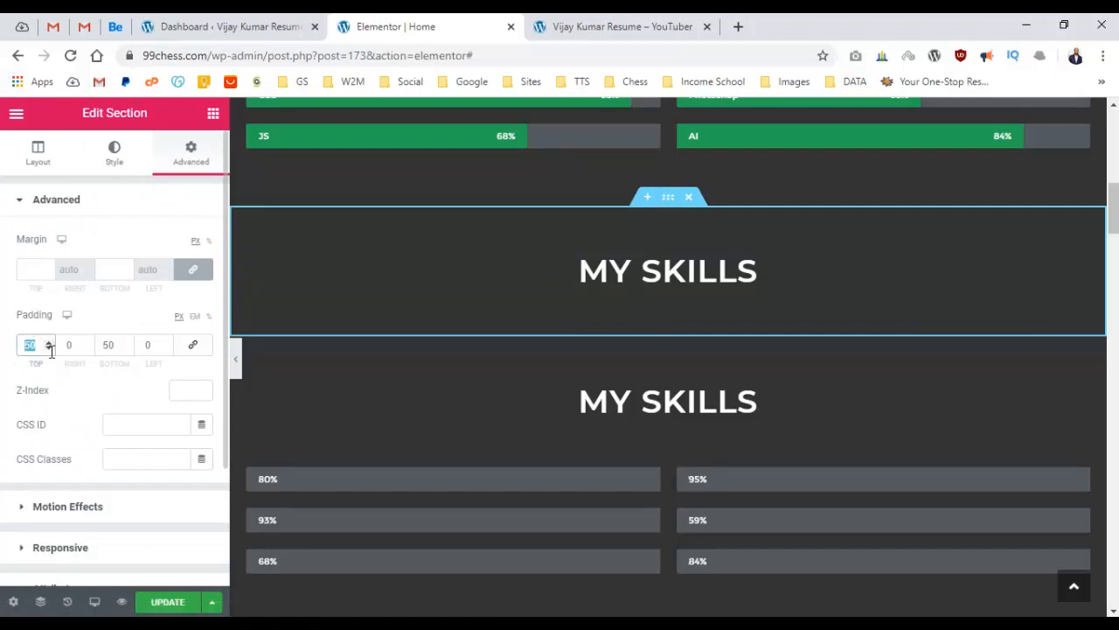
{"action": "type", "text": "10"}
{"action": "left_click_drag", "start_coordinate": [109, 345], "coordinate": [96, 347]}
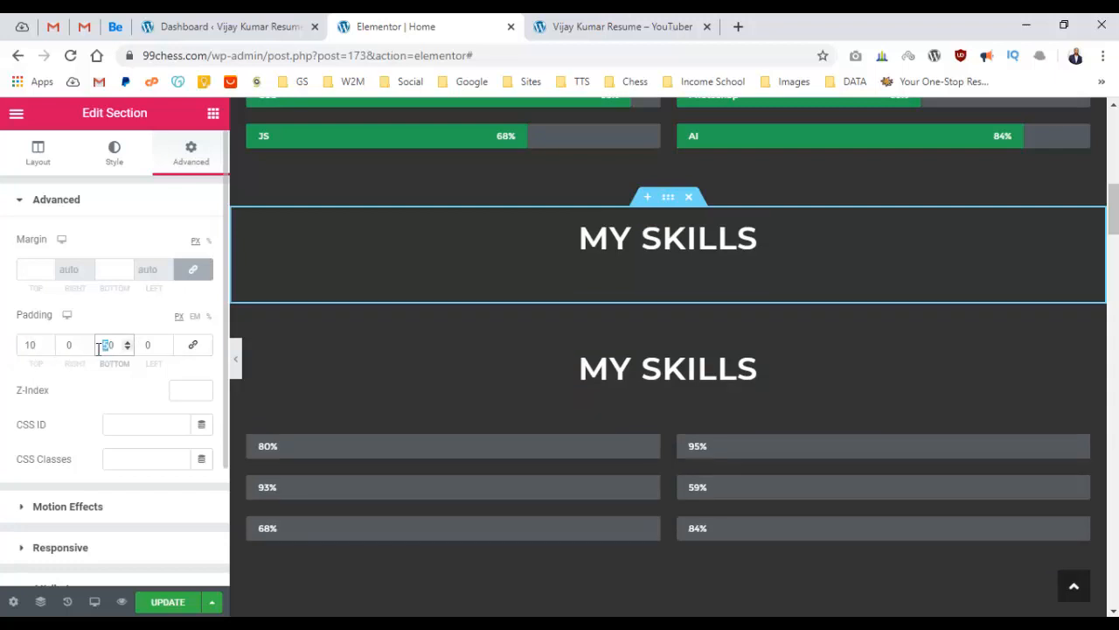
{"action": "type", "text": "10"}
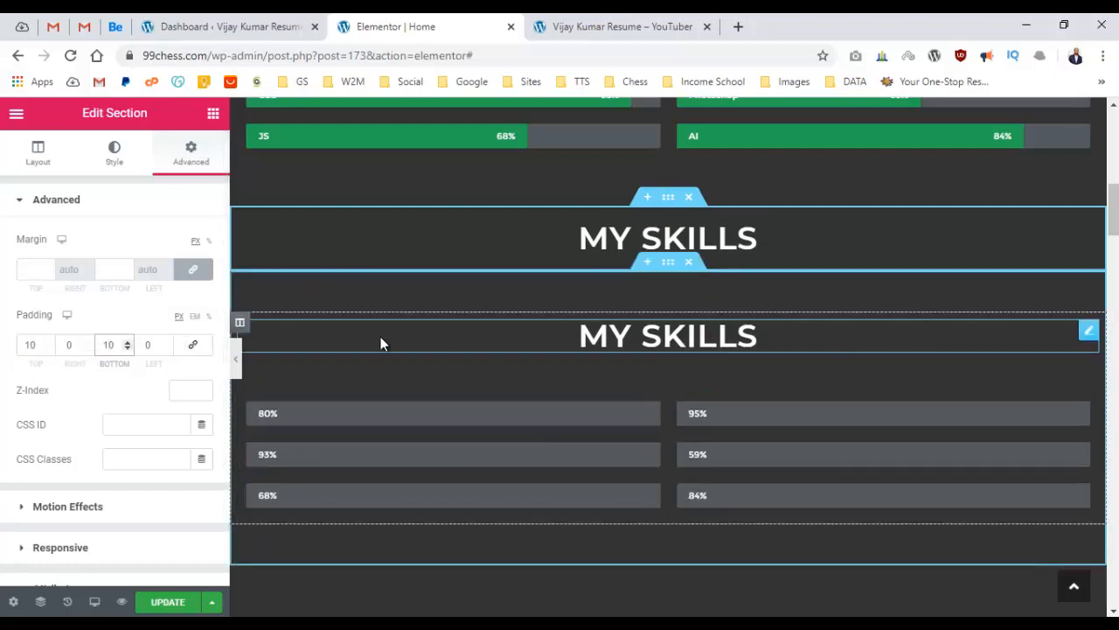
{"action": "scroll", "coordinate": [539, 302], "scroll_direction": "up", "scroll_amount": 1}
{"action": "scroll", "coordinate": [539, 301], "scroll_direction": "up", "scroll_amount": 1}
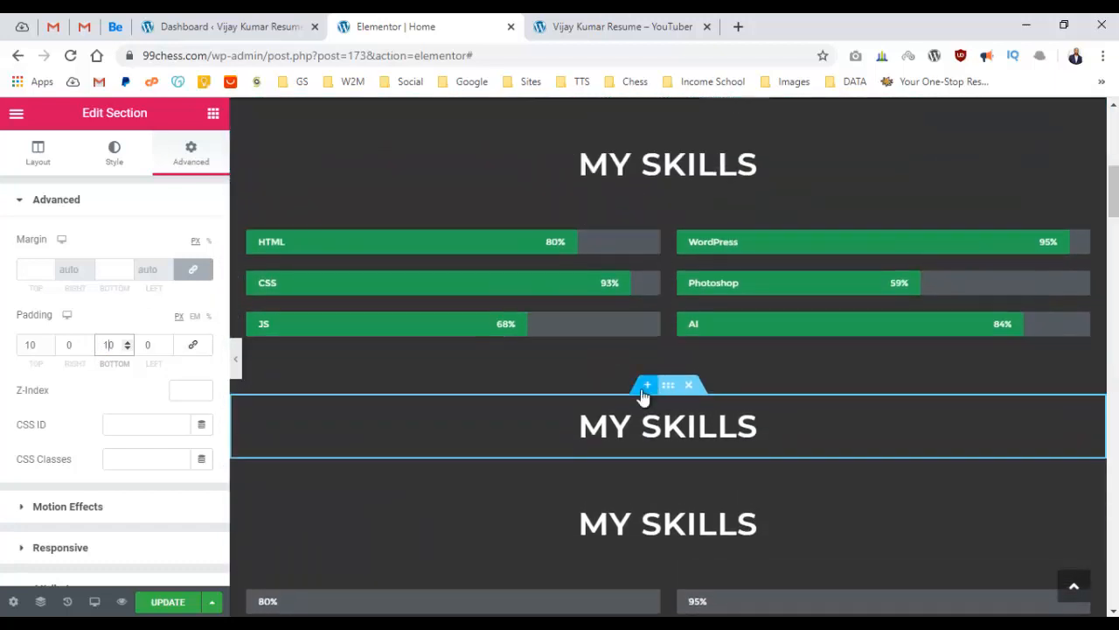
Retitle the upper copied heading 'Experince'.
{"action": "left_click", "coordinate": [695, 423]}
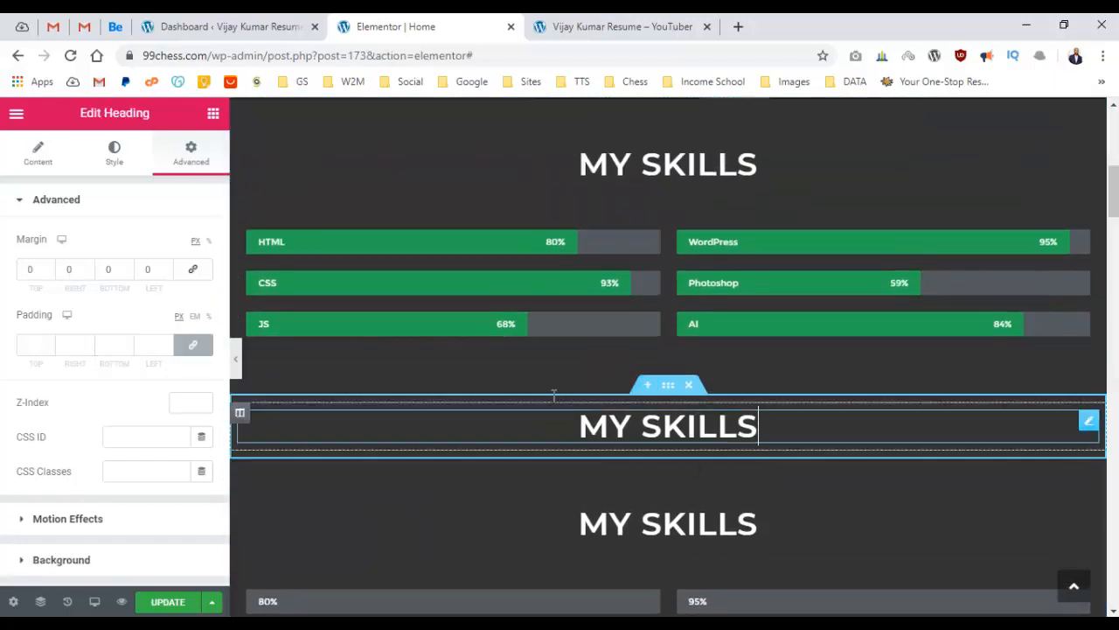
{"action": "left_click", "coordinate": [37, 154]}
{"action": "triple_click", "coordinate": [114, 290]}
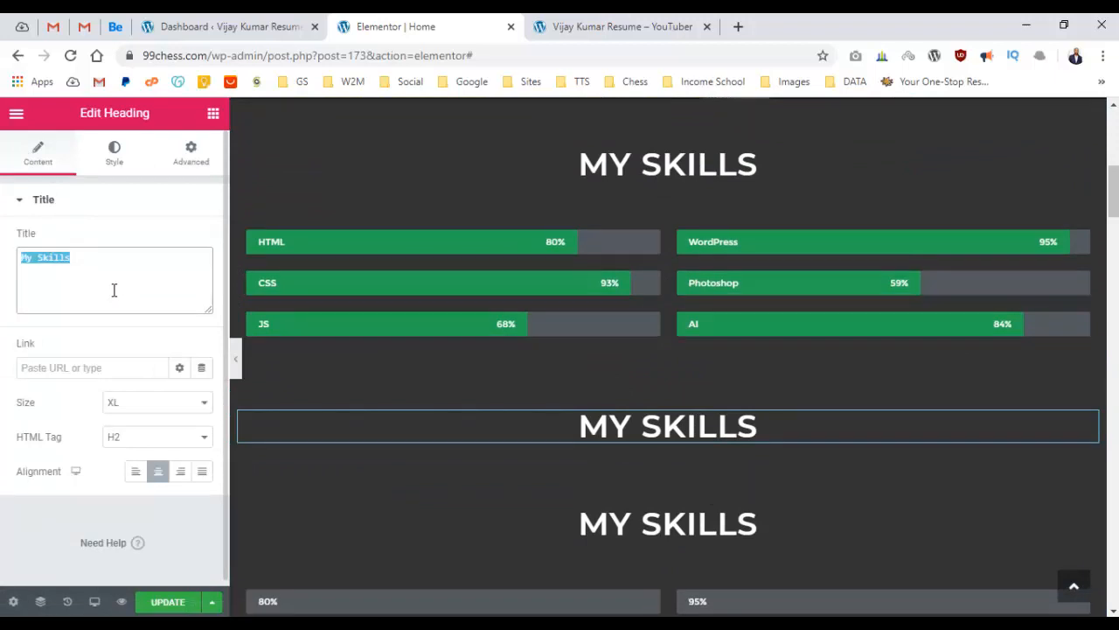
{"action": "type", "text": "Exp"}
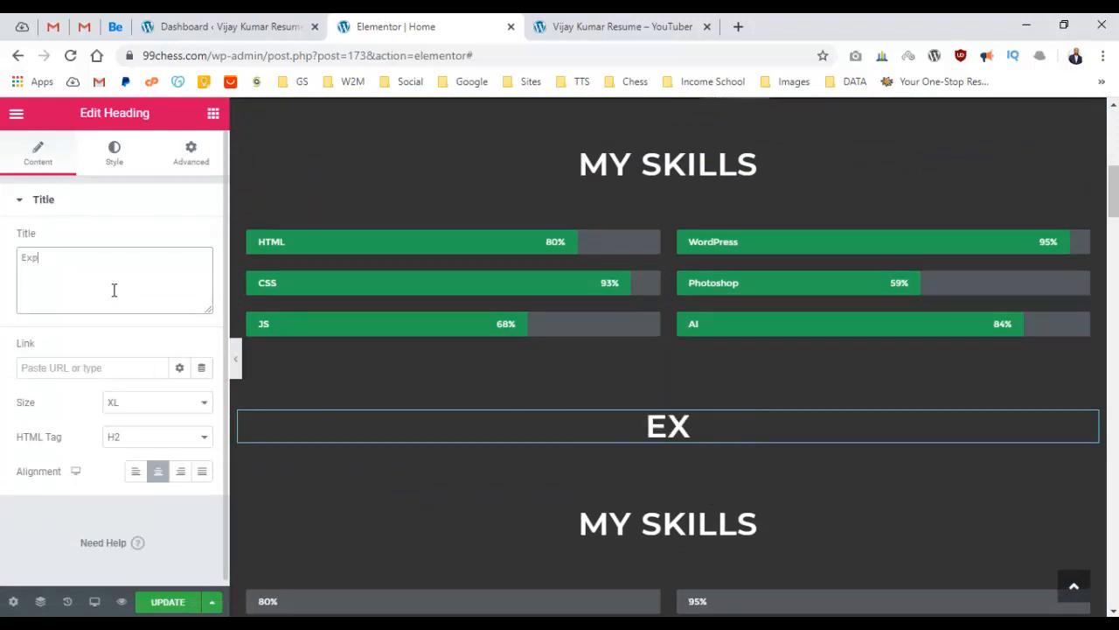
{"action": "type", "text": "erince"}
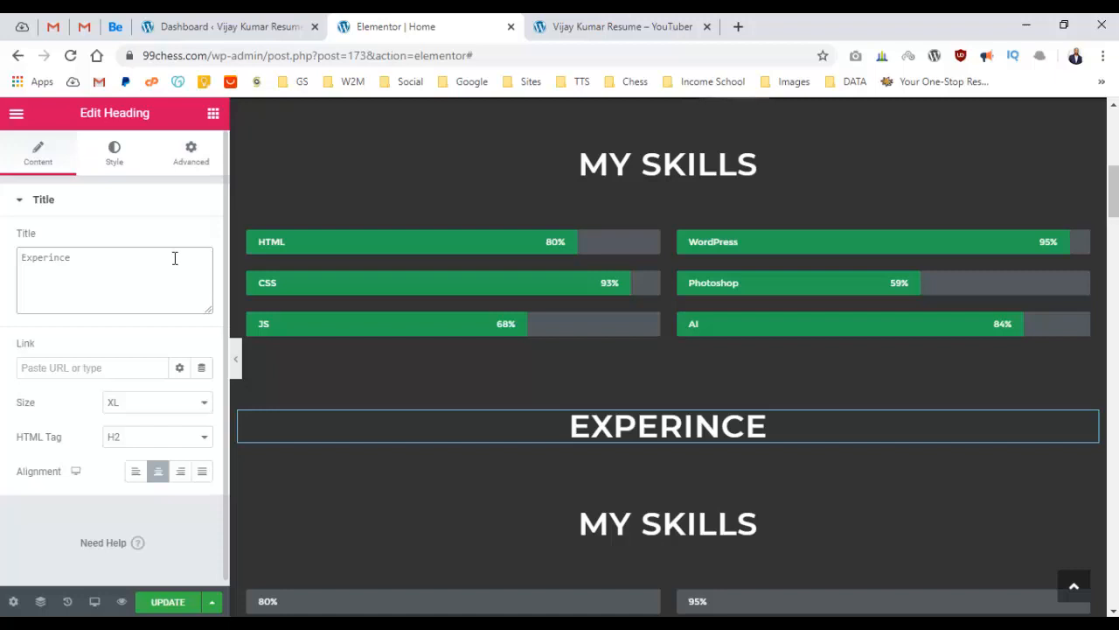
Delete the MY SKILLS heading in the section below.
{"action": "scroll", "coordinate": [529, 254], "scroll_direction": "down", "scroll_amount": 2}
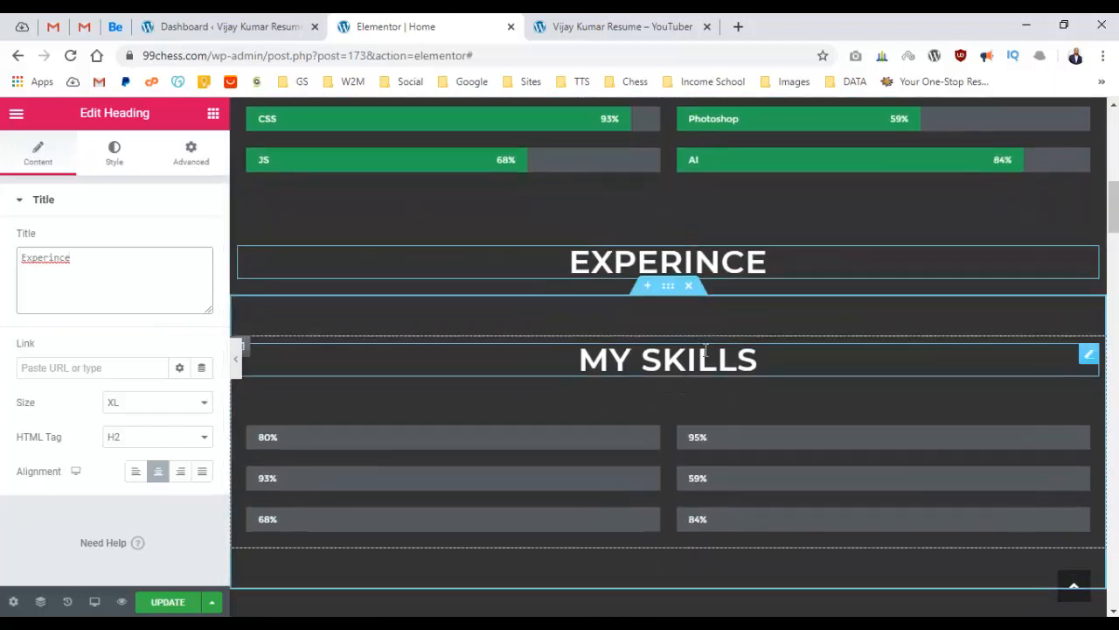
{"action": "right_click", "coordinate": [708, 353]}
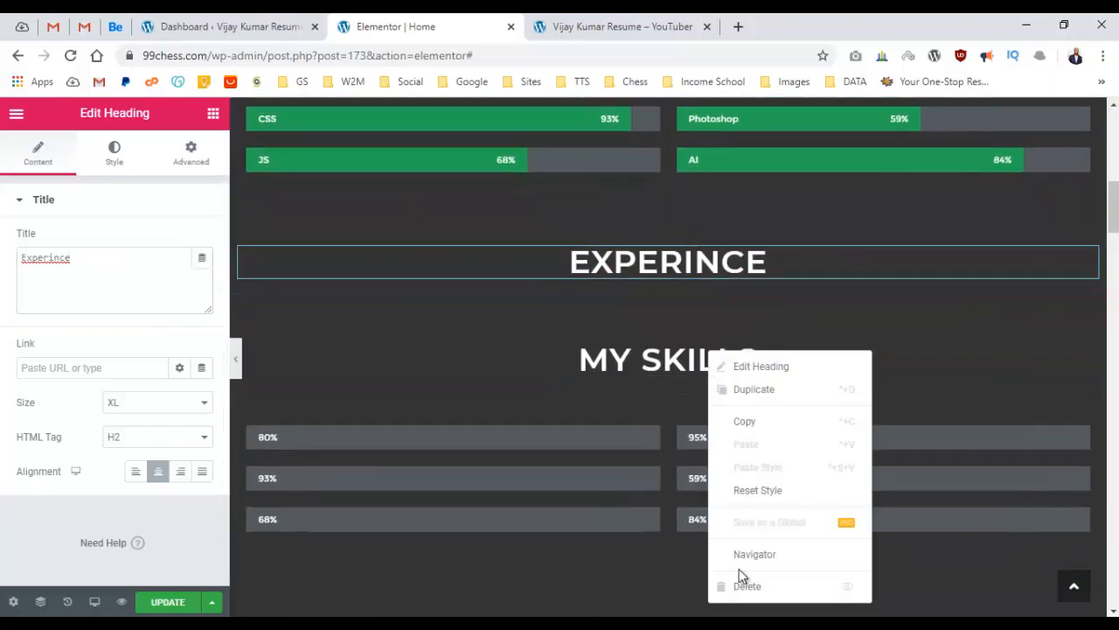
{"action": "left_click", "coordinate": [749, 585]}
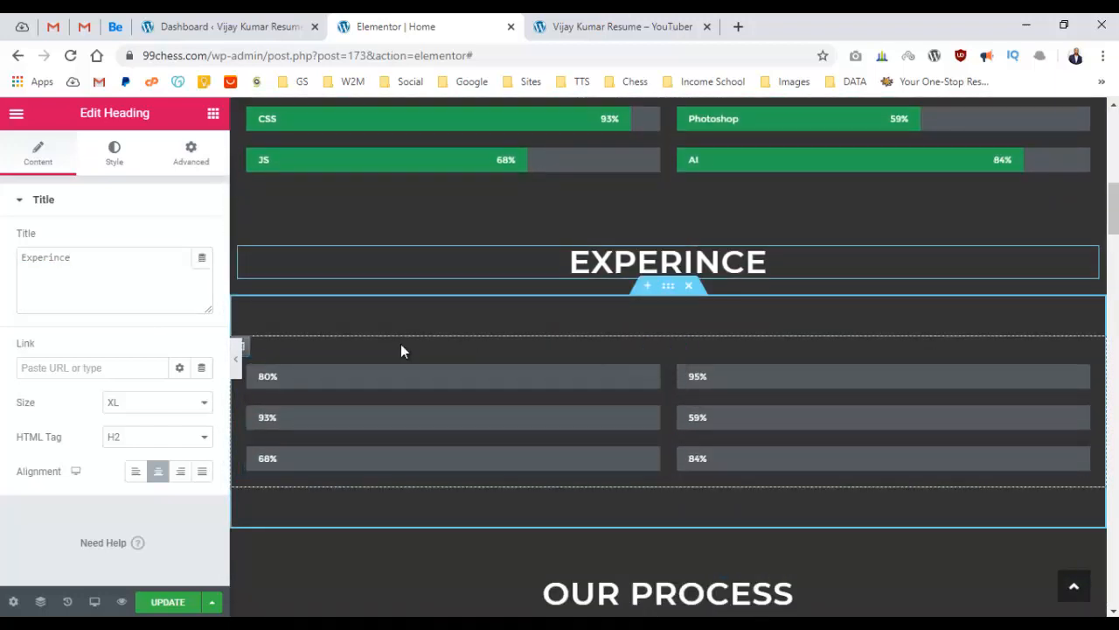
Duplicate the skill column, delete both skill-bar sets, and resize the columns to roughly 25%/75%.
{"action": "right_click", "coordinate": [248, 350]}
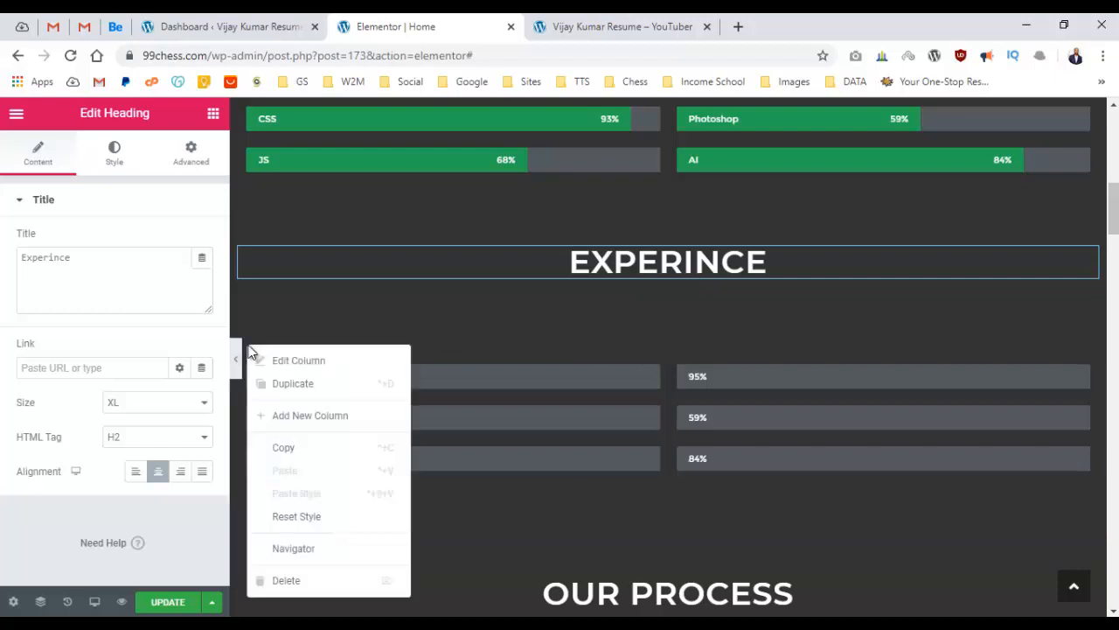
{"action": "left_click", "coordinate": [314, 392]}
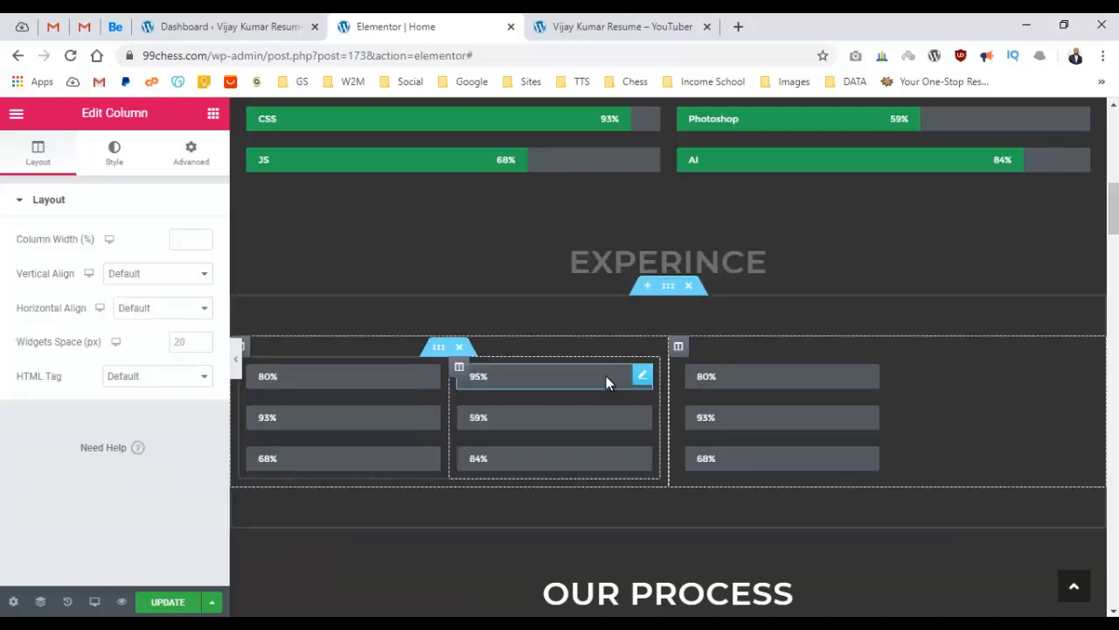
{"action": "left_click", "coordinate": [459, 347]}
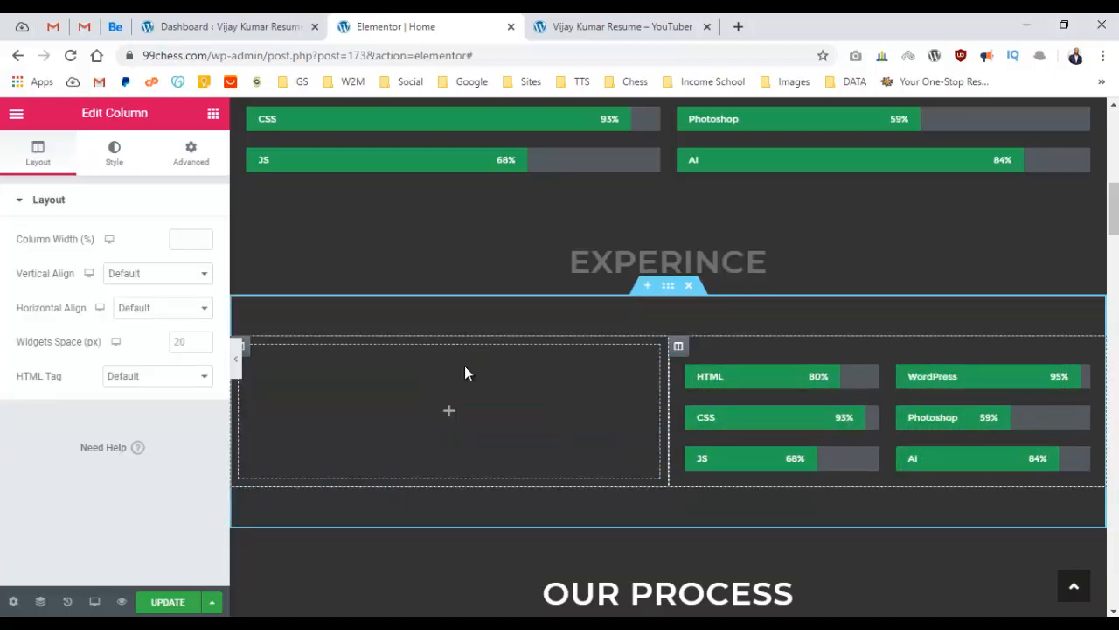
{"action": "left_click", "coordinate": [904, 347]}
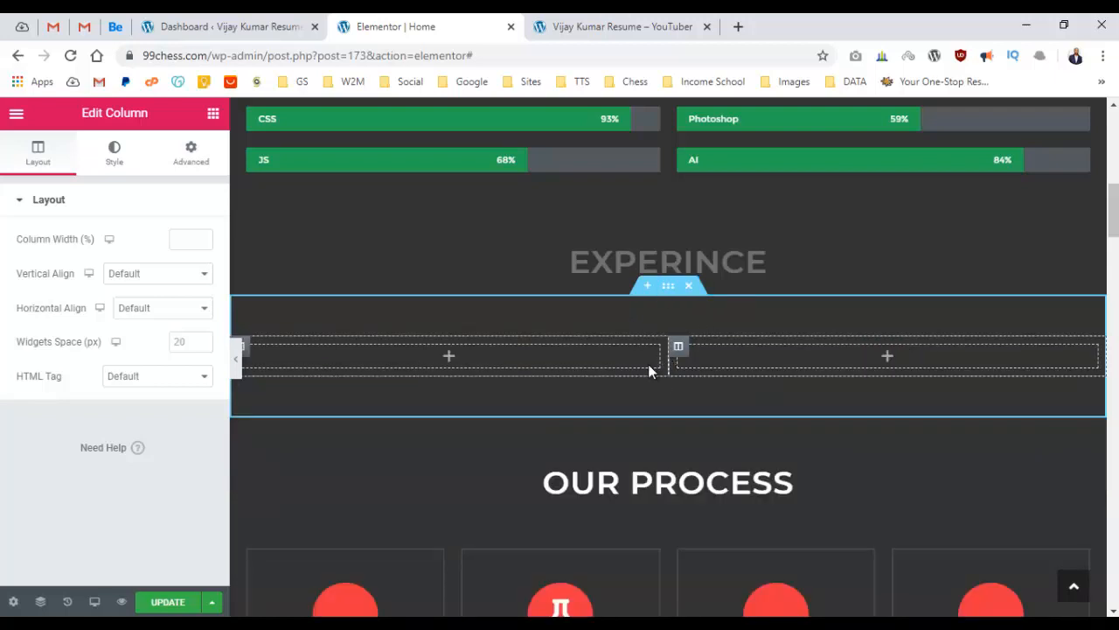
{"action": "left_click_drag", "start_coordinate": [648, 368], "coordinate": [446, 361]}
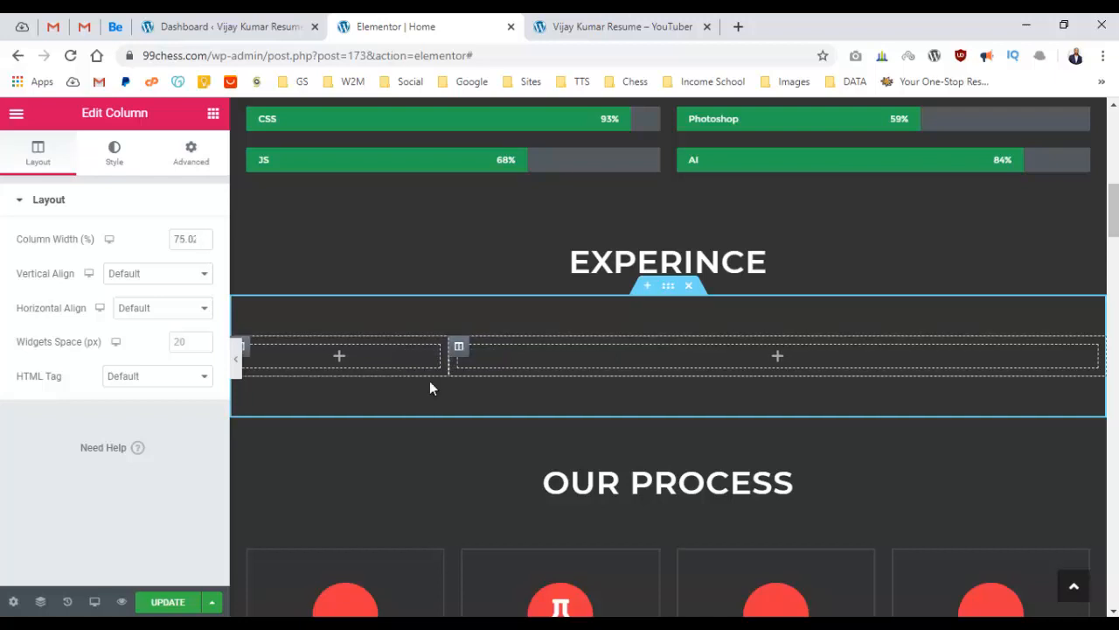
{"action": "left_click", "coordinate": [212, 119]}
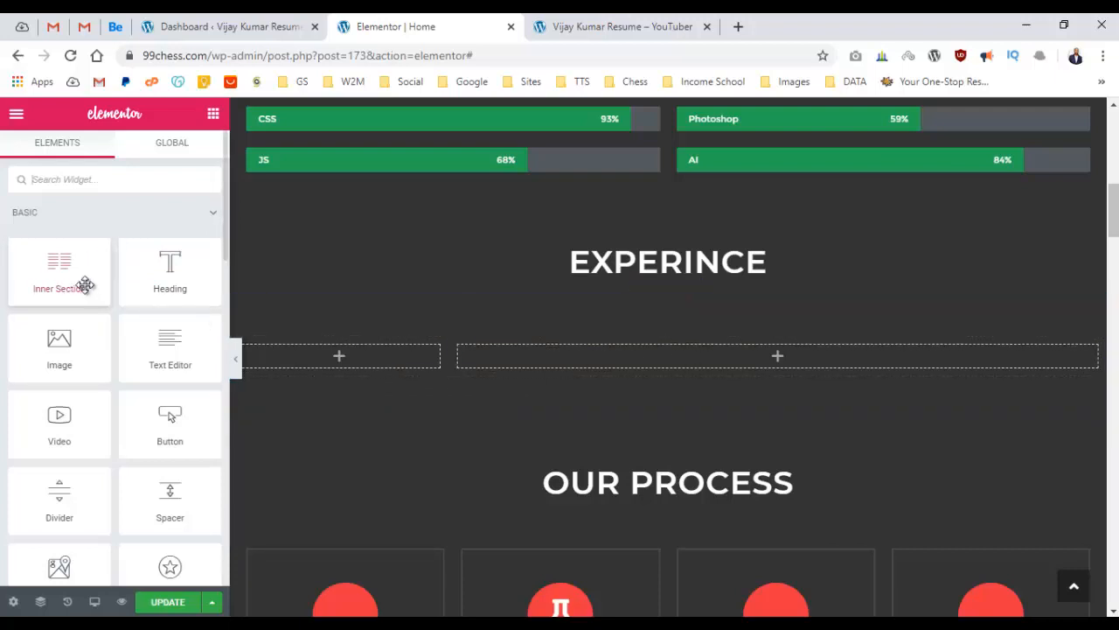
Add an Inner Section to the right column and a 'Front End Developer' heading to the left column.
{"action": "left_click_drag", "start_coordinate": [82, 283], "coordinate": [723, 362]}
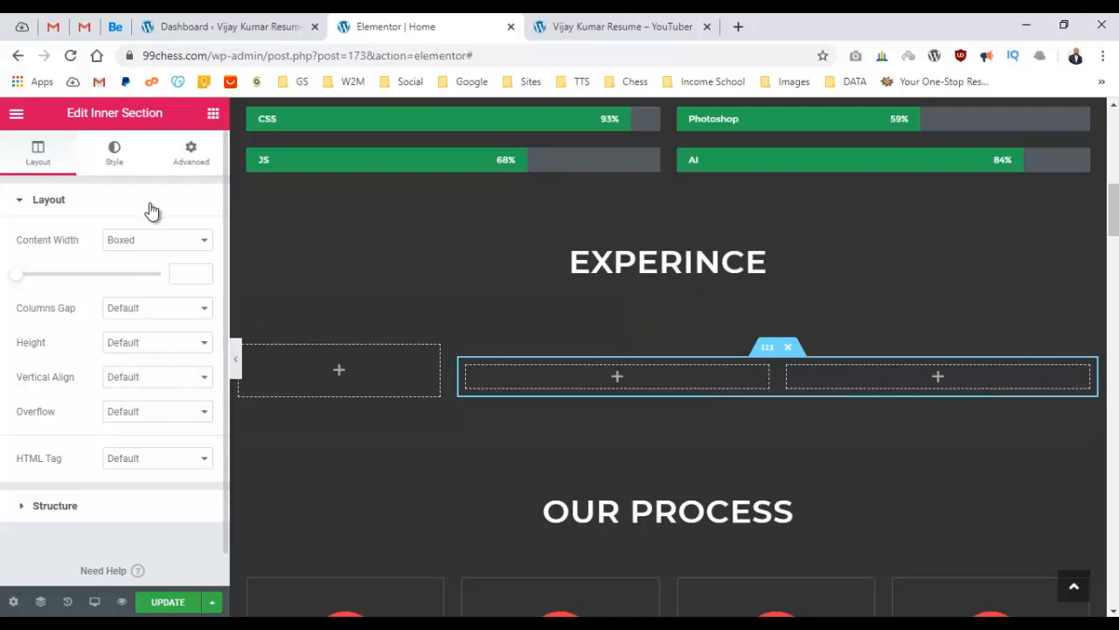
{"action": "left_click", "coordinate": [212, 114]}
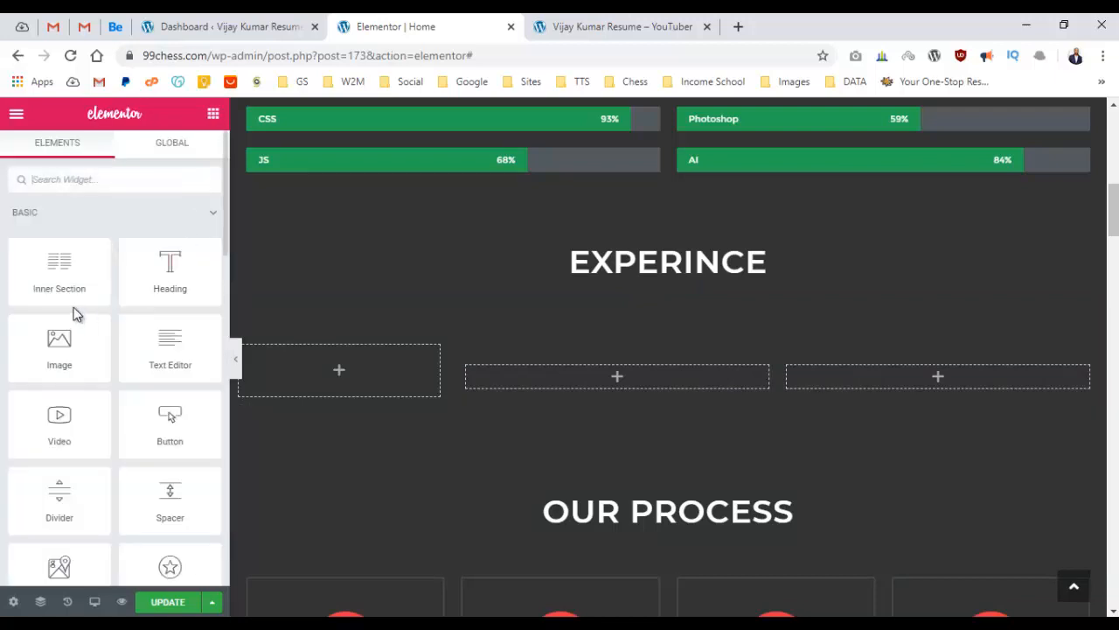
{"action": "scroll", "coordinate": [144, 385], "scroll_direction": "down", "scroll_amount": 1}
{"action": "left_click_drag", "start_coordinate": [170, 218], "coordinate": [320, 367]}
{"action": "triple_click", "coordinate": [110, 273]}
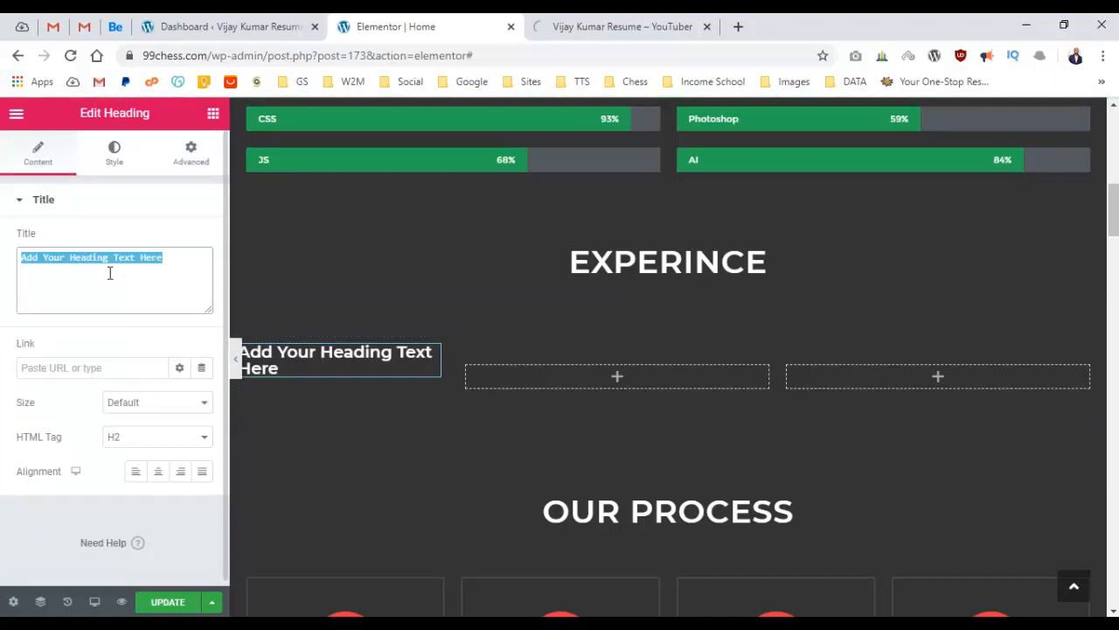
{"action": "type", "text": "Front End Developer"}
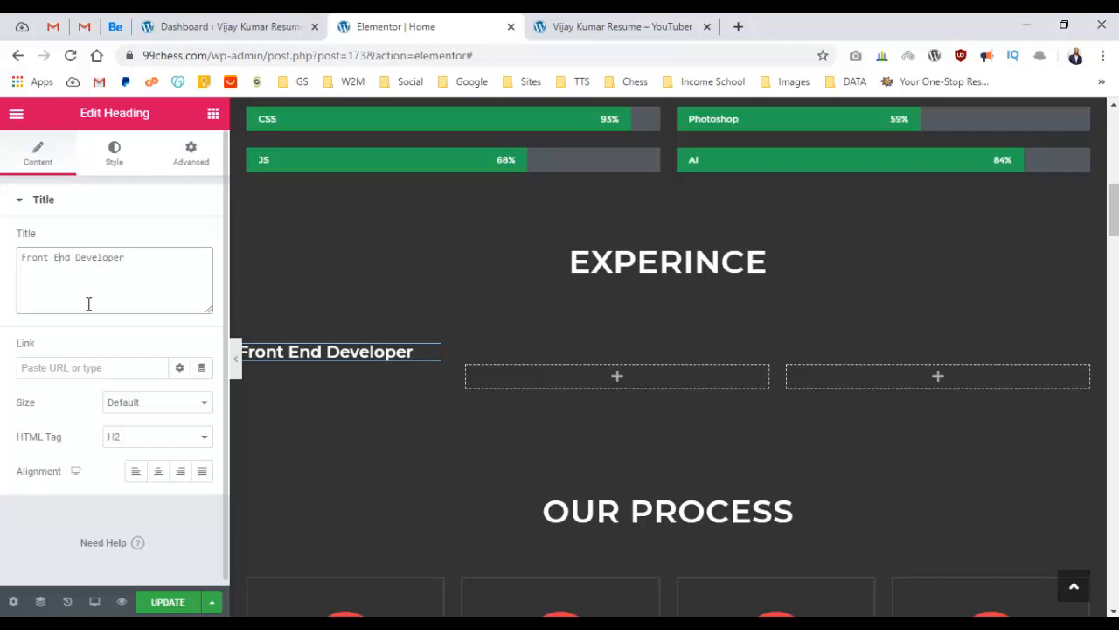
{"action": "left_click", "coordinate": [212, 114]}
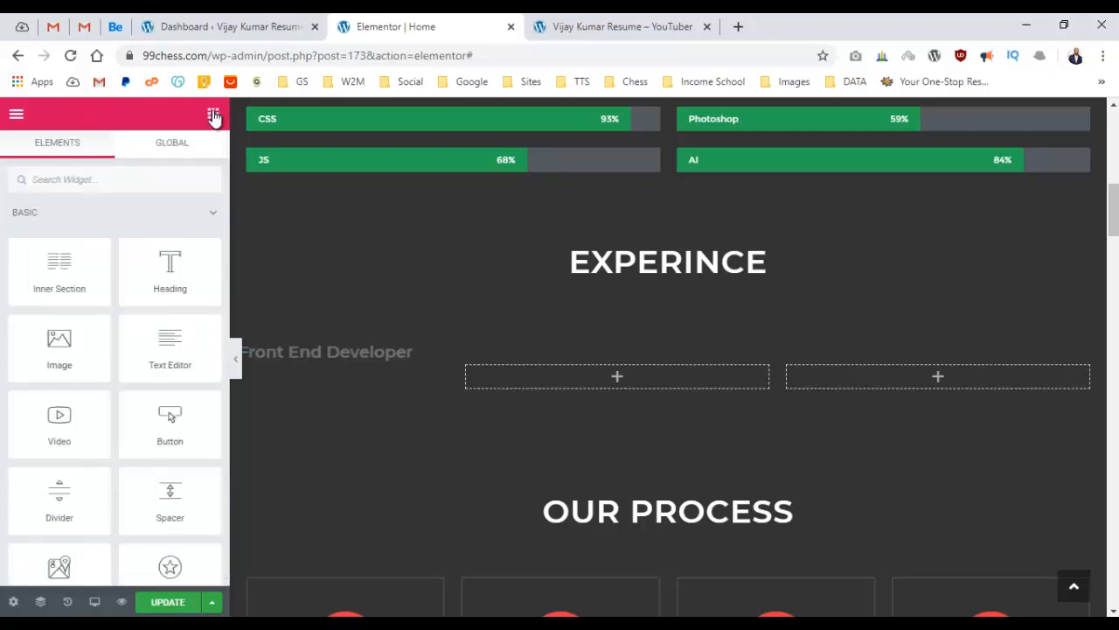
Add a text block reading 'Australia' under Front End Developer, discarding a misplaced inner section.
{"action": "left_click_drag", "start_coordinate": [118, 311], "coordinate": [340, 367]}
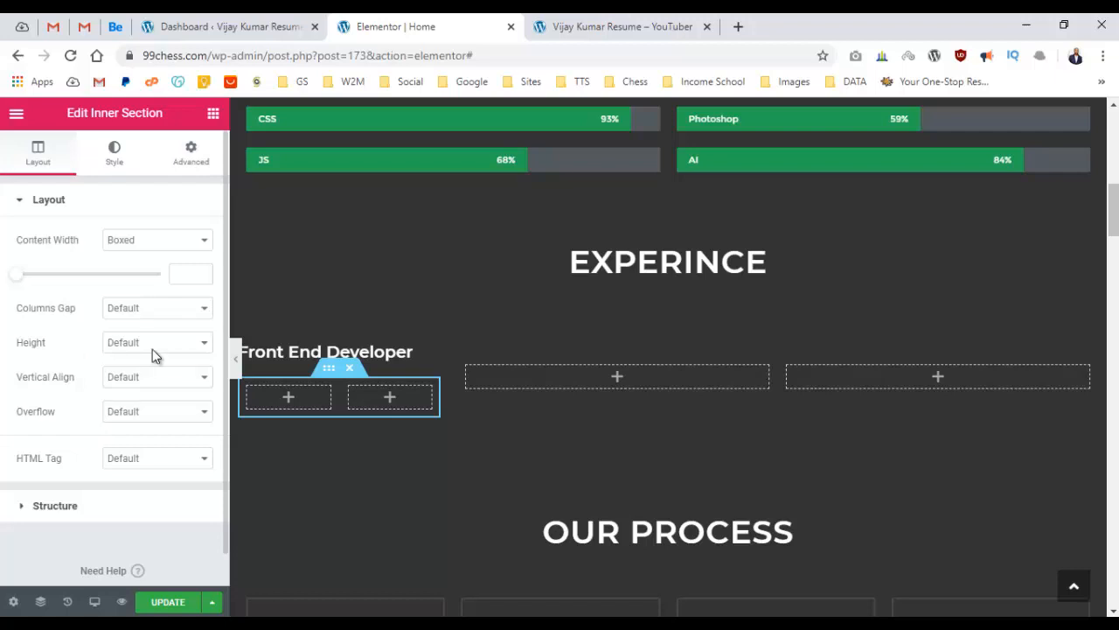
{"action": "left_click", "coordinate": [351, 371]}
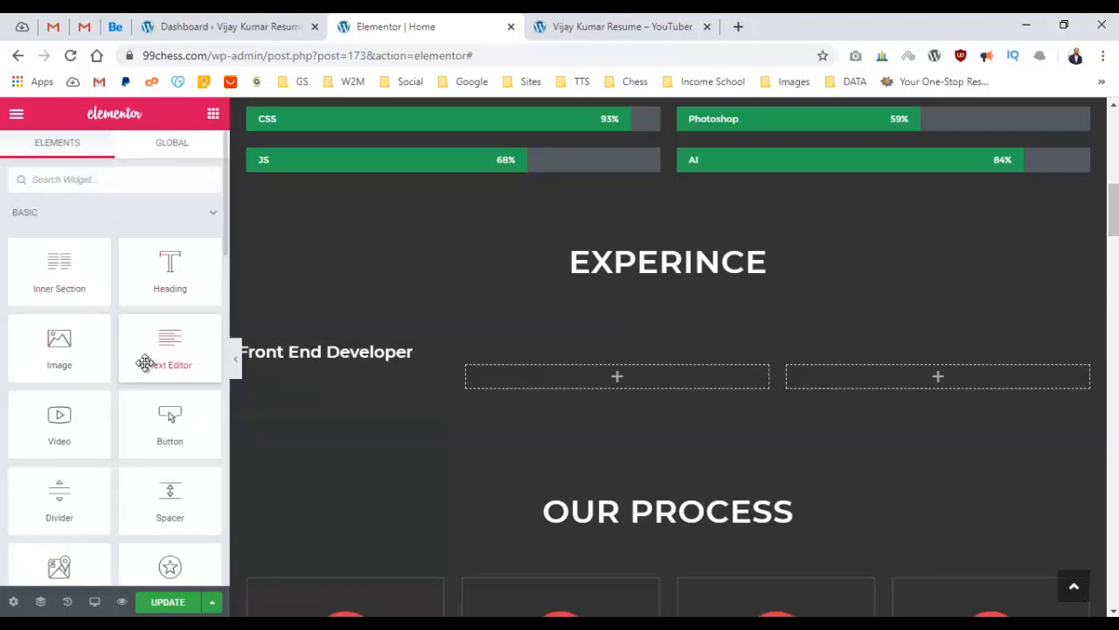
{"action": "left_click_drag", "start_coordinate": [148, 357], "coordinate": [294, 370]}
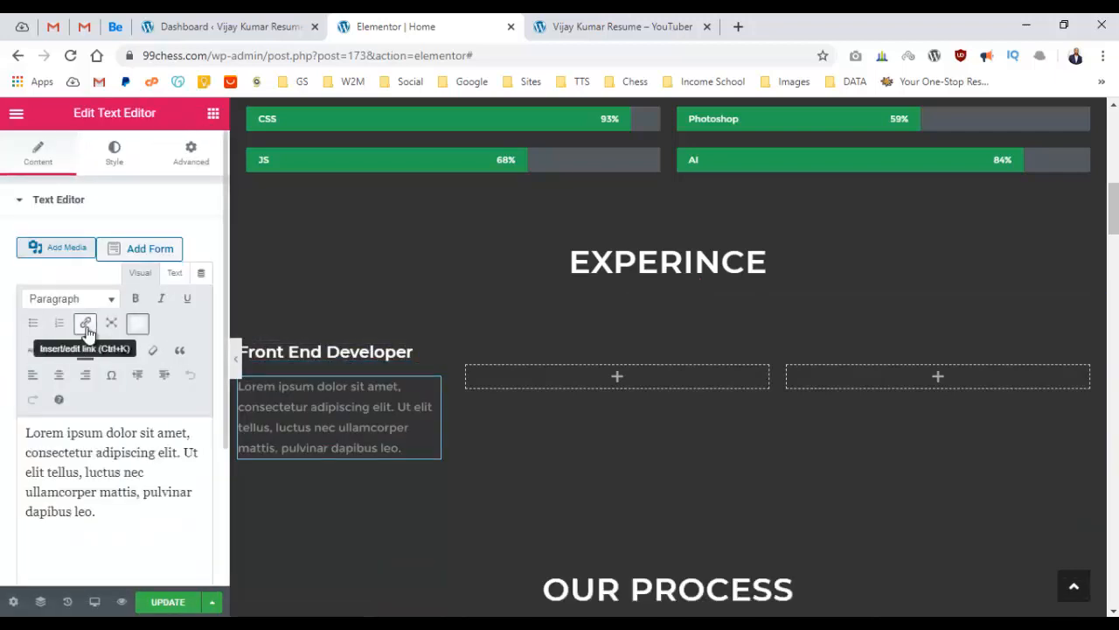
{"action": "triple_click", "coordinate": [72, 472]}
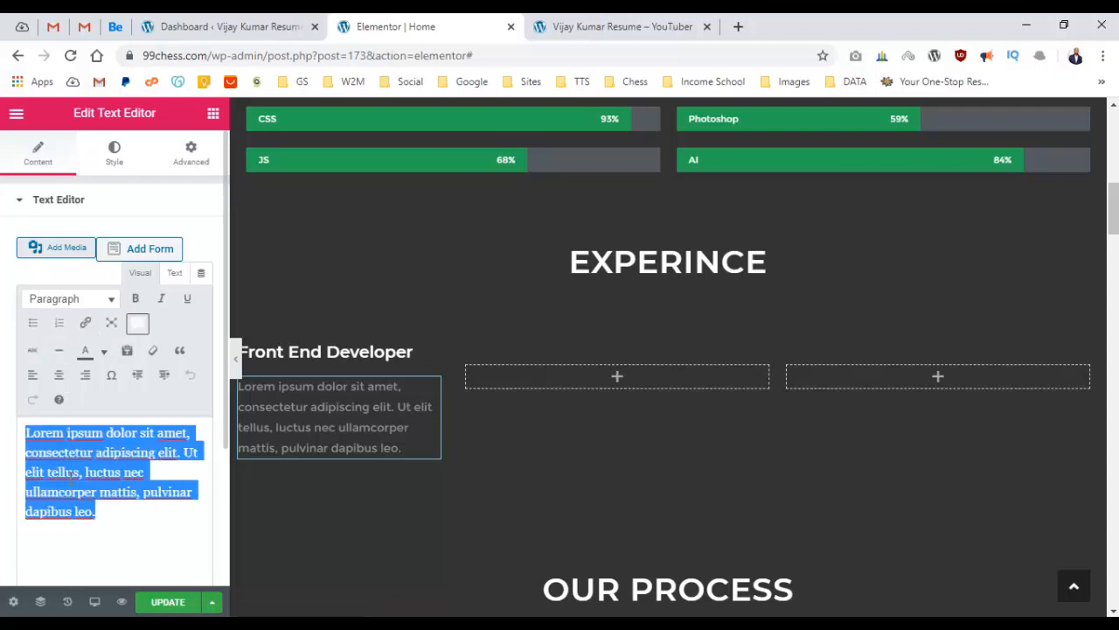
{"action": "type", "text": "Australia"}
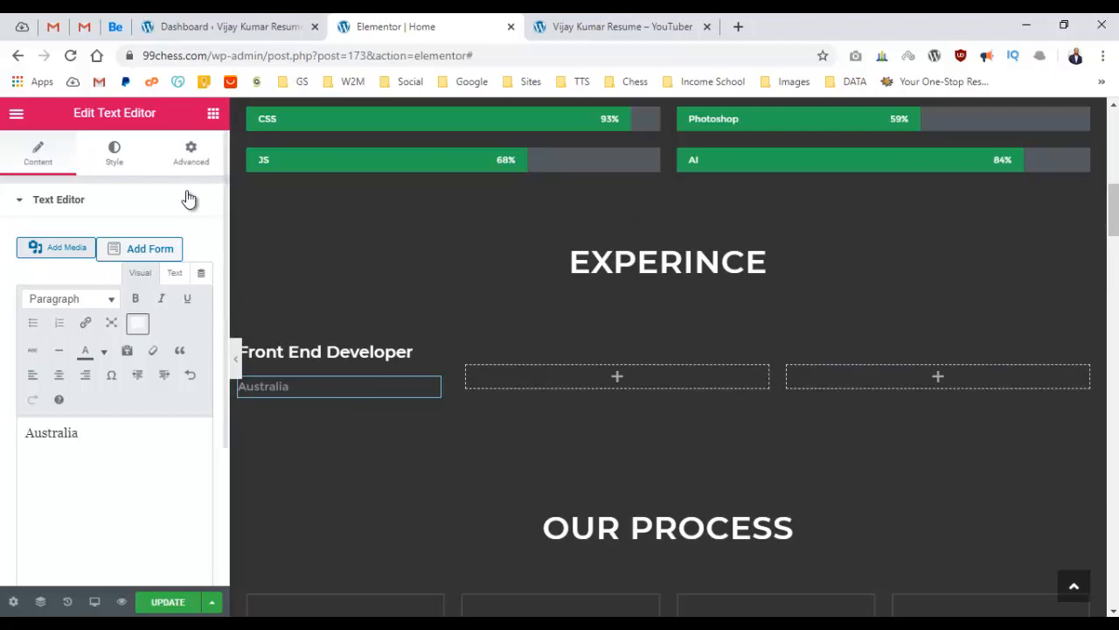
{"action": "left_click", "coordinate": [213, 115]}
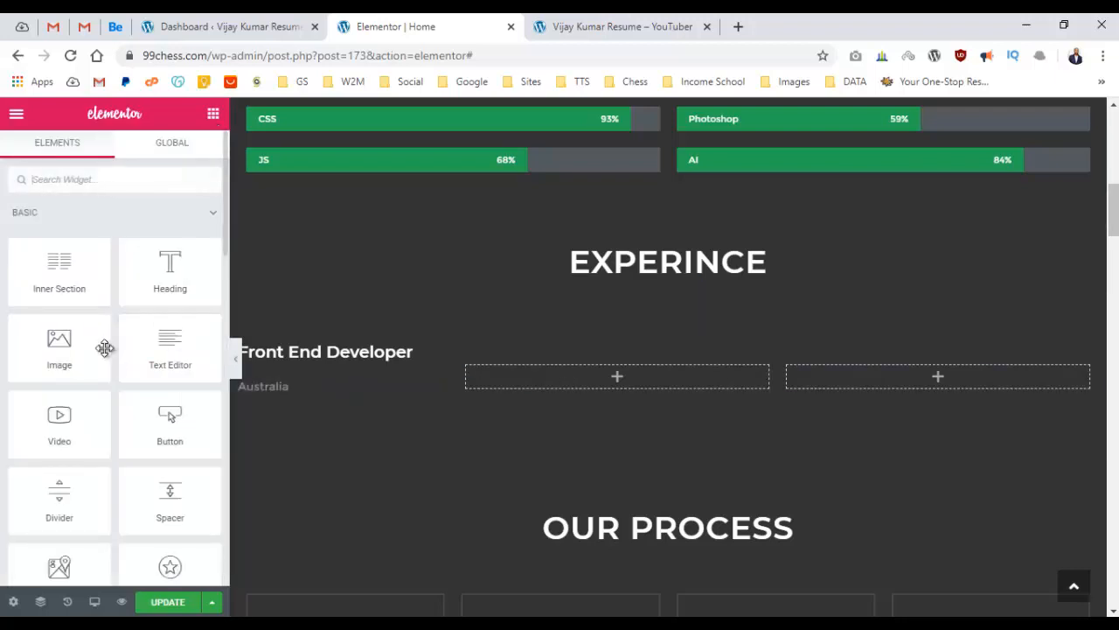
Add a lorem ipsum paragraph beside Front End Developer, pasting its first sentence again after 'dapibus leo.'.
{"action": "left_click_drag", "start_coordinate": [137, 352], "coordinate": [736, 363]}
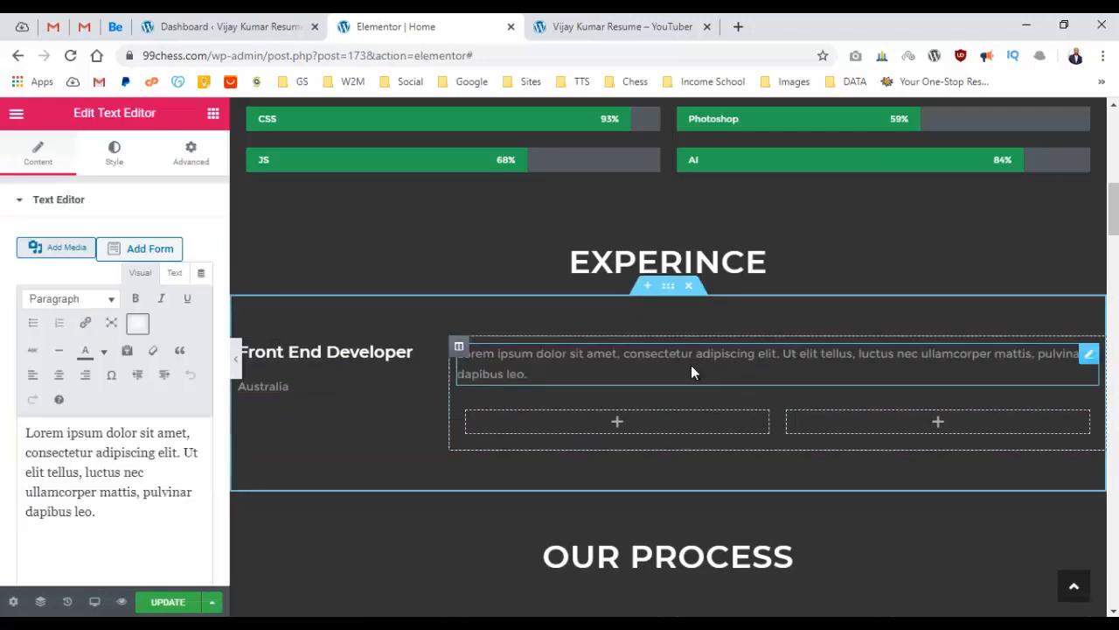
{"action": "triple_click", "coordinate": [672, 358]}
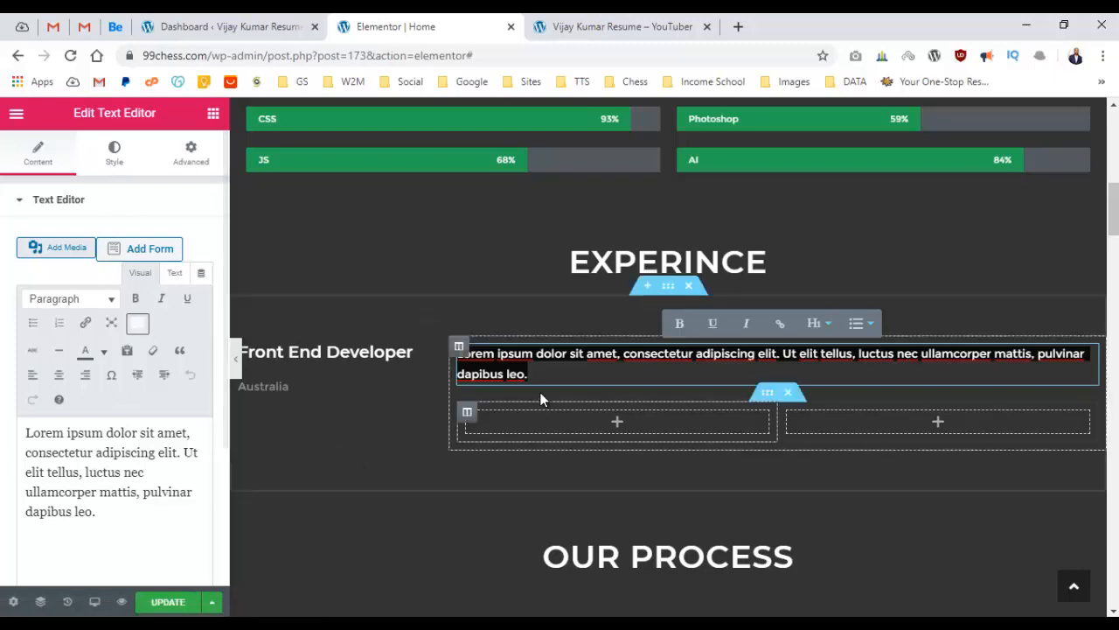
{"action": "left_click", "coordinate": [140, 494]}
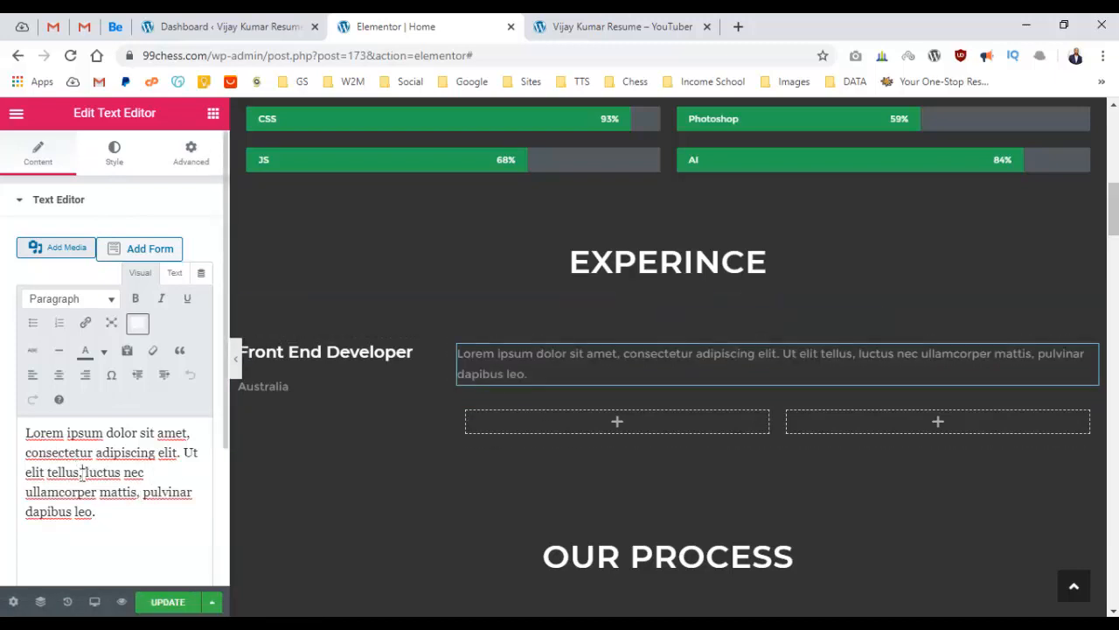
{"action": "left_click_drag", "start_coordinate": [83, 472], "coordinate": [5, 426]}
{"action": "key", "text": "ctrl+c"}
{"action": "left_click", "coordinate": [134, 529]}
{"action": "key", "text": "ctrl+v"}
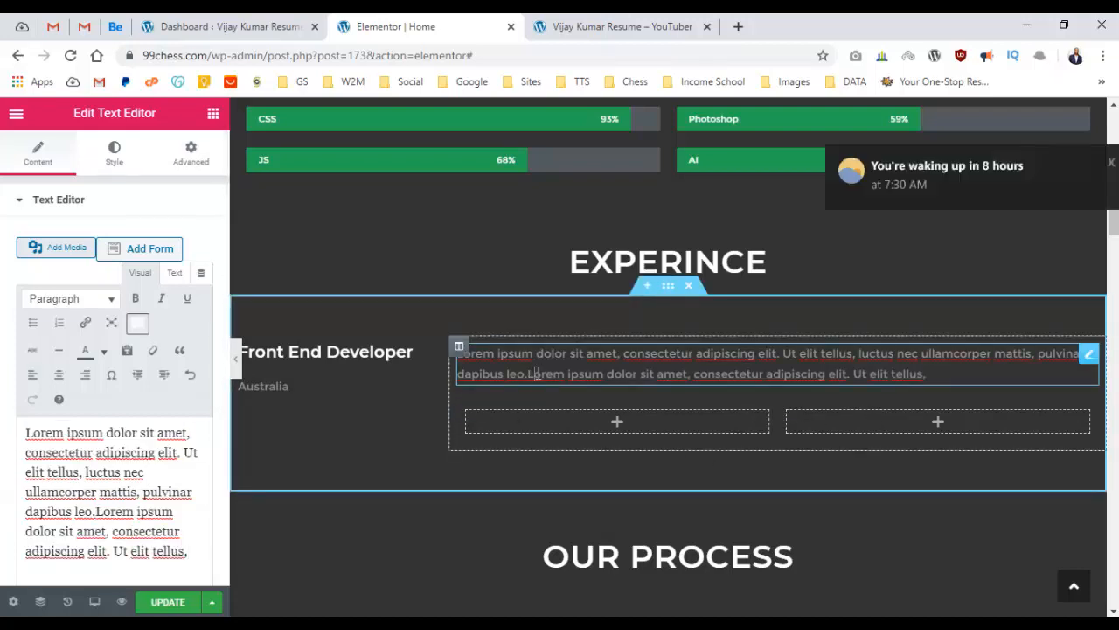
{"action": "left_click", "coordinate": [112, 160]}
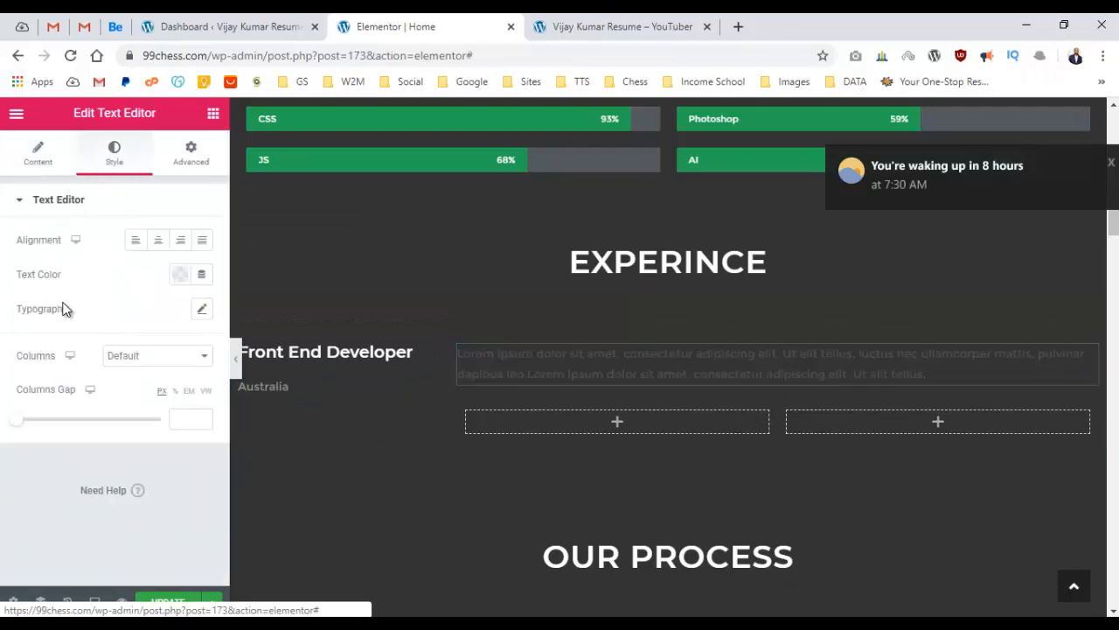
Set the Front End Developer description's text colour to a light grey.
{"action": "left_click", "coordinate": [180, 275]}
{"action": "left_click", "coordinate": [252, 317]}
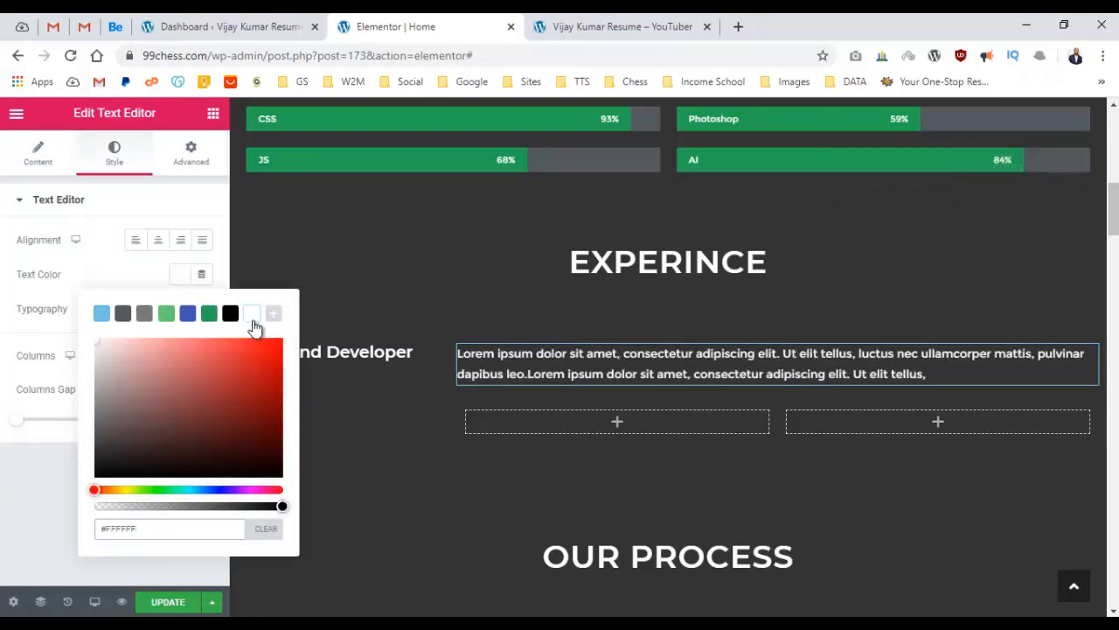
{"action": "left_click_drag", "start_coordinate": [104, 377], "coordinate": [97, 355]}
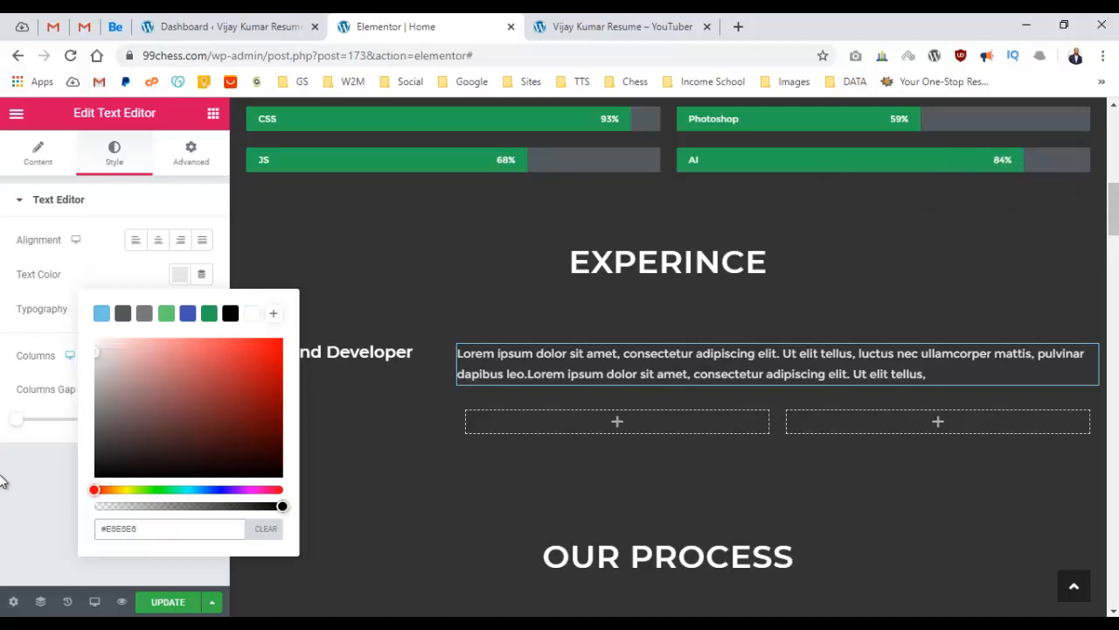
{"action": "left_click", "coordinate": [221, 276]}
Set the description's typography font weight to 300.
{"action": "left_click", "coordinate": [202, 309]}
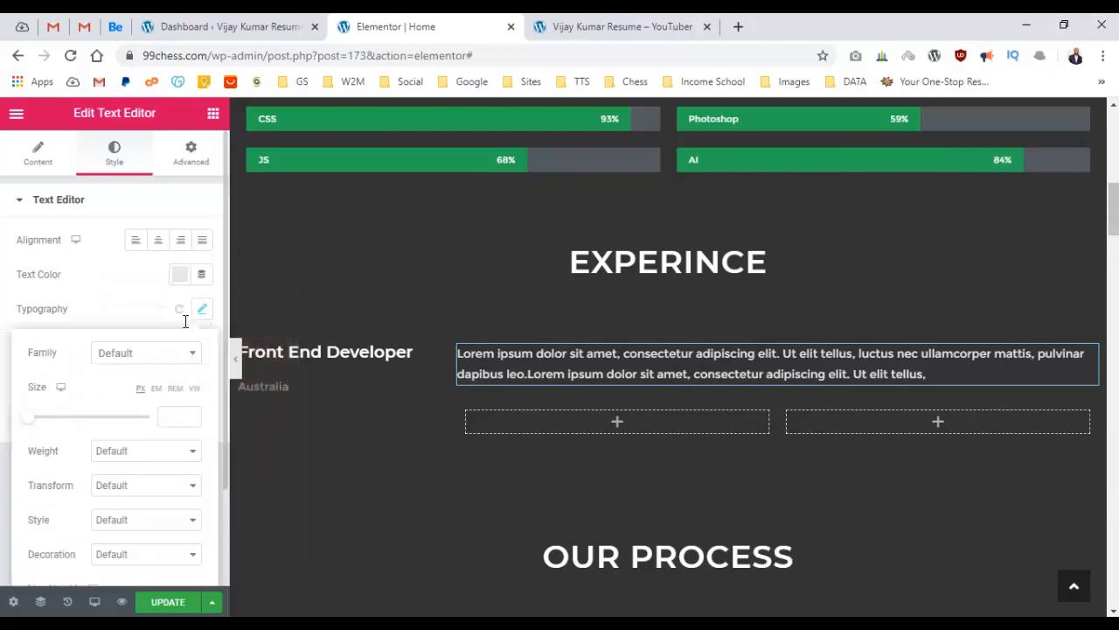
{"action": "scroll", "coordinate": [94, 393], "scroll_direction": "down", "scroll_amount": 1}
{"action": "left_click", "coordinate": [153, 371]}
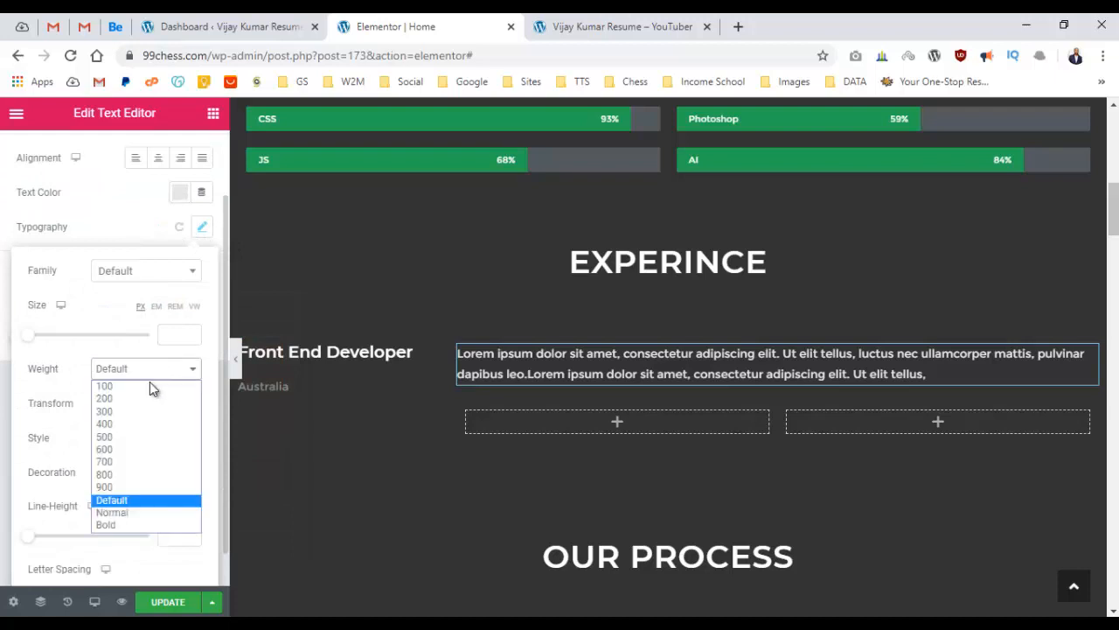
{"action": "left_click", "coordinate": [129, 421]}
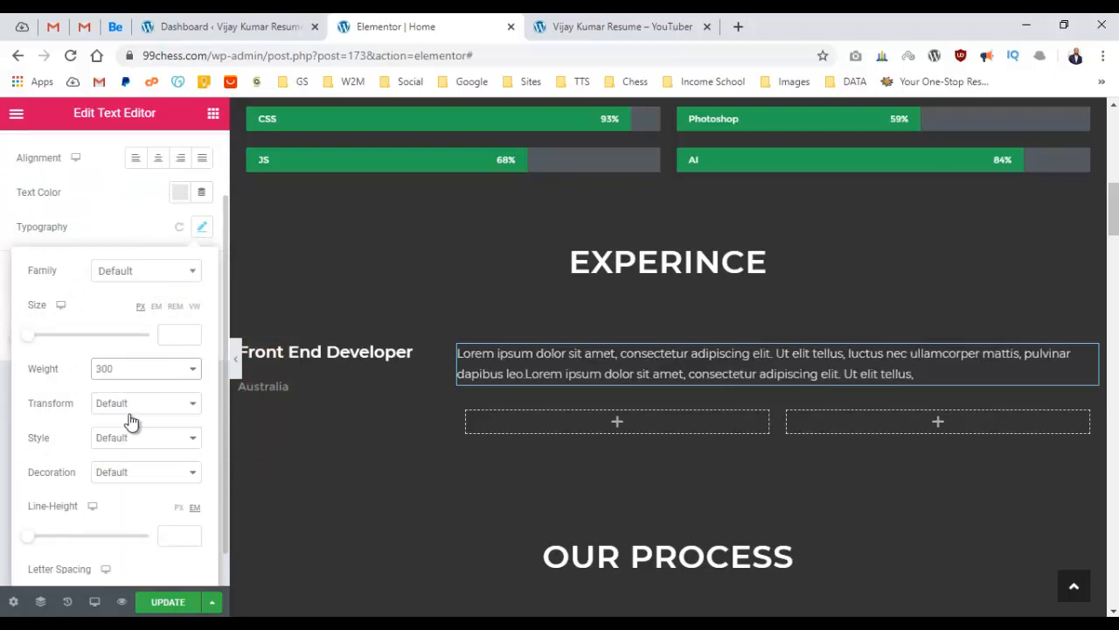
{"action": "left_click", "coordinate": [2, 369]}
{"action": "left_click", "coordinate": [214, 114]}
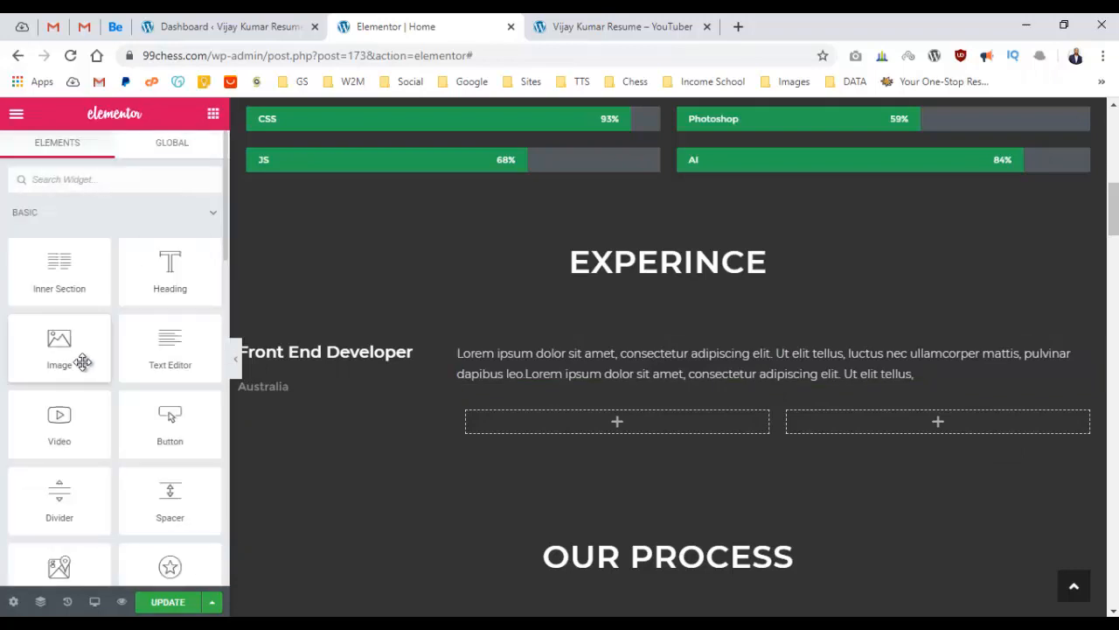
Add an Icon List to the empty left inner column with a Heading above it.
{"action": "scroll", "coordinate": [88, 358], "scroll_direction": "down", "scroll_amount": 5}
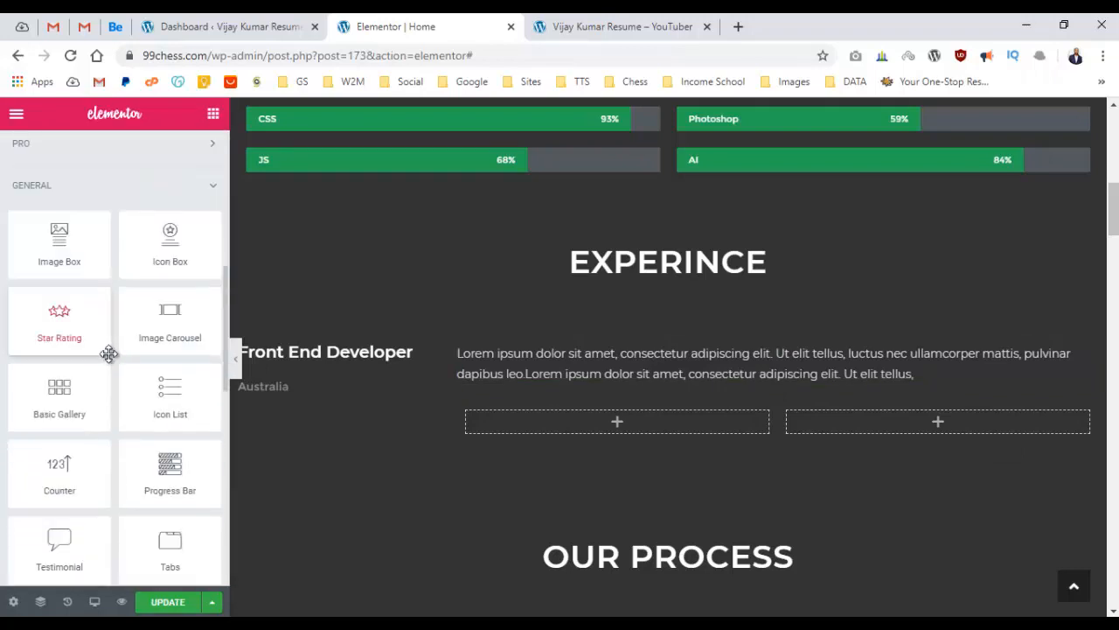
{"action": "left_click_drag", "start_coordinate": [169, 400], "coordinate": [616, 423]}
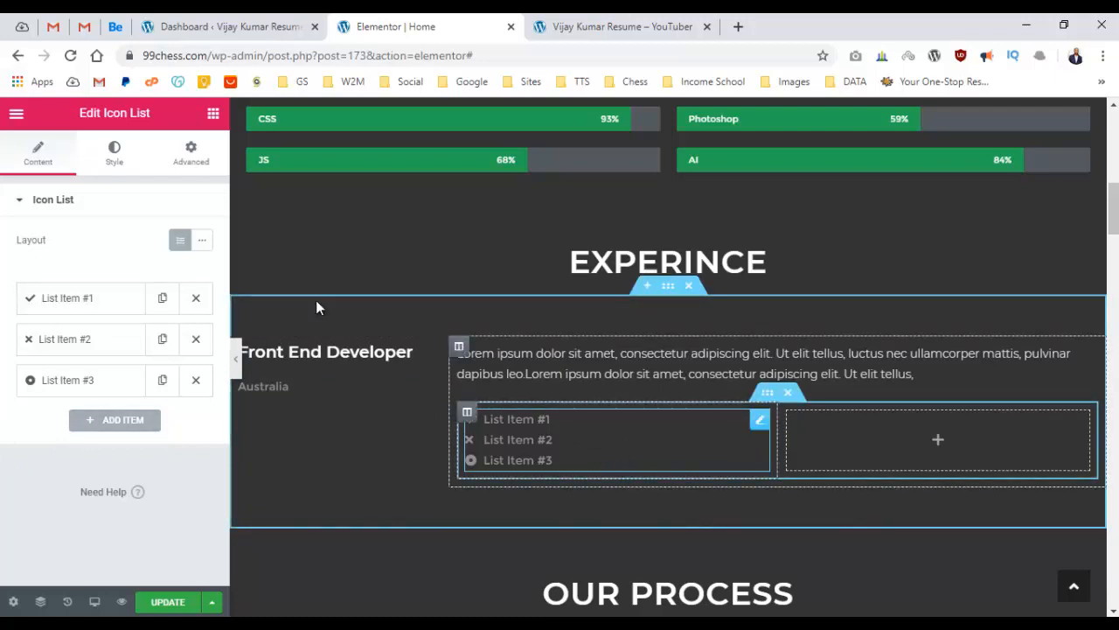
{"action": "left_click", "coordinate": [212, 113]}
{"action": "left_click_drag", "start_coordinate": [170, 266], "coordinate": [627, 421]}
Title the new heading 'Key Skills' and set its HTML tag to H4.
{"action": "left_click", "coordinate": [117, 281]}
{"action": "key", "text": "ctrl+a"}
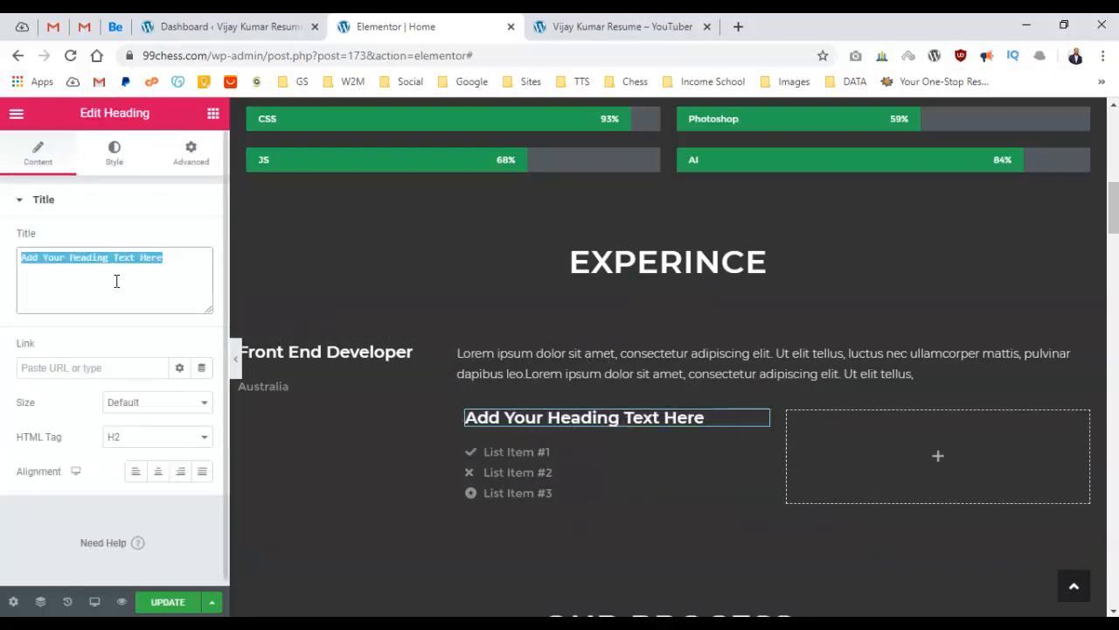
{"action": "type", "text": "Key Skull"}
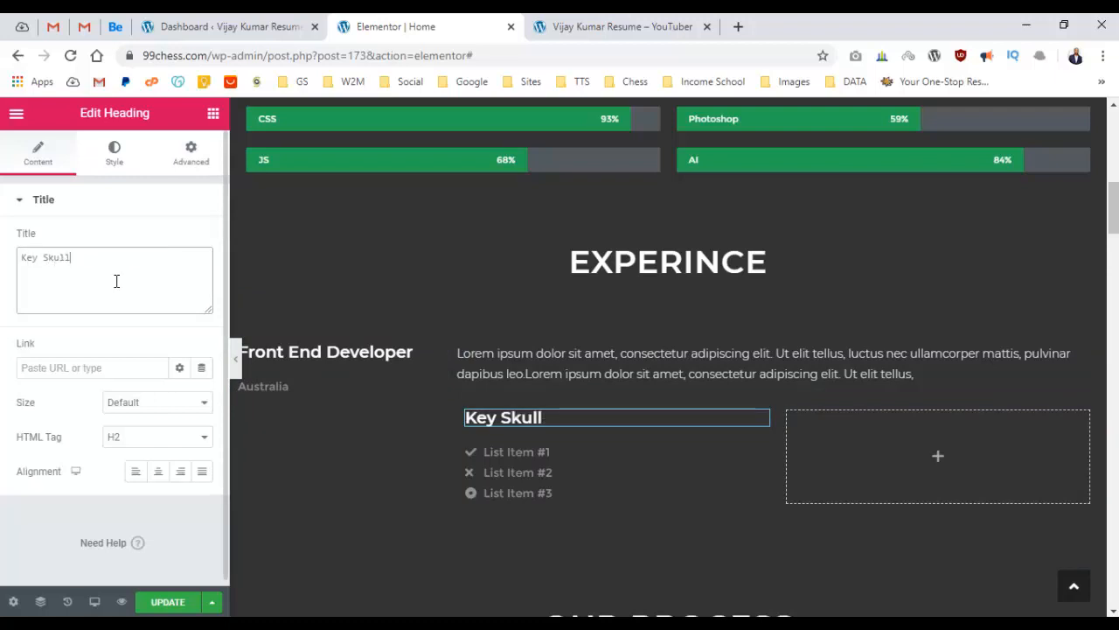
{"action": "key", "text": "BackSpace"}
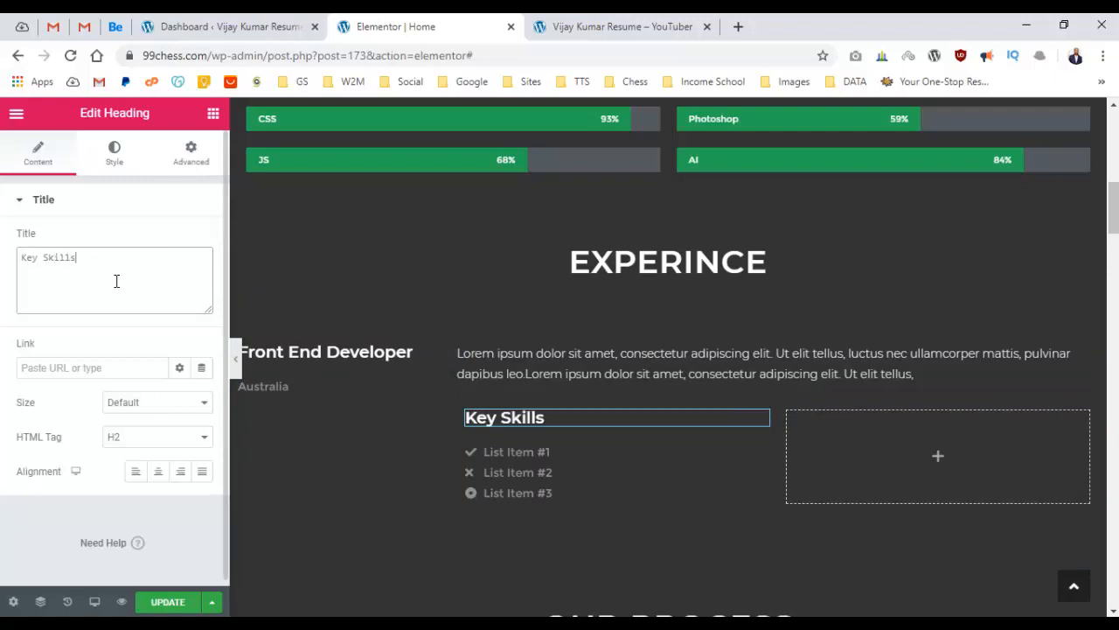
{"action": "left_click", "coordinate": [144, 436]}
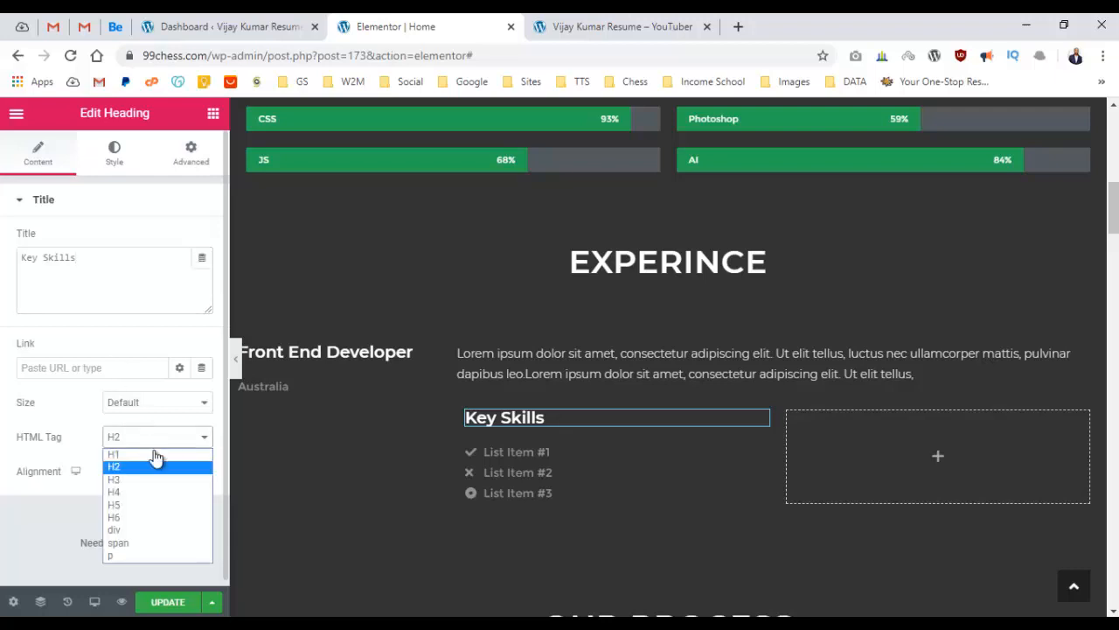
{"action": "left_click", "coordinate": [158, 492]}
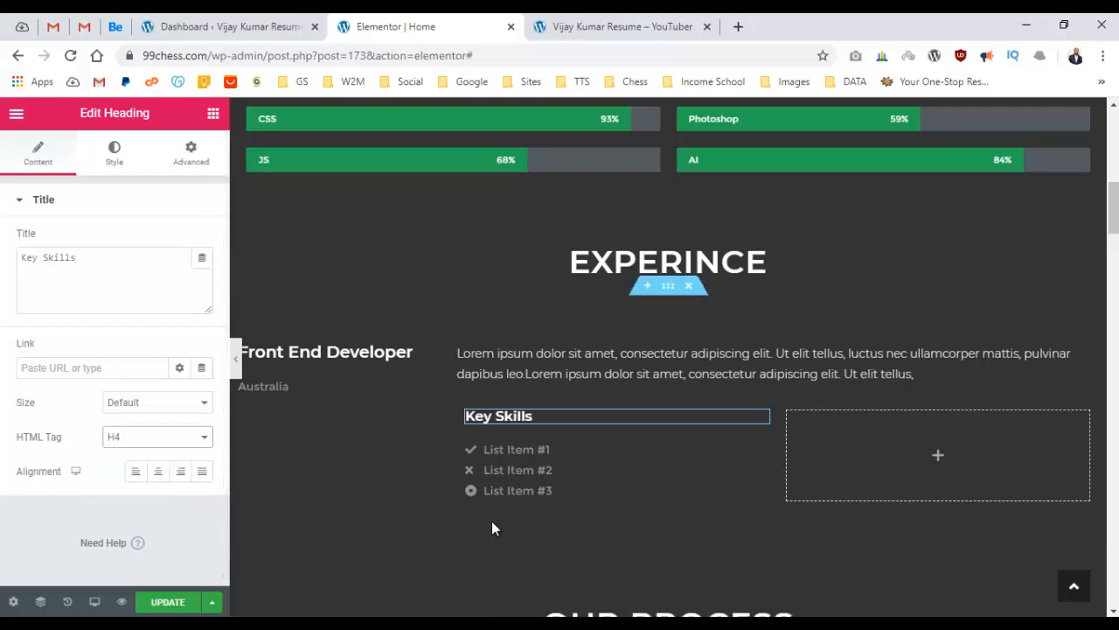
{"action": "left_click", "coordinate": [516, 472]}
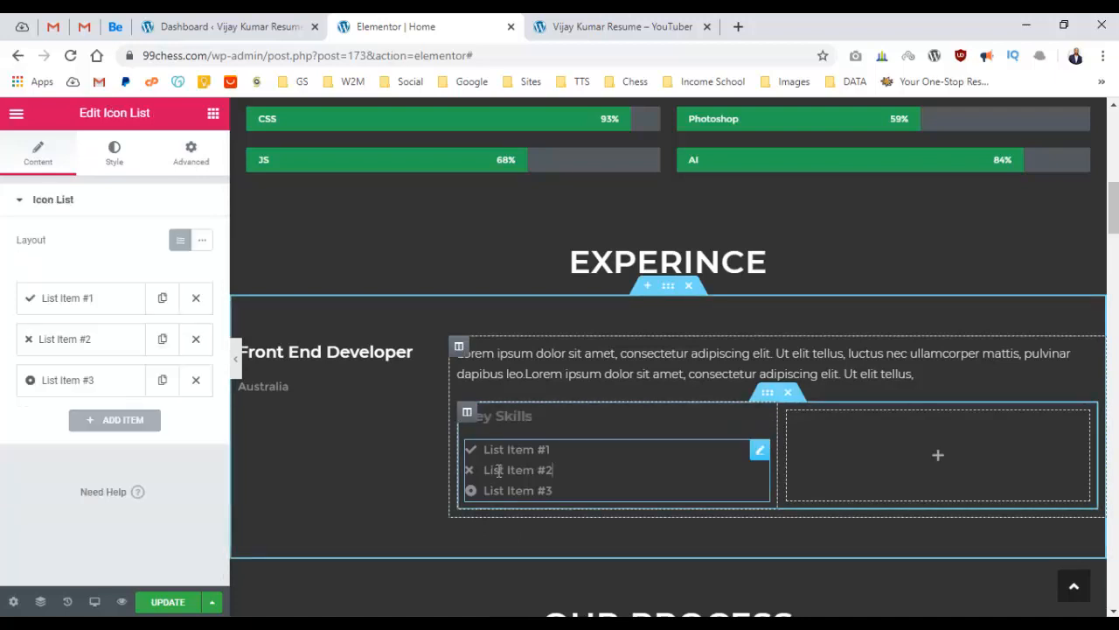
Delete the extra list item, rename item 1 to 'HTML', and duplicate it three times.
{"action": "left_click", "coordinate": [122, 304]}
{"action": "mouse_move", "coordinate": [109, 425]}
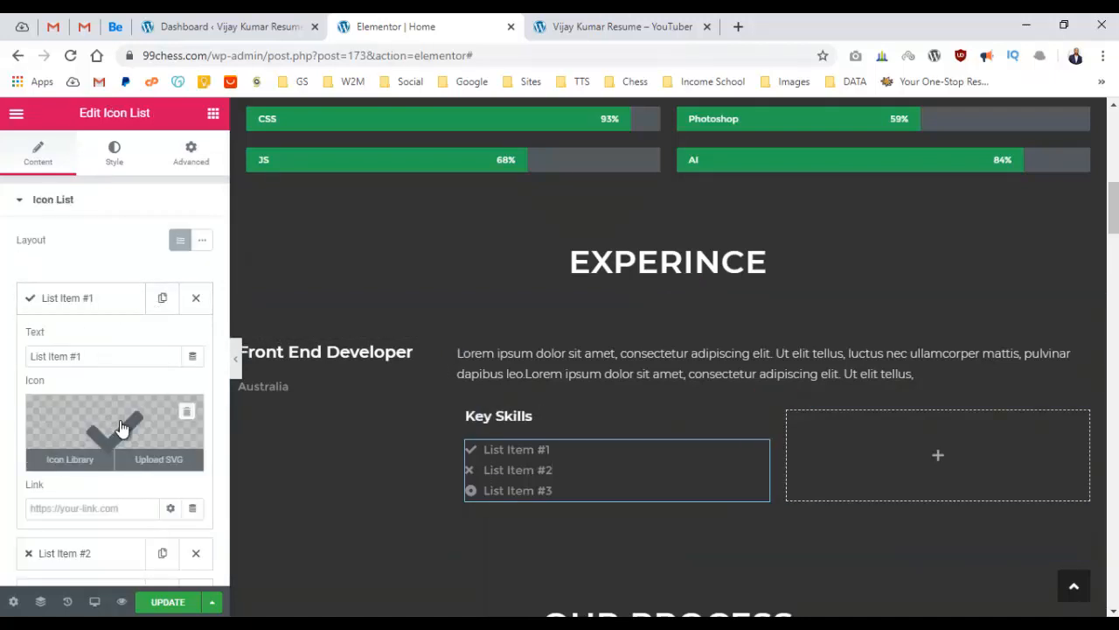
{"action": "left_click", "coordinate": [197, 552]}
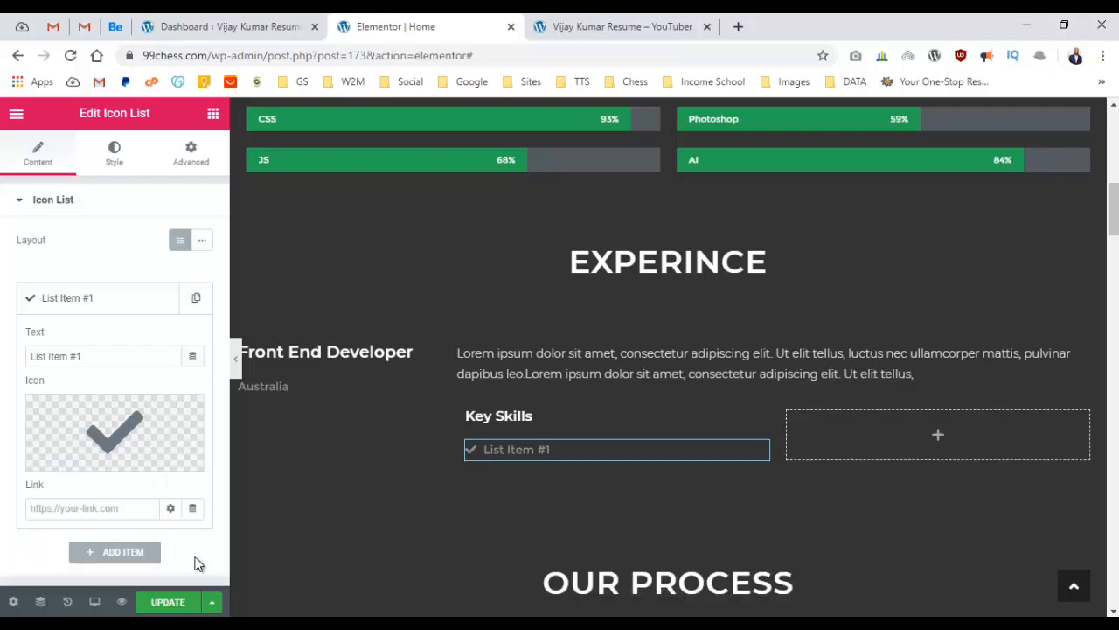
{"action": "left_click", "coordinate": [83, 302]}
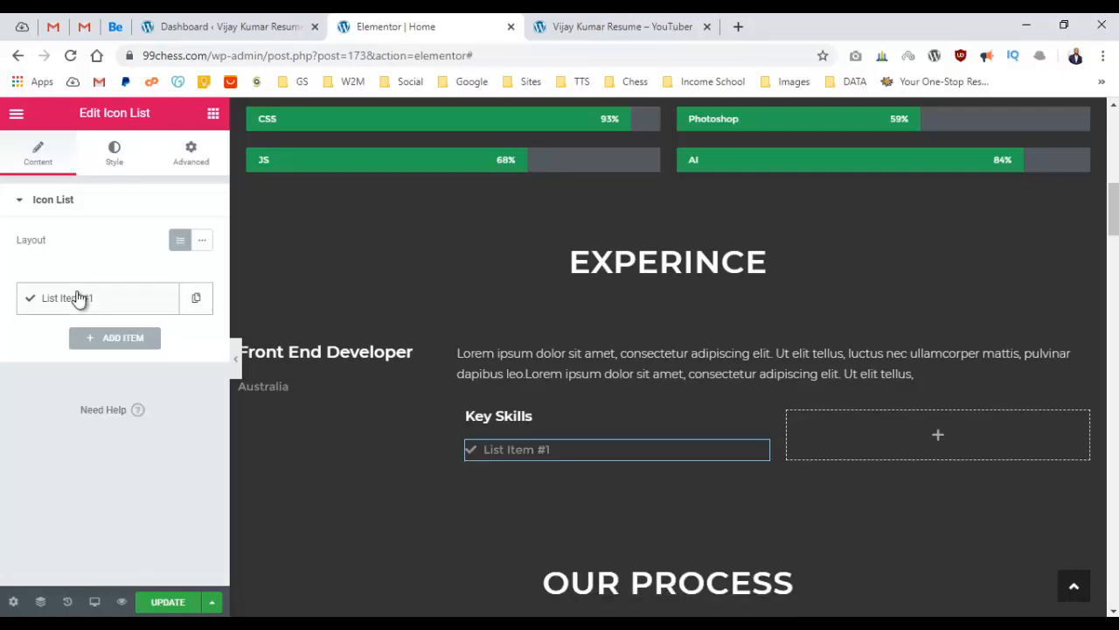
{"action": "left_click", "coordinate": [120, 300]}
{"action": "triple_click", "coordinate": [111, 350]}
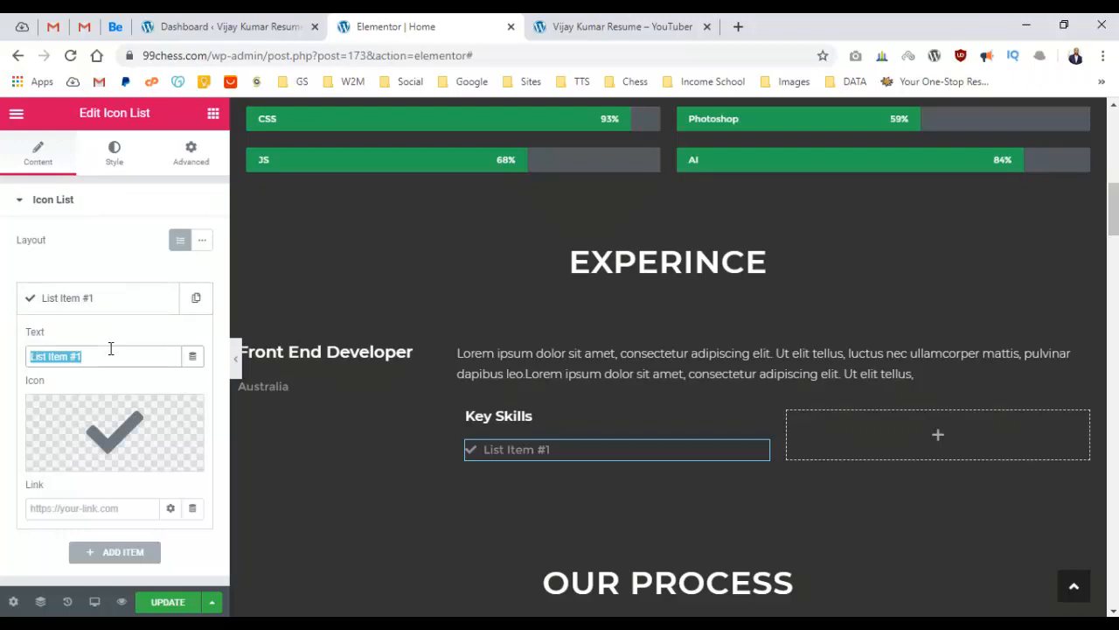
{"action": "type", "text": "H"}
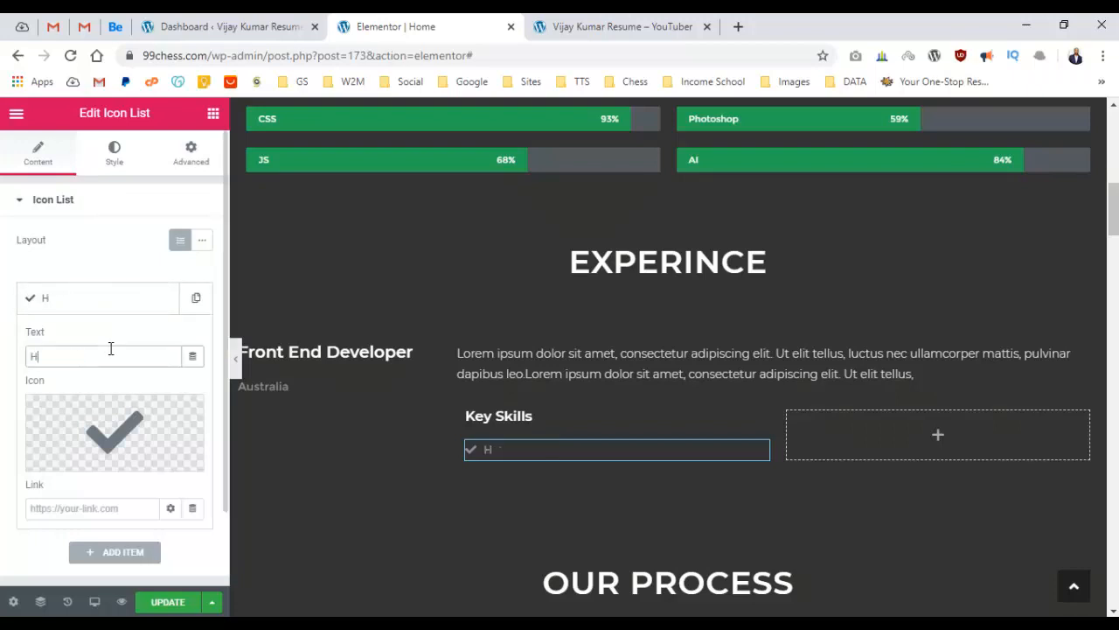
{"action": "type", "text": "TML"}
{"action": "left_click", "coordinate": [109, 299]}
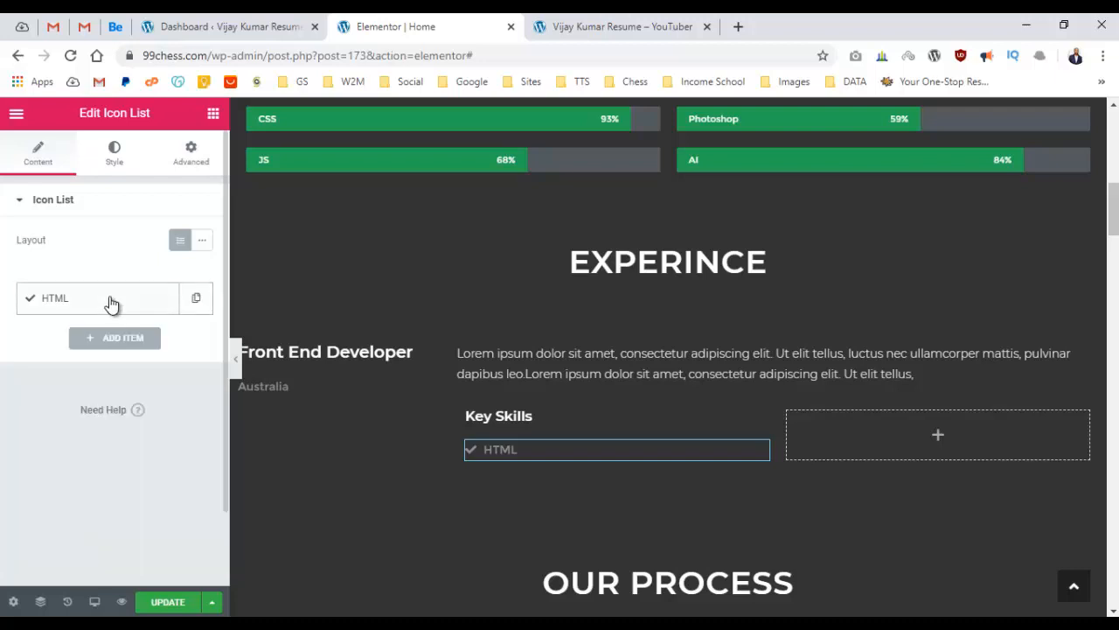
{"action": "left_click", "coordinate": [194, 299]}
{"action": "left_click", "coordinate": [163, 298]}
{"action": "left_click", "coordinate": [163, 298]}
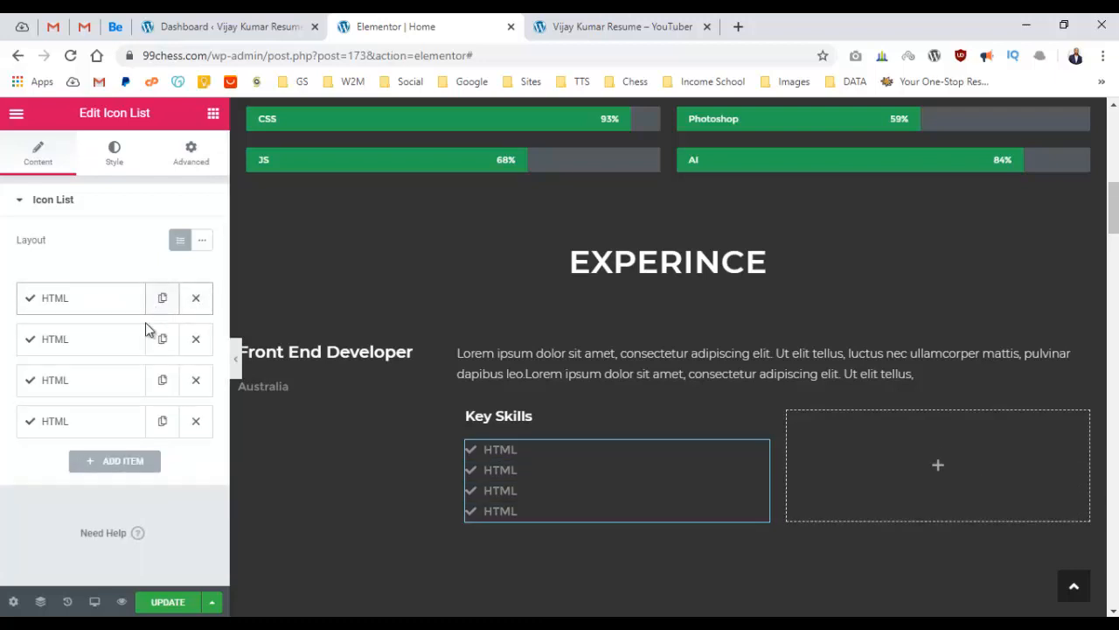
Rename the three copies to 'CSS', 'JS' and 'WordPress'.
{"action": "left_click", "coordinate": [123, 341]}
{"action": "double_click", "coordinate": [92, 397]}
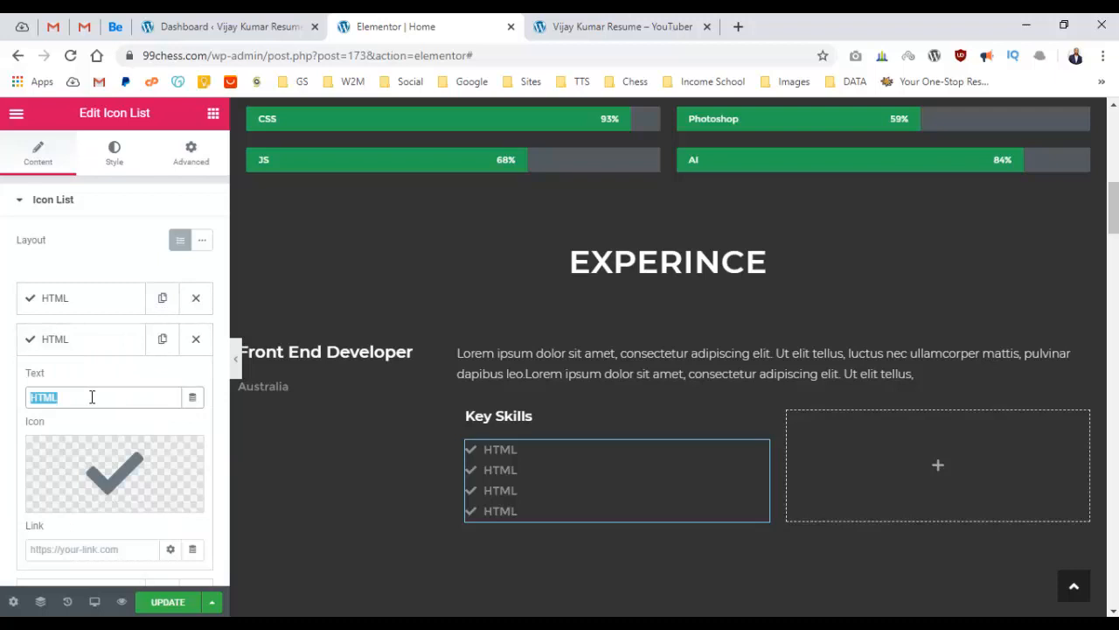
{"action": "type", "text": "CSS"}
{"action": "left_click", "coordinate": [112, 342]}
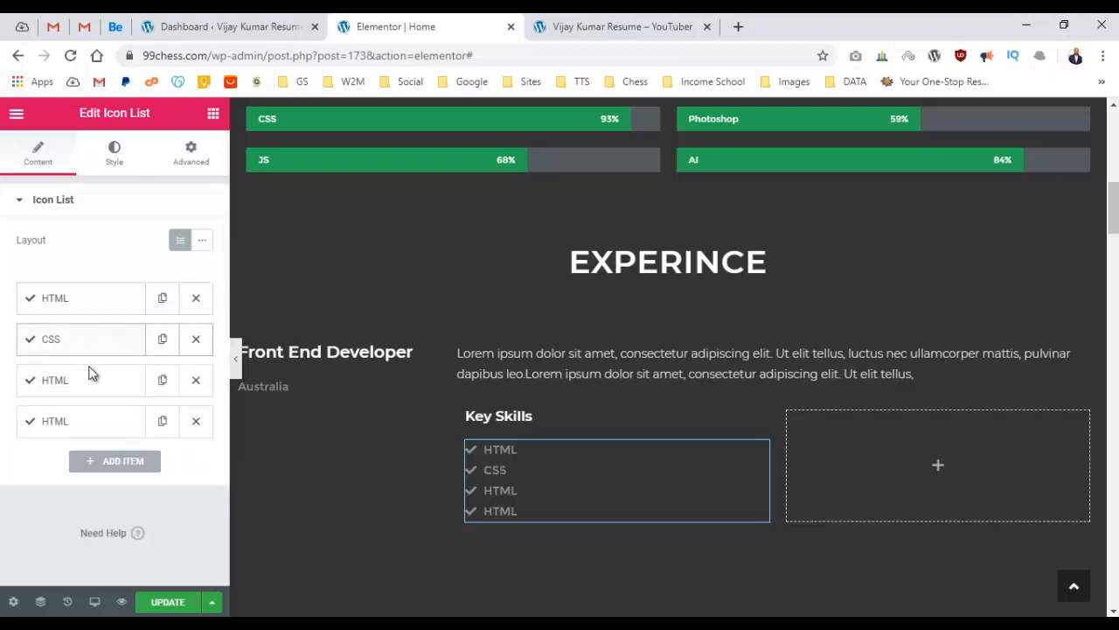
{"action": "left_click", "coordinate": [91, 376]}
{"action": "double_click", "coordinate": [74, 435]}
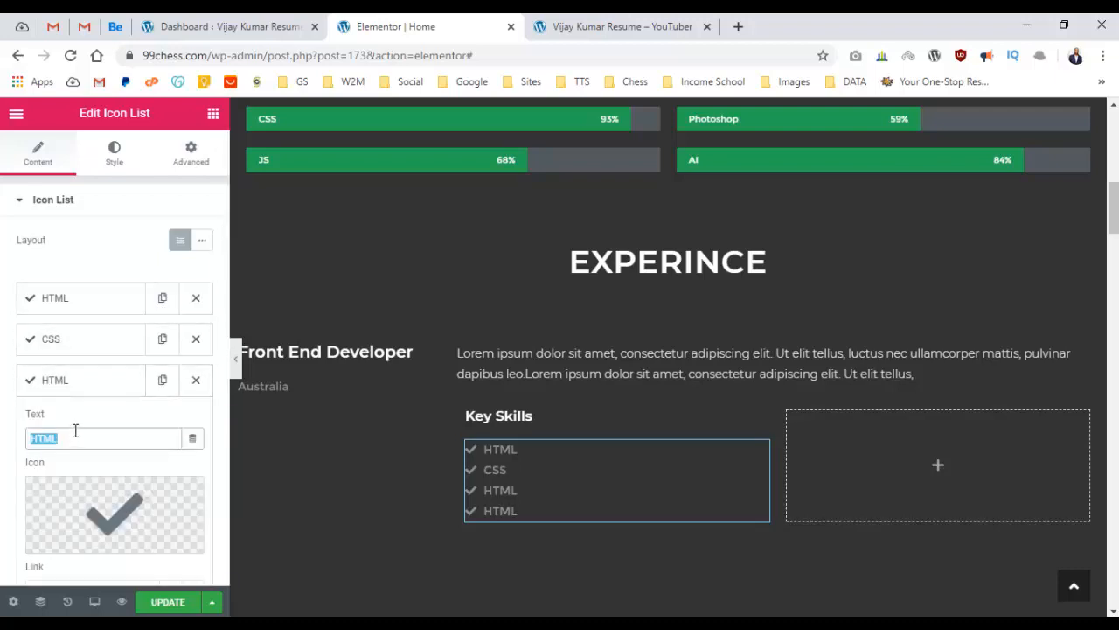
{"action": "type", "text": "JS"}
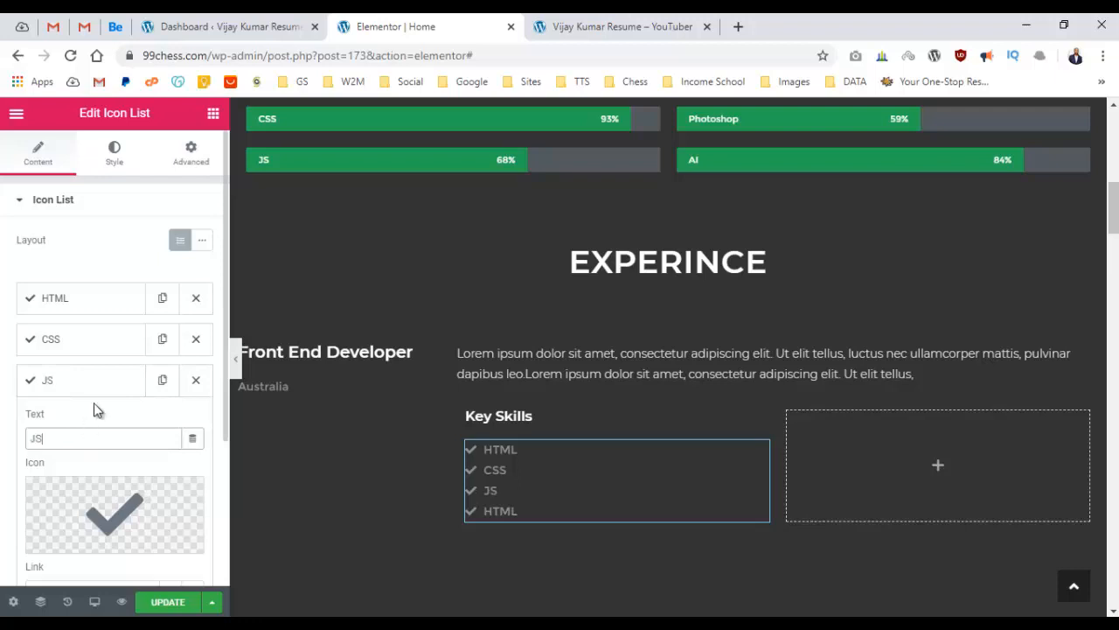
{"action": "left_click", "coordinate": [108, 384]}
{"action": "left_click", "coordinate": [86, 423]}
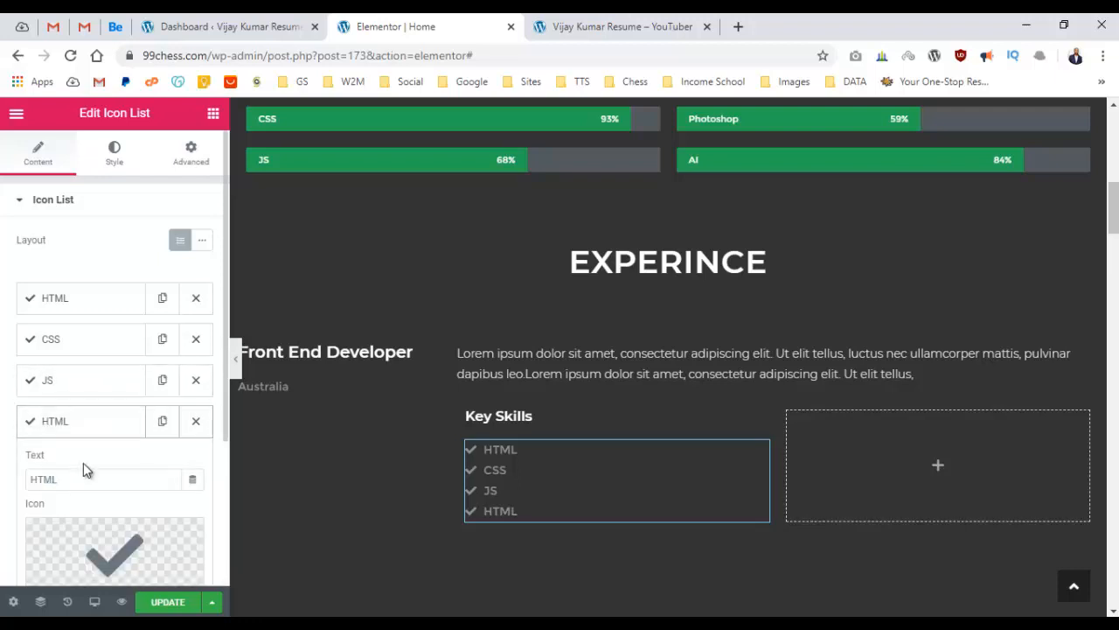
{"action": "double_click", "coordinate": [86, 474]}
{"action": "type", "text": "WordPress"}
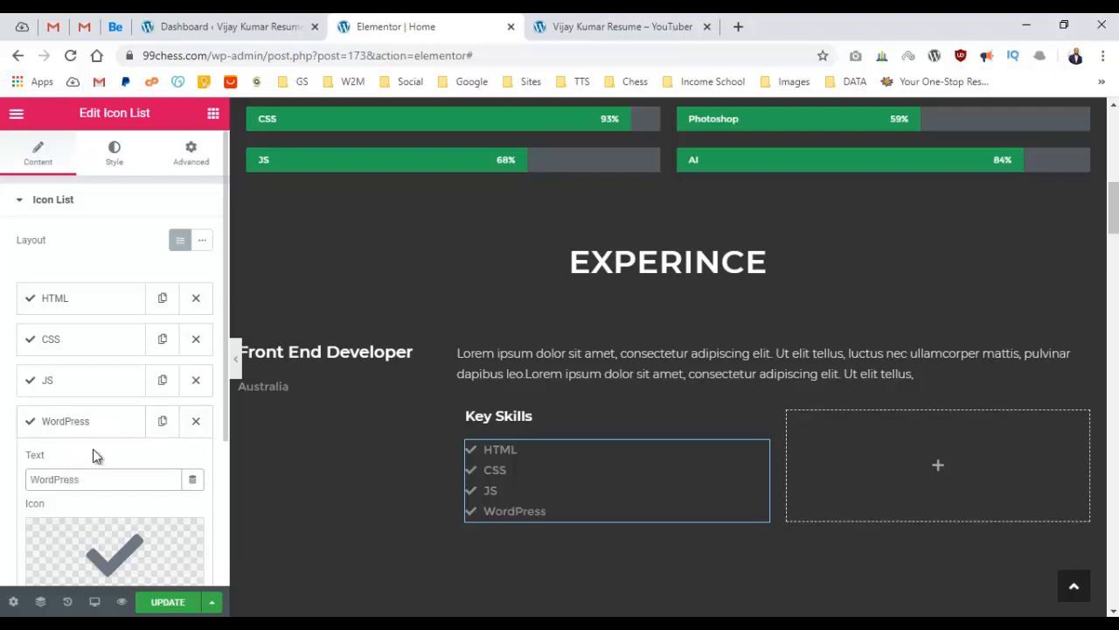
{"action": "left_click", "coordinate": [93, 435]}
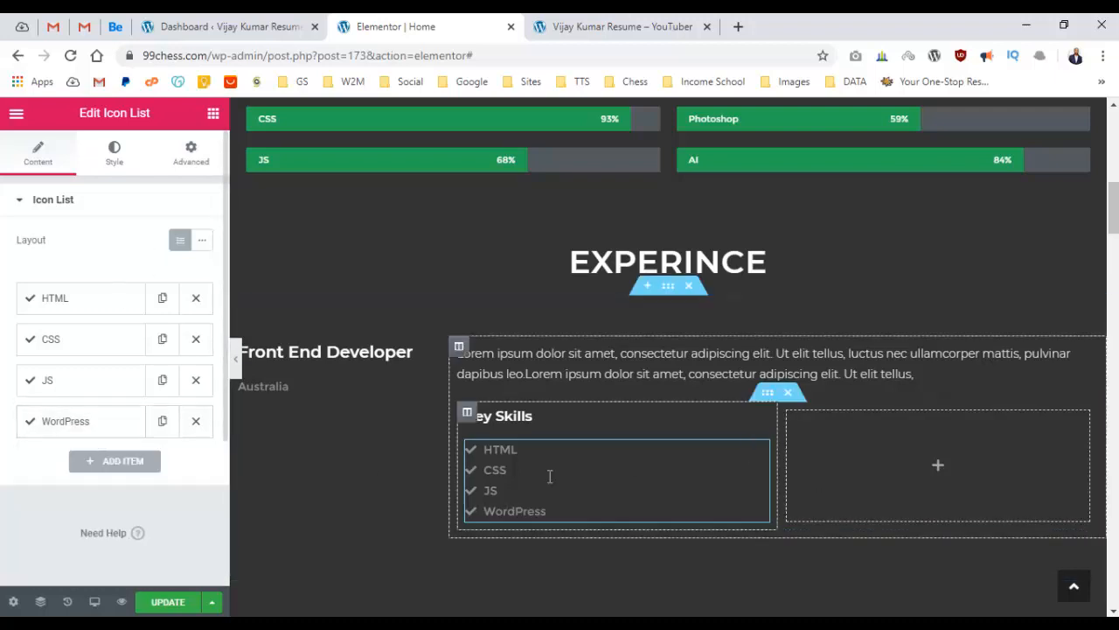
Duplicate the Key Skills heading and move the copy into the empty right column.
{"action": "right_click", "coordinate": [610, 415]}
{"action": "left_click", "coordinate": [649, 408]}
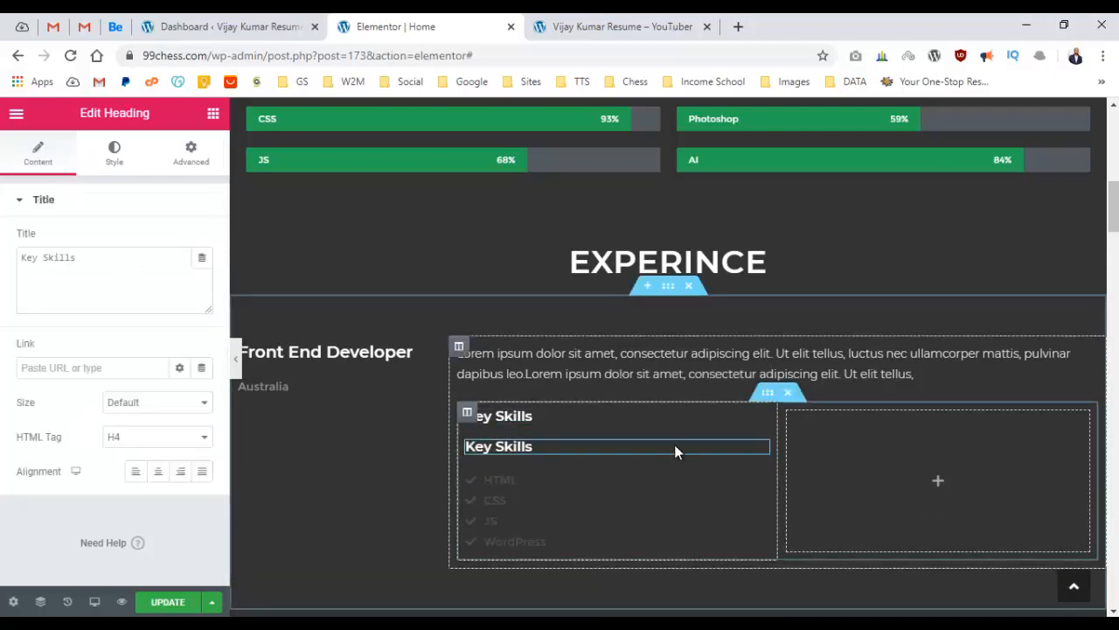
{"action": "left_click_drag", "start_coordinate": [753, 417], "coordinate": [853, 414]}
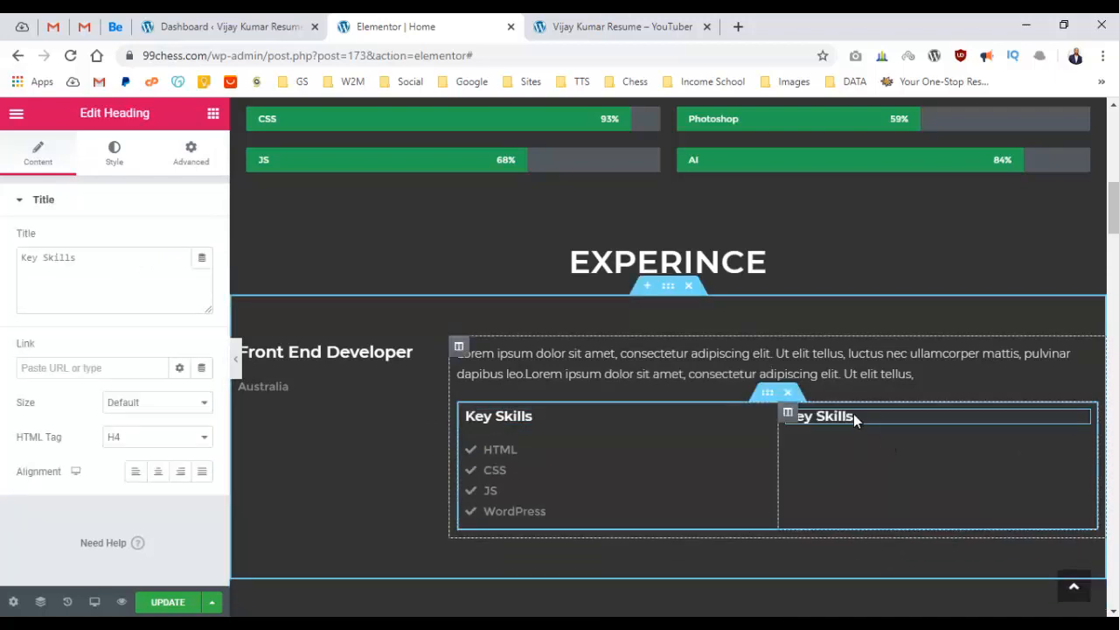
Change the copied heading's title to 'Responsibilities'.
{"action": "triple_click", "coordinate": [80, 255]}
{"action": "type", "text": "Responsibi"}
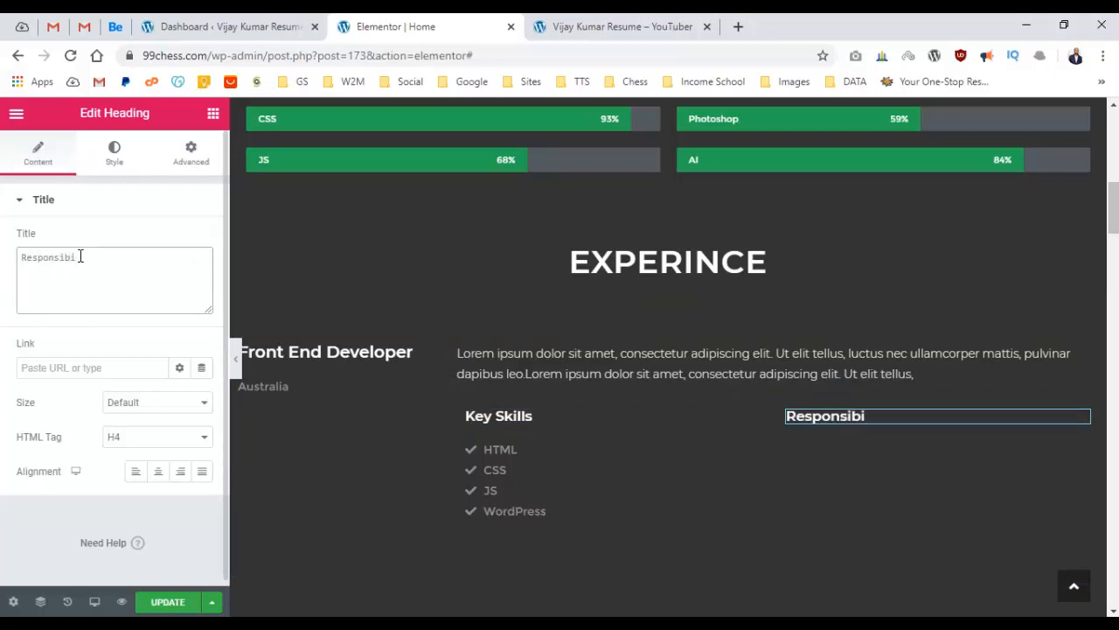
{"action": "key", "text": "BackSpace"}
{"action": "right_click", "coordinate": [84, 265]}
{"action": "left_click", "coordinate": [49, 265]}
{"action": "double_click", "coordinate": [54, 262]}
{"action": "left_click", "coordinate": [63, 271]}
{"action": "double_click", "coordinate": [53, 253]}
{"action": "right_click", "coordinate": [53, 256]}
{"action": "key", "text": "Escape"}
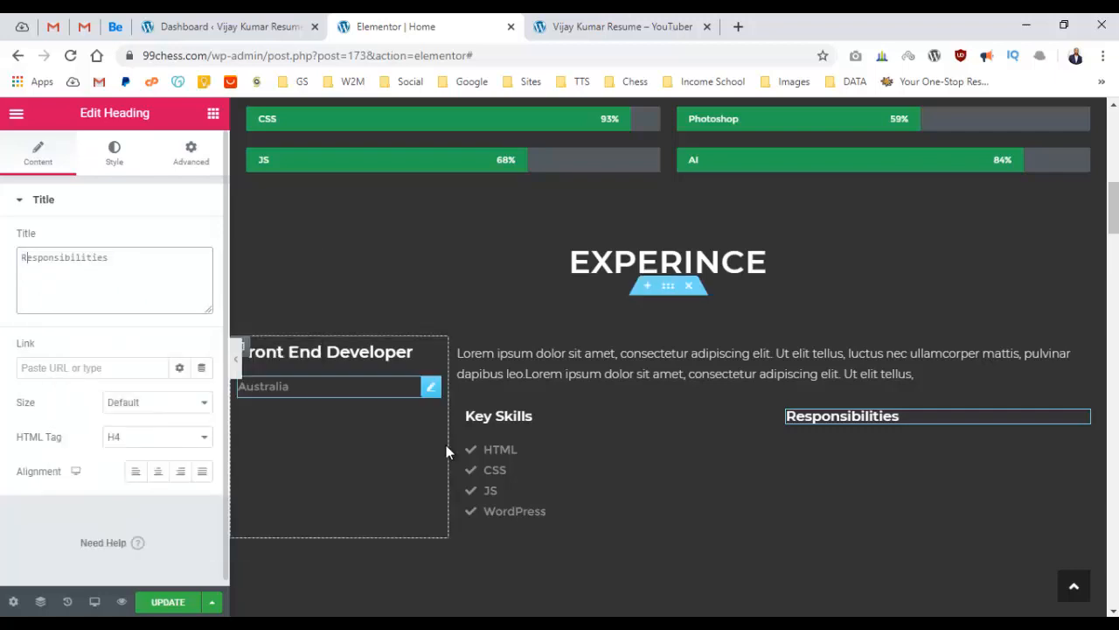
{"action": "right_click", "coordinate": [577, 476]}
Duplicate the Key Skills list under Responsibilities and rename its first item 'Build websites'.
{"action": "left_click", "coordinate": [617, 407]}
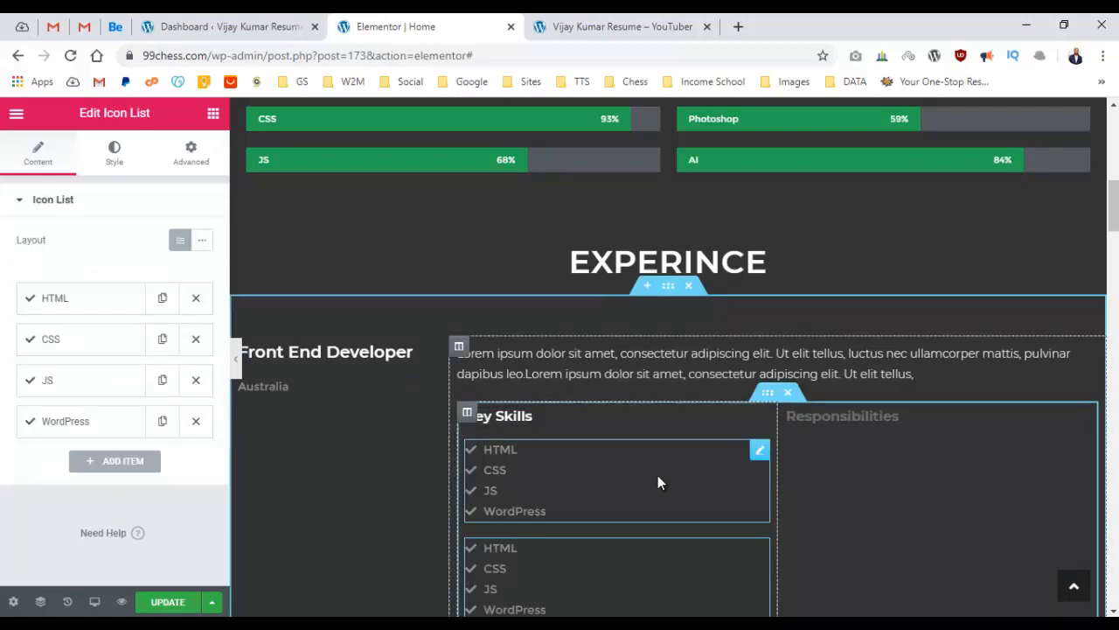
{"action": "left_click_drag", "start_coordinate": [752, 449], "coordinate": [837, 454]}
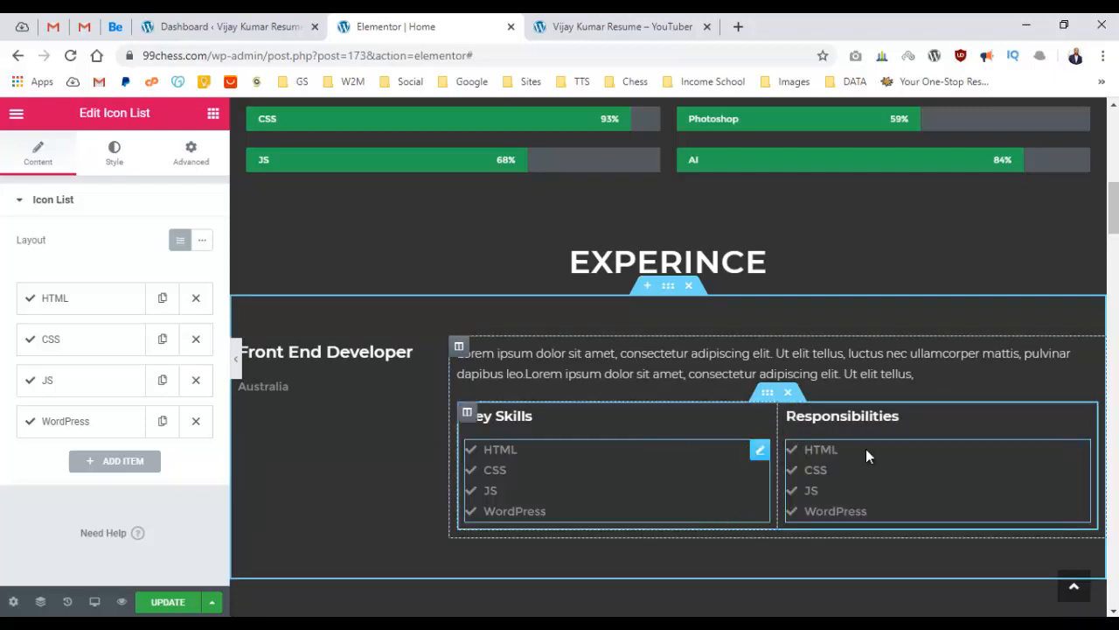
{"action": "scroll", "coordinate": [877, 427], "scroll_direction": "down", "scroll_amount": 1}
{"action": "left_click", "coordinate": [111, 305]}
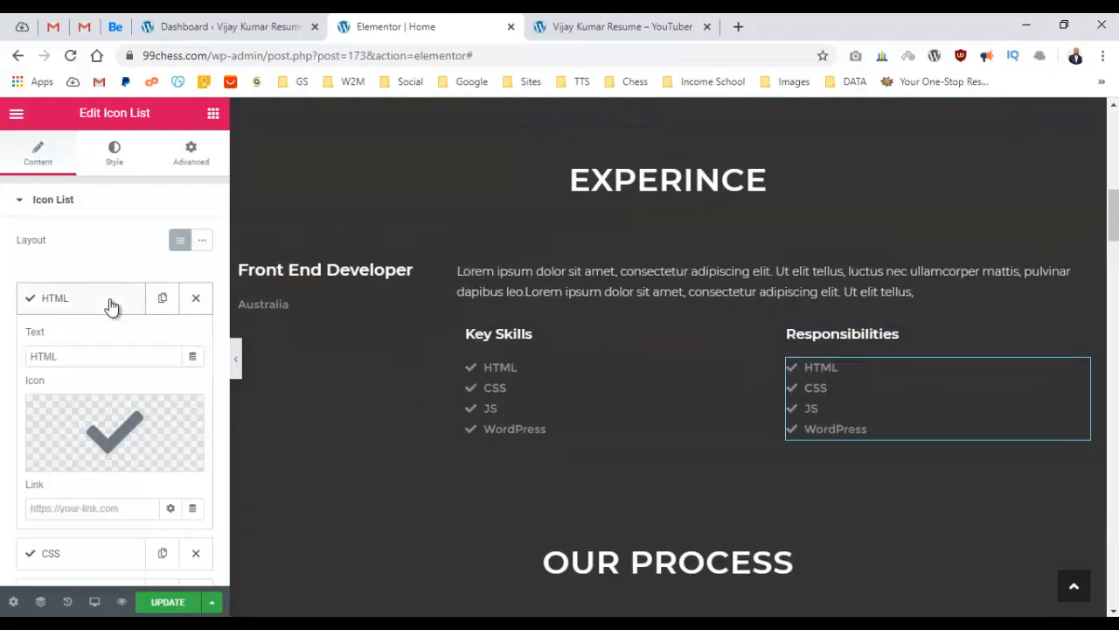
{"action": "double_click", "coordinate": [80, 355]}
{"action": "type", "text": "Bu"}
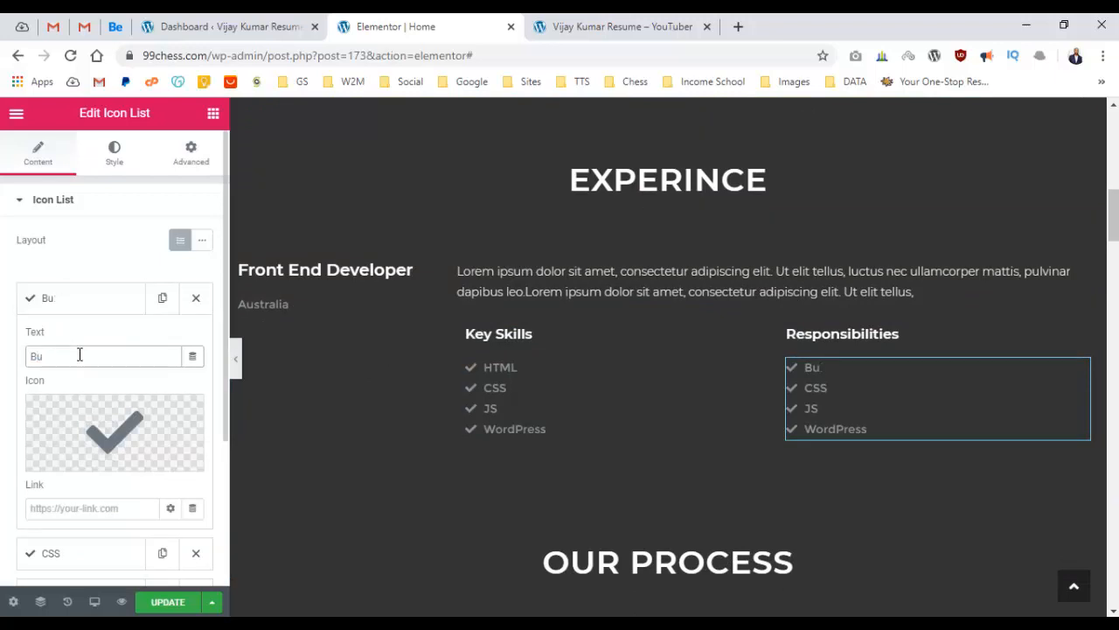
{"action": "type", "text": "ild websites"}
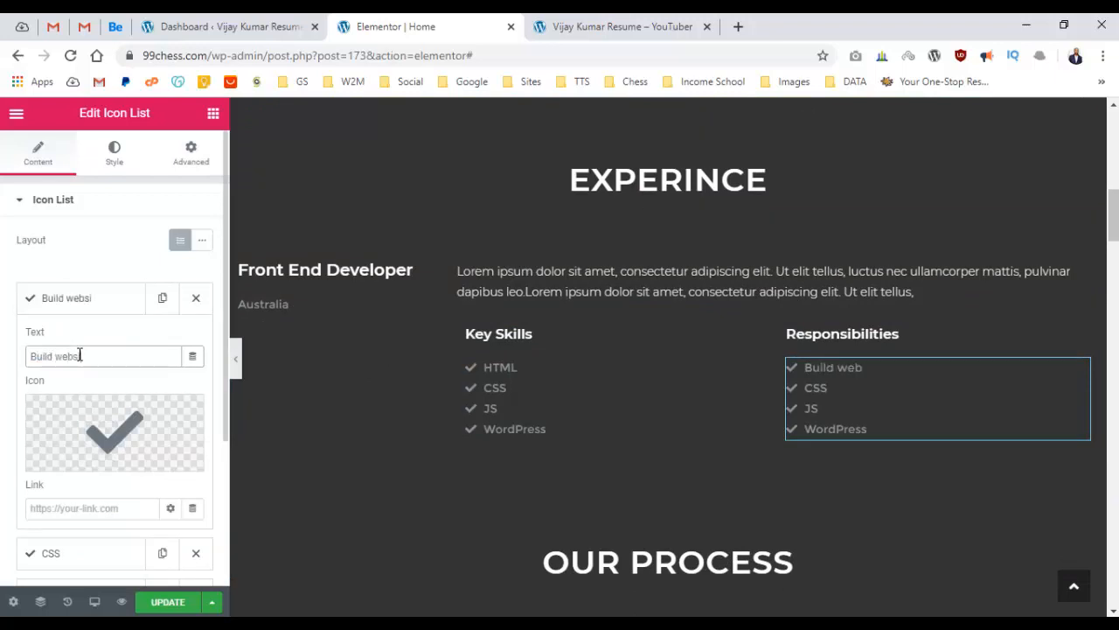
{"action": "left_click", "coordinate": [109, 313]}
Rename the next items 'Work with teammates' and 'Management', delete WordPress, and duplicate Management.
{"action": "left_click", "coordinate": [105, 340]}
{"action": "double_click", "coordinate": [78, 397]}
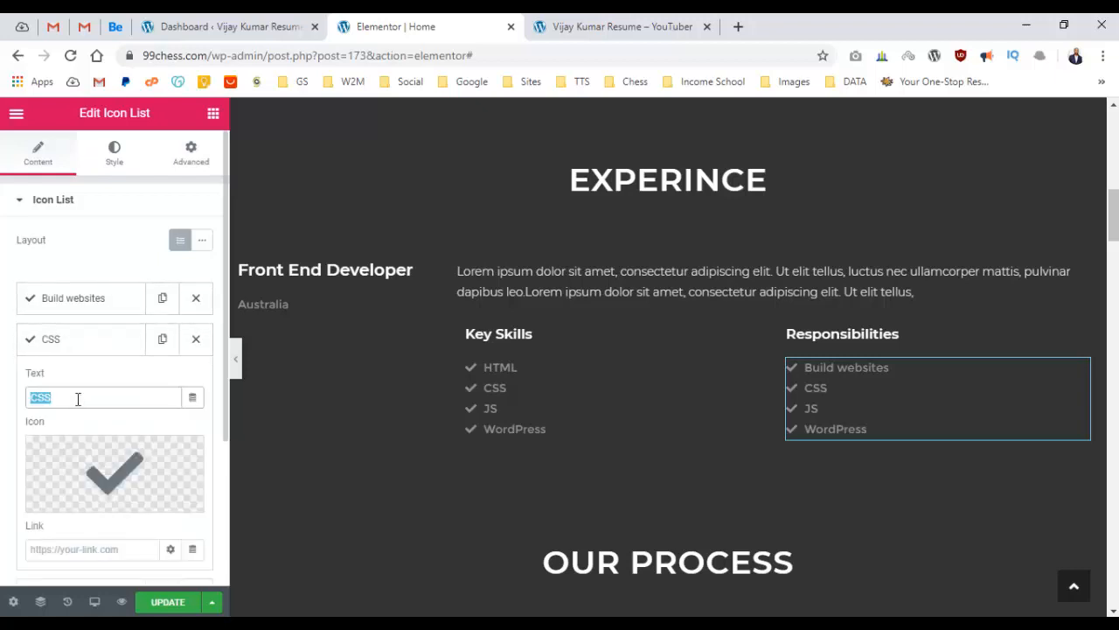
{"action": "type", "text": "Work"}
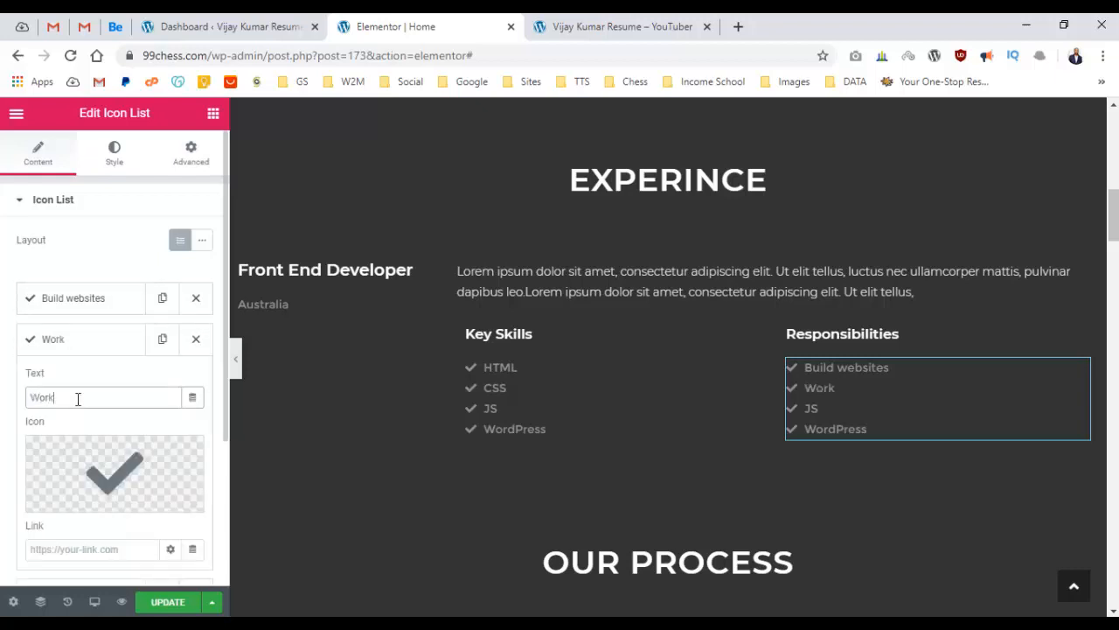
{"action": "type", "text": " with teammates"}
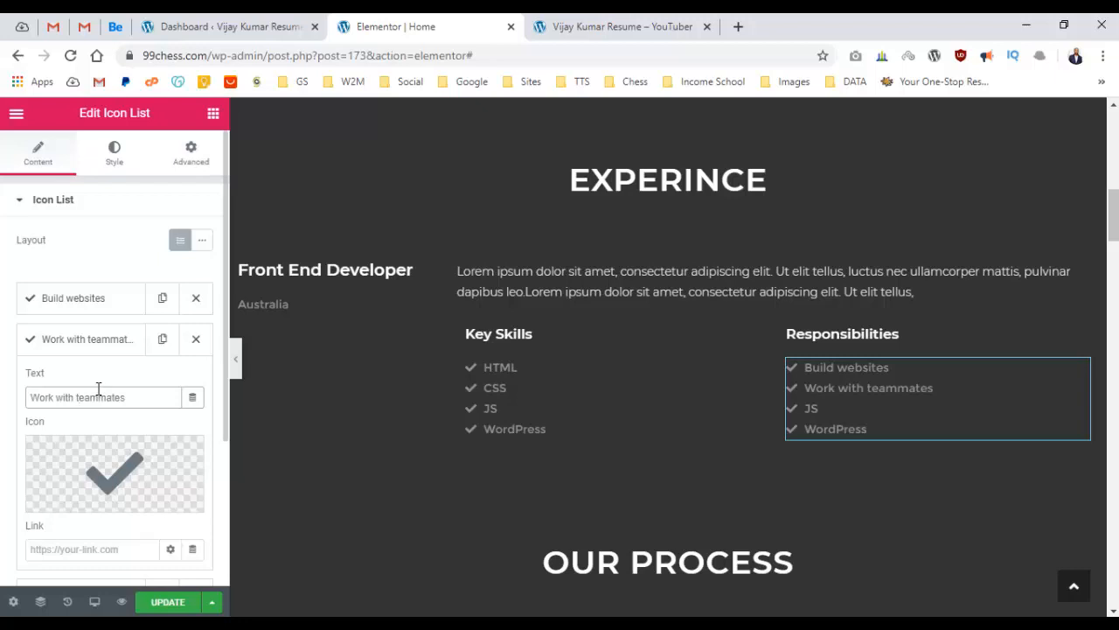
{"action": "left_click", "coordinate": [94, 350]}
{"action": "left_click", "coordinate": [78, 381]}
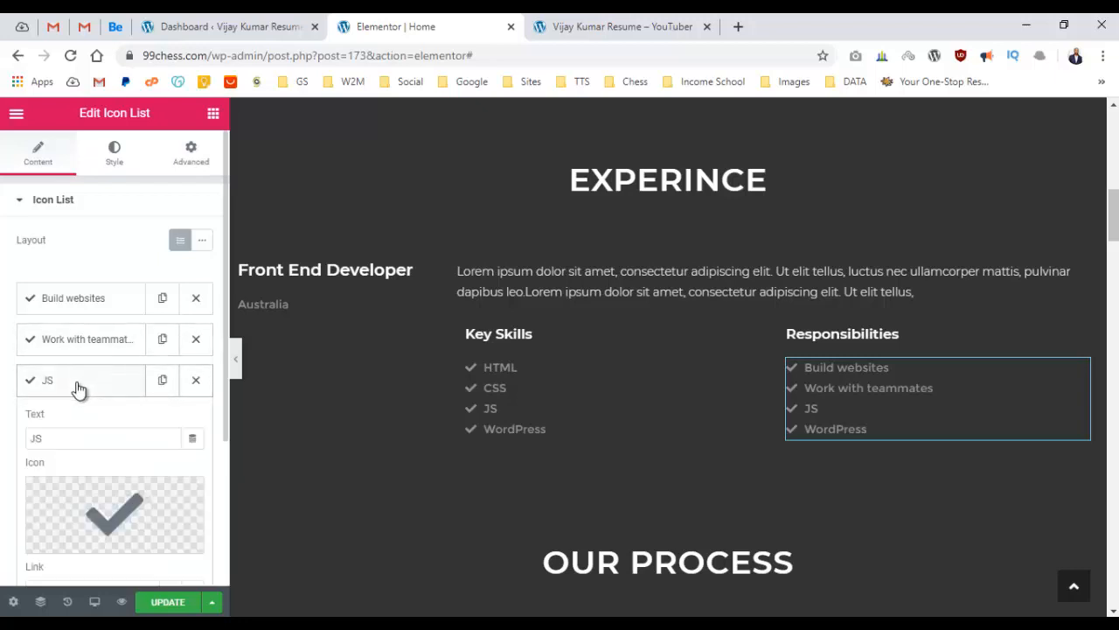
{"action": "double_click", "coordinate": [76, 434]}
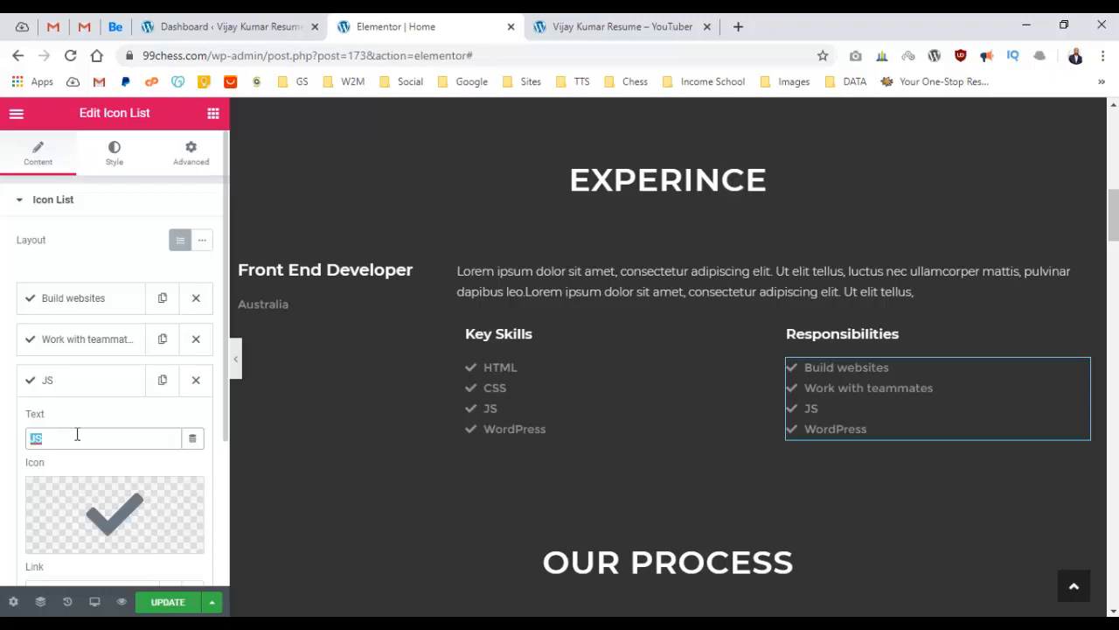
{"action": "key", "text": "BackSpace"}
{"action": "type", "text": "Management"}
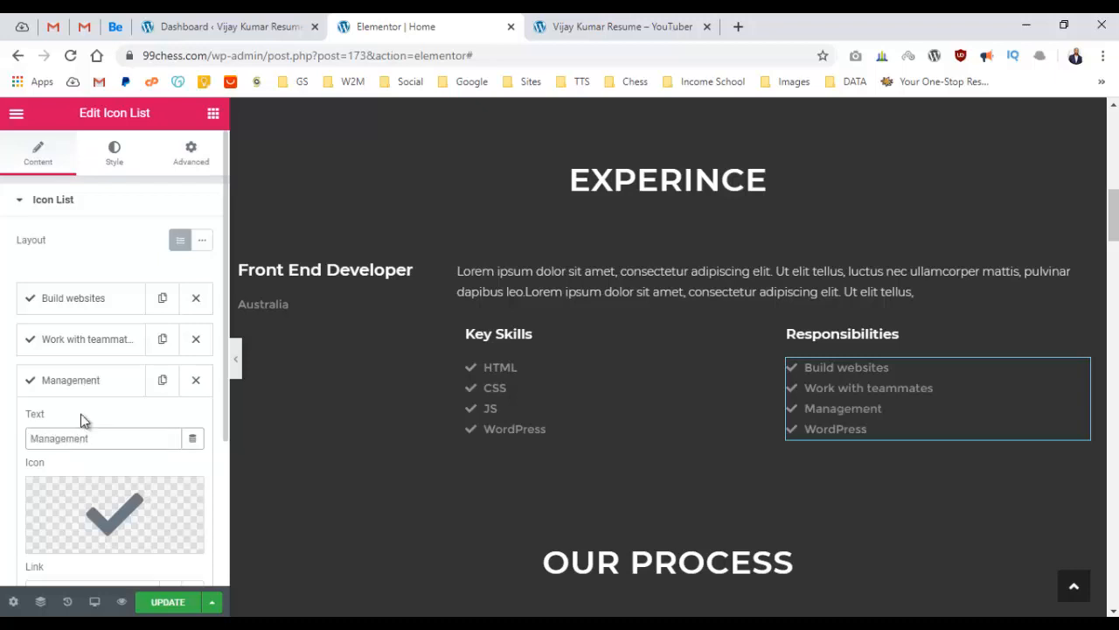
{"action": "left_click", "coordinate": [88, 383]}
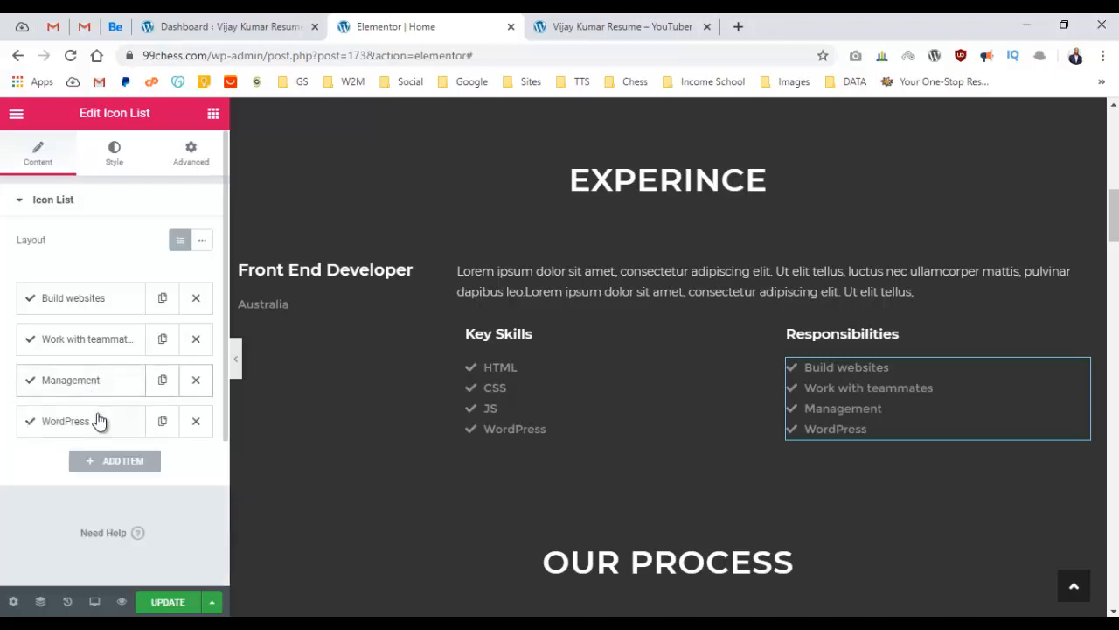
{"action": "left_click", "coordinate": [196, 421]}
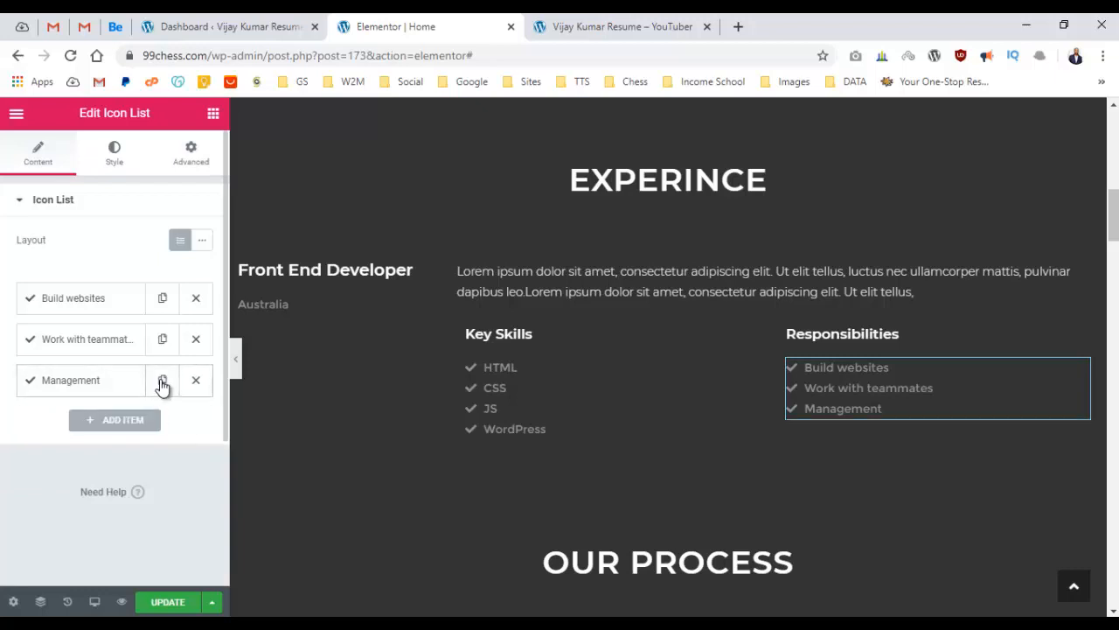
{"action": "left_click", "coordinate": [162, 379]}
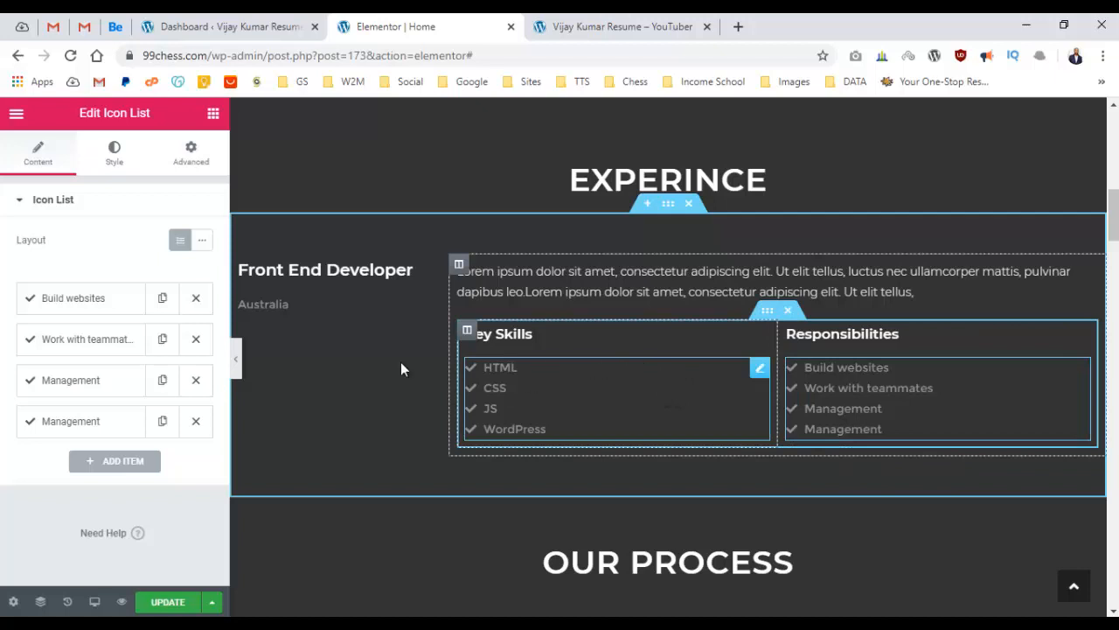
Set the Responsibilities list's text colour to light grey #DDDDDD.
{"action": "left_click", "coordinate": [115, 157]}
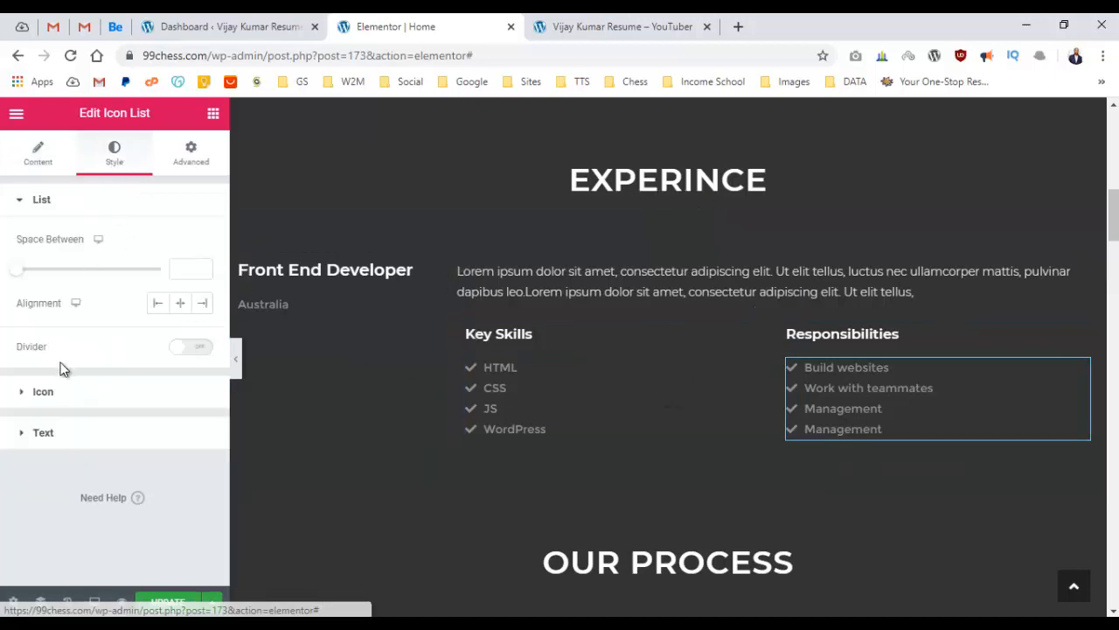
{"action": "left_click", "coordinate": [24, 435]}
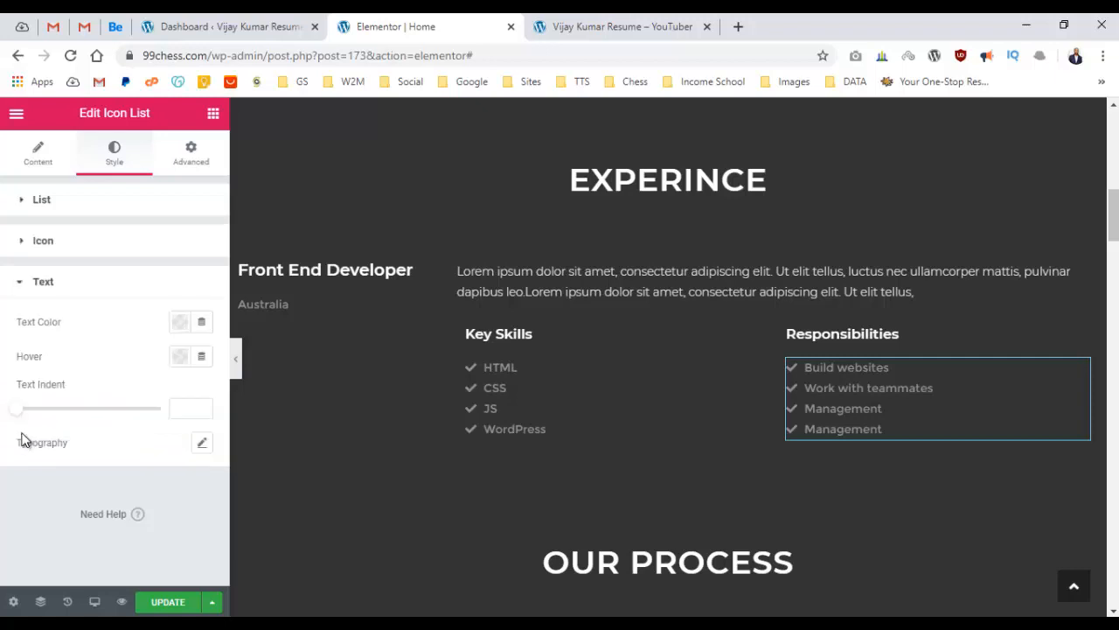
{"action": "scroll", "coordinate": [676, 333], "scroll_direction": "up", "scroll_amount": 3}
{"action": "scroll", "coordinate": [678, 314], "scroll_direction": "down", "scroll_amount": 4}
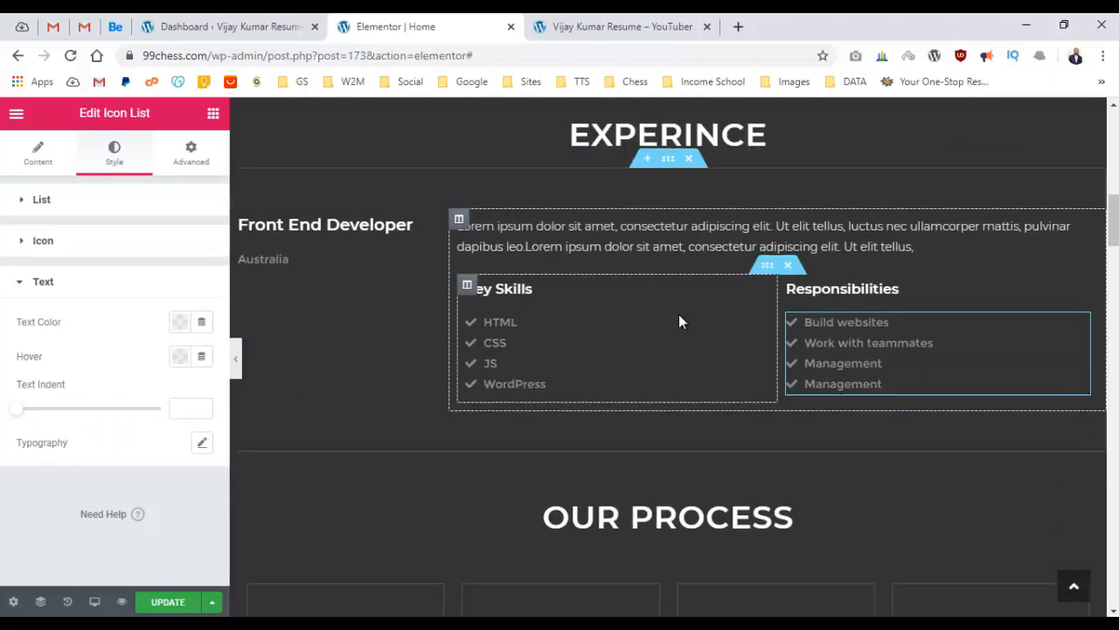
{"action": "left_click", "coordinate": [177, 322]}
{"action": "left_click_drag", "start_coordinate": [111, 430], "coordinate": [73, 405]}
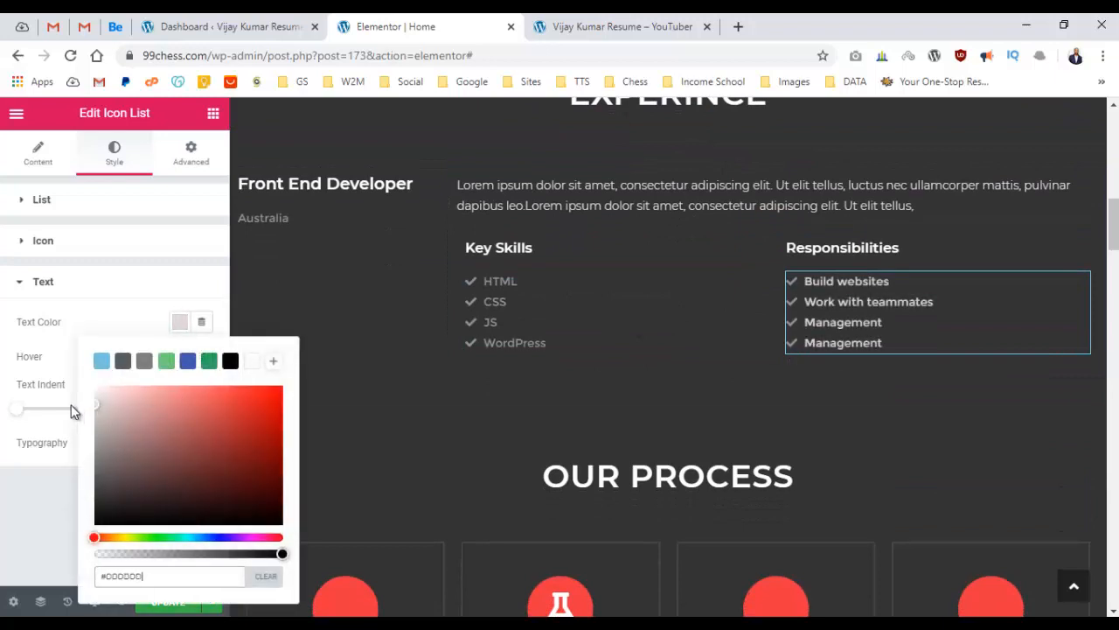
{"action": "double_click", "coordinate": [178, 578]}
{"action": "left_click", "coordinate": [21, 529]}
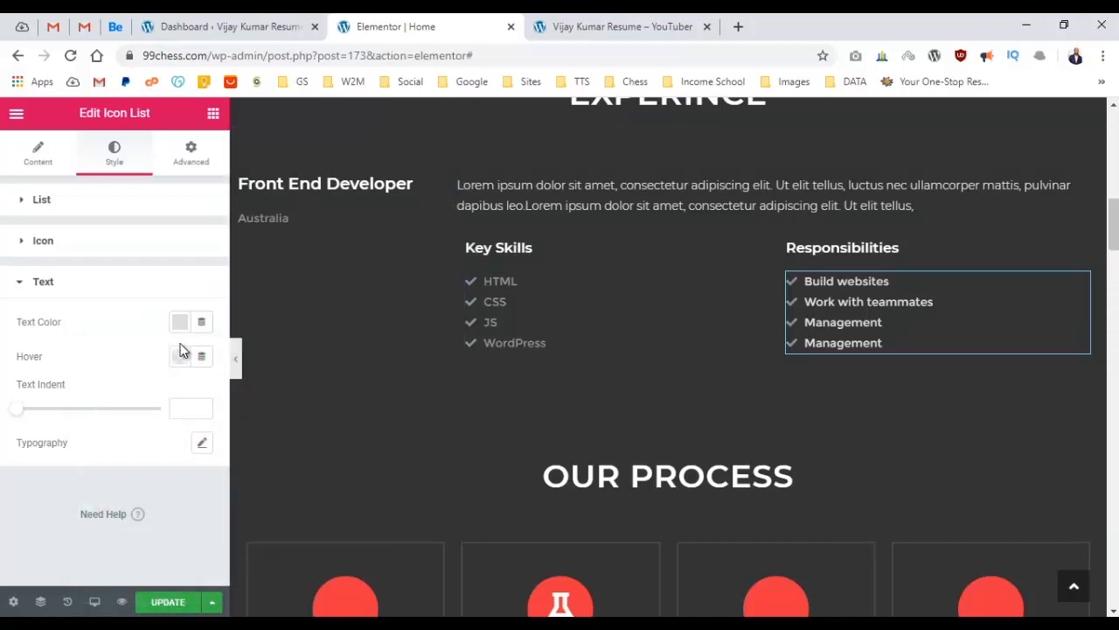
Set the Responsibilities list's check icon colour to #DDDDDD.
{"action": "left_click", "coordinate": [181, 351]}
{"action": "left_click", "coordinate": [55, 246]}
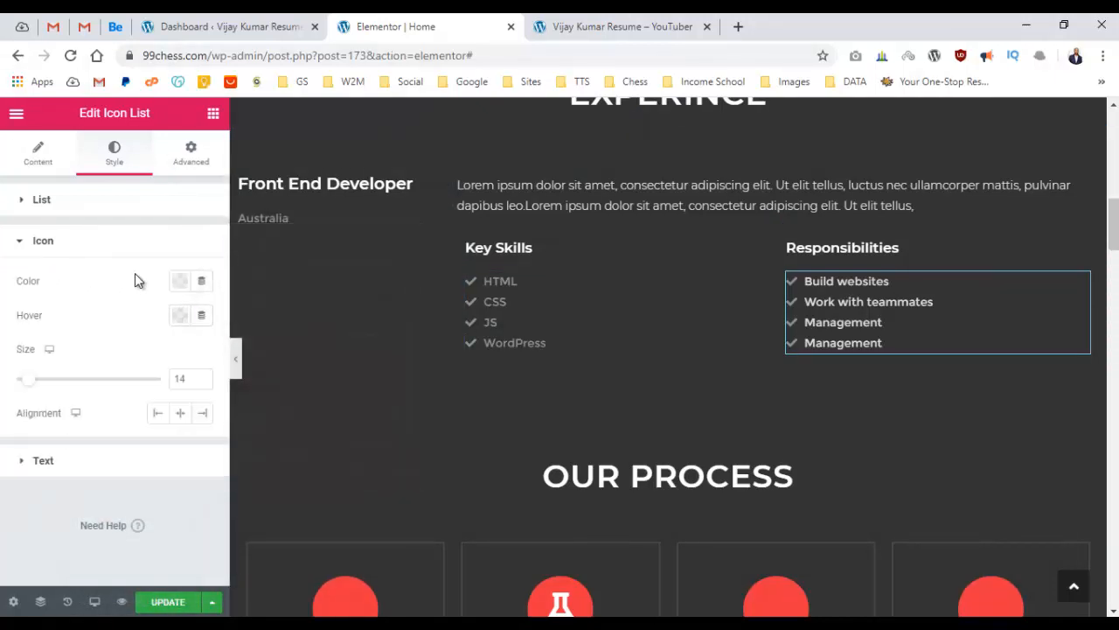
{"action": "left_click", "coordinate": [180, 281]}
{"action": "type", "text": "#DDDDDD"}
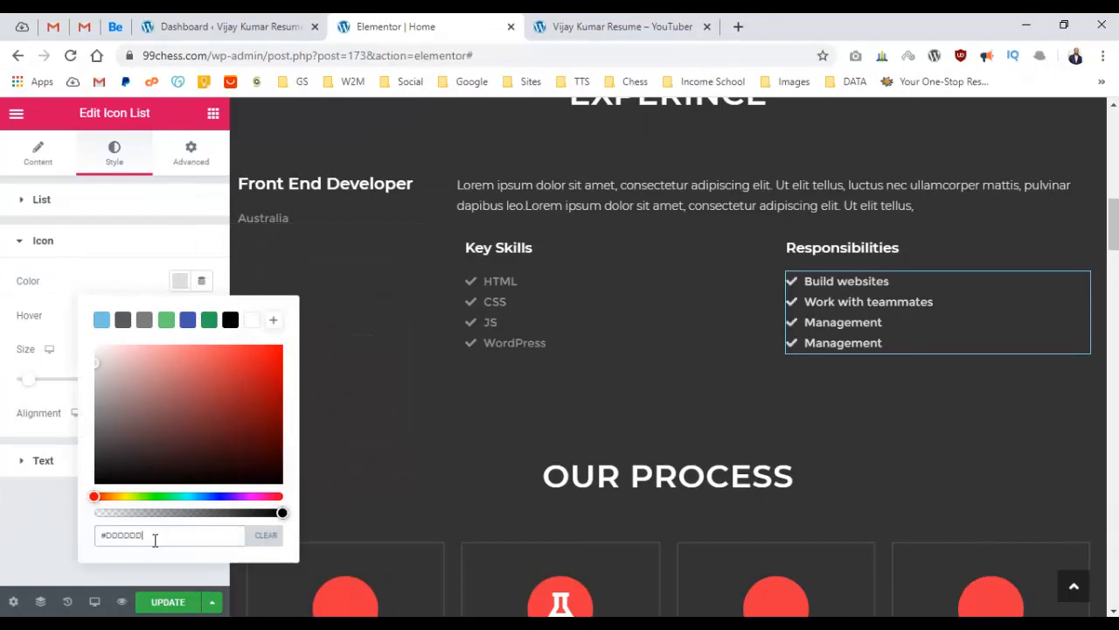
{"action": "left_click", "coordinate": [1, 553]}
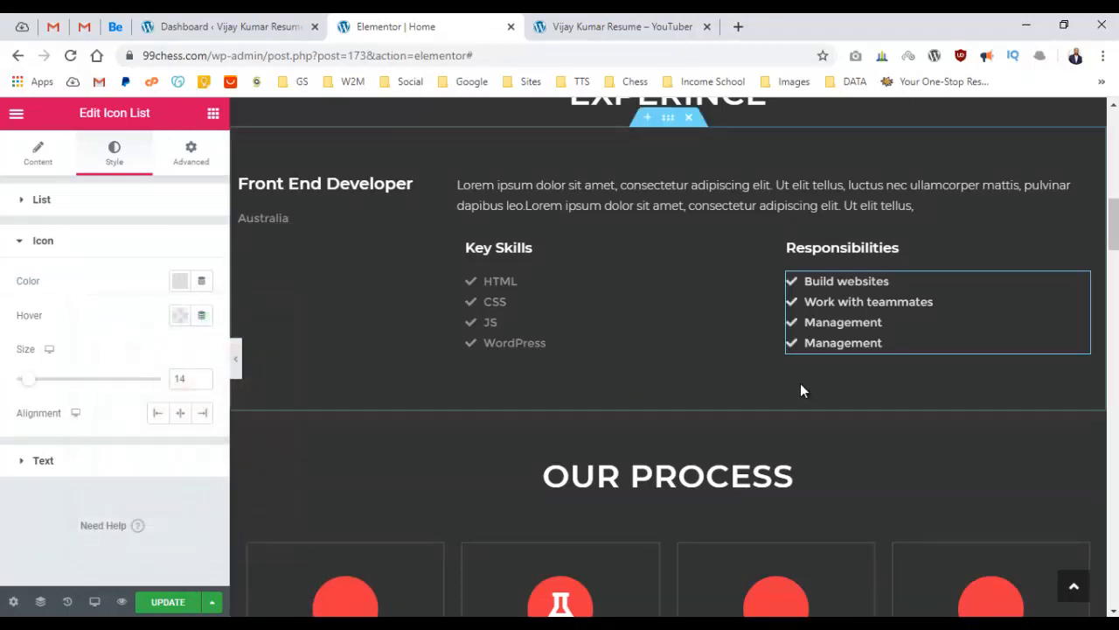
Copy the Responsibilities list and paste its style onto the Key Skills list.
{"action": "right_click", "coordinate": [837, 302]}
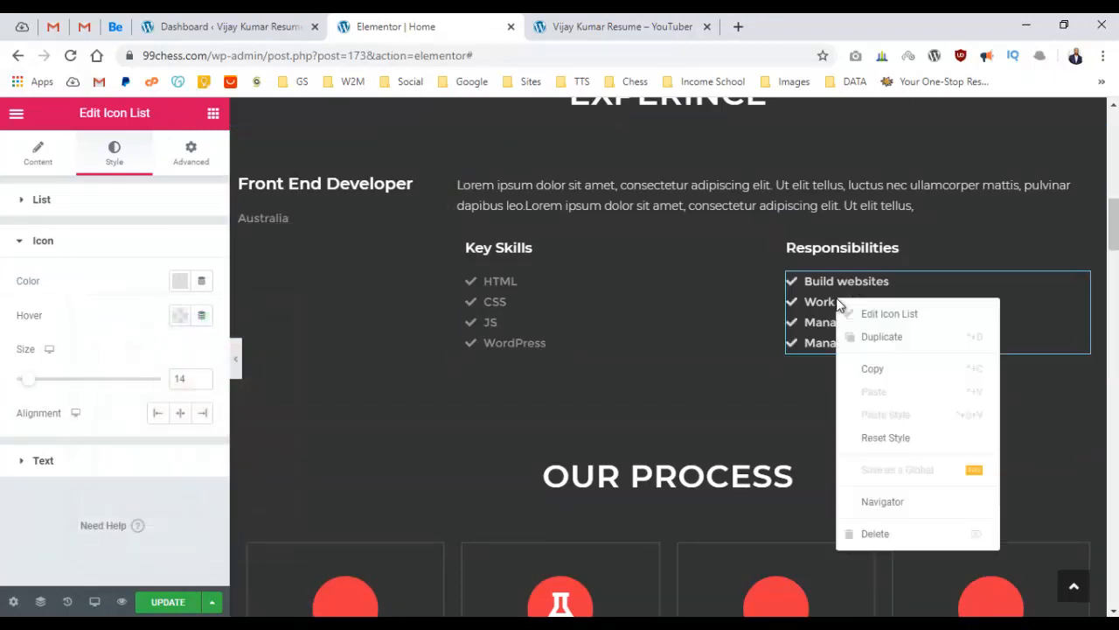
{"action": "left_click", "coordinate": [877, 376]}
{"action": "right_click", "coordinate": [570, 291]}
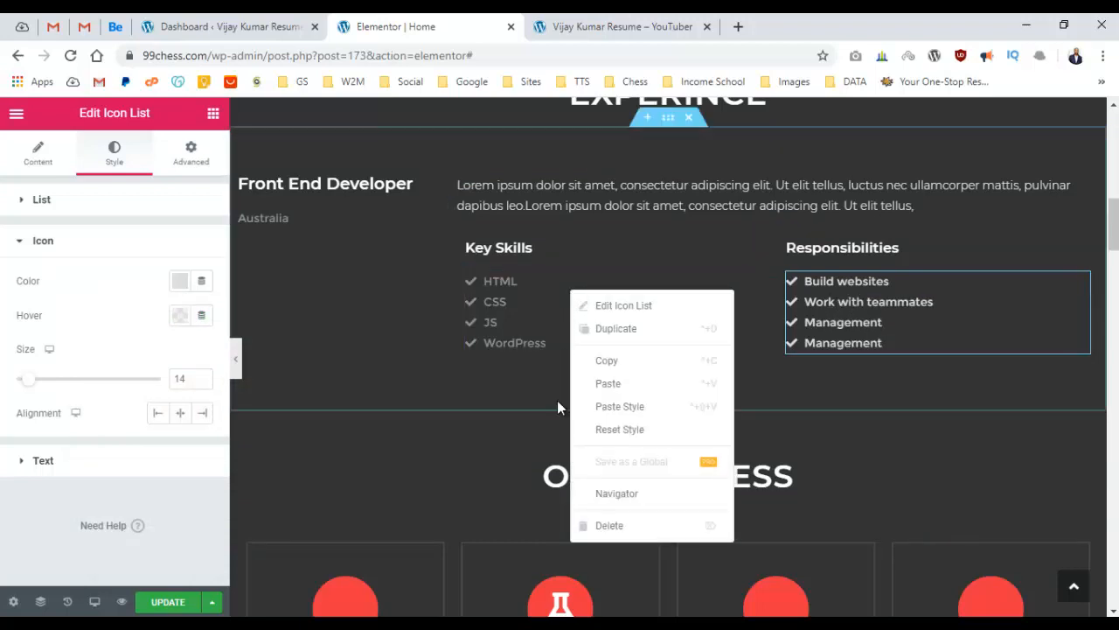
{"action": "left_click", "coordinate": [638, 407]}
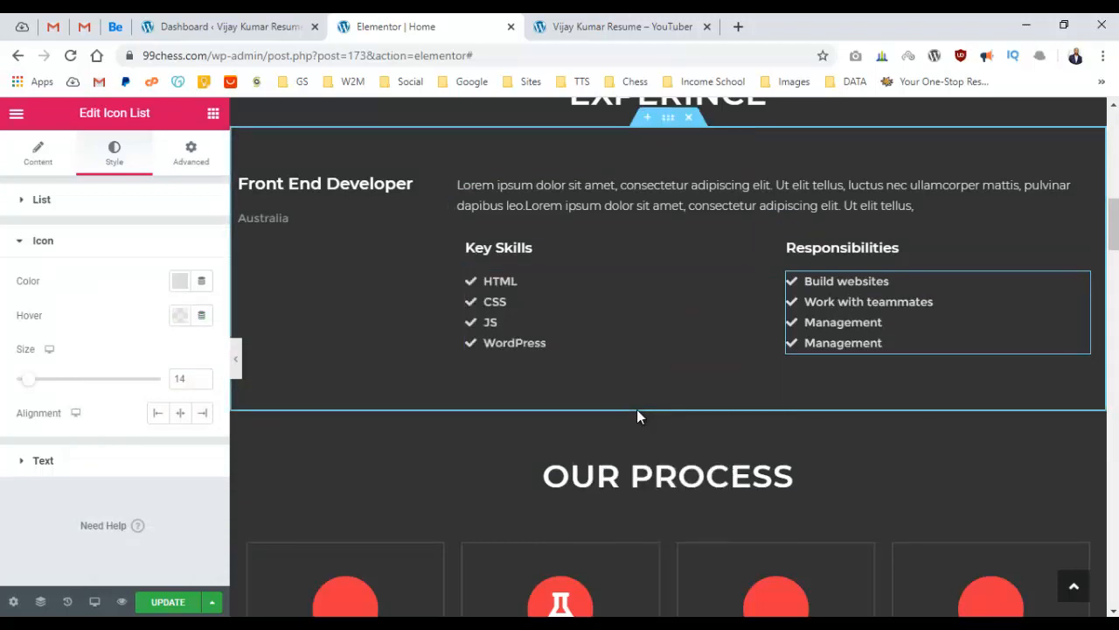
{"action": "scroll", "coordinate": [697, 294], "scroll_direction": "up", "scroll_amount": 3}
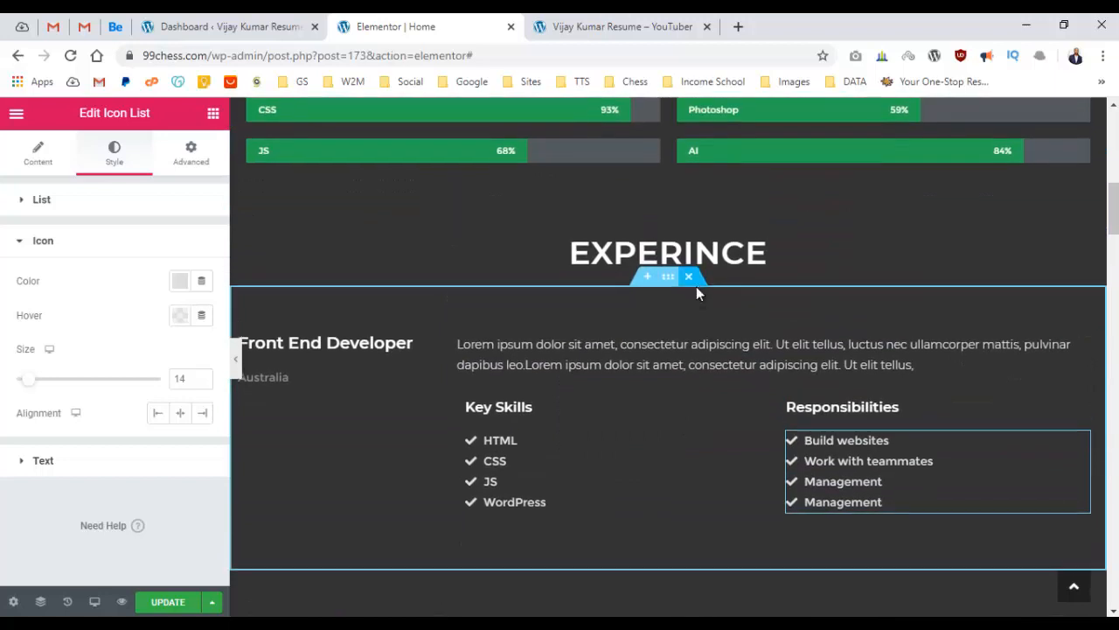
{"action": "scroll", "coordinate": [696, 286], "scroll_direction": "down", "scroll_amount": 2}
Change the location text under Front End Developer to 'Melbourne, Australia'.
{"action": "left_click", "coordinate": [241, 262]}
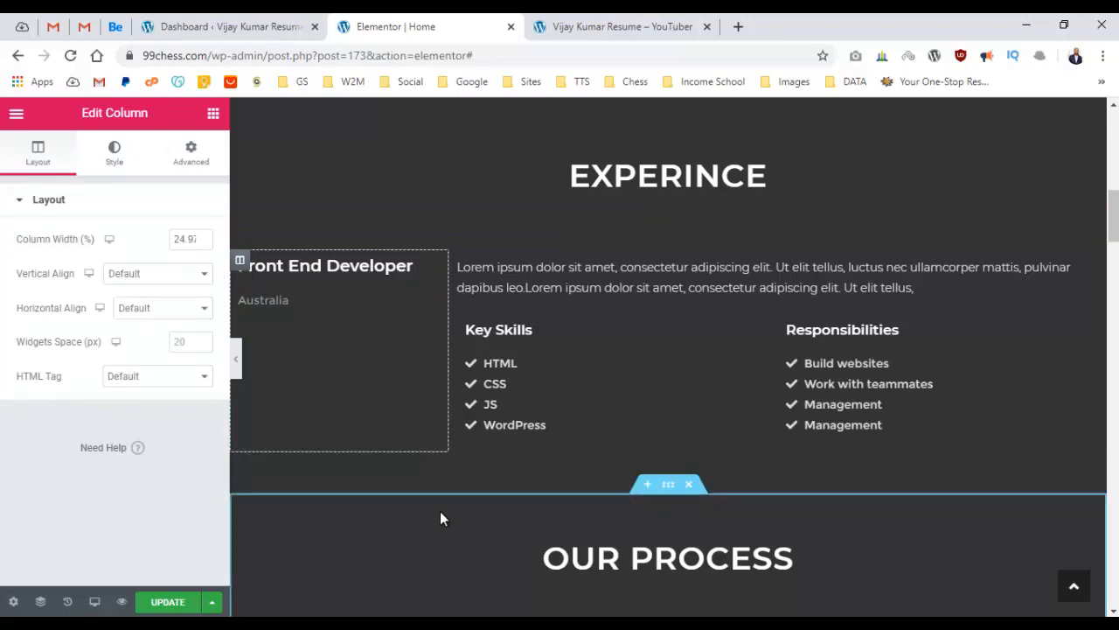
{"action": "left_click", "coordinate": [710, 624]}
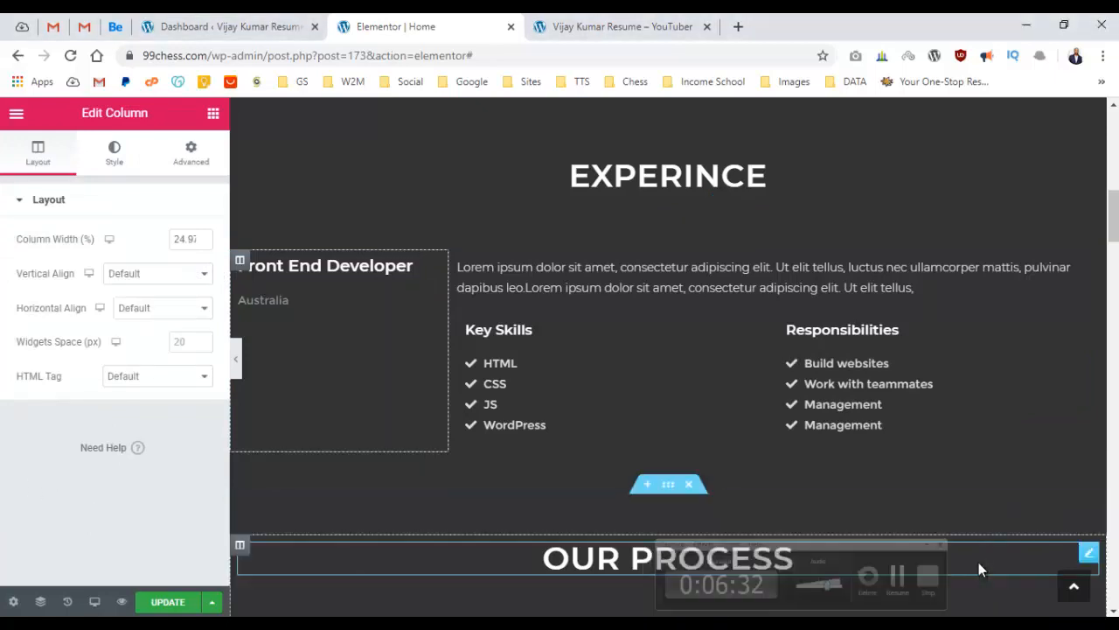
{"action": "left_click", "coordinate": [323, 302]}
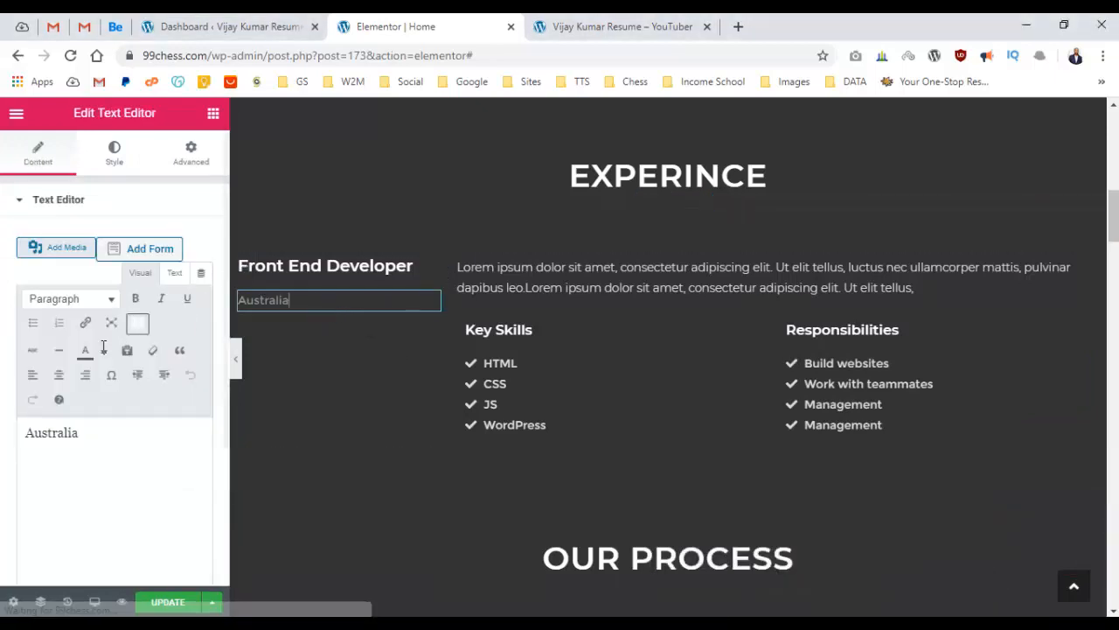
{"action": "double_click", "coordinate": [108, 429]}
{"action": "key", "text": "ctrl+v"}
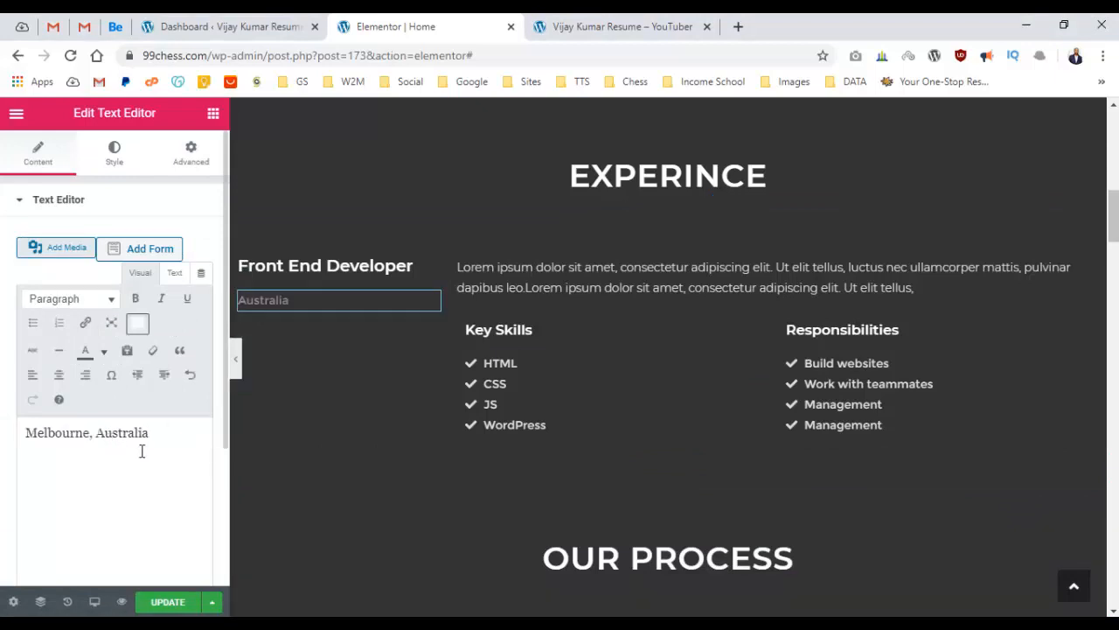
{"action": "triple_click", "coordinate": [308, 306]}
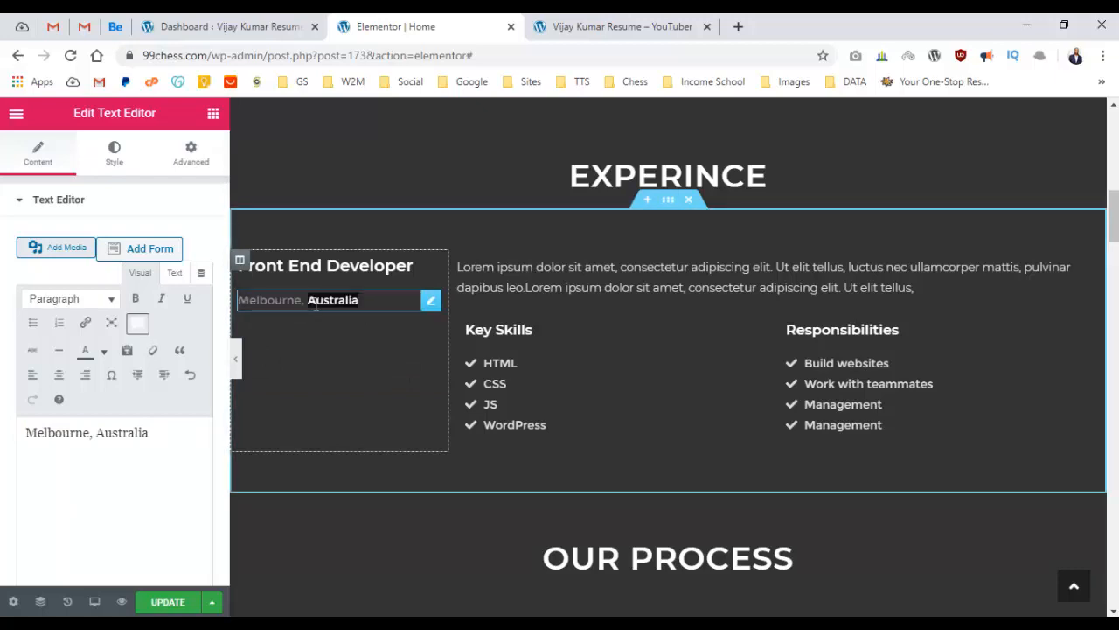
{"action": "left_click", "coordinate": [123, 458]}
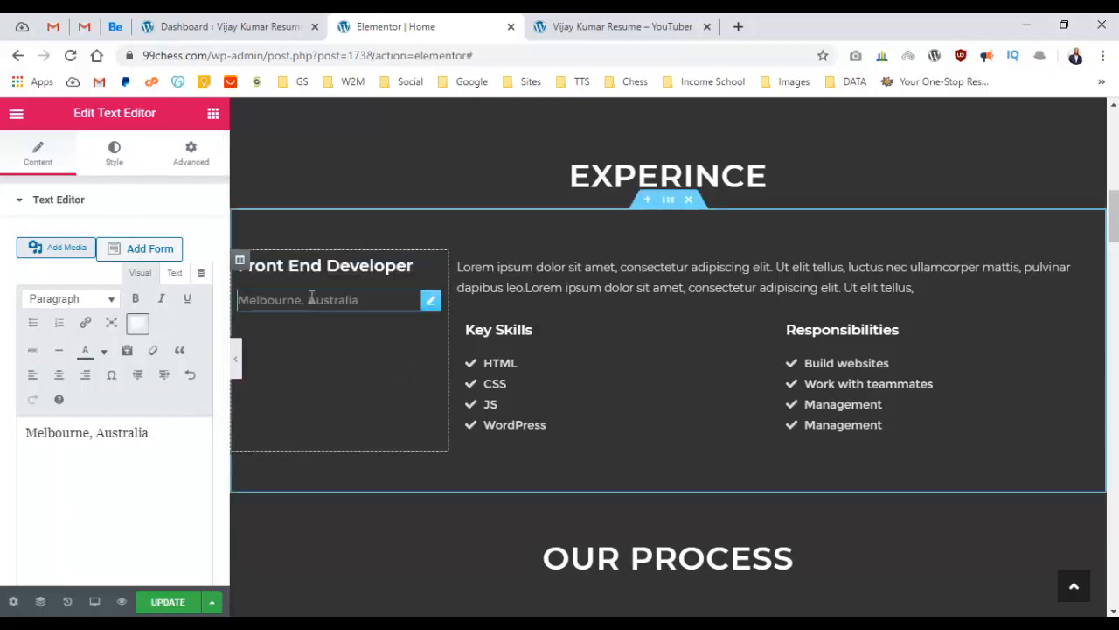
Set the title-and-location column's Widgets Space to 0.
{"action": "left_click", "coordinate": [238, 263]}
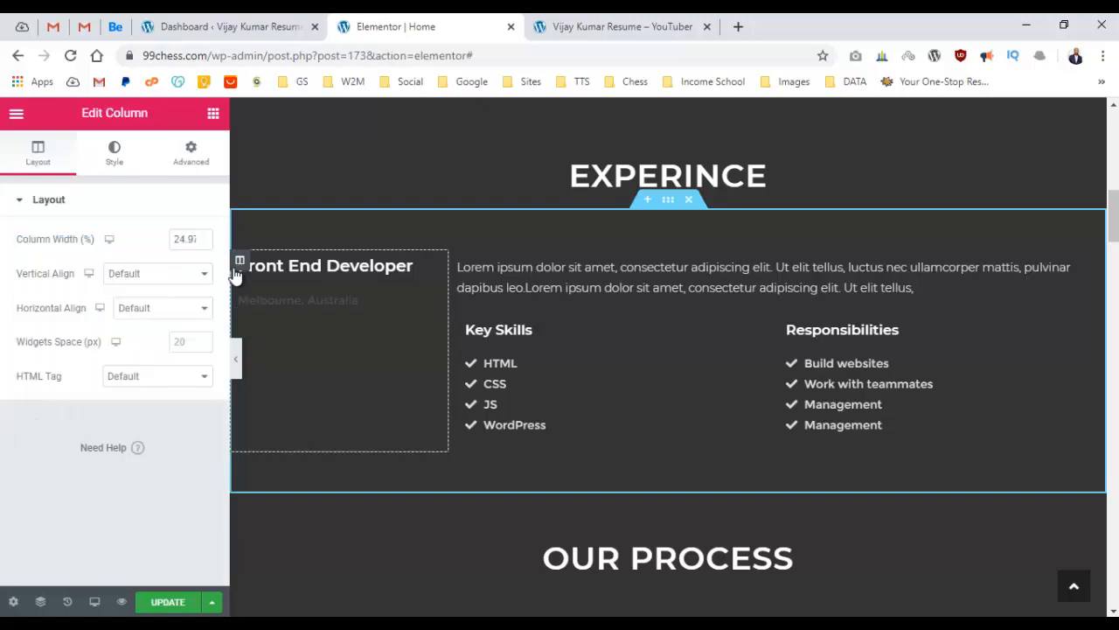
{"action": "left_click", "coordinate": [191, 345]}
{"action": "type", "text": "0"}
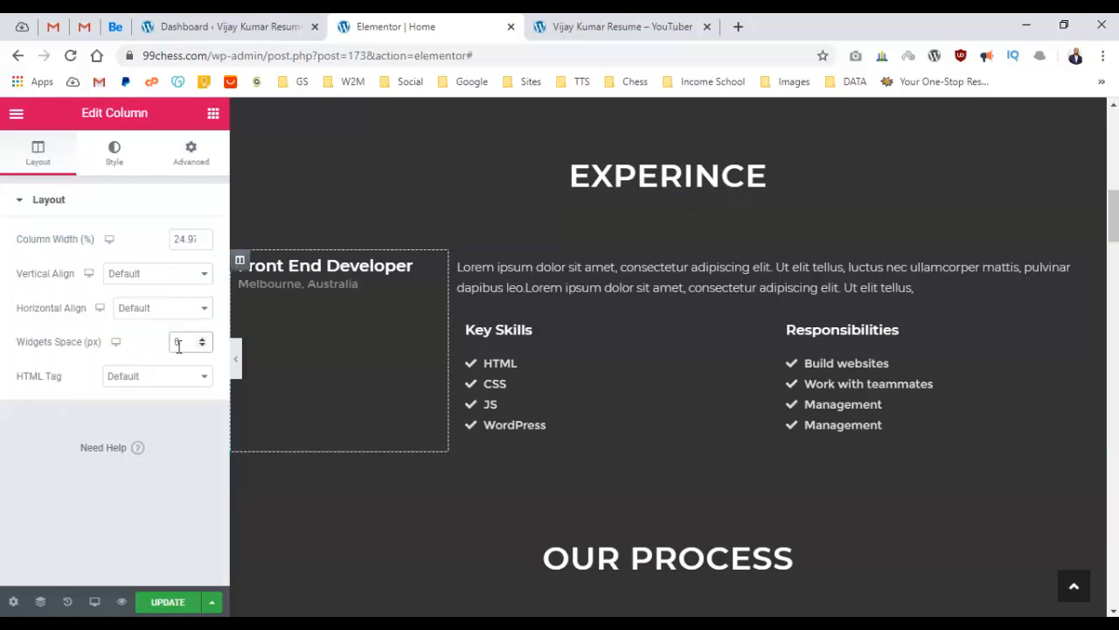
{"action": "scroll", "coordinate": [527, 458], "scroll_direction": "up", "scroll_amount": 1}
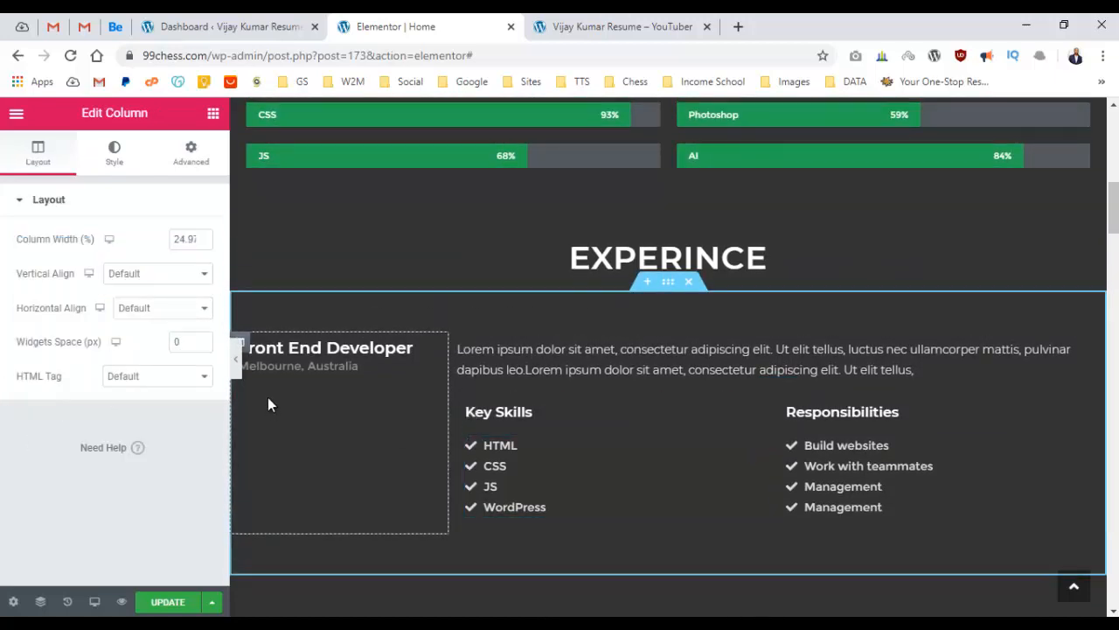
Set the location text colour to #dddddd and preview the page.
{"action": "left_click", "coordinate": [250, 365]}
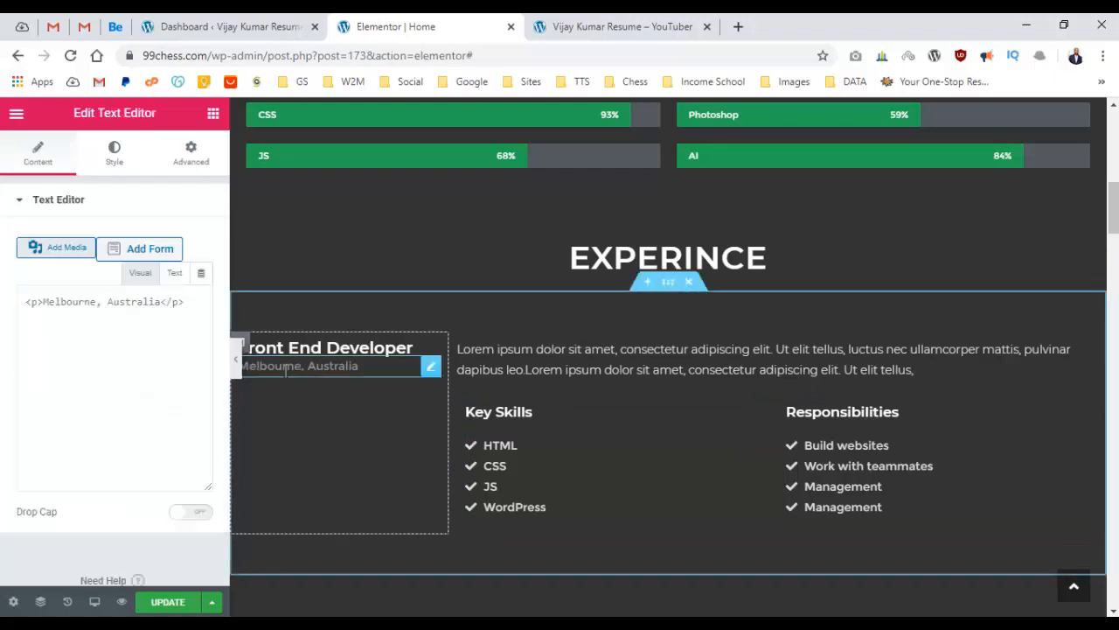
{"action": "left_click", "coordinate": [127, 162]}
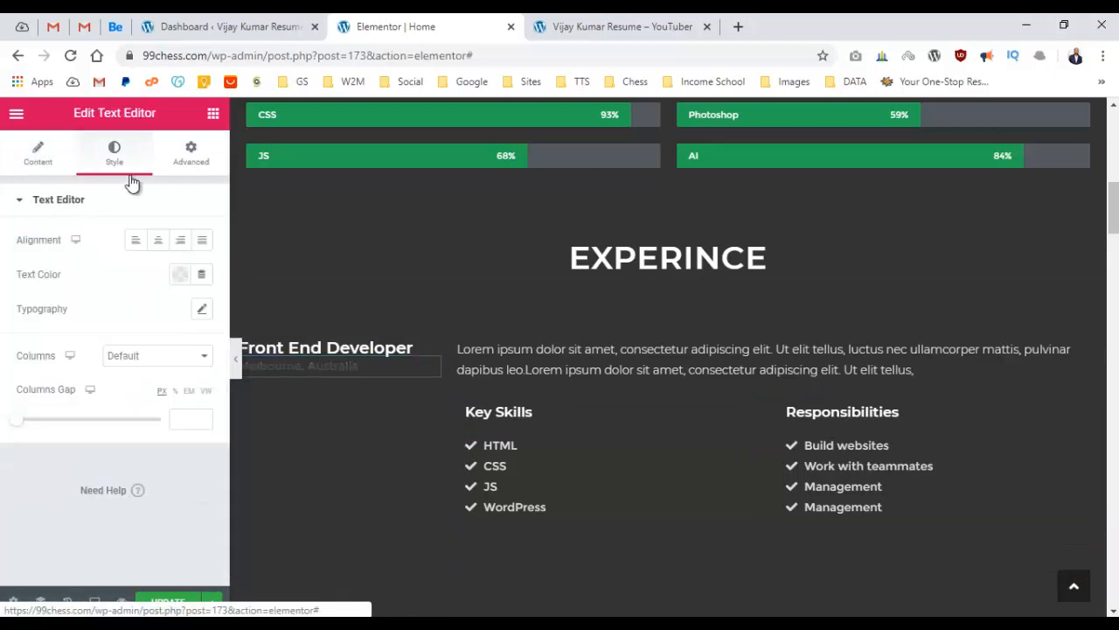
{"action": "left_click", "coordinate": [180, 275]}
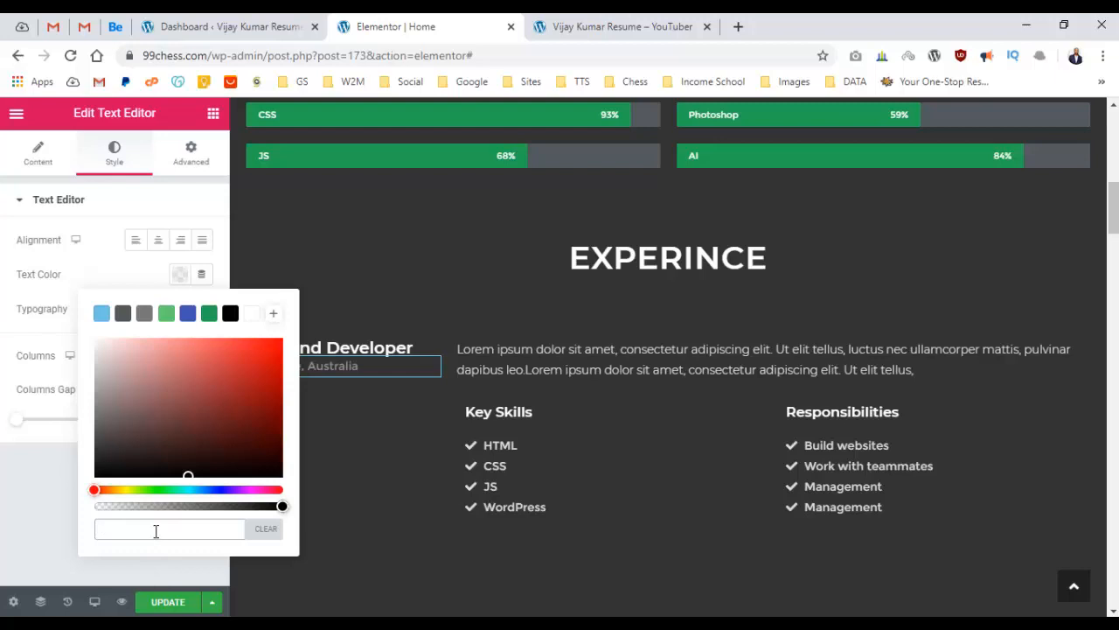
{"action": "type", "text": "dddddddd"}
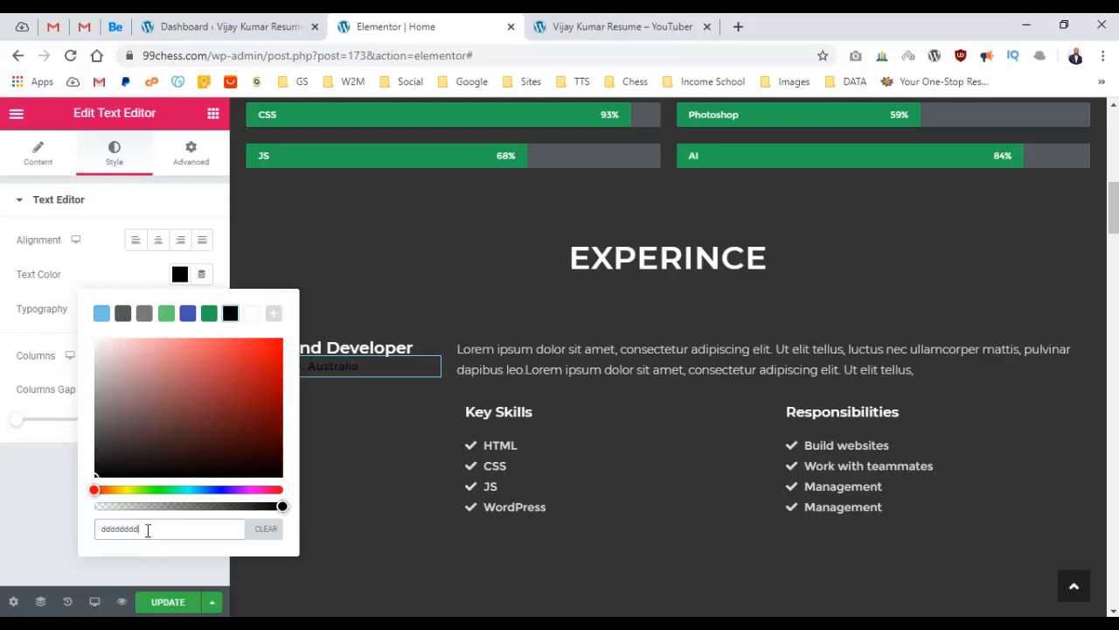
{"action": "left_click", "coordinate": [104, 521]}
{"action": "type", "text": "#"}
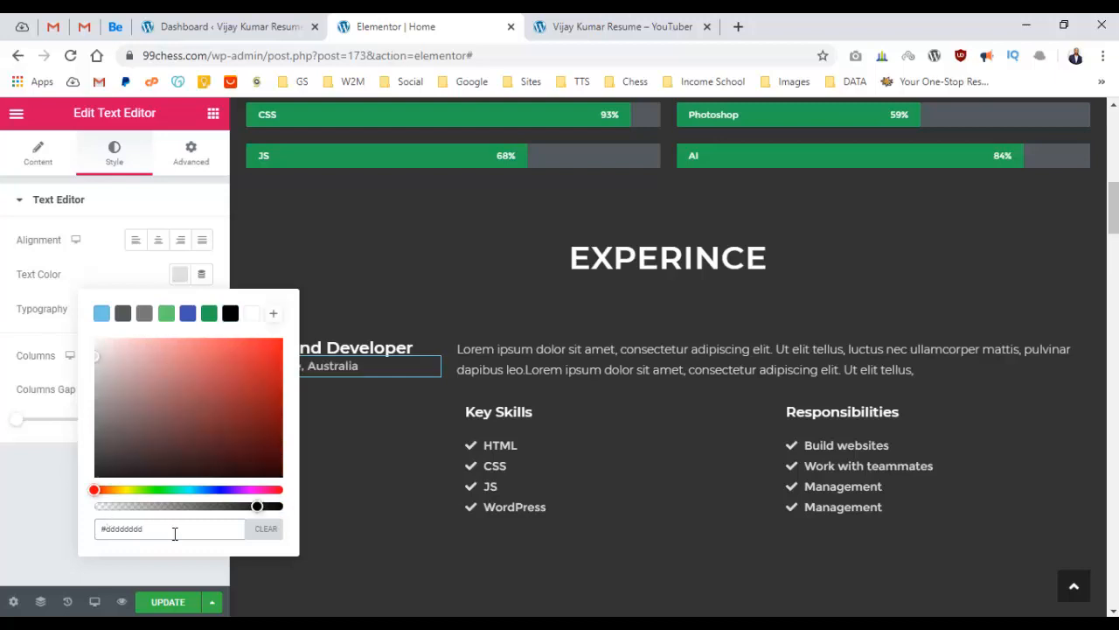
{"action": "left_click", "coordinate": [34, 547]}
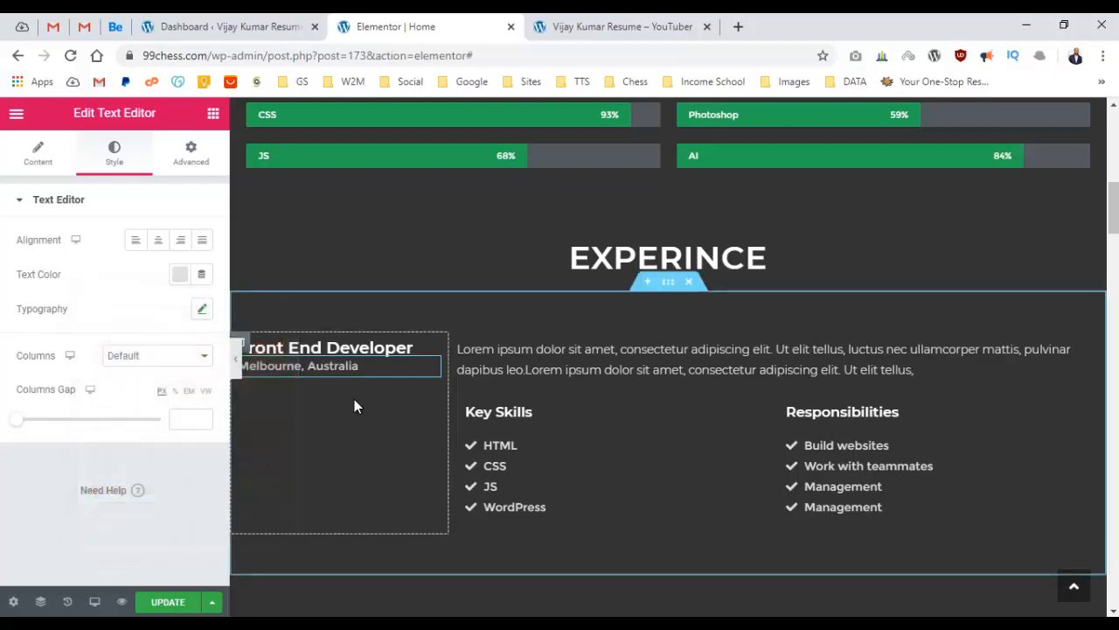
{"action": "left_click", "coordinate": [236, 359]}
{"action": "scroll", "coordinate": [542, 264], "scroll_direction": "down", "scroll_amount": 2}
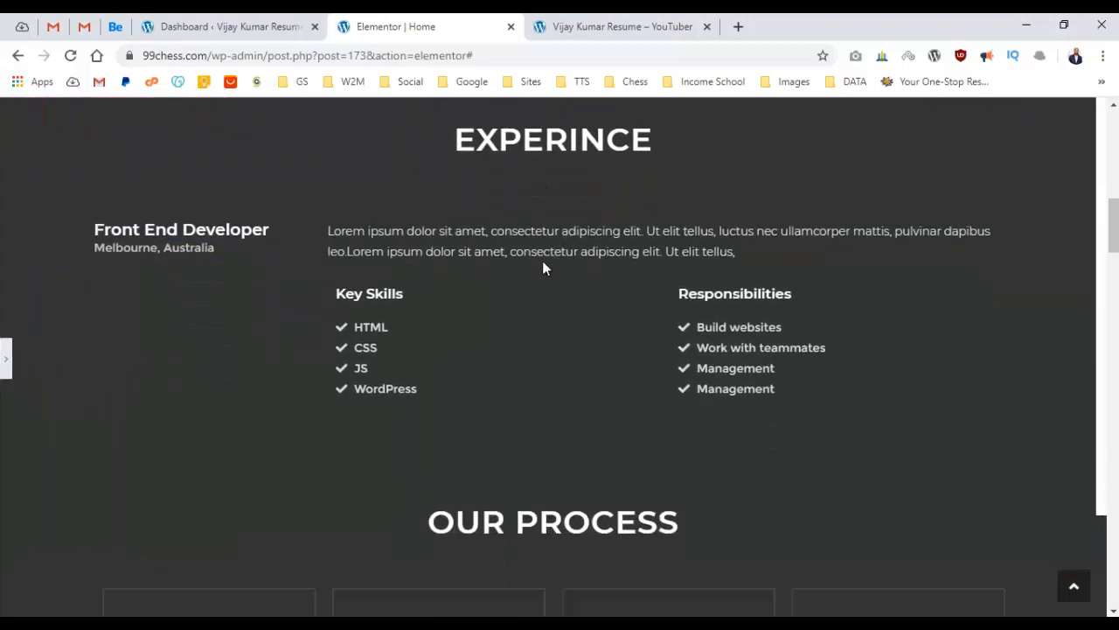
{"action": "scroll", "coordinate": [545, 261], "scroll_direction": "up", "scroll_amount": 3}
{"action": "scroll", "coordinate": [550, 262], "scroll_direction": "down", "scroll_amount": 2}
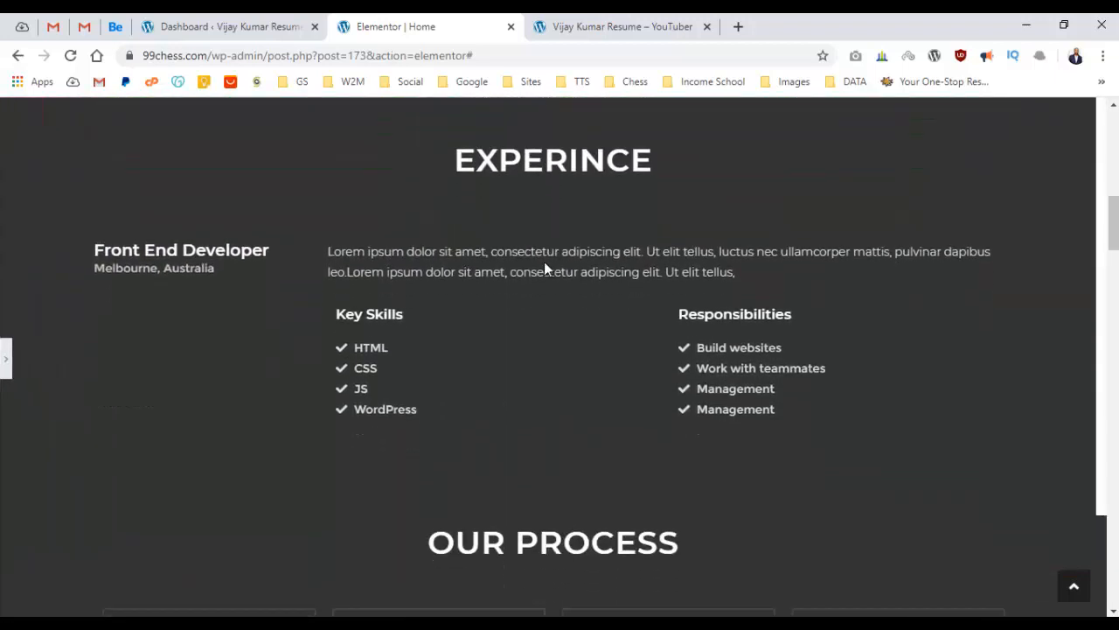
{"action": "left_click", "coordinate": [5, 349]}
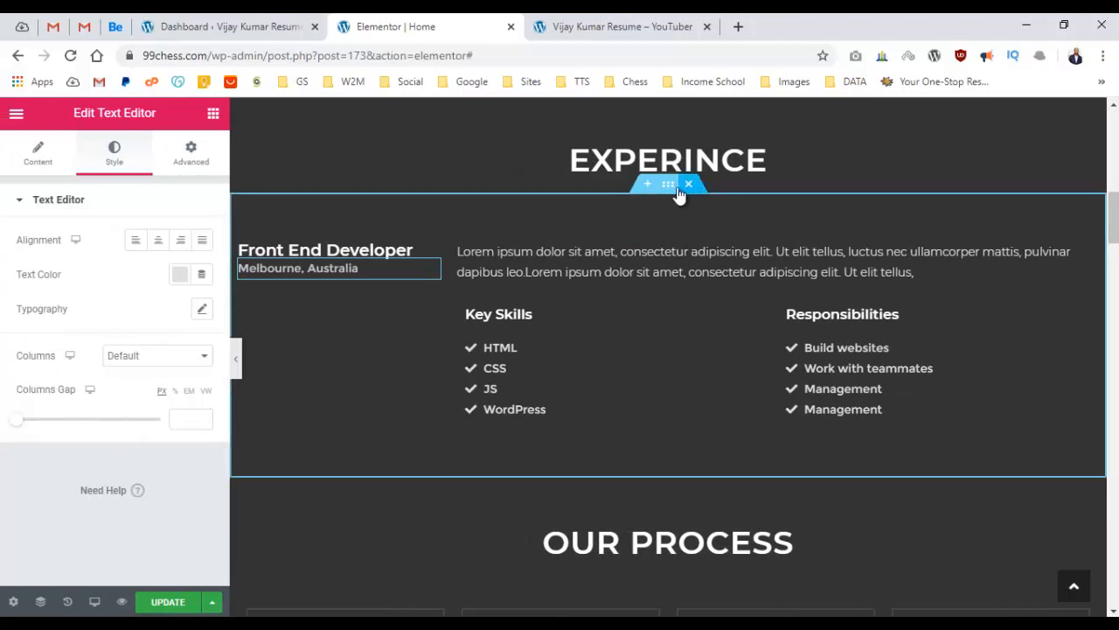
Duplicate the Experience entry section and retitle the copy 'Web Development Manager'.
{"action": "right_click", "coordinate": [679, 189]}
{"action": "left_click", "coordinate": [705, 226]}
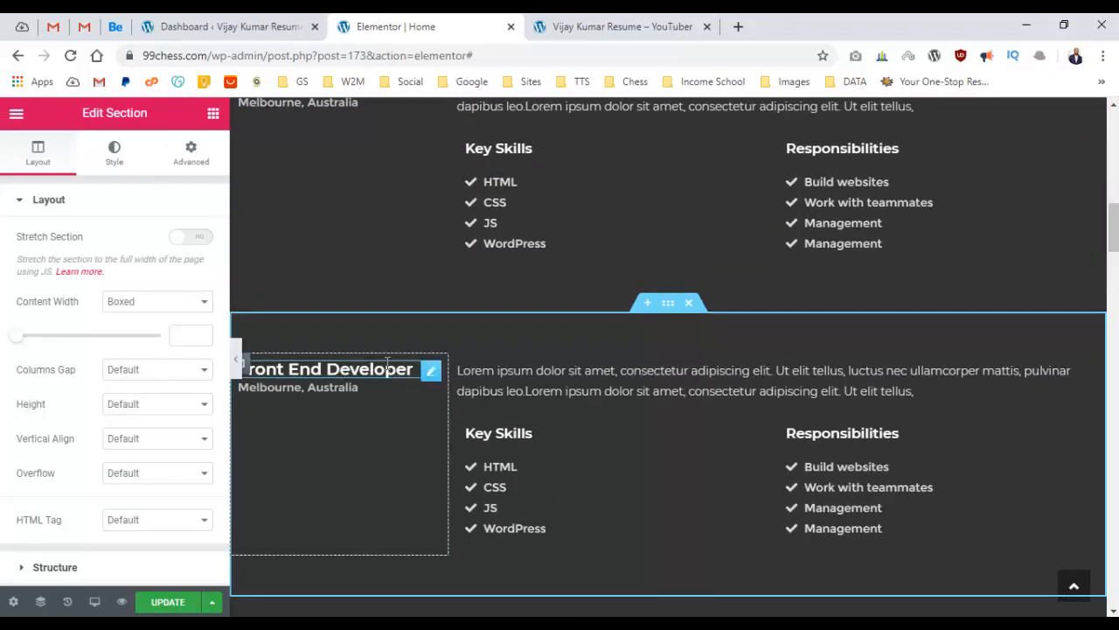
{"action": "left_click", "coordinate": [343, 371]}
{"action": "triple_click", "coordinate": [96, 287]}
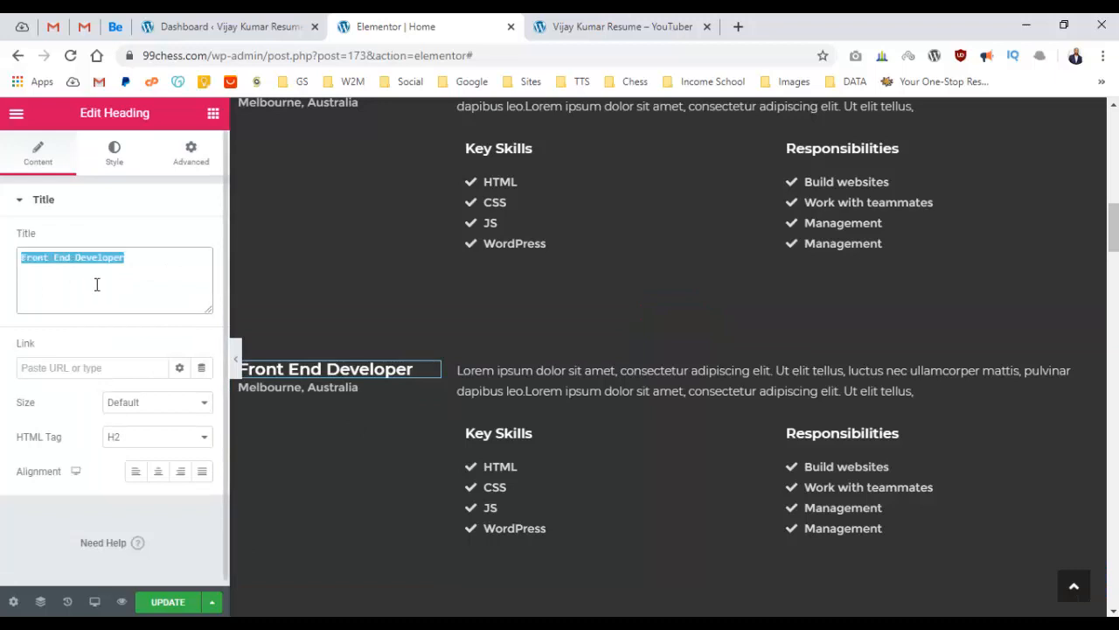
{"action": "left_click", "coordinate": [96, 265]}
{"action": "triple_click", "coordinate": [52, 257]}
{"action": "type", "text": "Web De"}
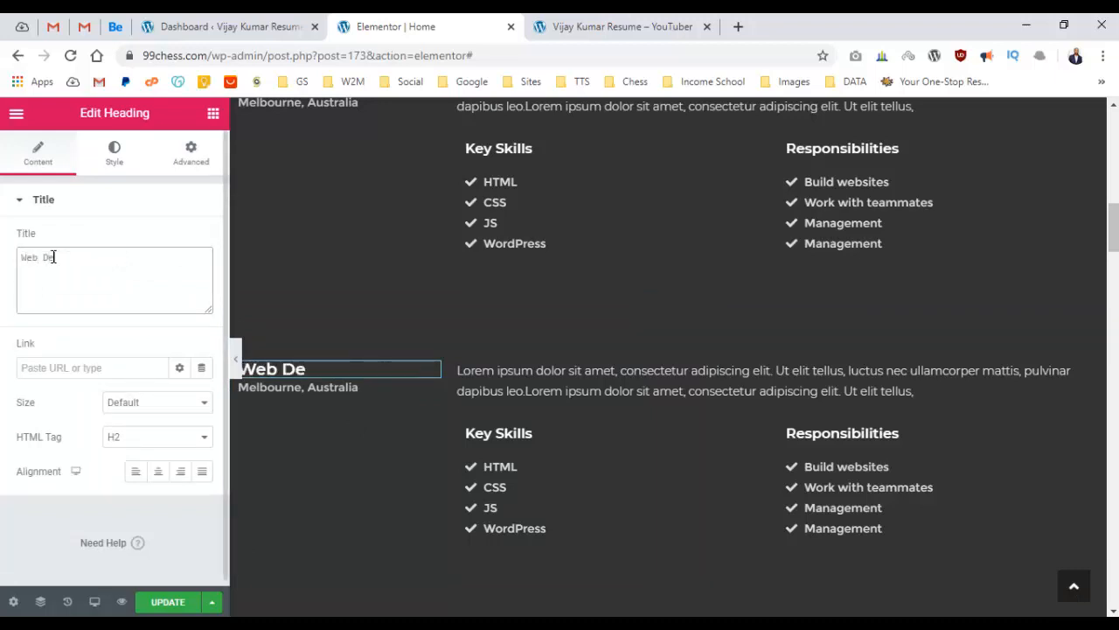
{"action": "type", "text": "velopment M"}
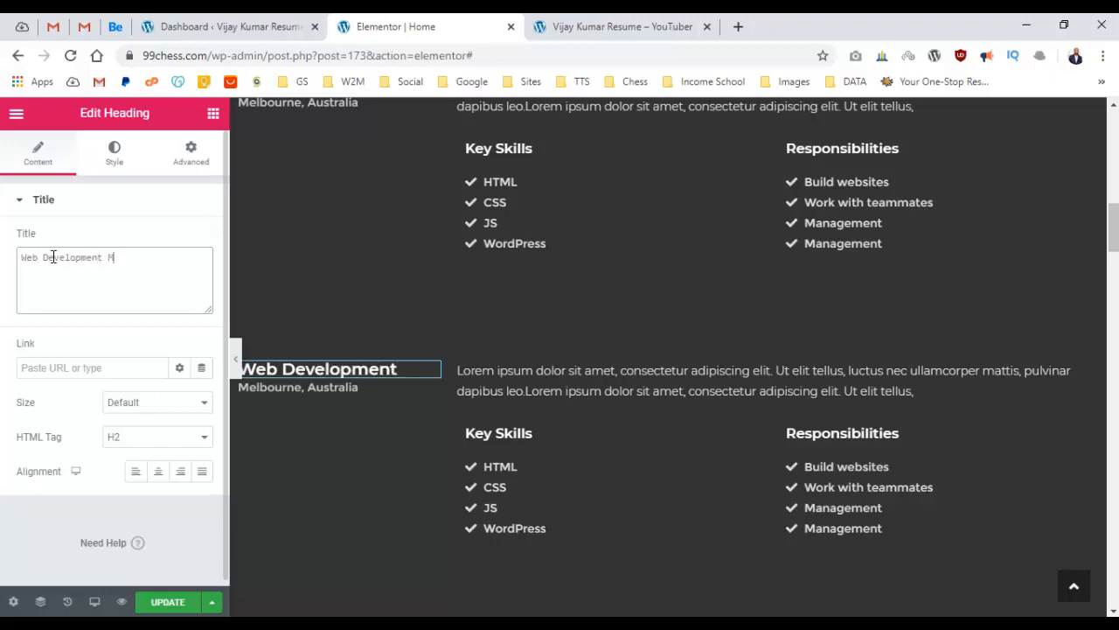
{"action": "type", "text": "anager"}
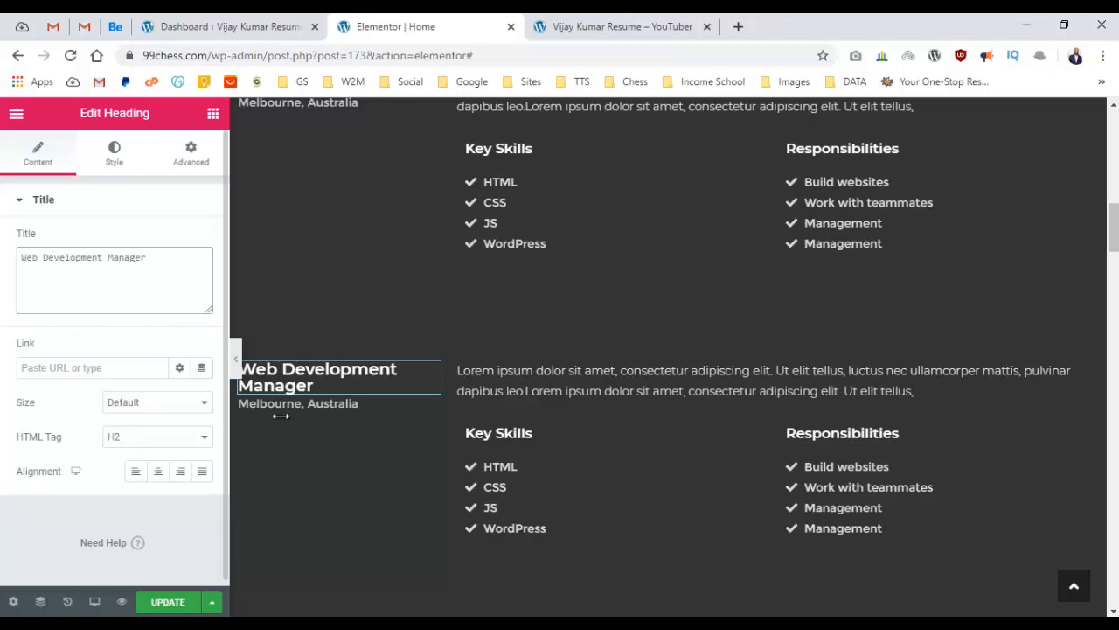
Change the copied entry's location text to 'Newyork, US'.
{"action": "left_click", "coordinate": [315, 404]}
{"action": "double_click", "coordinate": [119, 443]}
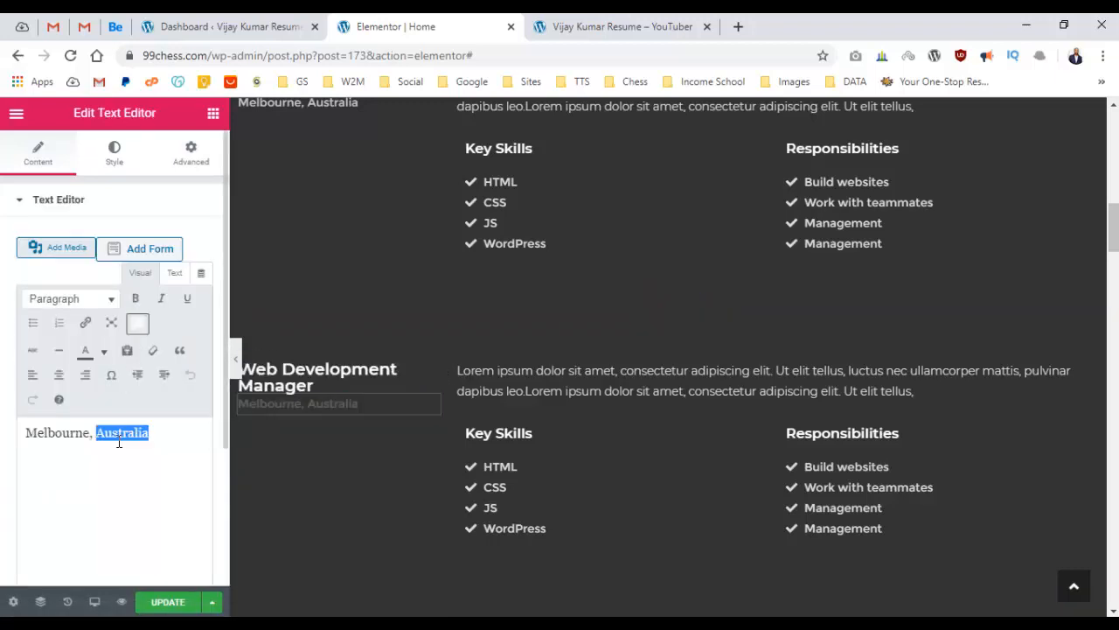
{"action": "type", "text": "Un"}
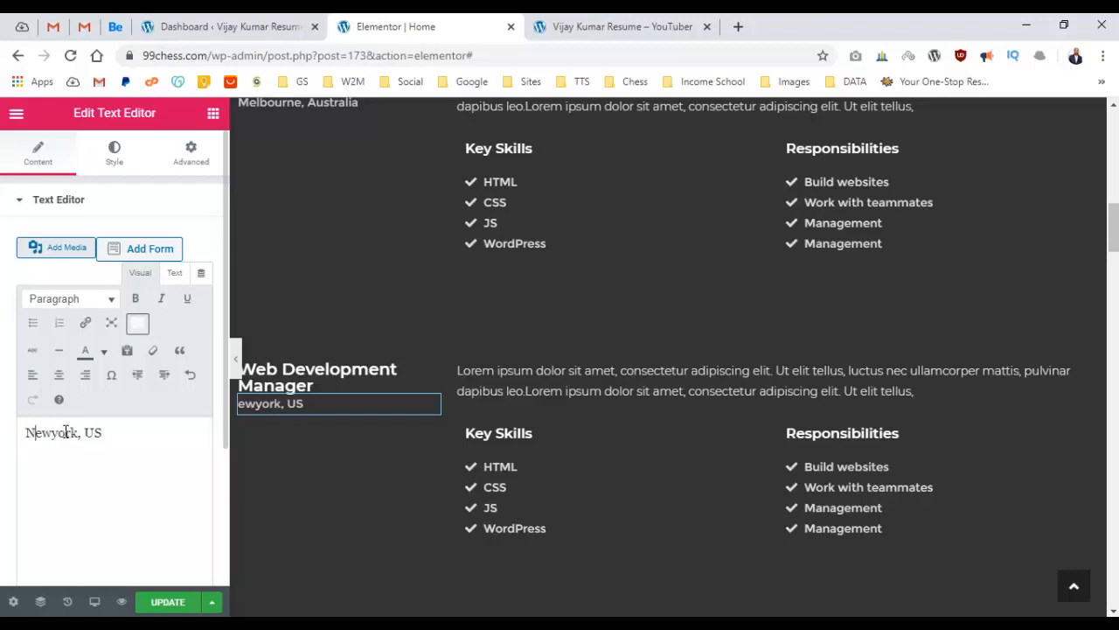
{"action": "right_click", "coordinate": [62, 434]}
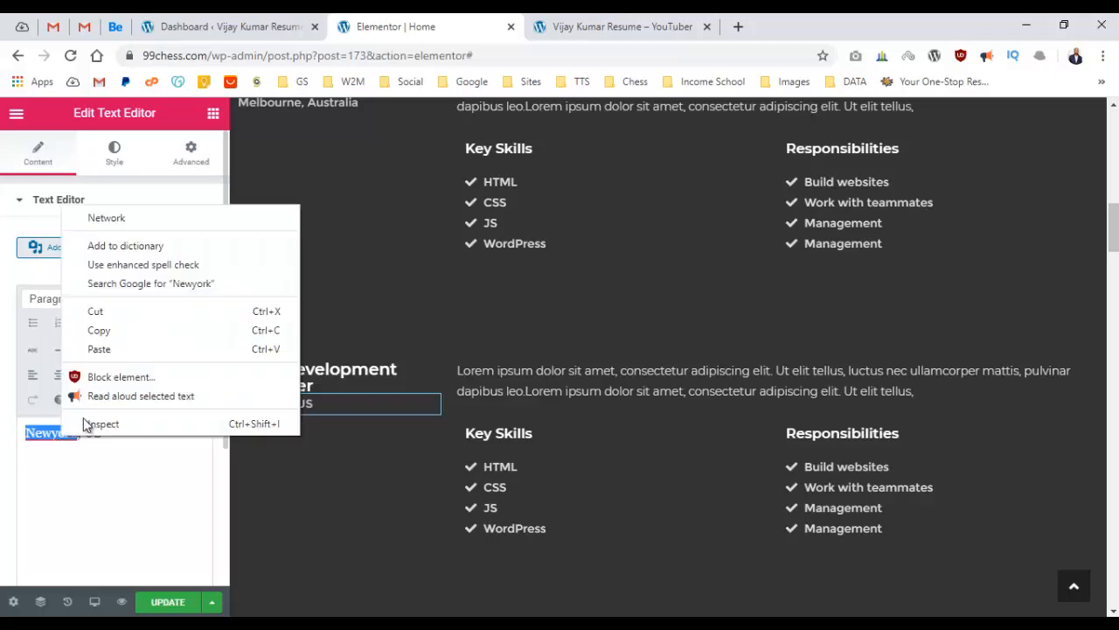
{"action": "left_click", "coordinate": [33, 508]}
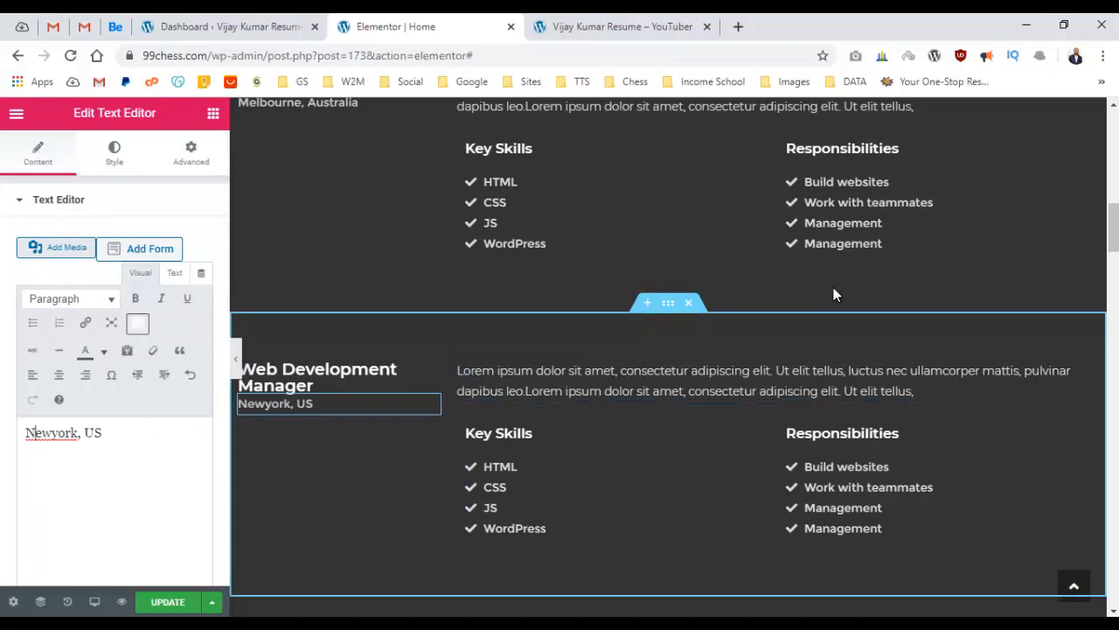
Preview the page with the editing panel hidden, then restore the panel.
{"action": "scroll", "coordinate": [592, 277], "scroll_direction": "up", "scroll_amount": 4}
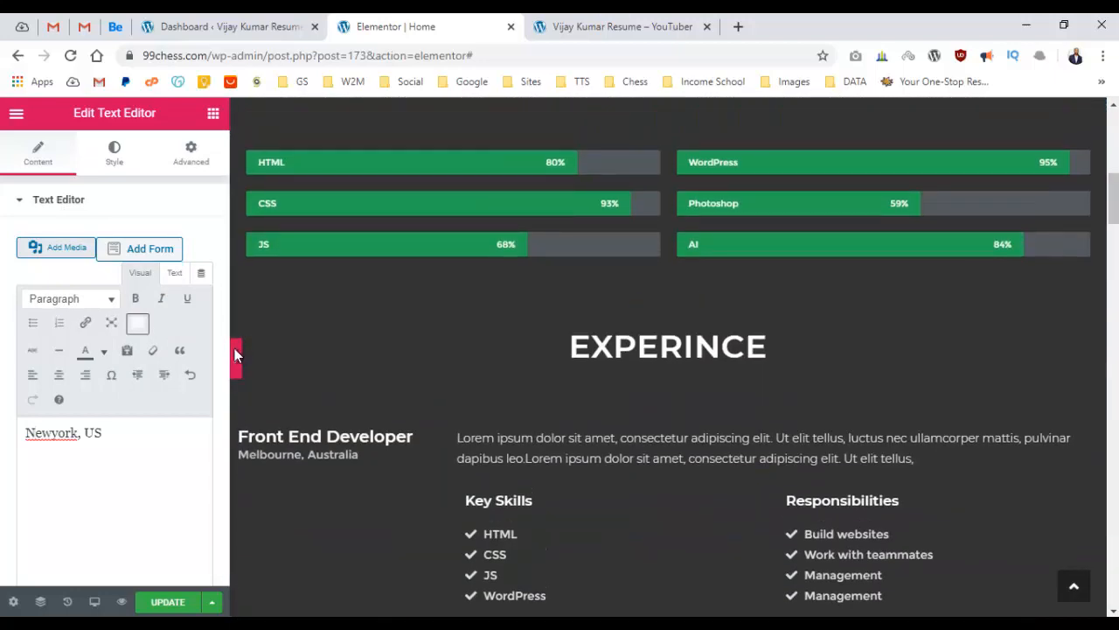
{"action": "left_click", "coordinate": [234, 354]}
{"action": "scroll", "coordinate": [678, 303], "scroll_direction": "down", "scroll_amount": 4}
{"action": "scroll", "coordinate": [691, 294], "scroll_direction": "up", "scroll_amount": 1}
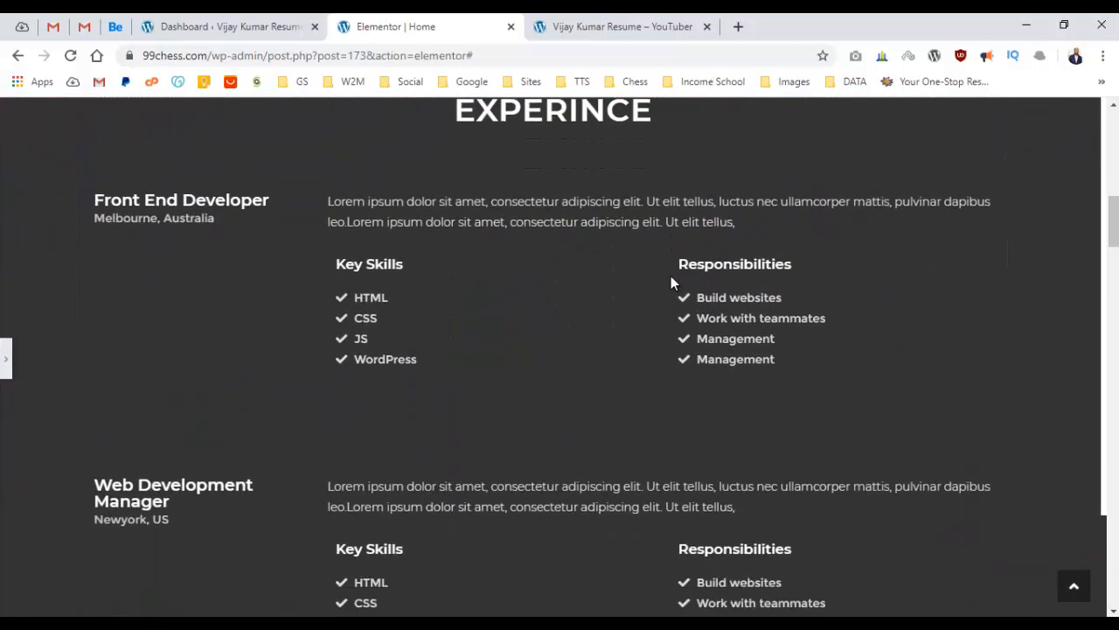
{"action": "scroll", "coordinate": [670, 281], "scroll_direction": "down", "scroll_amount": 1}
{"action": "left_click", "coordinate": [6, 354]}
{"action": "scroll", "coordinate": [820, 283], "scroll_direction": "up", "scroll_amount": 9}
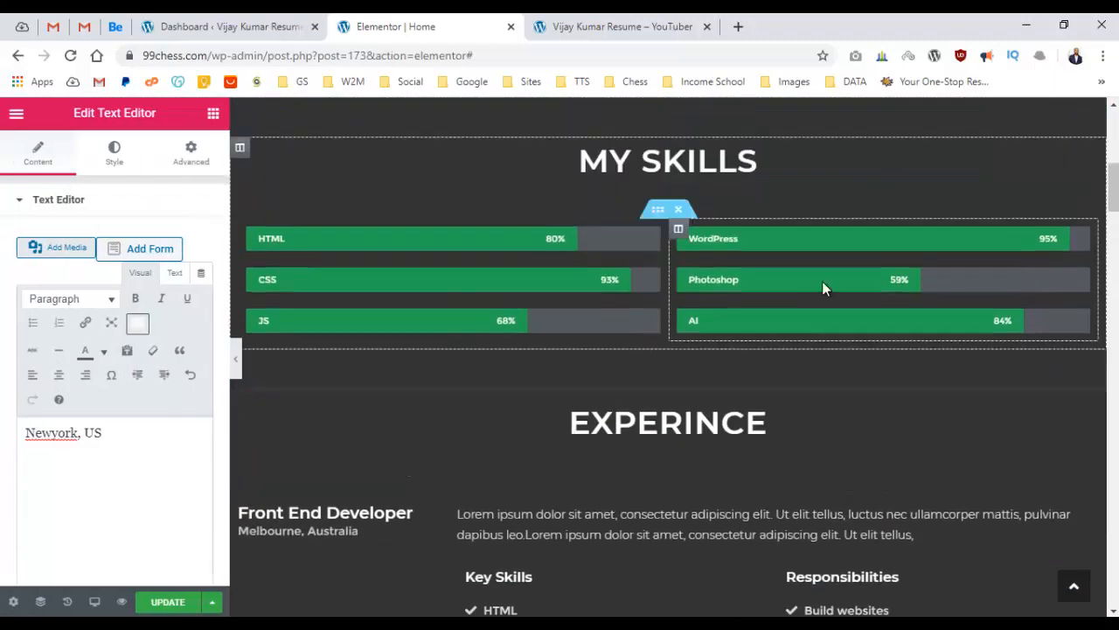
{"action": "scroll", "coordinate": [827, 279], "scroll_direction": "down", "scroll_amount": 2}
{"action": "scroll", "coordinate": [822, 279], "scroll_direction": "down", "scroll_amount": 2}
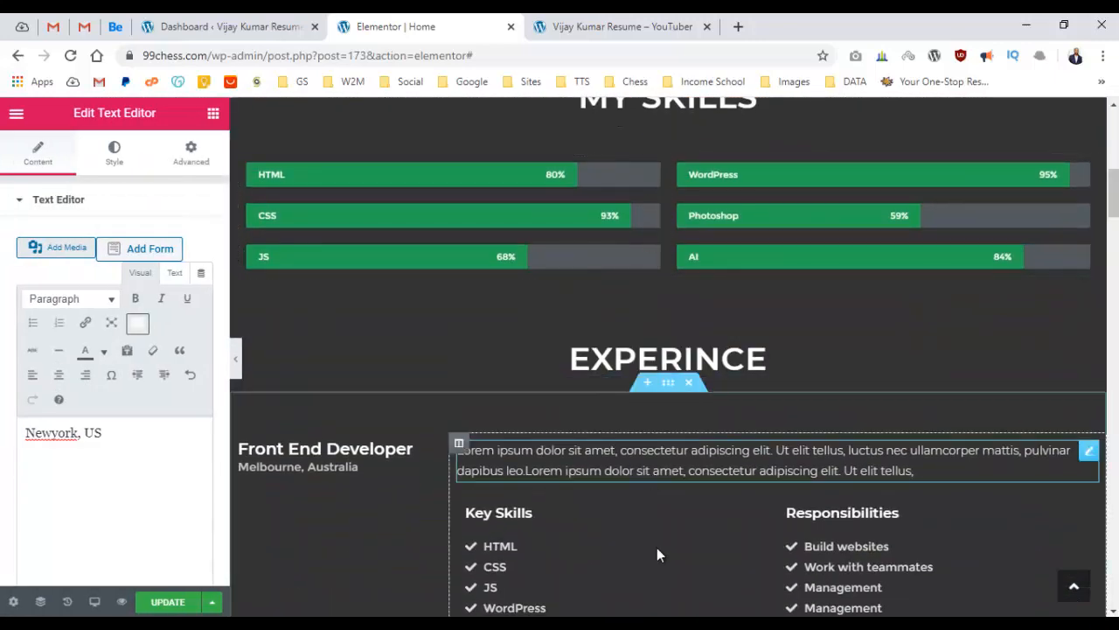
Give the EXPERINCE heading section a Classic dark grey background colour.
{"action": "left_click", "coordinate": [671, 329]}
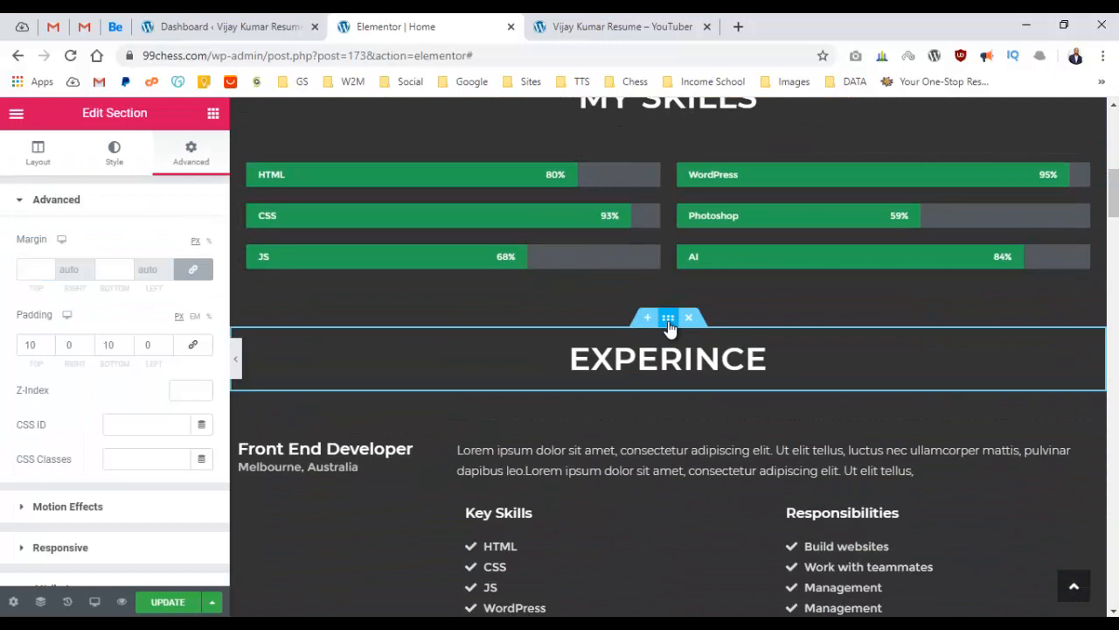
{"action": "left_click", "coordinate": [111, 179]}
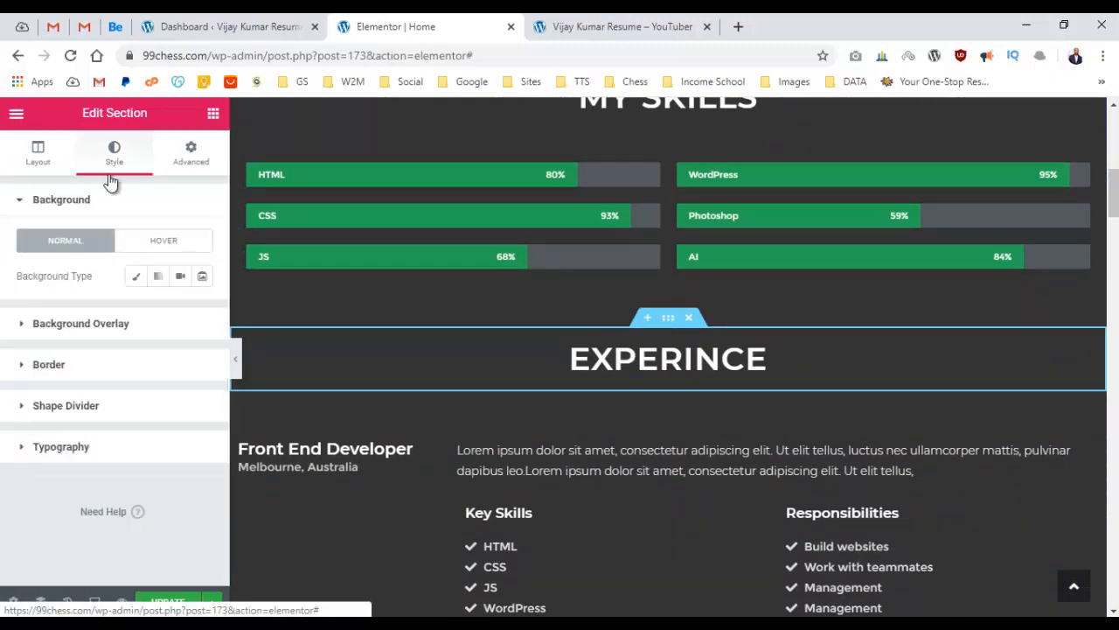
{"action": "left_click", "coordinate": [23, 324]}
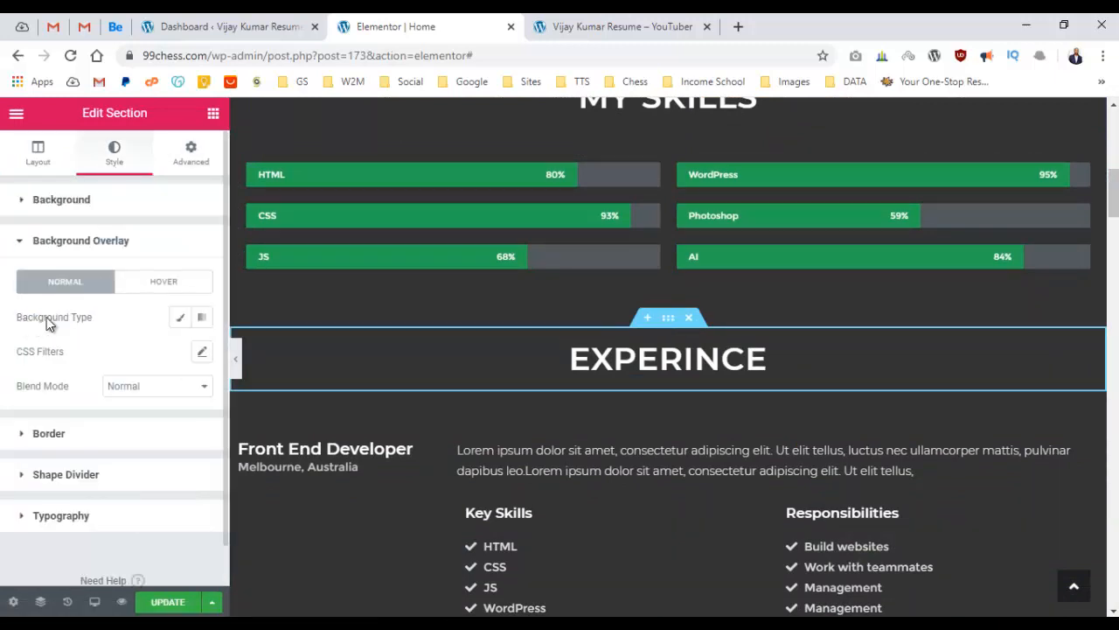
{"action": "scroll", "coordinate": [614, 360], "scroll_direction": "up", "scroll_amount": 5}
{"action": "scroll", "coordinate": [541, 328], "scroll_direction": "down", "scroll_amount": 5}
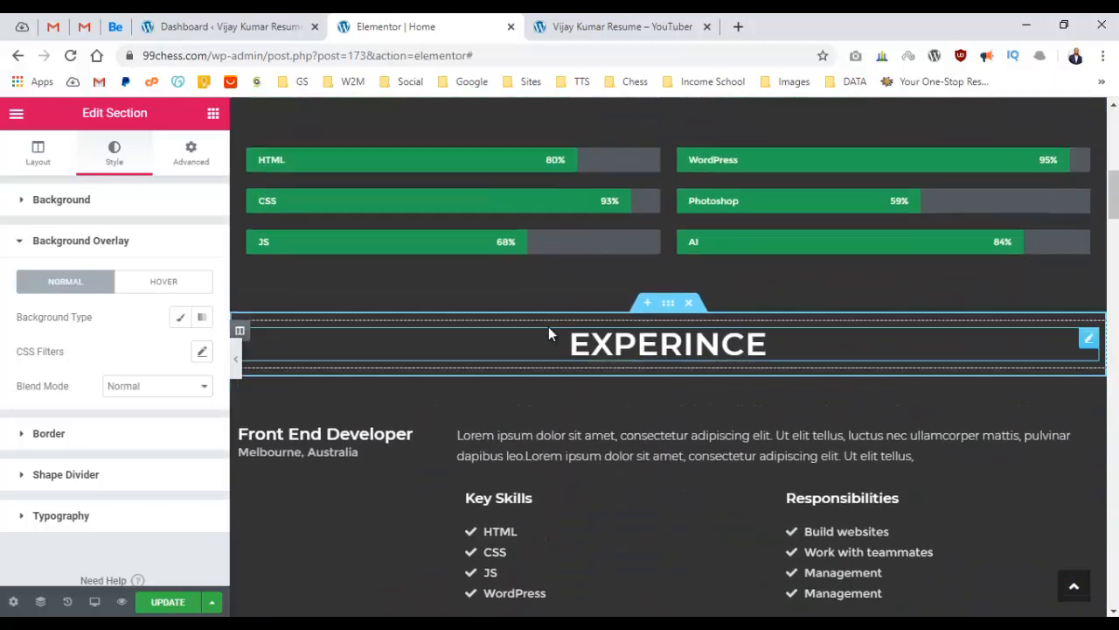
{"action": "scroll", "coordinate": [657, 348], "scroll_direction": "up", "scroll_amount": 1}
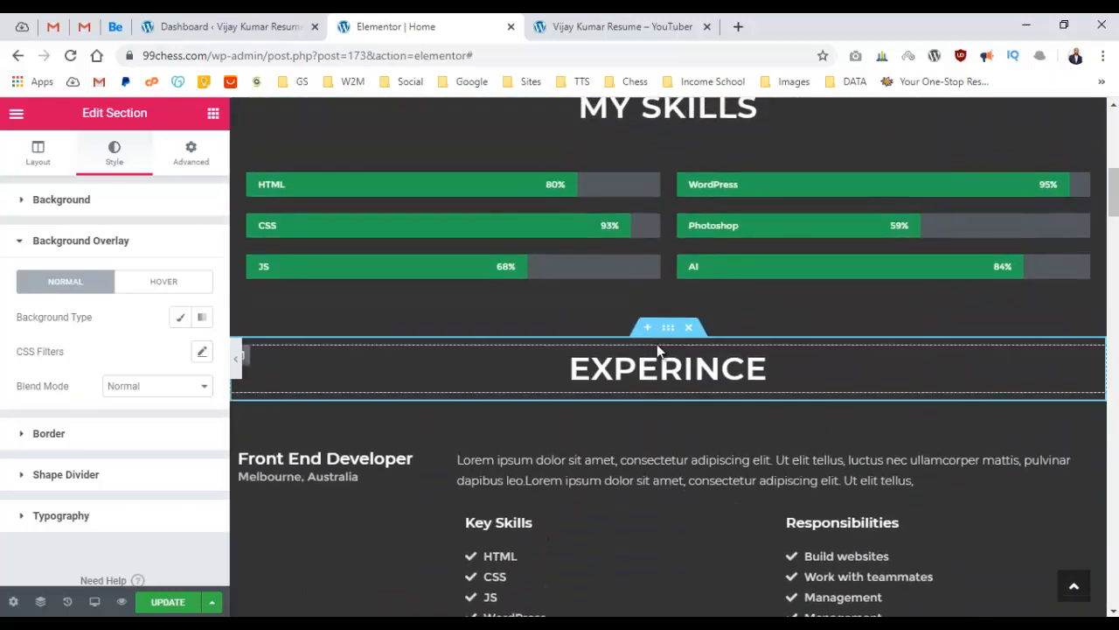
{"action": "left_click", "coordinate": [27, 203]}
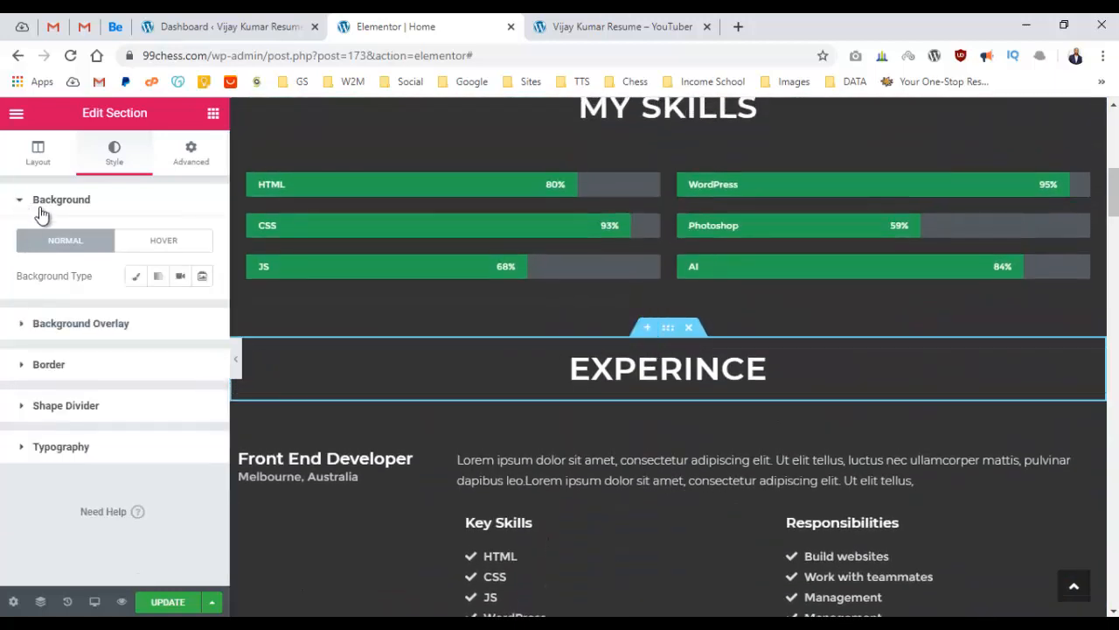
{"action": "left_click", "coordinate": [136, 278]}
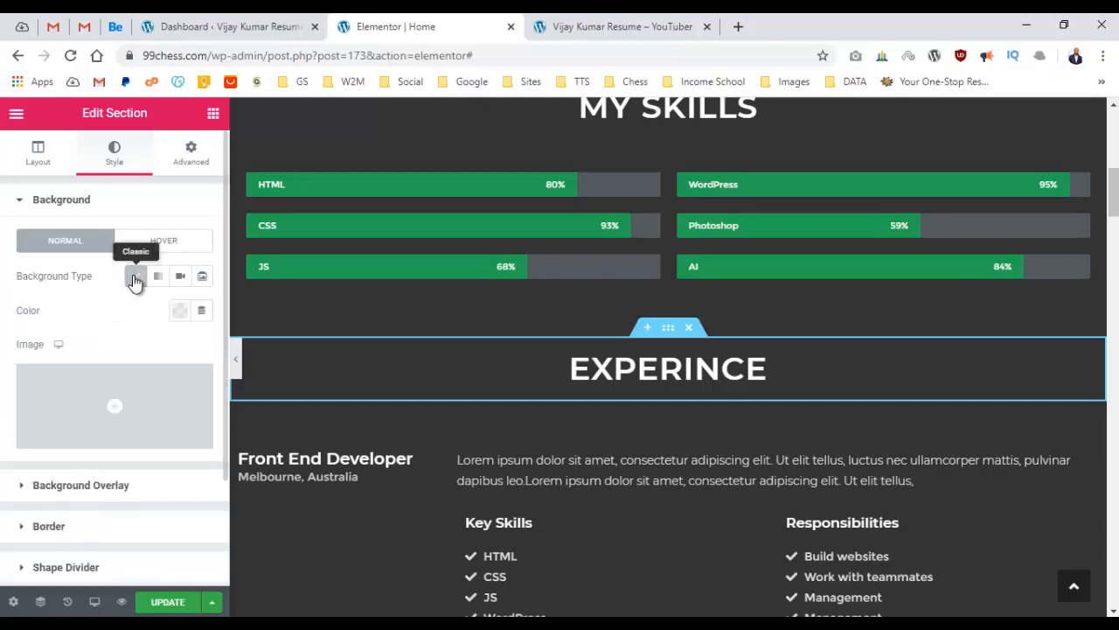
{"action": "left_click", "coordinate": [175, 312]}
{"action": "left_click", "coordinate": [155, 398]}
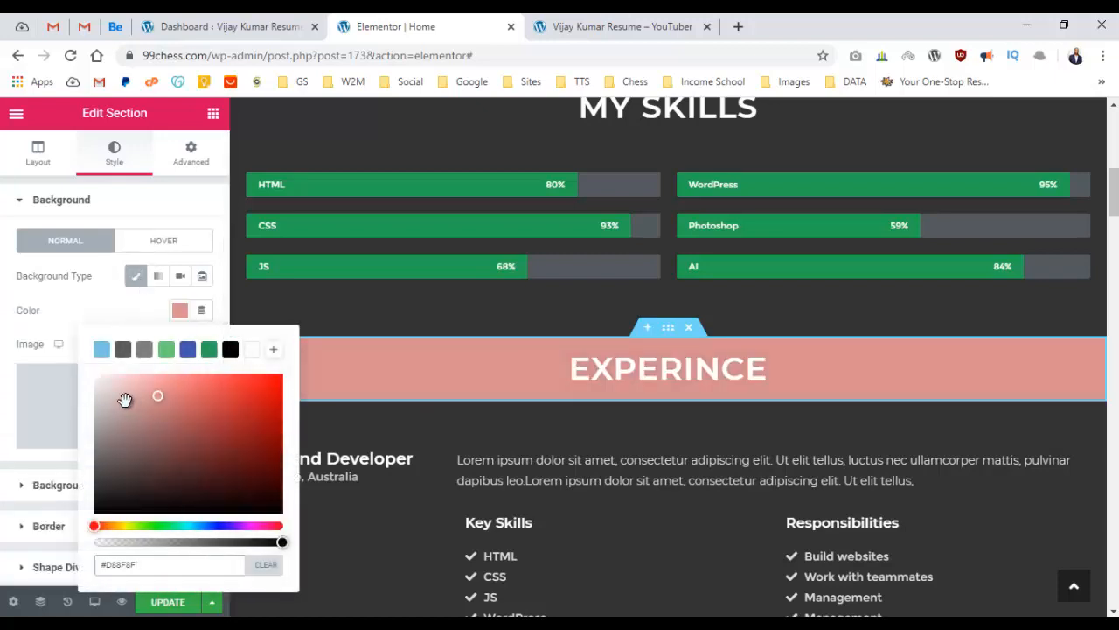
{"action": "mouse_move", "coordinate": [84, 427]}
{"action": "left_mouse_down"}
{"action": "mouse_move", "coordinate": [96, 426]}
{"action": "mouse_move", "coordinate": [95, 470]}
{"action": "left_mouse_up"}
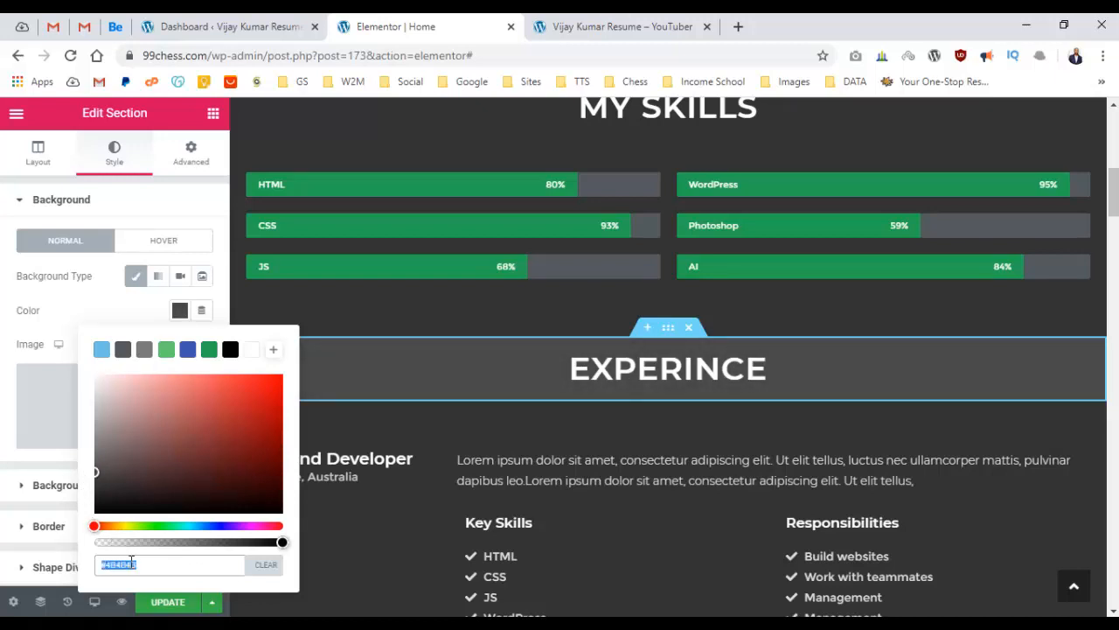
{"action": "left_click", "coordinate": [2, 468]}
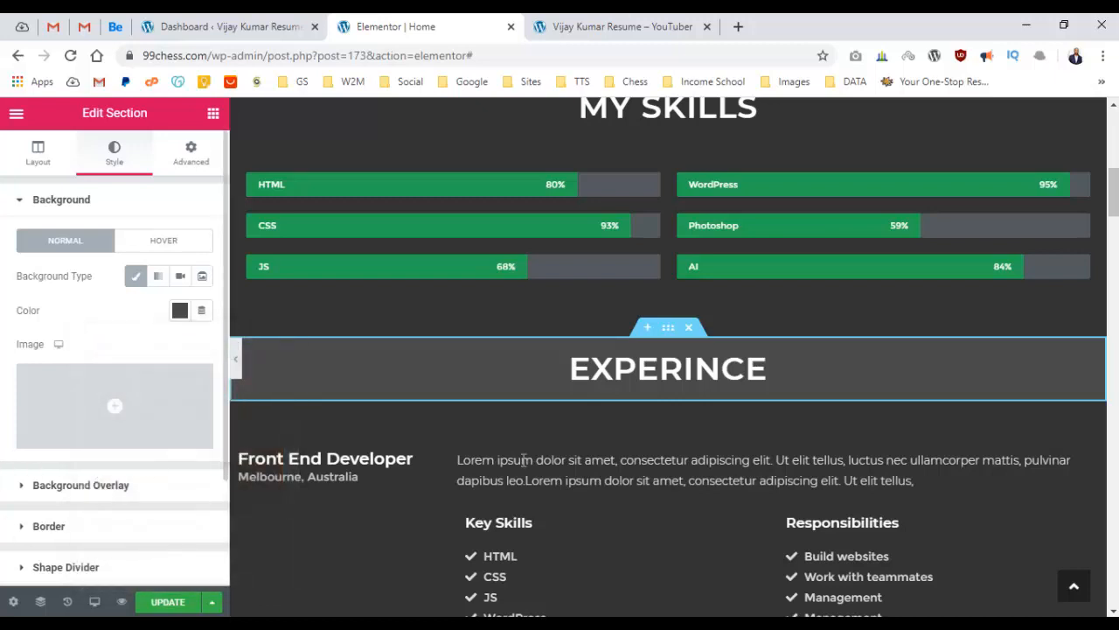
{"action": "scroll", "coordinate": [643, 425], "scroll_direction": "down", "scroll_amount": 1}
{"action": "left_click", "coordinate": [671, 320]}
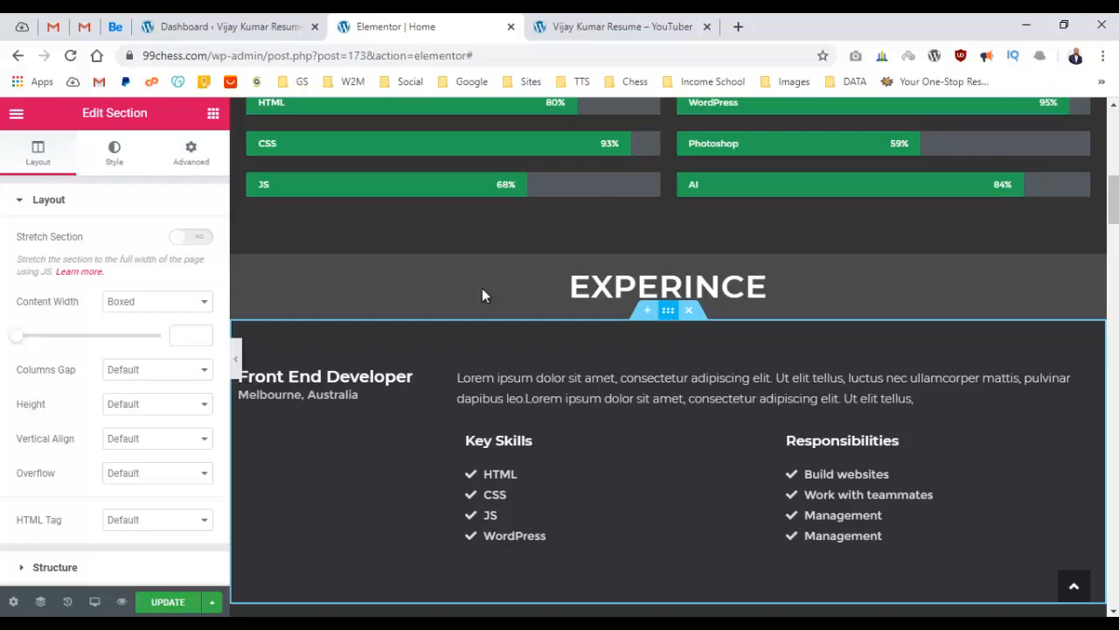
Give the Front End Developer section a Classic #4B4B4B background colour.
{"action": "left_click", "coordinate": [189, 150]}
{"action": "left_click", "coordinate": [115, 153]}
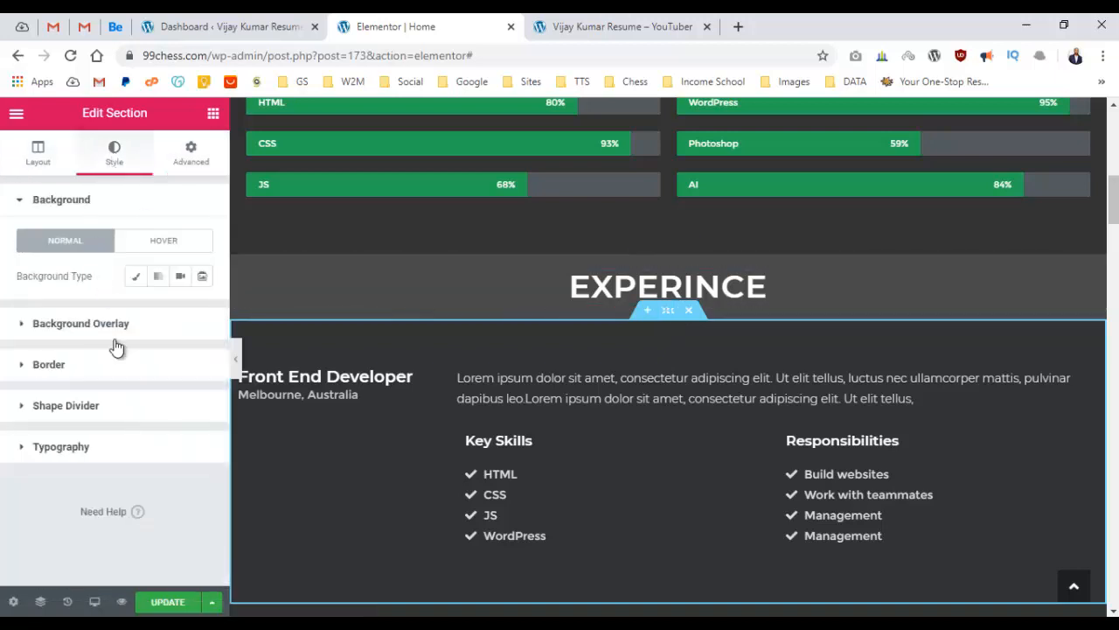
{"action": "left_click", "coordinate": [135, 278]}
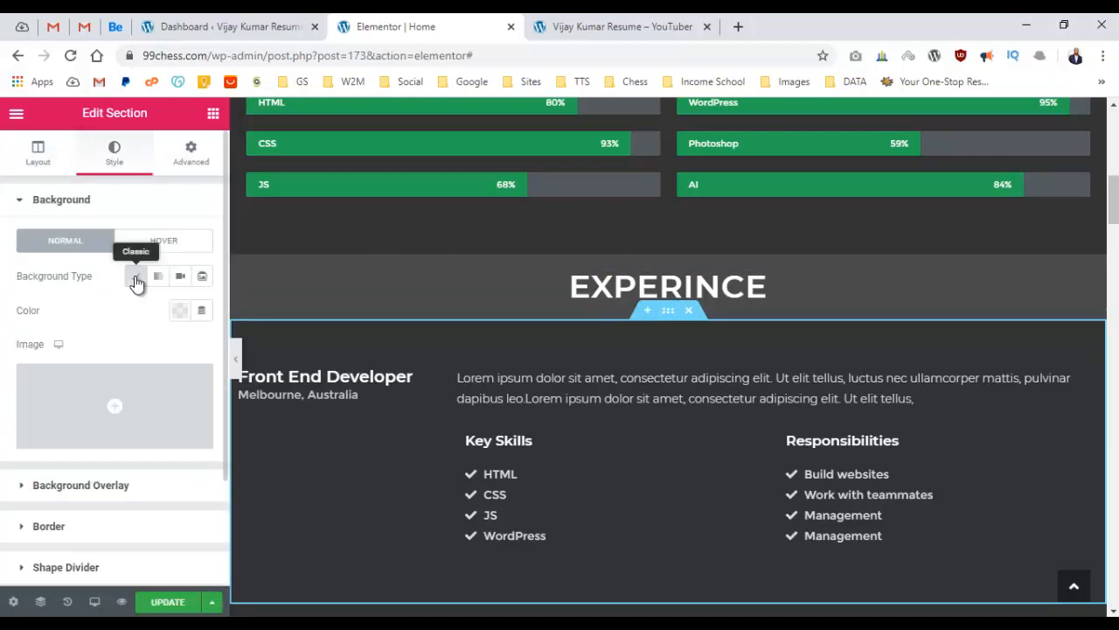
{"action": "left_click", "coordinate": [179, 310]}
{"action": "left_click", "coordinate": [138, 560]}
{"action": "type", "text": "#4B4B4B"}
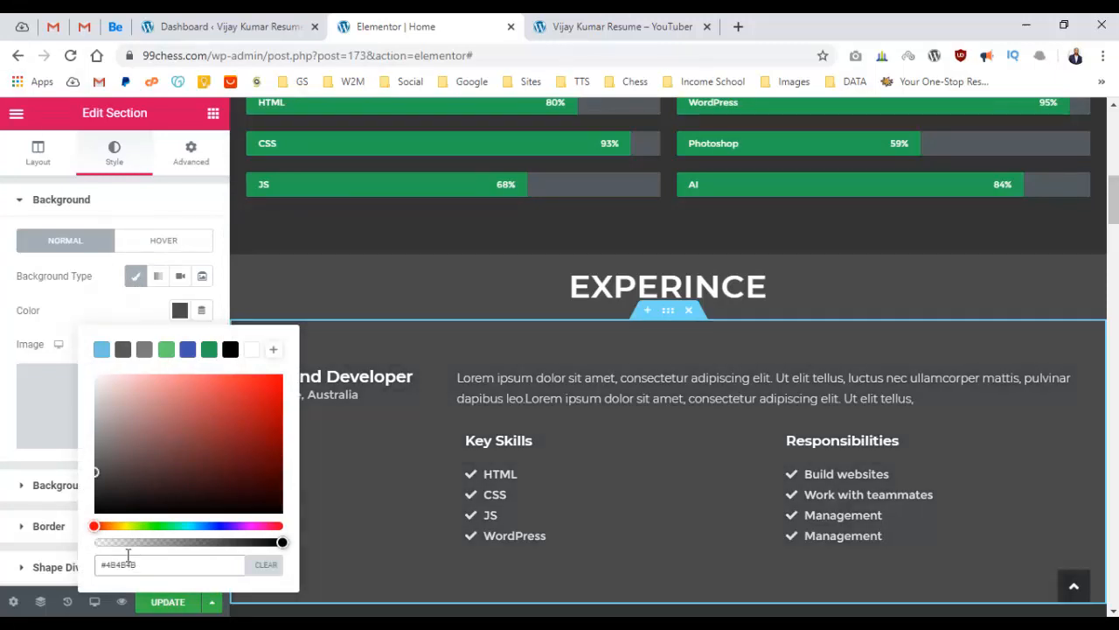
{"action": "left_click", "coordinate": [5, 449]}
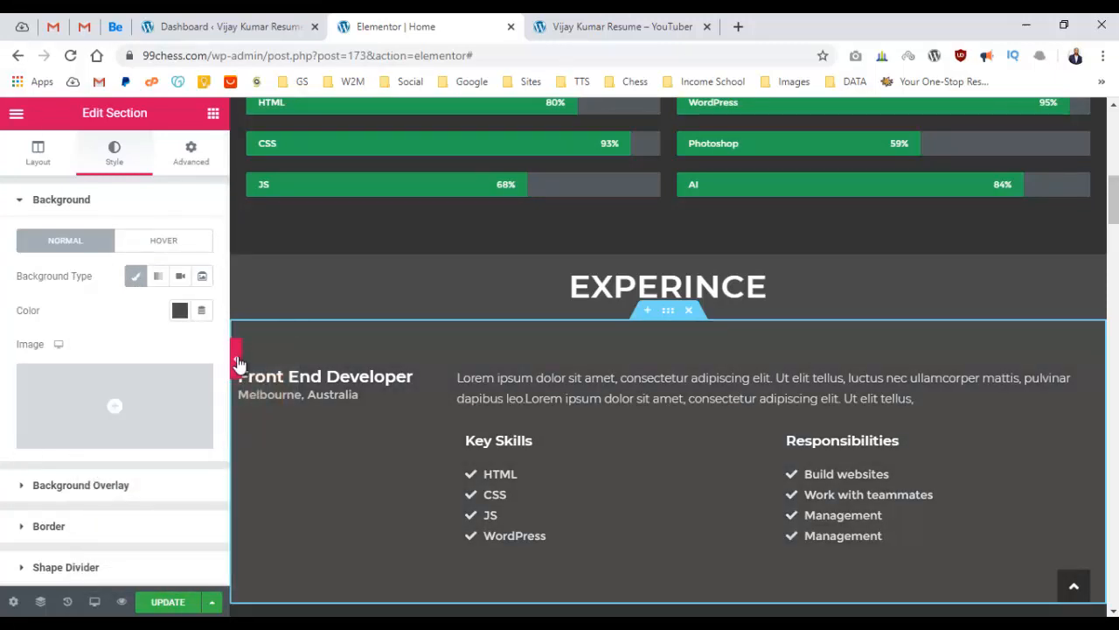
Preview the grey entry with the editing panel hidden, then restore the panel.
{"action": "left_click", "coordinate": [234, 356]}
{"action": "scroll", "coordinate": [589, 334], "scroll_direction": "down", "scroll_amount": 3}
{"action": "scroll", "coordinate": [590, 334], "scroll_direction": "up", "scroll_amount": 4}
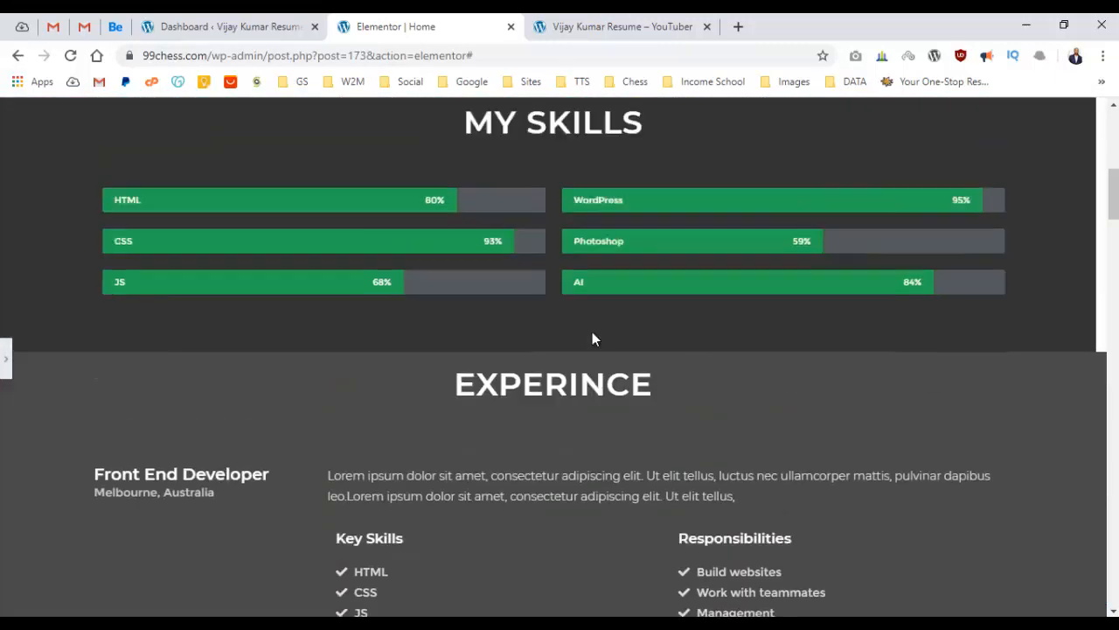
{"action": "scroll", "coordinate": [583, 339], "scroll_direction": "down", "scroll_amount": 1}
{"action": "left_click", "coordinate": [5, 363]}
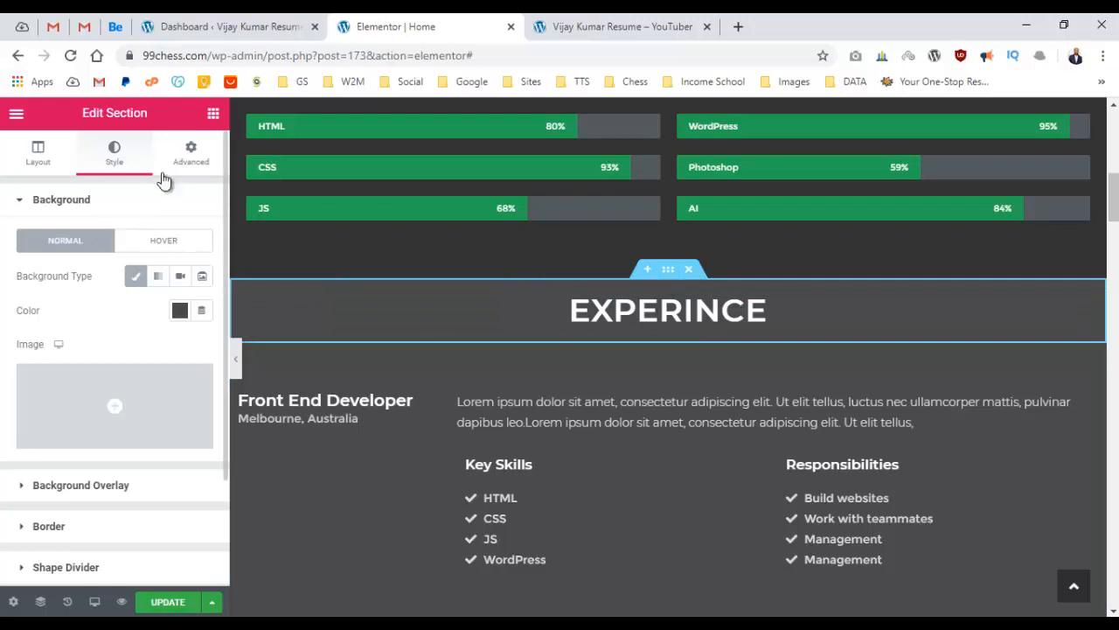
Set the EXPERINCE band's Padding Top to 30 and preview the extra space.
{"action": "left_click", "coordinate": [187, 161]}
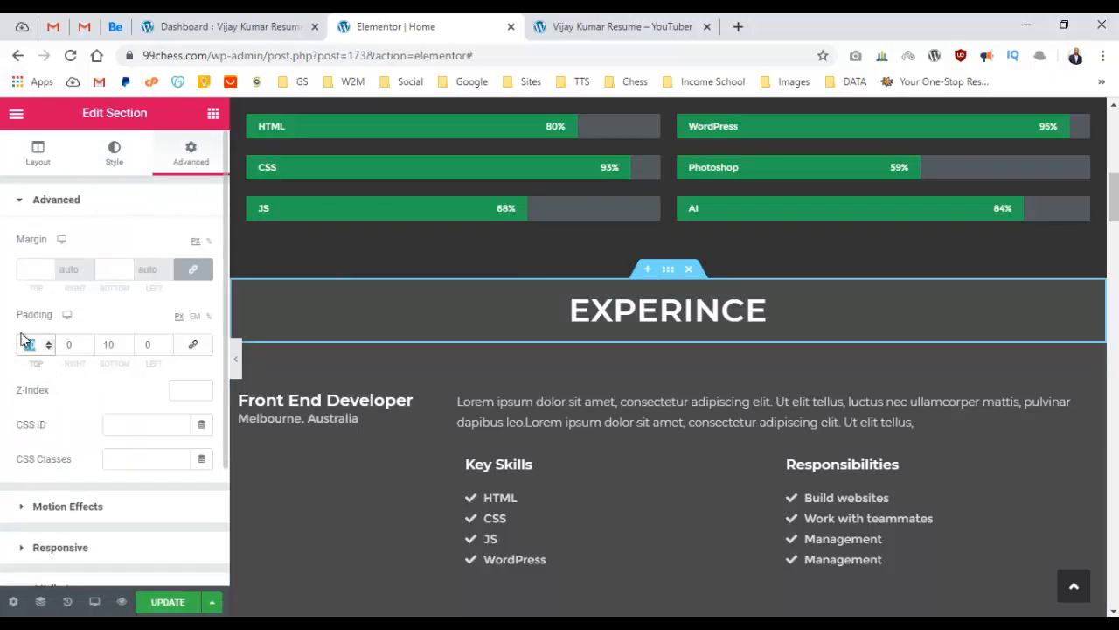
{"action": "type", "text": "30"}
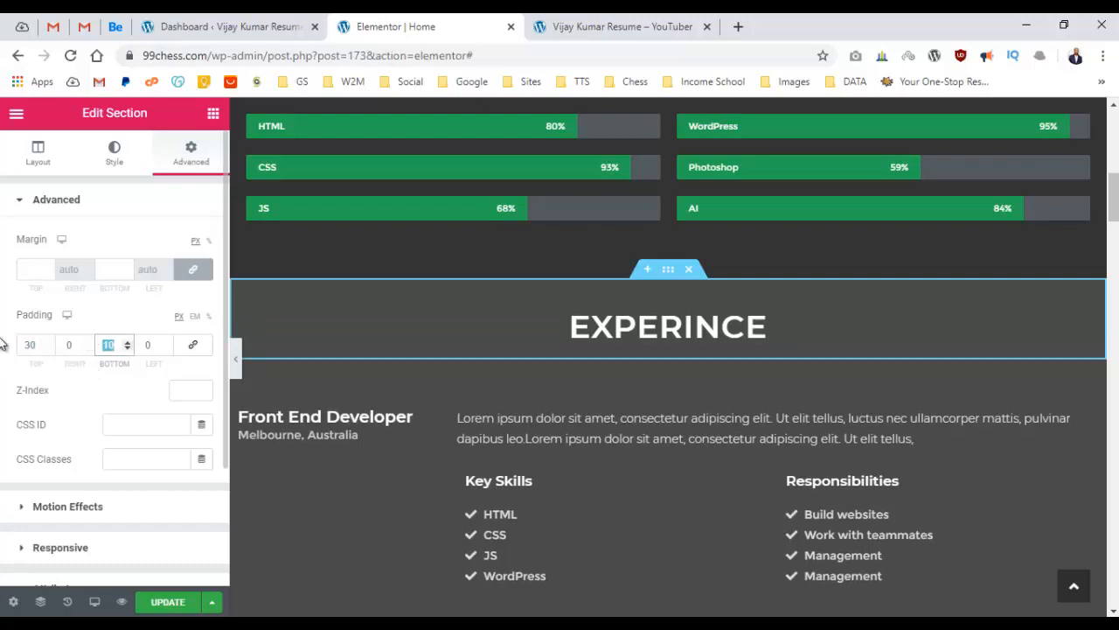
{"action": "left_click", "coordinate": [235, 358]}
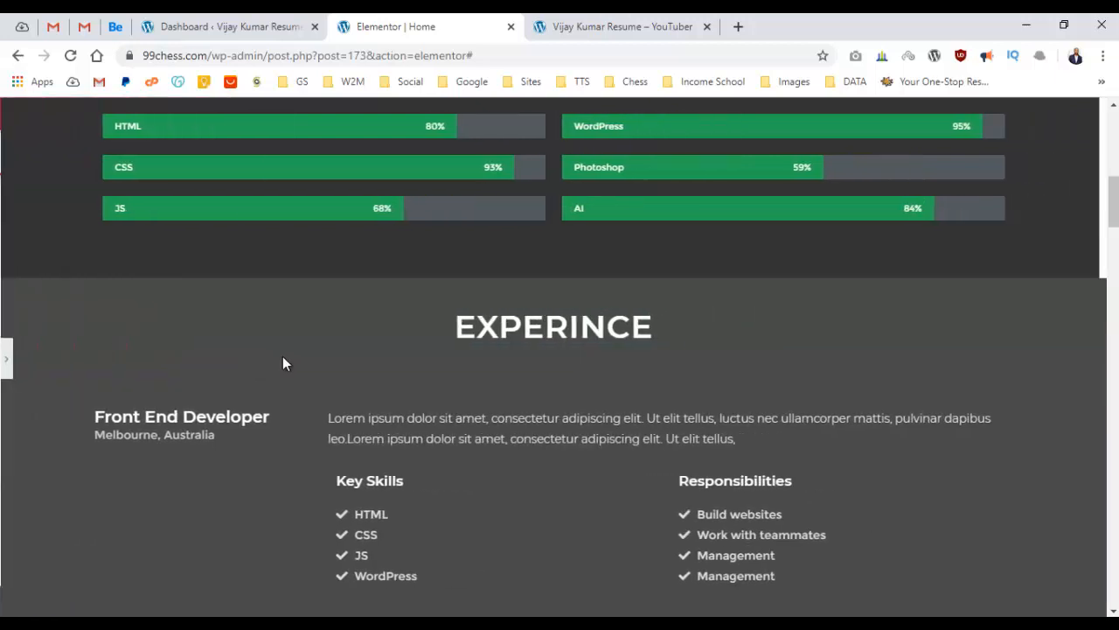
{"action": "scroll", "coordinate": [846, 350], "scroll_direction": "up", "scroll_amount": 5}
{"action": "scroll", "coordinate": [849, 347], "scroll_direction": "down", "scroll_amount": 6}
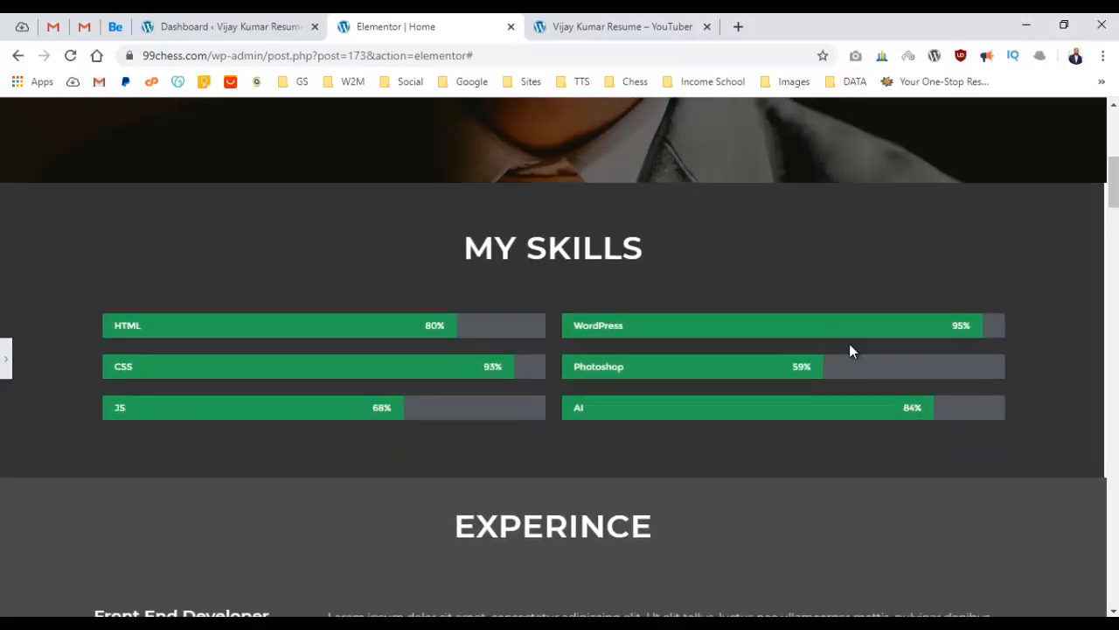
{"action": "scroll", "coordinate": [850, 345], "scroll_direction": "down", "scroll_amount": 3}
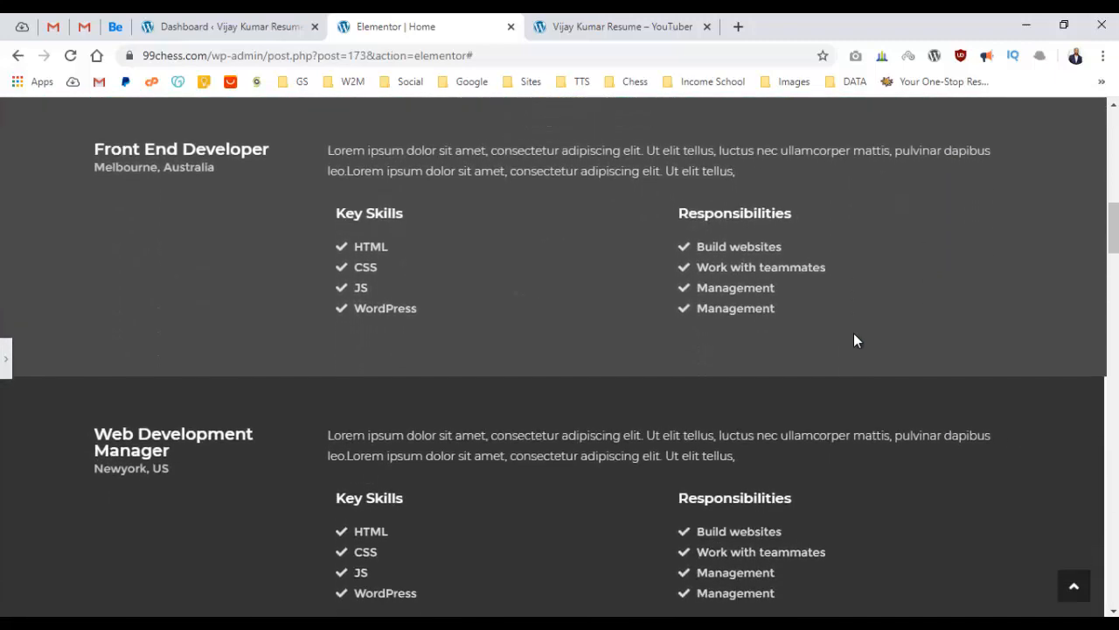
{"action": "scroll", "coordinate": [866, 327], "scroll_direction": "down", "scroll_amount": 2}
{"action": "scroll", "coordinate": [866, 332], "scroll_direction": "up", "scroll_amount": 2}
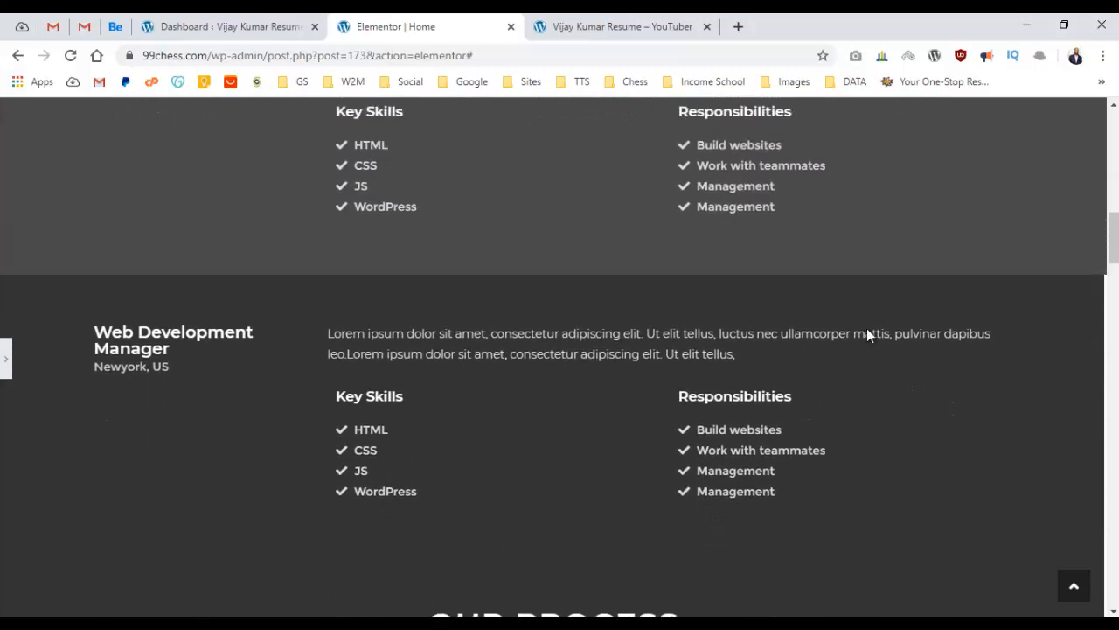
{"action": "scroll", "coordinate": [867, 329], "scroll_direction": "down", "scroll_amount": 1}
{"action": "left_click", "coordinate": [7, 358]}
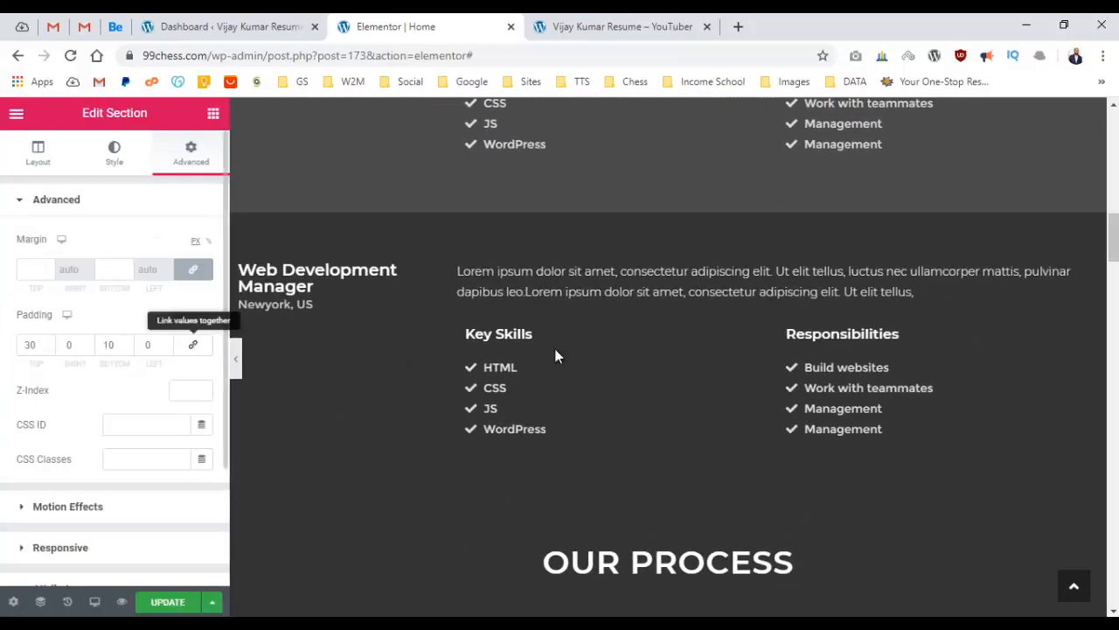
{"action": "scroll", "coordinate": [688, 275], "scroll_direction": "up", "scroll_amount": 5}
{"action": "scroll", "coordinate": [669, 303], "scroll_direction": "down", "scroll_amount": 2}
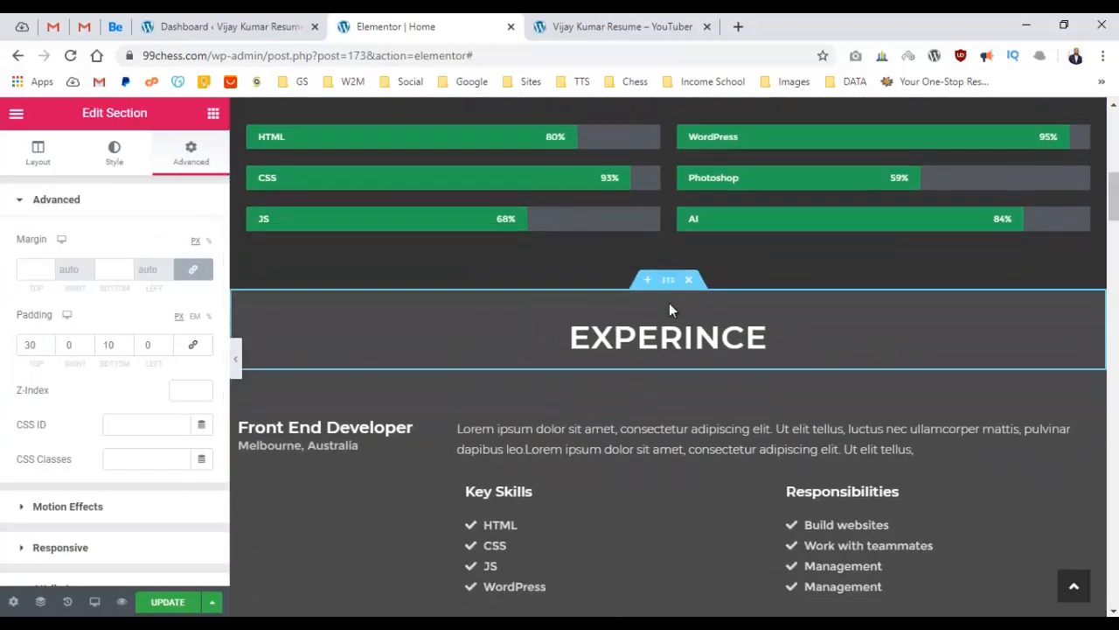
Copy the EXPERINCE heading section and paste its style onto the Web Development Manager section.
{"action": "right_click", "coordinate": [668, 339]}
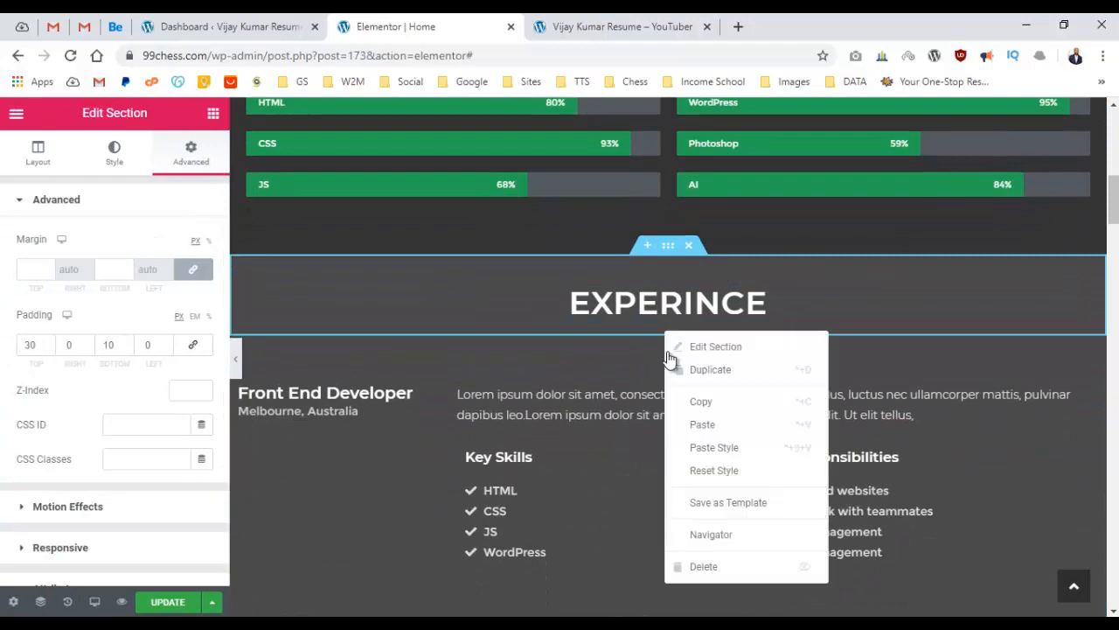
{"action": "left_click", "coordinate": [709, 401]}
{"action": "scroll", "coordinate": [700, 376], "scroll_direction": "down", "scroll_amount": 5}
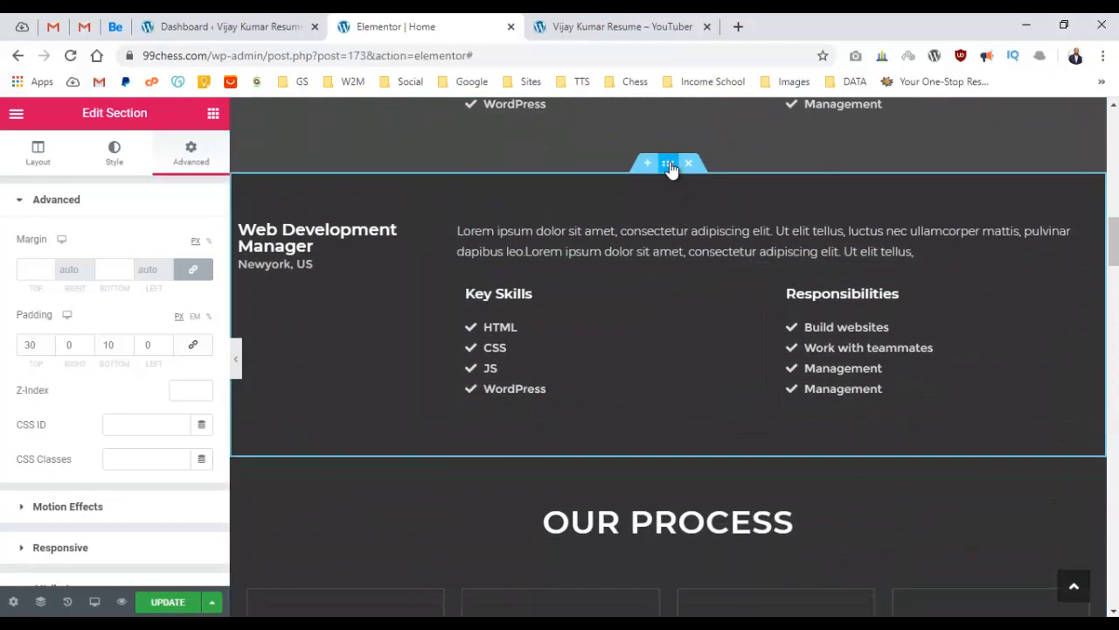
{"action": "right_click", "coordinate": [670, 163]}
{"action": "left_click", "coordinate": [716, 279]}
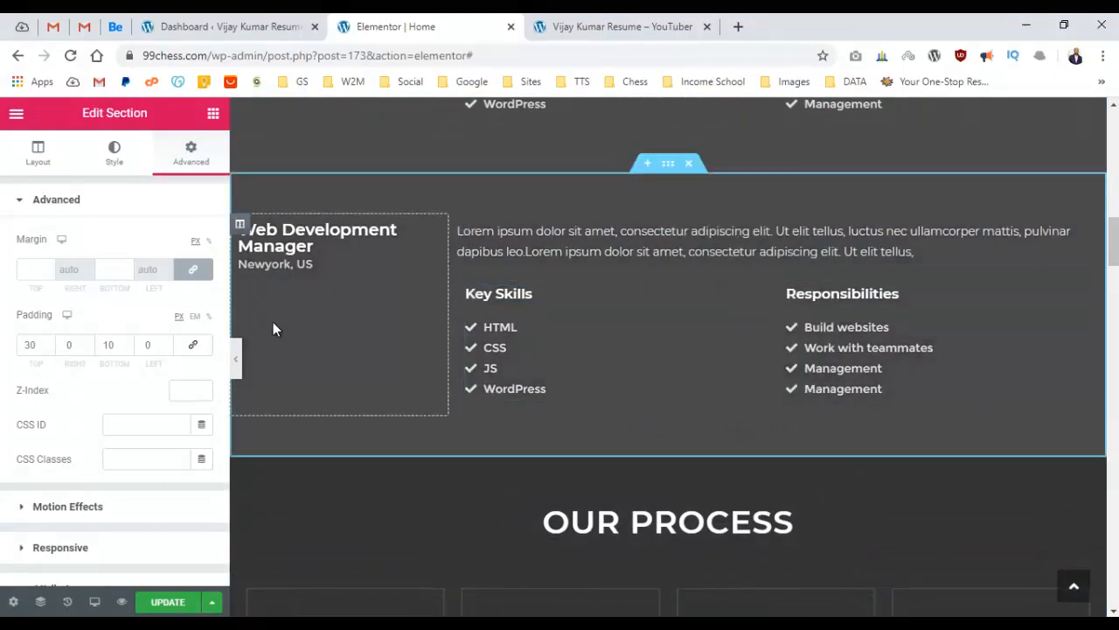
Preview the grey experience entries with the editing panel hidden.
{"action": "left_click", "coordinate": [238, 354]}
{"action": "scroll", "coordinate": [682, 315], "scroll_direction": "up", "scroll_amount": 5}
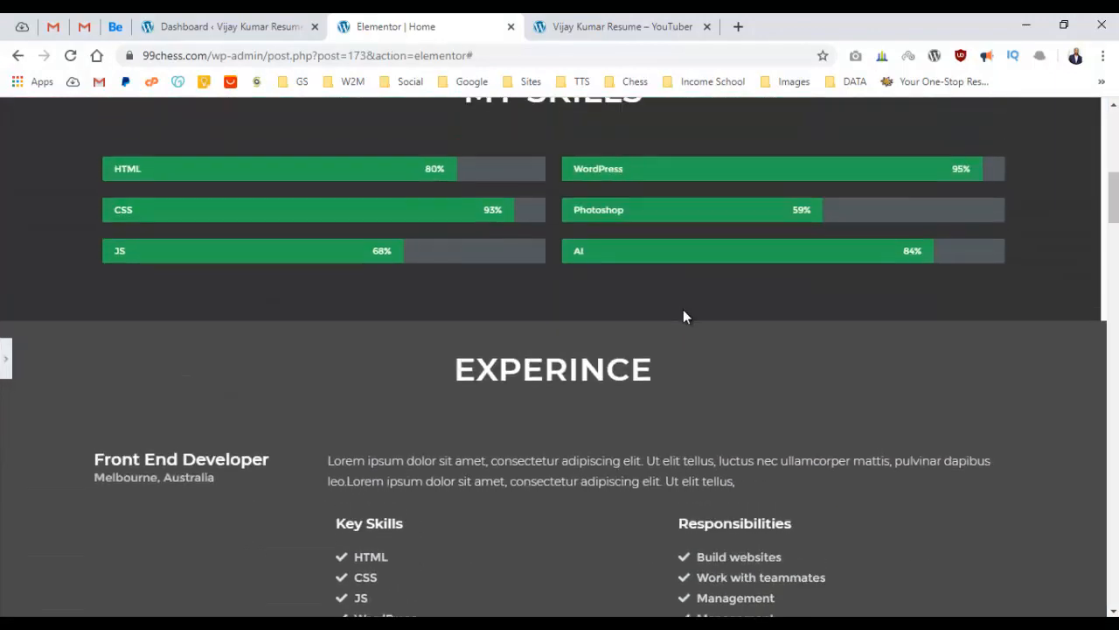
{"action": "scroll", "coordinate": [683, 309], "scroll_direction": "down", "scroll_amount": 4}
{"action": "scroll", "coordinate": [700, 304], "scroll_direction": "down", "scroll_amount": 1}
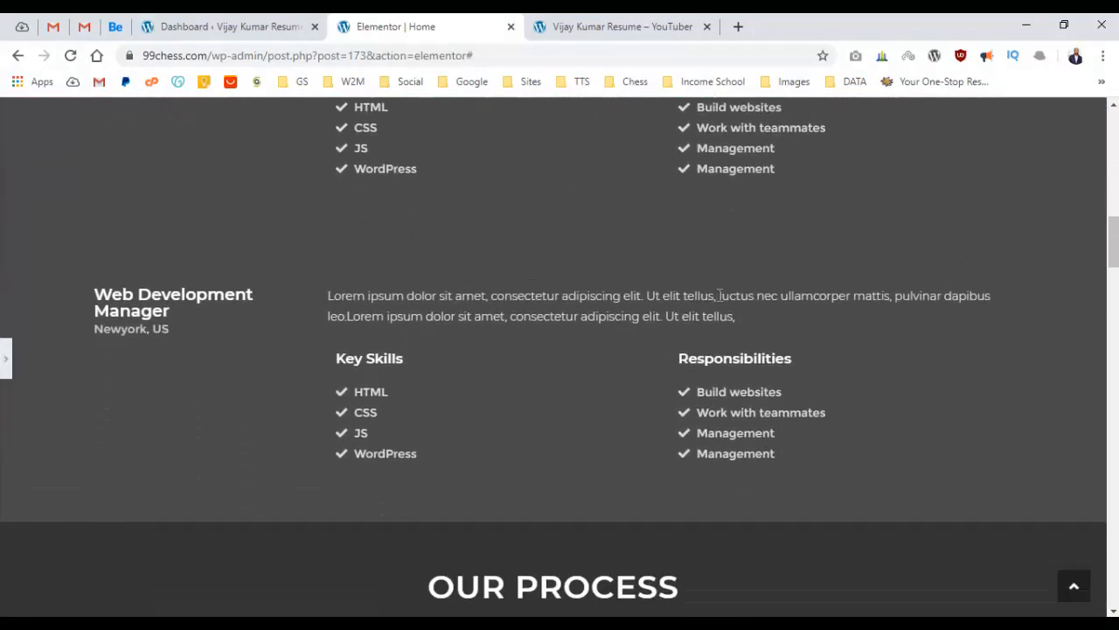
{"action": "left_click", "coordinate": [7, 359]}
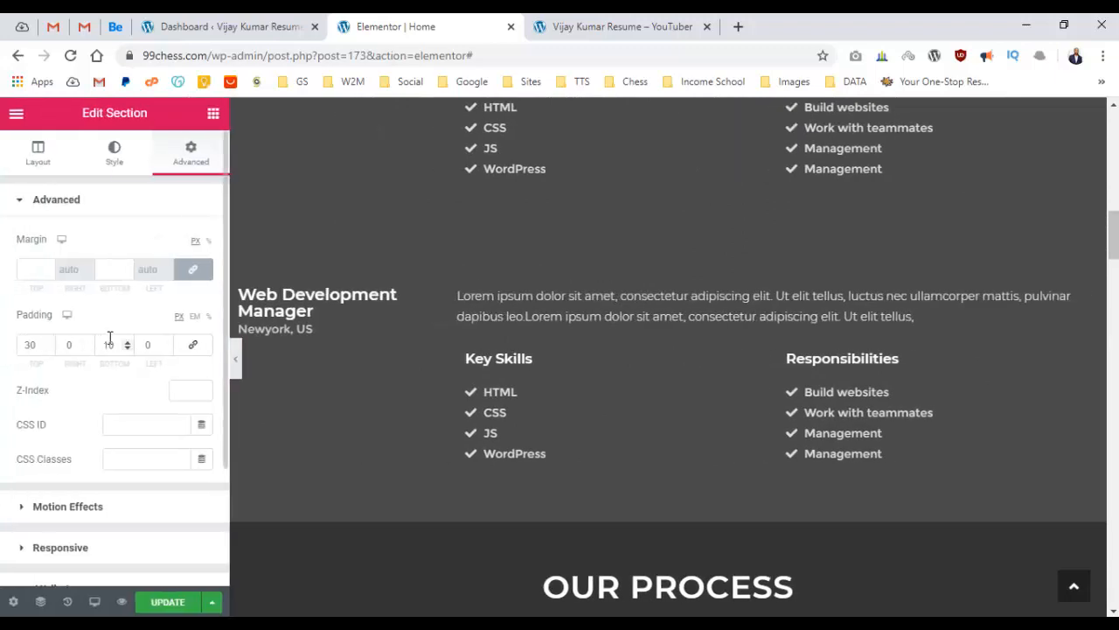
Save the page changes with UPDATE.
{"action": "left_click", "coordinate": [631, 625]}
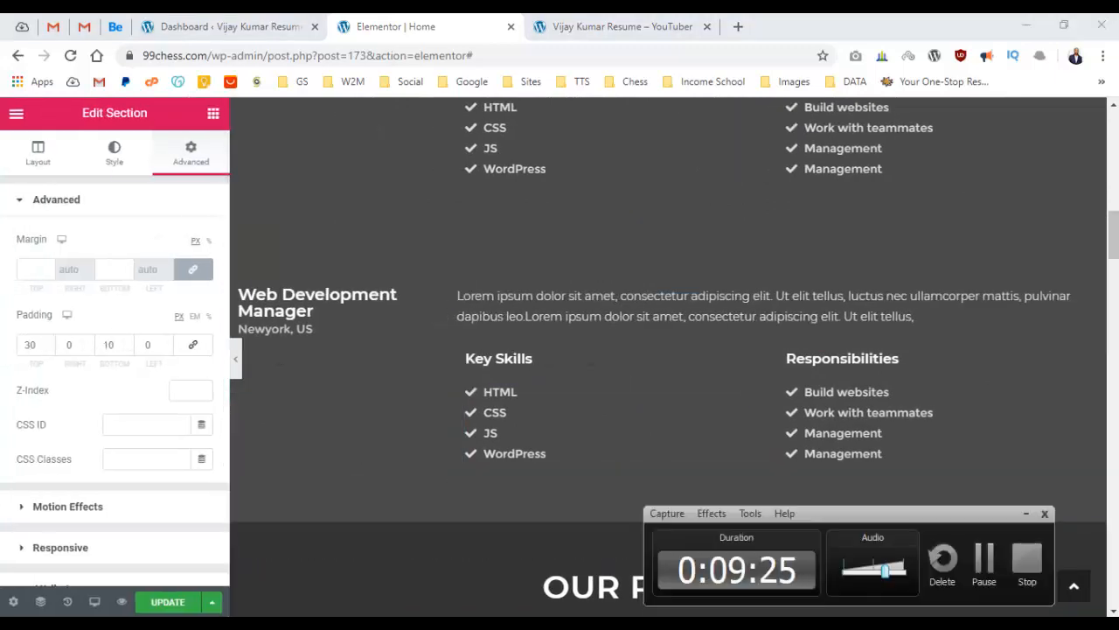
{"action": "left_click", "coordinate": [985, 567]}
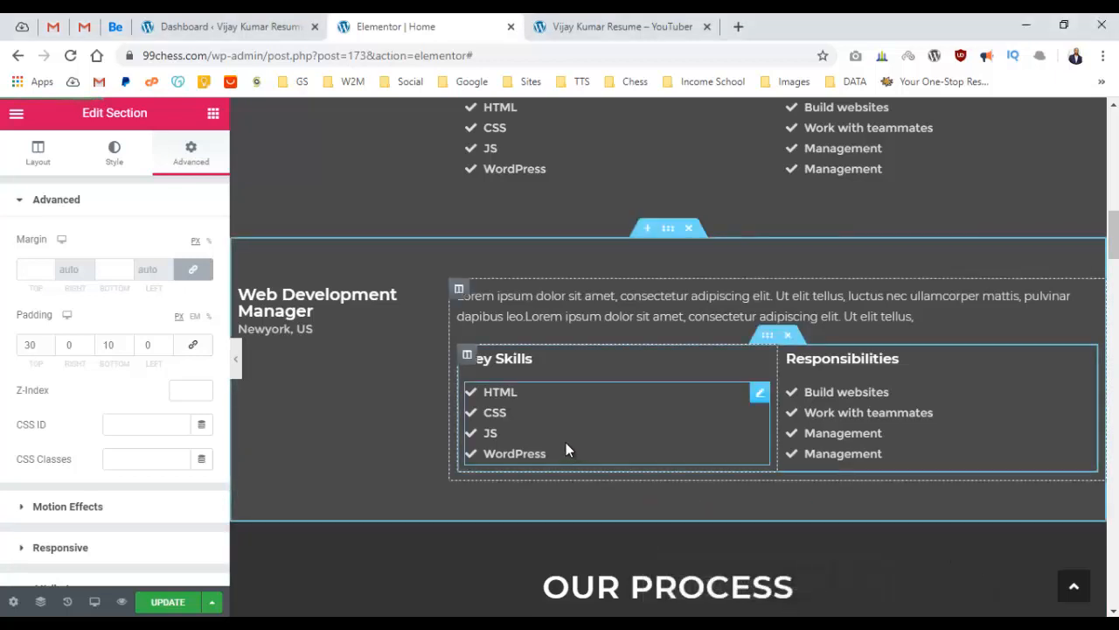
{"action": "left_click", "coordinate": [158, 604]}
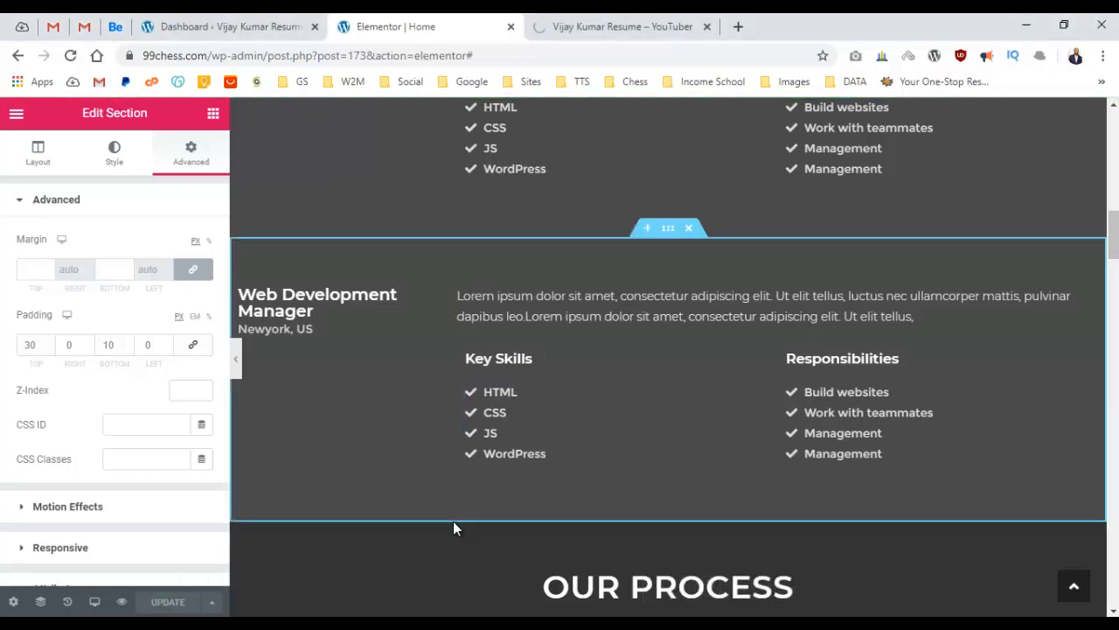
Reload the homepage live preview and scroll through the EXPERINCE entries and Our Process.
{"action": "left_click", "coordinate": [638, 19]}
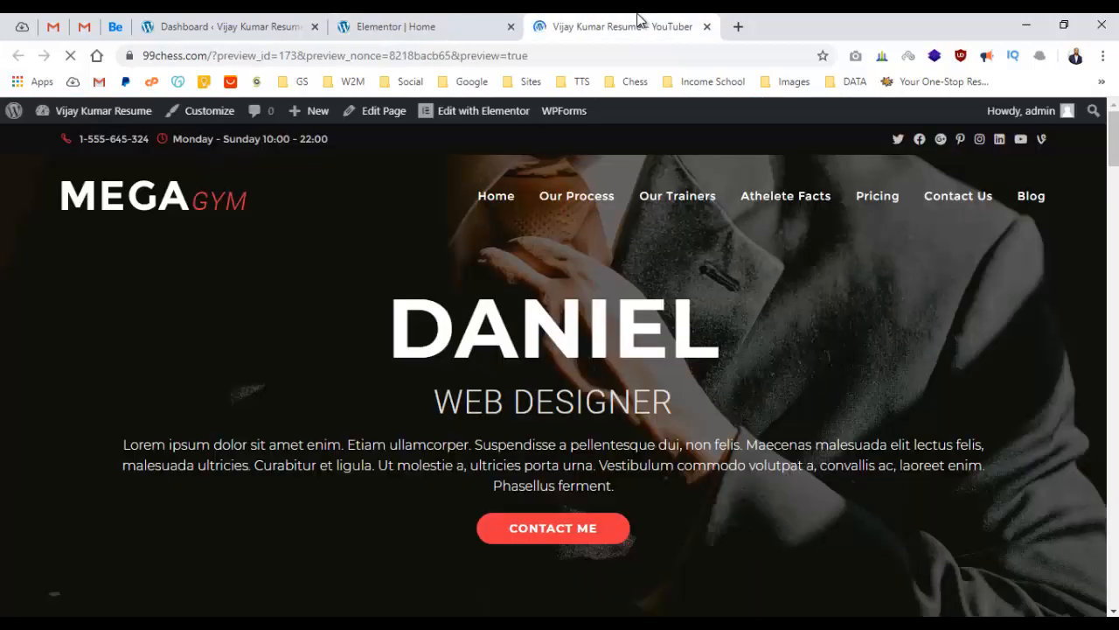
{"action": "left_click", "coordinate": [490, 215]}
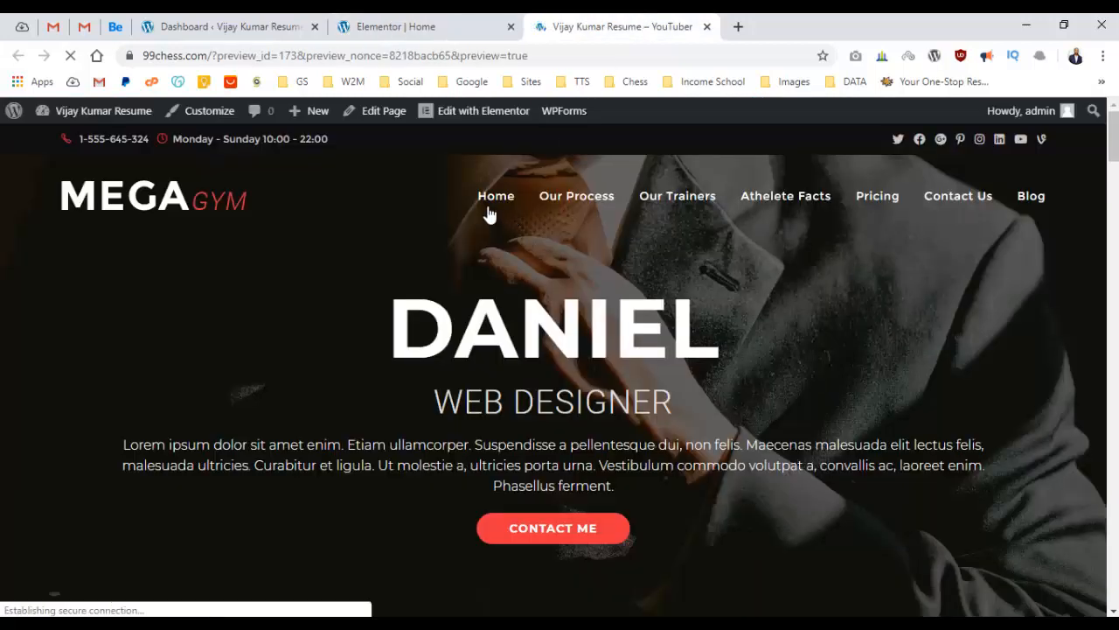
{"action": "scroll", "coordinate": [436, 213], "scroll_direction": "down", "scroll_amount": 8}
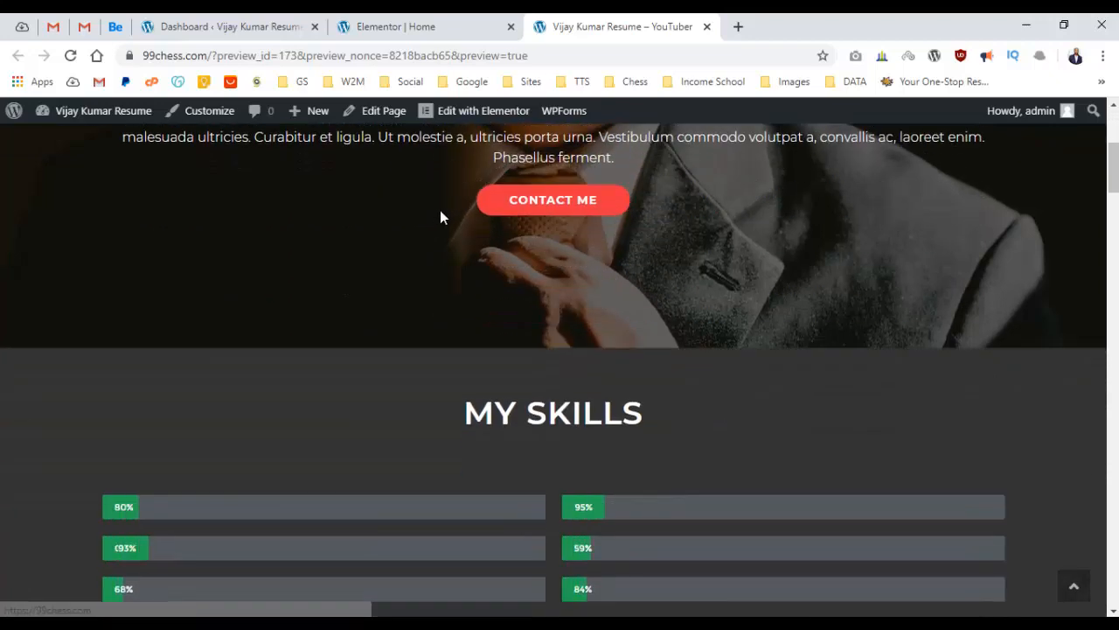
{"action": "scroll", "coordinate": [458, 206], "scroll_direction": "down", "scroll_amount": 7}
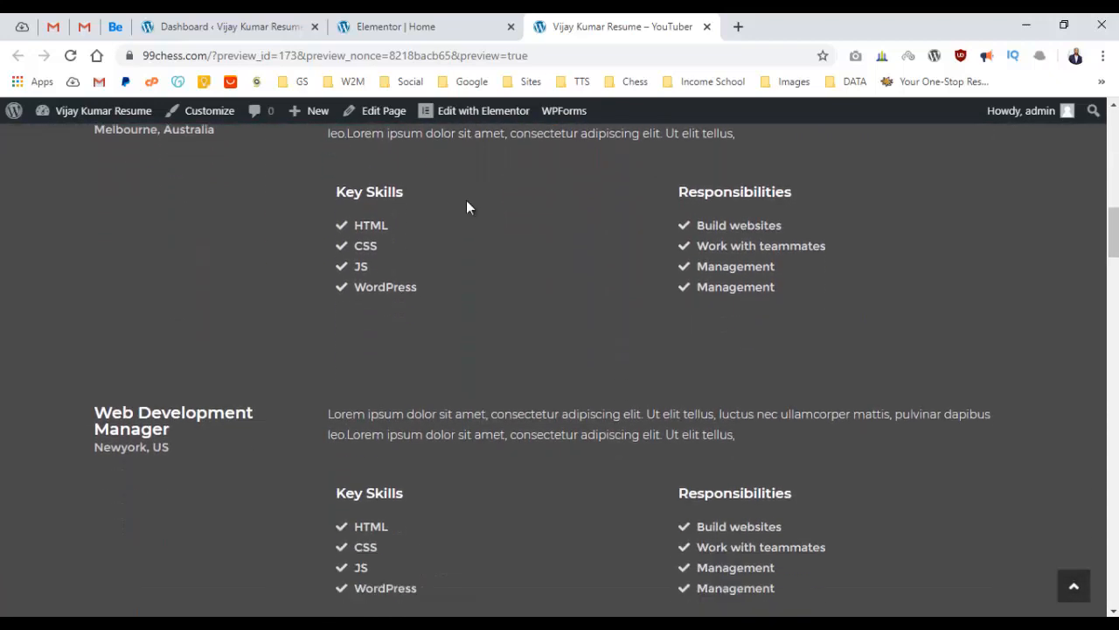
{"action": "scroll", "coordinate": [472, 192], "scroll_direction": "up", "scroll_amount": 6}
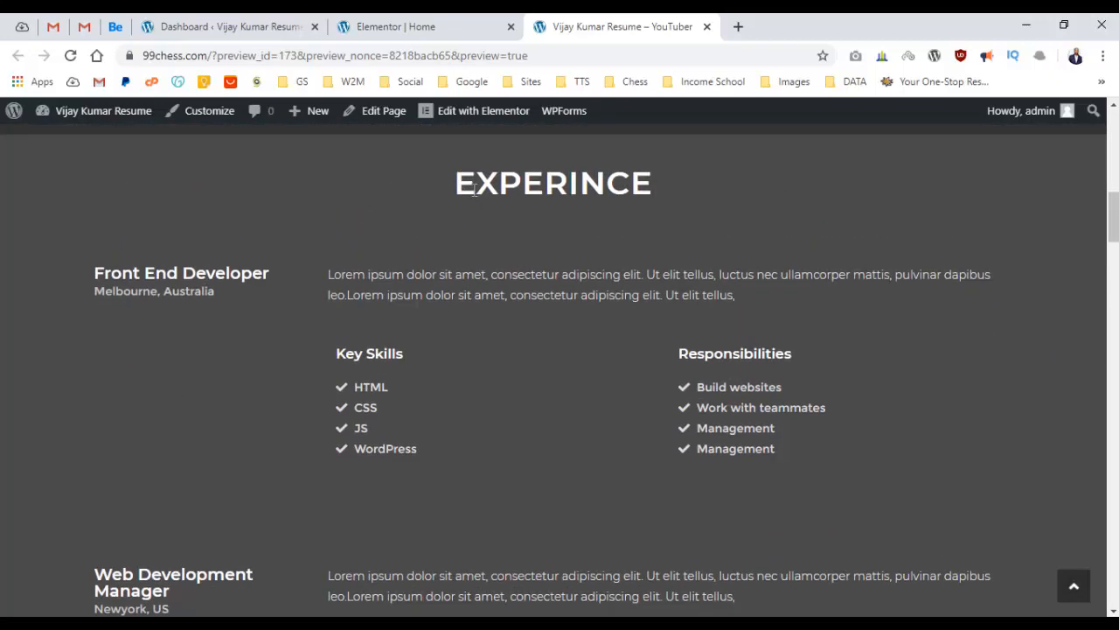
{"action": "scroll", "coordinate": [474, 197], "scroll_direction": "down", "scroll_amount": 2}
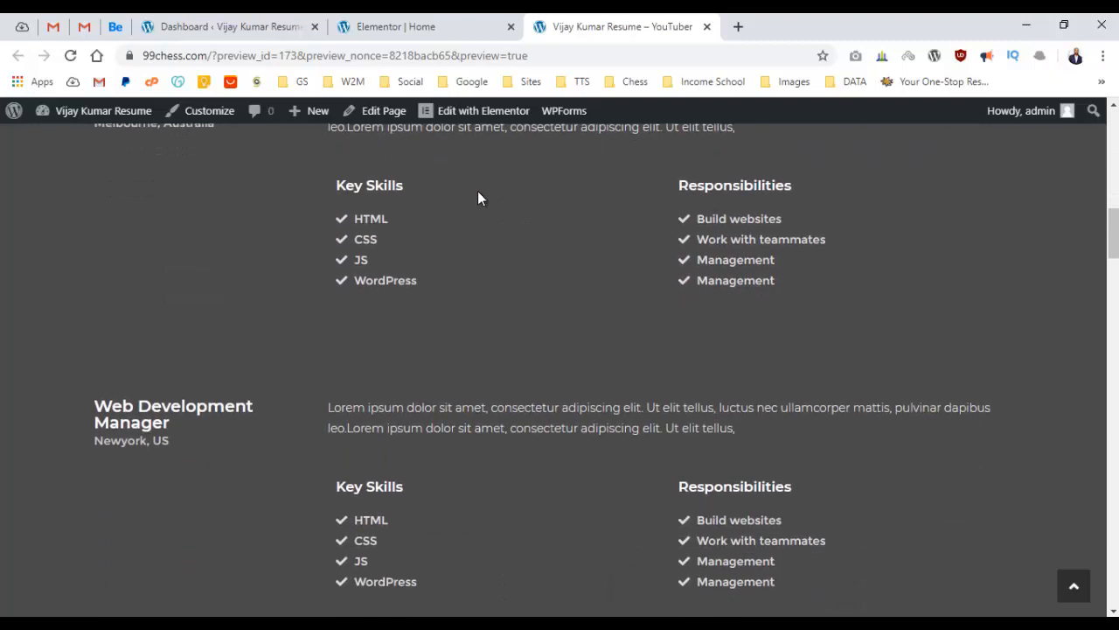
{"action": "scroll", "coordinate": [478, 193], "scroll_direction": "up", "scroll_amount": 5}
{"action": "scroll", "coordinate": [480, 201], "scroll_direction": "down", "scroll_amount": 4}
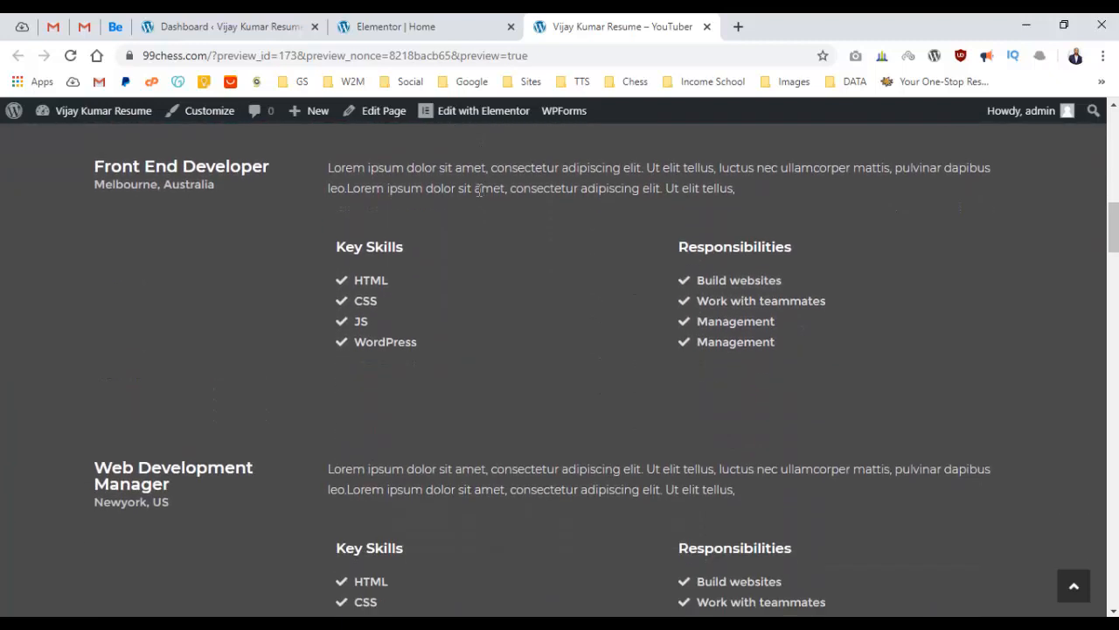
{"action": "scroll", "coordinate": [485, 201], "scroll_direction": "down", "scroll_amount": 2}
{"action": "scroll", "coordinate": [492, 197], "scroll_direction": "down", "scroll_amount": 2}
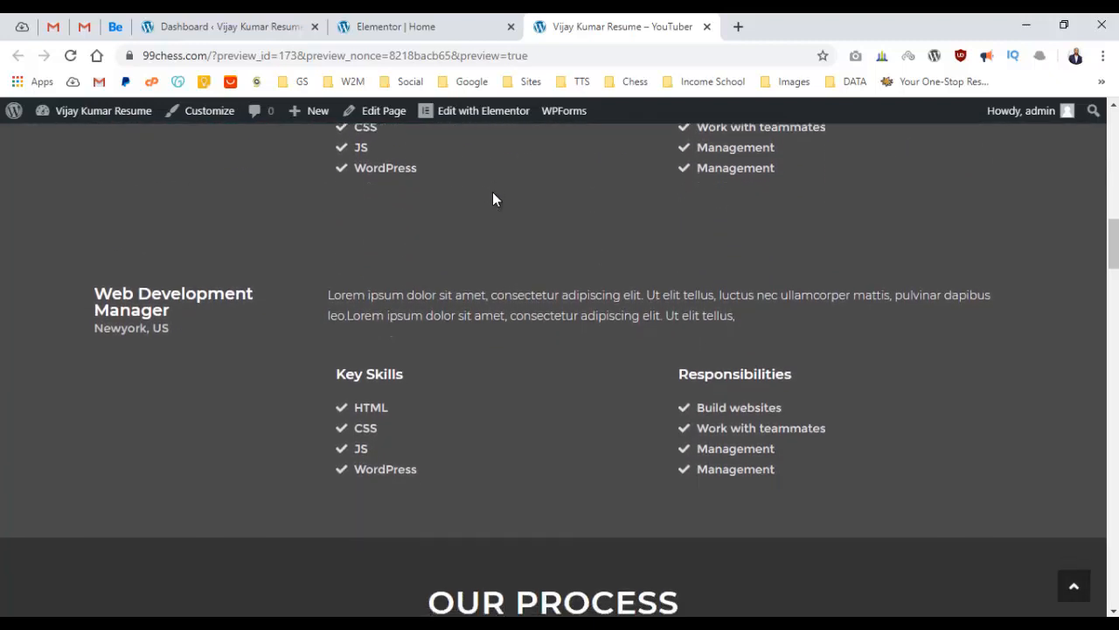
{"action": "scroll", "coordinate": [494, 189], "scroll_direction": "down", "scroll_amount": 3}
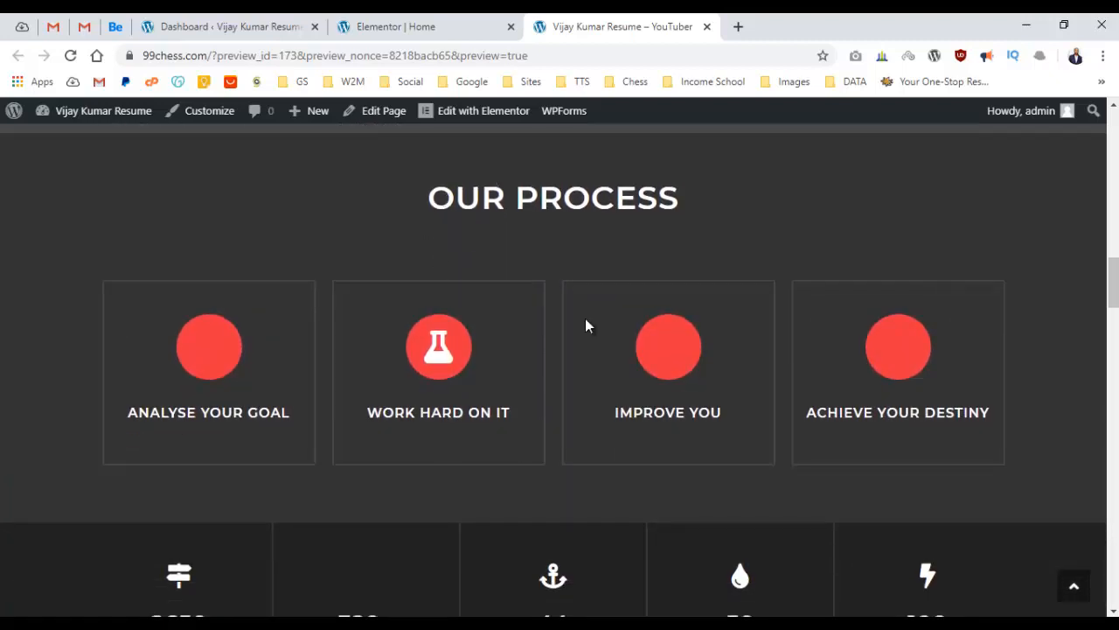
{"action": "scroll", "coordinate": [430, 210], "scroll_direction": "down", "scroll_amount": 6}
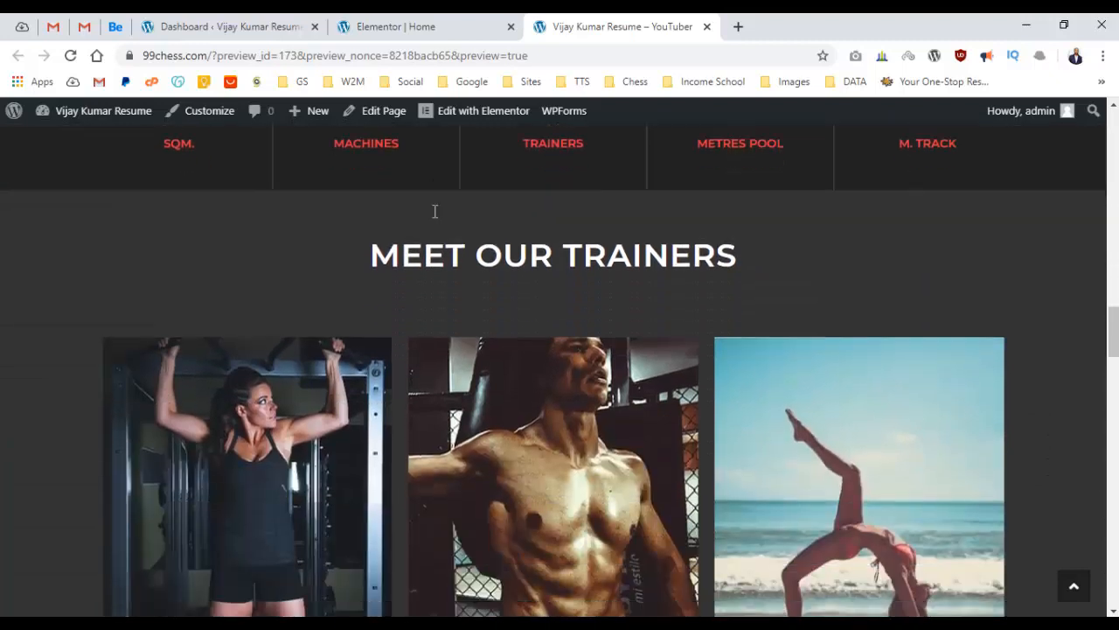
{"action": "scroll", "coordinate": [433, 214], "scroll_direction": "up", "scroll_amount": 6}
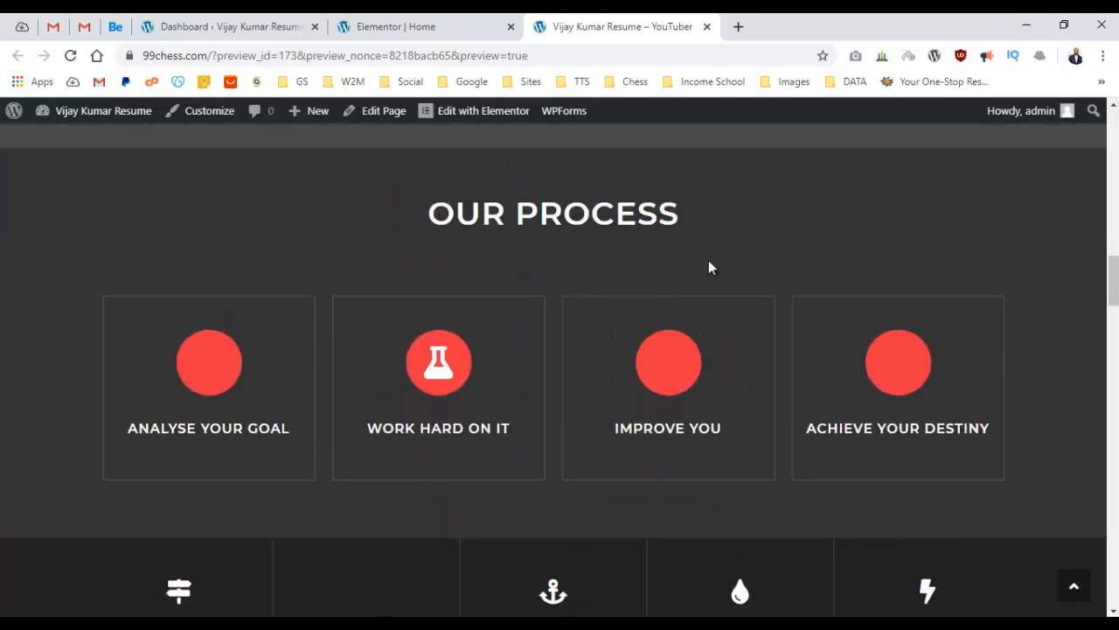
Duplicate the Web Development Manager section in the editor.
{"action": "left_click", "coordinate": [418, 28]}
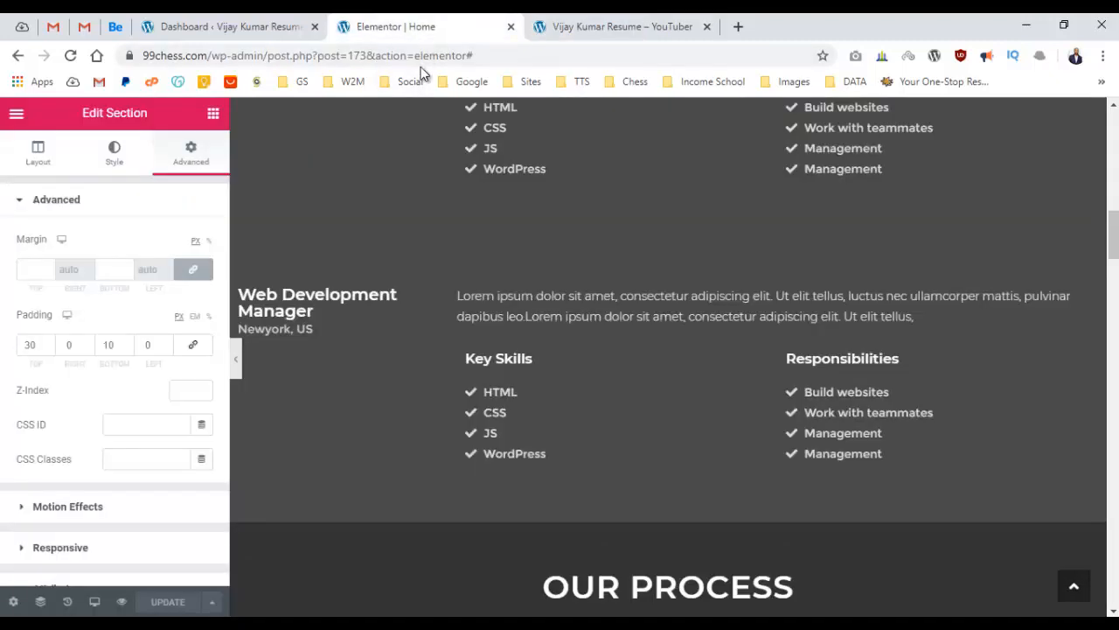
{"action": "scroll", "coordinate": [537, 291], "scroll_direction": "up", "scroll_amount": 8}
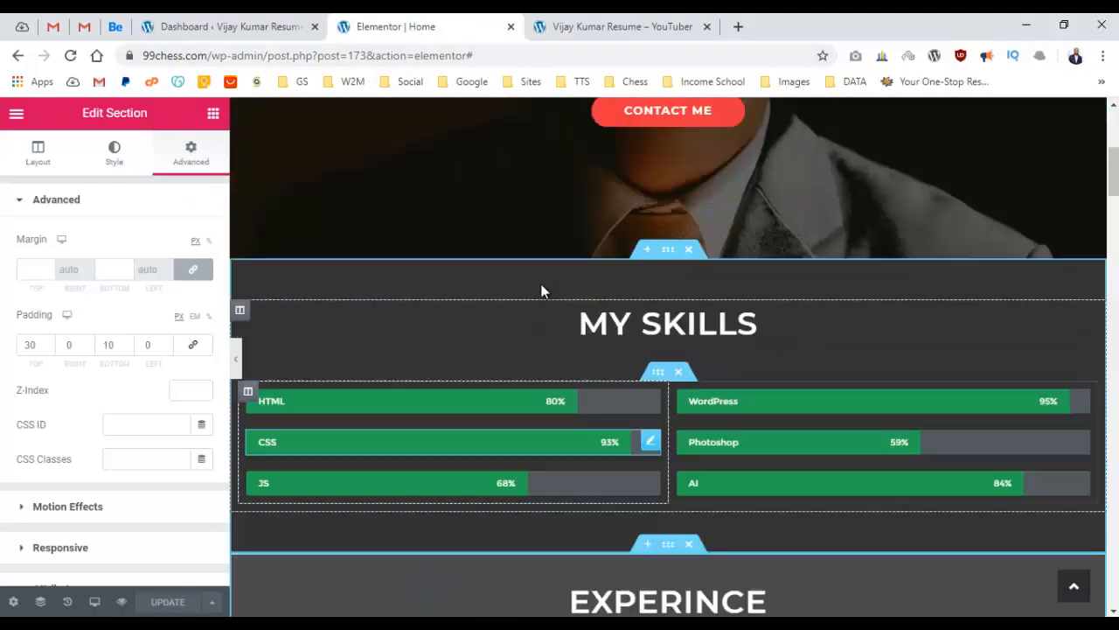
{"action": "scroll", "coordinate": [541, 291], "scroll_direction": "up", "scroll_amount": 2}
{"action": "scroll", "coordinate": [541, 291], "scroll_direction": "down", "scroll_amount": 12}
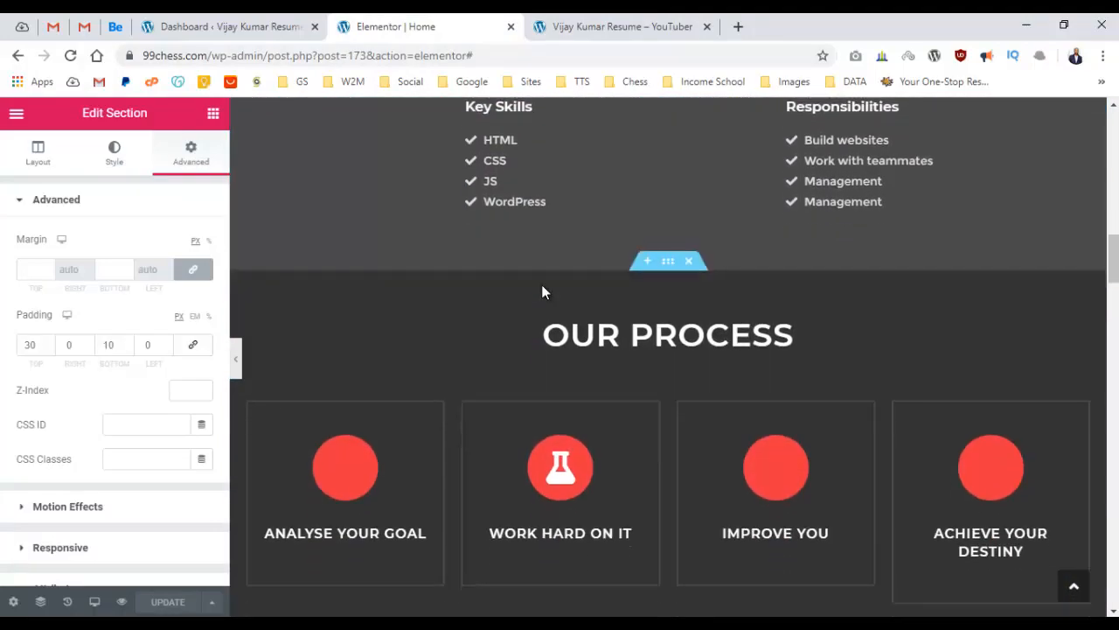
{"action": "scroll", "coordinate": [542, 288], "scroll_direction": "up", "scroll_amount": 3}
{"action": "right_click", "coordinate": [670, 229]}
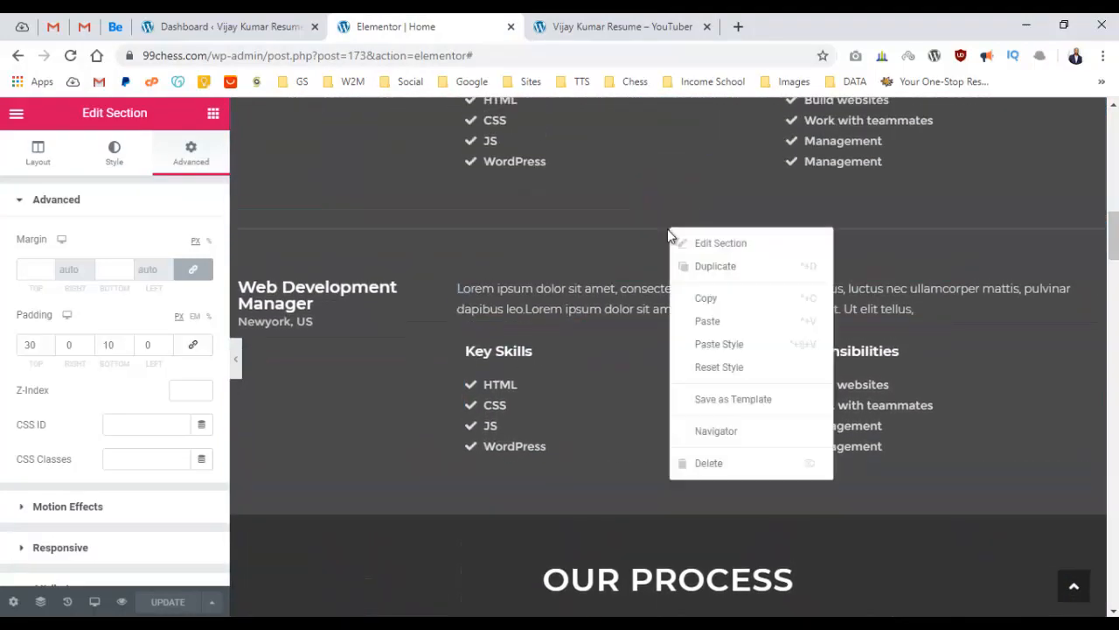
{"action": "left_click", "coordinate": [715, 266]}
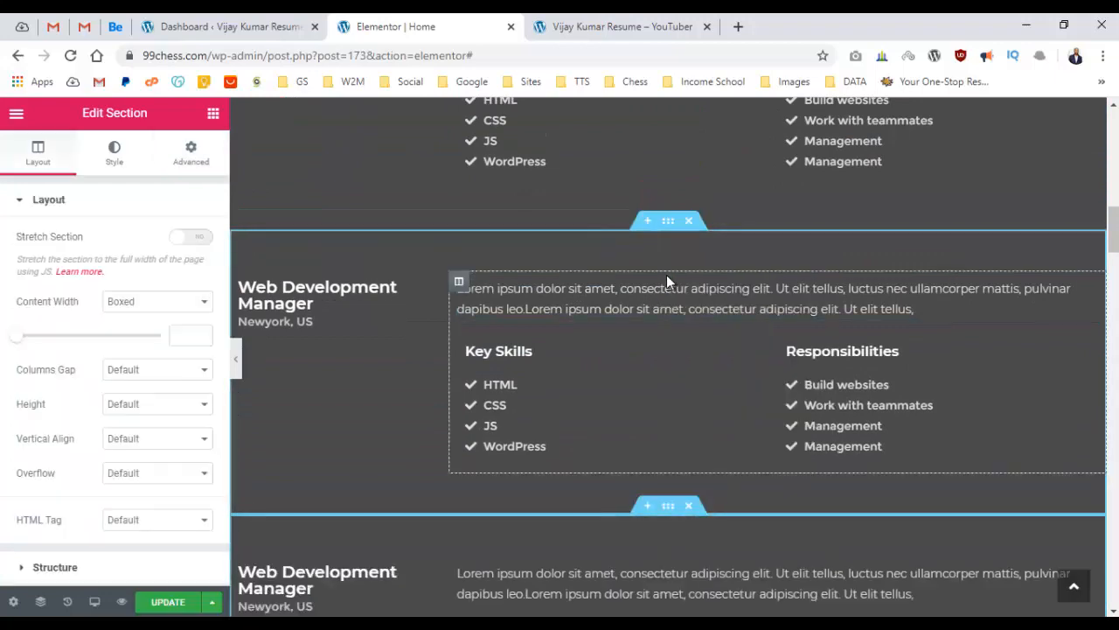
Paste the MY SKILLS section's style onto the copied experience section and duplicate it again.
{"action": "scroll", "coordinate": [666, 275], "scroll_direction": "down", "scroll_amount": 4}
{"action": "scroll", "coordinate": [670, 278], "scroll_direction": "up", "scroll_amount": 1}
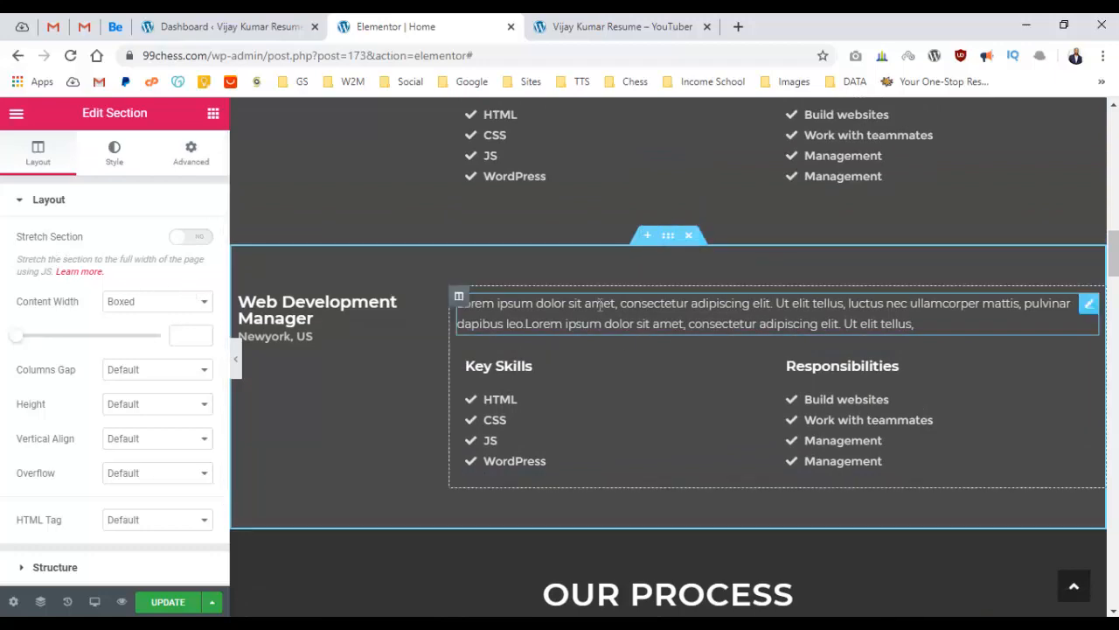
{"action": "scroll", "coordinate": [599, 310], "scroll_direction": "up", "scroll_amount": 10}
{"action": "scroll", "coordinate": [599, 311], "scroll_direction": "down", "scroll_amount": 2}
{"action": "scroll", "coordinate": [638, 328], "scroll_direction": "up", "scroll_amount": 4}
{"action": "scroll", "coordinate": [685, 350], "scroll_direction": "down", "scroll_amount": 3}
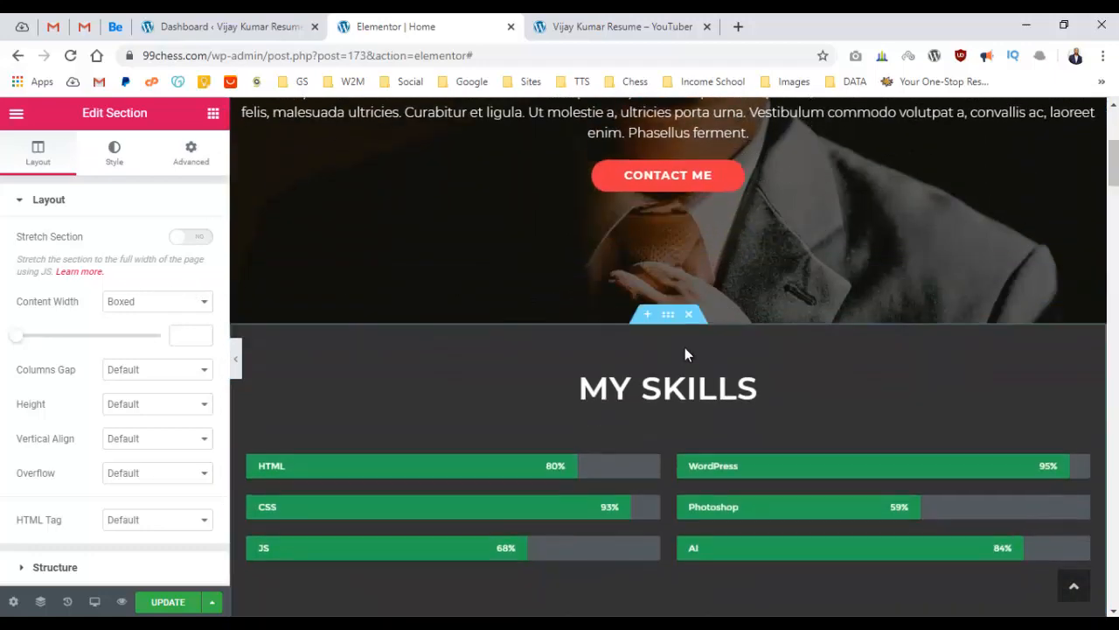
{"action": "right_click", "coordinate": [672, 327]}
{"action": "left_click", "coordinate": [708, 392]}
{"action": "scroll", "coordinate": [736, 382], "scroll_direction": "down", "scroll_amount": 10}
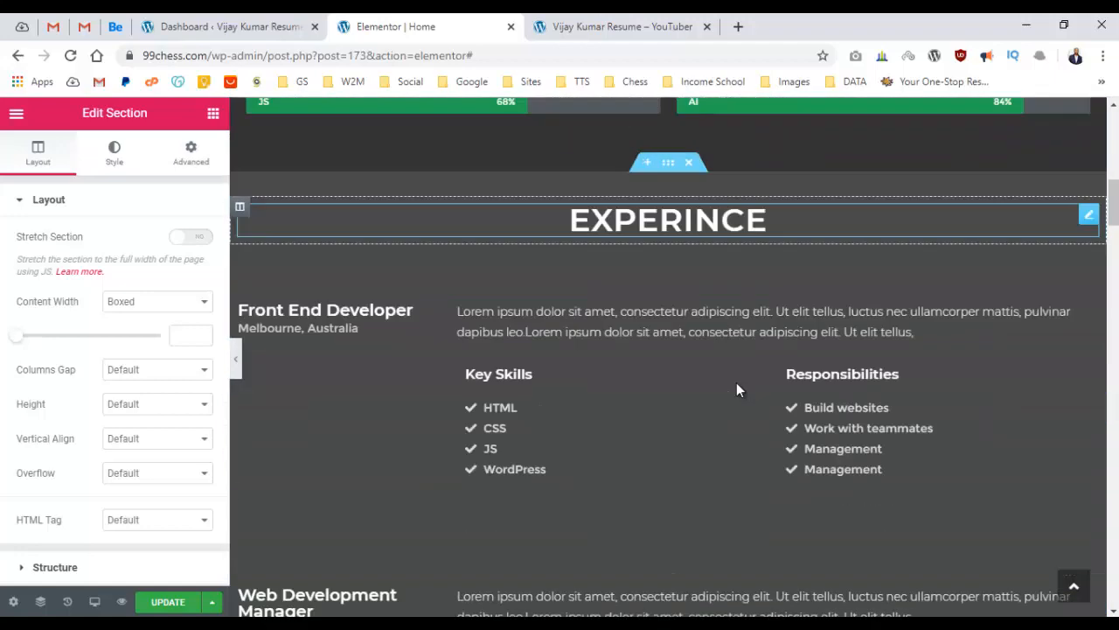
{"action": "right_click", "coordinate": [668, 152]}
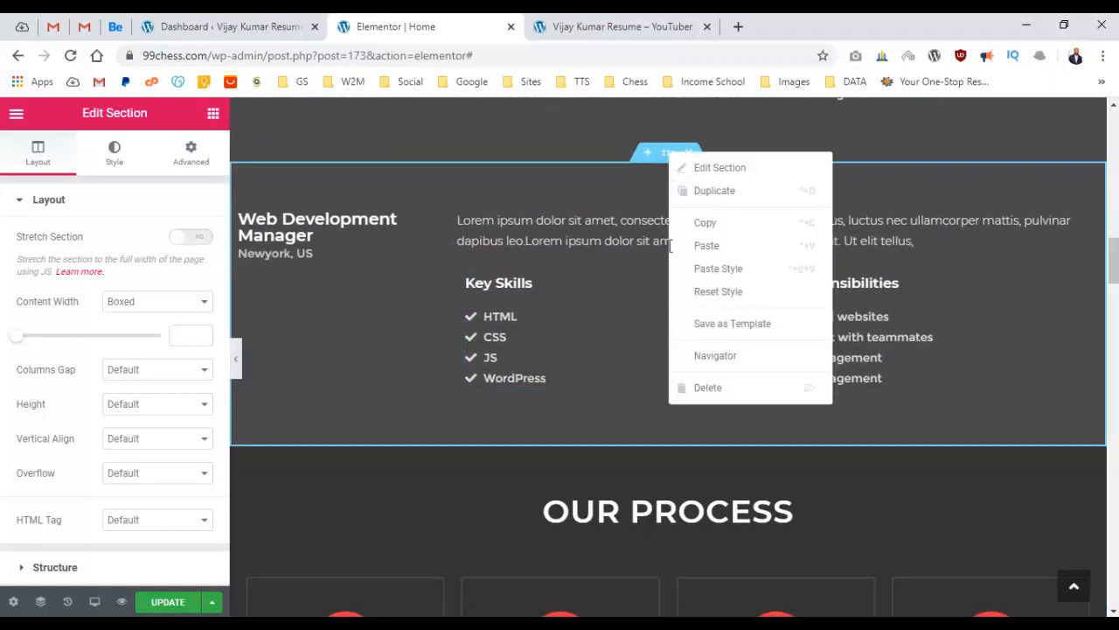
{"action": "left_click", "coordinate": [712, 268]}
{"action": "key", "text": "ctrl+d"}
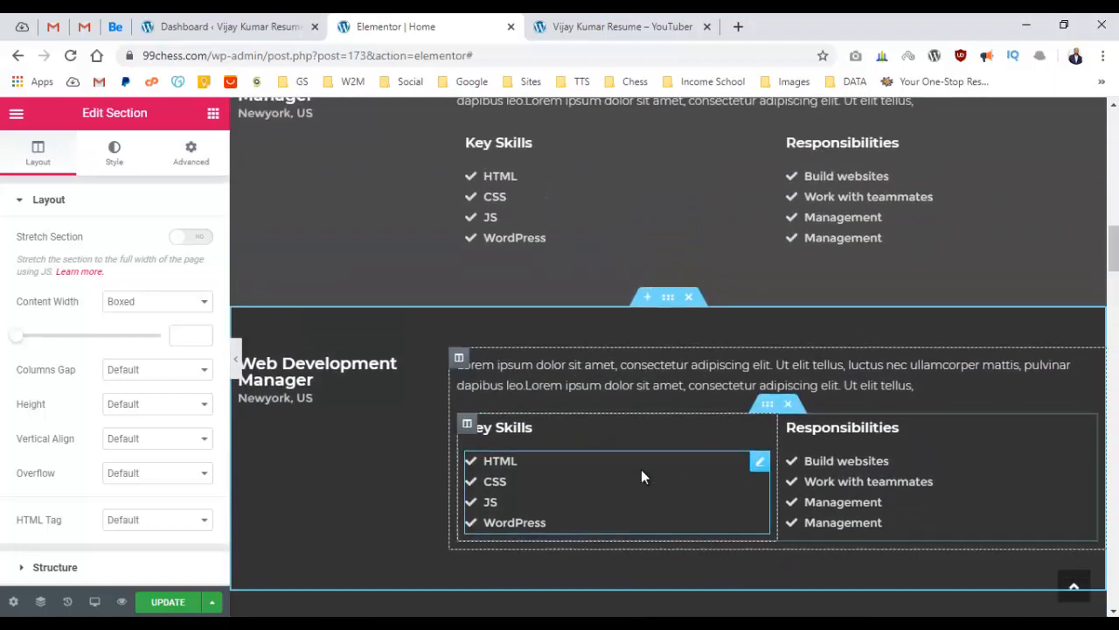
Delete the copy's description-and-skills column, job title heading and location text.
{"action": "scroll", "coordinate": [640, 428], "scroll_direction": "down", "scroll_amount": 2}
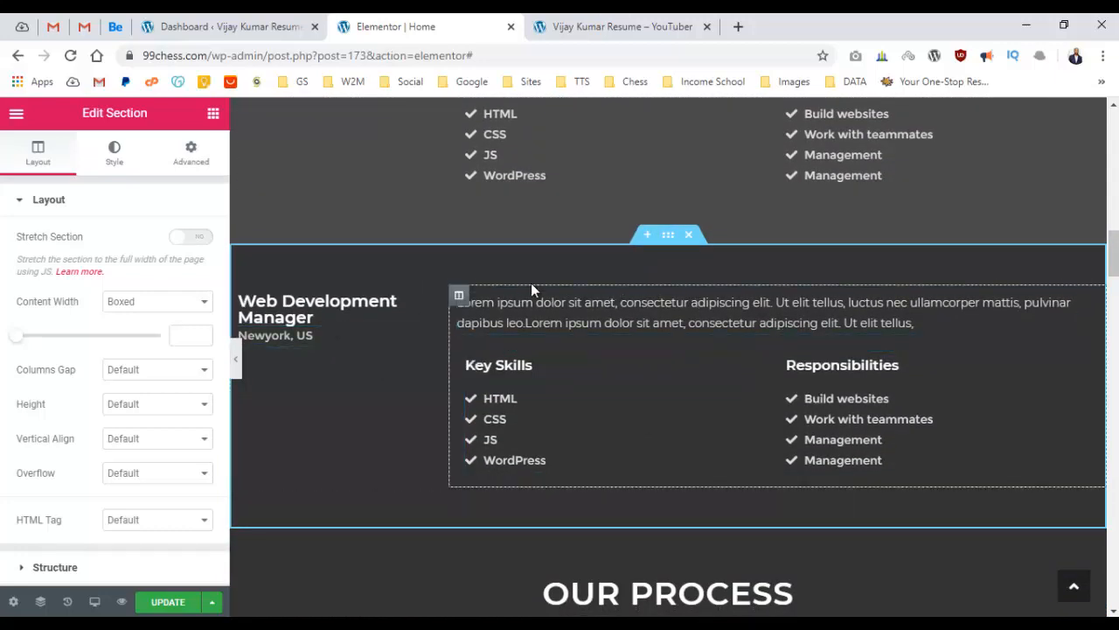
{"action": "right_click", "coordinate": [458, 298]}
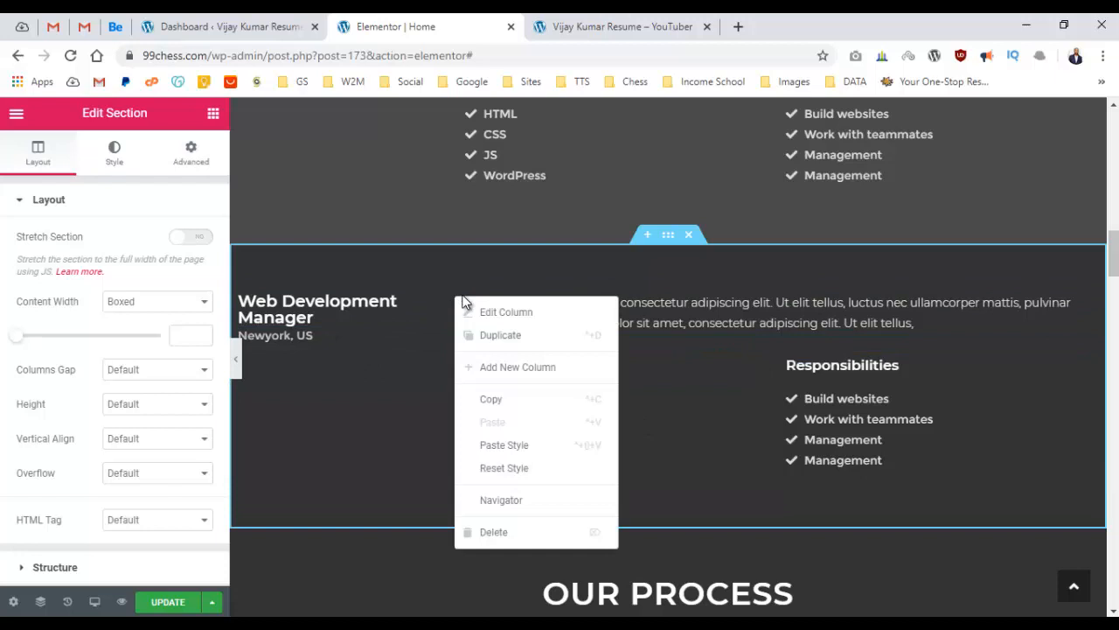
{"action": "left_click", "coordinate": [494, 531]}
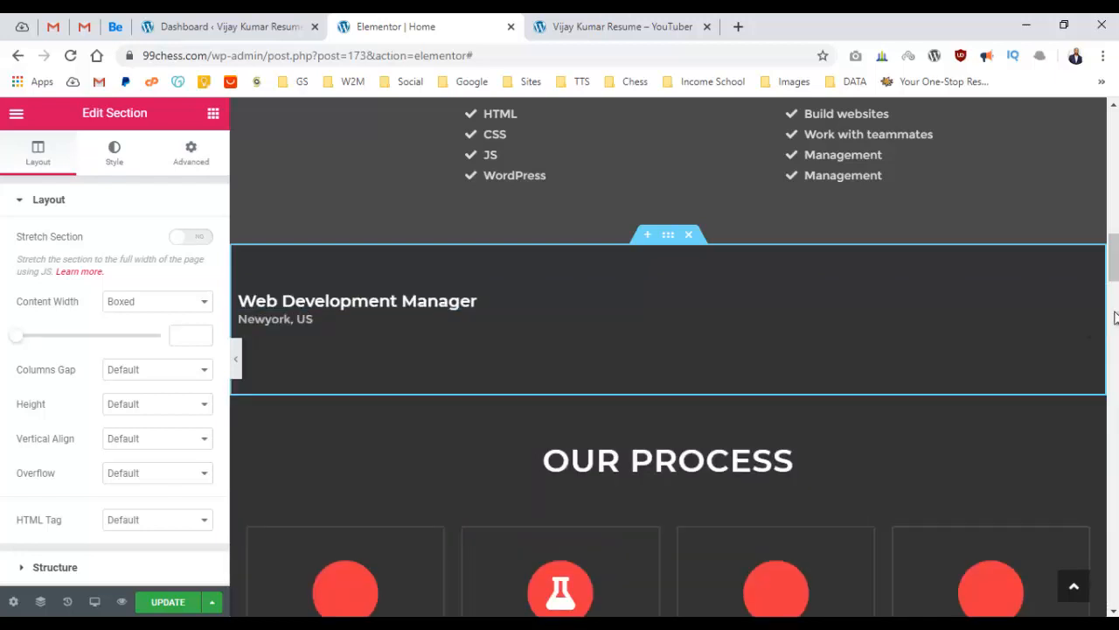
{"action": "right_click", "coordinate": [1016, 307]}
{"action": "left_click", "coordinate": [1010, 544]}
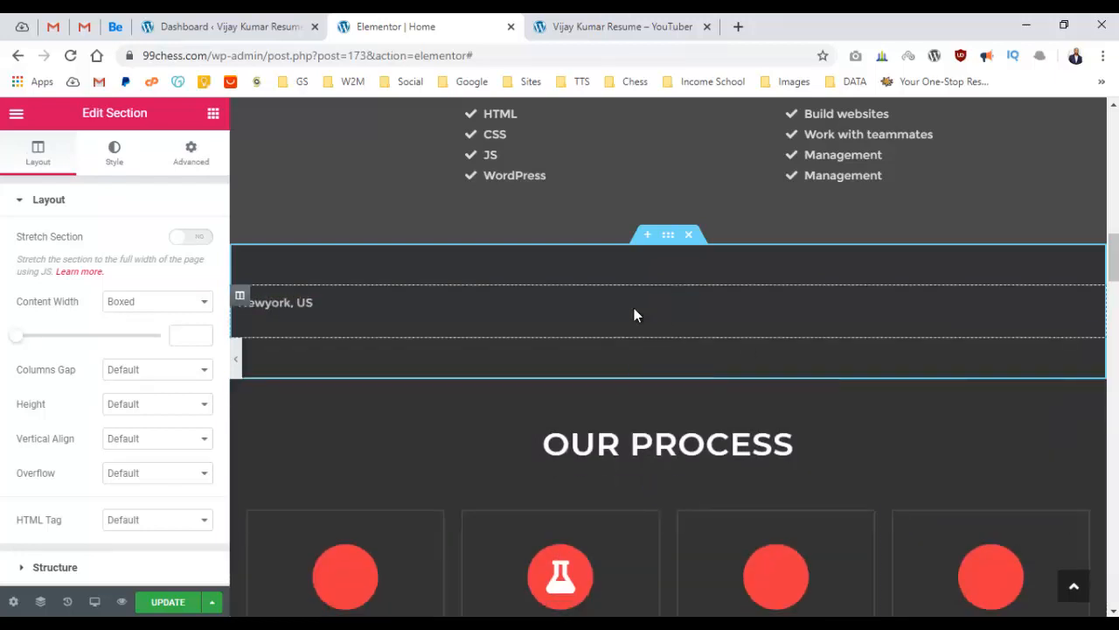
{"action": "right_click", "coordinate": [634, 313]}
{"action": "left_click", "coordinate": [690, 545]}
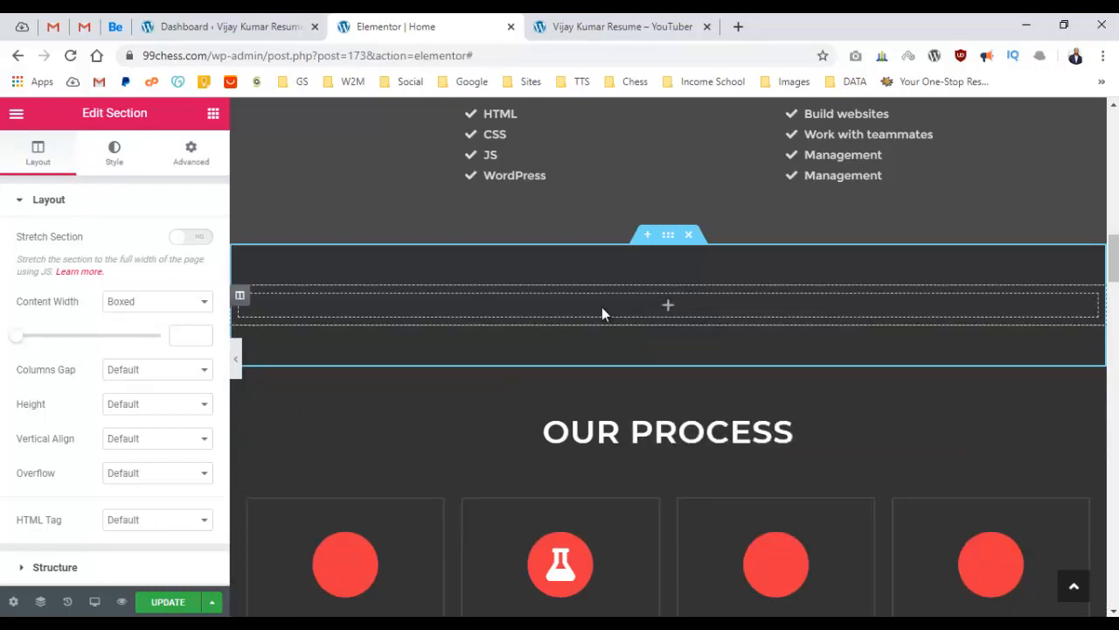
Try placing a Basic Gallery in the empty section, then undo it.
{"action": "left_click", "coordinate": [212, 115]}
{"action": "scroll", "coordinate": [162, 208], "scroll_direction": "down", "scroll_amount": 5}
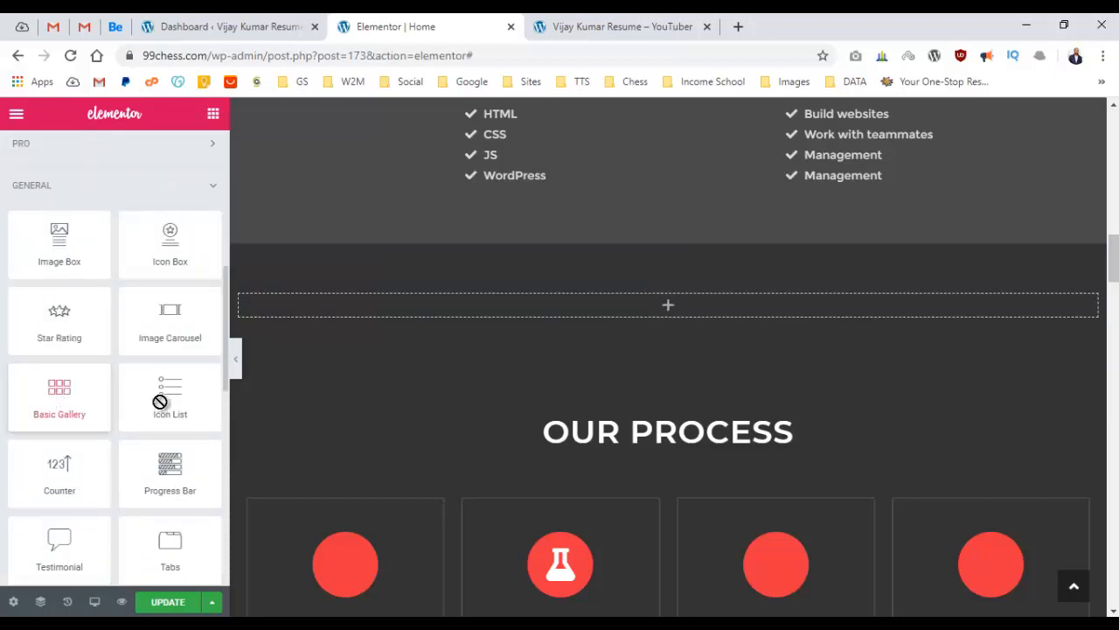
{"action": "left_click_drag", "start_coordinate": [160, 401], "coordinate": [680, 317]}
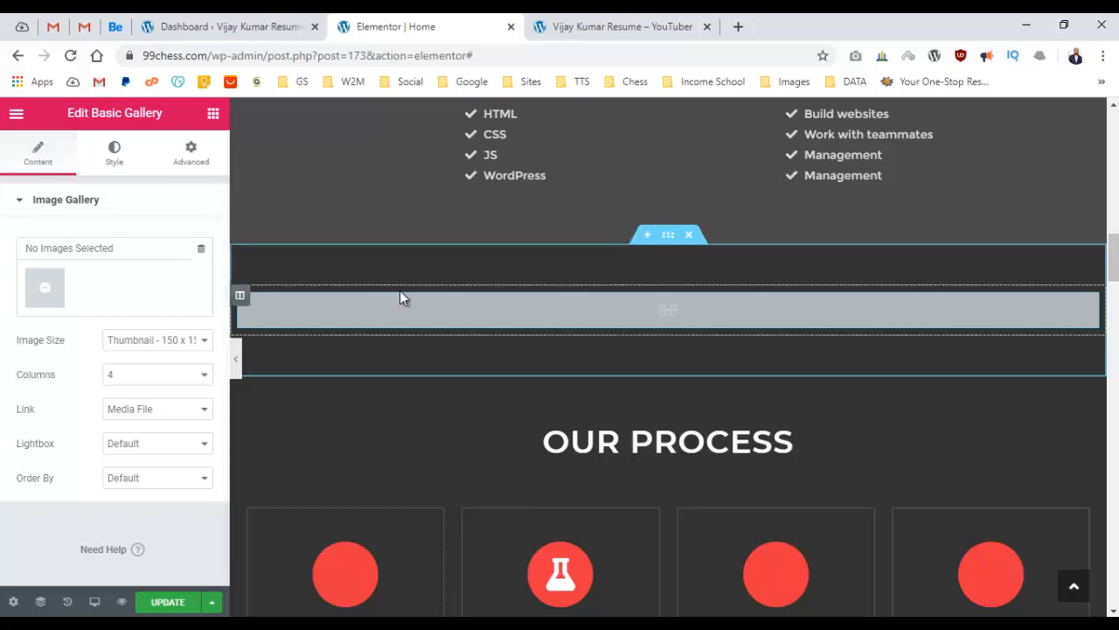
{"action": "key", "text": "ctrl+z"}
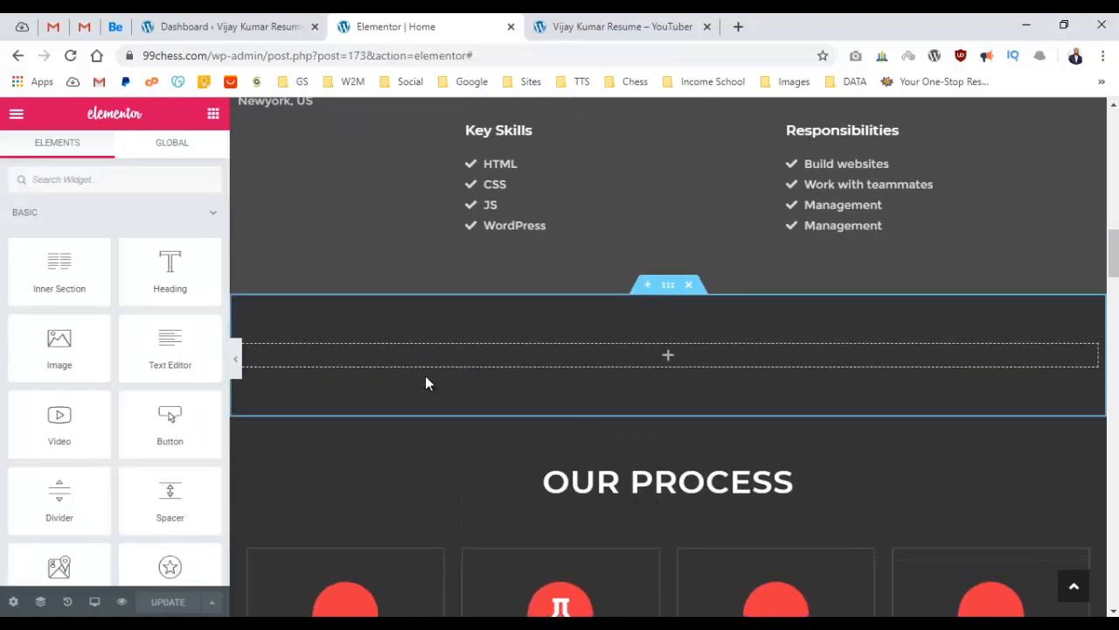
Duplicate the OUR PROCESS heading into the empty section and retitle it 'Portfolio'.
{"action": "right_click", "coordinate": [636, 492]}
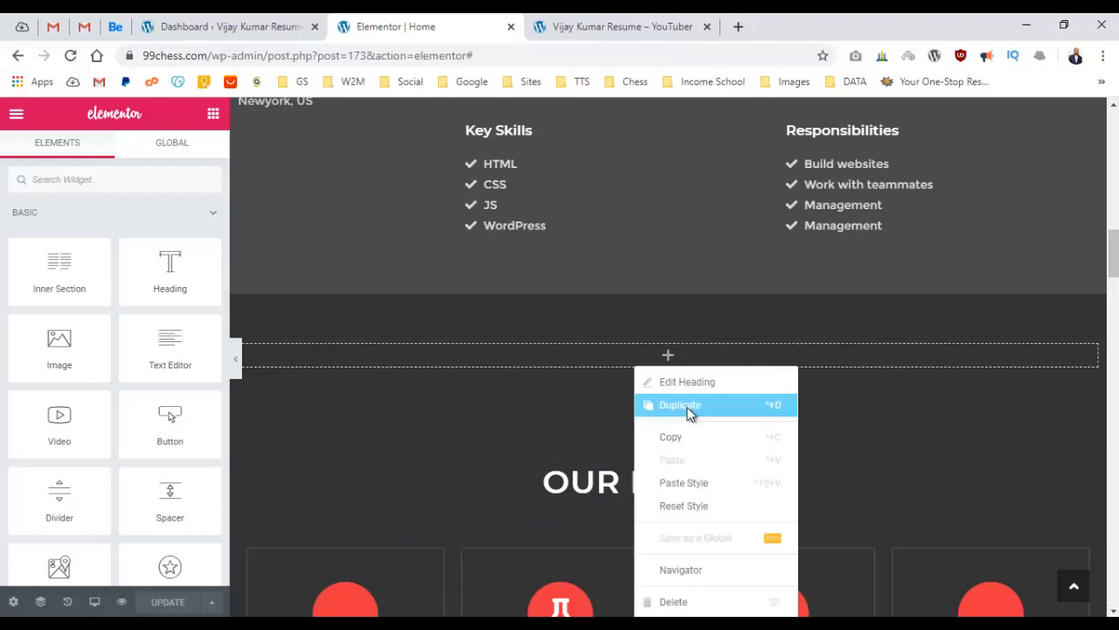
{"action": "left_click", "coordinate": [688, 411]}
{"action": "left_click_drag", "start_coordinate": [1088, 479], "coordinate": [683, 350]}
{"action": "left_click", "coordinate": [683, 349]}
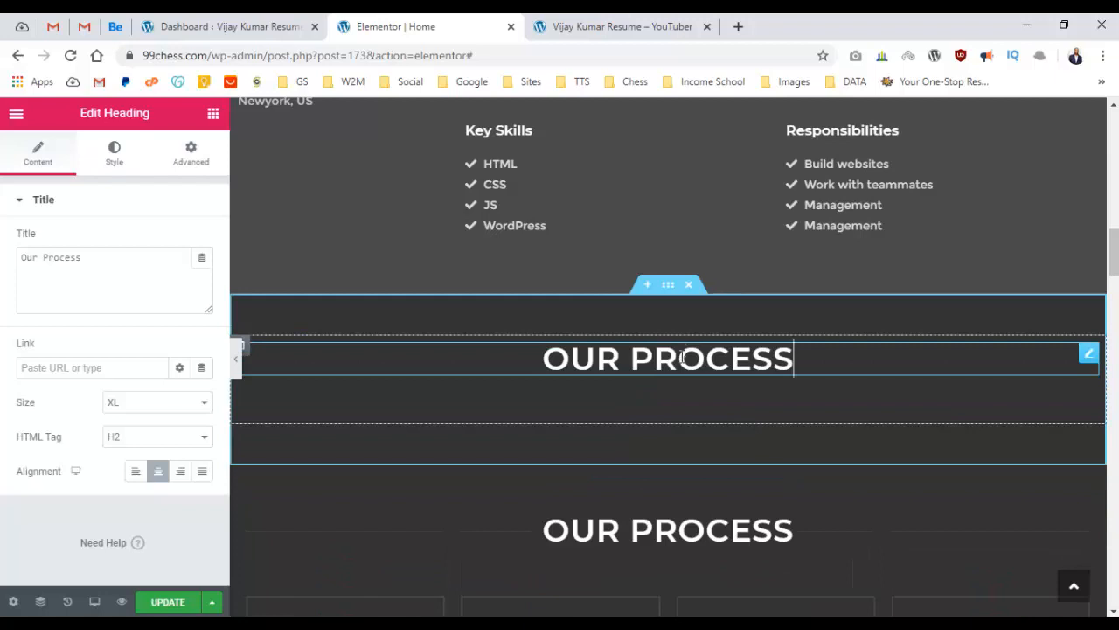
{"action": "triple_click", "coordinate": [124, 284]}
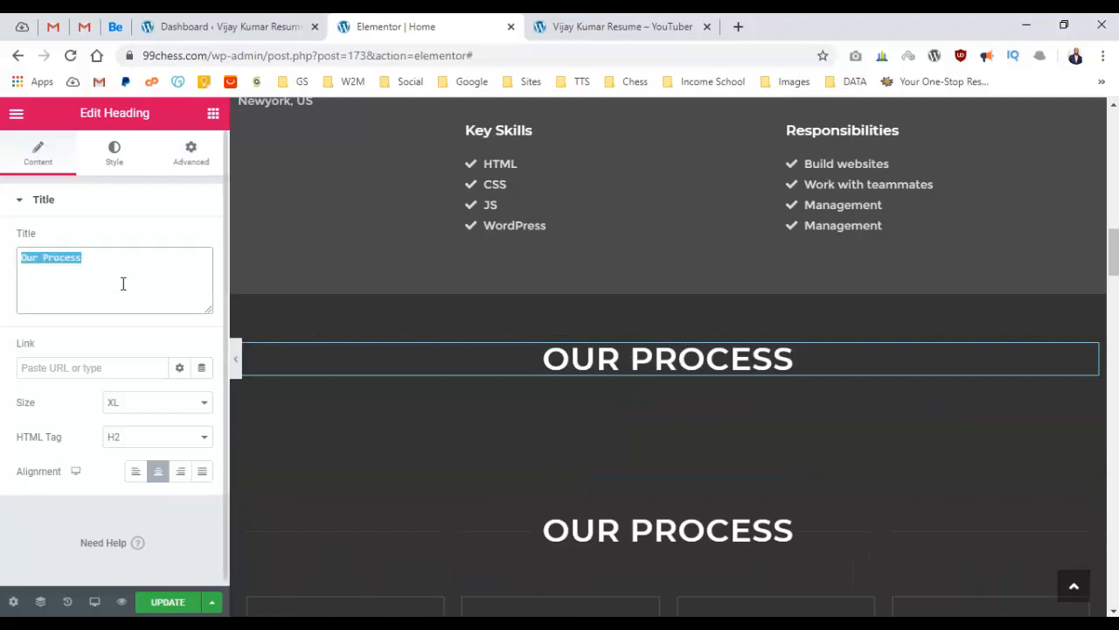
{"action": "type", "text": "Portfolio"}
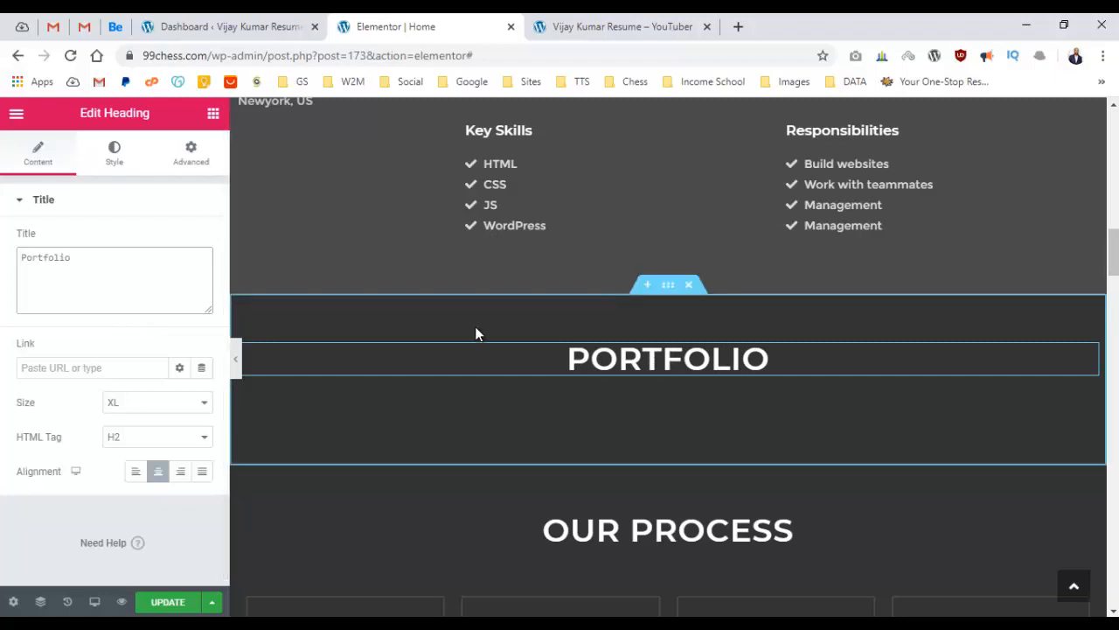
Drag a Basic Gallery into the Portfolio section and move the PORTFOLIO heading above it.
{"action": "left_click", "coordinate": [210, 114]}
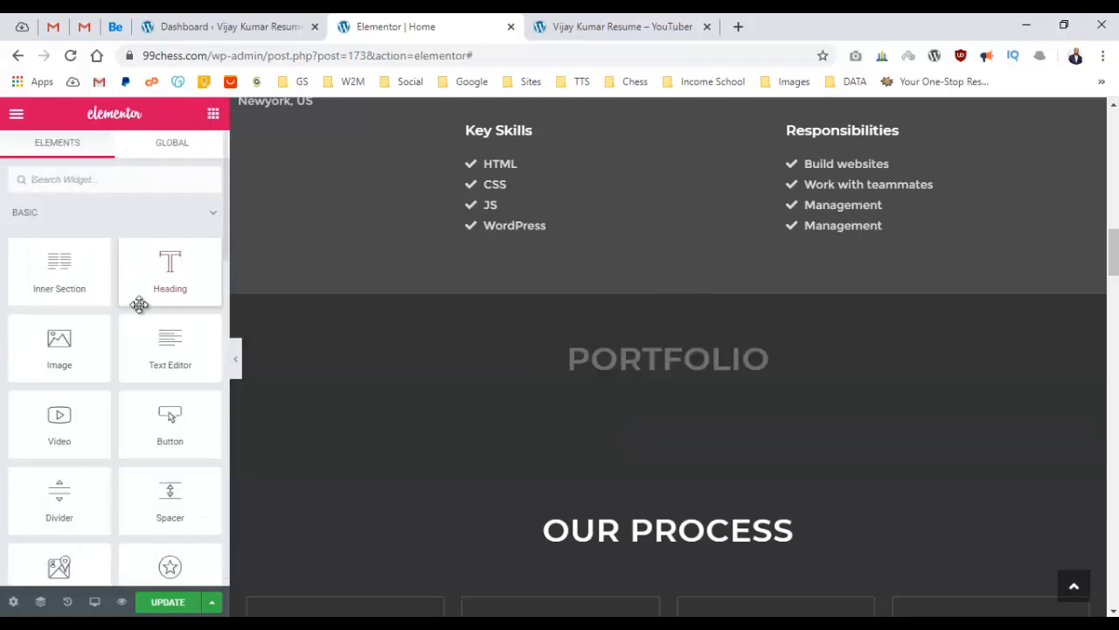
{"action": "scroll", "coordinate": [140, 302], "scroll_direction": "down", "scroll_amount": 5}
{"action": "scroll", "coordinate": [140, 302], "scroll_direction": "down", "scroll_amount": 3}
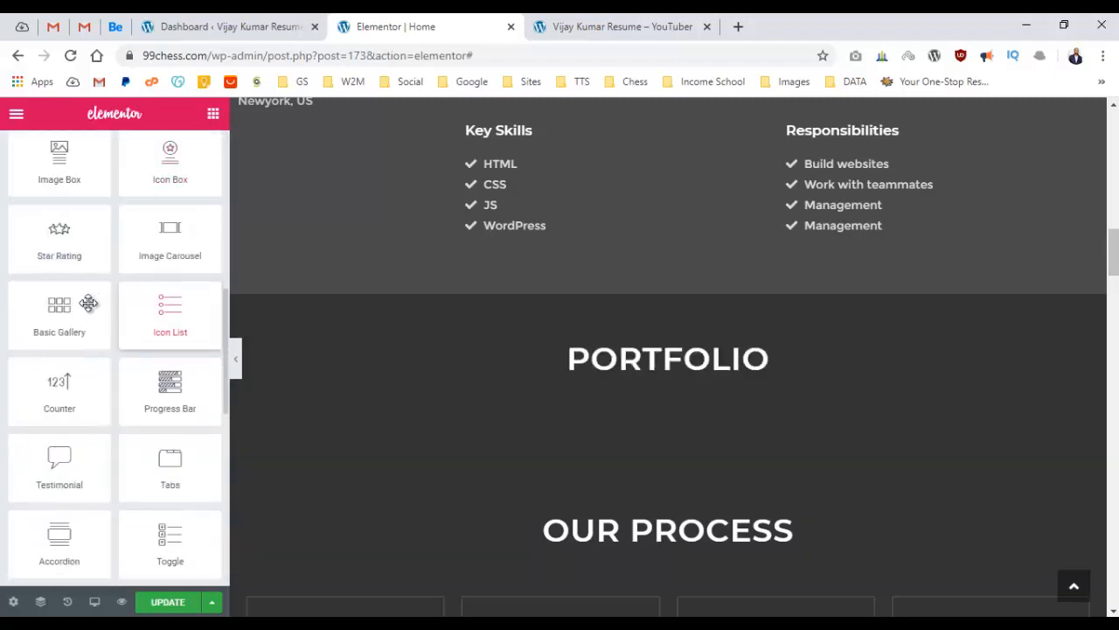
{"action": "left_click_drag", "start_coordinate": [59, 310], "coordinate": [671, 354]}
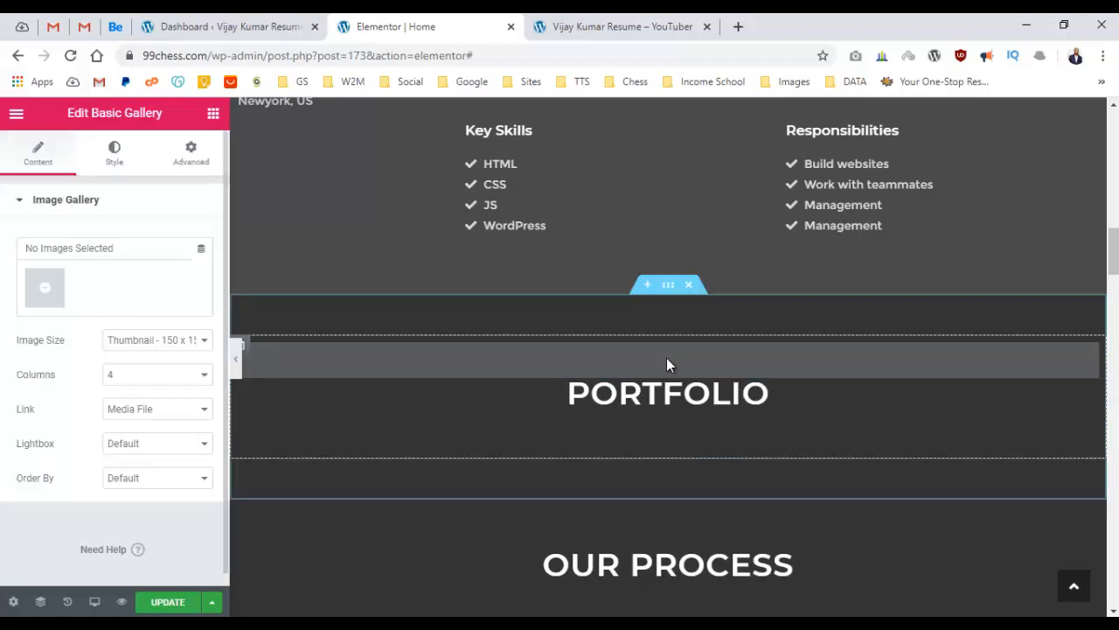
{"action": "left_click_drag", "start_coordinate": [1088, 386], "coordinate": [962, 364]}
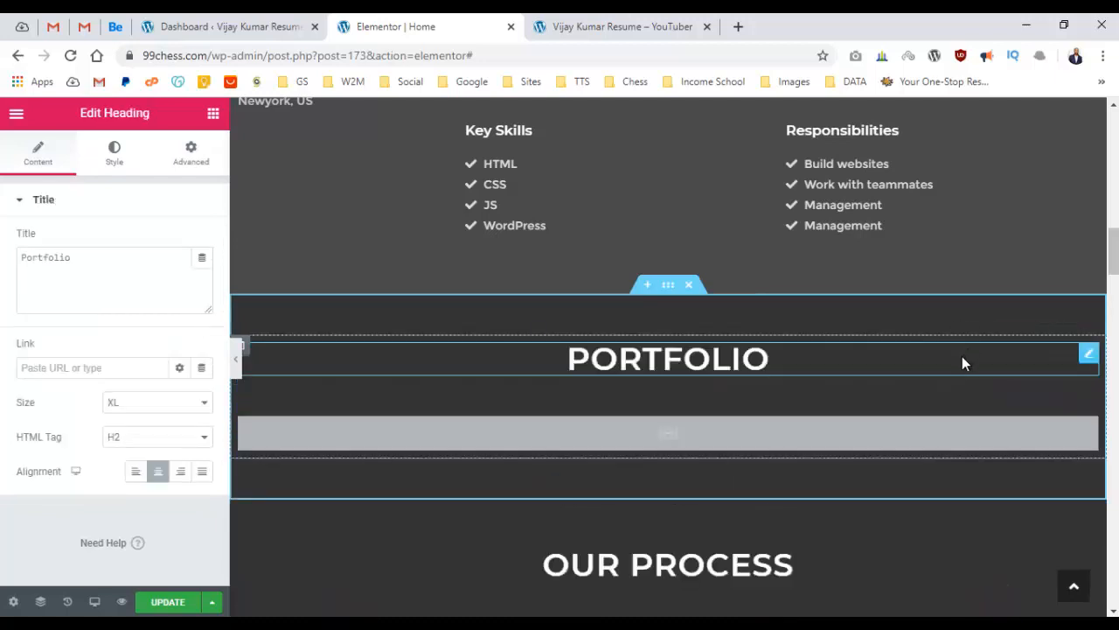
{"action": "left_click", "coordinate": [660, 434]}
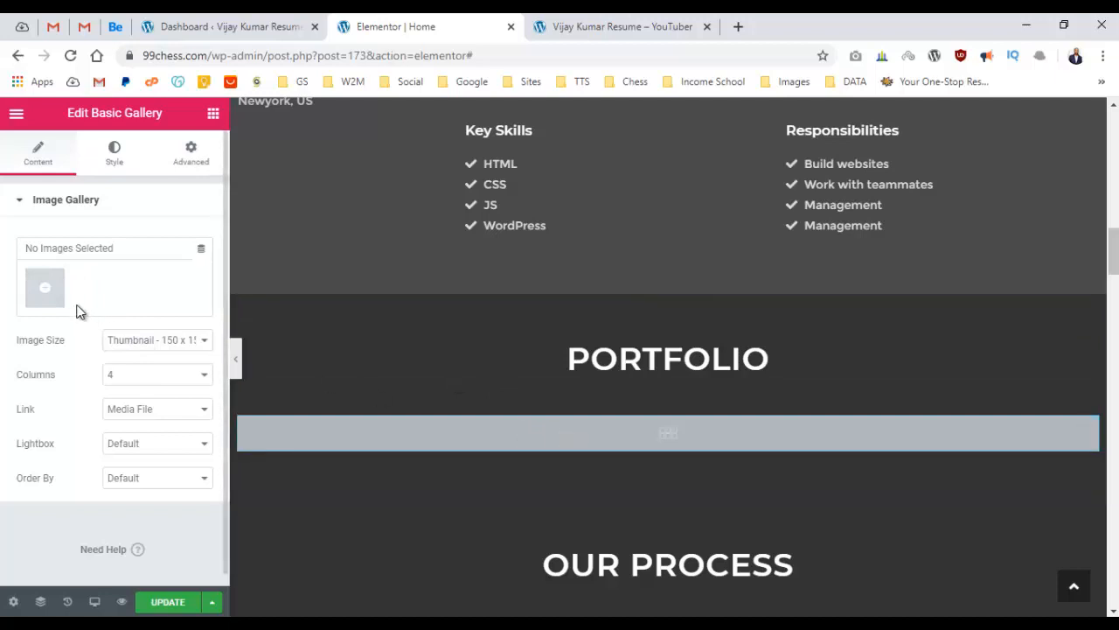
Upload the portfolio image files to the Media Library and insert them as an eight-image gallery.
{"action": "left_click", "coordinate": [48, 287]}
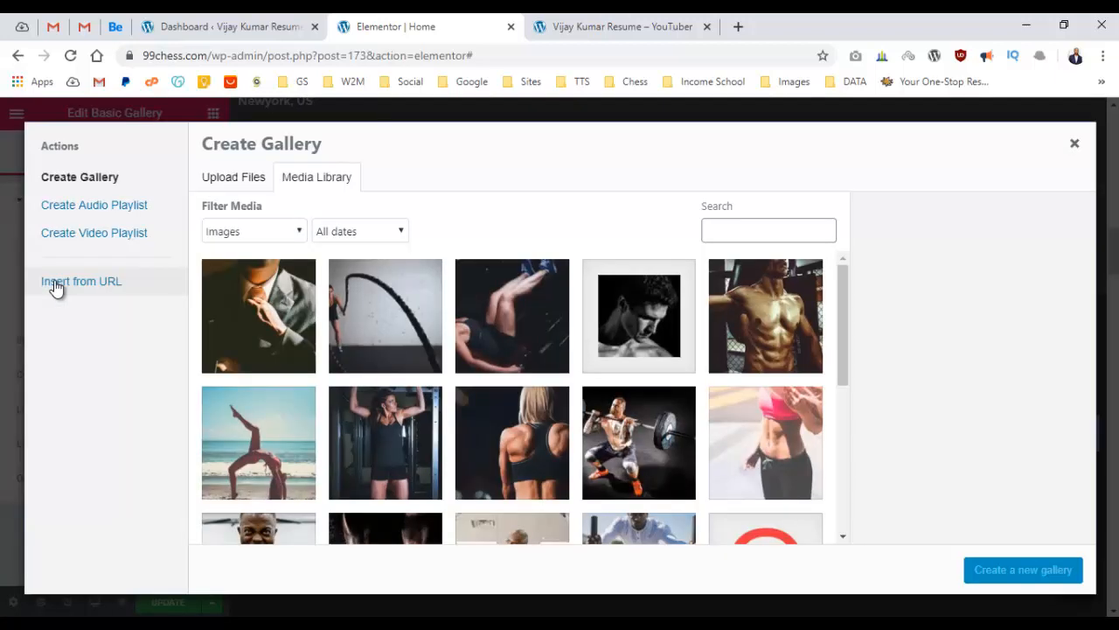
{"action": "left_click", "coordinate": [298, 624]}
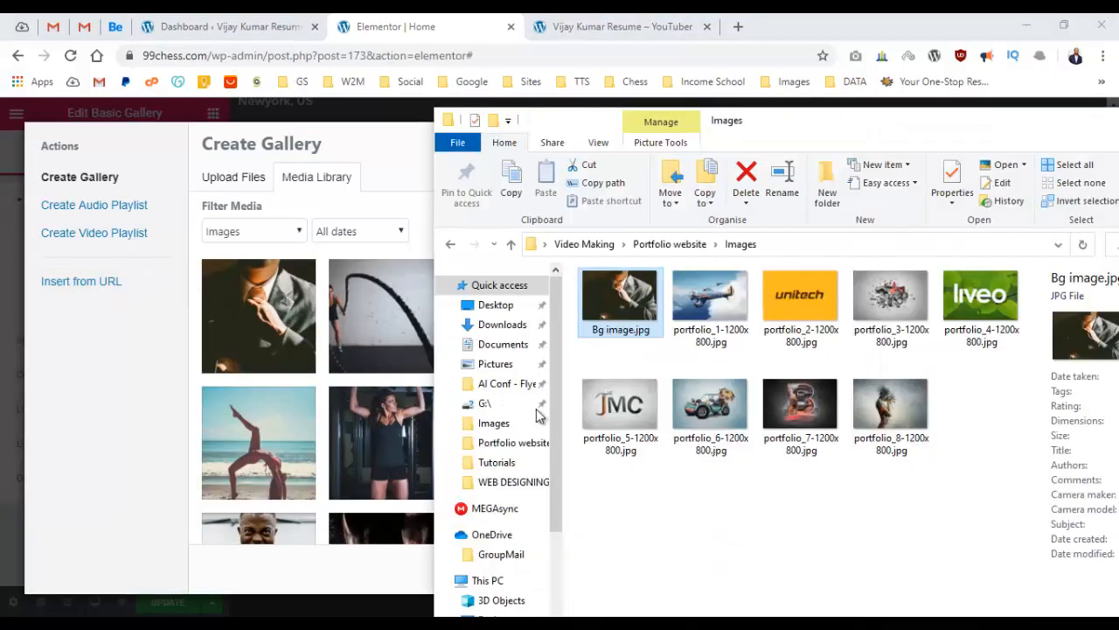
{"action": "key", "text": "ctrl+a"}
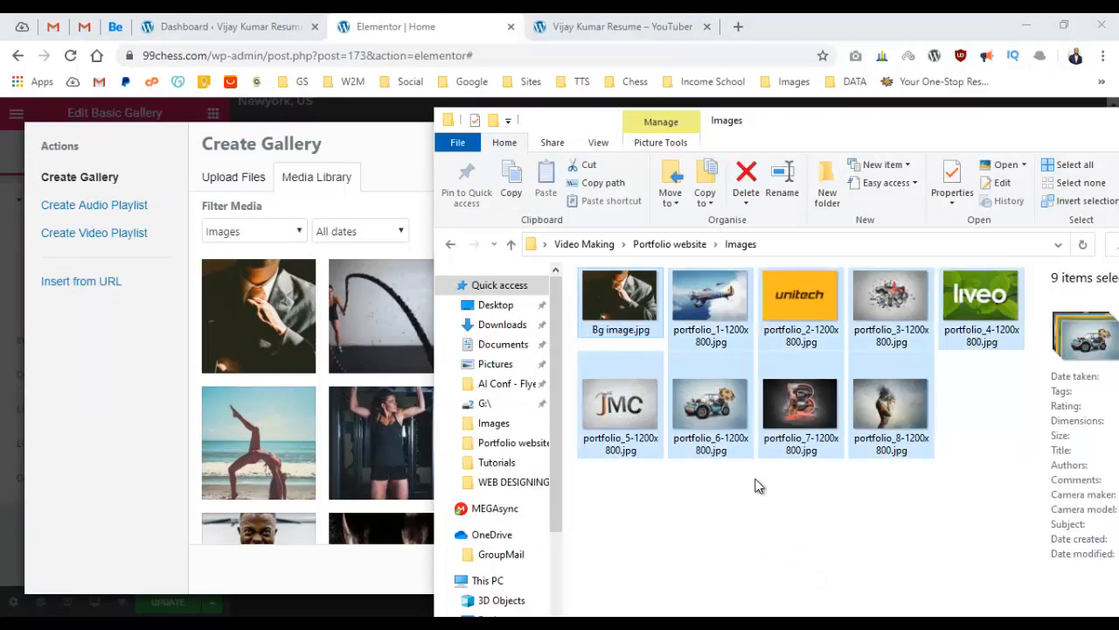
{"action": "left_click_drag", "start_coordinate": [621, 404], "coordinate": [358, 419]}
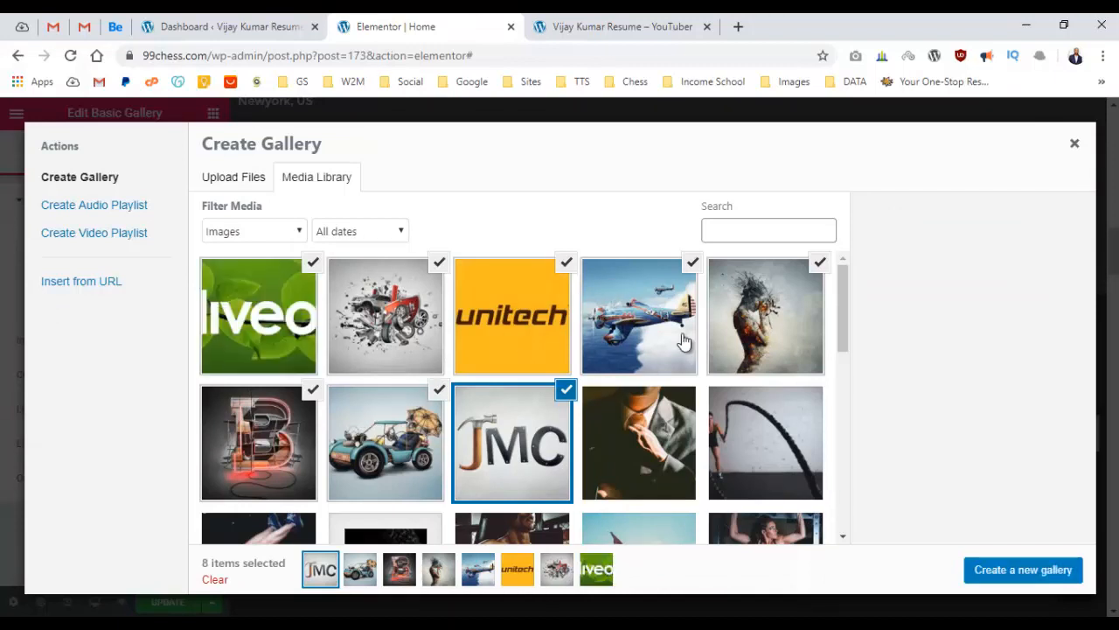
{"action": "left_click", "coordinate": [1019, 575]}
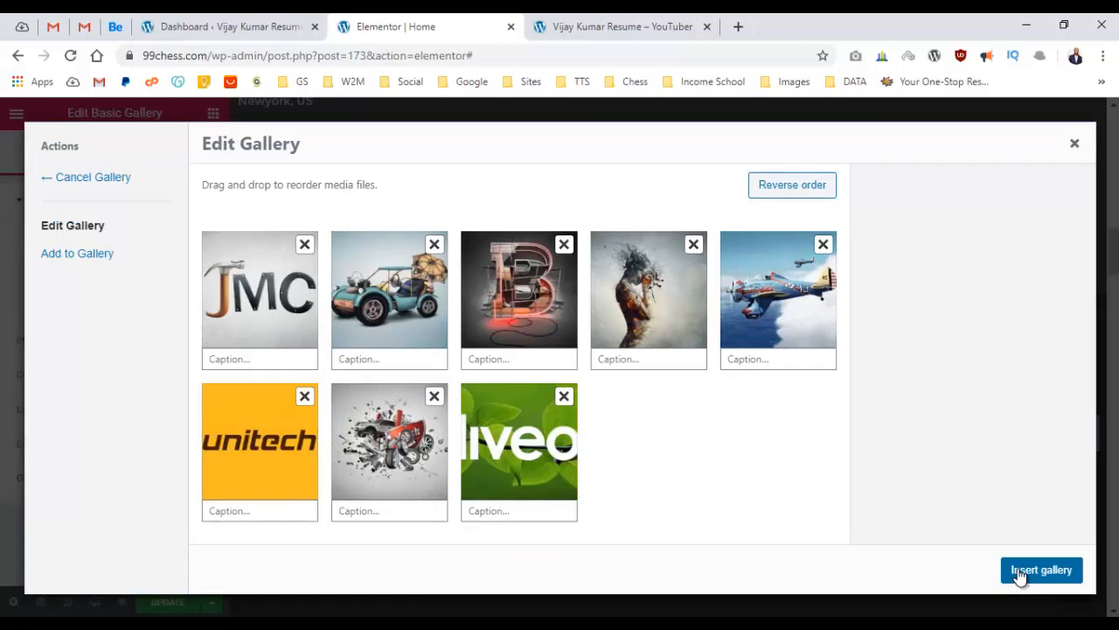
{"action": "left_click", "coordinate": [1018, 576]}
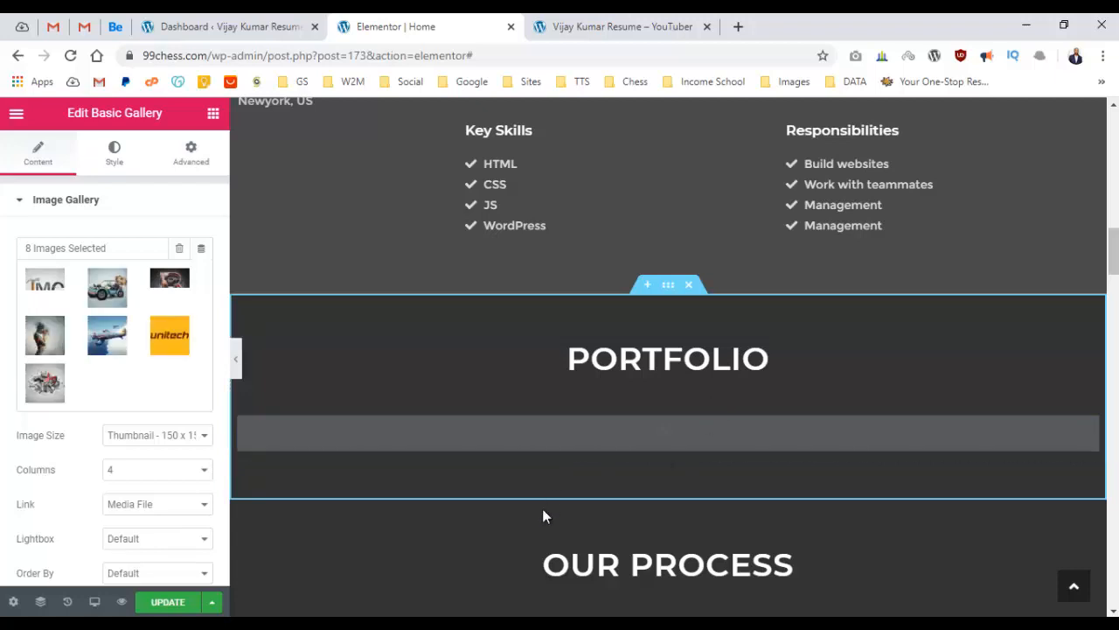
Set the gallery image size to Medium - 300 x 300, keeping Media File links and Default lightbox.
{"action": "scroll", "coordinate": [542, 362], "scroll_direction": "down", "scroll_amount": 2}
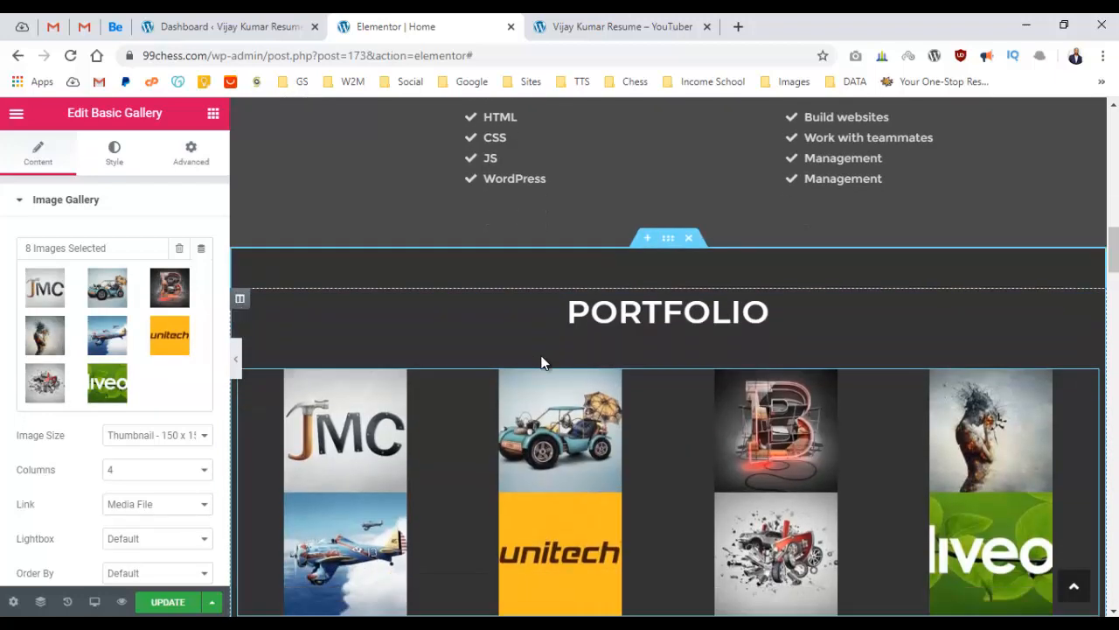
{"action": "scroll", "coordinate": [50, 379], "scroll_direction": "down", "scroll_amount": 1}
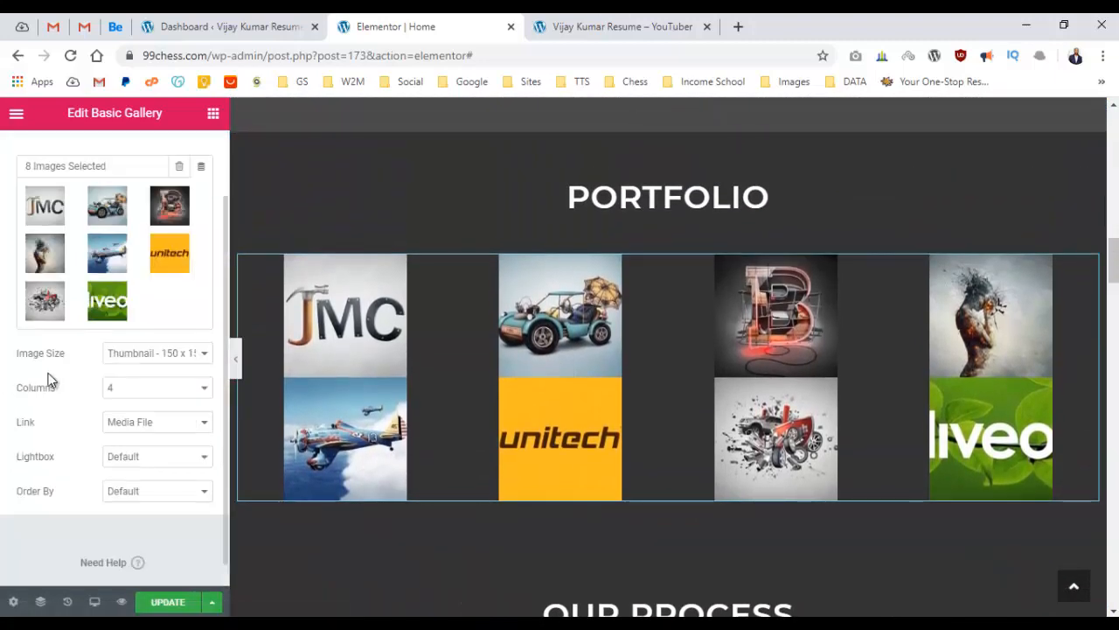
{"action": "left_click", "coordinate": [187, 359]}
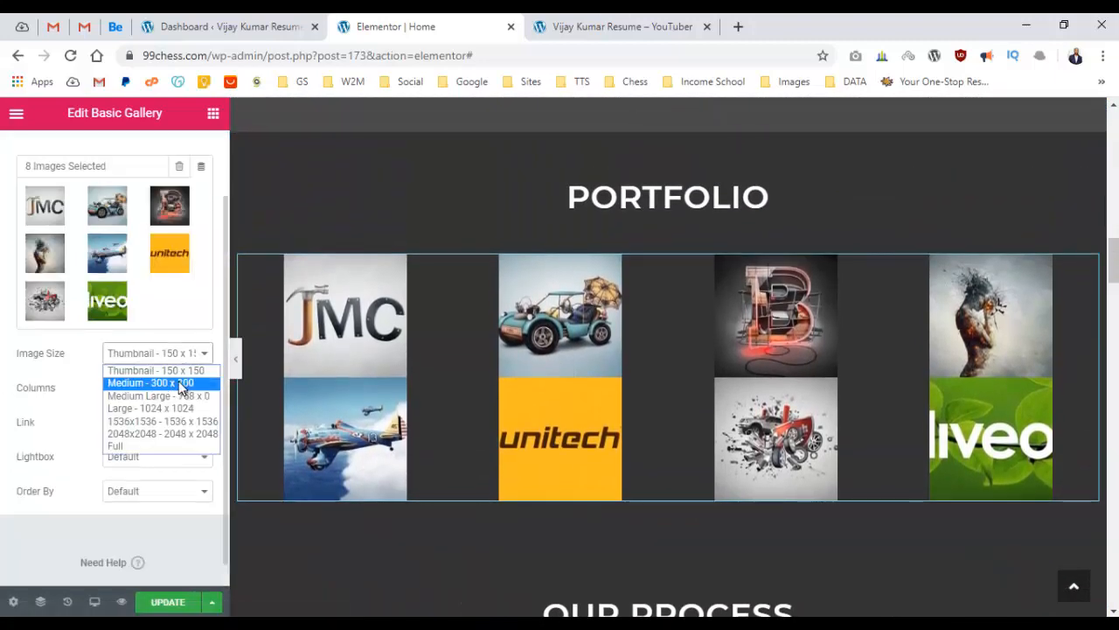
{"action": "left_click", "coordinate": [180, 387]}
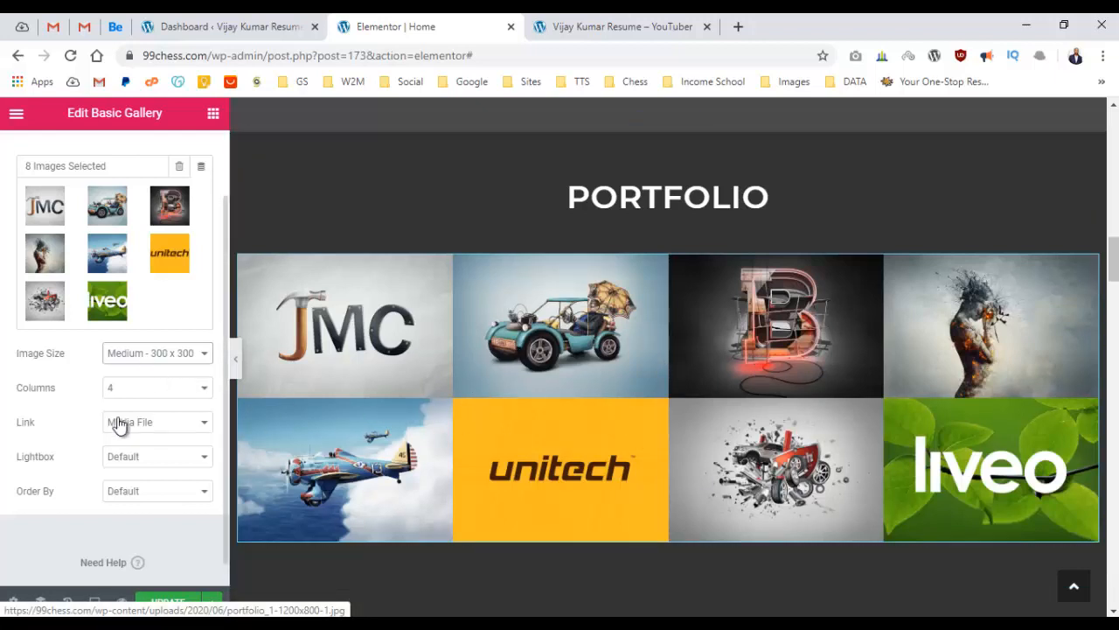
{"action": "left_click", "coordinate": [198, 425]}
{"action": "left_click", "coordinate": [191, 436]}
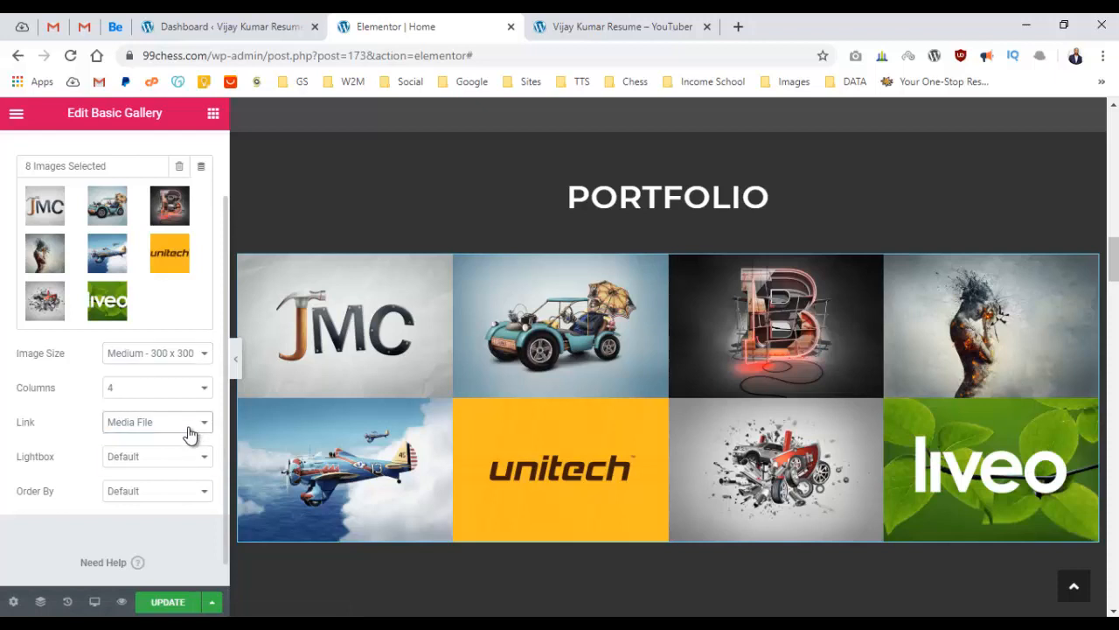
{"action": "left_click", "coordinate": [166, 455]}
{"action": "left_click", "coordinate": [164, 459]}
In the gallery's Style settings, set Spacing to Custom with a value of 10.
{"action": "scroll", "coordinate": [140, 428], "scroll_direction": "up", "scroll_amount": 2}
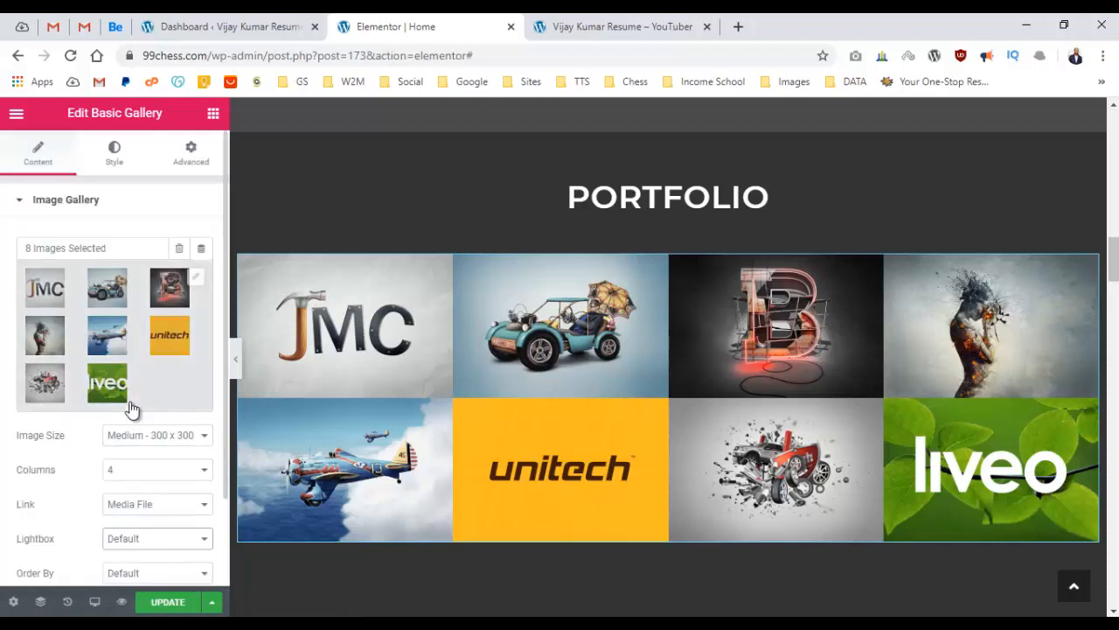
{"action": "left_click", "coordinate": [122, 166]}
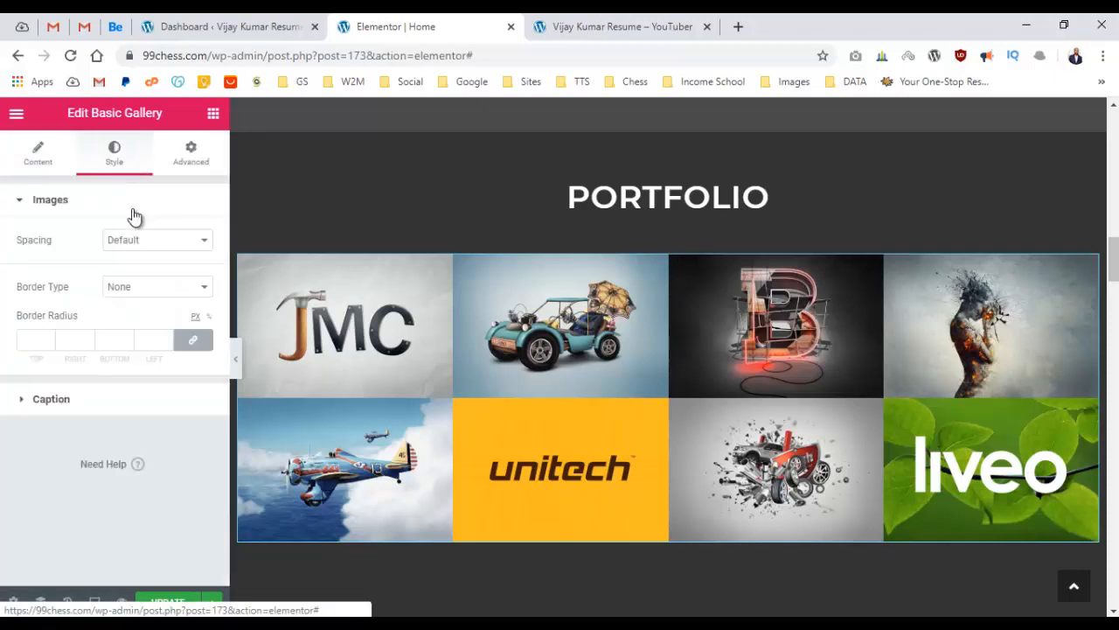
{"action": "left_click", "coordinate": [150, 242]}
{"action": "left_click", "coordinate": [154, 269]}
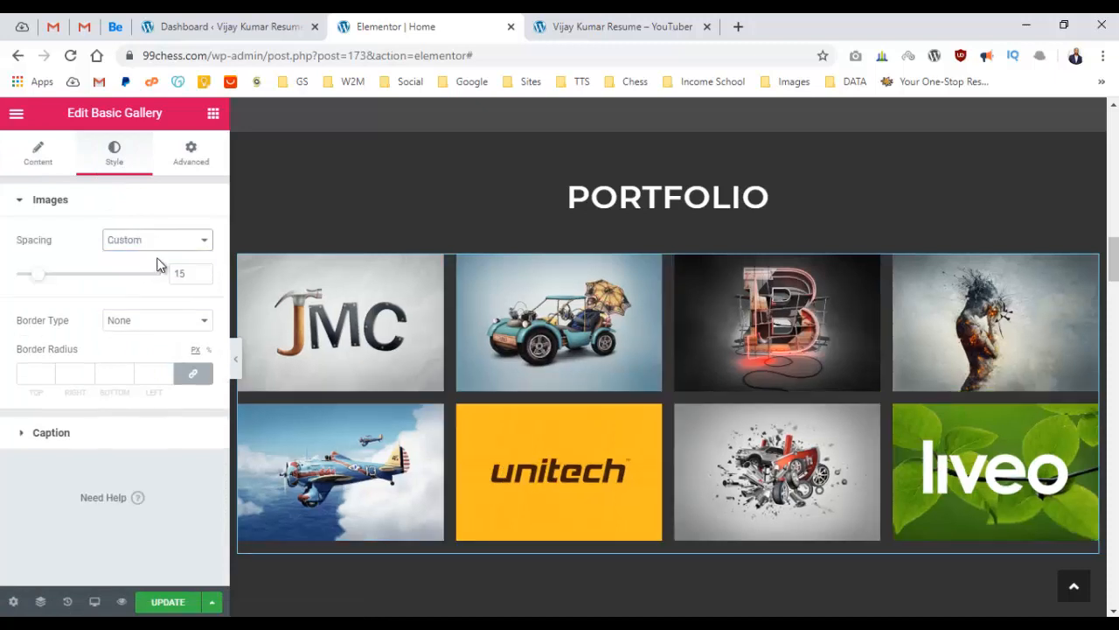
{"action": "left_click", "coordinate": [170, 240]}
{"action": "left_click", "coordinate": [165, 257]}
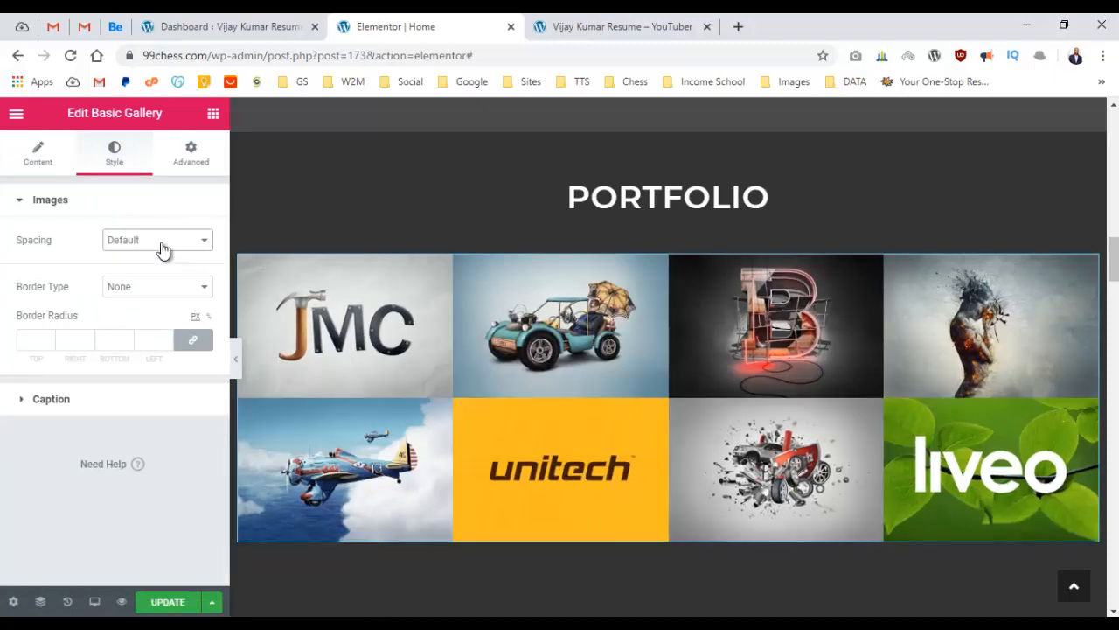
{"action": "left_click", "coordinate": [160, 243]}
{"action": "left_click", "coordinate": [165, 269]}
{"action": "double_click", "coordinate": [179, 273]}
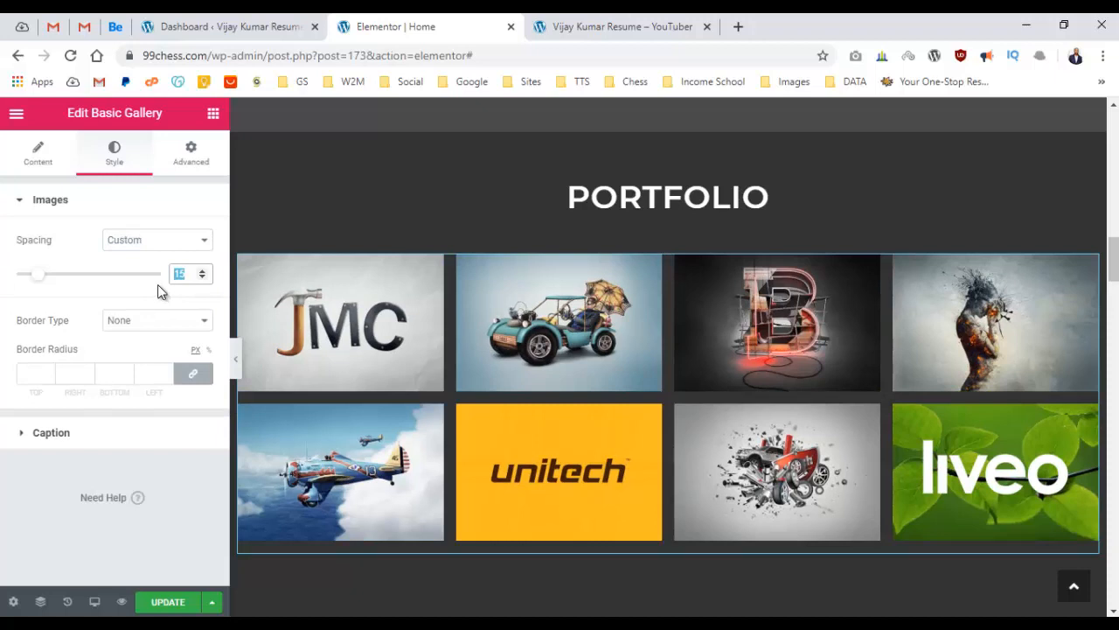
{"action": "type", "text": "2"}
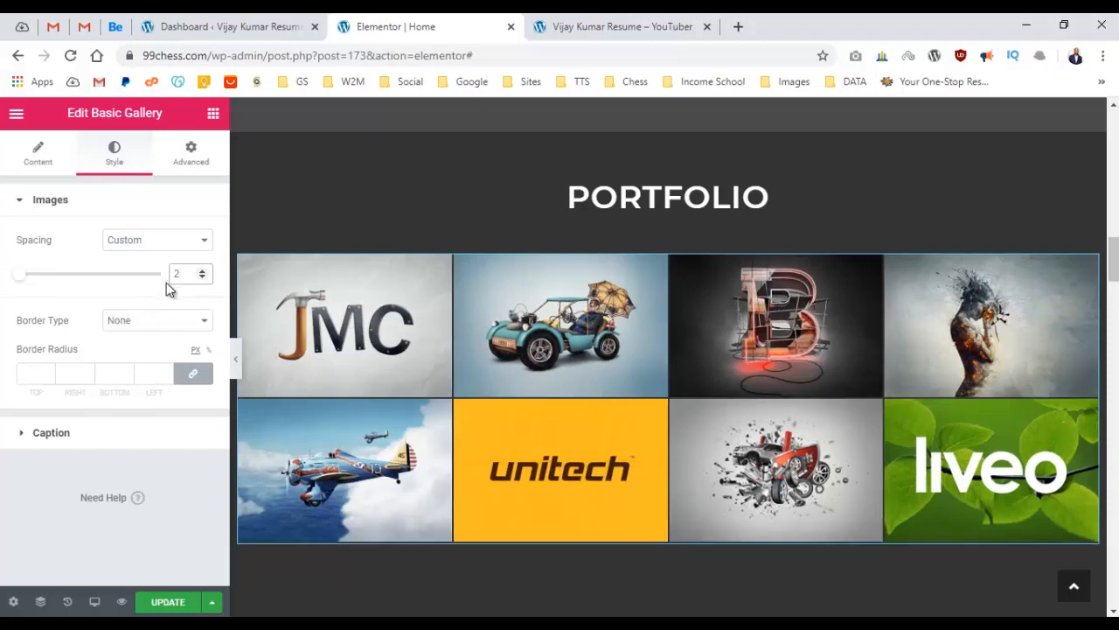
{"action": "key", "text": "BackSpace"}
{"action": "type", "text": "9"}
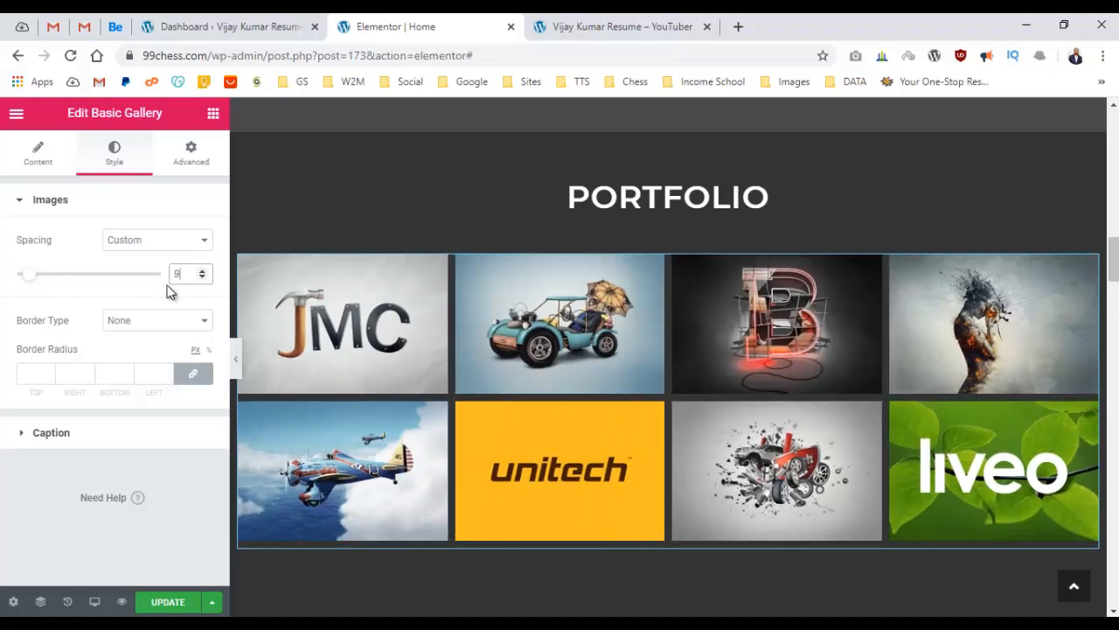
{"action": "key", "text": "BackSpace"}
{"action": "type", "text": "10"}
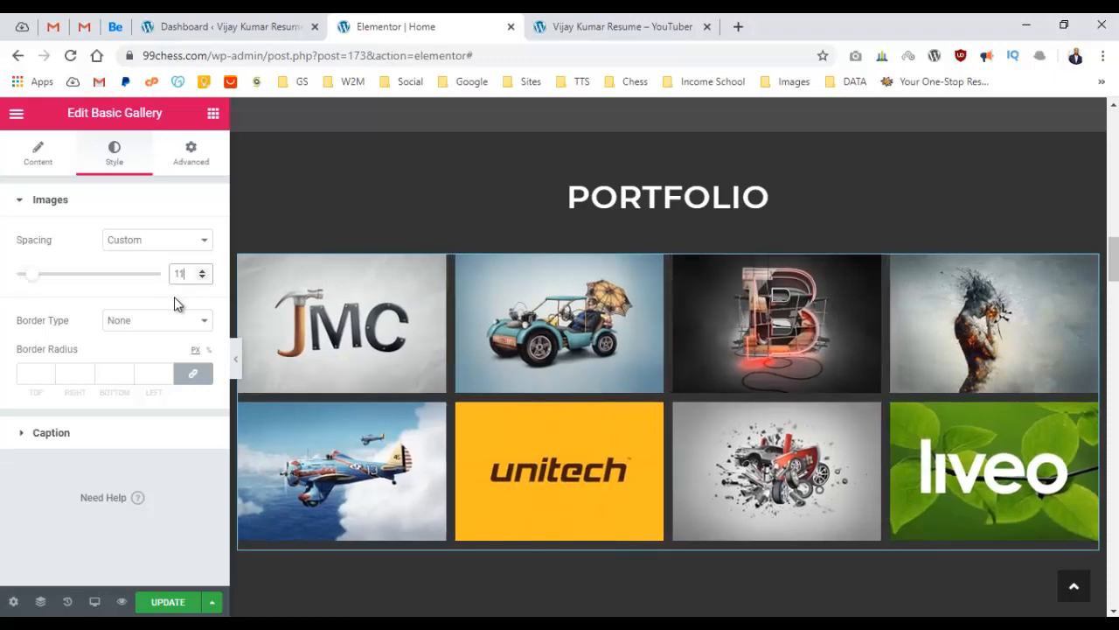
Preview the gallery full width in the editor and check an enlarged portfolio image.
{"action": "left_click", "coordinate": [235, 362]}
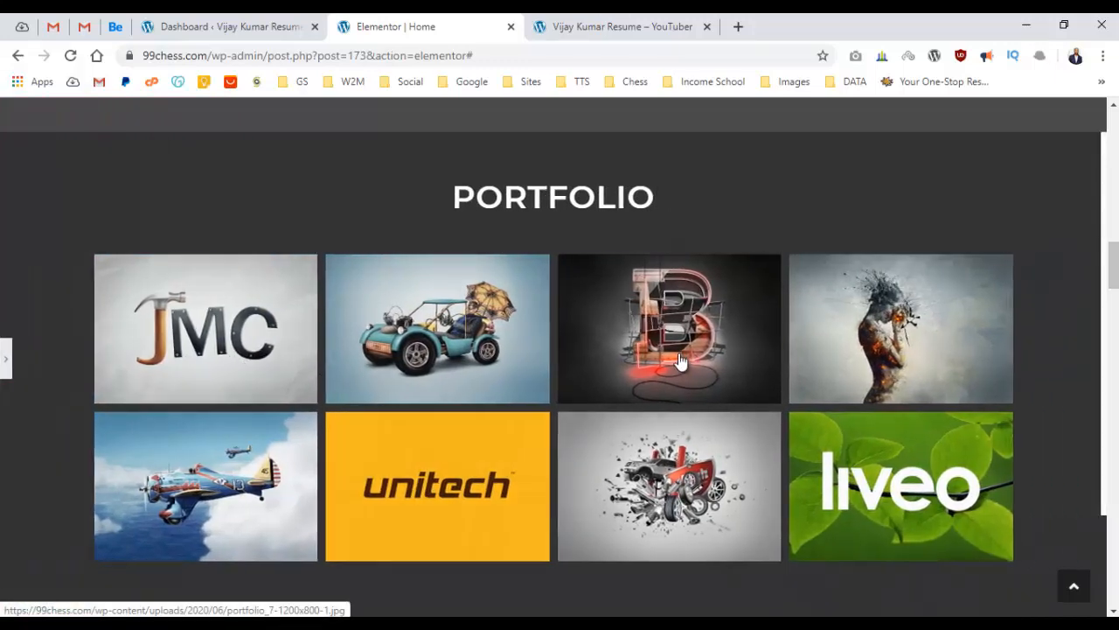
{"action": "left_click", "coordinate": [681, 362]}
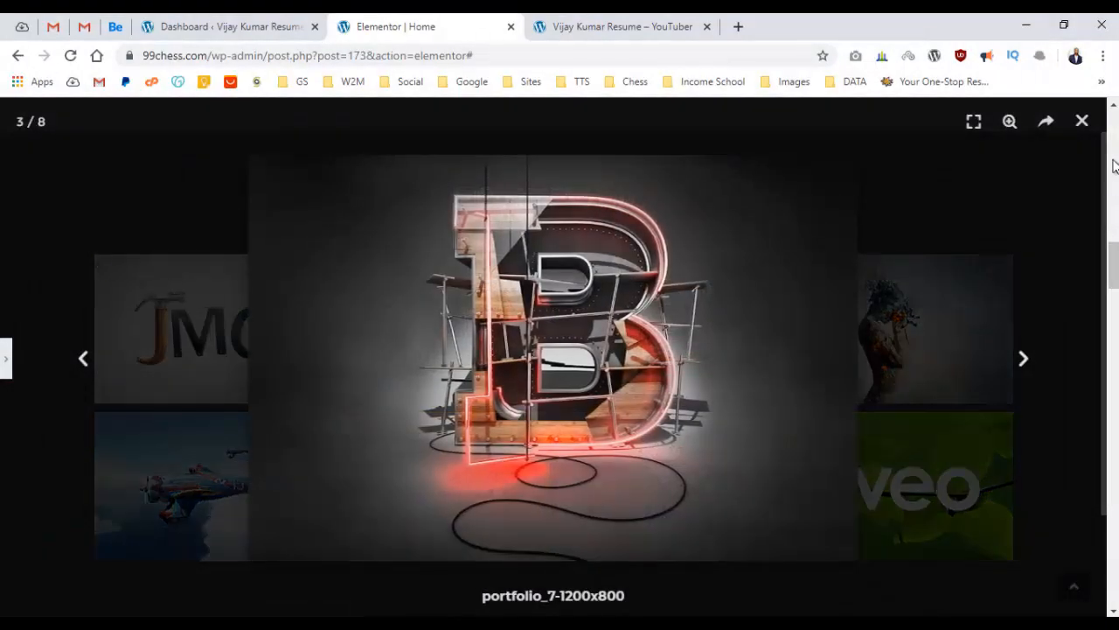
{"action": "left_click", "coordinate": [1085, 123]}
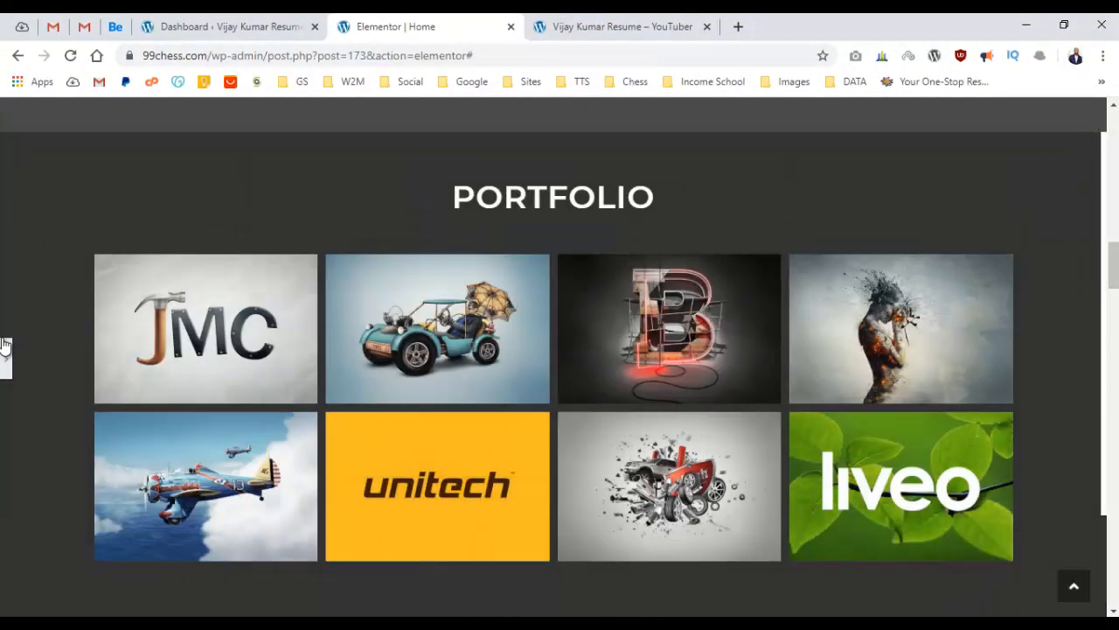
{"action": "left_click", "coordinate": [6, 350]}
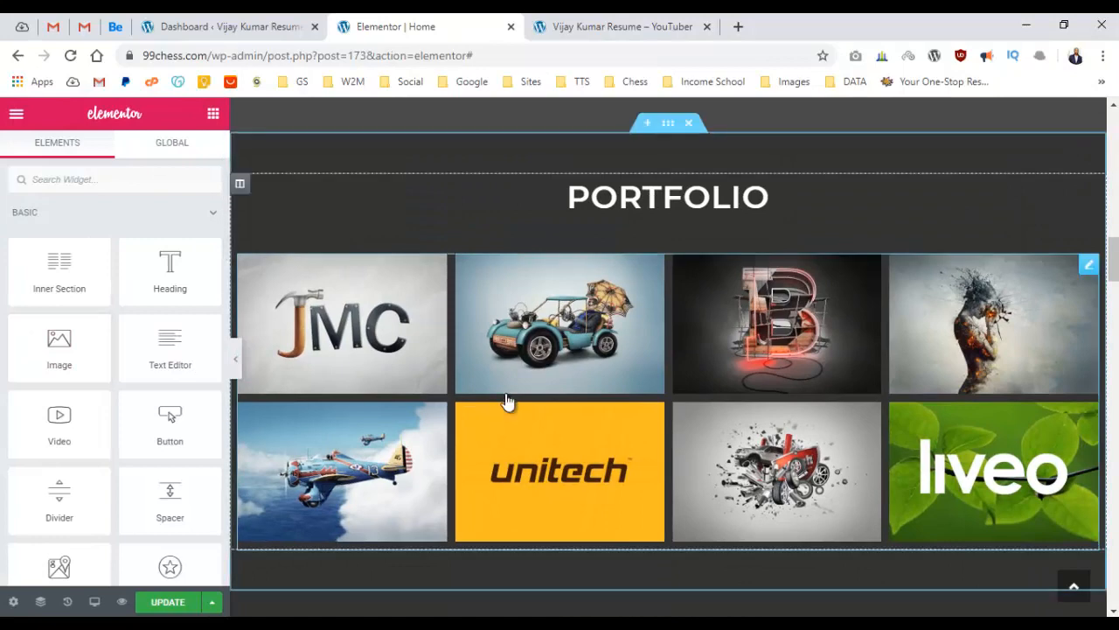
{"action": "scroll", "coordinate": [535, 350], "scroll_direction": "down", "scroll_amount": 5}
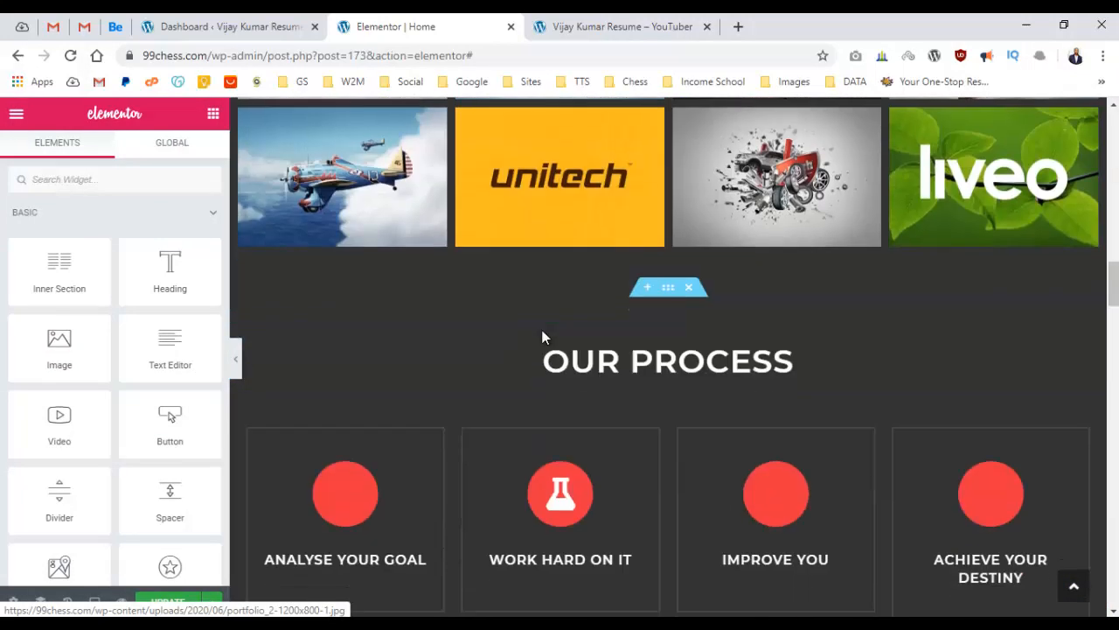
{"action": "scroll", "coordinate": [546, 335], "scroll_direction": "up", "scroll_amount": 4}
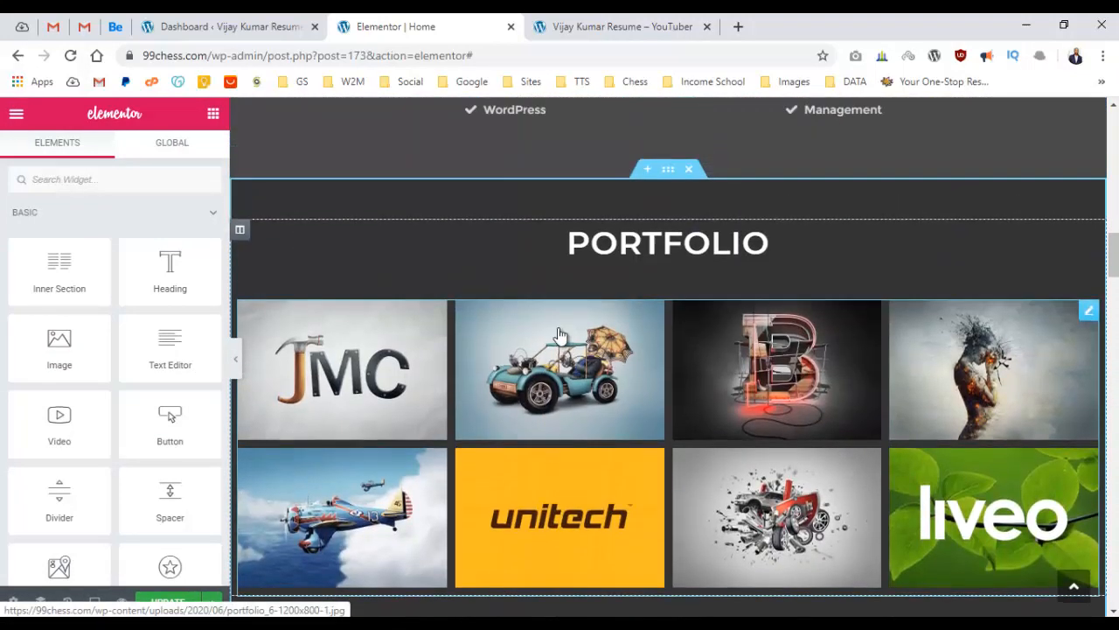
Save the page changes and view the live resume site's portfolio area.
{"action": "left_click", "coordinate": [179, 601]}
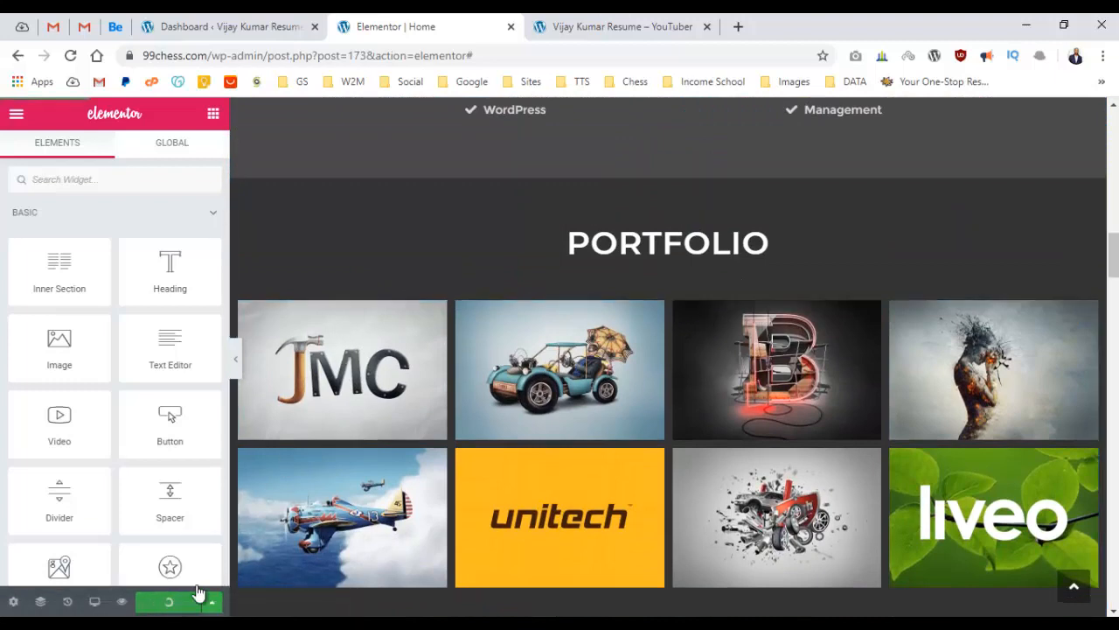
{"action": "left_click", "coordinate": [563, 19]}
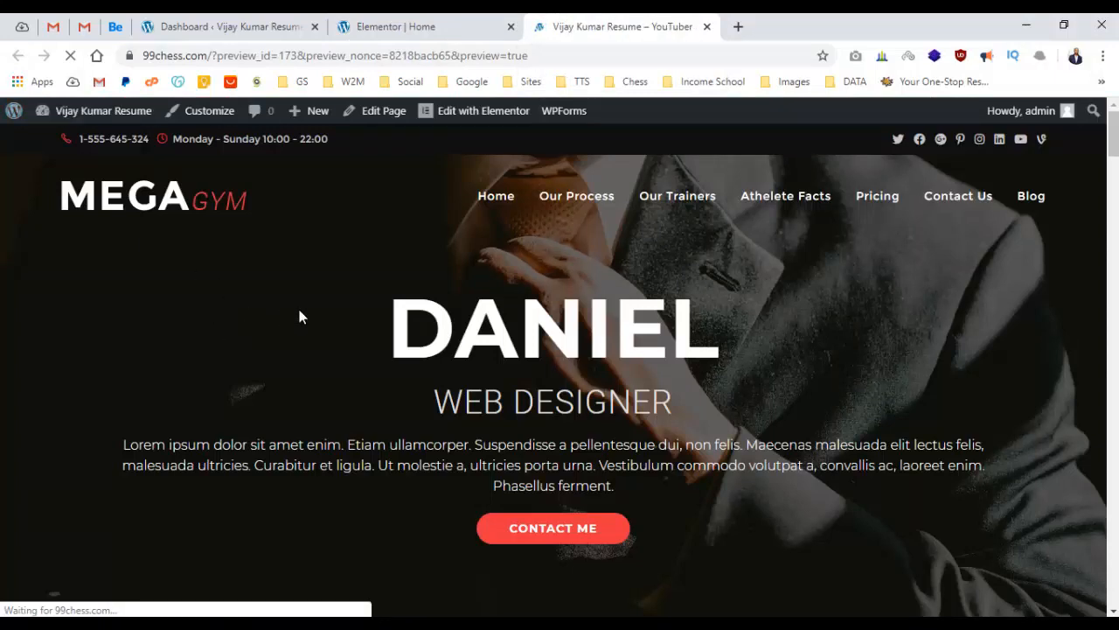
{"action": "scroll", "coordinate": [404, 257], "scroll_direction": "down", "scroll_amount": 10}
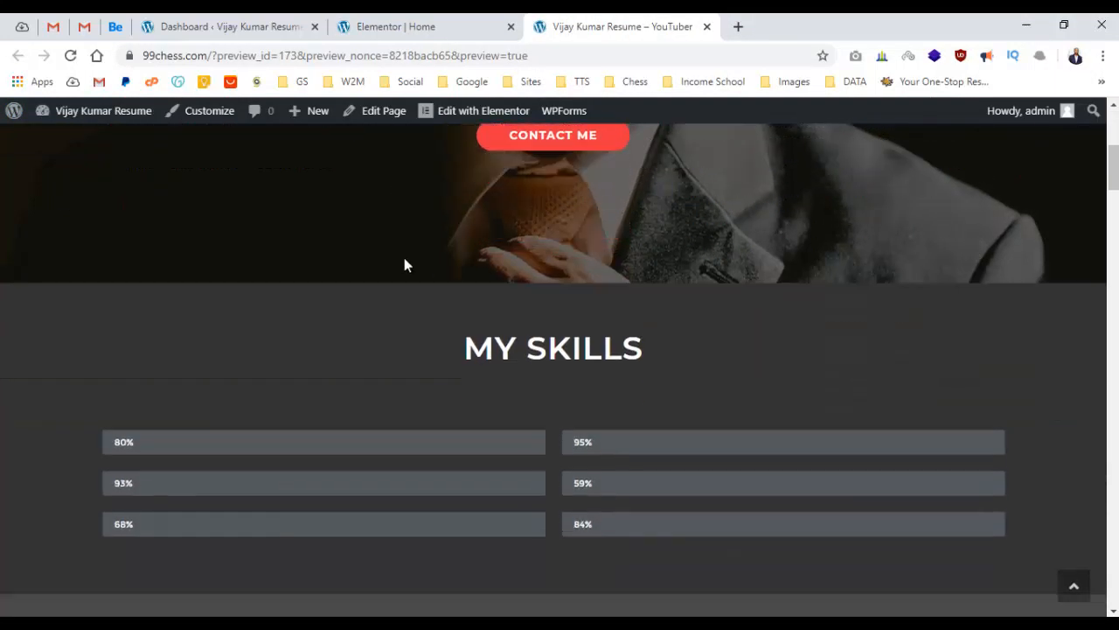
{"action": "scroll", "coordinate": [404, 257], "scroll_direction": "up", "scroll_amount": 2}
{"action": "scroll", "coordinate": [407, 253], "scroll_direction": "down", "scroll_amount": 11}
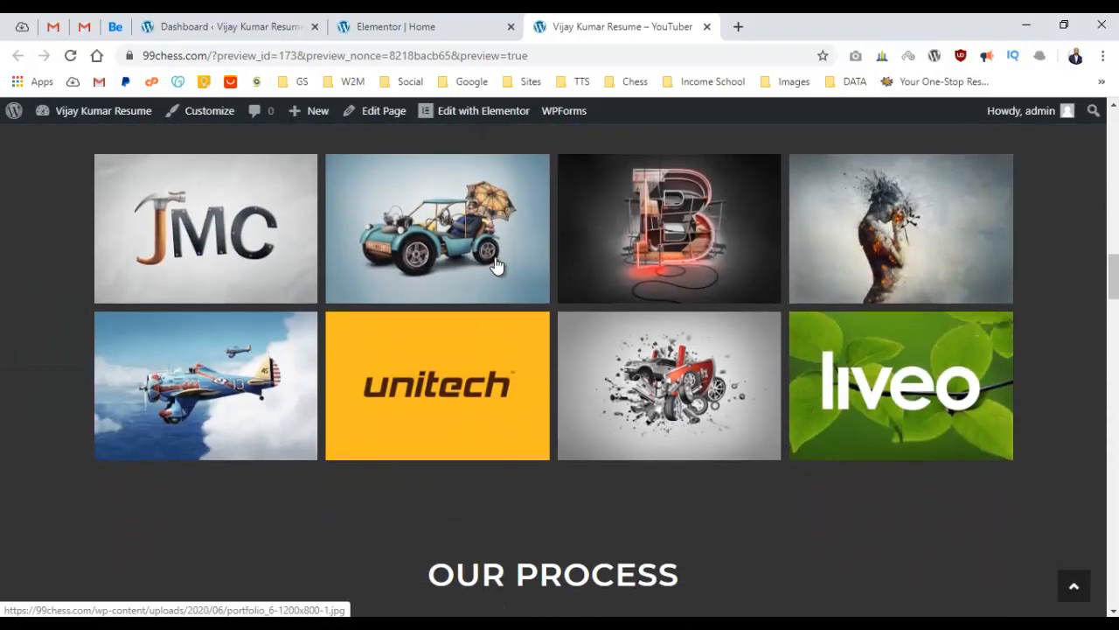
Open the JMC image in the lightbox, page through to image 8/8, then close it.
{"action": "left_click", "coordinate": [272, 243]}
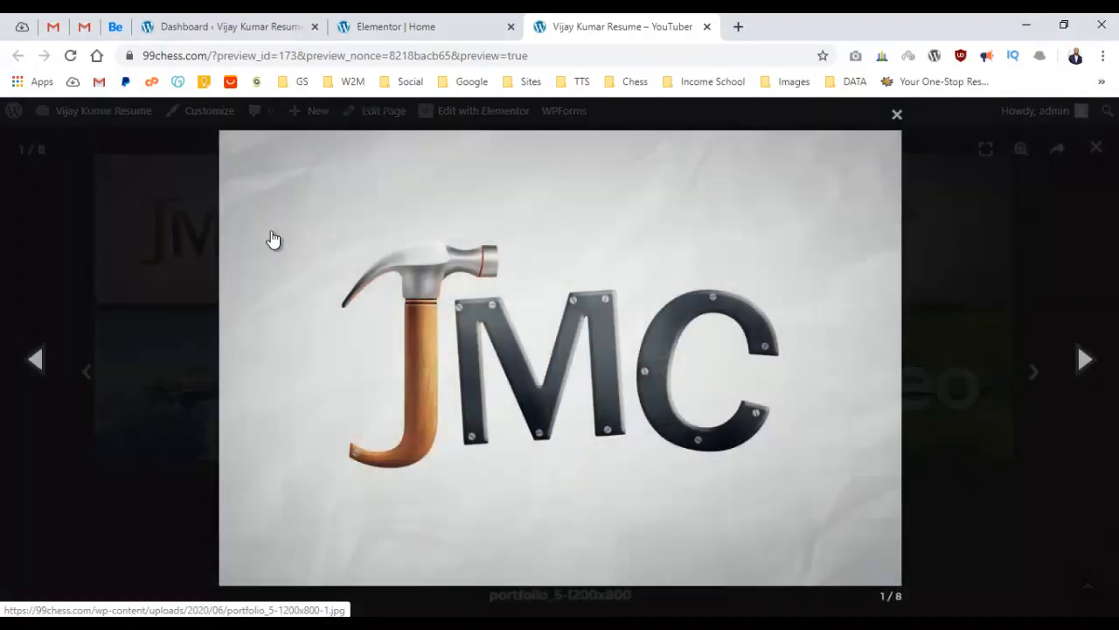
{"action": "left_click", "coordinate": [1080, 358]}
{"action": "left_click", "coordinate": [1081, 357]}
{"action": "left_click", "coordinate": [1082, 359]}
{"action": "left_click", "coordinate": [1084, 358]}
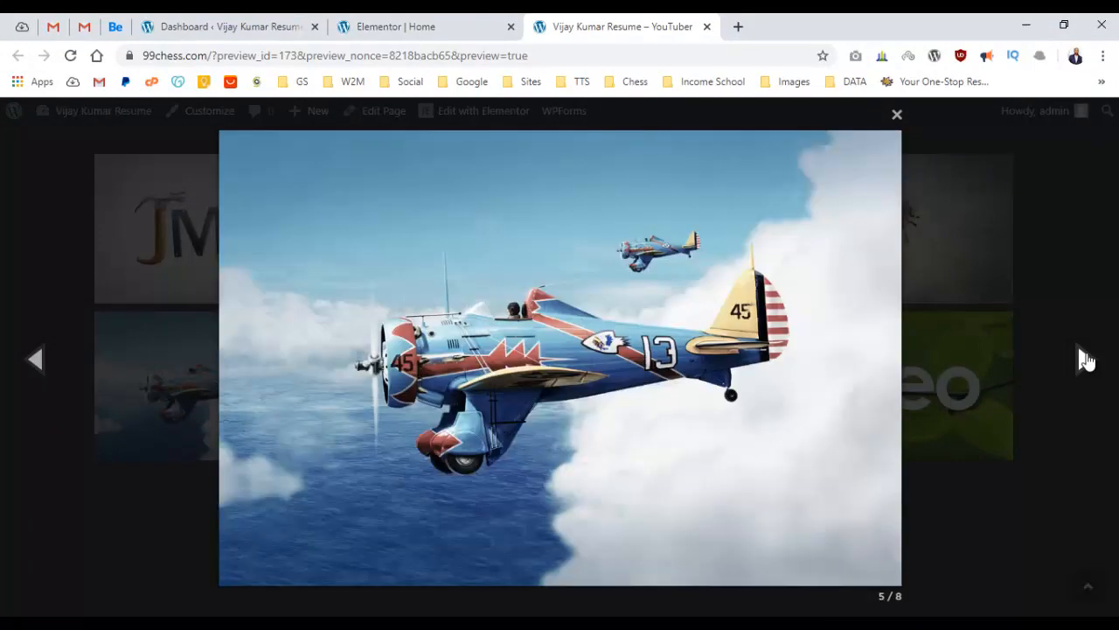
{"action": "left_click", "coordinate": [1083, 359]}
{"action": "left_click", "coordinate": [1083, 358]}
{"action": "left_click", "coordinate": [1083, 358]}
{"action": "left_click", "coordinate": [896, 117]}
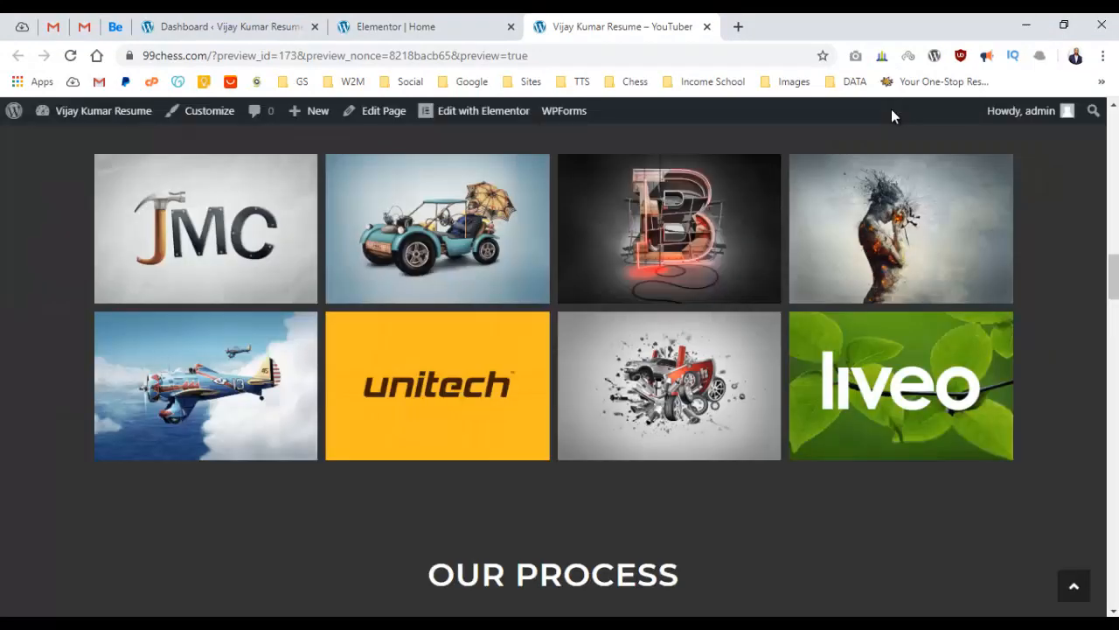
{"action": "scroll", "coordinate": [470, 342], "scroll_direction": "down", "scroll_amount": 1}
{"action": "scroll", "coordinate": [470, 342], "scroll_direction": "up", "scroll_amount": 5}
{"action": "scroll", "coordinate": [475, 334], "scroll_direction": "down", "scroll_amount": 1}
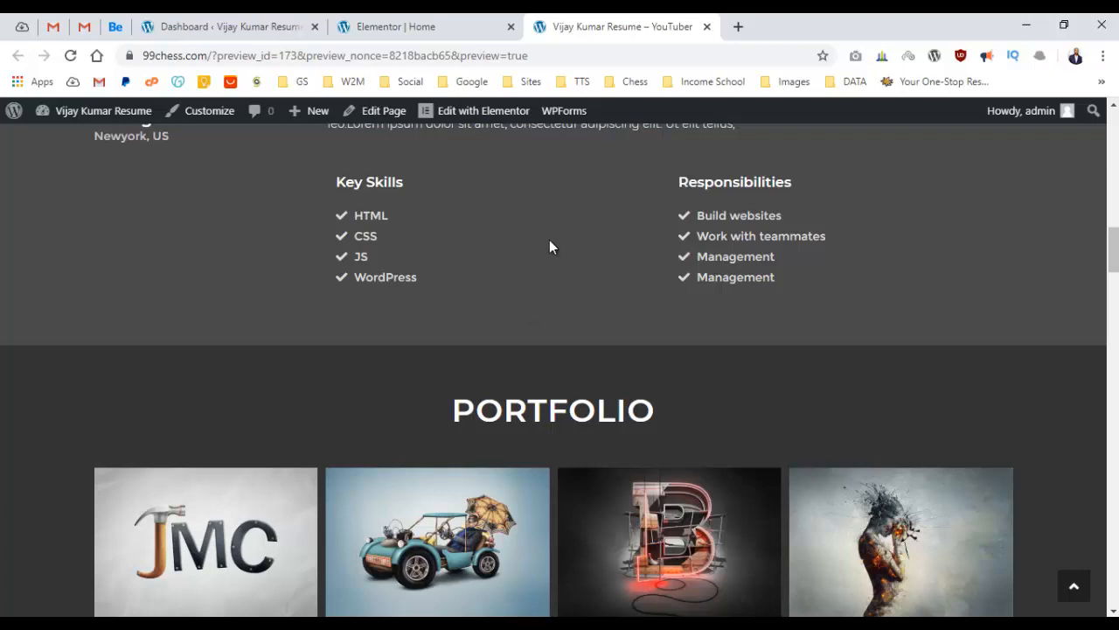
Duplicate the Portfolio section, delete the copy's gallery, and retitle its heading 'Education'.
{"action": "left_click", "coordinate": [418, 19]}
{"action": "scroll", "coordinate": [775, 327], "scroll_direction": "down", "scroll_amount": 3}
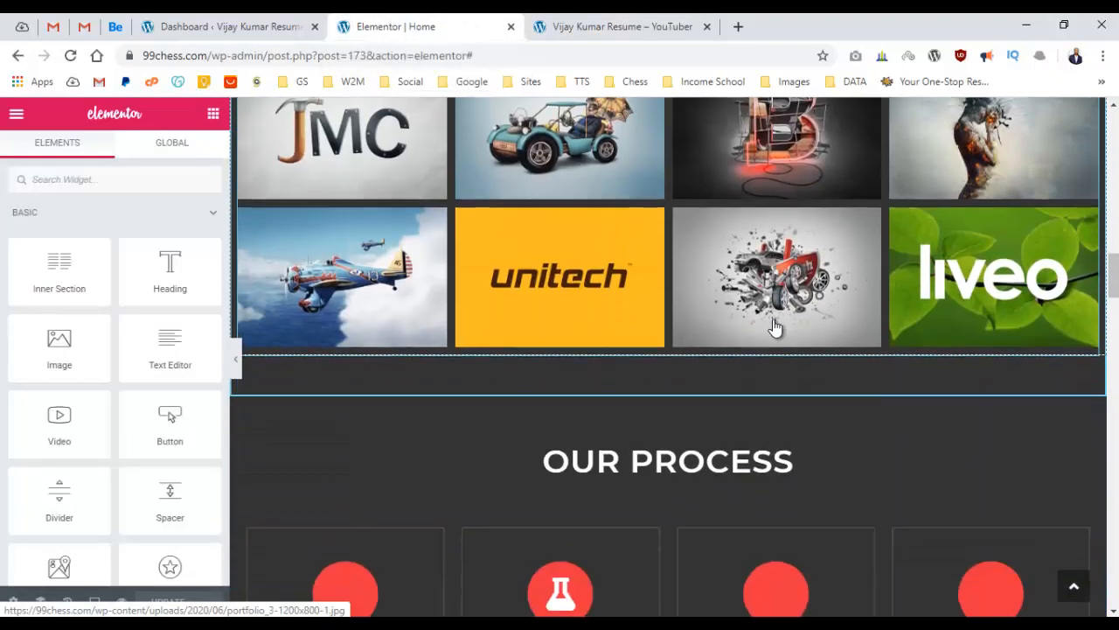
{"action": "scroll", "coordinate": [699, 263], "scroll_direction": "up", "scroll_amount": 2}
{"action": "scroll", "coordinate": [661, 208], "scroll_direction": "up", "scroll_amount": 1}
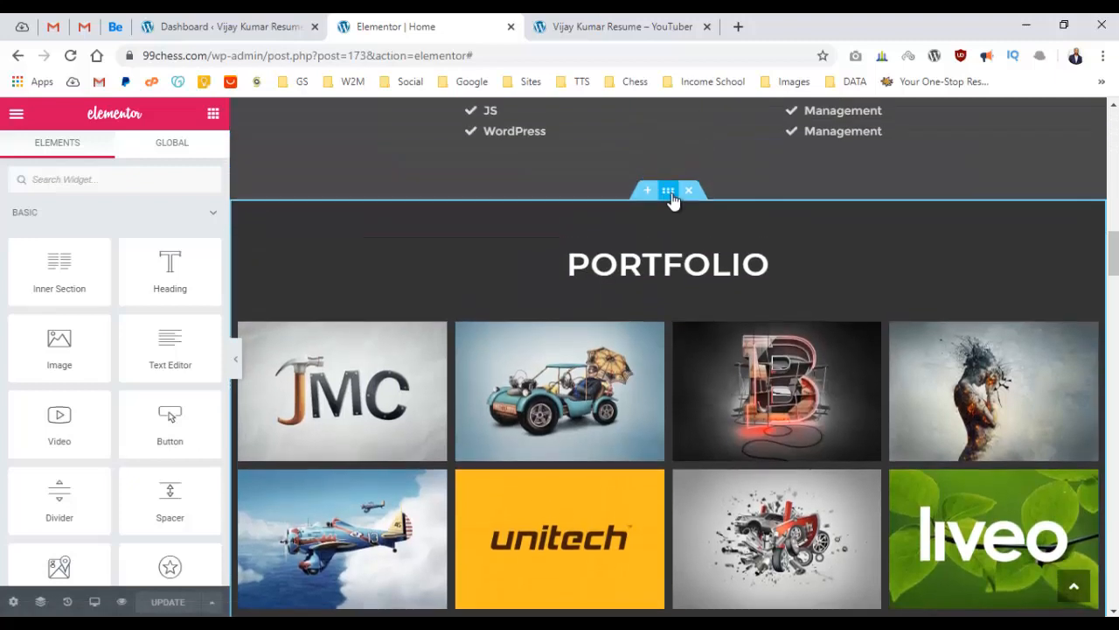
{"action": "right_click", "coordinate": [673, 195]}
{"action": "left_click", "coordinate": [717, 232]}
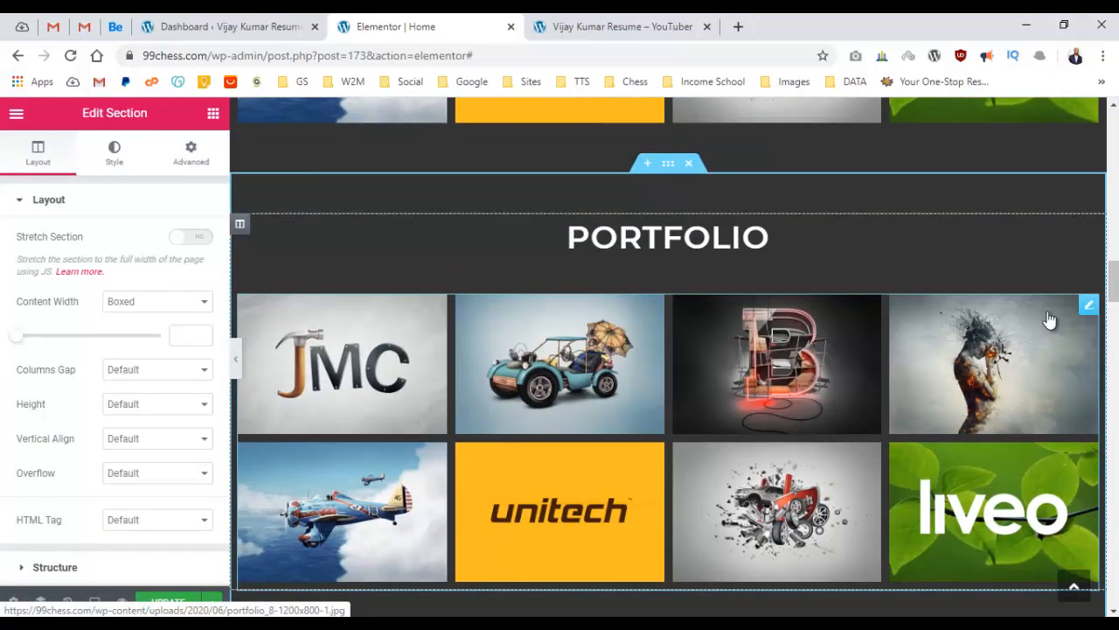
{"action": "right_click", "coordinate": [923, 323]}
{"action": "left_click", "coordinate": [935, 555]}
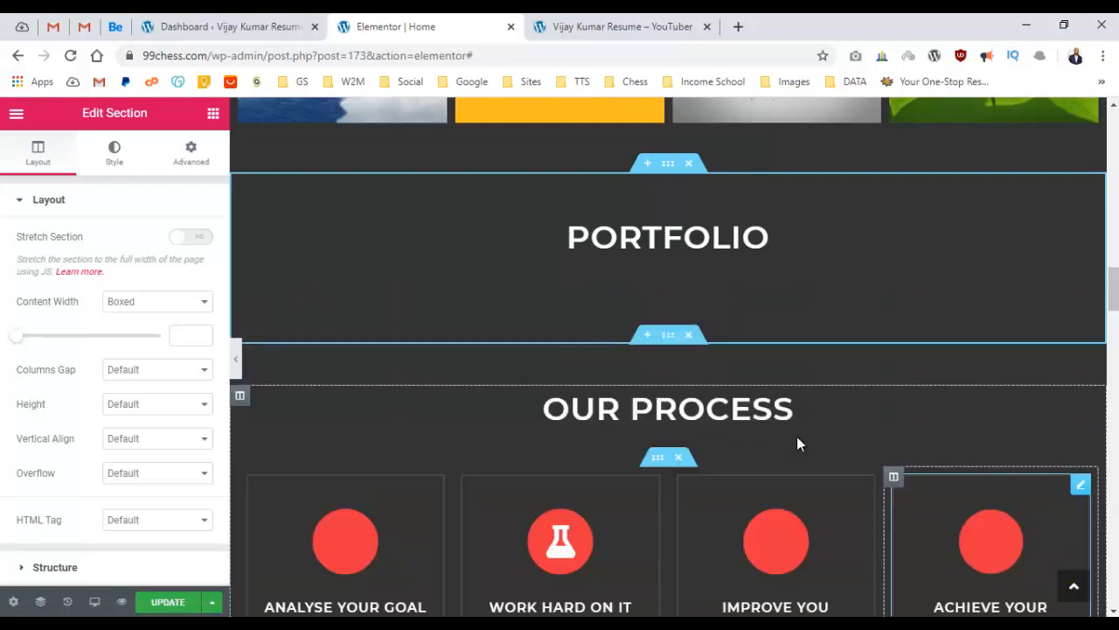
{"action": "left_click", "coordinate": [685, 253]}
{"action": "triple_click", "coordinate": [125, 251]}
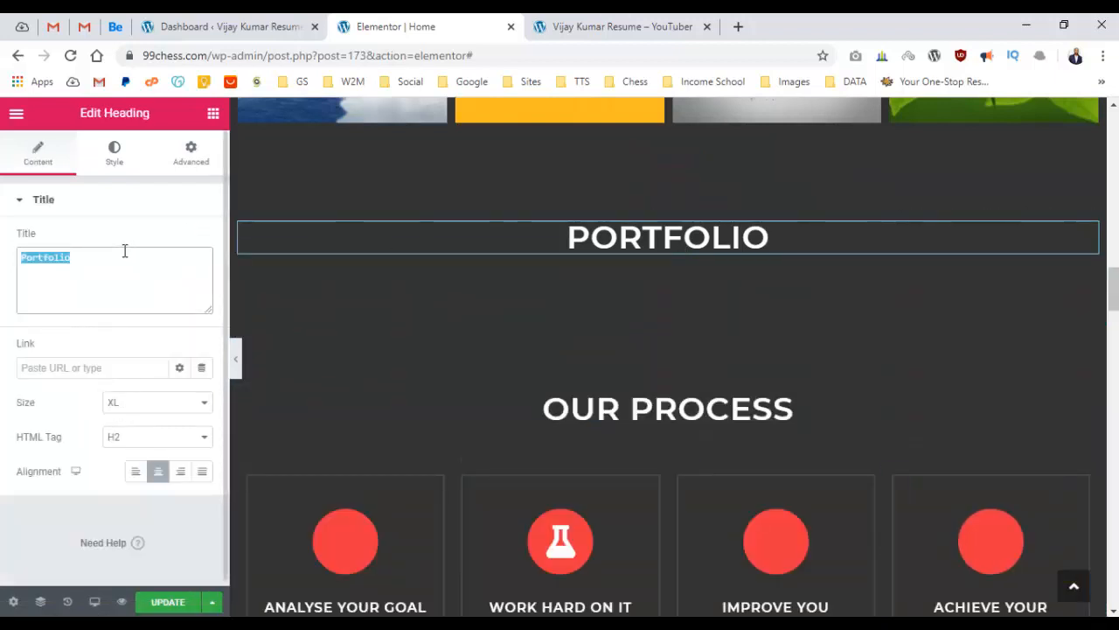
{"action": "type", "text": "Education"}
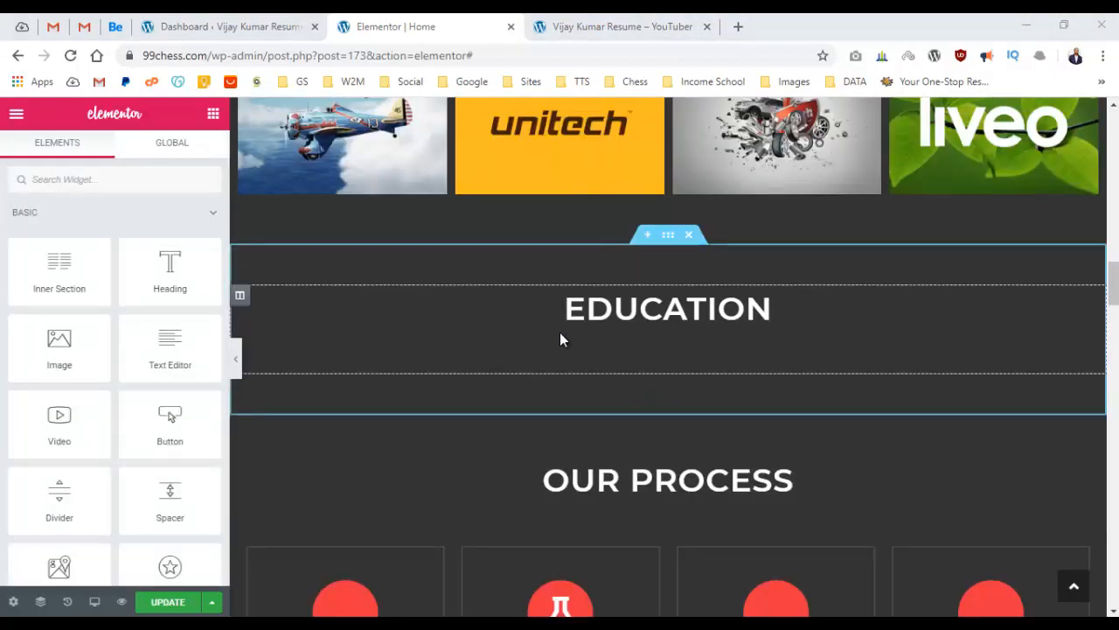
Add an Accordion widget to the Education section and move the EDUCATION heading above it.
{"action": "left_click", "coordinate": [213, 112]}
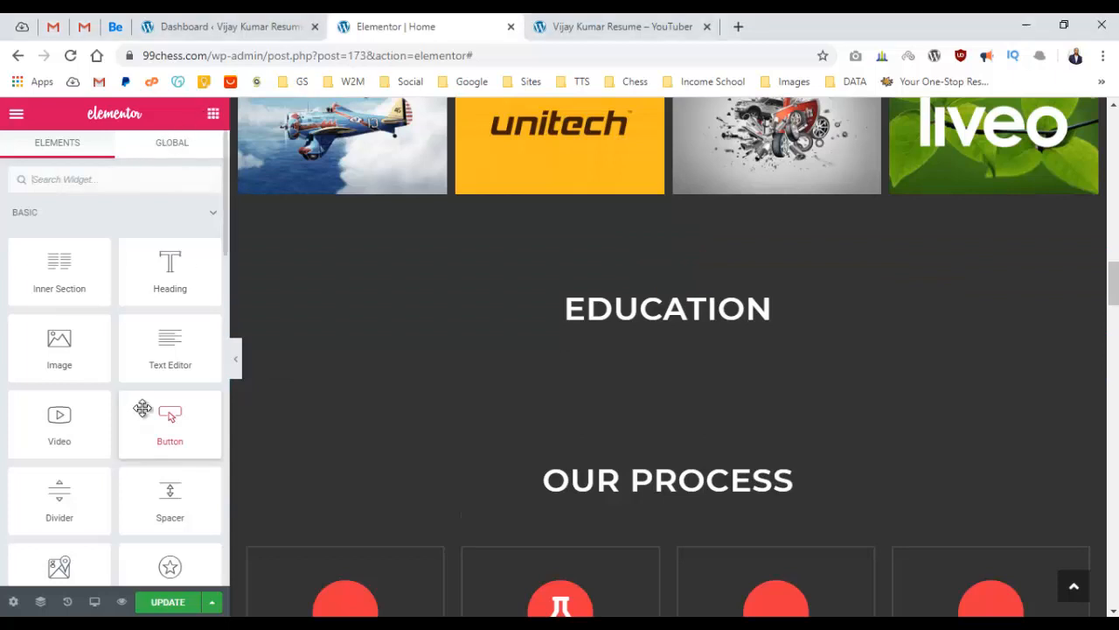
{"action": "scroll", "coordinate": [158, 396], "scroll_direction": "down", "scroll_amount": 4}
{"action": "scroll", "coordinate": [158, 395], "scroll_direction": "down", "scroll_amount": 2}
{"action": "scroll", "coordinate": [164, 394], "scroll_direction": "down", "scroll_amount": 2}
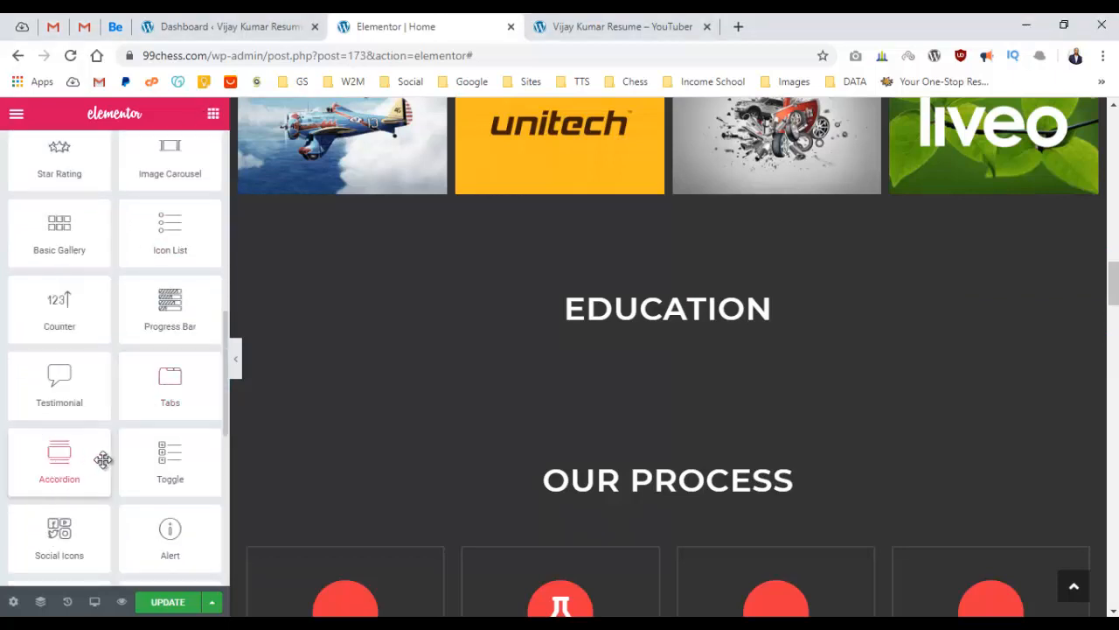
{"action": "left_click_drag", "start_coordinate": [57, 465], "coordinate": [667, 324]}
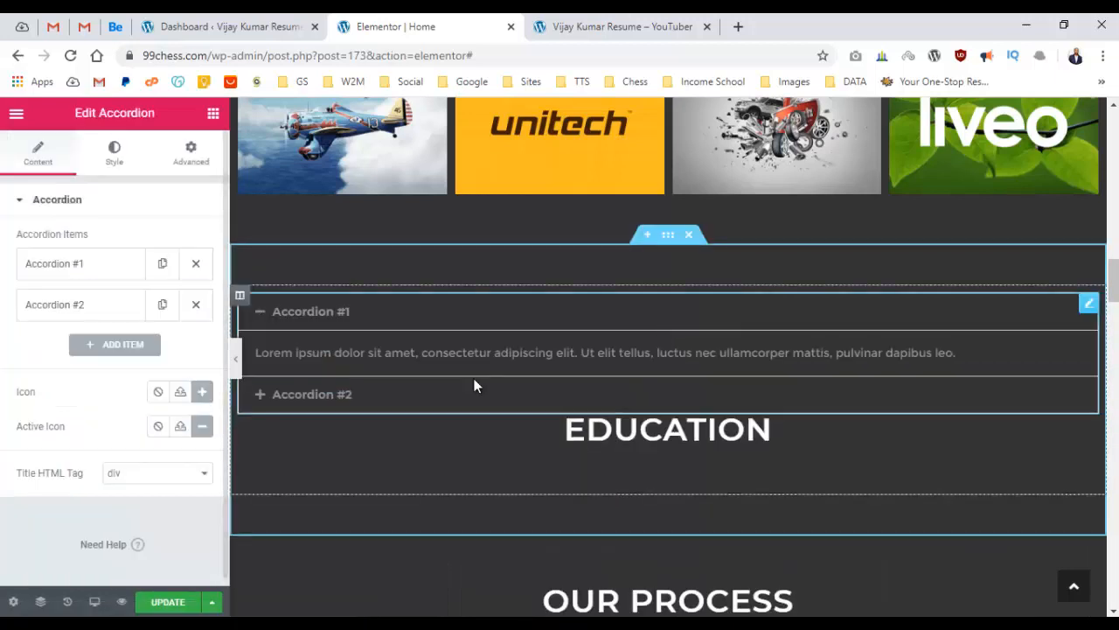
{"action": "left_click_drag", "start_coordinate": [1087, 427], "coordinate": [874, 307]}
{"action": "left_click", "coordinate": [617, 399]}
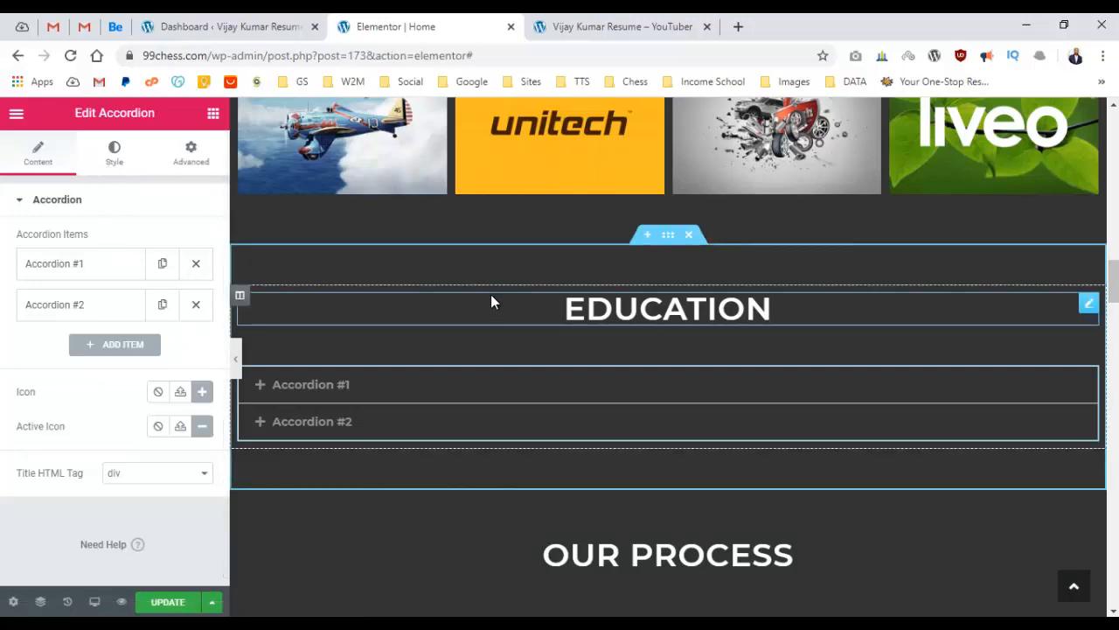
Copy the Experience section and paste its style onto the Education section.
{"action": "scroll", "coordinate": [480, 293], "scroll_direction": "up", "scroll_amount": 5}
{"action": "scroll", "coordinate": [480, 294], "scroll_direction": "up", "scroll_amount": 9}
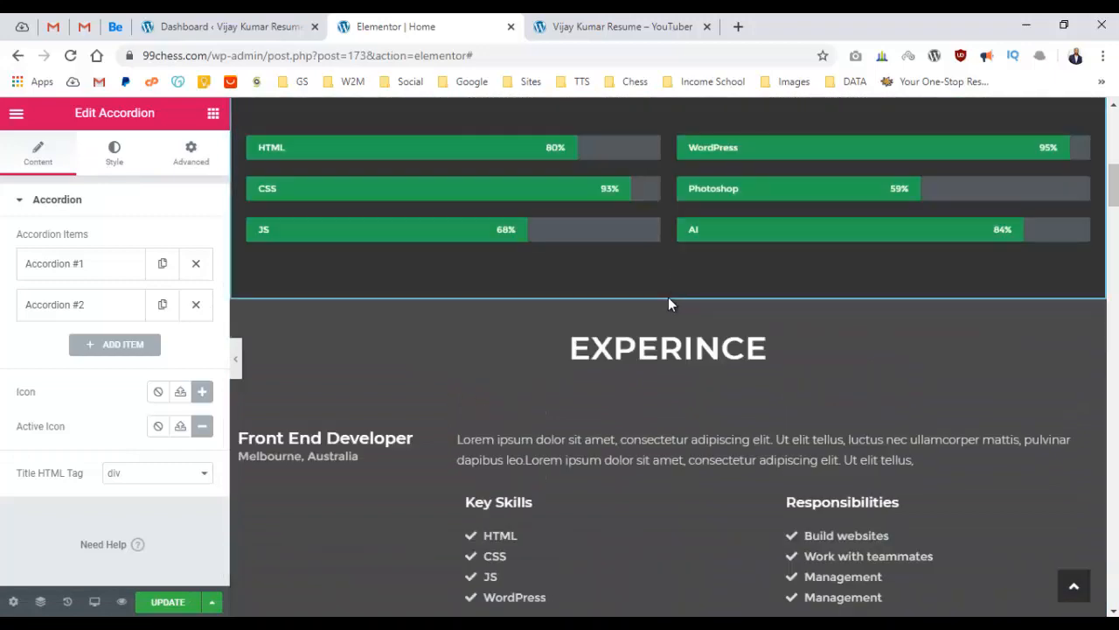
{"action": "right_click", "coordinate": [672, 297]}
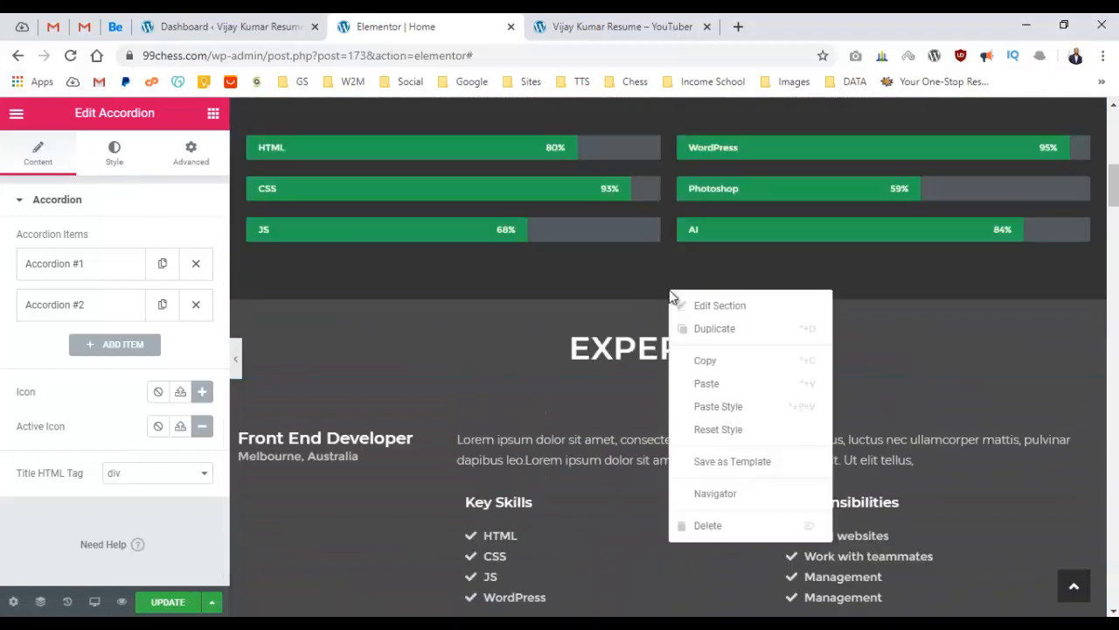
{"action": "left_click", "coordinate": [728, 383]}
{"action": "scroll", "coordinate": [719, 352], "scroll_direction": "down", "scroll_amount": 10}
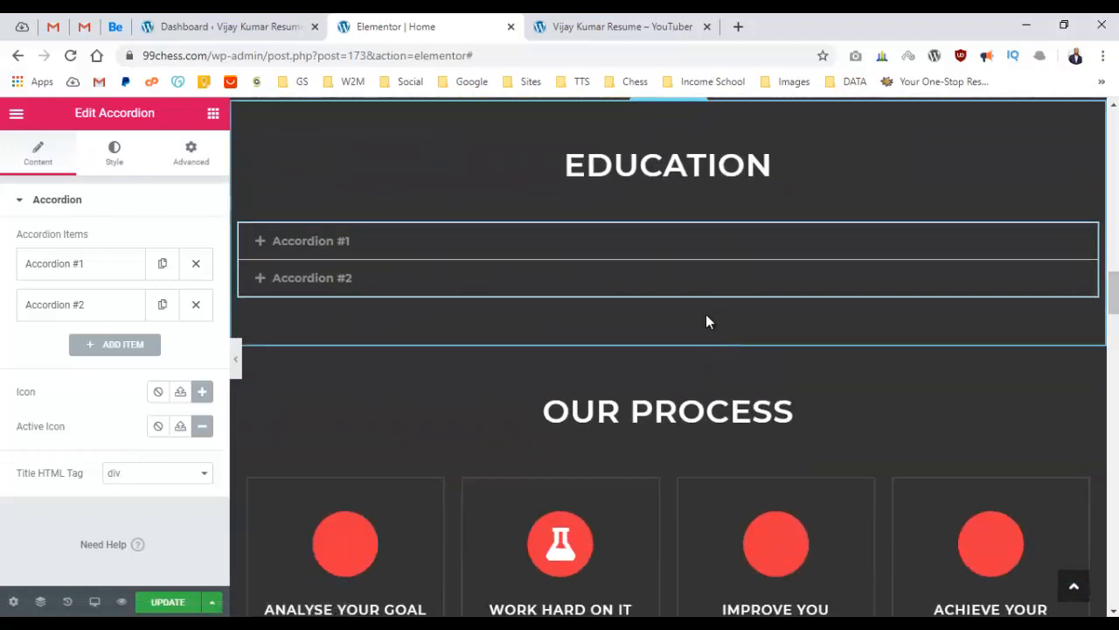
{"action": "scroll", "coordinate": [707, 320], "scroll_direction": "up", "scroll_amount": 1}
{"action": "right_click", "coordinate": [674, 175]}
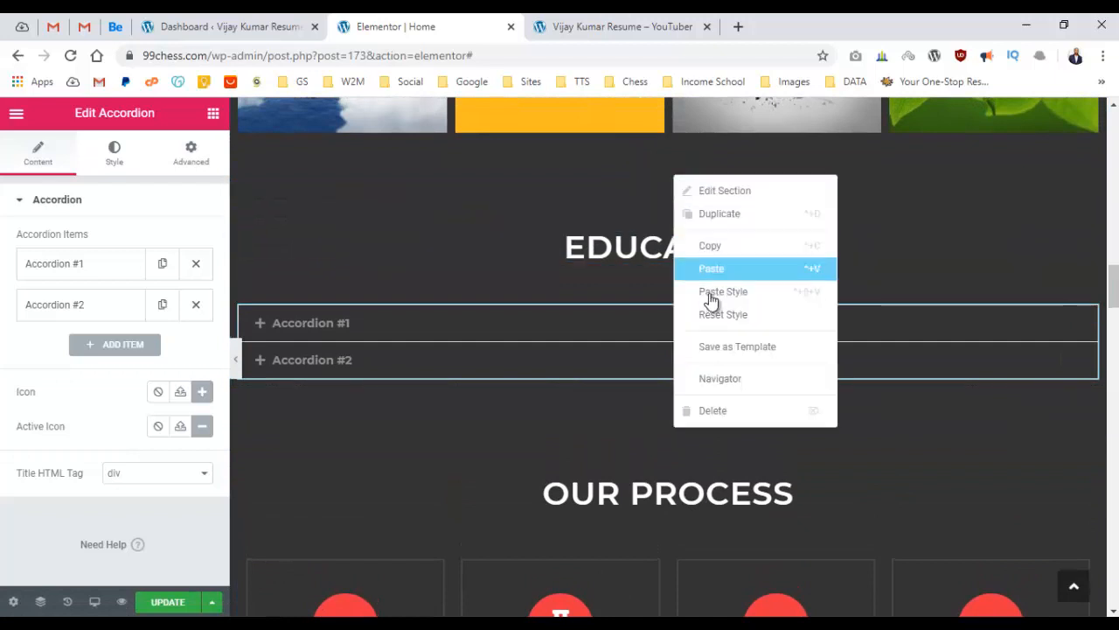
{"action": "left_click", "coordinate": [719, 289]}
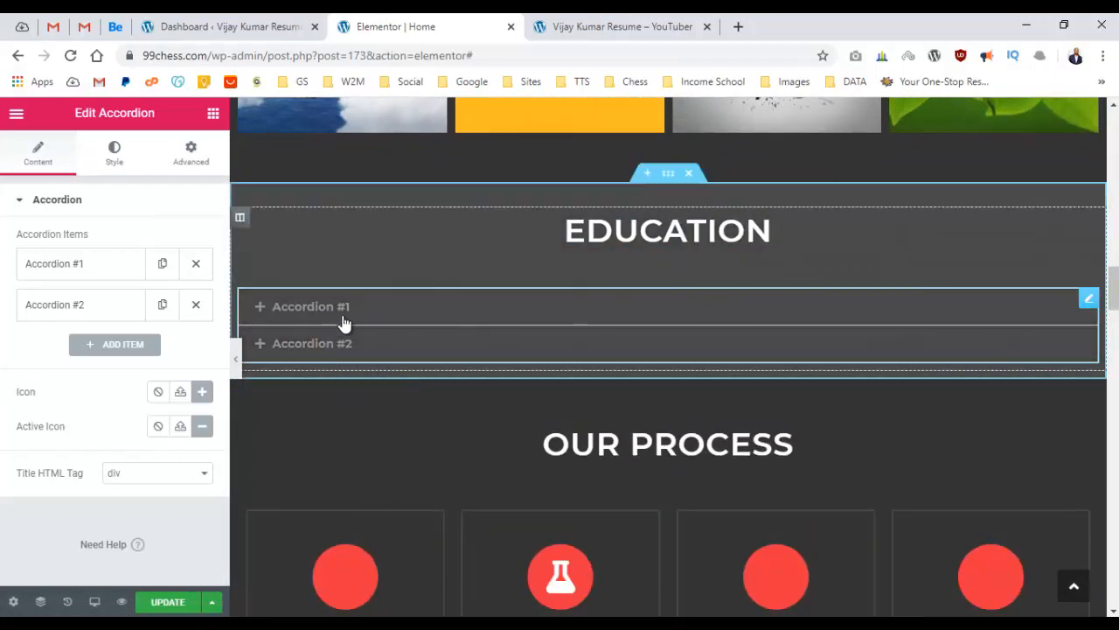
Set the accordion title typography size to 25.
{"action": "left_click", "coordinate": [115, 155]}
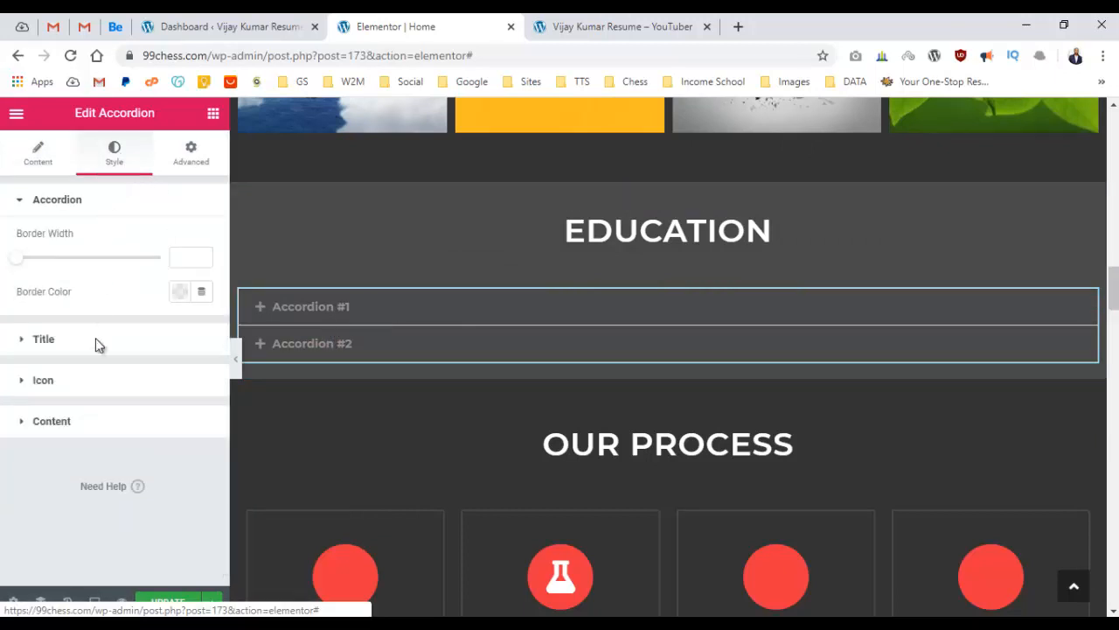
{"action": "left_click", "coordinate": [27, 345]}
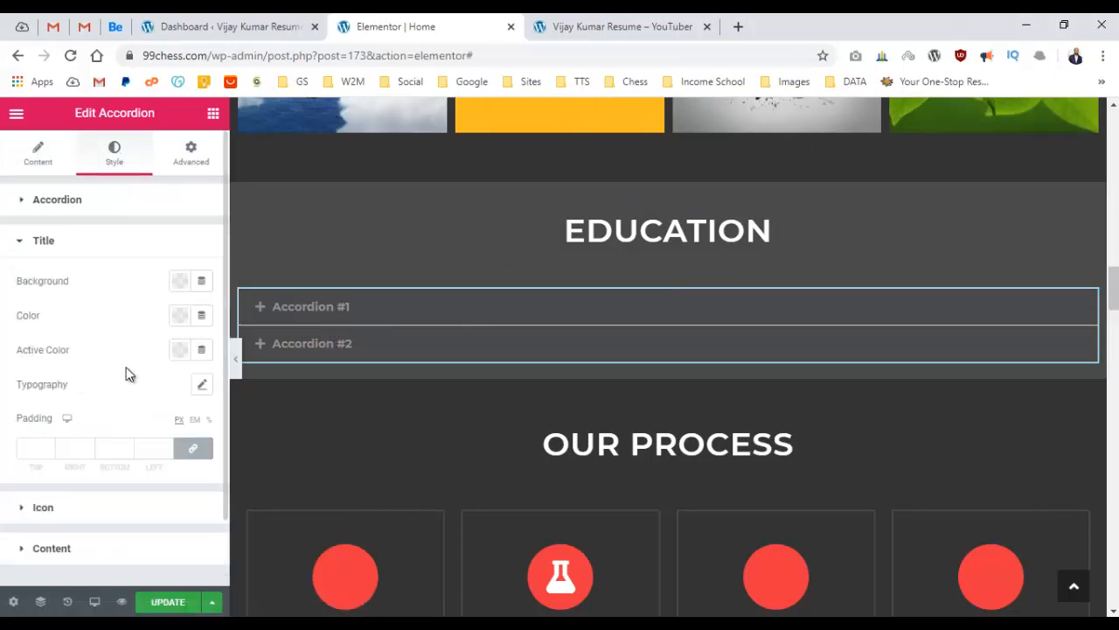
{"action": "left_click", "coordinate": [202, 386]}
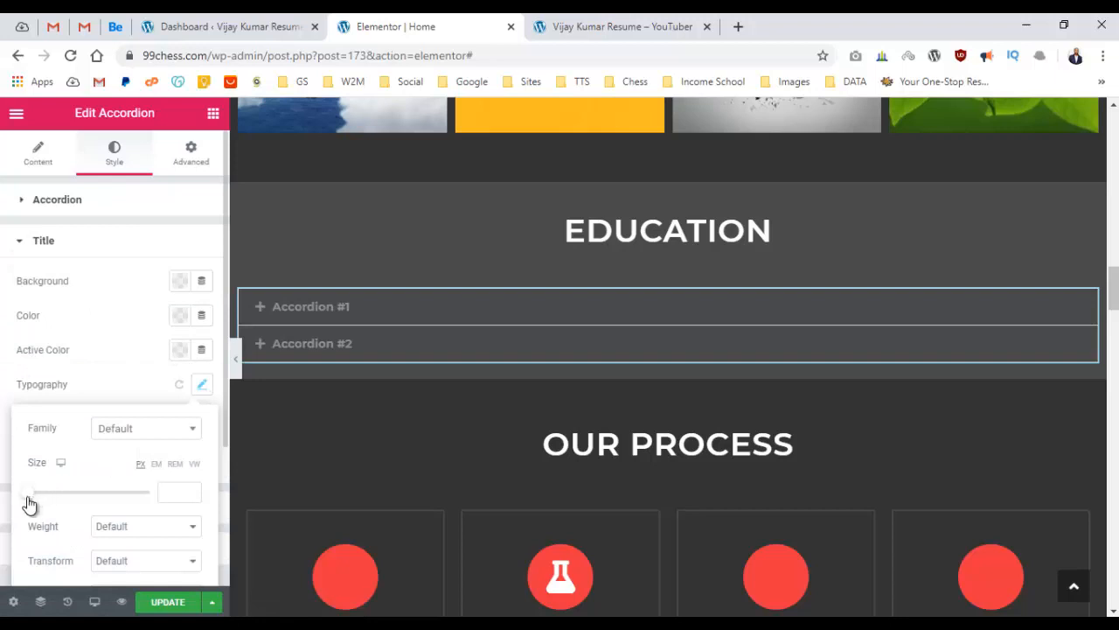
{"action": "left_click_drag", "start_coordinate": [30, 495], "coordinate": [45, 497]}
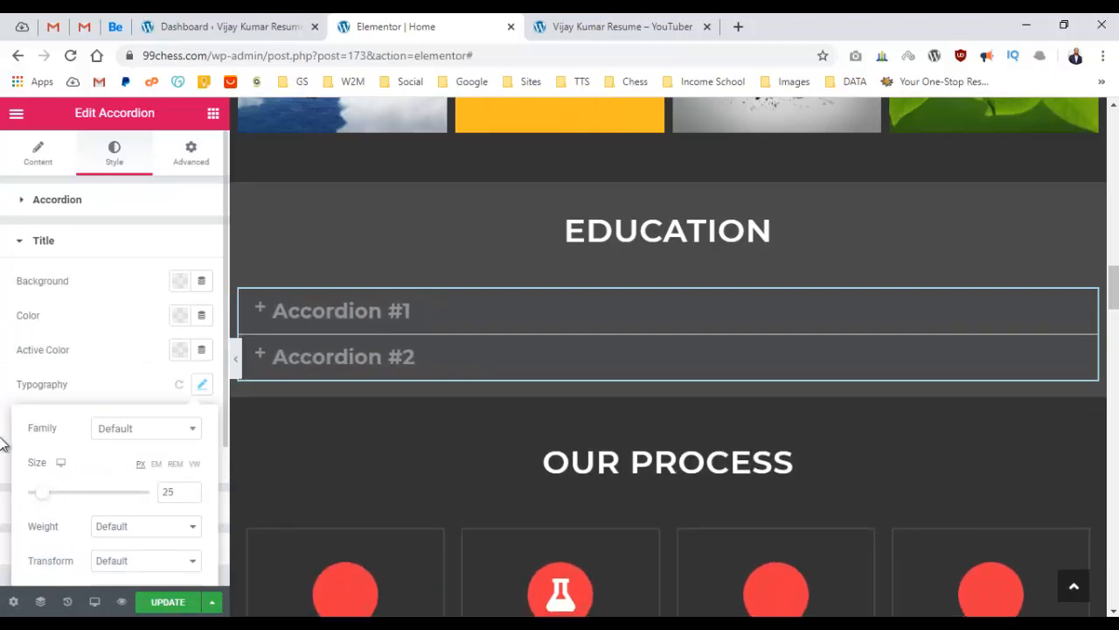
{"action": "left_click", "coordinate": [181, 242]}
Colour the accordion titles #dddddd and align their toggle icons to the right (End).
{"action": "left_click", "coordinate": [181, 242]}
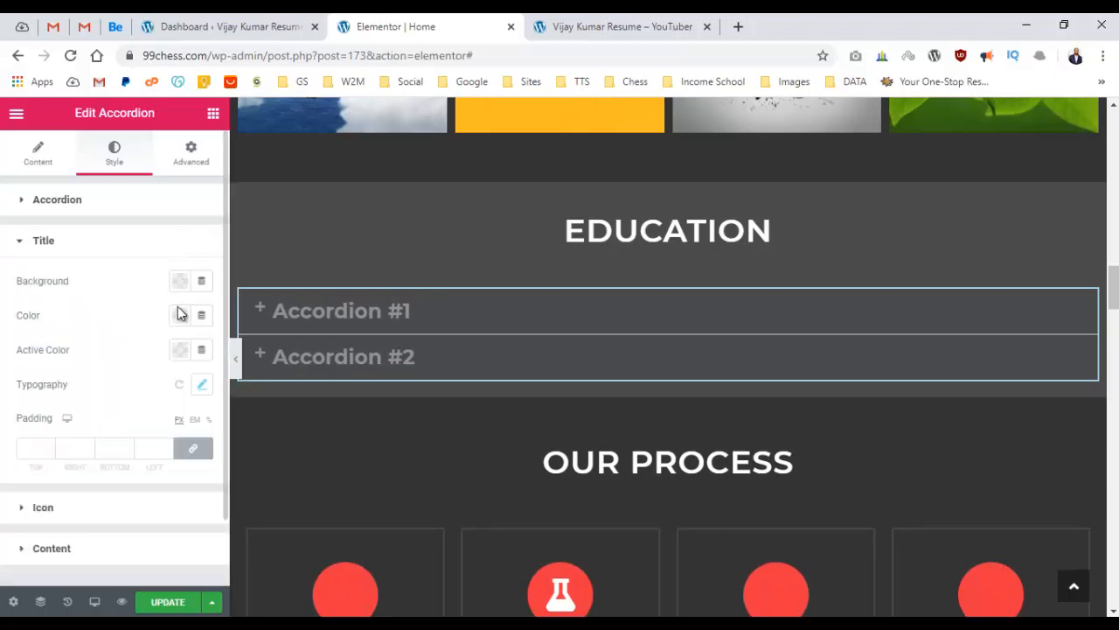
{"action": "left_click", "coordinate": [179, 317]}
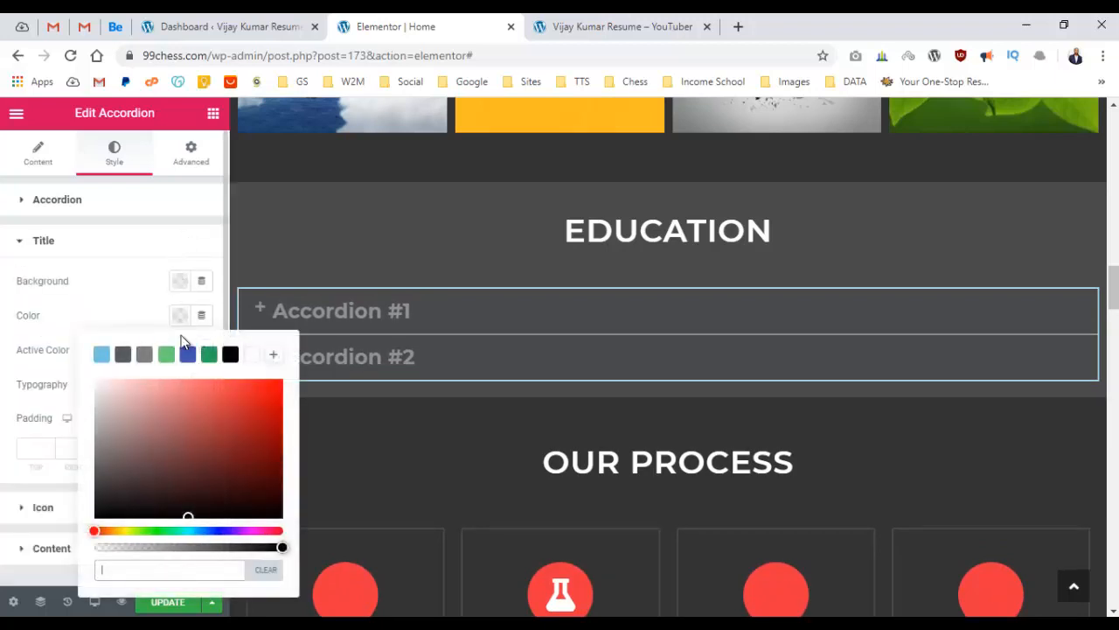
{"action": "left_click", "coordinate": [251, 354]}
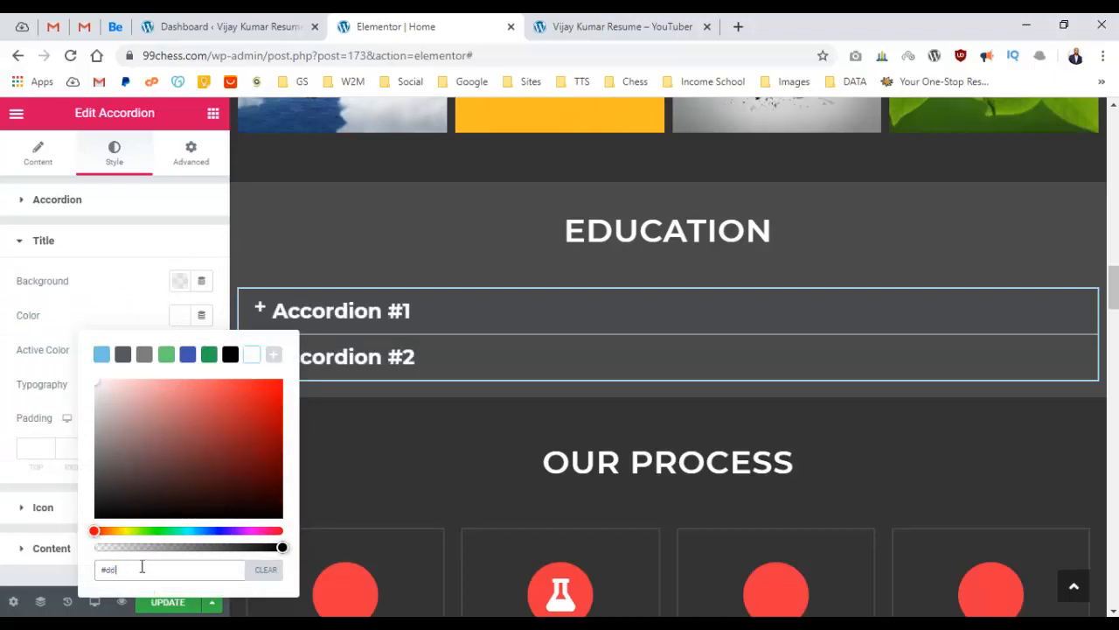
{"action": "type", "text": "dddd"}
{"action": "left_click", "coordinate": [2, 367]}
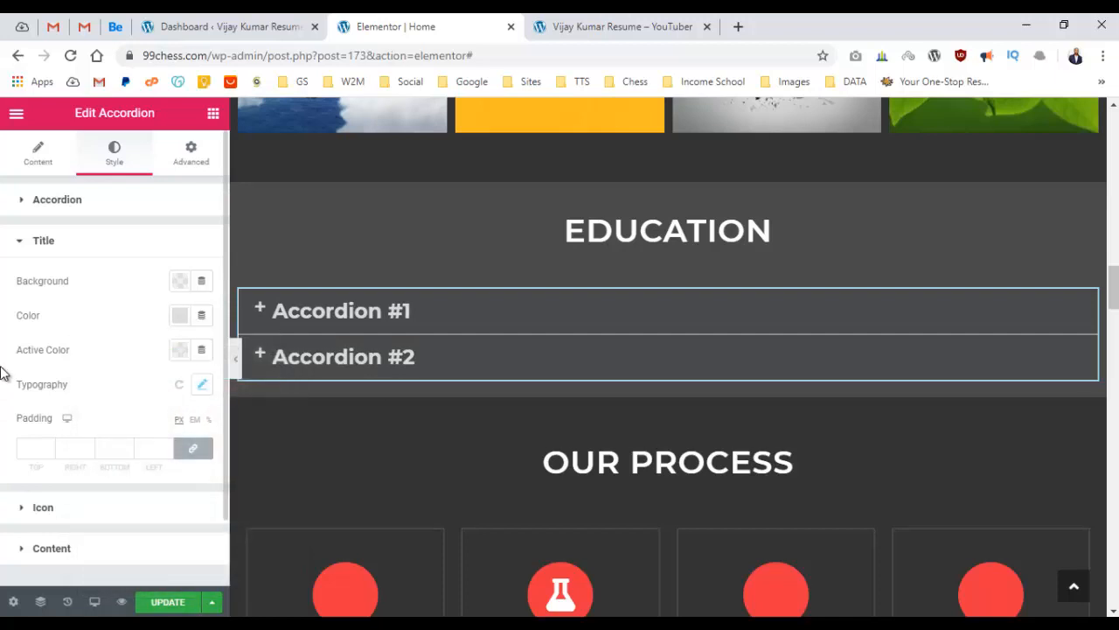
{"action": "left_click", "coordinate": [37, 202]}
{"action": "left_click", "coordinate": [40, 382]}
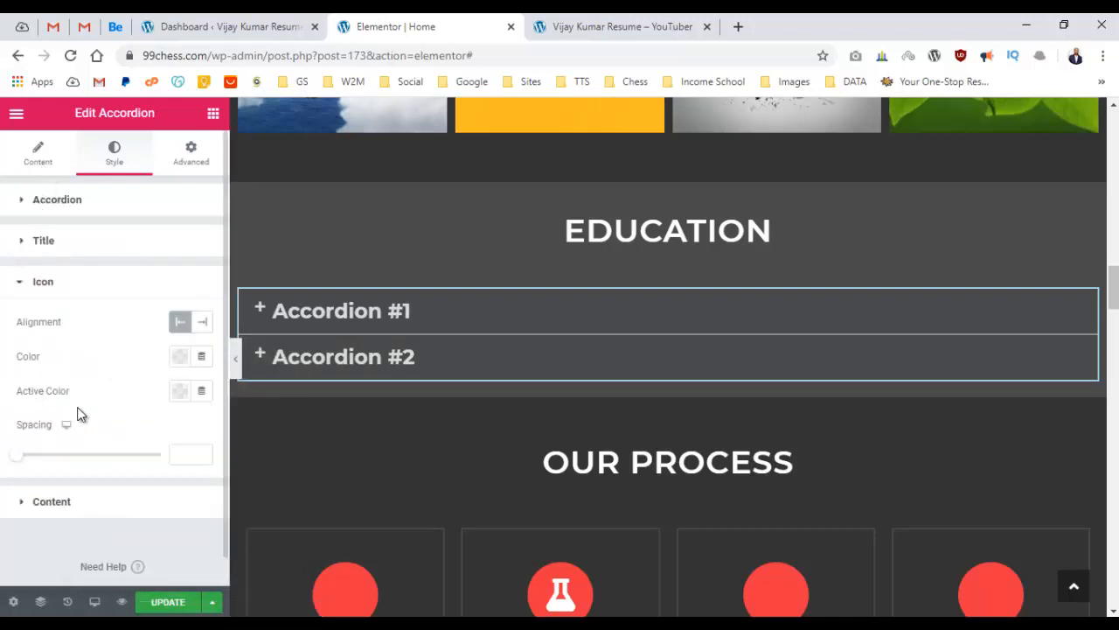
{"action": "left_click", "coordinate": [208, 323]}
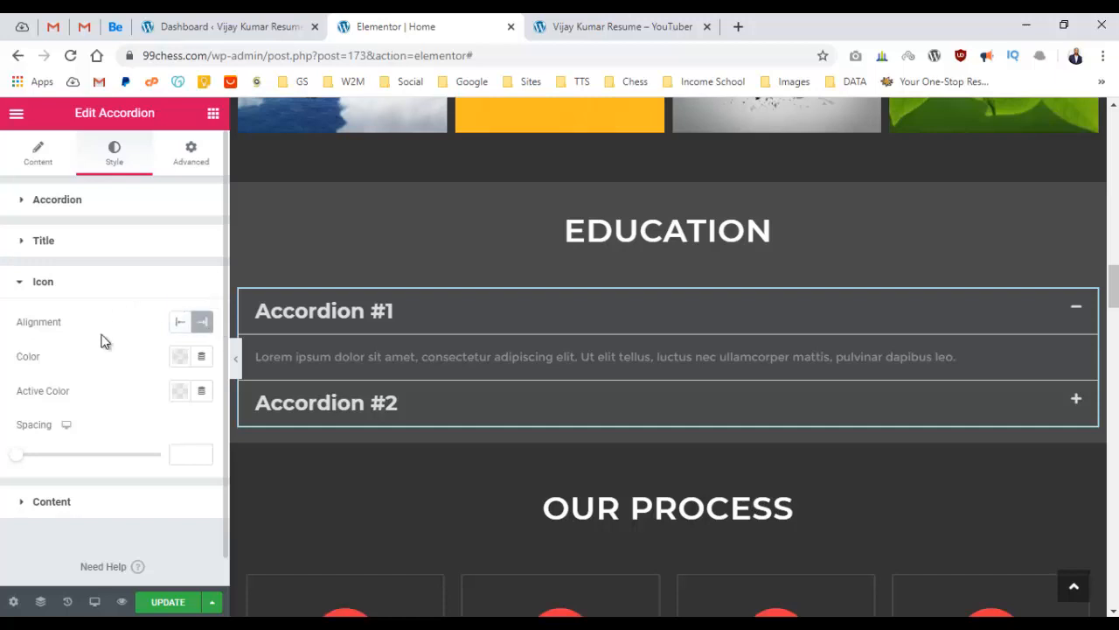
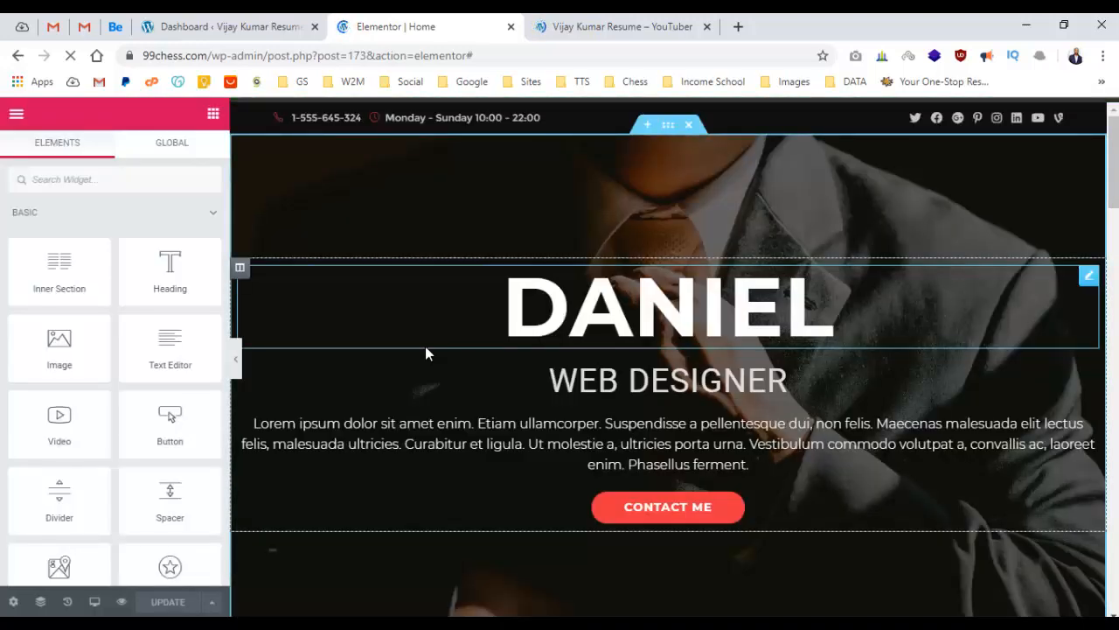
Scroll down to the Education section and open the accordion widget's Edit Accordion panel.
{"action": "scroll", "coordinate": [473, 322], "scroll_direction": "down", "scroll_amount": 15}
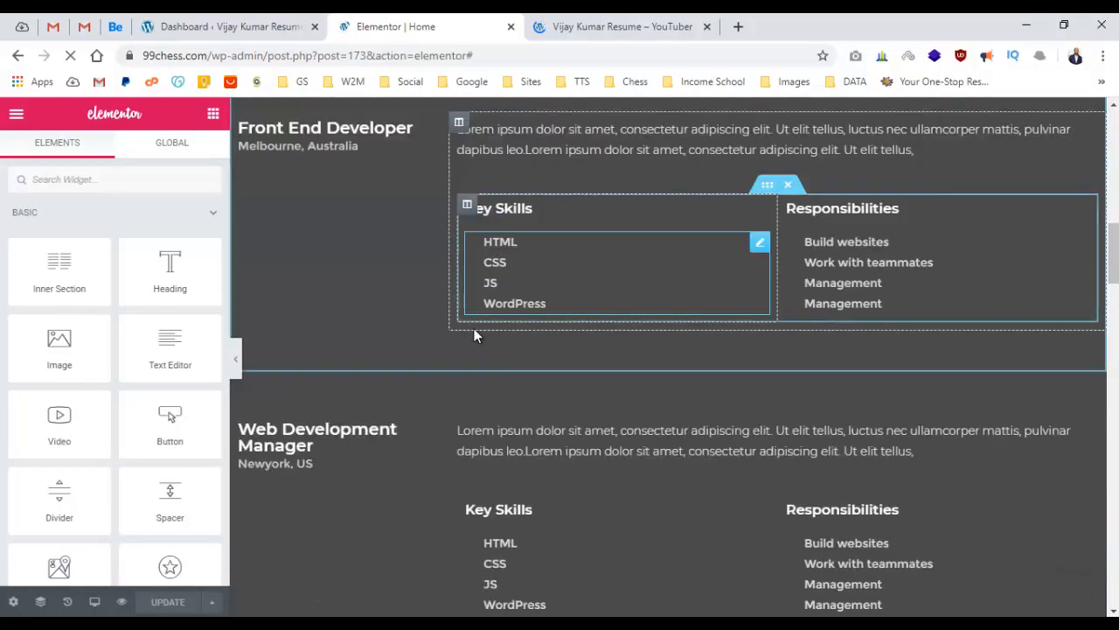
{"action": "scroll", "coordinate": [297, 337], "scroll_direction": "up", "scroll_amount": 12}
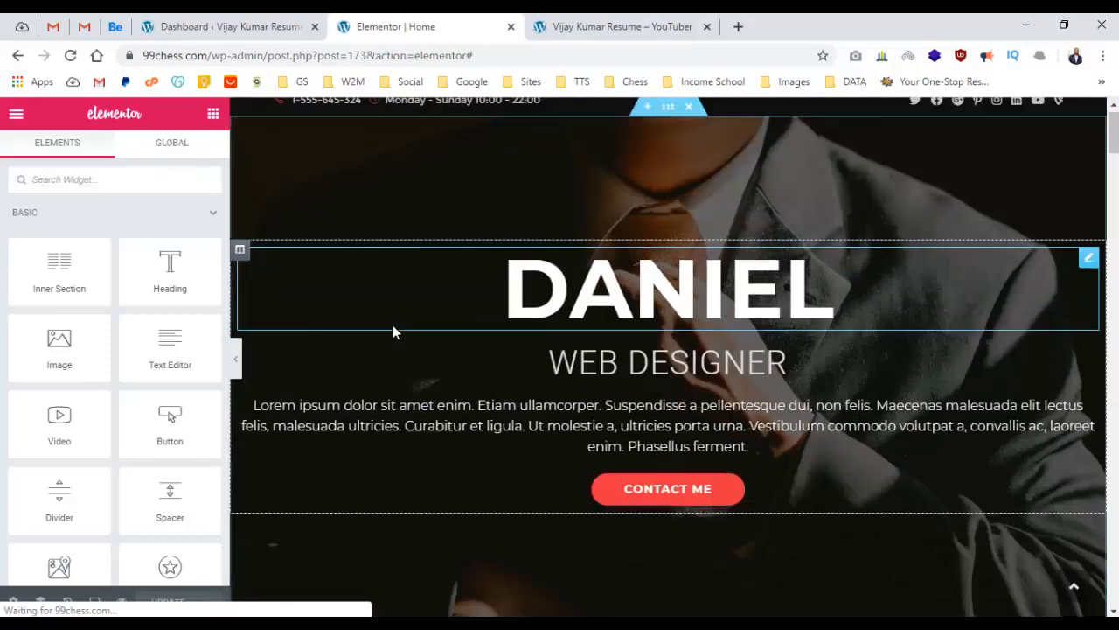
{"action": "scroll", "coordinate": [394, 324], "scroll_direction": "down", "scroll_amount": 5}
{"action": "scroll", "coordinate": [413, 331], "scroll_direction": "down", "scroll_amount": 15}
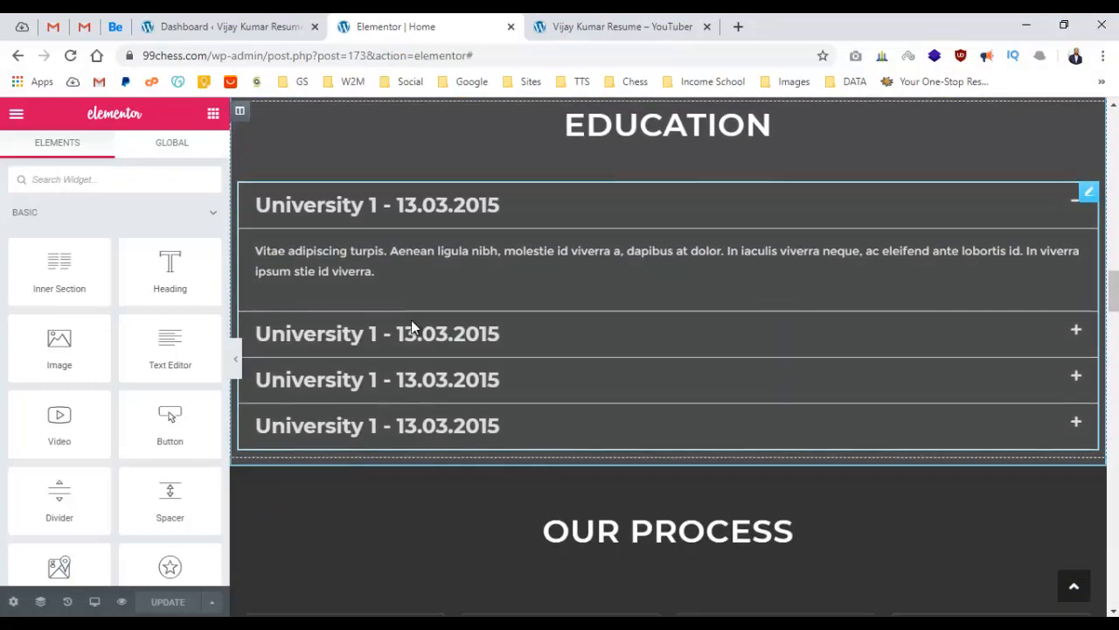
{"action": "left_click", "coordinate": [516, 184]}
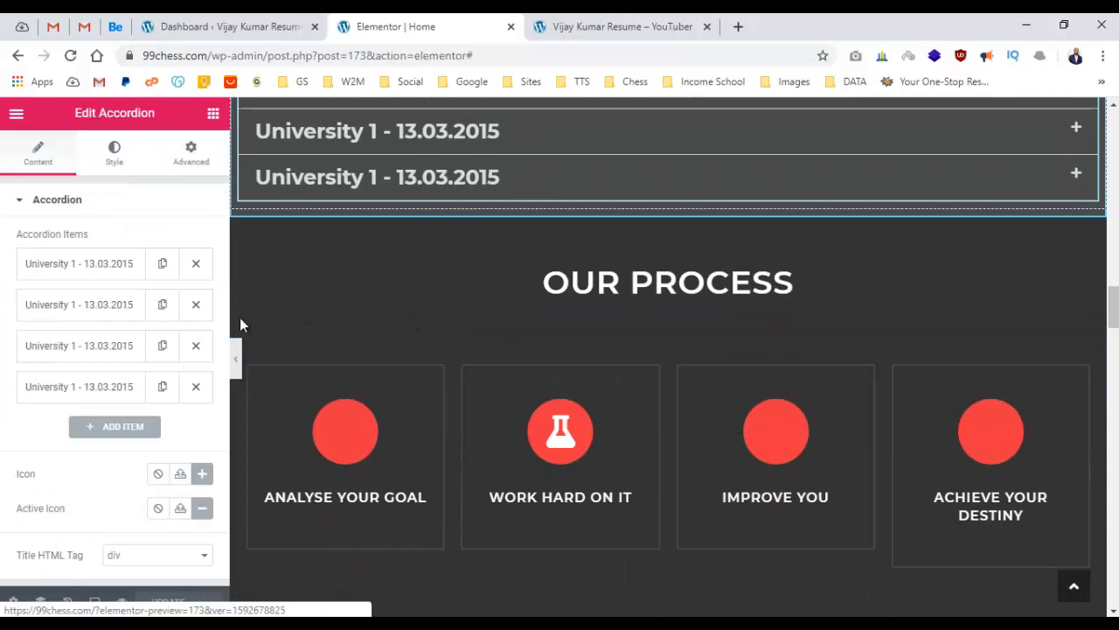
Retitle the second Education entry 'University 2 - 13.03.2016'.
{"action": "left_click", "coordinate": [117, 304]}
{"action": "scroll", "coordinate": [122, 306], "scroll_direction": "down", "scroll_amount": 1}
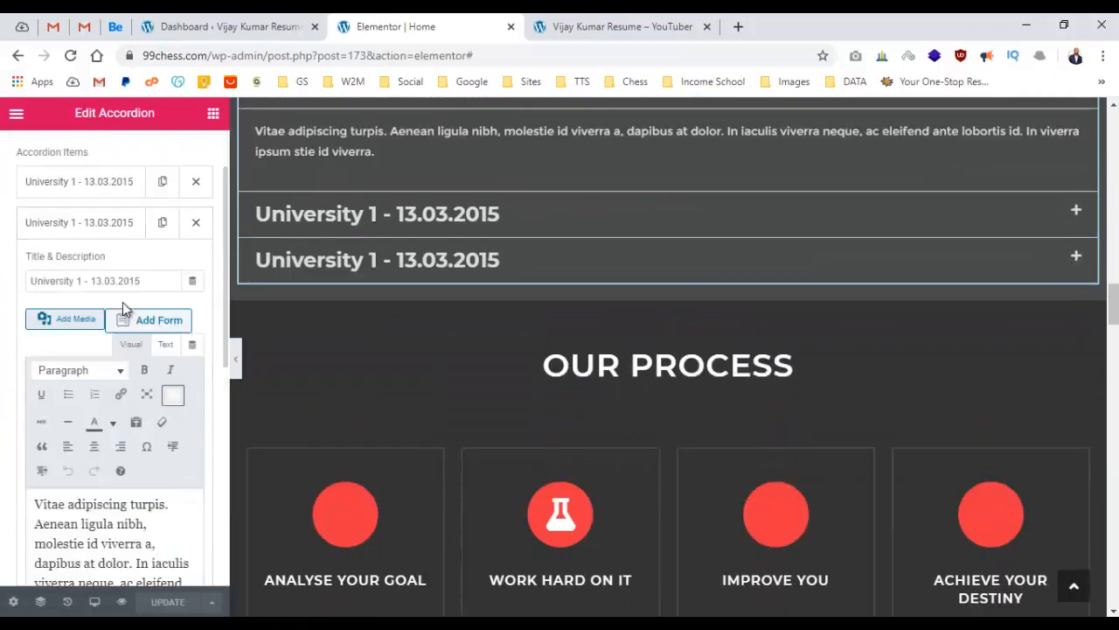
{"action": "double_click", "coordinate": [105, 290]}
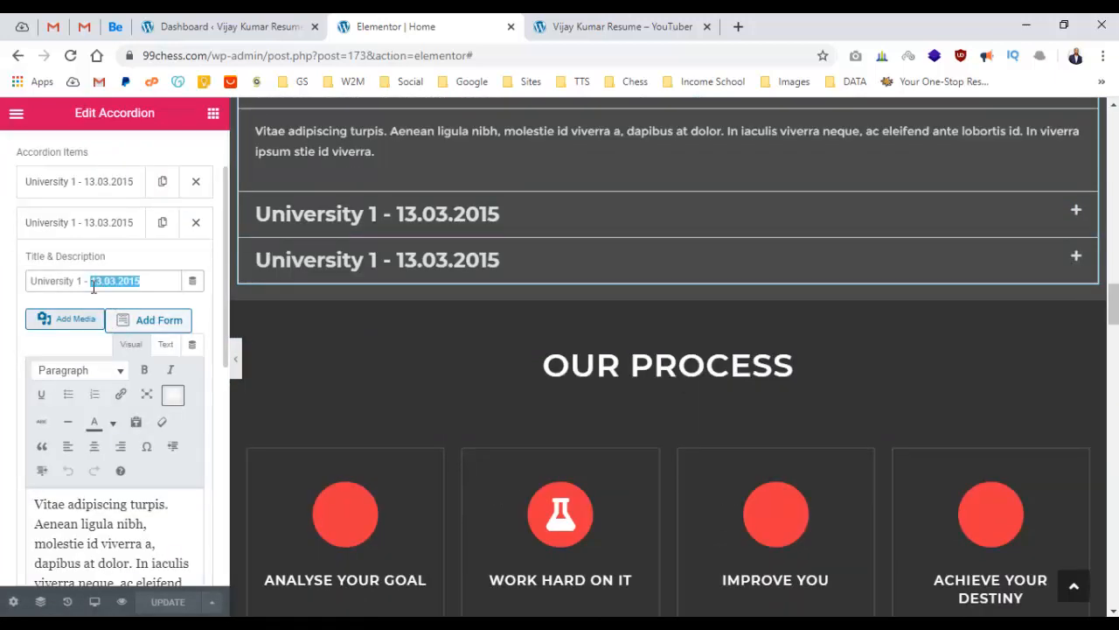
{"action": "left_click", "coordinate": [85, 280]}
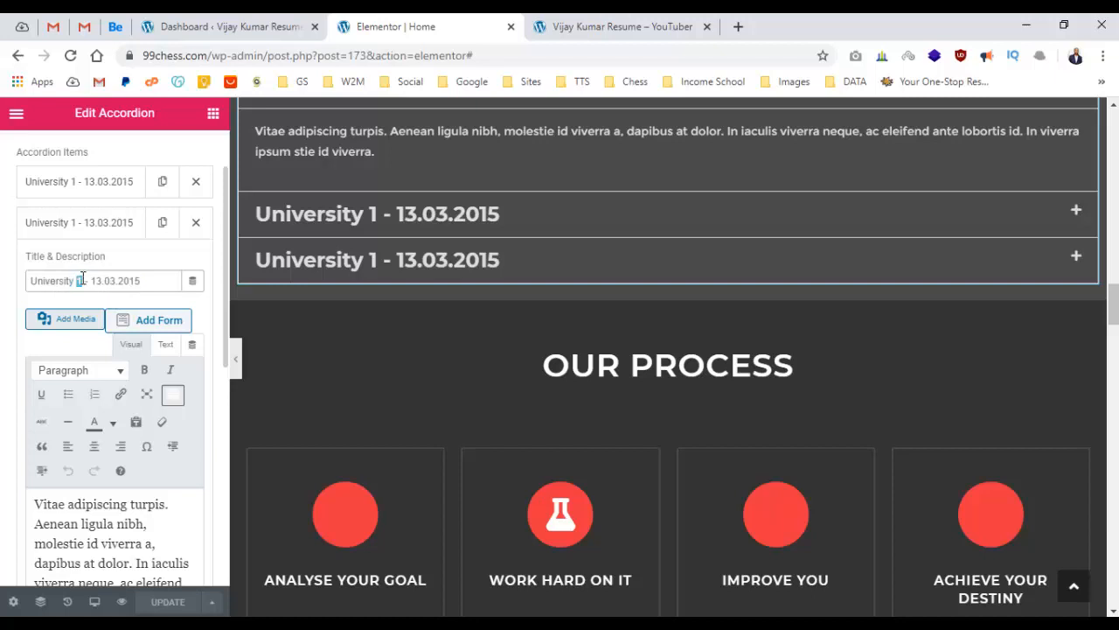
{"action": "type", "text": "2"}
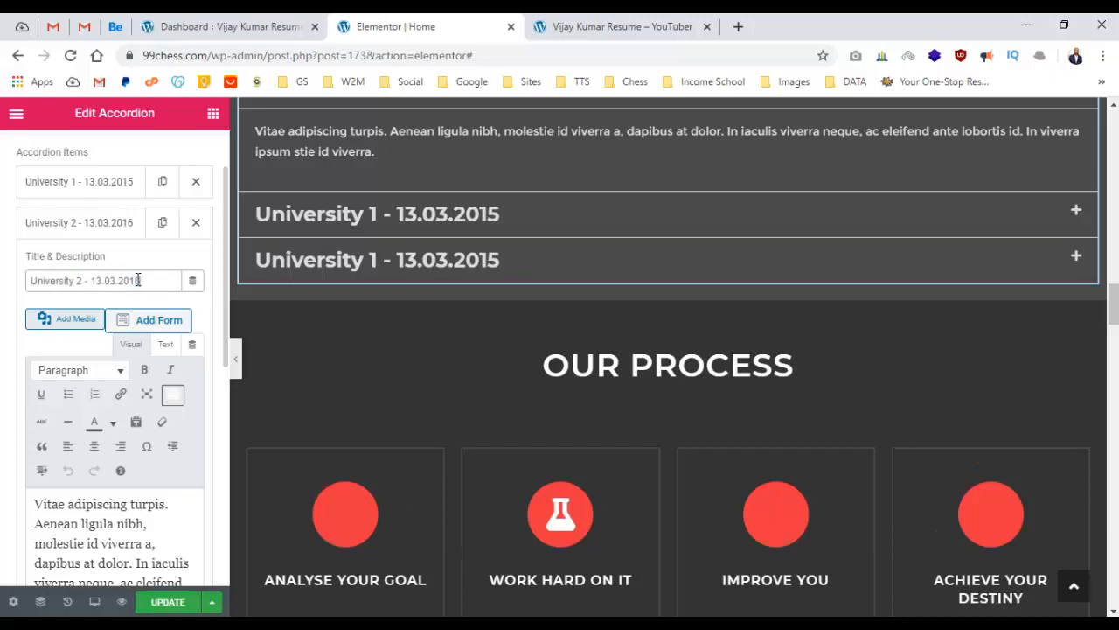
{"action": "left_click", "coordinate": [126, 229]}
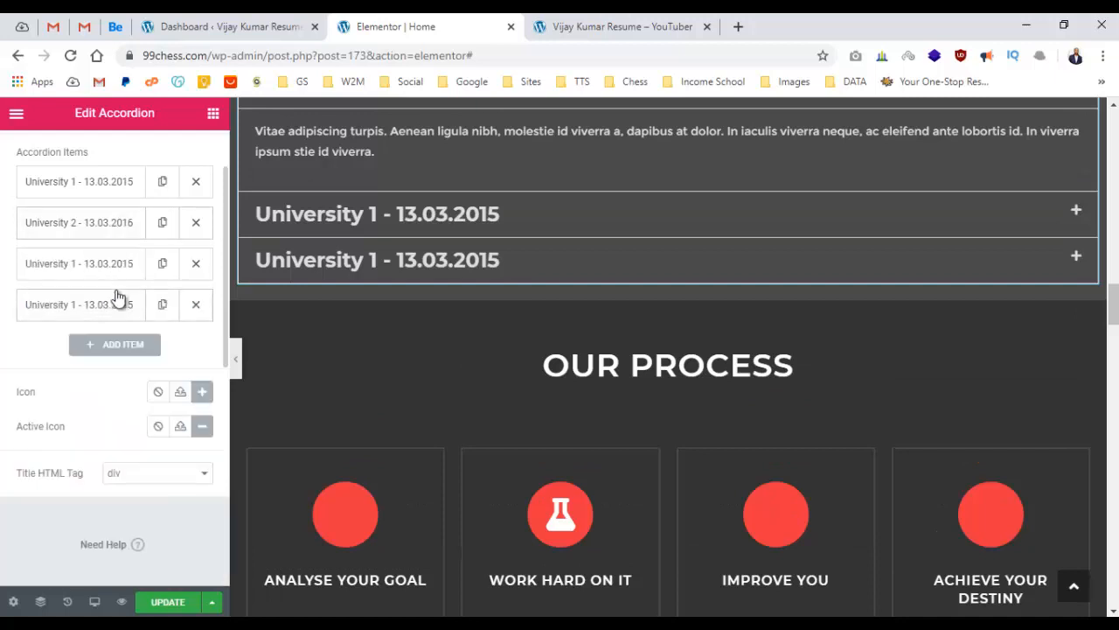
Retitle the third Education entry 'School 1 - 13.03.2017', replacing the word University.
{"action": "scroll", "coordinate": [274, 334], "scroll_direction": "up", "scroll_amount": 1}
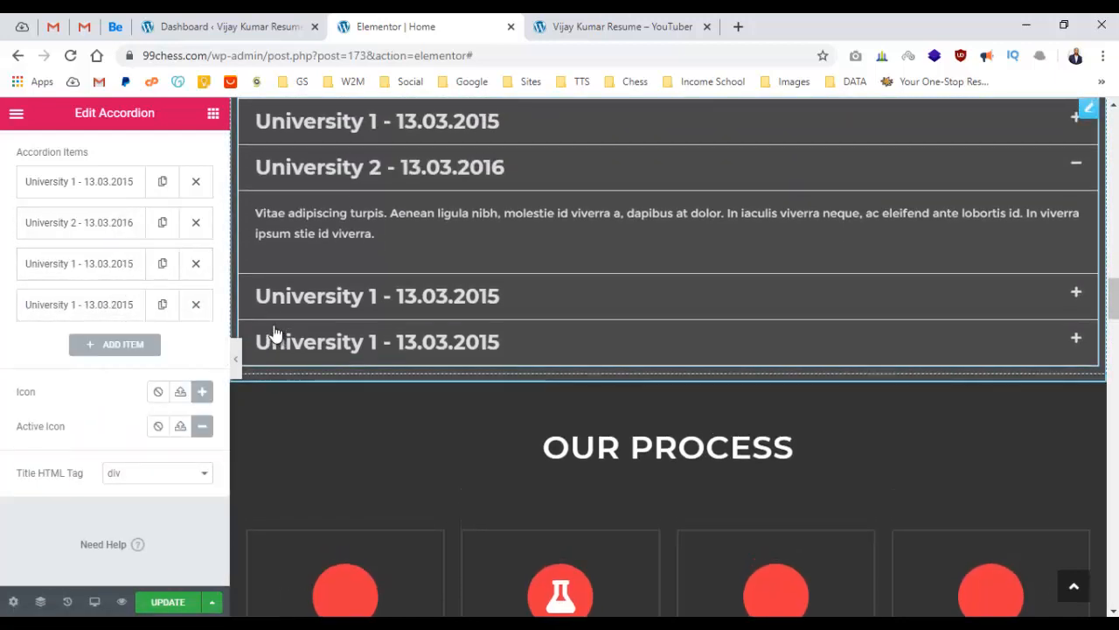
{"action": "scroll", "coordinate": [352, 318], "scroll_direction": "up", "scroll_amount": 1}
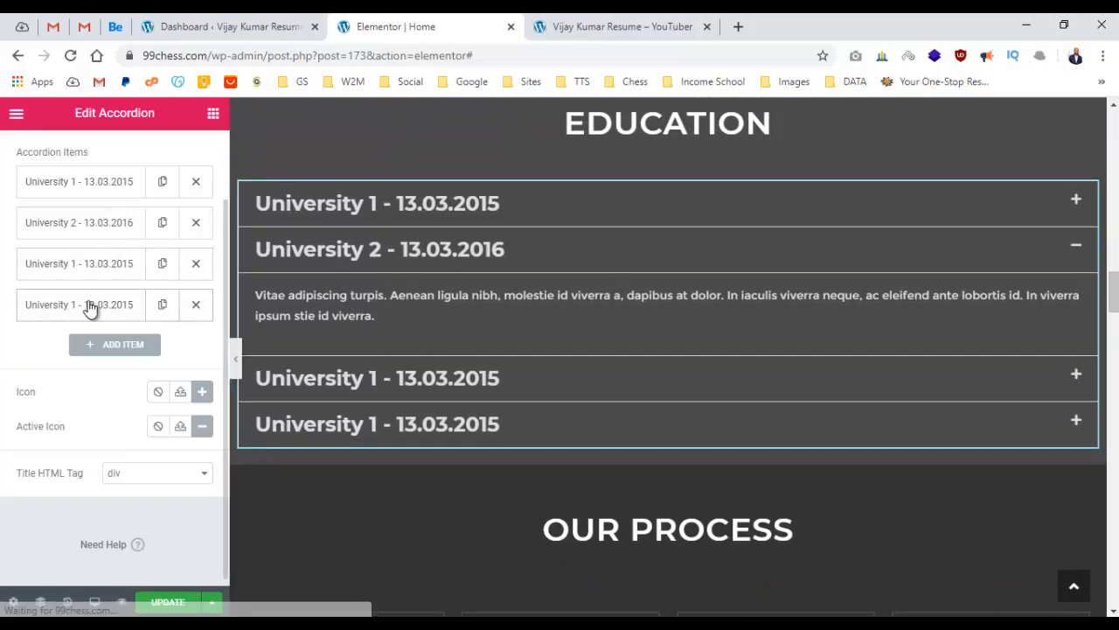
{"action": "left_click", "coordinate": [88, 268]}
{"action": "double_click", "coordinate": [55, 321]}
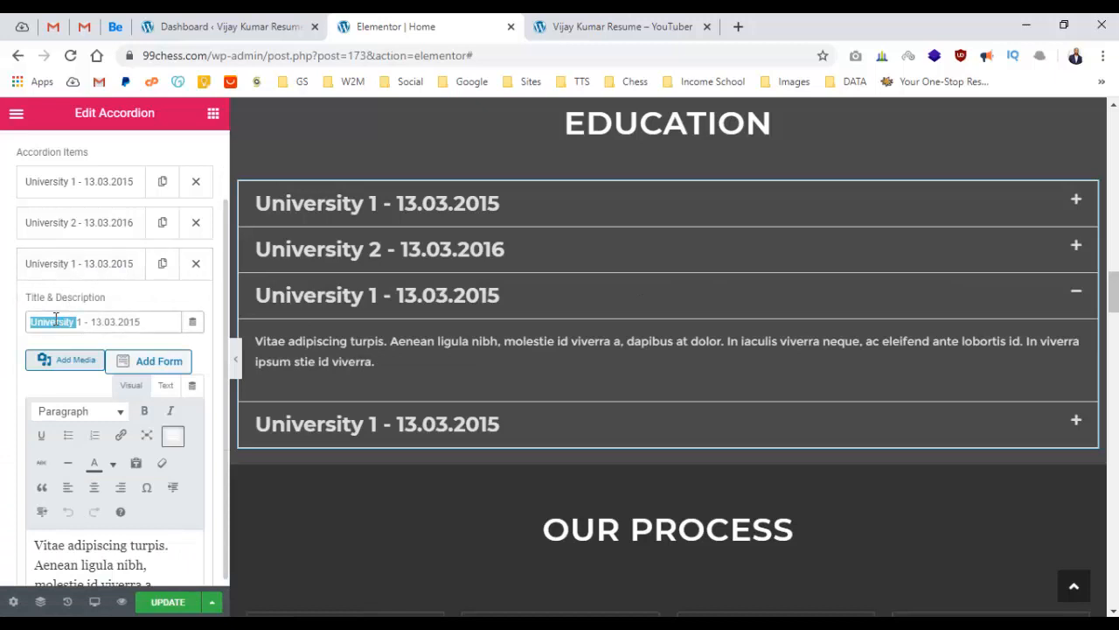
{"action": "type", "text": "School"}
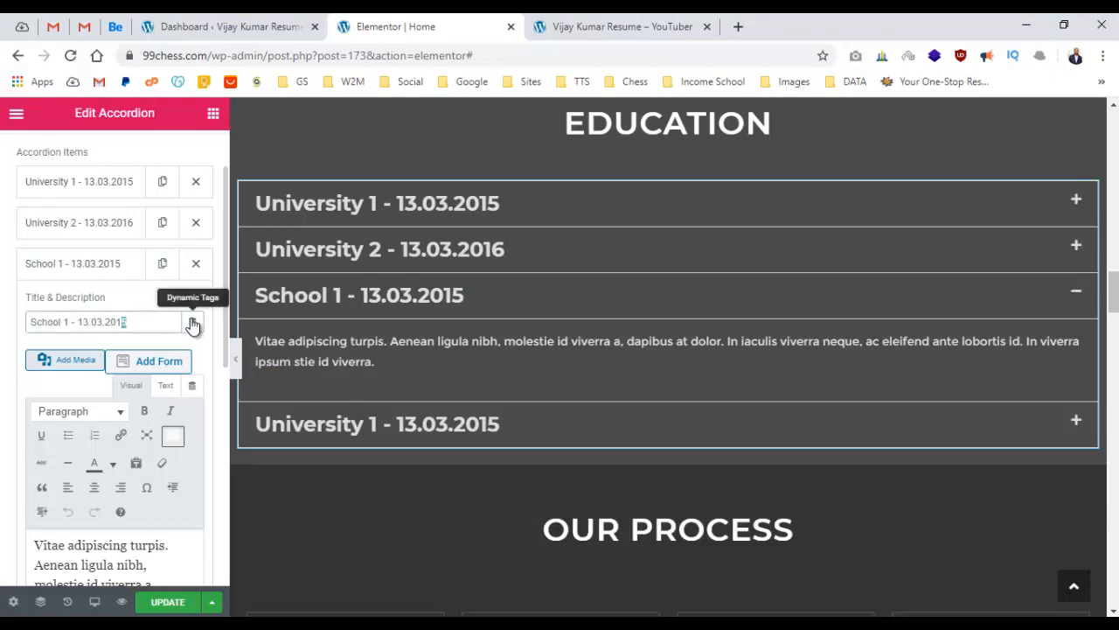
{"action": "left_click", "coordinate": [100, 267]}
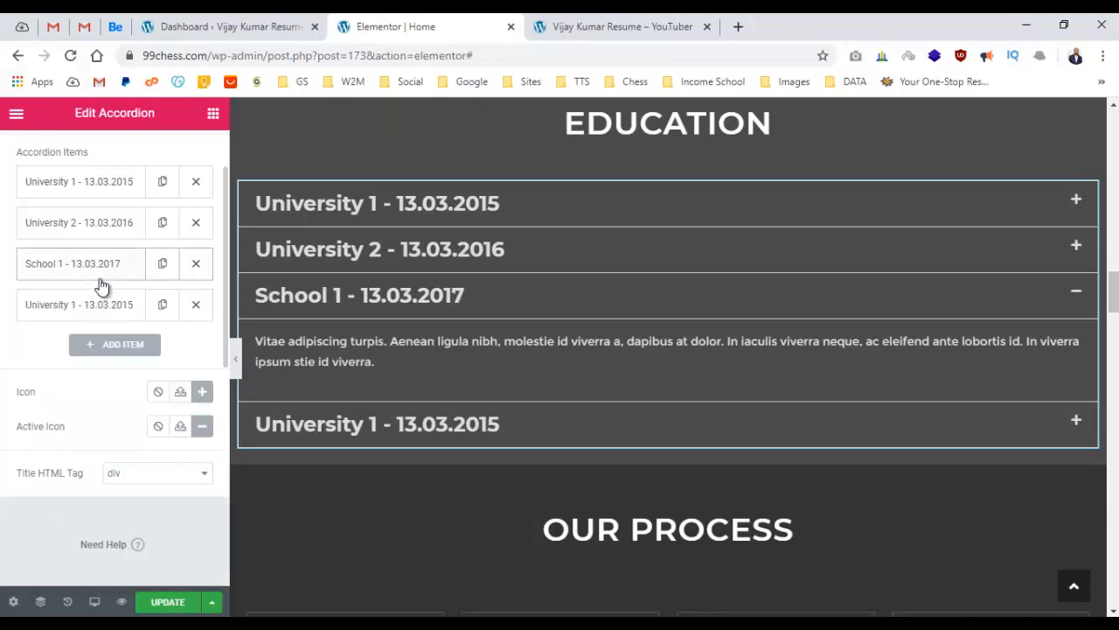
Reorder the accordion items so School 1 - 13.03.2017 sits second, directly after University 1.
{"action": "left_click_drag", "start_coordinate": [105, 262], "coordinate": [108, 183]}
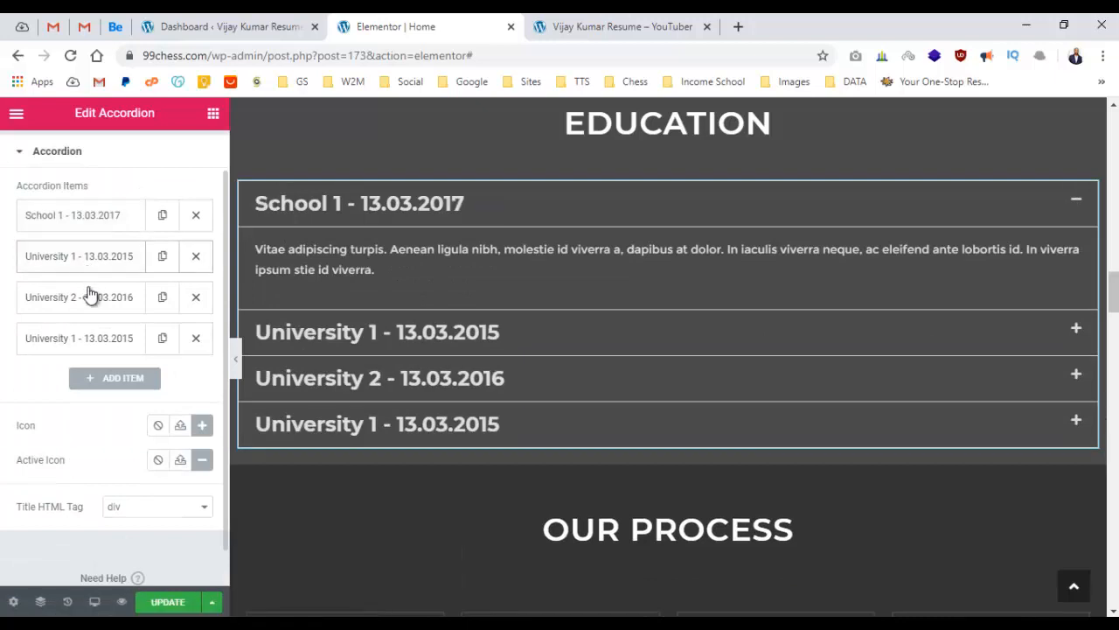
{"action": "left_click_drag", "start_coordinate": [79, 301], "coordinate": [80, 262]}
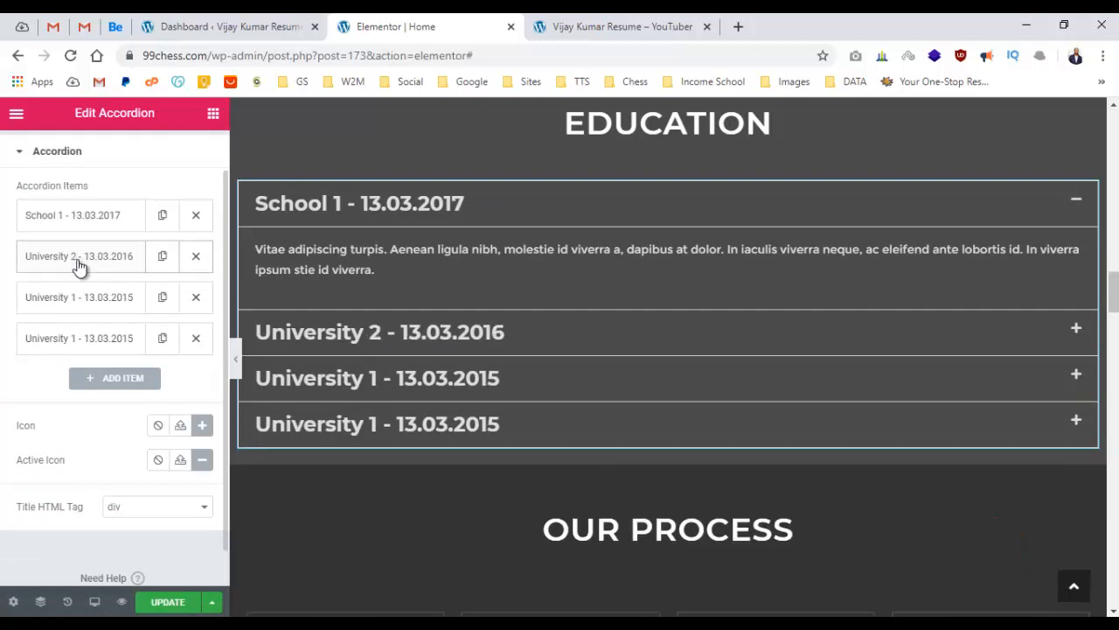
{"action": "left_click_drag", "start_coordinate": [76, 341], "coordinate": [86, 260]}
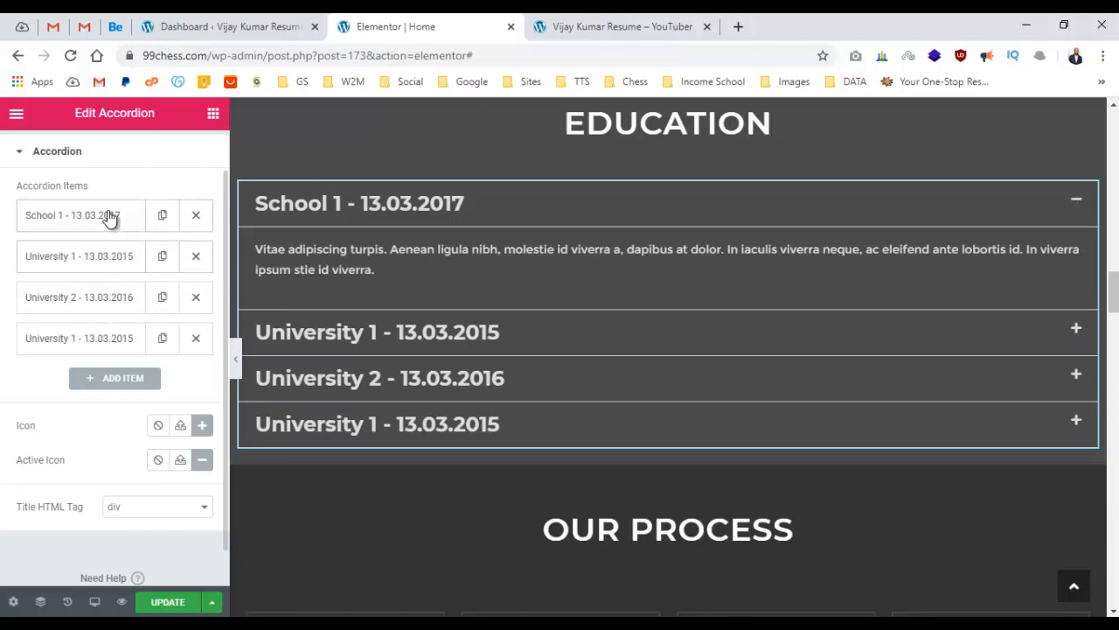
{"action": "left_click_drag", "start_coordinate": [108, 218], "coordinate": [110, 261]}
{"action": "left_click", "coordinate": [112, 224]}
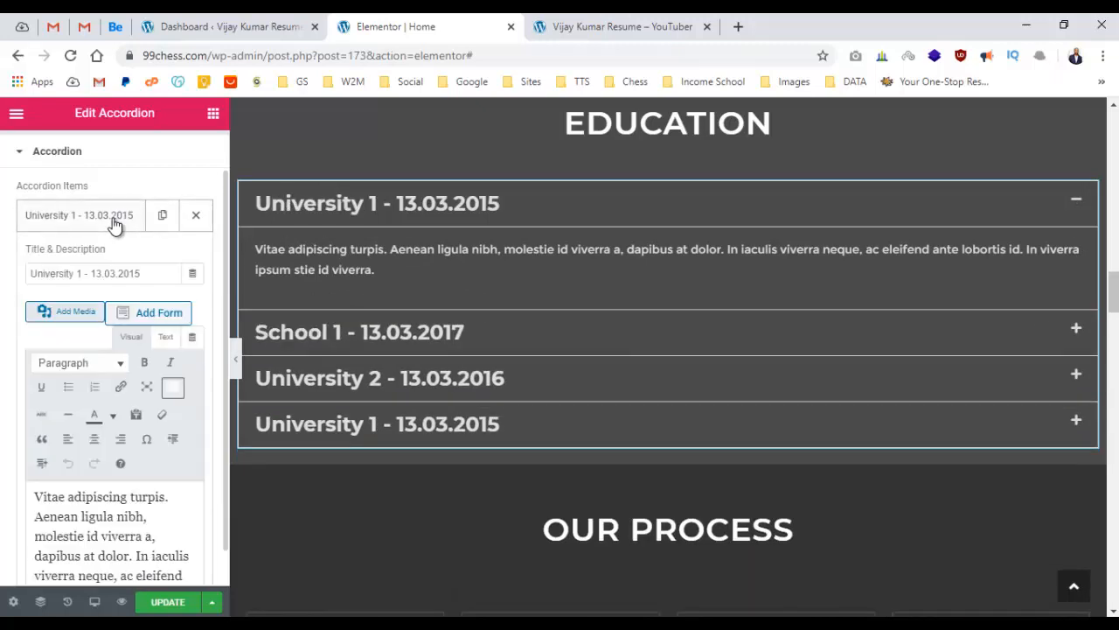
Retitle the first Education entry 'School 2 - 13.03.2015'.
{"action": "left_click", "coordinate": [78, 273]}
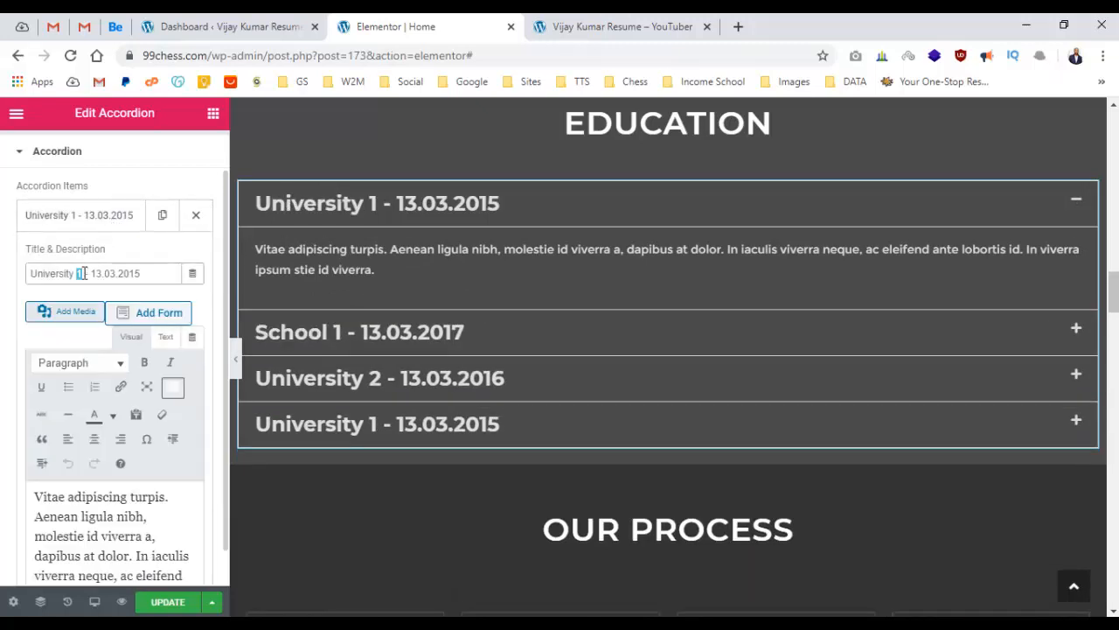
{"action": "type", "text": "2"}
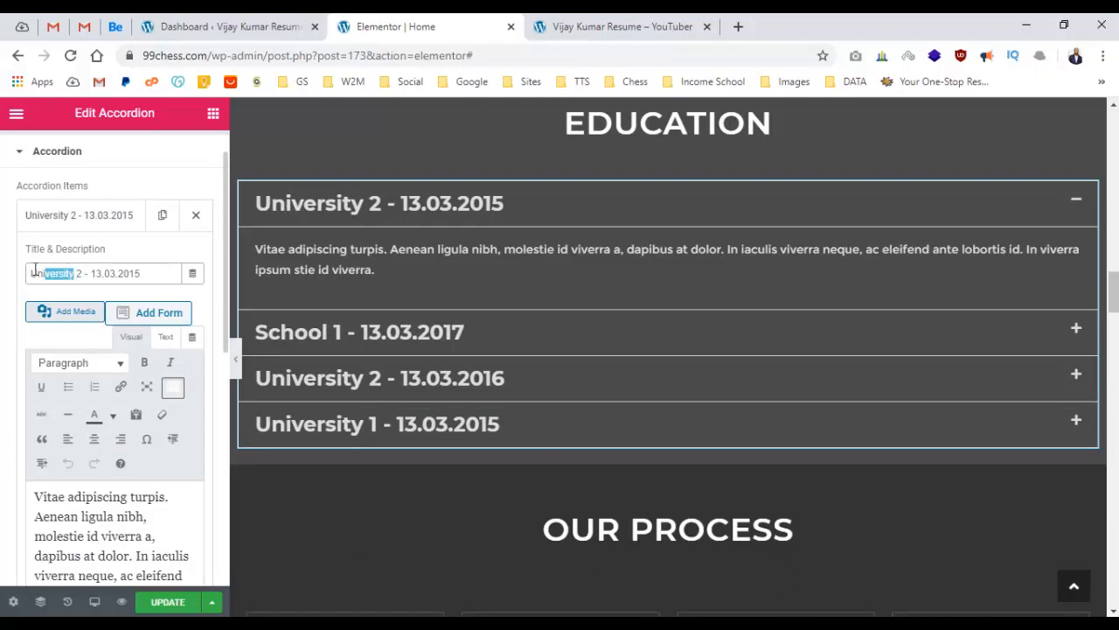
{"action": "key", "text": "BackSpace"}
{"action": "key", "text": "BackSpace"}
{"action": "key", "text": "BackSpace"}
{"action": "key", "text": "BackSpace"}
{"action": "type", "text": "Sch"}
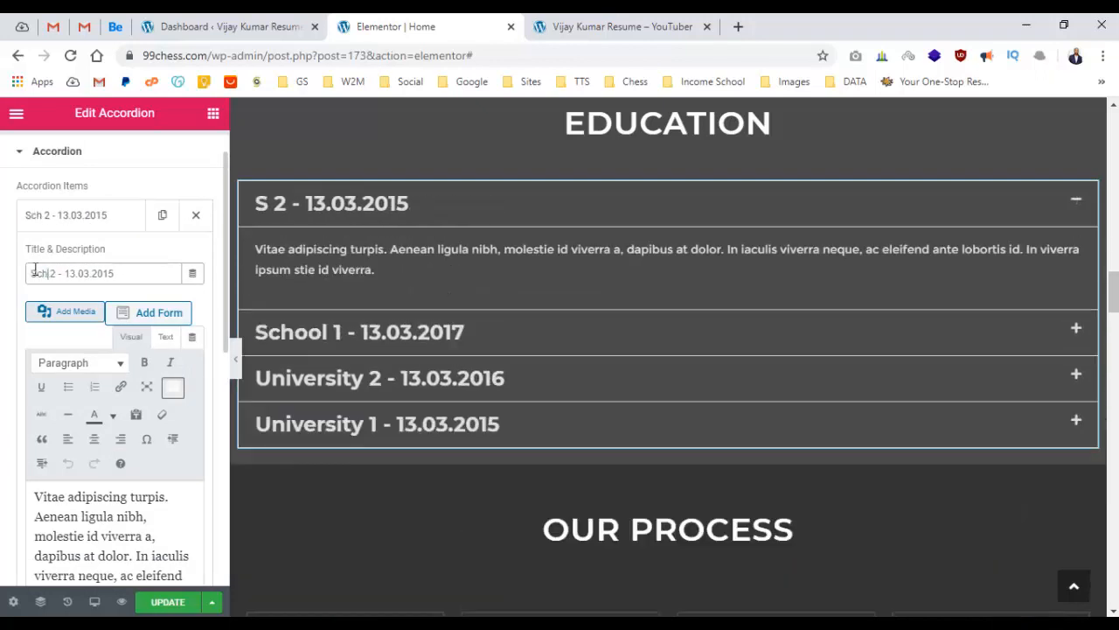
{"action": "type", "text": "ool"}
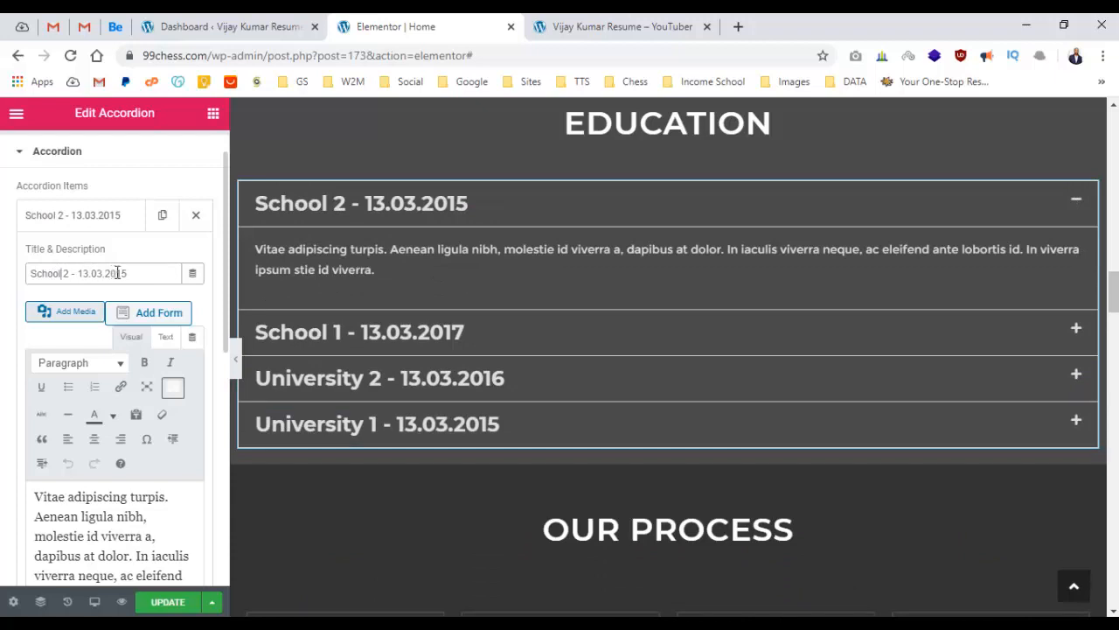
{"action": "left_click", "coordinate": [124, 218]}
Retitle entries 'School 1 - 13.03.2016' and 'University 1 - 13.03.2017', then preview full-width.
{"action": "left_click", "coordinate": [122, 256]}
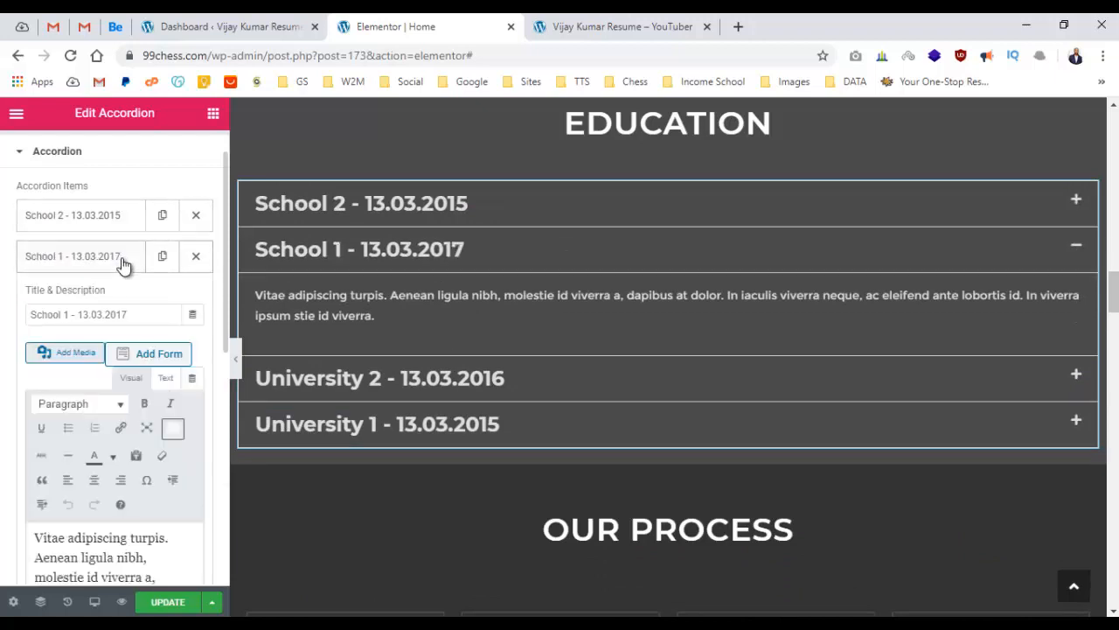
{"action": "left_click", "coordinate": [129, 317]}
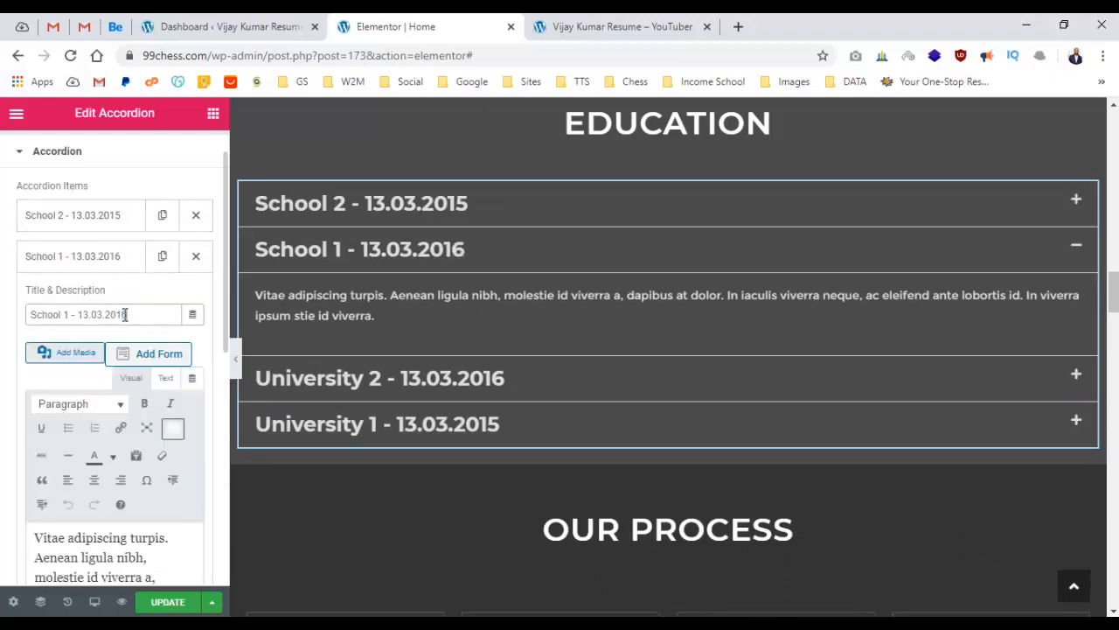
{"action": "left_click", "coordinate": [102, 272]}
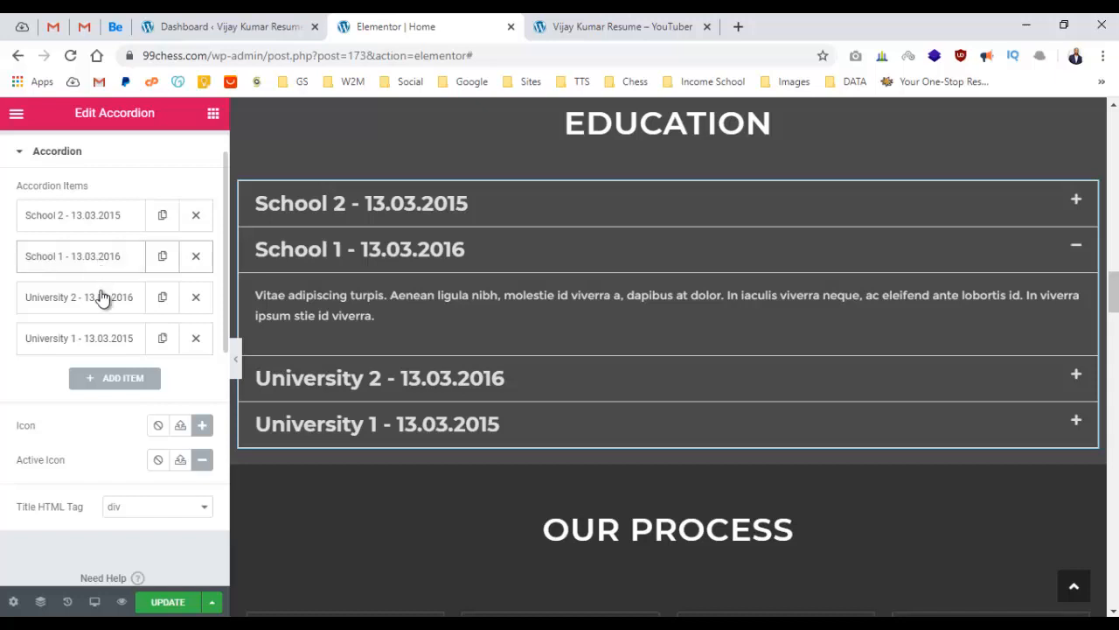
{"action": "left_click", "coordinate": [99, 341]}
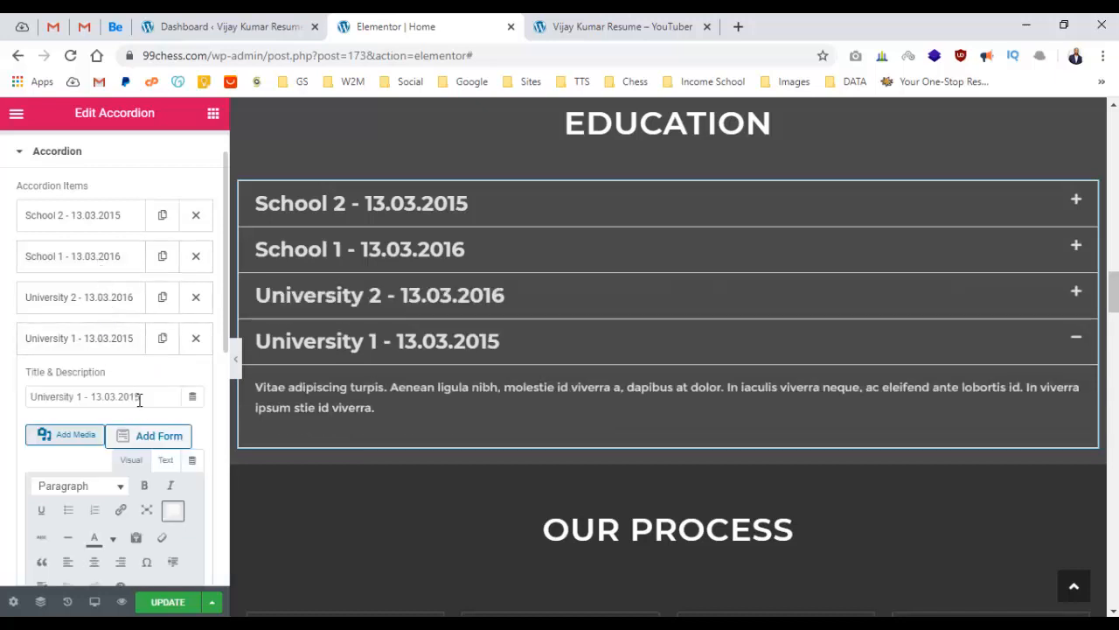
{"action": "left_click_drag", "start_coordinate": [139, 399], "coordinate": [153, 397]}
{"action": "left_click", "coordinate": [120, 340]}
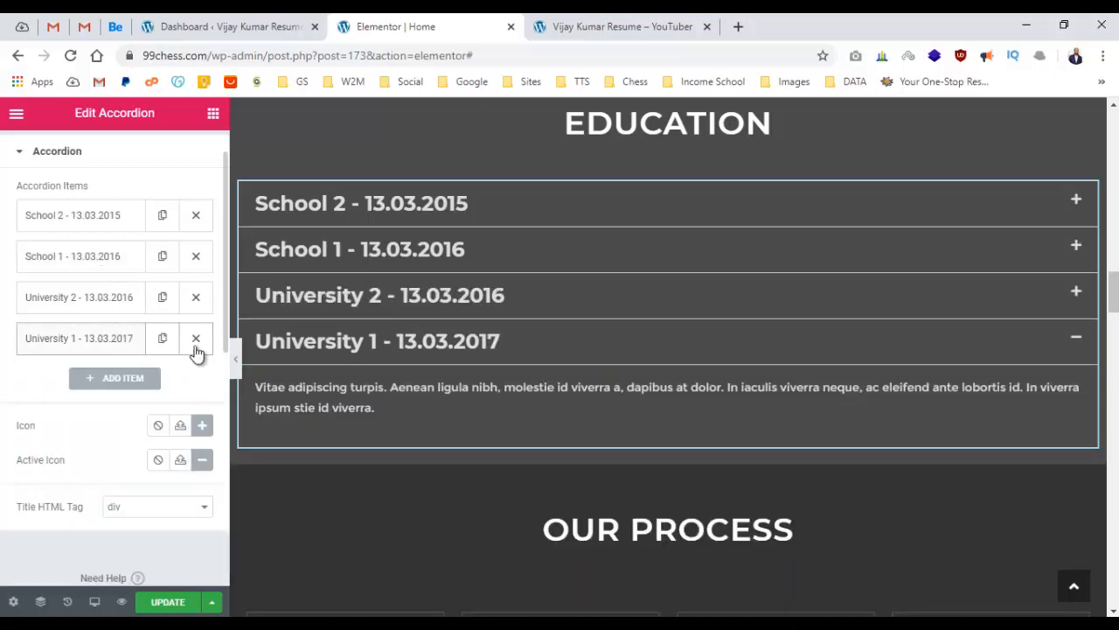
{"action": "left_click", "coordinate": [849, 358]}
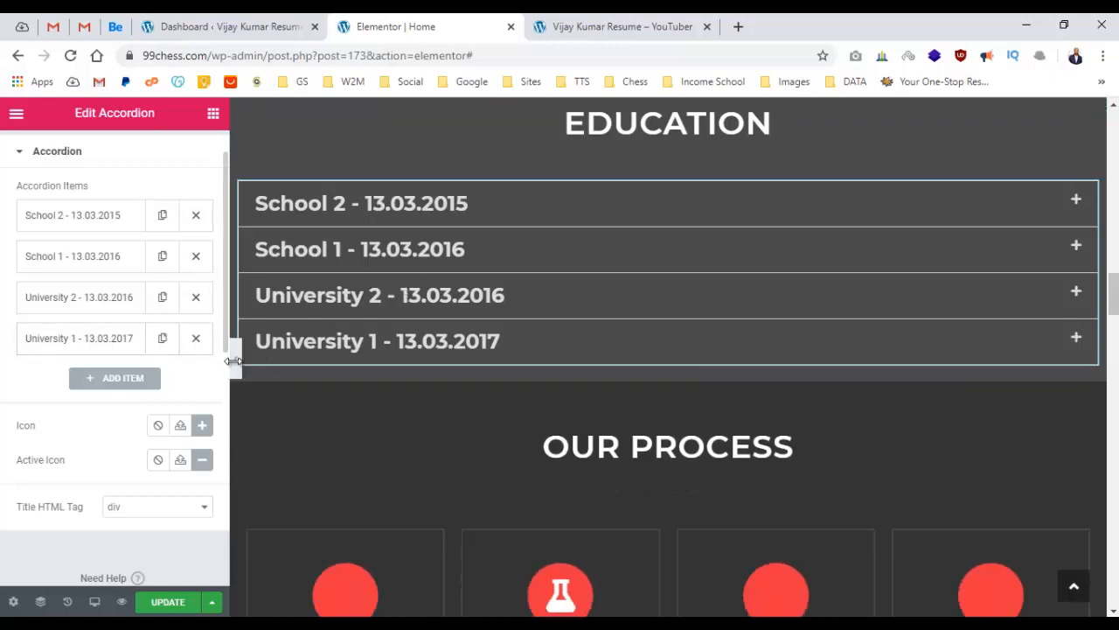
{"action": "left_click", "coordinate": [236, 359]}
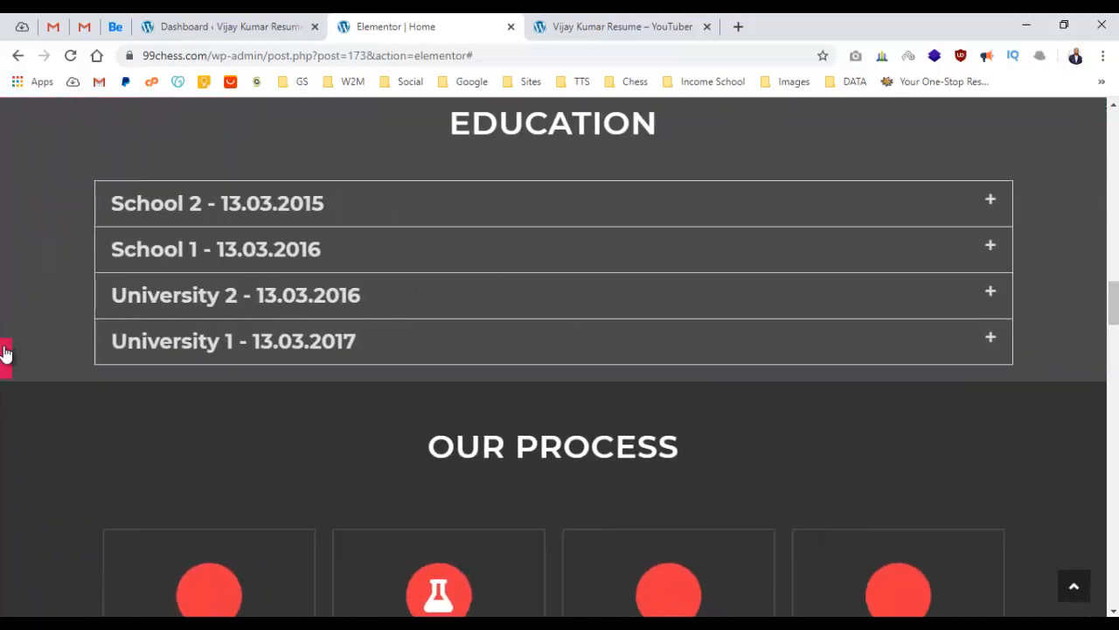
Restore the editing panel and expand each of the four Education items to check them.
{"action": "key", "text": "ctrl+p"}
{"action": "left_click", "coordinate": [455, 209]}
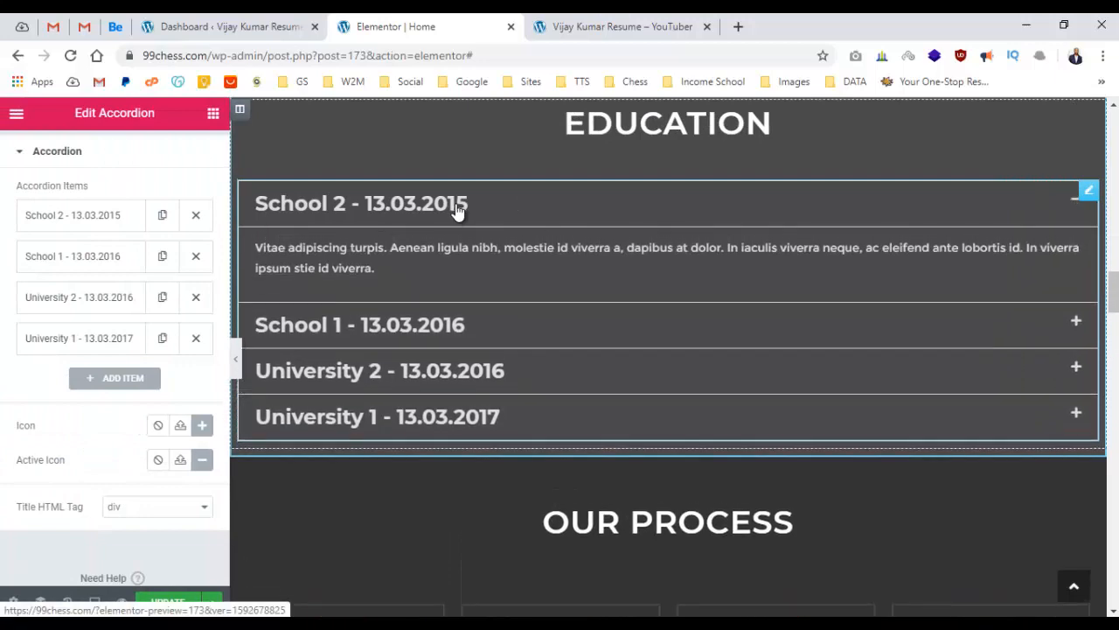
{"action": "left_click", "coordinate": [464, 276]}
{"action": "left_click", "coordinate": [476, 368]}
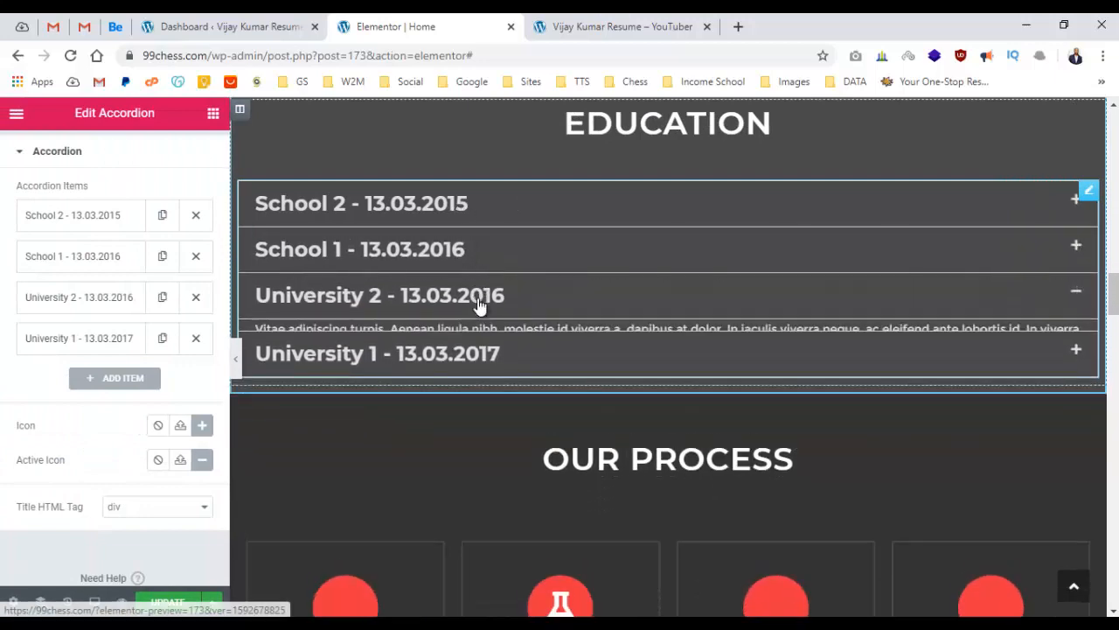
{"action": "left_click", "coordinate": [479, 312]}
{"action": "left_click", "coordinate": [480, 362]}
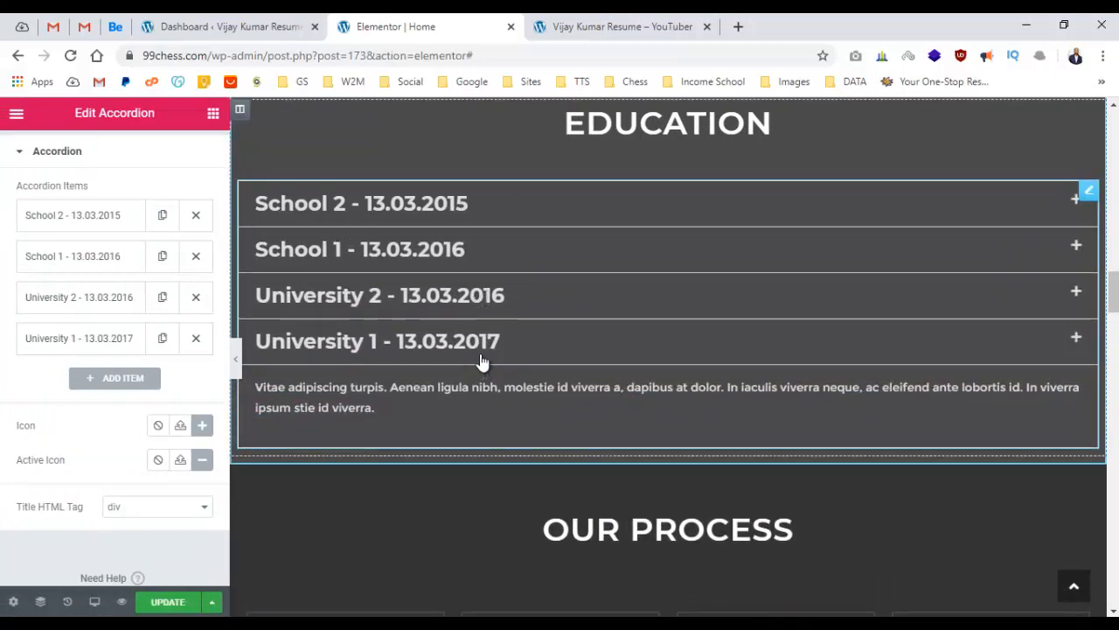
{"action": "left_click", "coordinate": [479, 362]}
Save the Home page with the updated Education accordion and go to the live site tab.
{"action": "left_click", "coordinate": [579, 355]}
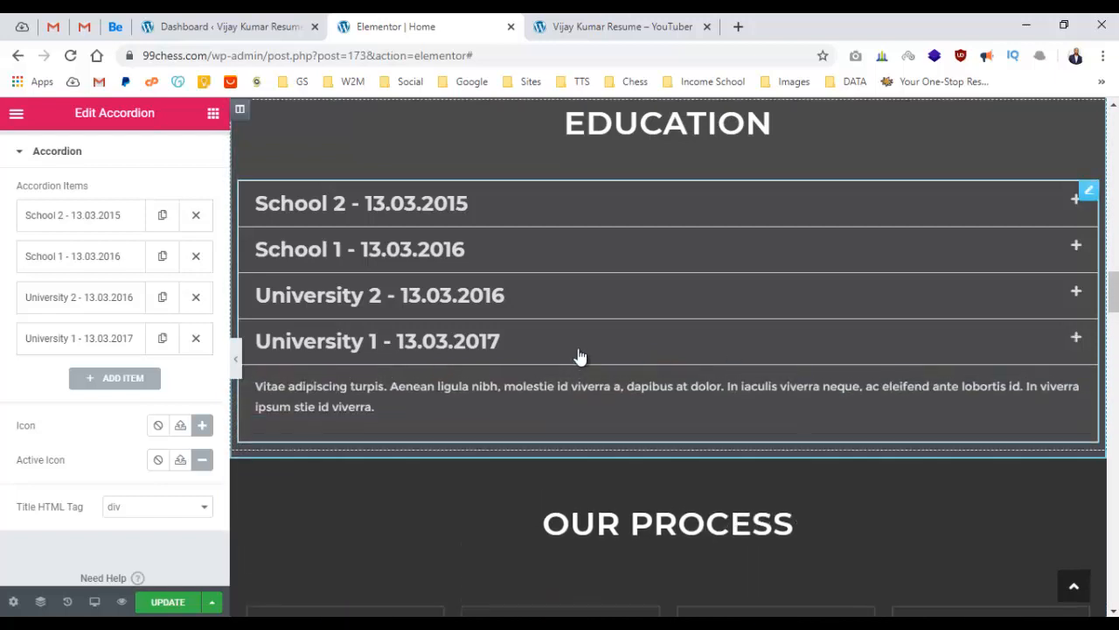
{"action": "double_click", "coordinate": [579, 355]}
{"action": "left_click", "coordinate": [162, 603]}
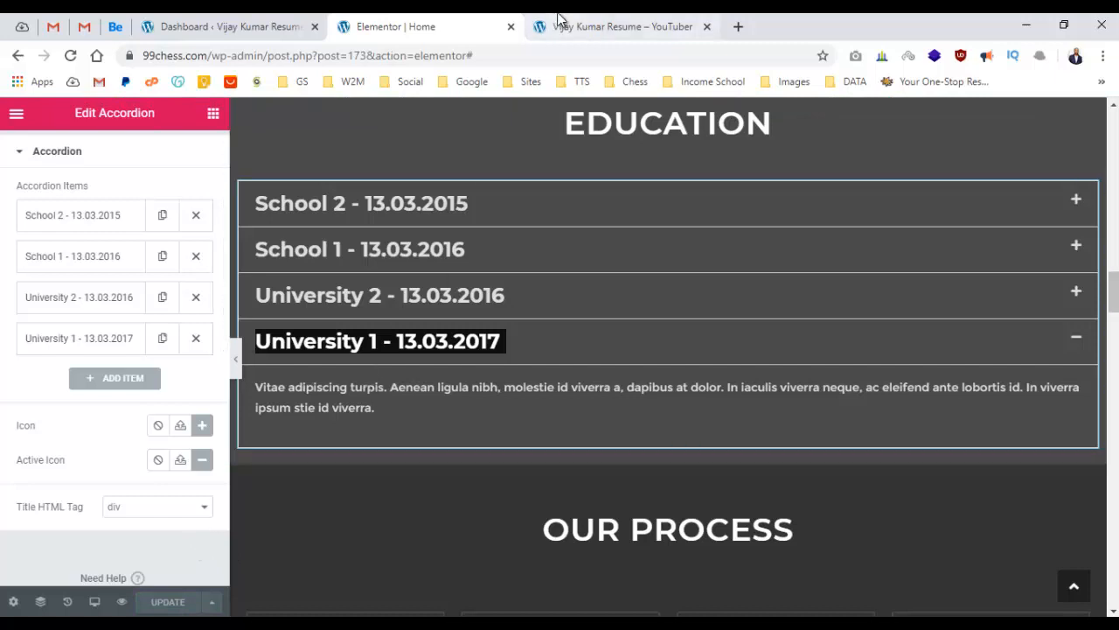
{"action": "left_click", "coordinate": [612, 27]}
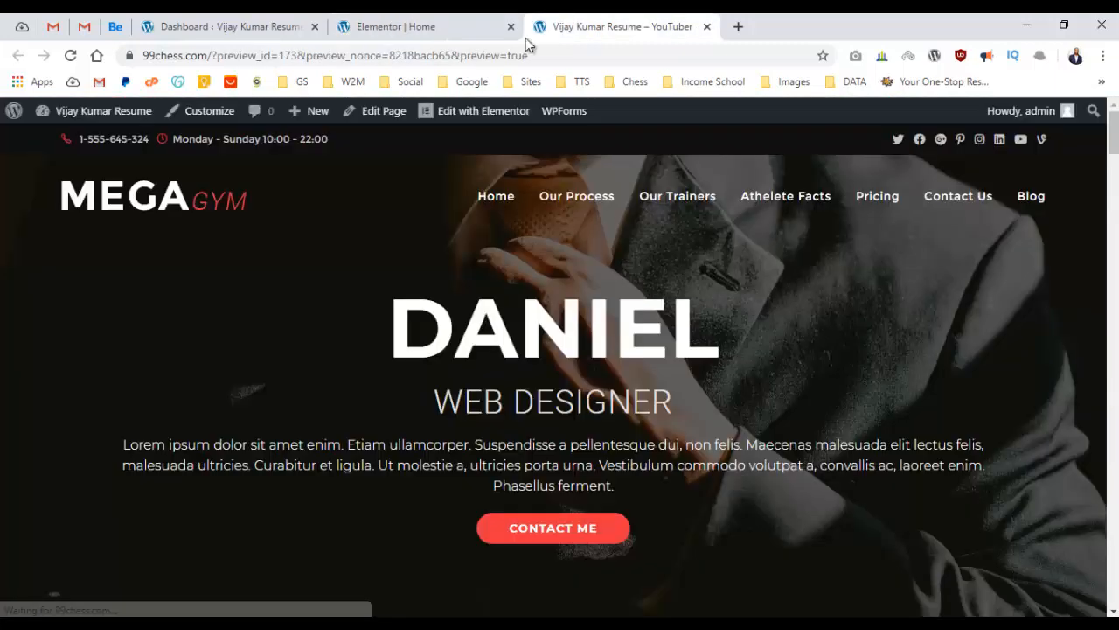
Reload the live resume homepage and review the Experience and Portfolio sections.
{"action": "left_click", "coordinate": [129, 201]}
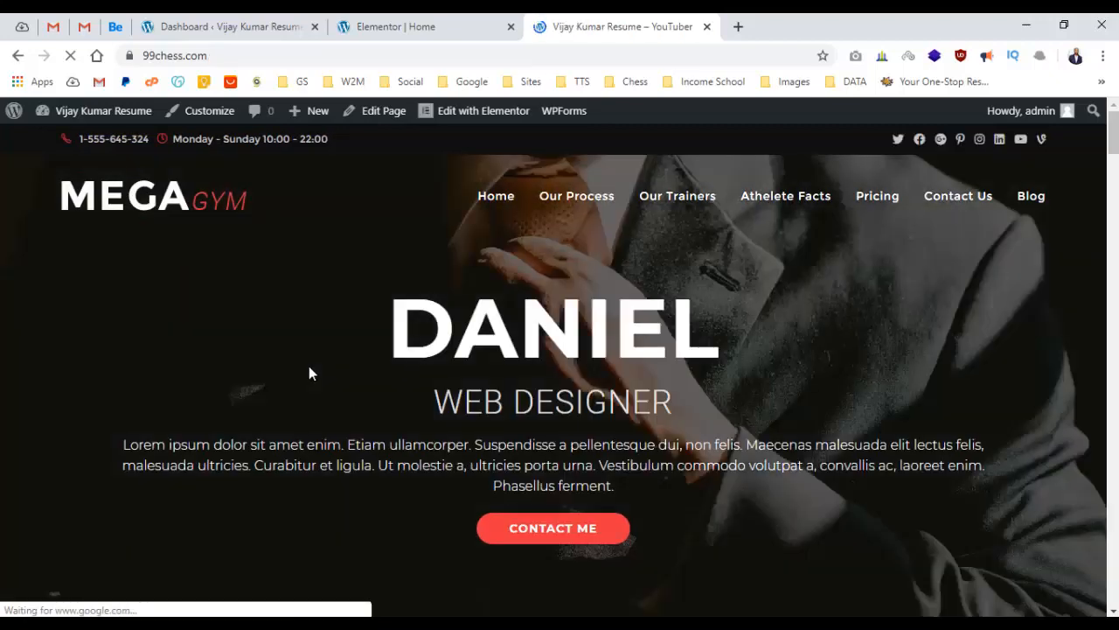
{"action": "scroll", "coordinate": [346, 376], "scroll_direction": "down", "scroll_amount": 15}
{"action": "scroll", "coordinate": [362, 367], "scroll_direction": "down", "scroll_amount": 2}
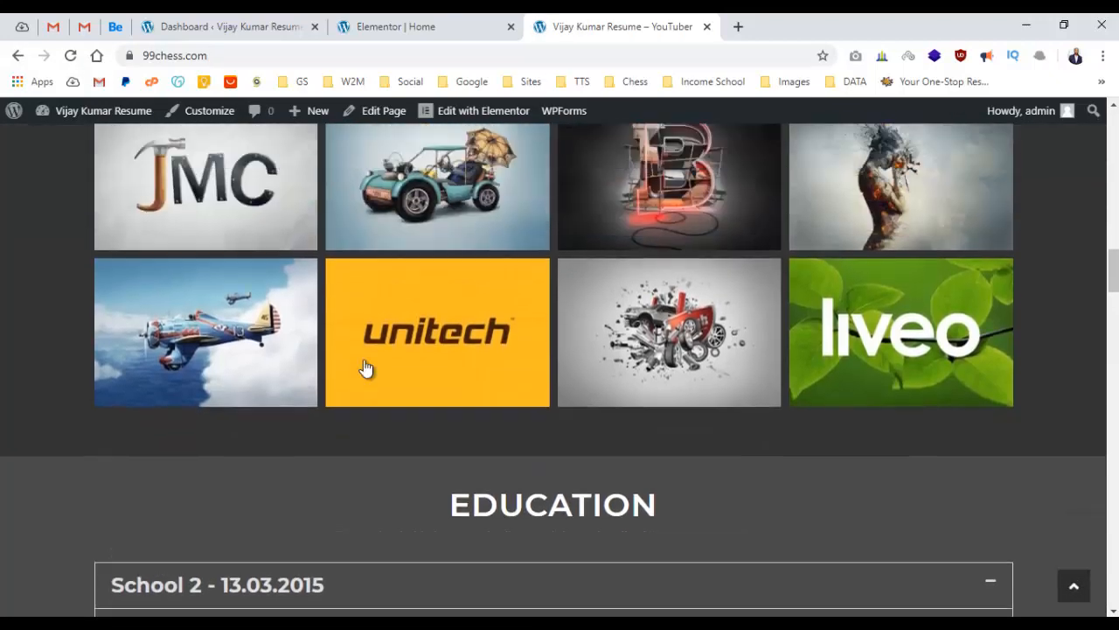
{"action": "scroll", "coordinate": [362, 367], "scroll_direction": "up", "scroll_amount": 9}
{"action": "scroll", "coordinate": [444, 315], "scroll_direction": "up", "scroll_amount": 2}
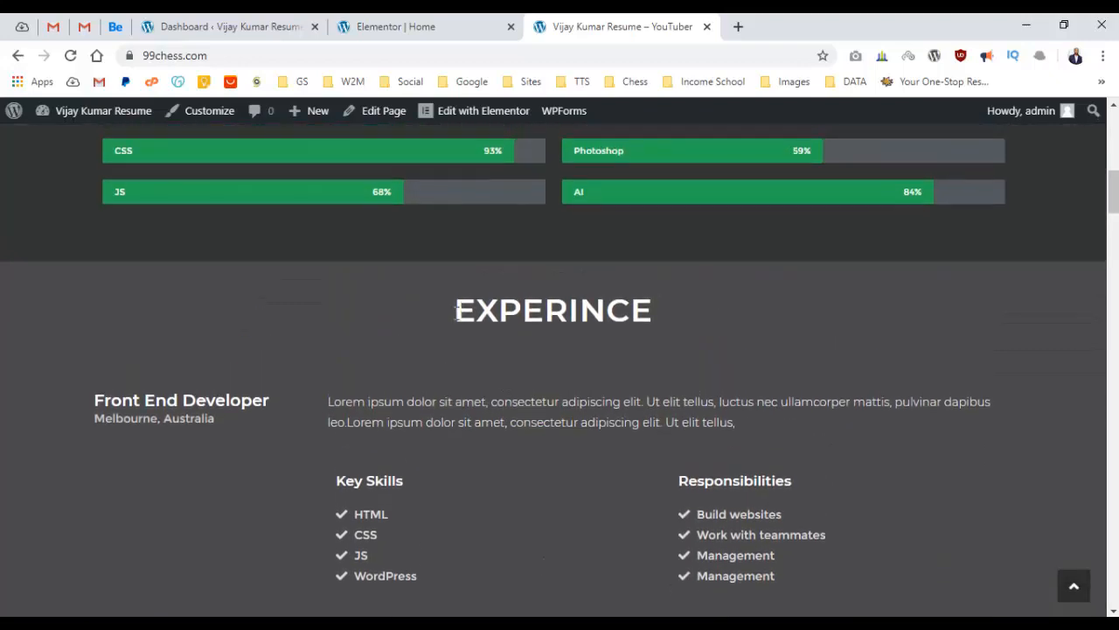
{"action": "left_click_drag", "start_coordinate": [470, 311], "coordinate": [665, 369]}
{"action": "left_click", "coordinate": [664, 370]}
{"action": "scroll", "coordinate": [647, 361], "scroll_direction": "down", "scroll_amount": 4}
{"action": "scroll", "coordinate": [646, 360], "scroll_direction": "down", "scroll_amount": 10}
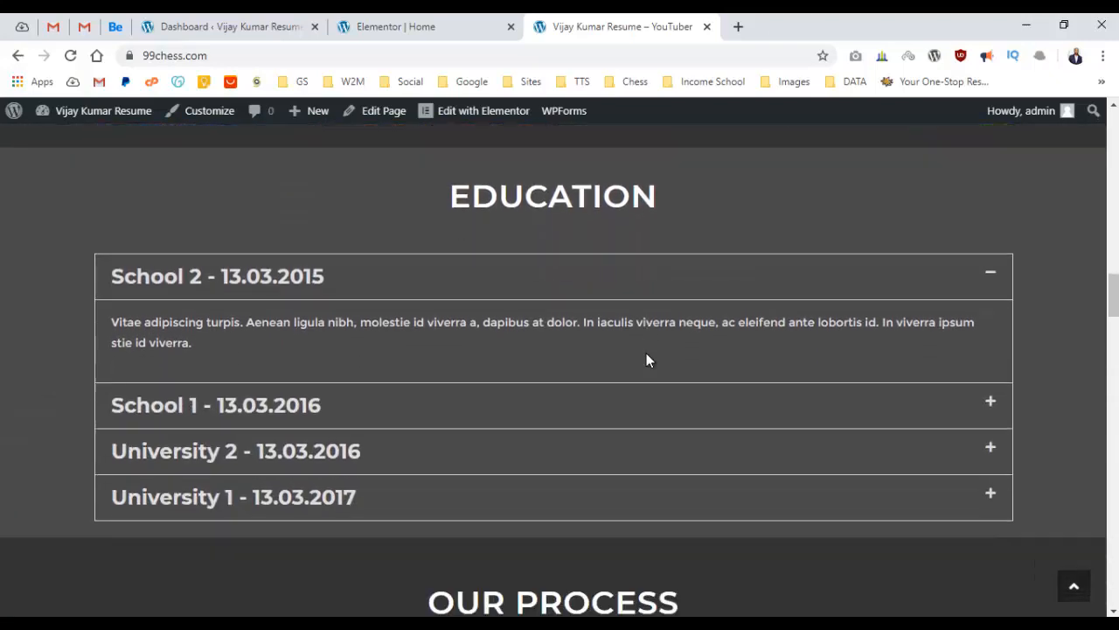
Expand the School 1, University 1 and University 2 items to verify the Education accordion.
{"action": "left_click", "coordinate": [432, 404]}
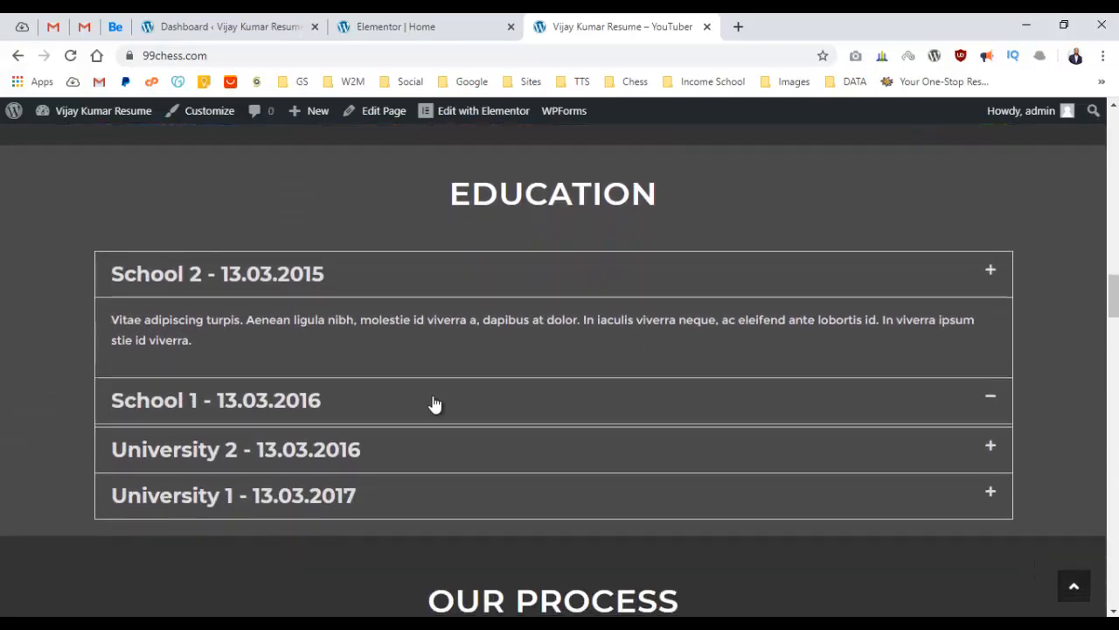
{"action": "scroll", "coordinate": [445, 392], "scroll_direction": "down", "scroll_amount": 2}
{"action": "left_click", "coordinate": [432, 312]}
{"action": "left_click", "coordinate": [435, 206]}
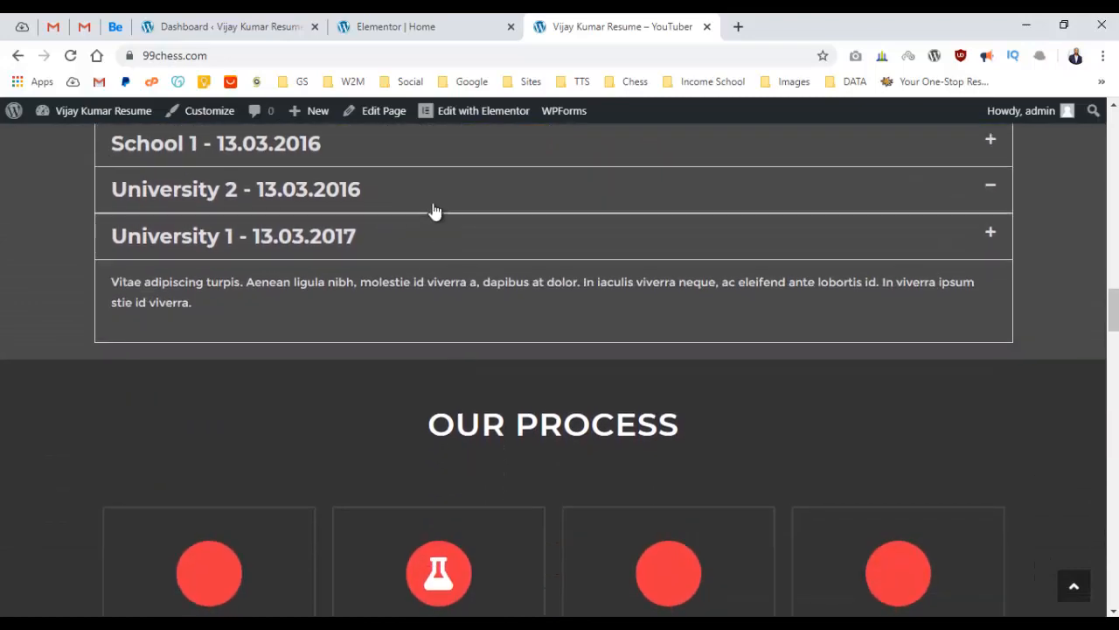
{"action": "scroll", "coordinate": [475, 307], "scroll_direction": "down", "scroll_amount": 3}
{"action": "scroll", "coordinate": [503, 306], "scroll_direction": "up", "scroll_amount": 7}
{"action": "scroll", "coordinate": [503, 306], "scroll_direction": "up", "scroll_amount": 10}
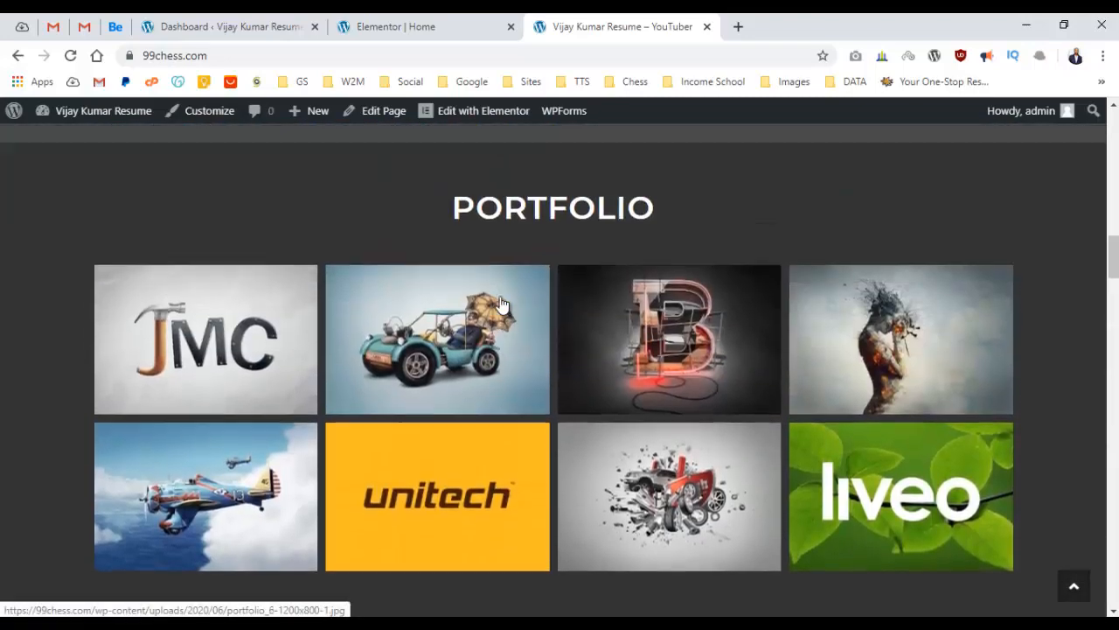
{"action": "scroll", "coordinate": [546, 275], "scroll_direction": "down", "scroll_amount": 6}
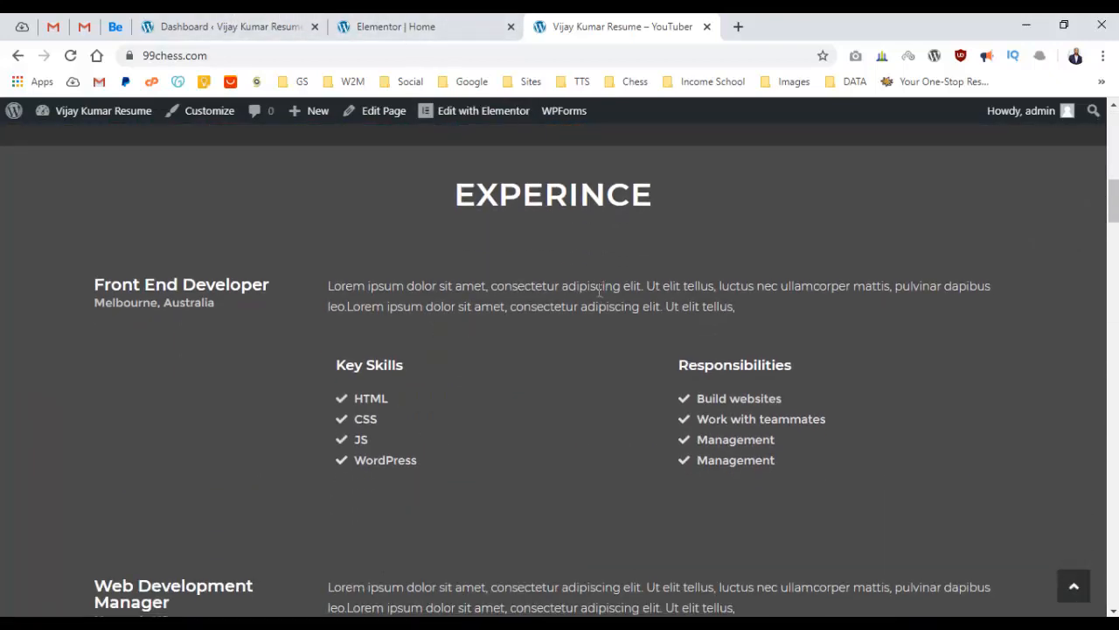
Return to the Elementor editor and select the whole Education section.
{"action": "left_click", "coordinate": [289, 25]}
{"action": "left_click", "coordinate": [395, 25]}
{"action": "scroll", "coordinate": [481, 267], "scroll_direction": "down", "scroll_amount": 1}
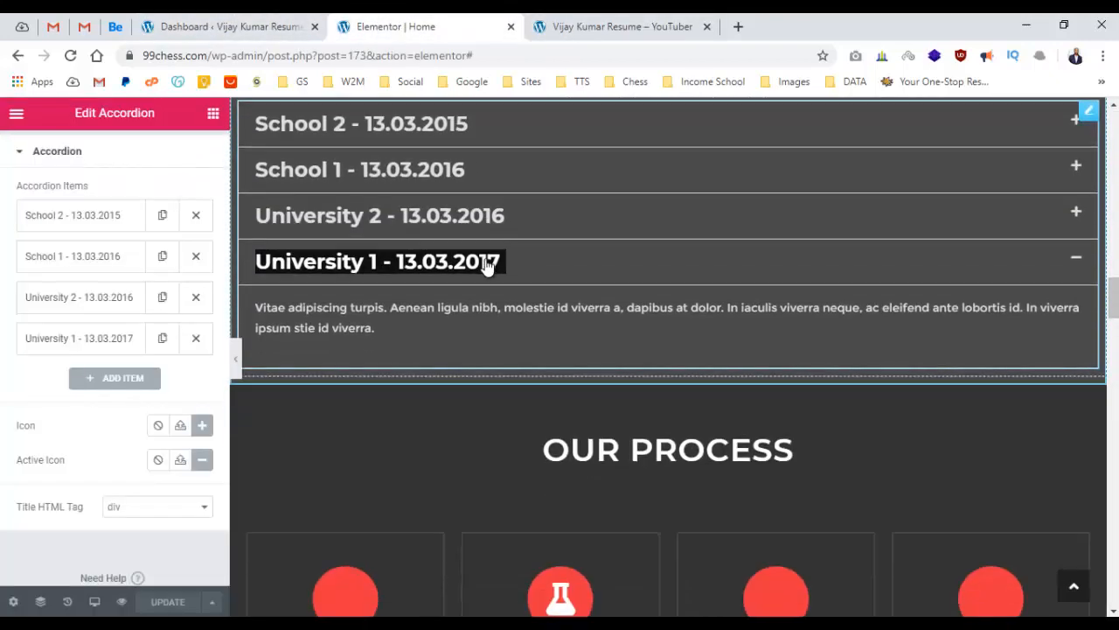
{"action": "scroll", "coordinate": [618, 245], "scroll_direction": "up", "scroll_amount": 2}
{"action": "left_click", "coordinate": [667, 150]}
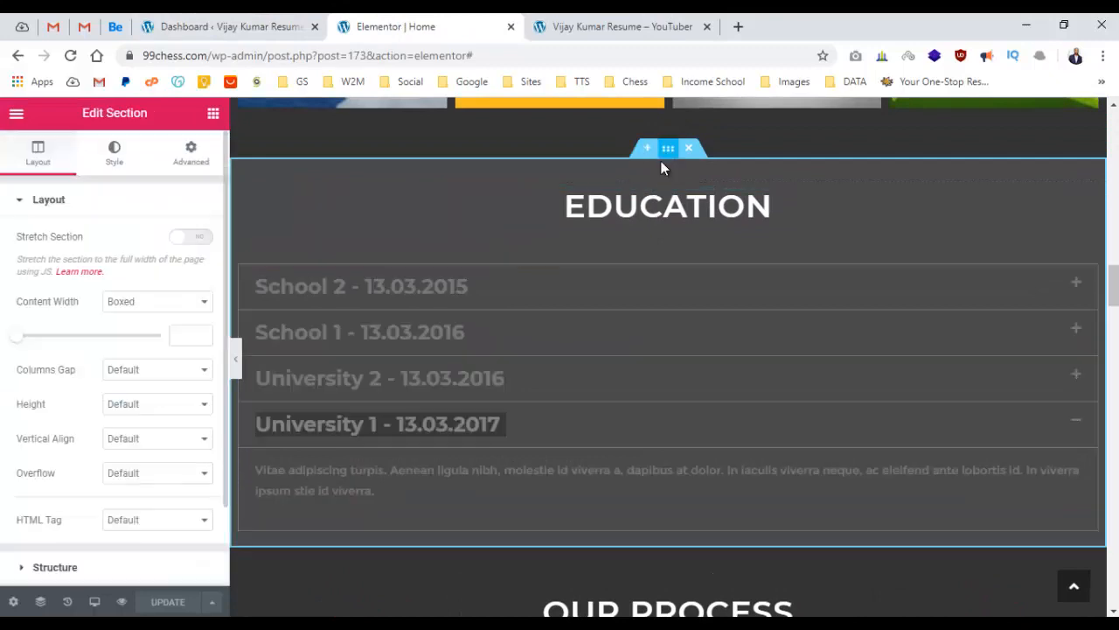
Delete the Our Process, stats, Meet Our Trainers, Testimonials, Athelete Facts, Pricing Plans and Comfort Zone sections.
{"action": "scroll", "coordinate": [632, 249], "scroll_direction": "down", "scroll_amount": 4}
{"action": "scroll", "coordinate": [633, 244], "scroll_direction": "down", "scroll_amount": 10}
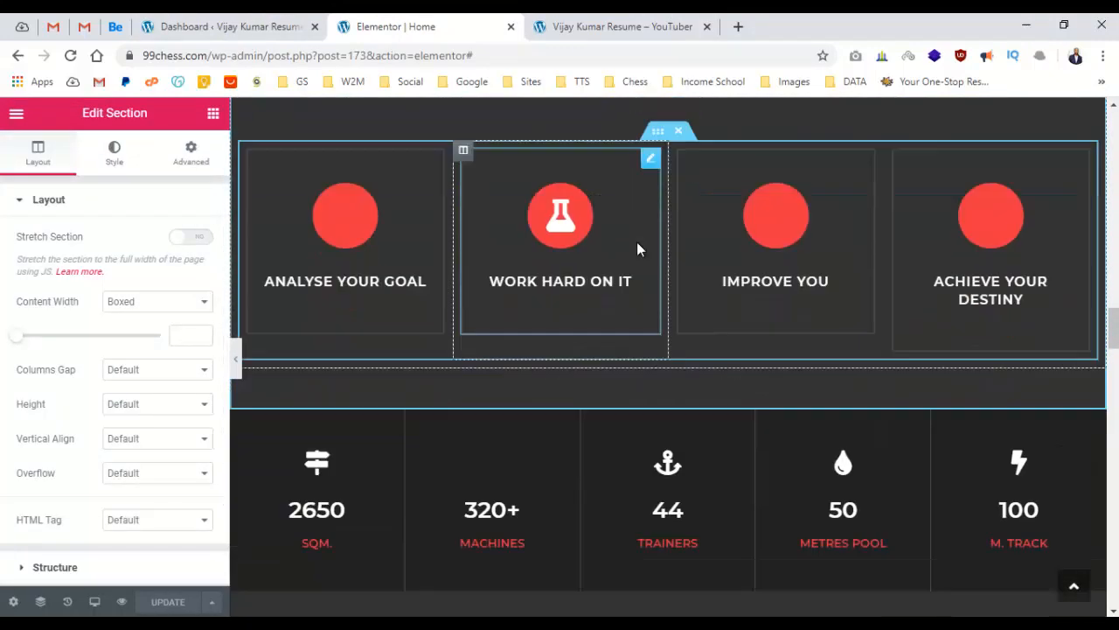
{"action": "scroll", "coordinate": [644, 244], "scroll_direction": "down", "scroll_amount": 12}
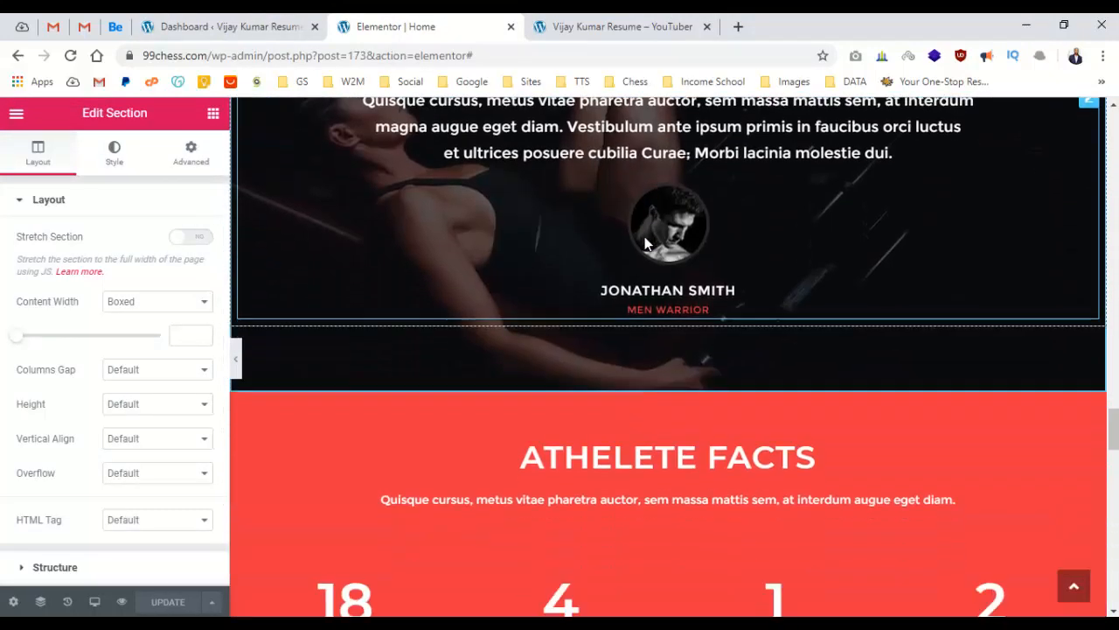
{"action": "scroll", "coordinate": [644, 244], "scroll_direction": "down", "scroll_amount": 3}
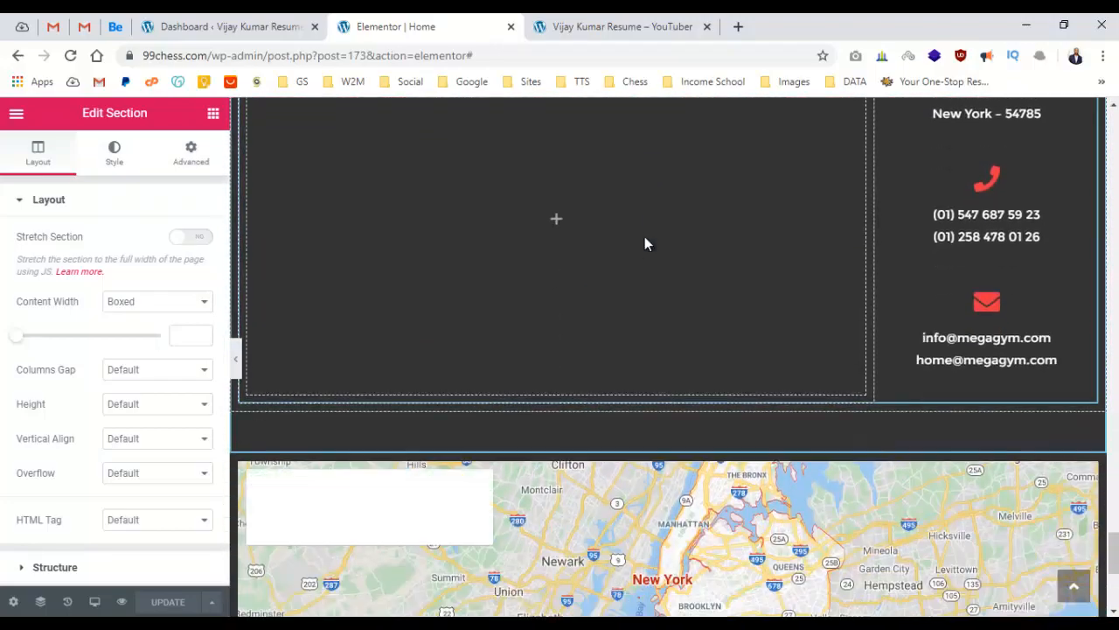
{"action": "scroll", "coordinate": [647, 254], "scroll_direction": "up", "scroll_amount": 15}
{"action": "scroll", "coordinate": [681, 278], "scroll_direction": "up", "scroll_amount": 8}
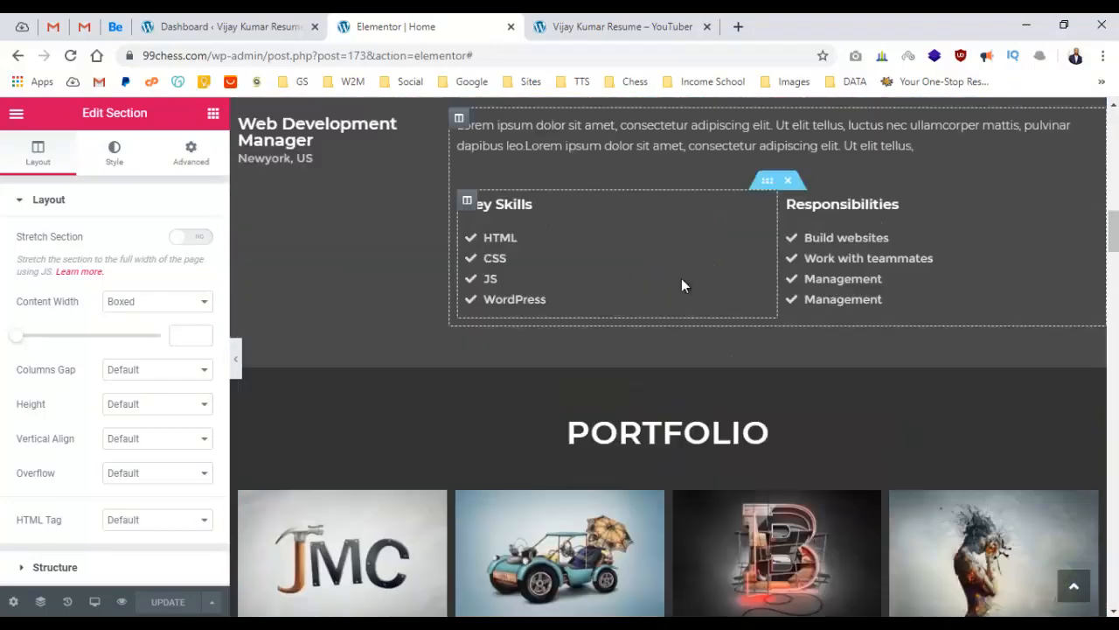
{"action": "scroll", "coordinate": [684, 277], "scroll_direction": "down", "scroll_amount": 6}
{"action": "scroll", "coordinate": [688, 275], "scroll_direction": "down", "scroll_amount": 5}
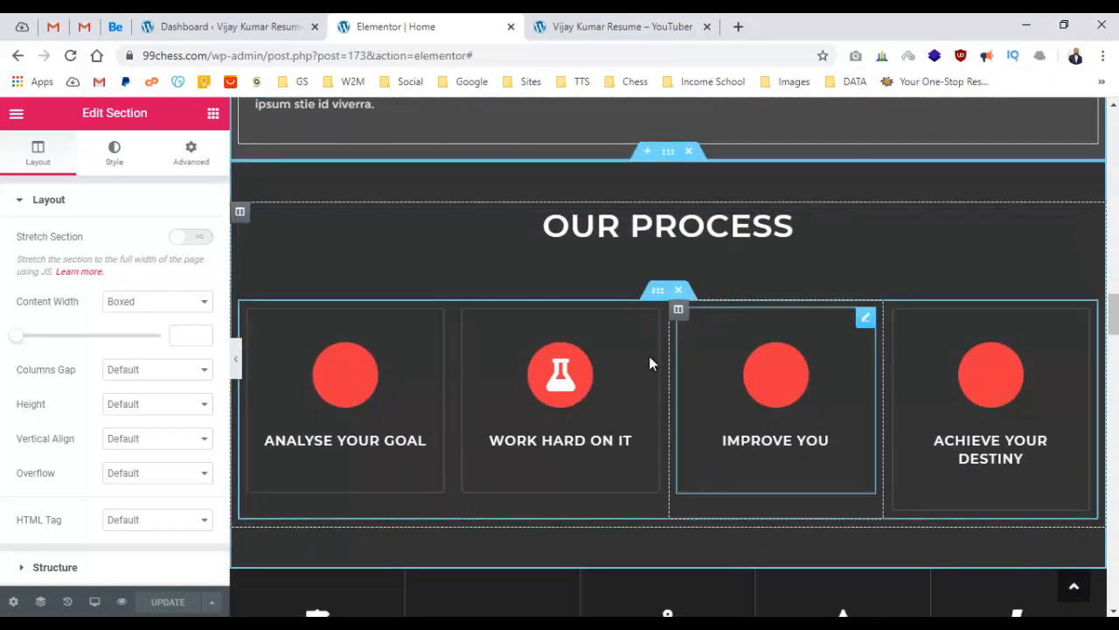
{"action": "left_click", "coordinate": [689, 155]}
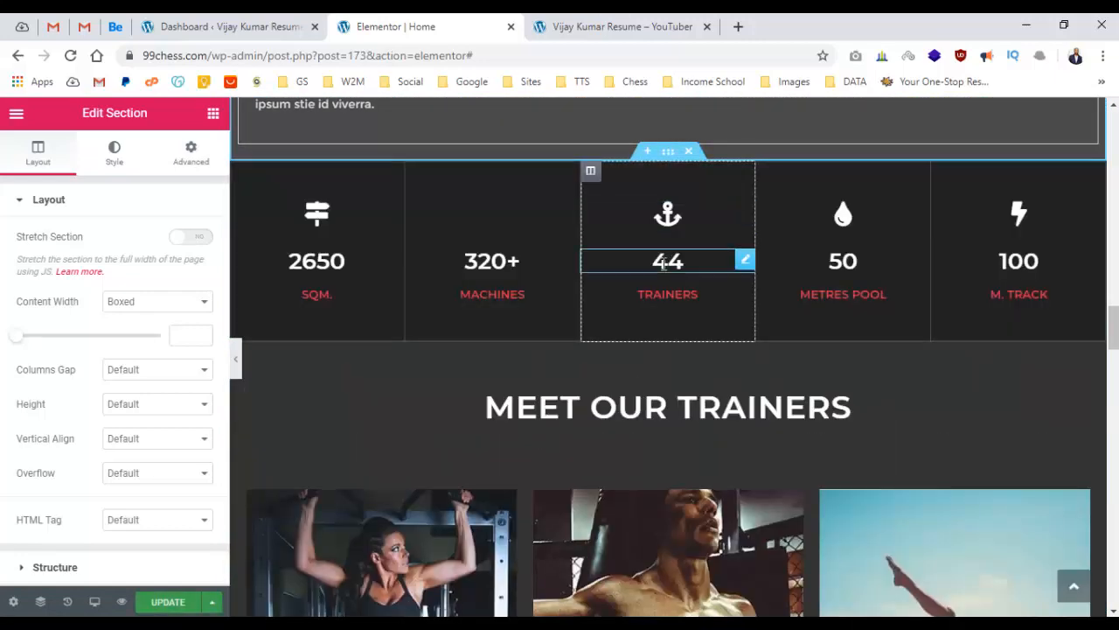
{"action": "left_click", "coordinate": [689, 155]}
{"action": "left_click", "coordinate": [691, 154]}
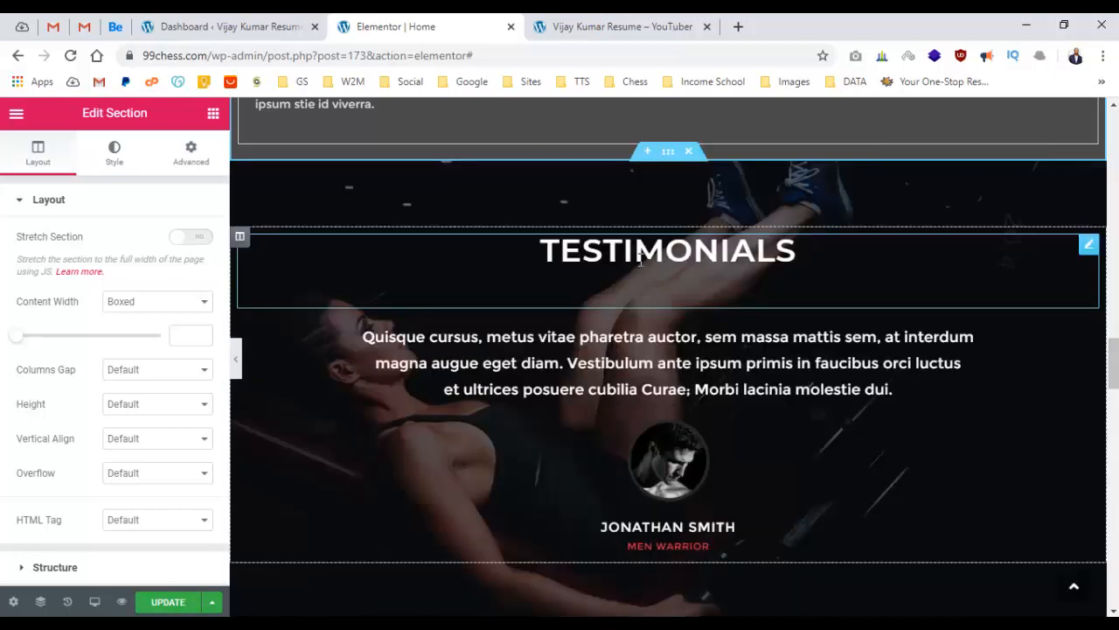
{"action": "left_click", "coordinate": [690, 153]}
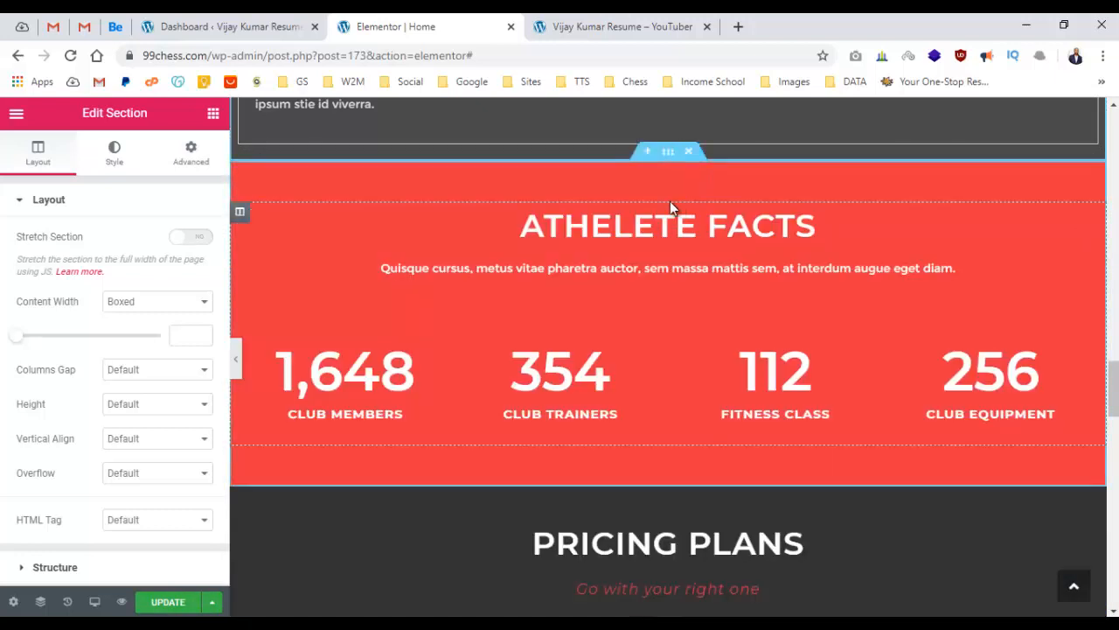
{"action": "left_click", "coordinate": [688, 151]}
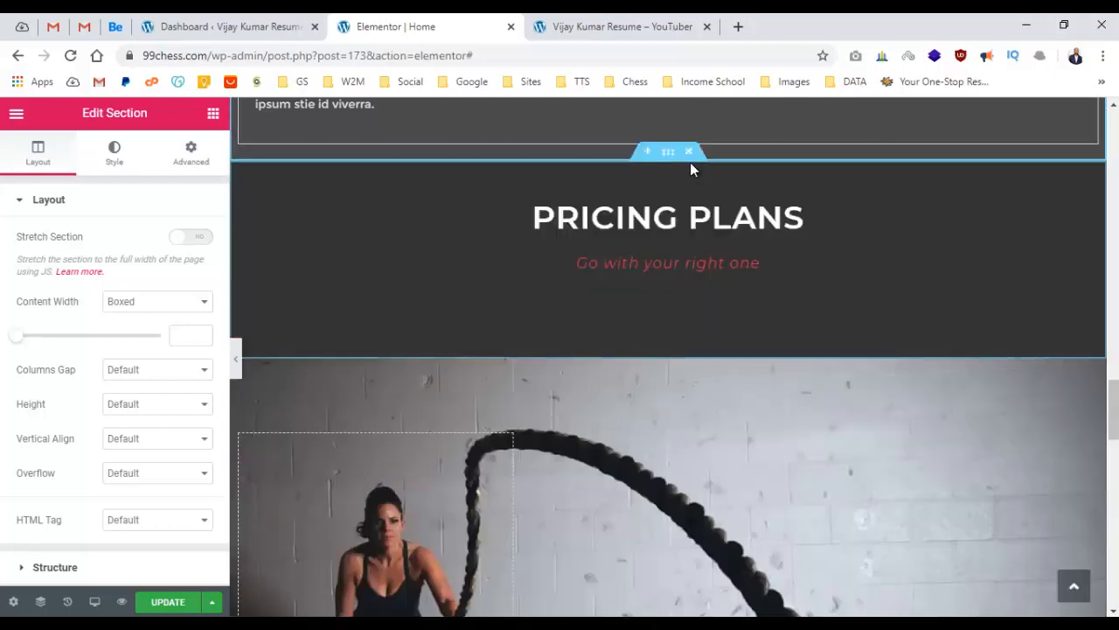
{"action": "left_click", "coordinate": [688, 151]}
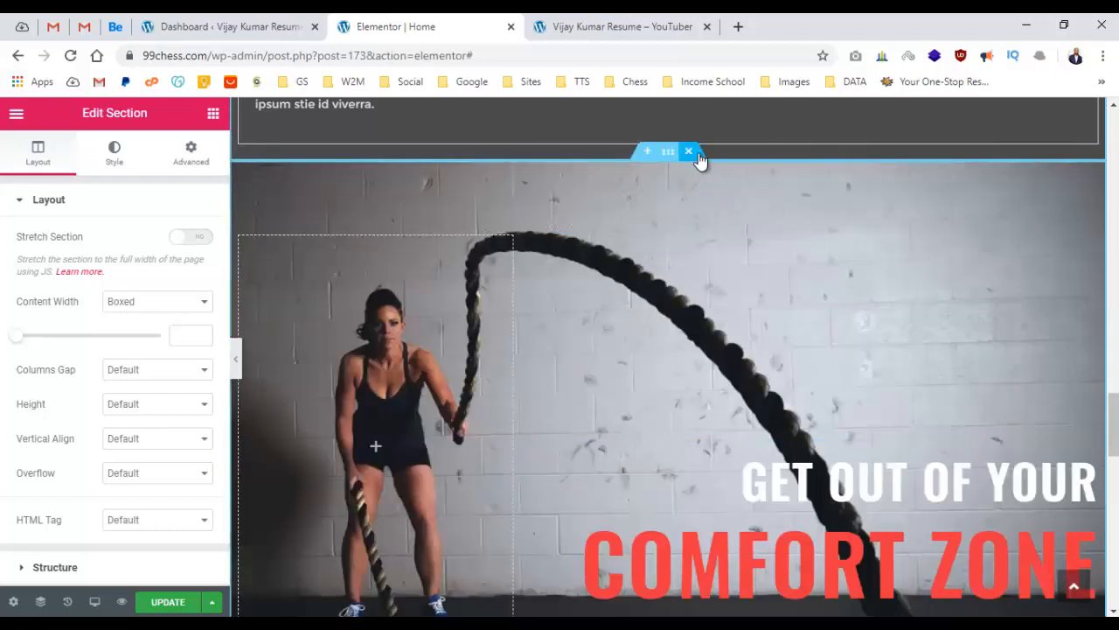
{"action": "left_click", "coordinate": [688, 152]}
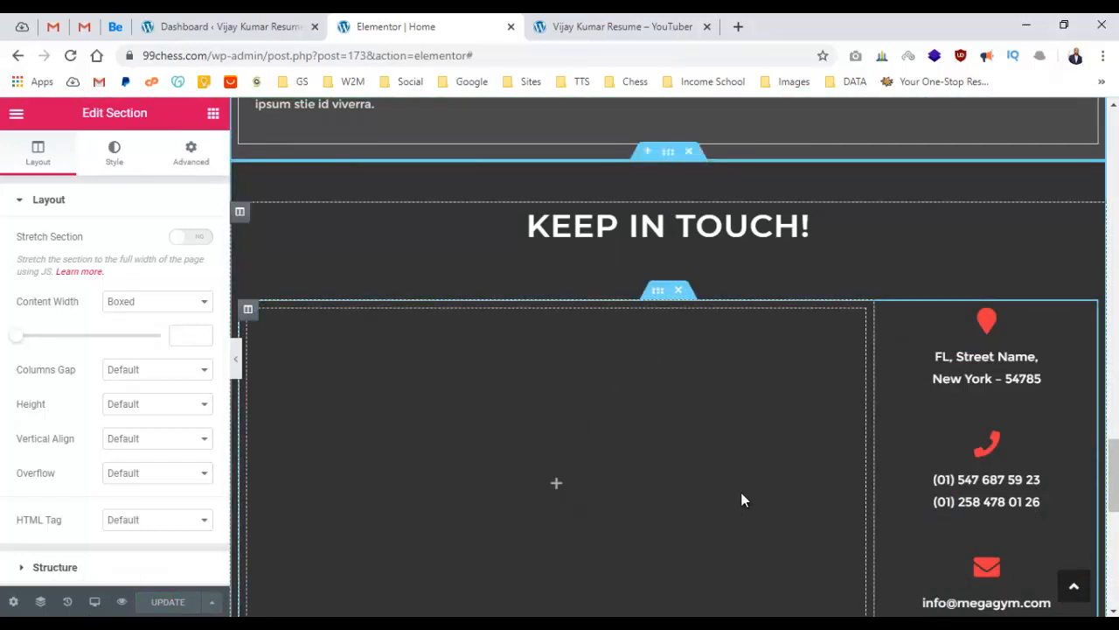
In the Keep In Touch email box, change both addresses' domain from megagym.com to 99chess.com.
{"action": "scroll", "coordinate": [972, 373], "scroll_direction": "down", "scroll_amount": 1}
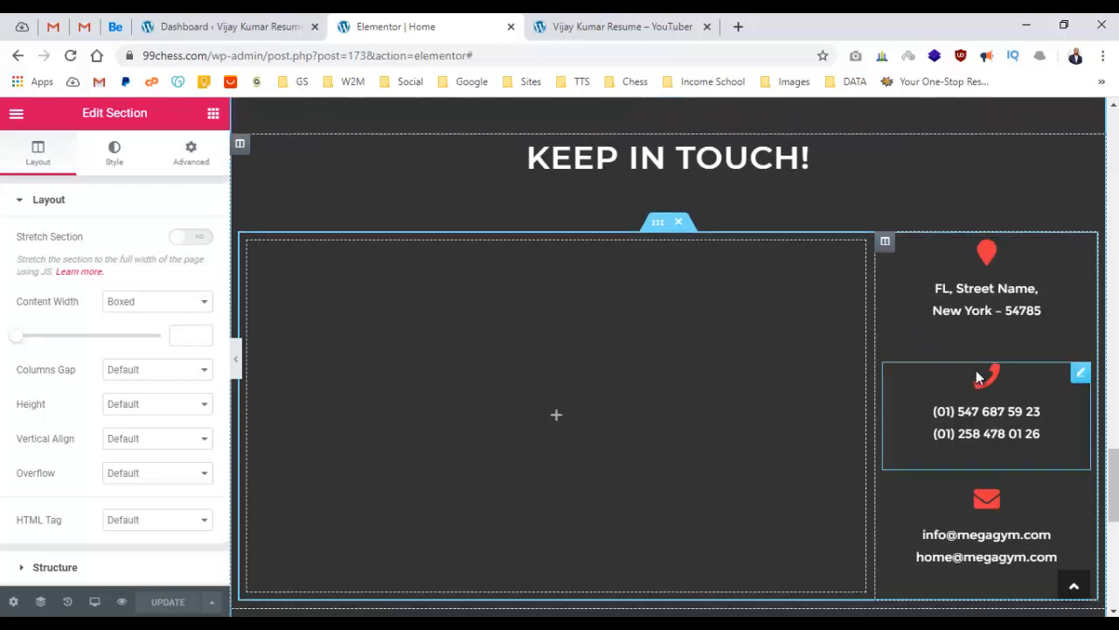
{"action": "left_click", "coordinate": [981, 319]}
{"action": "left_click", "coordinate": [968, 411]}
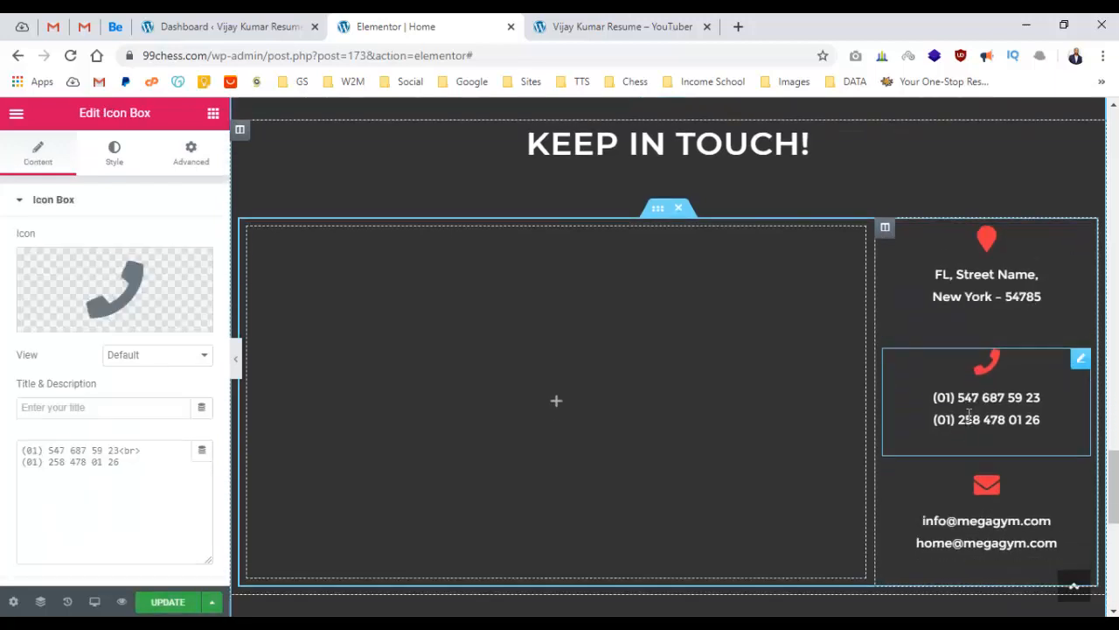
{"action": "scroll", "coordinate": [970, 400], "scroll_direction": "down", "scroll_amount": 2}
{"action": "left_click", "coordinate": [976, 407]}
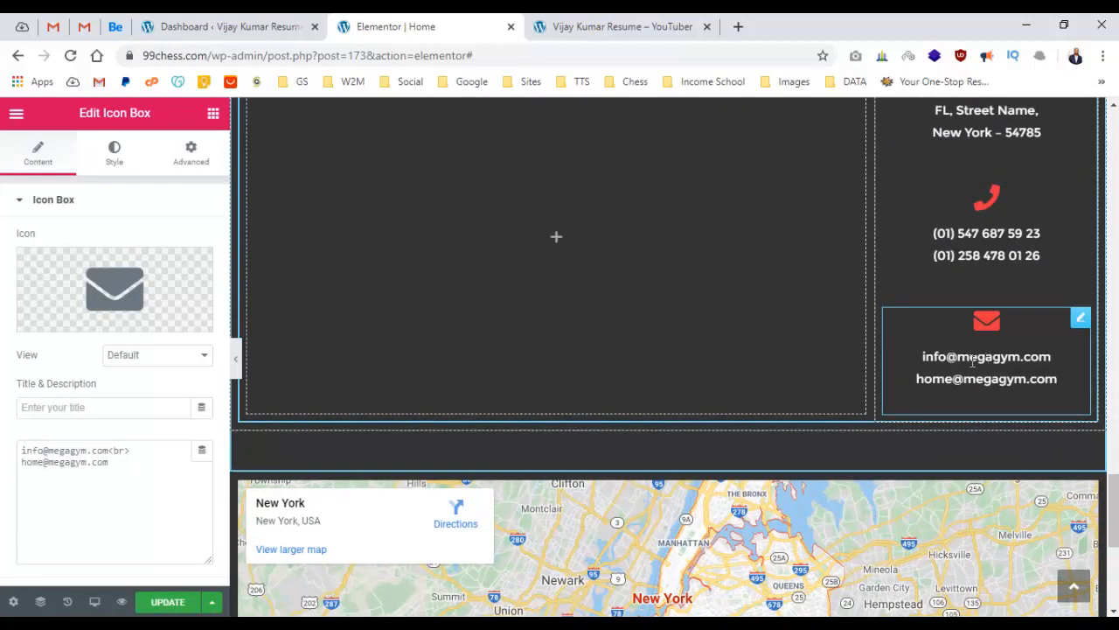
{"action": "scroll", "coordinate": [118, 380], "scroll_direction": "down", "scroll_amount": 1}
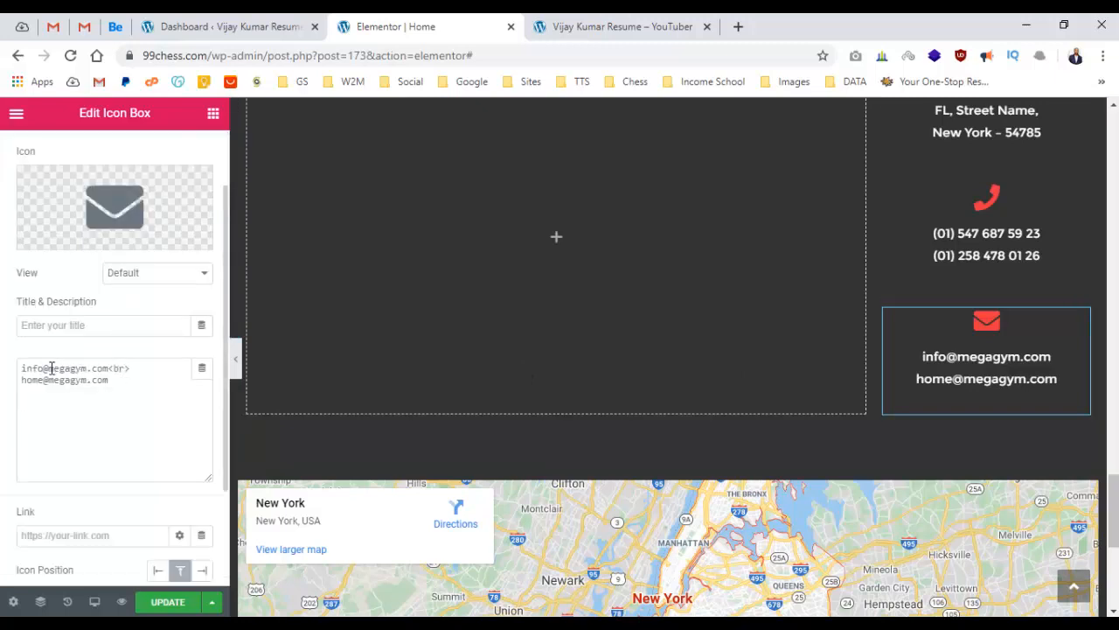
{"action": "left_click_drag", "start_coordinate": [52, 368], "coordinate": [64, 368]}
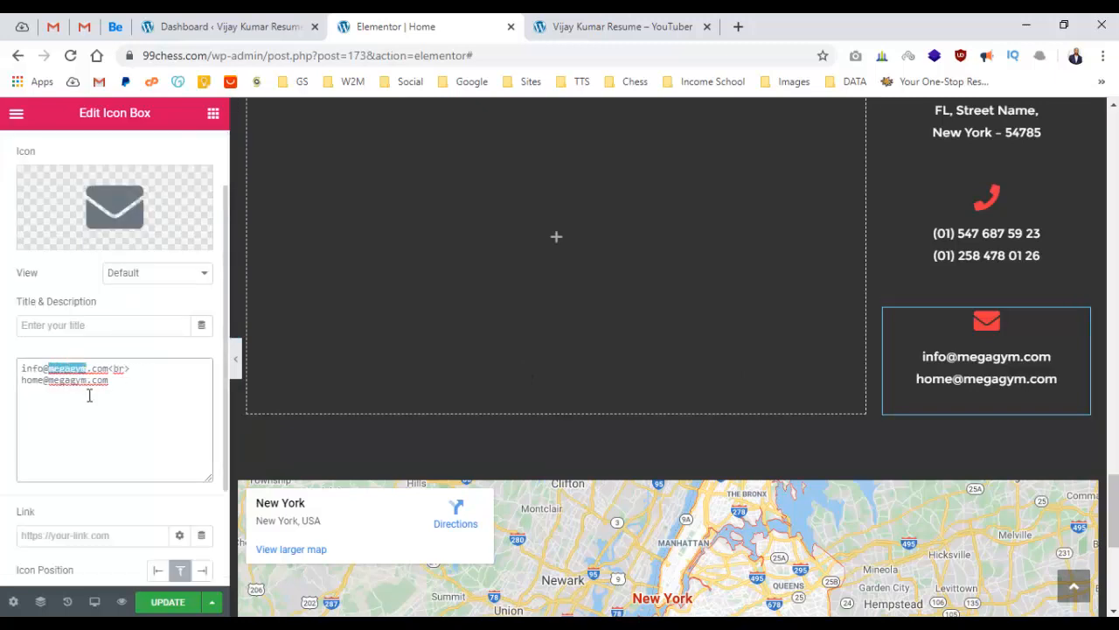
{"action": "type", "text": "99"}
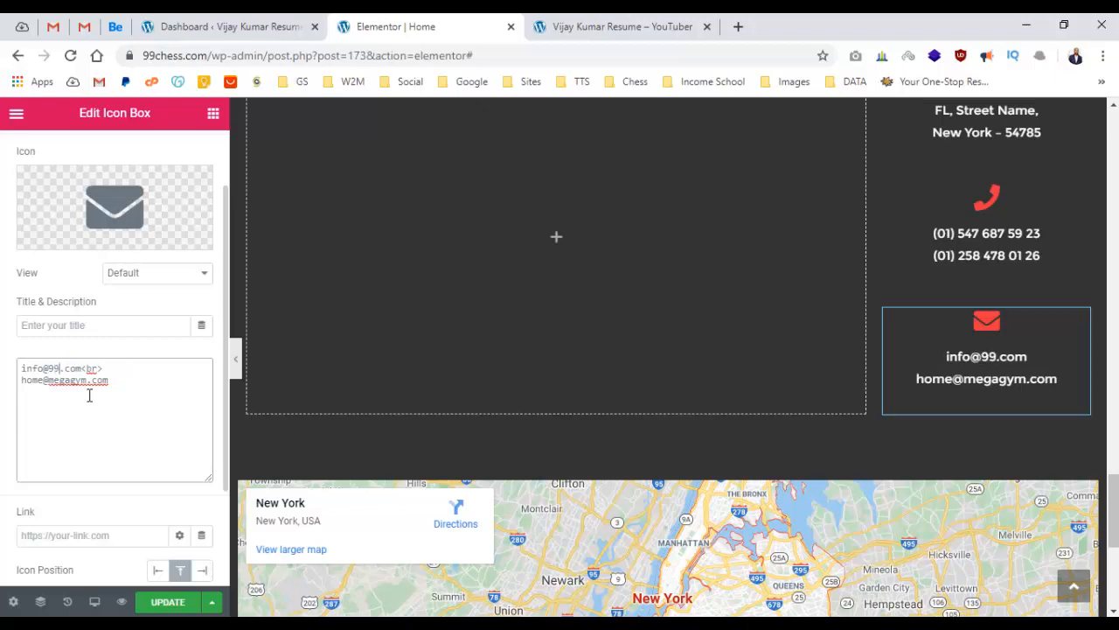
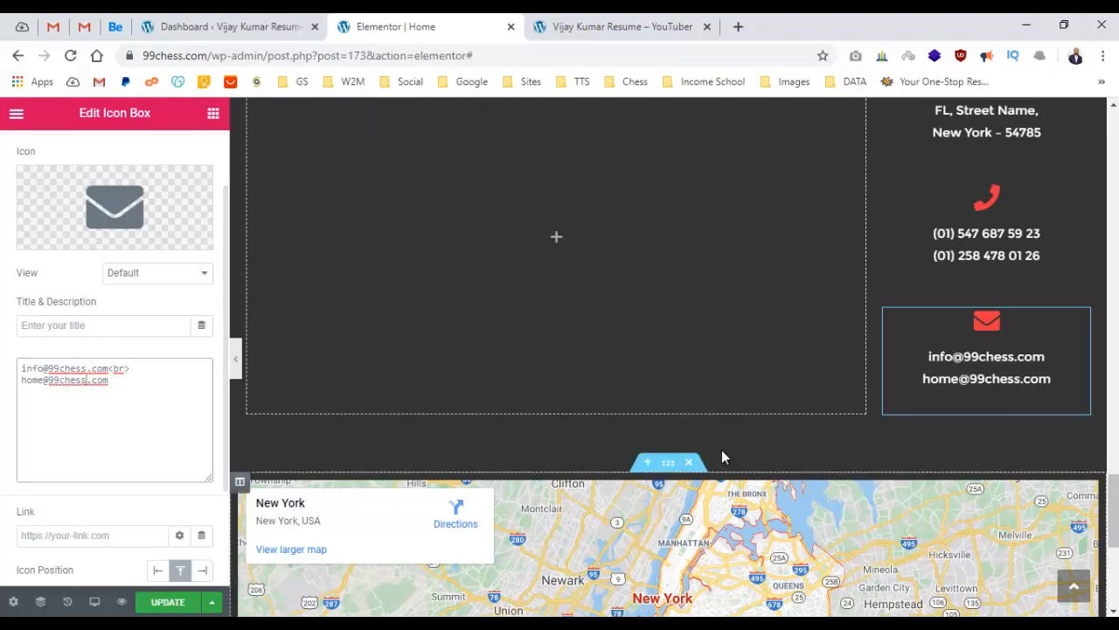
Save the Home page and go to the WordPress Dashboard tab.
{"action": "scroll", "coordinate": [725, 450], "scroll_direction": "up", "scroll_amount": 2}
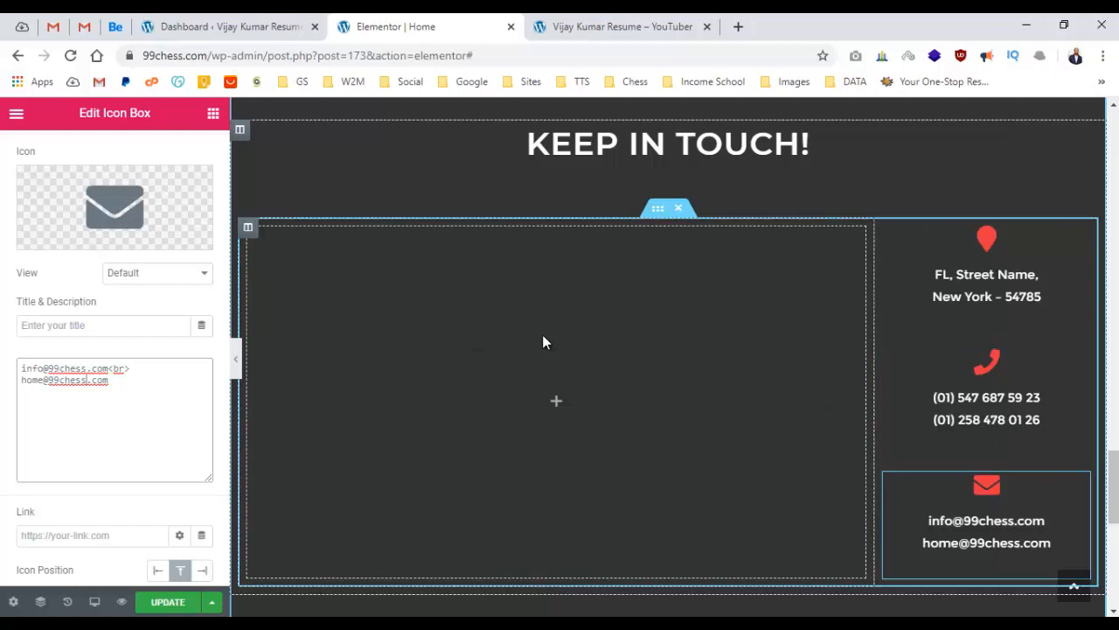
{"action": "left_click", "coordinate": [168, 602]}
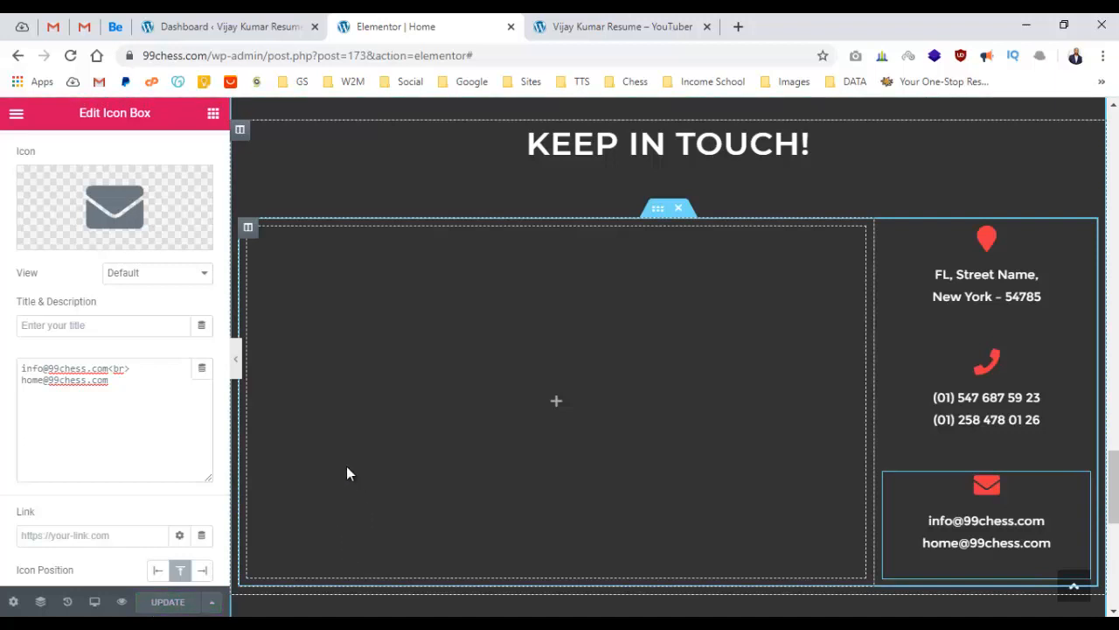
{"action": "left_click", "coordinate": [192, 23]}
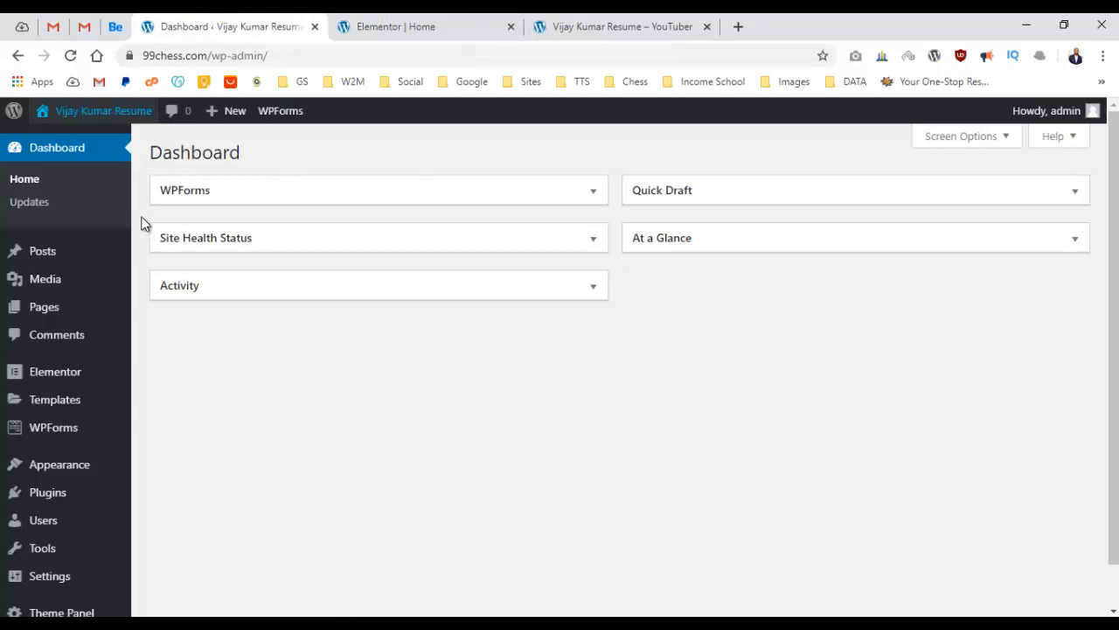
Open WPForms > All Forms, skip the WPForms challenge, and start adding a new form.
{"action": "mouse_move", "coordinate": [48, 442]}
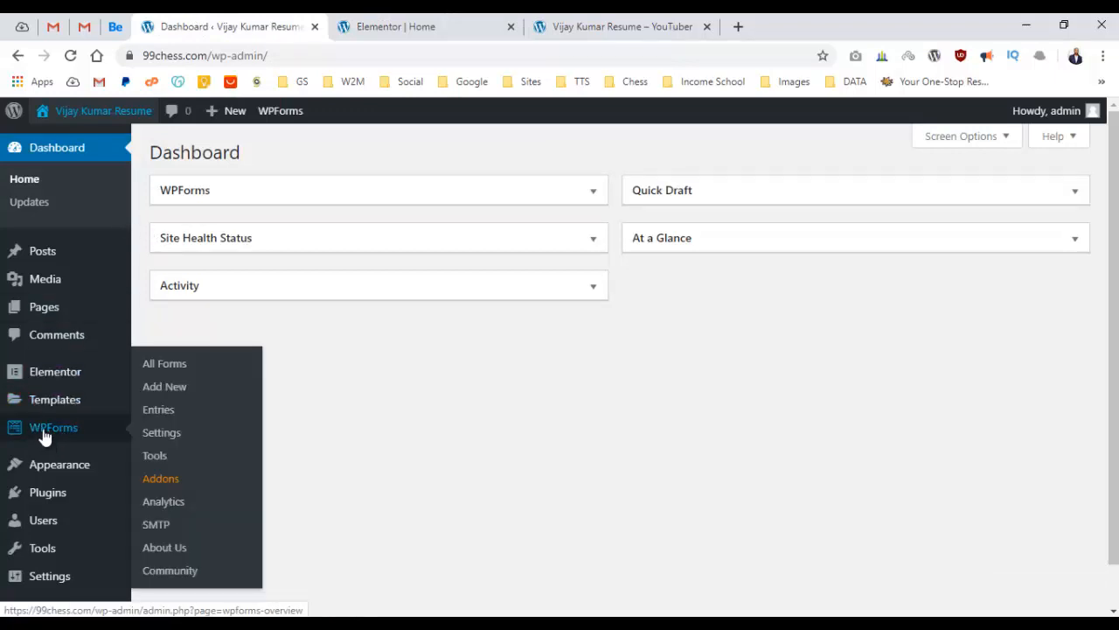
{"action": "left_click", "coordinate": [166, 364]}
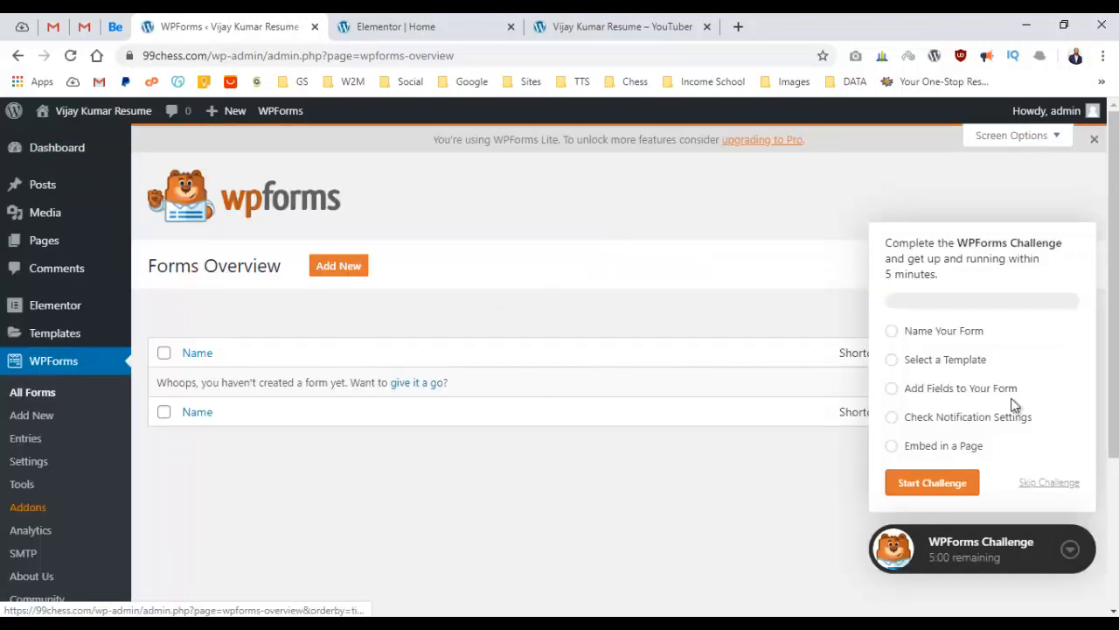
{"action": "left_click", "coordinate": [1051, 484]}
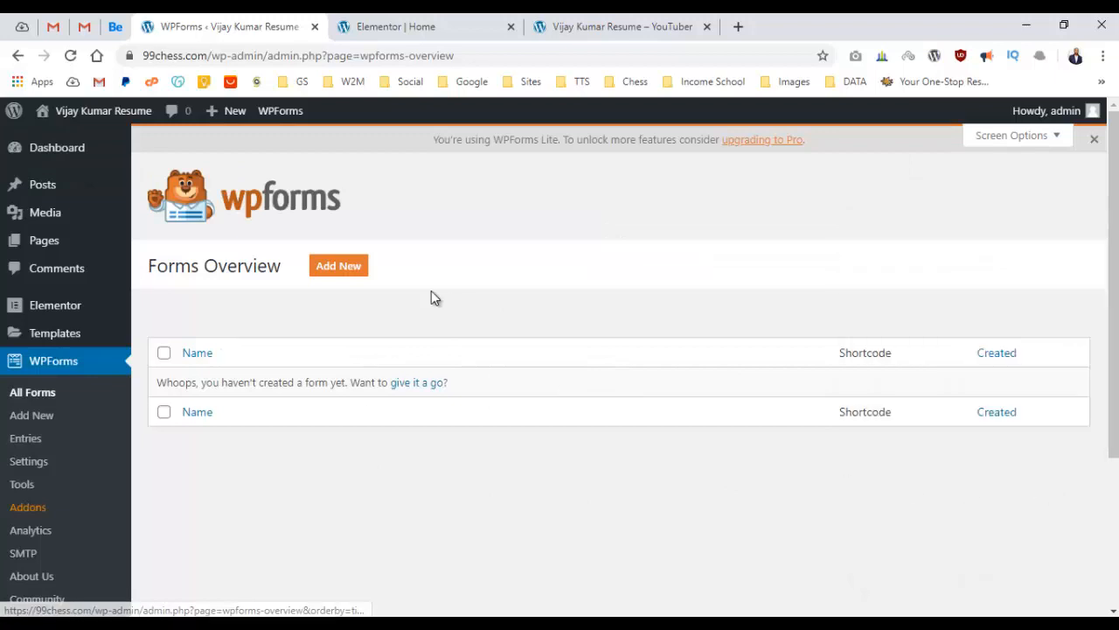
{"action": "left_click", "coordinate": [331, 262]}
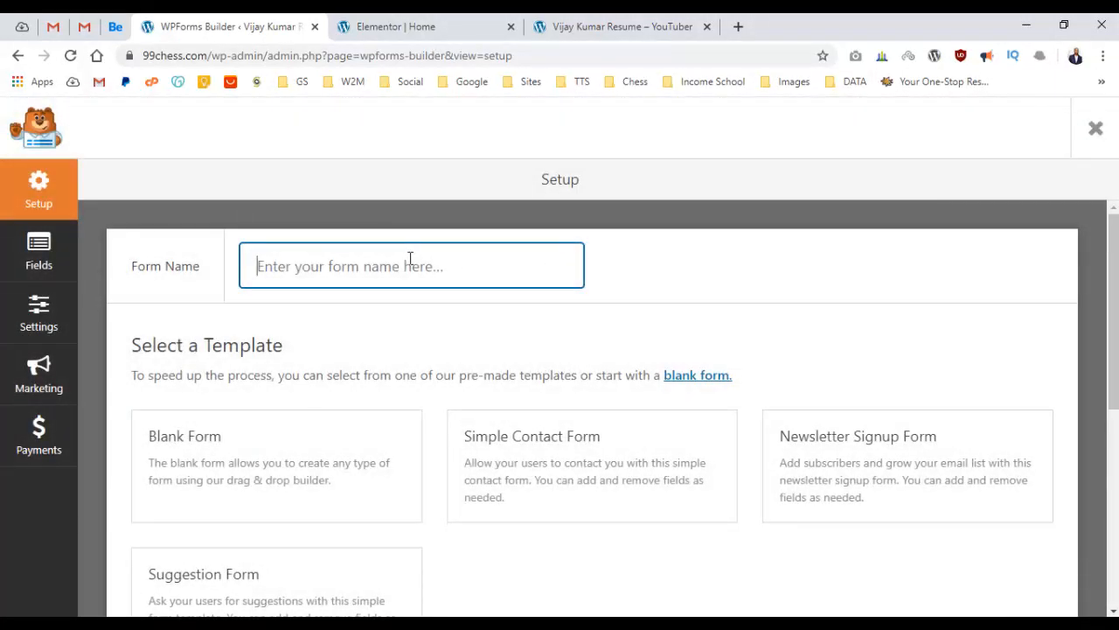
Create and save a form named 'Contact' from the Simple Contact Form template.
{"action": "type", "text": "Contact"}
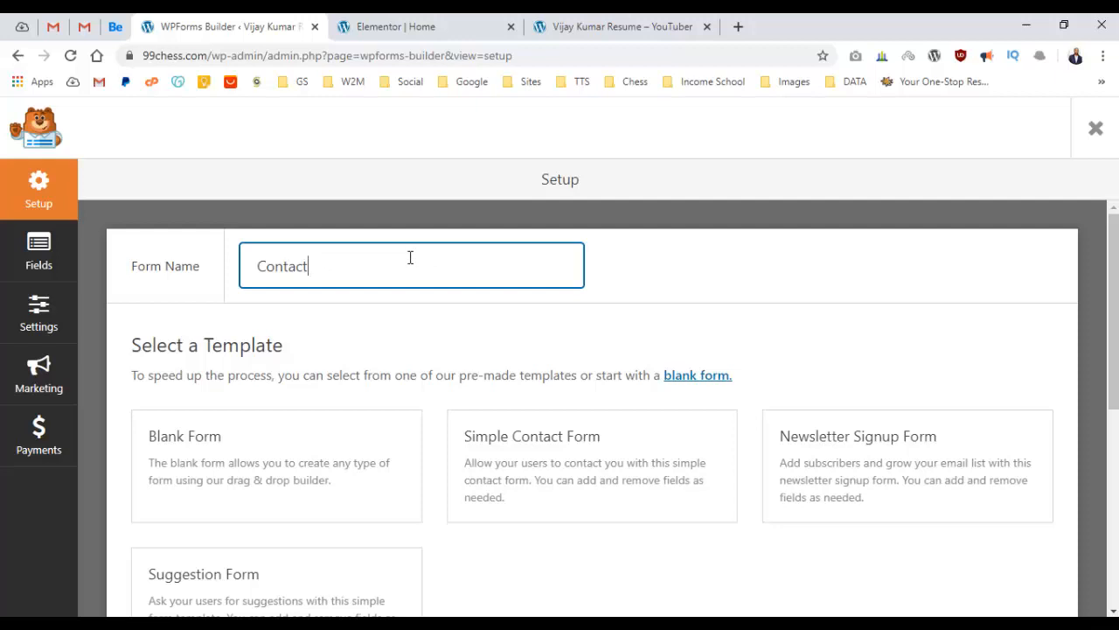
{"action": "scroll", "coordinate": [412, 259], "scroll_direction": "down", "scroll_amount": 1}
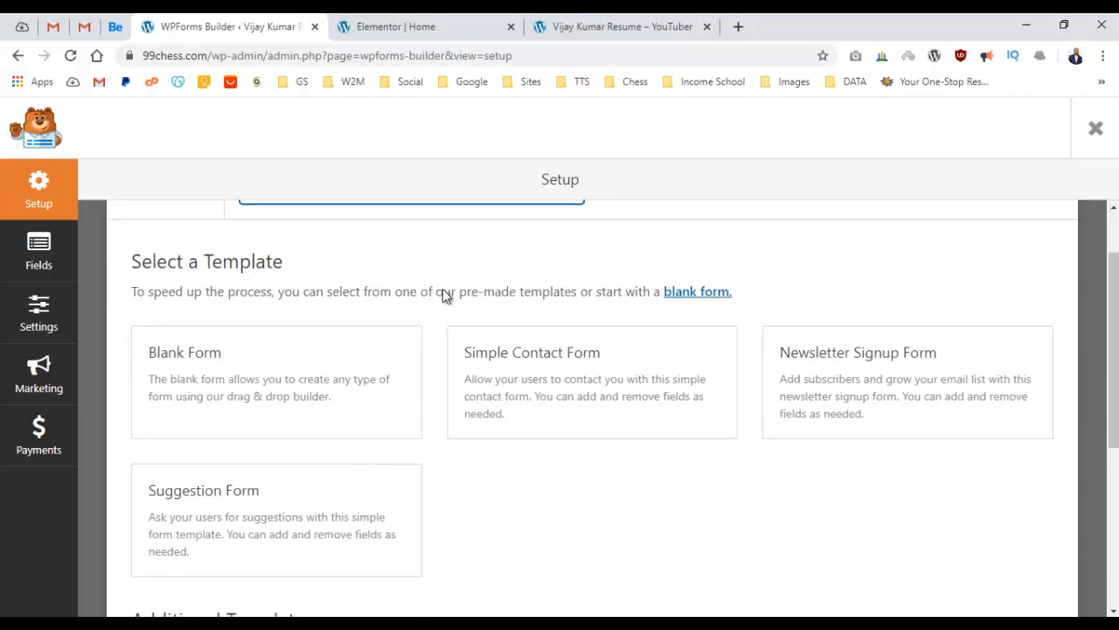
{"action": "scroll", "coordinate": [443, 295], "scroll_direction": "down", "scroll_amount": 2}
{"action": "scroll", "coordinate": [591, 333], "scroll_direction": "up", "scroll_amount": 1}
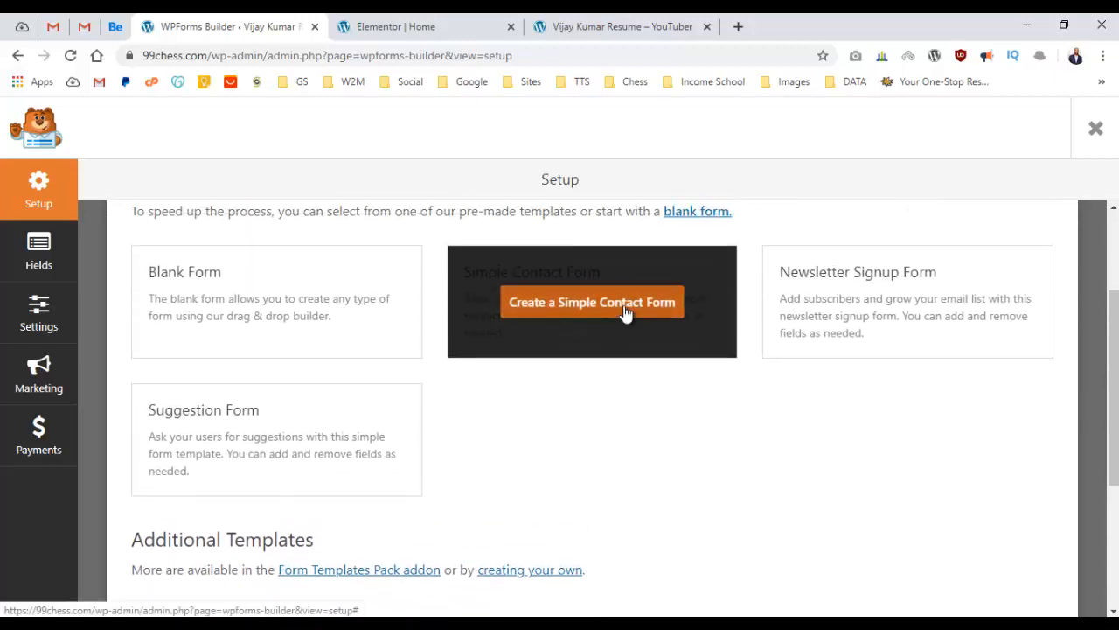
{"action": "left_click", "coordinate": [627, 312]}
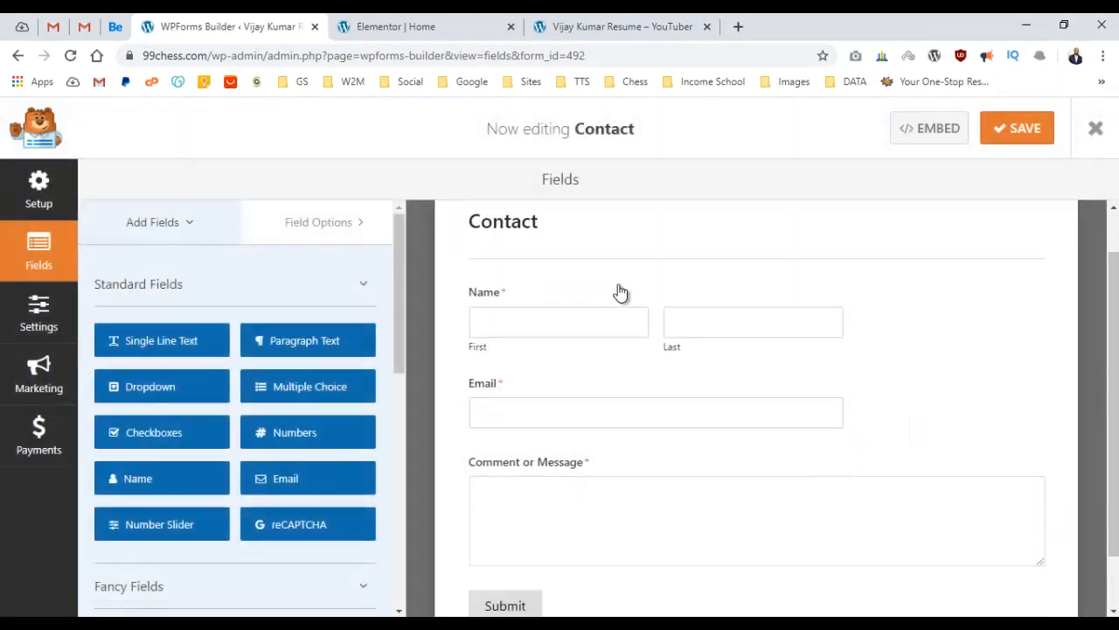
{"action": "scroll", "coordinate": [701, 308], "scroll_direction": "down", "scroll_amount": 1}
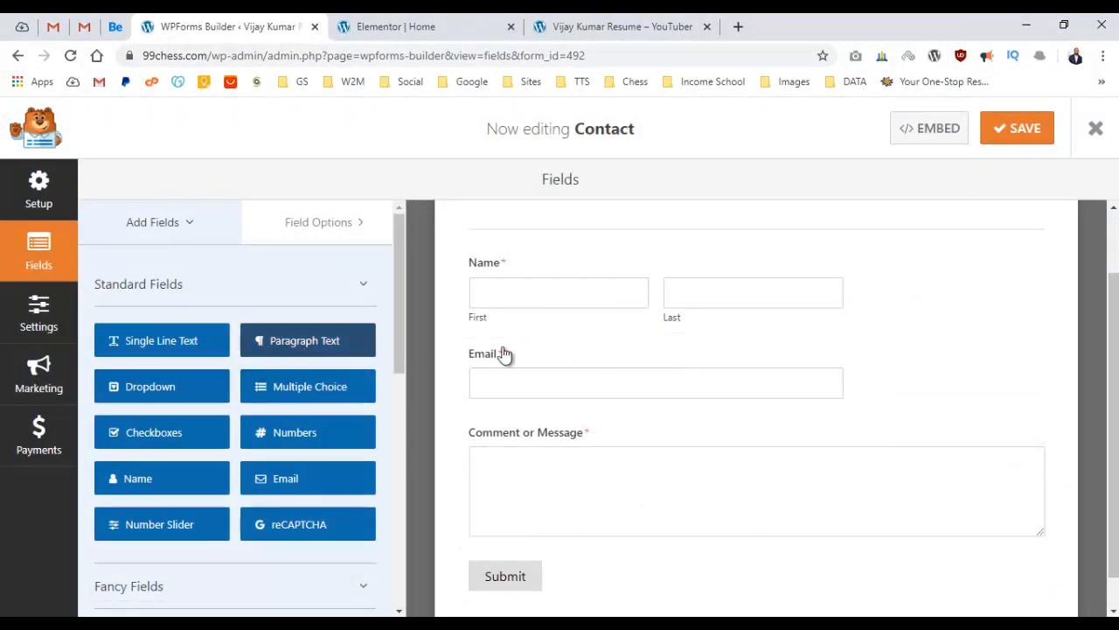
{"action": "scroll", "coordinate": [621, 298], "scroll_direction": "up", "scroll_amount": 2}
{"action": "scroll", "coordinate": [592, 327], "scroll_direction": "down", "scroll_amount": 3}
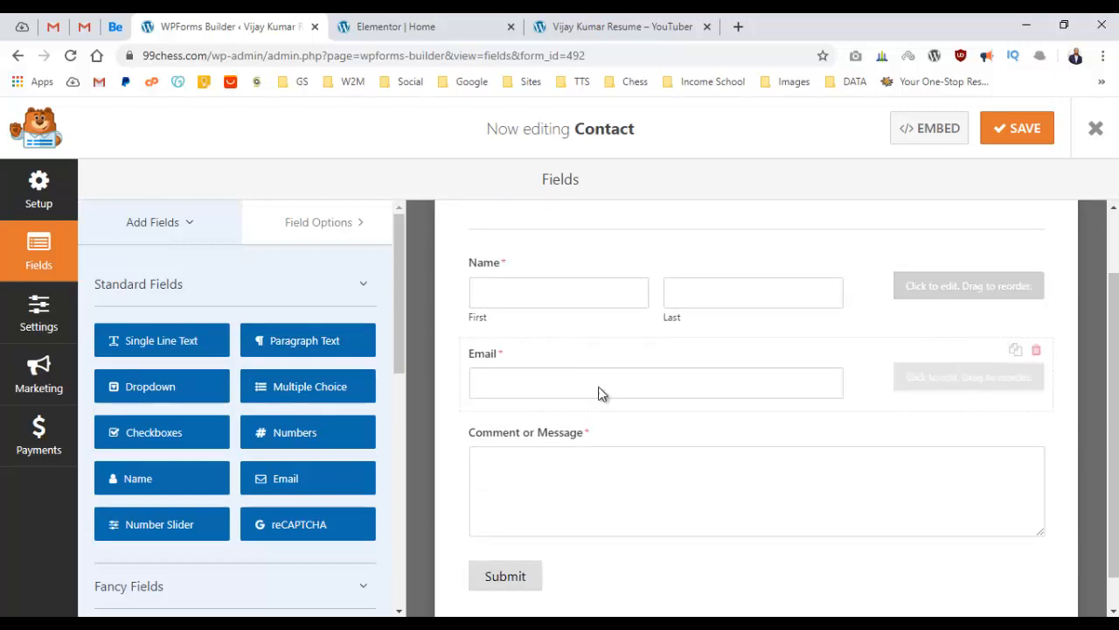
{"action": "left_click", "coordinate": [1023, 138]}
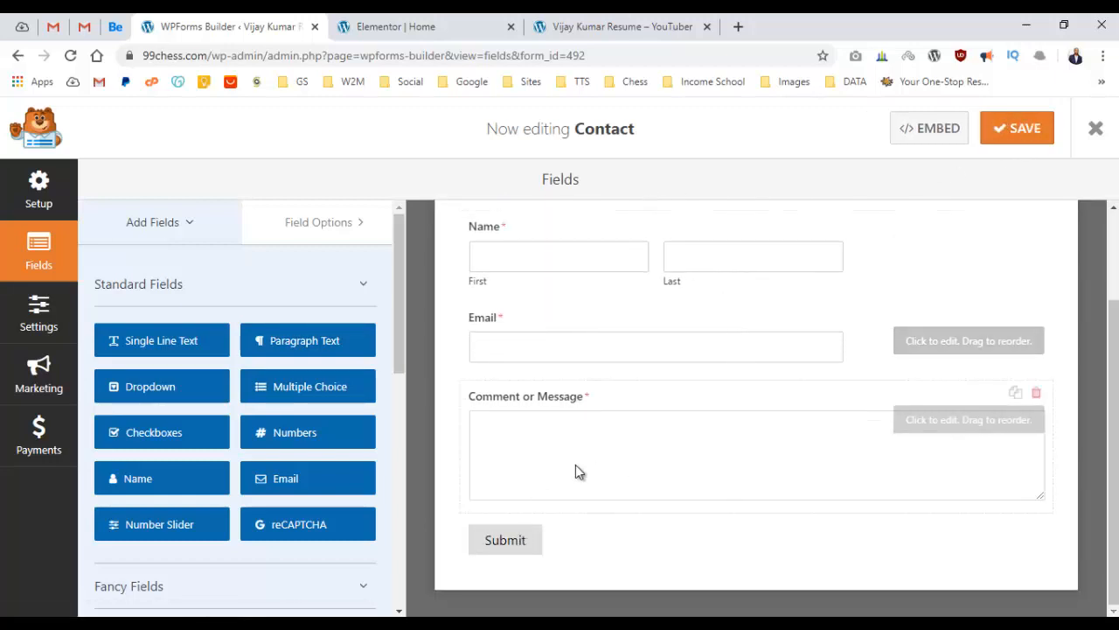
Copy the Contact form's embed shortcode and return to the Elementor page editor.
{"action": "scroll", "coordinate": [576, 465], "scroll_direction": "up", "scroll_amount": 3}
{"action": "left_click", "coordinate": [922, 138]}
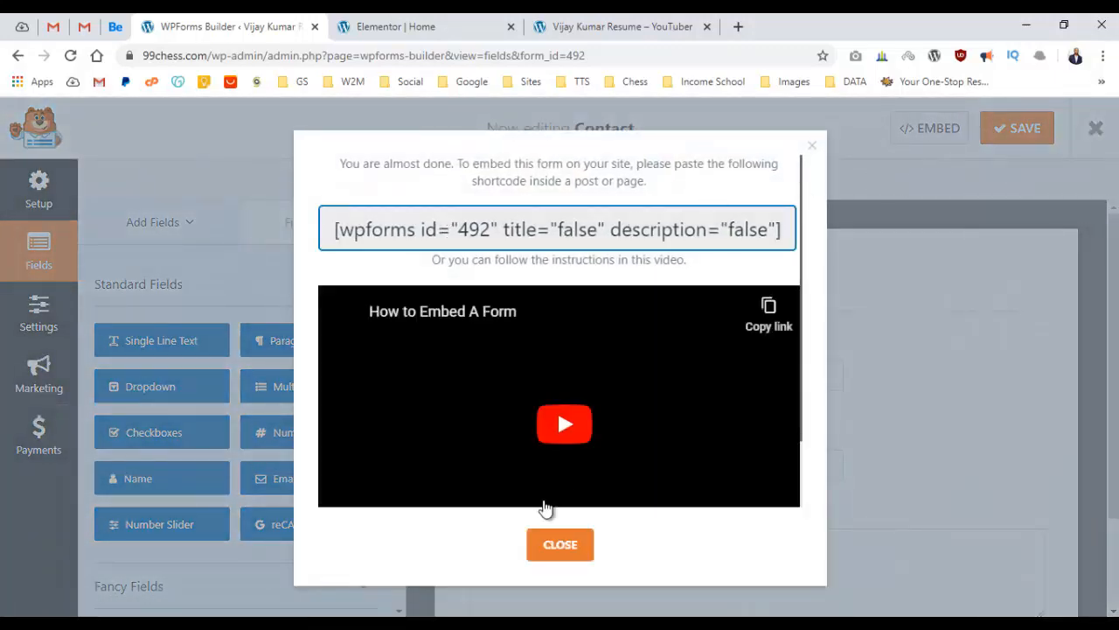
{"action": "left_click", "coordinate": [556, 544]}
{"action": "left_click", "coordinate": [947, 131]}
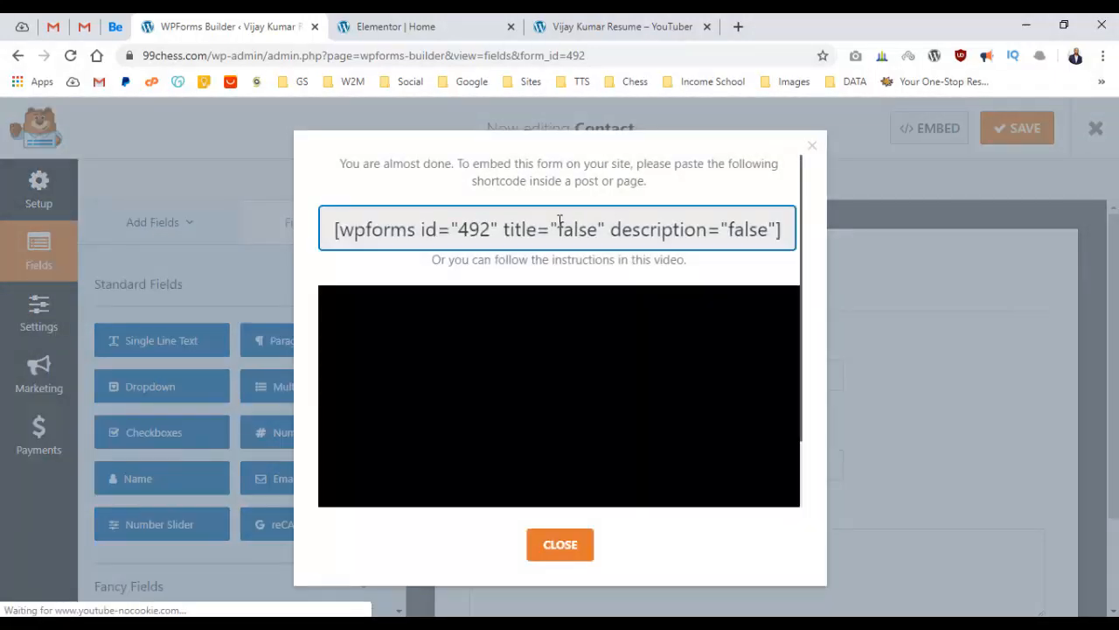
{"action": "left_click", "coordinate": [560, 225]}
{"action": "key", "text": "ctrl+c"}
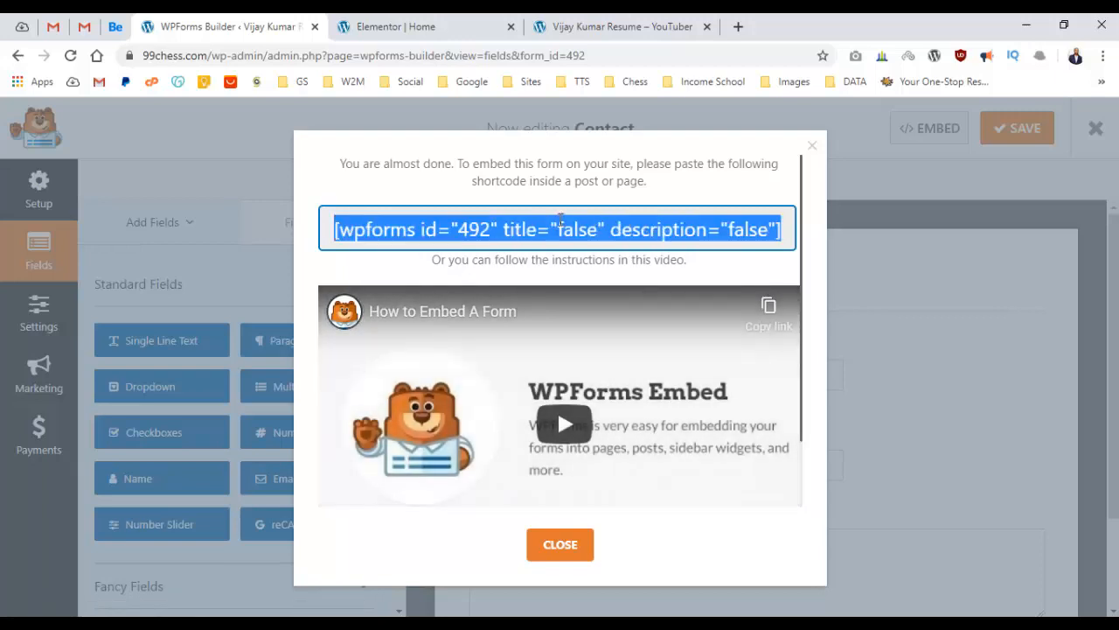
{"action": "left_click", "coordinate": [549, 545]}
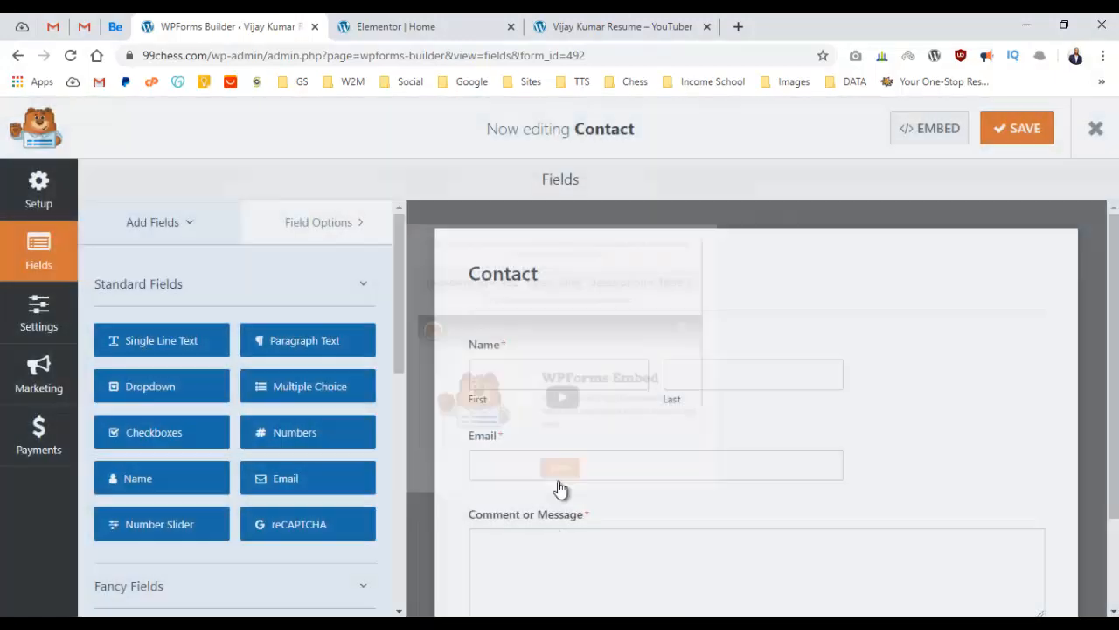
{"action": "left_click", "coordinate": [419, 27]}
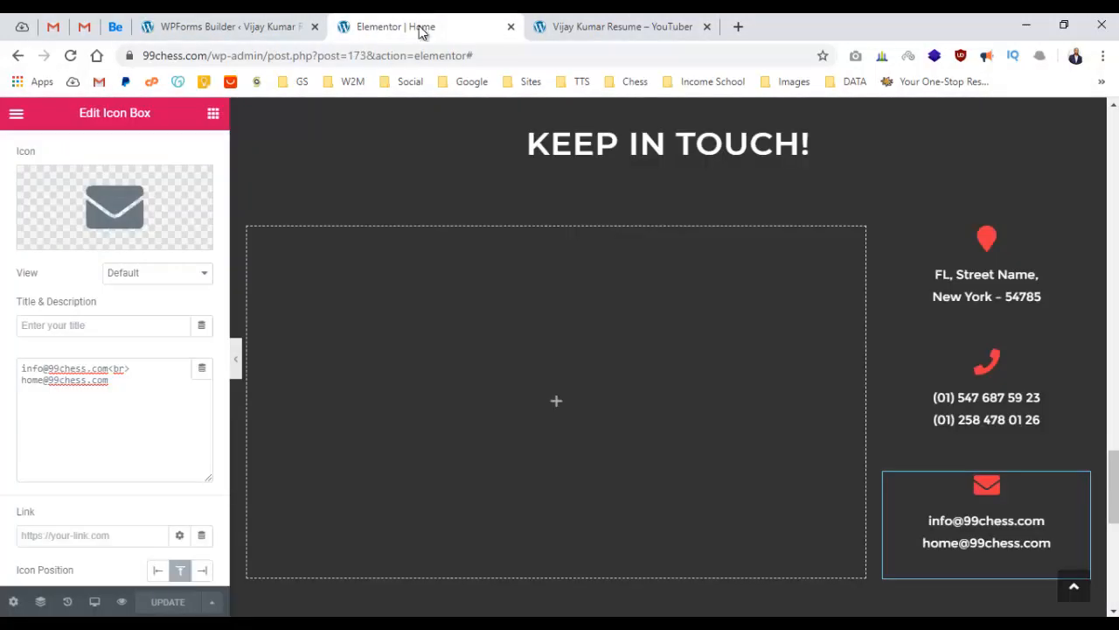
Add a Shortcode widget to the empty left column and paste the Contact form shortcode (id 492).
{"action": "left_click", "coordinate": [539, 386]}
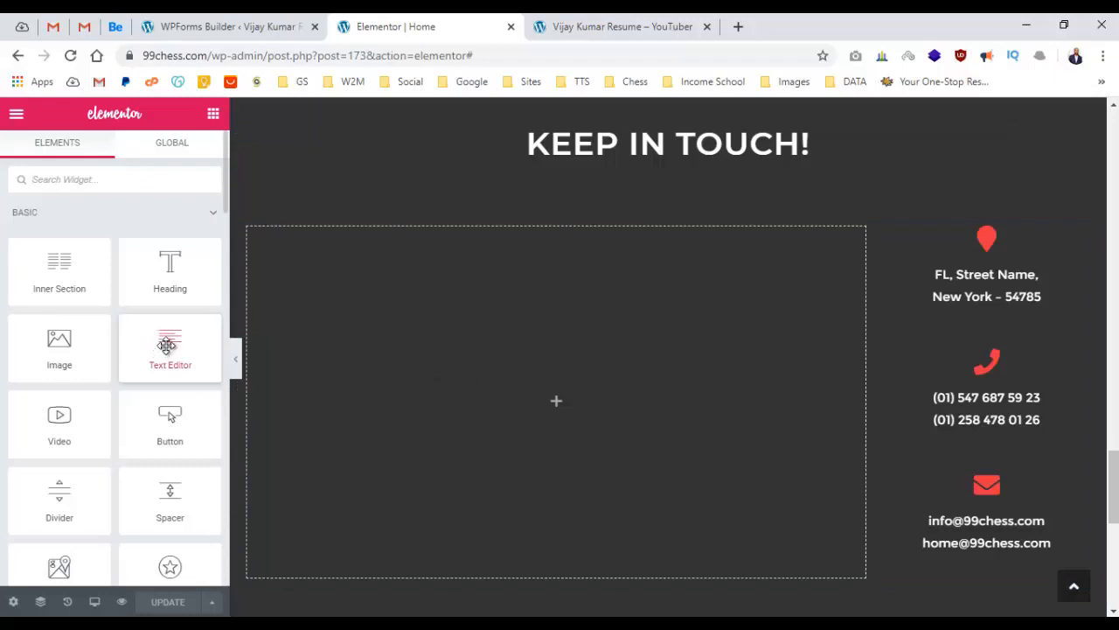
{"action": "left_click", "coordinate": [95, 180]}
{"action": "type", "text": "short"}
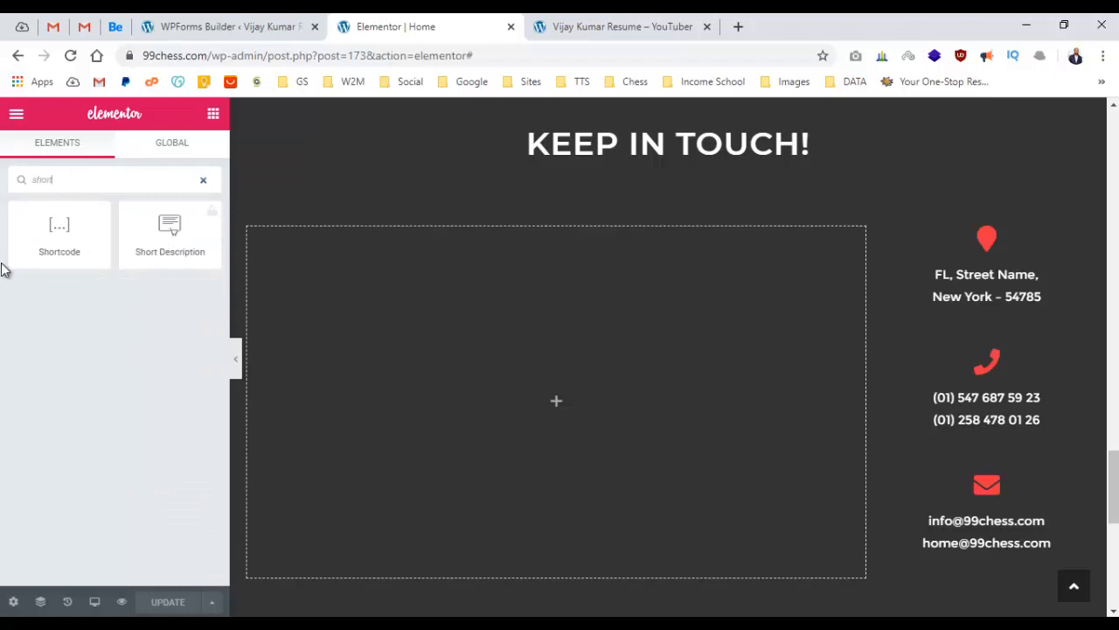
{"action": "left_click_drag", "start_coordinate": [43, 234], "coordinate": [502, 356]}
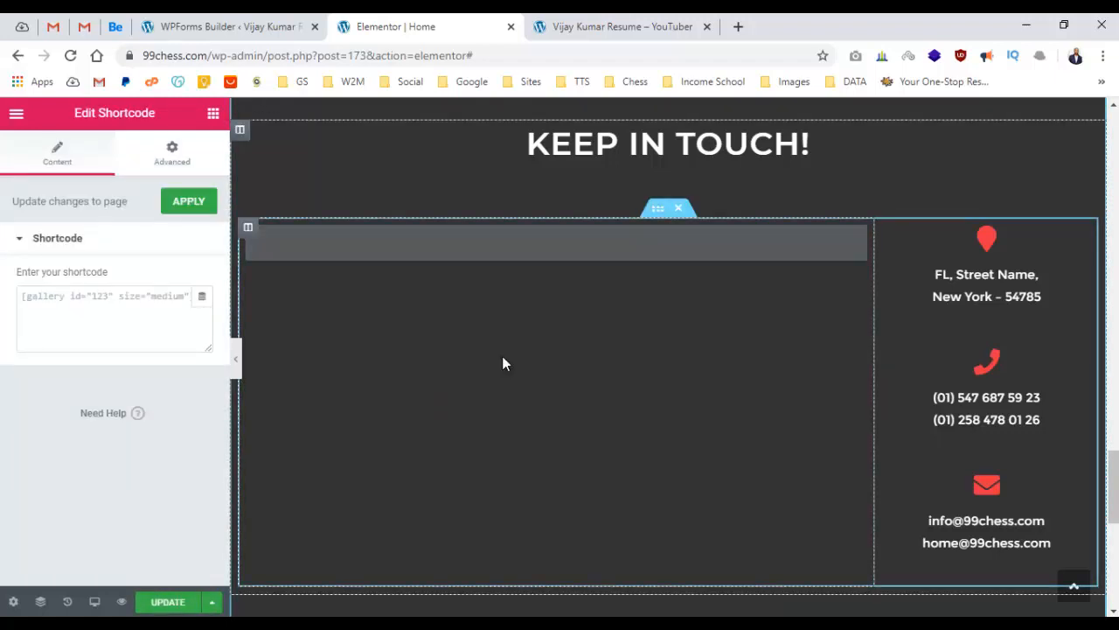
{"action": "left_click", "coordinate": [152, 299]}
{"action": "key", "text": "ctrl+v"}
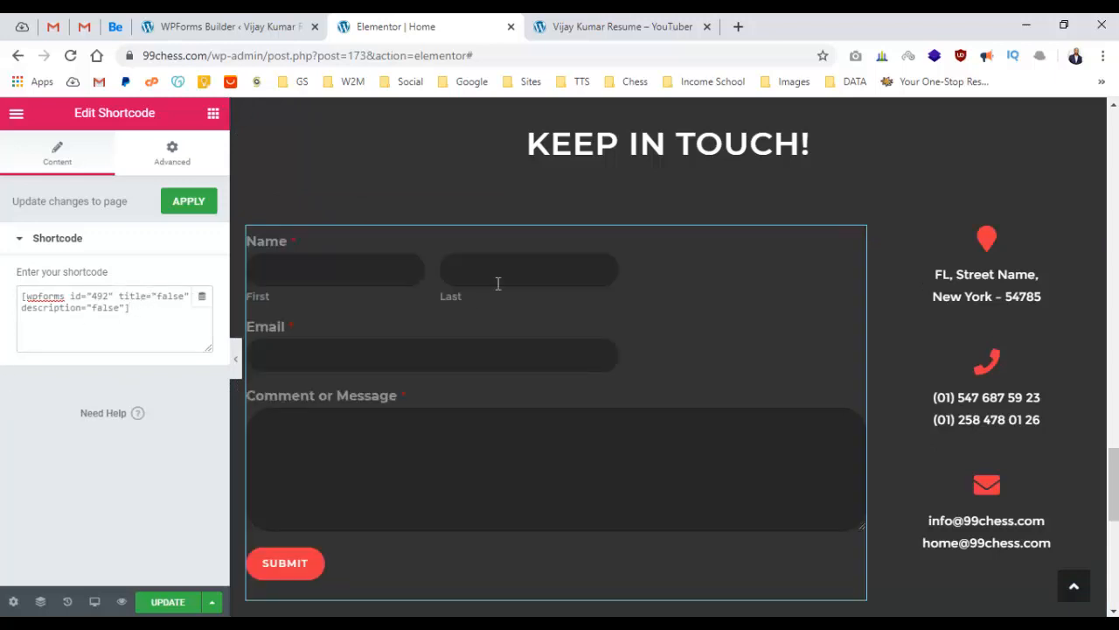
Check the form preview's First name, Last name, Email and Comment fields, then update the page.
{"action": "left_click", "coordinate": [310, 268]}
{"action": "left_click", "coordinate": [515, 270]}
{"action": "left_click", "coordinate": [369, 360]}
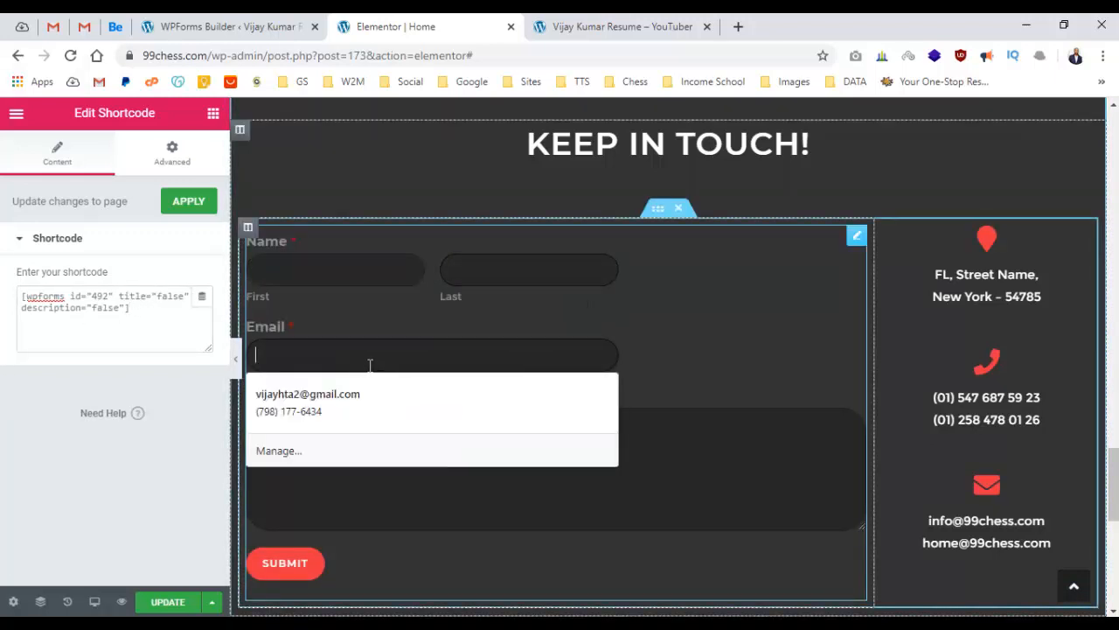
{"action": "left_click", "coordinate": [692, 487]}
{"action": "left_click", "coordinate": [151, 604]}
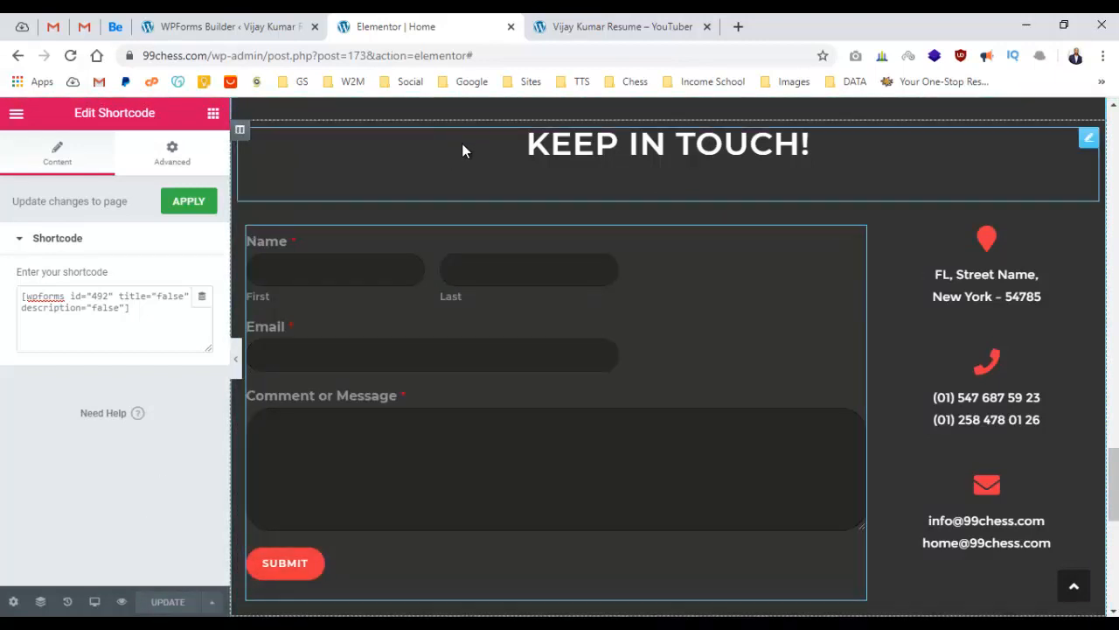
Reload the live resume site with F5 and scroll down to the Keep In Touch section.
{"action": "left_click", "coordinate": [591, 27]}
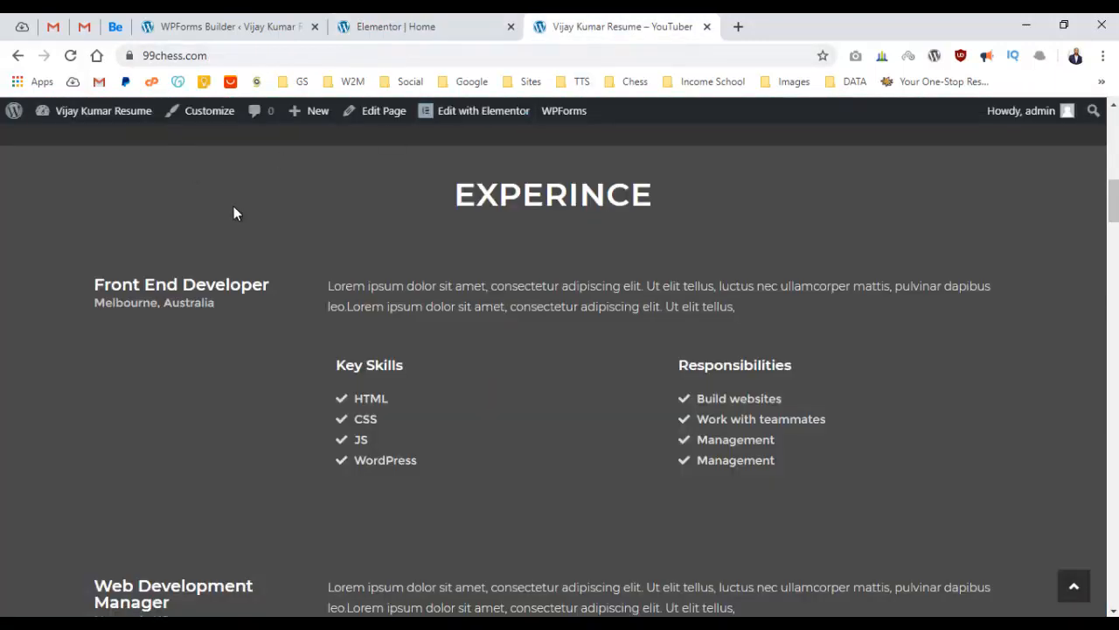
{"action": "key", "text": "F5"}
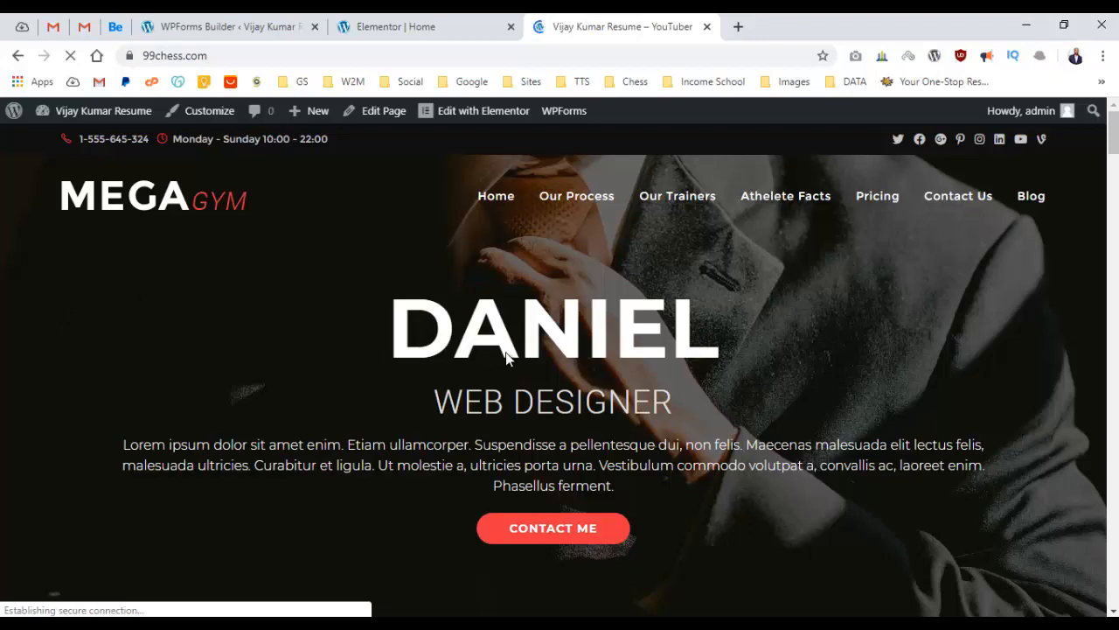
{"action": "scroll", "coordinate": [511, 349], "scroll_direction": "down", "scroll_amount": 4}
{"action": "scroll", "coordinate": [515, 347], "scroll_direction": "up", "scroll_amount": 4}
{"action": "scroll", "coordinate": [528, 321], "scroll_direction": "down", "scroll_amount": 12}
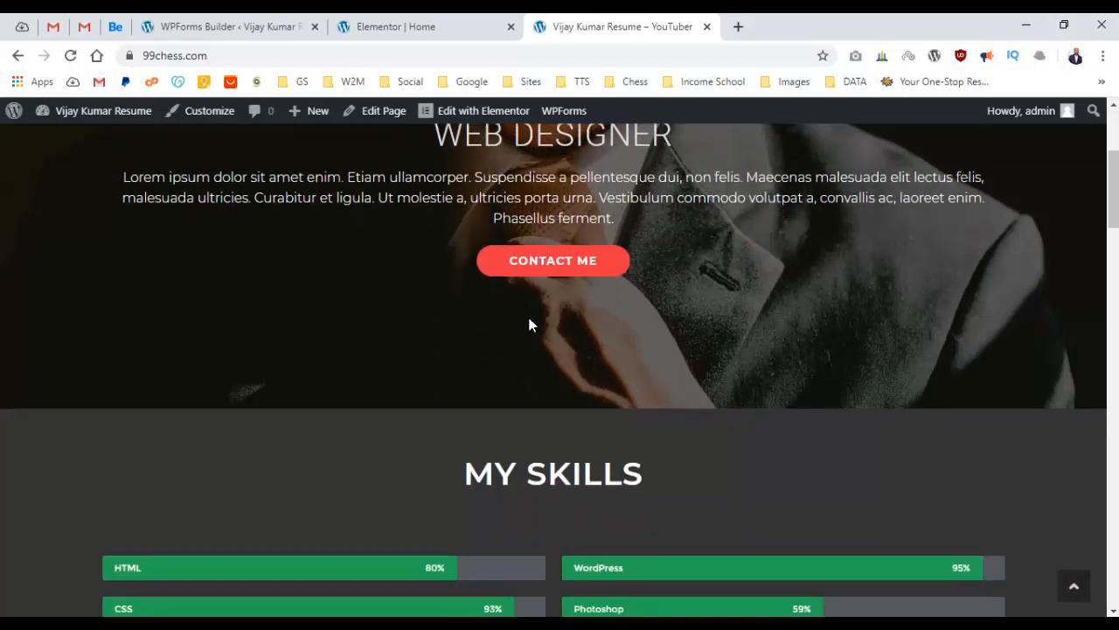
{"action": "scroll", "coordinate": [529, 321], "scroll_direction": "down", "scroll_amount": 10}
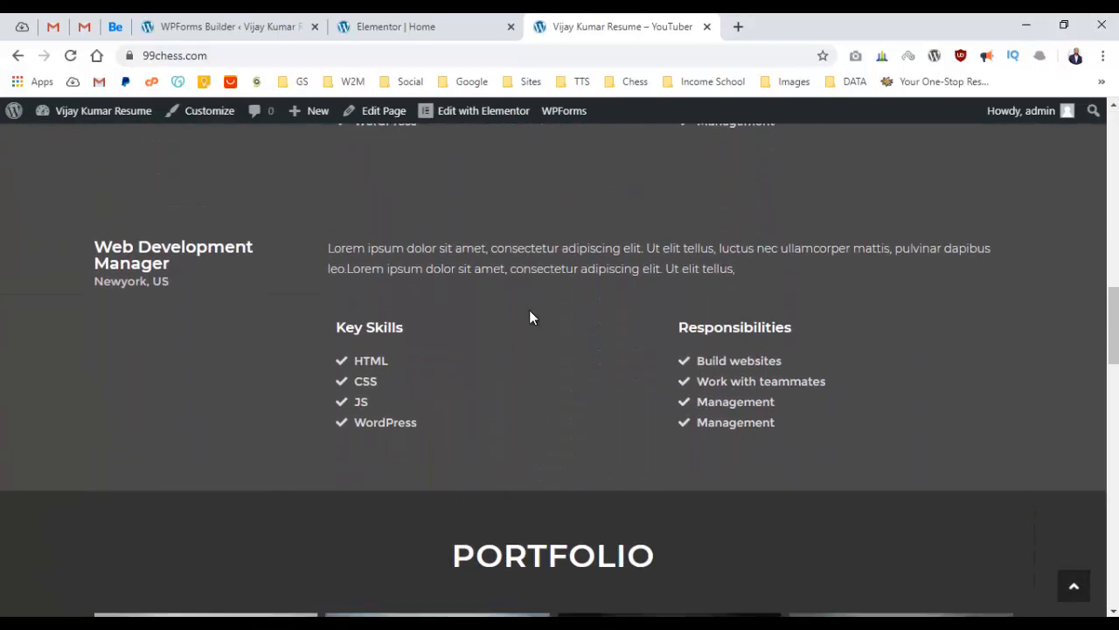
{"action": "scroll", "coordinate": [620, 308], "scroll_direction": "down", "scroll_amount": 3}
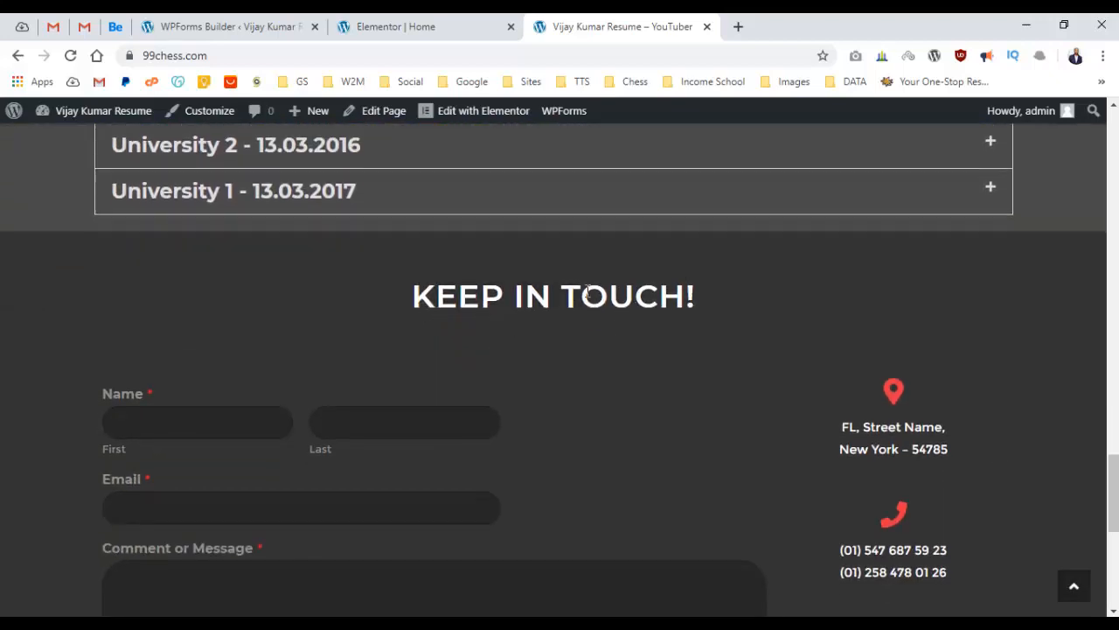
{"action": "scroll", "coordinate": [524, 297], "scroll_direction": "down", "scroll_amount": 2}
Try the live form's First name, Last name, Email and Comment or Message fields.
{"action": "left_click", "coordinate": [270, 271]}
{"action": "left_click", "coordinate": [324, 267]}
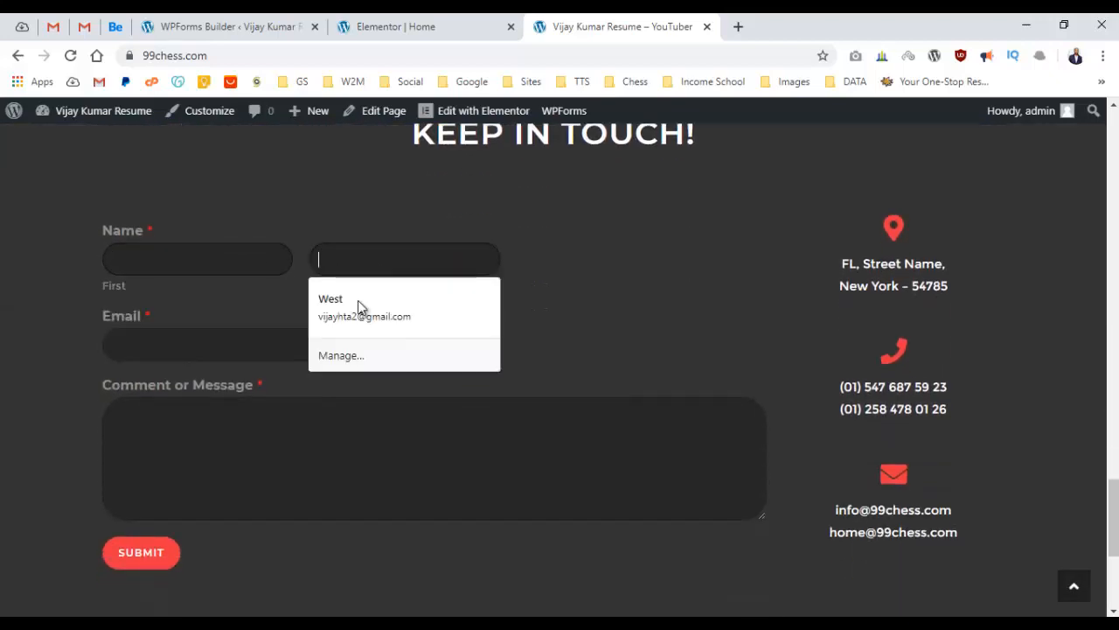
{"action": "left_click", "coordinate": [182, 334]}
{"action": "left_click", "coordinate": [331, 416]}
{"action": "scroll", "coordinate": [73, 381], "scroll_direction": "down", "scroll_amount": 2}
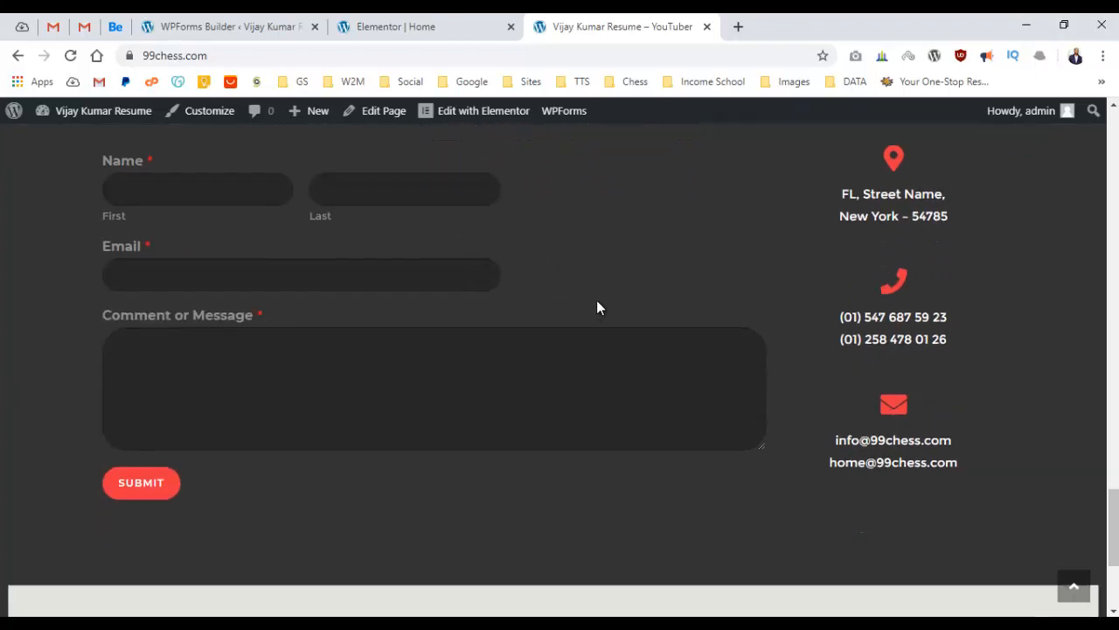
{"action": "scroll", "coordinate": [615, 383], "scroll_direction": "down", "scroll_amount": 2}
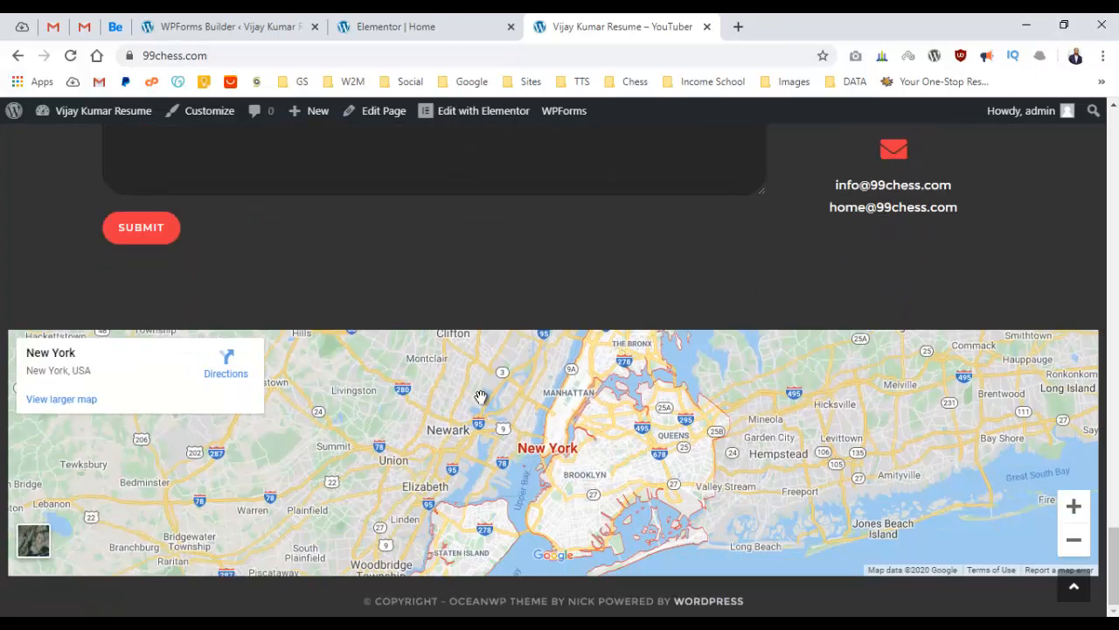
{"action": "scroll", "coordinate": [493, 327], "scroll_direction": "up", "scroll_amount": 8}
{"action": "scroll", "coordinate": [493, 321], "scroll_direction": "down", "scroll_amount": 6}
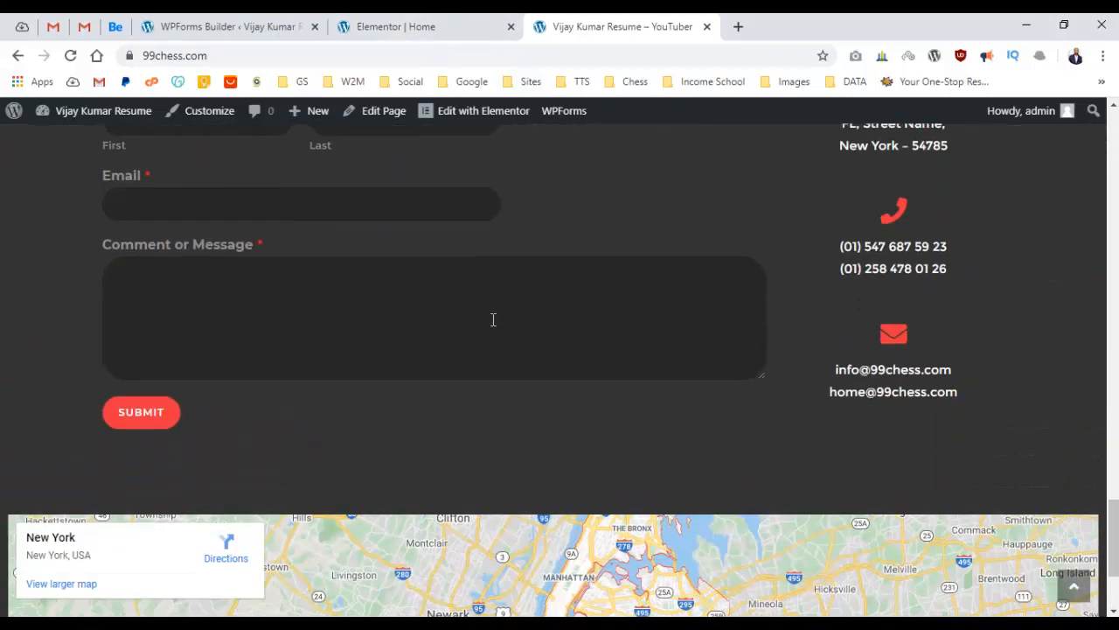
{"action": "scroll", "coordinate": [493, 317], "scroll_direction": "down", "scroll_amount": 2}
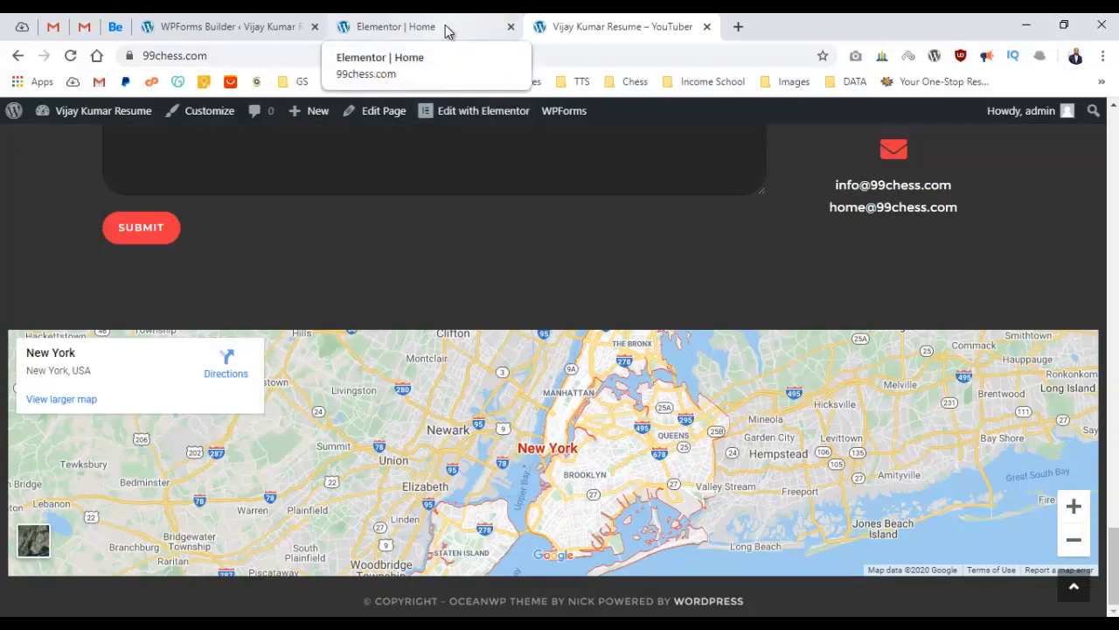
In the New York map section's Google Maps widget, change Location to newyork and update the page.
{"action": "left_click", "coordinate": [446, 31]}
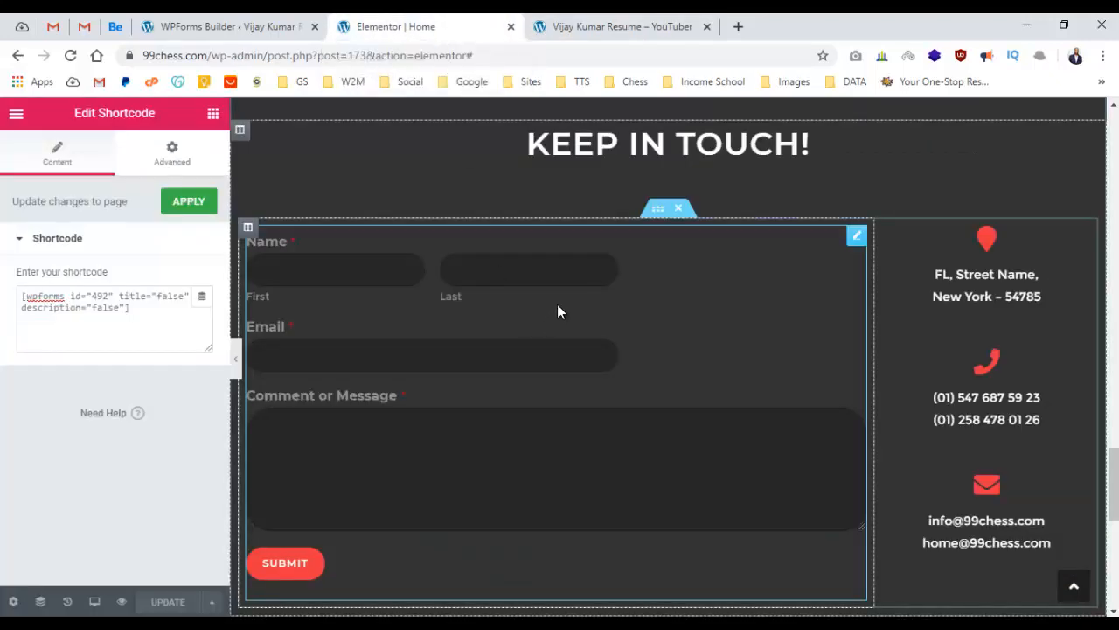
{"action": "scroll", "coordinate": [557, 304], "scroll_direction": "down", "scroll_amount": 6}
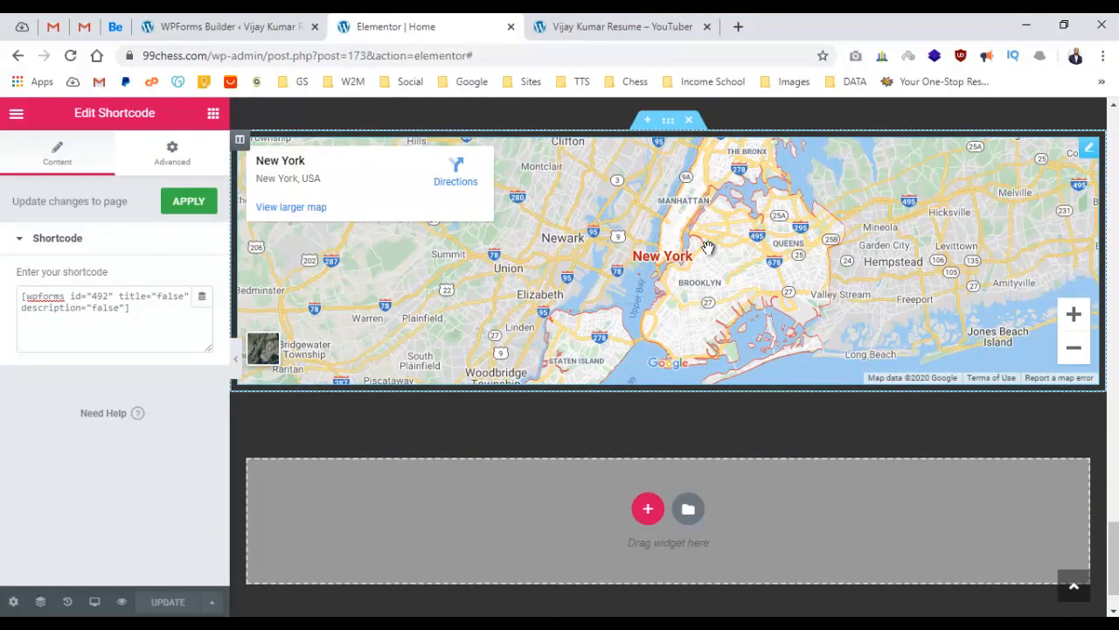
{"action": "left_click", "coordinate": [707, 248]}
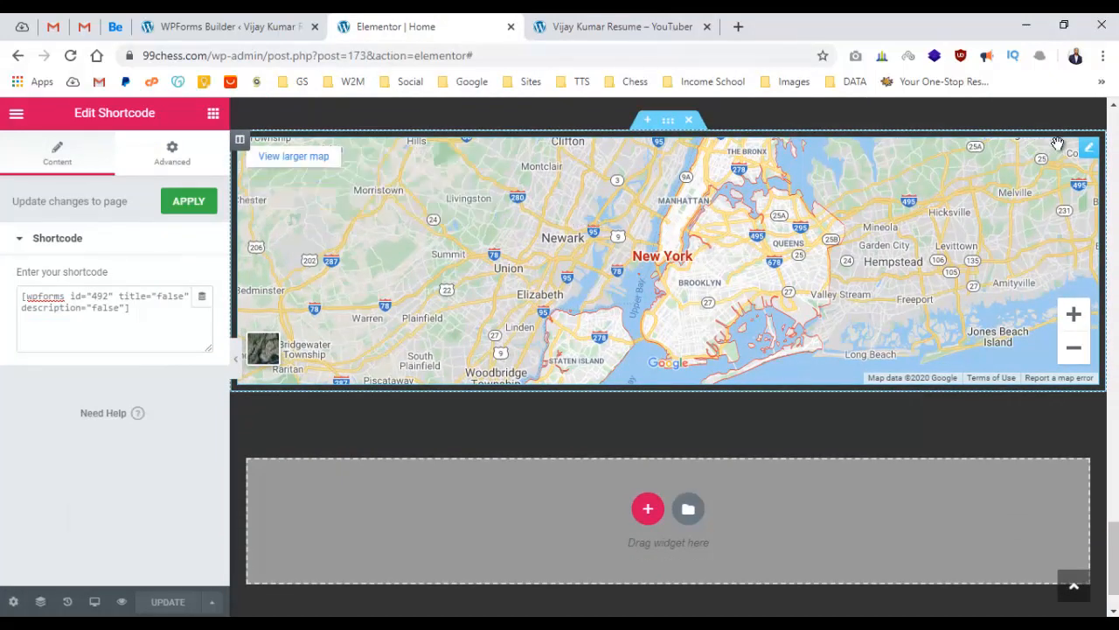
{"action": "left_click", "coordinate": [1089, 146]}
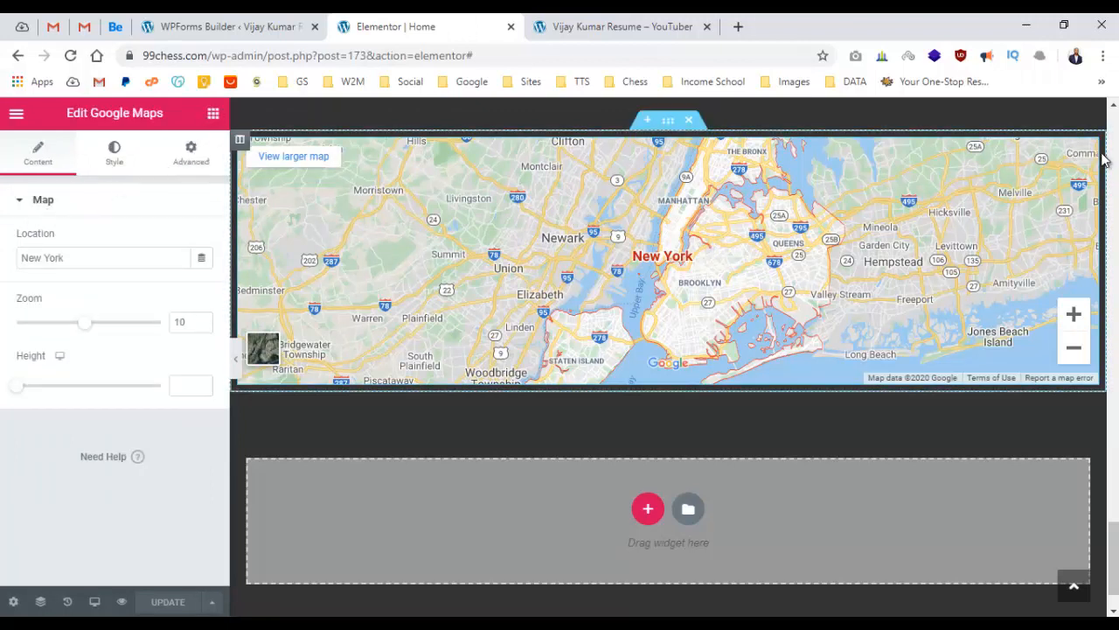
{"action": "double_click", "coordinate": [145, 261]}
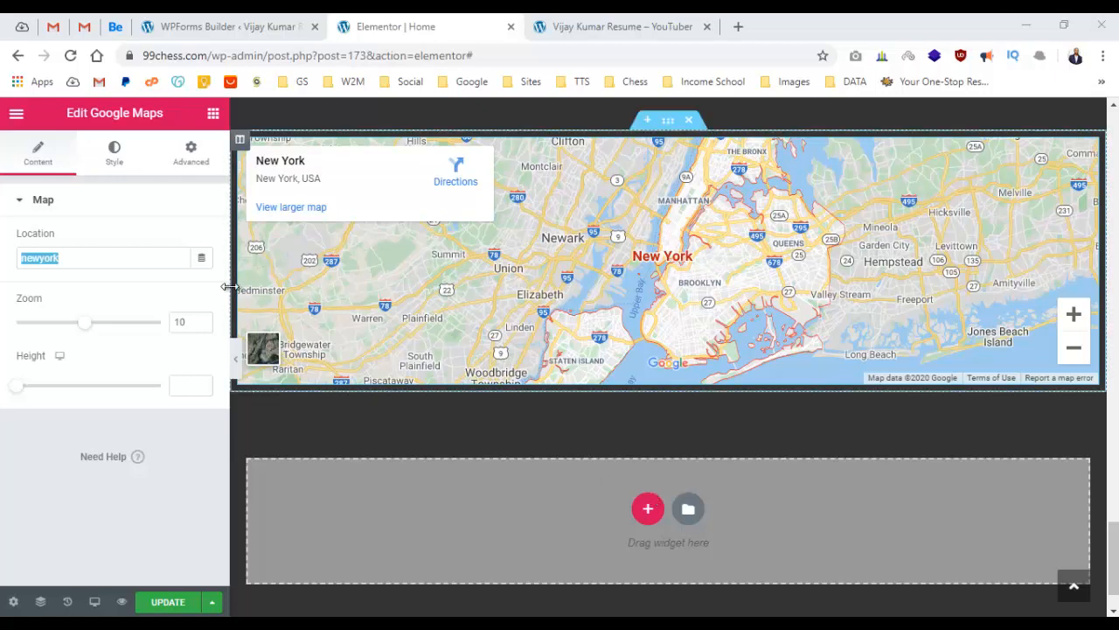
{"action": "left_click", "coordinate": [171, 602]}
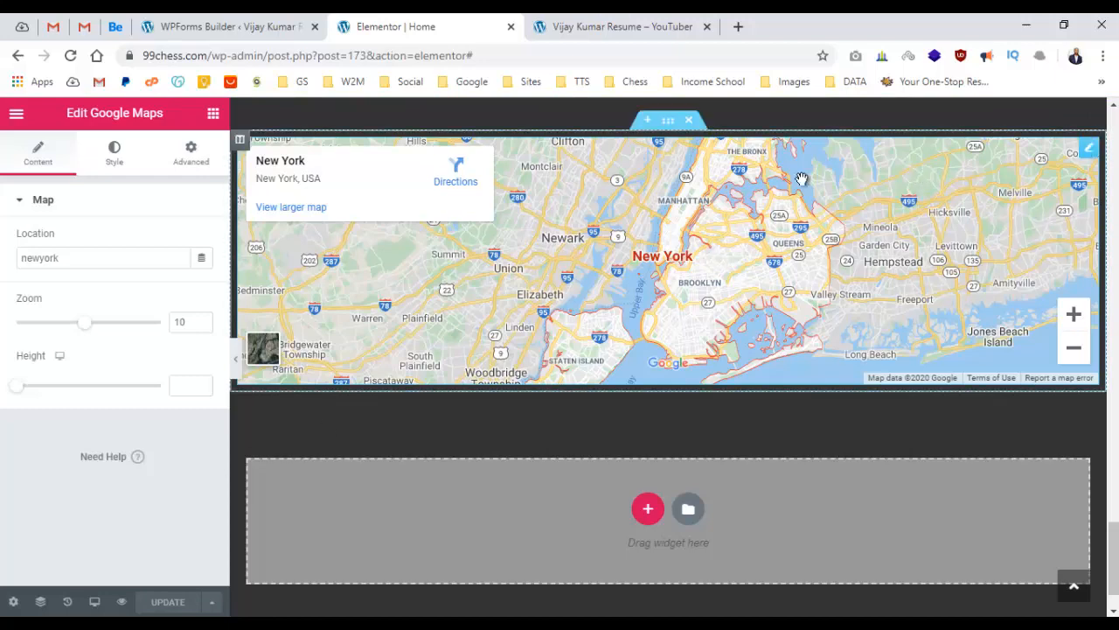
{"action": "left_click", "coordinate": [573, 24]}
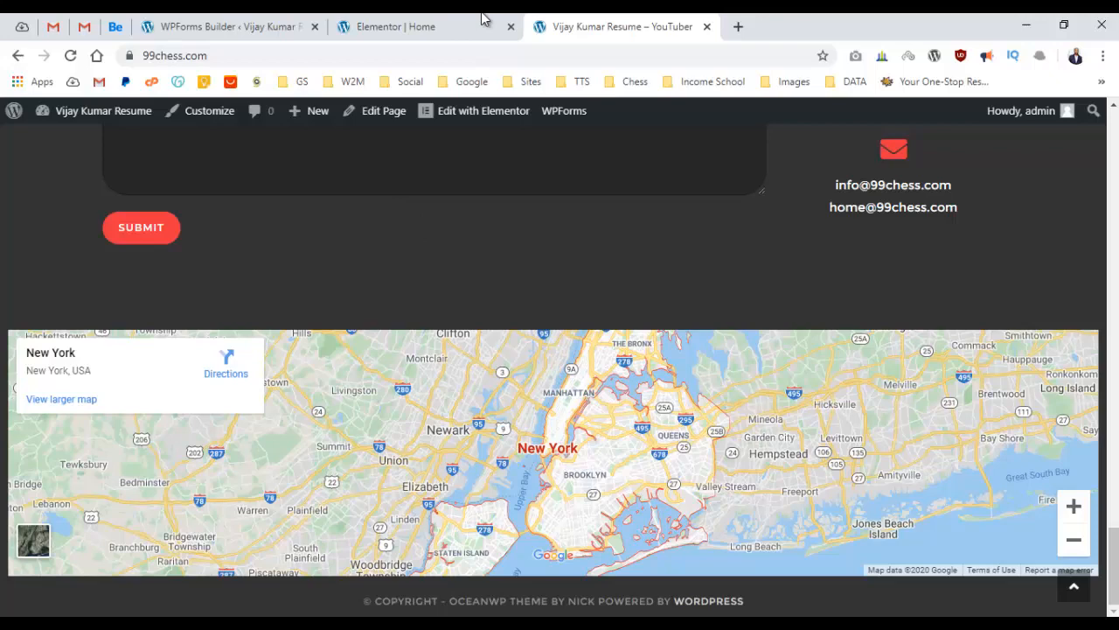
Back on the live resume page, dismiss the downloads bar and scroll to the Experince section.
{"action": "left_click", "coordinate": [484, 24]}
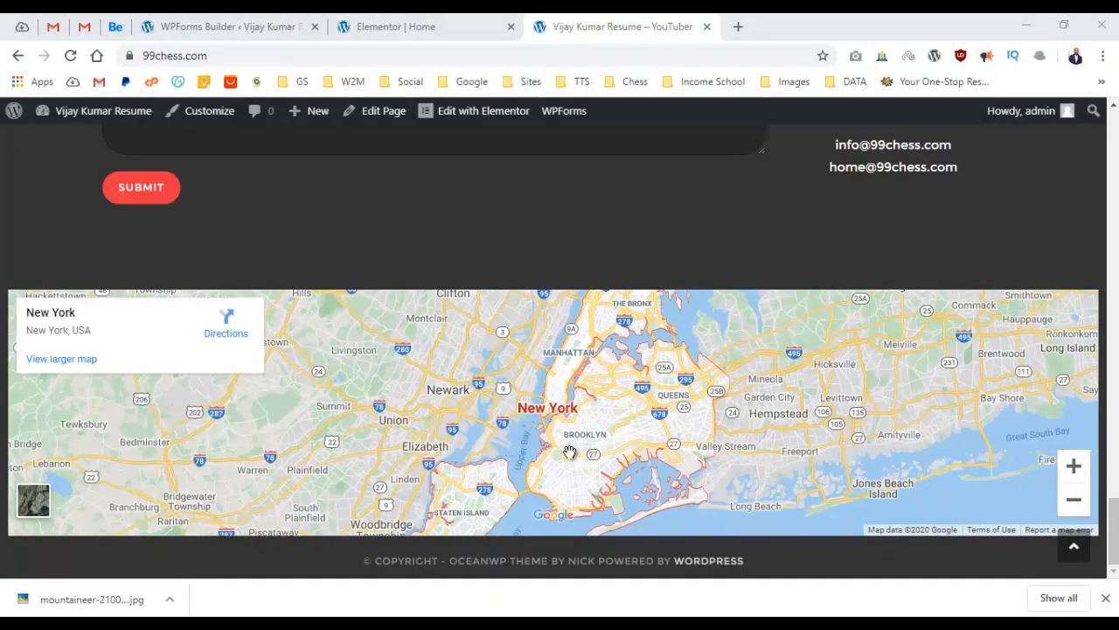
{"action": "left_click", "coordinate": [1105, 598]}
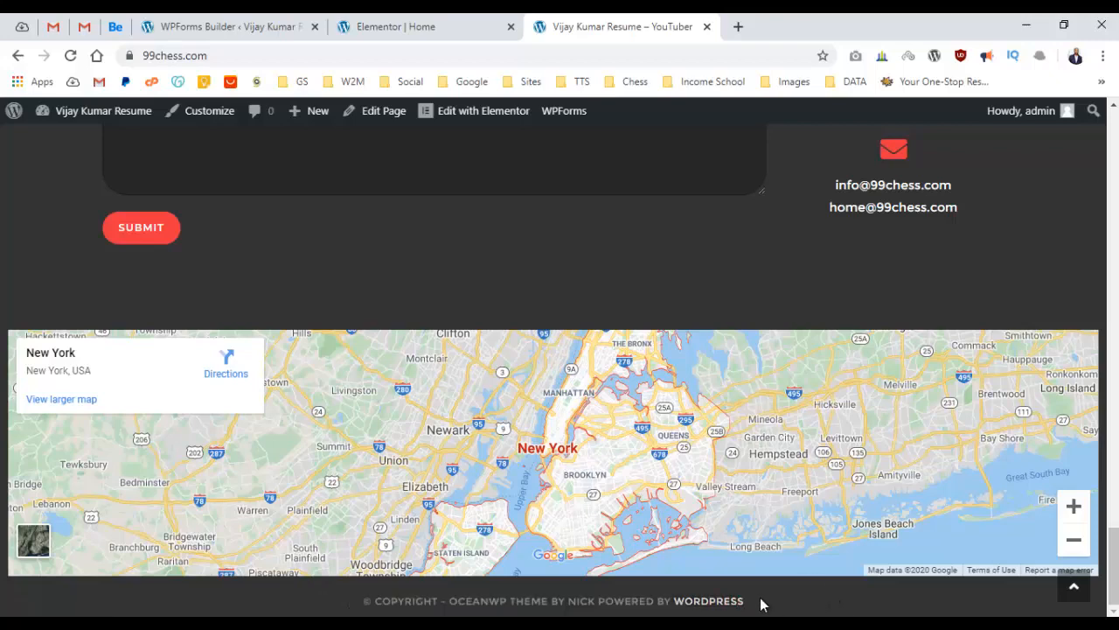
{"action": "scroll", "coordinate": [631, 566], "scroll_direction": "up", "scroll_amount": 15}
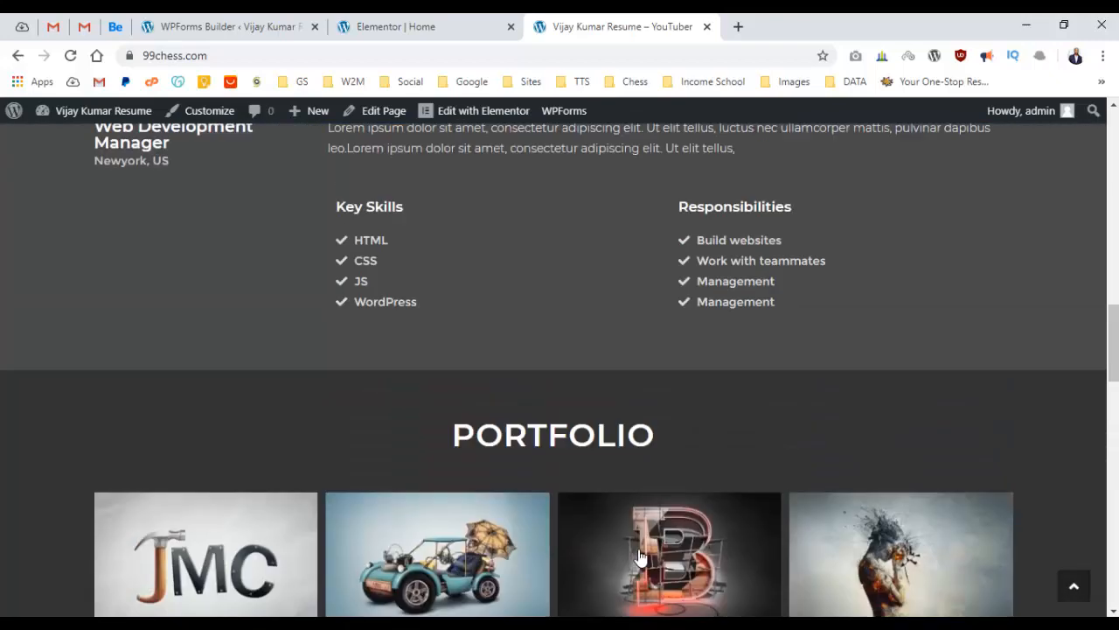
{"action": "scroll", "coordinate": [641, 547], "scroll_direction": "up", "scroll_amount": 7}
{"action": "scroll", "coordinate": [650, 518], "scroll_direction": "down", "scroll_amount": 3}
{"action": "scroll", "coordinate": [654, 511], "scroll_direction": "up", "scroll_amount": 2}
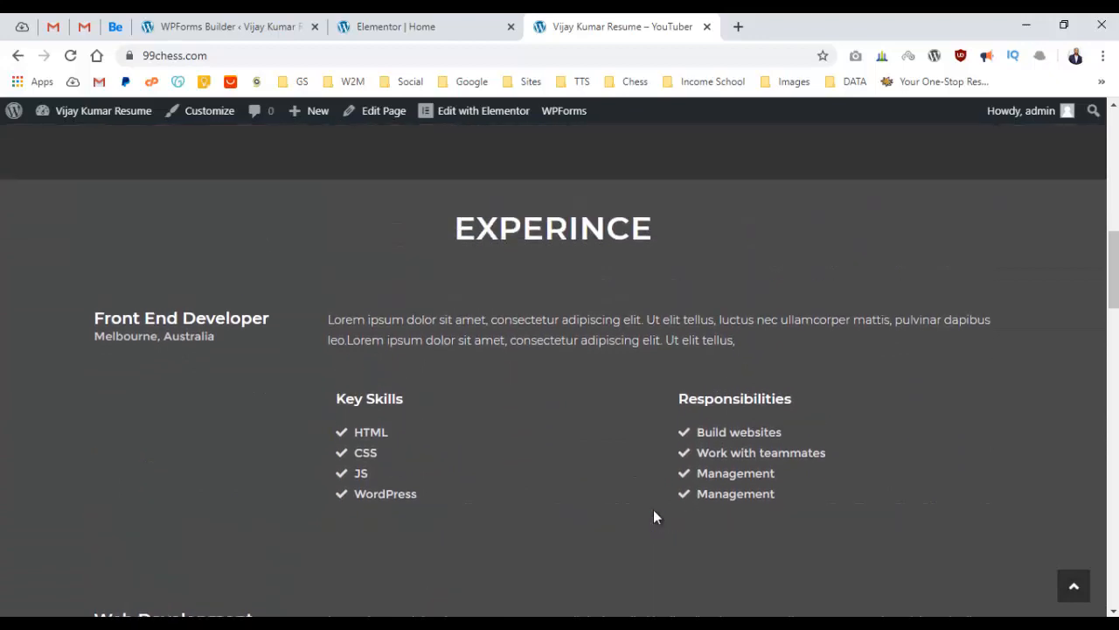
{"action": "scroll", "coordinate": [655, 507], "scroll_direction": "up", "scroll_amount": 1}
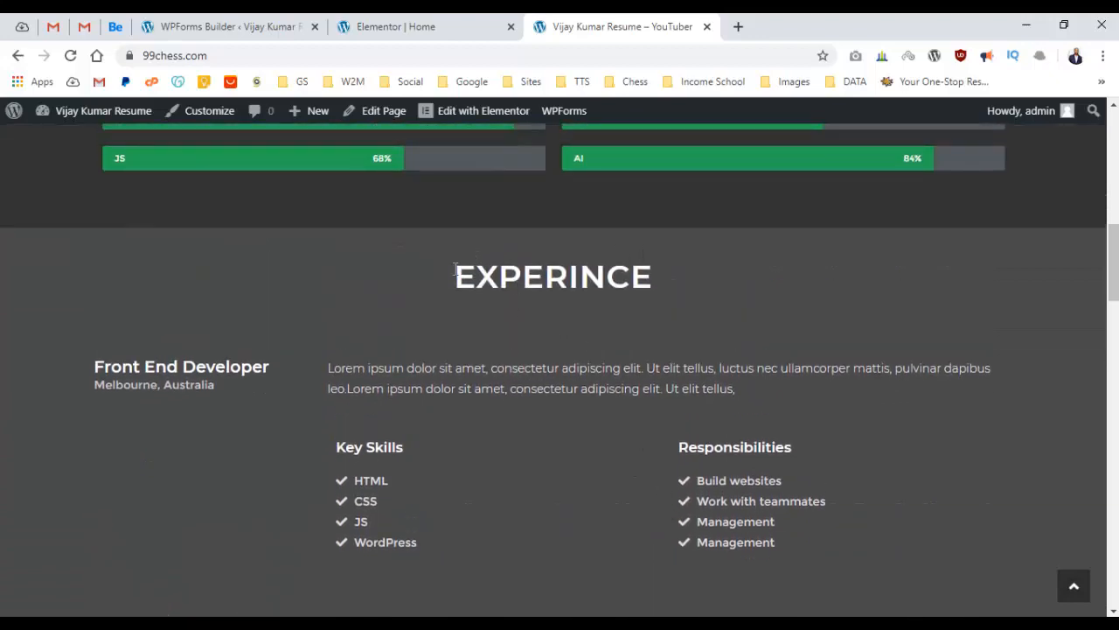
{"action": "left_click_drag", "start_coordinate": [456, 270], "coordinate": [753, 341]}
{"action": "left_click", "coordinate": [753, 342]}
{"action": "scroll", "coordinate": [966, 316], "scroll_direction": "down", "scroll_amount": 2}
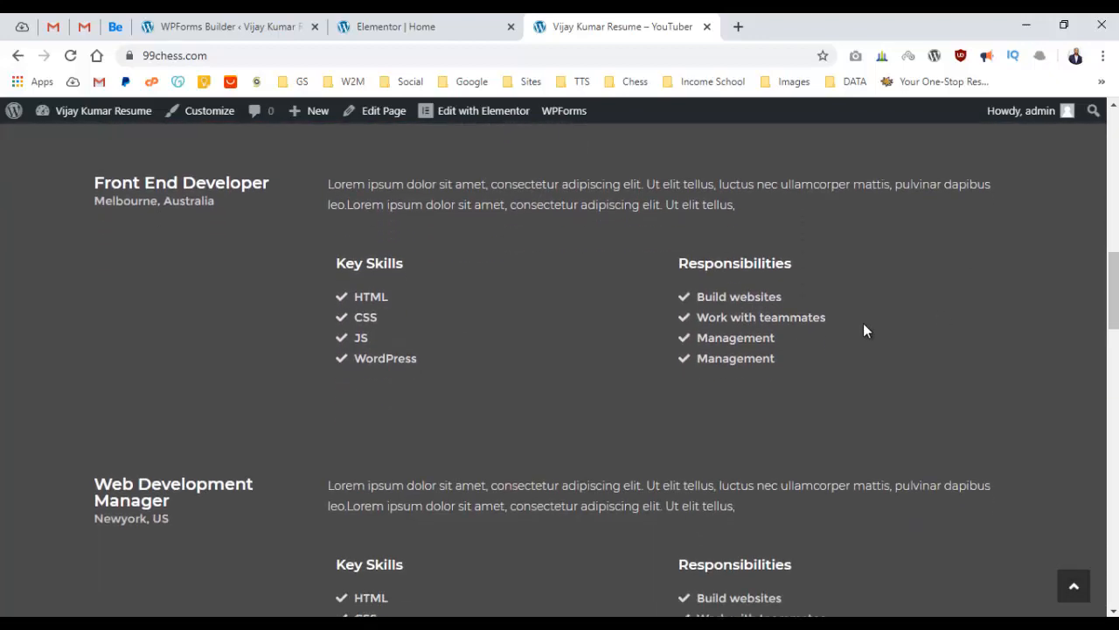
{"action": "scroll", "coordinate": [865, 315], "scroll_direction": "down", "scroll_amount": 10}
{"action": "scroll", "coordinate": [922, 279], "scroll_direction": "up", "scroll_amount": 10}
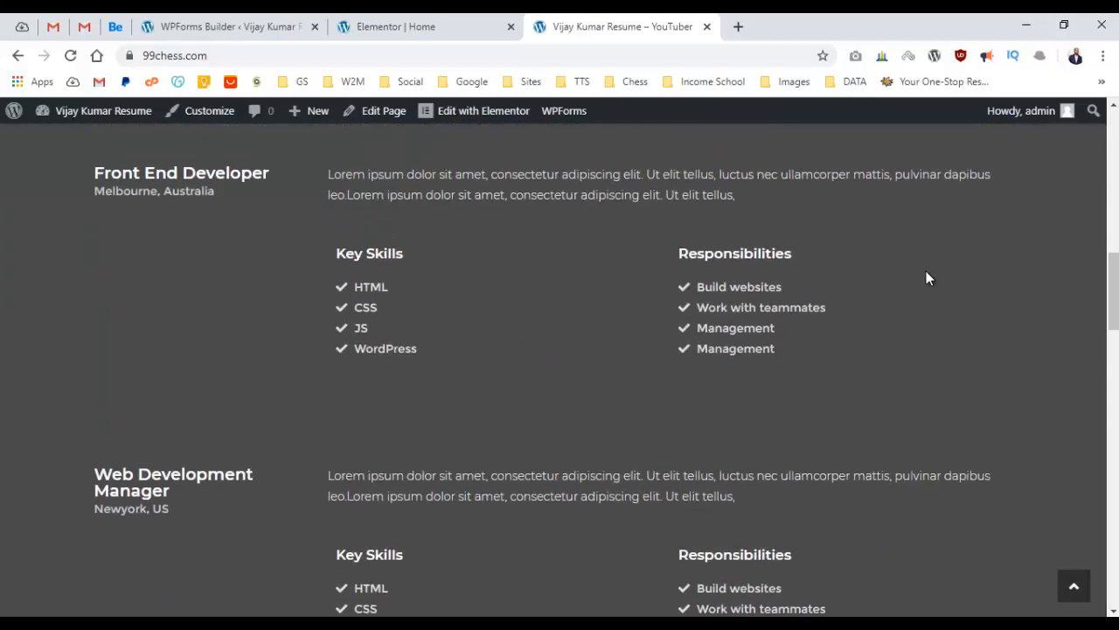
{"action": "scroll", "coordinate": [926, 275], "scroll_direction": "up", "scroll_amount": 12}
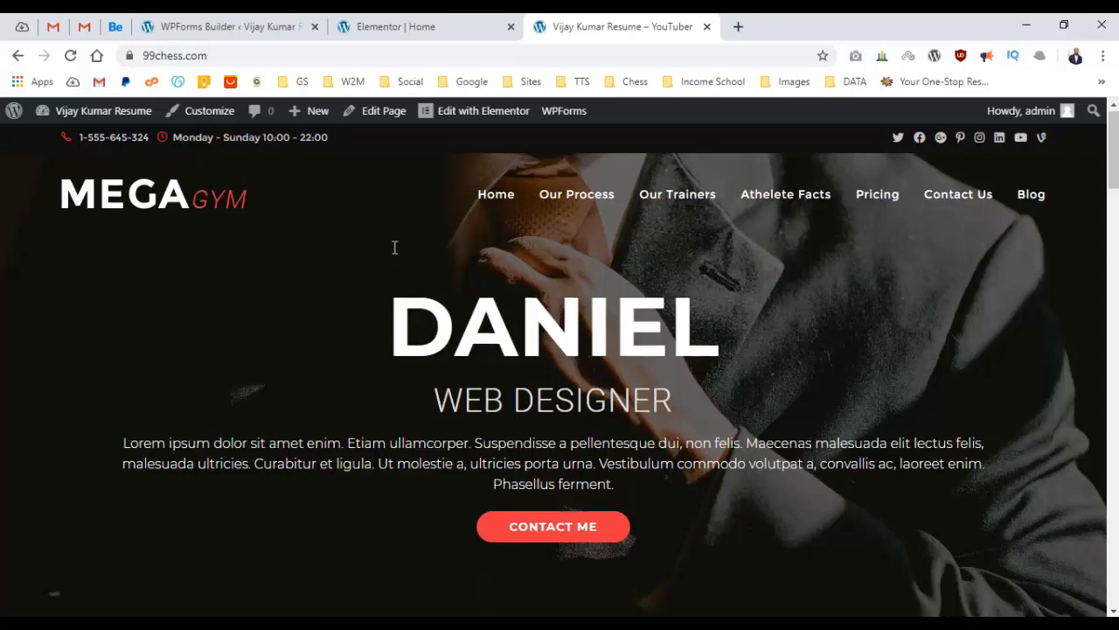
{"action": "scroll", "coordinate": [394, 245], "scroll_direction": "down", "scroll_amount": 10}
{"action": "scroll", "coordinate": [396, 243], "scroll_direction": "up", "scroll_amount": 5}
{"action": "scroll", "coordinate": [400, 245], "scroll_direction": "up", "scroll_amount": 2}
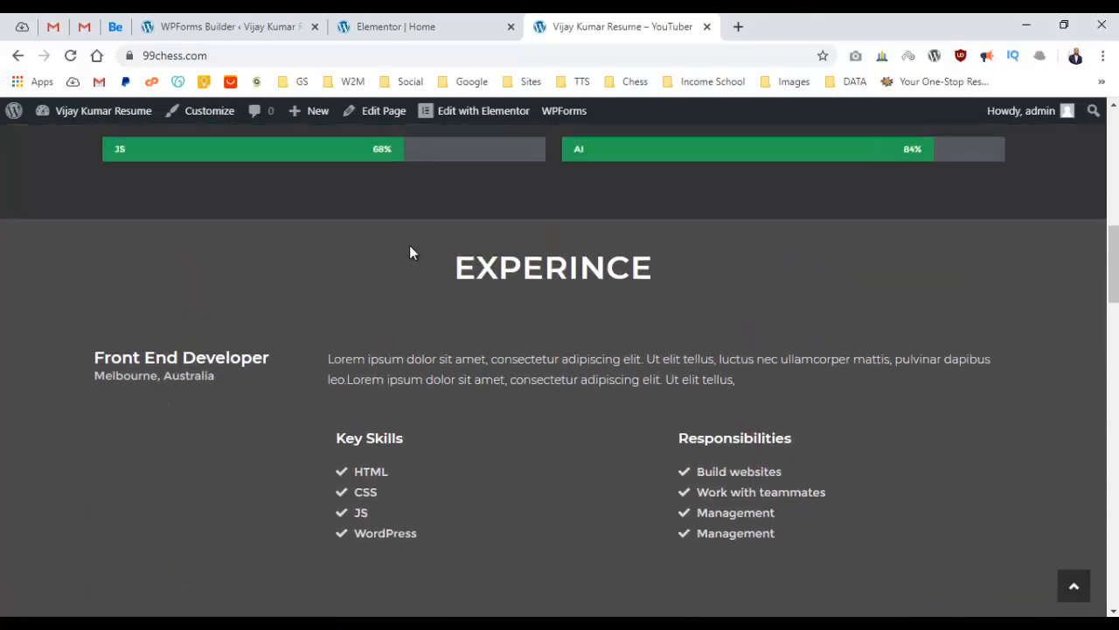
Select the Front End Developer section and open its Style background image chooser.
{"action": "left_click", "coordinate": [411, 28]}
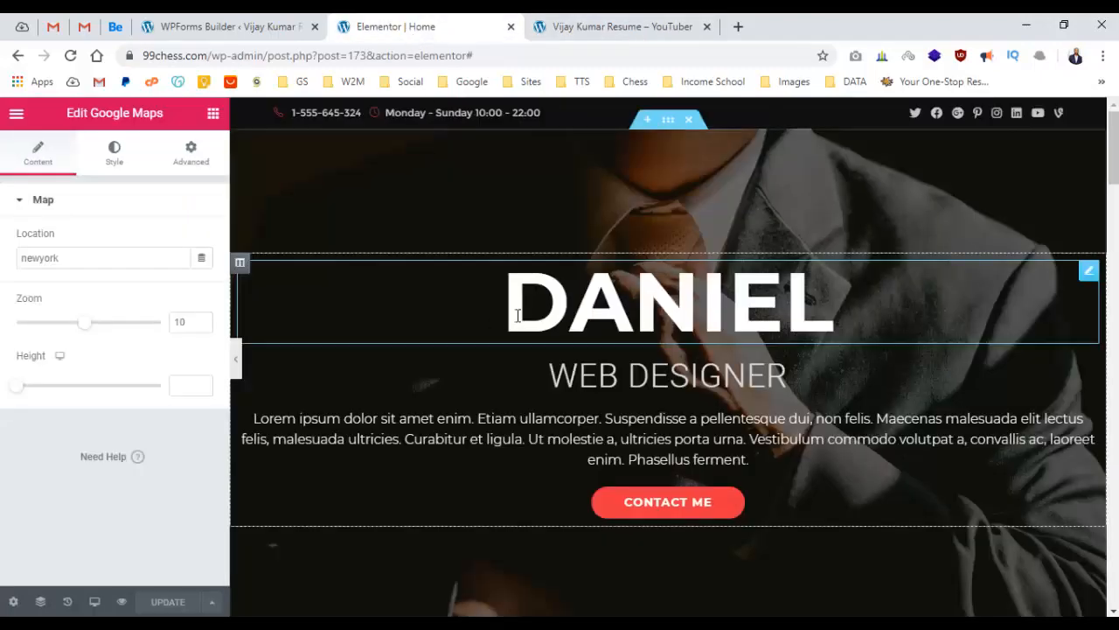
{"action": "scroll", "coordinate": [536, 311], "scroll_direction": "down", "scroll_amount": 10}
{"action": "scroll", "coordinate": [537, 306], "scroll_direction": "down", "scroll_amount": 6}
{"action": "scroll", "coordinate": [564, 293], "scroll_direction": "up", "scroll_amount": 3}
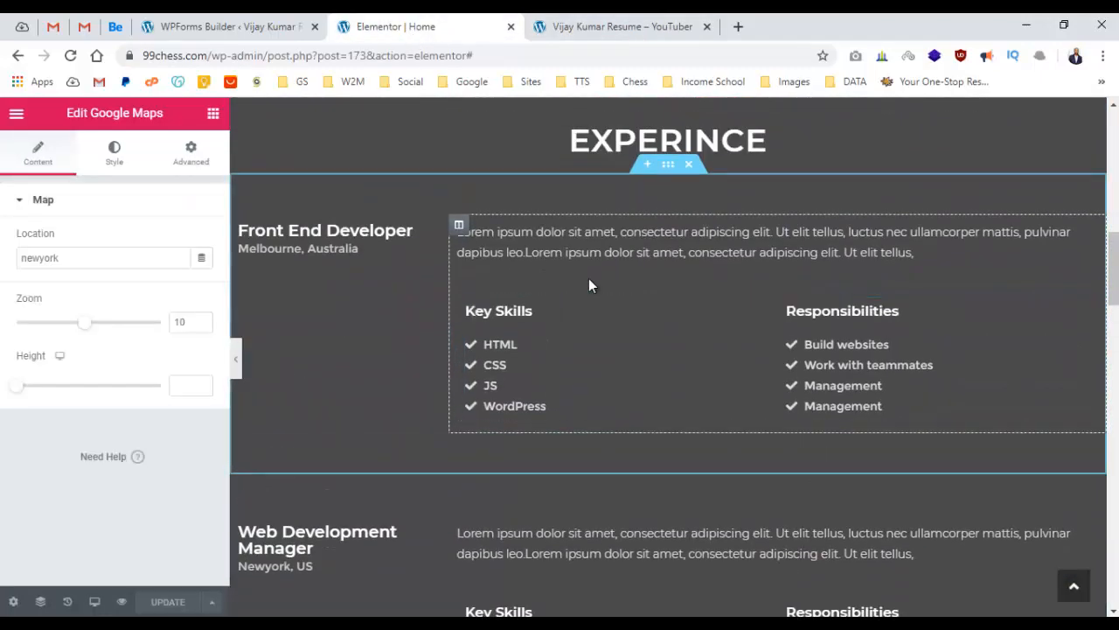
{"action": "left_click", "coordinate": [641, 207]}
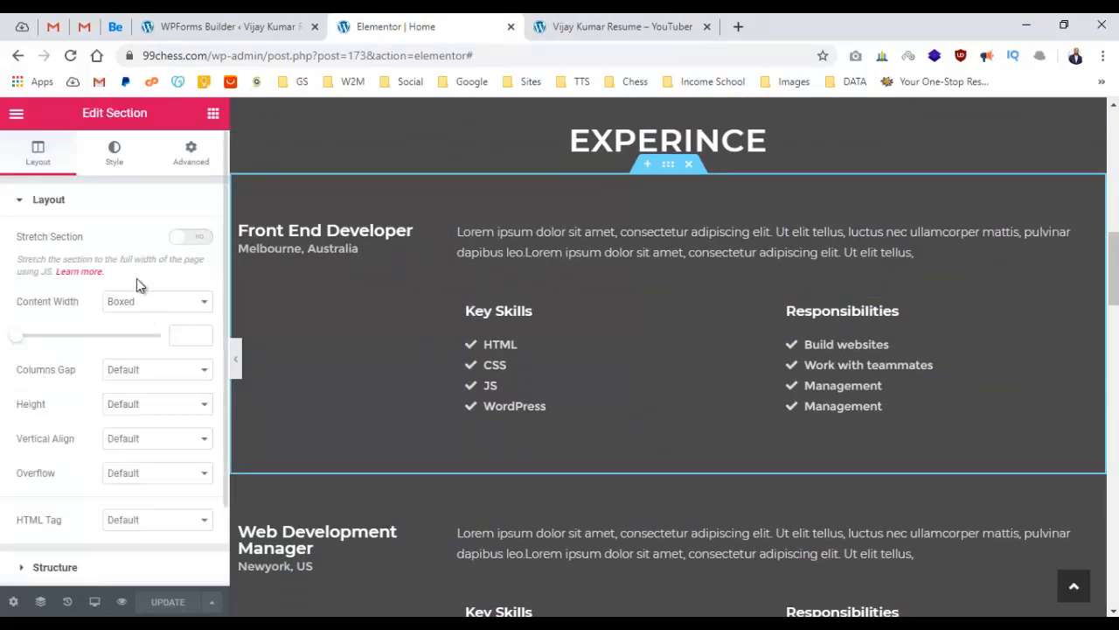
{"action": "left_click", "coordinate": [123, 162]}
{"action": "mouse_move", "coordinate": [97, 398]}
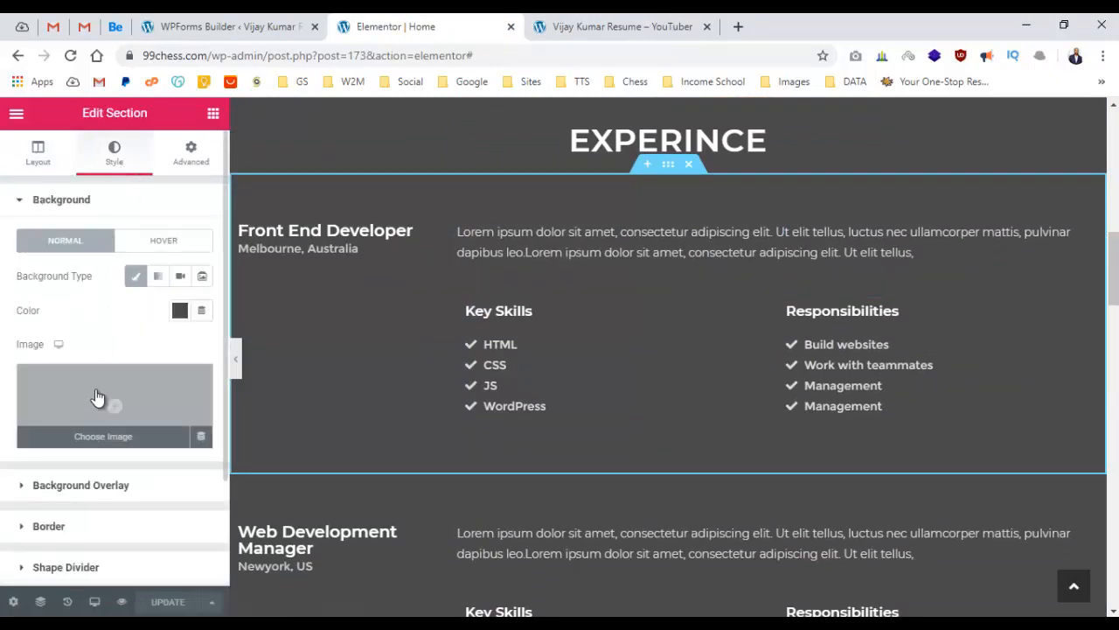
{"action": "left_click", "coordinate": [97, 397]}
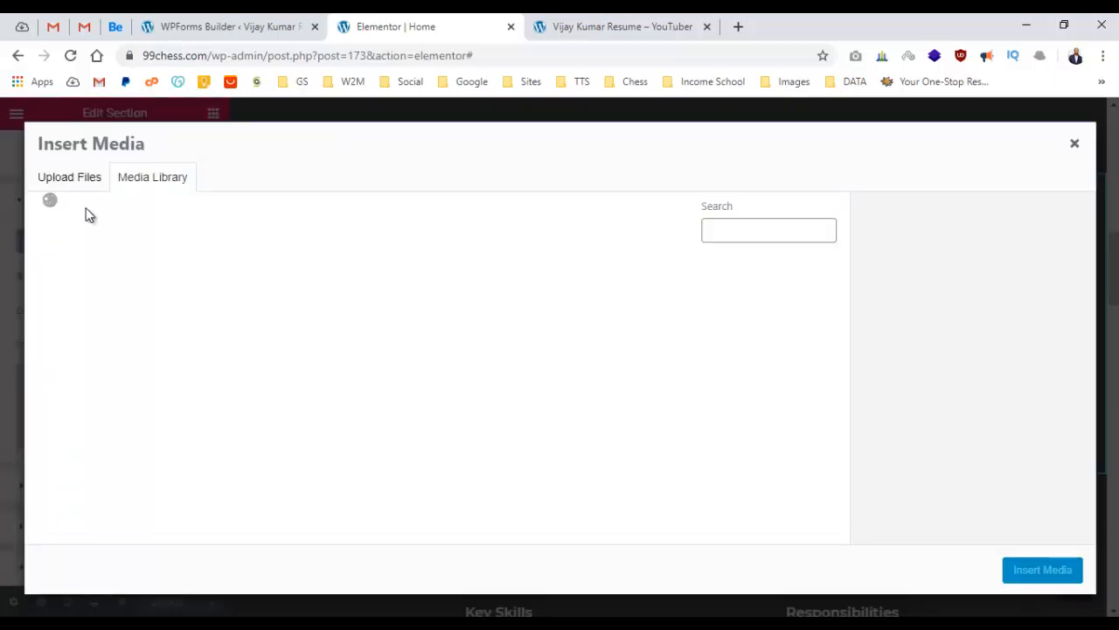
Upload mountaineer-2100050_1280.jpg from Explorer into the Media Library and insert it as the background.
{"action": "key", "text": "alt+Tab"}
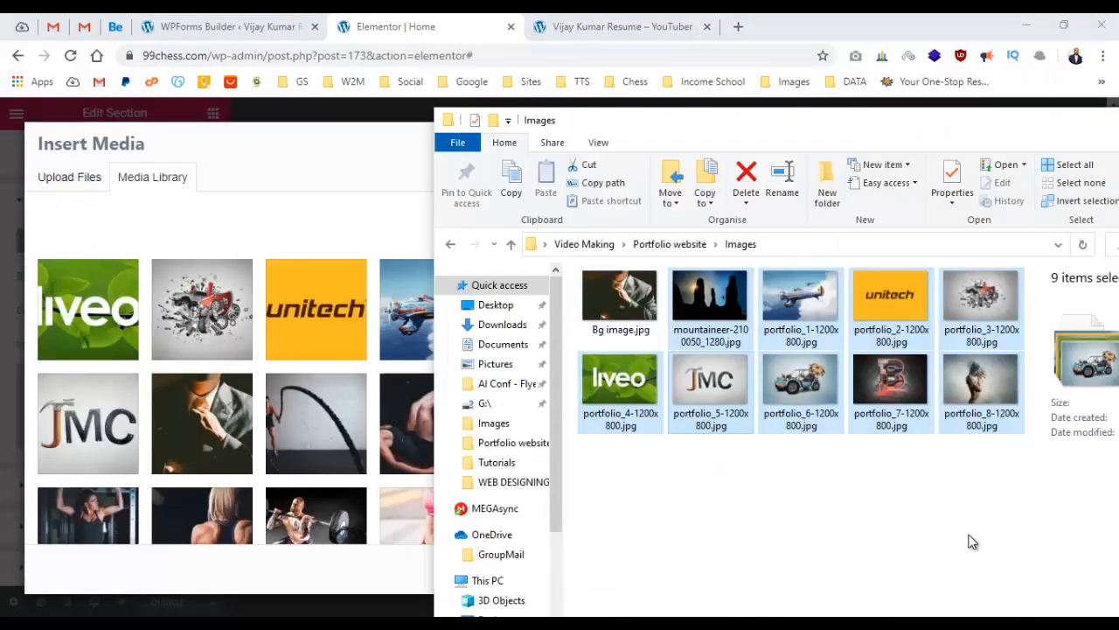
{"action": "left_click_drag", "start_coordinate": [817, 115], "coordinate": [749, 114]}
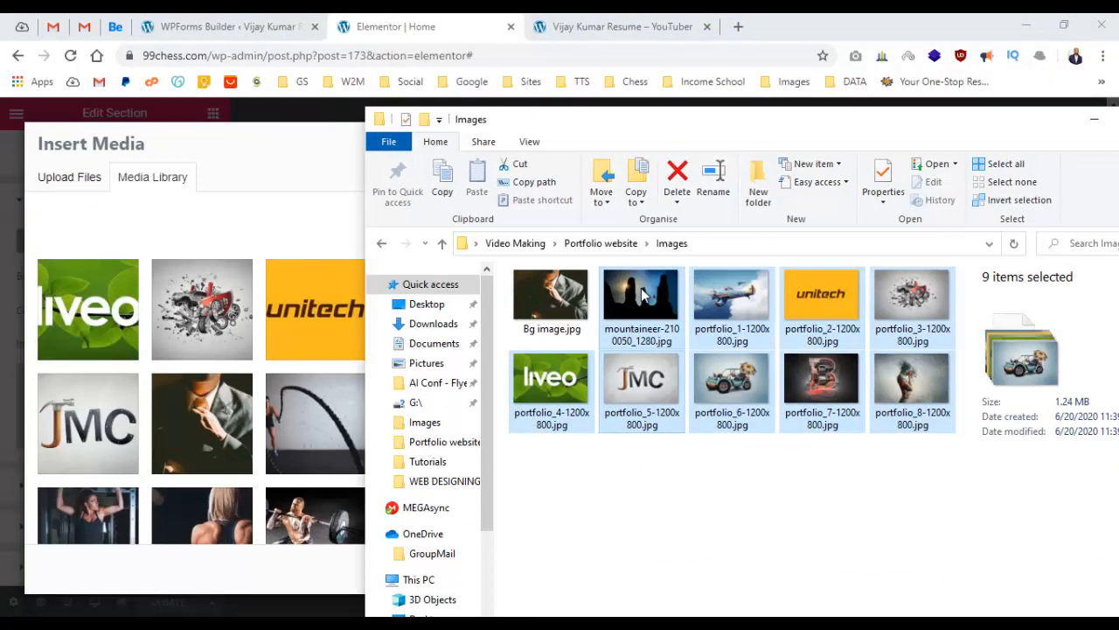
{"action": "left_click", "coordinate": [637, 320]}
{"action": "left_click_drag", "start_coordinate": [637, 320], "coordinate": [302, 363]}
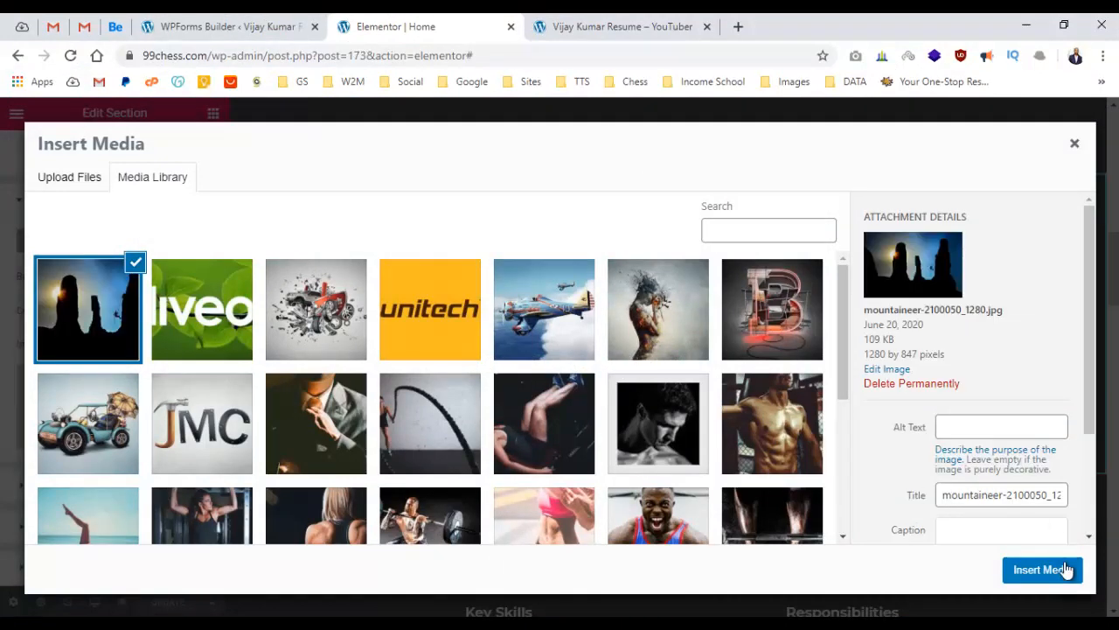
{"action": "left_click", "coordinate": [1042, 570]}
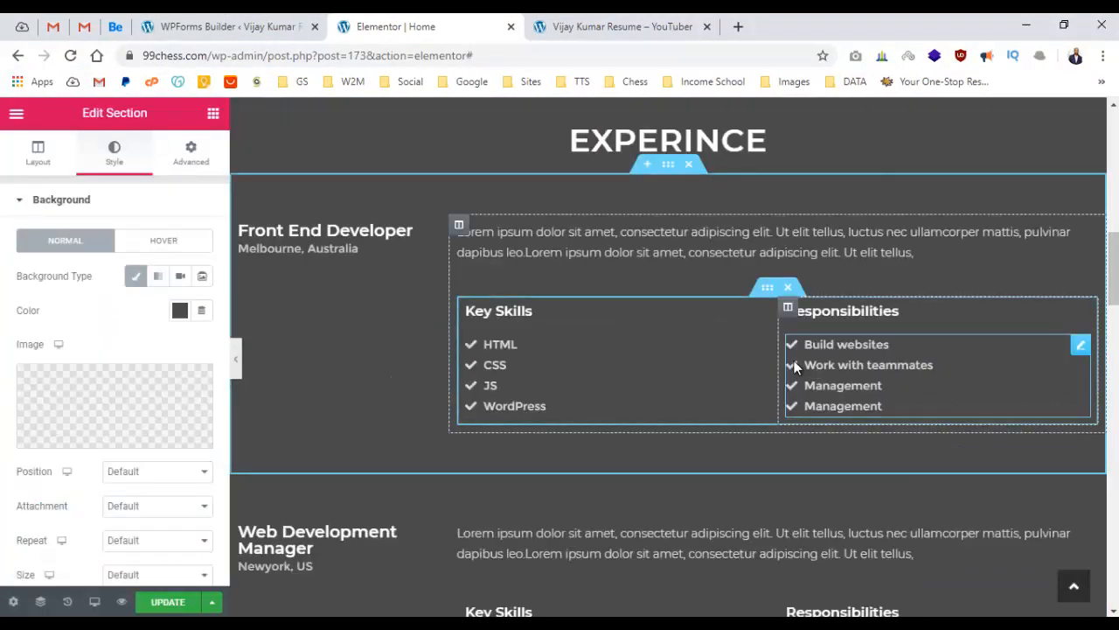
Remove the section's background image and use the mountaineer photo as its Background Overlay image.
{"action": "scroll", "coordinate": [525, 326], "scroll_direction": "up", "scroll_amount": 2}
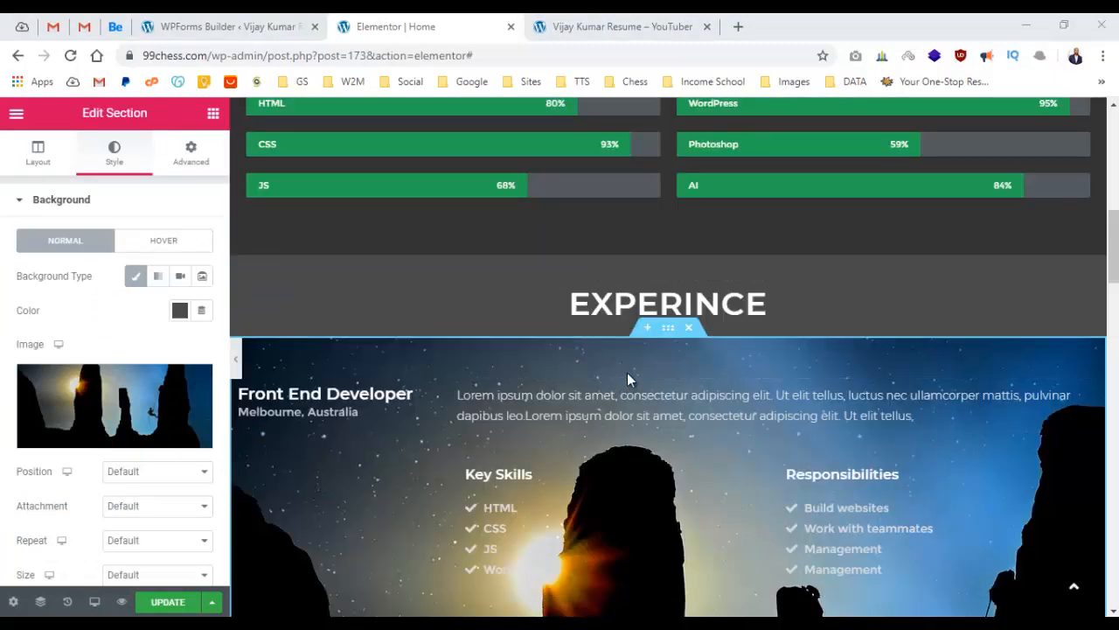
{"action": "mouse_move", "coordinate": [169, 402]}
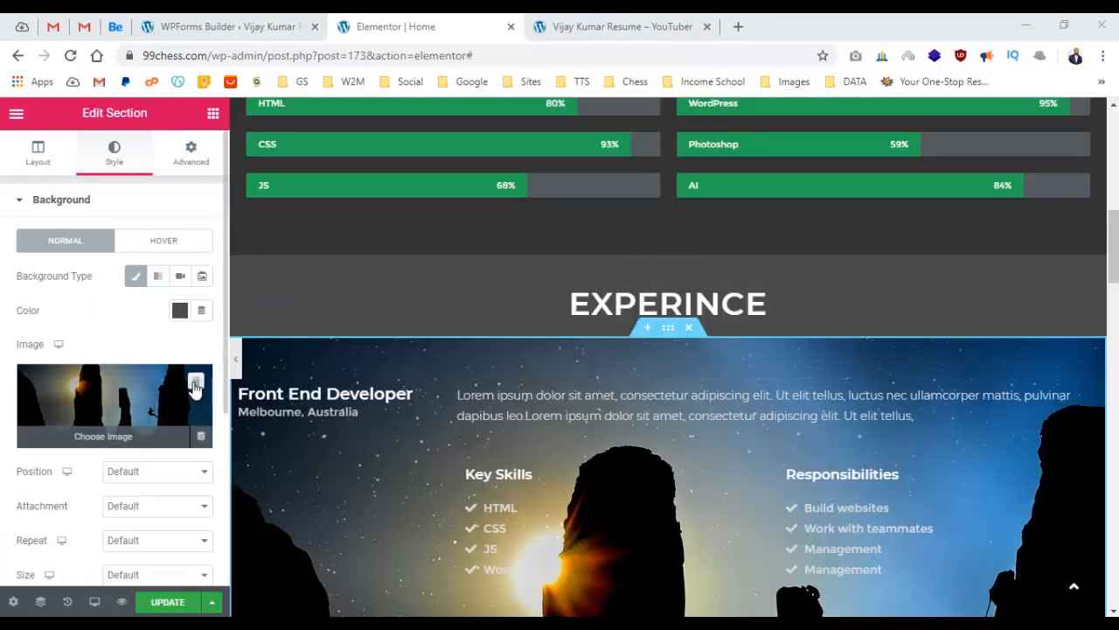
{"action": "left_click", "coordinate": [195, 384]}
{"action": "left_click", "coordinate": [103, 203]}
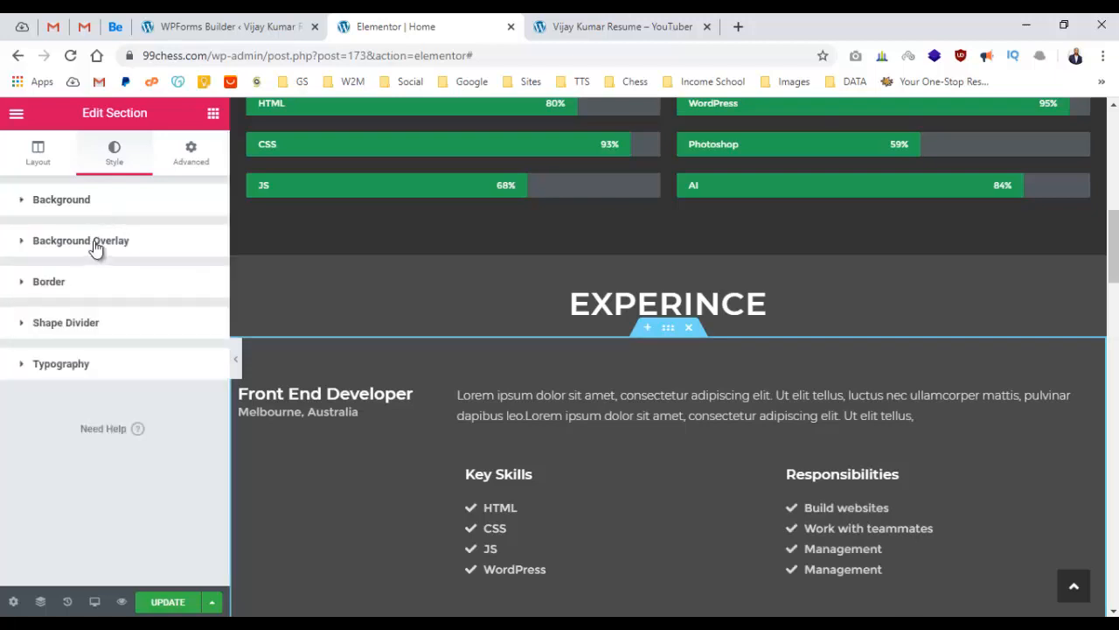
{"action": "left_click", "coordinate": [96, 244]}
{"action": "left_click", "coordinate": [99, 429]}
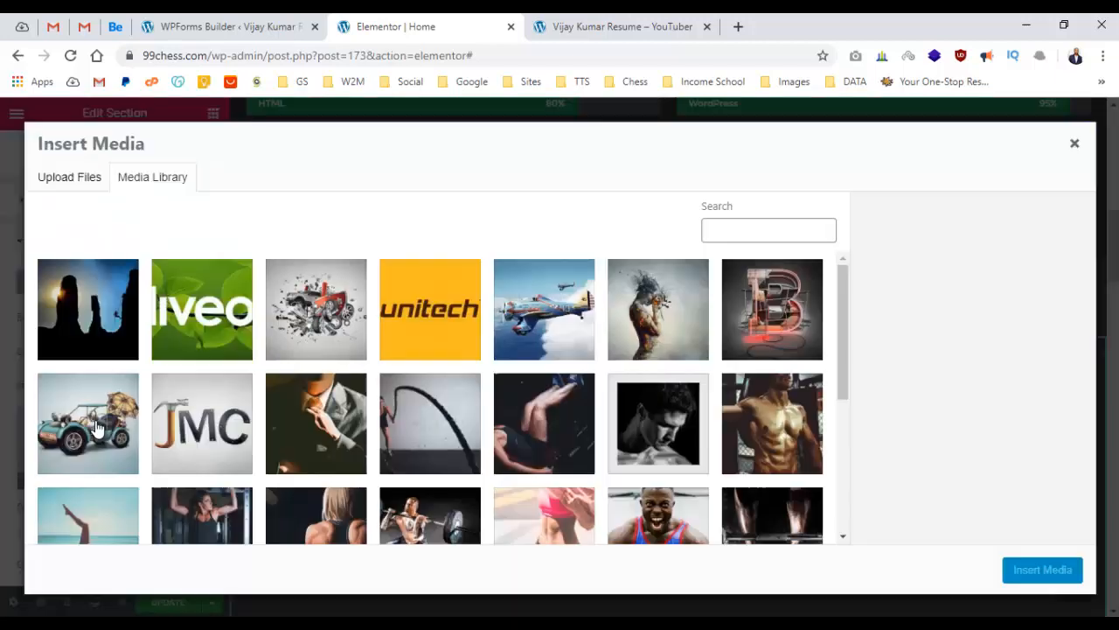
{"action": "left_click", "coordinate": [98, 354]}
{"action": "left_click", "coordinate": [1079, 581]}
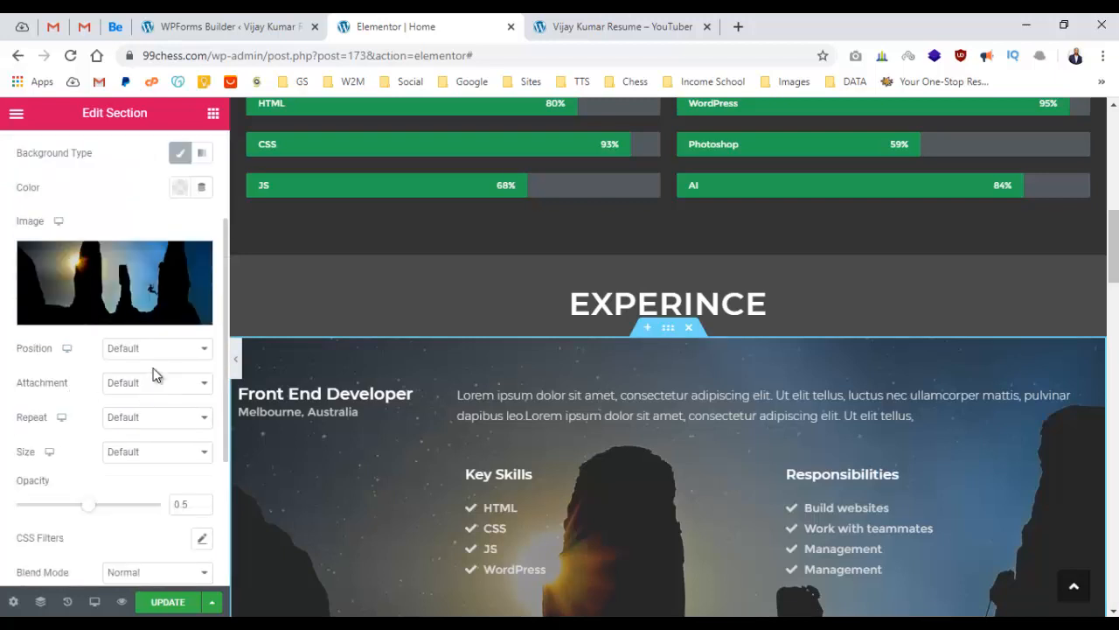
Set the overlay to Center Center, Fixed, No-repeat and Cover, with 0.5 opacity.
{"action": "left_click", "coordinate": [155, 348]}
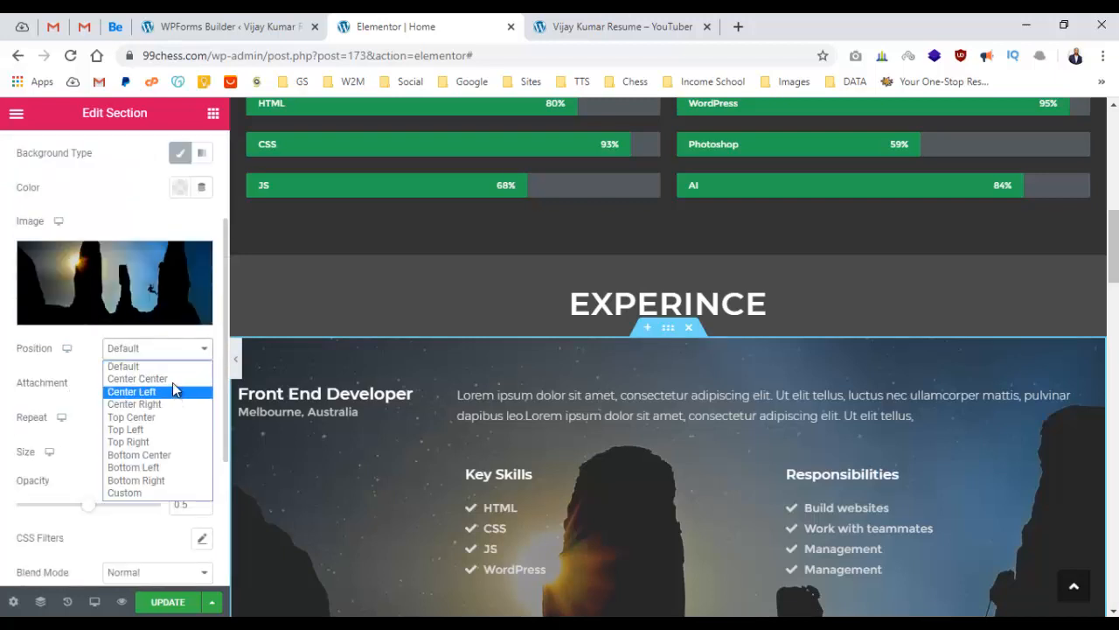
{"action": "left_click", "coordinate": [170, 375]}
{"action": "left_click", "coordinate": [170, 387]}
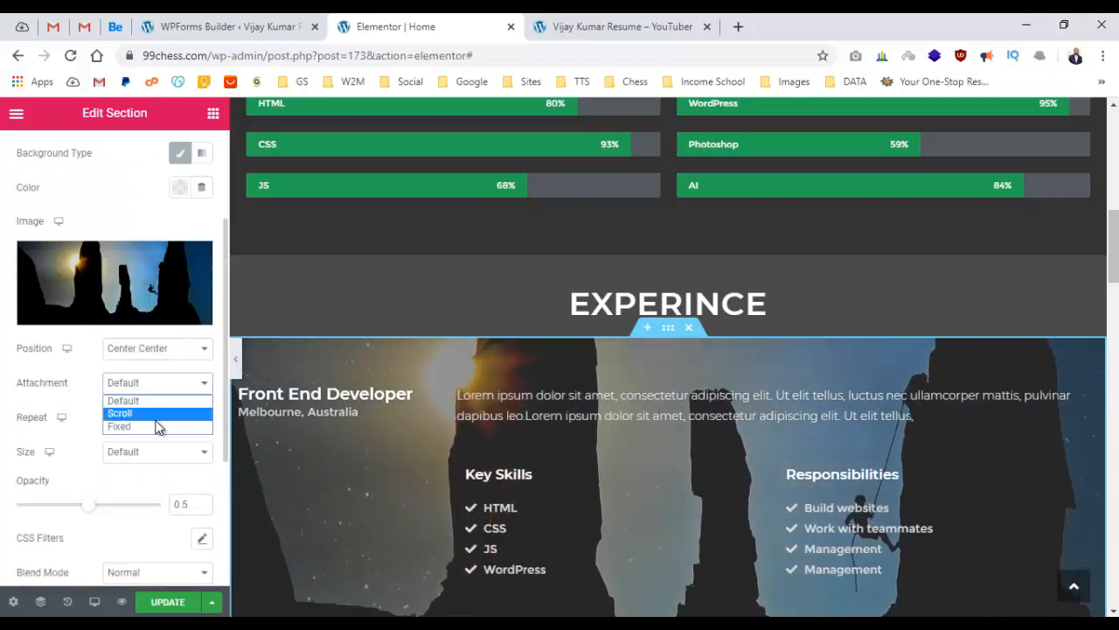
{"action": "left_click", "coordinate": [152, 427]}
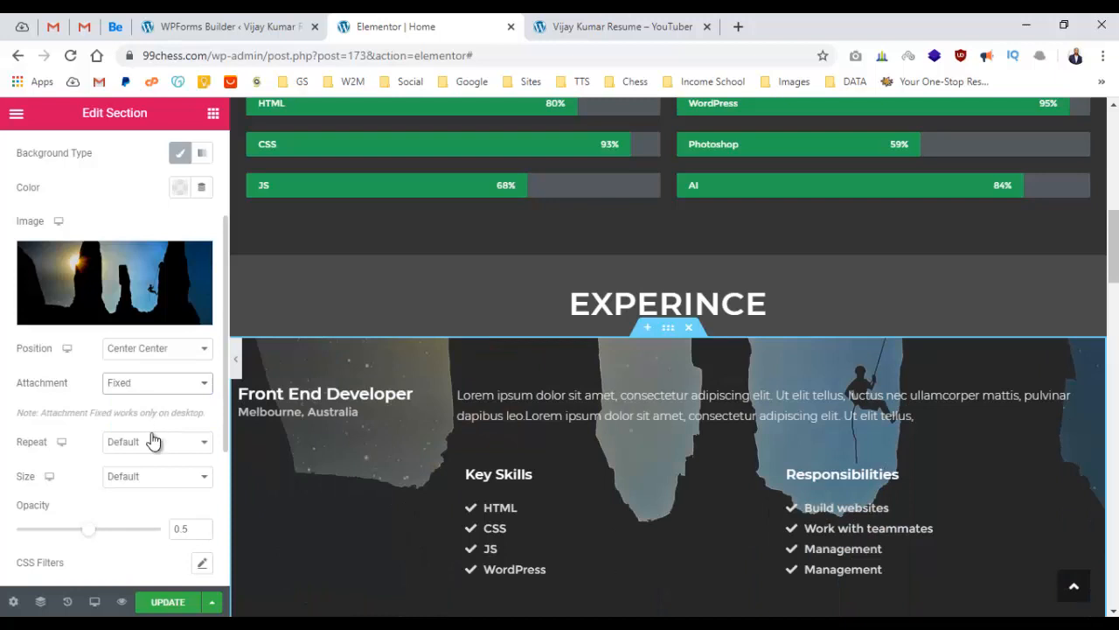
{"action": "left_click", "coordinate": [155, 446]}
{"action": "left_click", "coordinate": [157, 472]}
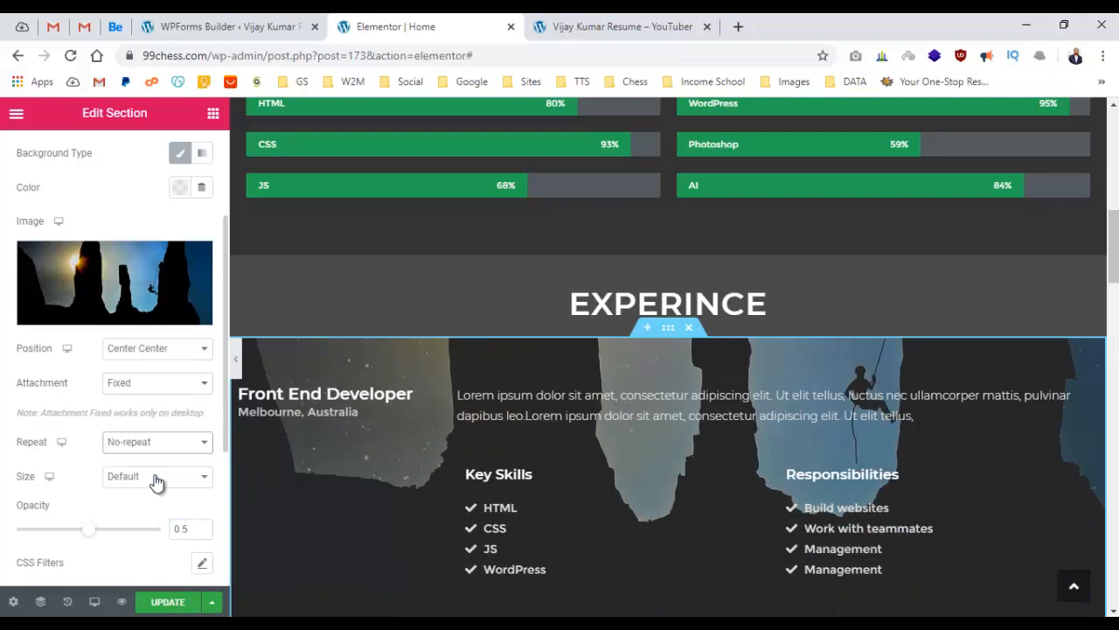
{"action": "left_click", "coordinate": [156, 480]}
{"action": "left_click", "coordinate": [153, 504]}
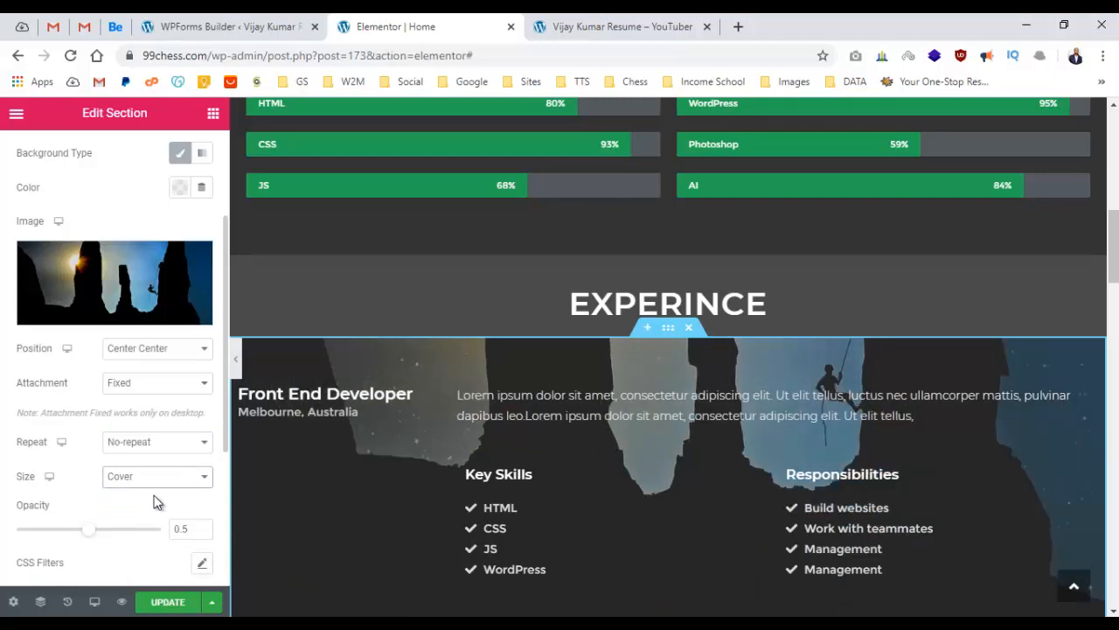
{"action": "scroll", "coordinate": [160, 483], "scroll_direction": "down", "scroll_amount": 1}
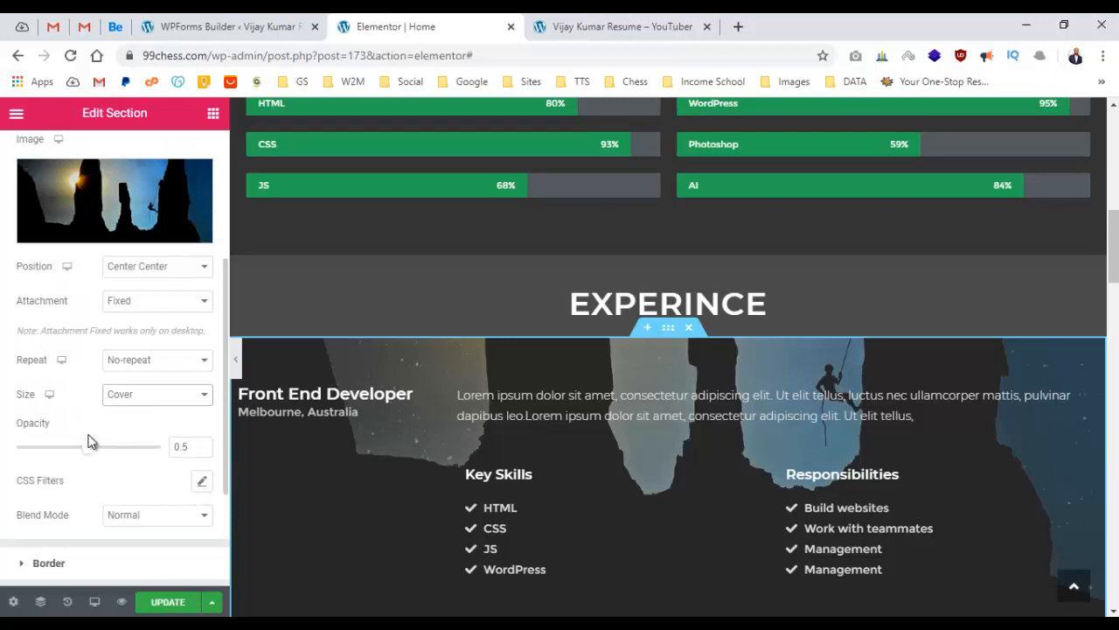
{"action": "mouse_move", "coordinate": [87, 456]}
{"action": "left_mouse_down"}
{"action": "mouse_move", "coordinate": [182, 451]}
{"action": "mouse_move", "coordinate": [155, 466]}
{"action": "mouse_move", "coordinate": [88, 463]}
{"action": "left_mouse_up"}
Copy the Front End Developer section and paste its style onto the EXPERINCE heading section.
{"action": "right_click", "coordinate": [669, 330]}
{"action": "left_click", "coordinate": [707, 399]}
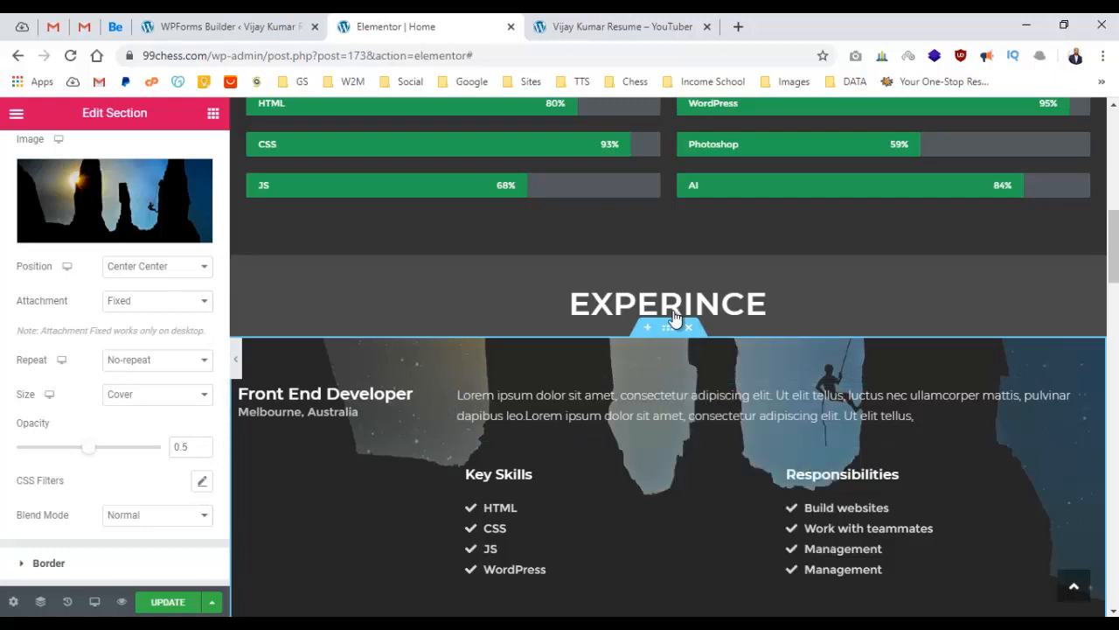
{"action": "right_click", "coordinate": [670, 253]}
{"action": "left_click", "coordinate": [697, 368]}
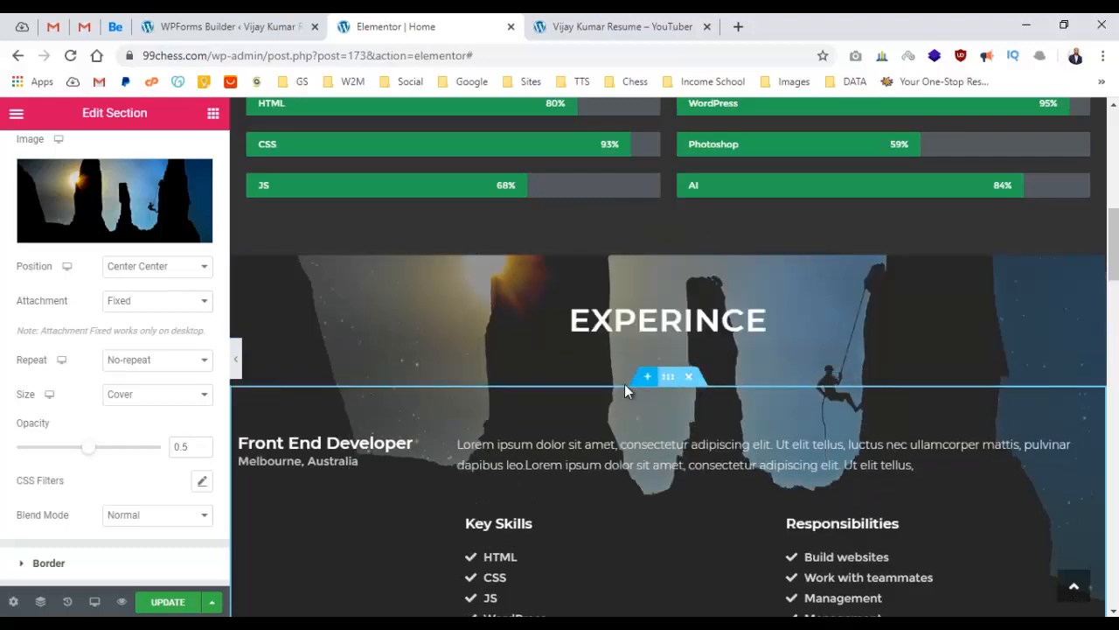
{"action": "scroll", "coordinate": [664, 372], "scroll_direction": "down", "scroll_amount": 4}
Paste the mountain overlay style onto the Web Development Manager section and update the page.
{"action": "right_click", "coordinate": [660, 364]}
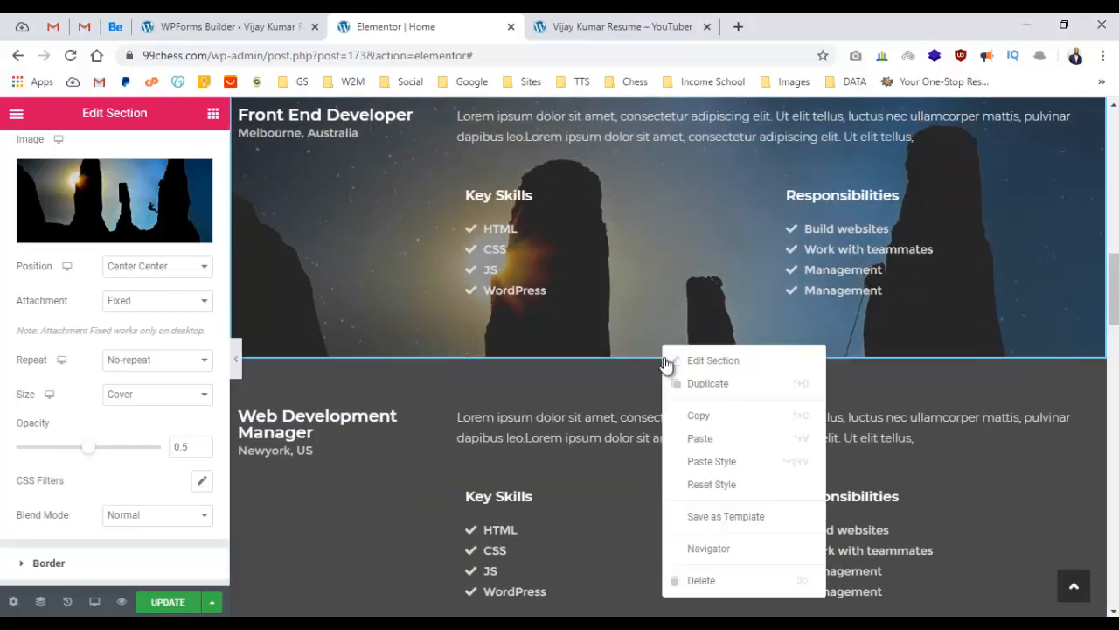
{"action": "left_click", "coordinate": [733, 463]}
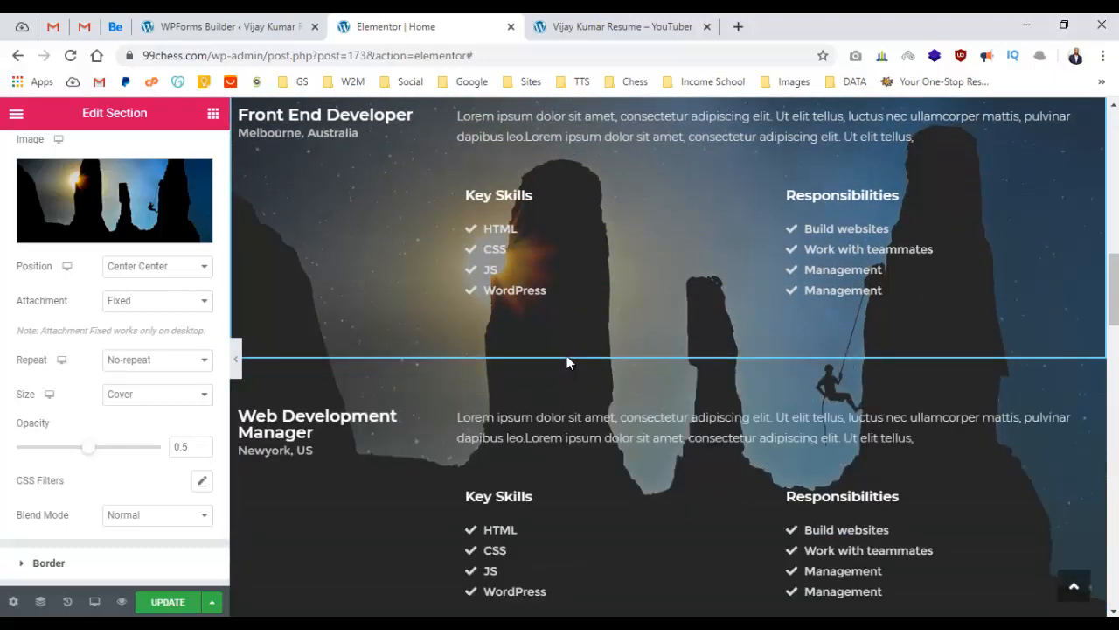
{"action": "scroll", "coordinate": [566, 357], "scroll_direction": "down", "scroll_amount": 4}
{"action": "scroll", "coordinate": [566, 357], "scroll_direction": "up", "scroll_amount": 6}
{"action": "scroll", "coordinate": [565, 359], "scroll_direction": "up", "scroll_amount": 4}
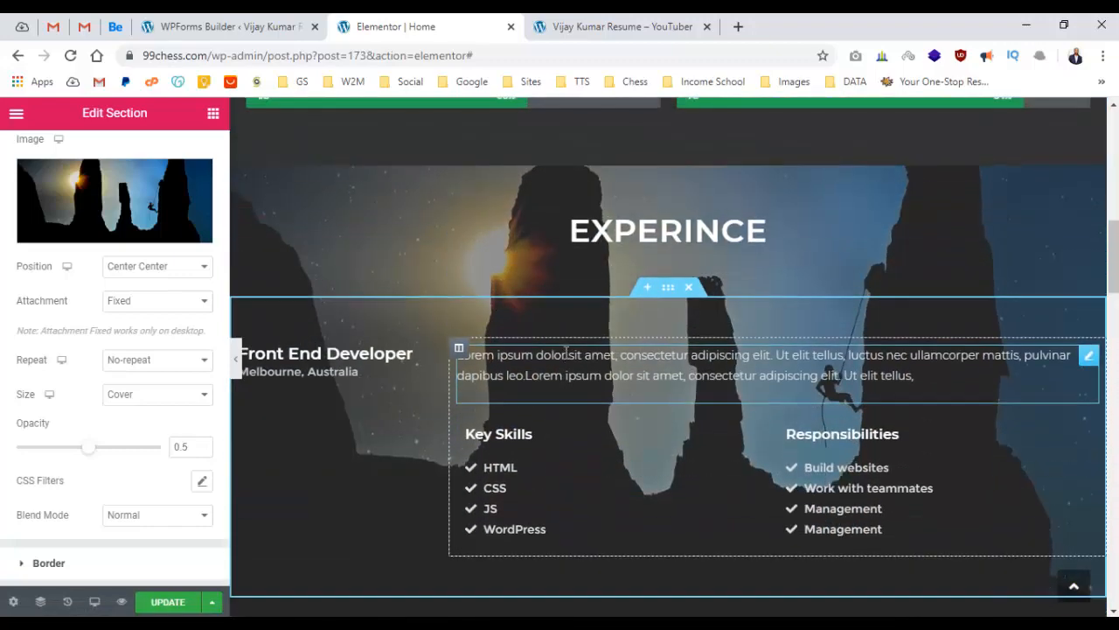
{"action": "scroll", "coordinate": [566, 354], "scroll_direction": "down", "scroll_amount": 4}
{"action": "scroll", "coordinate": [567, 350], "scroll_direction": "down", "scroll_amount": 6}
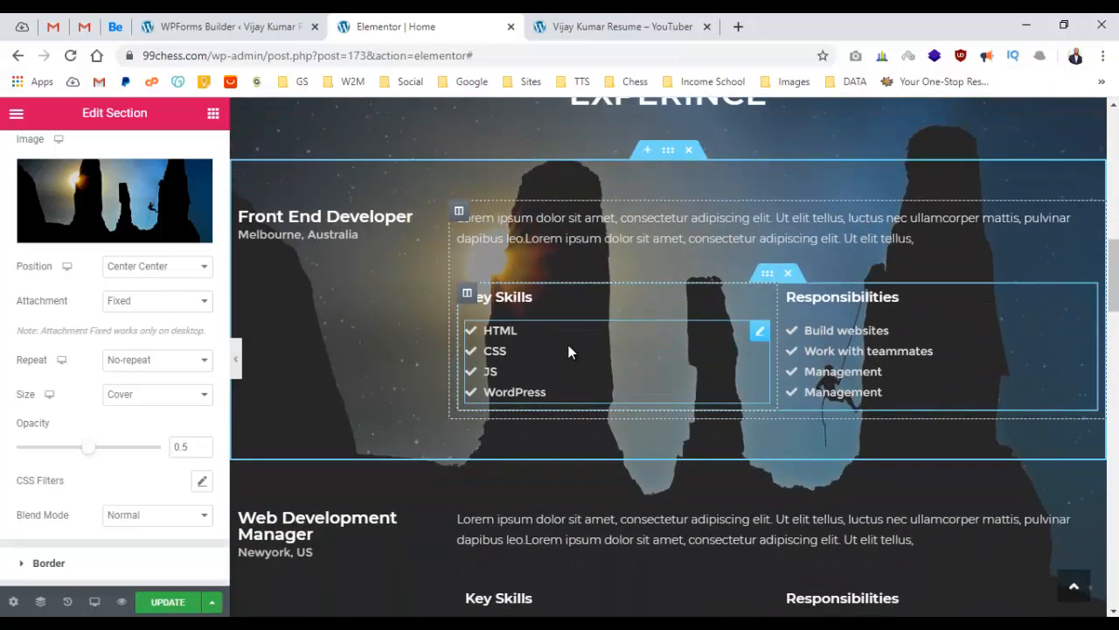
{"action": "scroll", "coordinate": [569, 344], "scroll_direction": "down", "scroll_amount": 12}
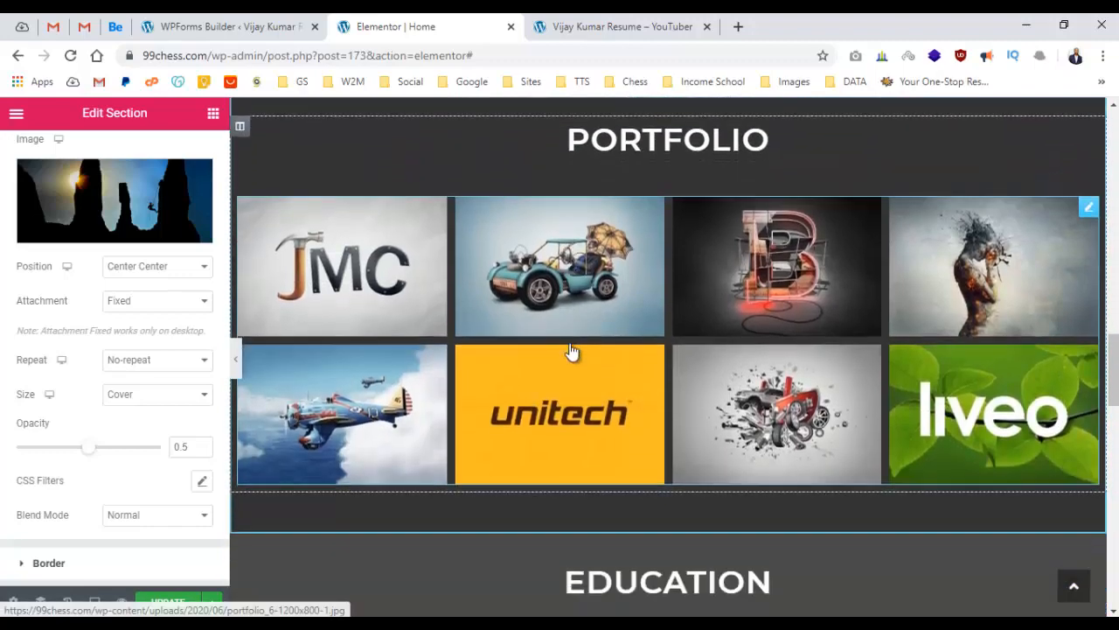
{"action": "scroll", "coordinate": [572, 343], "scroll_direction": "up", "scroll_amount": 14}
{"action": "scroll", "coordinate": [574, 342], "scroll_direction": "up", "scroll_amount": 10}
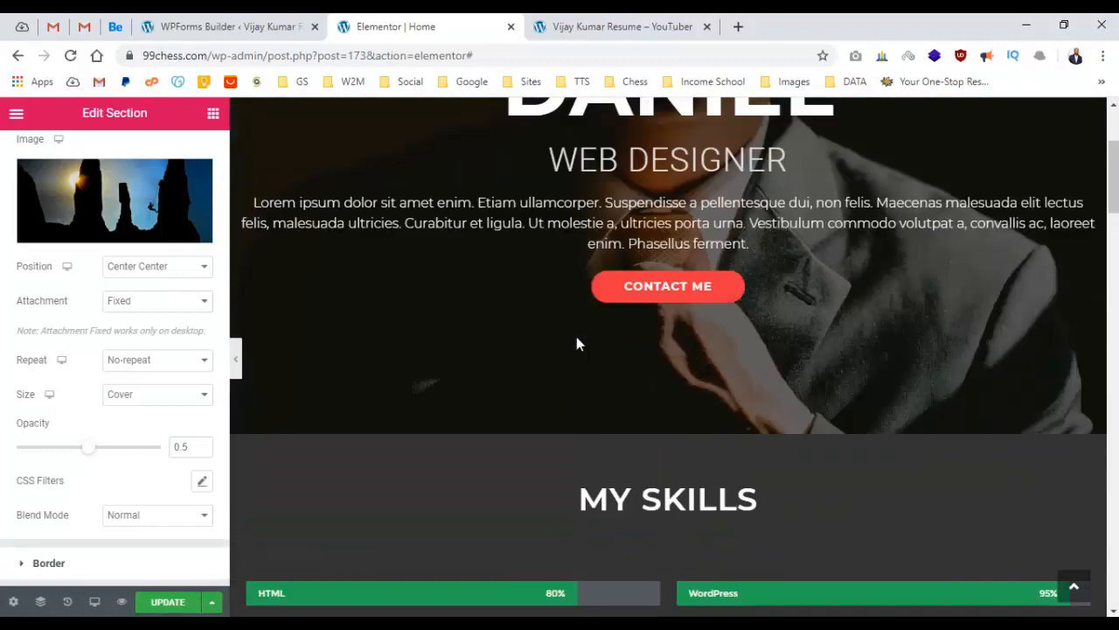
{"action": "left_click", "coordinate": [162, 602]}
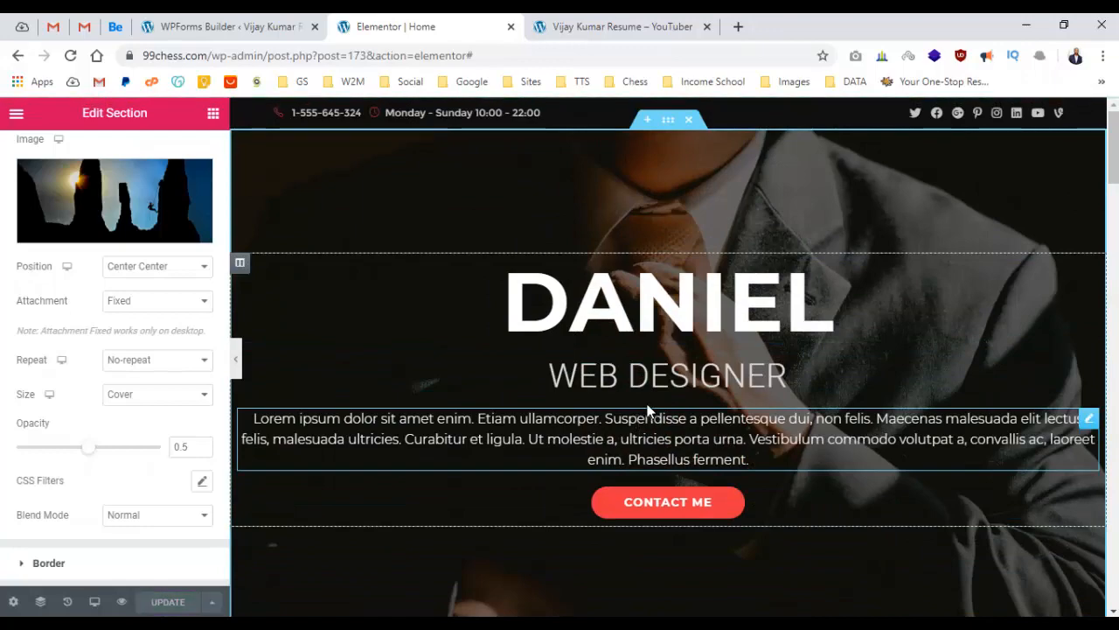
Scroll back to the top and return to the Elements widget list.
{"action": "scroll", "coordinate": [651, 393], "scroll_direction": "down", "scroll_amount": 10}
{"action": "scroll", "coordinate": [654, 388], "scroll_direction": "down", "scroll_amount": 15}
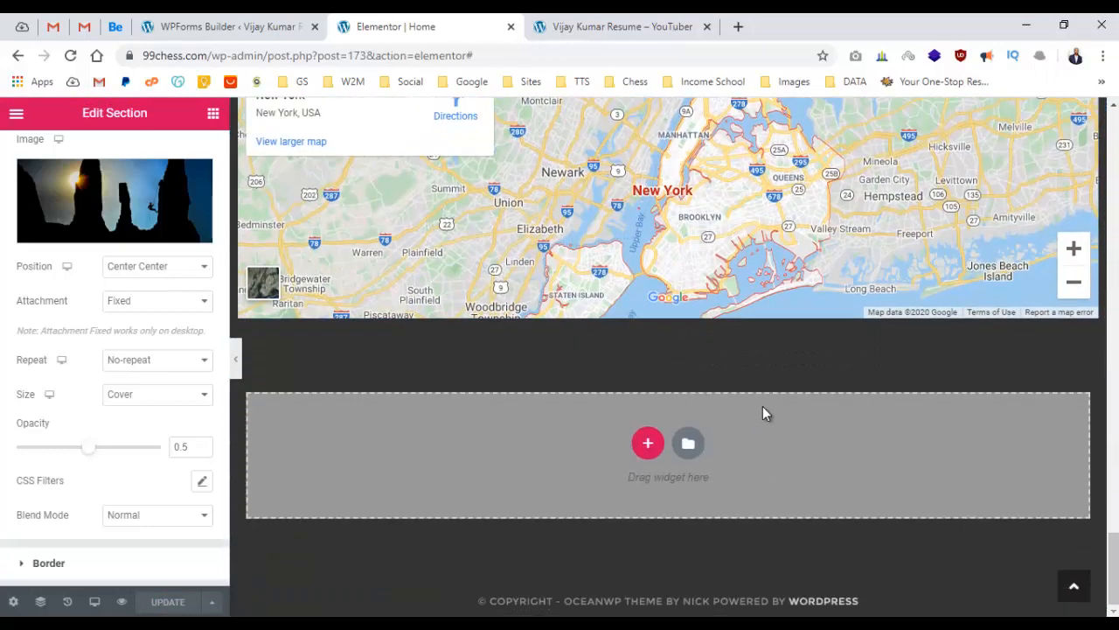
{"action": "scroll", "coordinate": [763, 405], "scroll_direction": "up", "scroll_amount": 20}
{"action": "scroll", "coordinate": [769, 394], "scroll_direction": "up", "scroll_amount": 5}
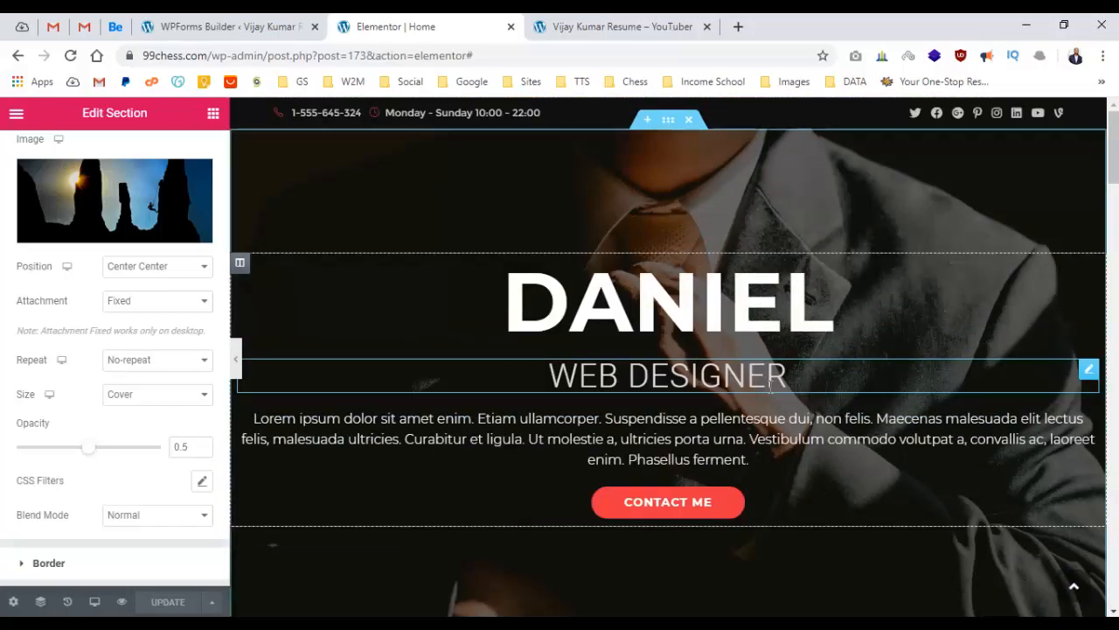
{"action": "scroll", "coordinate": [152, 350], "scroll_direction": "up", "scroll_amount": 3}
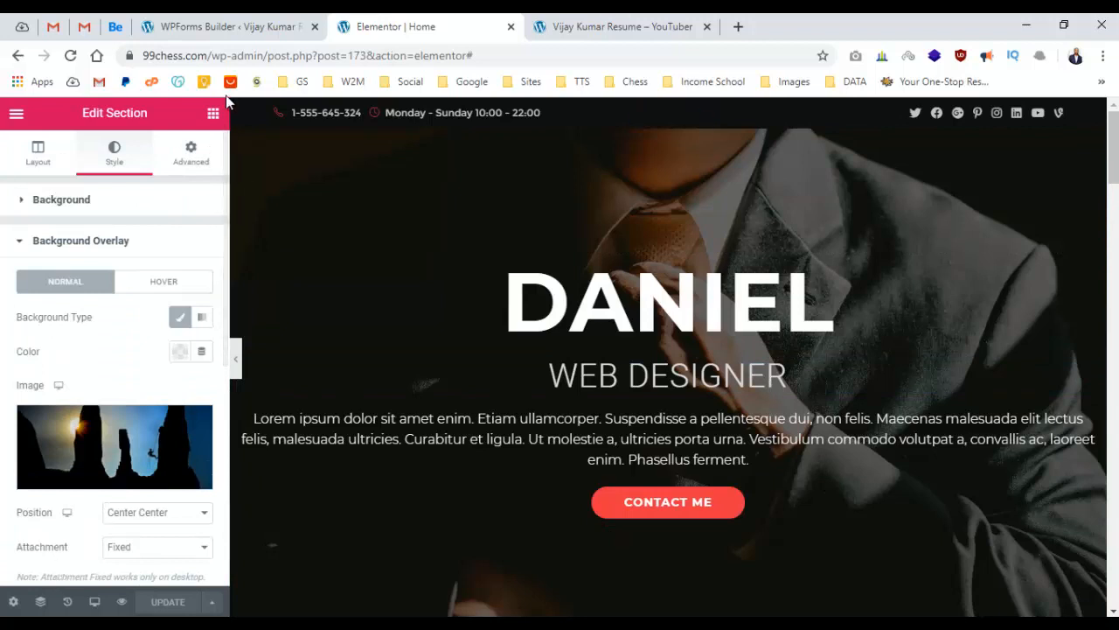
{"action": "left_click", "coordinate": [214, 116]}
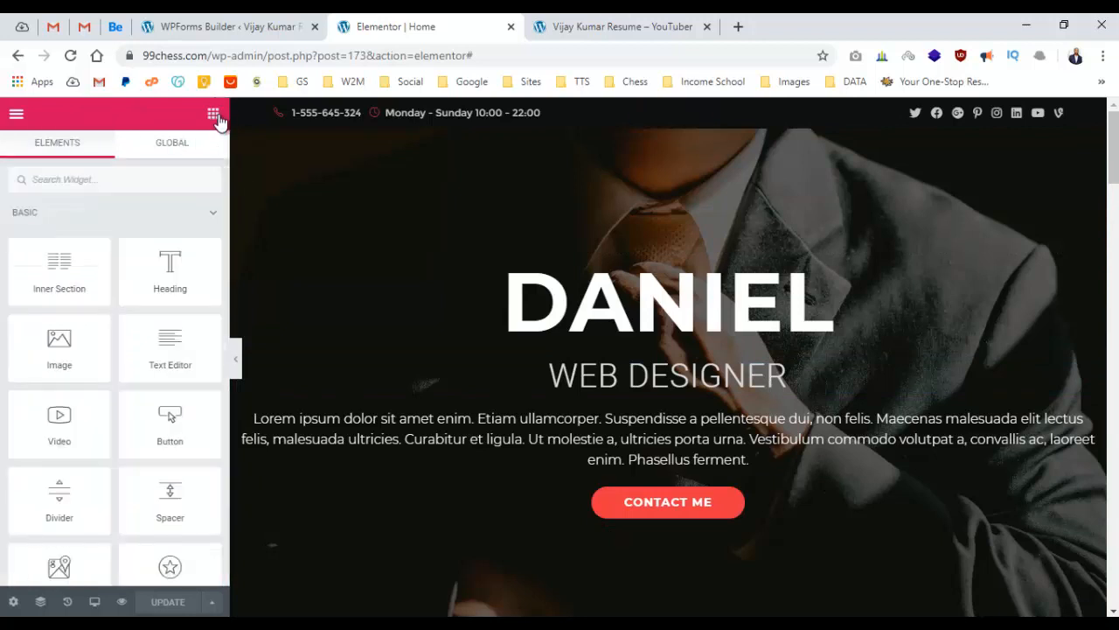
Load the /wp-admin/ dashboard from the address bar and go to Appearance > Customize.
{"action": "left_click", "coordinate": [17, 115]}
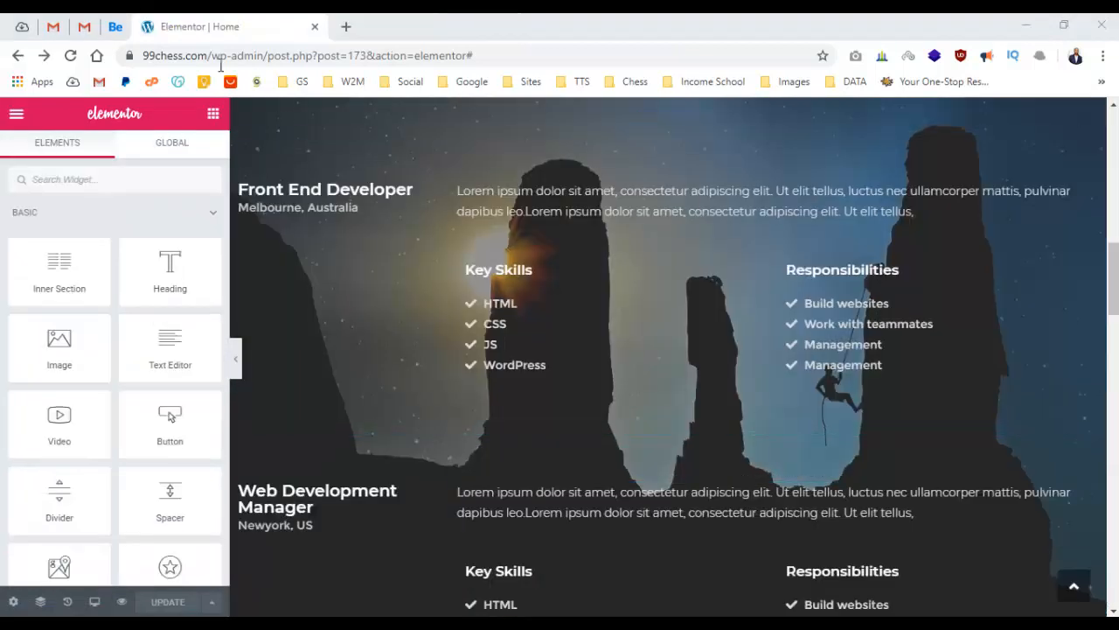
{"action": "left_click_drag", "start_coordinate": [266, 58], "coordinate": [611, 50]}
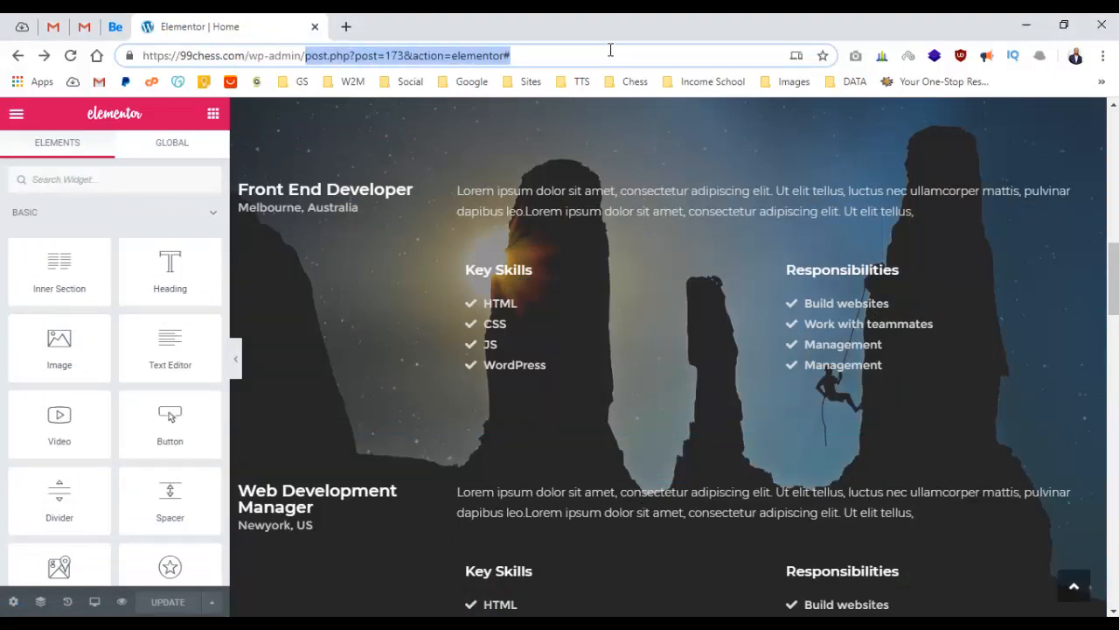
{"action": "key", "text": "BackSpace"}
{"action": "key", "text": "Return"}
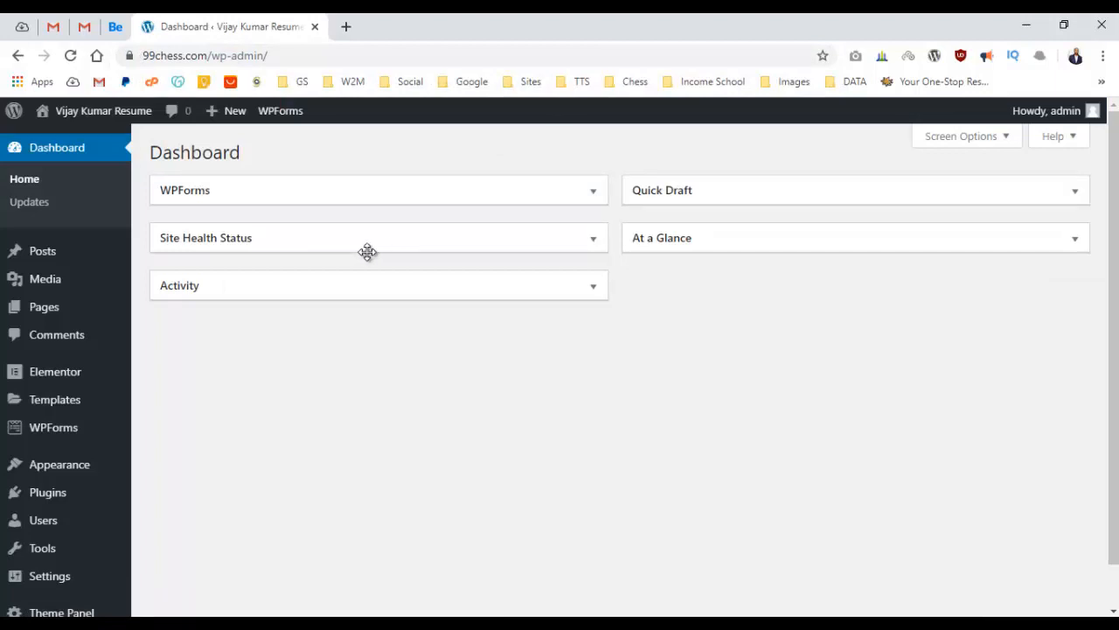
{"action": "scroll", "coordinate": [175, 287], "scroll_direction": "down", "scroll_amount": 1}
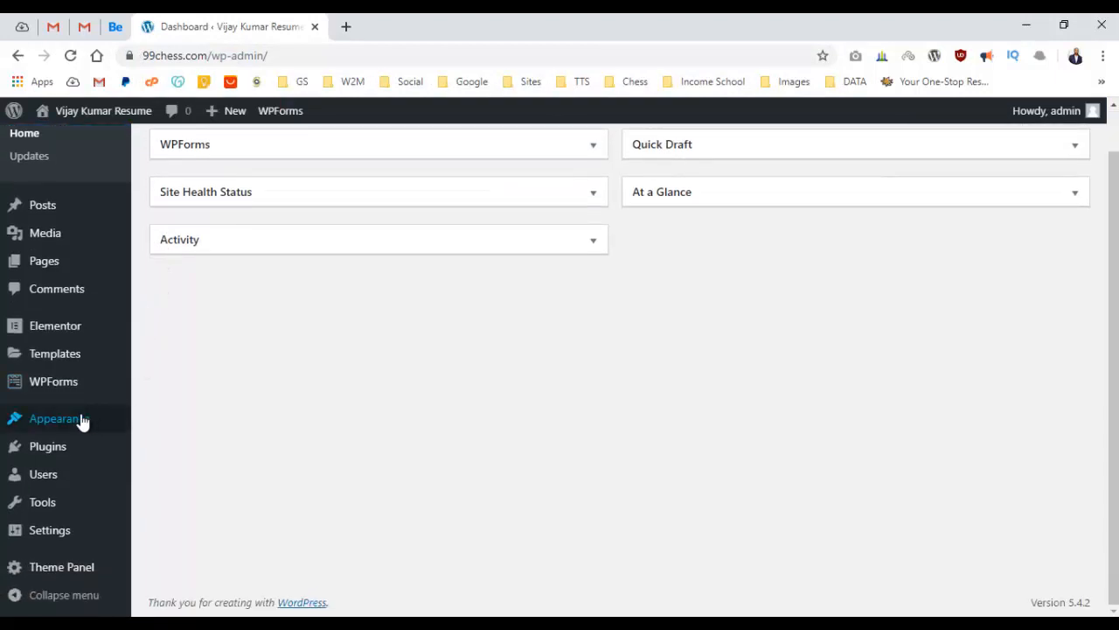
{"action": "mouse_move", "coordinate": [83, 421]}
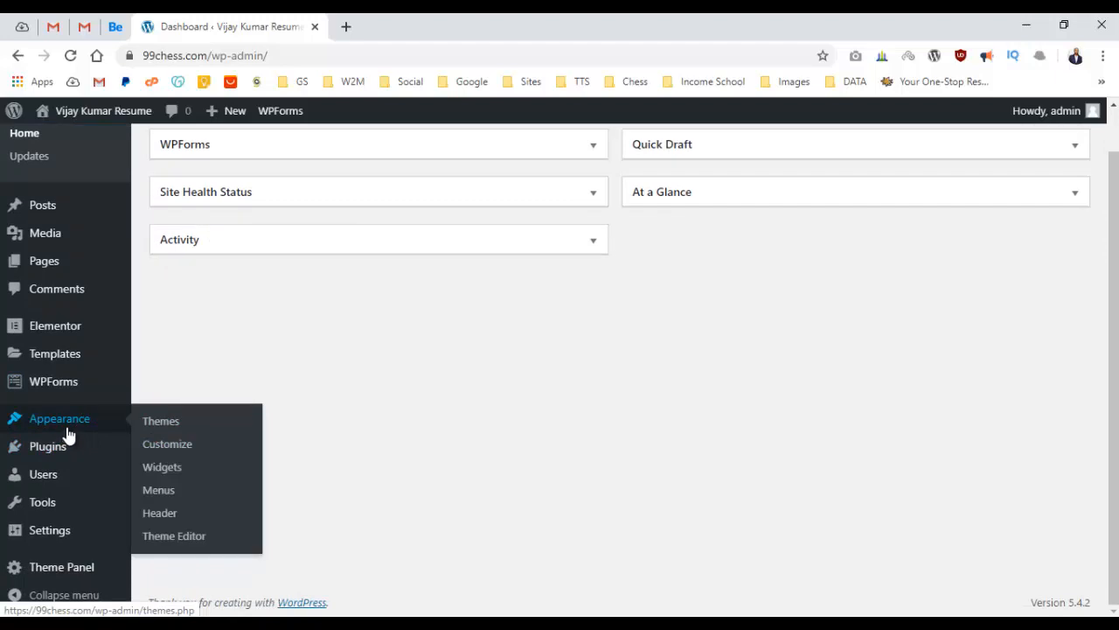
{"action": "left_click", "coordinate": [173, 446]}
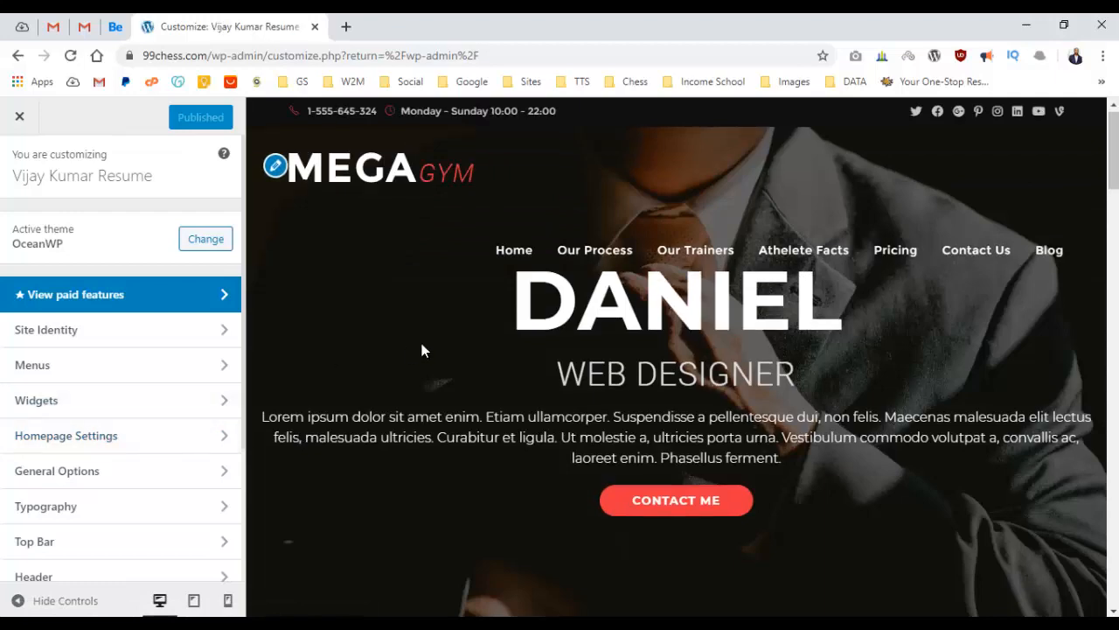
In Footer Bottom, add 2020 after Copyright in the copyright text.
{"action": "scroll", "coordinate": [422, 336], "scroll_direction": "down", "scroll_amount": 15}
{"action": "scroll", "coordinate": [422, 345], "scroll_direction": "down", "scroll_amount": 5}
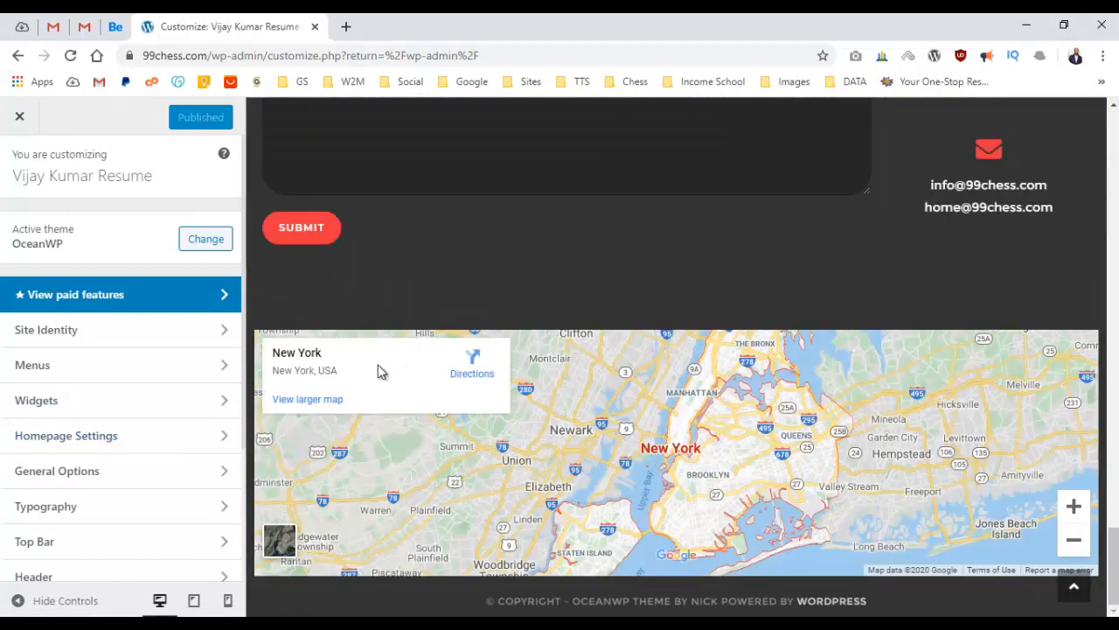
{"action": "scroll", "coordinate": [127, 487], "scroll_direction": "down", "scroll_amount": 2}
{"action": "scroll", "coordinate": [127, 487], "scroll_direction": "down", "scroll_amount": 1}
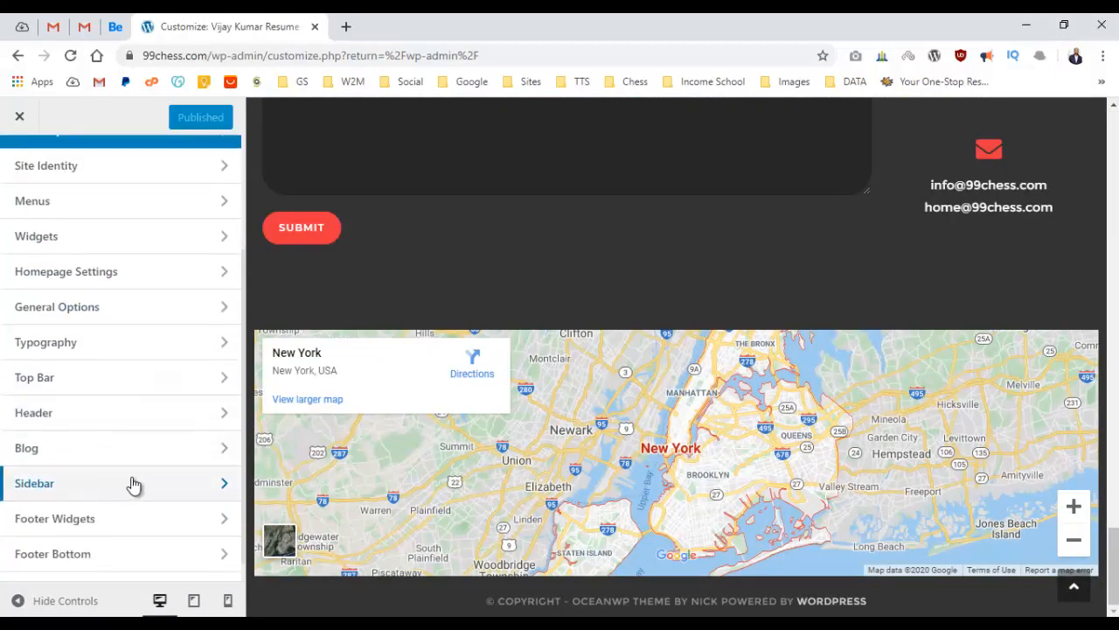
{"action": "left_click", "coordinate": [123, 554]}
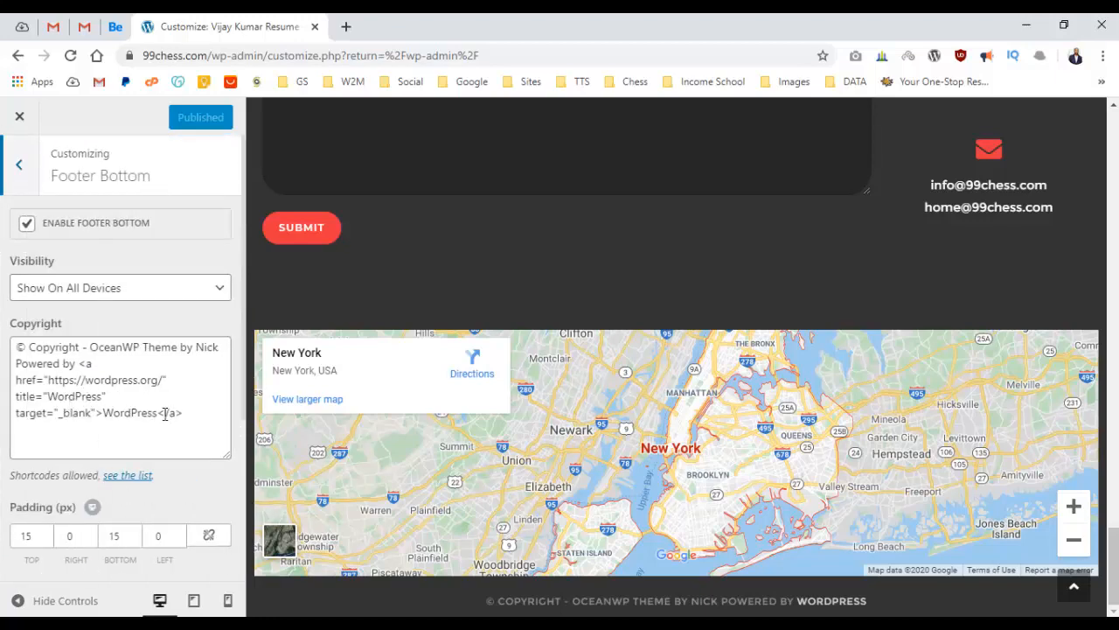
{"action": "scroll", "coordinate": [482, 464], "scroll_direction": "down", "scroll_amount": 2}
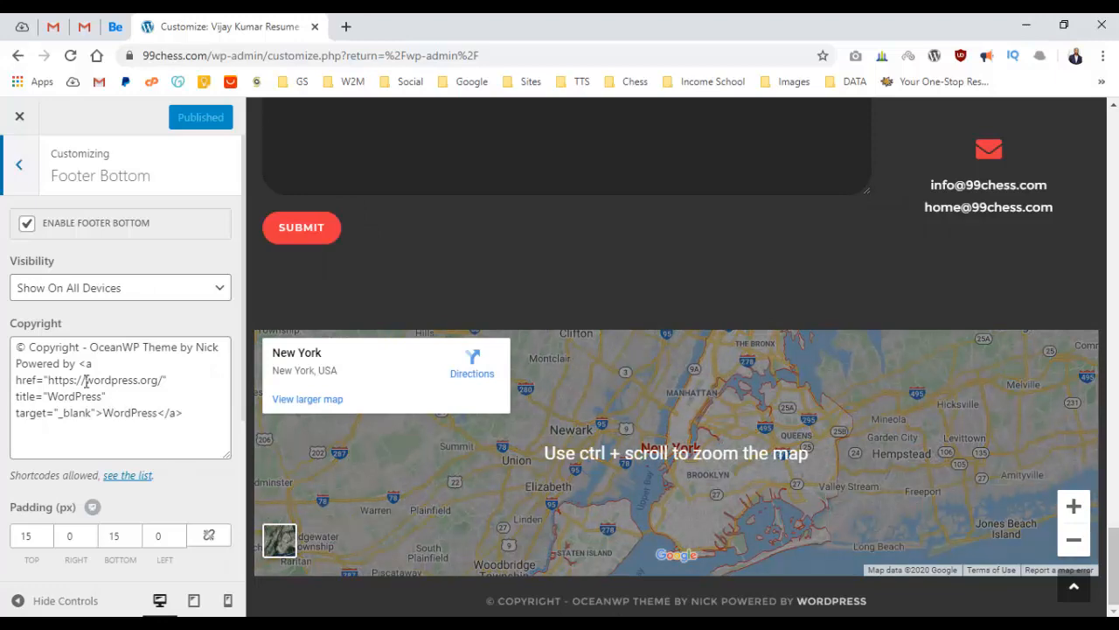
{"action": "left_click", "coordinate": [84, 350]}
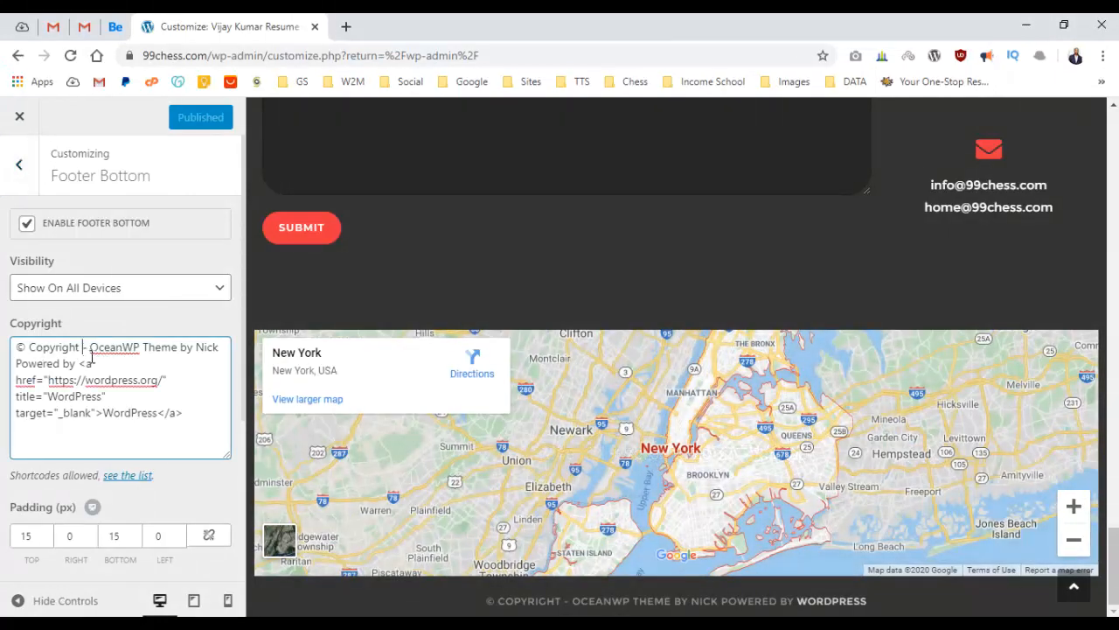
{"action": "type", "text": "2020"}
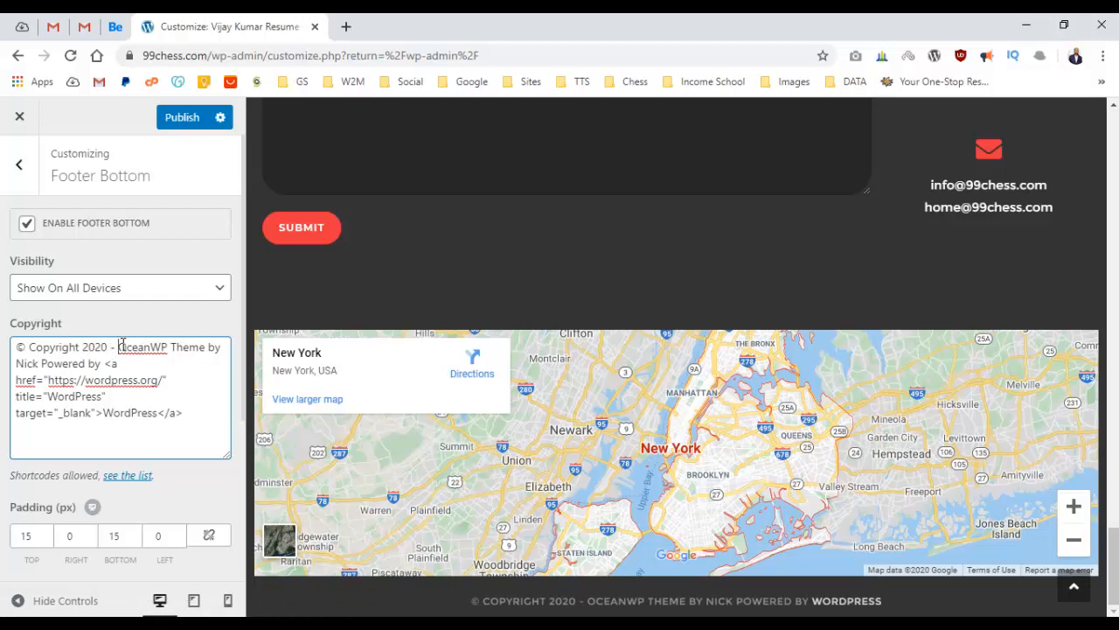
Replace the OceanWP credit with the site owner's name plus 'Portfolio' and publish.
{"action": "left_click_drag", "start_coordinate": [121, 346], "coordinate": [205, 420]}
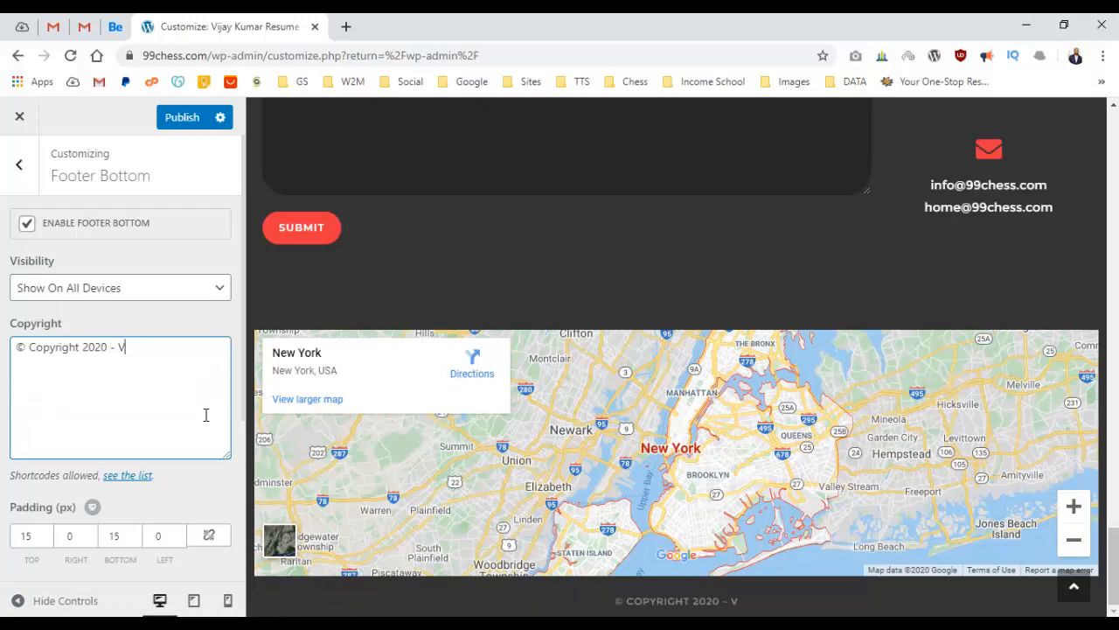
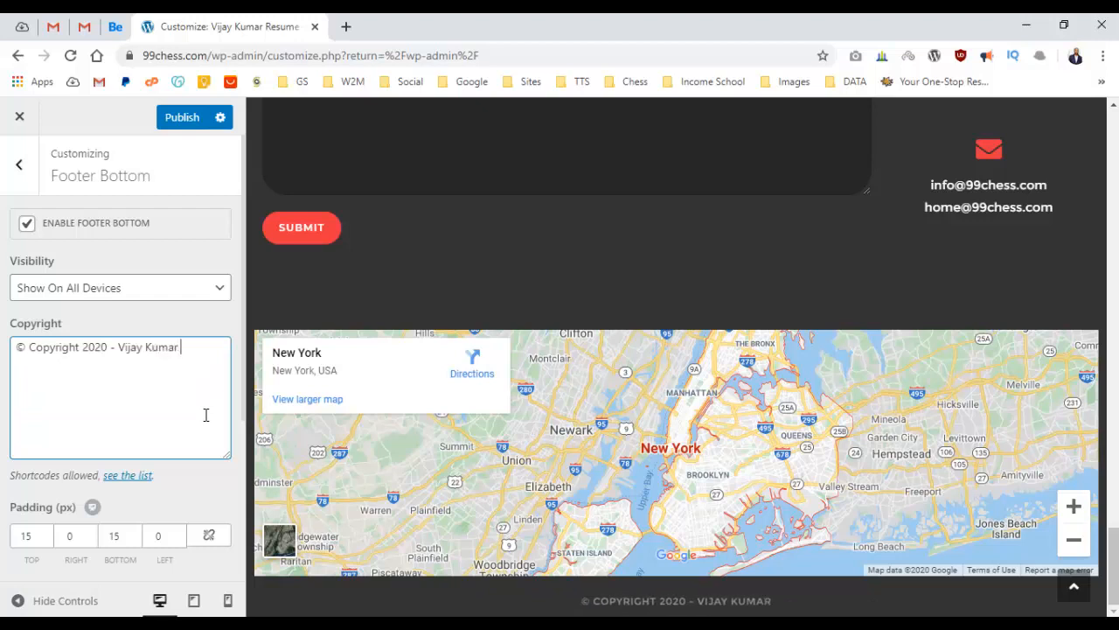
{"action": "type", "text": "Portfolio"}
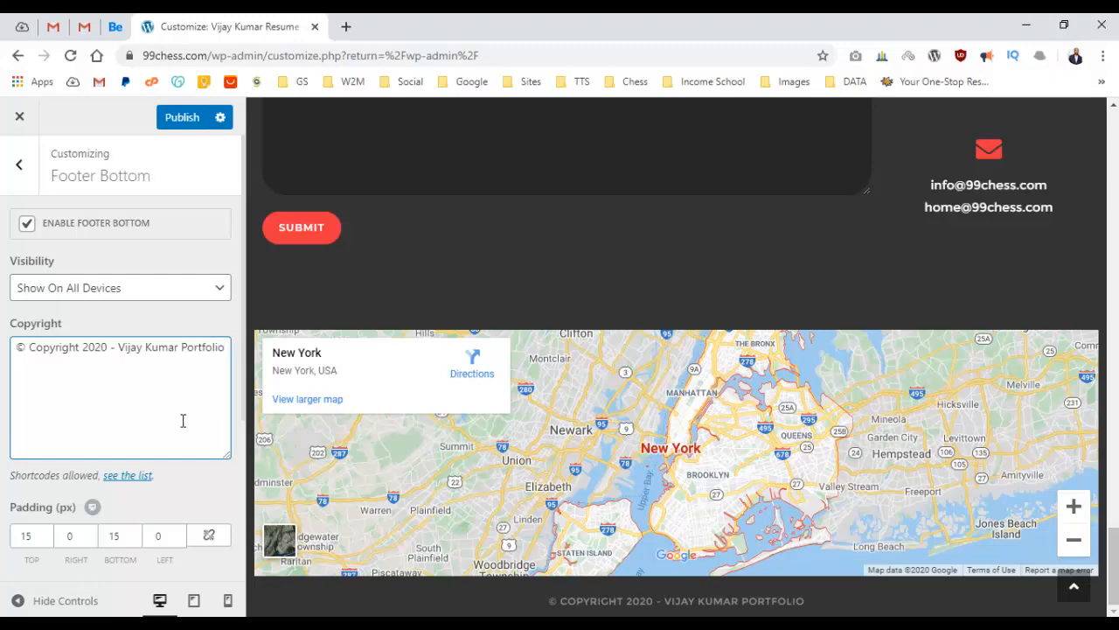
{"action": "scroll", "coordinate": [183, 417], "scroll_direction": "down", "scroll_amount": 3}
{"action": "scroll", "coordinate": [189, 402], "scroll_direction": "up", "scroll_amount": 3}
{"action": "scroll", "coordinate": [747, 542], "scroll_direction": "up", "scroll_amount": 10}
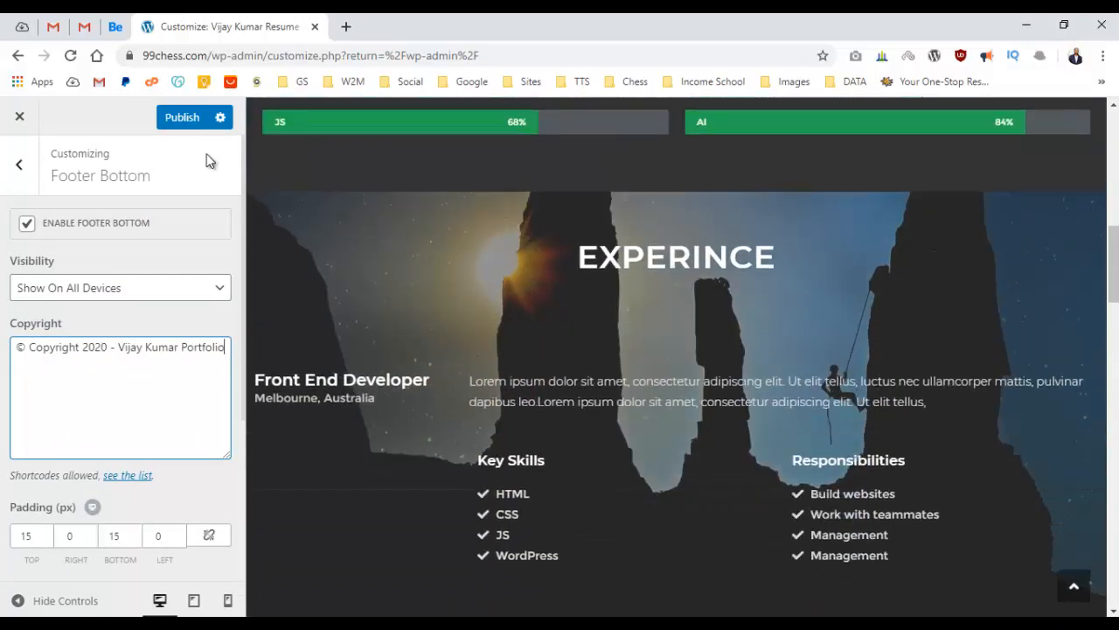
{"action": "left_click", "coordinate": [181, 123]}
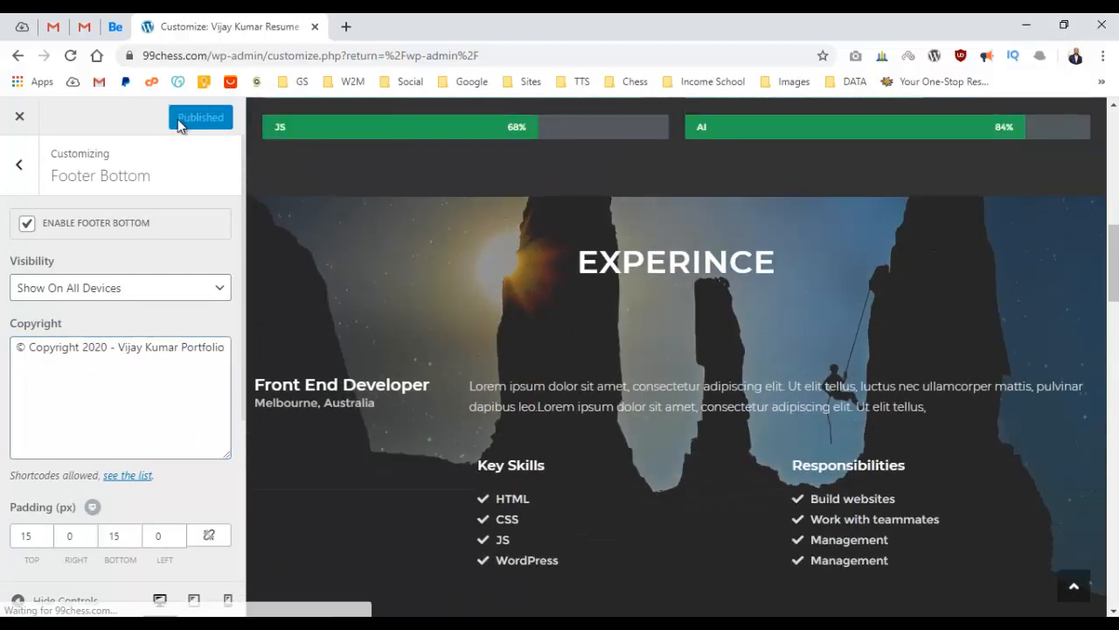
Preview the footer with controls hidden, restore the controls, and return to the top-level section list.
{"action": "scroll", "coordinate": [444, 266], "scroll_direction": "up", "scroll_amount": 9}
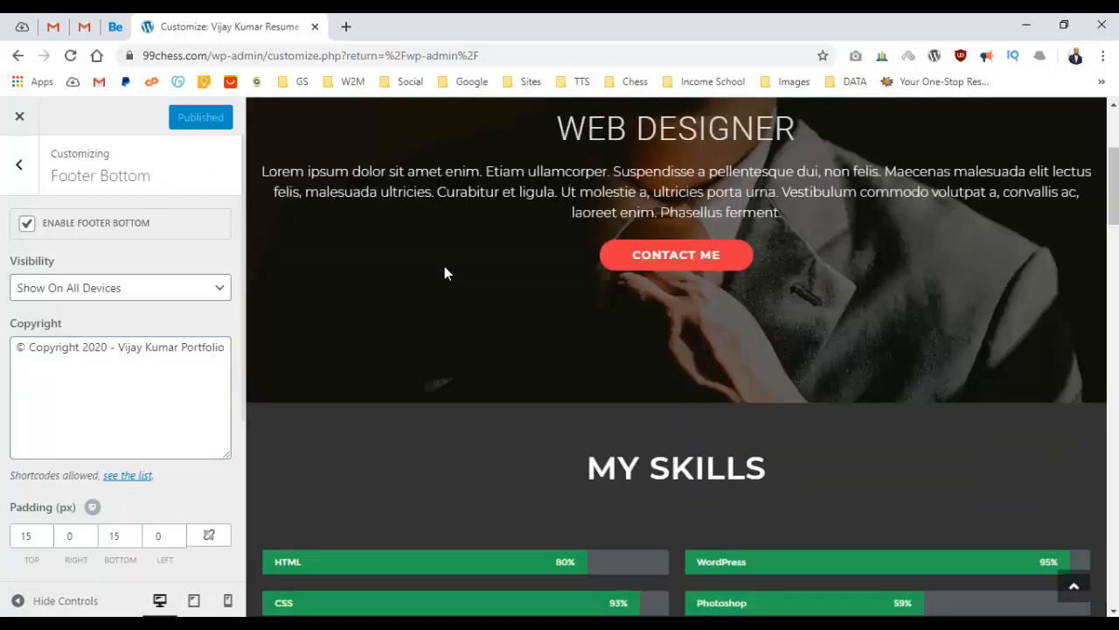
{"action": "scroll", "coordinate": [472, 275], "scroll_direction": "down", "scroll_amount": 6}
{"action": "scroll", "coordinate": [480, 276], "scroll_direction": "up", "scroll_amount": 6}
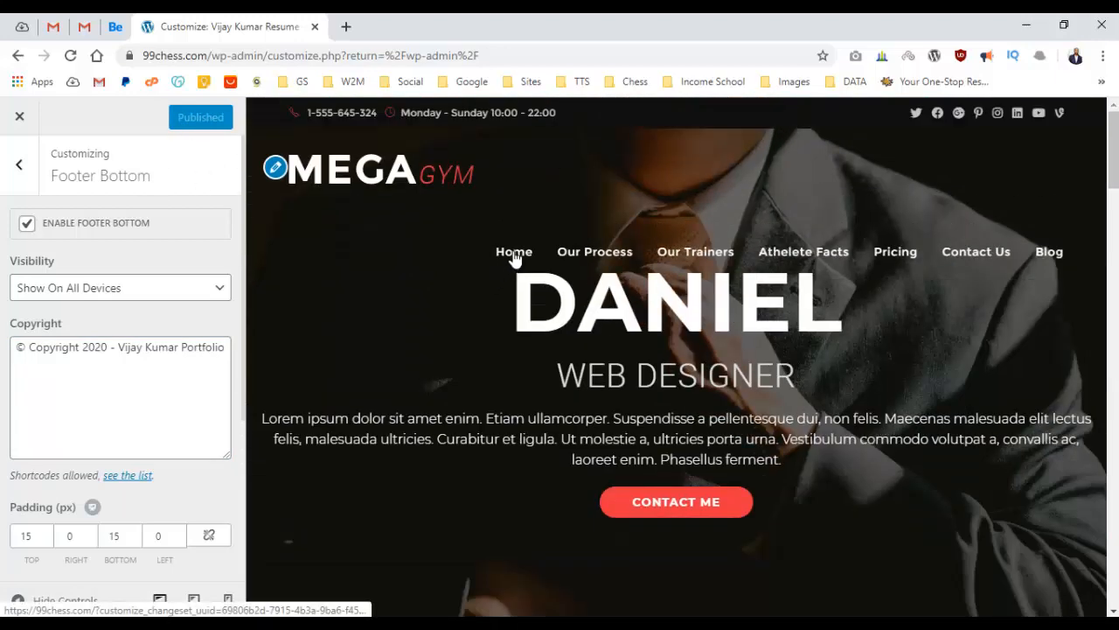
{"action": "left_click", "coordinate": [58, 600]}
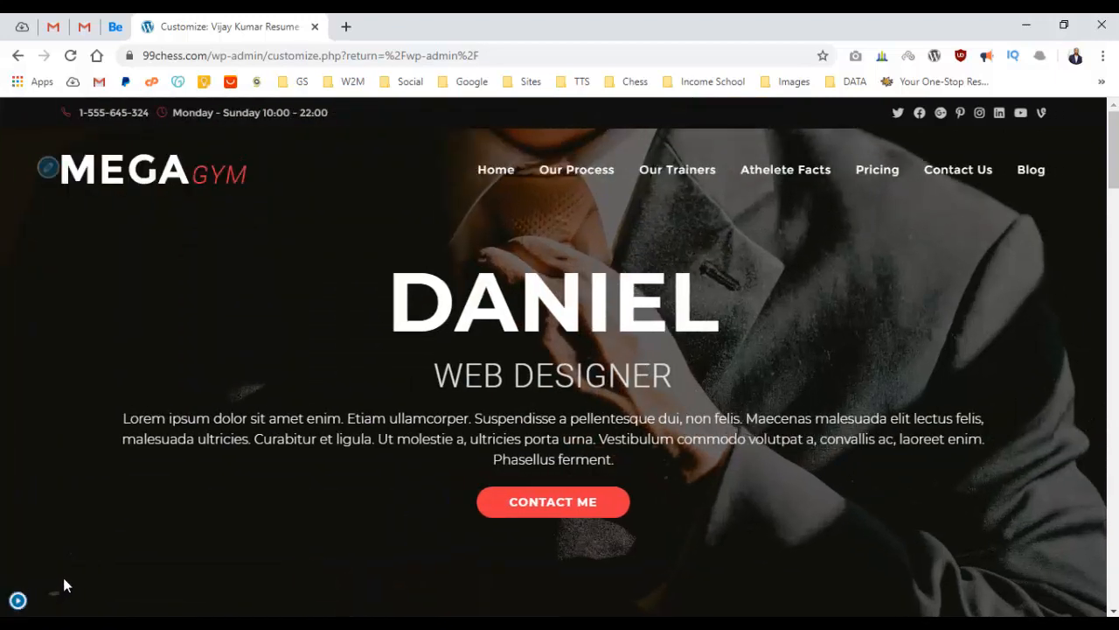
{"action": "left_click", "coordinate": [19, 599]}
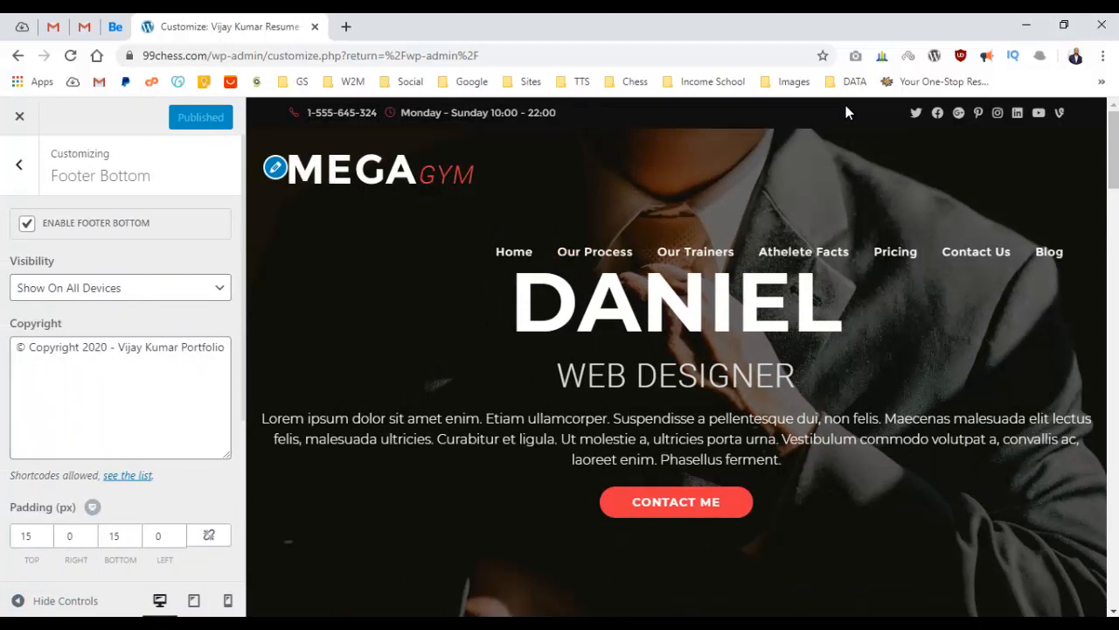
{"action": "left_click", "coordinate": [19, 164]}
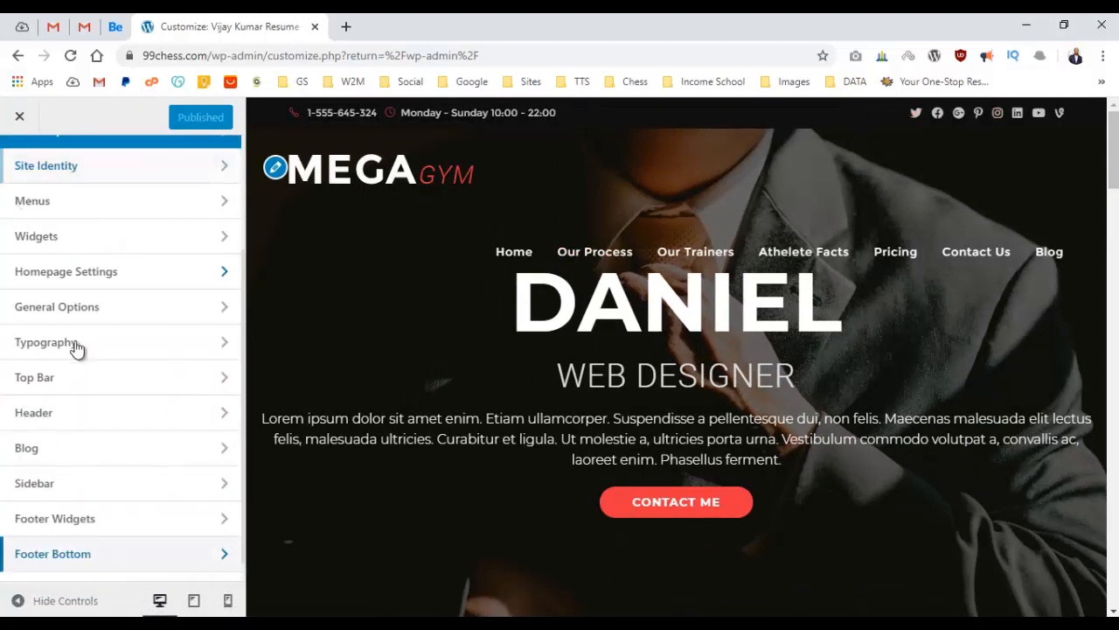
Delete the clock icon and opening-hours markup from the Top Bar content, and publish.
{"action": "left_click", "coordinate": [54, 381]}
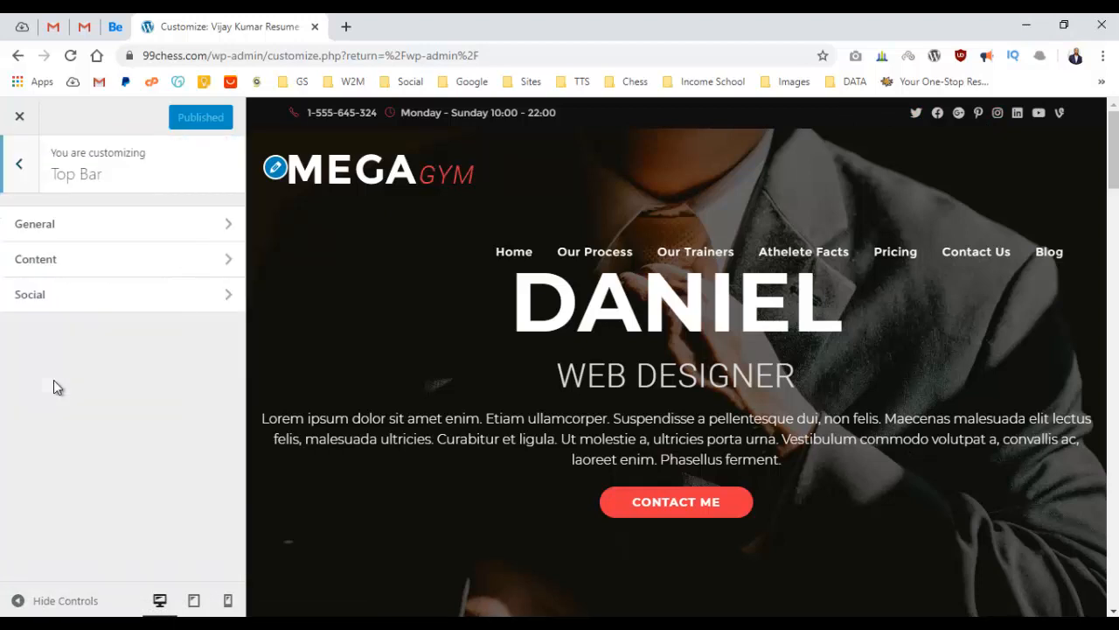
{"action": "left_click", "coordinate": [169, 237]}
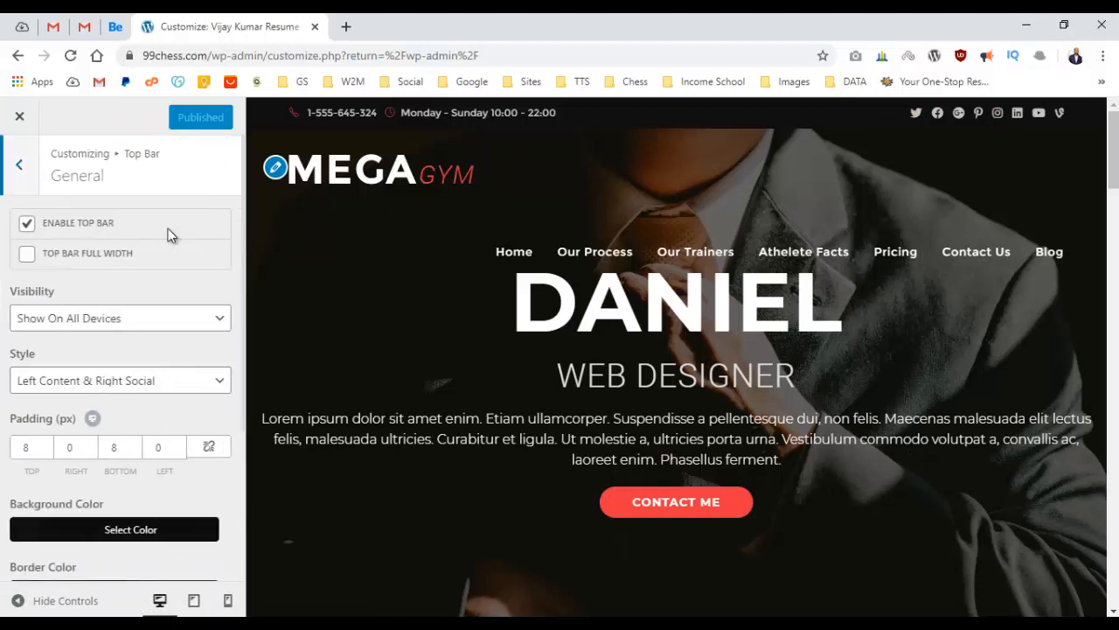
{"action": "scroll", "coordinate": [170, 232], "scroll_direction": "down", "scroll_amount": 3}
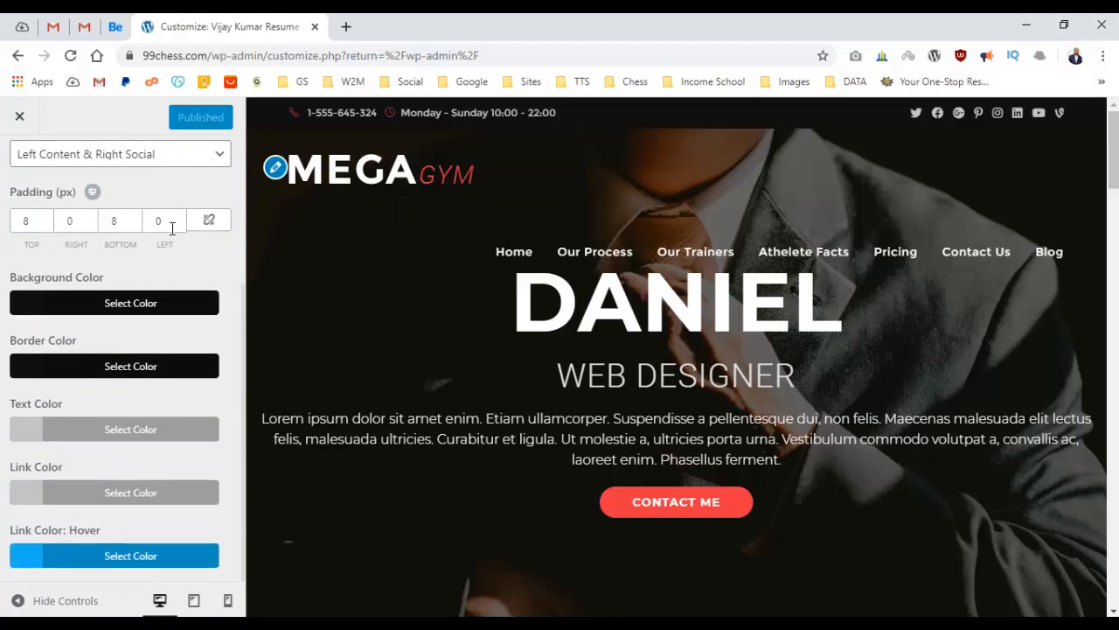
{"action": "scroll", "coordinate": [148, 230], "scroll_direction": "up", "scroll_amount": 3}
{"action": "left_click", "coordinate": [19, 164]}
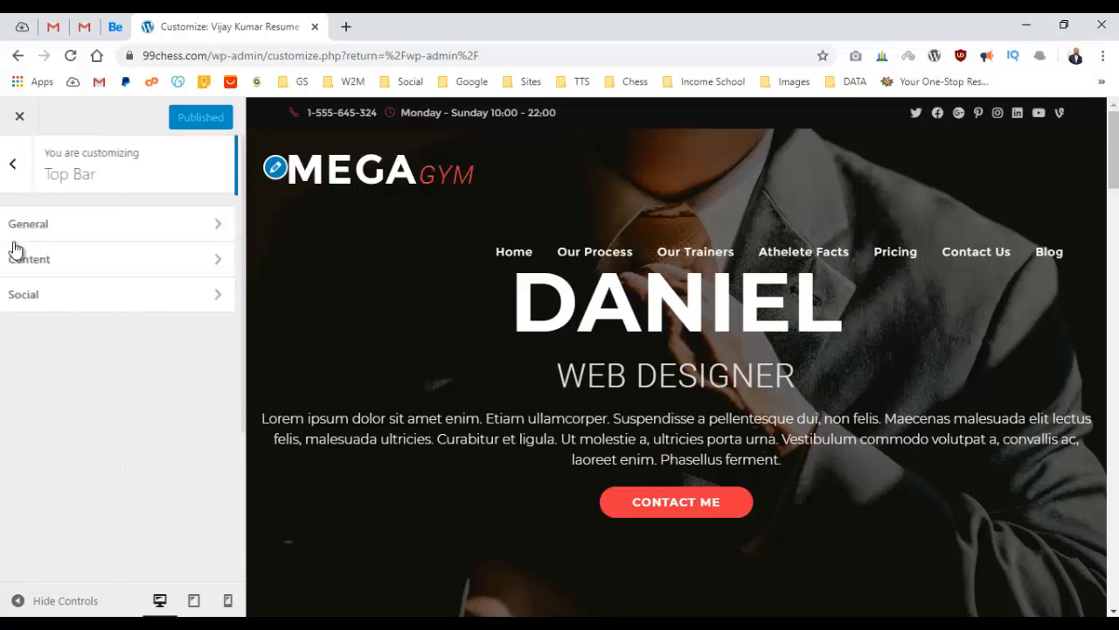
{"action": "left_click", "coordinate": [107, 269]}
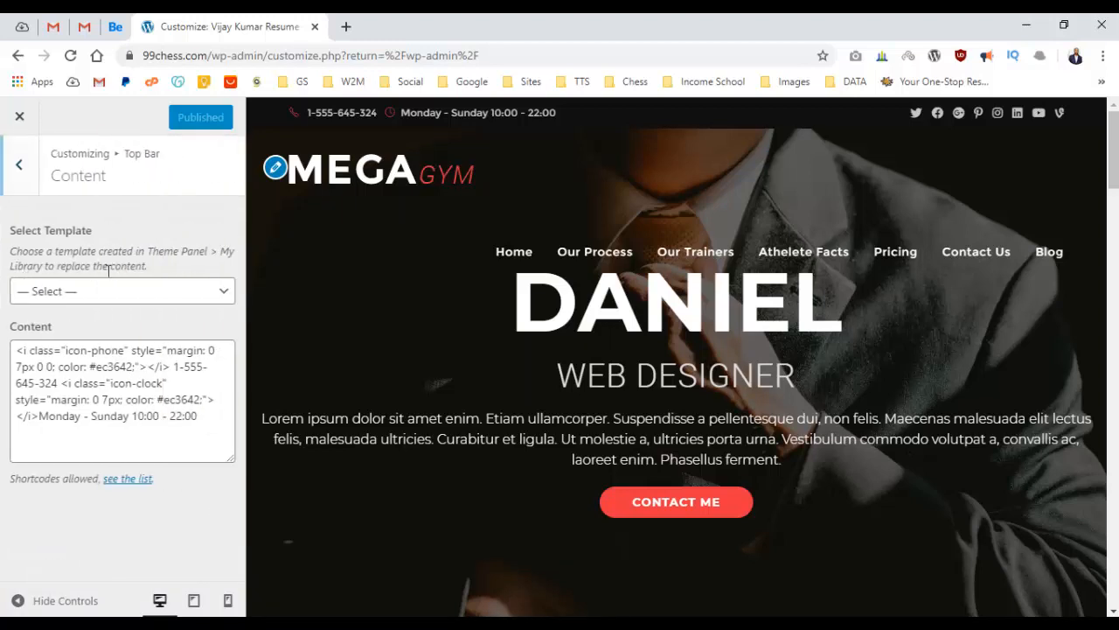
{"action": "left_click", "coordinate": [91, 368]}
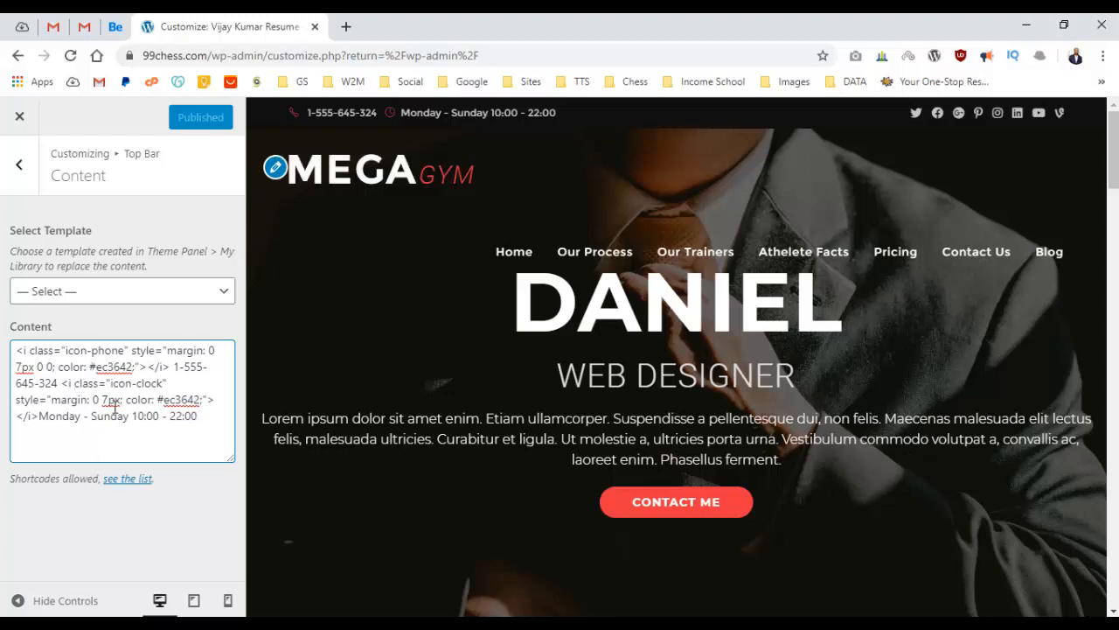
{"action": "left_click_drag", "start_coordinate": [68, 388], "coordinate": [224, 430]}
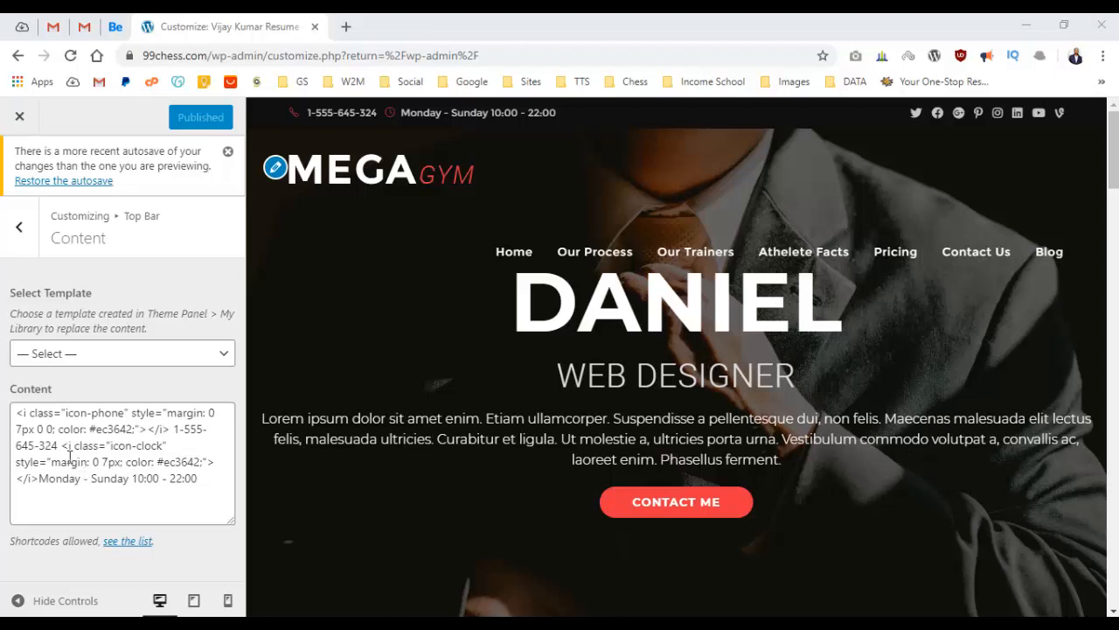
{"action": "left_click_drag", "start_coordinate": [63, 448], "coordinate": [208, 481]}
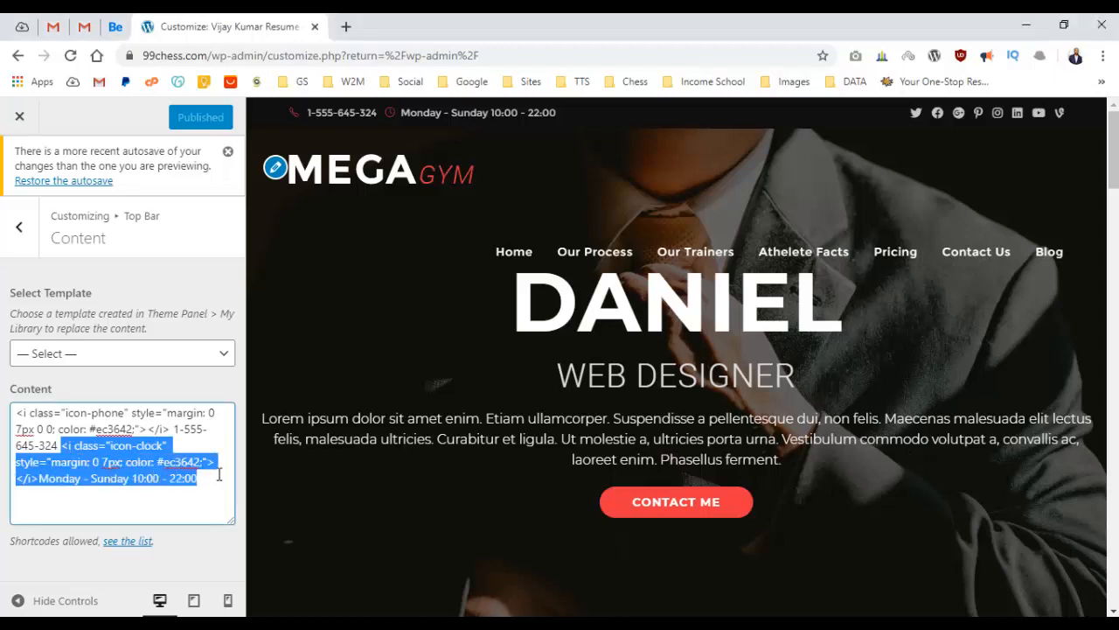
{"action": "key", "text": "BackSpace"}
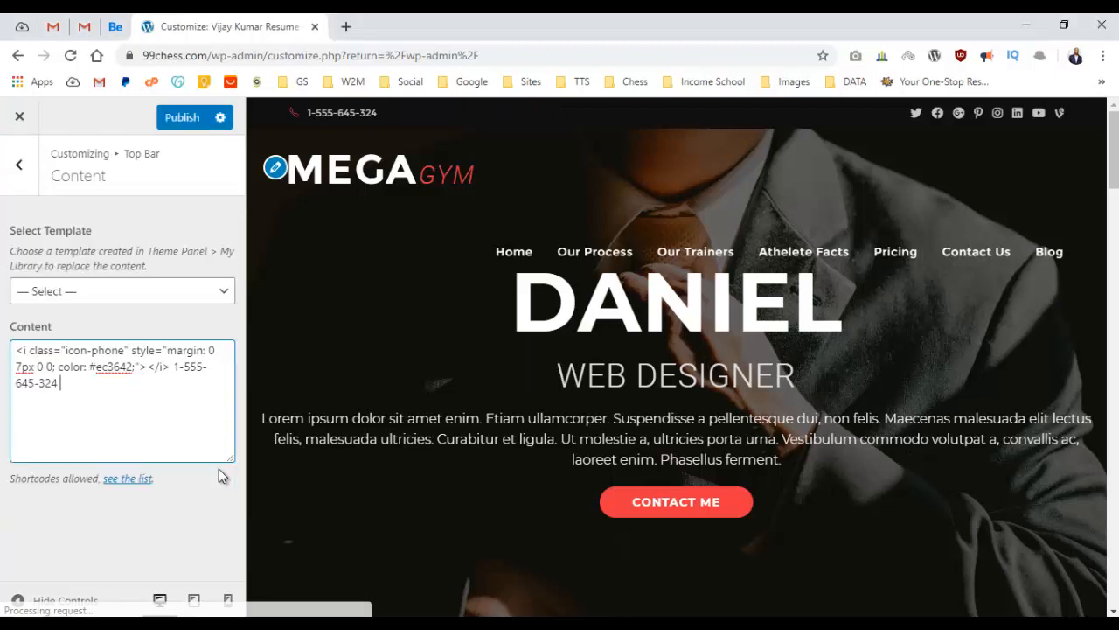
{"action": "left_click", "coordinate": [183, 119]}
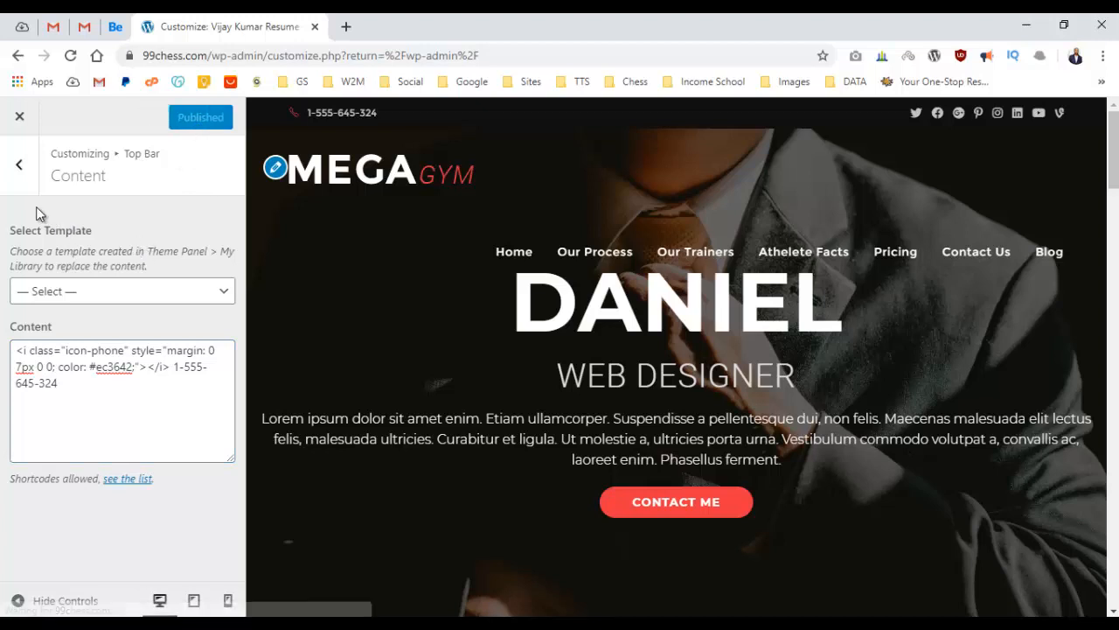
Clear the Google Plus and Instagram URLs in the Top Bar social links.
{"action": "left_click", "coordinate": [19, 186]}
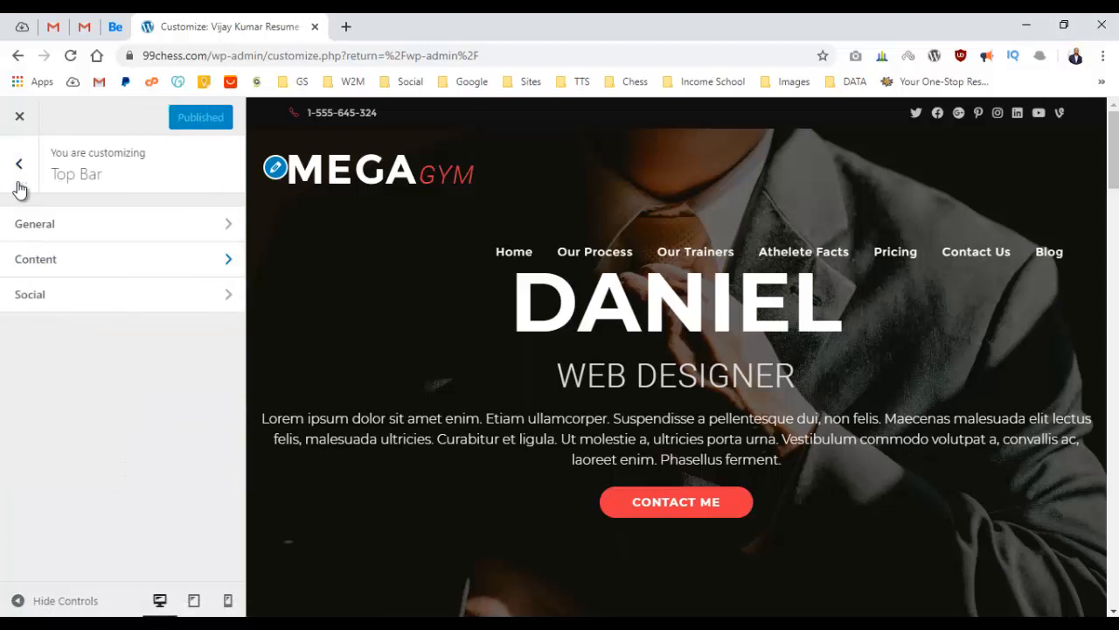
{"action": "left_click", "coordinate": [59, 295]}
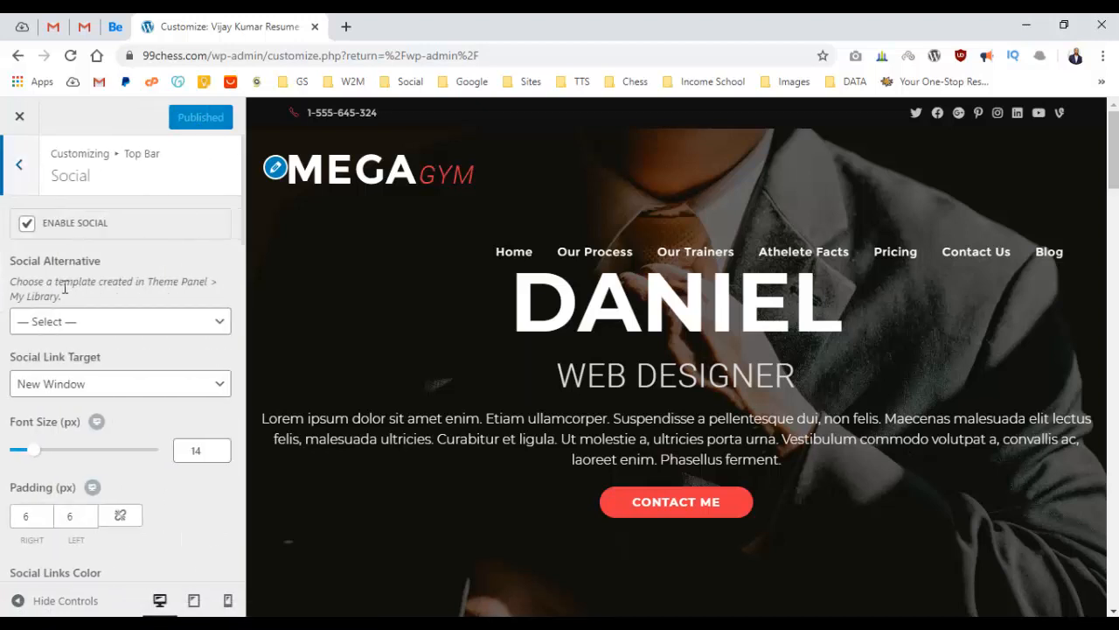
{"action": "scroll", "coordinate": [92, 294], "scroll_direction": "down", "scroll_amount": 5}
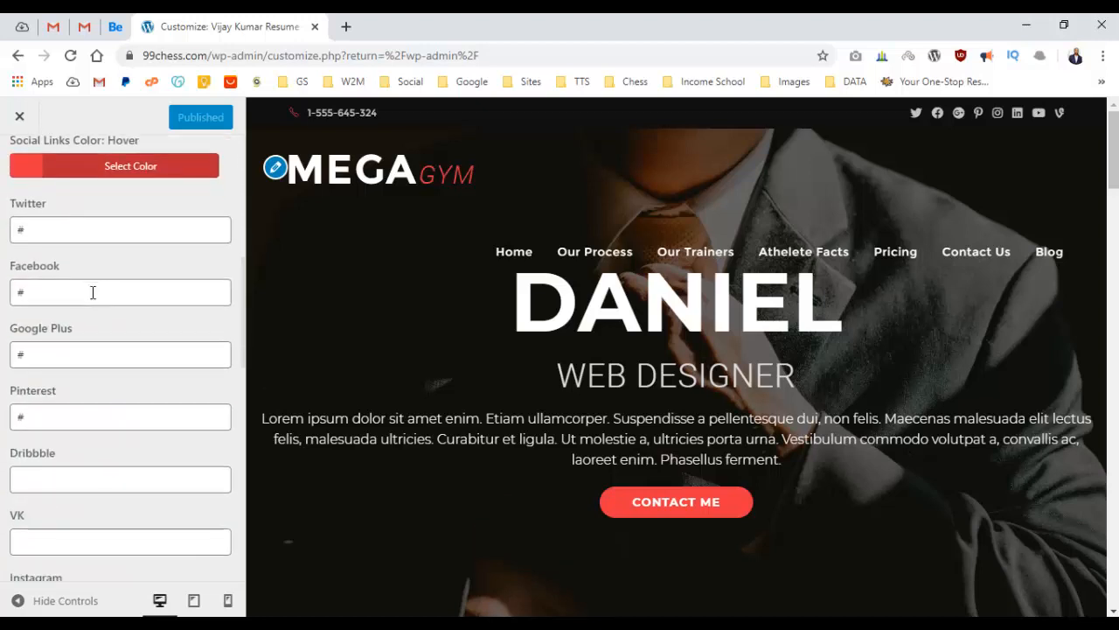
{"action": "scroll", "coordinate": [92, 292], "scroll_direction": "up", "scroll_amount": 2}
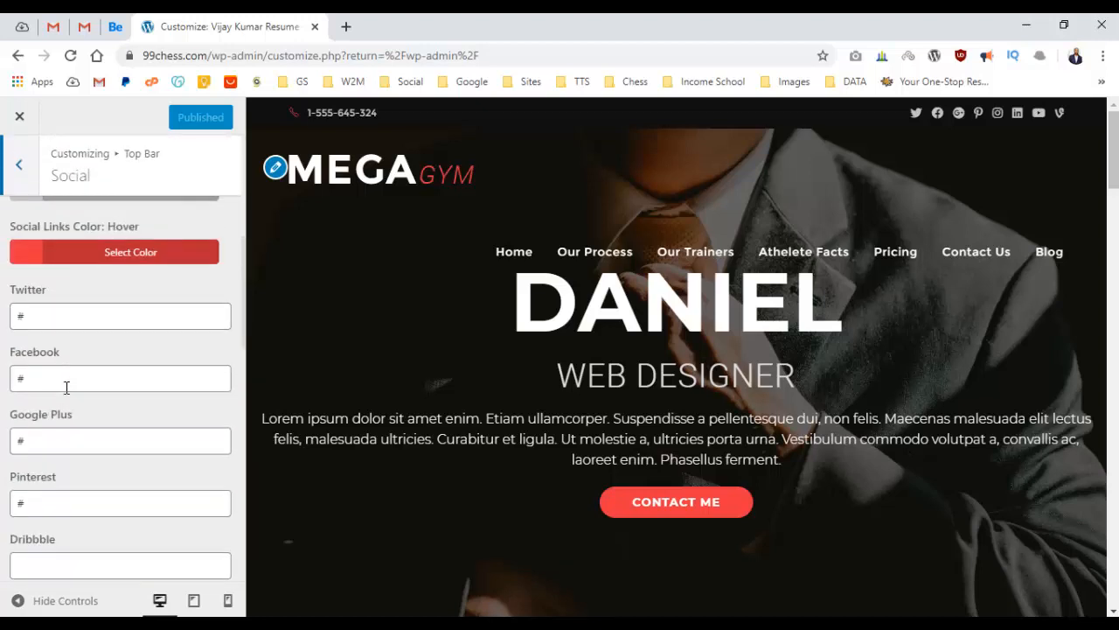
{"action": "scroll", "coordinate": [66, 388], "scroll_direction": "down", "scroll_amount": 1}
{"action": "double_click", "coordinate": [57, 359]}
{"action": "key", "text": "BackSpace"}
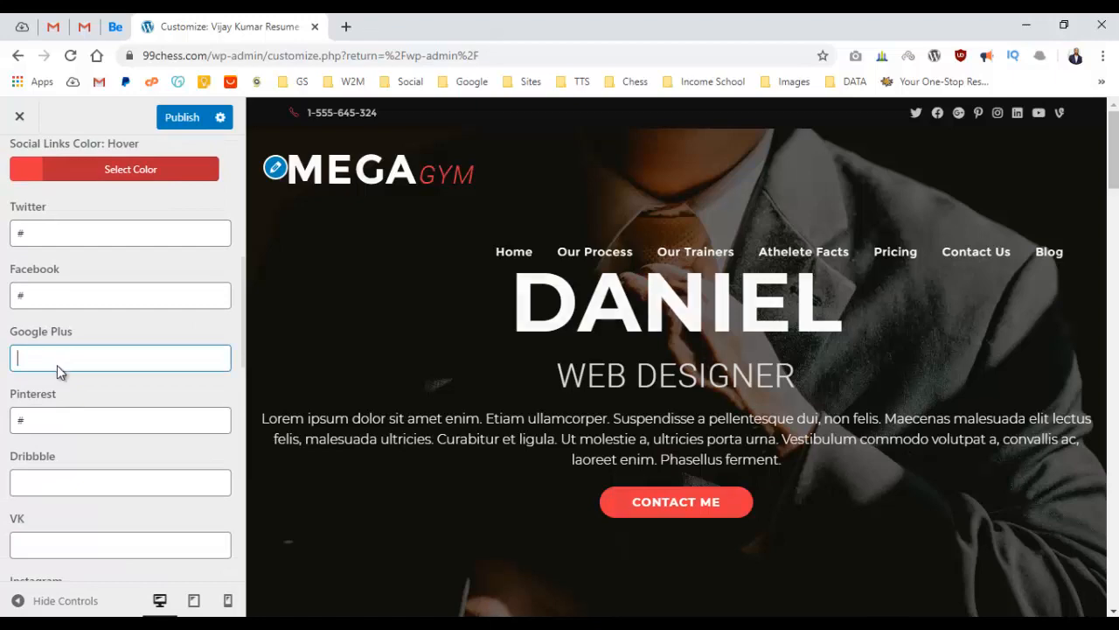
{"action": "scroll", "coordinate": [61, 372], "scroll_direction": "down", "scroll_amount": 3}
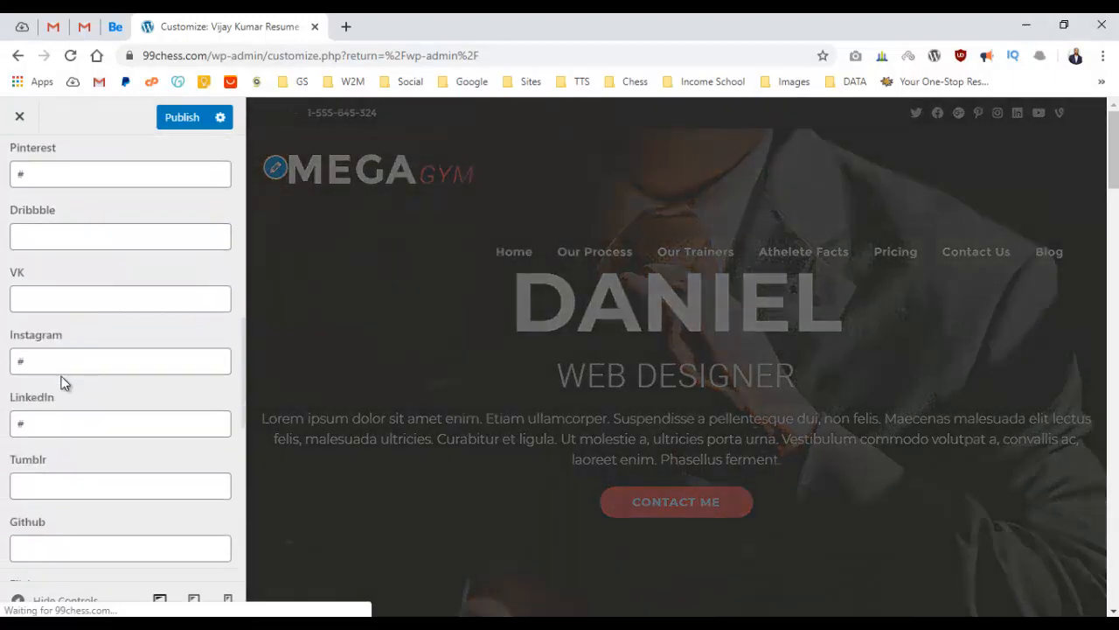
{"action": "scroll", "coordinate": [61, 376], "scroll_direction": "up", "scroll_amount": 1}
{"action": "scroll", "coordinate": [61, 367], "scroll_direction": "down", "scroll_amount": 2}
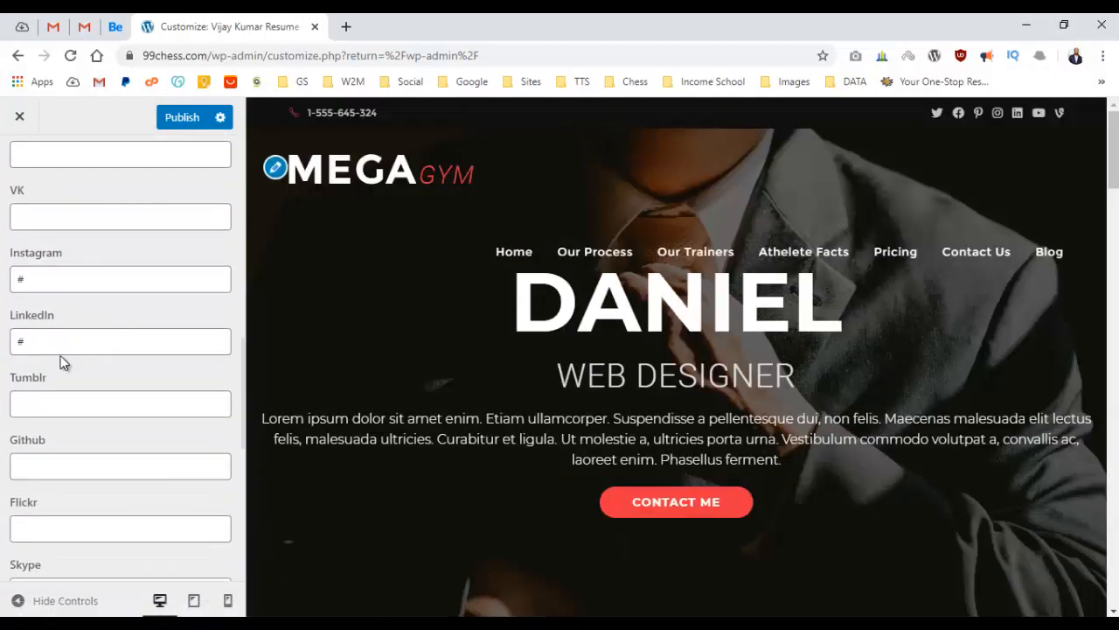
{"action": "left_click", "coordinate": [61, 288]}
Clear the Youtube and Vine URLs, then publish the social link changes.
{"action": "scroll", "coordinate": [62, 341], "scroll_direction": "down", "scroll_amount": 4}
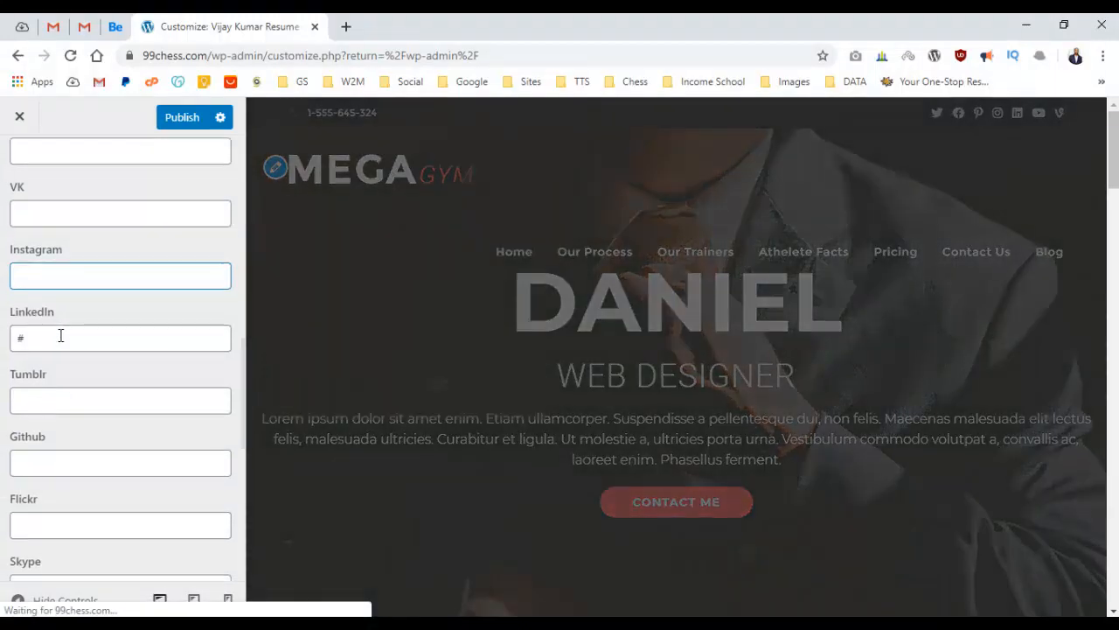
{"action": "double_click", "coordinate": [58, 325]}
{"action": "key", "text": "BackSpace"}
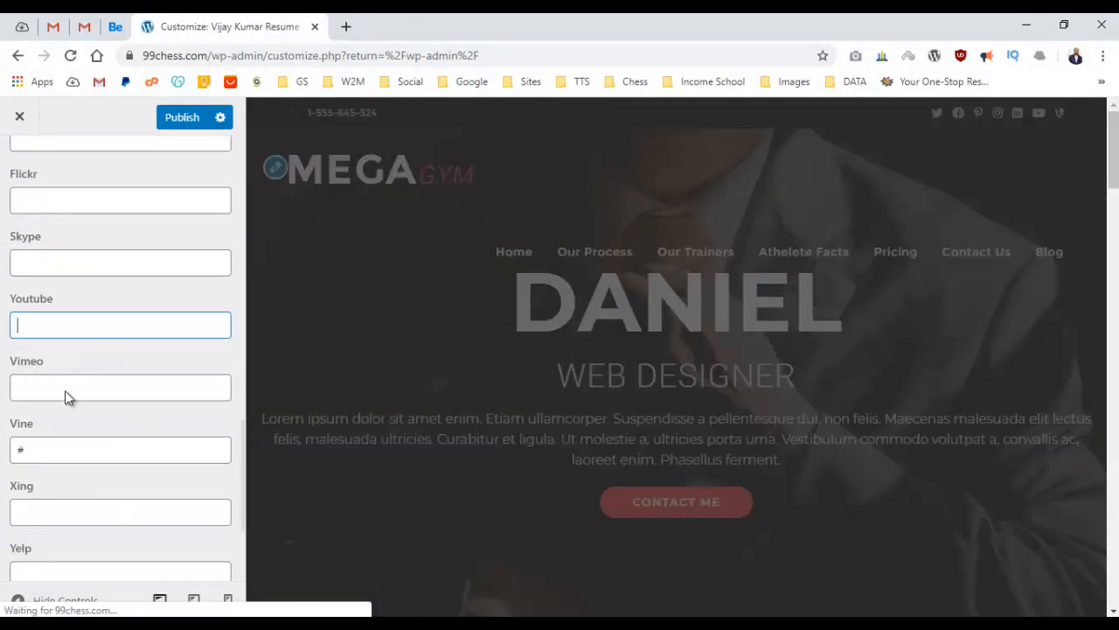
{"action": "double_click", "coordinate": [67, 449]}
{"action": "key", "text": "BackSpace"}
{"action": "scroll", "coordinate": [88, 443], "scroll_direction": "down", "scroll_amount": 3}
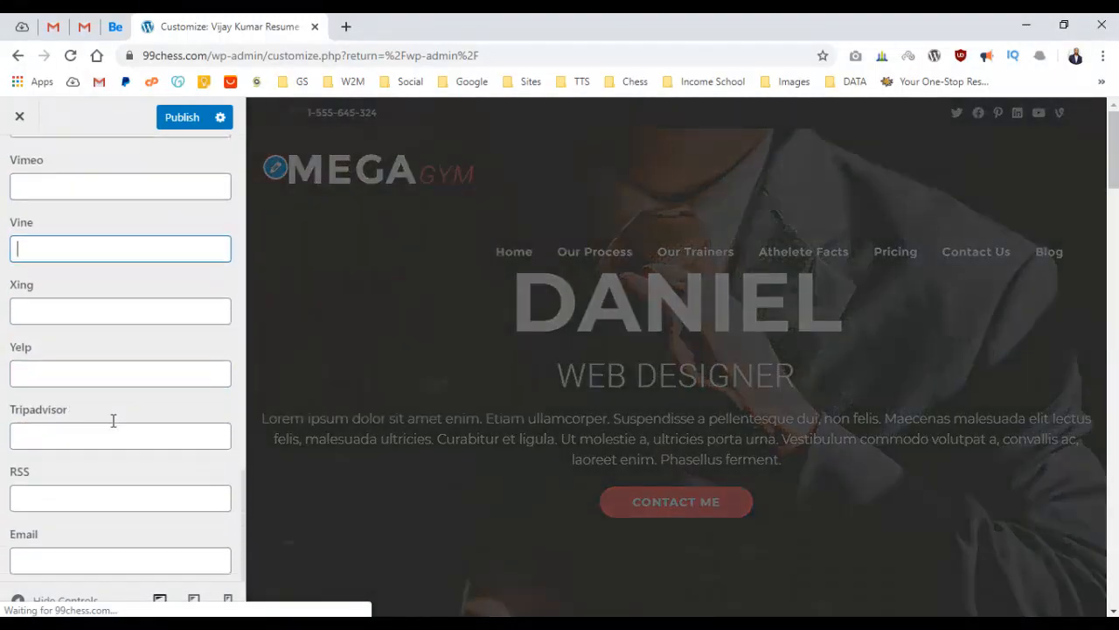
{"action": "scroll", "coordinate": [118, 424], "scroll_direction": "up", "scroll_amount": 5}
{"action": "scroll", "coordinate": [119, 415], "scroll_direction": "down", "scroll_amount": 5}
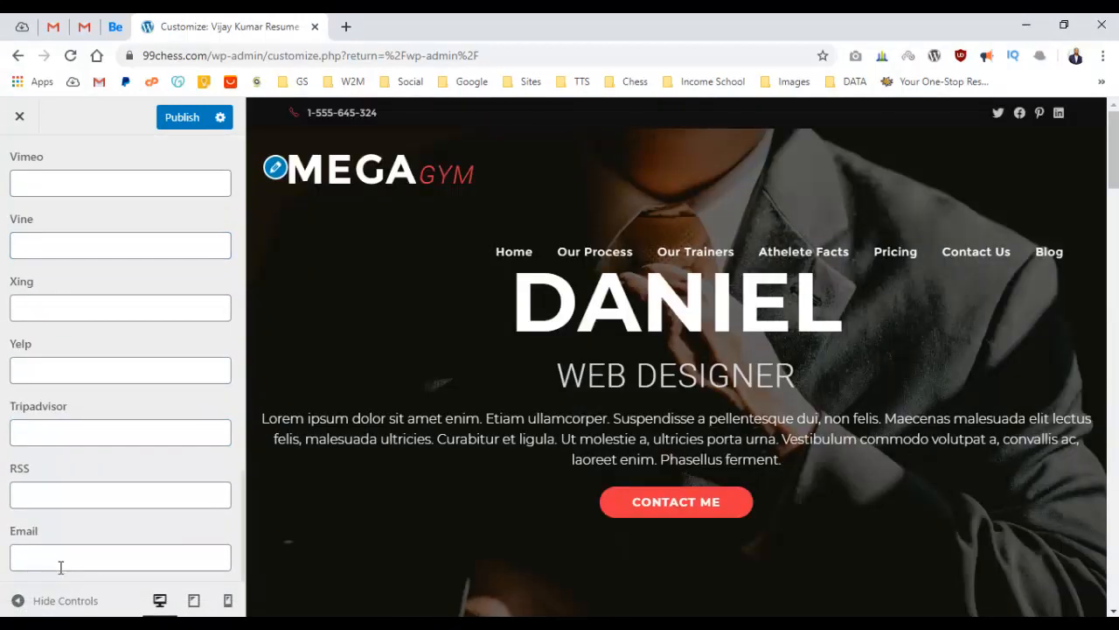
{"action": "left_click", "coordinate": [65, 552]}
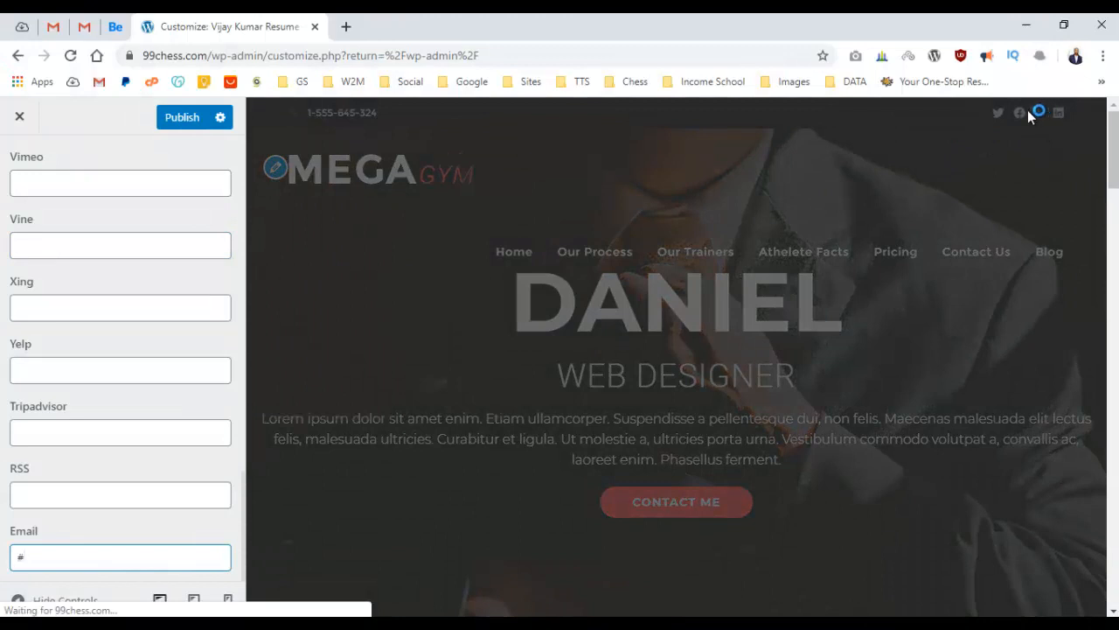
{"action": "scroll", "coordinate": [68, 269], "scroll_direction": "up", "scroll_amount": 3}
{"action": "scroll", "coordinate": [72, 271], "scroll_direction": "up", "scroll_amount": 8}
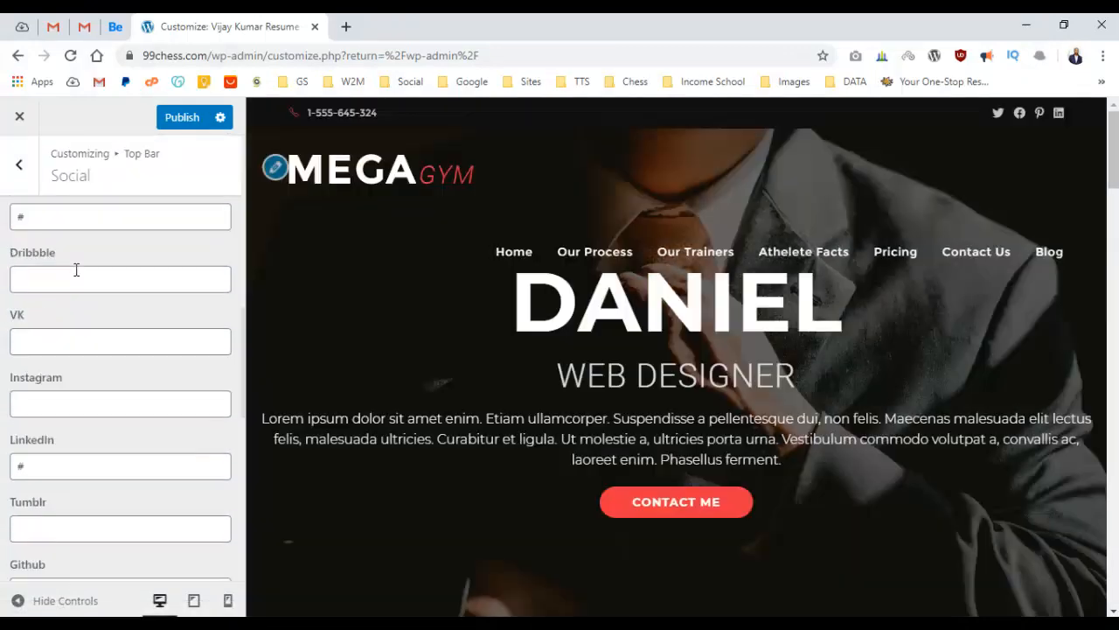
{"action": "left_click", "coordinate": [182, 123]}
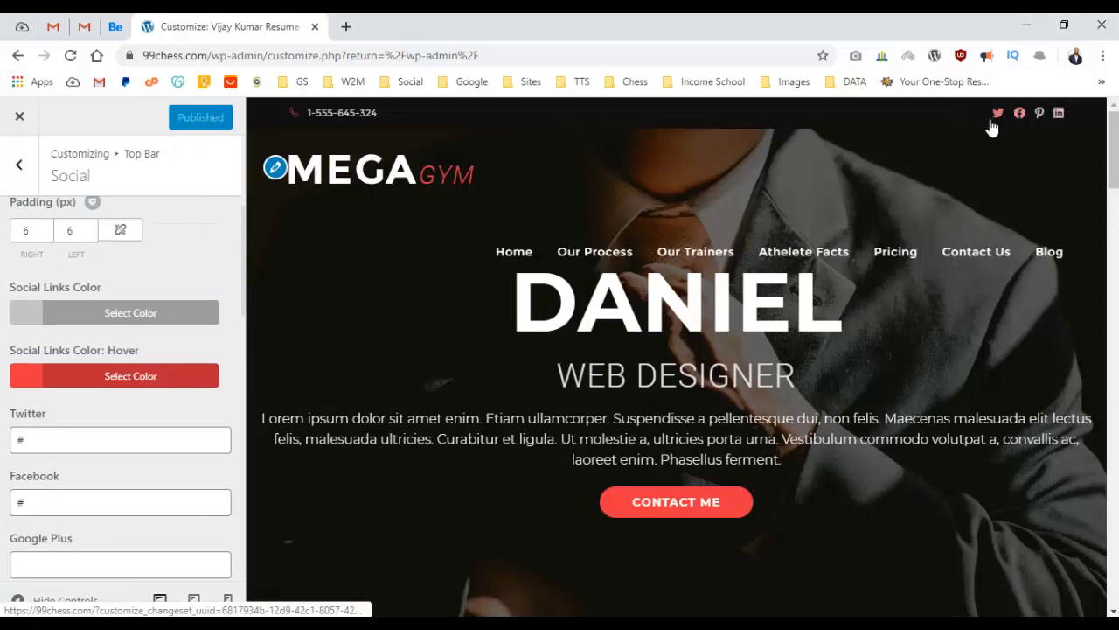
{"action": "scroll", "coordinate": [472, 250], "scroll_direction": "down", "scroll_amount": 15}
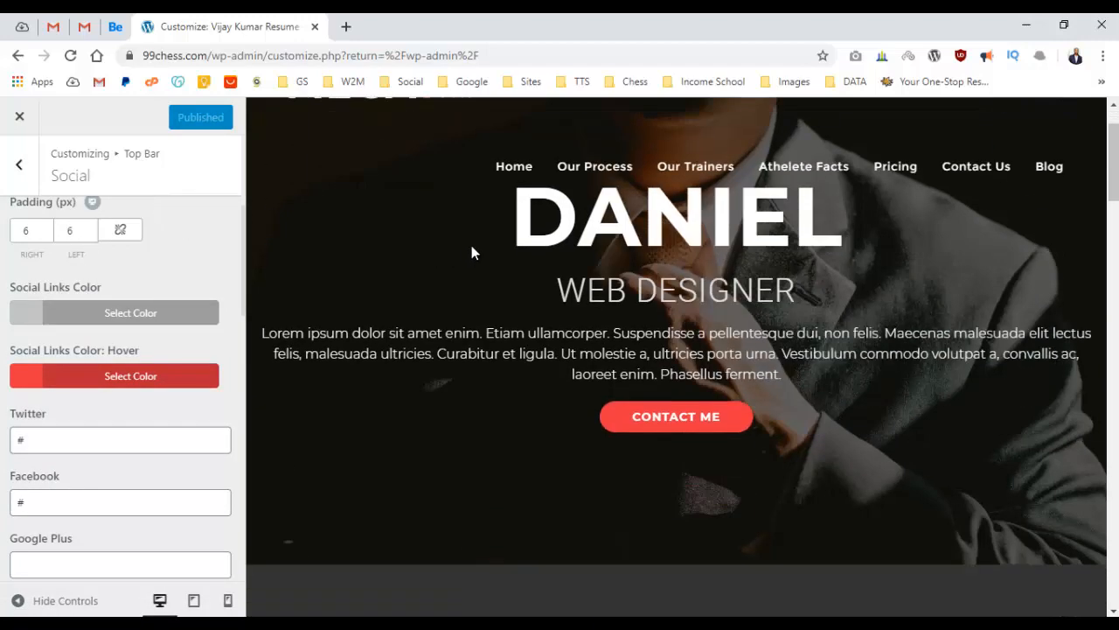
{"action": "scroll", "coordinate": [510, 227], "scroll_direction": "down", "scroll_amount": 10}
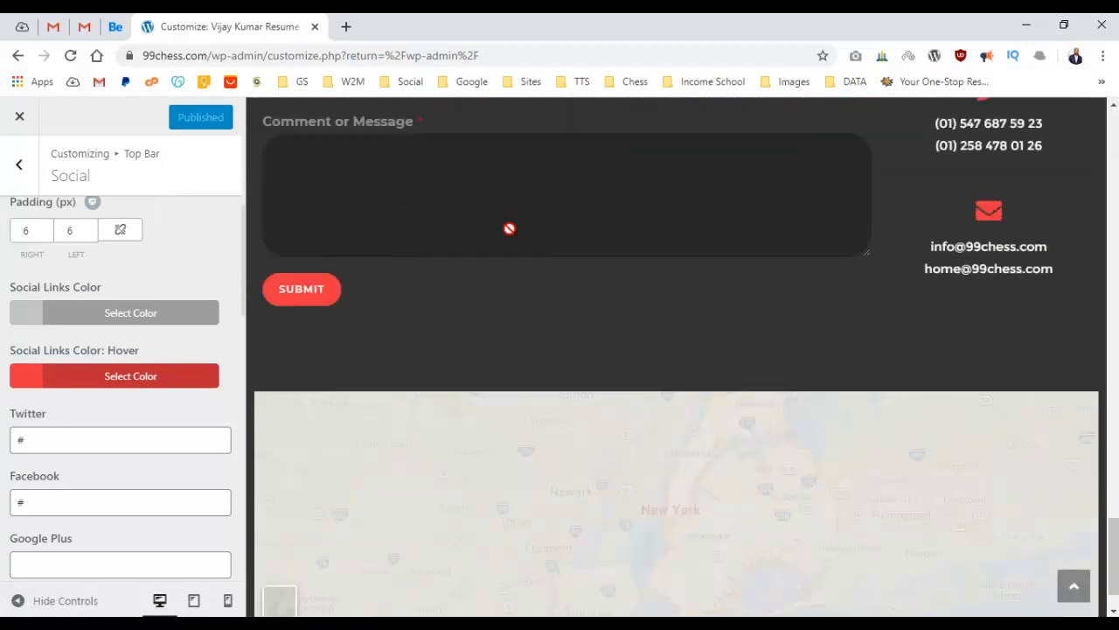
{"action": "scroll", "coordinate": [517, 227], "scroll_direction": "up", "scroll_amount": 20}
{"action": "scroll", "coordinate": [517, 214], "scroll_direction": "up", "scroll_amount": 3}
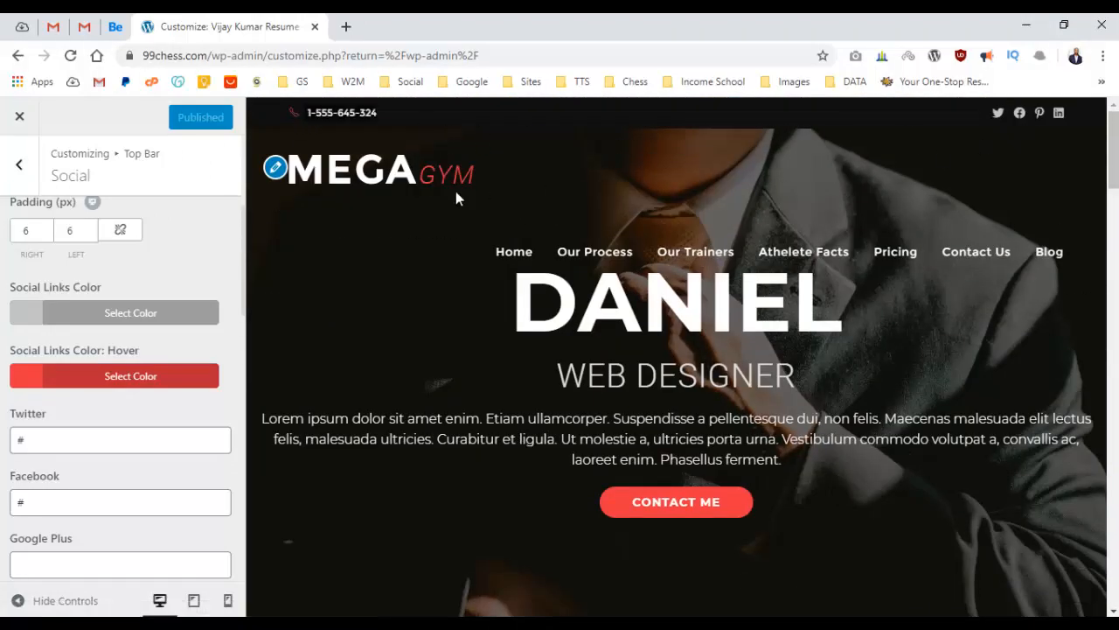
{"action": "scroll", "coordinate": [473, 333], "scroll_direction": "down", "scroll_amount": 15}
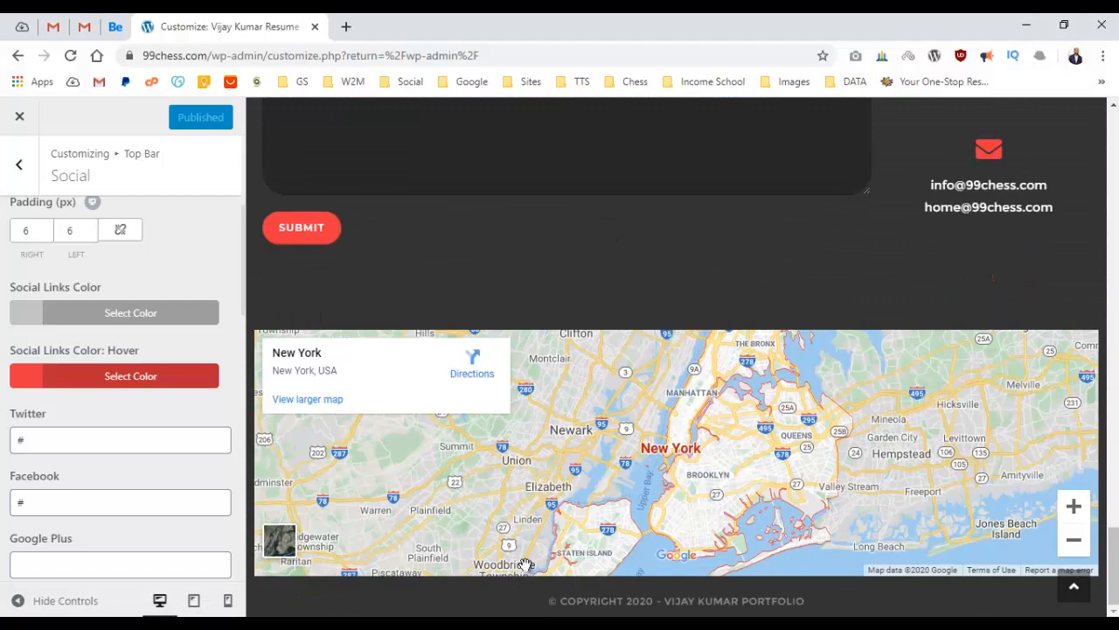
{"action": "scroll", "coordinate": [595, 308], "scroll_direction": "up", "scroll_amount": 15}
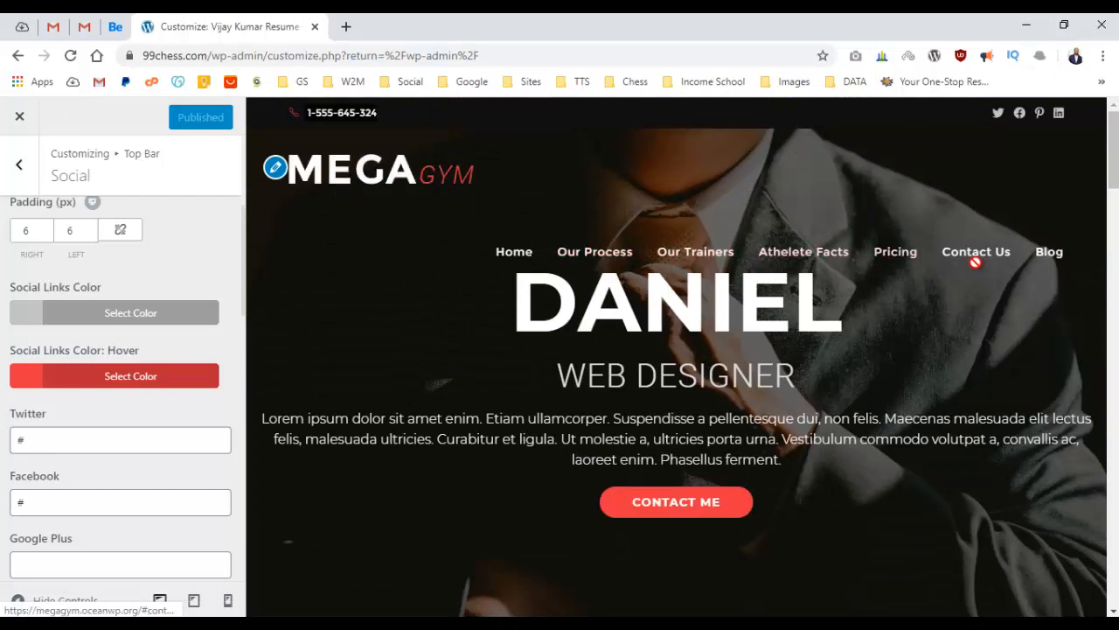
Leave the Customizer, reopen it in a new tab, and scroll its section list.
{"action": "left_click", "coordinate": [12, 129]}
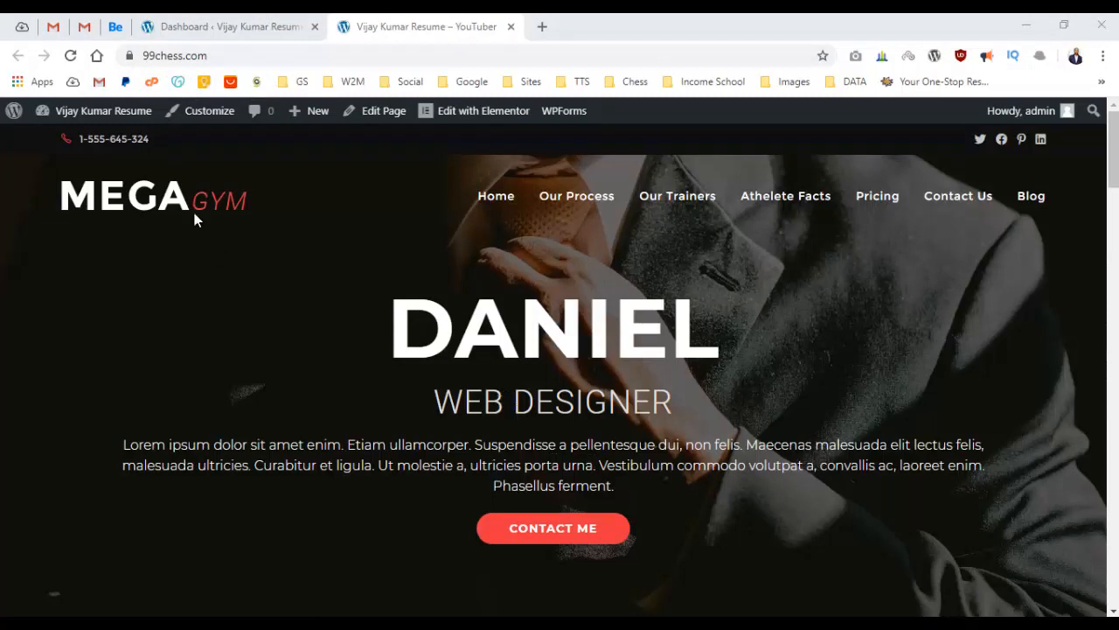
{"action": "right_click", "coordinate": [199, 115]}
{"action": "left_click", "coordinate": [219, 128]}
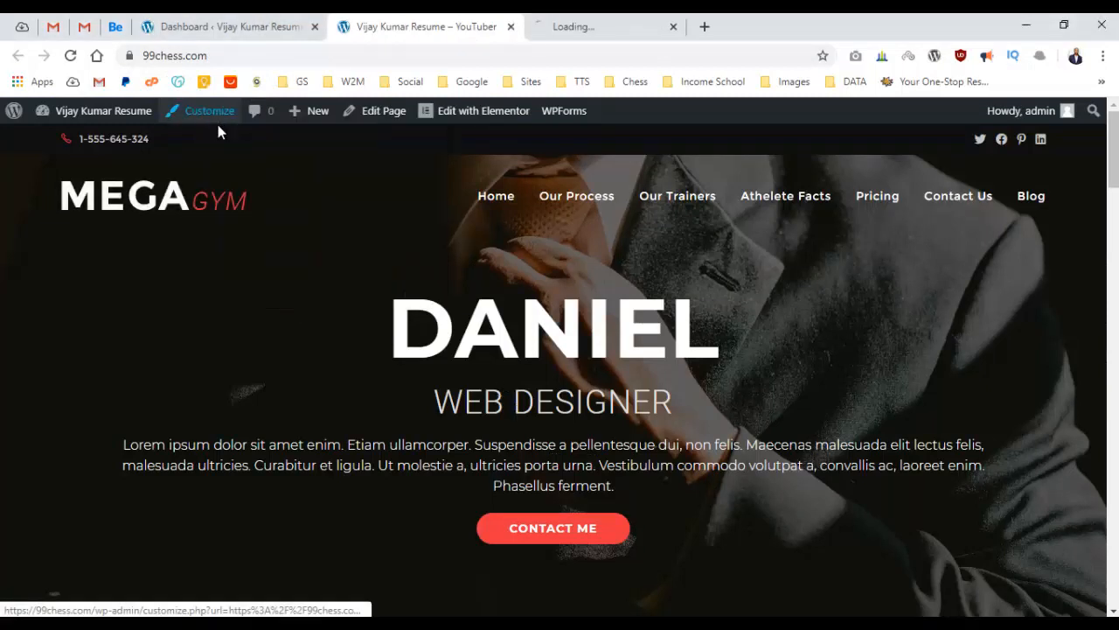
{"action": "left_click", "coordinate": [602, 19]}
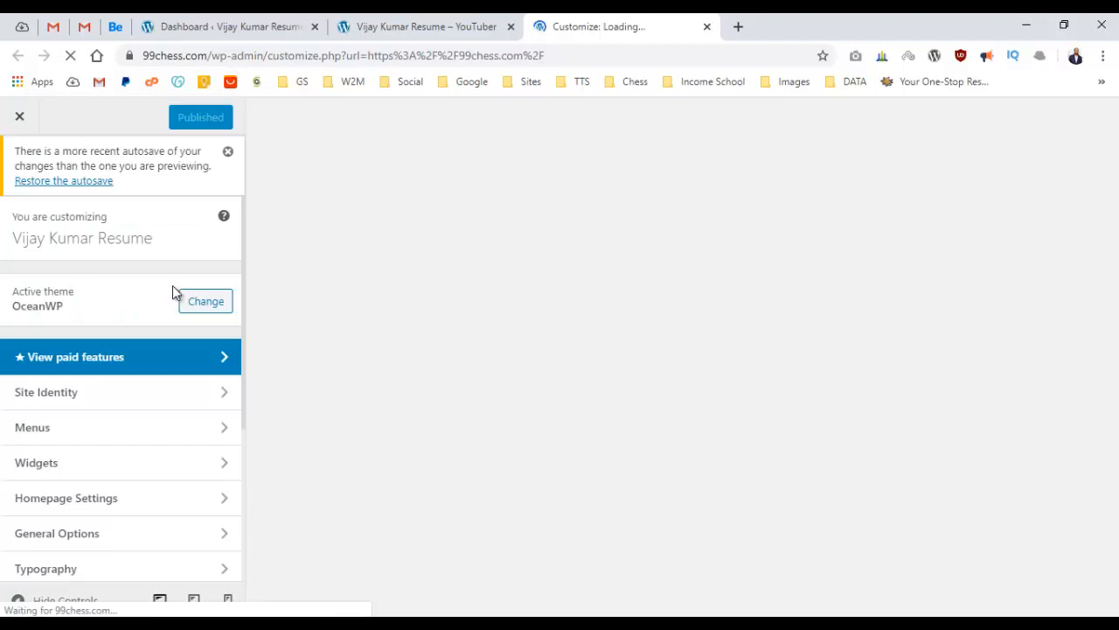
{"action": "scroll", "coordinate": [137, 415], "scroll_direction": "down", "scroll_amount": 1}
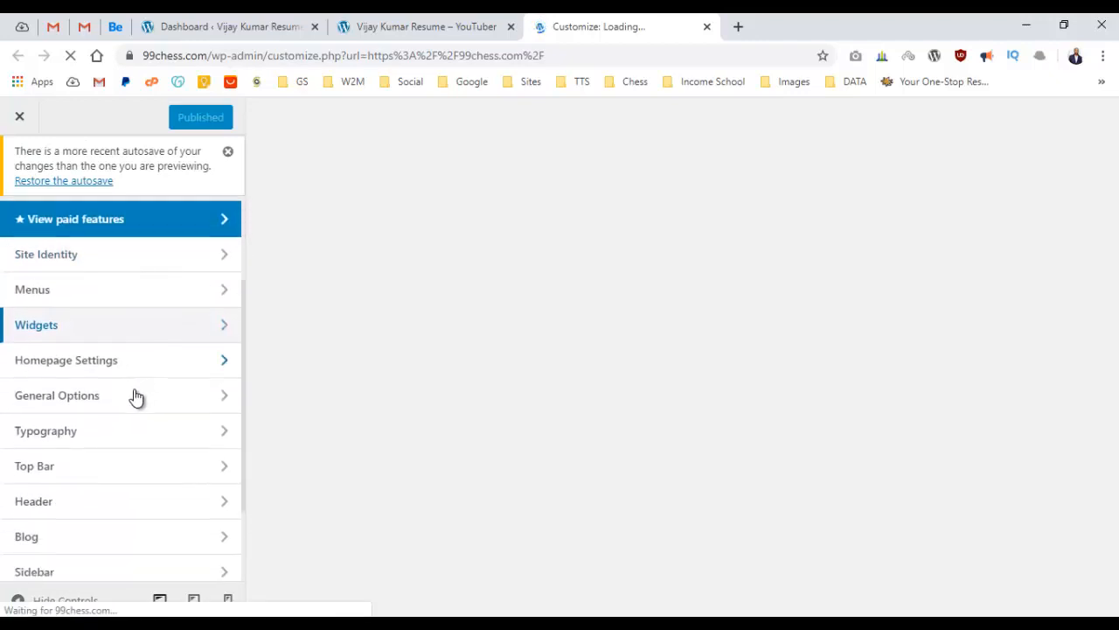
{"action": "scroll", "coordinate": [135, 399], "scroll_direction": "down", "scroll_amount": 1}
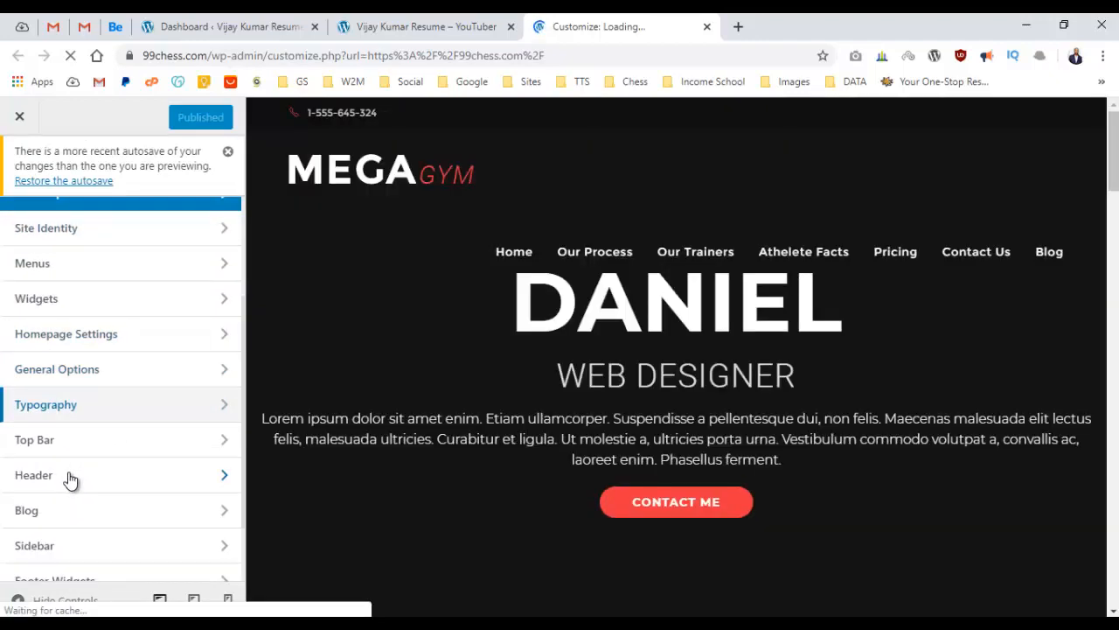
Replace the header logo with an uploaded logo2.png, skipping cropping.
{"action": "left_click", "coordinate": [152, 487]}
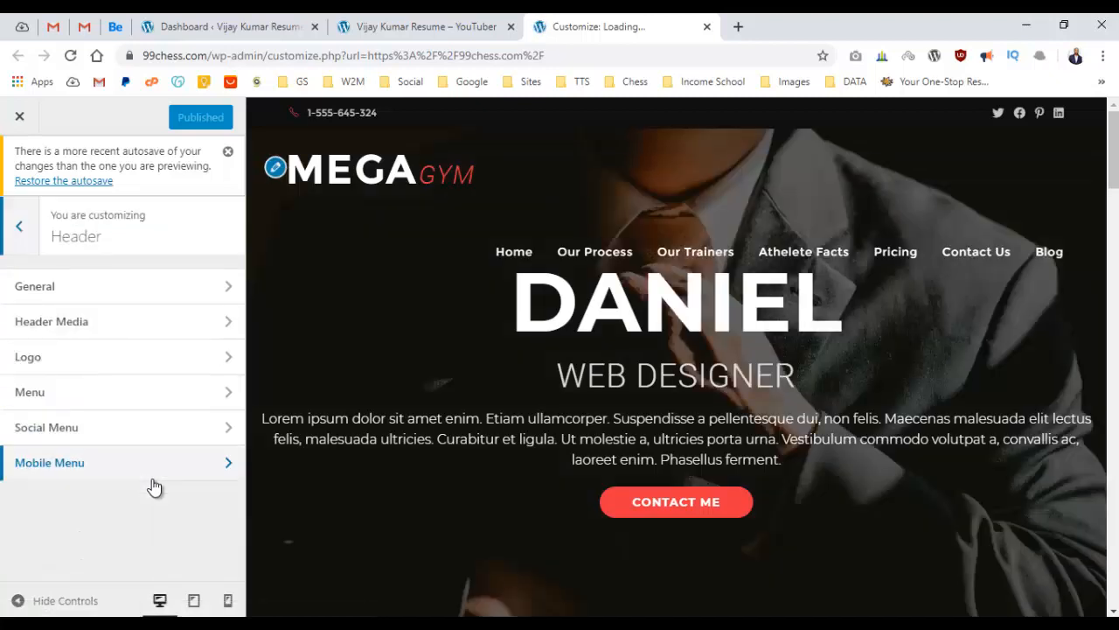
{"action": "left_click", "coordinate": [65, 368]}
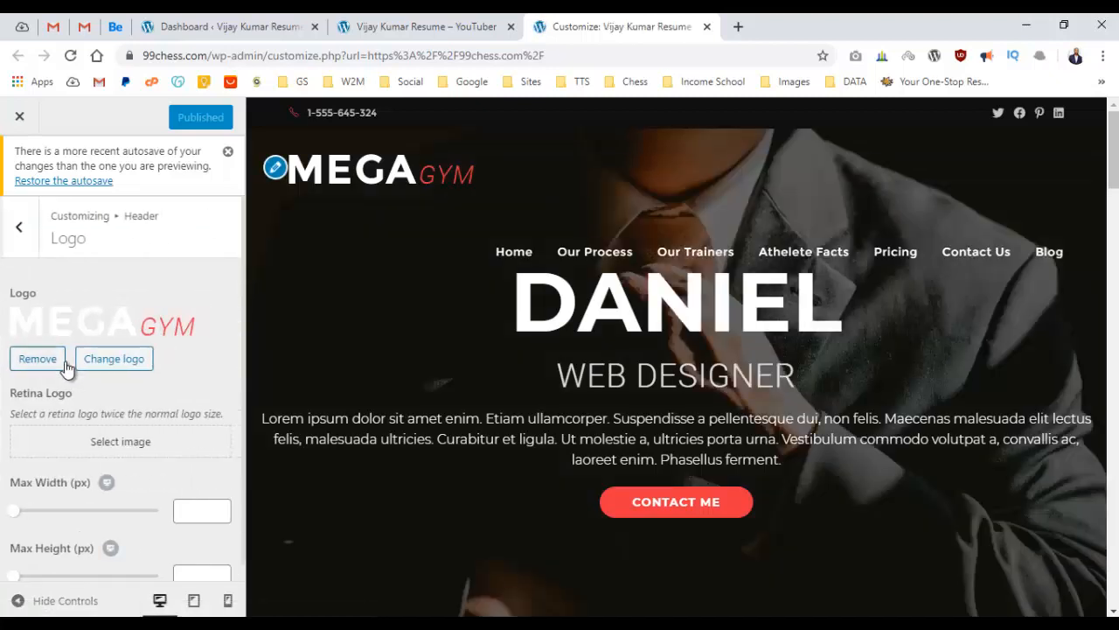
{"action": "left_click", "coordinate": [110, 359]}
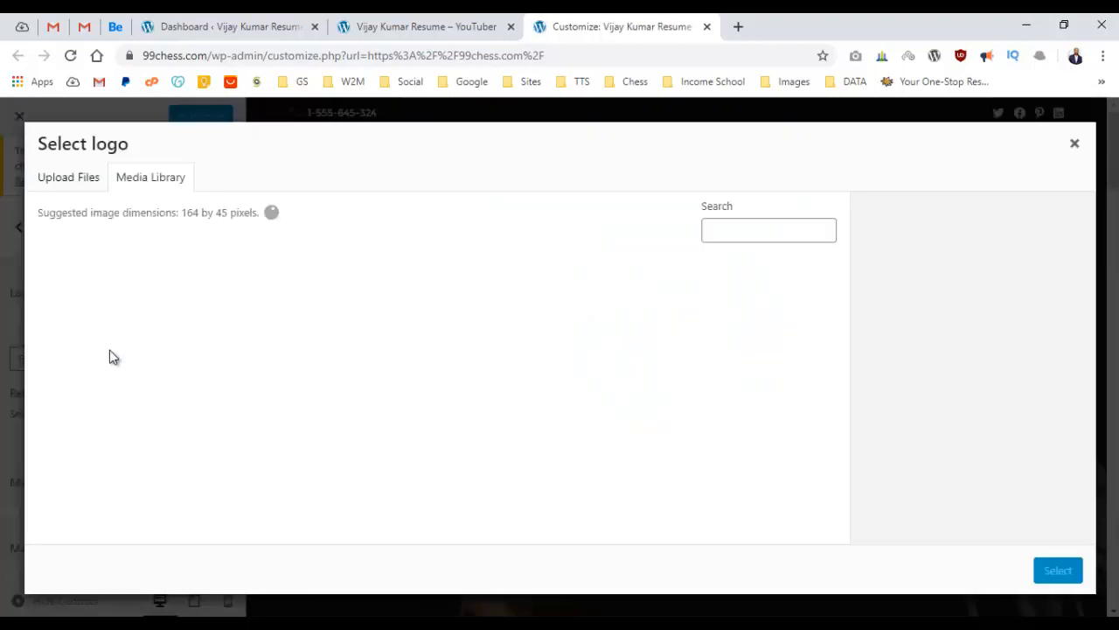
{"action": "left_click", "coordinate": [306, 624]}
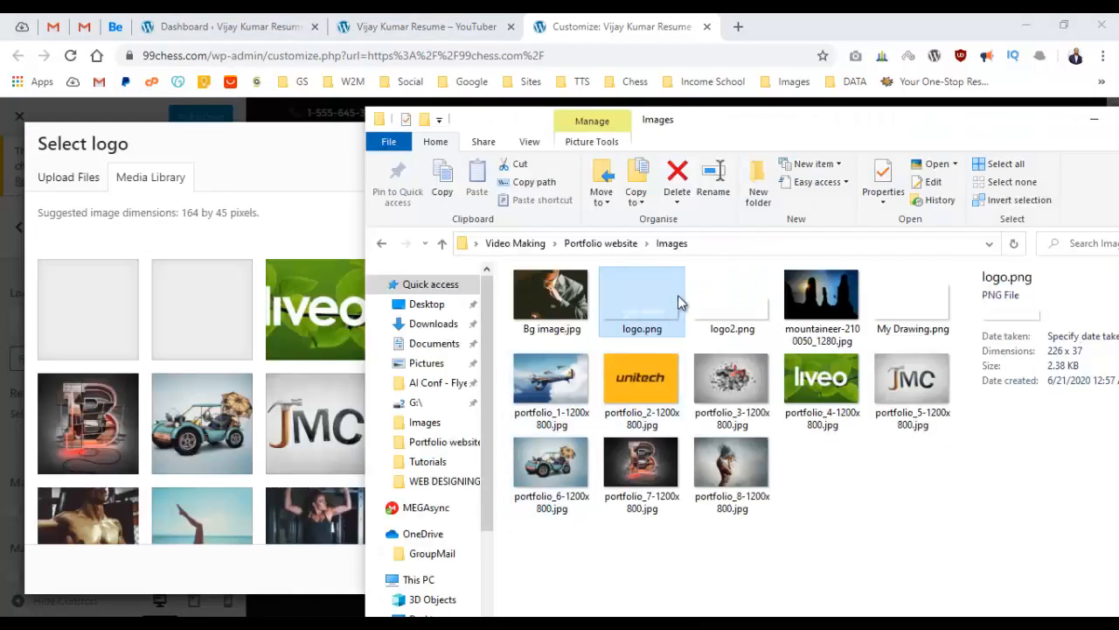
{"action": "left_click", "coordinate": [728, 307]}
{"action": "left_click_drag", "start_coordinate": [729, 307], "coordinate": [221, 352]}
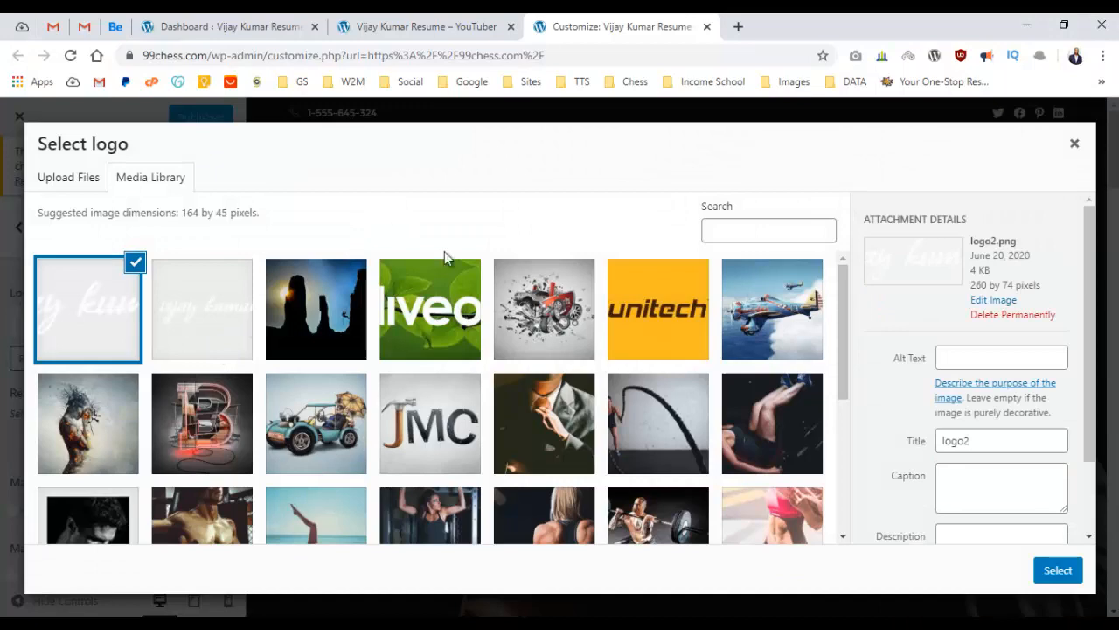
{"action": "left_click", "coordinate": [1056, 570]}
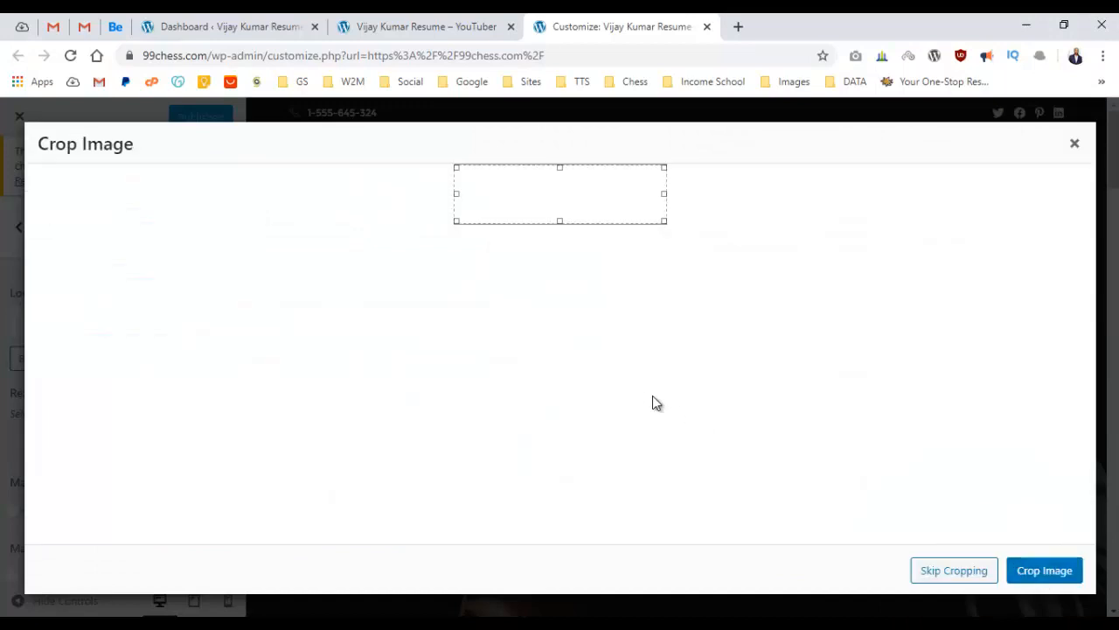
{"action": "left_click", "coordinate": [969, 569]}
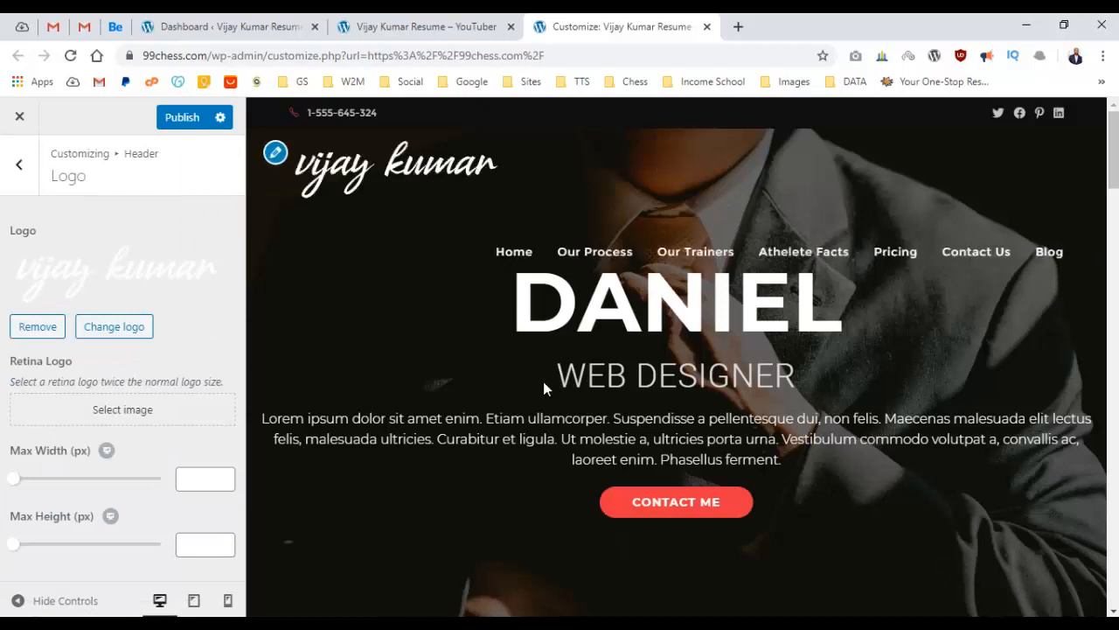
Preview the site at full width and publish the new logo.
{"action": "left_click", "coordinate": [35, 602]}
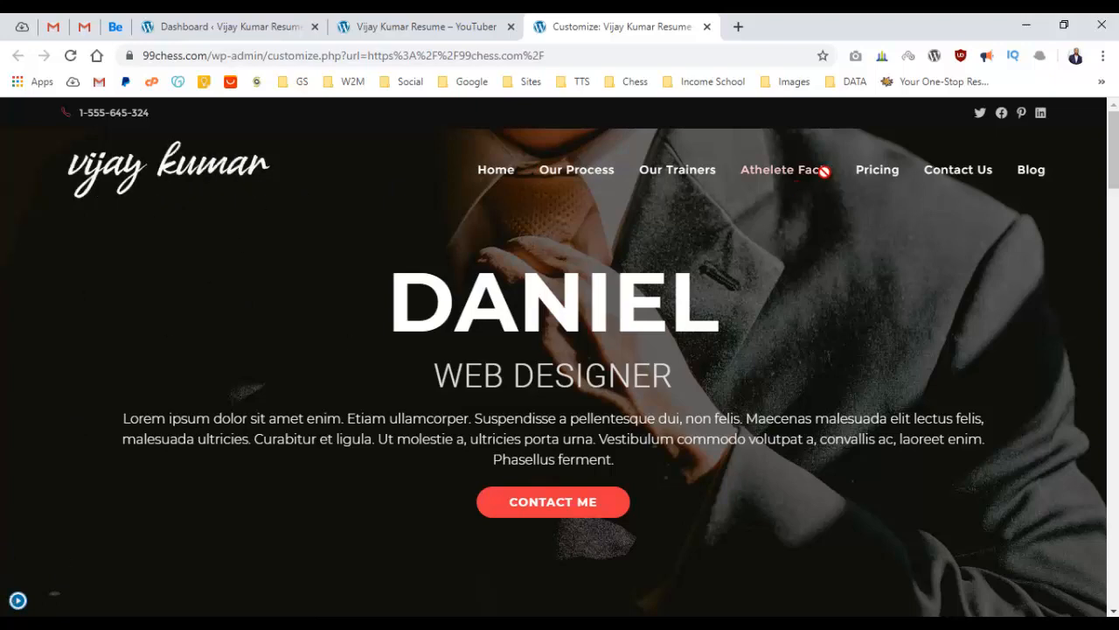
{"action": "left_click", "coordinate": [26, 601]}
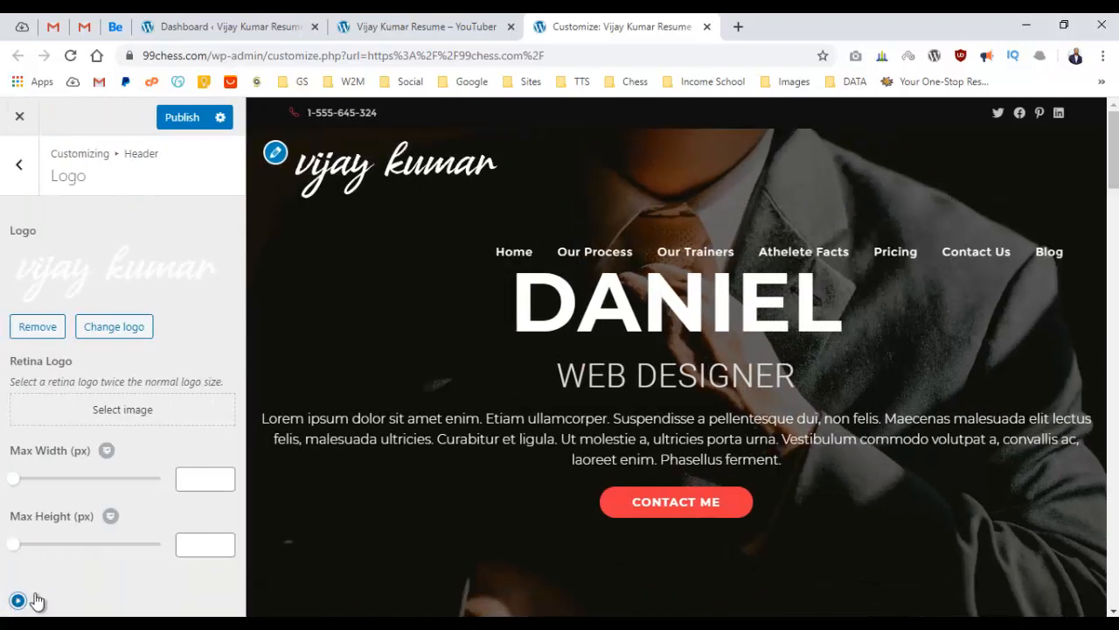
{"action": "left_click", "coordinate": [35, 602]}
{"action": "left_click", "coordinate": [17, 599]}
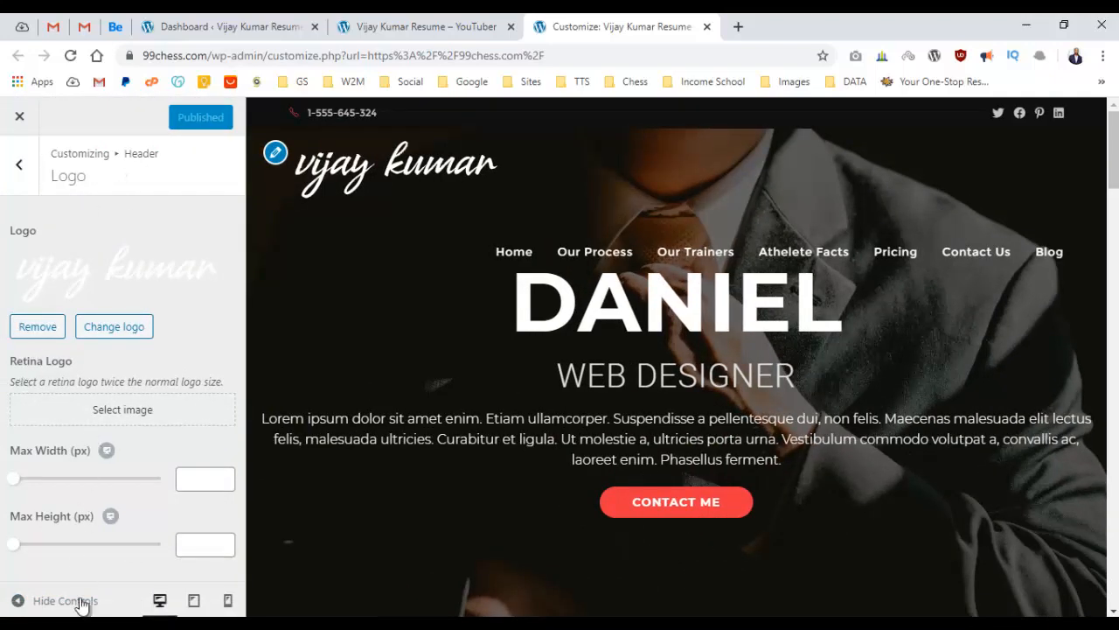
{"action": "left_click", "coordinate": [408, 22]}
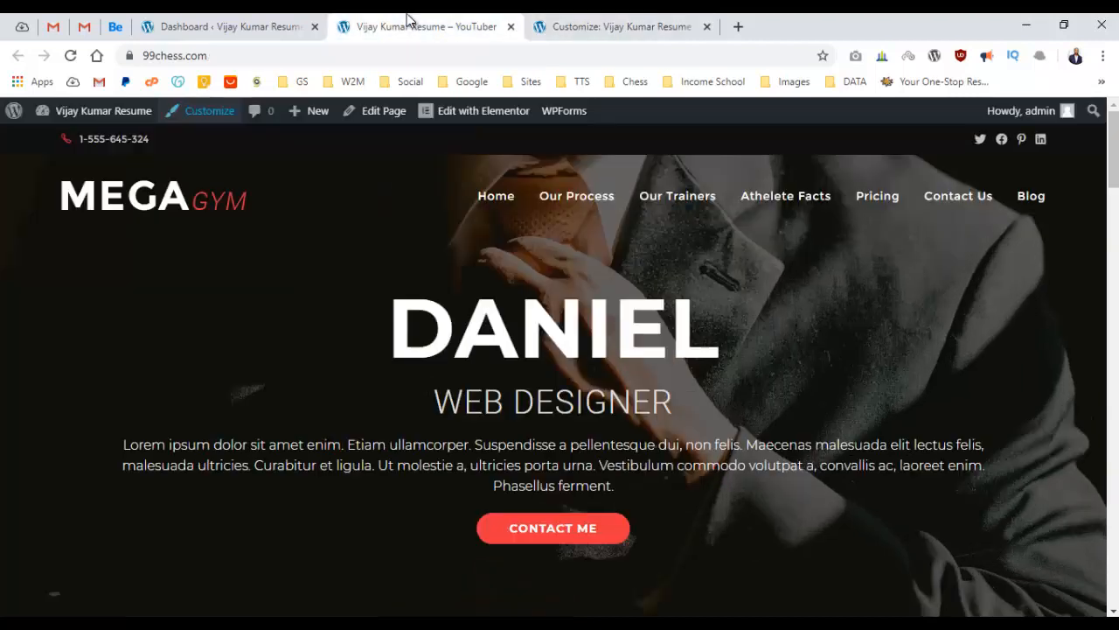
{"action": "left_click", "coordinate": [150, 198]}
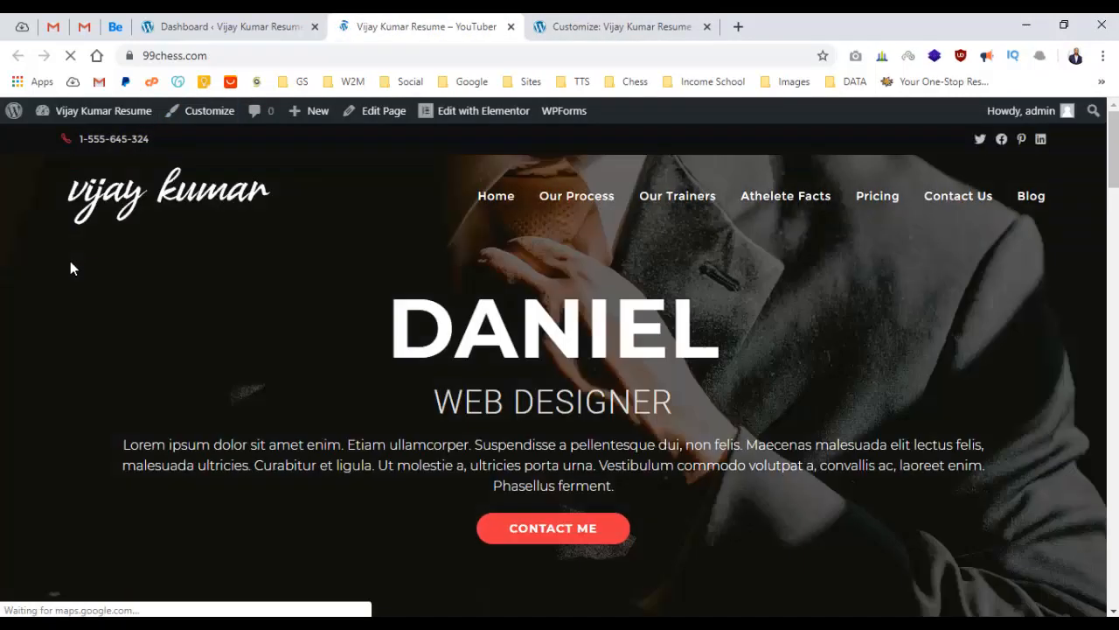
{"action": "scroll", "coordinate": [434, 366], "scroll_direction": "down", "scroll_amount": 15}
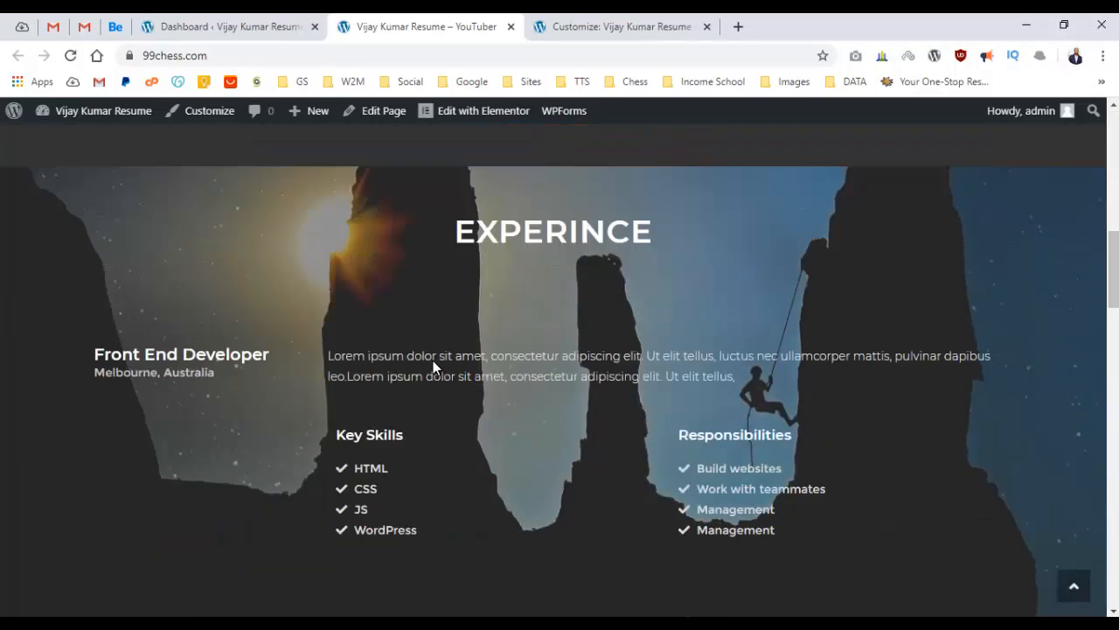
{"action": "scroll", "coordinate": [435, 358], "scroll_direction": "down", "scroll_amount": 10}
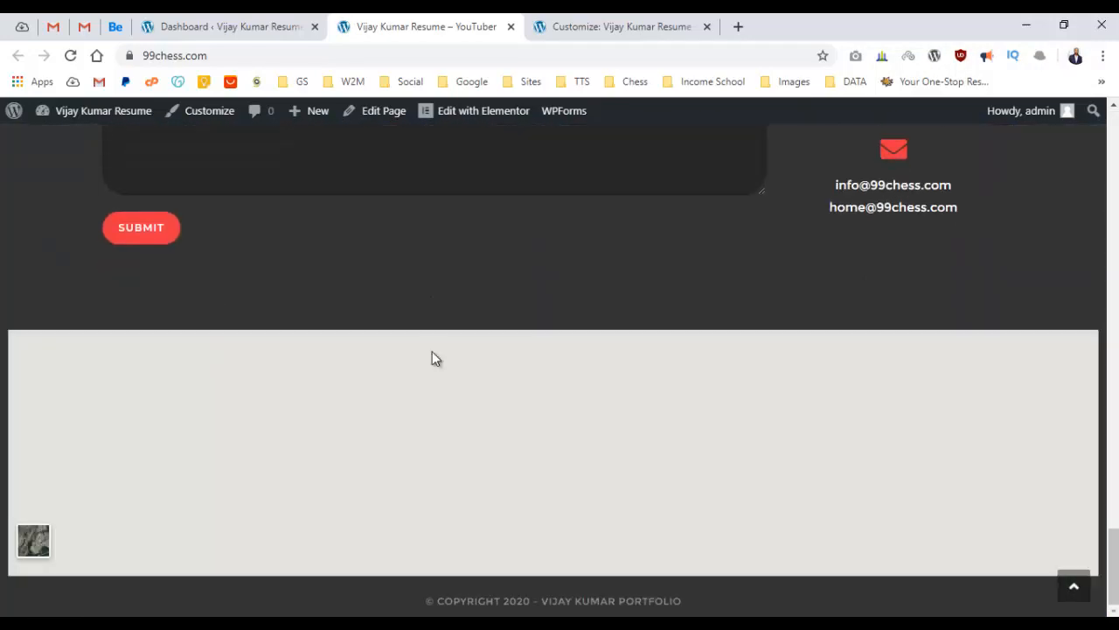
{"action": "scroll", "coordinate": [436, 355], "scroll_direction": "up", "scroll_amount": 7}
{"action": "scroll", "coordinate": [441, 350], "scroll_direction": "up", "scroll_amount": 20}
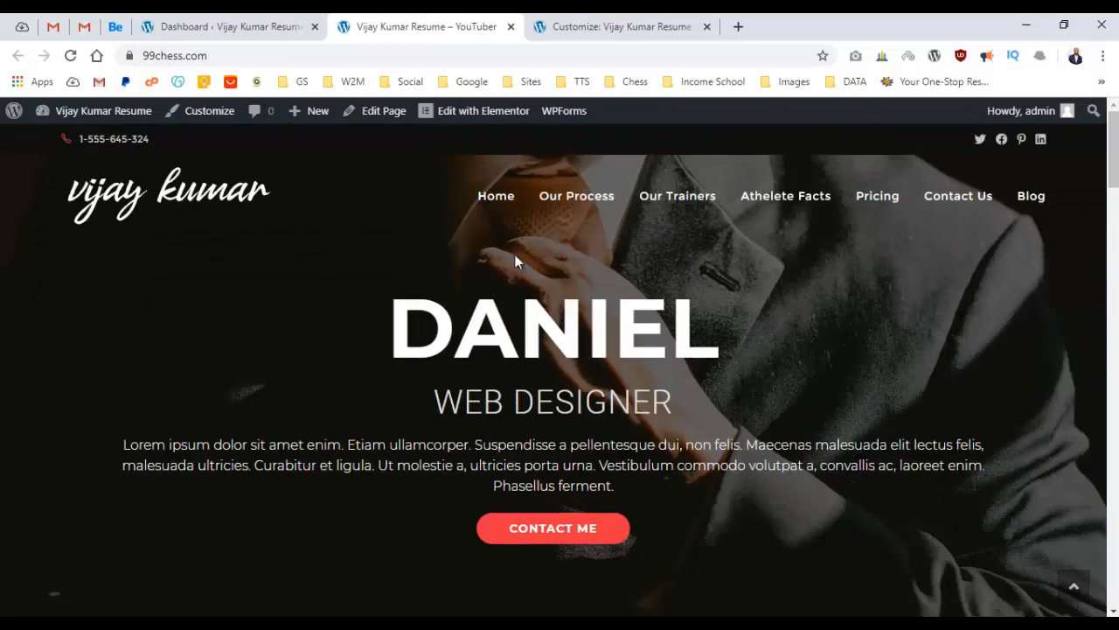
Try the Our Process and Our Trainers links, return home, then go to the Dashboard.
{"action": "left_click", "coordinate": [587, 195]}
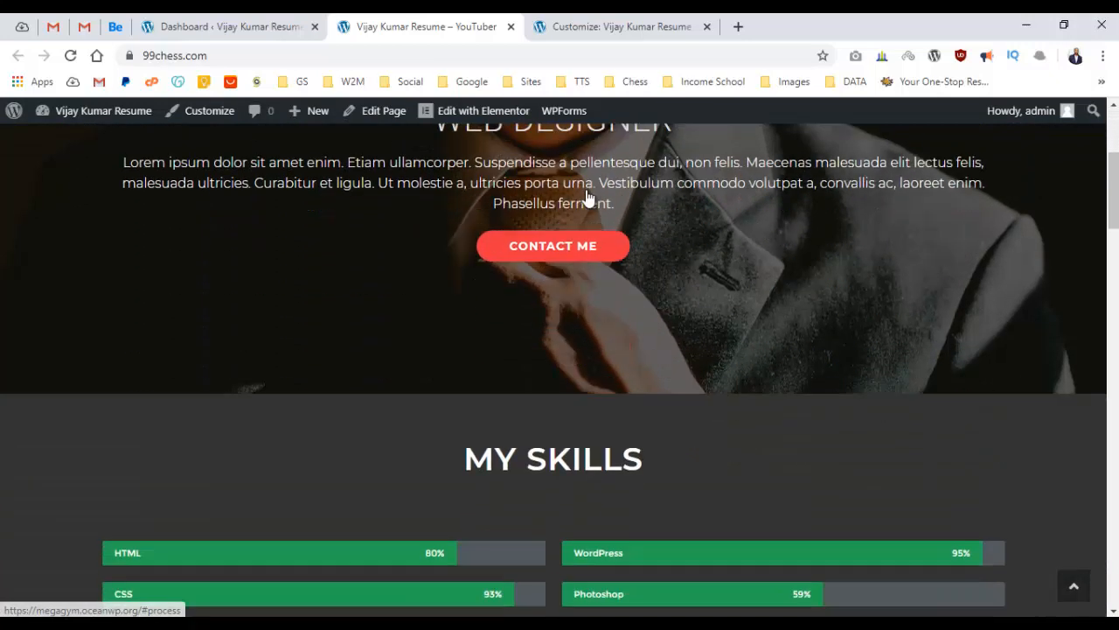
{"action": "scroll", "coordinate": [671, 224], "scroll_direction": "up", "scroll_amount": 10}
{"action": "left_click", "coordinate": [675, 204]}
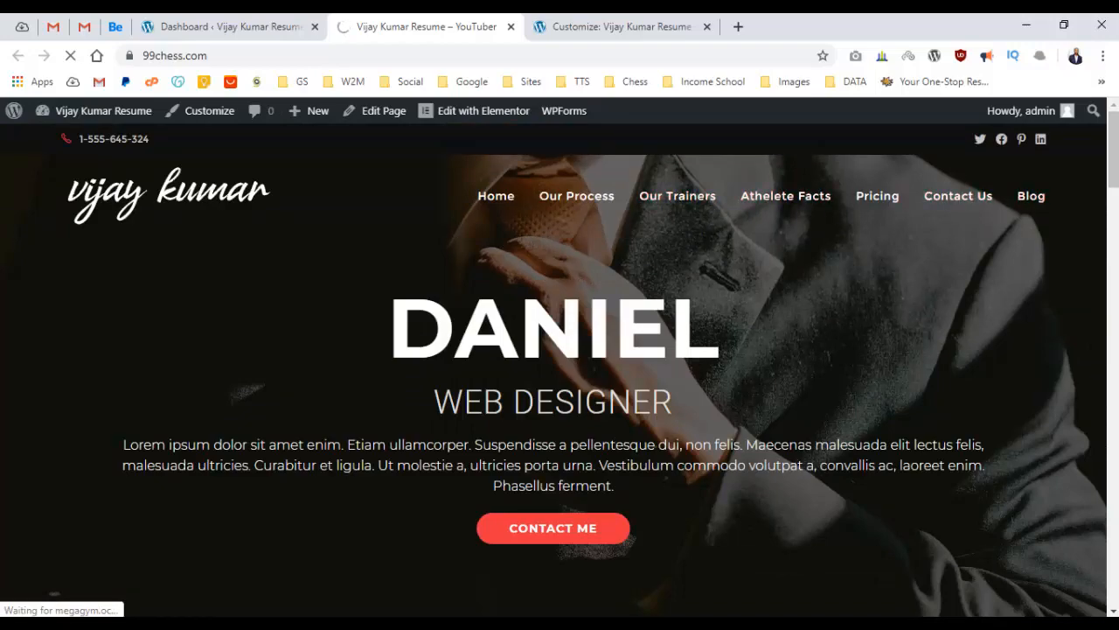
{"action": "left_click_drag", "start_coordinate": [1115, 178], "coordinate": [1091, 115]}
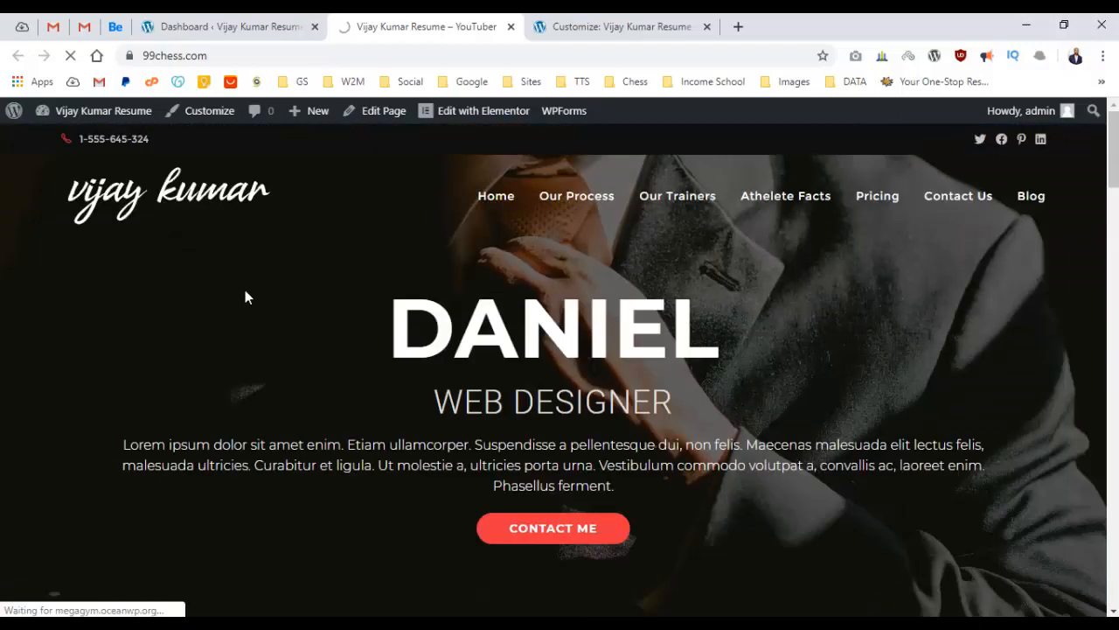
{"action": "left_click", "coordinate": [158, 186]}
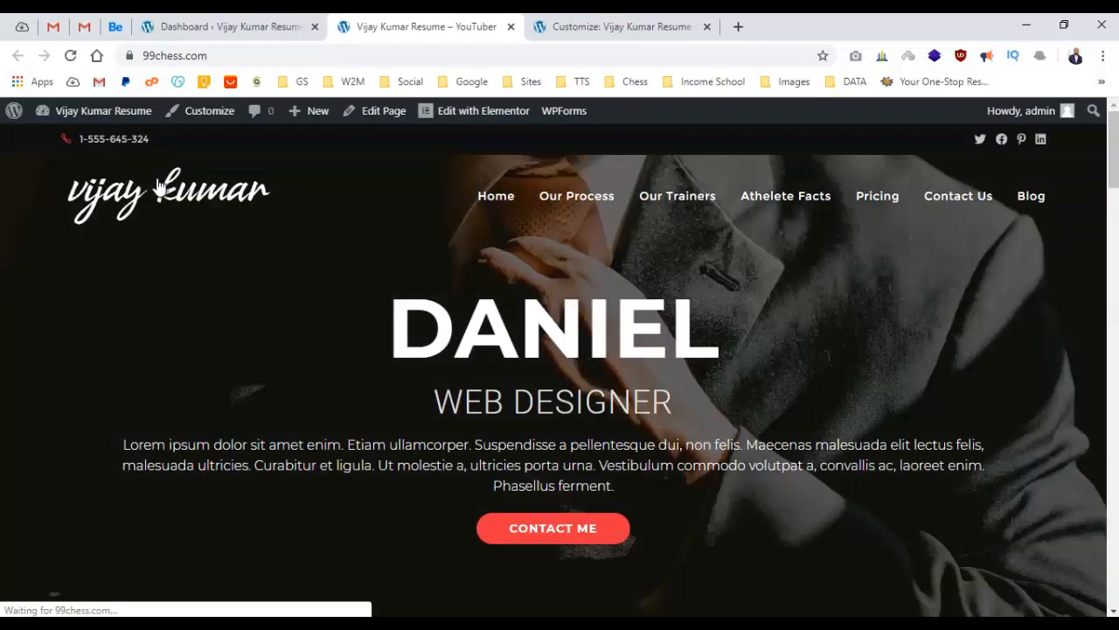
{"action": "left_click", "coordinate": [165, 28]}
{"action": "mouse_move", "coordinate": [85, 470]}
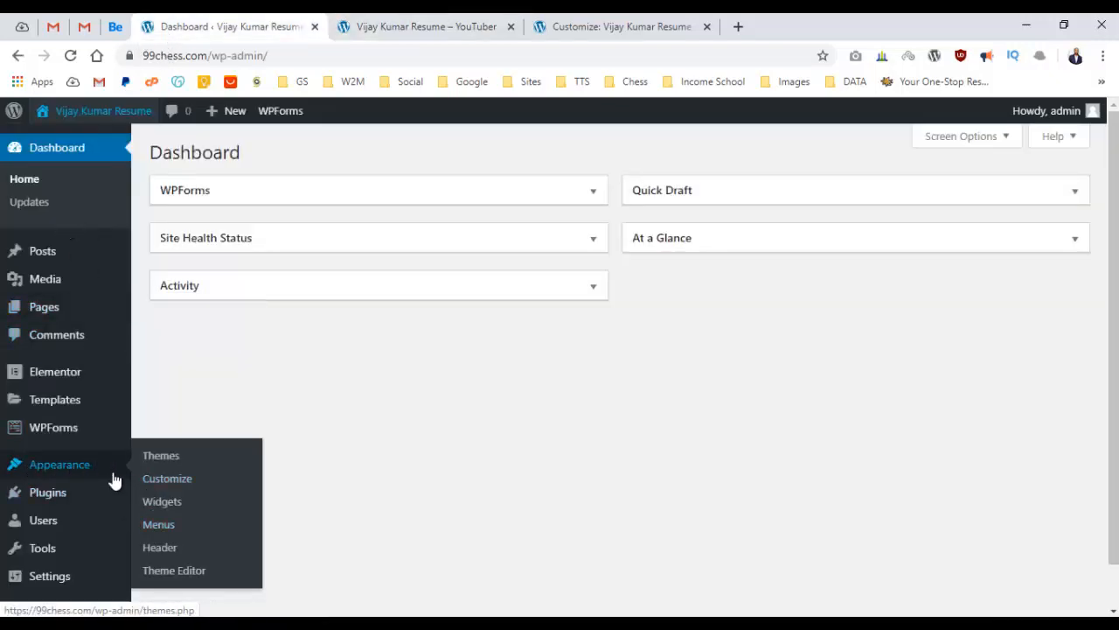
Review the Main Menu items on the Menus page, then go back to the live site.
{"action": "left_click", "coordinate": [148, 526]}
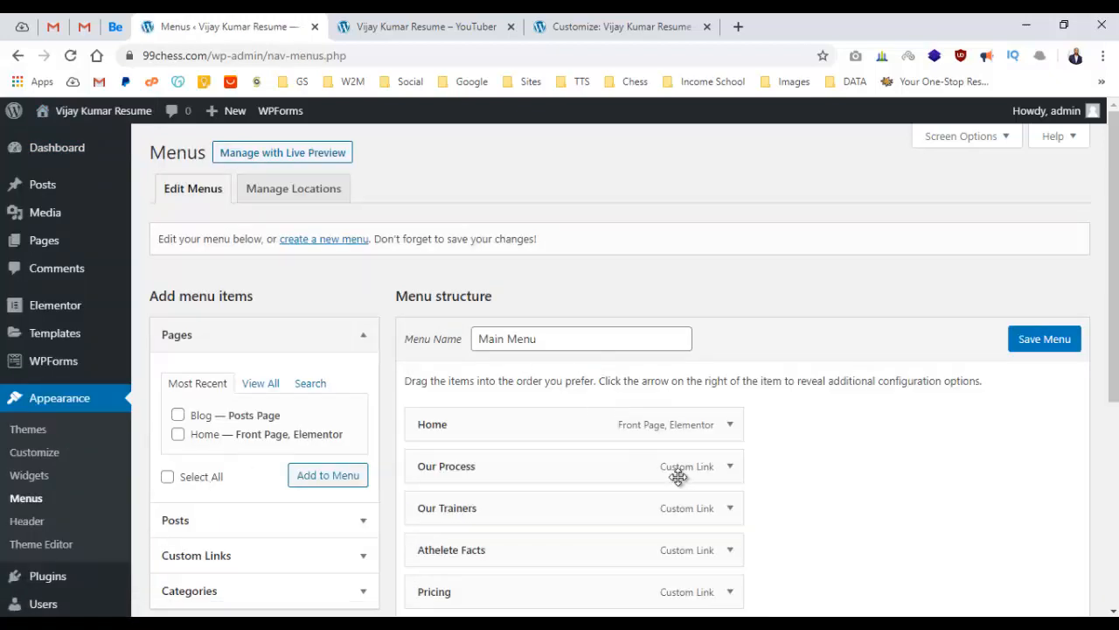
{"action": "scroll", "coordinate": [682, 441], "scroll_direction": "down", "scroll_amount": 4}
{"action": "scroll", "coordinate": [749, 424], "scroll_direction": "up", "scroll_amount": 1}
{"action": "scroll", "coordinate": [750, 424], "scroll_direction": "up", "scroll_amount": 2}
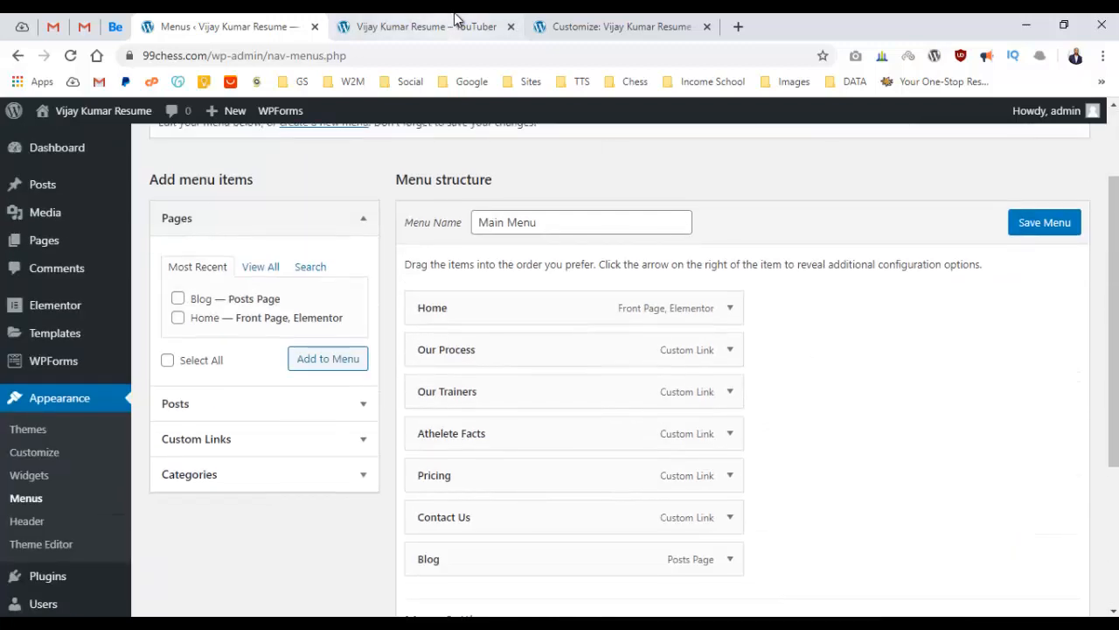
{"action": "left_click", "coordinate": [456, 25]}
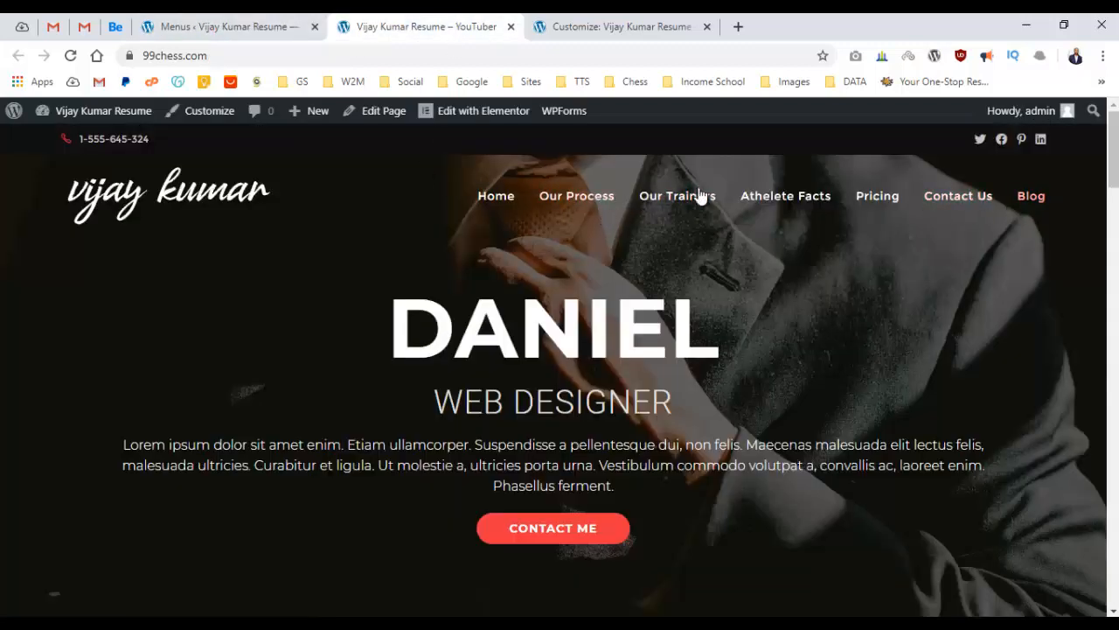
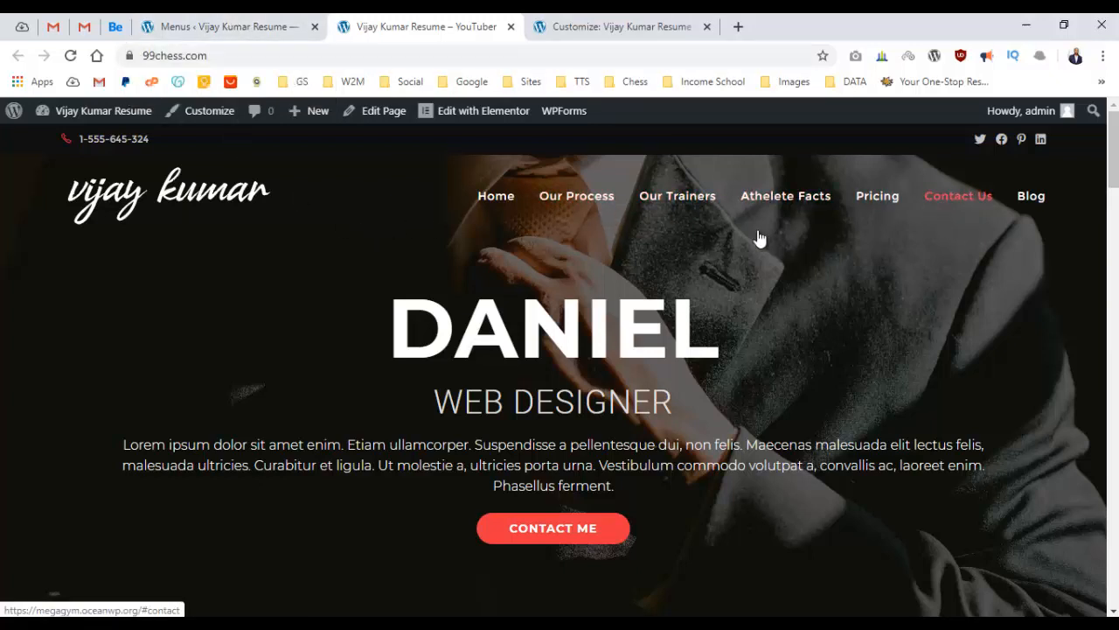
Remove the Blog item from the Main Menu.
{"action": "left_click", "coordinate": [203, 27]}
{"action": "scroll", "coordinate": [707, 309], "scroll_direction": "down", "scroll_amount": 2}
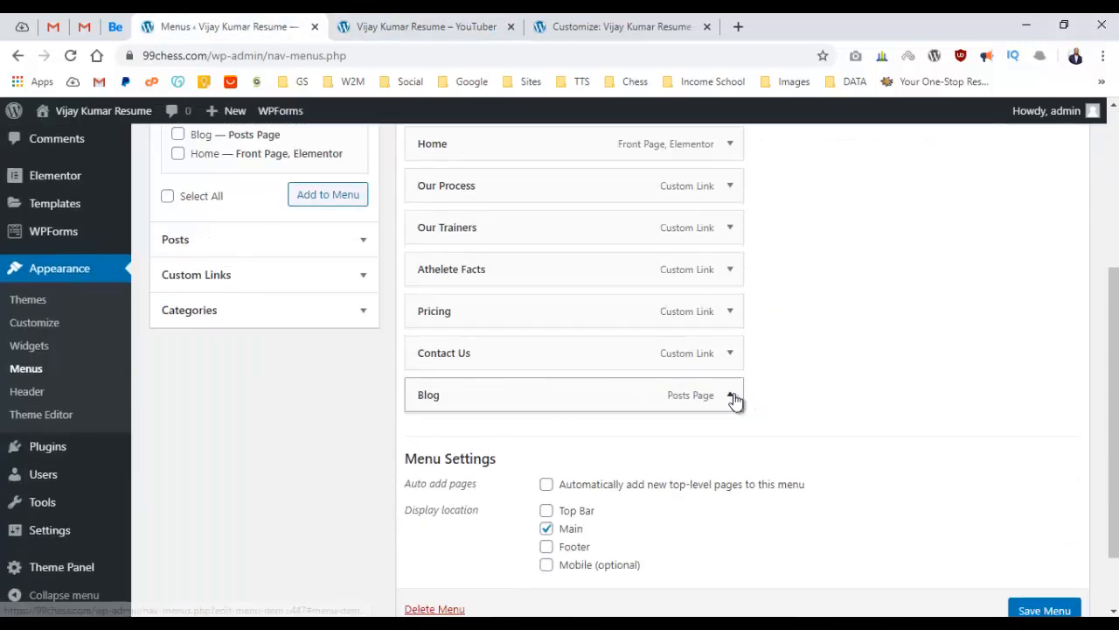
{"action": "left_click", "coordinate": [731, 397]}
{"action": "scroll", "coordinate": [652, 405], "scroll_direction": "down", "scroll_amount": 3}
{"action": "left_click", "coordinate": [452, 442]}
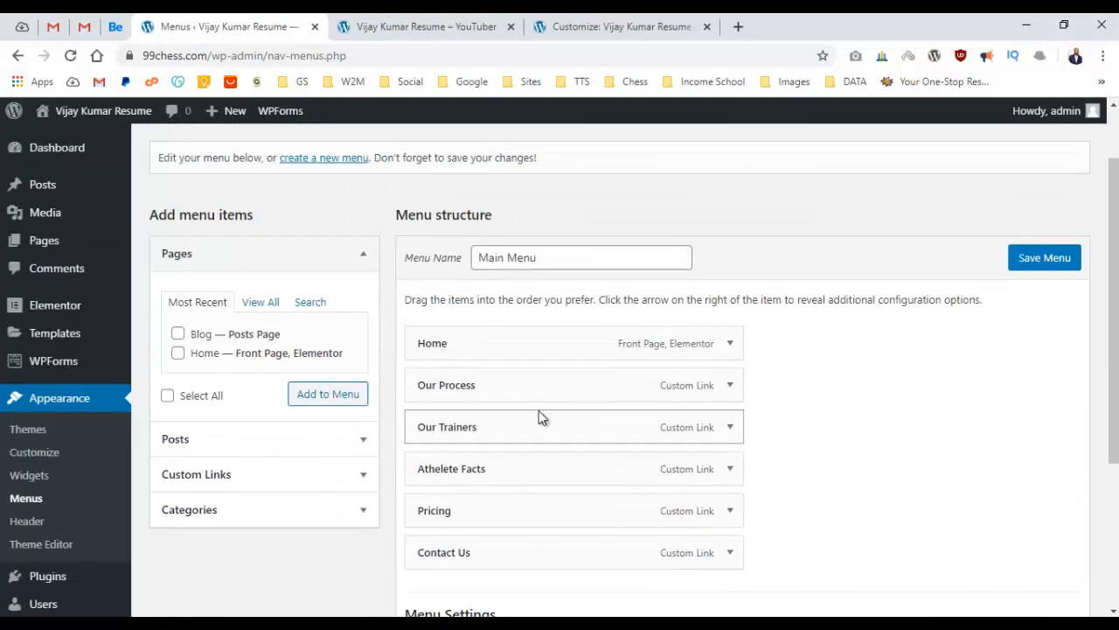
Relabel the Our Process item with the MY SKILLS heading copied from the live homepage.
{"action": "left_click", "coordinate": [731, 394]}
{"action": "left_click", "coordinate": [411, 26]}
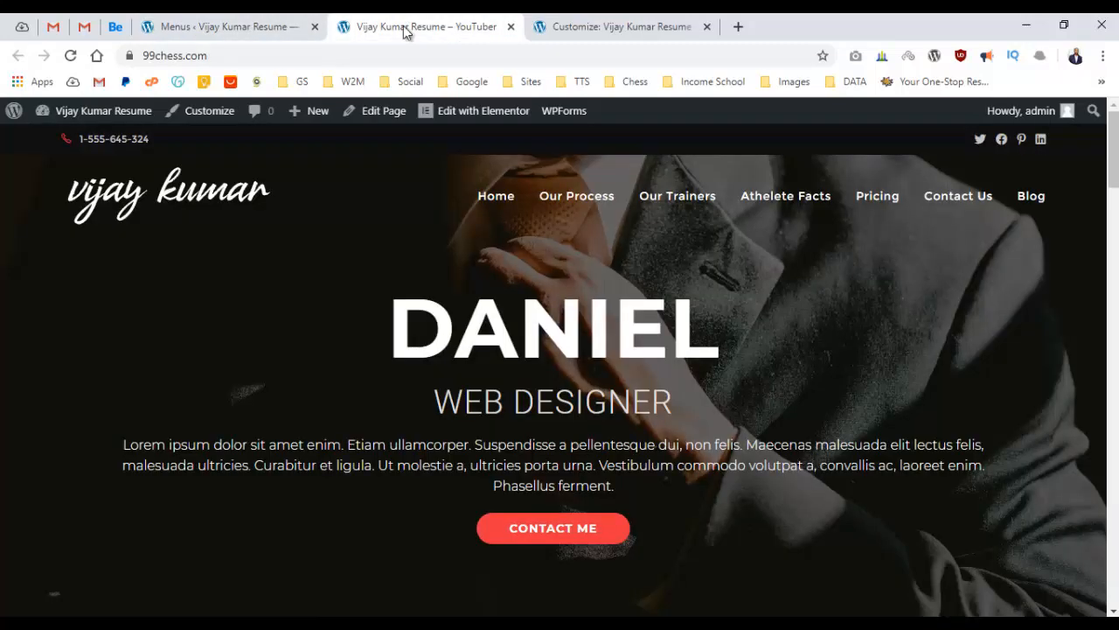
{"action": "scroll", "coordinate": [524, 262], "scroll_direction": "down", "scroll_amount": 5}
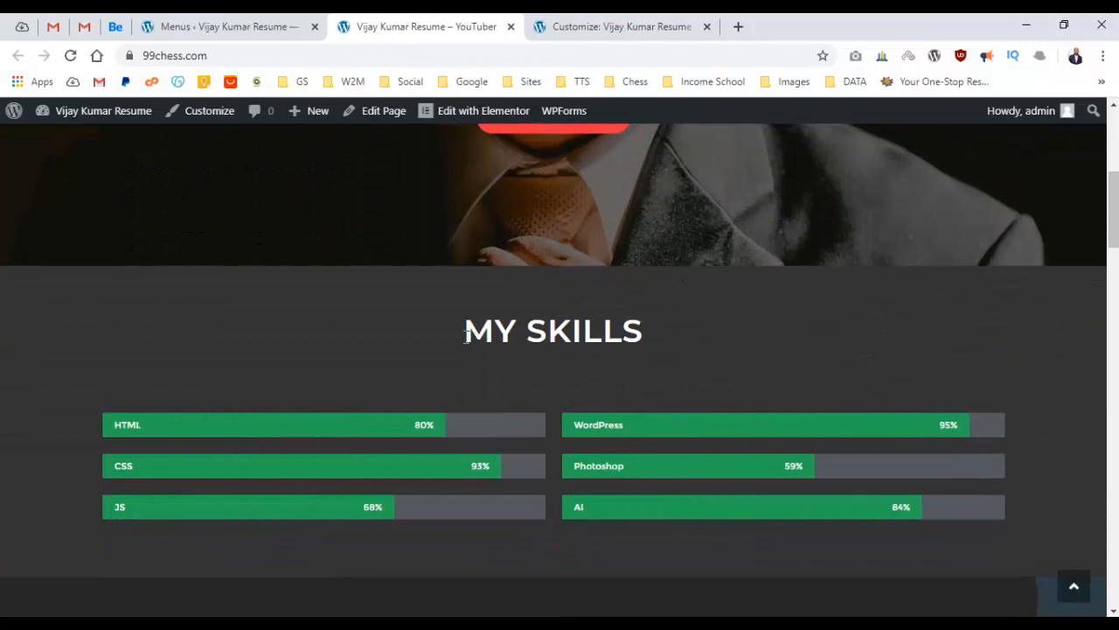
{"action": "left_click_drag", "start_coordinate": [460, 331], "coordinate": [684, 334]}
{"action": "key", "text": "ctrl+c"}
{"action": "left_click", "coordinate": [169, 20]}
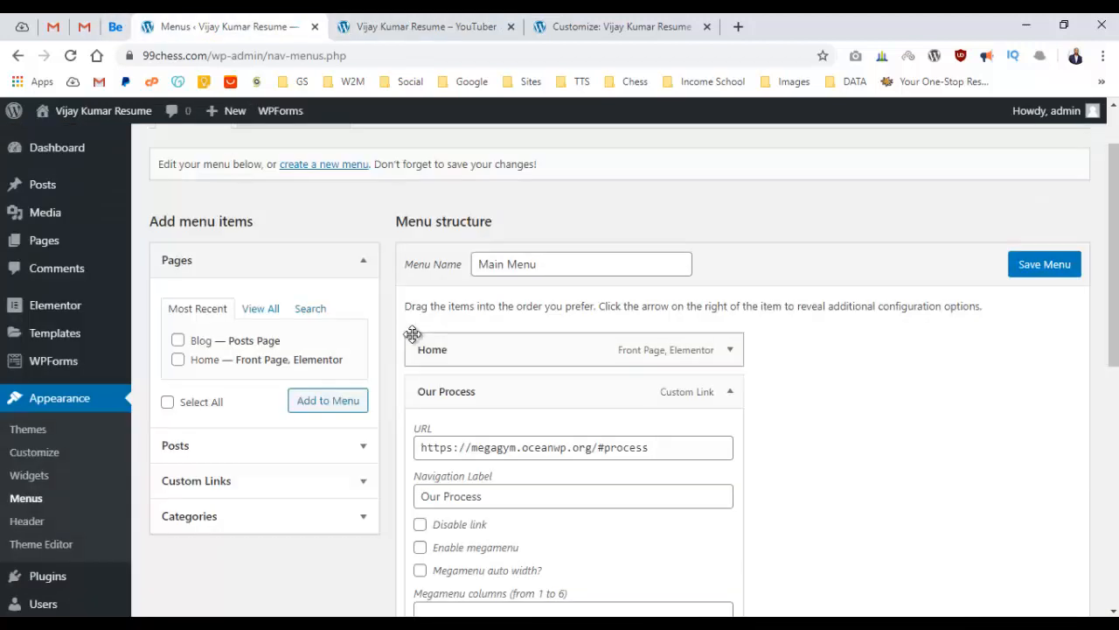
{"action": "double_click", "coordinate": [526, 445]}
{"action": "triple_click", "coordinate": [512, 486]}
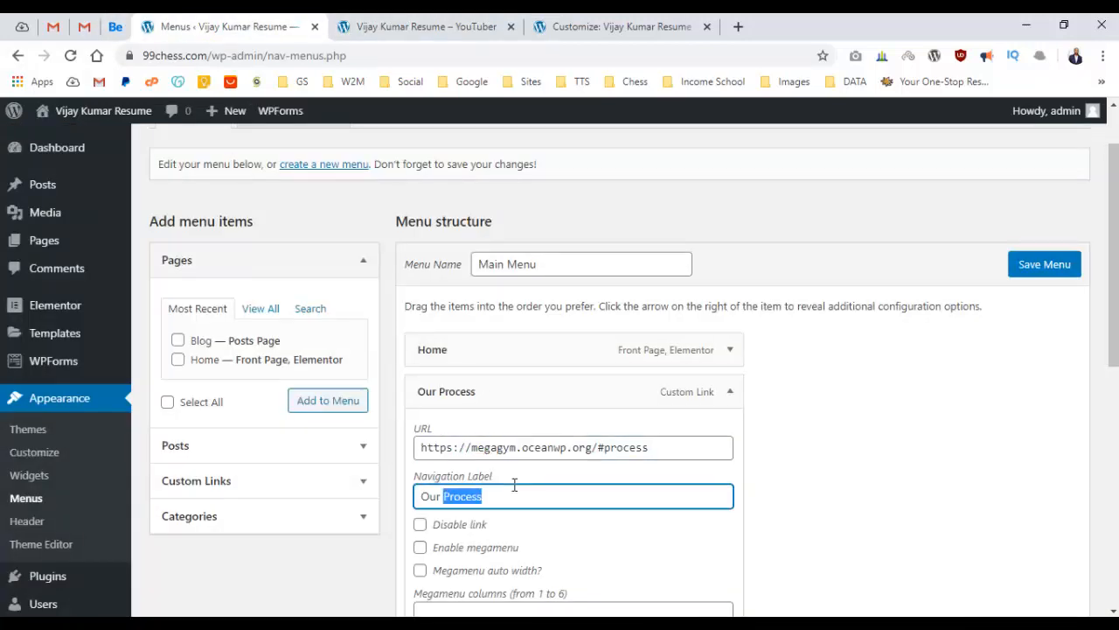
{"action": "key", "text": "ctrl+v"}
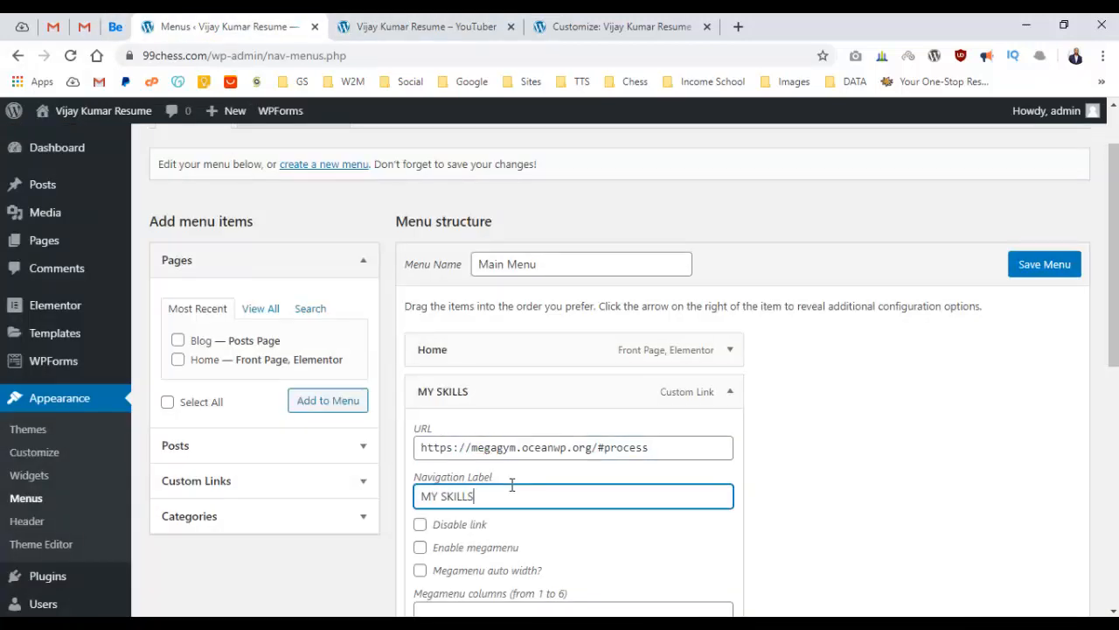
Change the item's link anchor from #process to #skills and tidy the label to 'My Skills'.
{"action": "double_click", "coordinate": [603, 446]}
{"action": "left_click", "coordinate": [654, 448]}
{"action": "left_click_drag", "start_coordinate": [607, 452], "coordinate": [667, 453]}
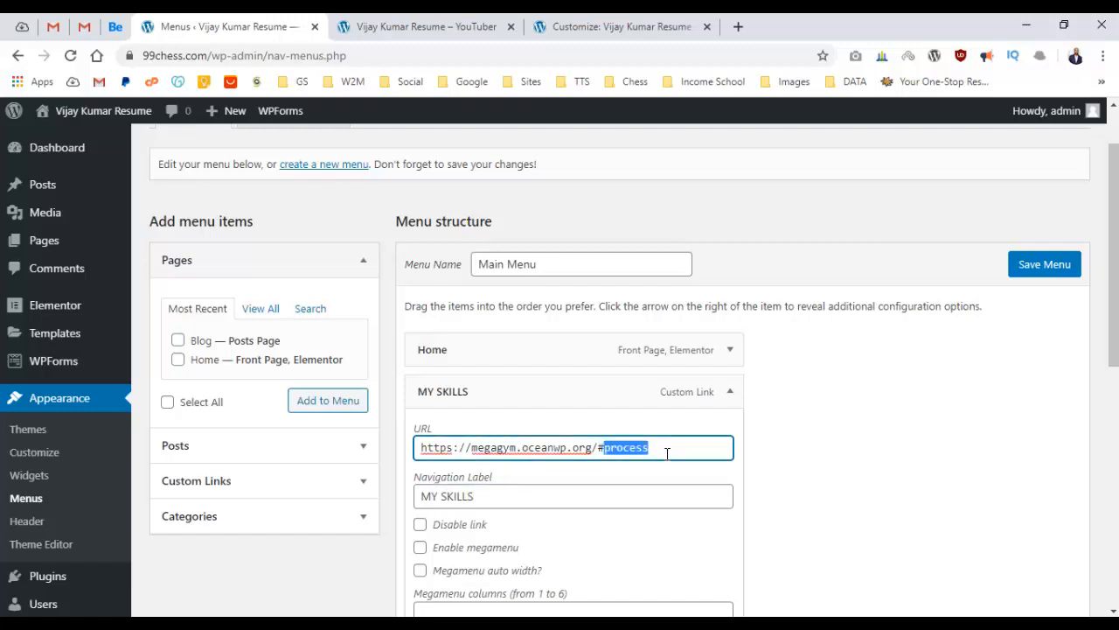
{"action": "type", "text": "skill"}
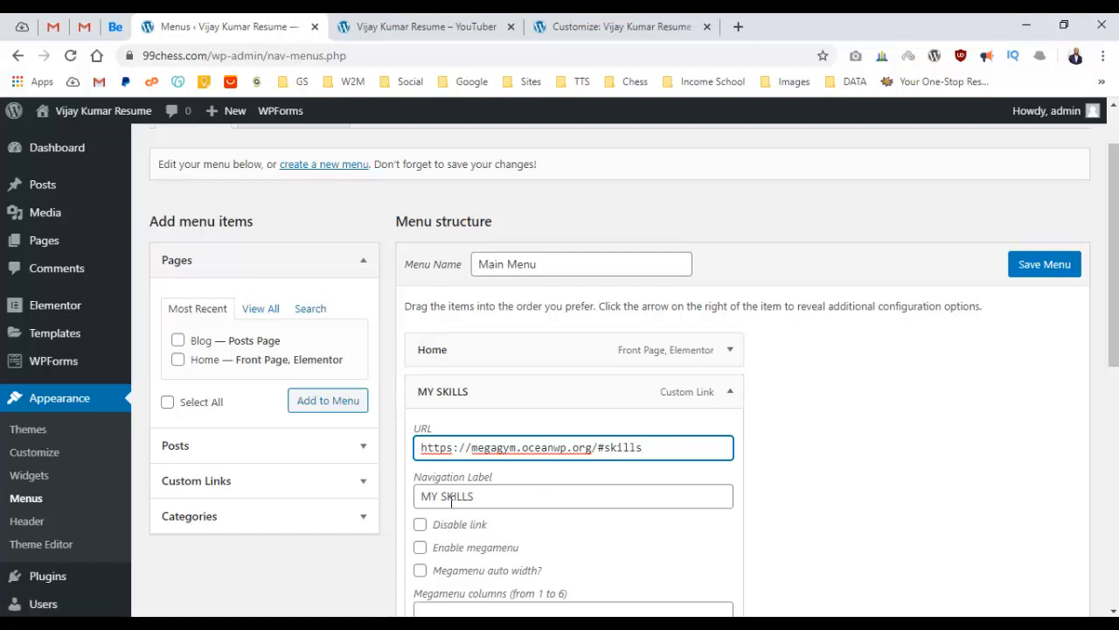
{"action": "left_click_drag", "start_coordinate": [431, 495], "coordinate": [552, 501]}
{"action": "left_click", "coordinate": [450, 20]}
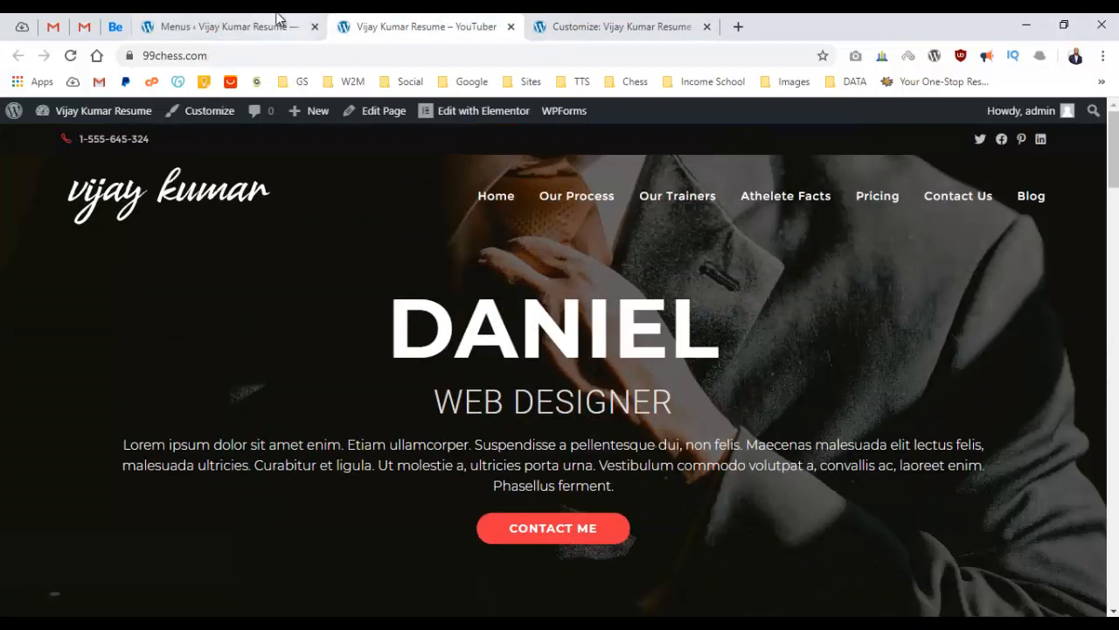
{"action": "left_click", "coordinate": [282, 22]}
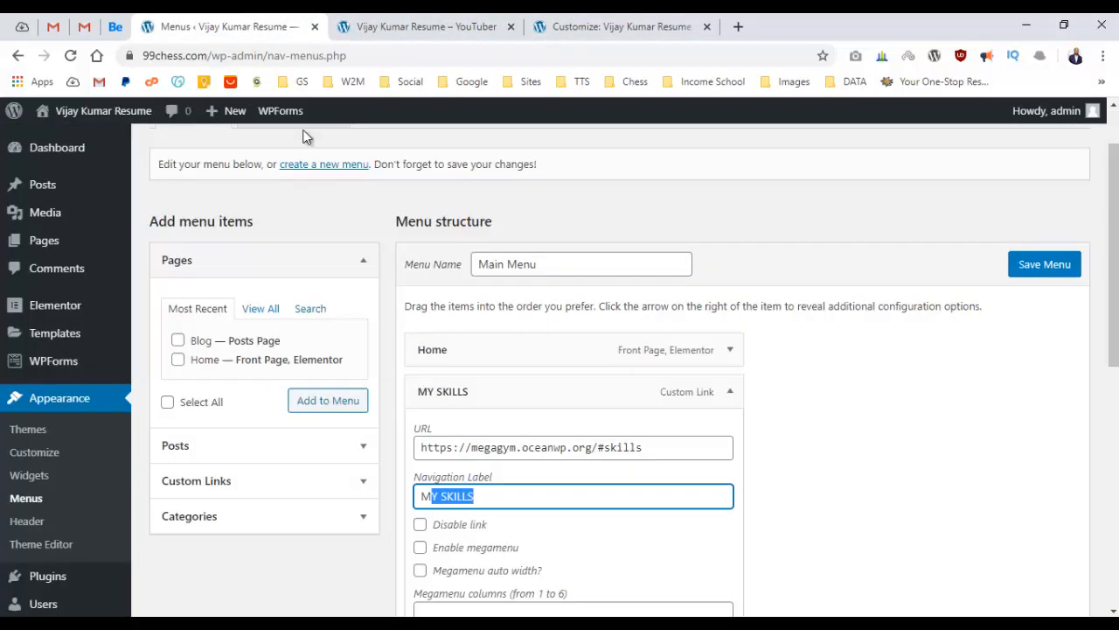
{"action": "type", "text": "y Skills"}
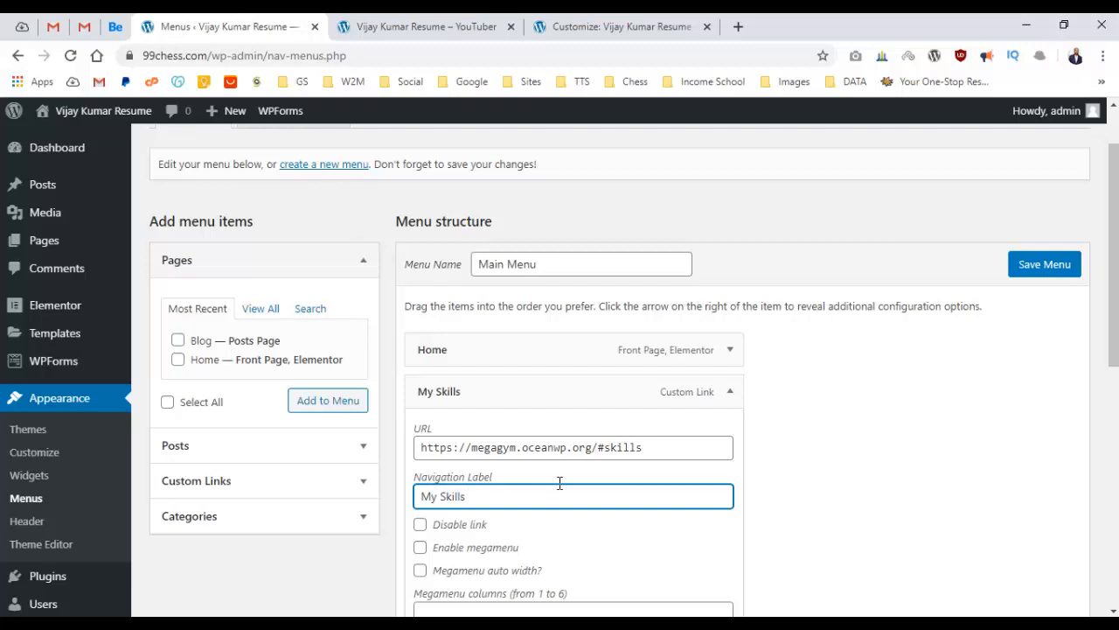
Rename Our Trainers to 'Experience' and point its link to #experience.
{"action": "left_click", "coordinate": [729, 391]}
{"action": "scroll", "coordinate": [708, 388], "scroll_direction": "down", "scroll_amount": 1}
{"action": "left_click", "coordinate": [731, 351]}
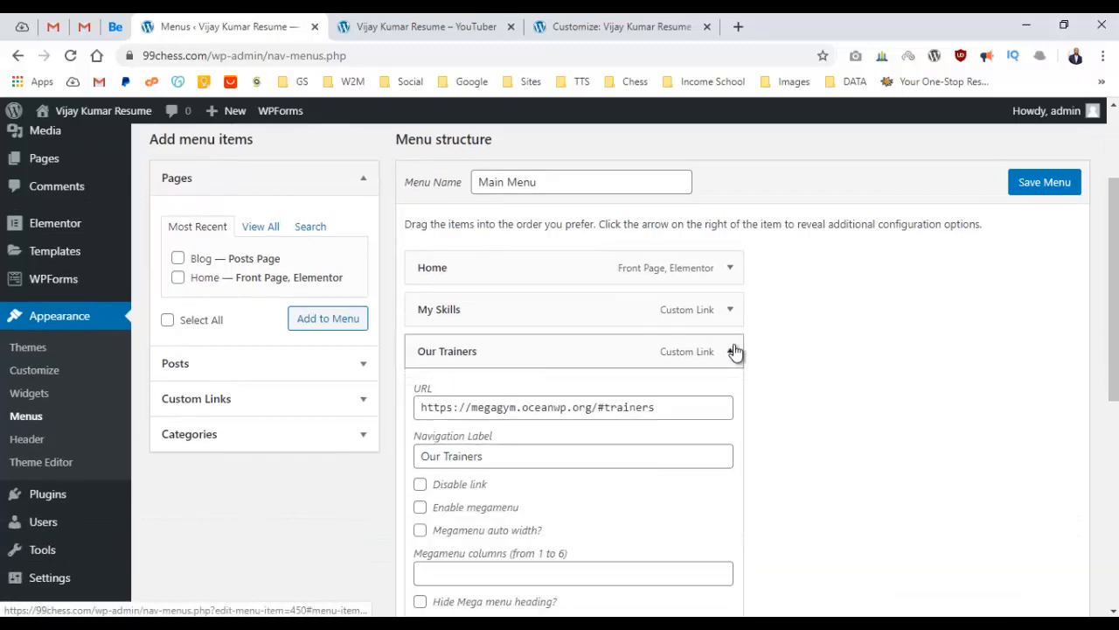
{"action": "left_click", "coordinate": [450, 25]}
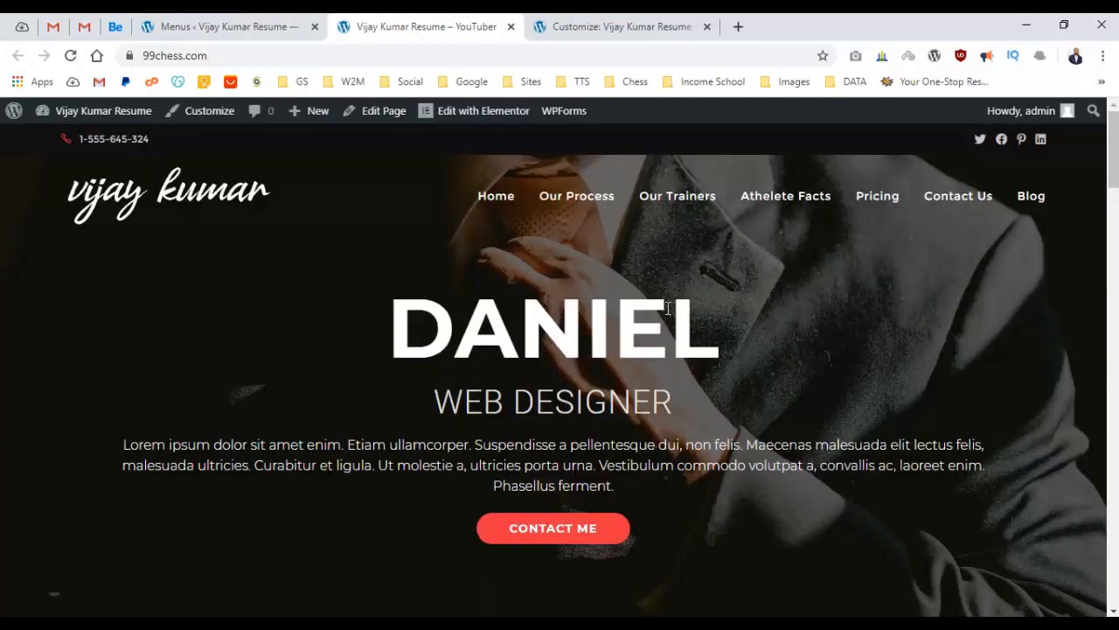
{"action": "scroll", "coordinate": [667, 308], "scroll_direction": "down", "scroll_amount": 10}
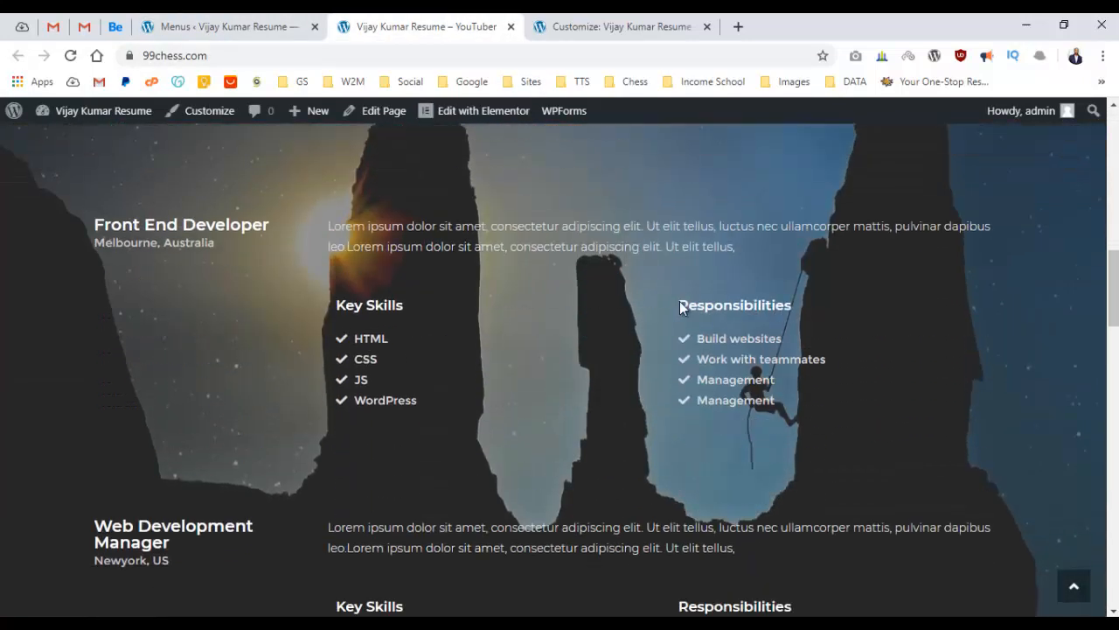
{"action": "scroll", "coordinate": [679, 301], "scroll_direction": "up", "scroll_amount": 4}
{"action": "left_click", "coordinate": [281, 25]}
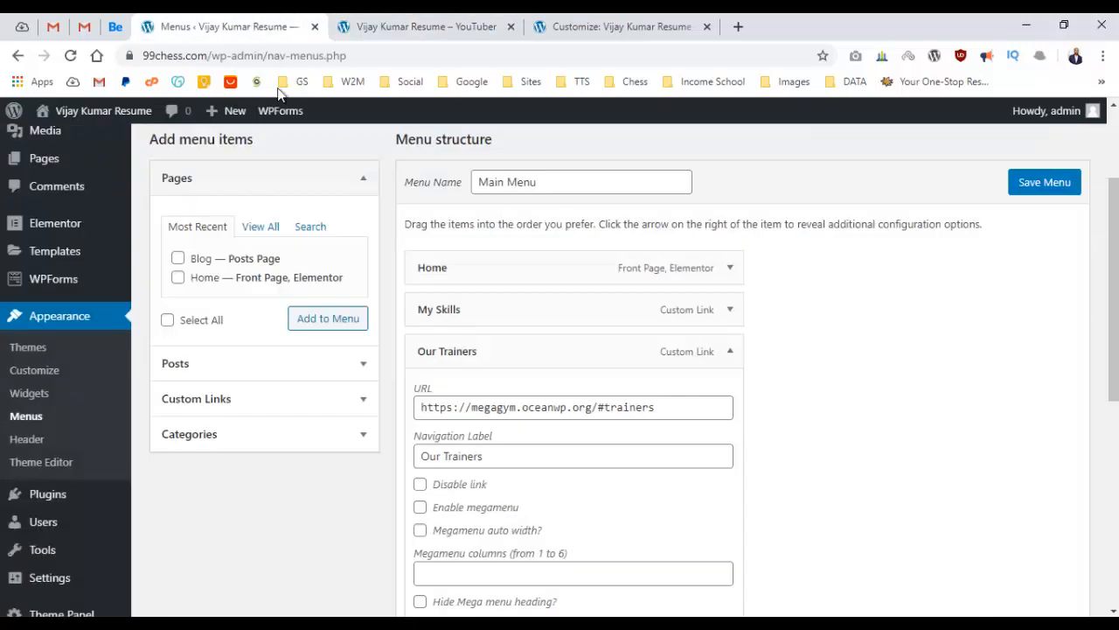
{"action": "triple_click", "coordinate": [521, 455]}
{"action": "type", "text": "Experience"}
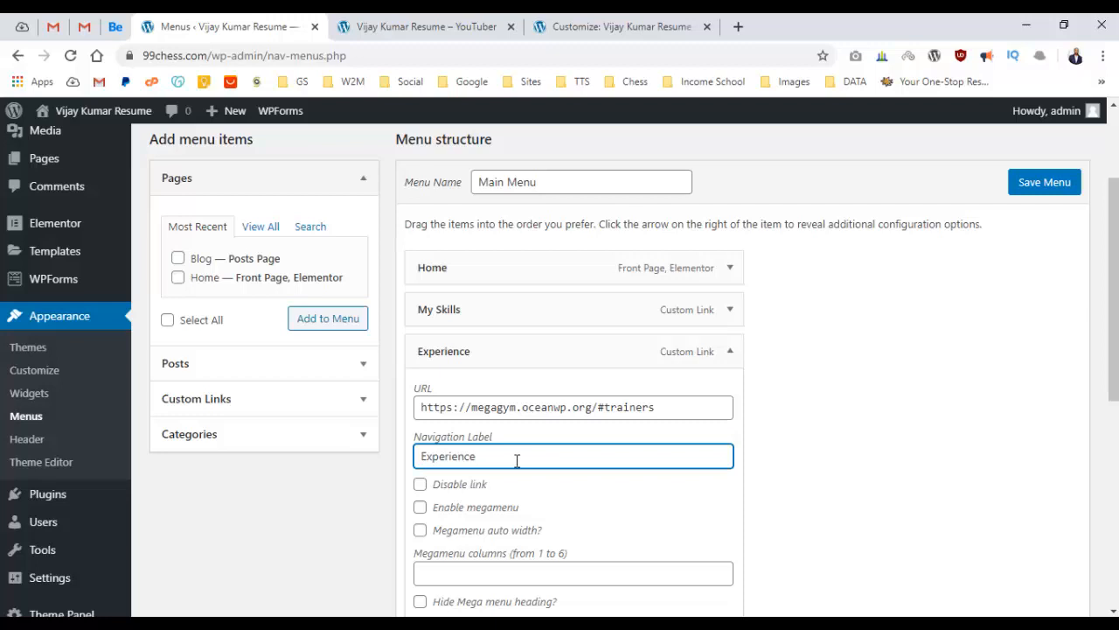
{"action": "triple_click", "coordinate": [517, 461]}
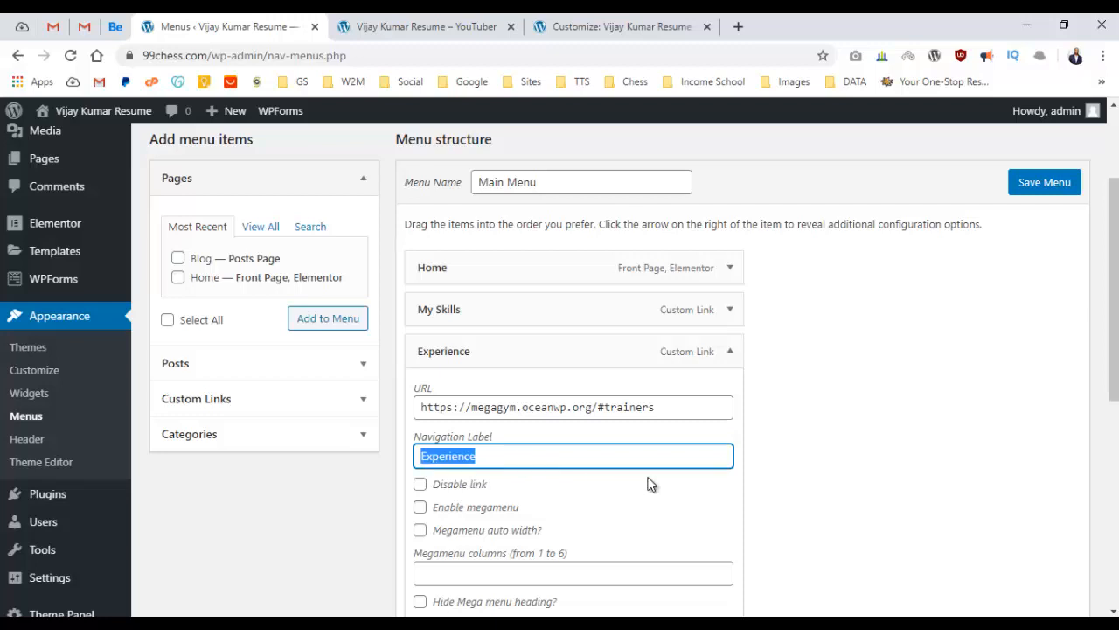
{"action": "double_click", "coordinate": [646, 407]}
{"action": "key", "text": "ctrl+v"}
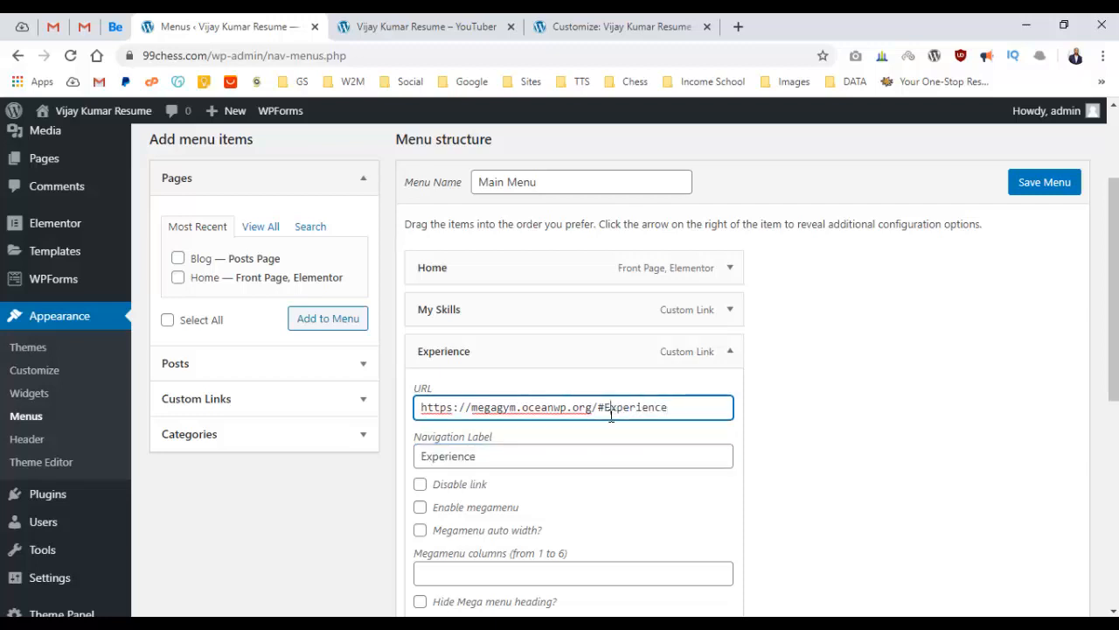
{"action": "key", "text": "BackSpace"}
{"action": "type", "text": "e"}
{"action": "left_click", "coordinate": [733, 352]}
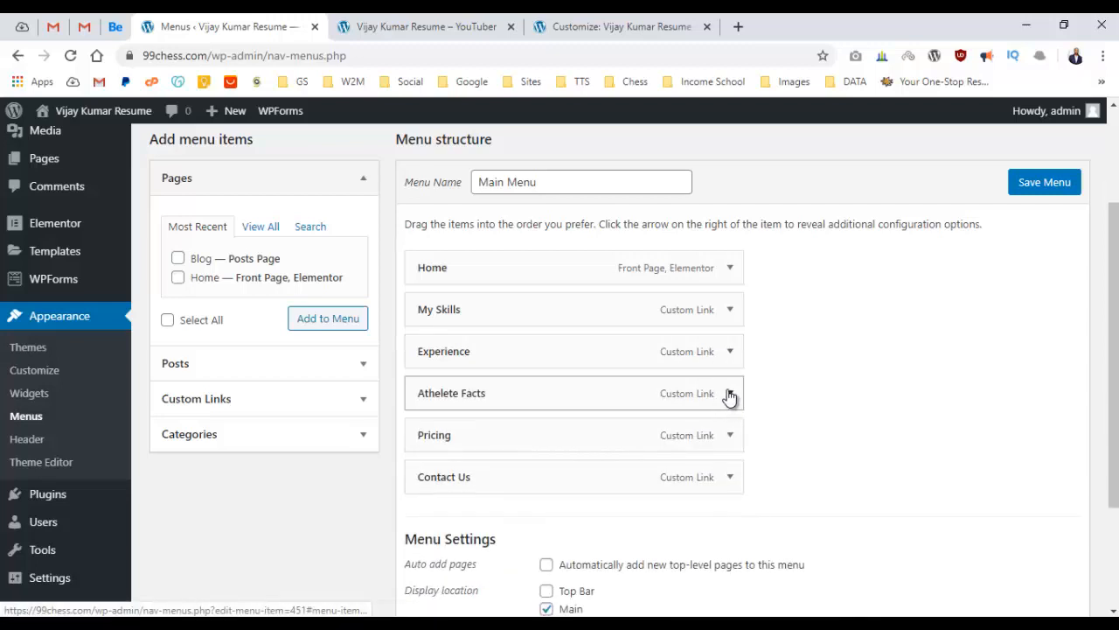
Rename Athelete Facts to 'Portfolio' and point its link to #portfolio.
{"action": "left_click", "coordinate": [730, 393]}
{"action": "left_click", "coordinate": [457, 19]}
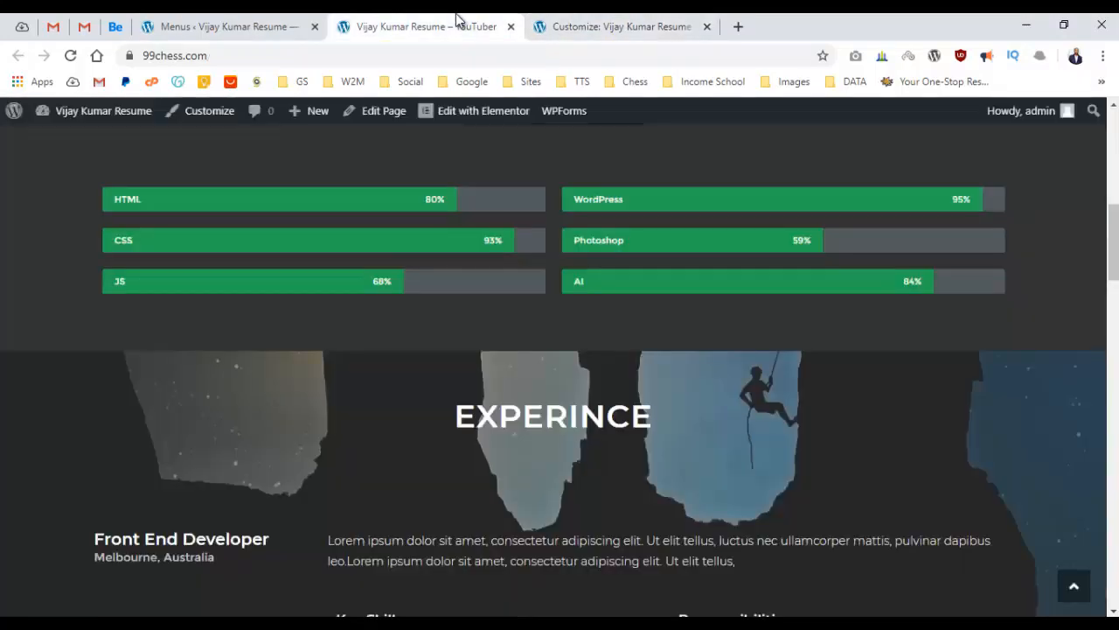
{"action": "scroll", "coordinate": [510, 362], "scroll_direction": "down", "scroll_amount": 10}
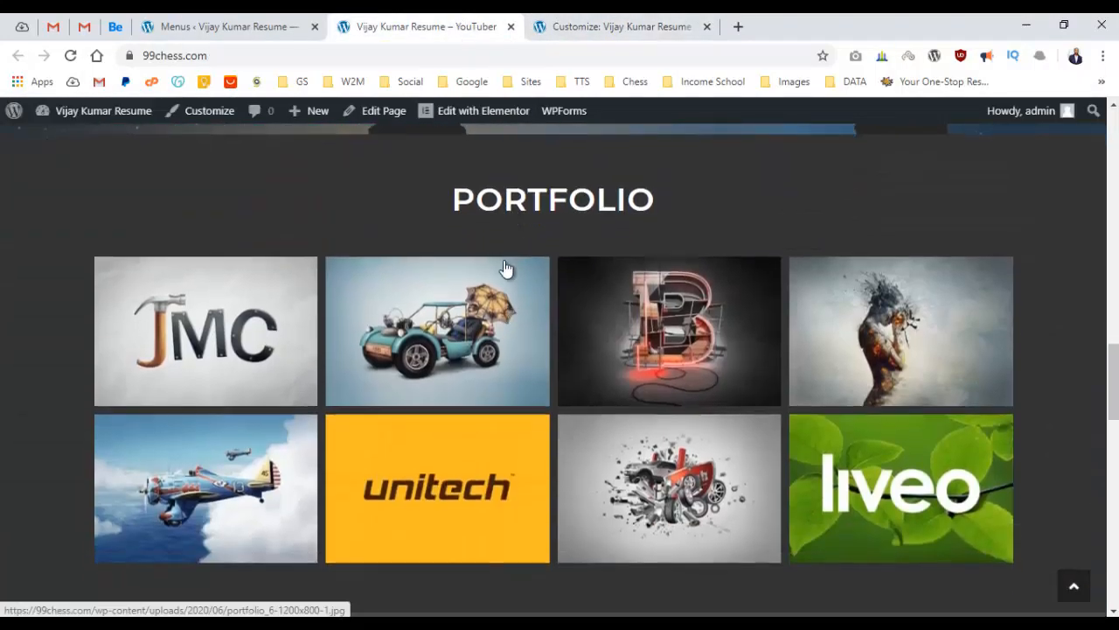
{"action": "left_click", "coordinate": [284, 24]}
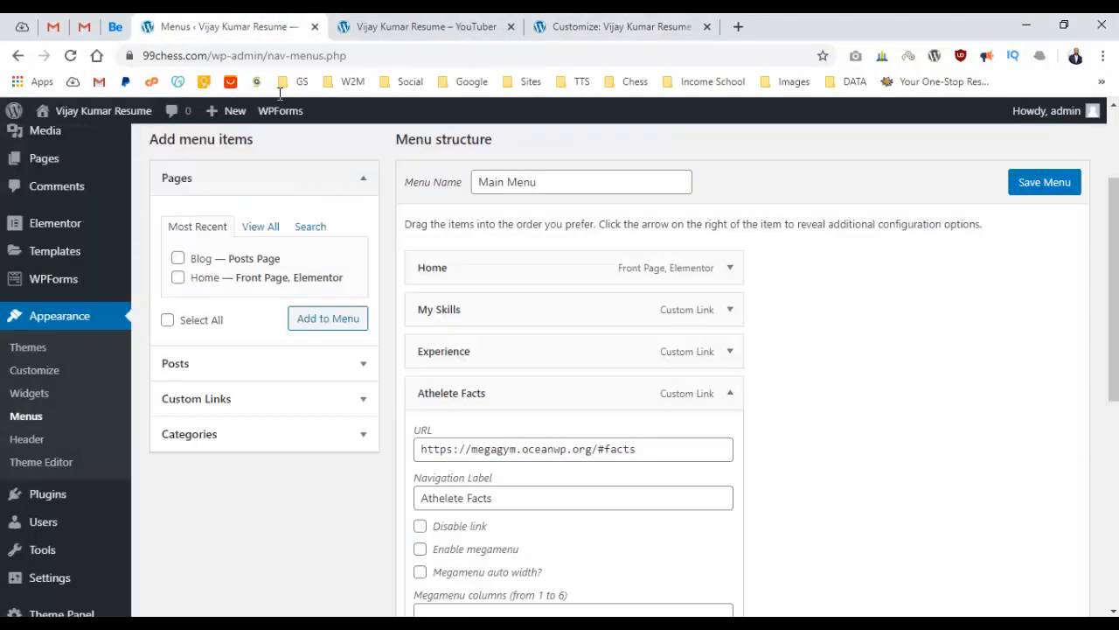
{"action": "double_click", "coordinate": [557, 503]}
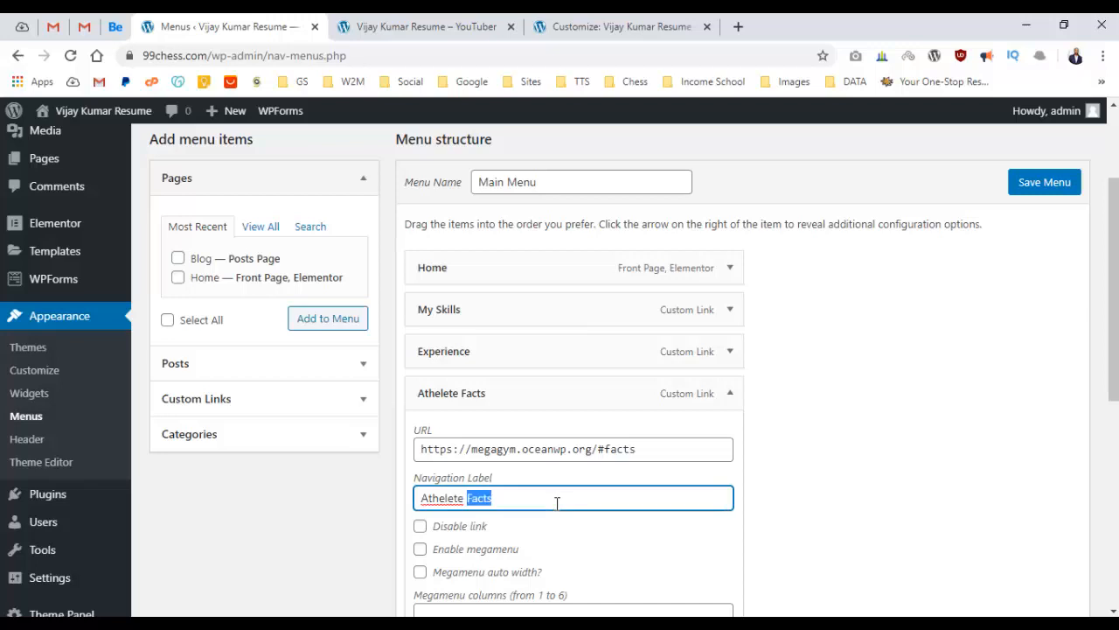
{"action": "key", "text": "ctrl+a"}
{"action": "type", "text": "Po"}
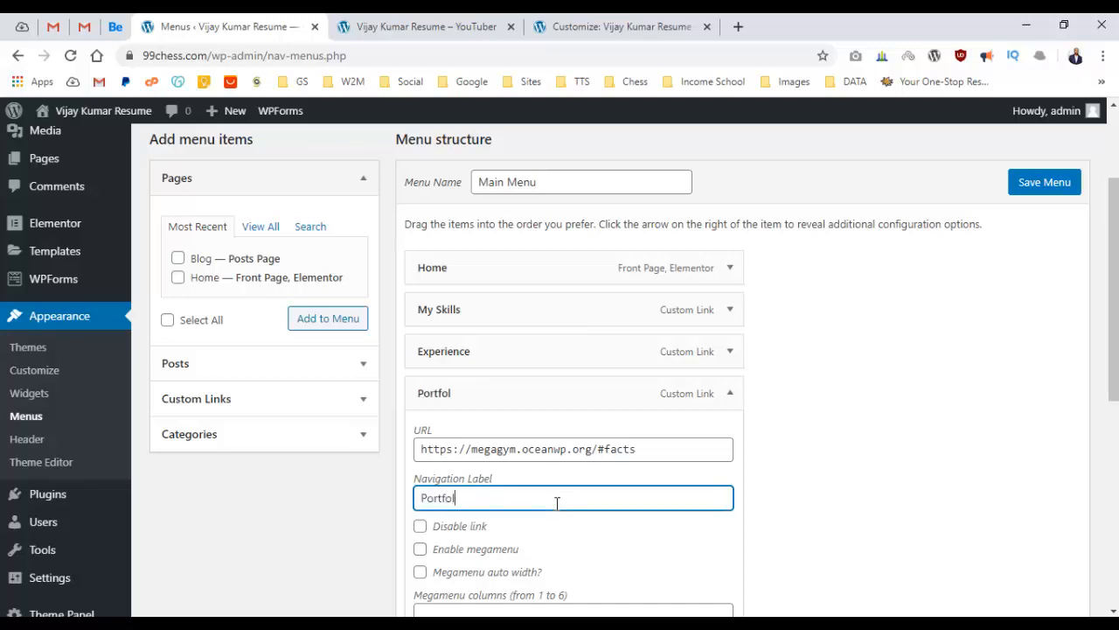
{"action": "double_click", "coordinate": [619, 448]}
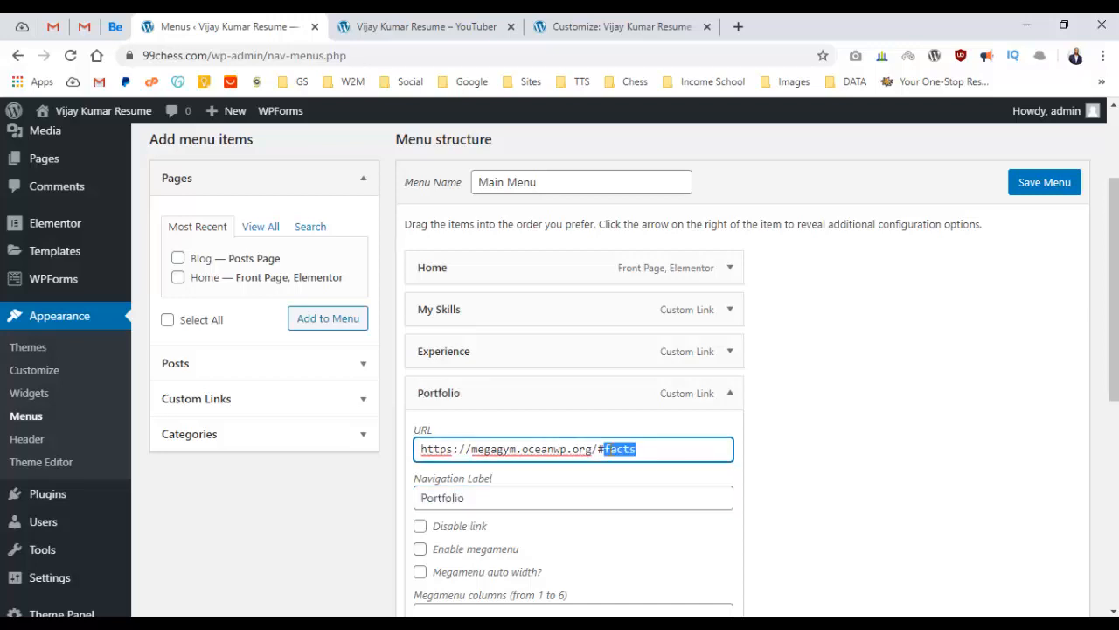
{"action": "type", "text": "portfolio"}
Rename the Pricing item to 'Education' and change its link anchor from pricing to education.
{"action": "scroll", "coordinate": [643, 435], "scroll_direction": "down", "scroll_amount": 2}
{"action": "scroll", "coordinate": [645, 437], "scroll_direction": "down", "scroll_amount": 2}
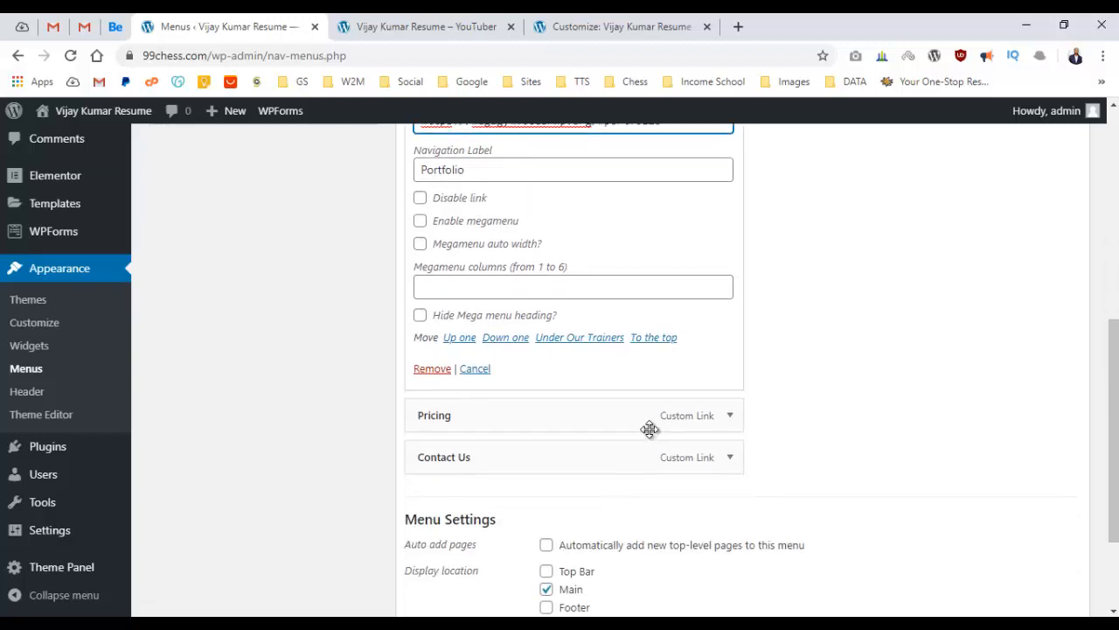
{"action": "left_click", "coordinate": [470, 27]}
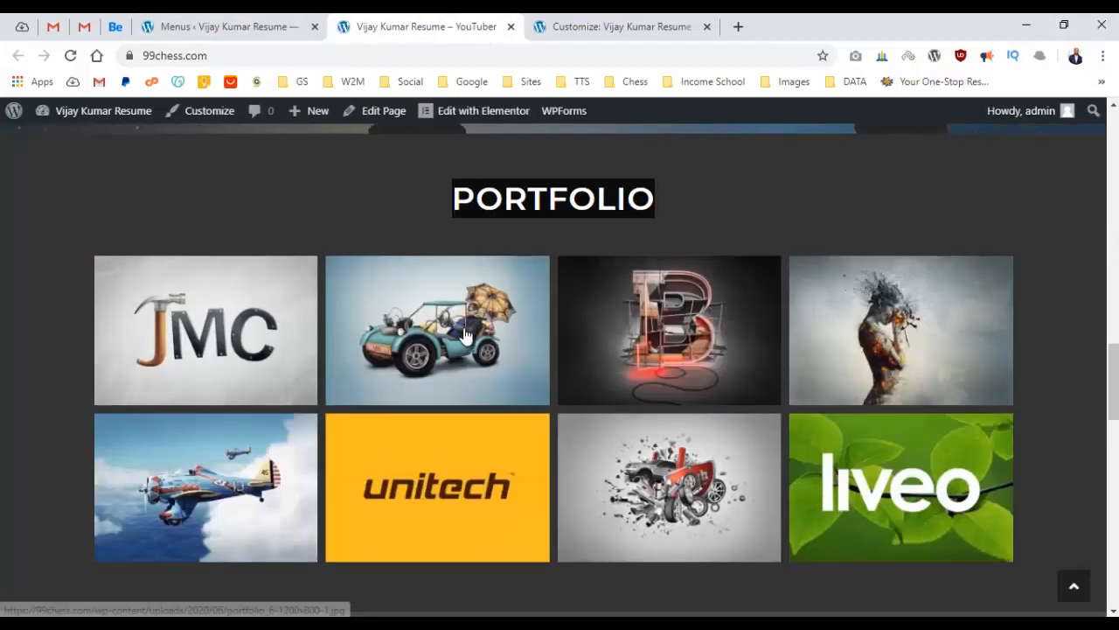
{"action": "scroll", "coordinate": [454, 290], "scroll_direction": "down", "scroll_amount": 4}
{"action": "left_click", "coordinate": [249, 27]}
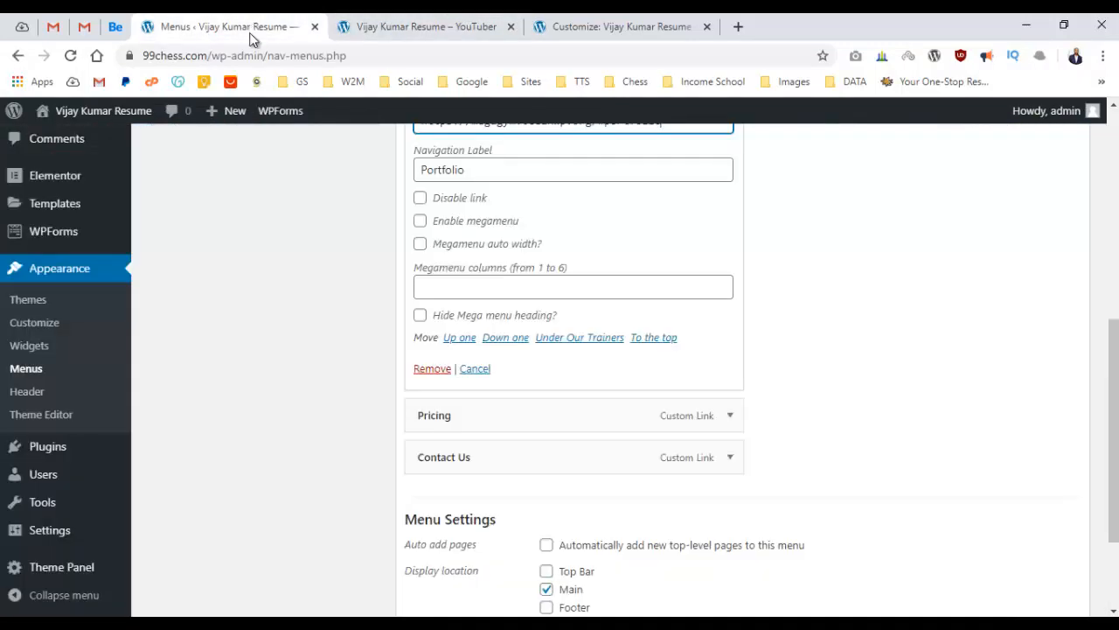
{"action": "scroll", "coordinate": [656, 420], "scroll_direction": "up", "scroll_amount": 2}
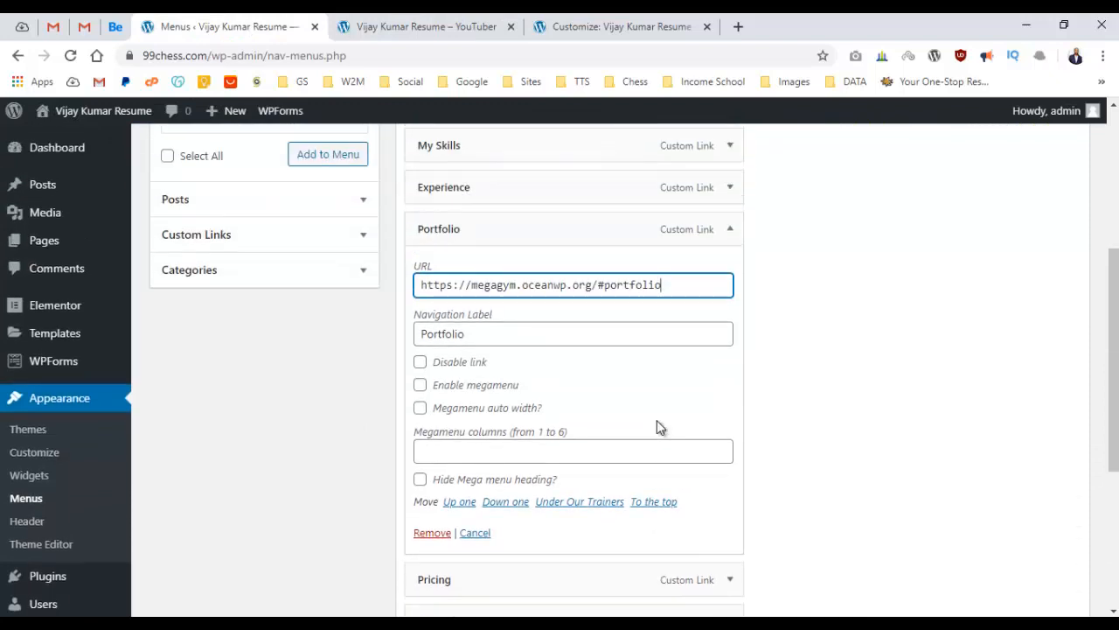
{"action": "scroll", "coordinate": [657, 426], "scroll_direction": "down", "scroll_amount": 3}
{"action": "left_click", "coordinate": [728, 336]}
{"action": "double_click", "coordinate": [543, 431]}
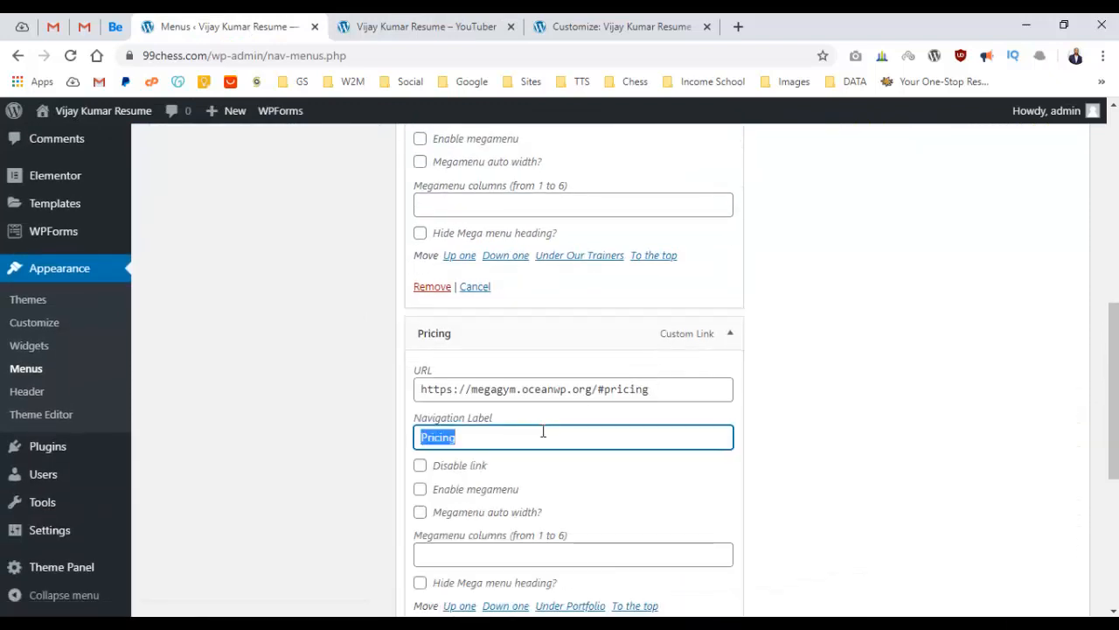
{"action": "type", "text": "Education"}
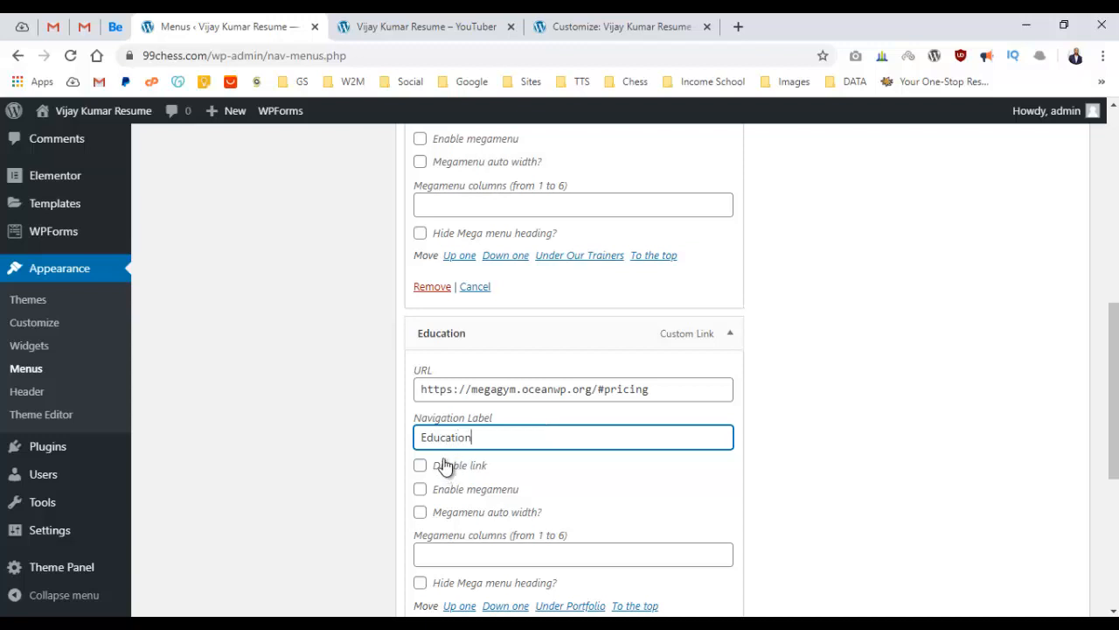
{"action": "left_click", "coordinate": [603, 392]}
{"action": "double_click", "coordinate": [620, 391]}
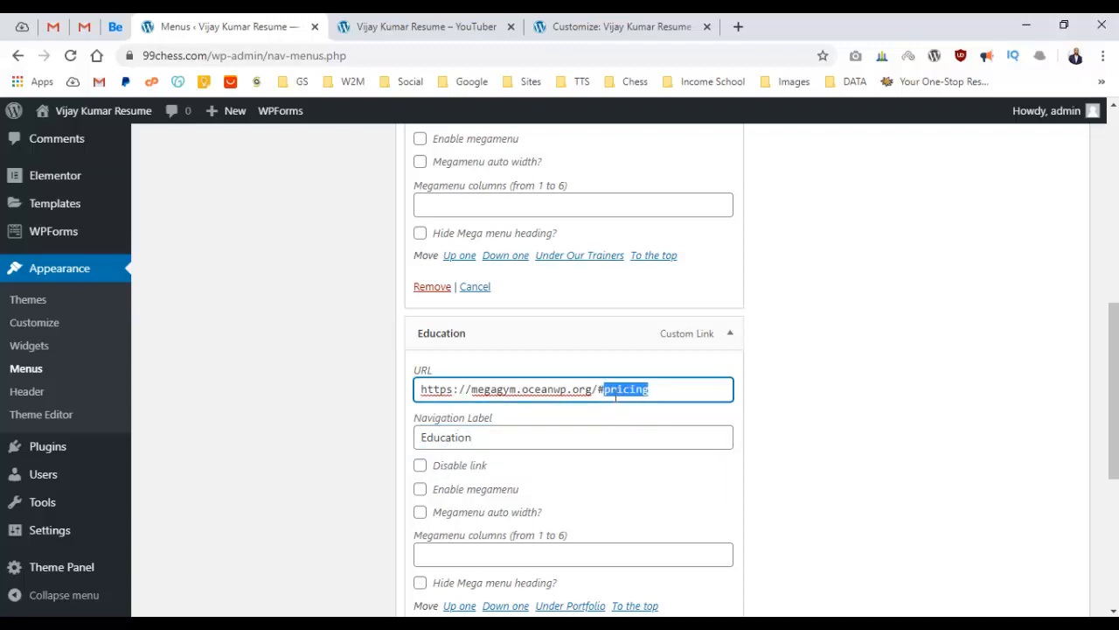
{"action": "type", "text": "educatio"}
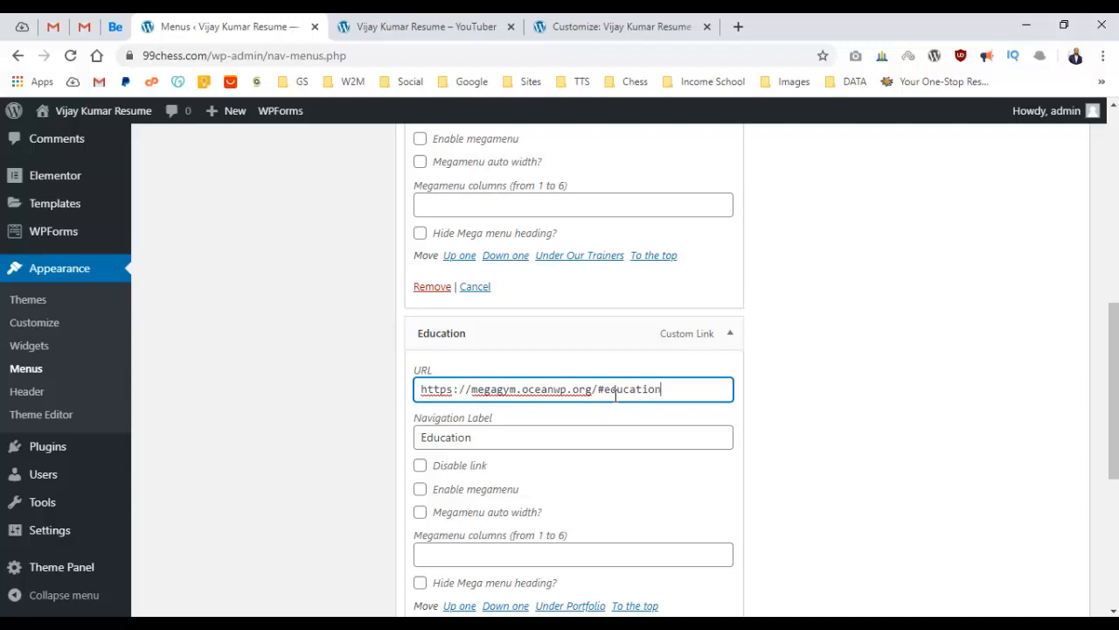
Compare the Contact Us link with the live site's sections, then save the Main Menu.
{"action": "scroll", "coordinate": [692, 386], "scroll_direction": "down", "scroll_amount": 4}
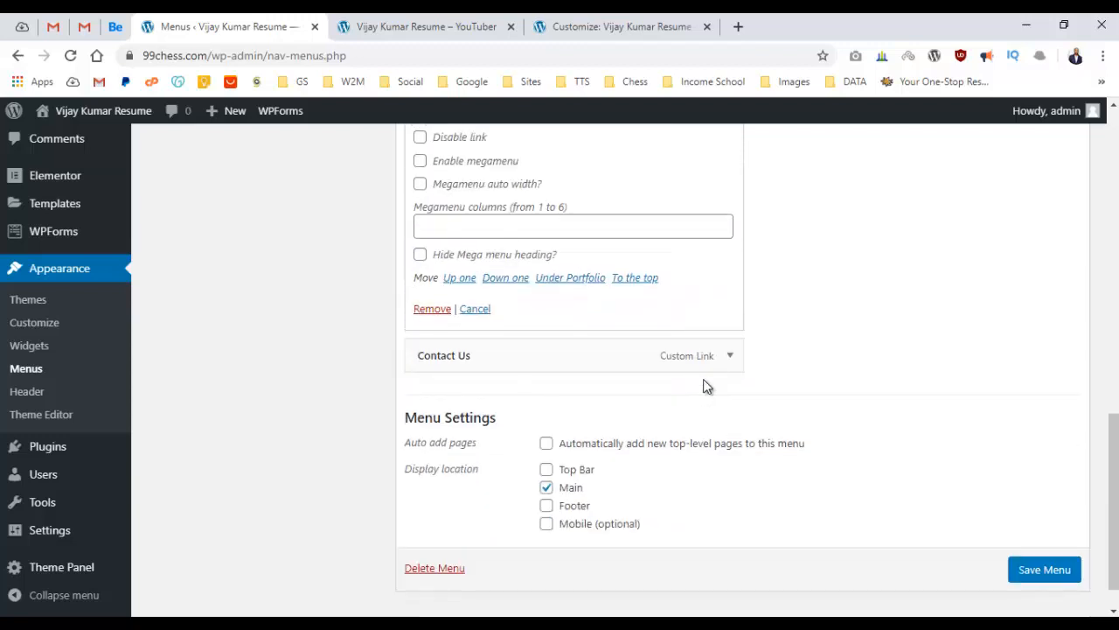
{"action": "left_click", "coordinate": [730, 357]}
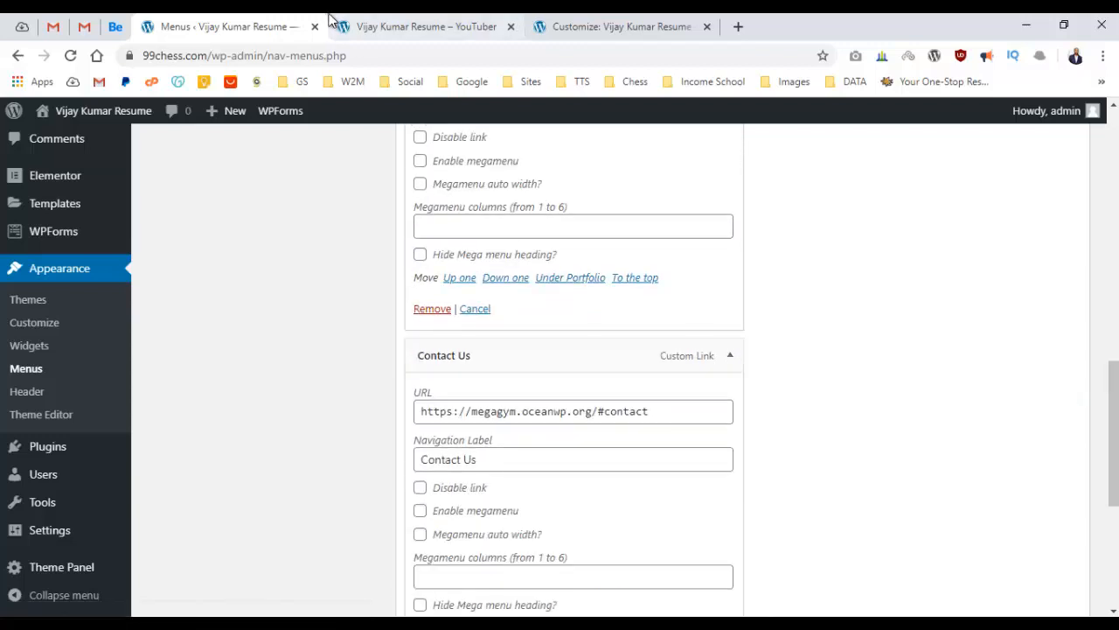
{"action": "left_click", "coordinate": [335, 20]}
{"action": "scroll", "coordinate": [372, 212], "scroll_direction": "down", "scroll_amount": 6}
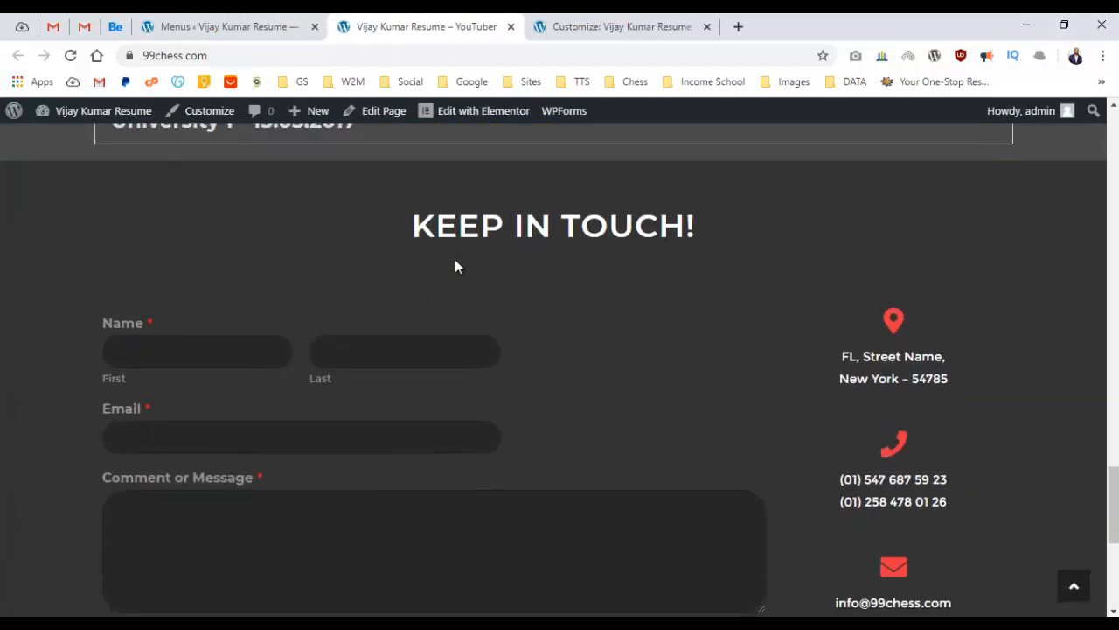
{"action": "left_click", "coordinate": [210, 19]}
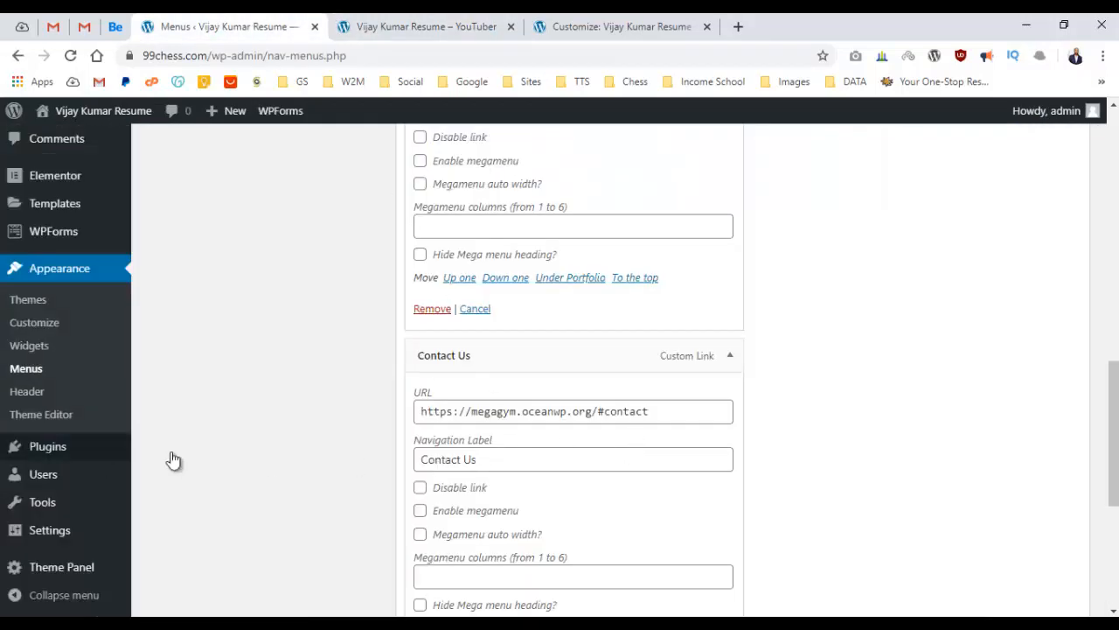
{"action": "scroll", "coordinate": [431, 424], "scroll_direction": "down", "scroll_amount": 4}
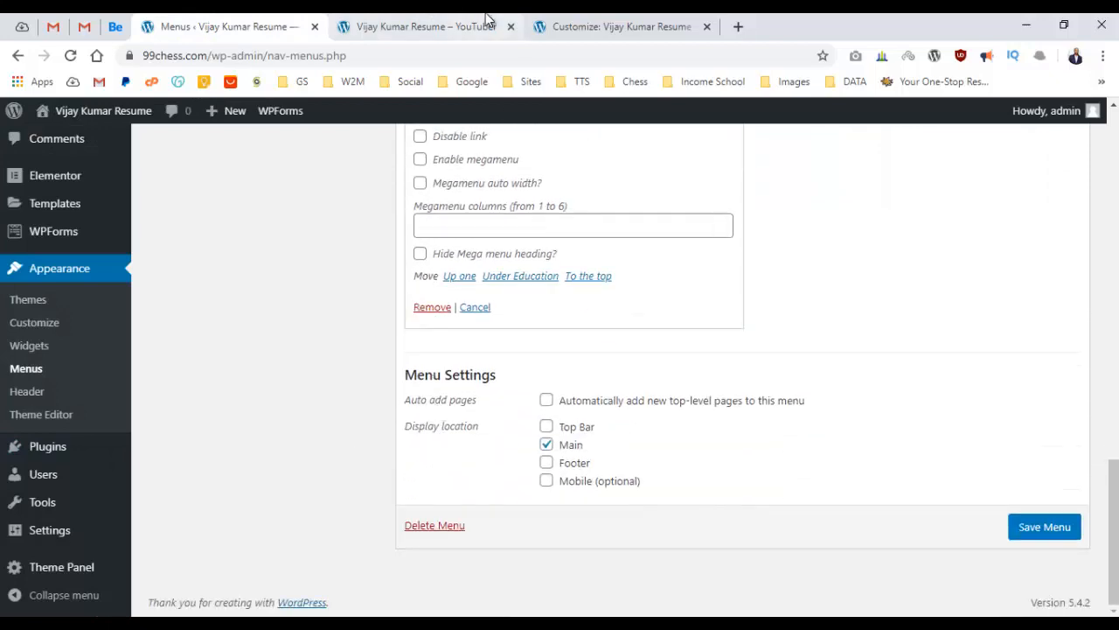
{"action": "left_click", "coordinate": [472, 28]}
{"action": "scroll", "coordinate": [499, 307], "scroll_direction": "down", "scroll_amount": 3}
{"action": "scroll", "coordinate": [450, 230], "scroll_direction": "up", "scroll_amount": 10}
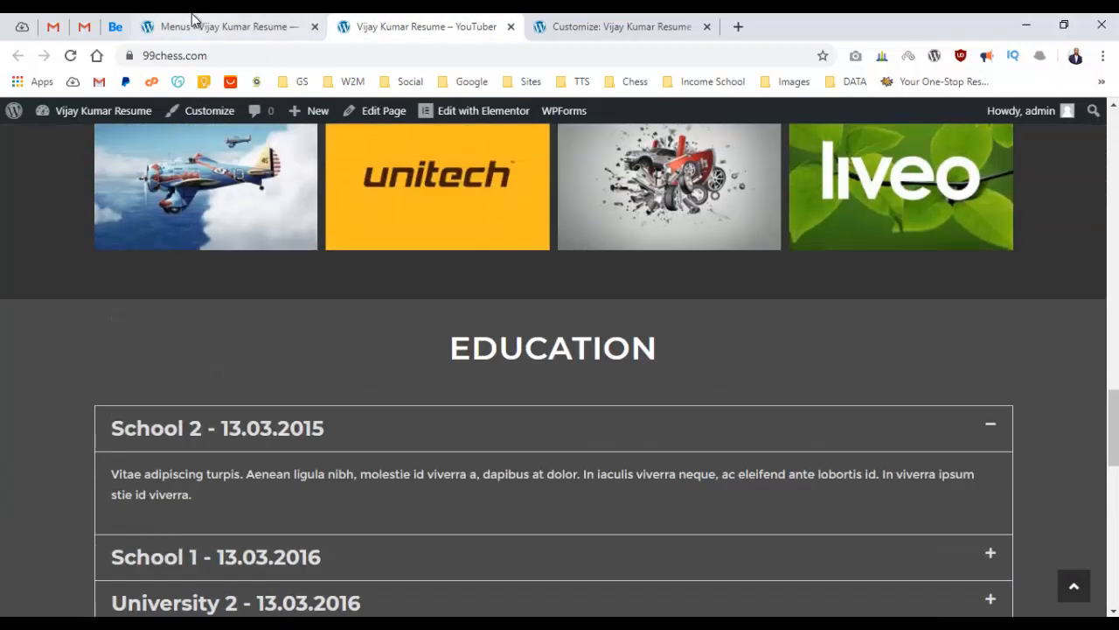
{"action": "left_click", "coordinate": [201, 26]}
{"action": "left_click", "coordinate": [1049, 527]}
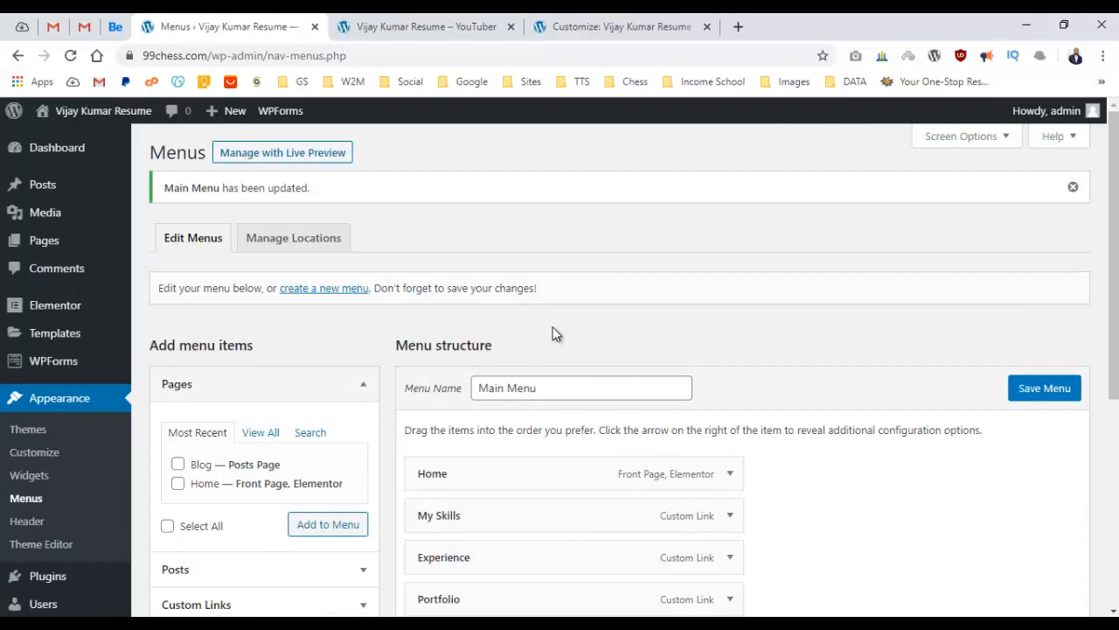
Check the saved links: My Skills to #skills, Experience to #experience, Portfolio to #portfolio.
{"action": "scroll", "coordinate": [577, 310], "scroll_direction": "down", "scroll_amount": 3}
{"action": "left_click", "coordinate": [730, 267]}
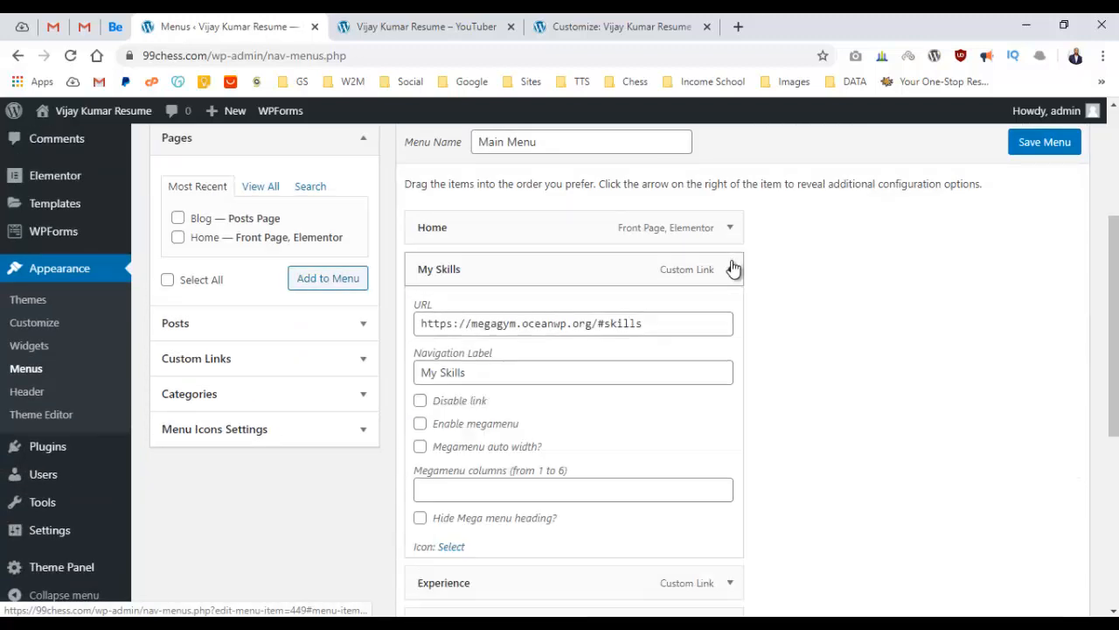
{"action": "left_click_drag", "start_coordinate": [600, 324], "coordinate": [646, 324]}
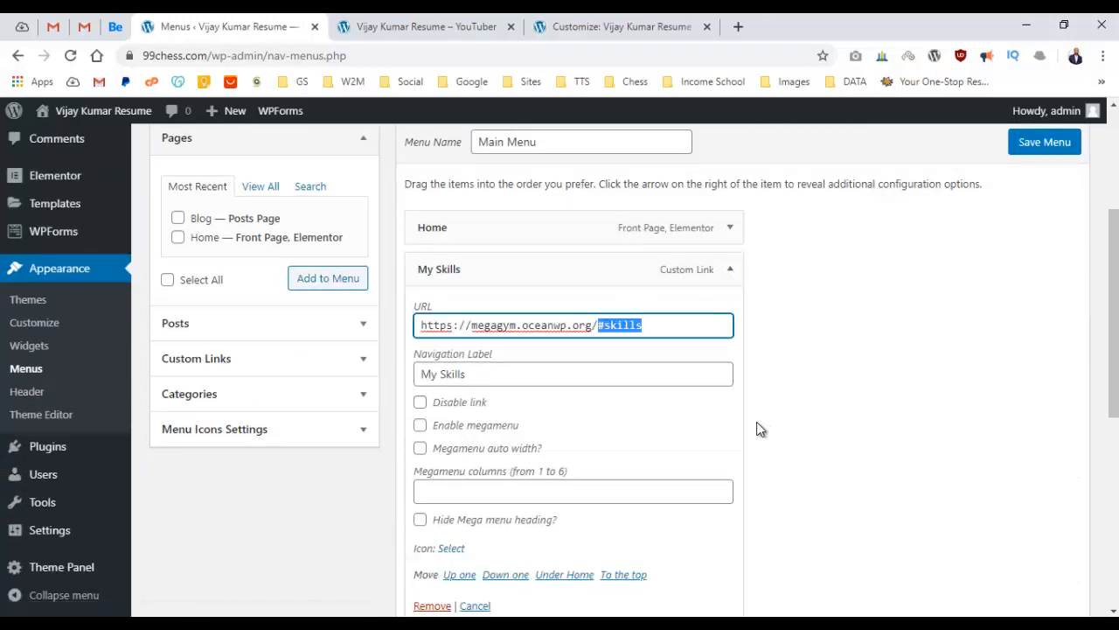
{"action": "scroll", "coordinate": [752, 411], "scroll_direction": "down", "scroll_amount": 4}
{"action": "left_click", "coordinate": [729, 324]}
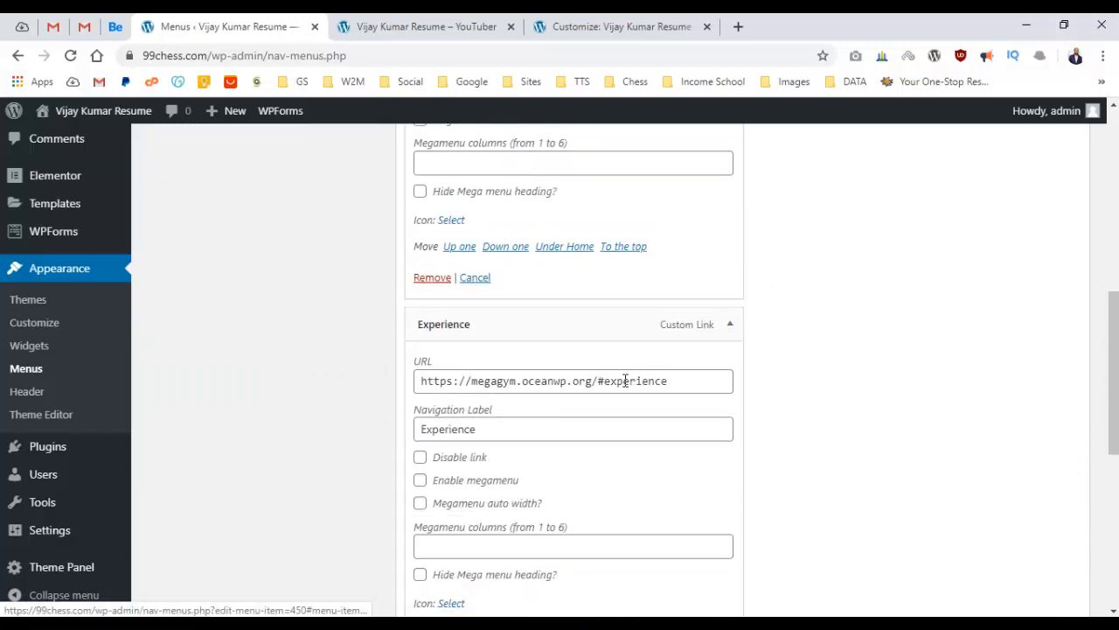
{"action": "left_click", "coordinate": [625, 380]}
{"action": "left_click_drag", "start_coordinate": [600, 380], "coordinate": [807, 362]}
{"action": "scroll", "coordinate": [787, 354], "scroll_direction": "down", "scroll_amount": 4}
{"action": "left_click", "coordinate": [730, 380]}
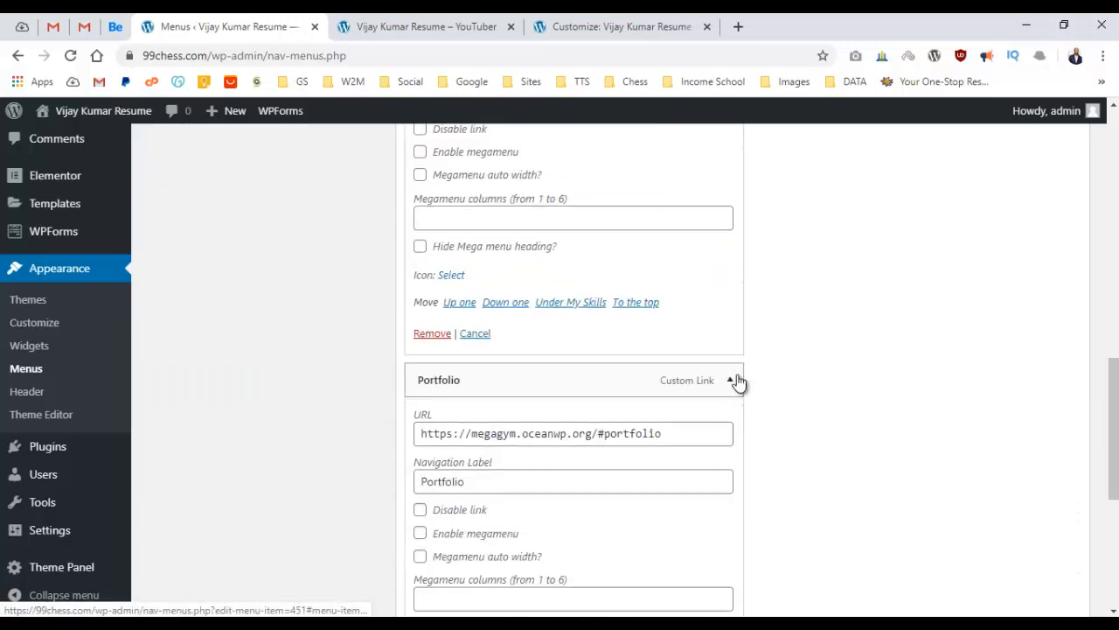
{"action": "scroll", "coordinate": [737, 382], "scroll_direction": "down", "scroll_amount": 1}
{"action": "left_click", "coordinate": [600, 353]}
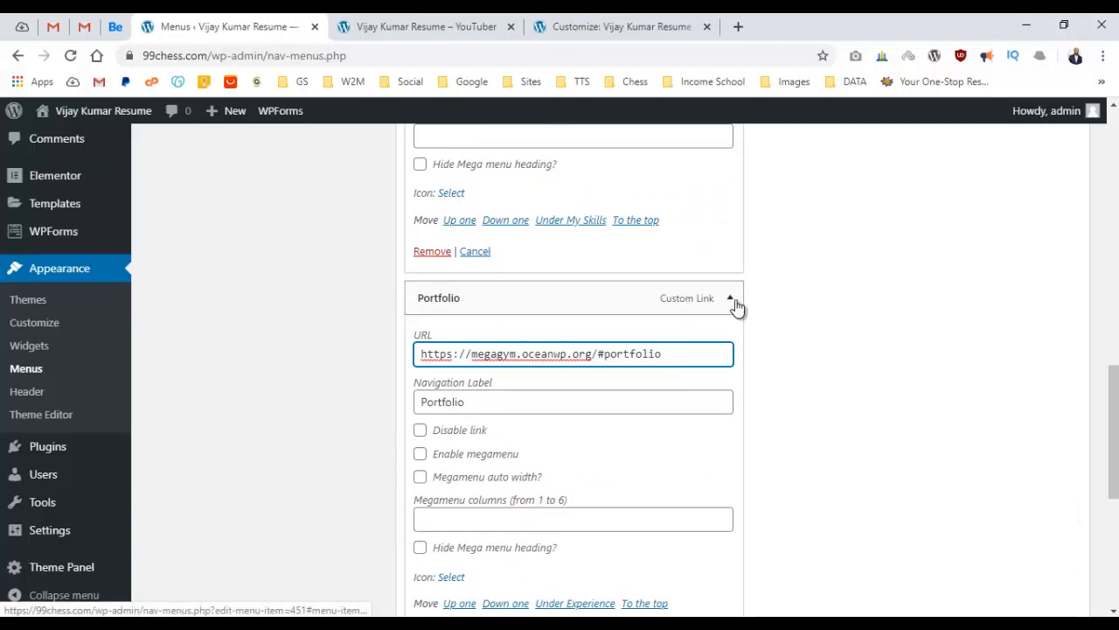
Check the EDUCATION section heading on the live resume site.
{"action": "left_click", "coordinate": [427, 28]}
{"action": "scroll", "coordinate": [414, 221], "scroll_direction": "up", "scroll_amount": 4}
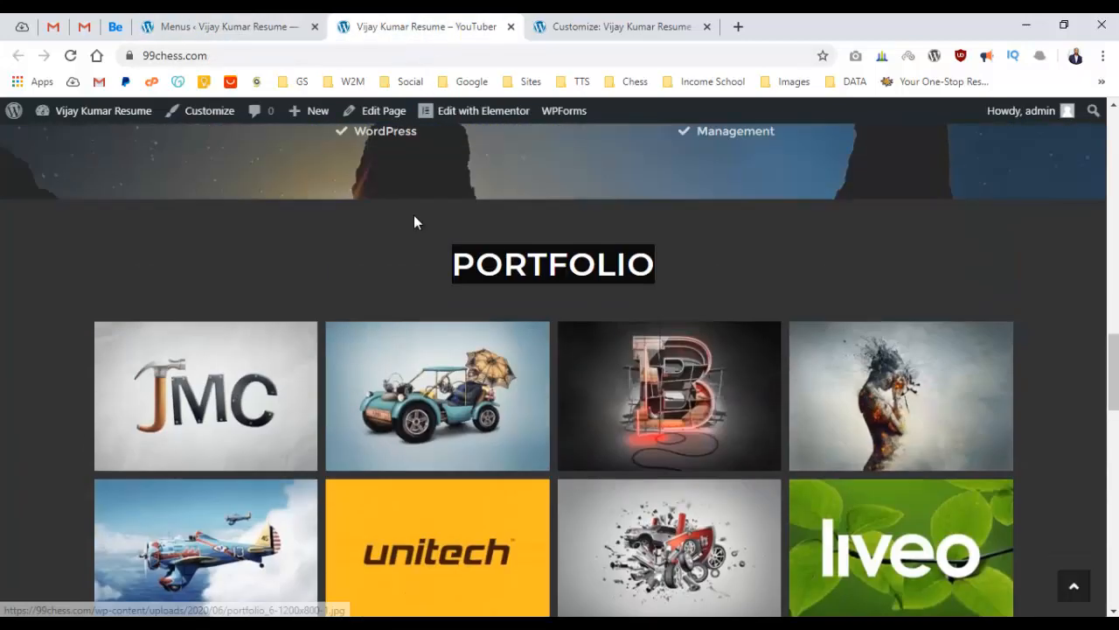
{"action": "scroll", "coordinate": [414, 215], "scroll_direction": "up", "scroll_amount": 10}
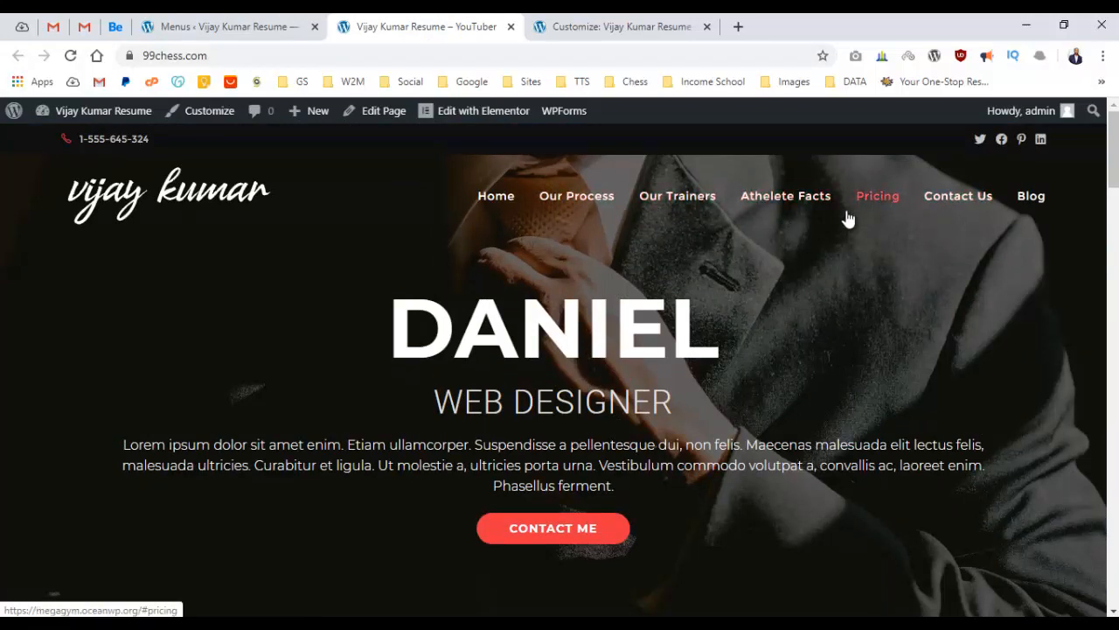
{"action": "scroll", "coordinate": [525, 268], "scroll_direction": "down", "scroll_amount": 15}
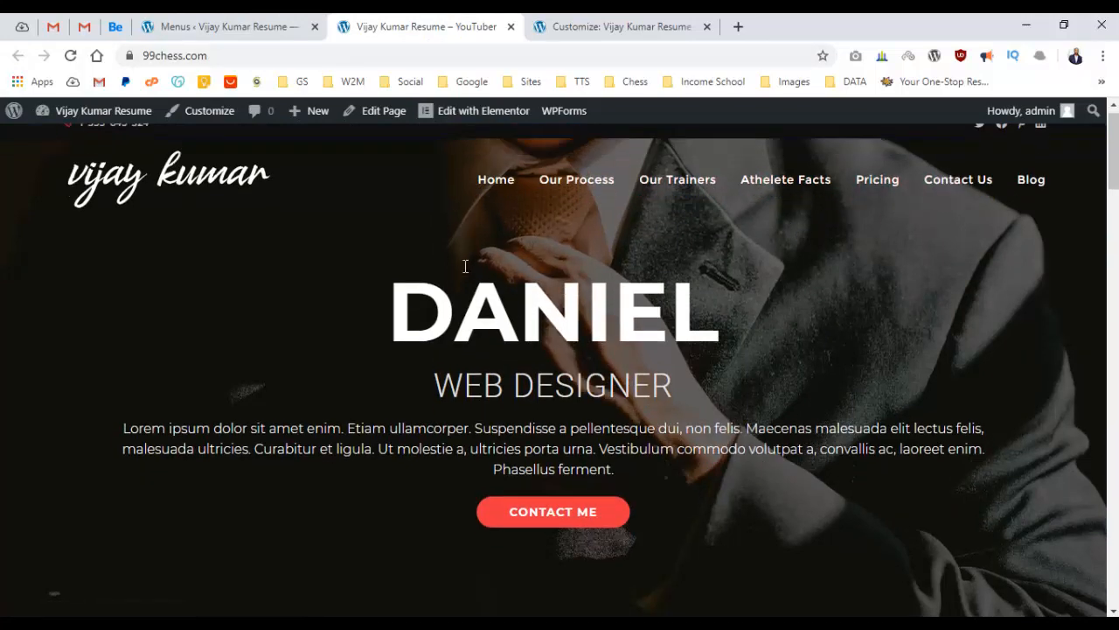
{"action": "scroll", "coordinate": [527, 230], "scroll_direction": "down", "scroll_amount": 10}
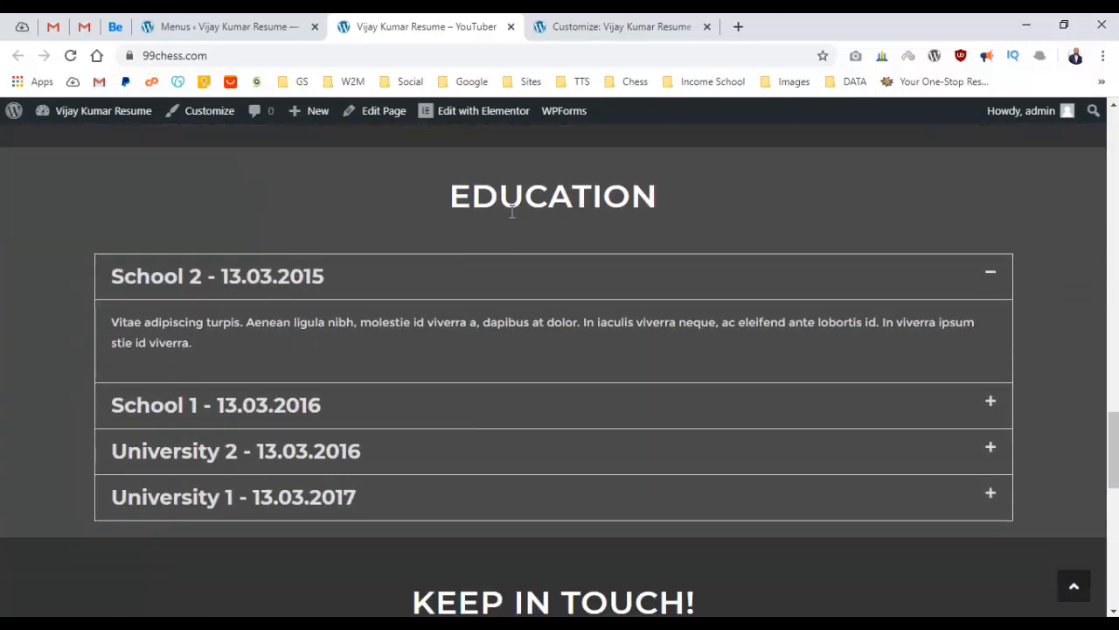
{"action": "left_click_drag", "start_coordinate": [453, 203], "coordinate": [691, 201]}
{"action": "left_click", "coordinate": [692, 201]}
{"action": "left_click", "coordinate": [237, 28]}
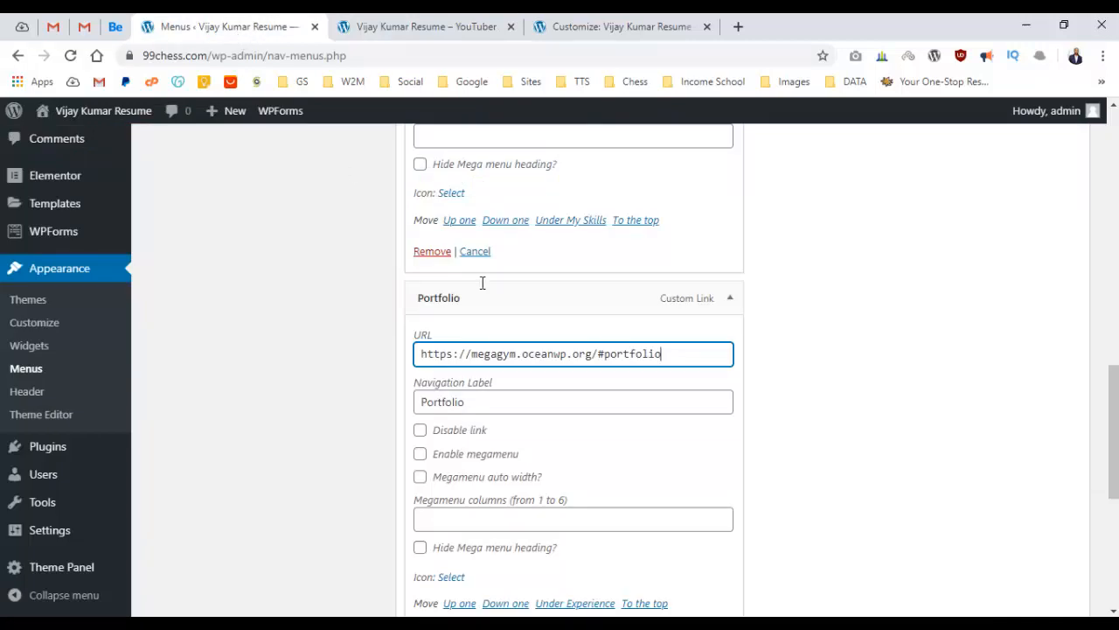
Strip the domain from the My Skills and Experience links, leaving #skills and #experience.
{"action": "scroll", "coordinate": [612, 350], "scroll_direction": "up", "scroll_amount": 8}
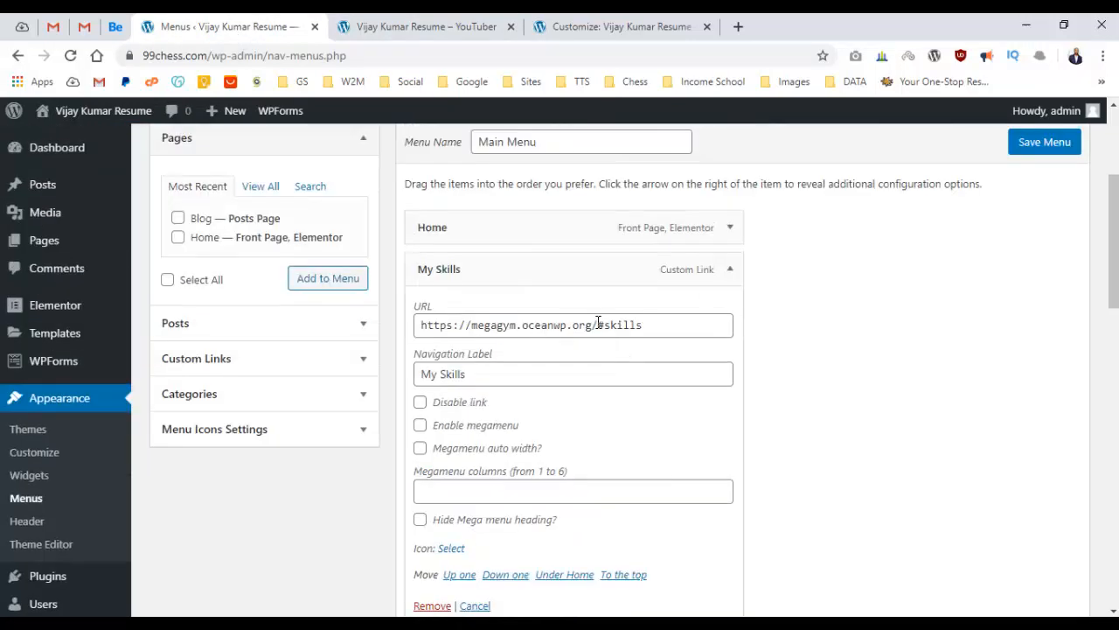
{"action": "left_click_drag", "start_coordinate": [598, 324], "coordinate": [417, 332]}
{"action": "key", "text": "BackSpace"}
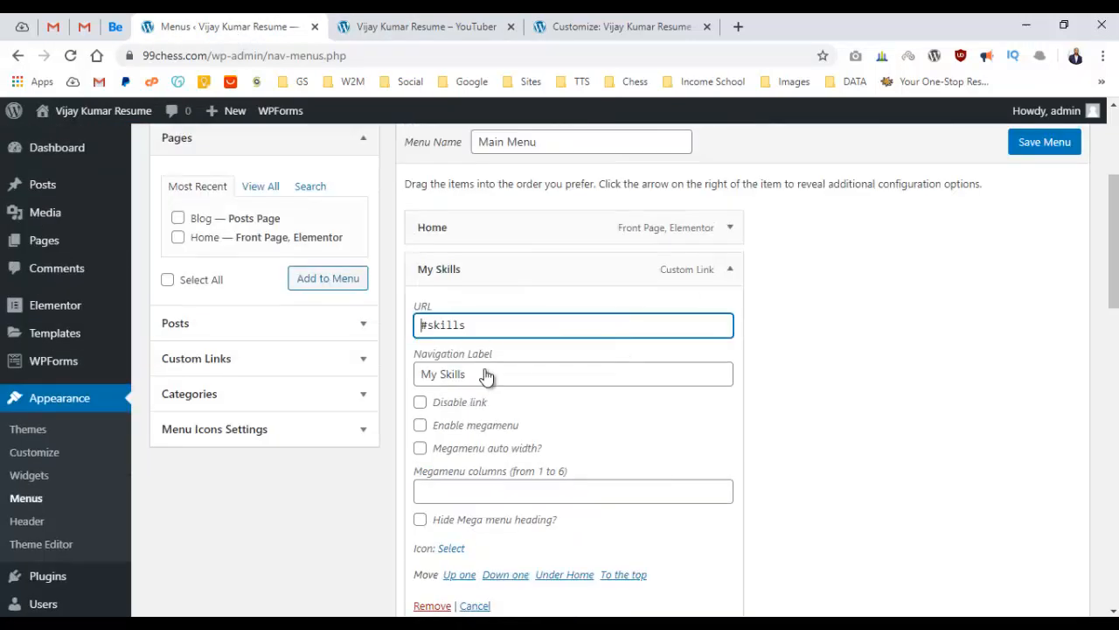
{"action": "left_click", "coordinate": [731, 227]}
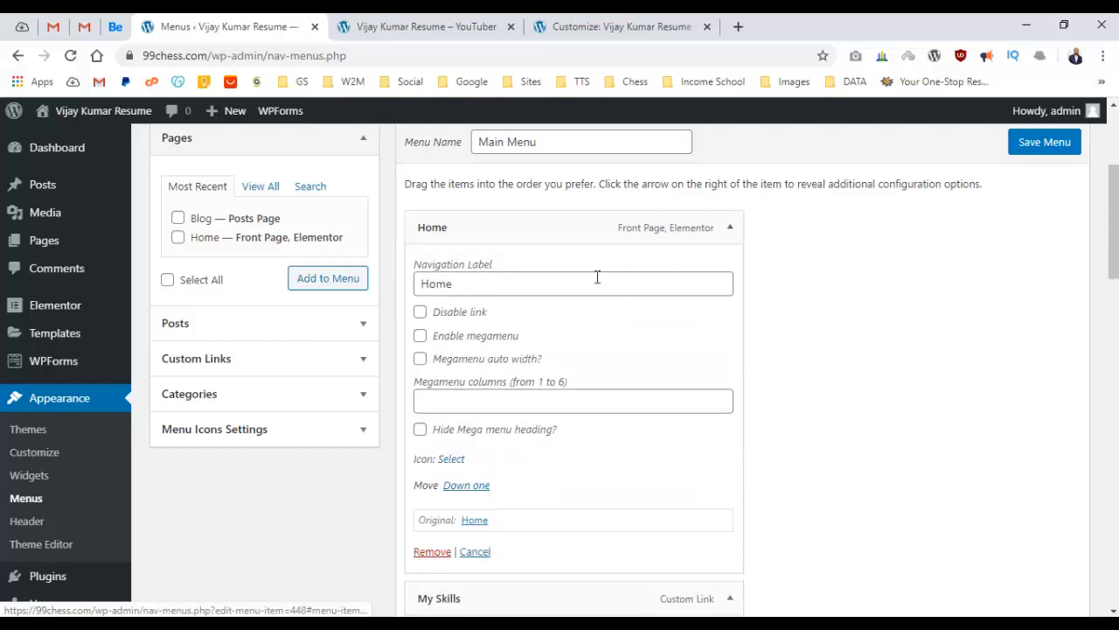
{"action": "left_click", "coordinate": [731, 227]}
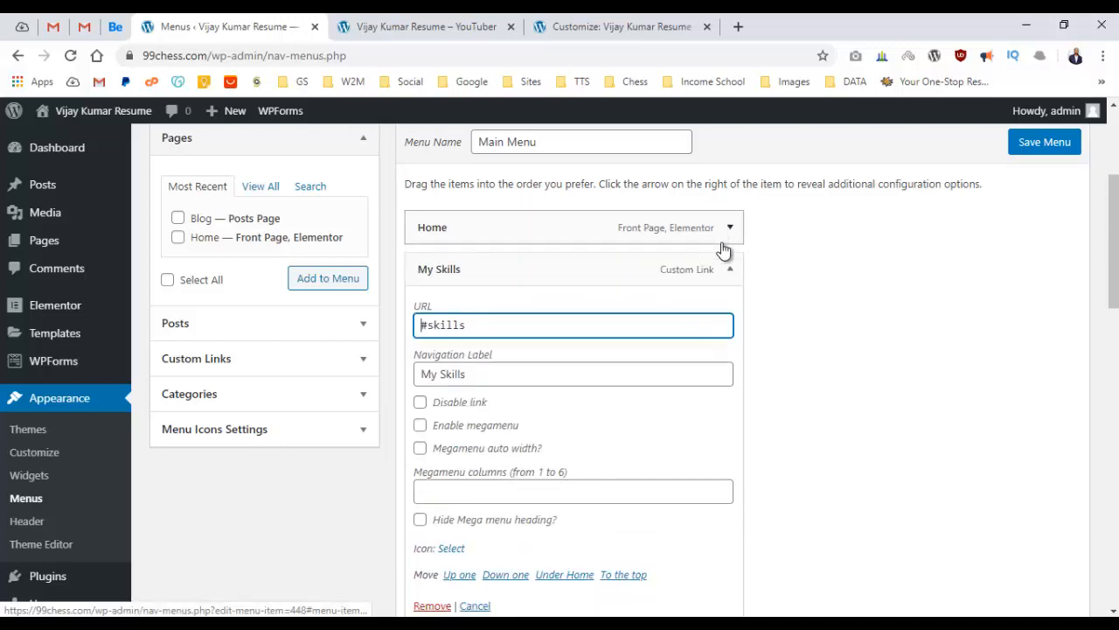
{"action": "left_click", "coordinate": [730, 269]}
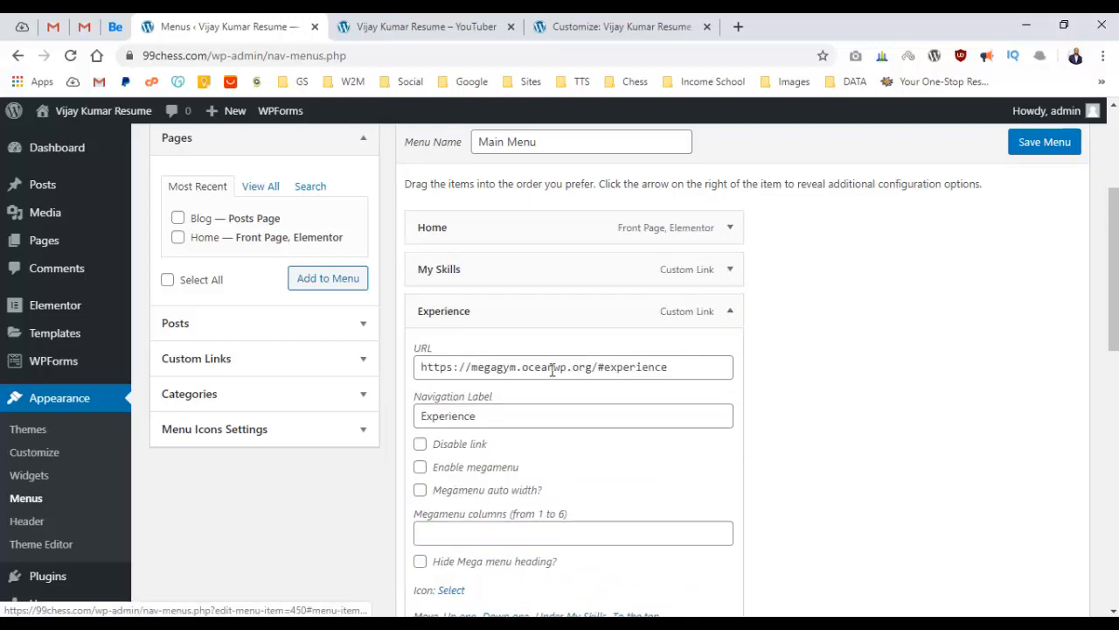
{"action": "left_click_drag", "start_coordinate": [598, 367], "coordinate": [426, 369]}
{"action": "key", "text": "BackSpace"}
{"action": "key", "text": "BackSpace"}
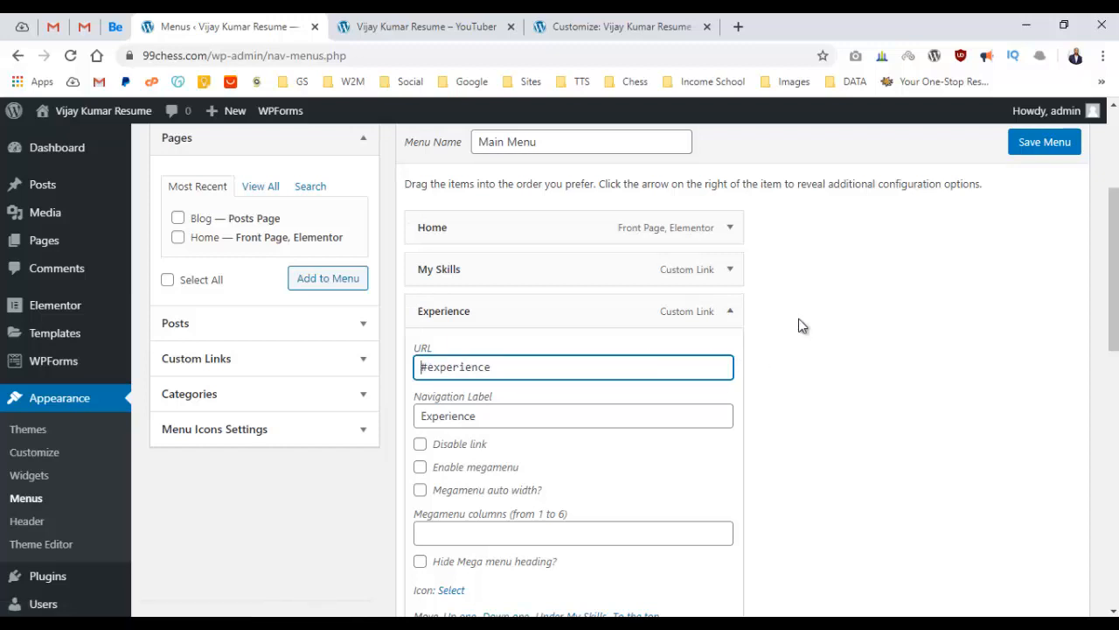
{"action": "left_click", "coordinate": [730, 311]}
Strip the domain from the Portfolio and Education links, leaving #portfolio and #education.
{"action": "scroll", "coordinate": [747, 289], "scroll_direction": "down", "scroll_amount": 2}
{"action": "left_click", "coordinate": [743, 272]}
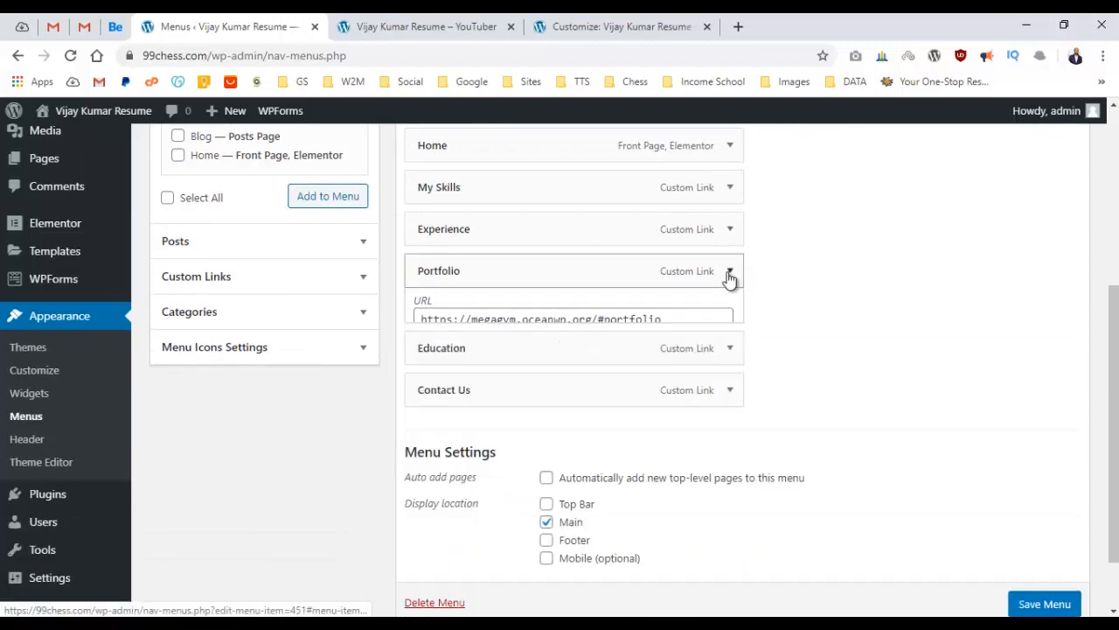
{"action": "left_click", "coordinate": [731, 273]}
{"action": "left_click_drag", "start_coordinate": [598, 328], "coordinate": [425, 332]}
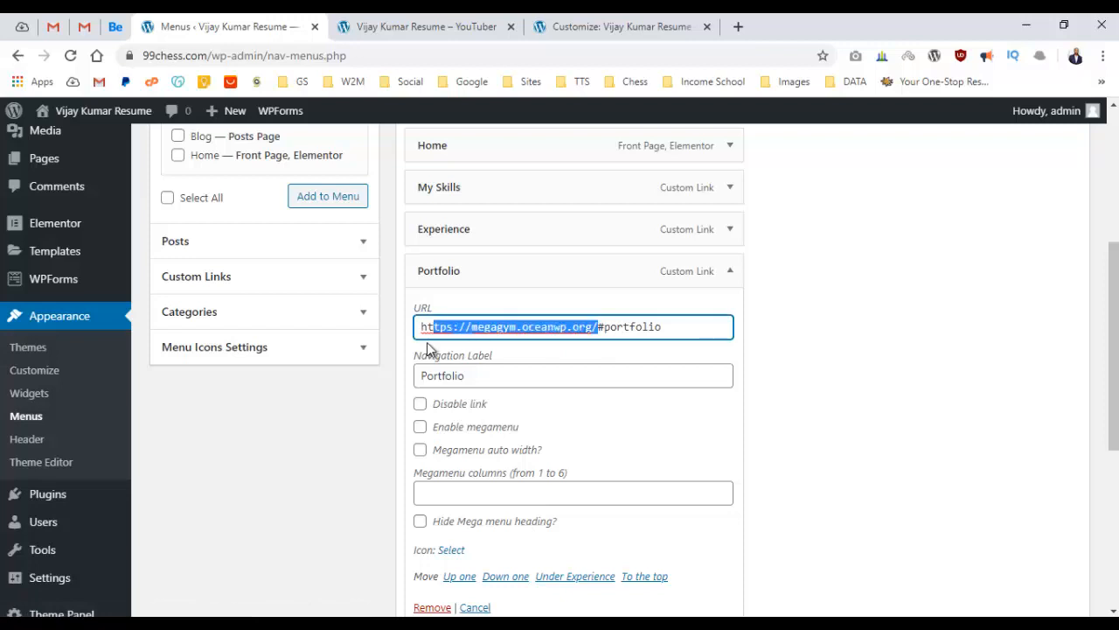
{"action": "key", "text": "BackSpace"}
{"action": "scroll", "coordinate": [814, 350], "scroll_direction": "down", "scroll_amount": 2}
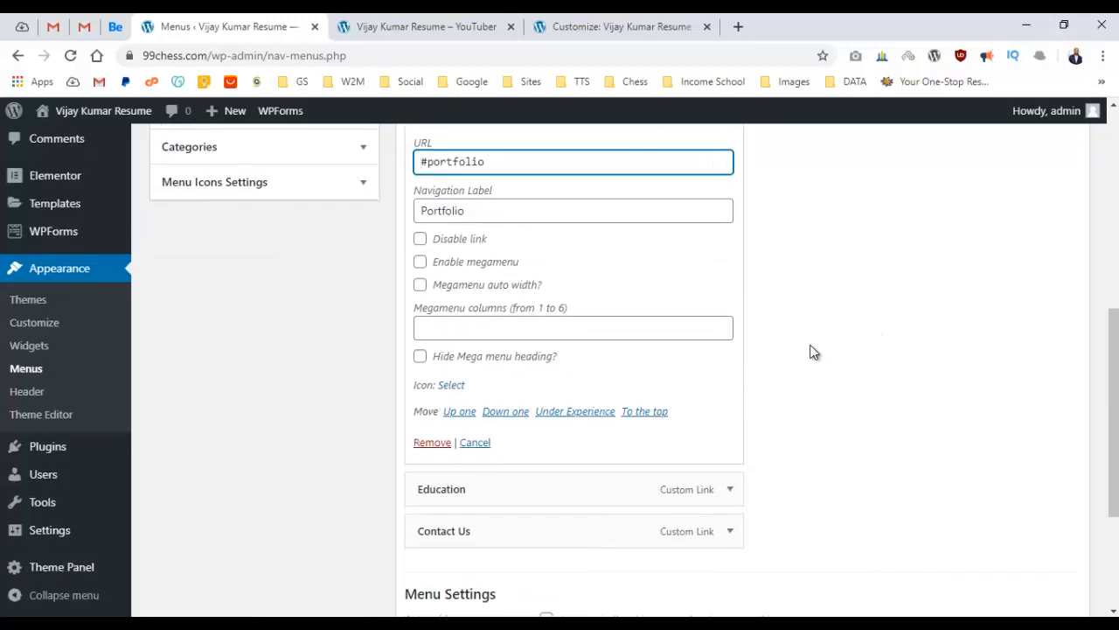
{"action": "scroll", "coordinate": [812, 351], "scroll_direction": "down", "scroll_amount": 2}
{"action": "left_click", "coordinate": [730, 326]}
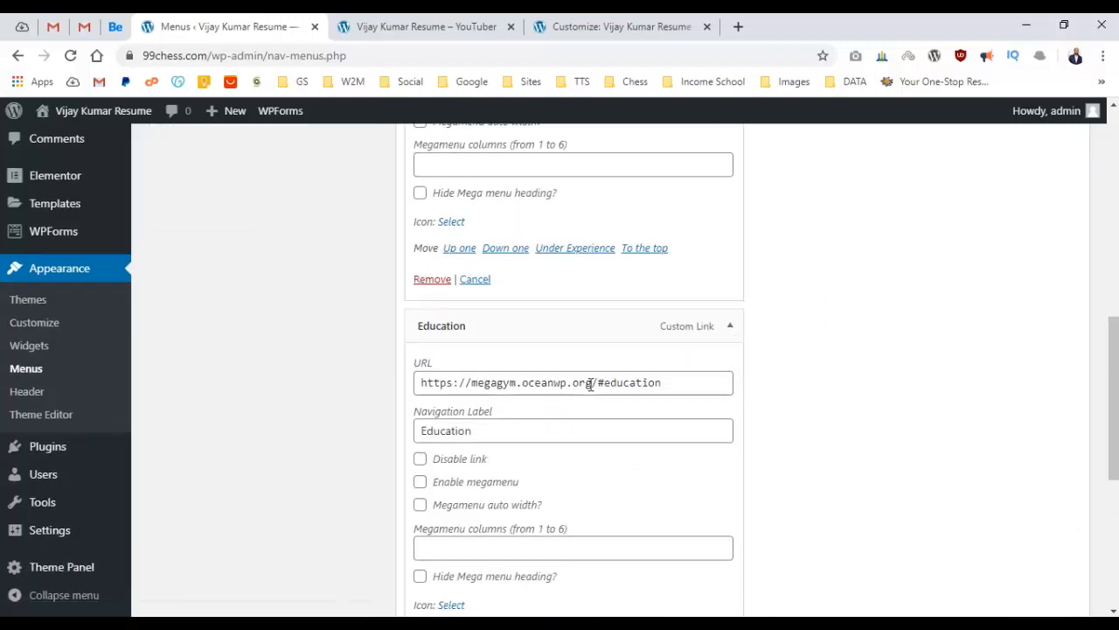
{"action": "left_click_drag", "start_coordinate": [597, 382], "coordinate": [420, 382]}
{"action": "key", "text": "BackSpace"}
Cut the Contact Us link down to #contact and save the Main Menu.
{"action": "scroll", "coordinate": [826, 357], "scroll_direction": "down", "scroll_amount": 3}
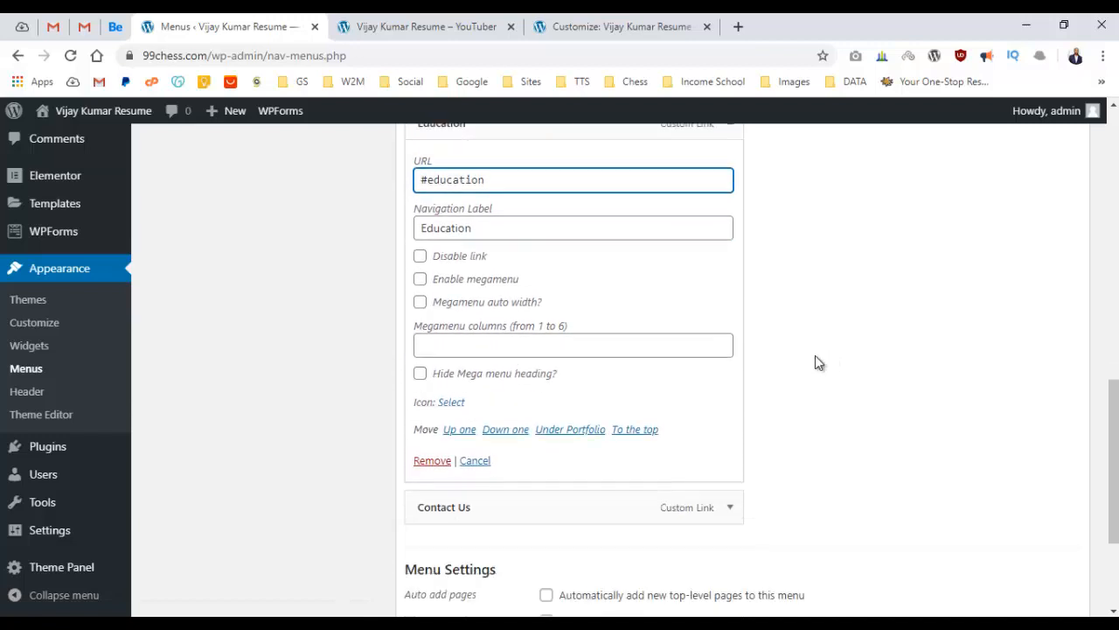
{"action": "left_click", "coordinate": [731, 464]}
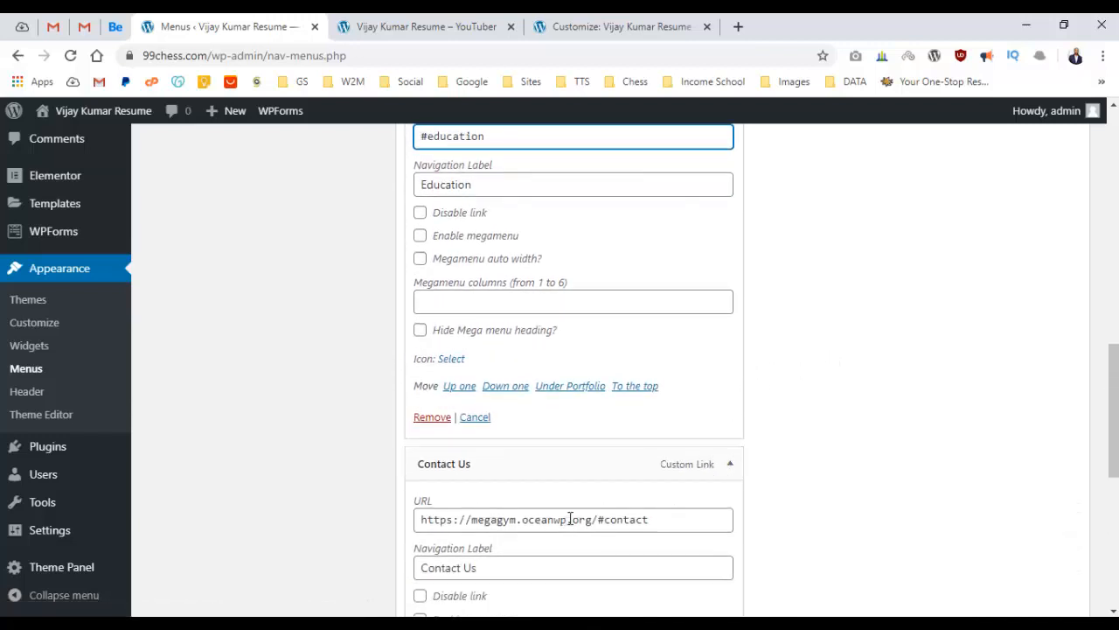
{"action": "left_click_drag", "start_coordinate": [600, 518], "coordinate": [370, 528]}
{"action": "key", "text": "BackSpace"}
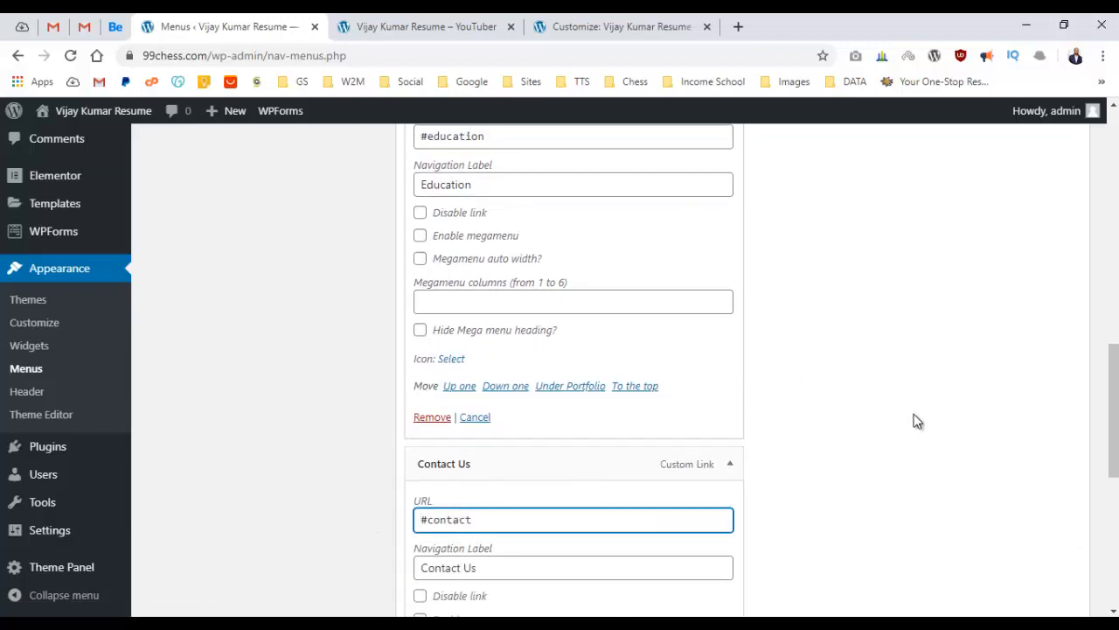
{"action": "scroll", "coordinate": [875, 454], "scroll_direction": "down", "scroll_amount": 5}
{"action": "left_click", "coordinate": [1027, 532]}
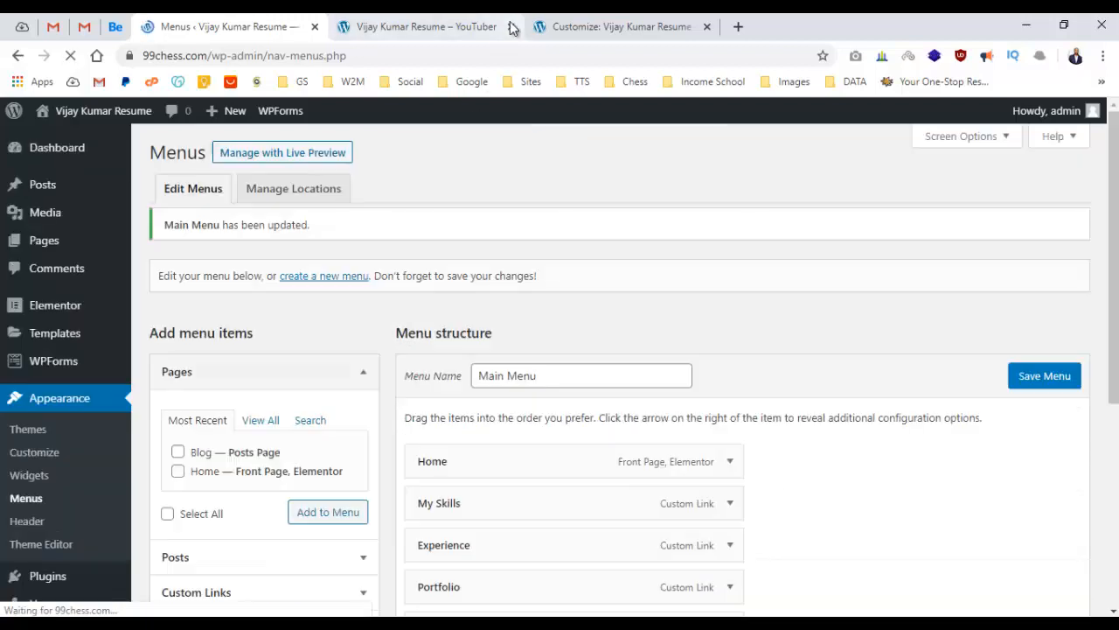
Reload the live homepage and confirm the menu now reads Home through Contact Us.
{"action": "left_click", "coordinate": [472, 25]}
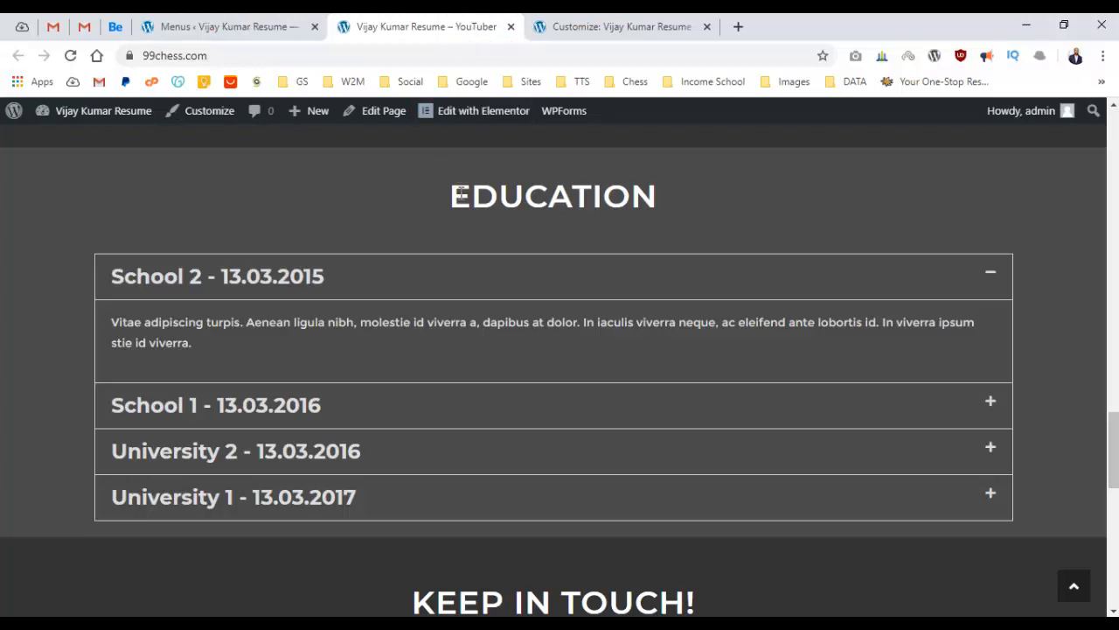
{"action": "scroll", "coordinate": [459, 192], "scroll_direction": "up", "scroll_amount": 15}
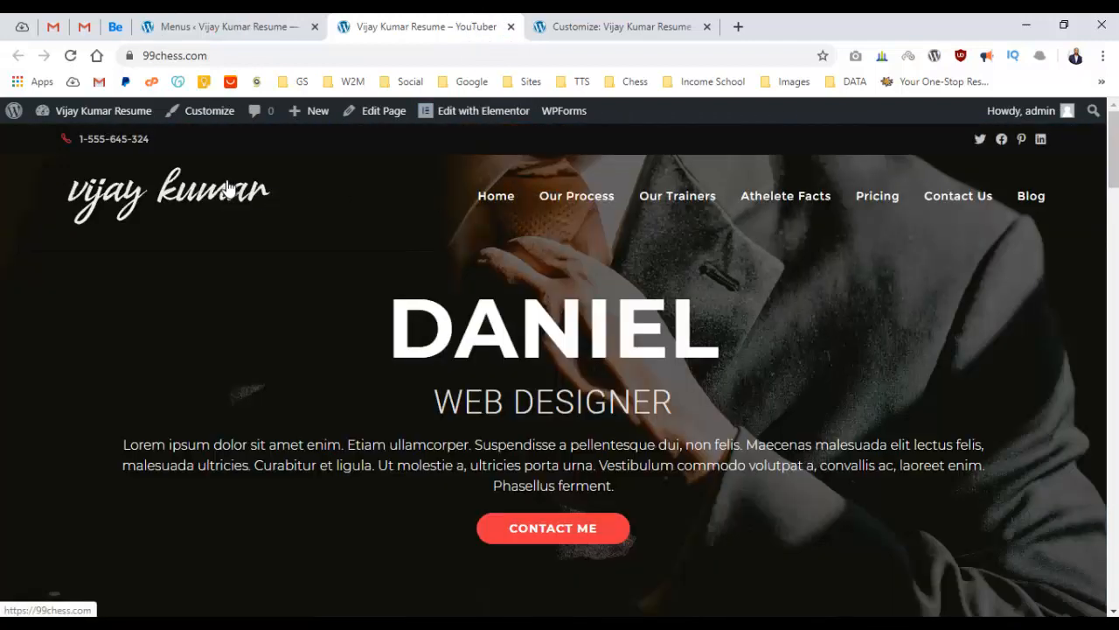
{"action": "left_click", "coordinate": [229, 188]}
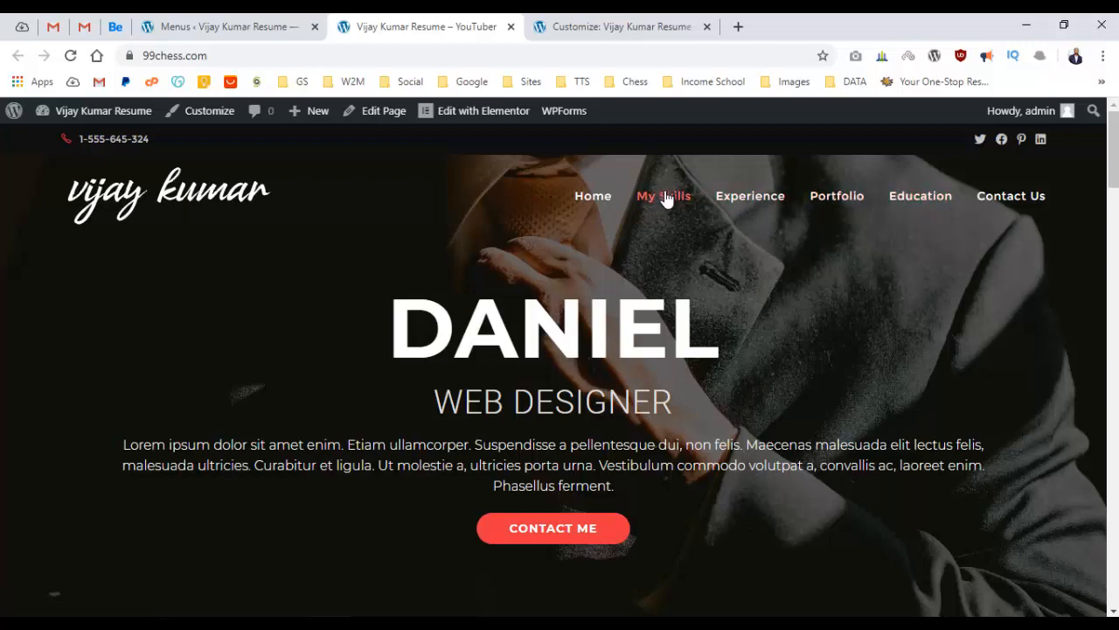
{"action": "left_click_drag", "start_coordinate": [354, 304], "coordinate": [724, 428]}
{"action": "left_click", "coordinate": [722, 421]}
{"action": "scroll", "coordinate": [708, 340], "scroll_direction": "down", "scroll_amount": 7}
{"action": "scroll", "coordinate": [712, 335], "scroll_direction": "up", "scroll_amount": 7}
Open Edit with Elementor in a new tab and close the Customizer tab.
{"action": "right_click", "coordinate": [479, 120]}
{"action": "left_click", "coordinate": [492, 132]}
{"action": "left_click", "coordinate": [862, 28]}
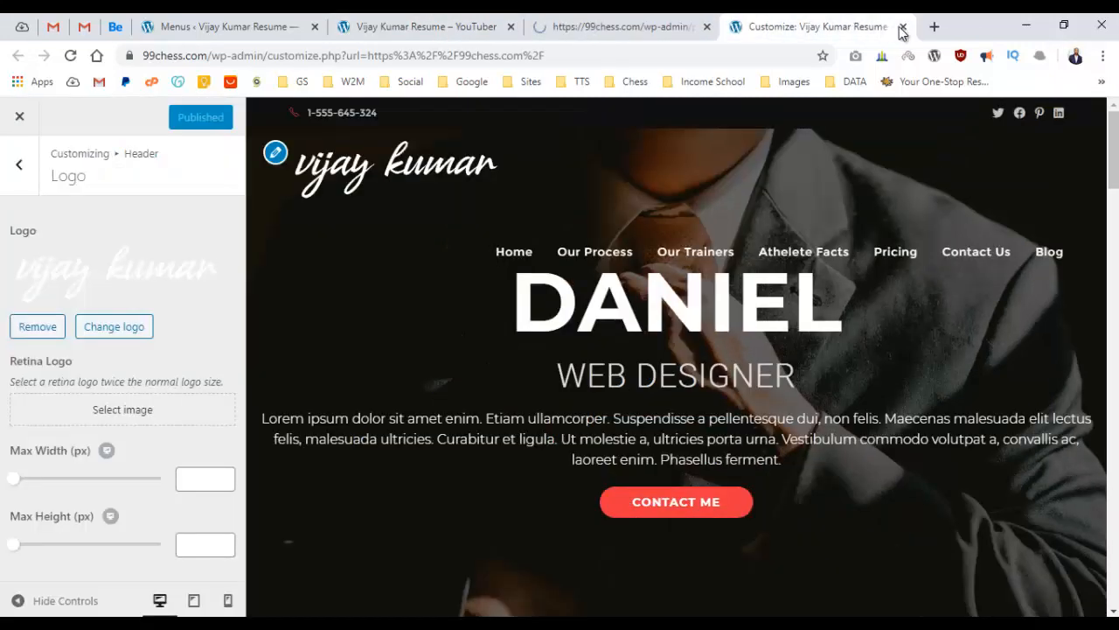
{"action": "left_click", "coordinate": [902, 27]}
Return to the Elementor editor and open the My Skills section's Advanced settings.
{"action": "left_click", "coordinate": [315, 27]}
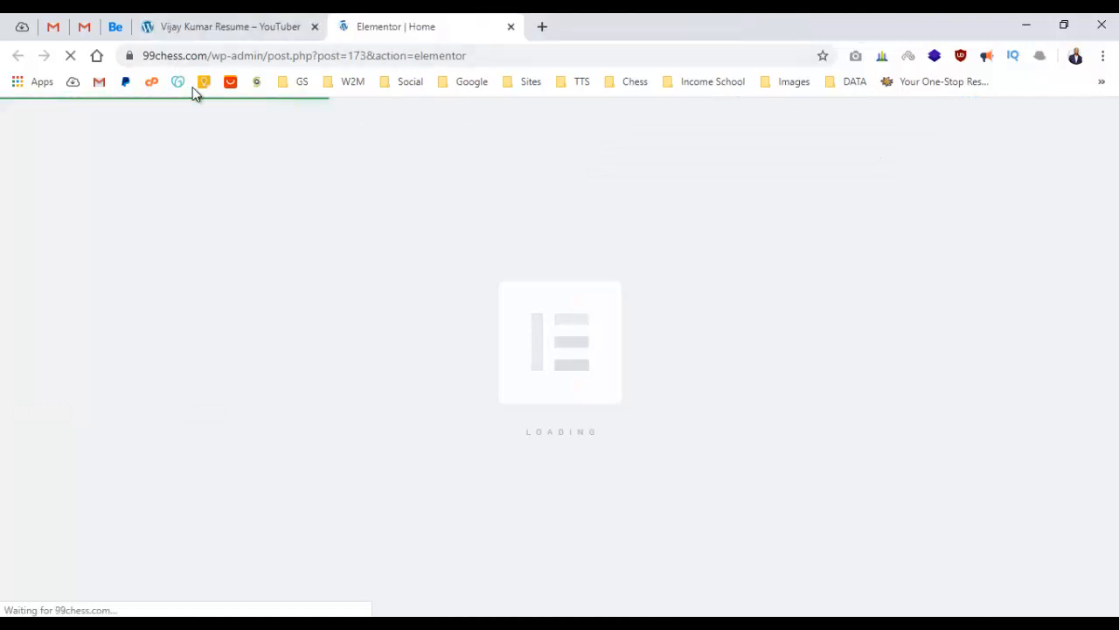
{"action": "left_click", "coordinate": [219, 26]}
{"action": "left_click", "coordinate": [378, 28]}
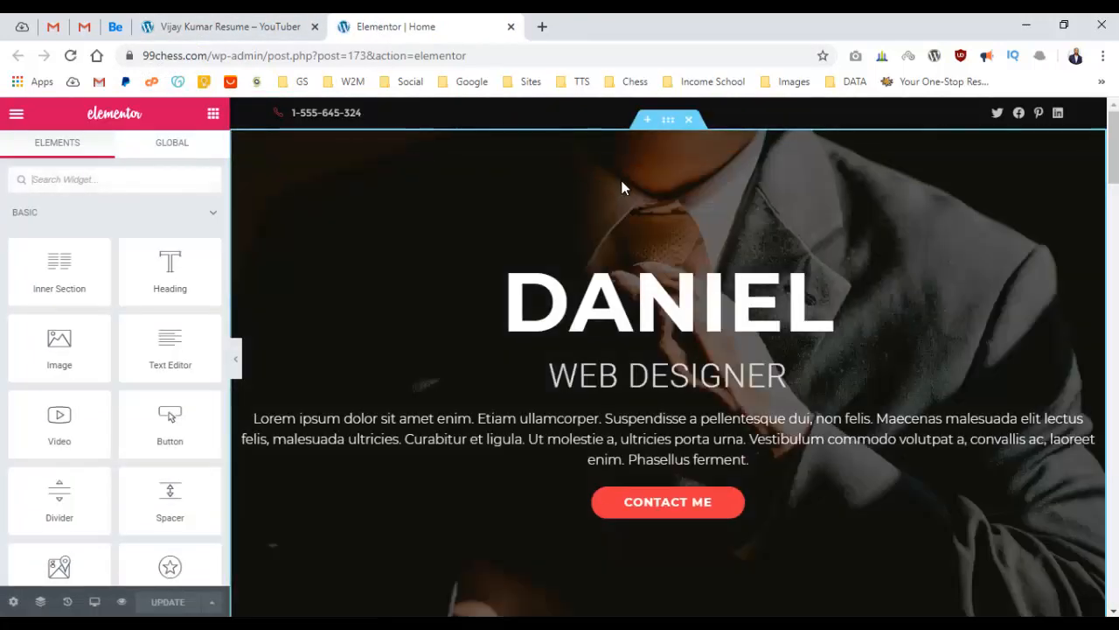
{"action": "scroll", "coordinate": [622, 183], "scroll_direction": "down", "scroll_amount": 5}
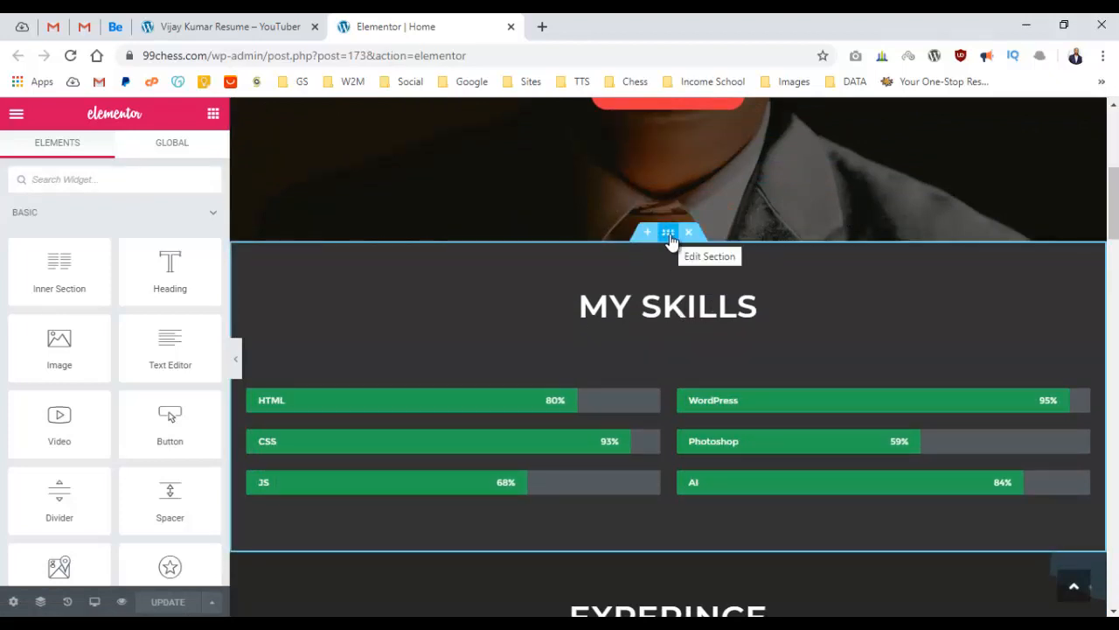
{"action": "left_click", "coordinate": [668, 235]}
{"action": "scroll", "coordinate": [87, 317], "scroll_direction": "down", "scroll_amount": 2}
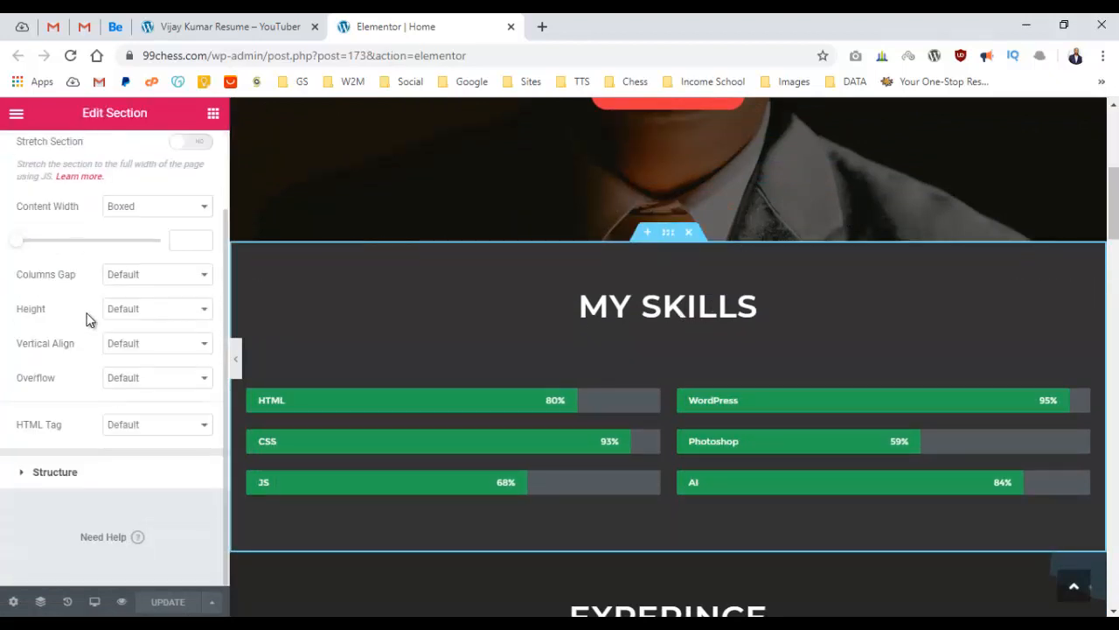
{"action": "scroll", "coordinate": [85, 302], "scroll_direction": "up", "scroll_amount": 2}
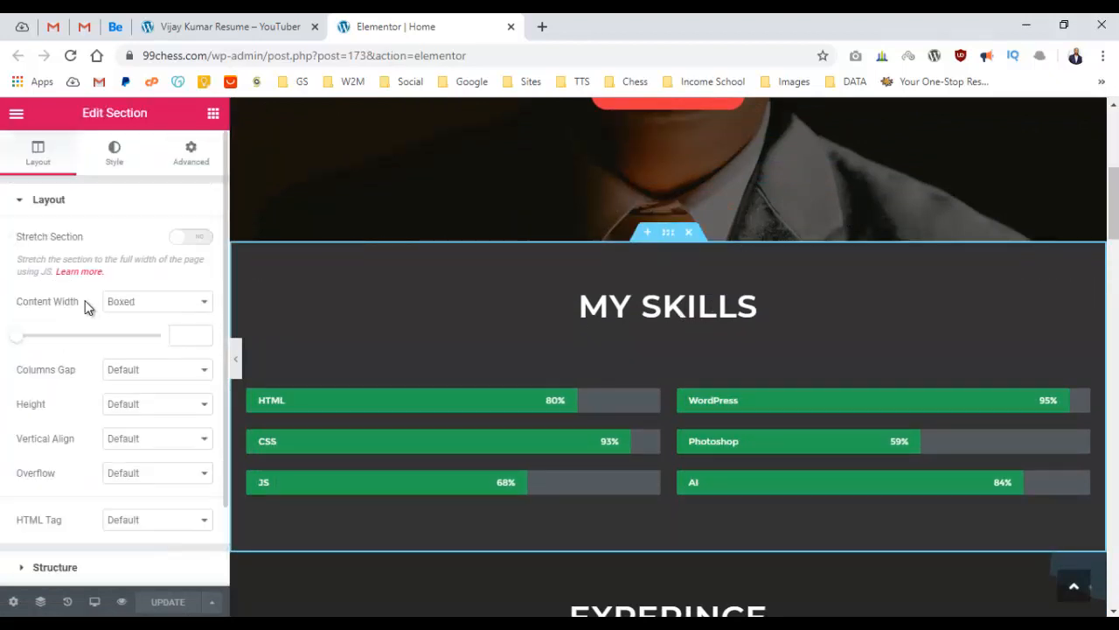
{"action": "left_click", "coordinate": [114, 153]}
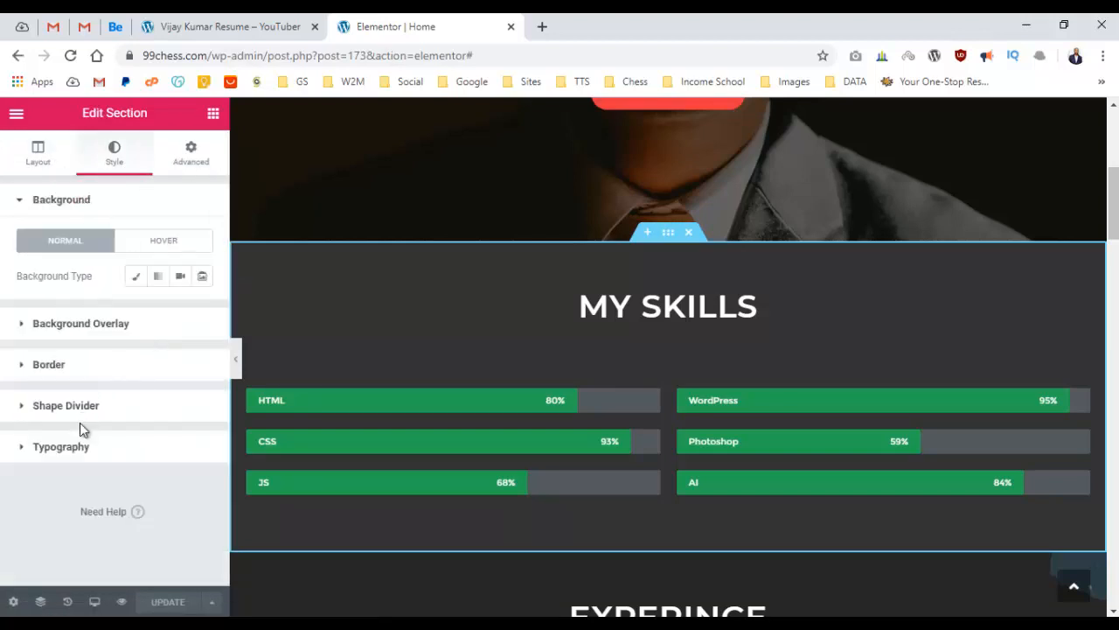
{"action": "left_click", "coordinate": [183, 156]}
Replace the section's CSS ID 'process' with 'skills'.
{"action": "scroll", "coordinate": [149, 262], "scroll_direction": "down", "scroll_amount": 2}
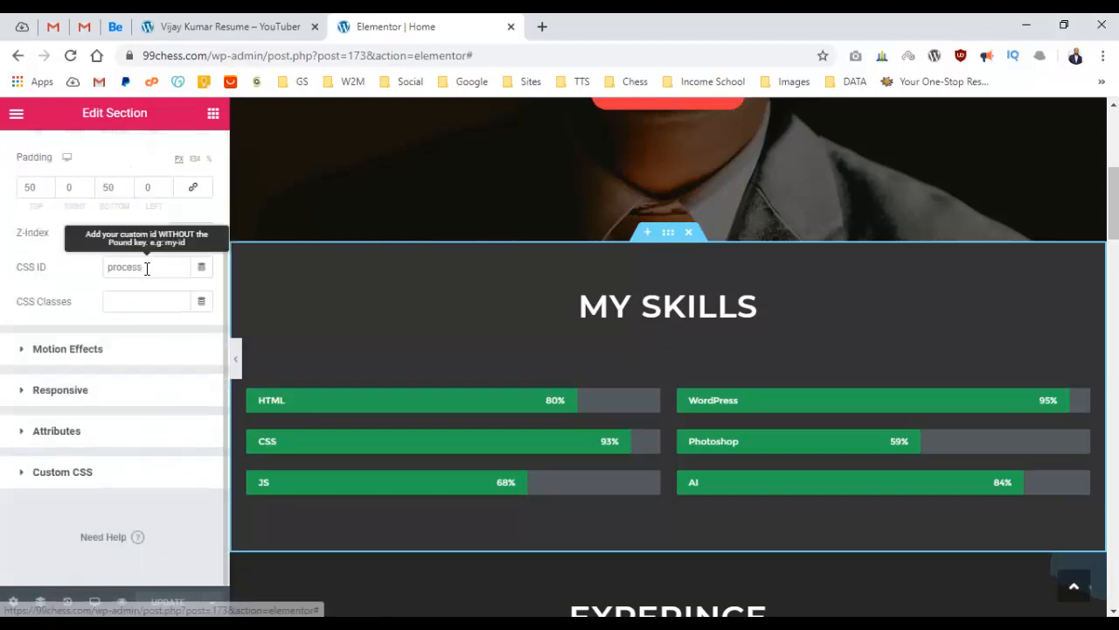
{"action": "left_click", "coordinate": [12, 473]}
{"action": "left_click", "coordinate": [21, 322]}
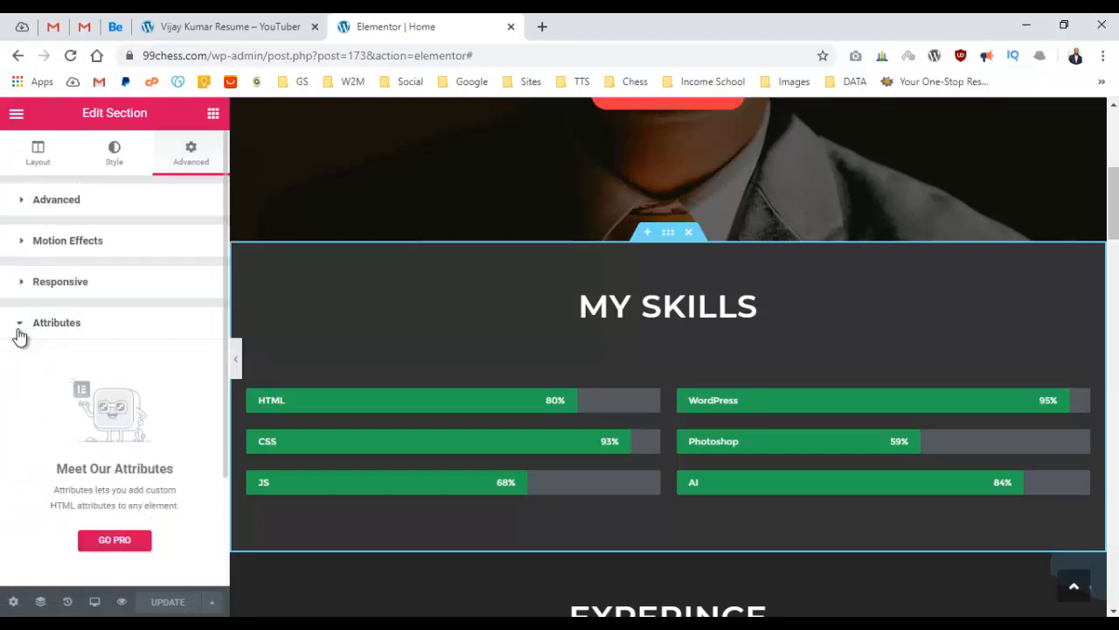
{"action": "left_click", "coordinate": [21, 282]}
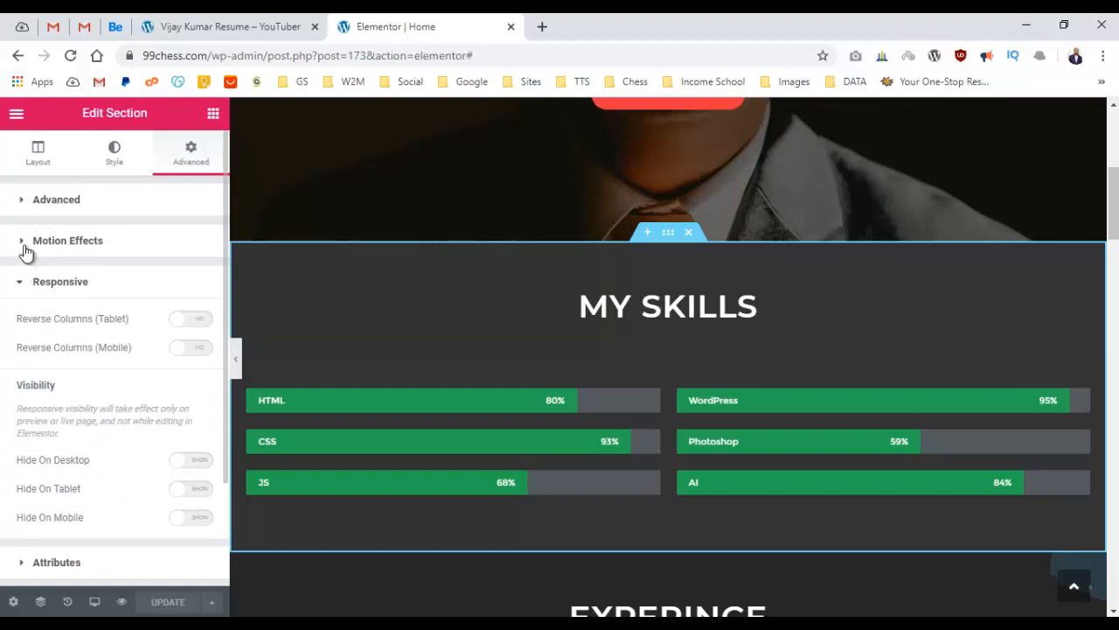
{"action": "left_click", "coordinate": [28, 206]}
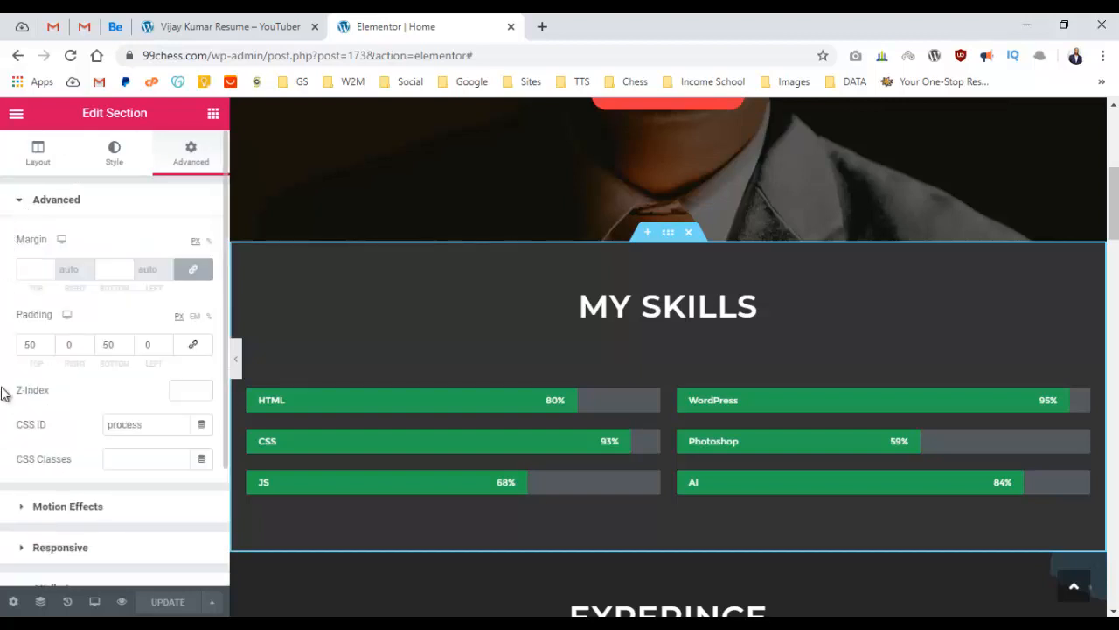
{"action": "double_click", "coordinate": [146, 427]}
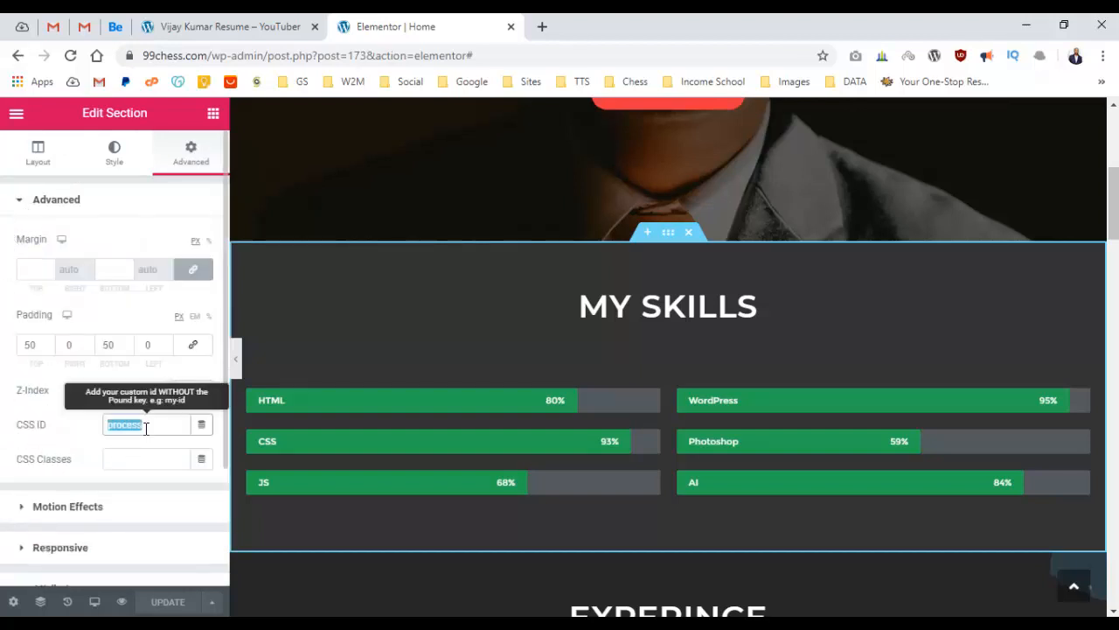
{"action": "scroll", "coordinate": [567, 331], "scroll_direction": "up", "scroll_amount": 4}
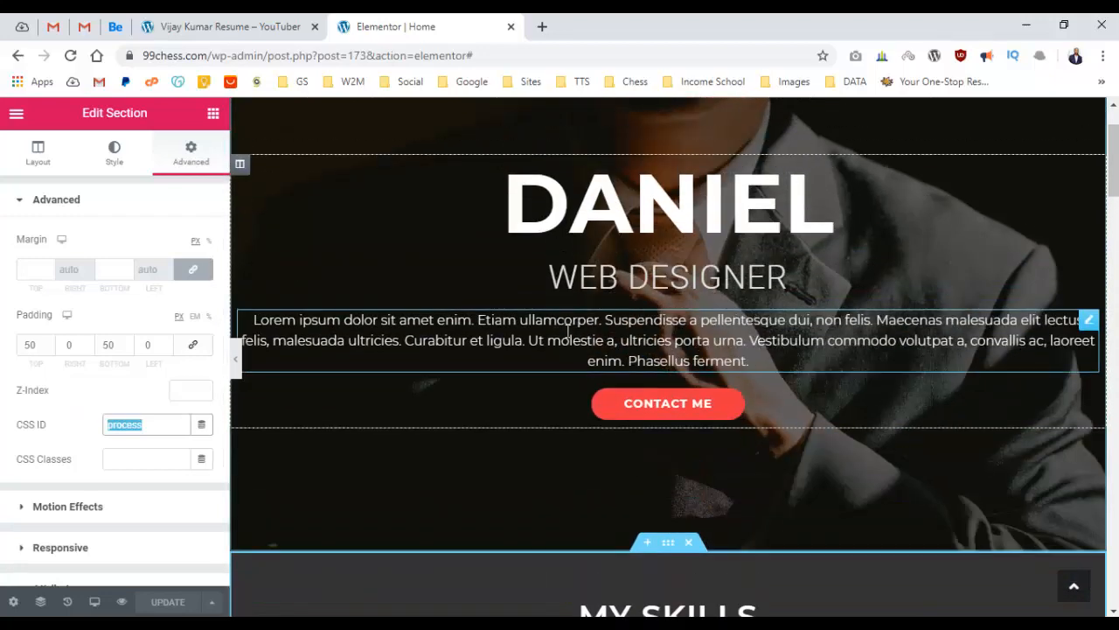
{"action": "scroll", "coordinate": [566, 330], "scroll_direction": "up", "scroll_amount": 2}
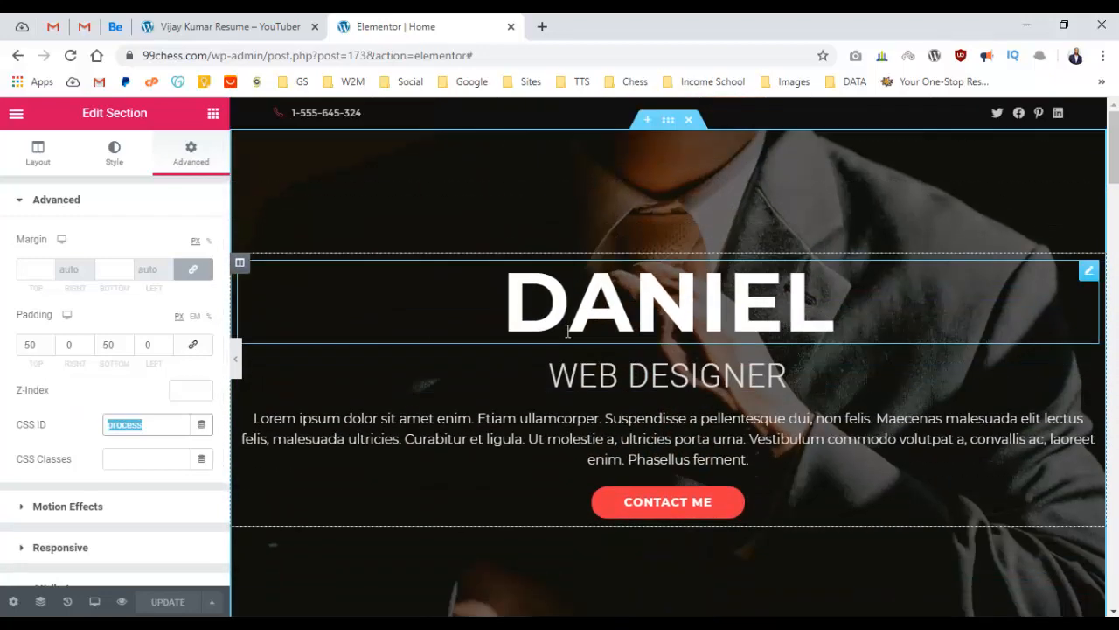
{"action": "left_click", "coordinate": [179, 27]}
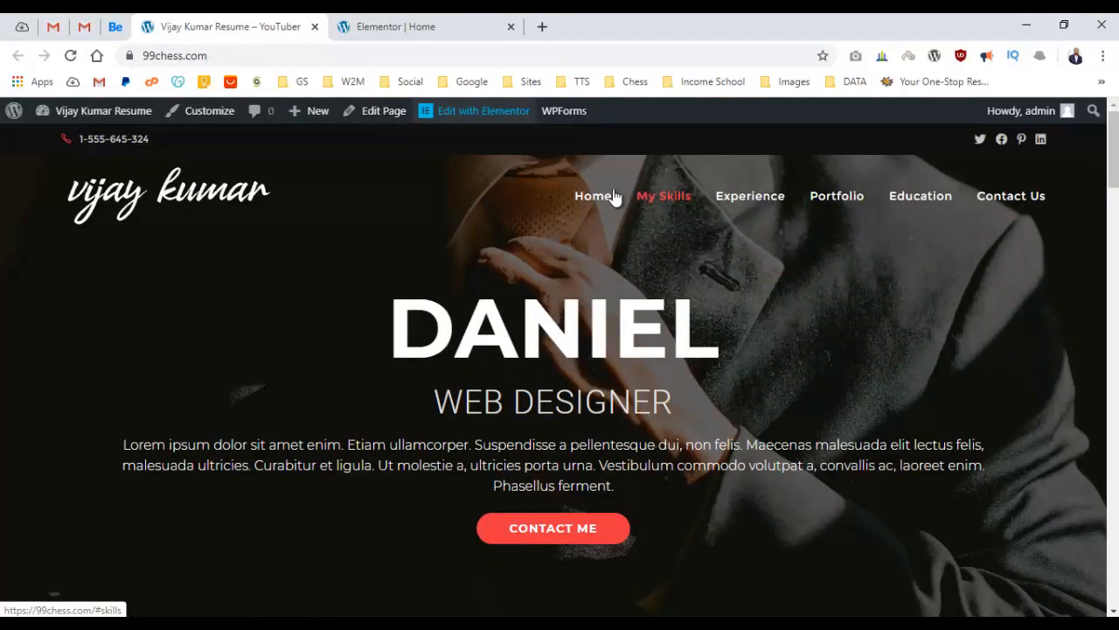
{"action": "left_click", "coordinate": [382, 22]}
{"action": "type", "text": "s"}
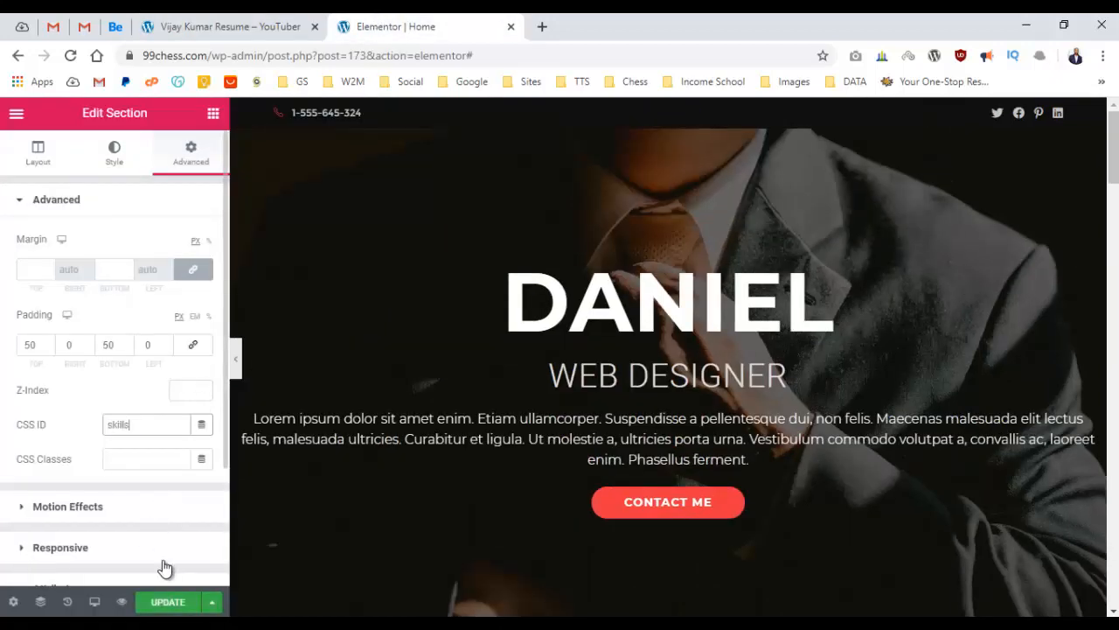
{"action": "type", "text": "kills"}
{"action": "scroll", "coordinate": [507, 363], "scroll_direction": "down", "scroll_amount": 5}
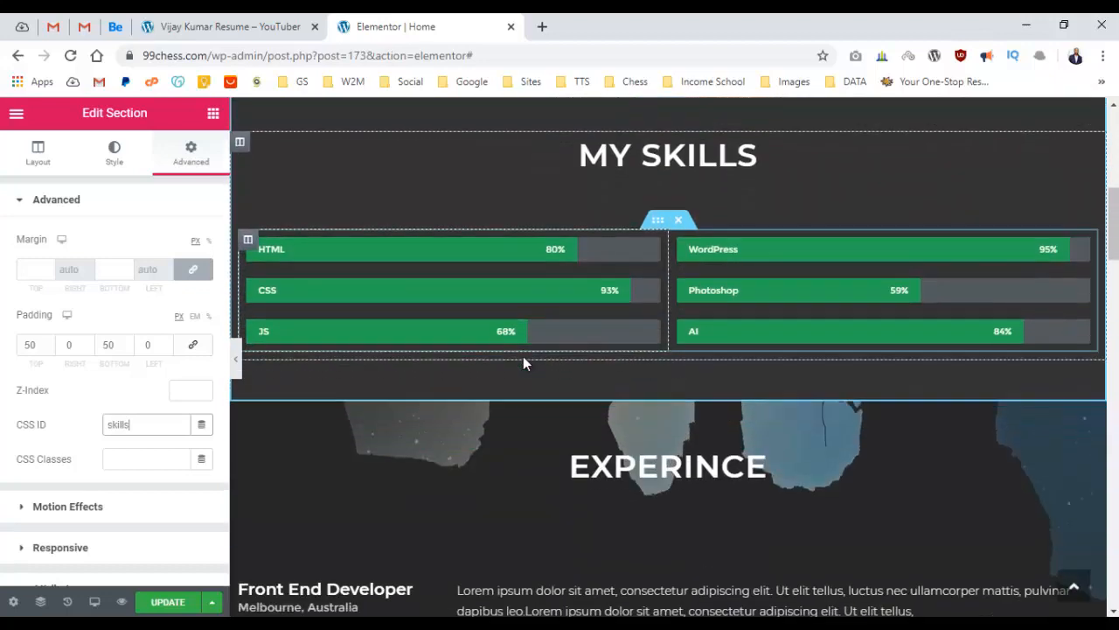
{"action": "scroll", "coordinate": [523, 363], "scroll_direction": "down", "scroll_amount": 2}
{"action": "left_click", "coordinate": [668, 214]}
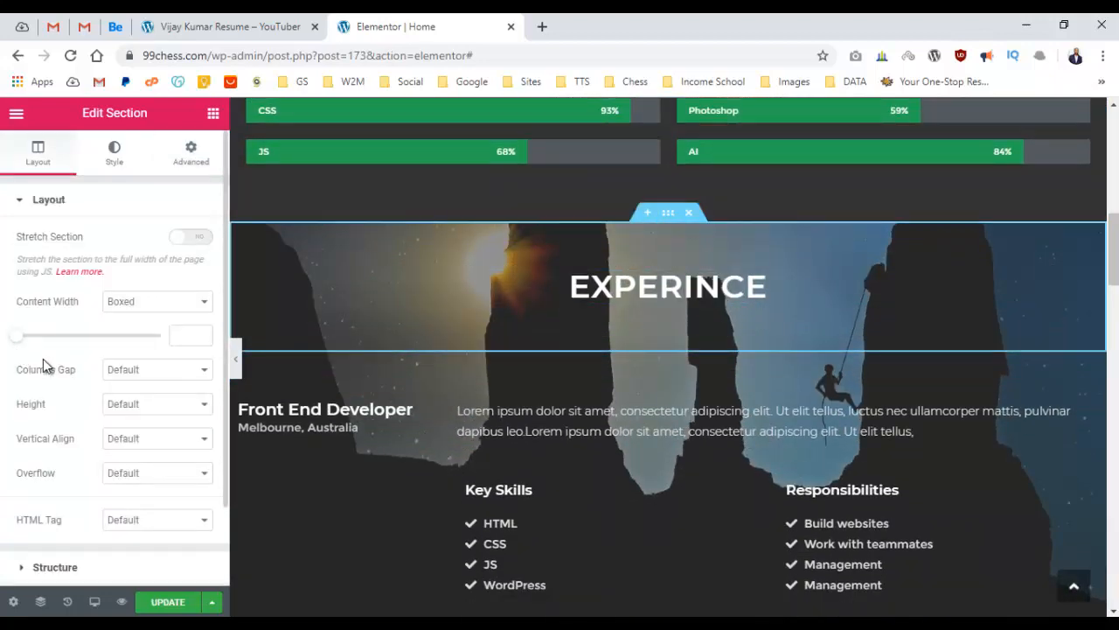
Open the Experience section's Advanced settings and compare its CSS ID with the Experience menu link.
{"action": "left_click", "coordinate": [193, 171]}
{"action": "scroll", "coordinate": [92, 409], "scroll_direction": "down", "scroll_amount": 2}
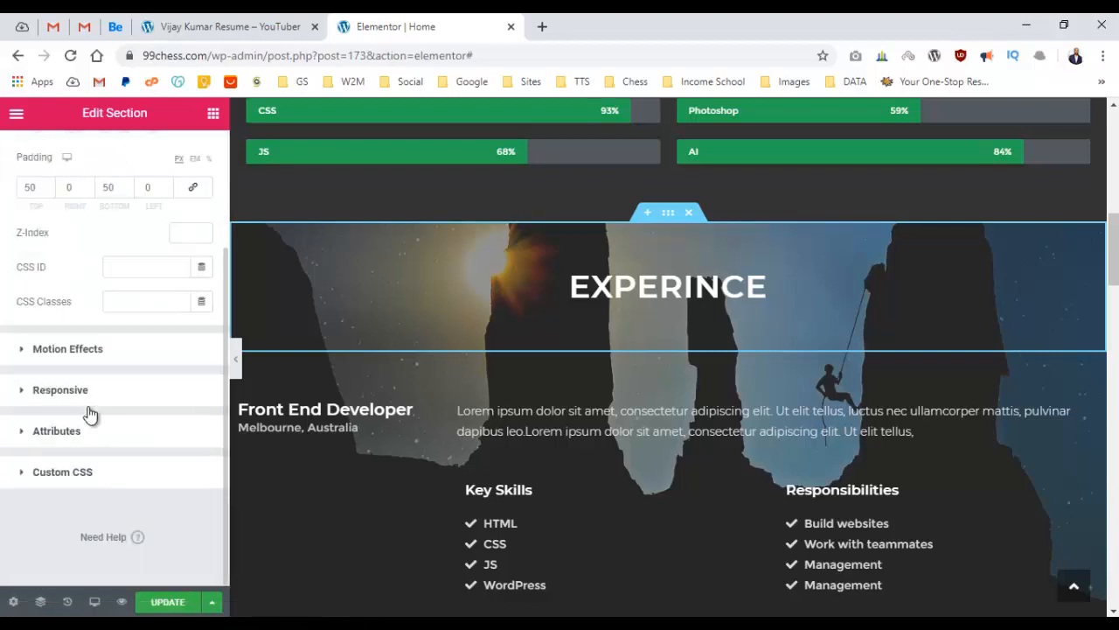
{"action": "scroll", "coordinate": [53, 402], "scroll_direction": "up", "scroll_amount": 2}
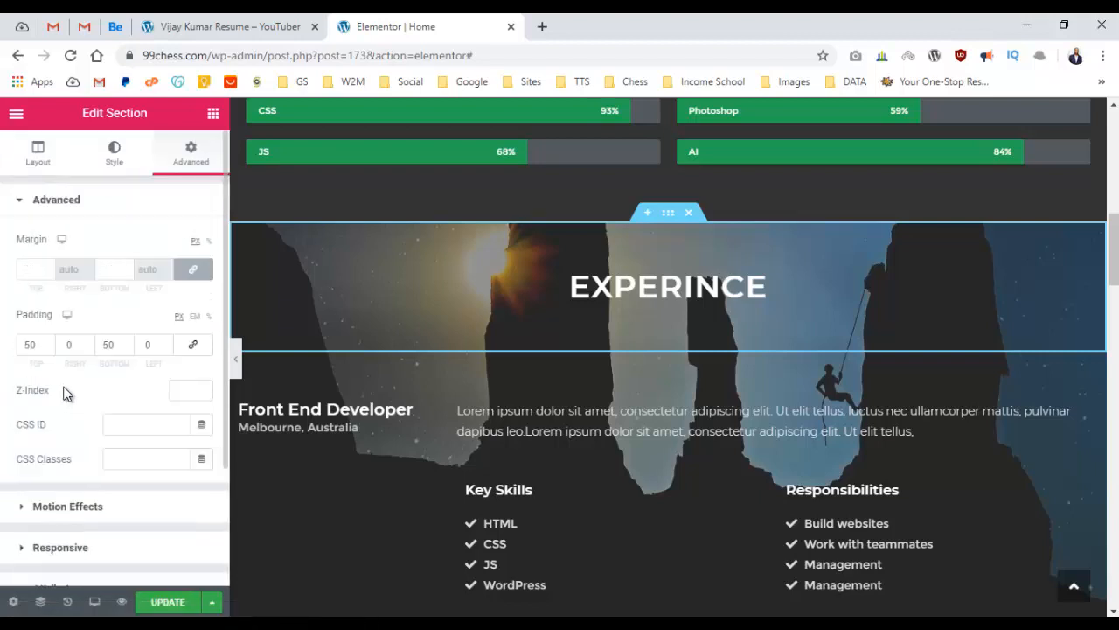
{"action": "scroll", "coordinate": [65, 394], "scroll_direction": "down", "scroll_amount": 2}
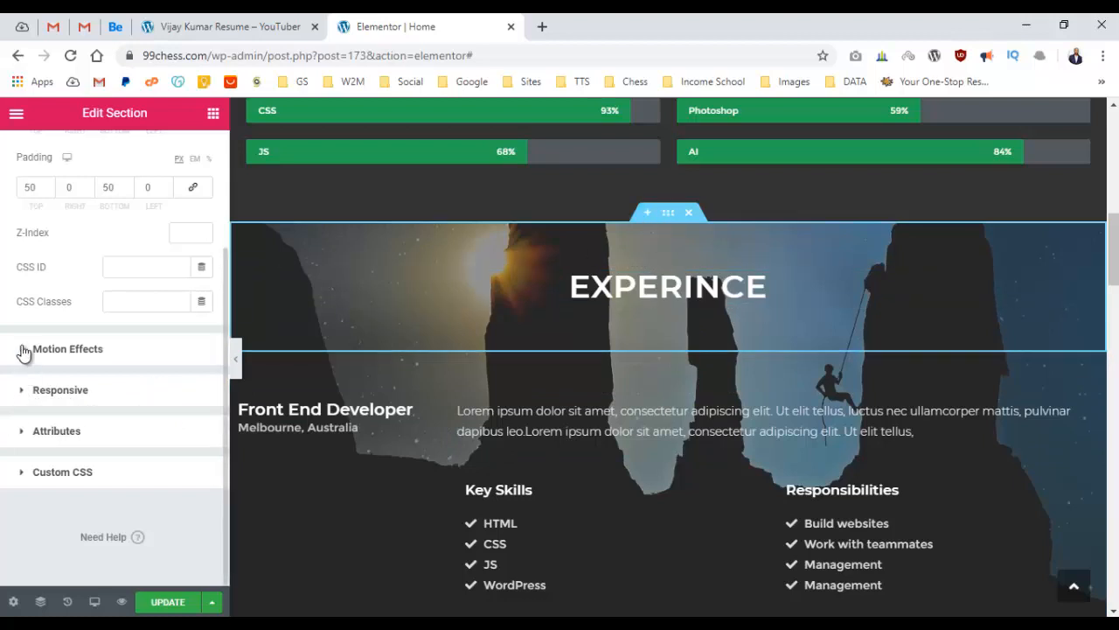
{"action": "scroll", "coordinate": [19, 354], "scroll_direction": "up", "scroll_amount": 1}
{"action": "left_click", "coordinate": [146, 350]}
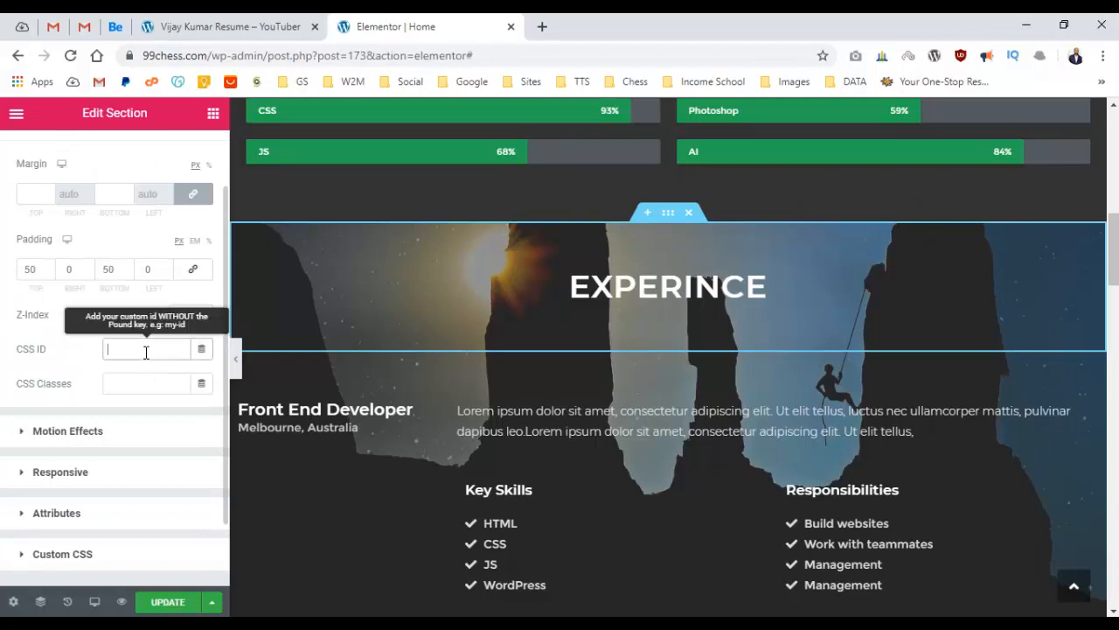
{"action": "left_click", "coordinate": [187, 21]}
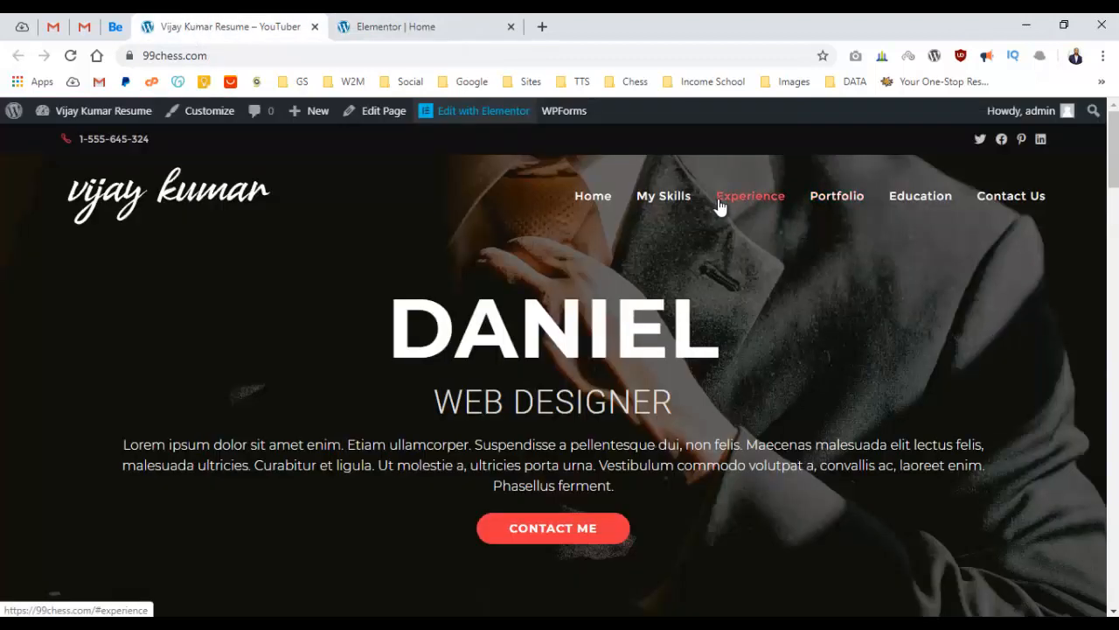
{"action": "left_click", "coordinate": [404, 21]}
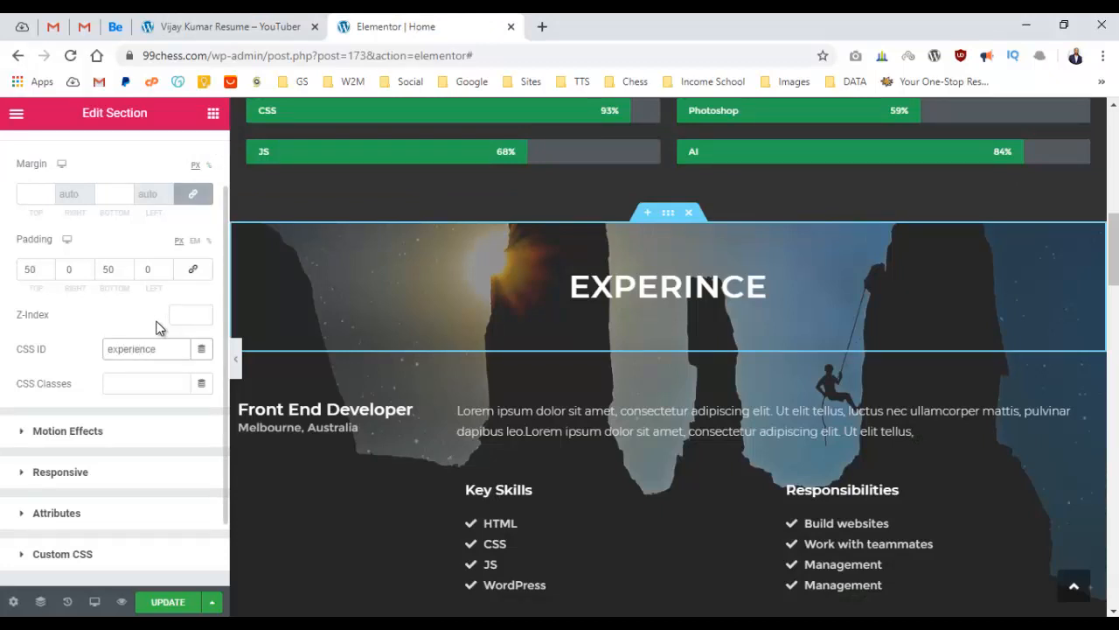
Open the Portfolio and Education sections' Advanced settings, giving Education the CSS ID 'education'.
{"action": "scroll", "coordinate": [805, 353], "scroll_direction": "down", "scroll_amount": 7}
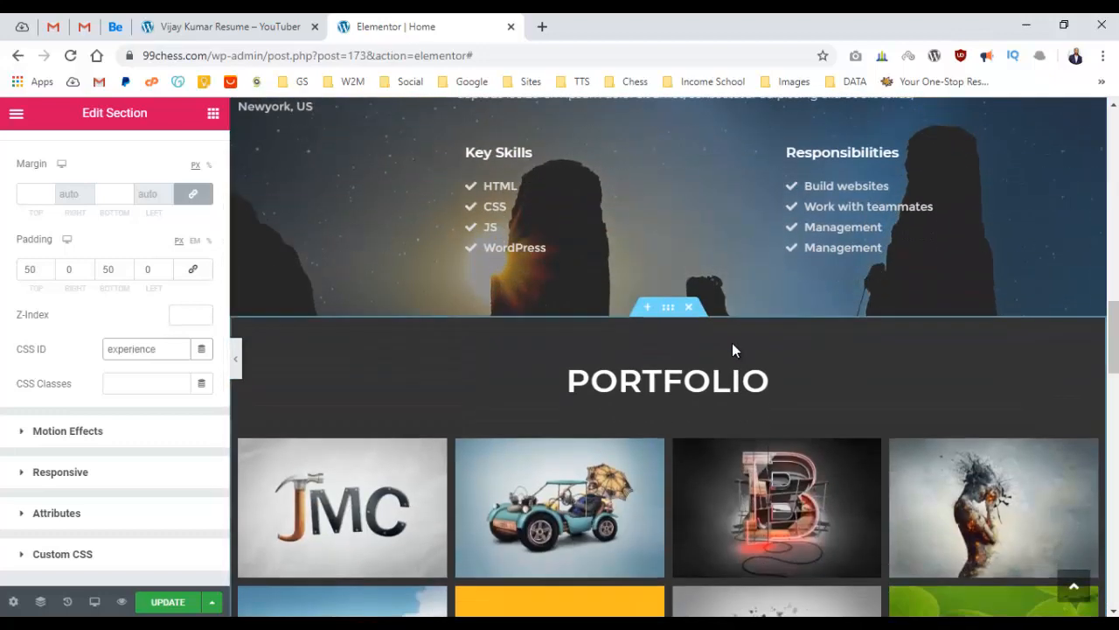
{"action": "left_click", "coordinate": [668, 307]}
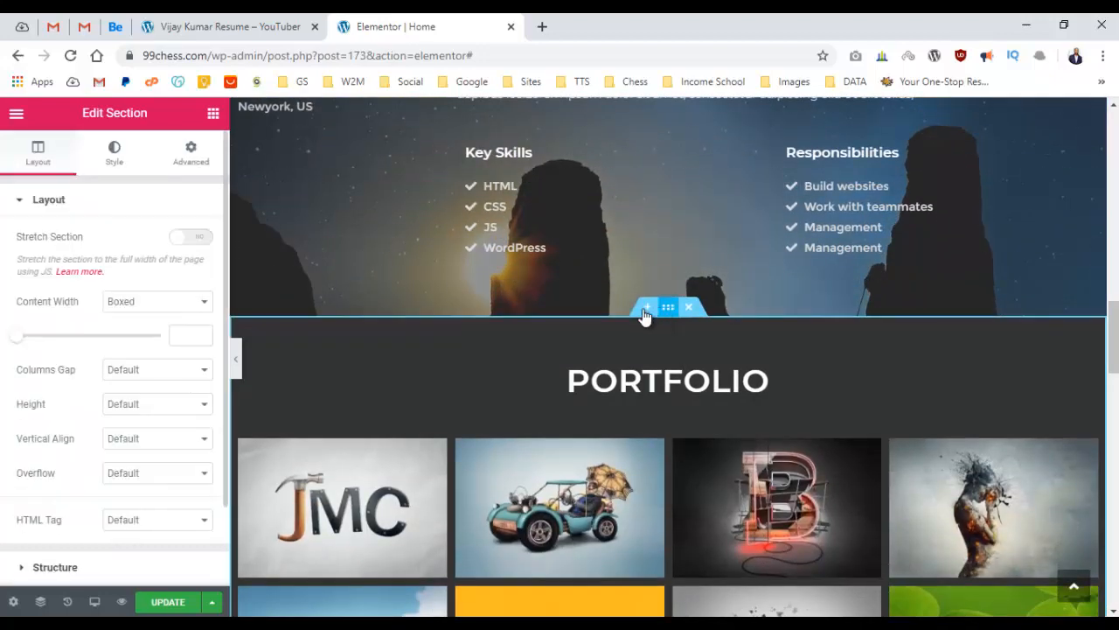
{"action": "left_click", "coordinate": [179, 170]}
{"action": "left_click", "coordinate": [129, 421]}
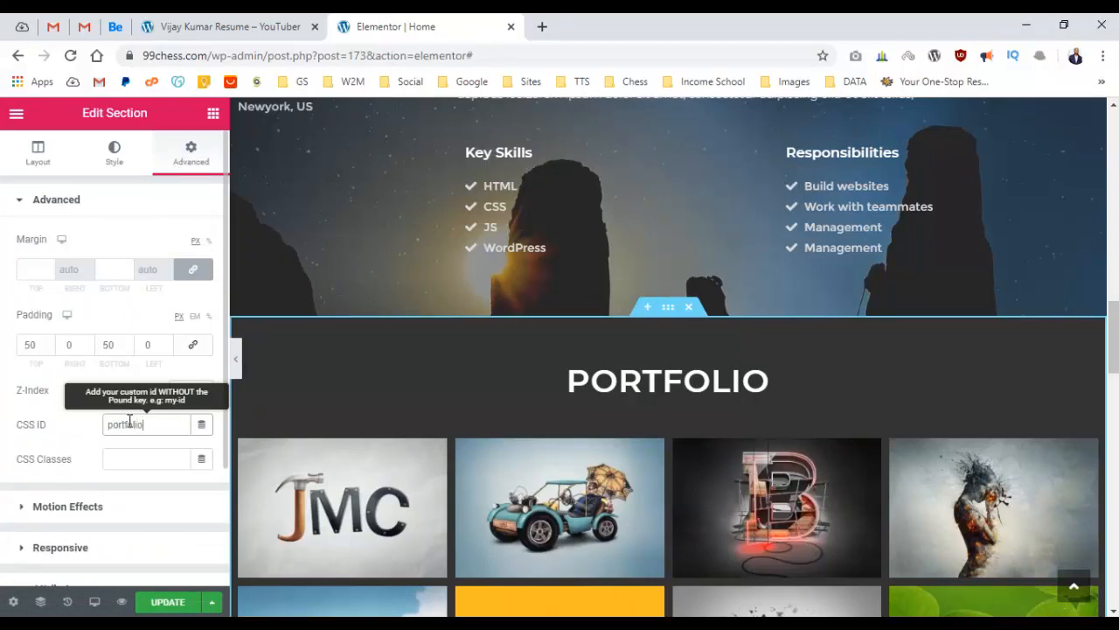
{"action": "scroll", "coordinate": [528, 451], "scroll_direction": "down", "scroll_amount": 6}
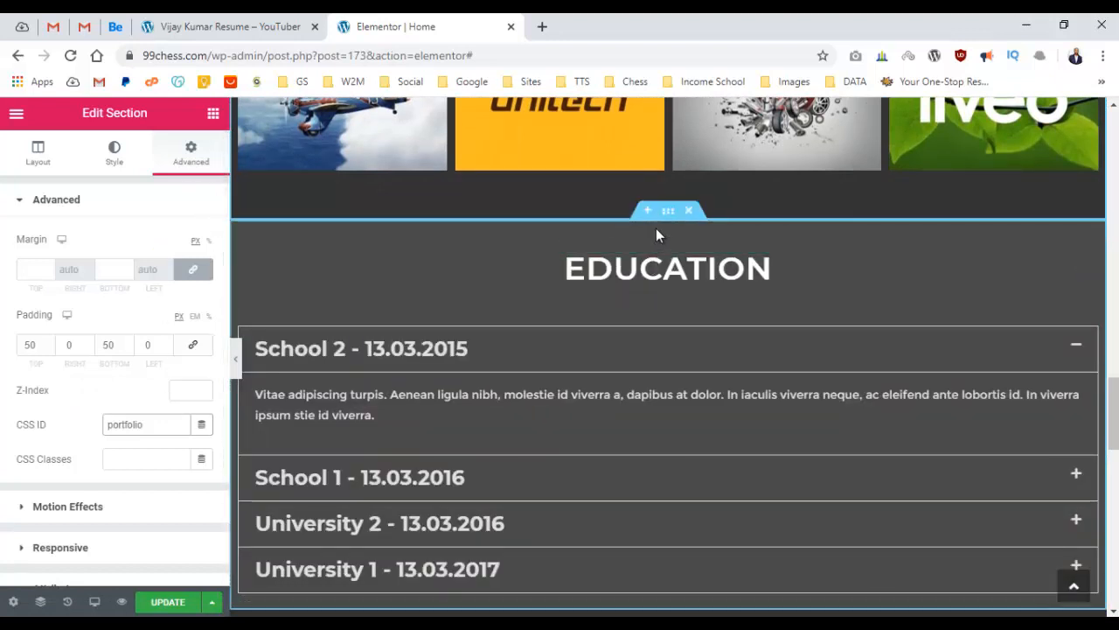
{"action": "left_click", "coordinate": [666, 212]}
{"action": "left_click", "coordinate": [191, 158]}
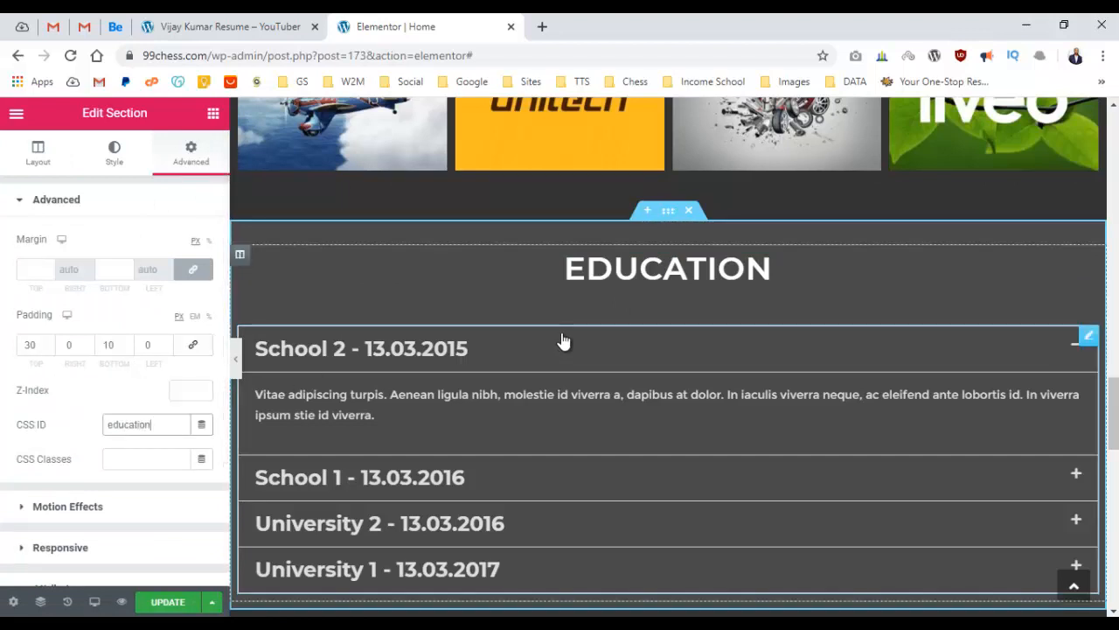
{"action": "scroll", "coordinate": [559, 341], "scroll_direction": "down", "scroll_amount": 4}
Confirm the Keep In Touch section's CSS ID is 'contact' and save the page with UPDATE.
{"action": "left_click", "coordinate": [669, 274]}
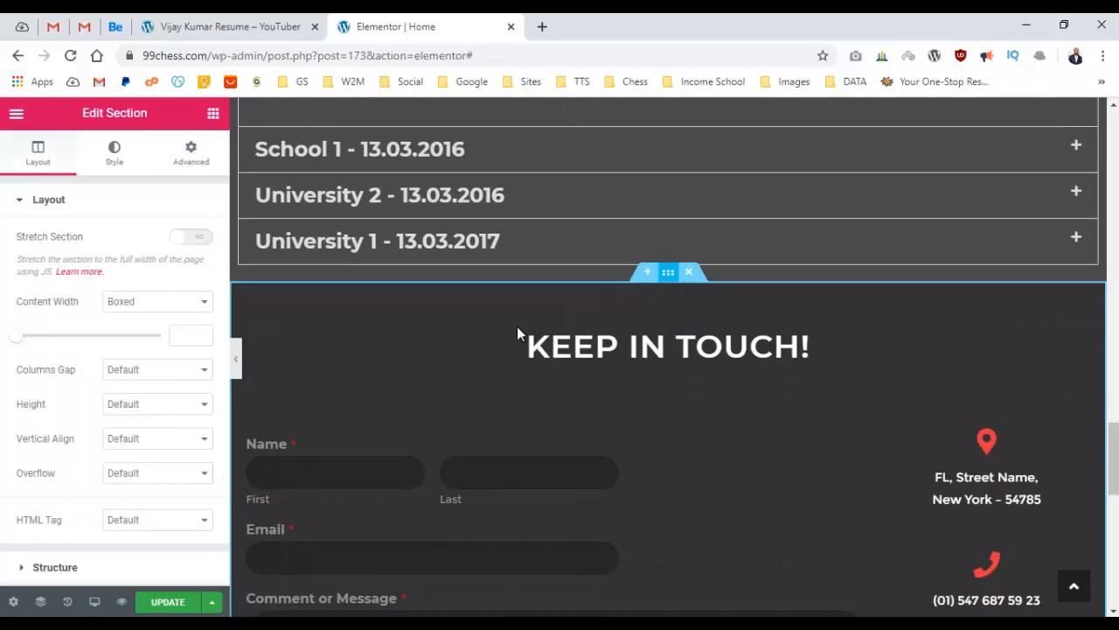
{"action": "left_click", "coordinate": [194, 153]}
{"action": "double_click", "coordinate": [125, 421]}
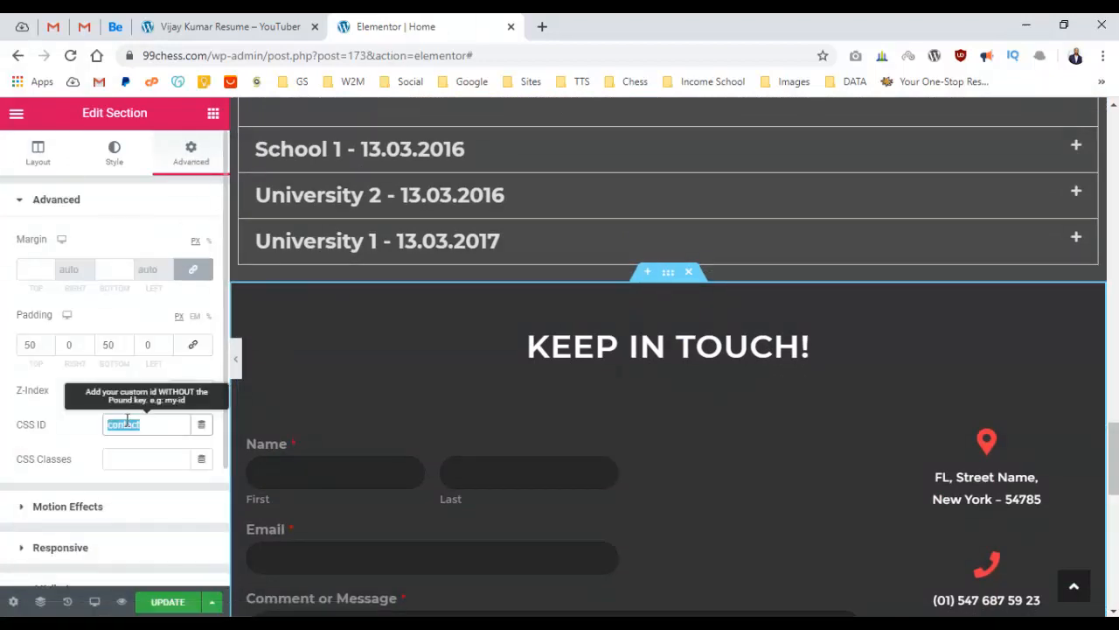
{"action": "scroll", "coordinate": [673, 361], "scroll_direction": "down", "scroll_amount": 3}
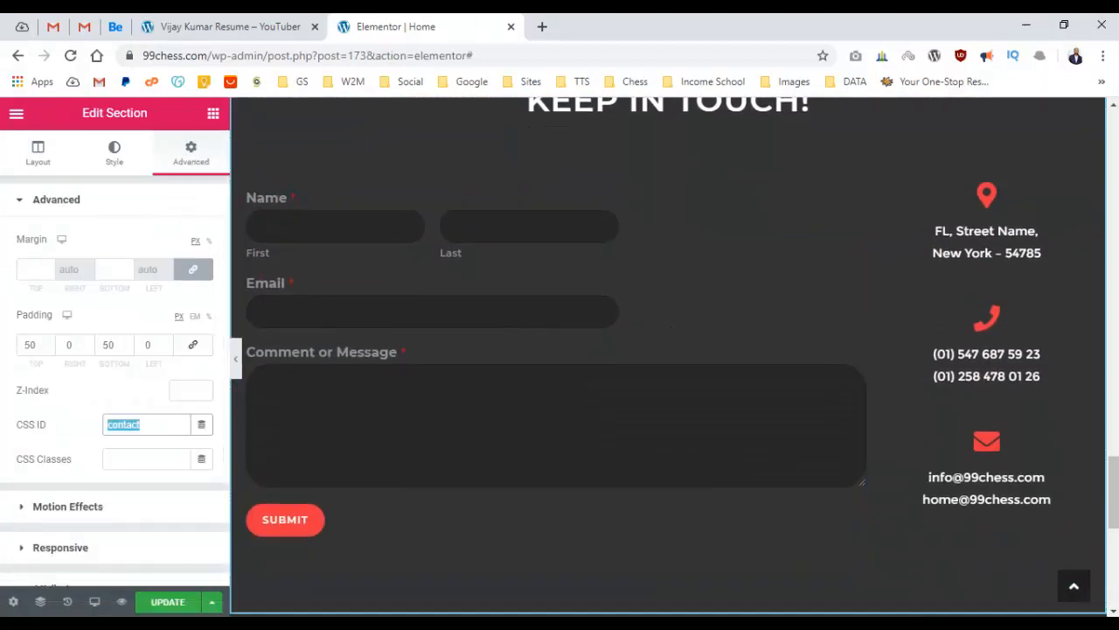
{"action": "left_click", "coordinate": [168, 602]}
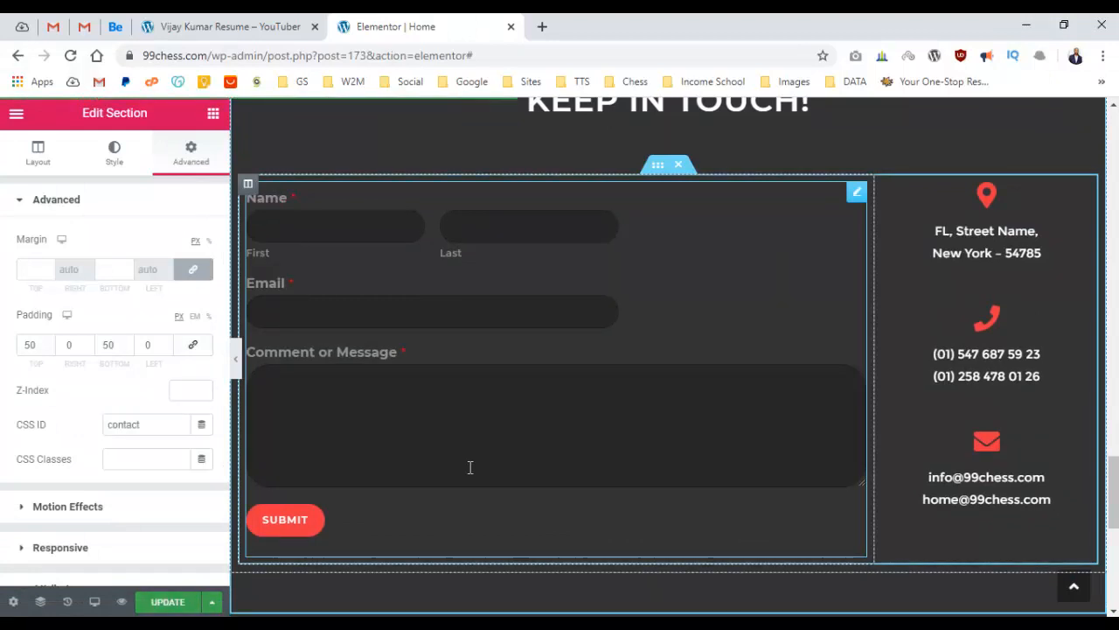
{"action": "left_click", "coordinate": [291, 20]}
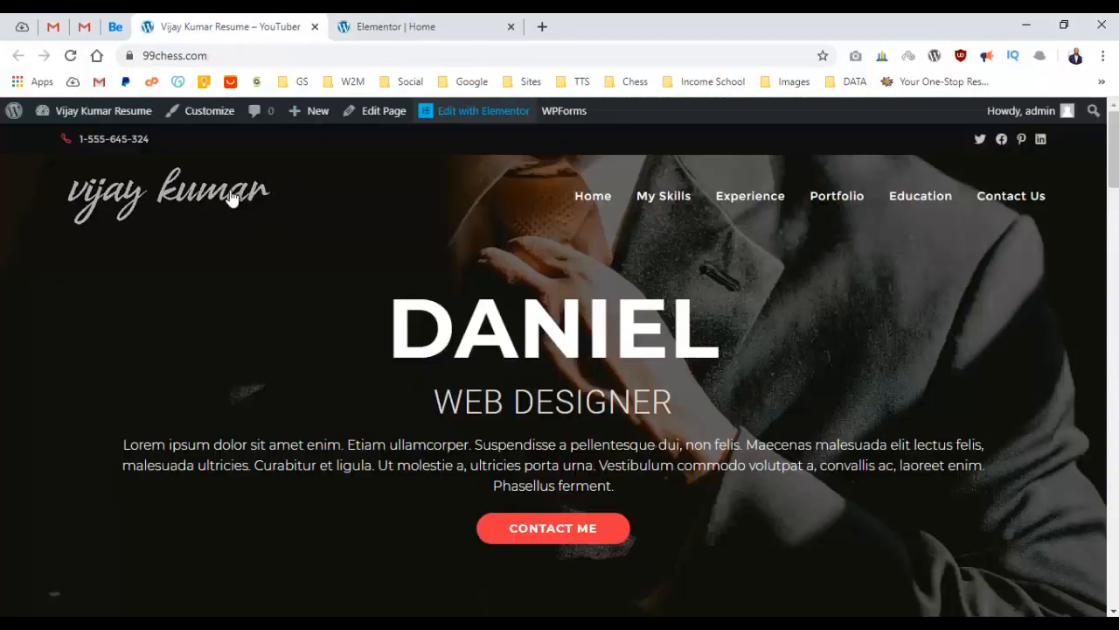
{"action": "key", "text": "F5"}
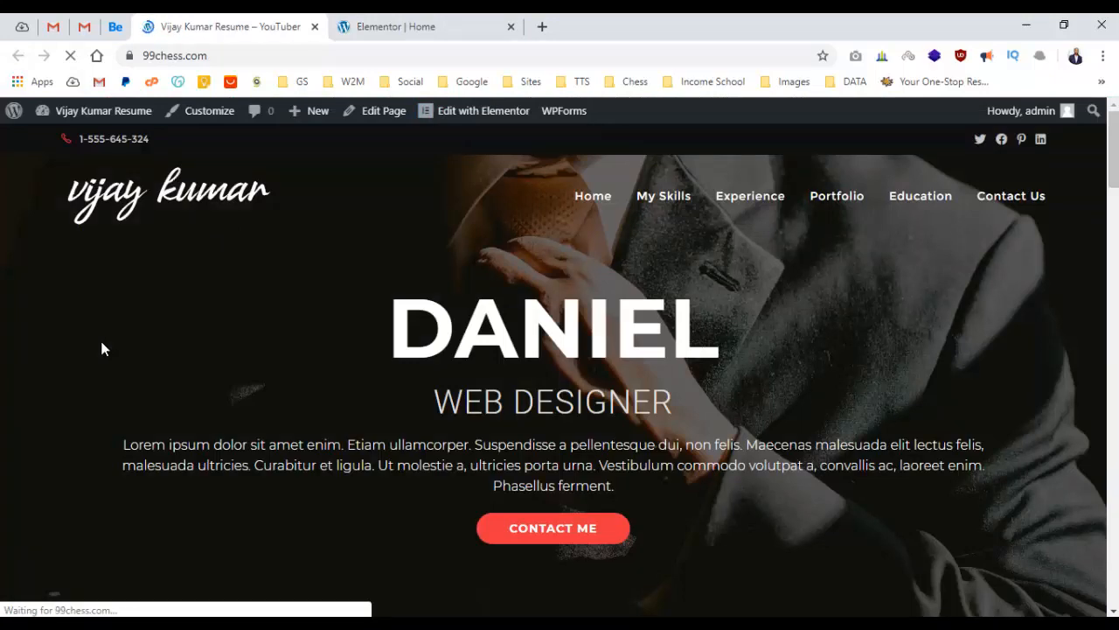
{"action": "left_click", "coordinate": [666, 198]}
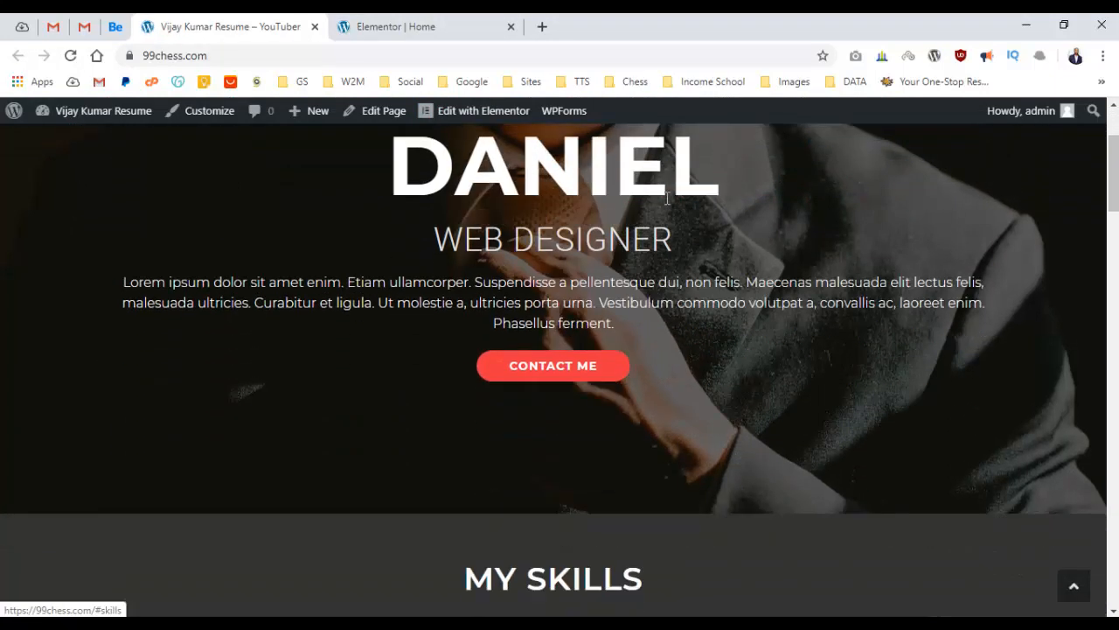
{"action": "scroll", "coordinate": [689, 204], "scroll_direction": "up", "scroll_amount": 8}
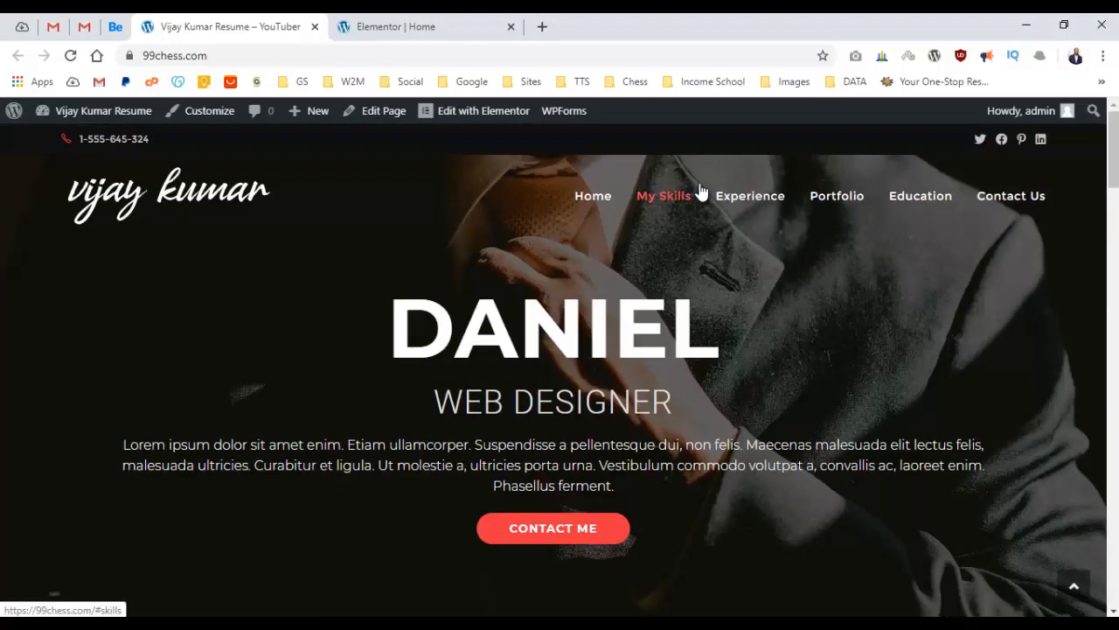
{"action": "left_click", "coordinate": [751, 194]}
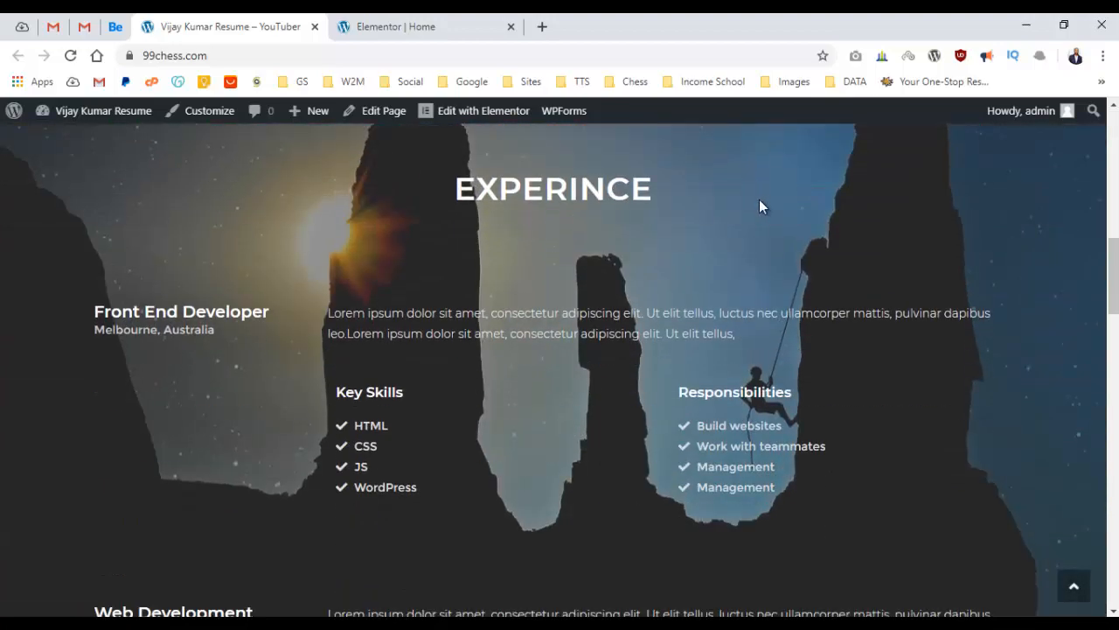
{"action": "scroll", "coordinate": [761, 199], "scroll_direction": "up", "scroll_amount": 10}
{"action": "left_click", "coordinate": [844, 198]}
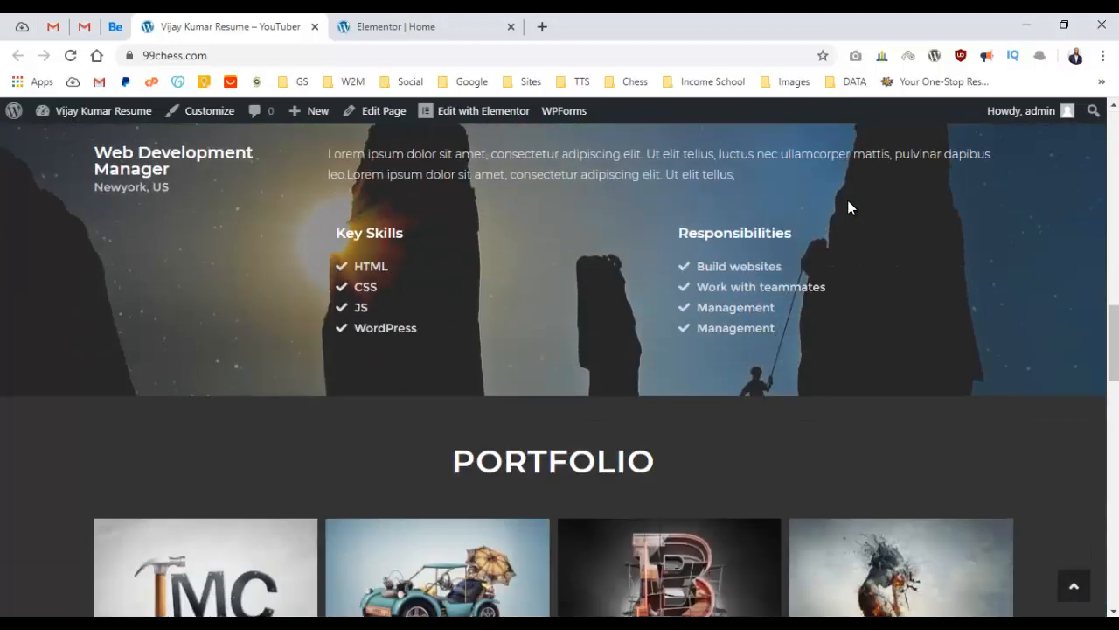
{"action": "scroll", "coordinate": [841, 206], "scroll_direction": "up", "scroll_amount": 10}
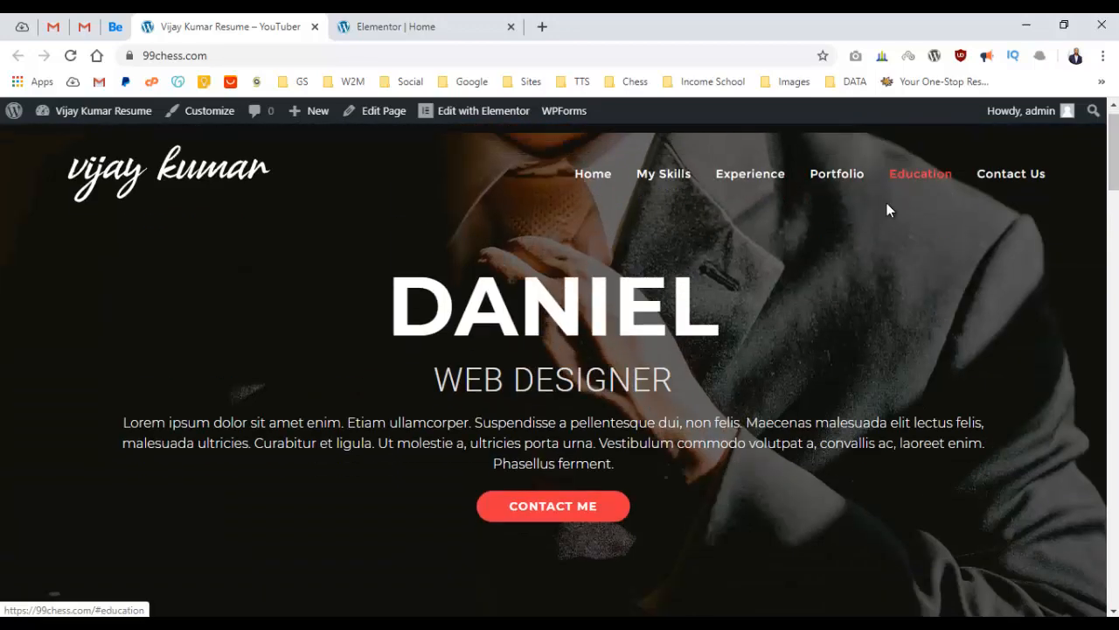
{"action": "left_click", "coordinate": [886, 210]}
{"action": "scroll", "coordinate": [856, 293], "scroll_direction": "up", "scroll_amount": 10}
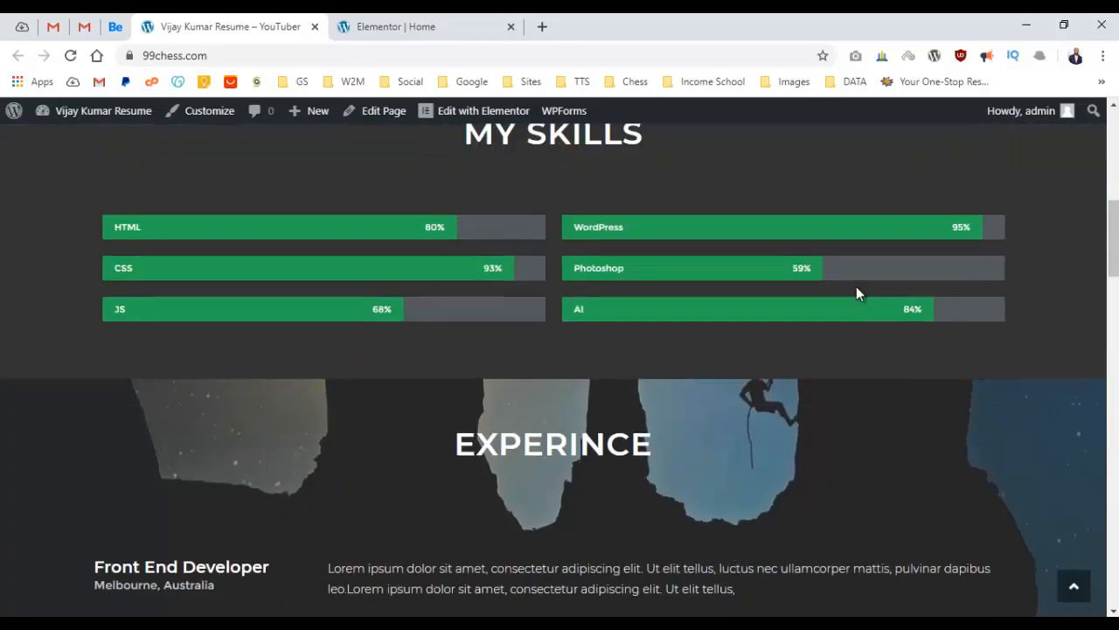
{"action": "scroll", "coordinate": [856, 286], "scroll_direction": "up", "scroll_amount": 10}
{"action": "left_click", "coordinate": [994, 214]}
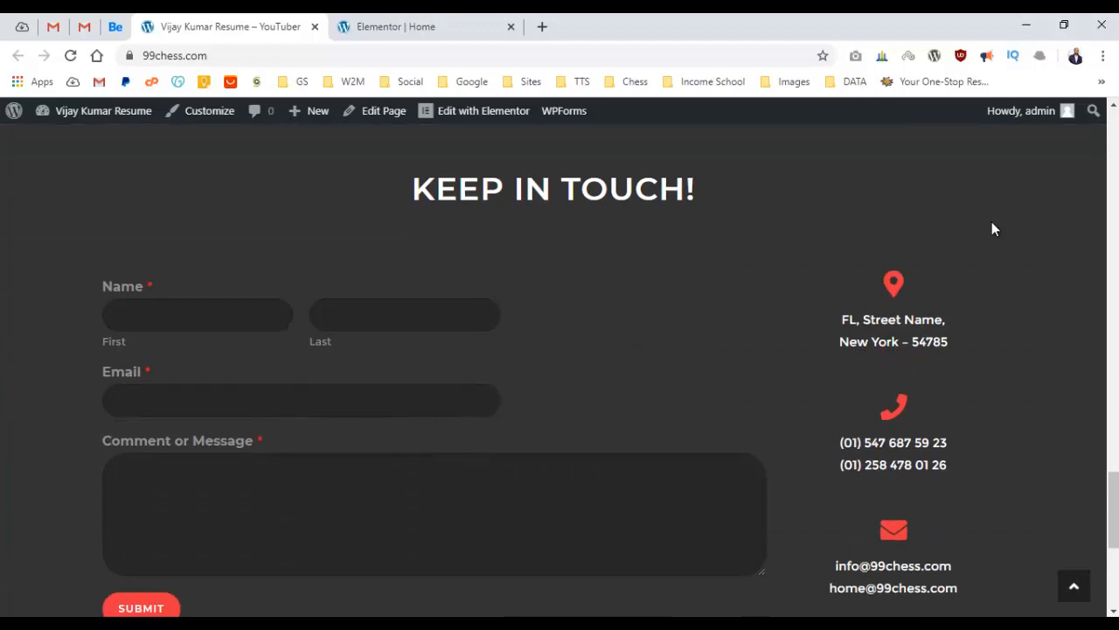
{"action": "scroll", "coordinate": [971, 219], "scroll_direction": "down", "scroll_amount": 4}
{"action": "scroll", "coordinate": [982, 210], "scroll_direction": "up", "scroll_amount": 10}
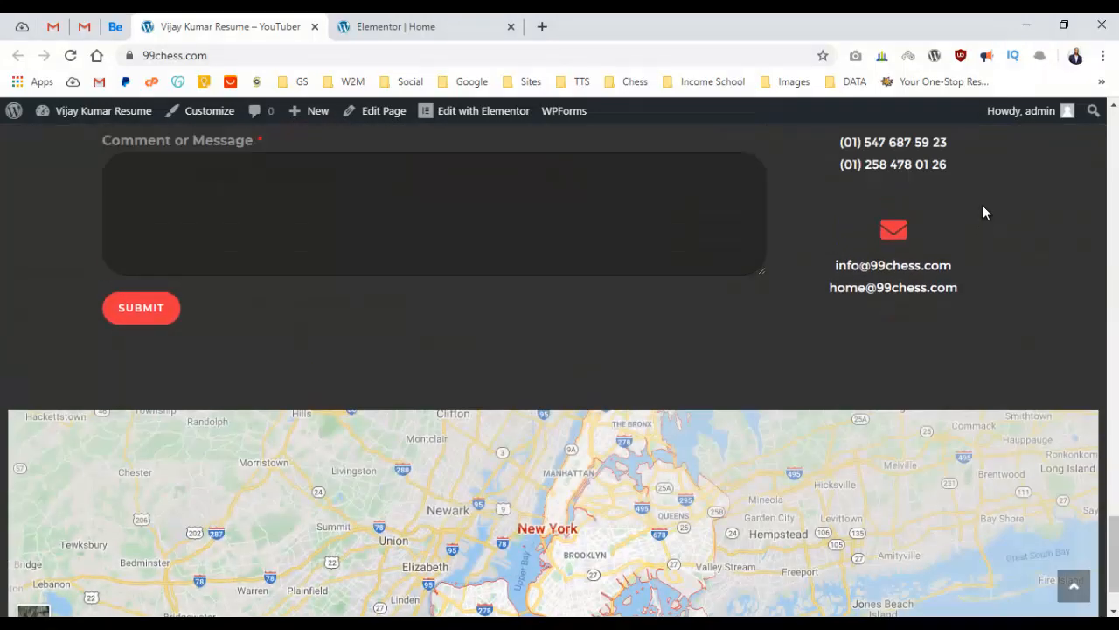
{"action": "scroll", "coordinate": [989, 211], "scroll_direction": "up", "scroll_amount": 10}
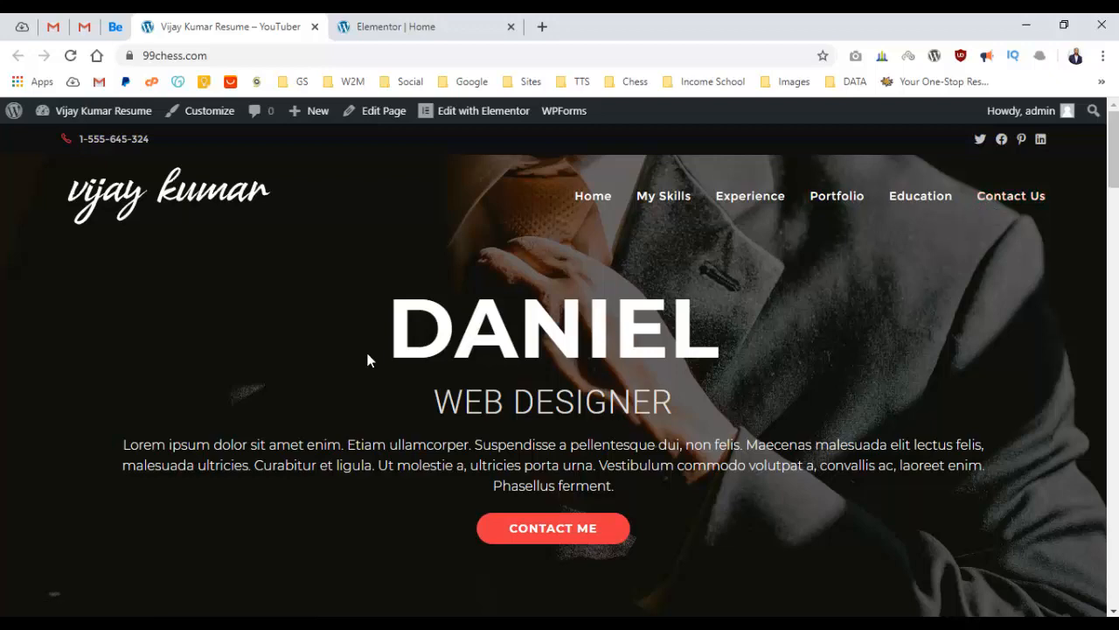
{"action": "scroll", "coordinate": [402, 341], "scroll_direction": "down", "scroll_amount": 15}
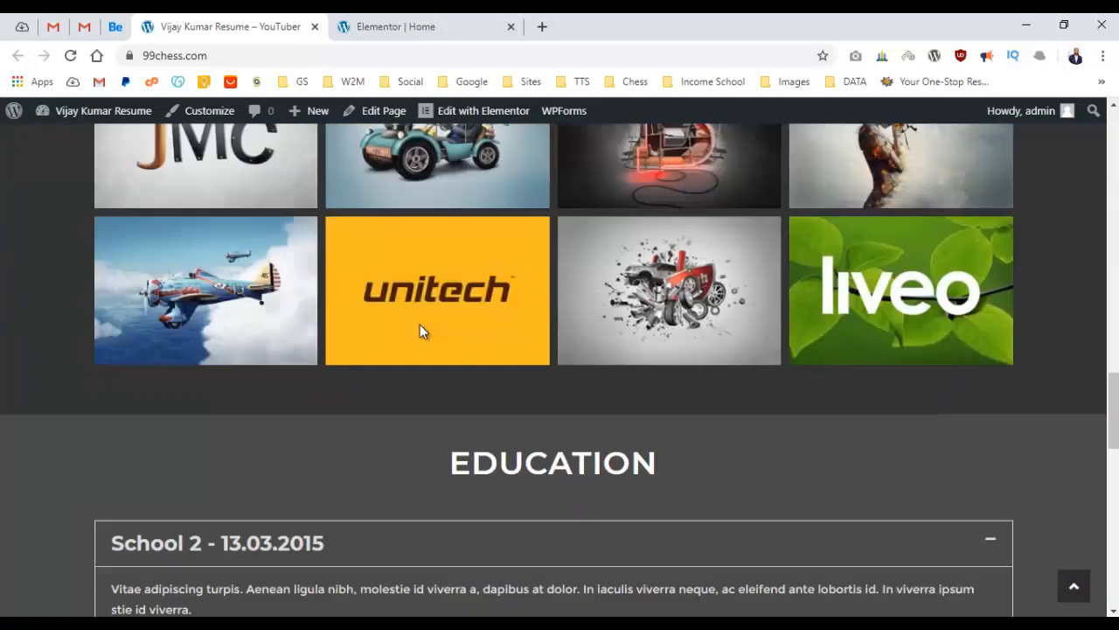
{"action": "scroll", "coordinate": [423, 325], "scroll_direction": "down", "scroll_amount": 5}
{"action": "scroll", "coordinate": [429, 327], "scroll_direction": "up", "scroll_amount": 20}
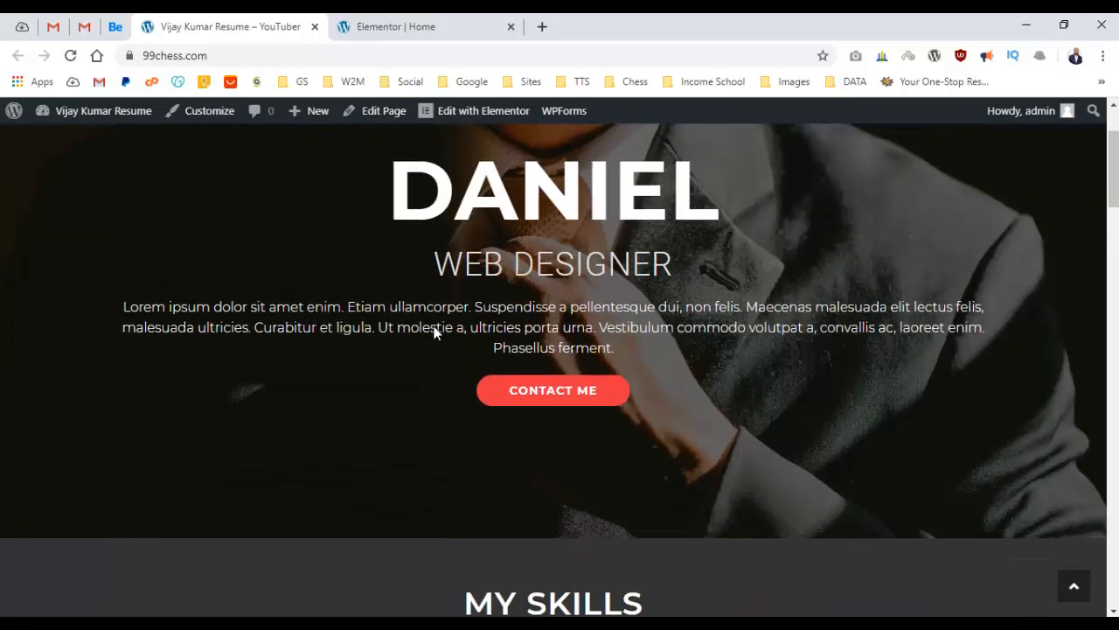
{"action": "scroll", "coordinate": [435, 330], "scroll_direction": "up", "scroll_amount": 2}
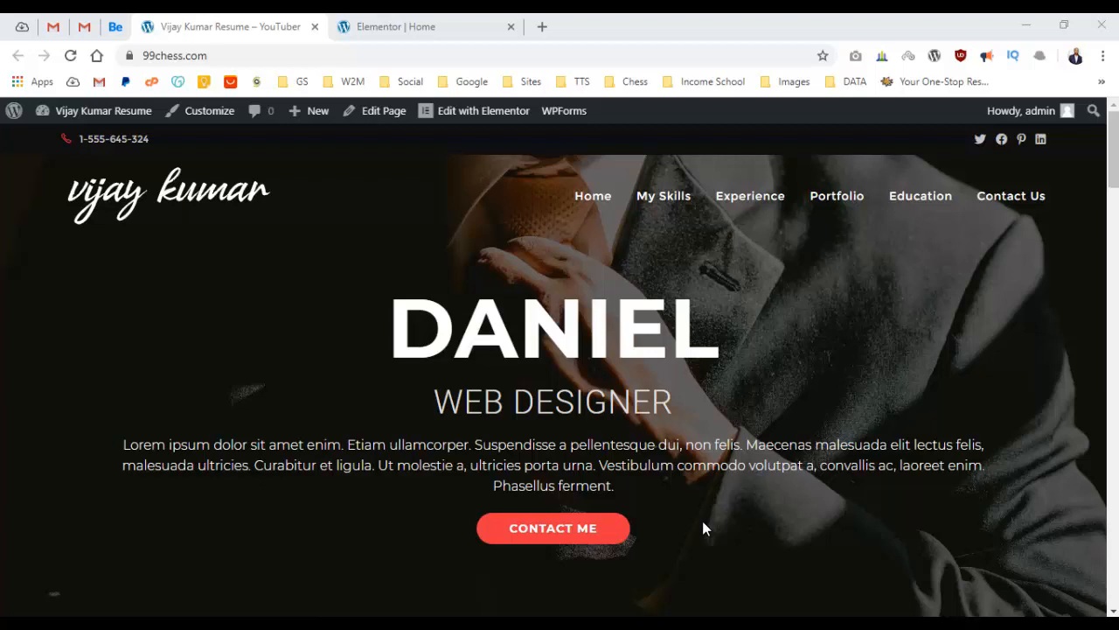
Open Namecheap in a new tab and launch cPanel from the shared hosting product on the account dashboard.
{"action": "left_click", "coordinate": [542, 27]}
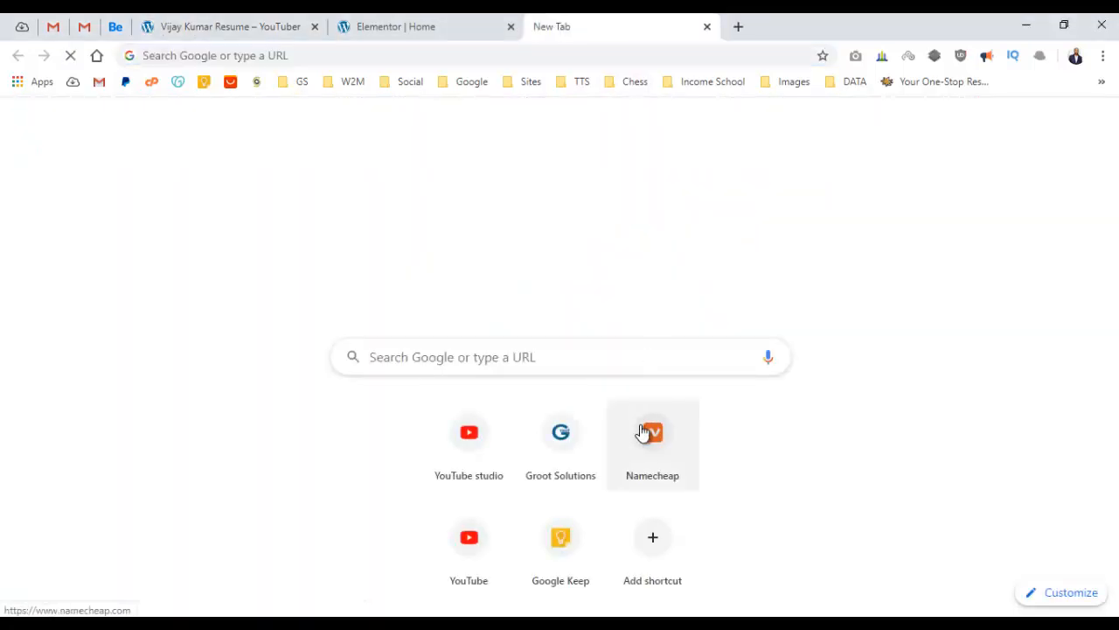
{"action": "left_click", "coordinate": [647, 432]}
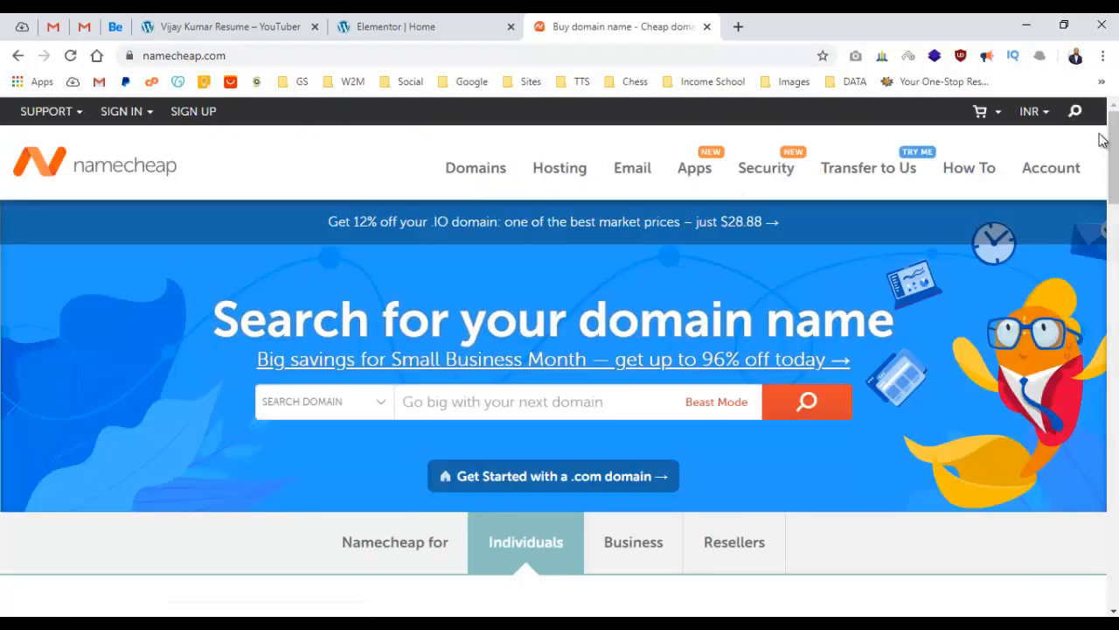
{"action": "mouse_move", "coordinate": [1056, 170]}
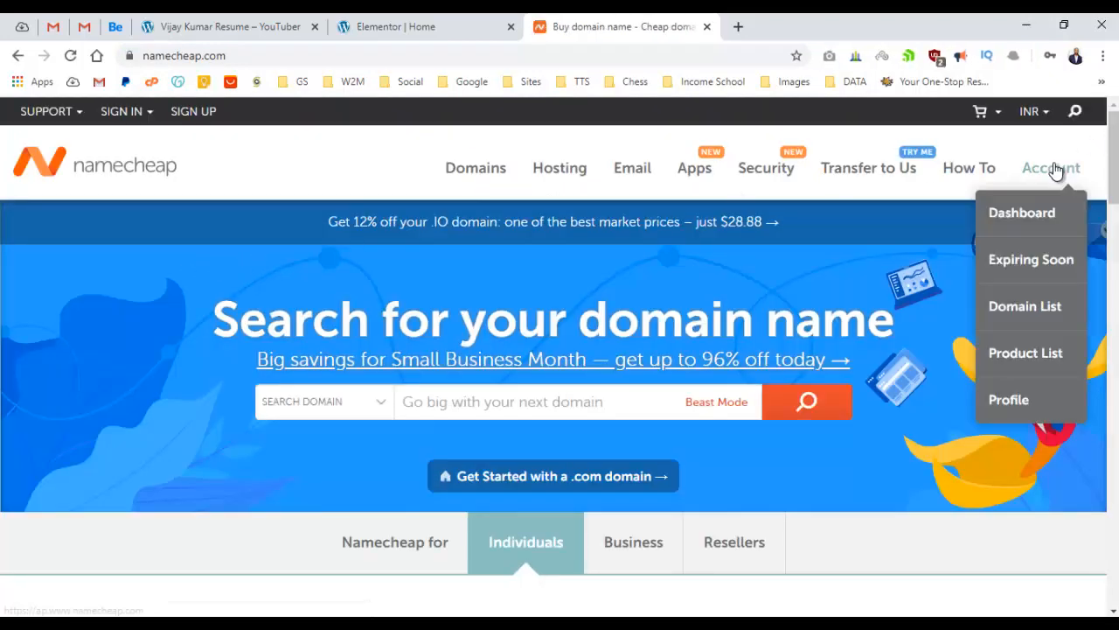
{"action": "left_click", "coordinate": [1023, 216]}
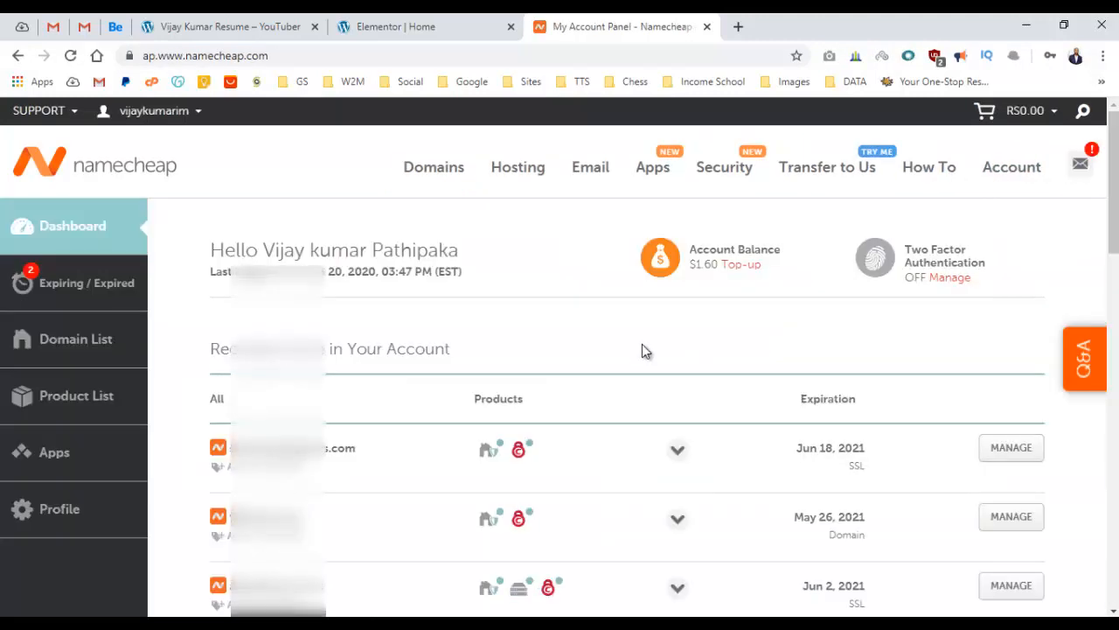
{"action": "scroll", "coordinate": [643, 348], "scroll_direction": "down", "scroll_amount": 1}
{"action": "scroll", "coordinate": [645, 349], "scroll_direction": "down", "scroll_amount": 2}
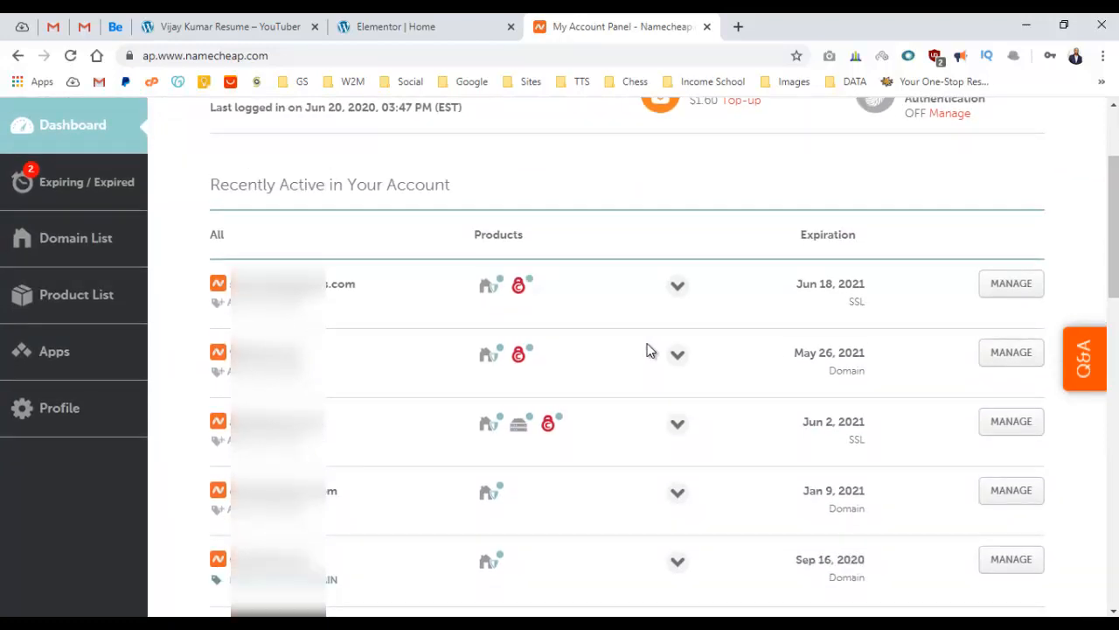
{"action": "left_click", "coordinate": [680, 435]}
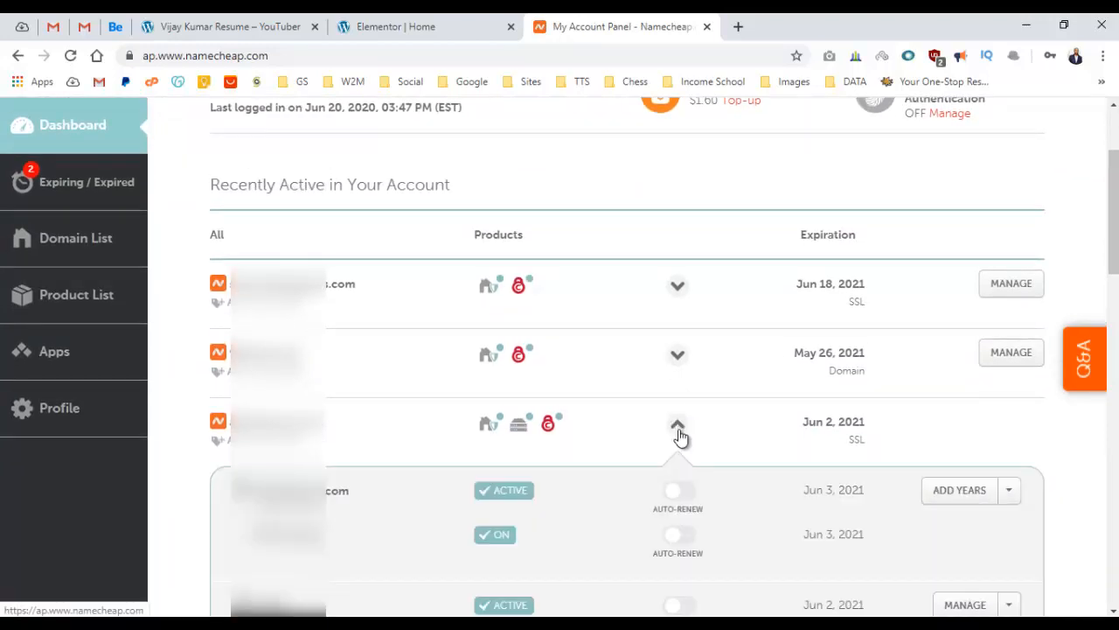
{"action": "scroll", "coordinate": [1002, 550], "scroll_direction": "down", "scroll_amount": 2}
{"action": "left_click", "coordinate": [958, 445]}
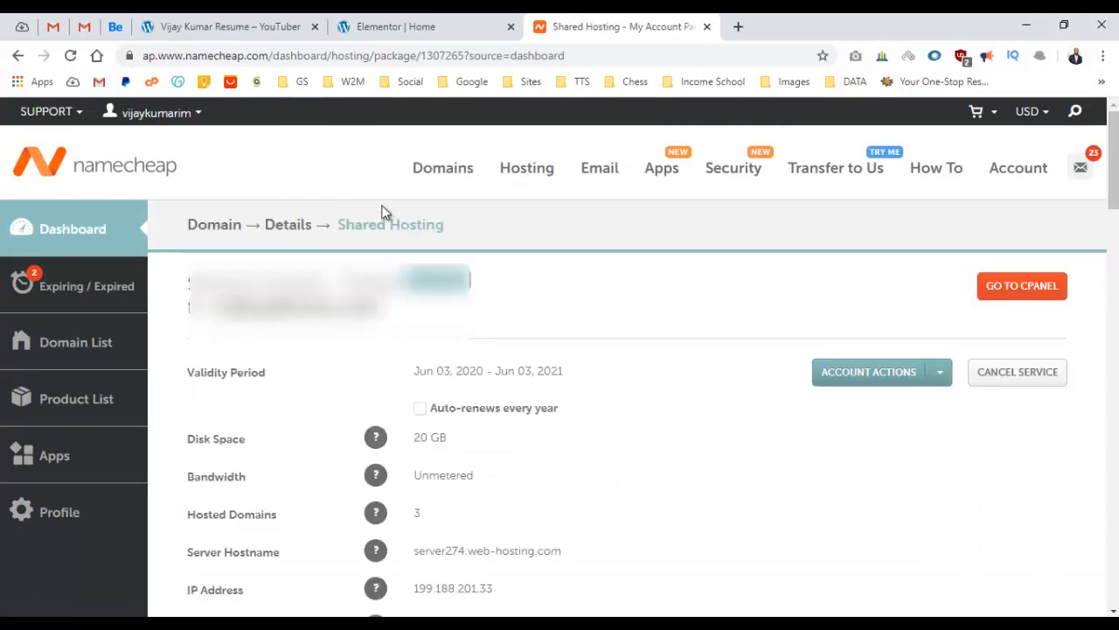
{"action": "left_click", "coordinate": [1022, 286]}
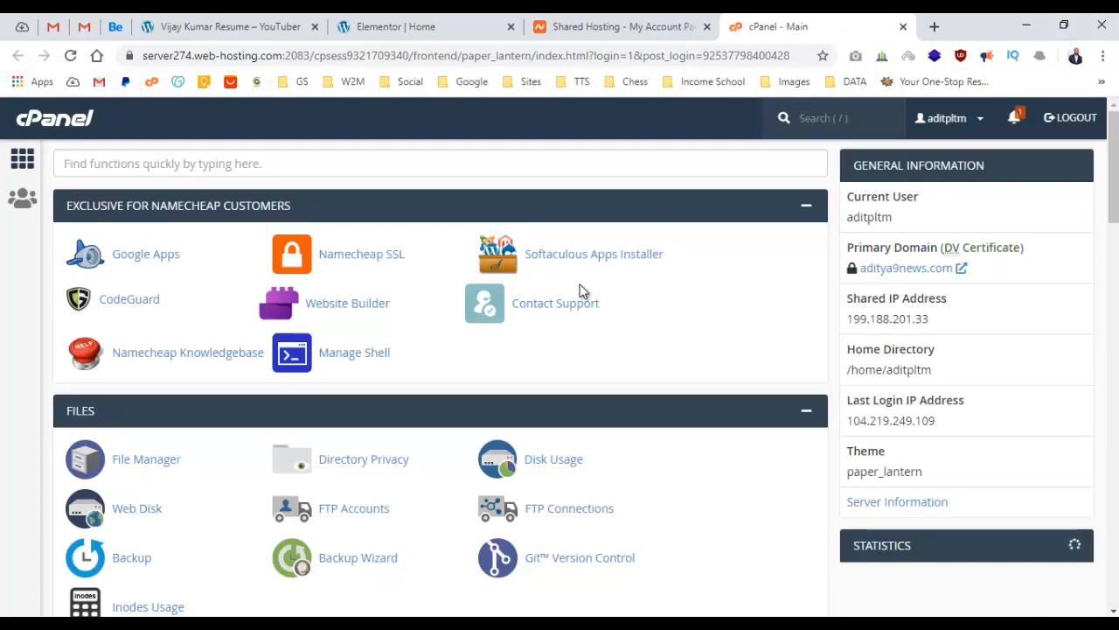
Start a new email account in Email Accounts and choose 99chess.com as its domain.
{"action": "scroll", "coordinate": [586, 284], "scroll_direction": "down", "scroll_amount": 5}
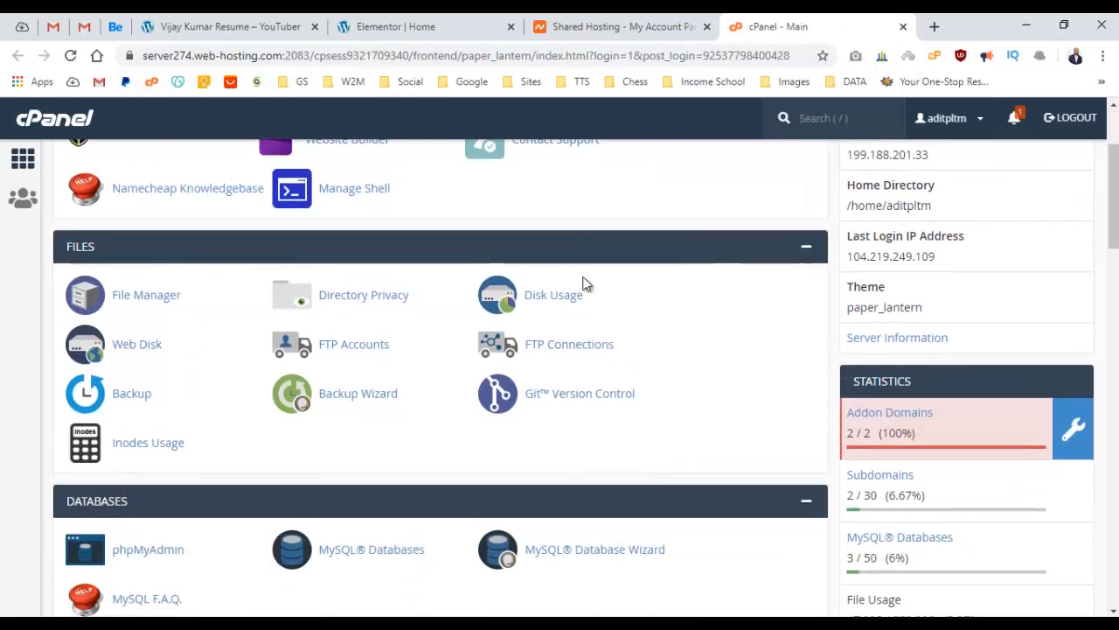
{"action": "scroll", "coordinate": [584, 280], "scroll_direction": "down", "scroll_amount": 3}
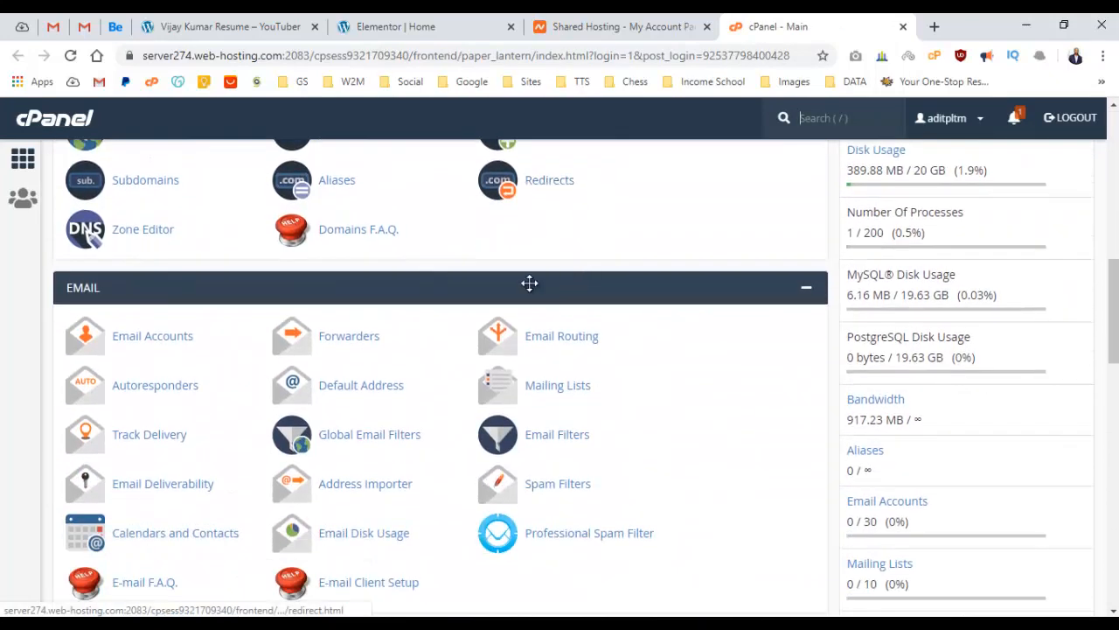
{"action": "left_click", "coordinate": [153, 337]}
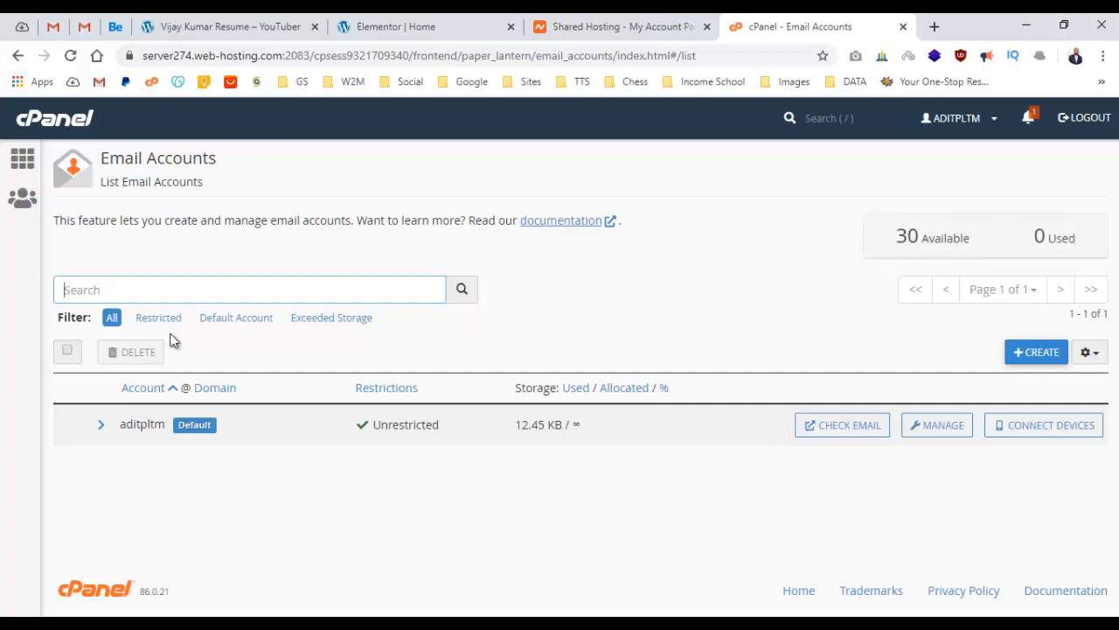
{"action": "left_click", "coordinate": [1027, 363]}
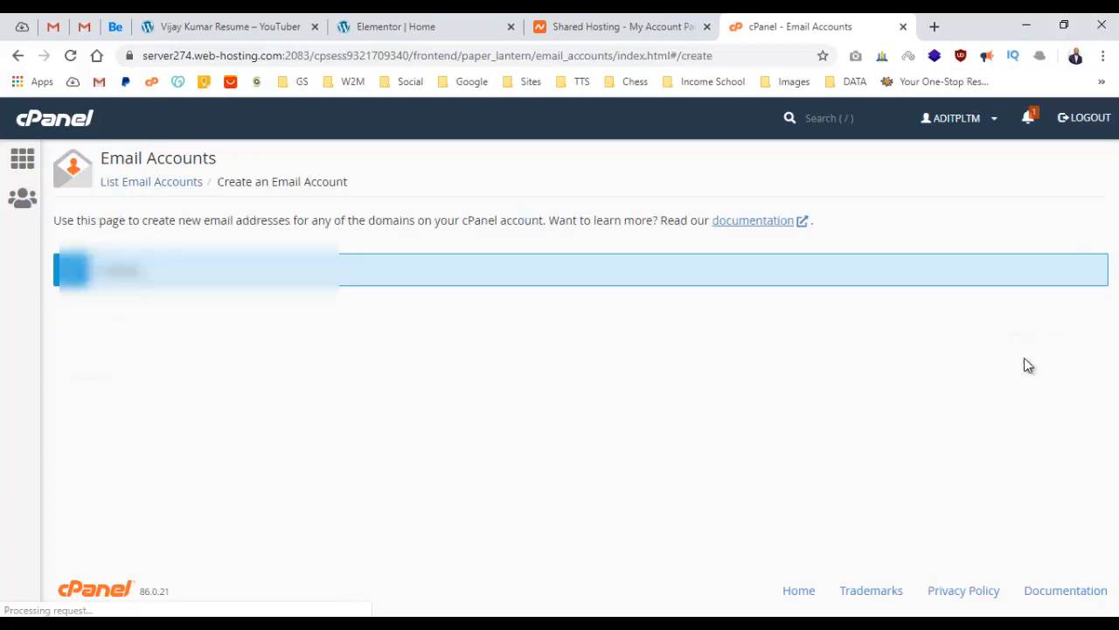
{"action": "scroll", "coordinate": [348, 292], "scroll_direction": "down", "scroll_amount": 1}
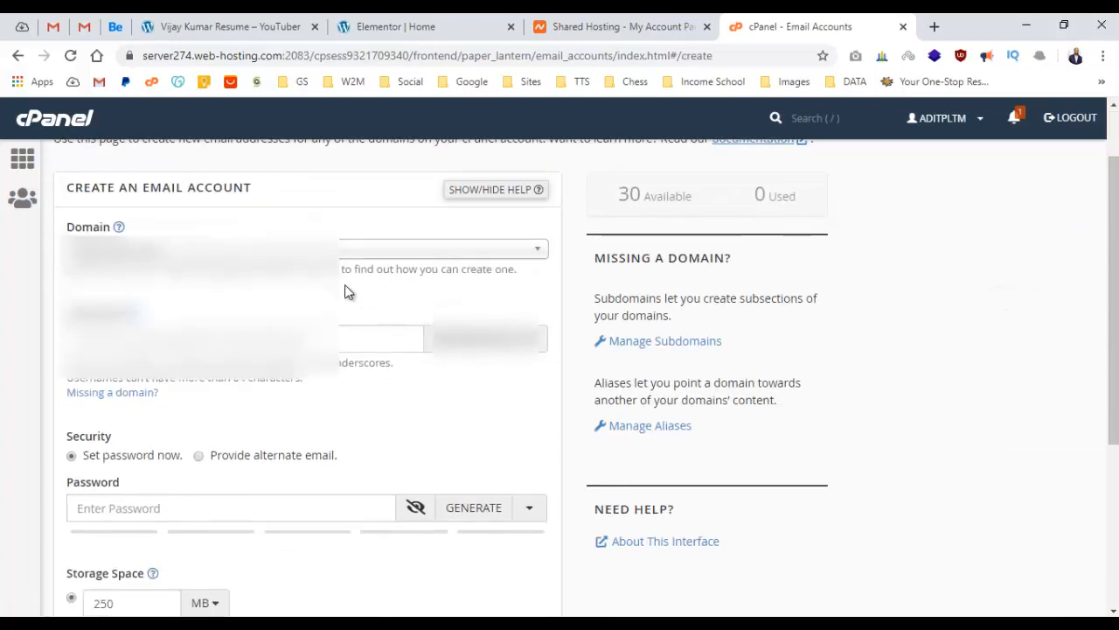
{"action": "left_click", "coordinate": [300, 250]}
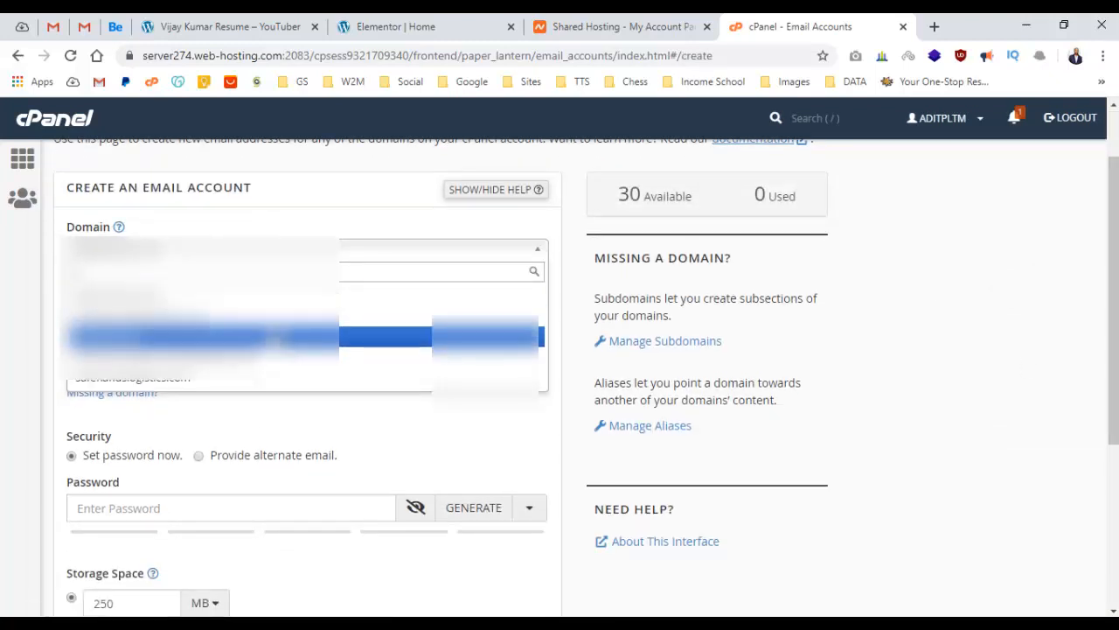
{"action": "left_click", "coordinate": [274, 337]}
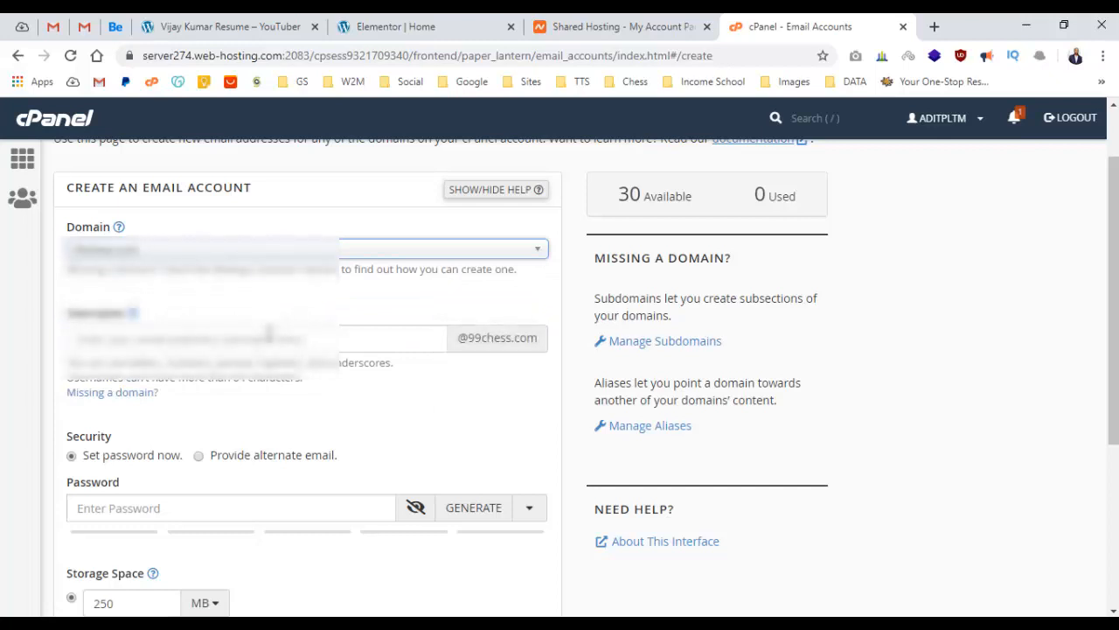
{"action": "left_click", "coordinate": [268, 333]}
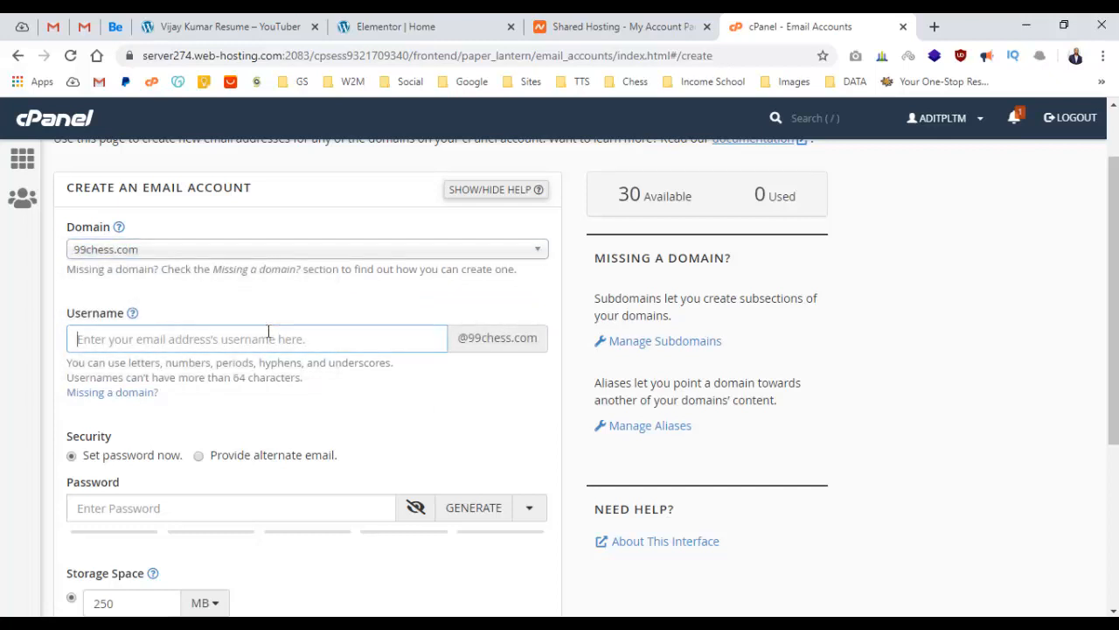
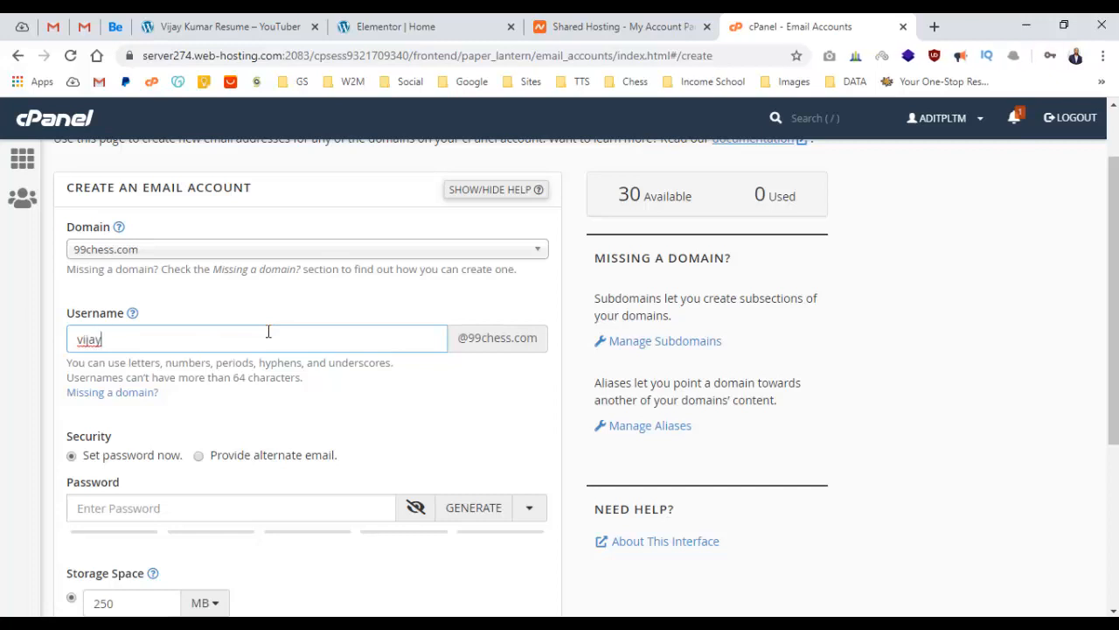
{"action": "double_click", "coordinate": [268, 332]}
{"action": "scroll", "coordinate": [274, 330], "scroll_direction": "down", "scroll_amount": 1}
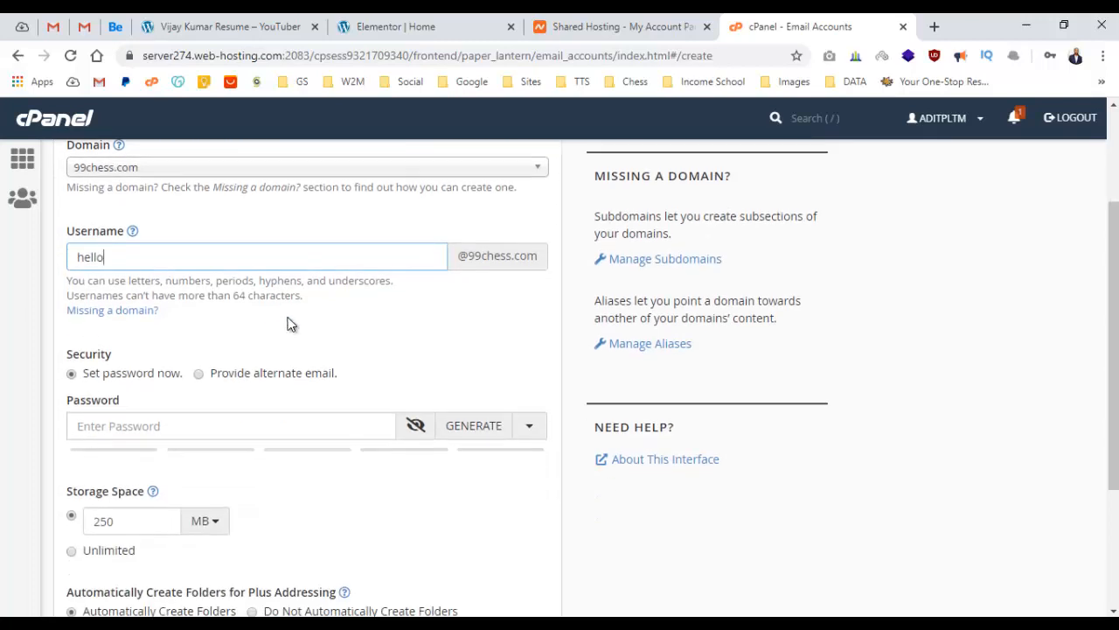
{"action": "left_click", "coordinate": [183, 432]}
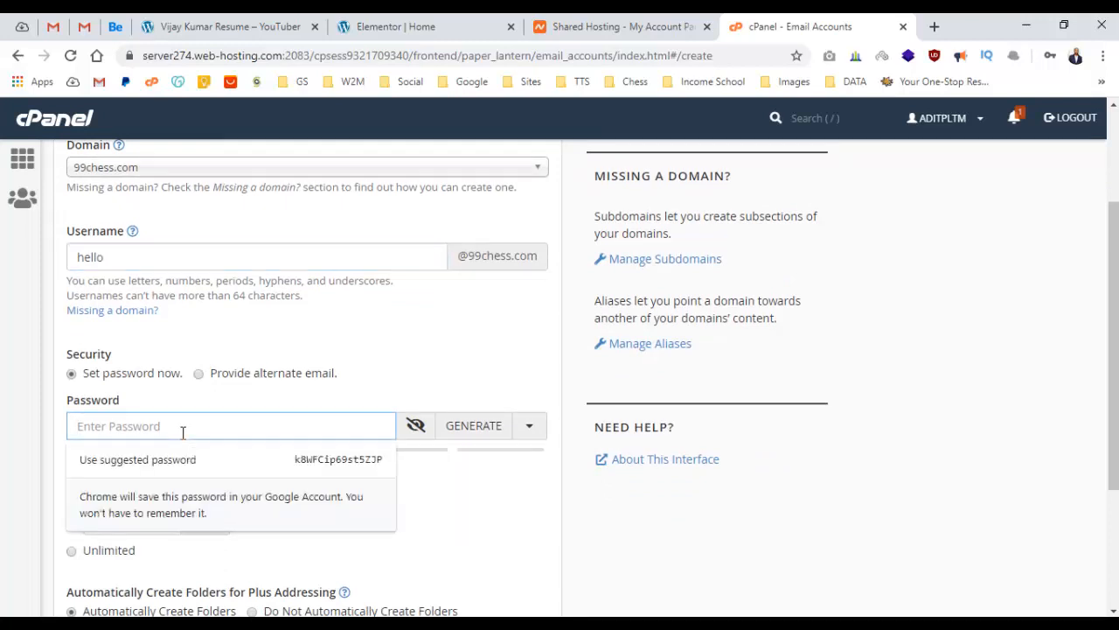
{"action": "type", "text": "••••••••"}
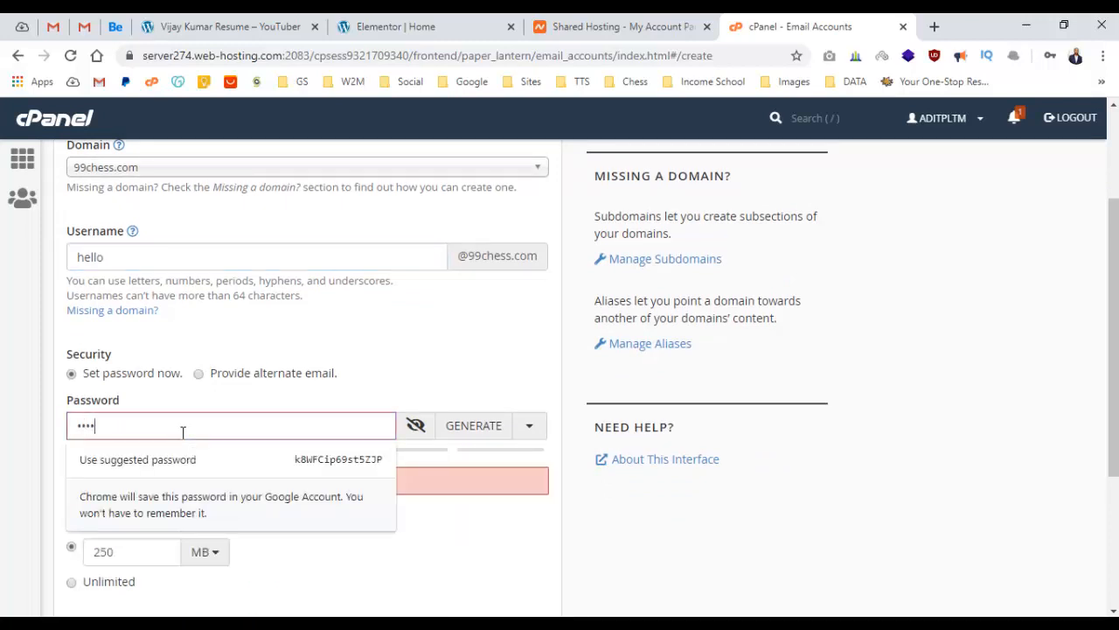
{"action": "type", "text": "•••••"}
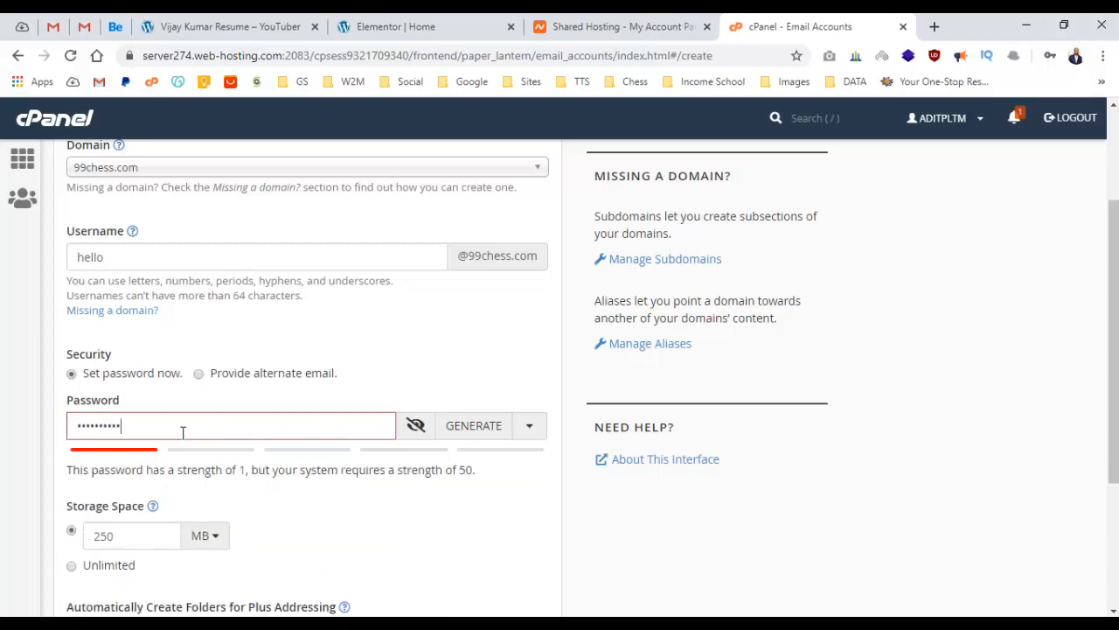
{"action": "scroll", "coordinate": [183, 430], "scroll_direction": "down", "scroll_amount": 3}
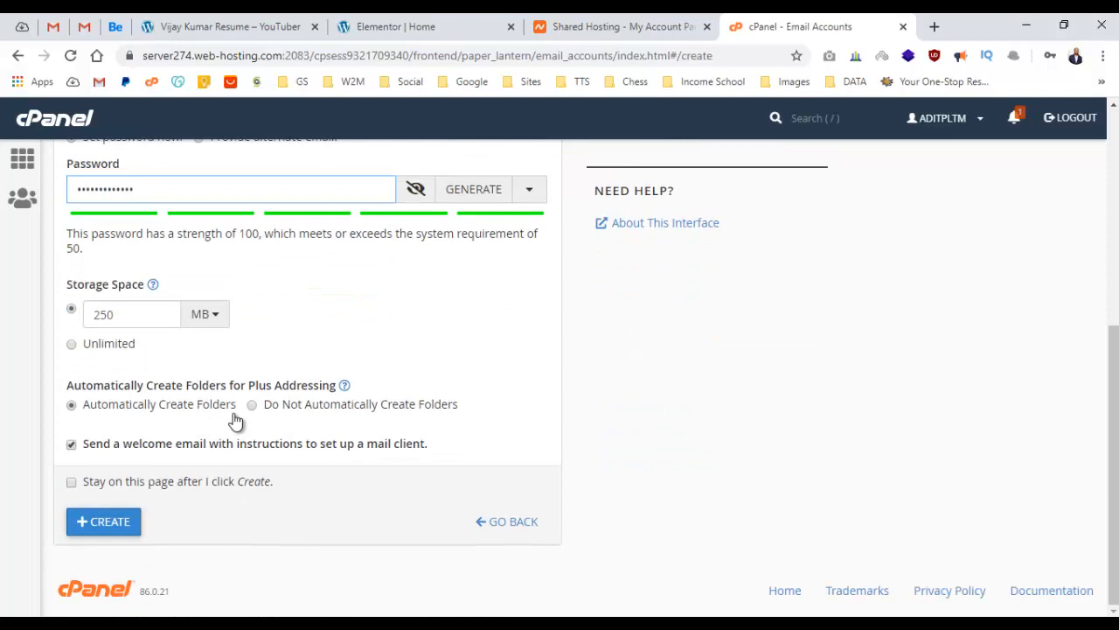
{"action": "left_click", "coordinate": [110, 528]}
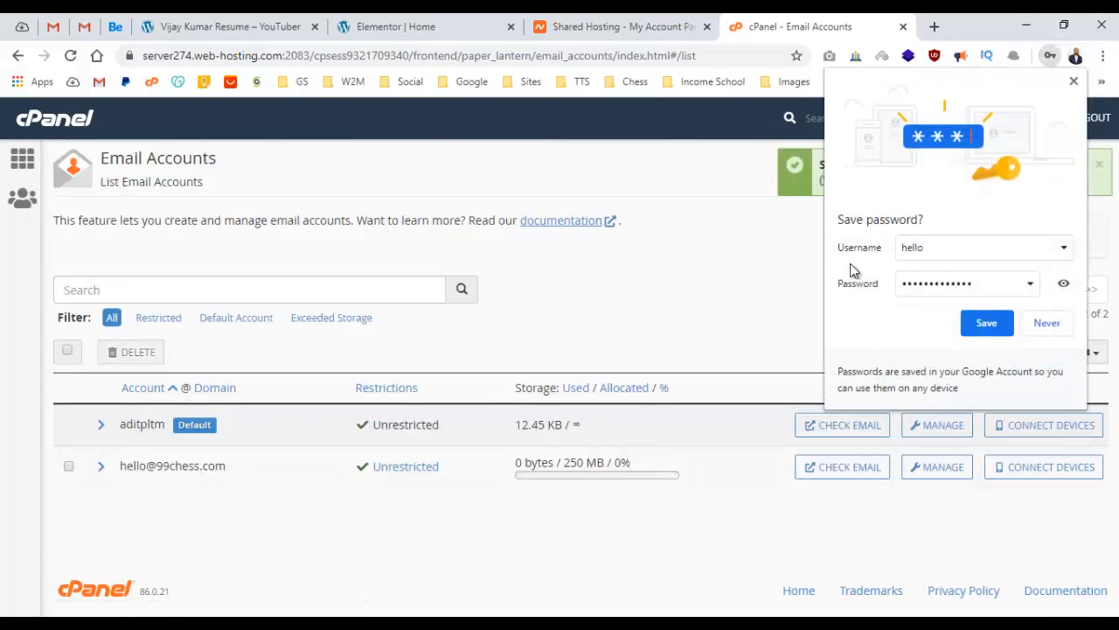
Dismiss the save-password prompt and open a blank new browser tab.
{"action": "left_click", "coordinate": [1073, 81]}
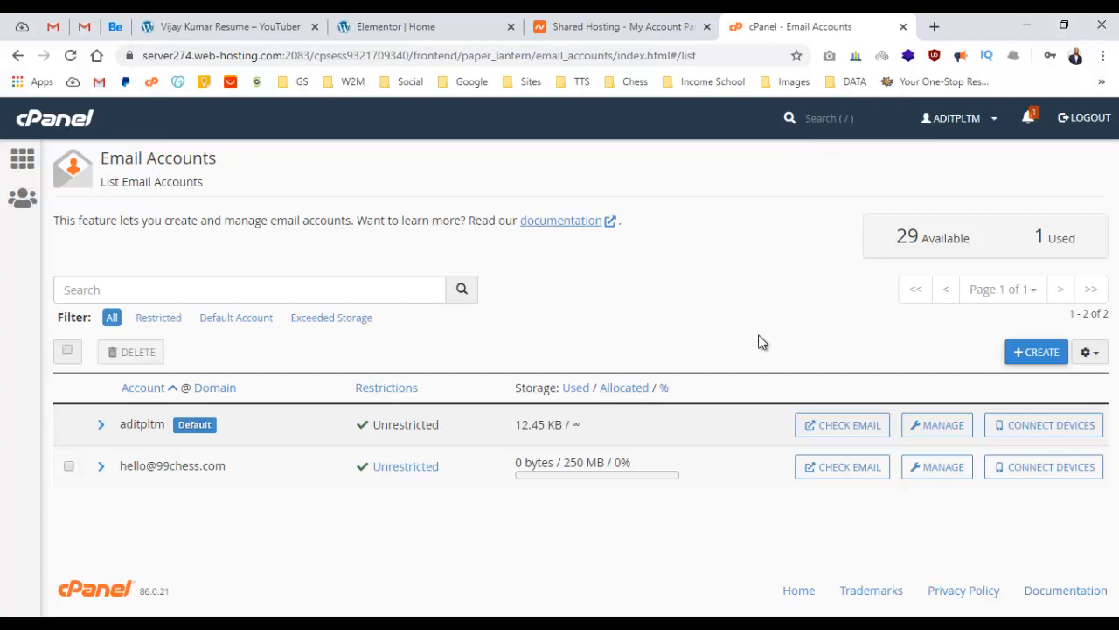
{"action": "left_click", "coordinate": [933, 23]}
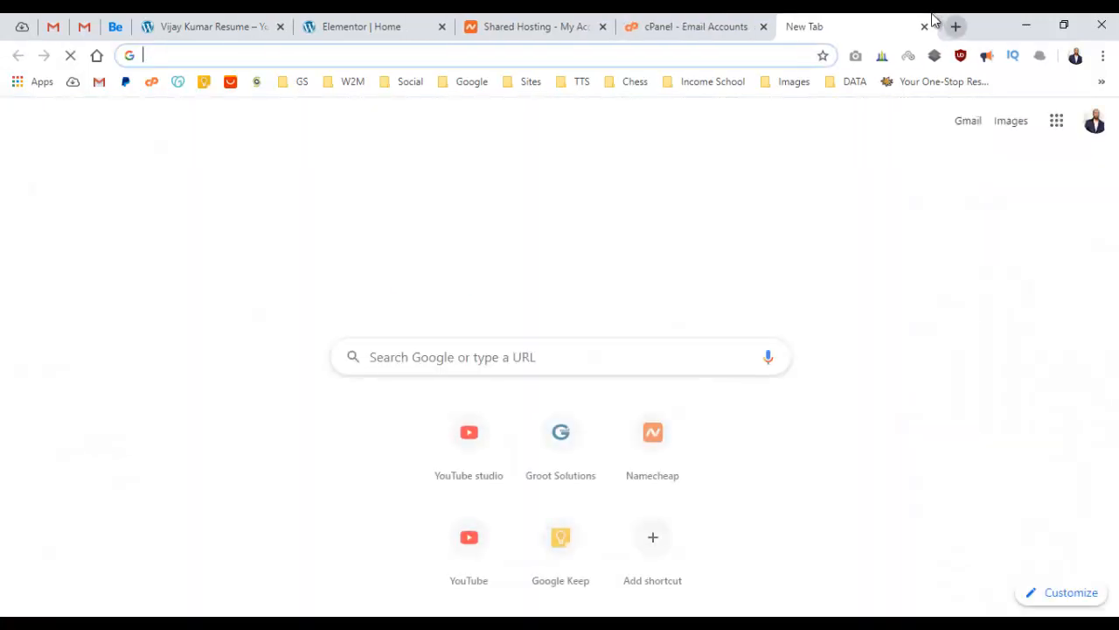
Go to the 99chess.com/webmail login page.
{"action": "type", "text": "99"}
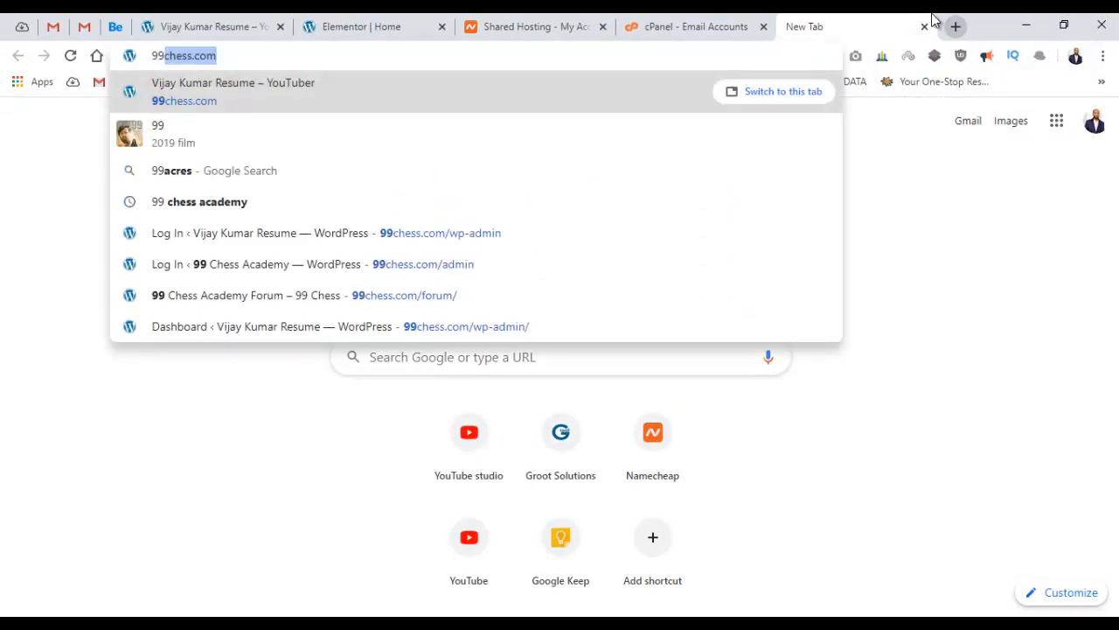
{"action": "key", "text": "Right"}
{"action": "type", "text": "/webmail"}
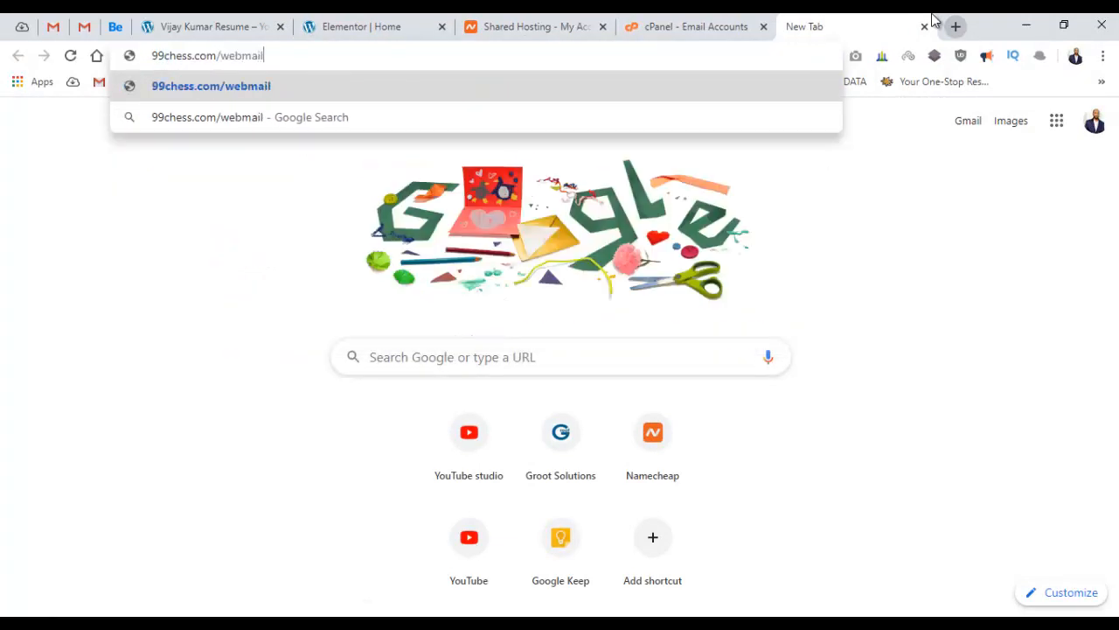
{"action": "key", "text": "Return"}
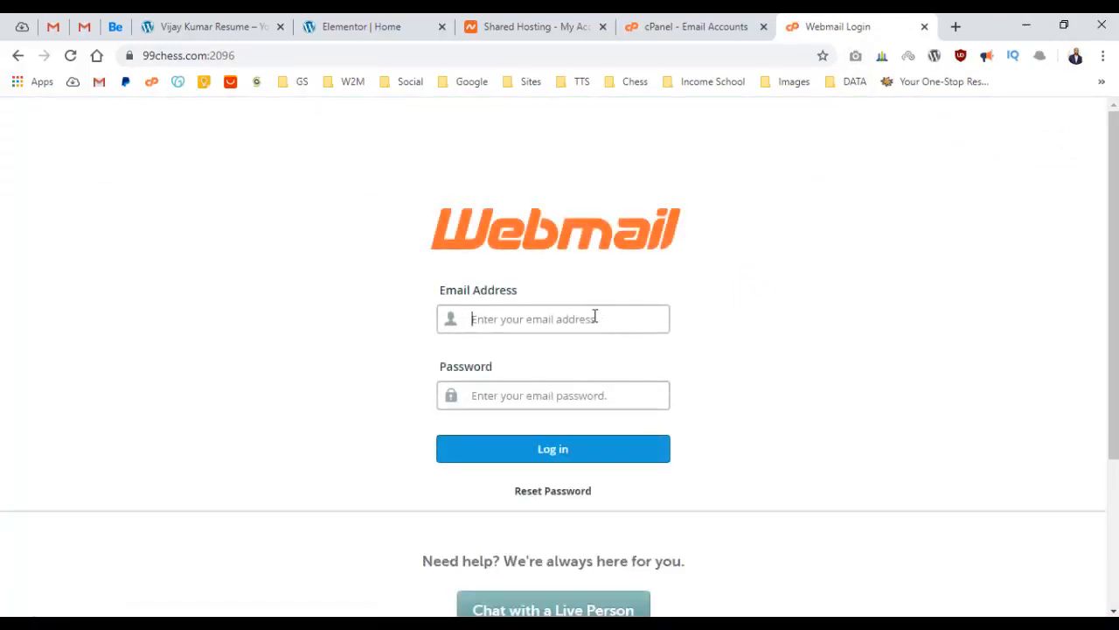
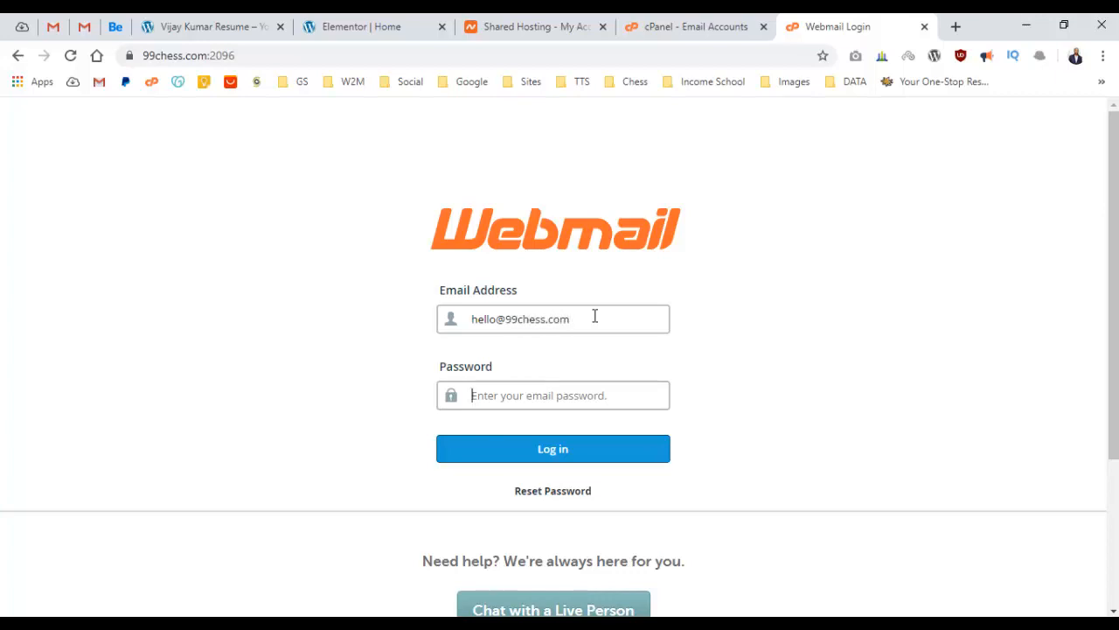
Sign in with the hello mailbox's address and its password.
{"action": "key", "text": "Tab"}
{"action": "type", "text": "•"}
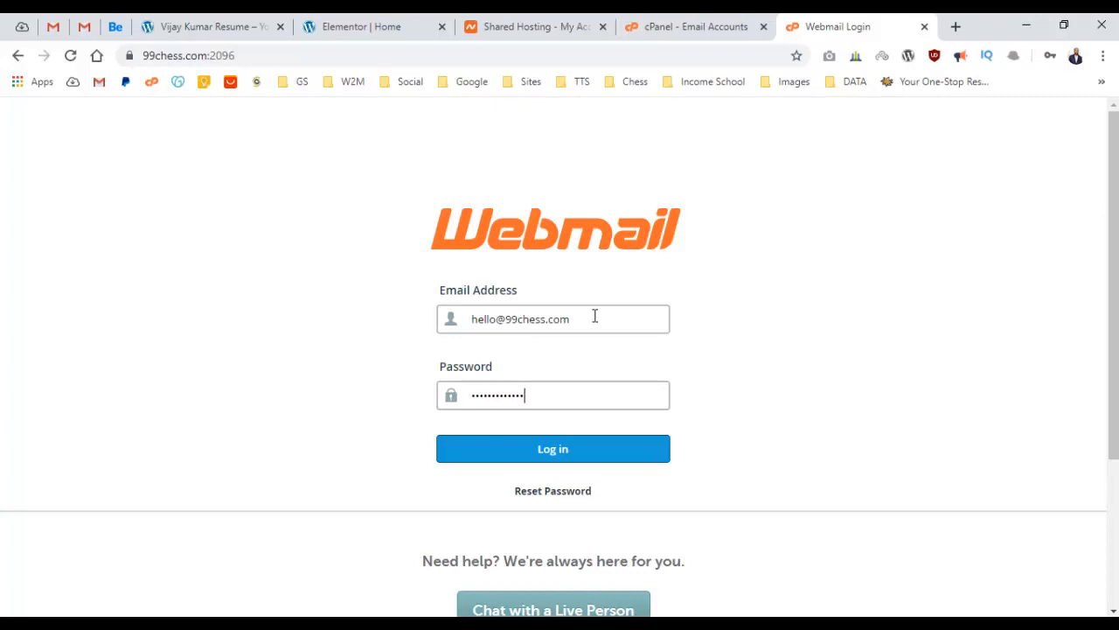
{"action": "key", "text": "Return"}
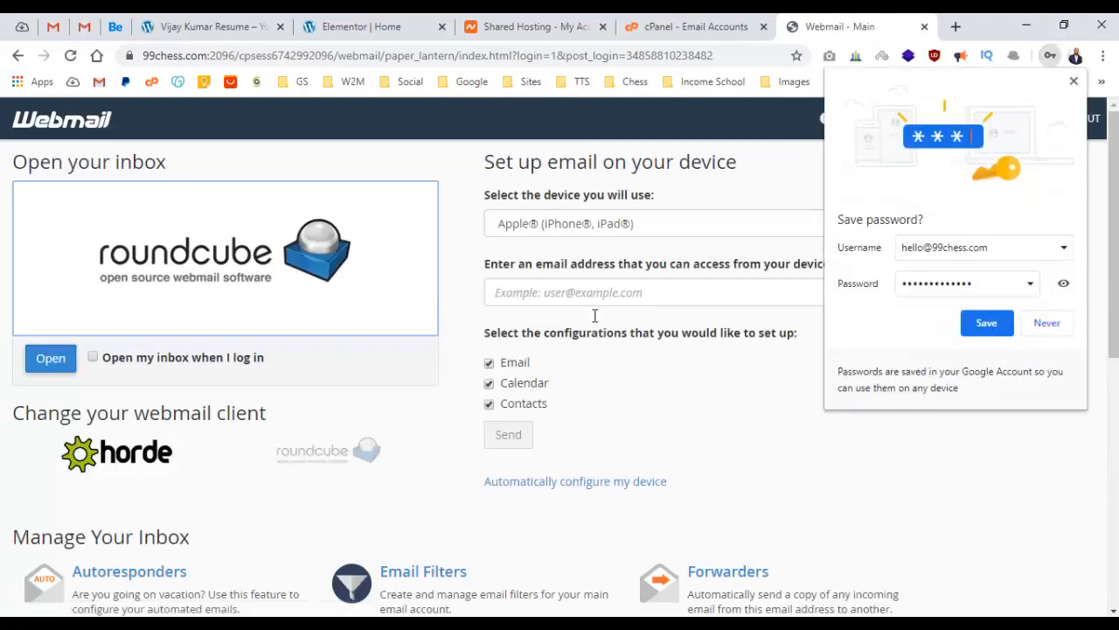
Dismiss the save-password prompt and open the mailbox in Roundcube.
{"action": "left_click", "coordinate": [1073, 81]}
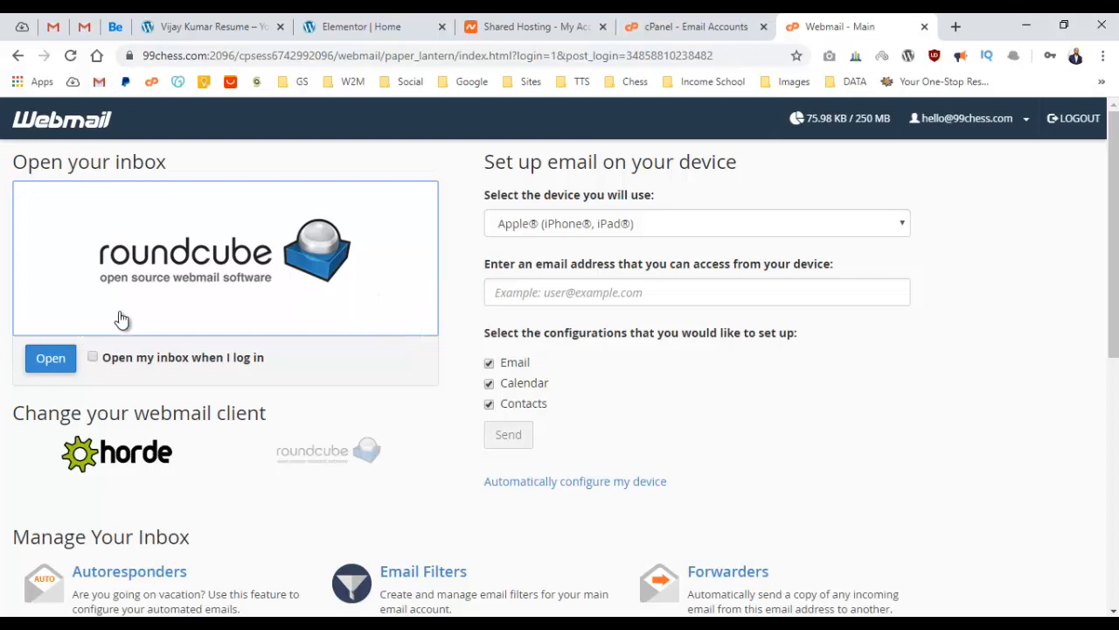
{"action": "scroll", "coordinate": [122, 313], "scroll_direction": "down", "scroll_amount": 3}
{"action": "scroll", "coordinate": [124, 314], "scroll_direction": "up", "scroll_amount": 3}
{"action": "left_click", "coordinate": [46, 365]}
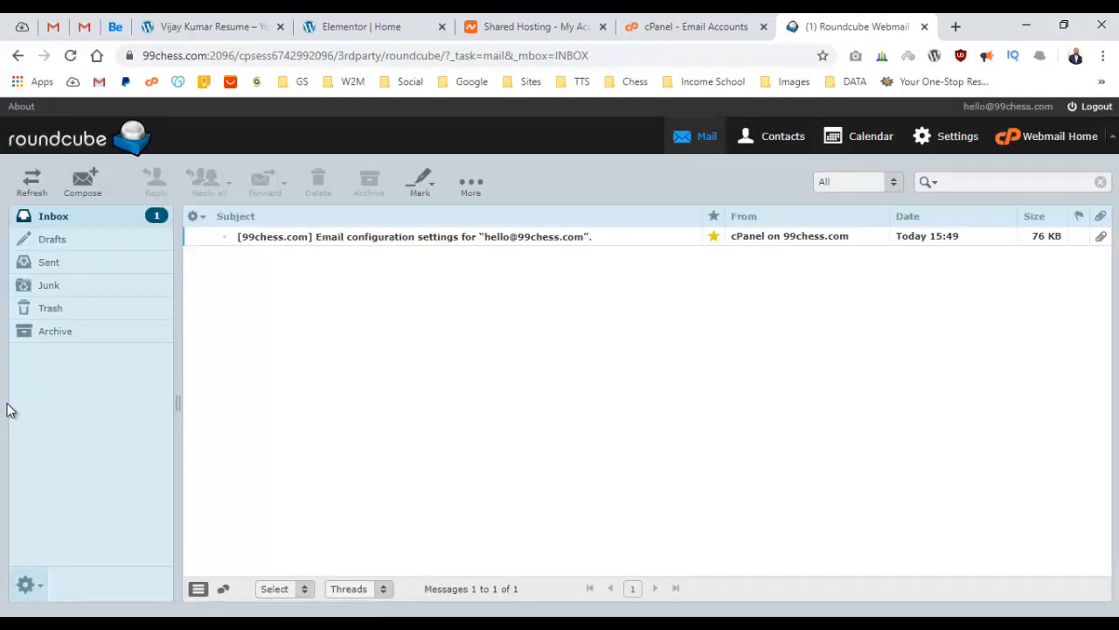
Read the cPanel email-configuration message, return to the inbox and refresh it.
{"action": "double_click", "coordinate": [573, 235]}
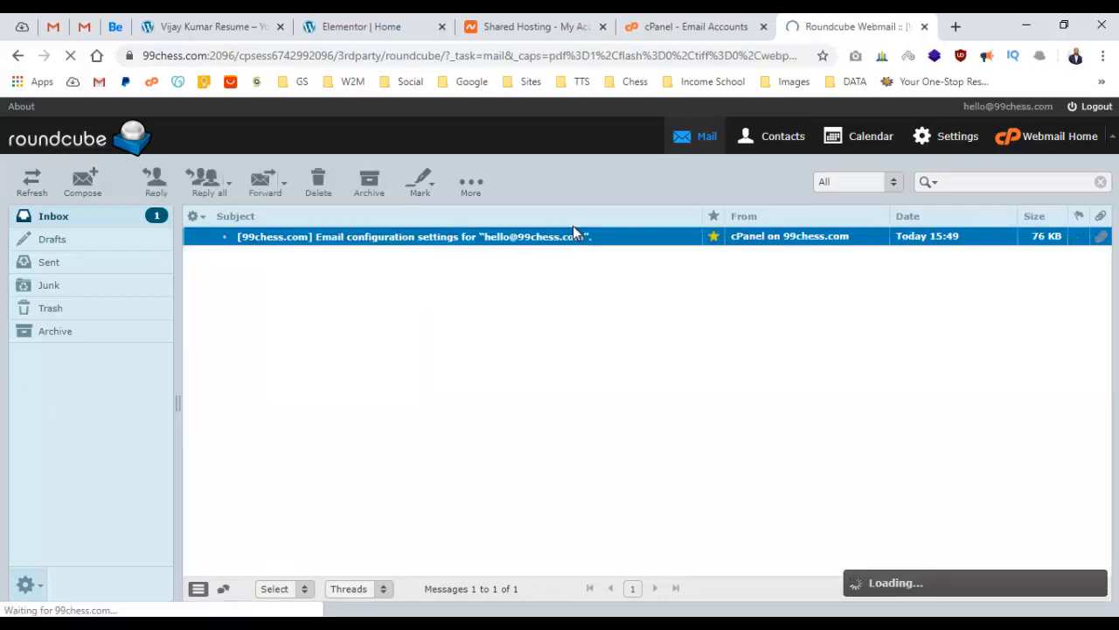
{"action": "scroll", "coordinate": [464, 405], "scroll_direction": "down", "scroll_amount": 5}
{"action": "scroll", "coordinate": [465, 404], "scroll_direction": "up", "scroll_amount": 5}
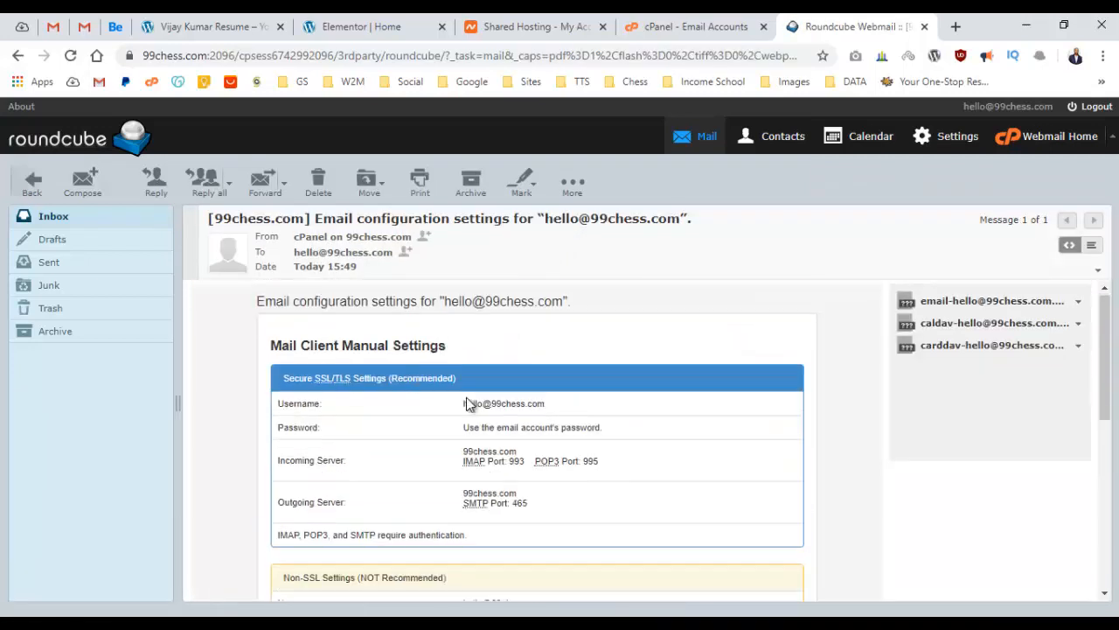
{"action": "left_click", "coordinate": [30, 224]}
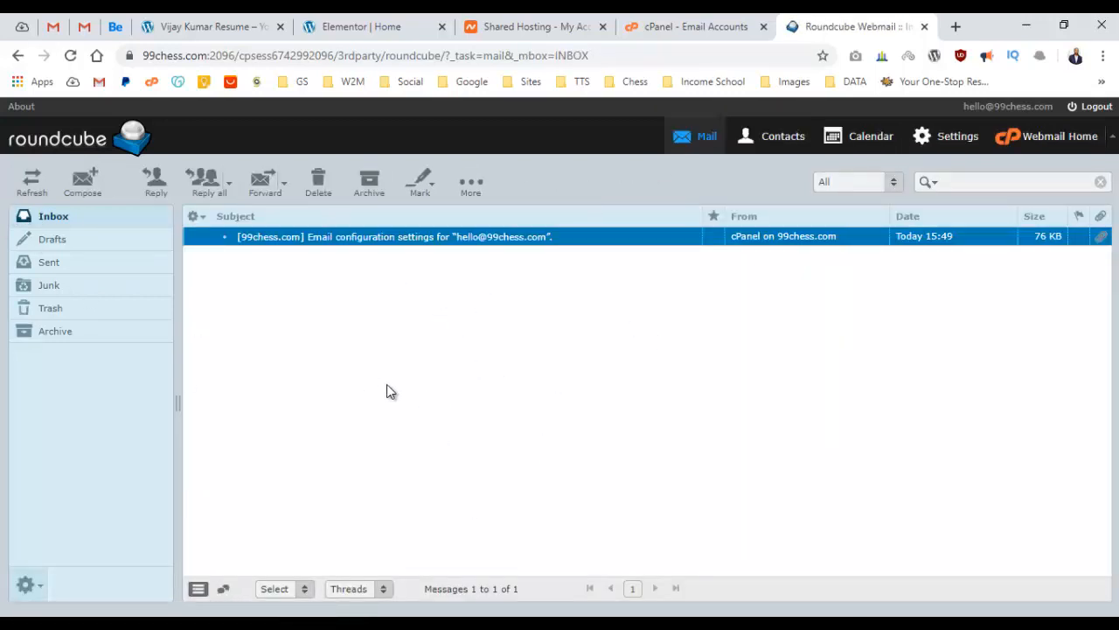
{"action": "left_click", "coordinate": [33, 183]}
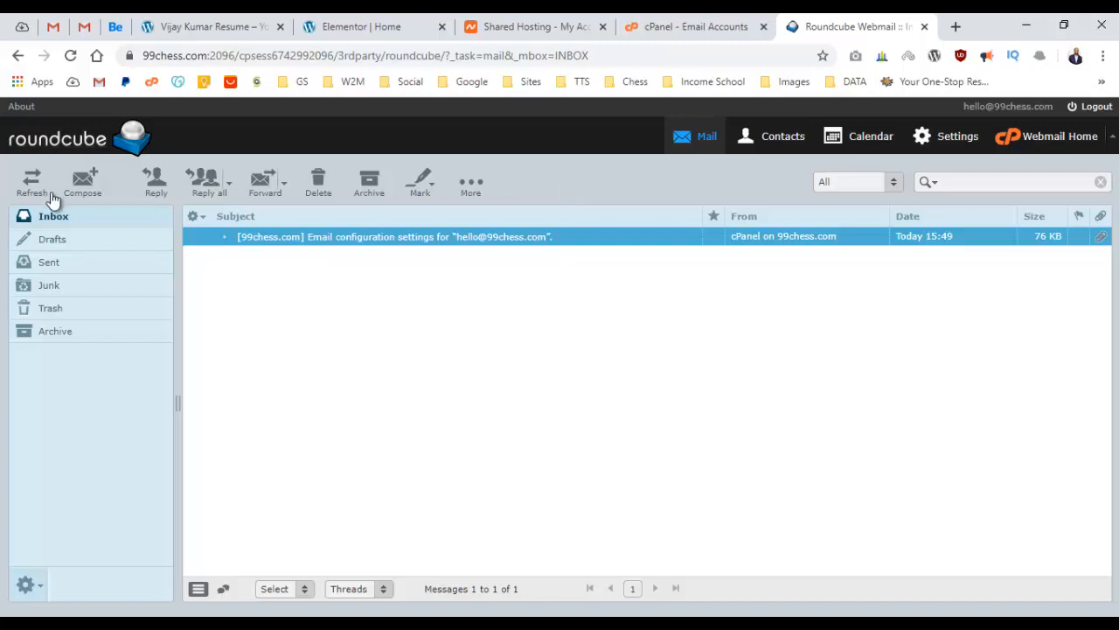
Start a new email, discard the draft, and reload the inbox.
{"action": "left_click", "coordinate": [81, 186]}
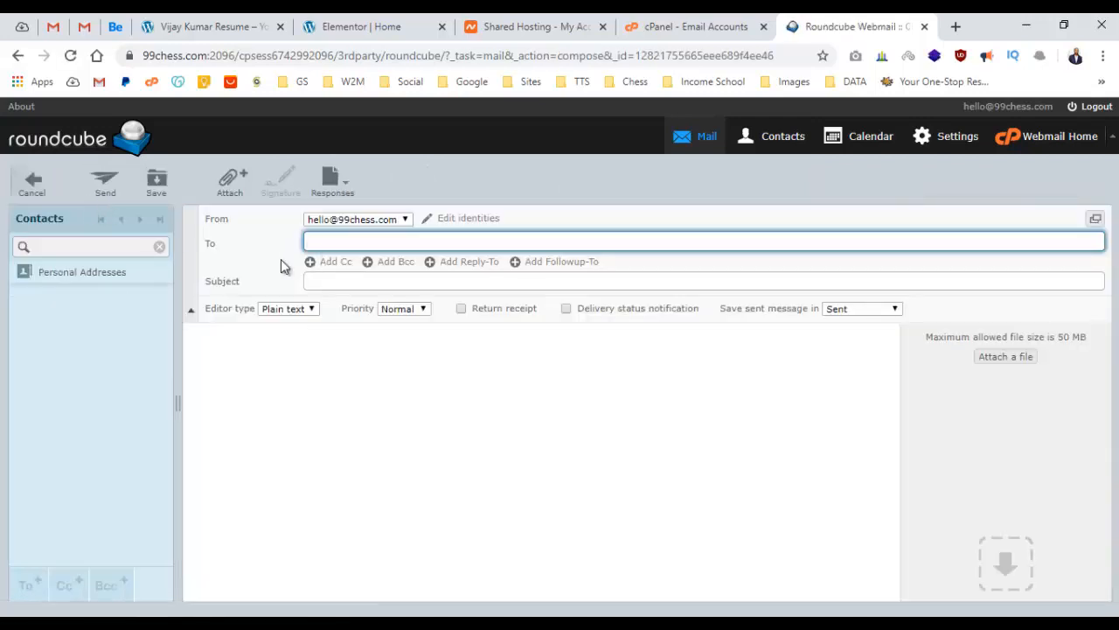
{"action": "left_click", "coordinate": [270, 387]}
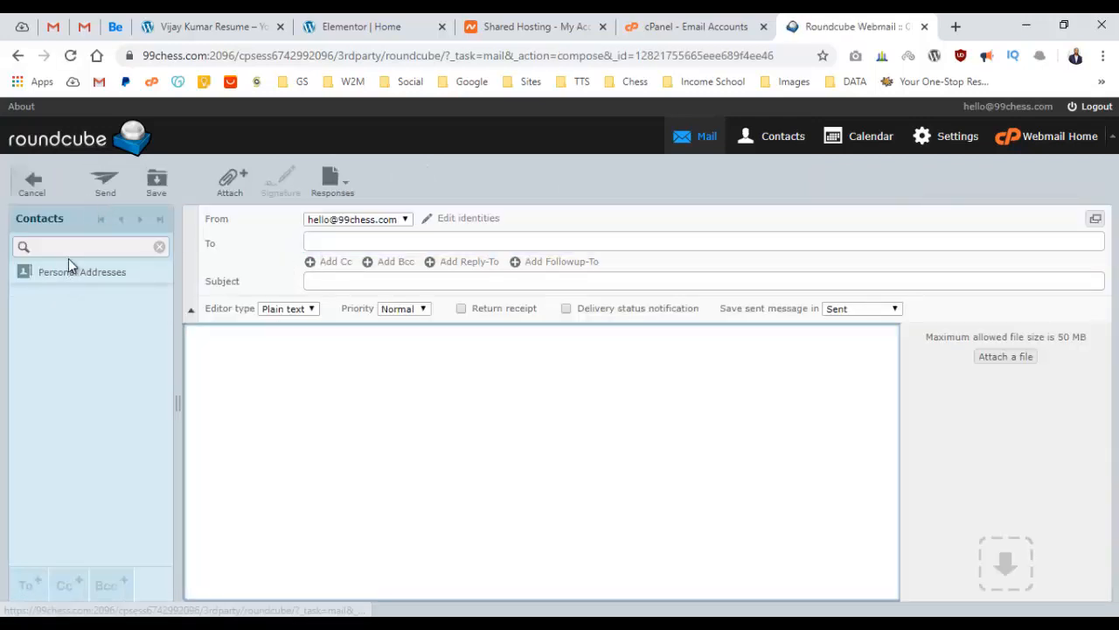
{"action": "left_click", "coordinate": [35, 191]}
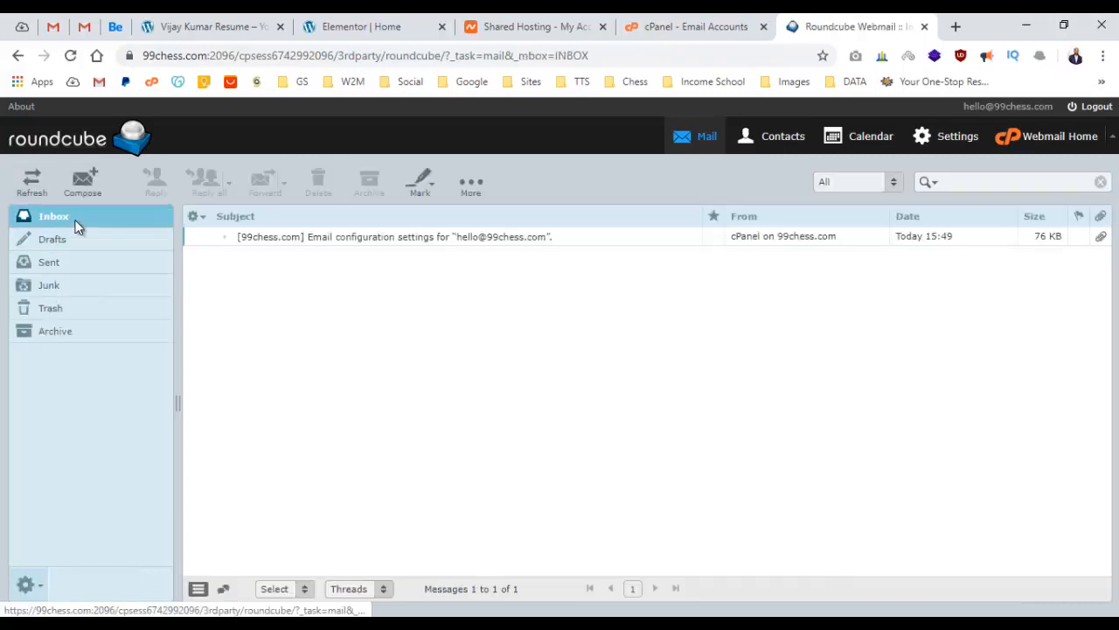
{"action": "left_click", "coordinate": [75, 219]}
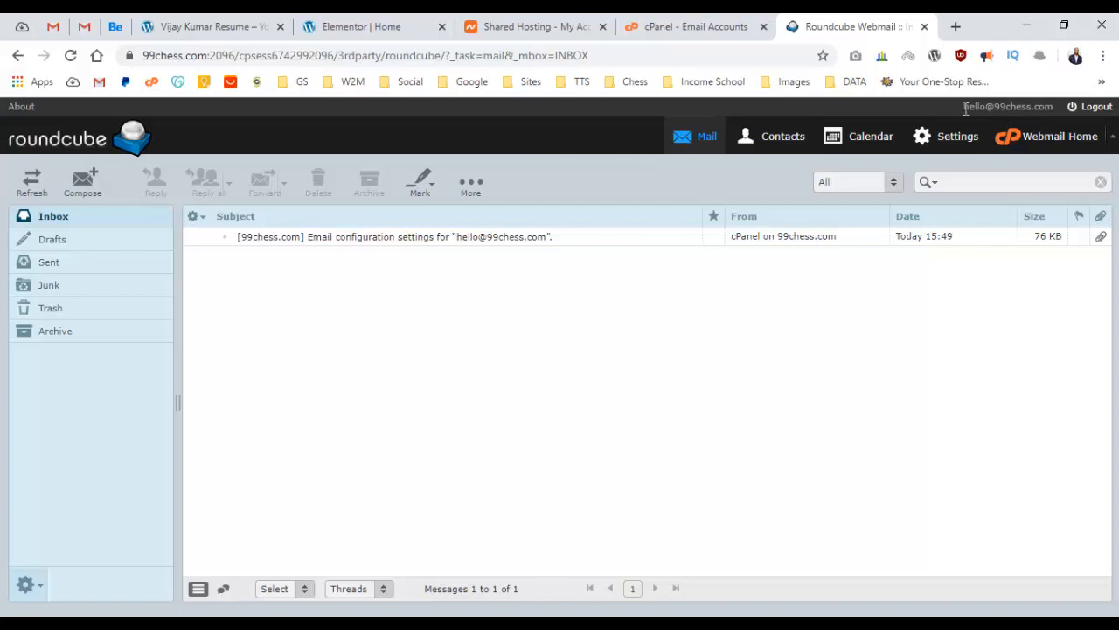
Replace 'info' with 'hello' in the contact icon box's first email address and save with UPDATE.
{"action": "left_click", "coordinate": [418, 24]}
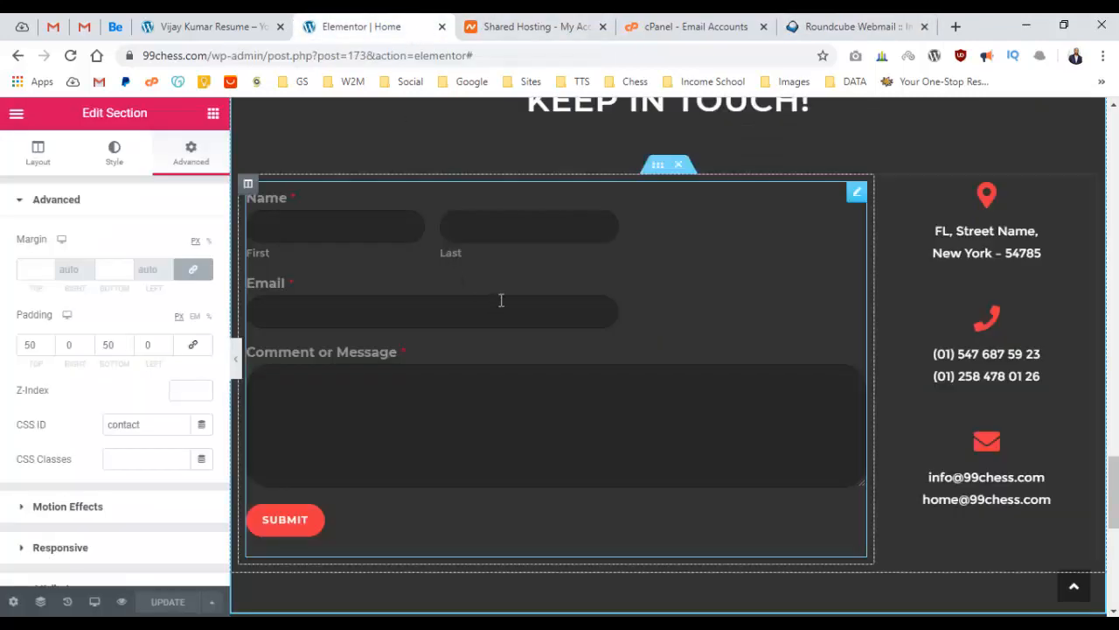
{"action": "scroll", "coordinate": [624, 292], "scroll_direction": "down", "scroll_amount": 6}
{"action": "scroll", "coordinate": [644, 280], "scroll_direction": "up", "scroll_amount": 5}
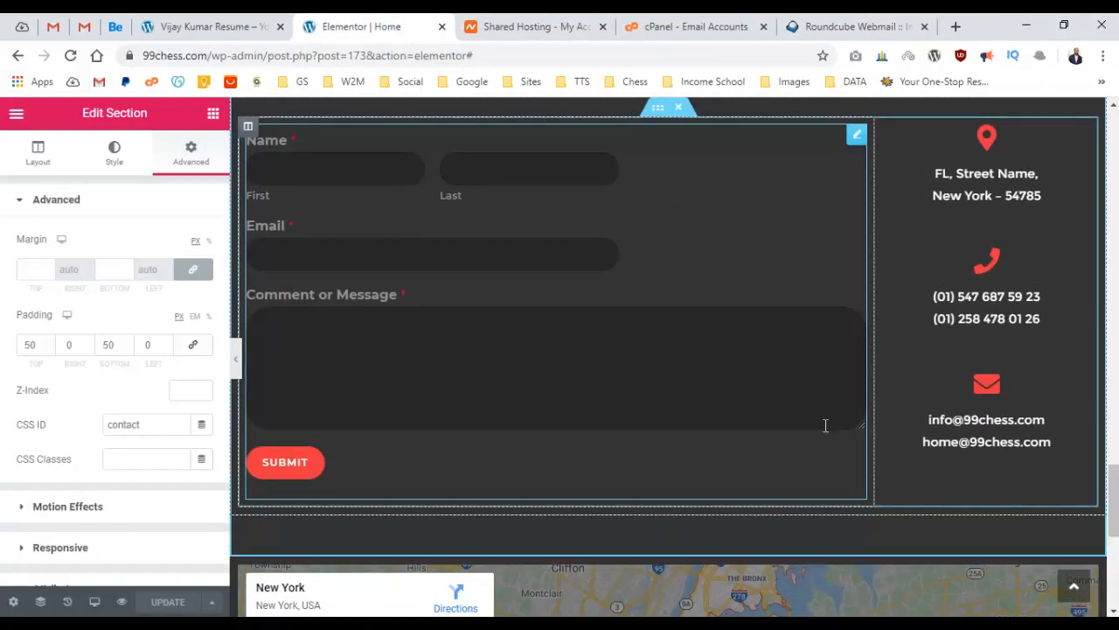
{"action": "left_click", "coordinate": [965, 427]}
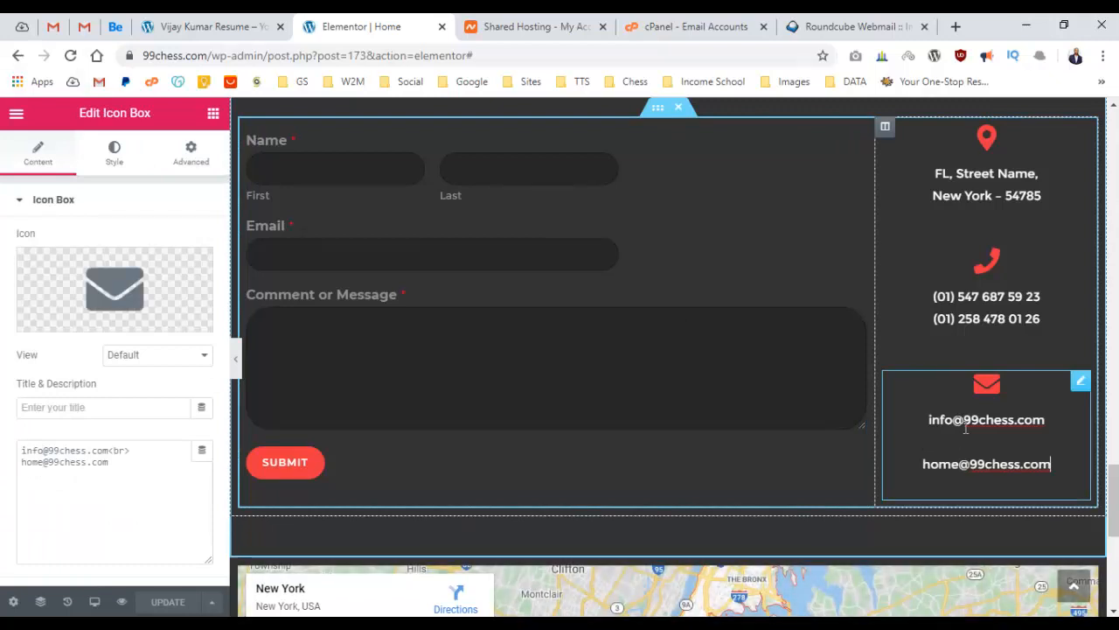
{"action": "left_click_drag", "start_coordinate": [44, 449], "coordinate": [19, 452]}
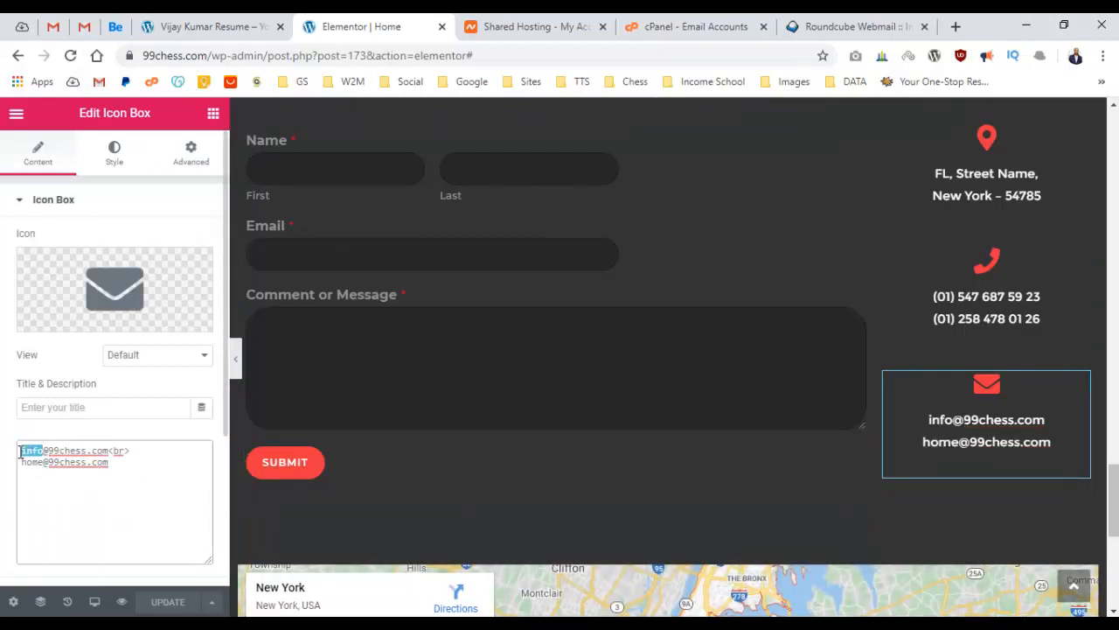
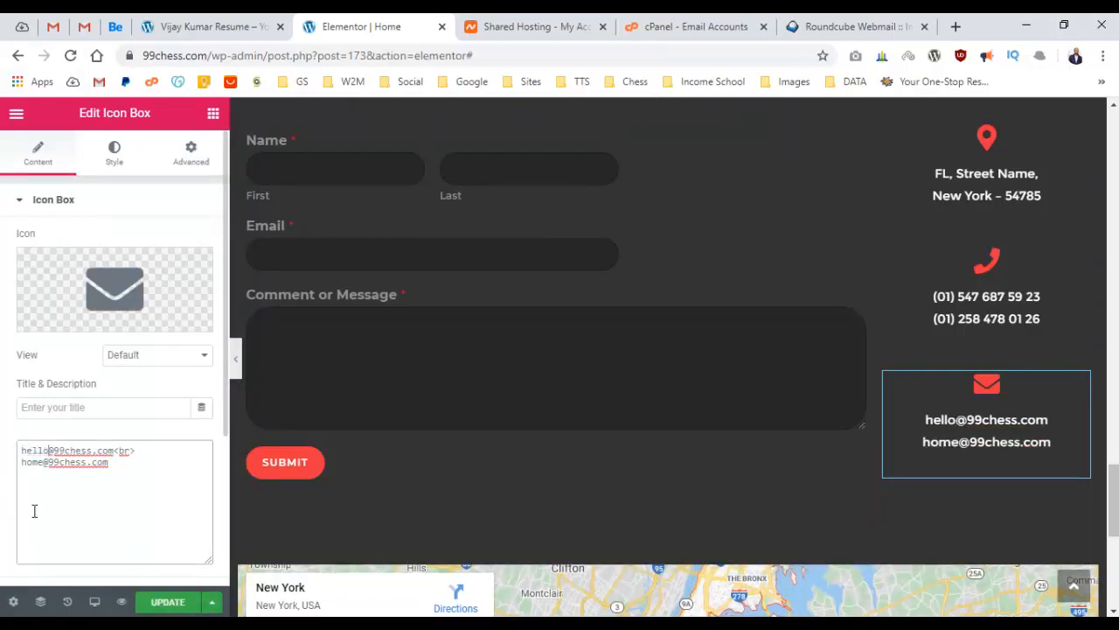
{"action": "scroll", "coordinate": [827, 395], "scroll_direction": "up", "scroll_amount": 15}
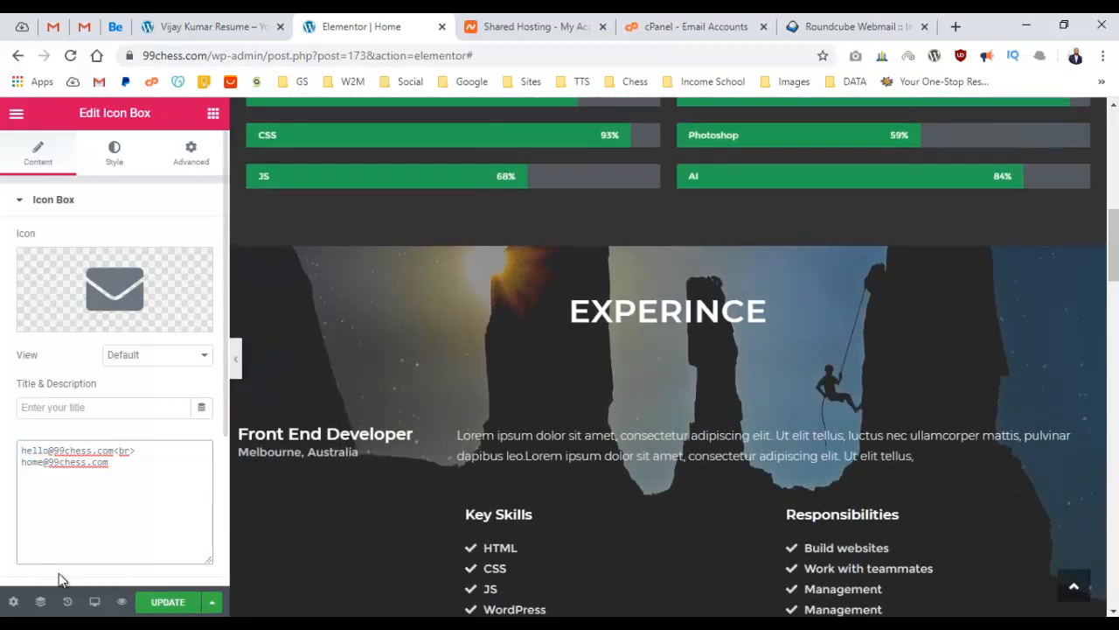
{"action": "left_click", "coordinate": [160, 602]}
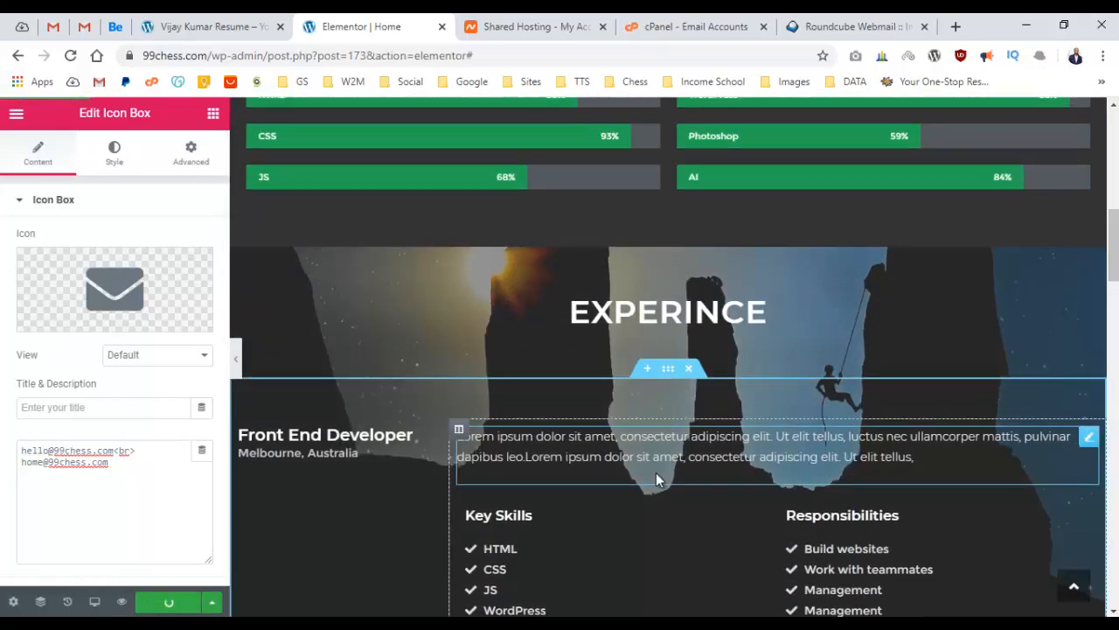
{"action": "scroll", "coordinate": [638, 331], "scroll_direction": "down", "scroll_amount": 15}
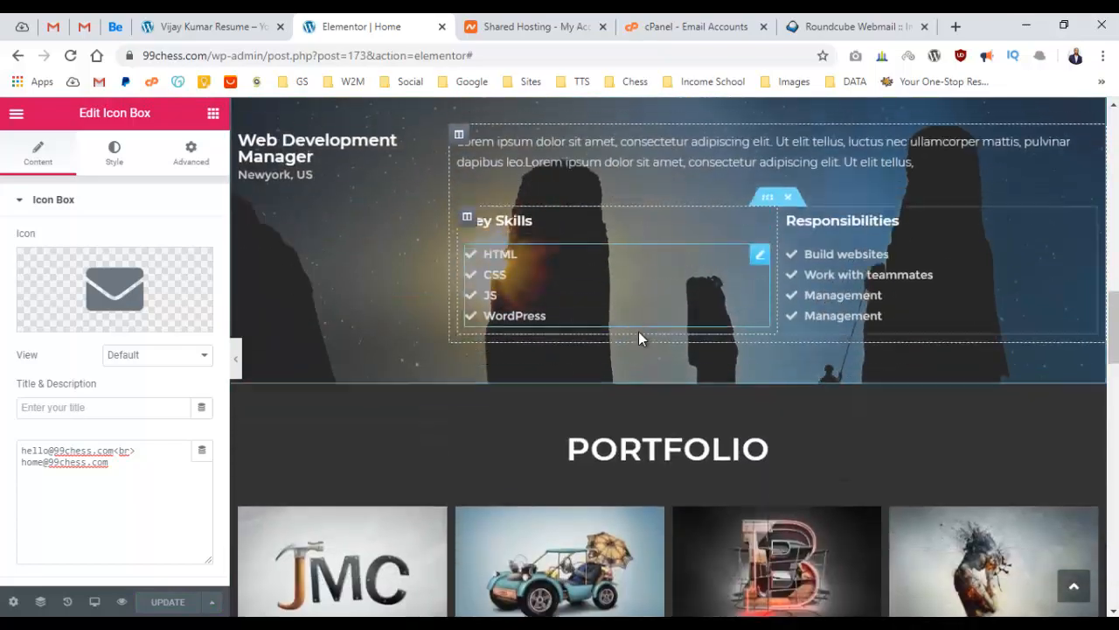
{"action": "scroll", "coordinate": [645, 332], "scroll_direction": "down", "scroll_amount": 5}
{"action": "scroll", "coordinate": [665, 324], "scroll_direction": "up", "scroll_amount": 10}
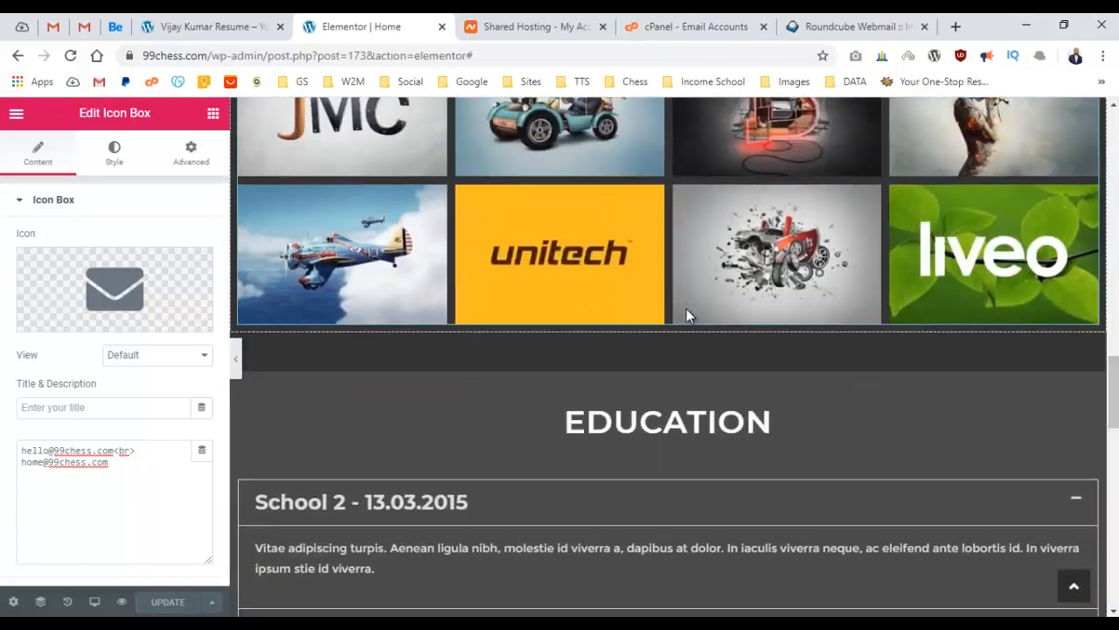
{"action": "scroll", "coordinate": [686, 308], "scroll_direction": "down", "scroll_amount": 10}
{"action": "scroll", "coordinate": [693, 307], "scroll_direction": "up", "scroll_amount": 15}
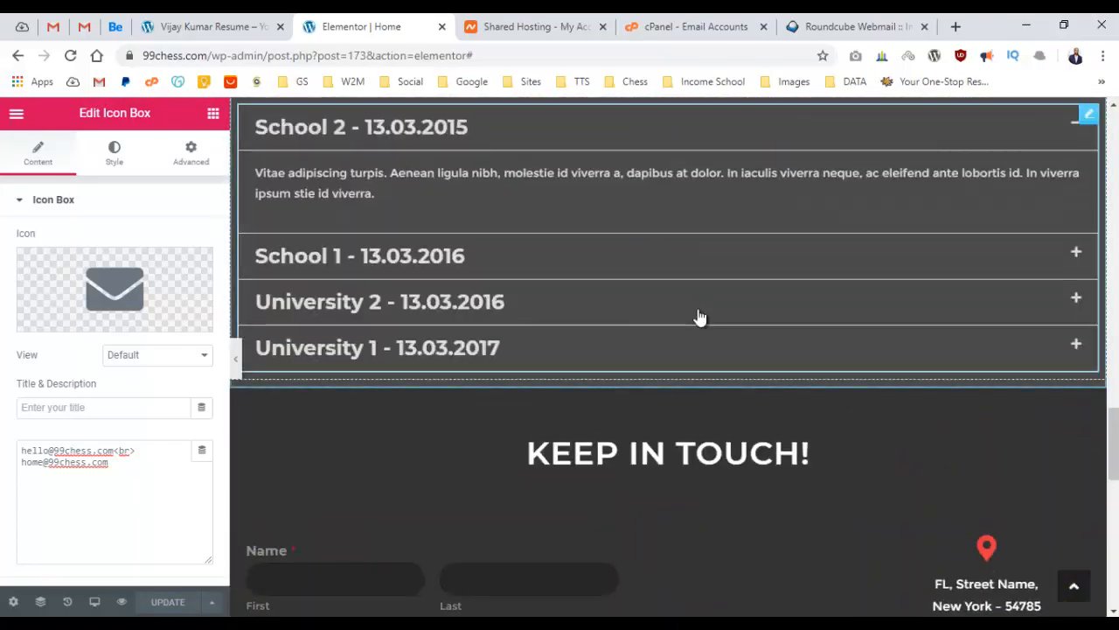
{"action": "scroll", "coordinate": [699, 309], "scroll_direction": "up", "scroll_amount": 15}
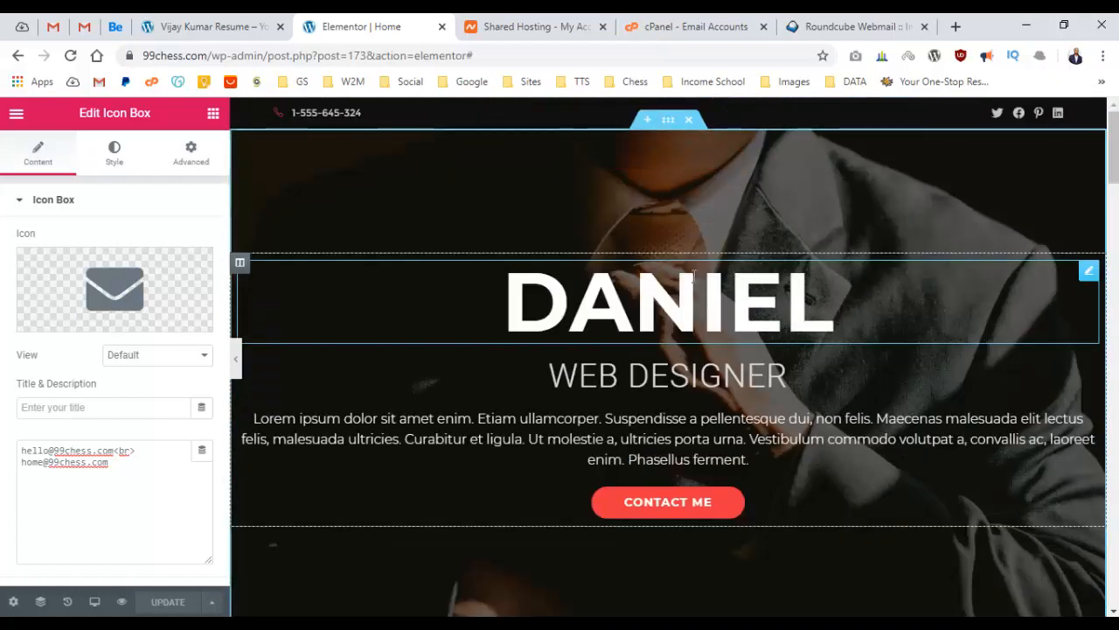
In Settings > General, change the Administration Email Address from admin to hello and save.
{"action": "left_click", "coordinate": [144, 26]}
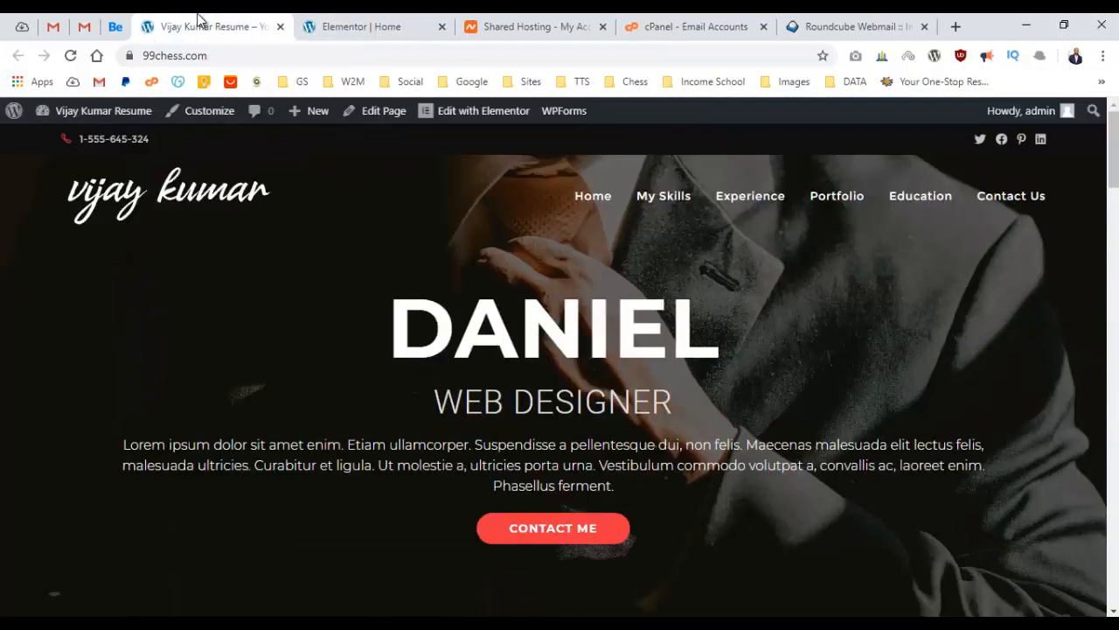
{"action": "left_click", "coordinate": [103, 112]}
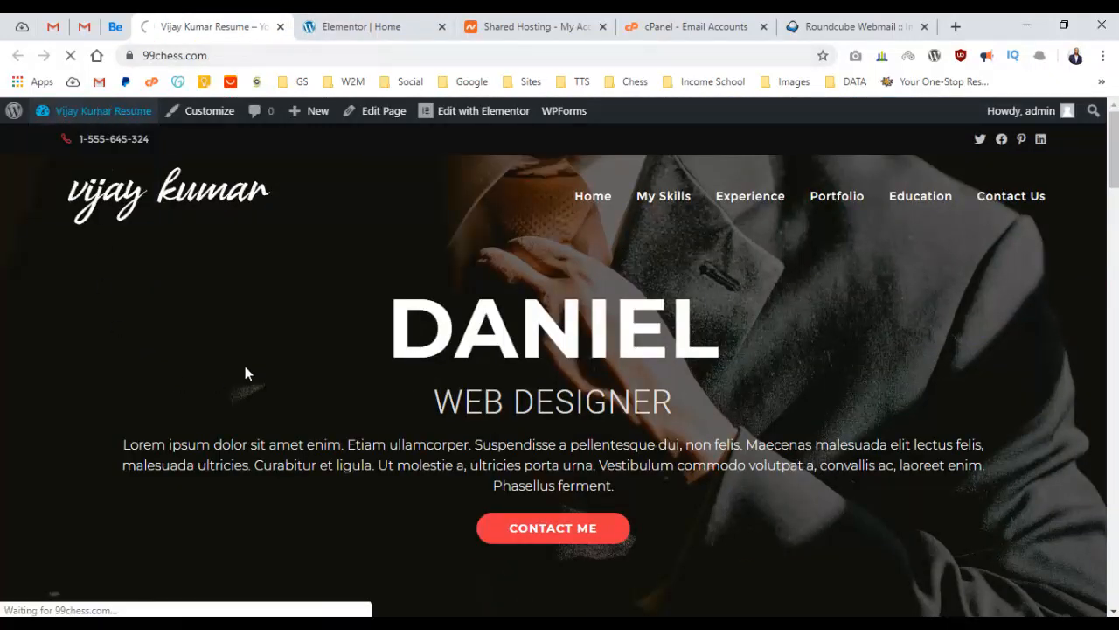
{"action": "scroll", "coordinate": [76, 392], "scroll_direction": "down", "scroll_amount": 1}
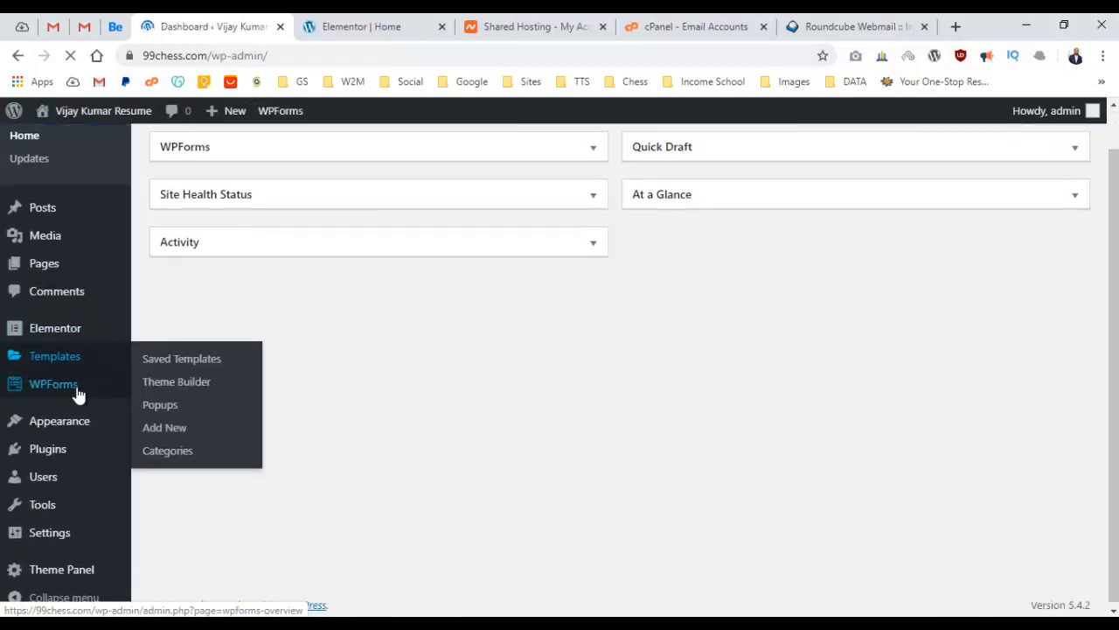
{"action": "left_click", "coordinate": [57, 535]}
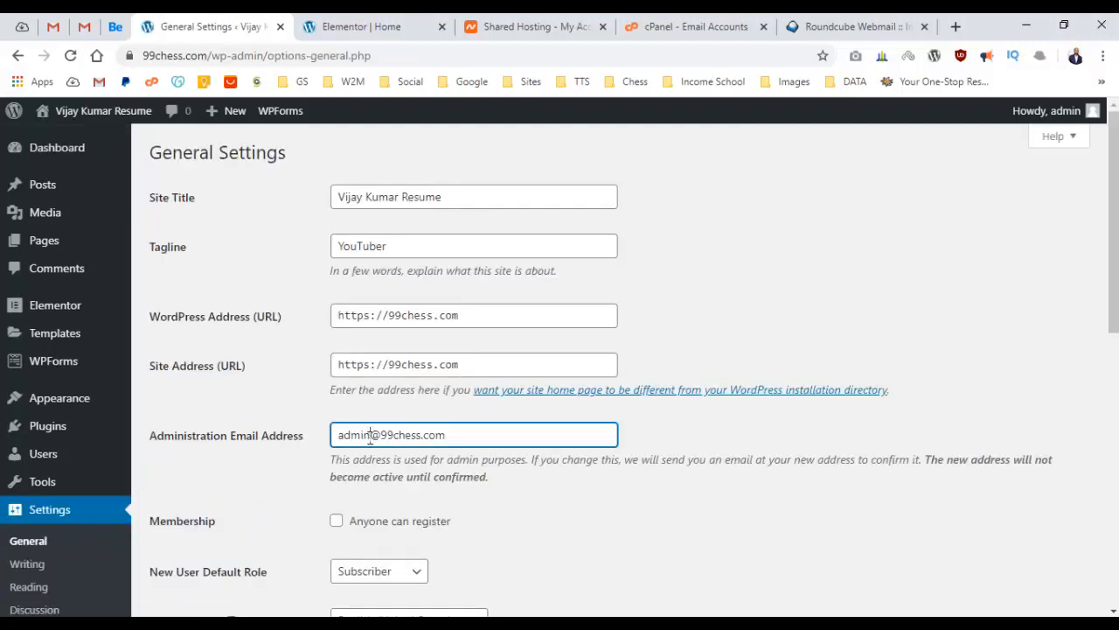
{"action": "double_click", "coordinate": [373, 434]}
{"action": "double_click", "coordinate": [362, 434]}
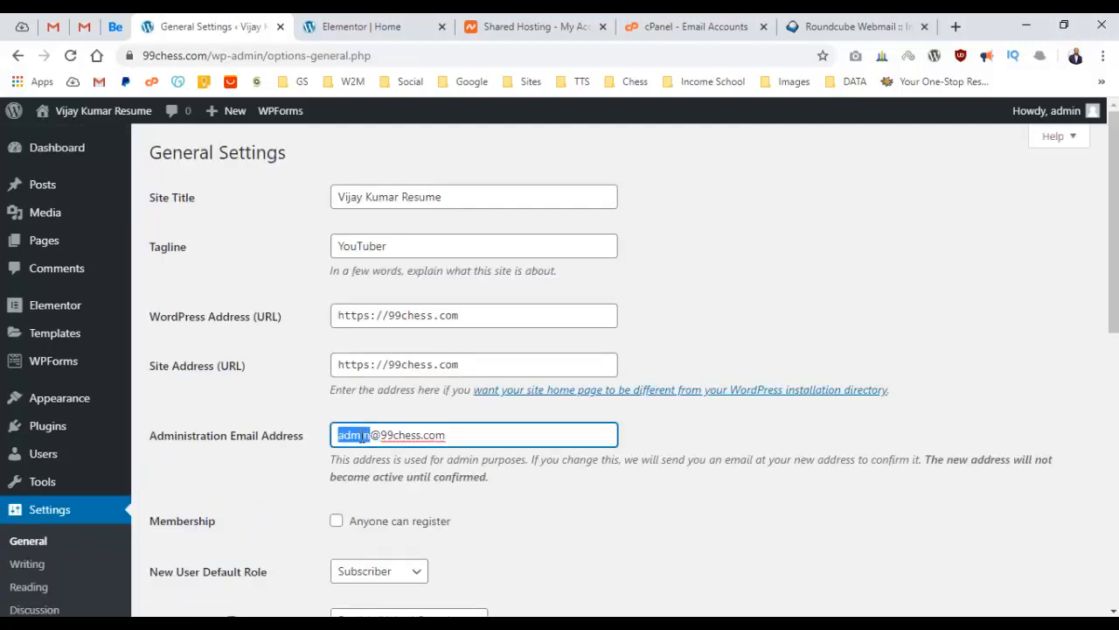
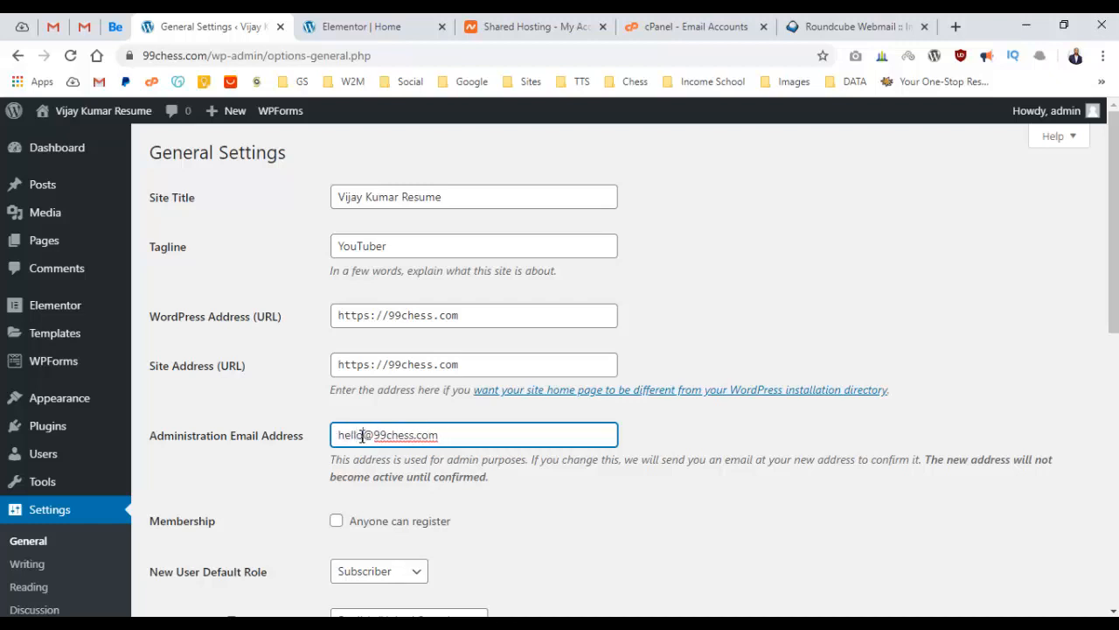
{"action": "scroll", "coordinate": [306, 524], "scroll_direction": "down", "scroll_amount": 8}
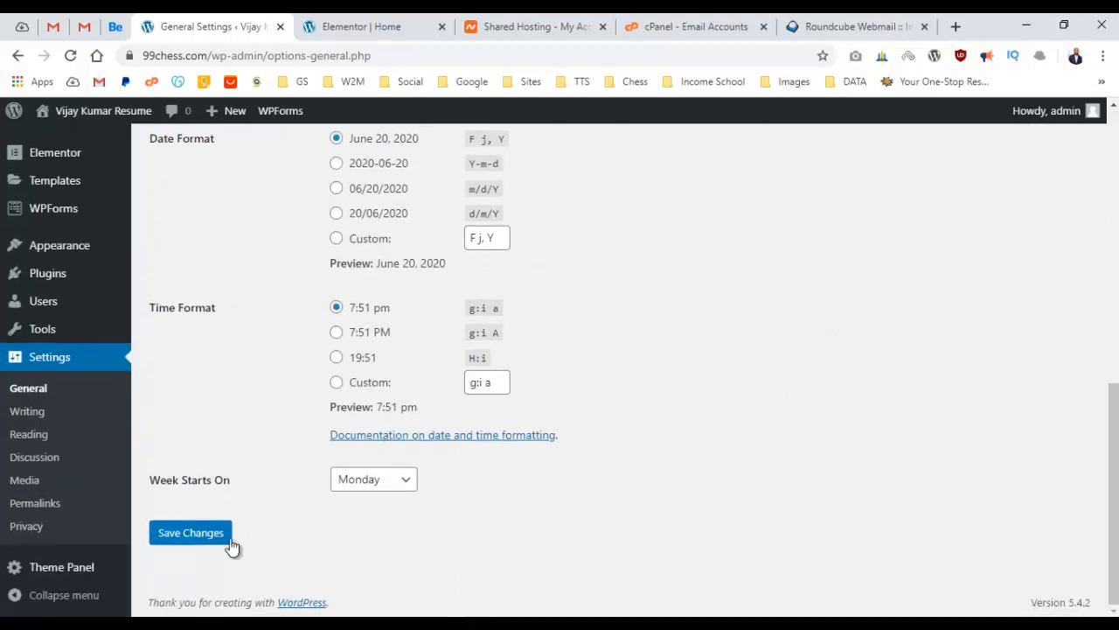
{"action": "left_click", "coordinate": [190, 533]}
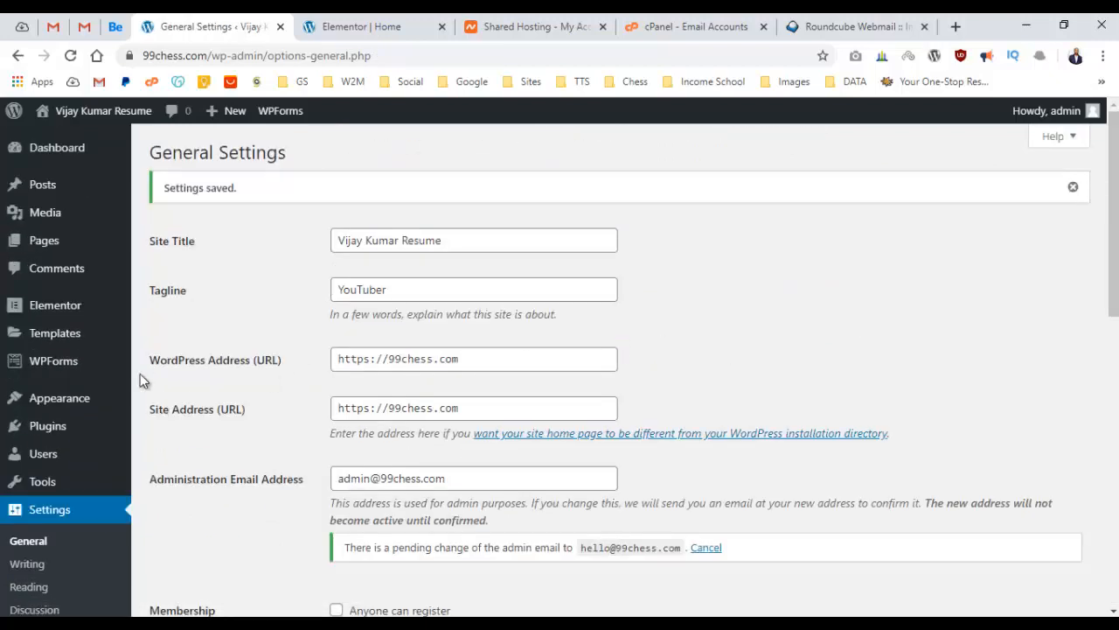
{"action": "left_click", "coordinate": [44, 374]}
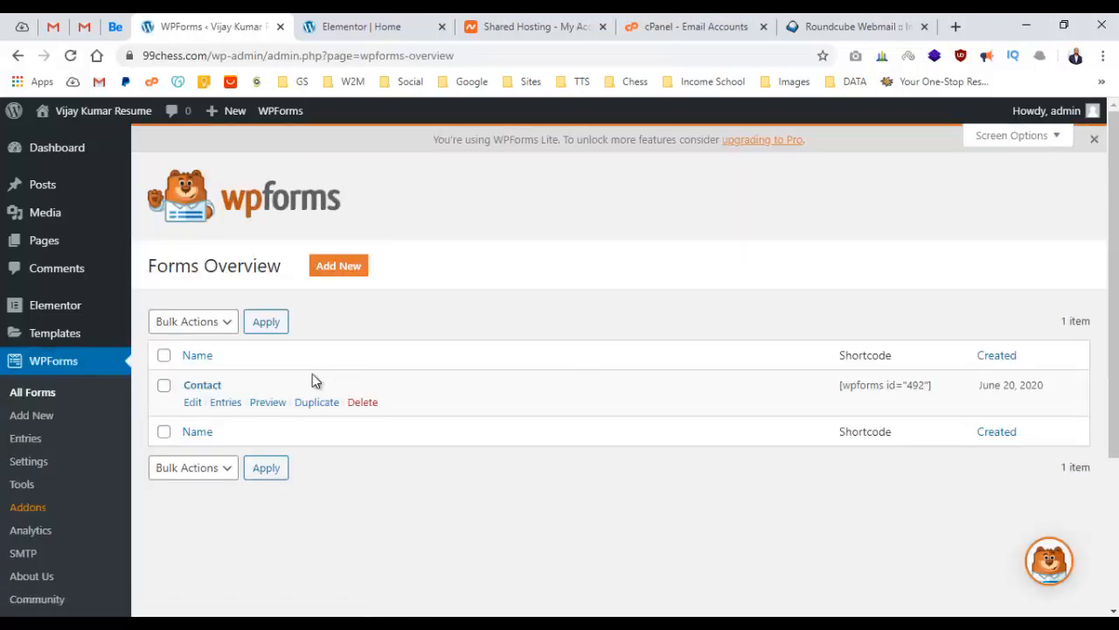
{"action": "left_click", "coordinate": [214, 390]}
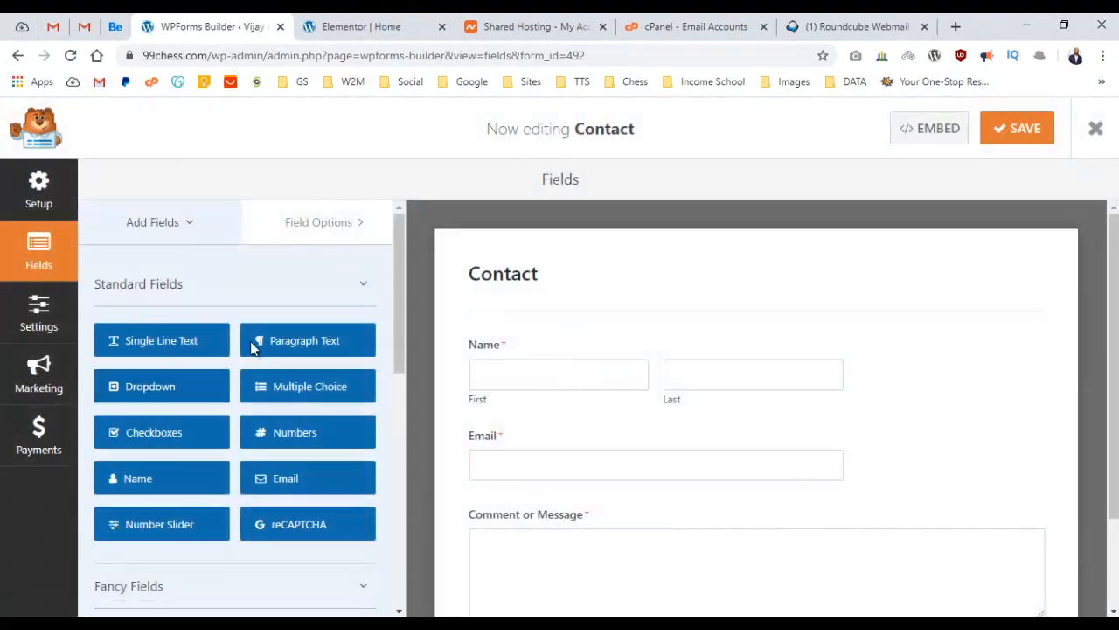
{"action": "left_click", "coordinate": [25, 301]}
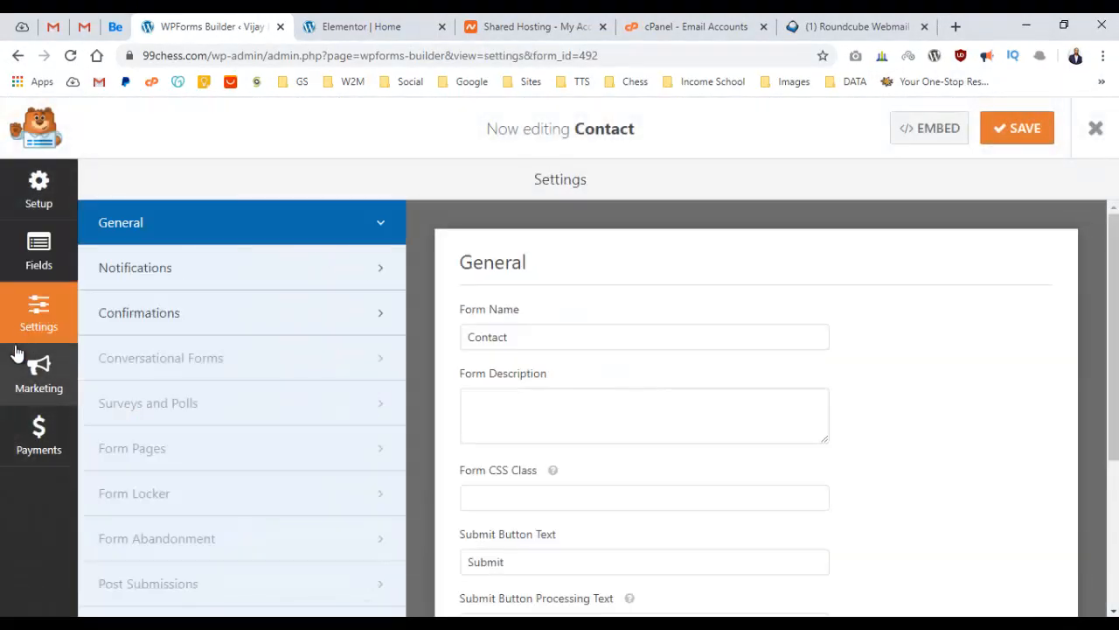
{"action": "left_click", "coordinate": [226, 280]}
{"action": "scroll", "coordinate": [580, 326], "scroll_direction": "down", "scroll_amount": 5}
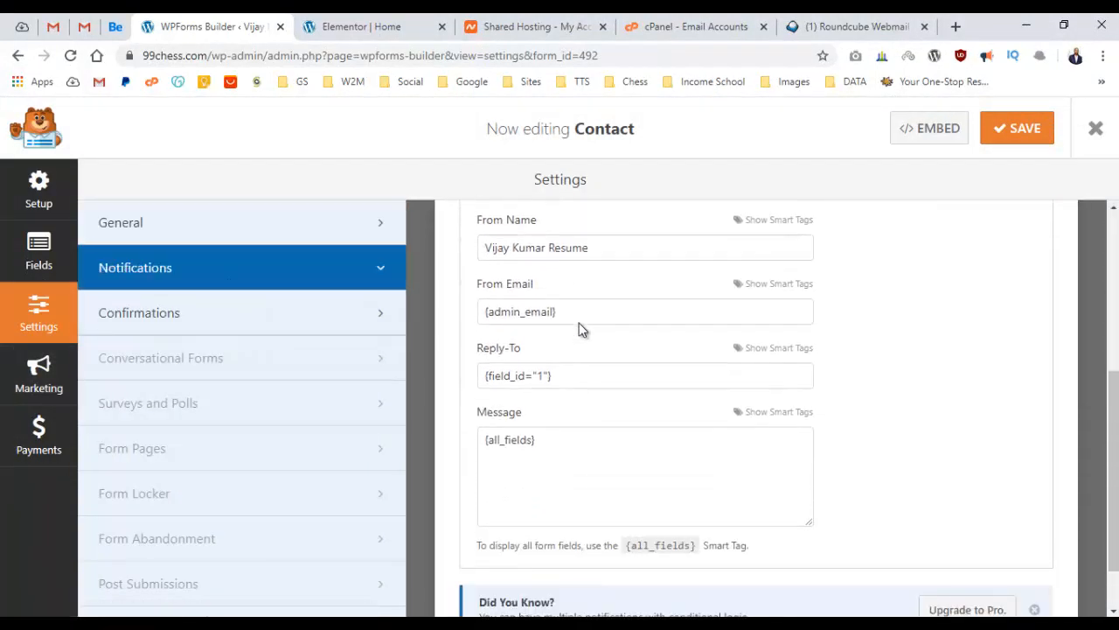
{"action": "scroll", "coordinate": [577, 354], "scroll_direction": "up", "scroll_amount": 5}
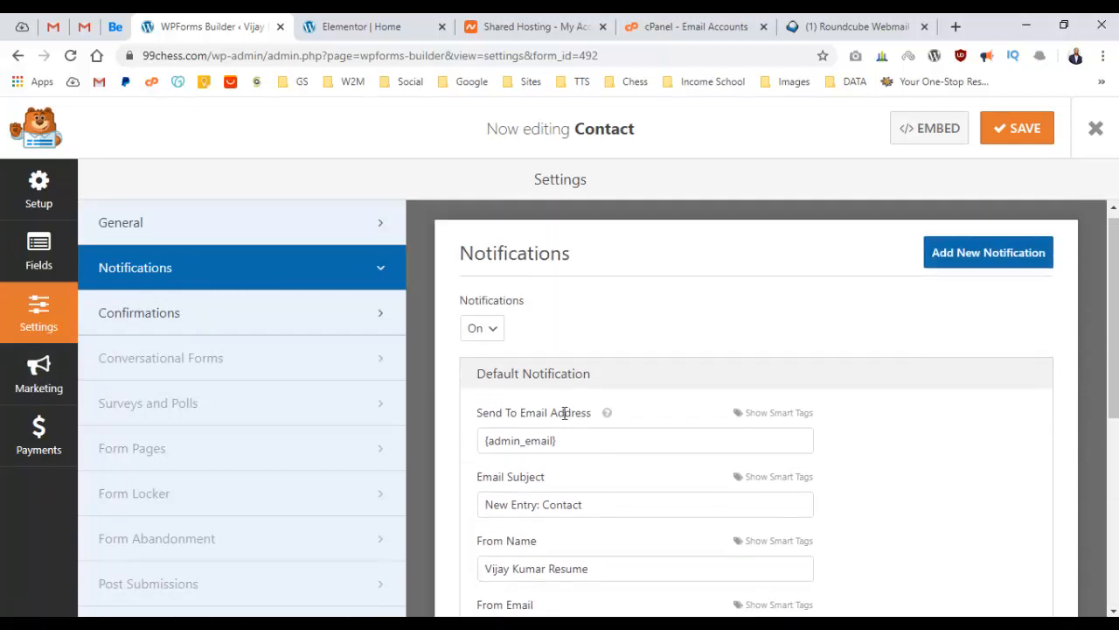
{"action": "scroll", "coordinate": [565, 412], "scroll_direction": "down", "scroll_amount": 2}
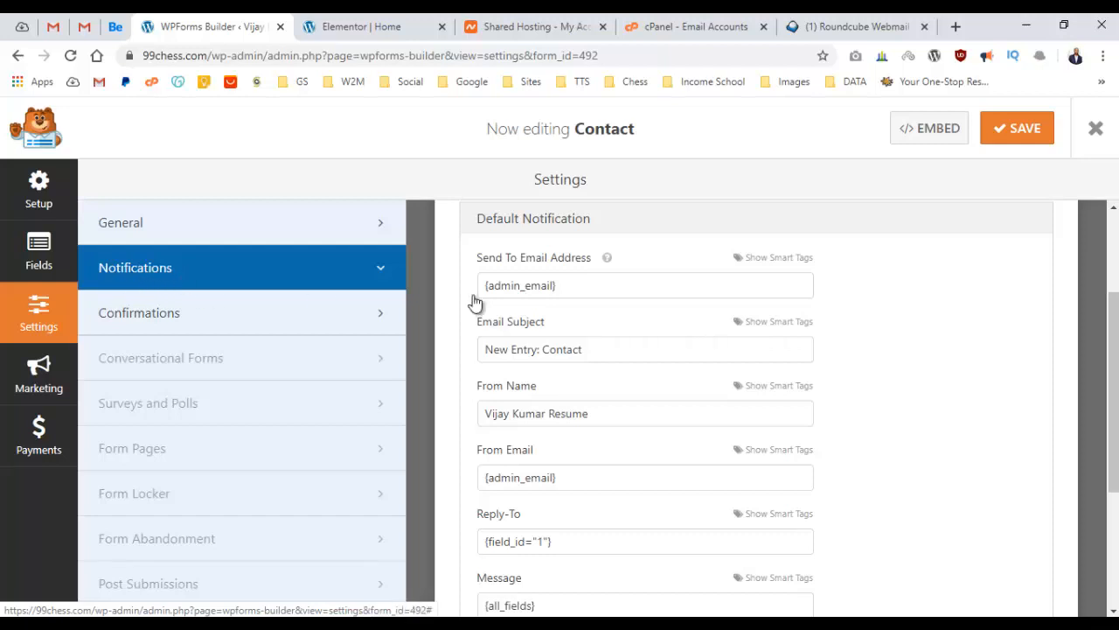
{"action": "triple_click", "coordinate": [587, 290]}
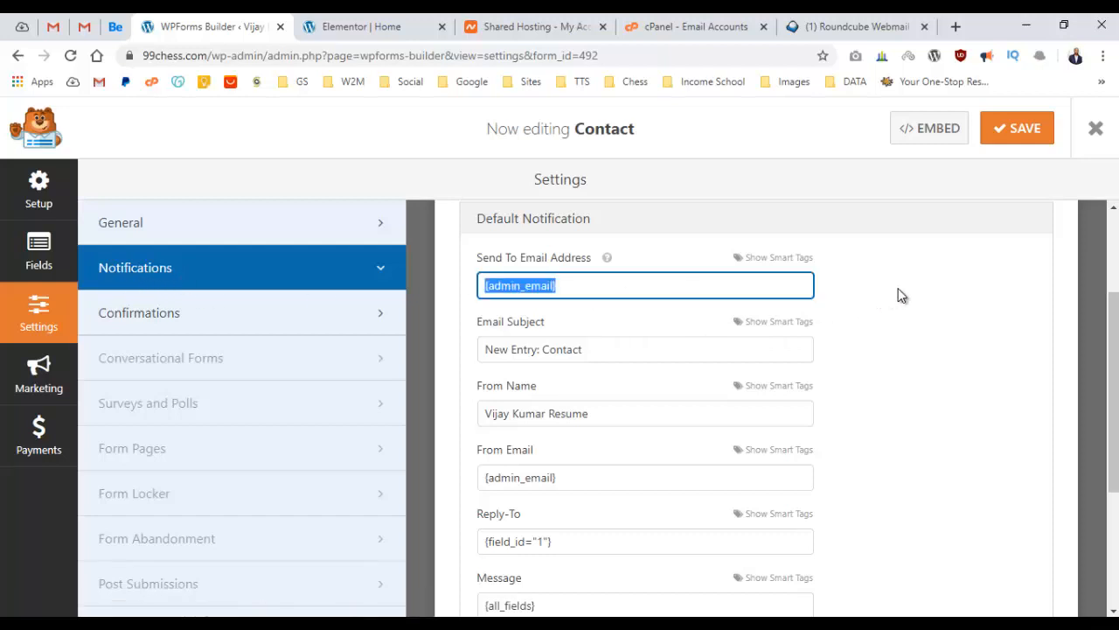
{"action": "left_click", "coordinate": [479, 300]}
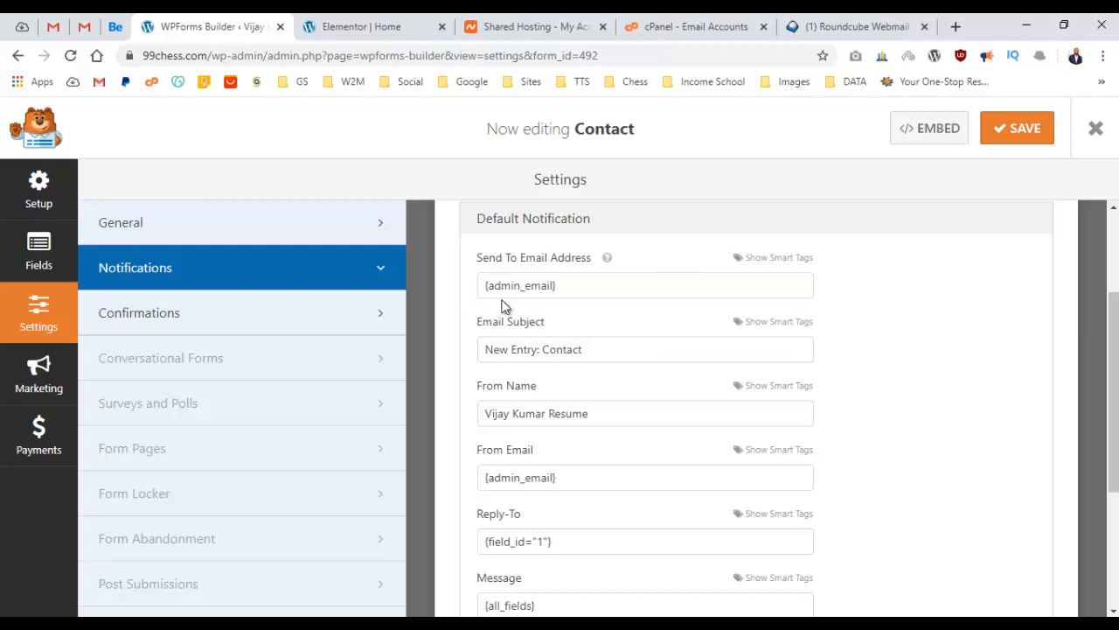
{"action": "left_click", "coordinate": [1023, 137]}
{"action": "left_click", "coordinate": [821, 32]}
{"action": "left_click", "coordinate": [516, 240]}
{"action": "double_click", "coordinate": [516, 240]}
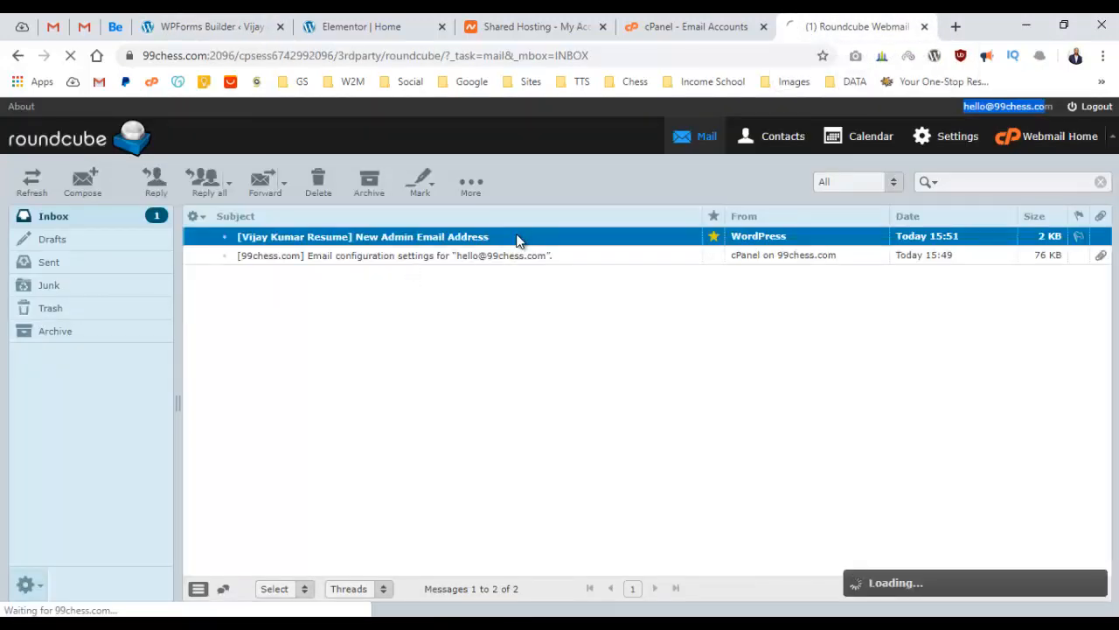
{"action": "left_click", "coordinate": [226, 21]}
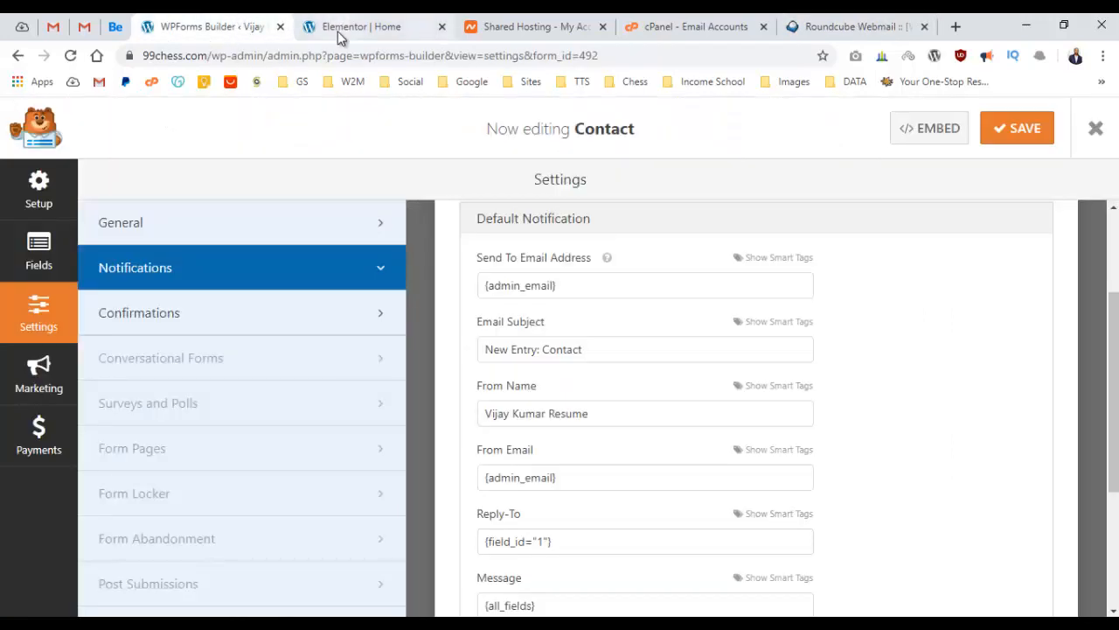
{"action": "left_click", "coordinate": [1094, 130]}
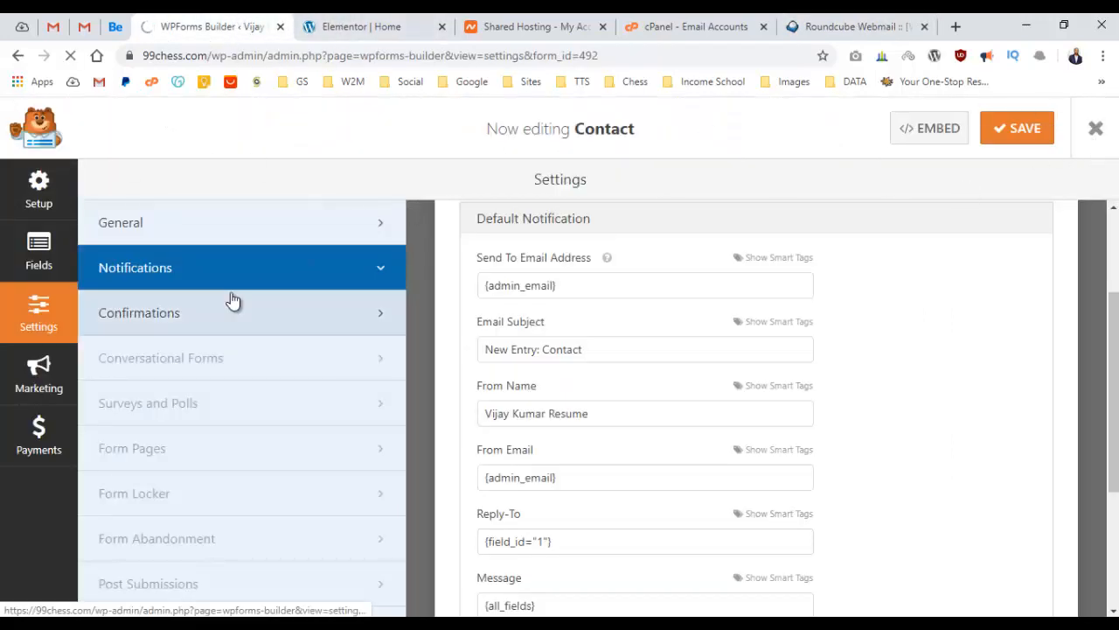